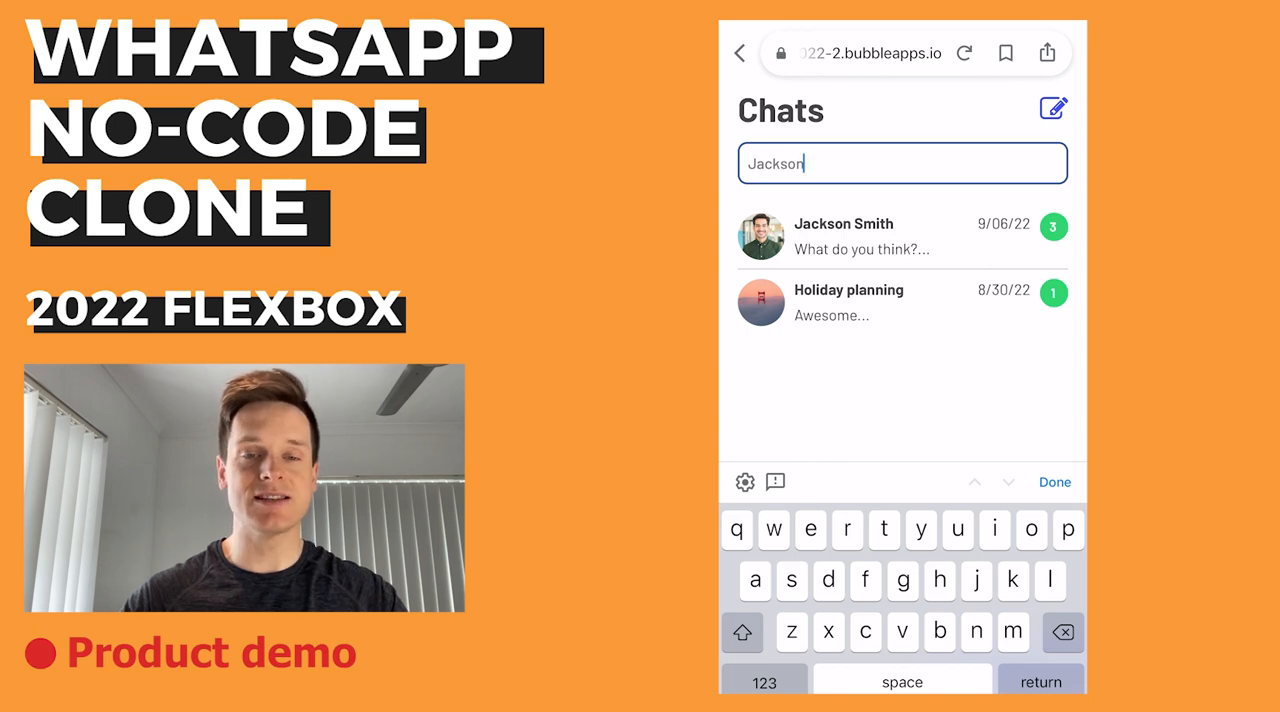
# - Start a new group chat in the WhatsApp clone, select the second, fourth and fifth contacts, and dismiss the popup
pyautogui.click(1053, 108)
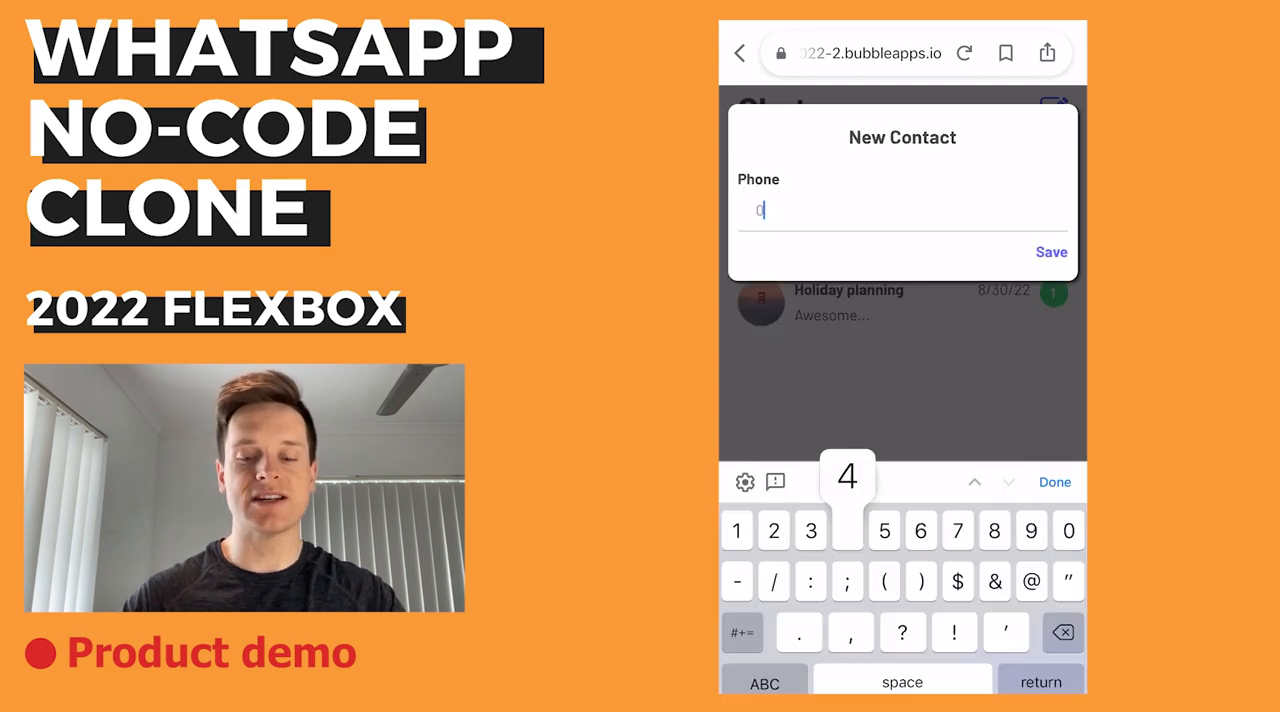
pyautogui.write('40')
pyautogui.click(803, 251)
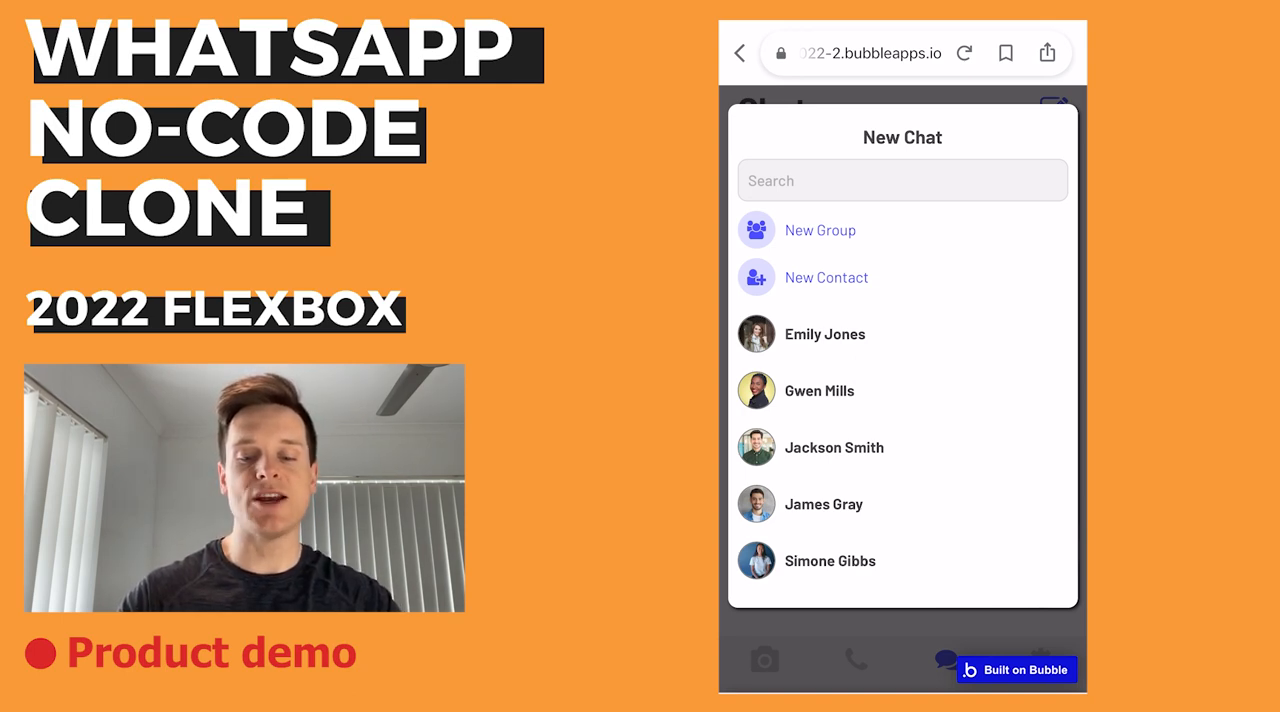
pyautogui.click(820, 230)
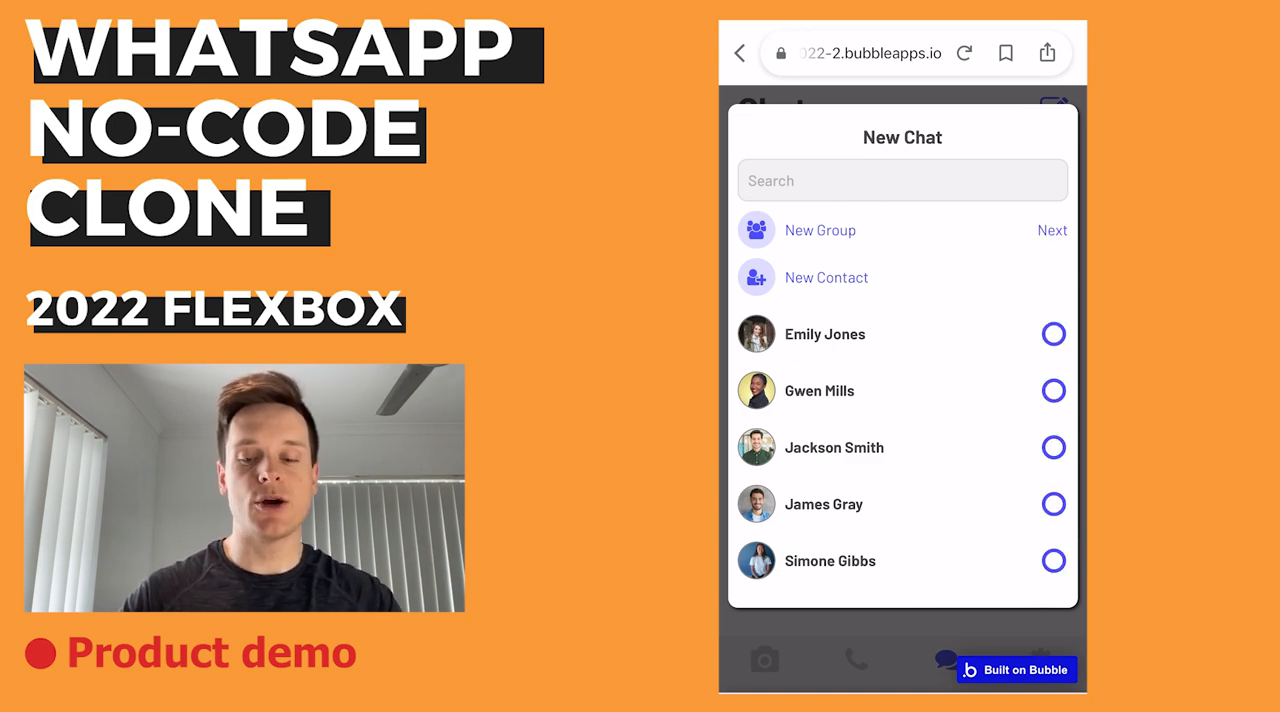
pyautogui.click(1053, 391)
pyautogui.click(1053, 504)
pyautogui.click(1053, 561)
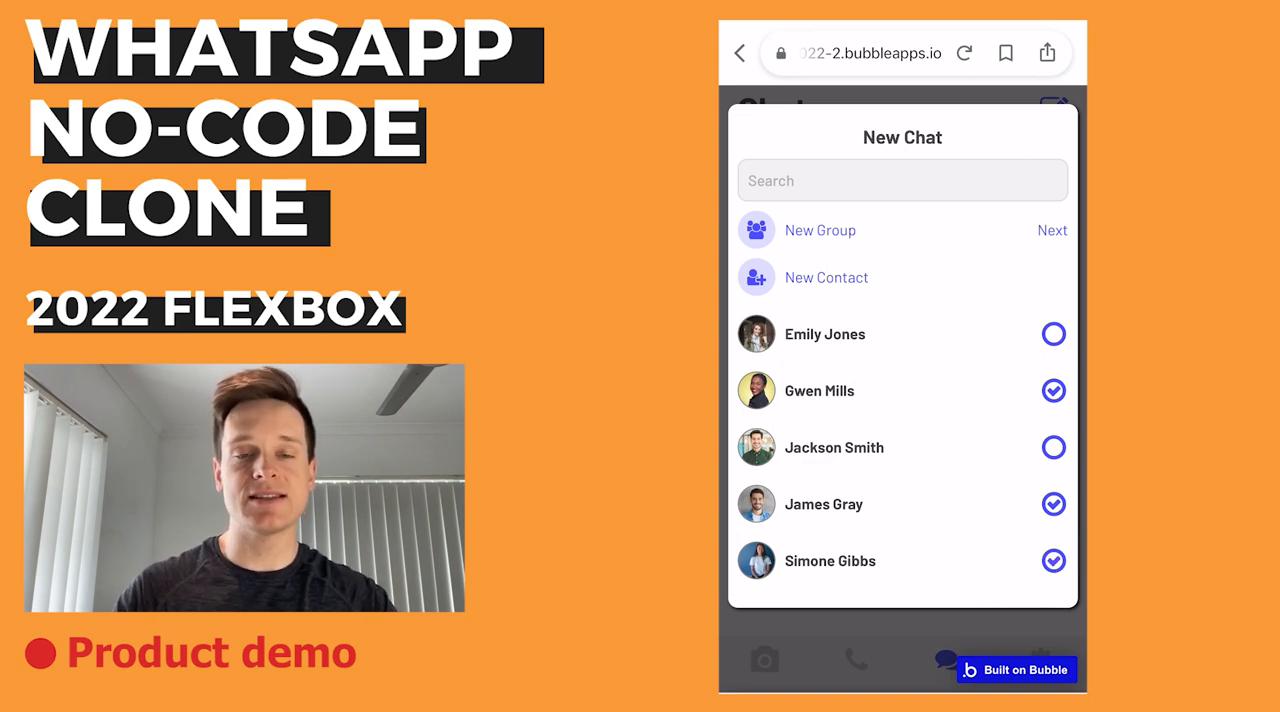
pyautogui.click(902, 624)
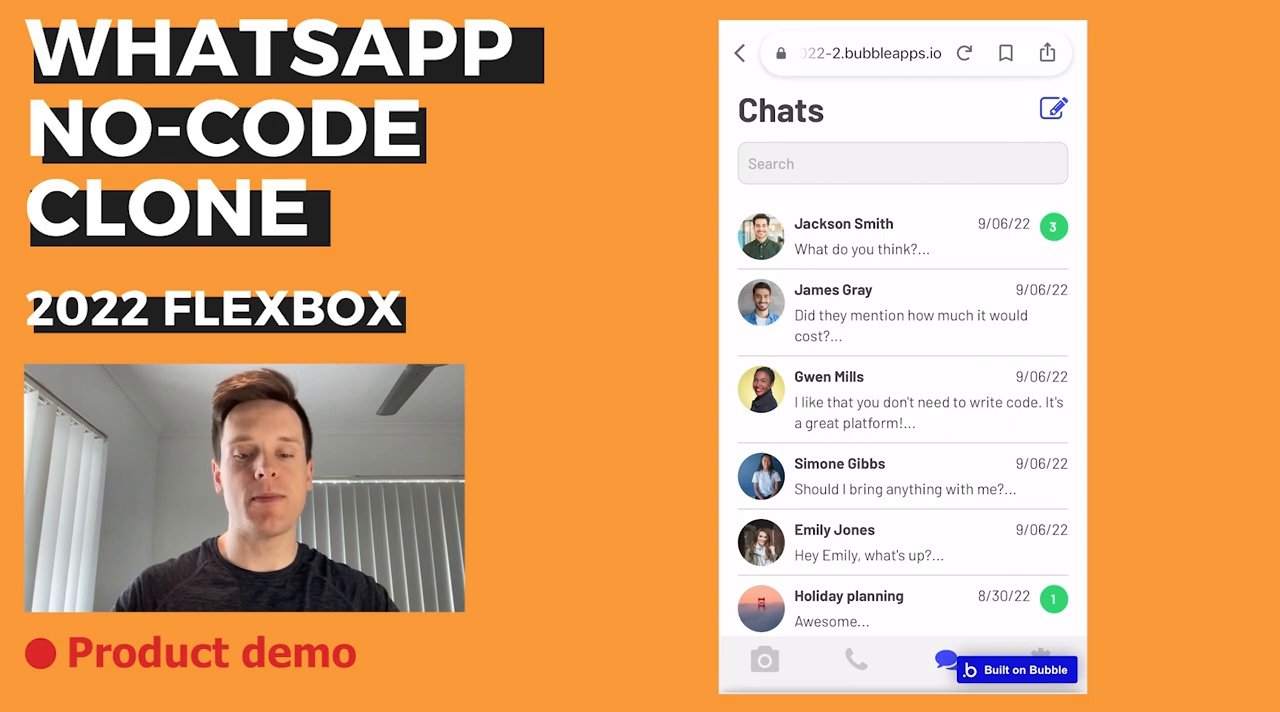
# - Open the chat with three unread messages, look through its message history and send the reply "This is great!"
pyautogui.click(902, 237)
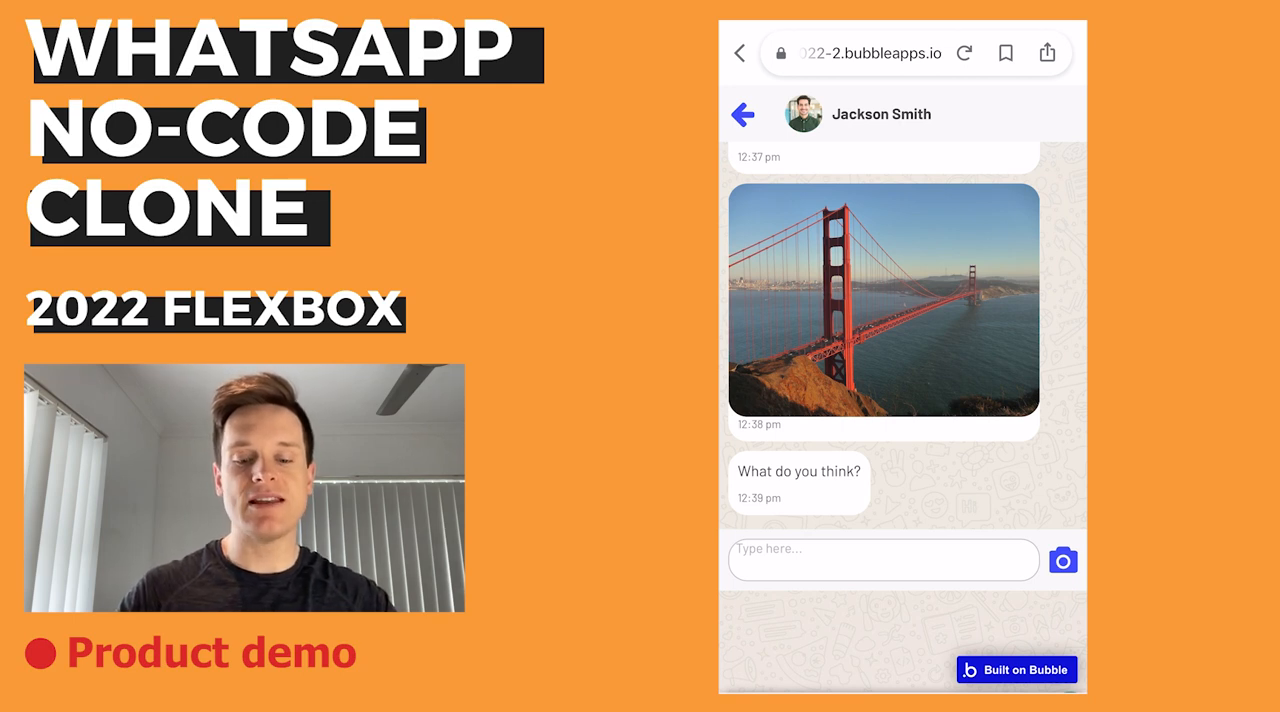
pyautogui.scroll(6, 883, 330)
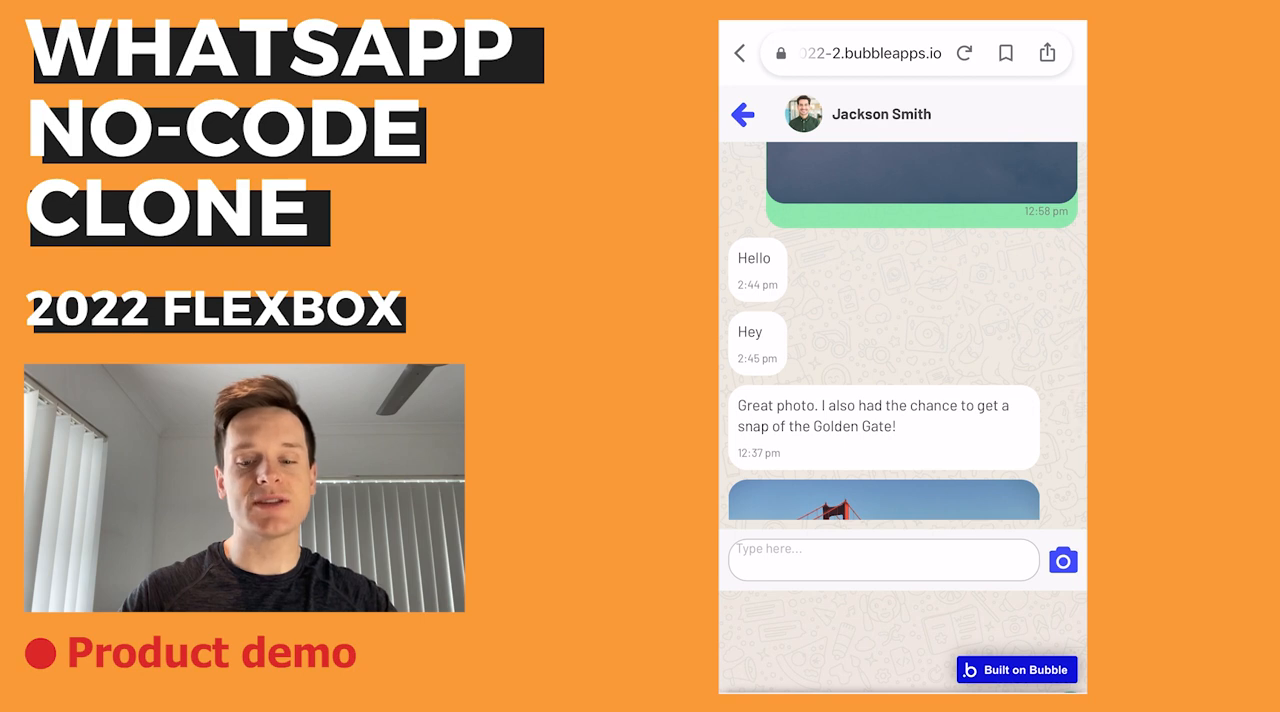
pyautogui.scroll(10, 903, 330)
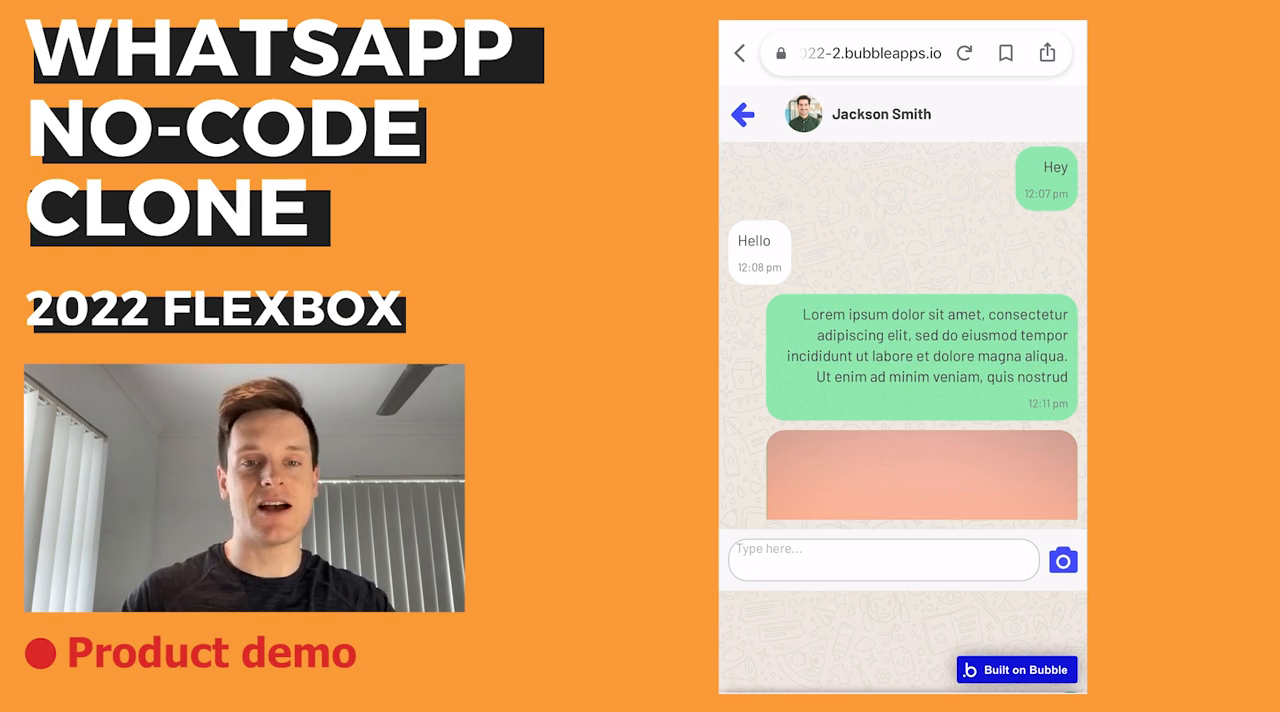
pyautogui.scroll(-3, 903, 330)
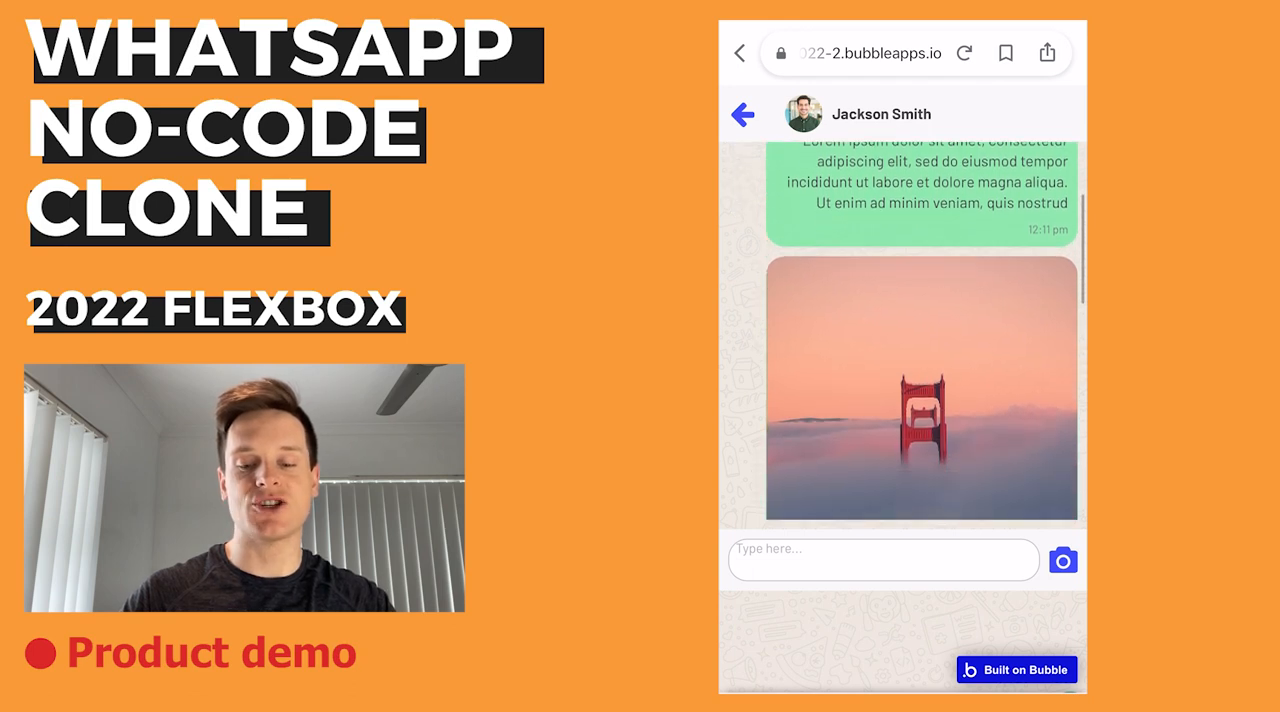
pyautogui.scroll(-10, 903, 330)
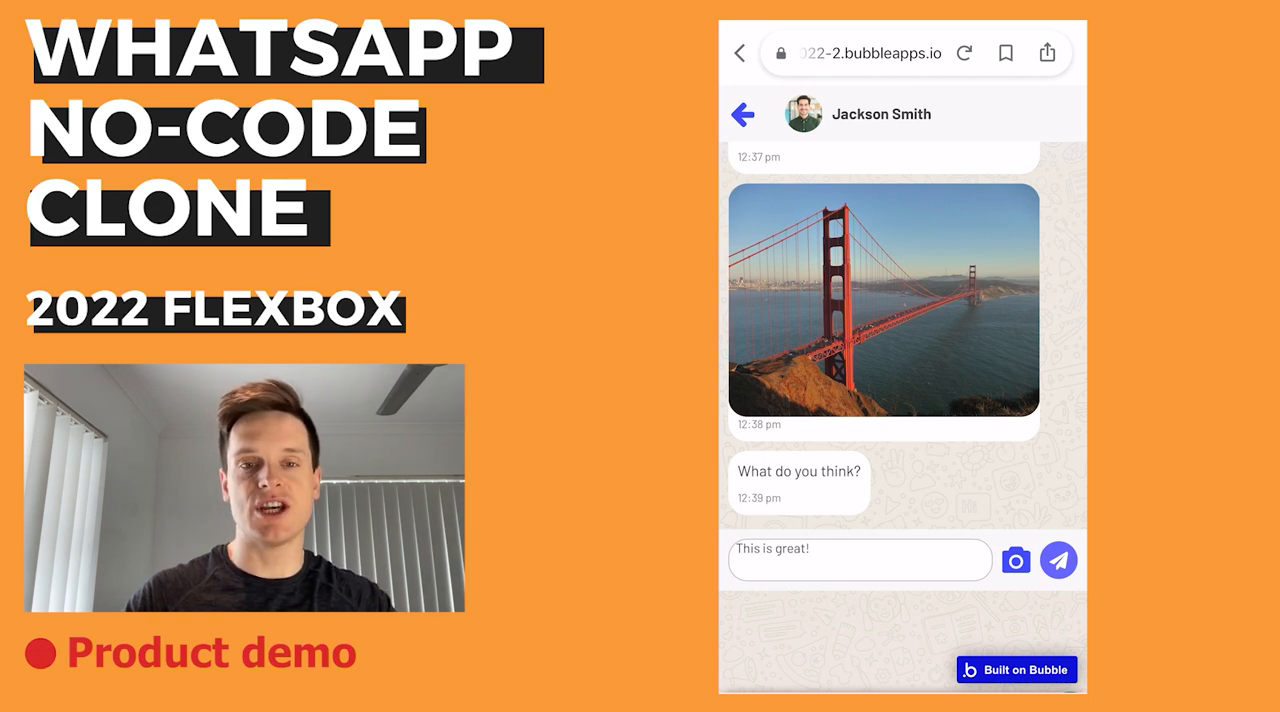
pyautogui.click(1059, 560)
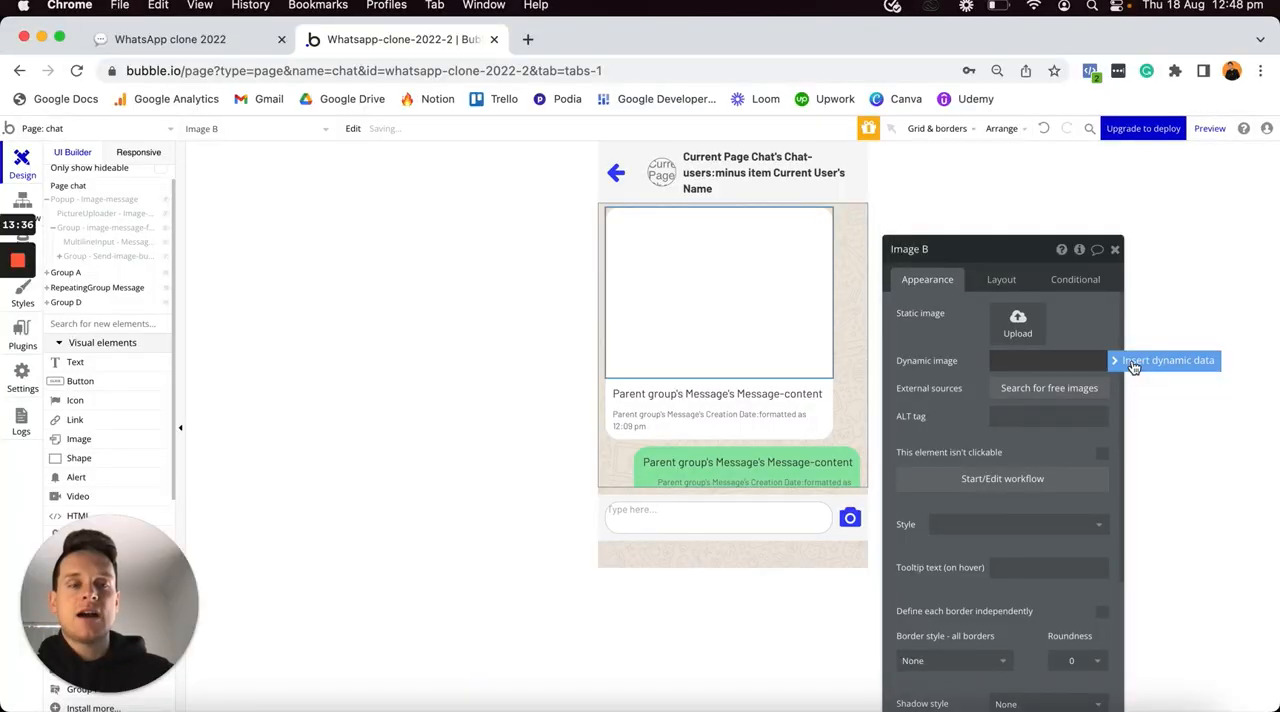
pyautogui.click(1132, 366)
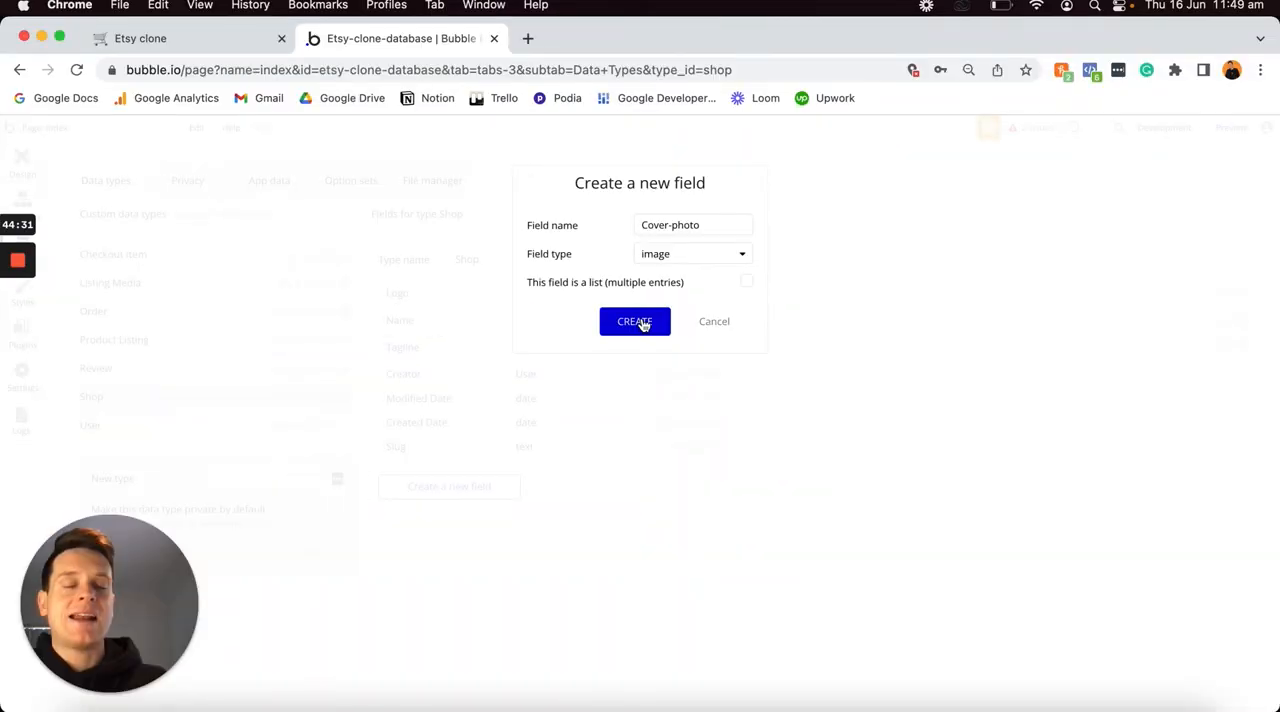
pyautogui.click(641, 322)
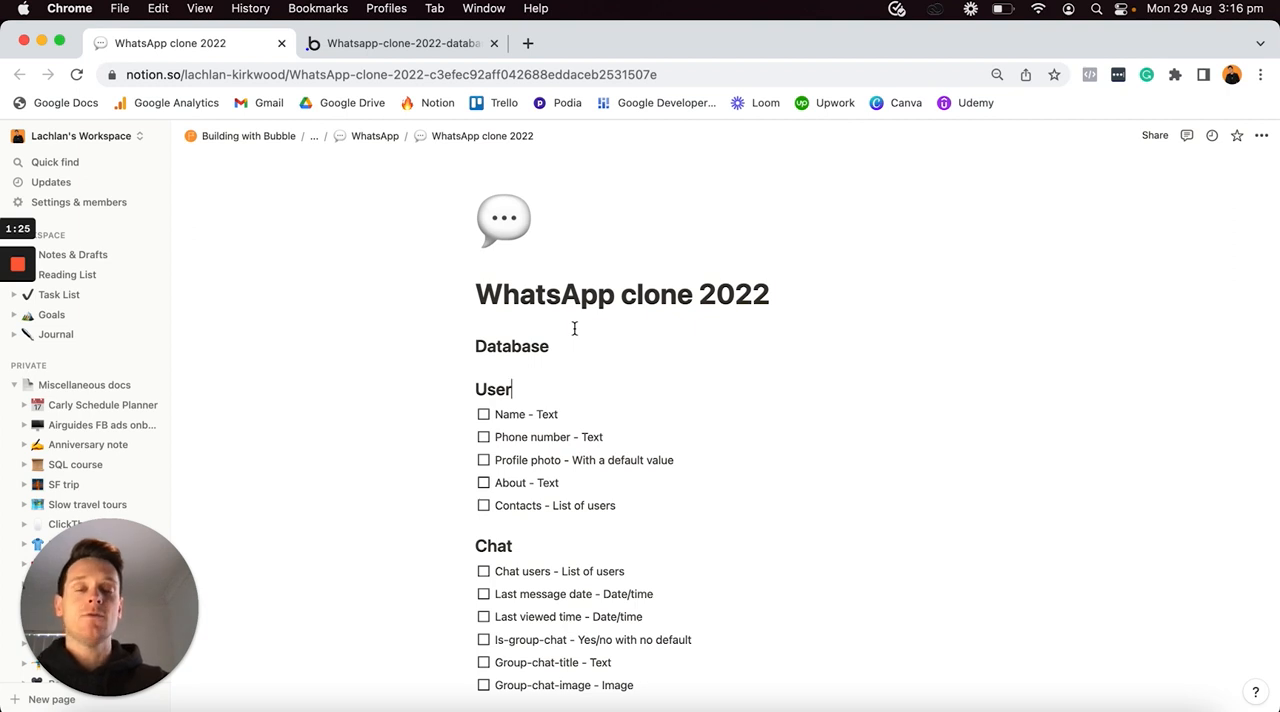
# - Review the database fields and the features checklist in the WhatsApp clone 2022 plan
pyautogui.scroll(-1, 574, 328)
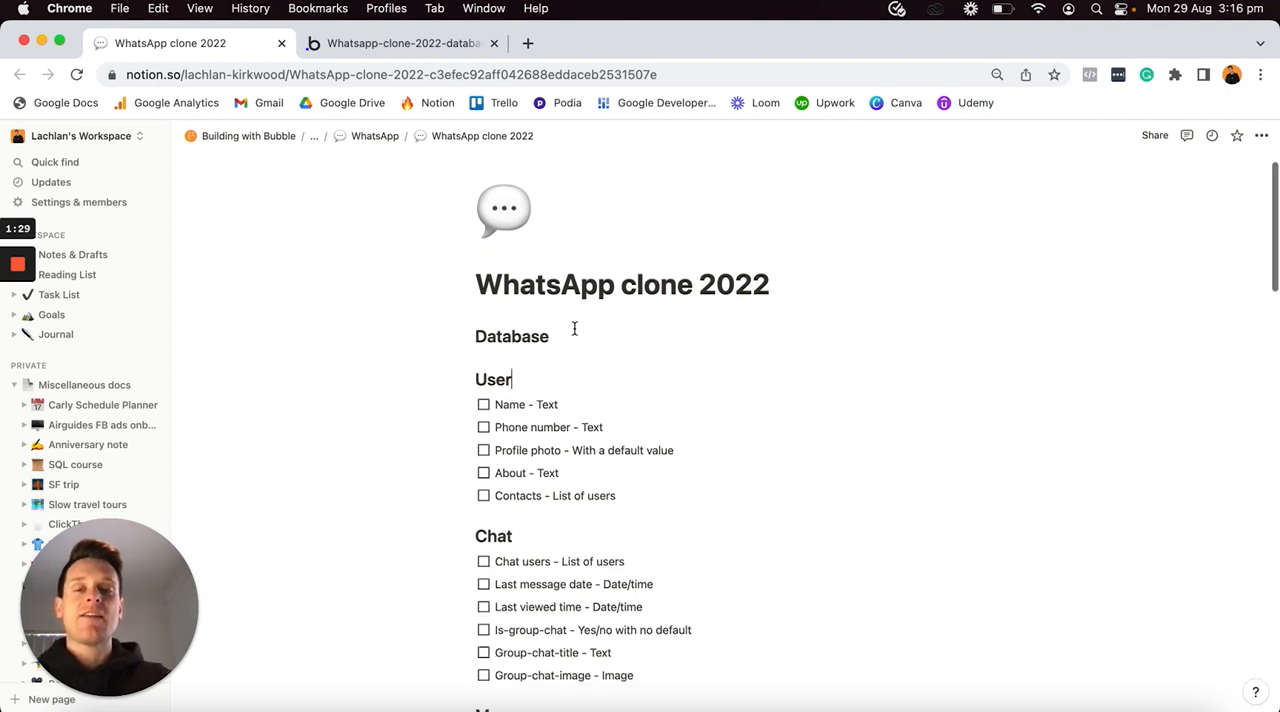
pyautogui.scroll(-5, 574, 328)
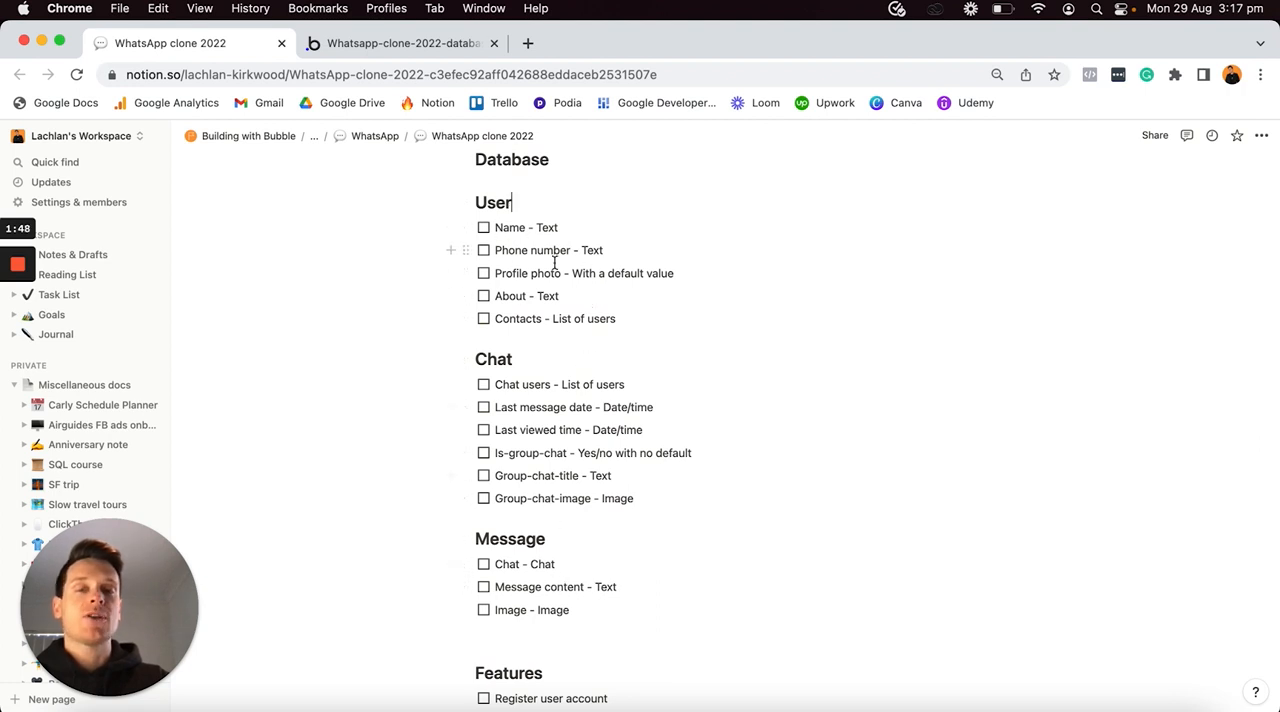
pyautogui.scroll(-3, 583, 461)
pyautogui.scroll(-15, 583, 461)
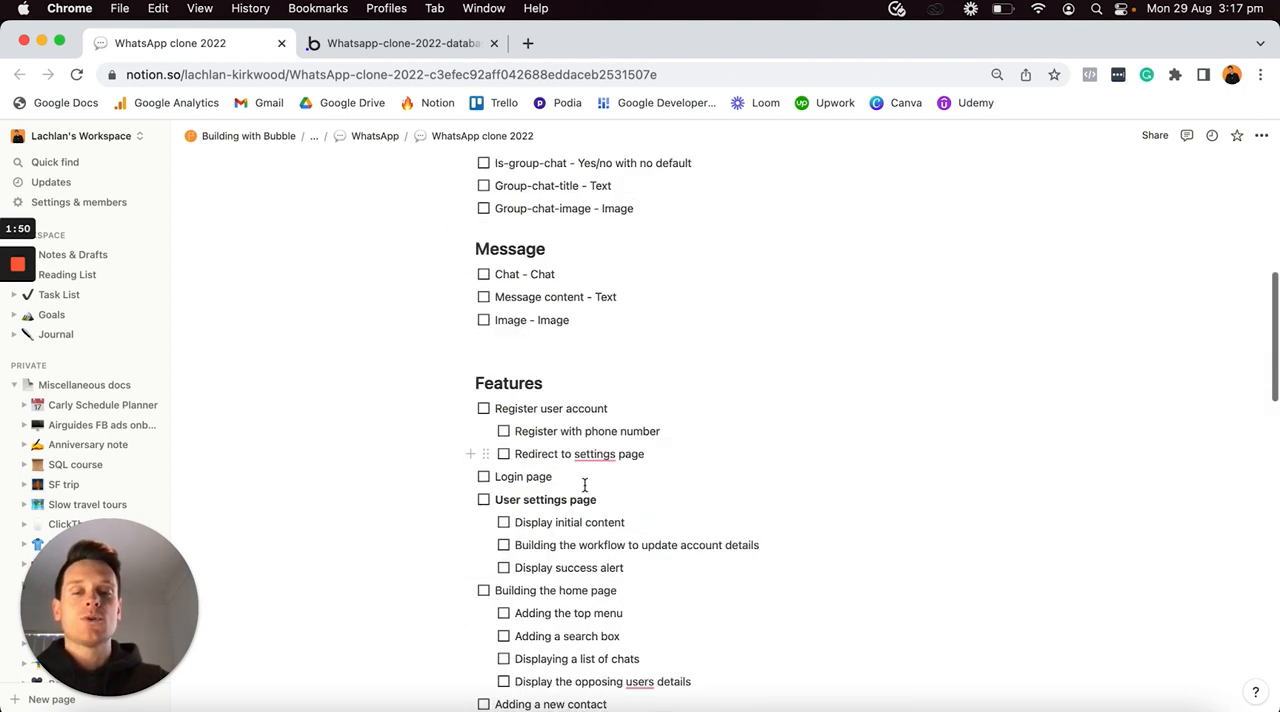
pyautogui.scroll(-8, 585, 485)
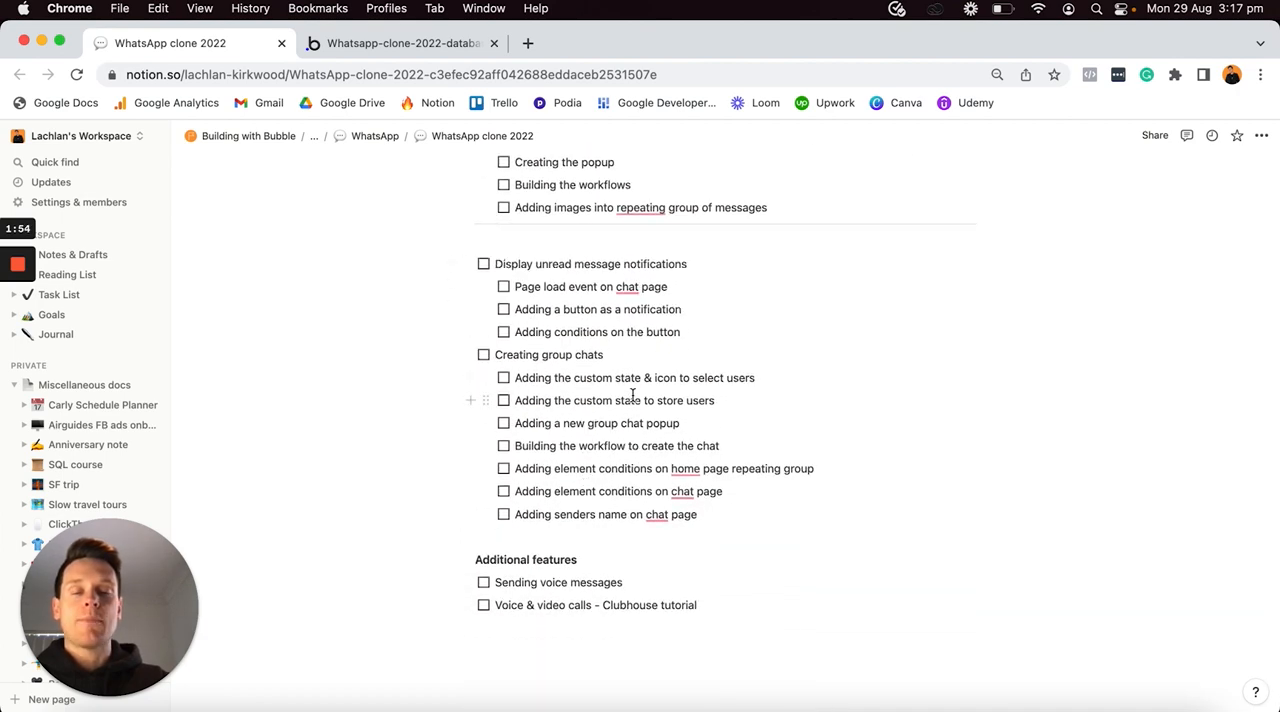
pyautogui.scroll(12, 630, 396)
pyautogui.scroll(4, 632, 396)
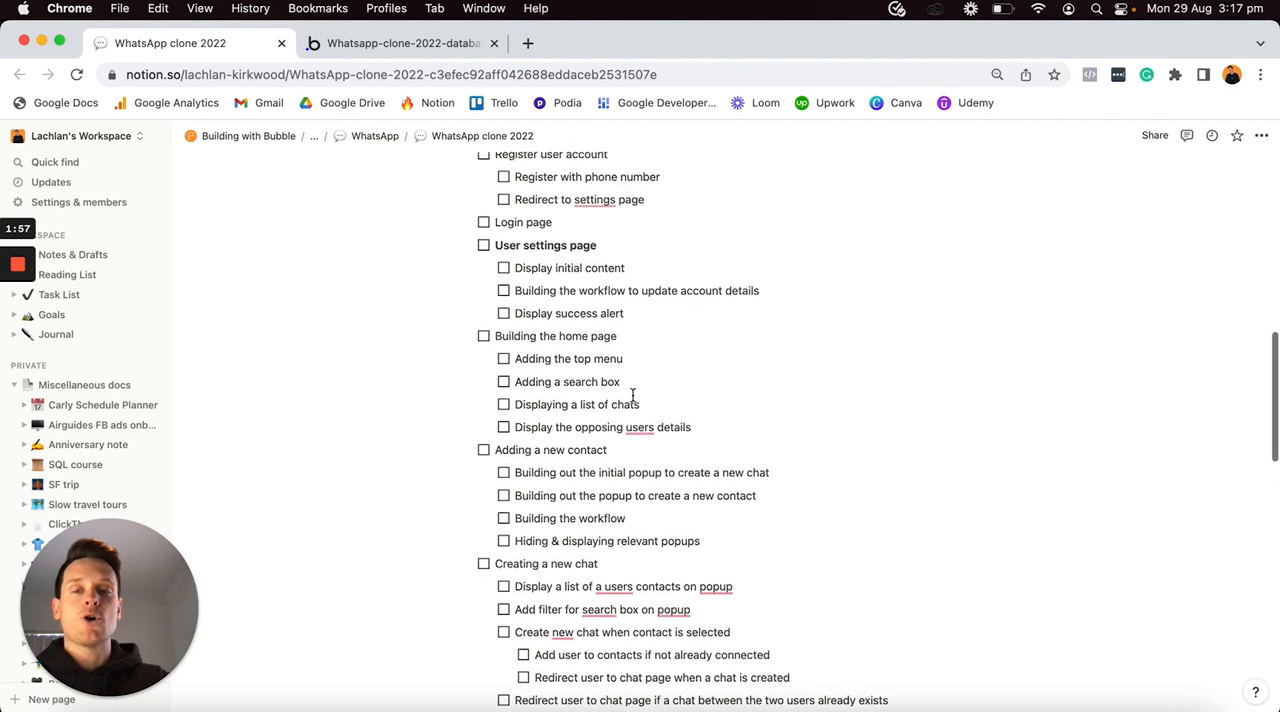
# - Tick the "Building the home page" item in the features checklist and clear it again
pyautogui.click(484, 340)
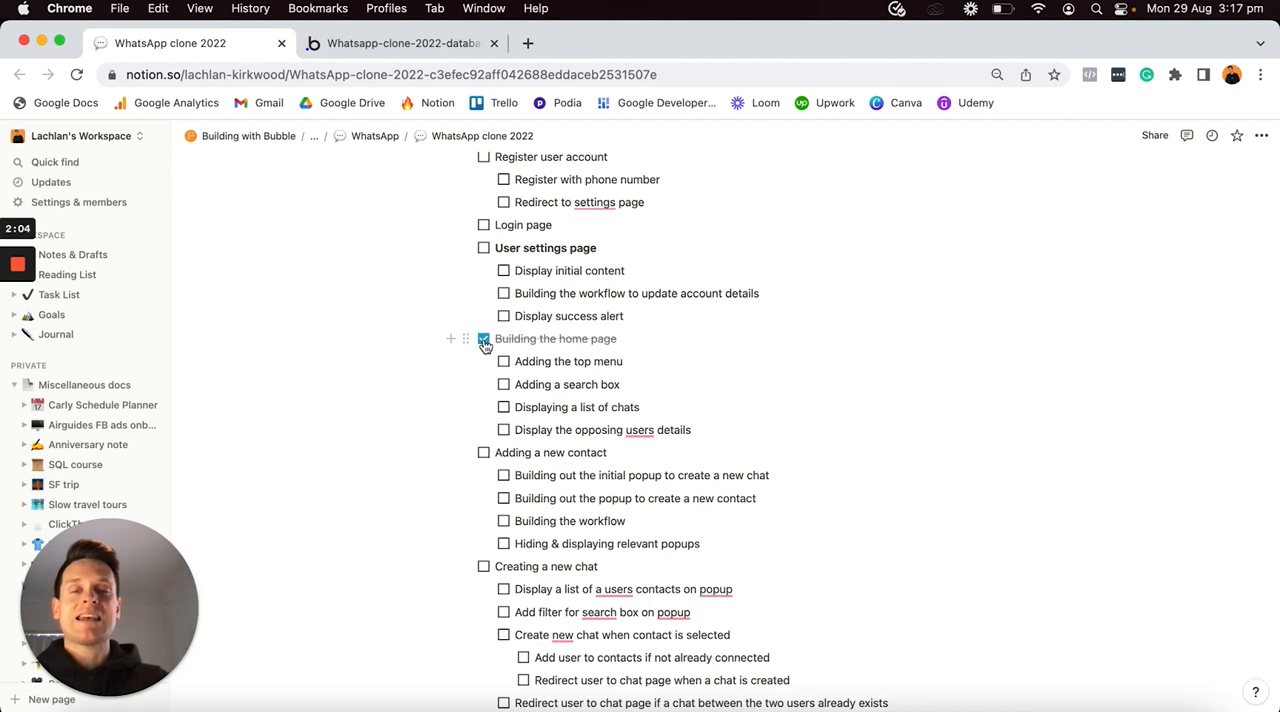
pyautogui.click(484, 341)
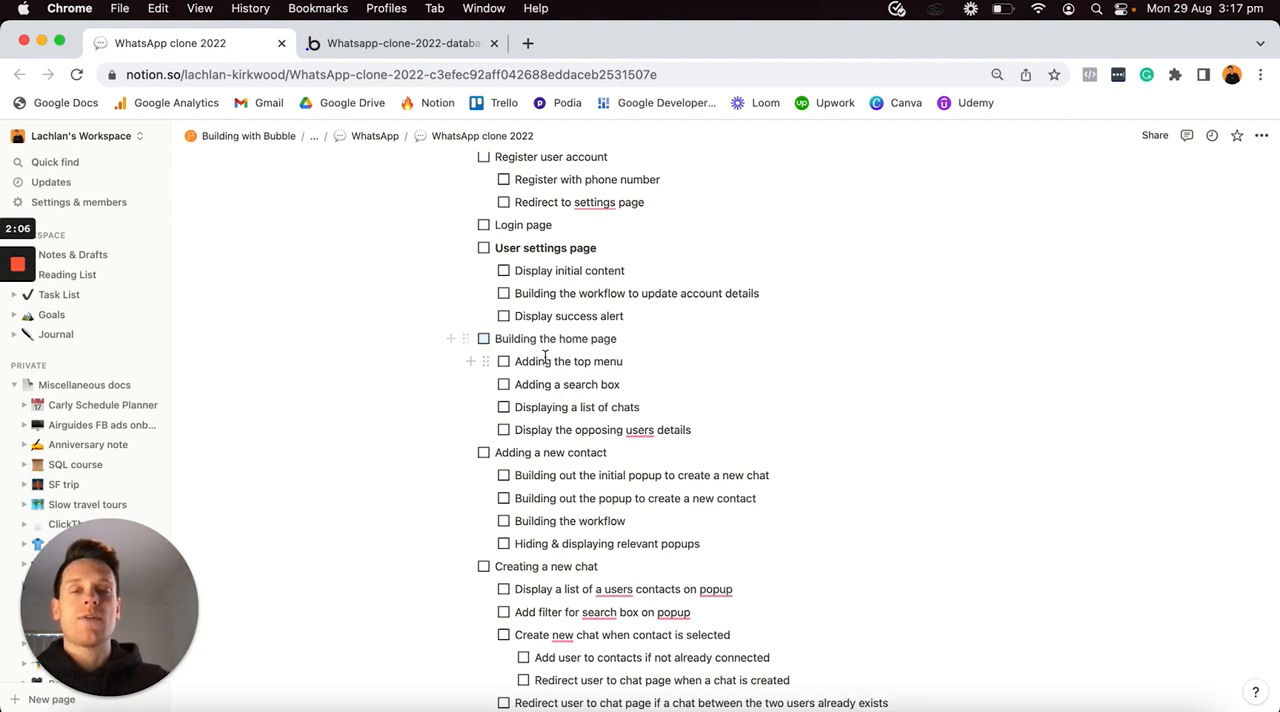
# - Revisit the plan's Database section, switch to the Bubble editor and open the app's data types
pyautogui.scroll(5, 540, 360)
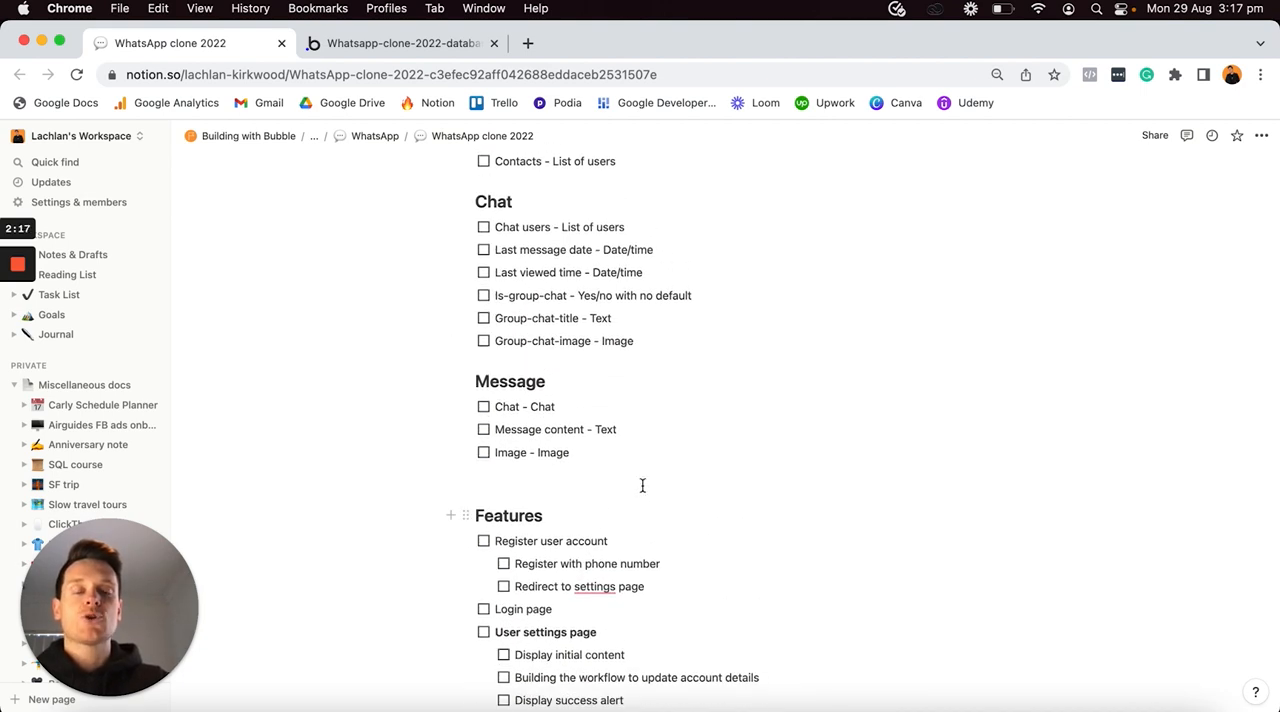
pyautogui.scroll(6, 626, 398)
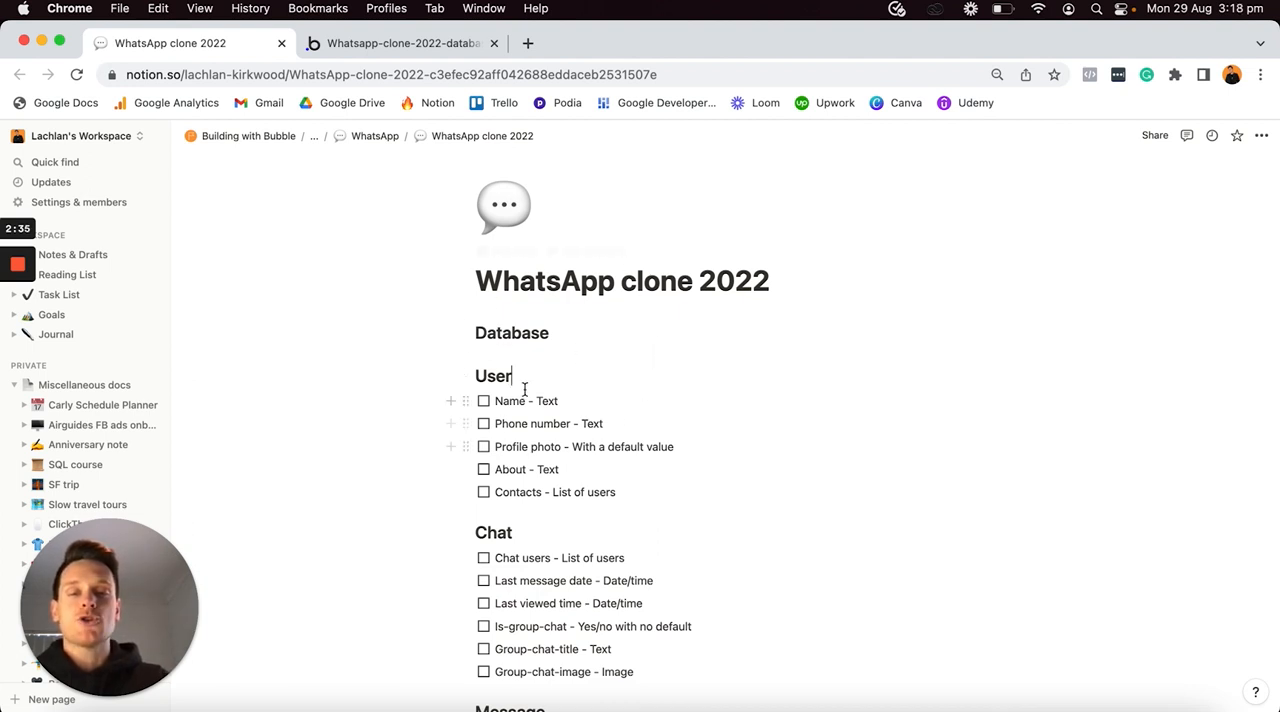
pyautogui.scroll(-3, 537, 385)
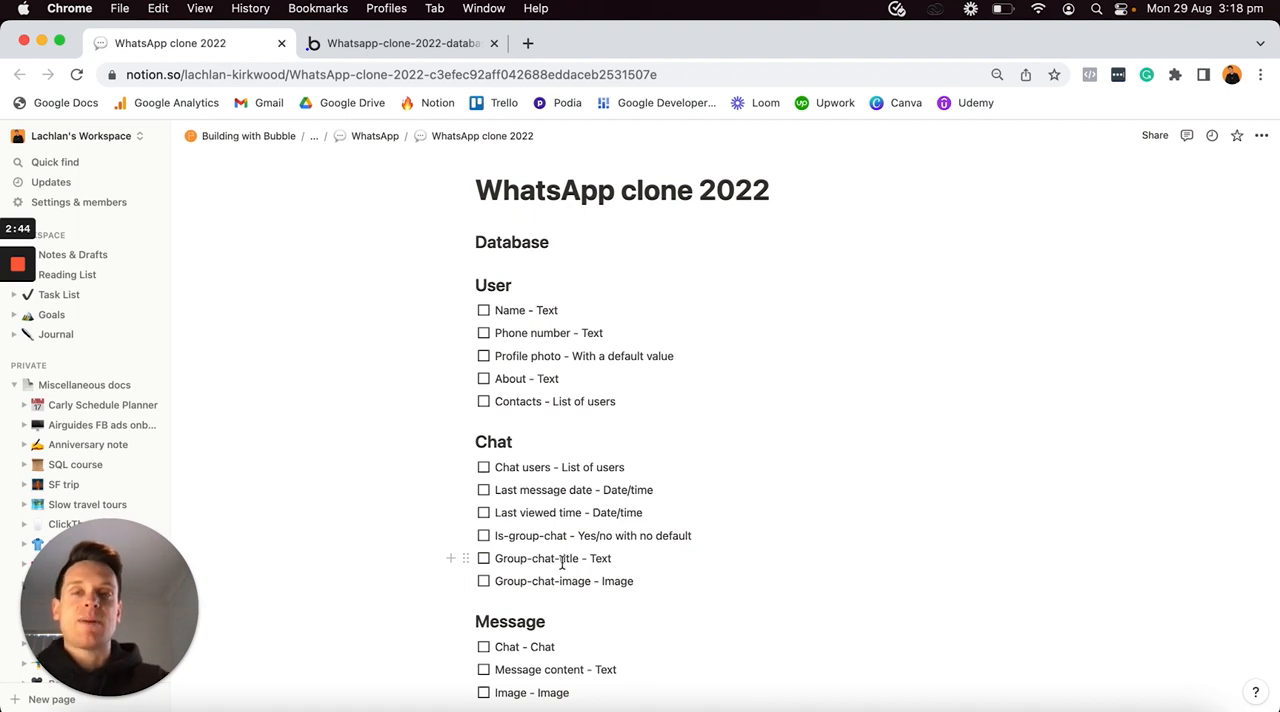
pyautogui.click(422, 45)
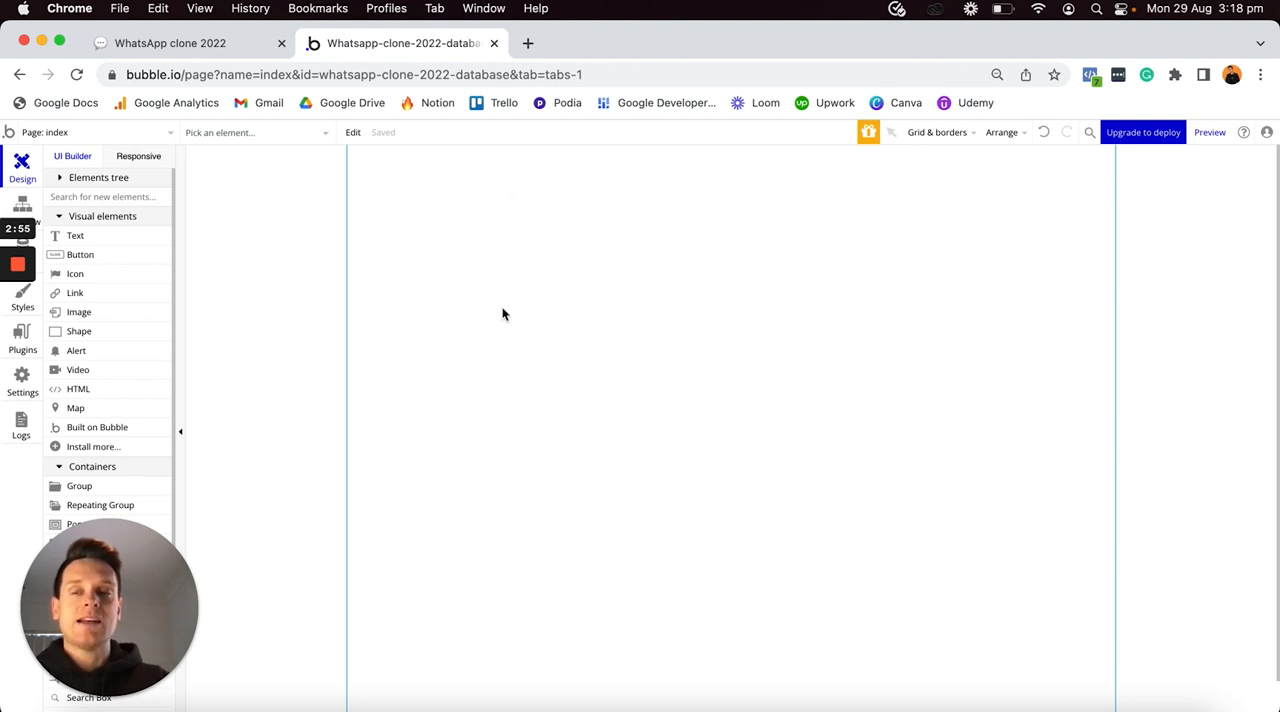
pyautogui.click(38, 244)
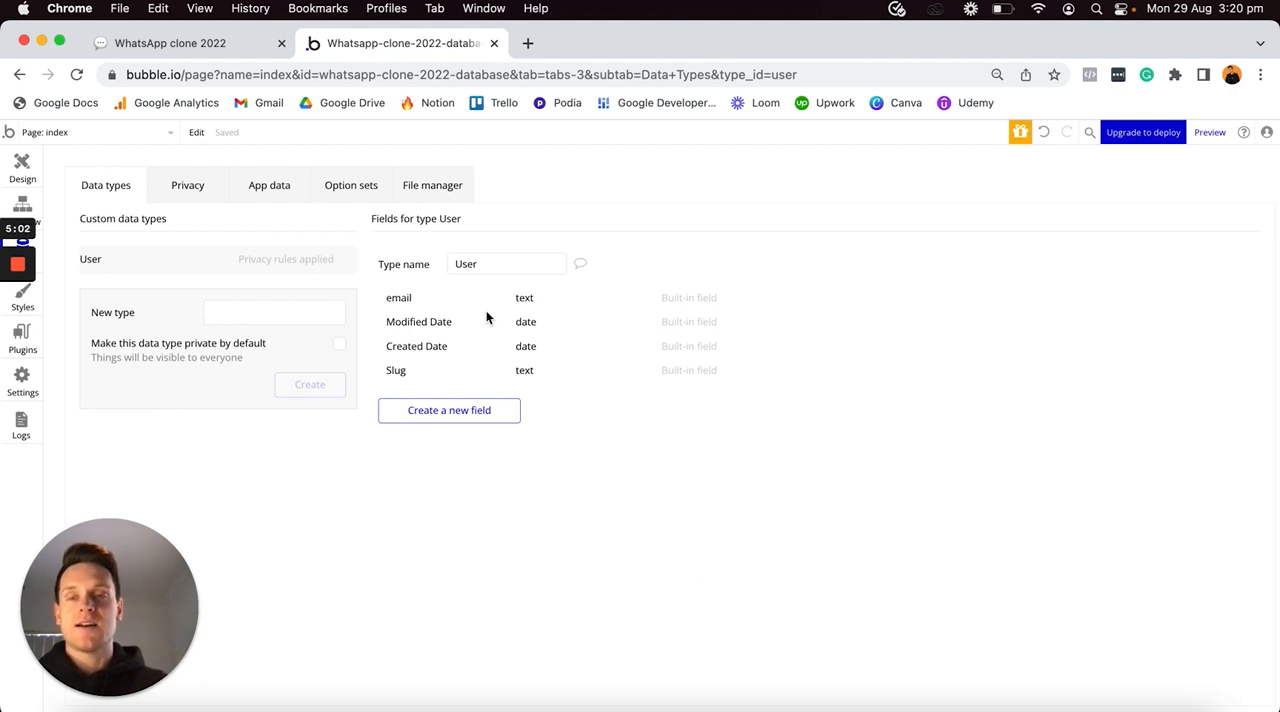
# - Switch to the Notion plan and examine the Chat and Message data types listed under Database
pyautogui.click(210, 42)
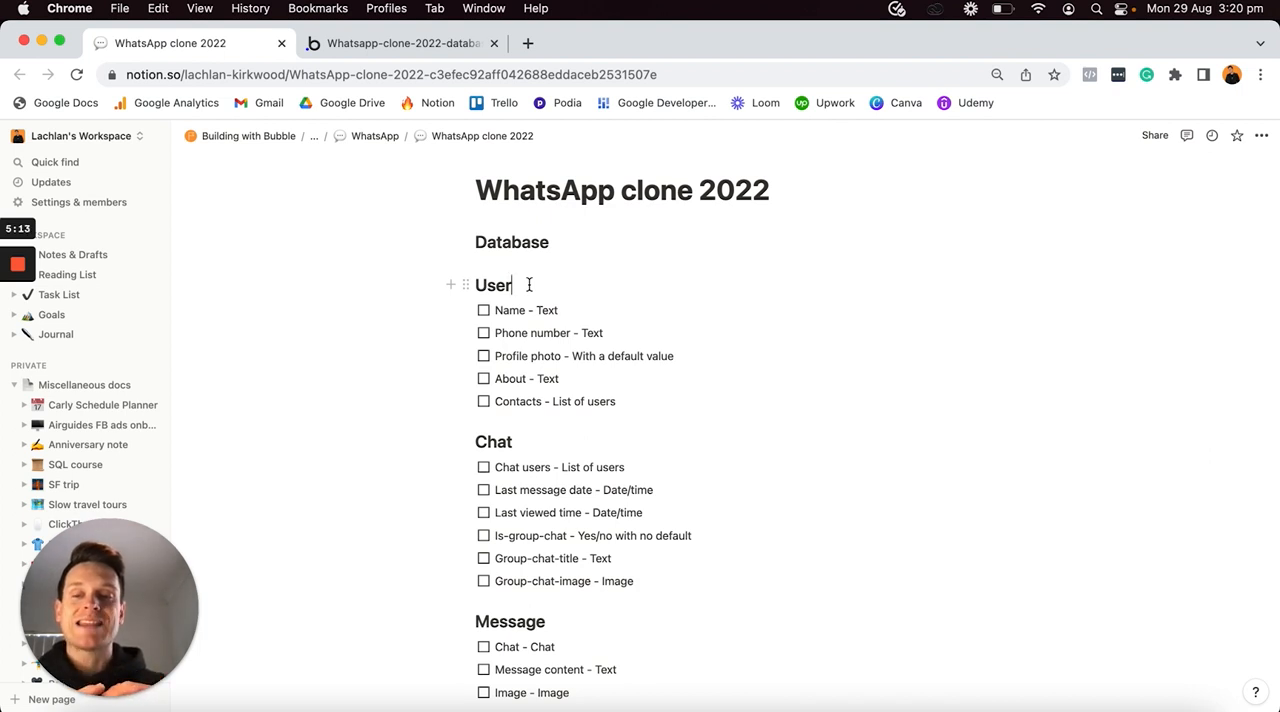
pyautogui.click(525, 441)
pyautogui.doubleClick(525, 441)
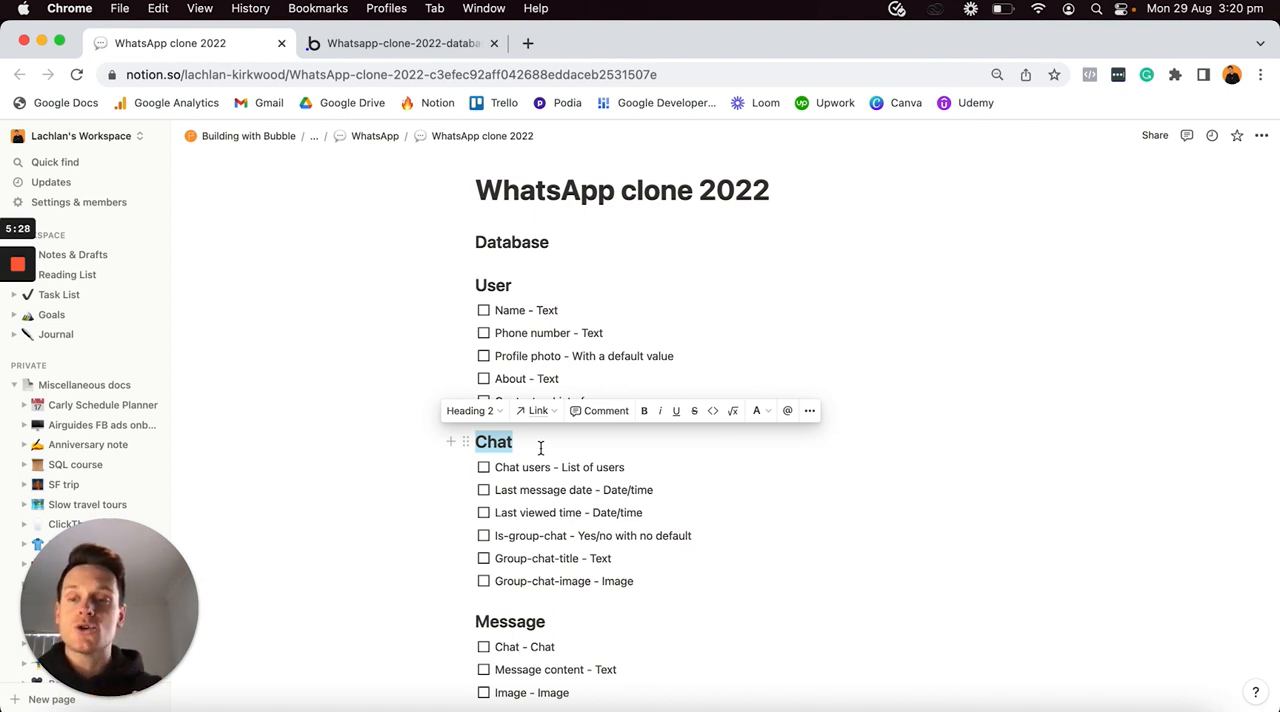
pyautogui.scroll(-1, 541, 448)
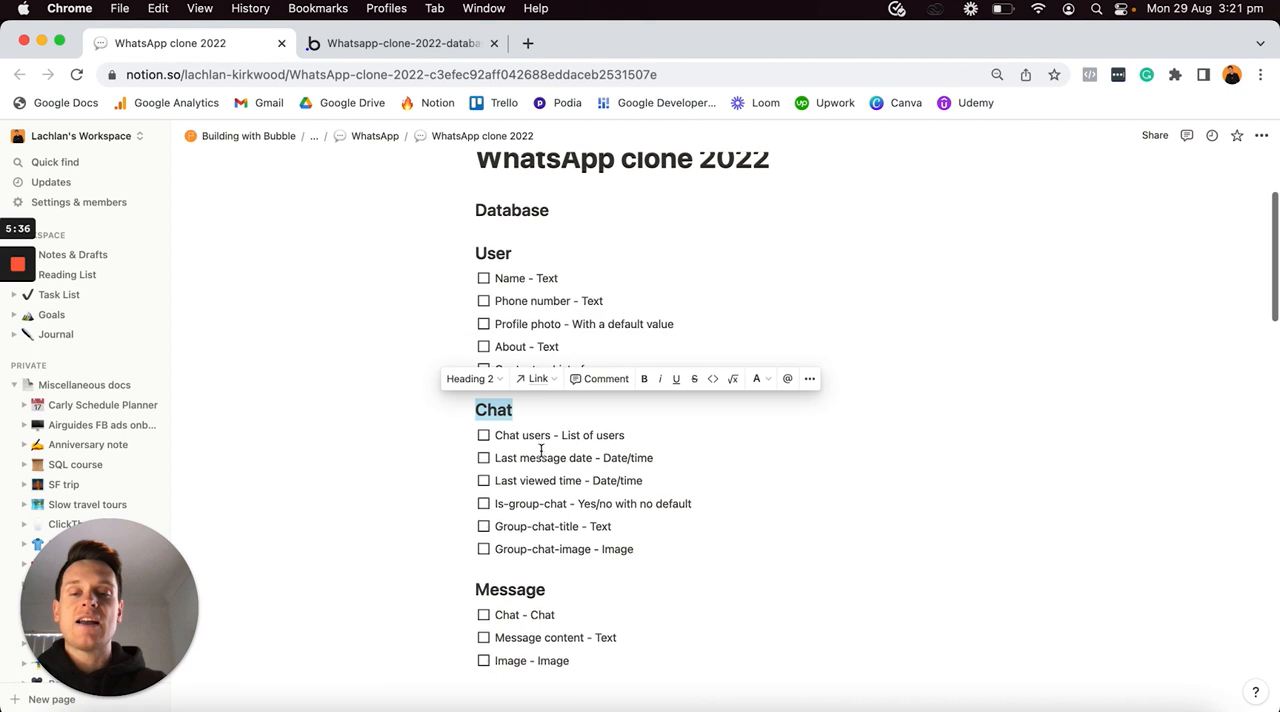
pyautogui.doubleClick(582, 591)
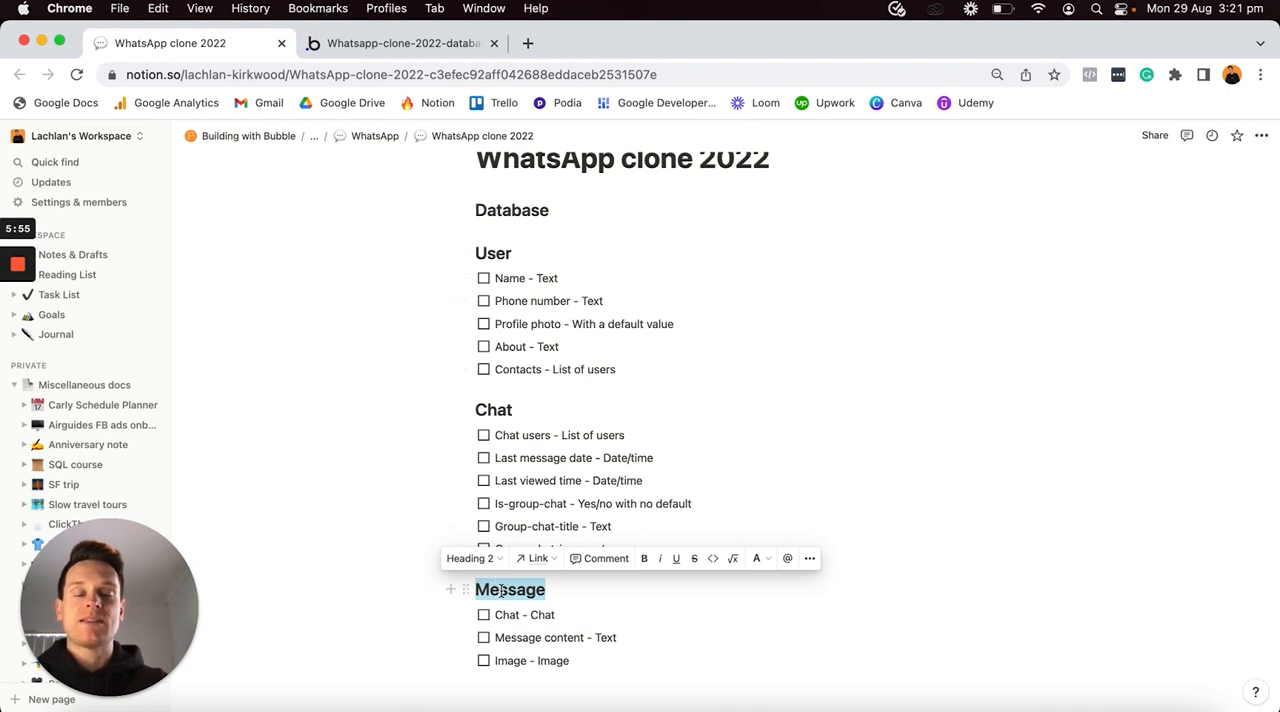
# - Switch to the Bubble editor and create two new data types named Chat and Message
pyautogui.click(430, 43)
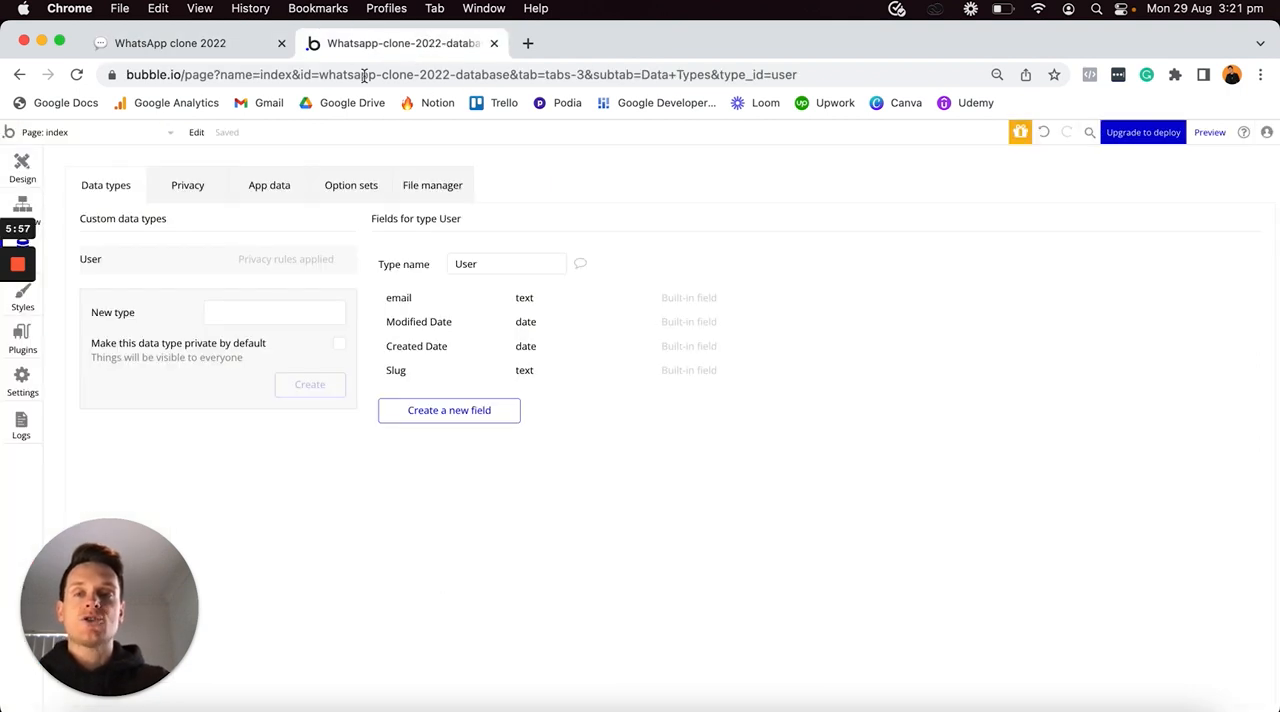
pyautogui.click(257, 311)
pyautogui.write('Chat')
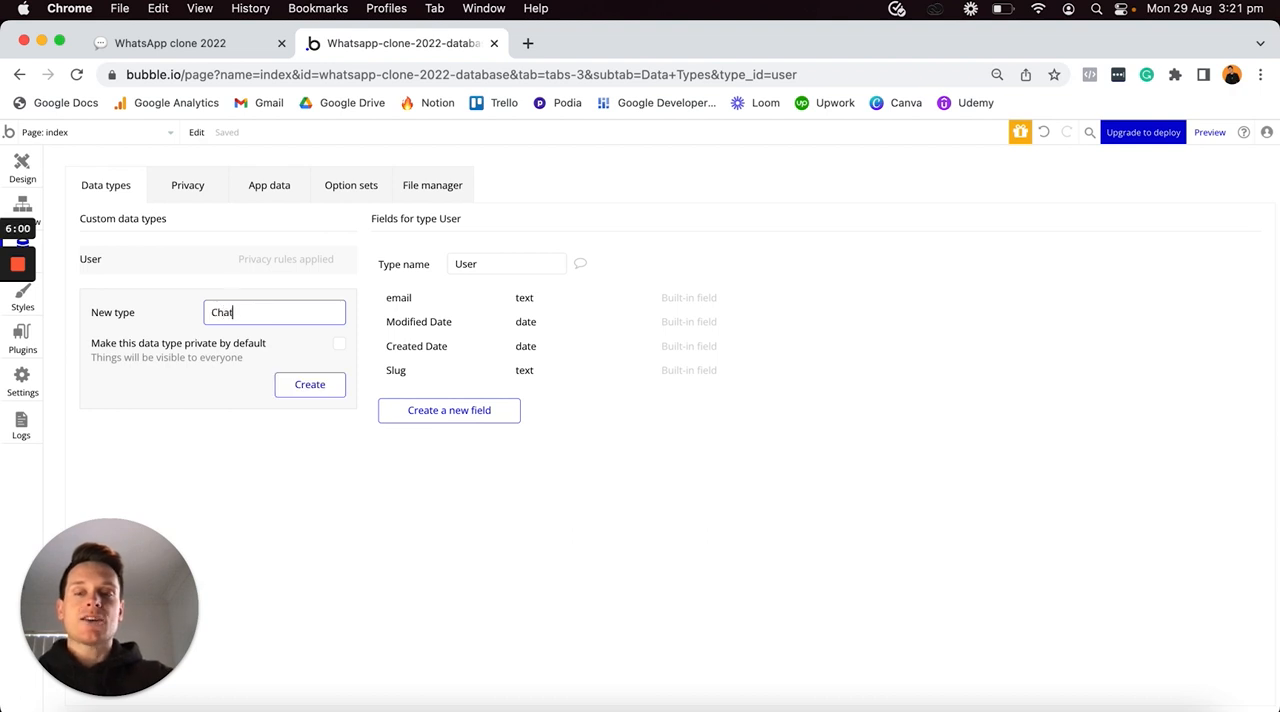
pyautogui.press('Return')
pyautogui.write('Message')
pyautogui.press('Return')
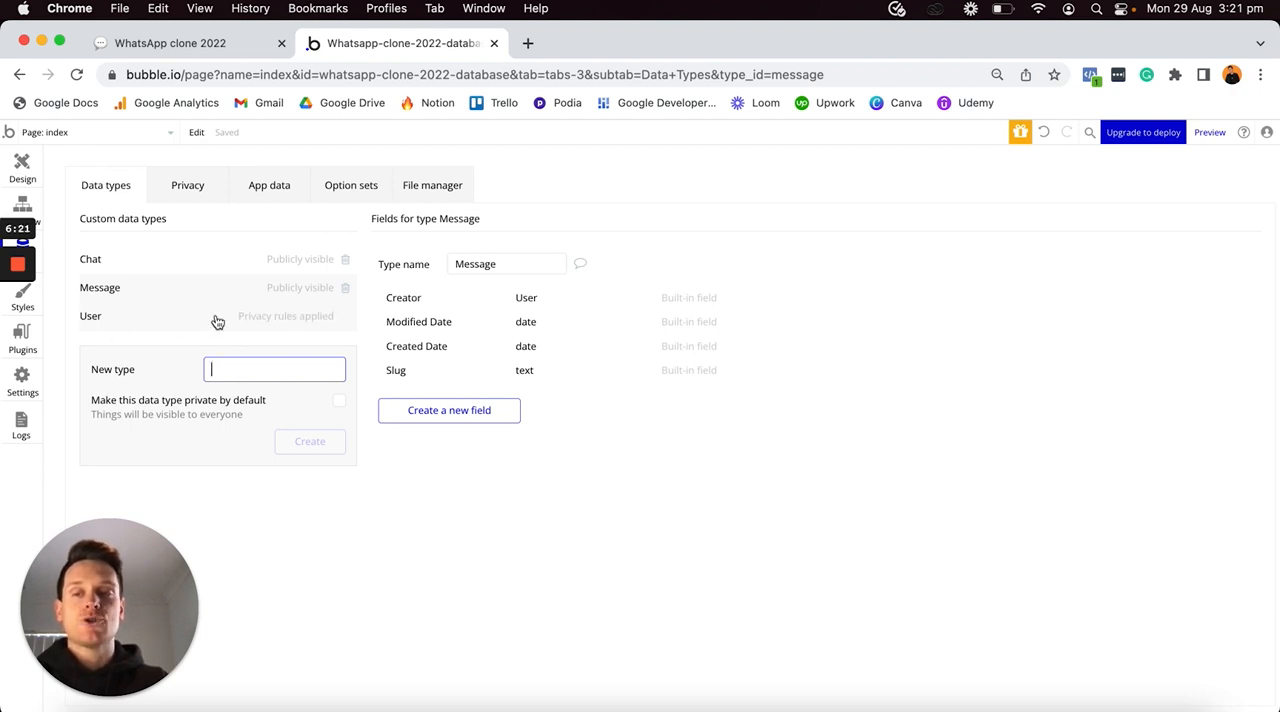
# - Delete the "User's own data" privacy rule from the User type and return to the data types
pyautogui.click(280, 318)
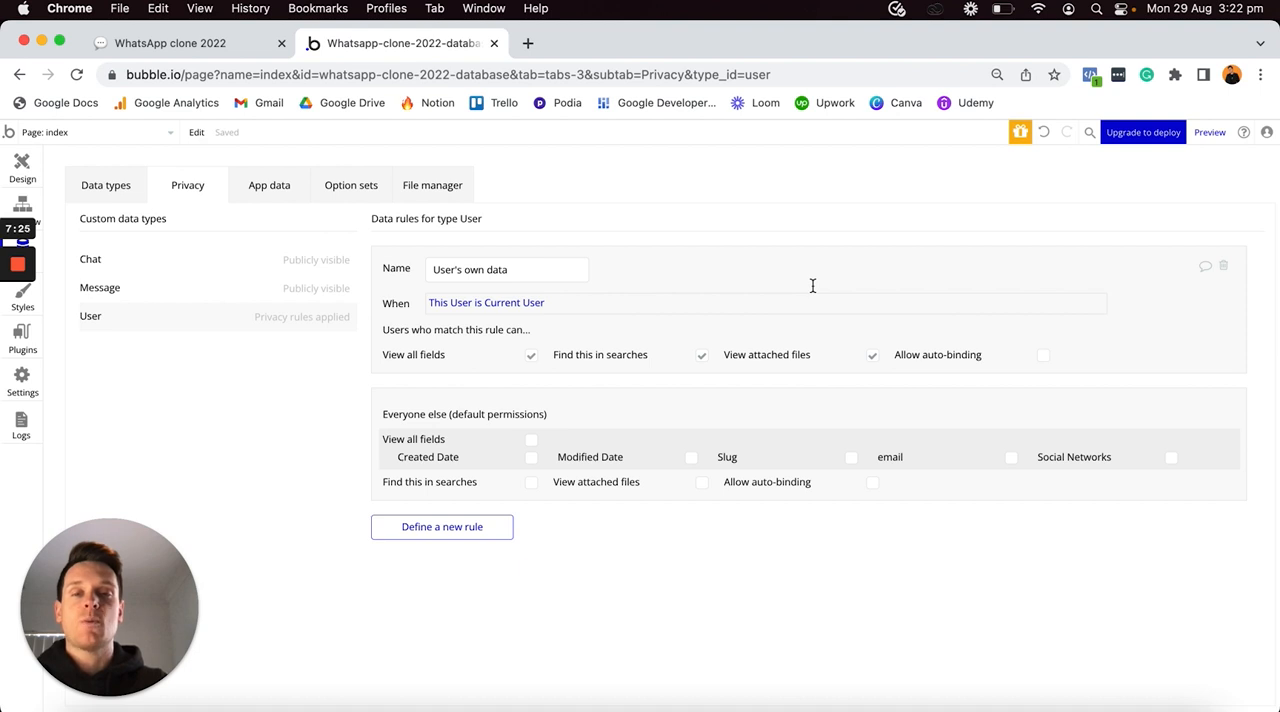
pyautogui.click(1224, 268)
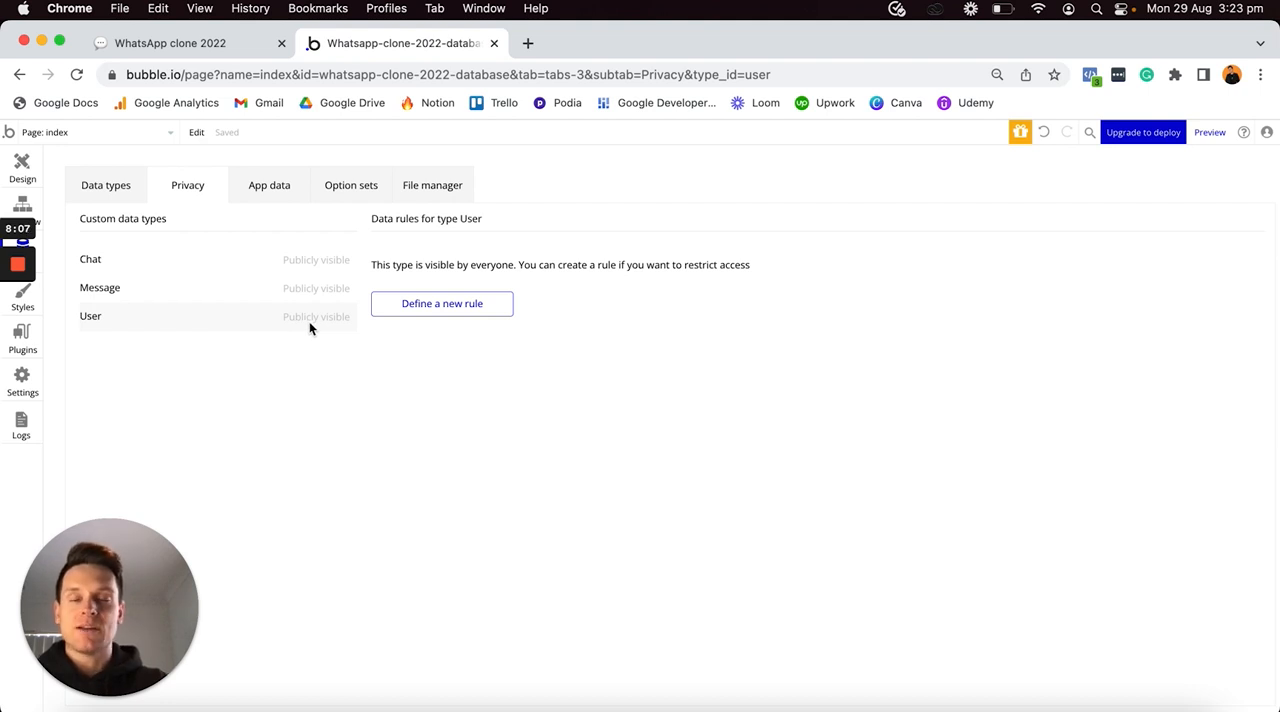
pyautogui.click(108, 190)
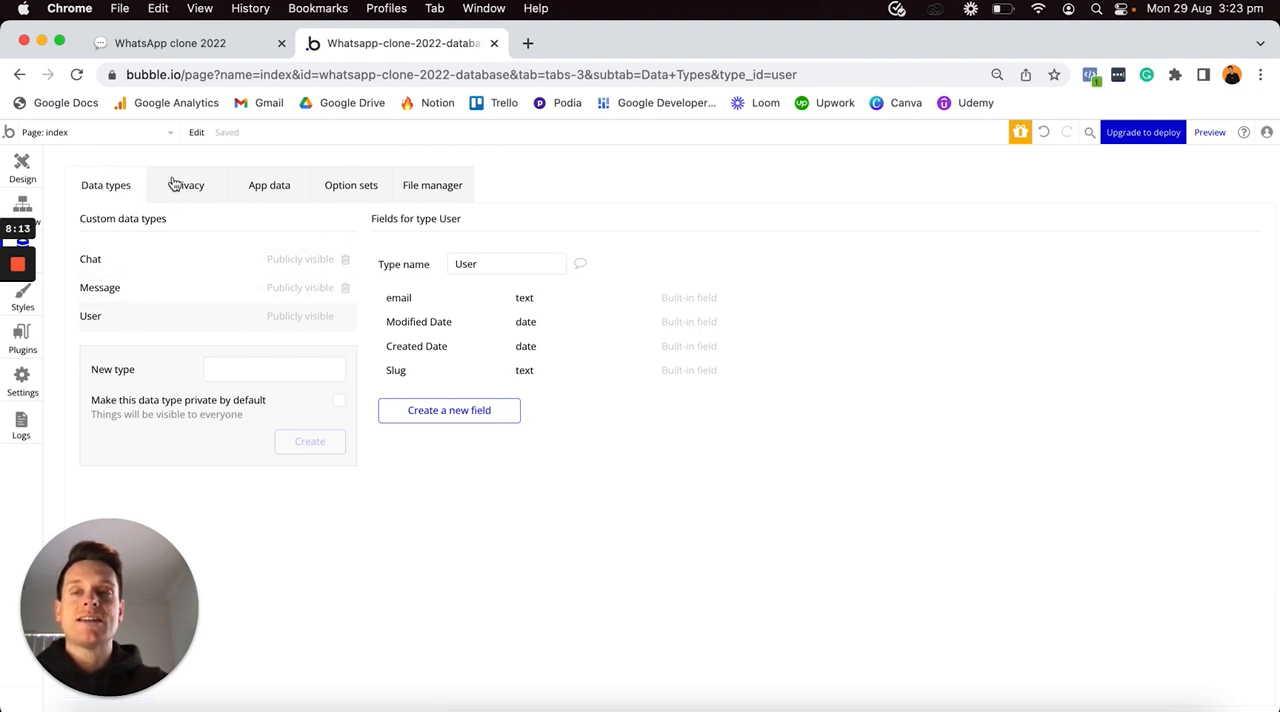
# - Check the fields planned for the User type in Notion and return to the Bubble editor
pyautogui.click(198, 51)
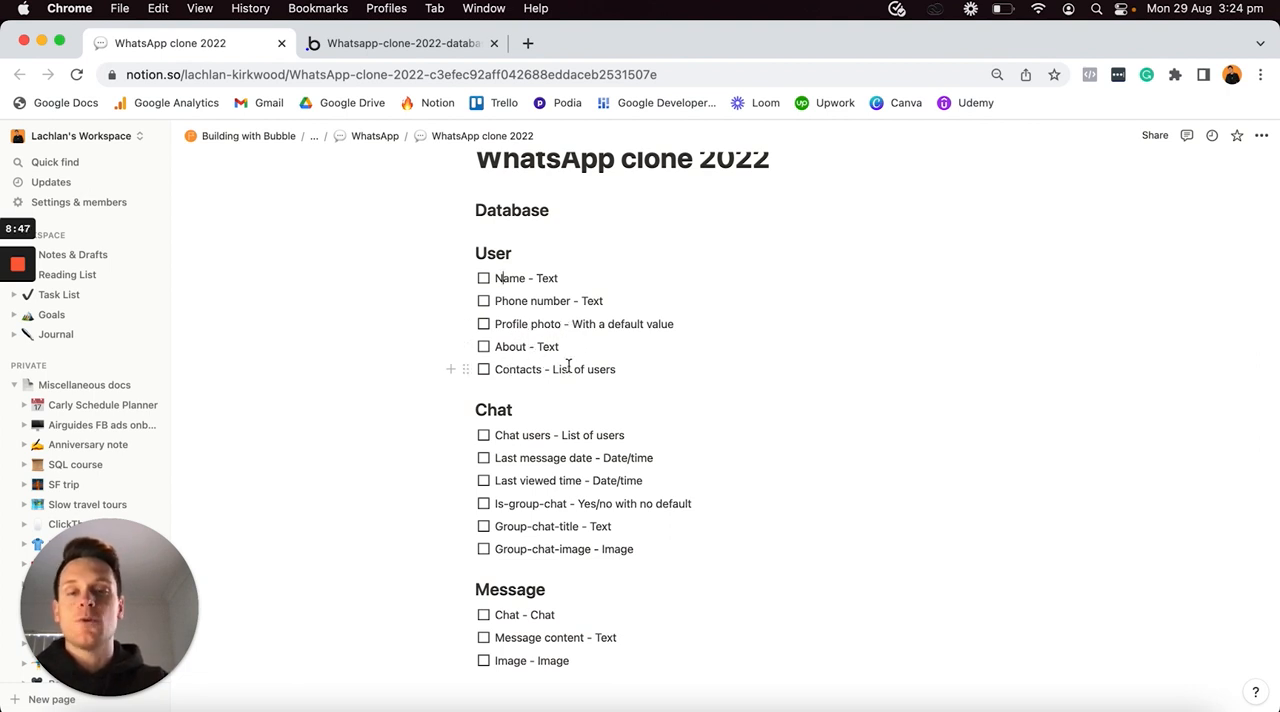
pyautogui.click(432, 44)
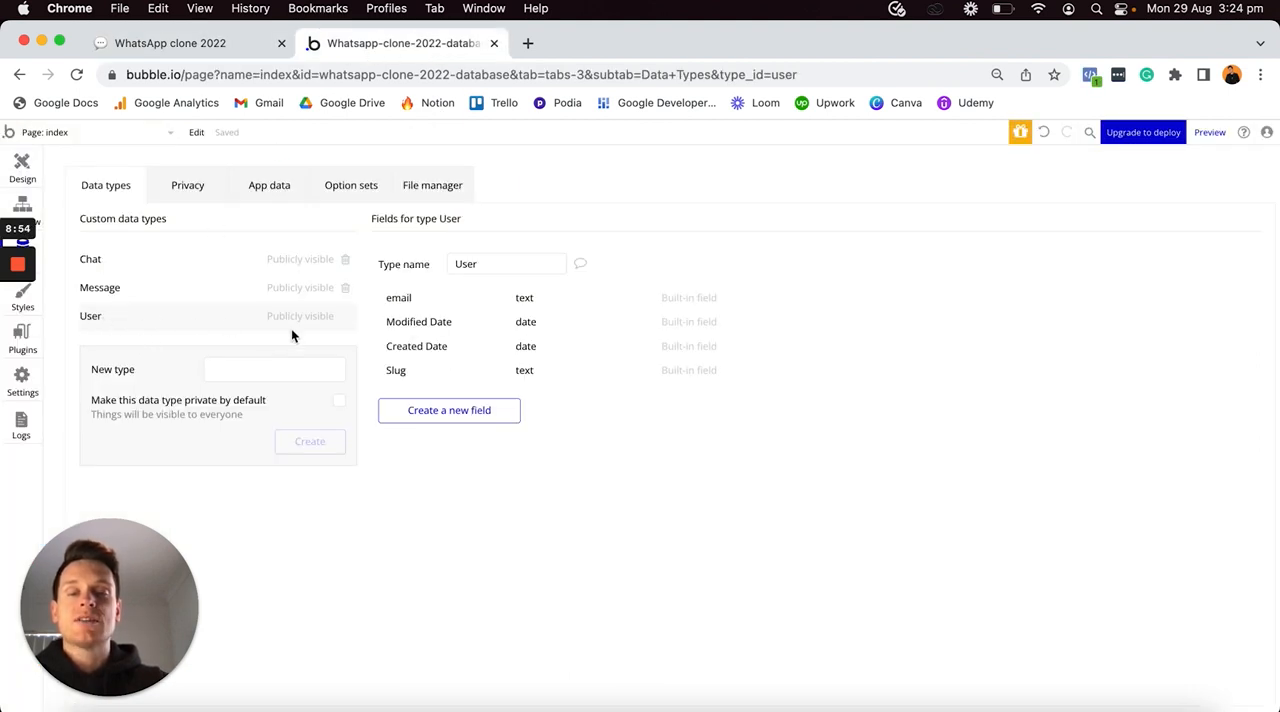
# - Add a text field called Name to the User data type
pyautogui.click(461, 418)
pyautogui.write('Name')
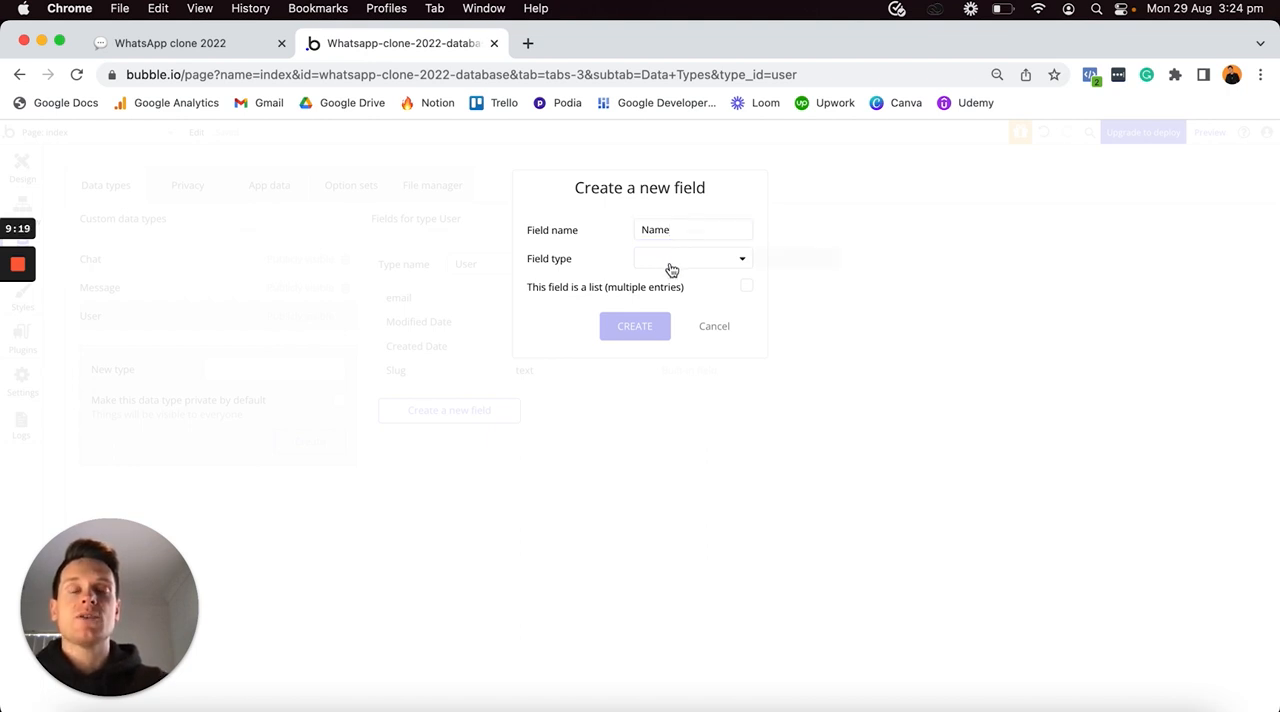
pyautogui.click(671, 269)
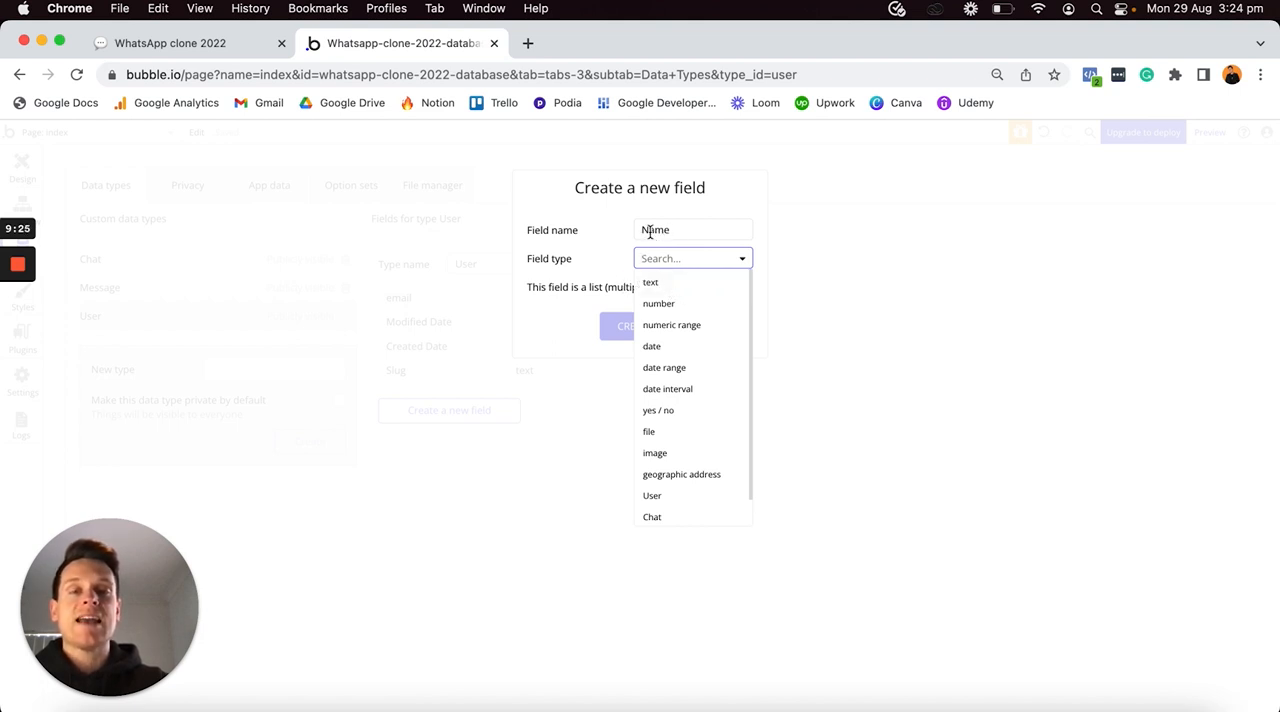
pyautogui.click(672, 289)
pyautogui.click(626, 330)
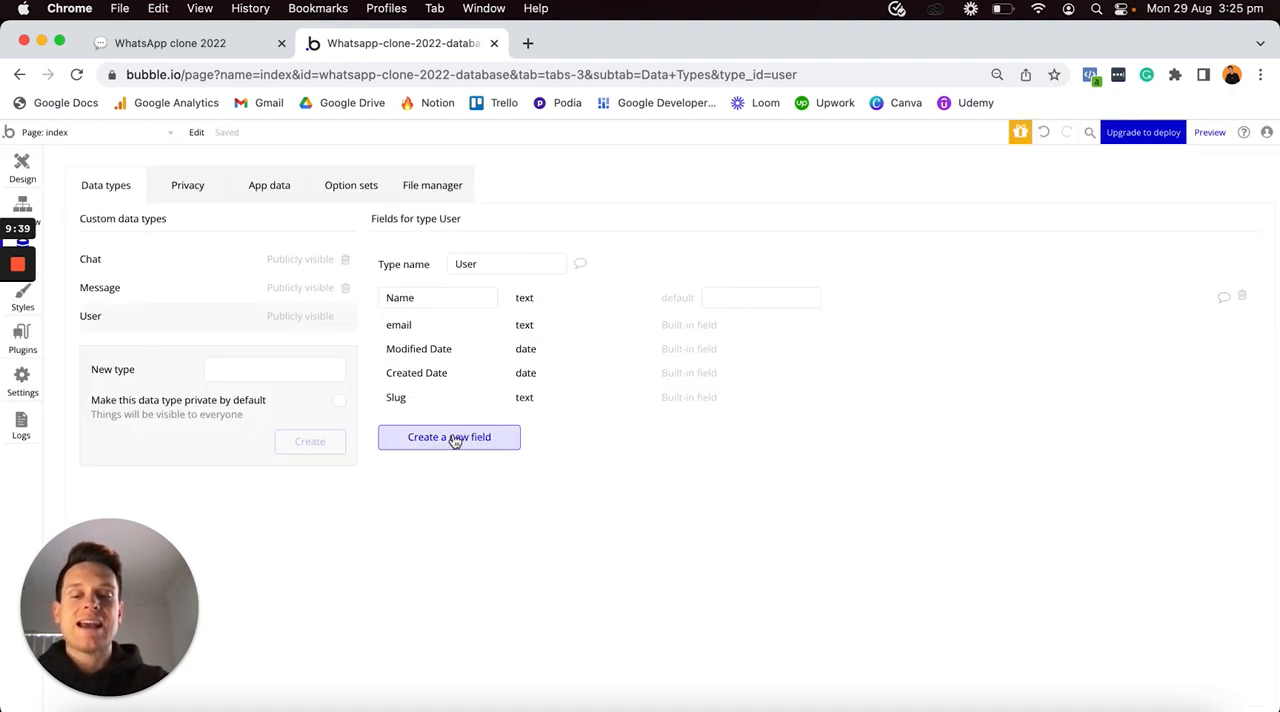
# - Add a field called Phone-number to the User data type, with text as its field type
pyautogui.click(453, 438)
pyautogui.write('Phone-number')
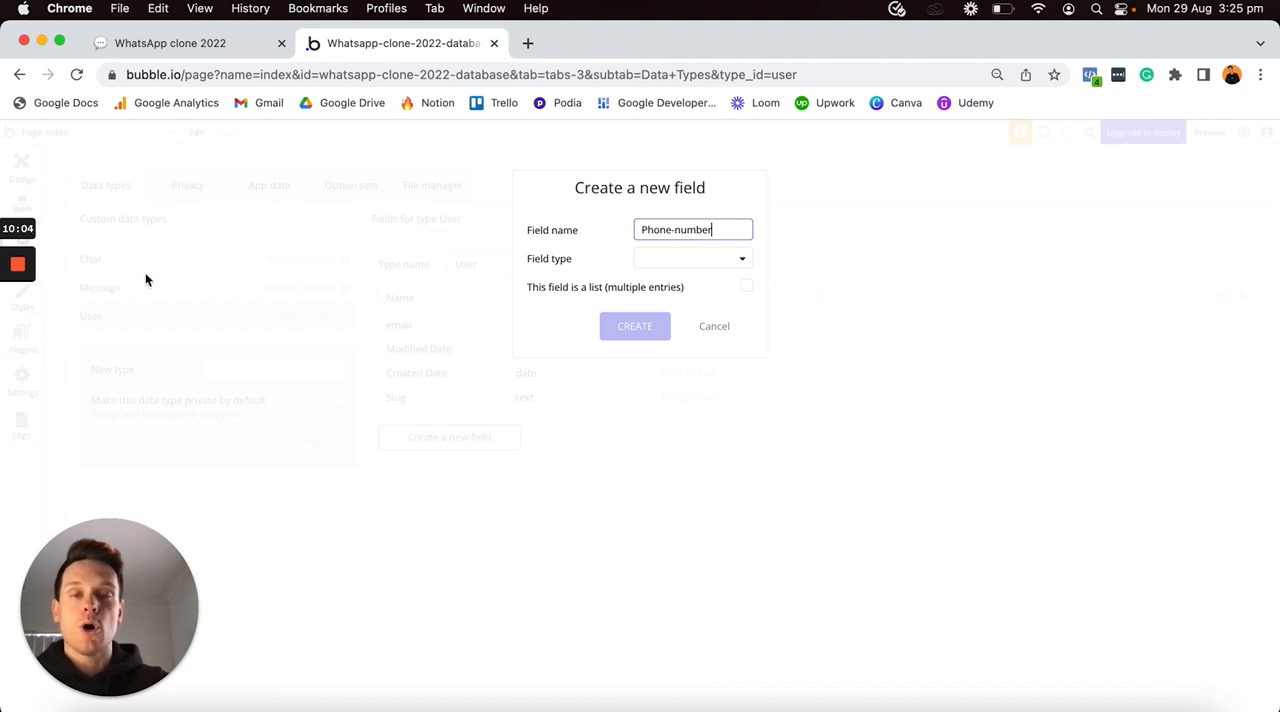
pyautogui.click(697, 257)
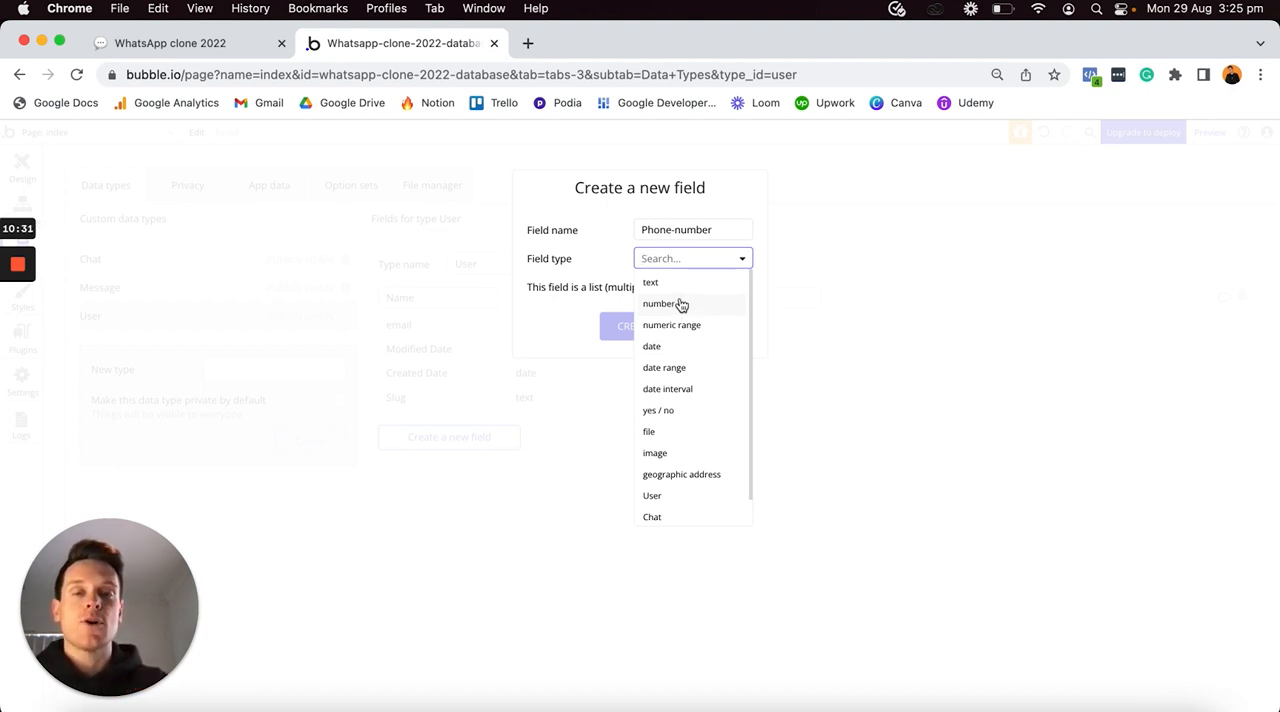
pyautogui.click(682, 287)
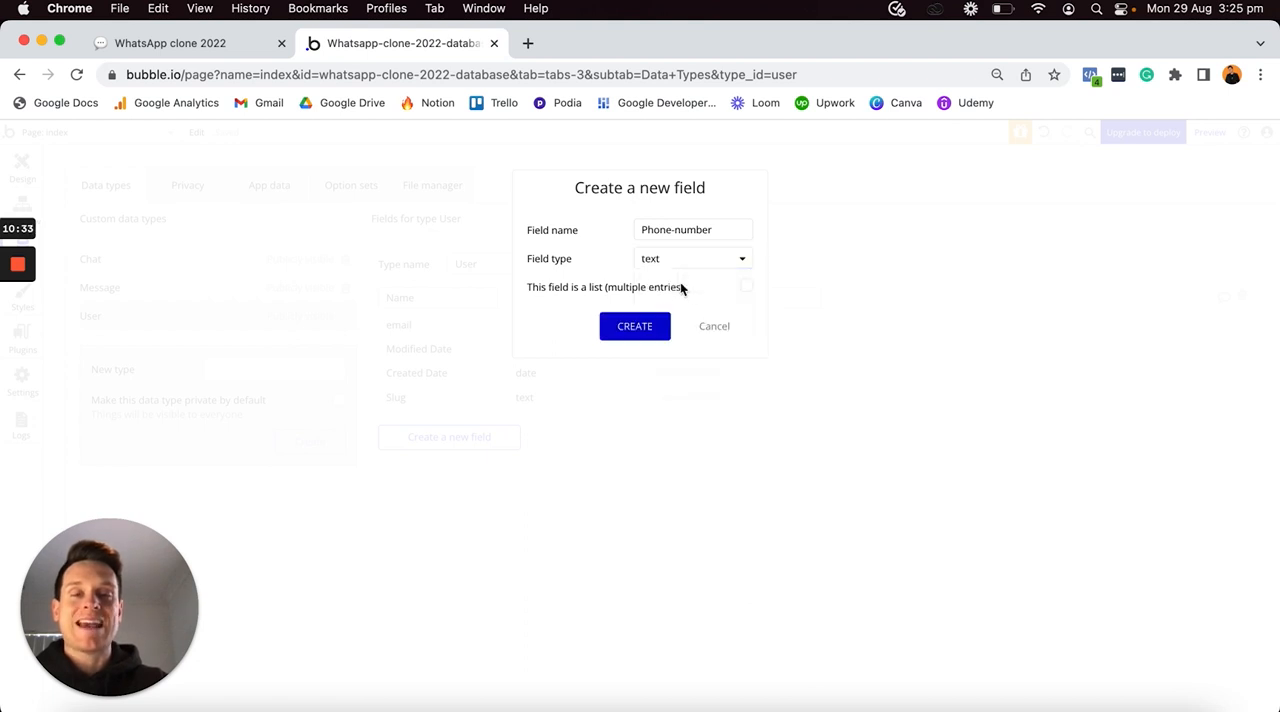
pyautogui.click(624, 328)
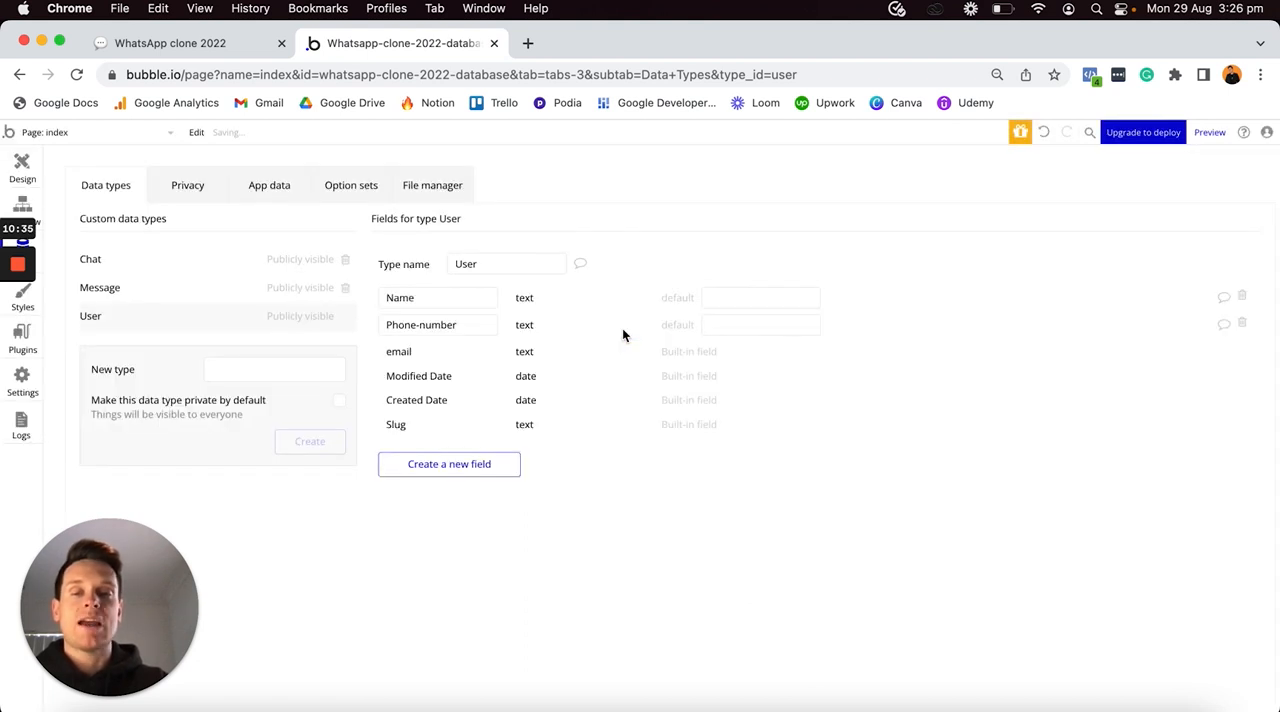
# - Add a field called Profile-photo to the User data type, with image as its field type
pyautogui.click(468, 465)
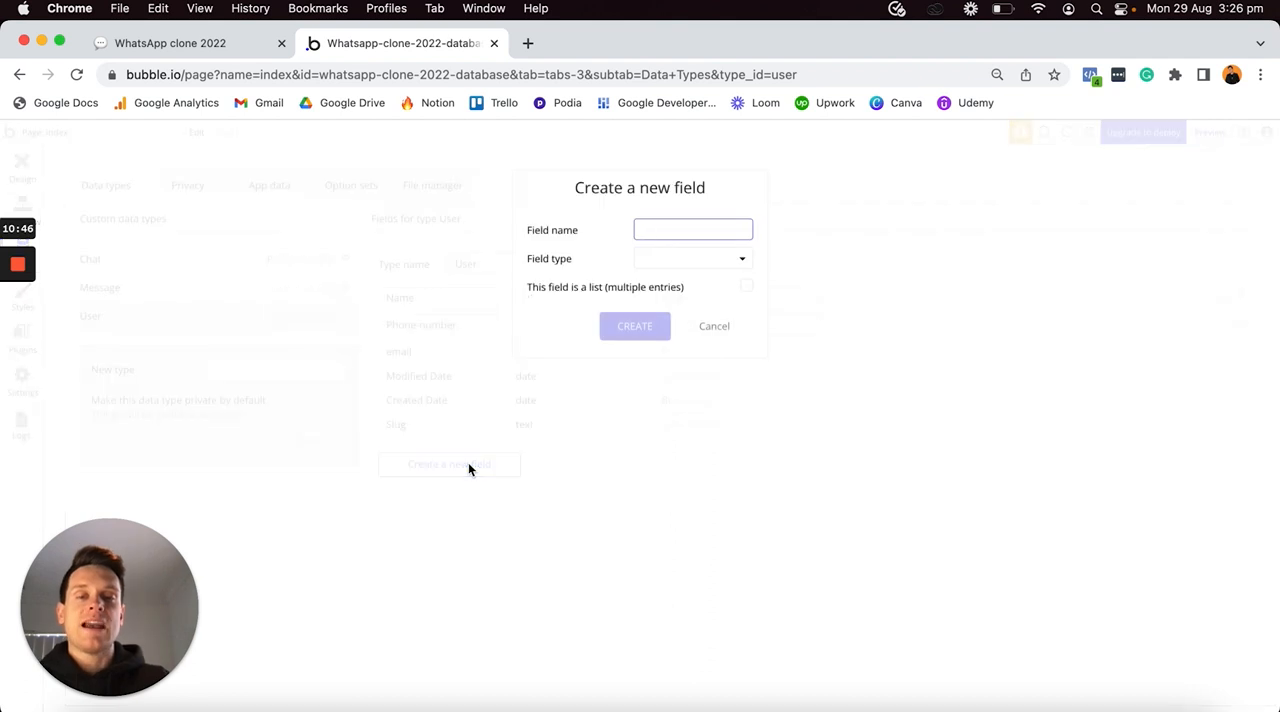
pyautogui.write('Profile-p')
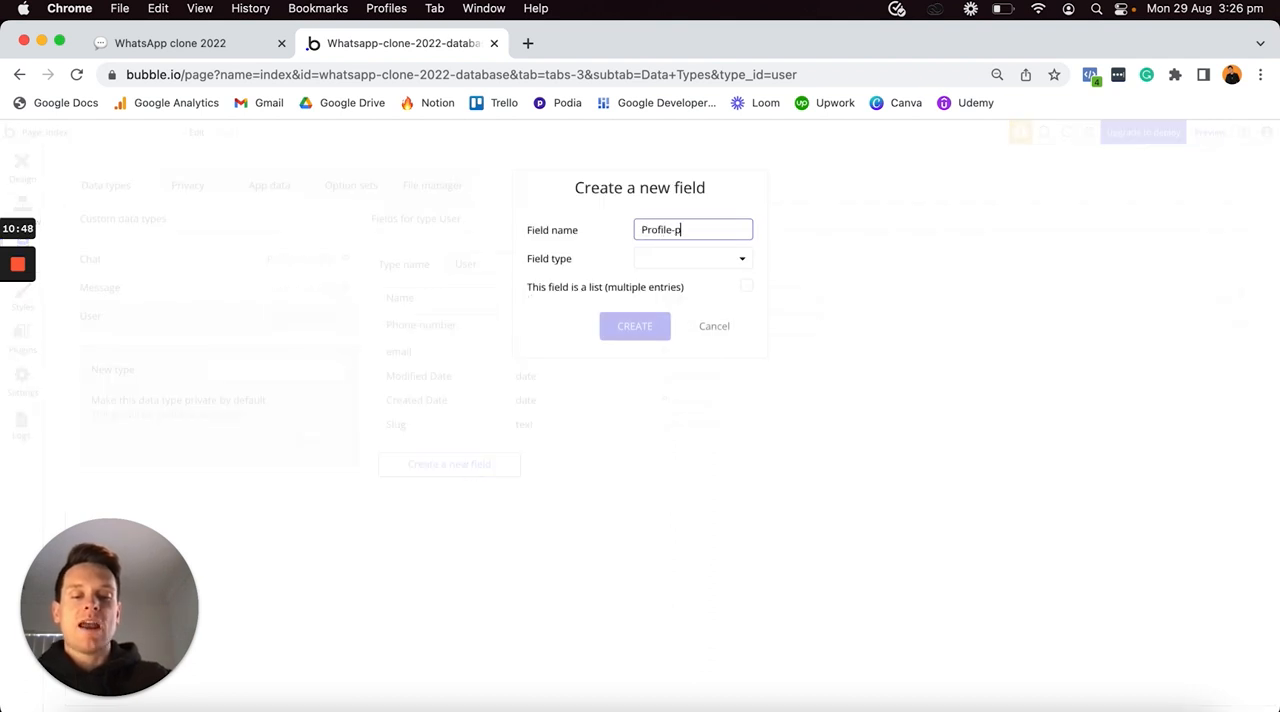
pyautogui.write('hoto')
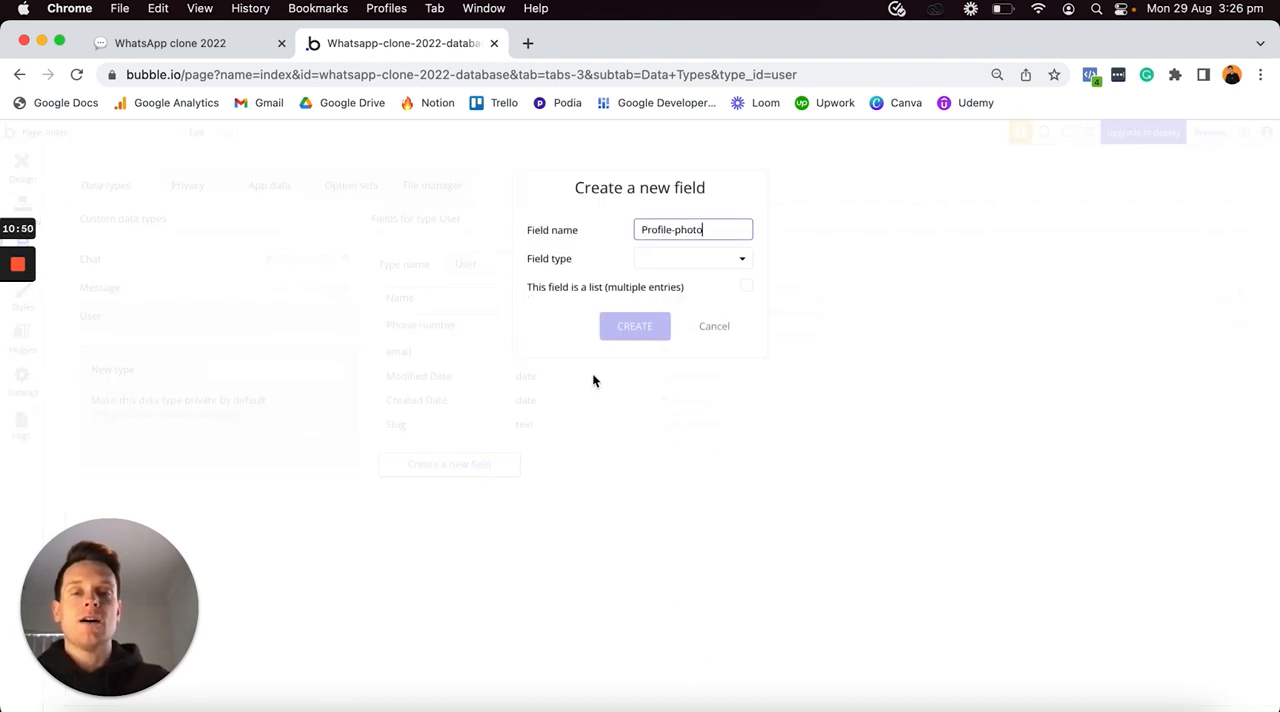
pyautogui.click(672, 258)
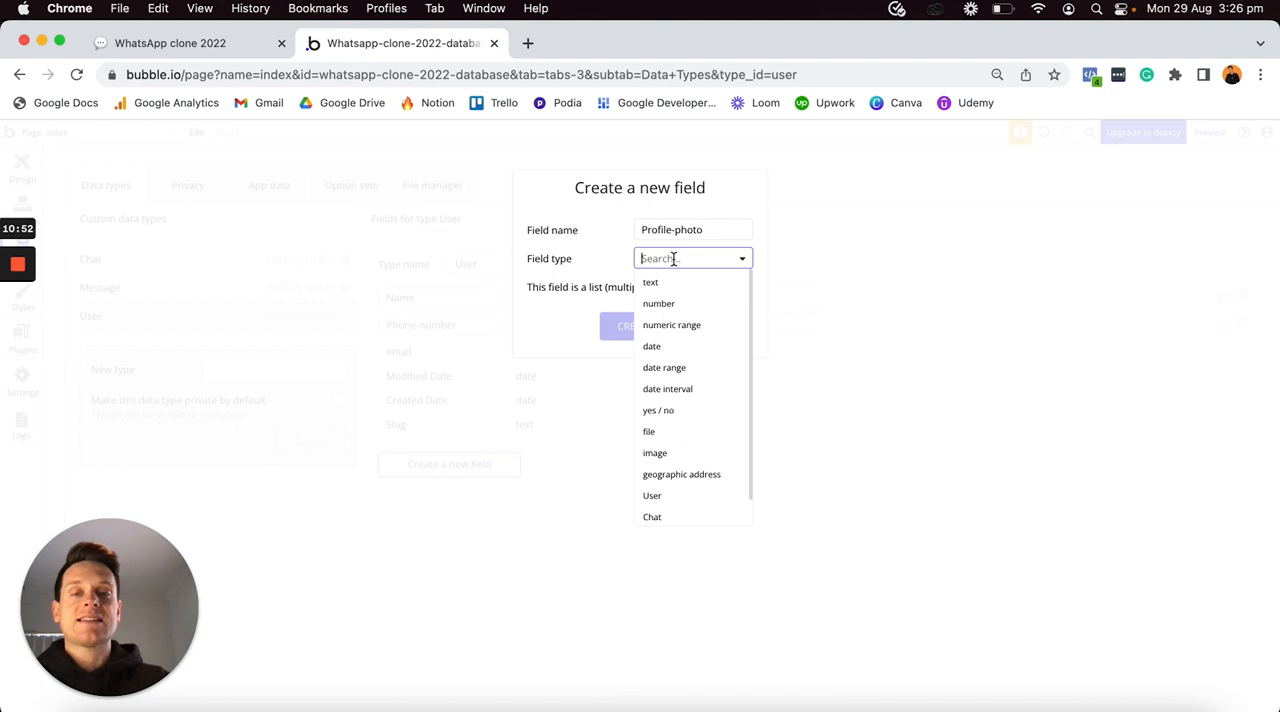
pyautogui.click(660, 453)
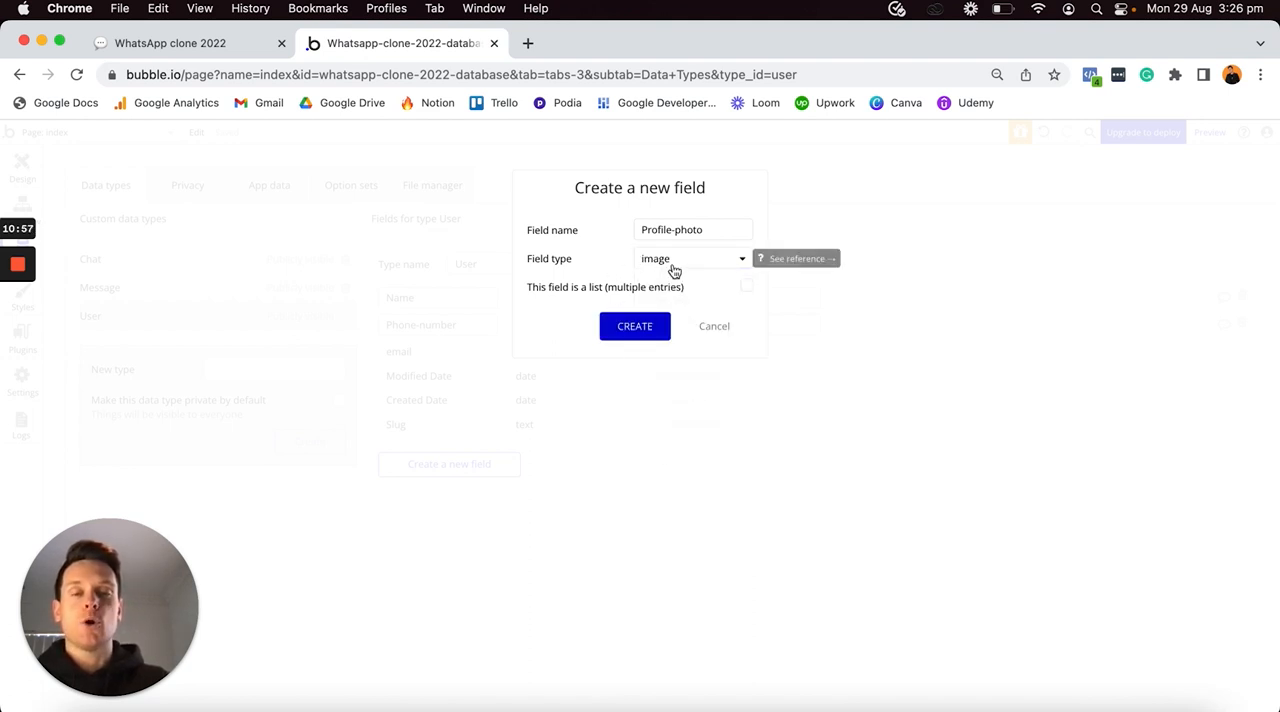
pyautogui.click(636, 327)
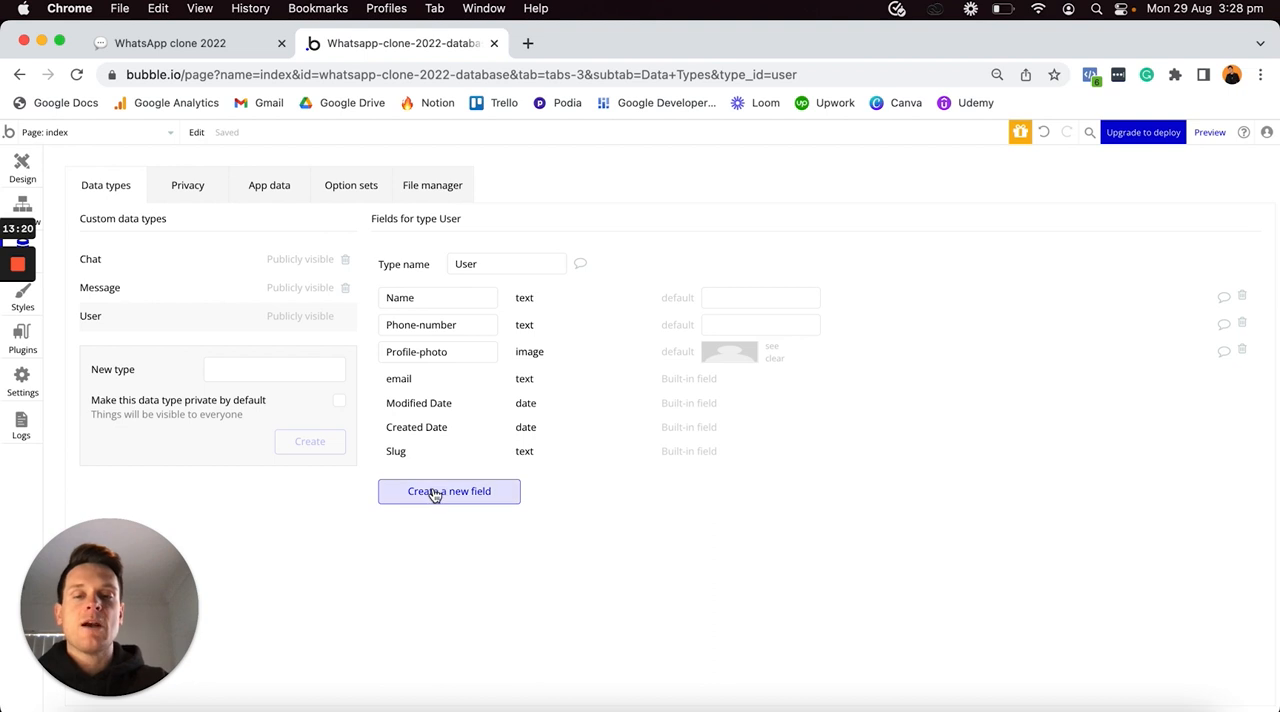
# - Add a text field called About to the User data type
pyautogui.click(436, 490)
pyautogui.write('About')
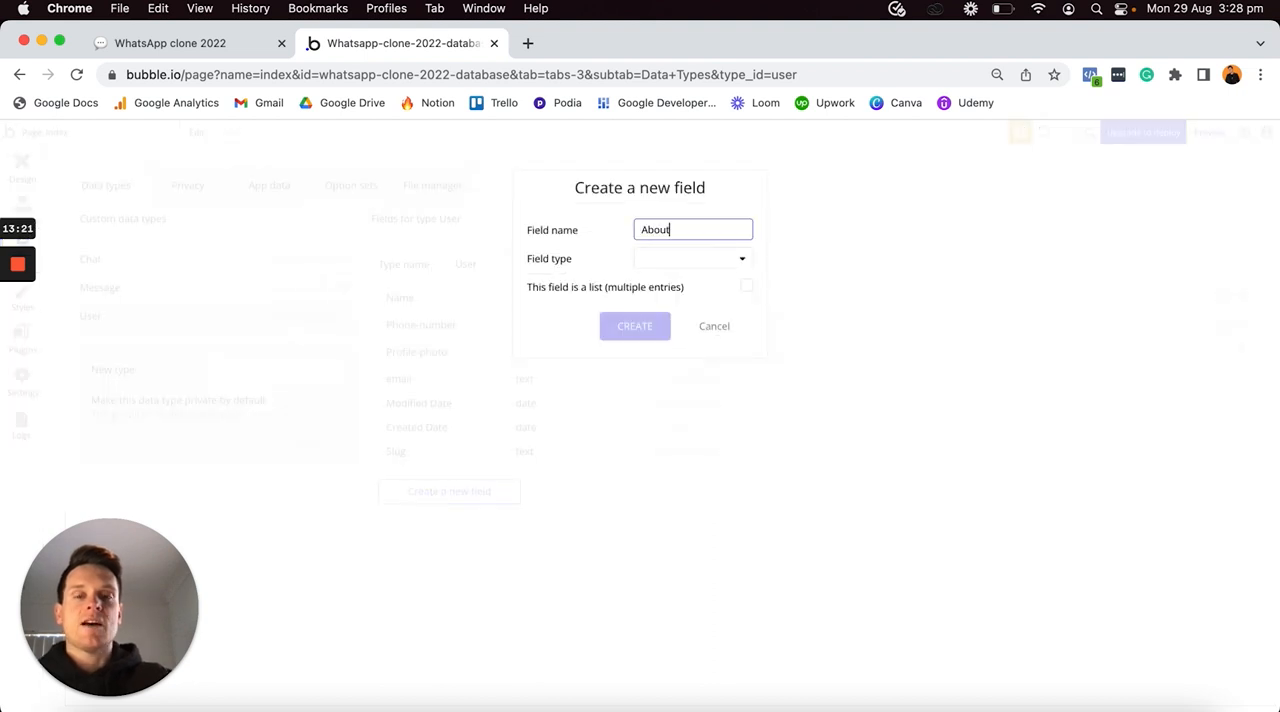
pyautogui.click(705, 261)
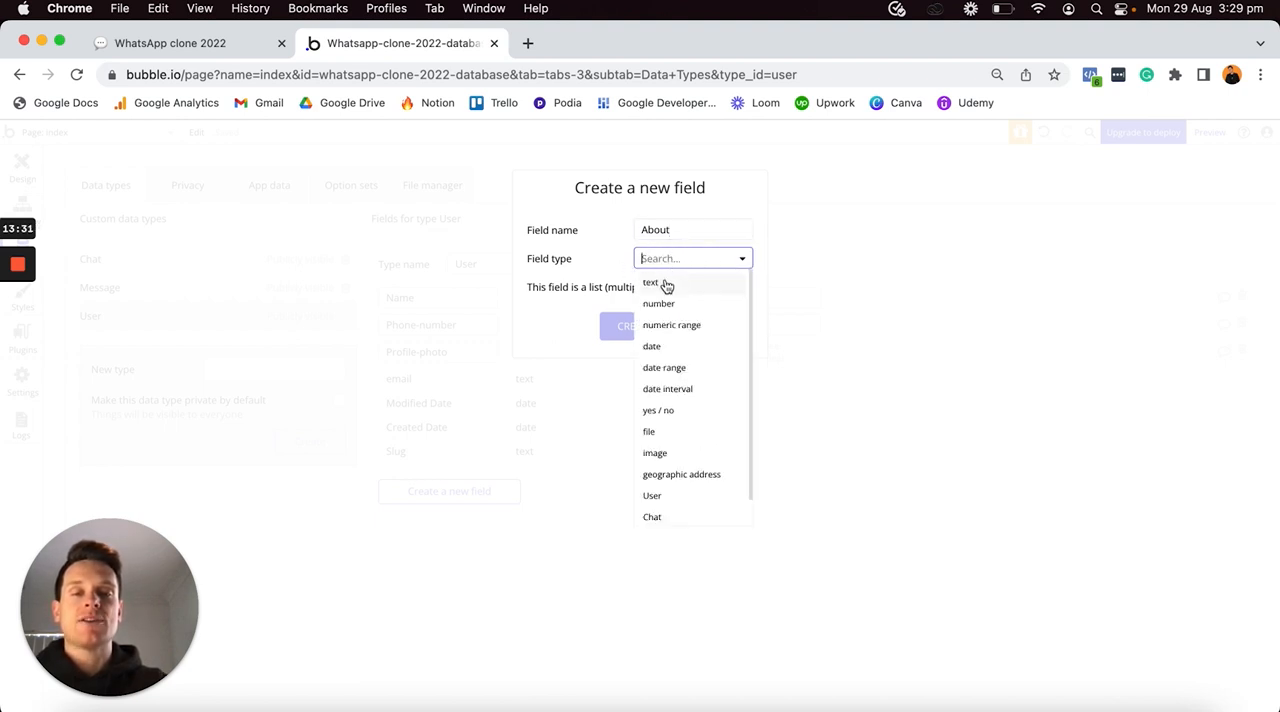
pyautogui.click(667, 287)
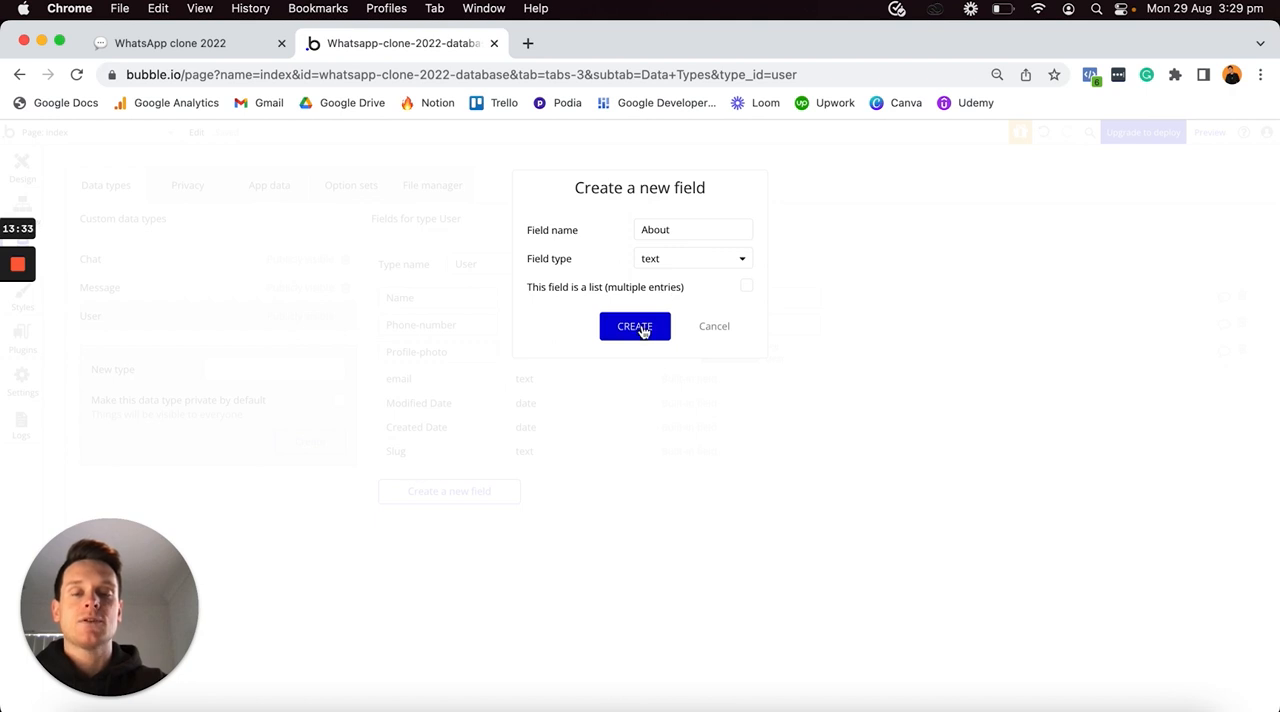
pyautogui.click(641, 328)
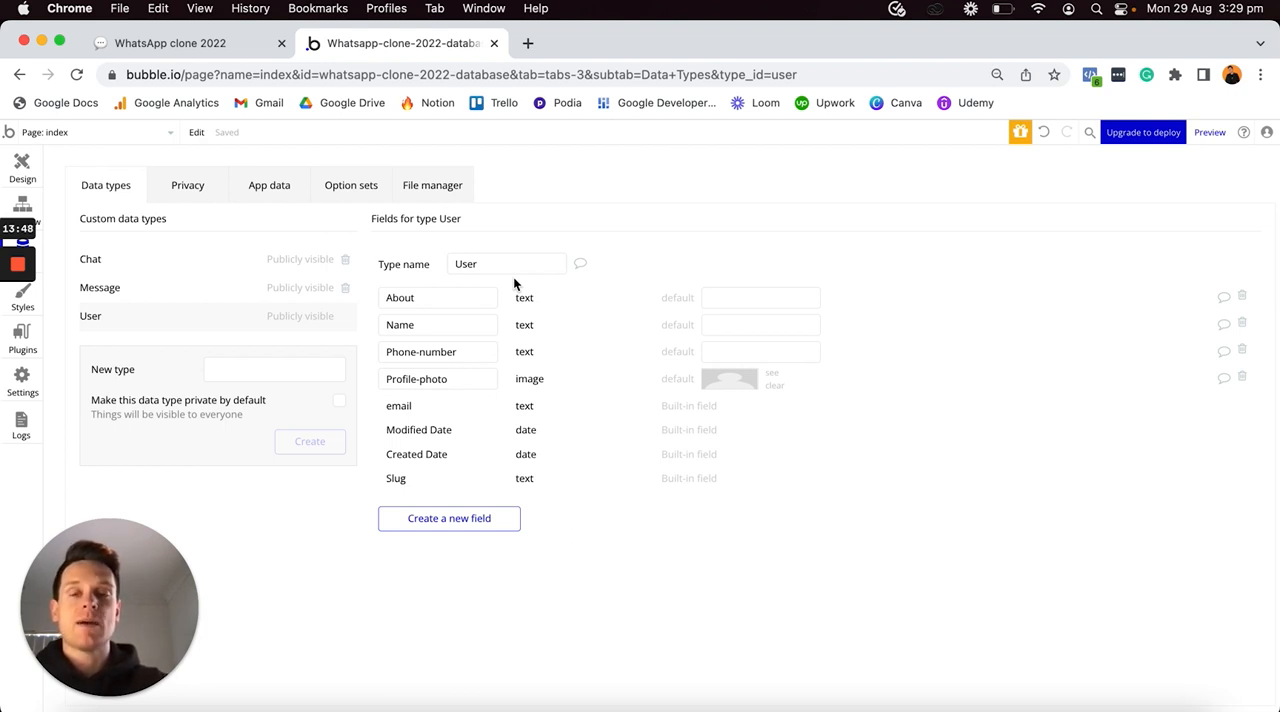
# - Add a field called Contacts to the User data type, with field type User and stored as a list of multiple entries
pyautogui.click(445, 518)
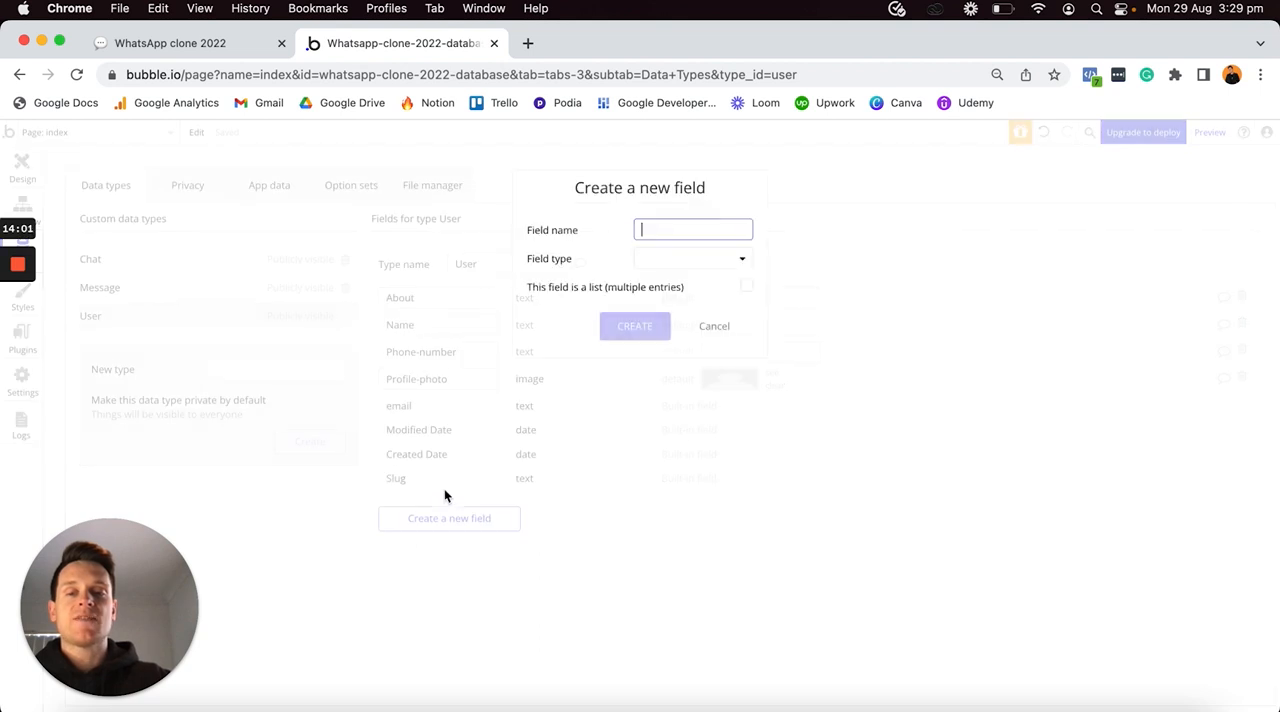
pyautogui.write('Contacts')
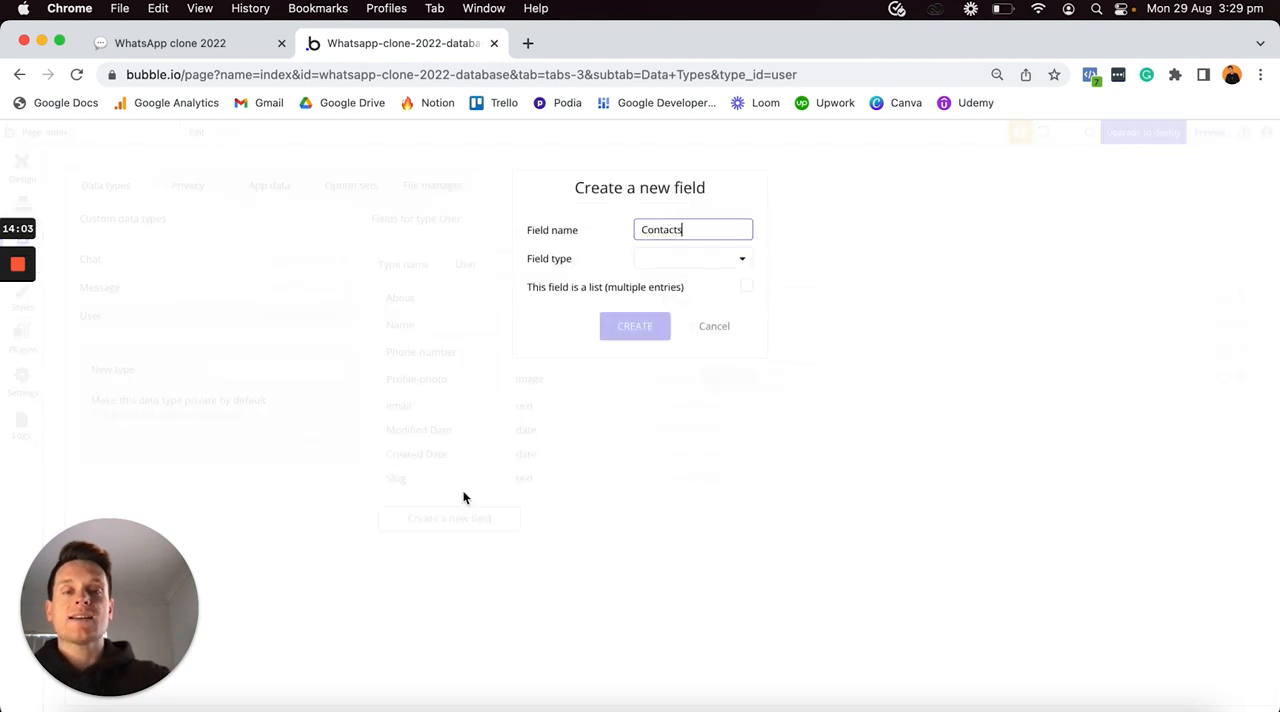
pyautogui.click(658, 260)
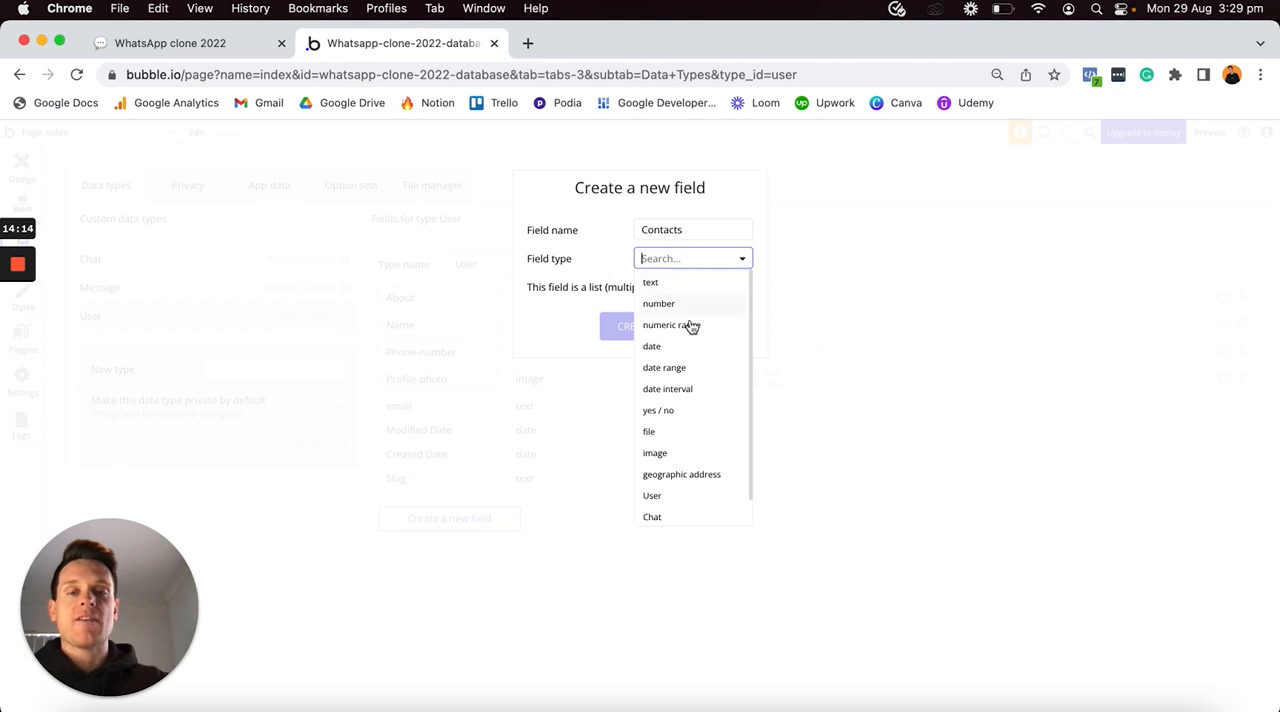
pyautogui.scroll(-1, 680, 334)
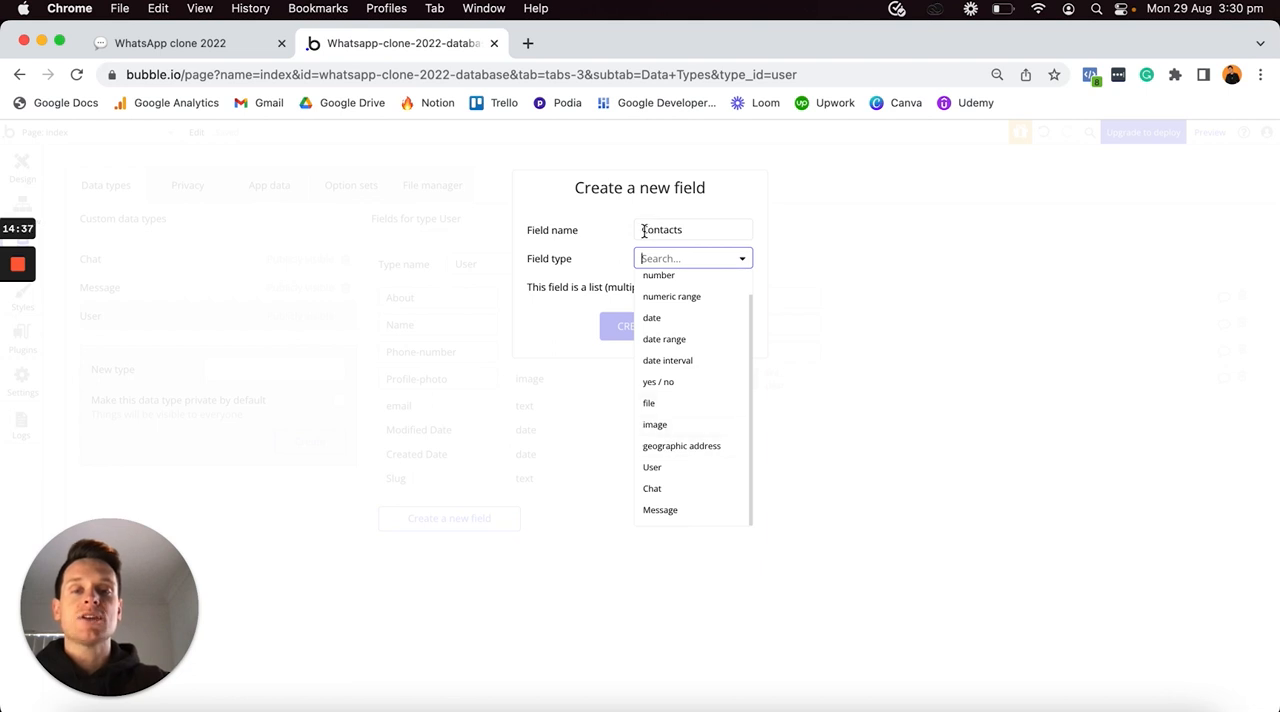
pyautogui.click(673, 467)
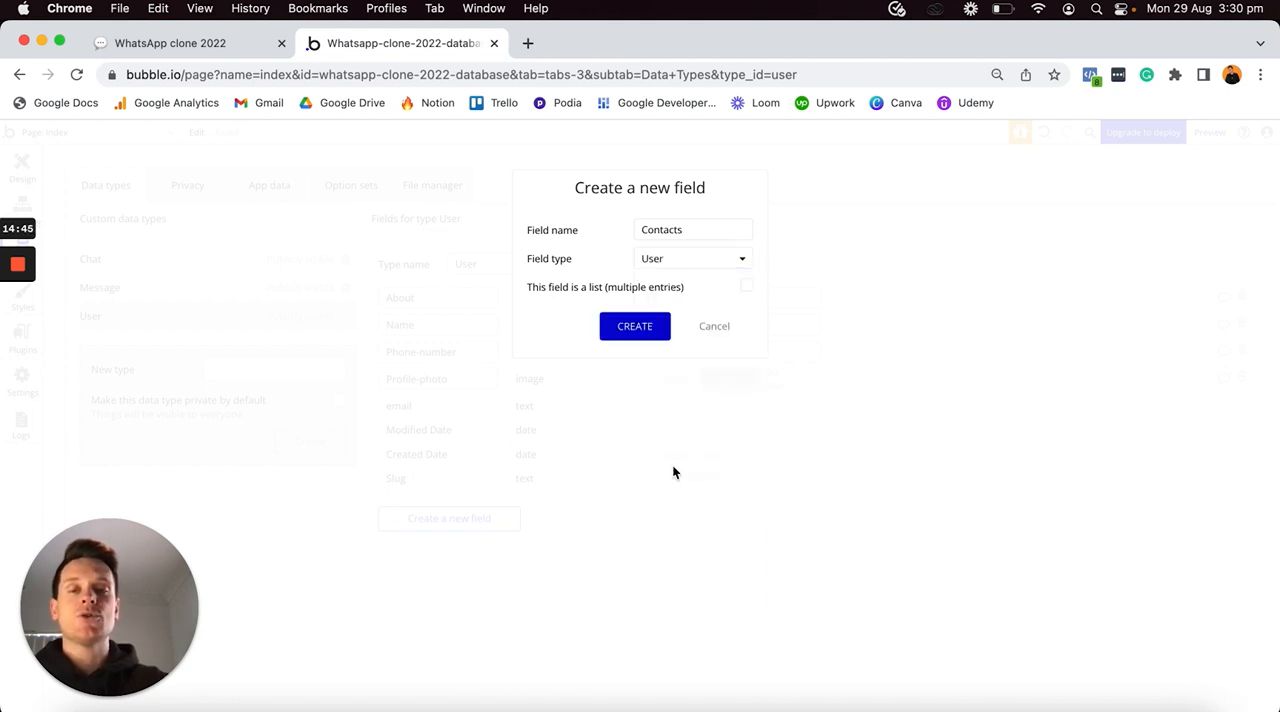
pyautogui.click(747, 289)
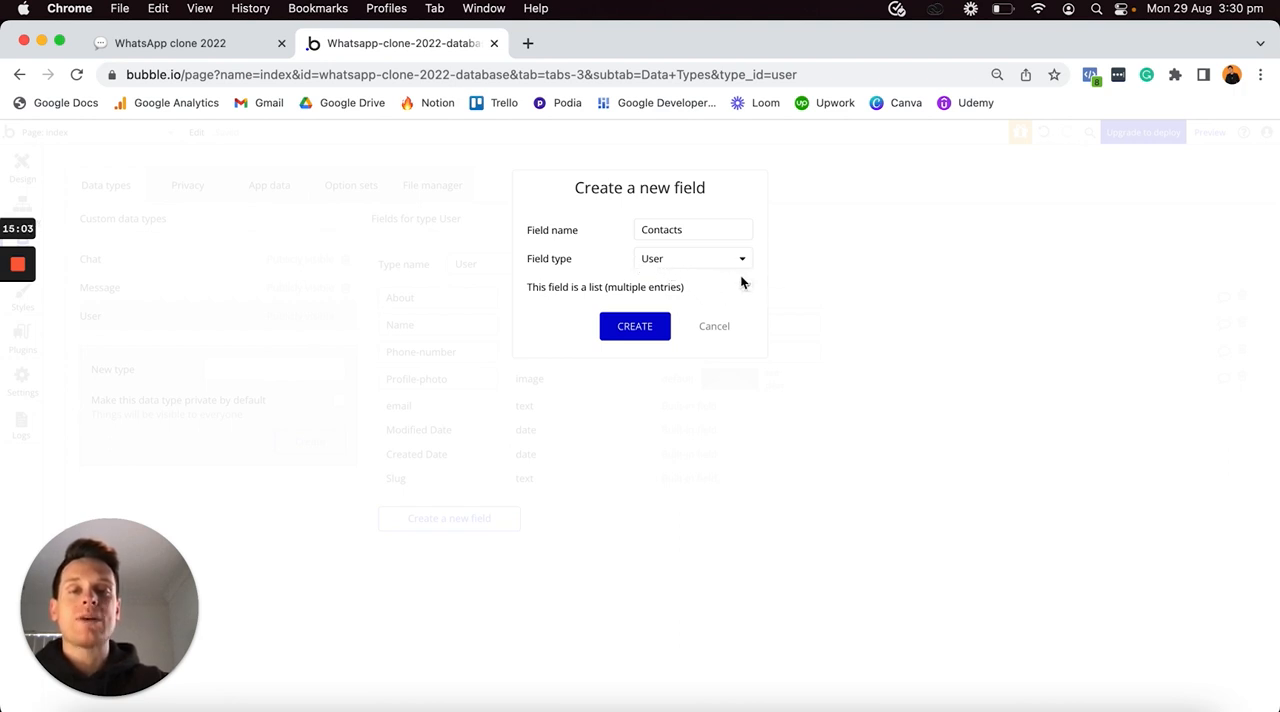
pyautogui.click(630, 327)
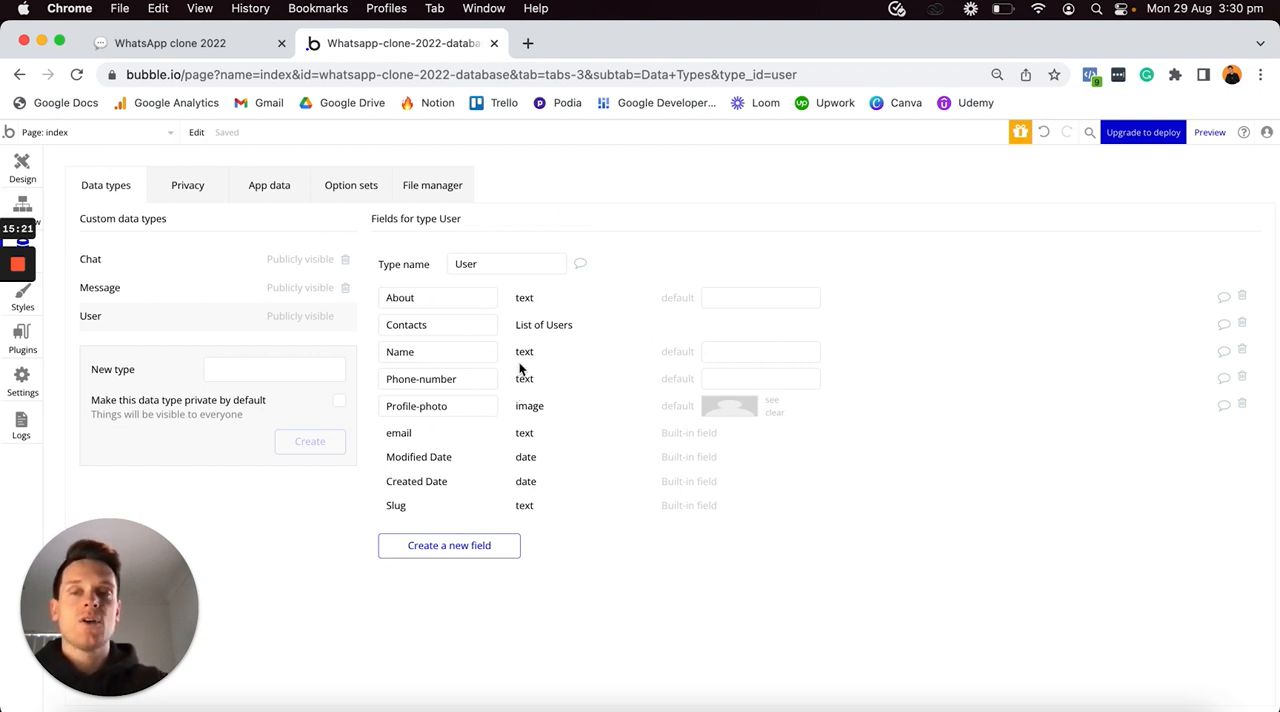
# - Switch to the Notion plan and tick off all the User fields from Name to Contacts
pyautogui.click(227, 54)
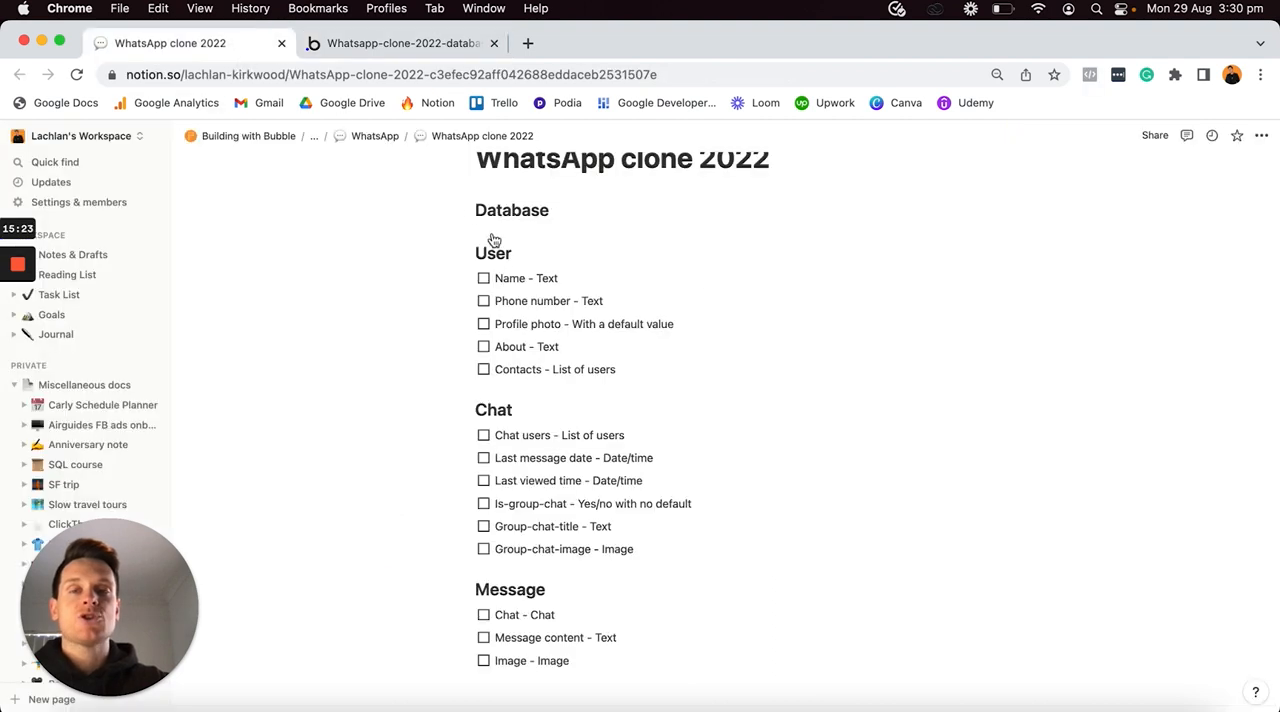
pyautogui.moveTo(497, 278); pyautogui.dragTo(541, 368)
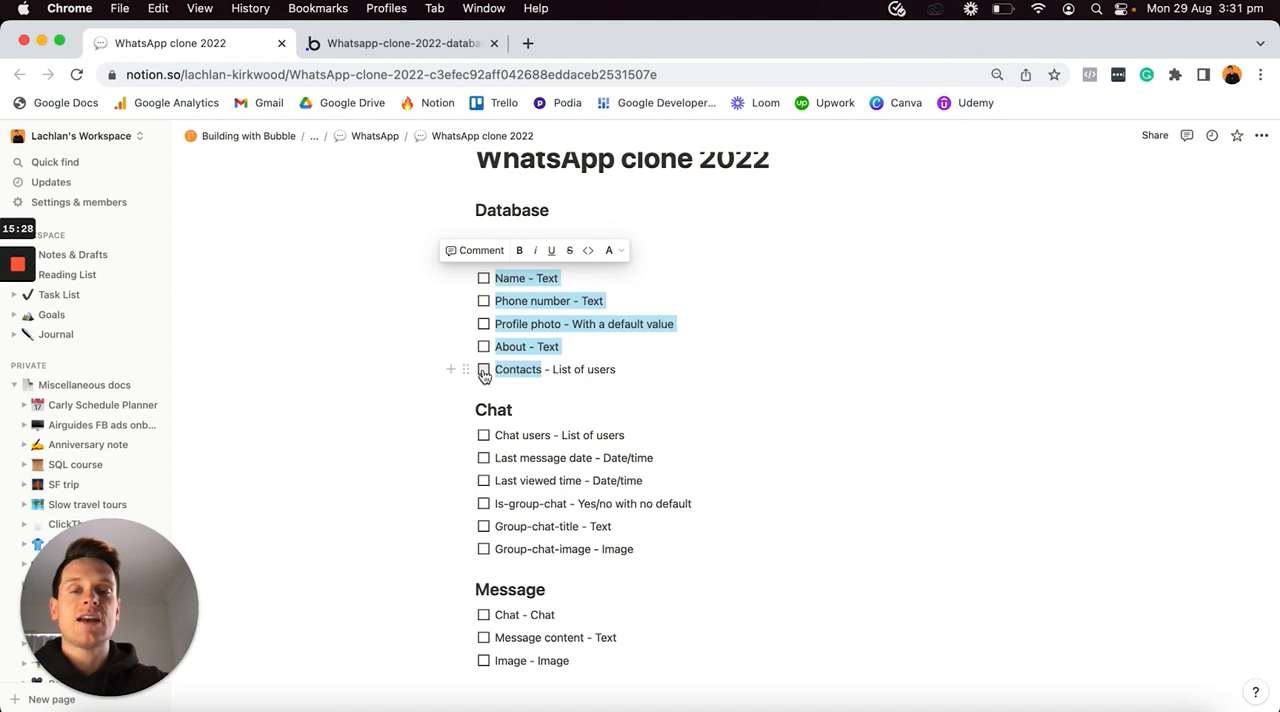
pyautogui.click(484, 371)
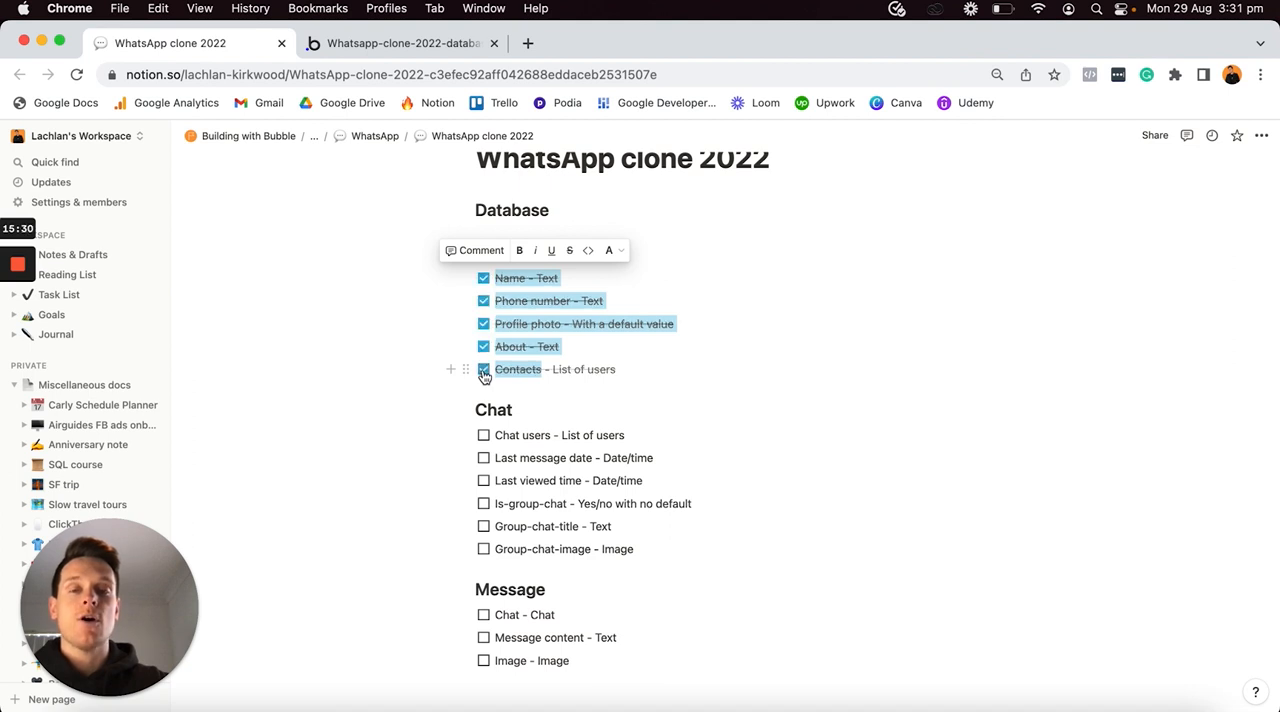
# - Review the fields planned for the Chat type, from Chat users to Group-chat-image, and return to the Bubble editor
pyautogui.click(495, 435)
pyautogui.moveTo(495, 435); pyautogui.dragTo(552, 549)
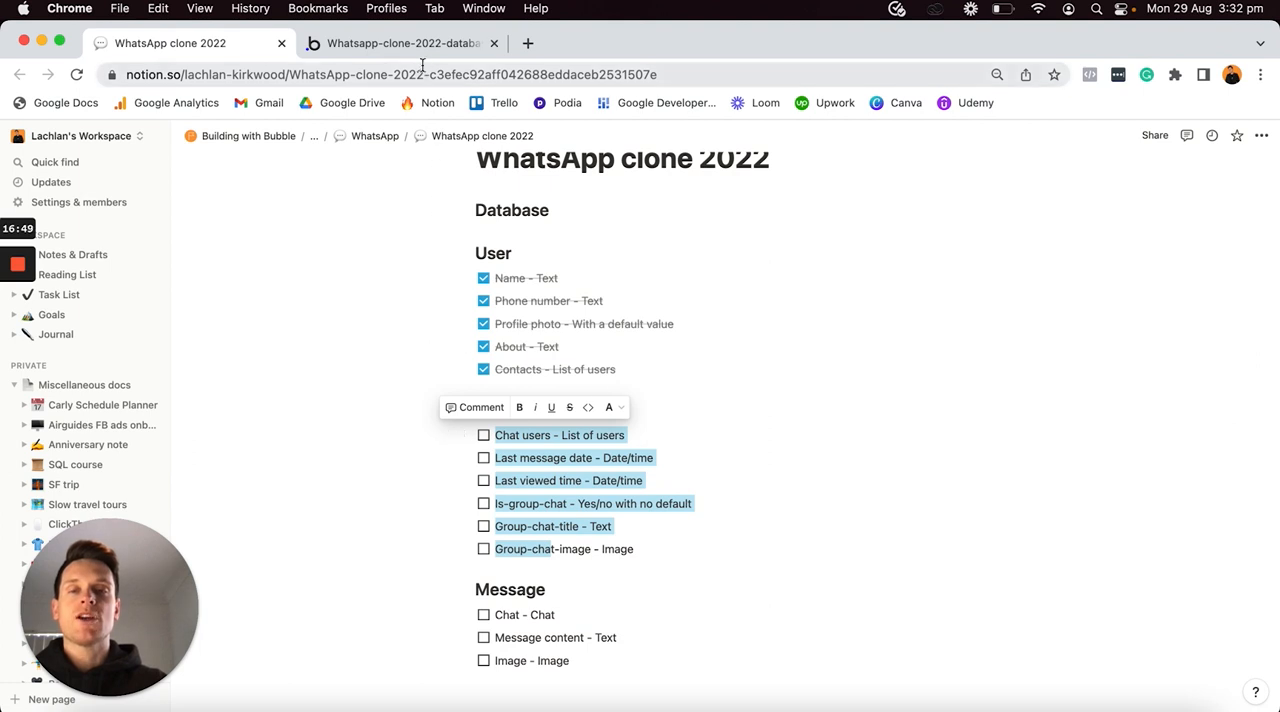
pyautogui.click(408, 46)
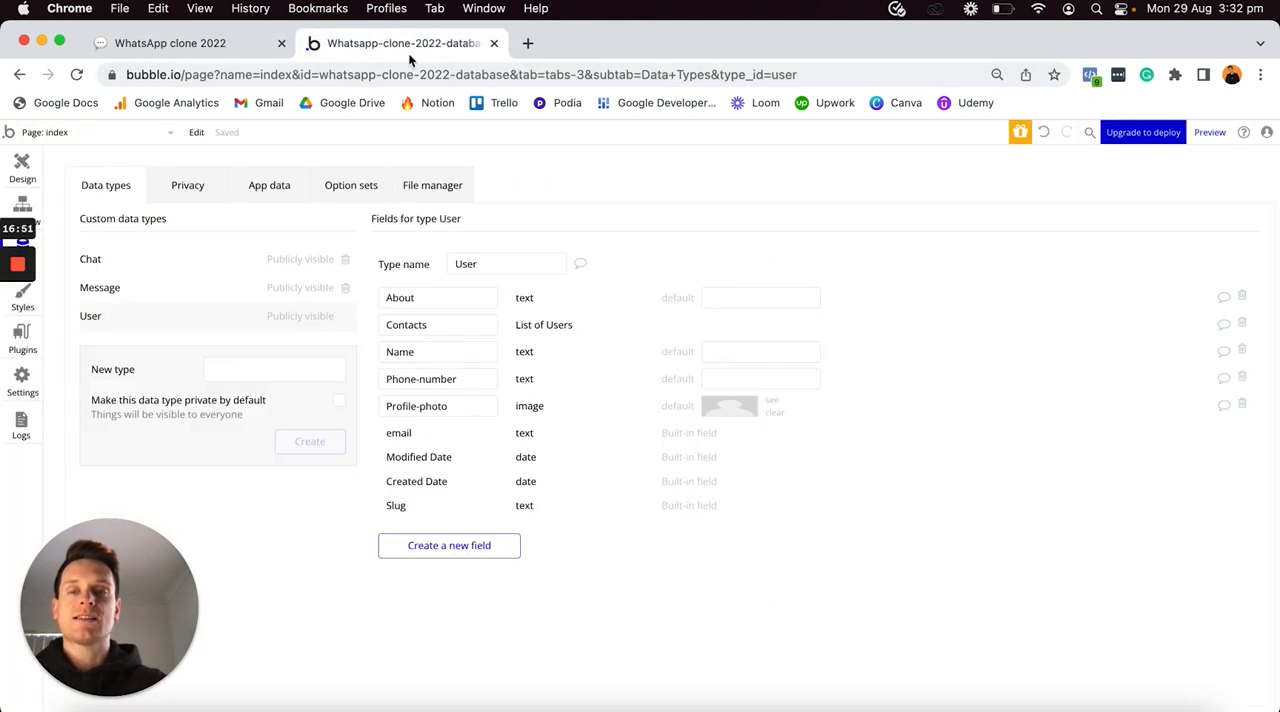
# - Add a field called Chat-users to the Chat data type, with field type User and stored as a list of multiple entries
pyautogui.click(141, 262)
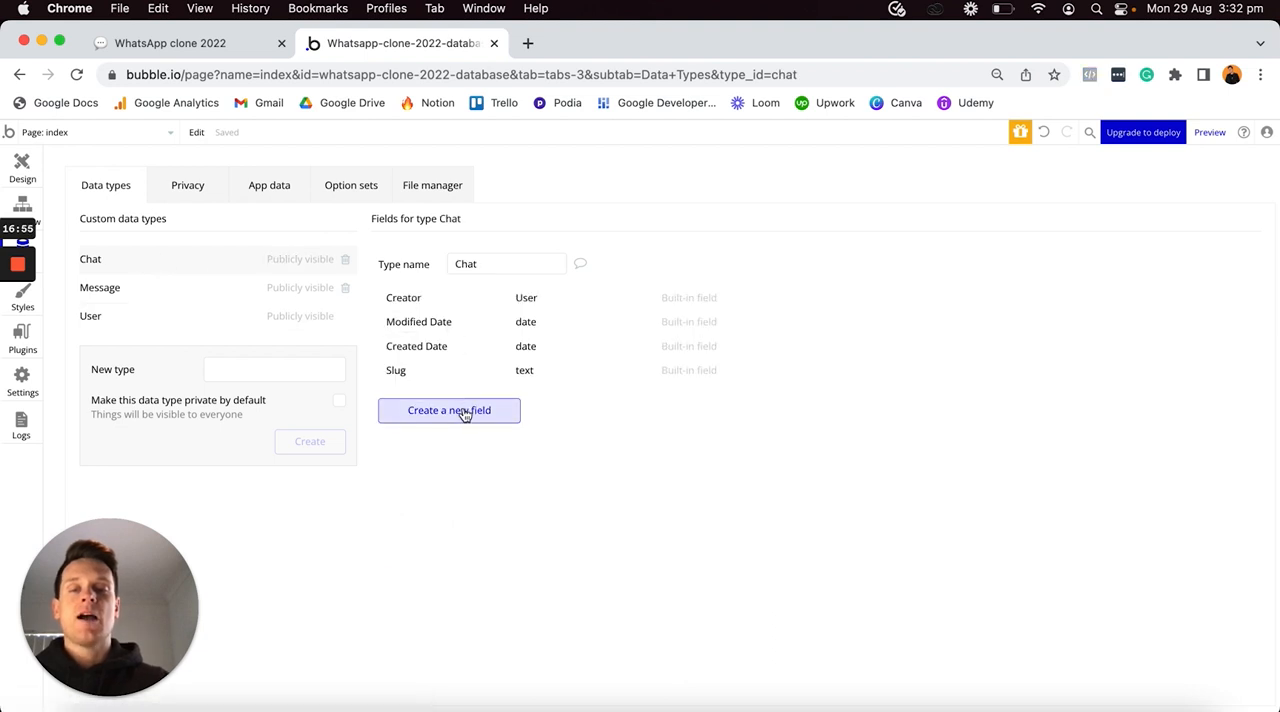
pyautogui.click(465, 412)
pyautogui.write('Chat-users')
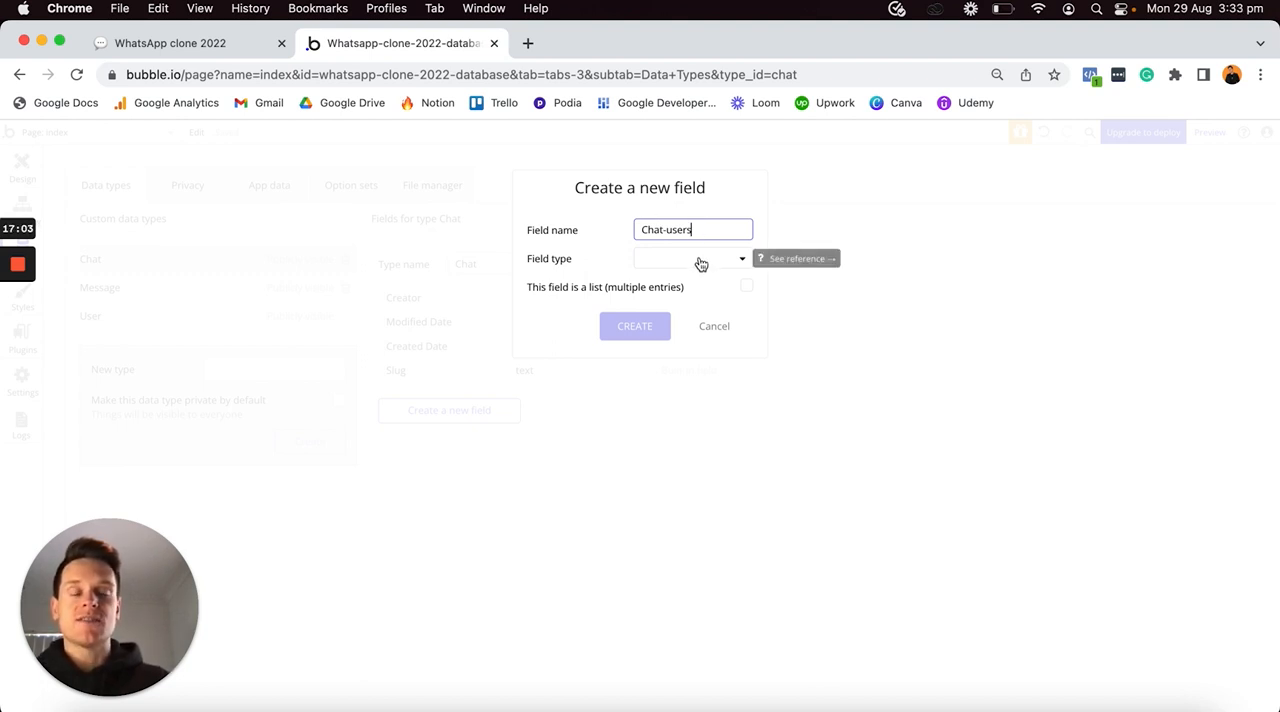
pyautogui.click(701, 263)
pyautogui.scroll(-1, 686, 350)
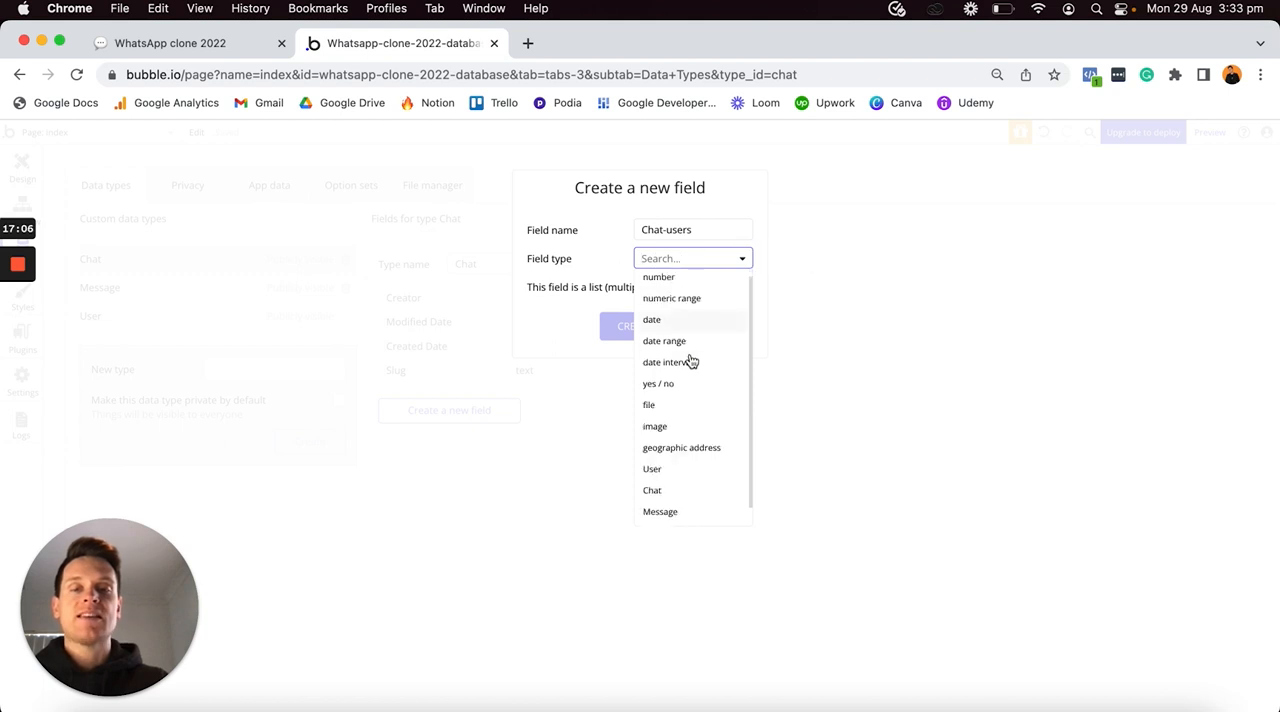
pyautogui.click(664, 467)
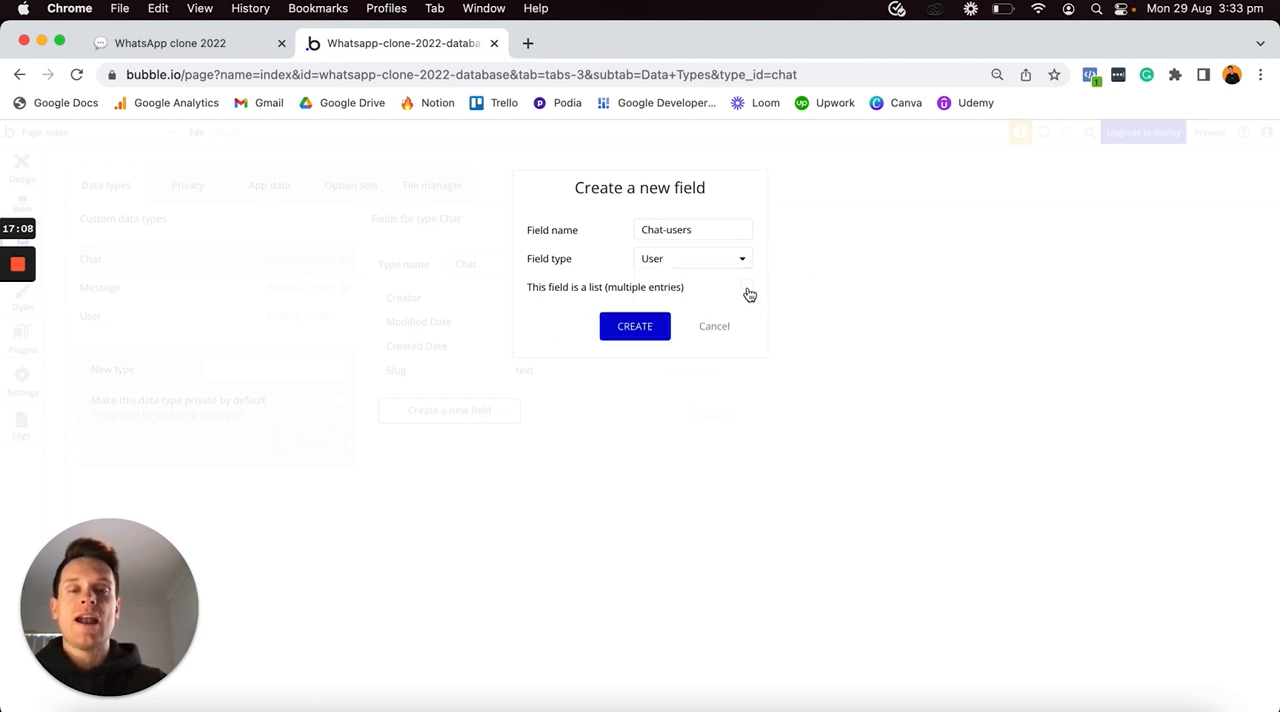
pyautogui.click(640, 327)
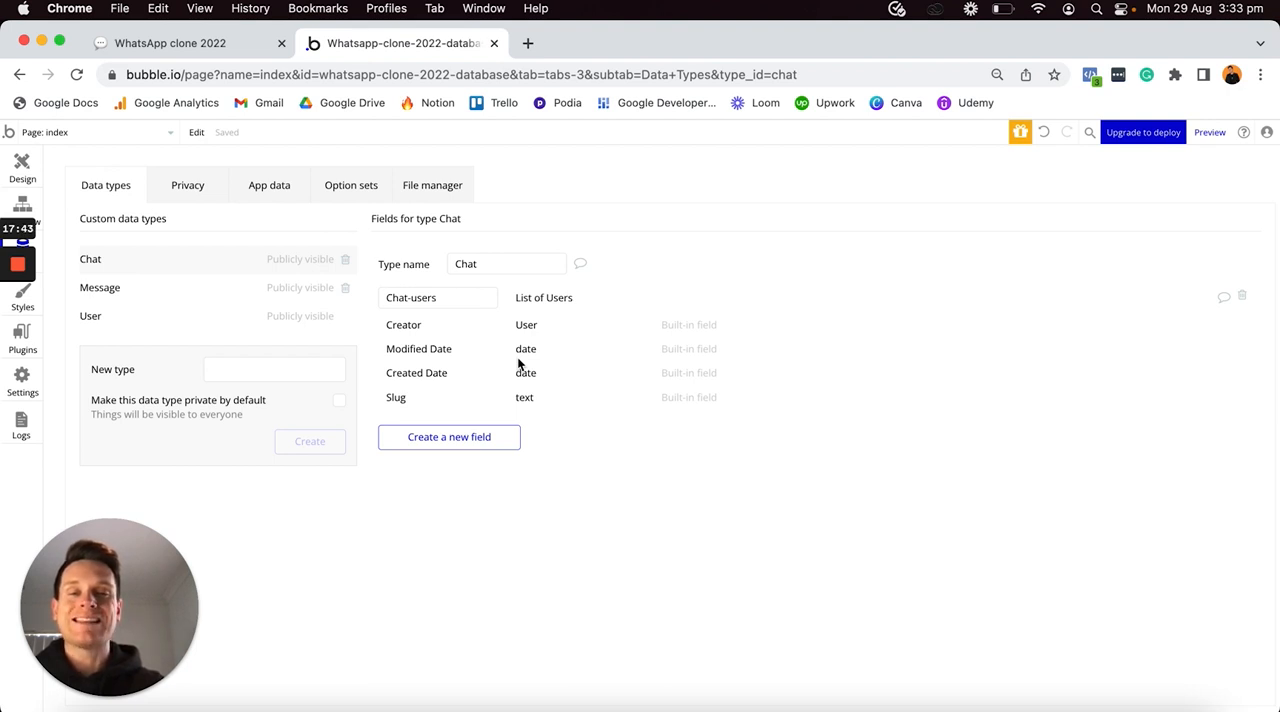
# - Add a field called Last-message-date to the Chat data type, with field type date
pyautogui.click(436, 440)
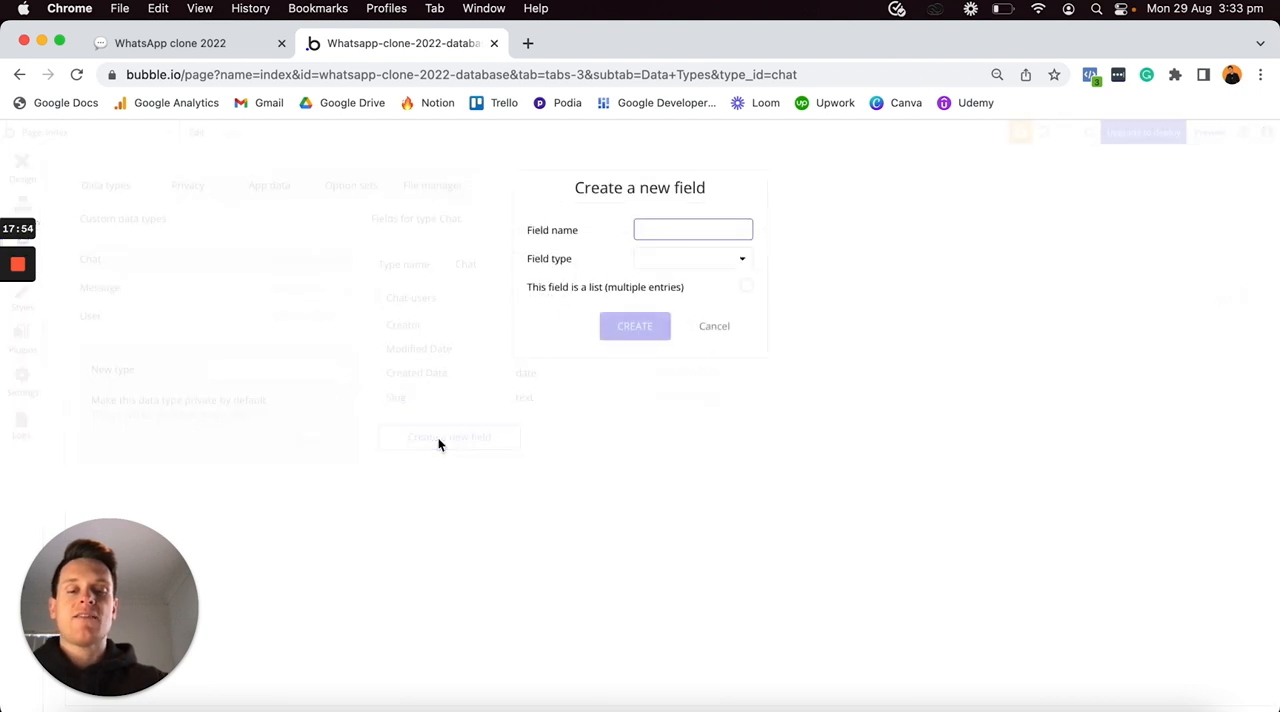
pyautogui.write('Last')
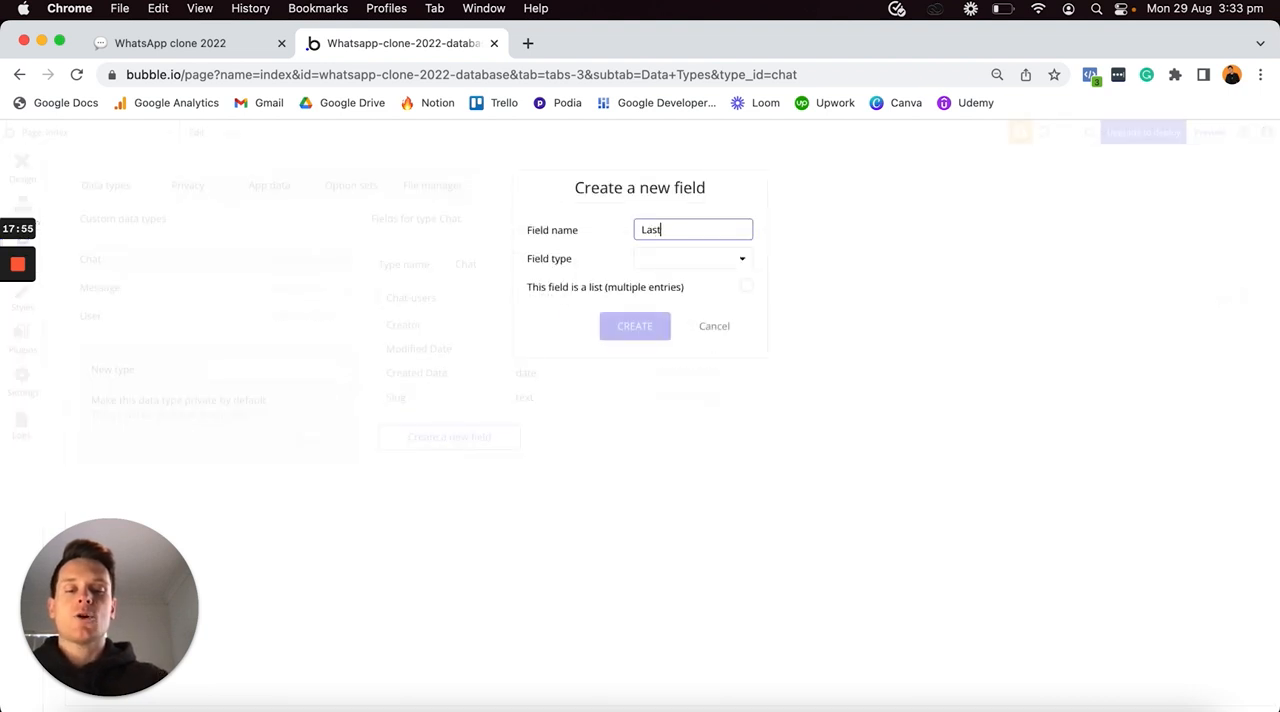
pyautogui.write('-messa')
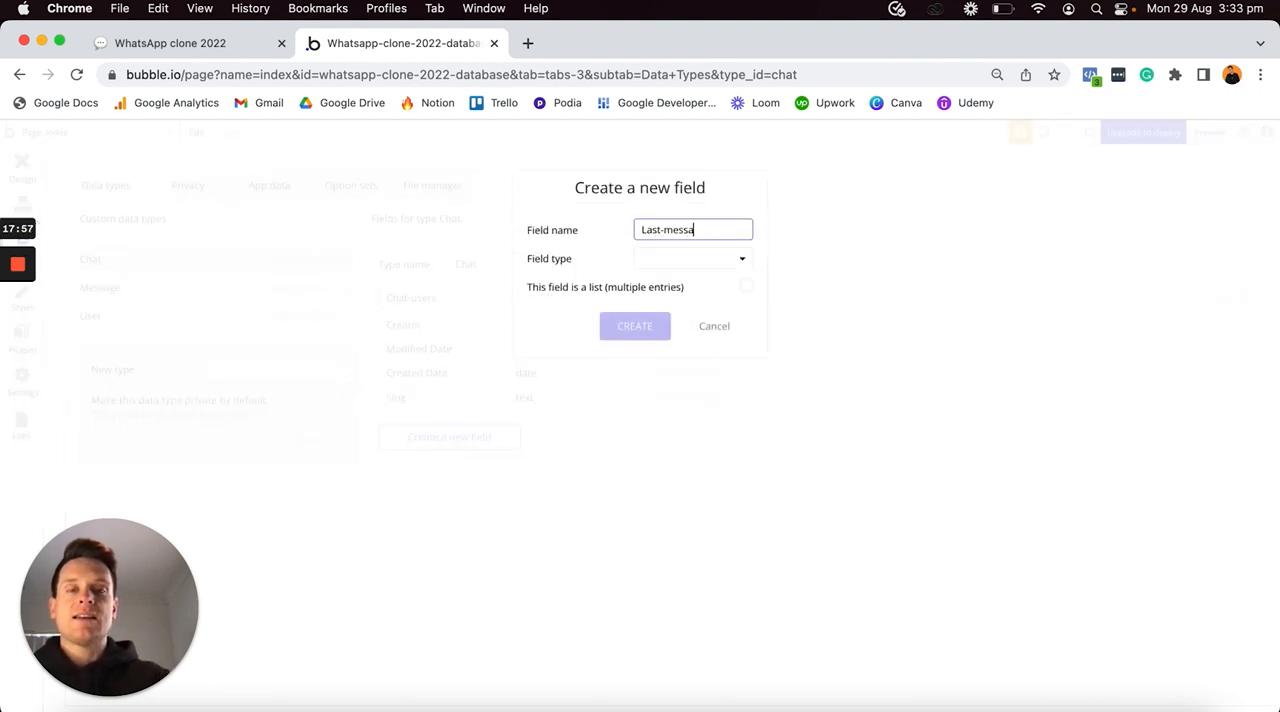
pyautogui.write('ge-date')
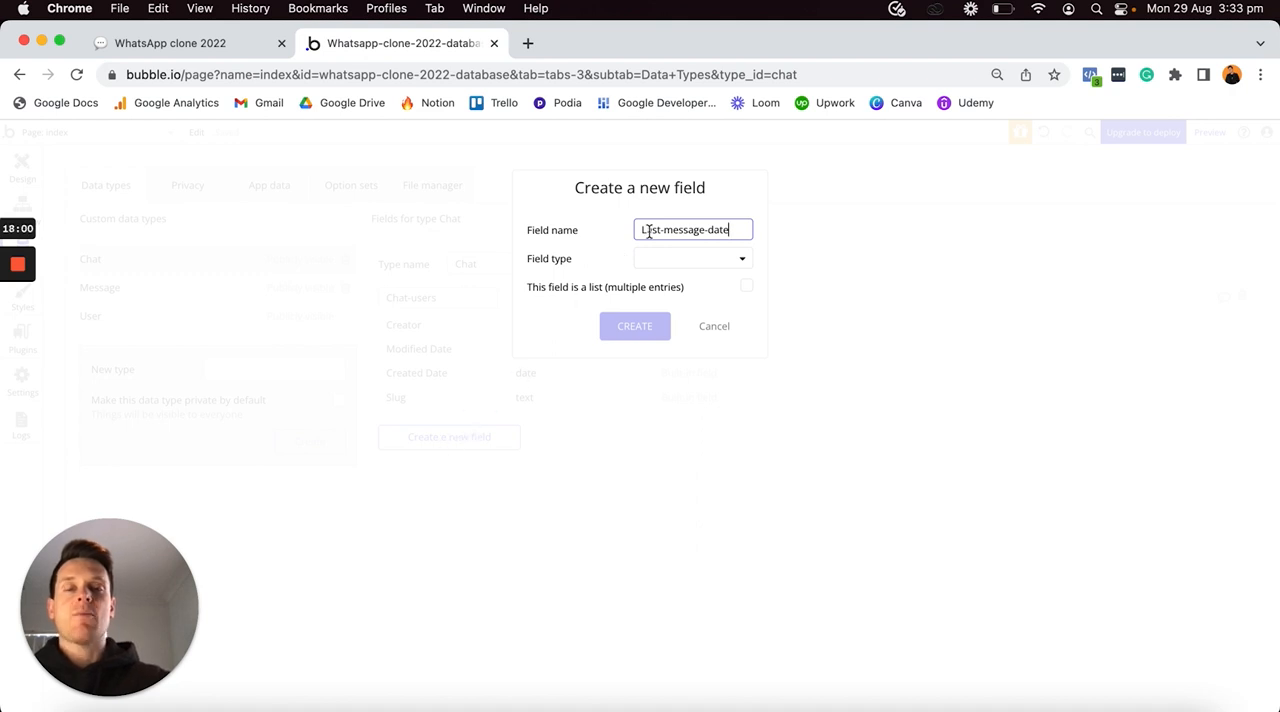
pyautogui.click(691, 257)
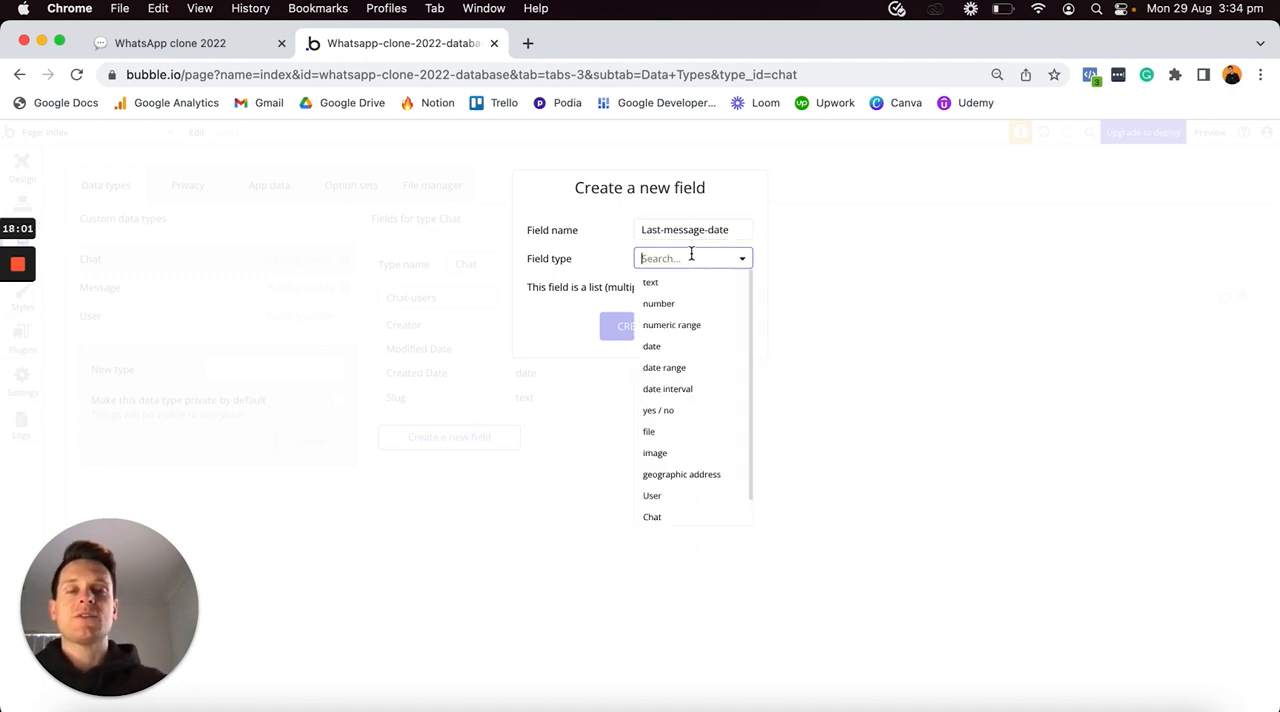
pyautogui.click(674, 349)
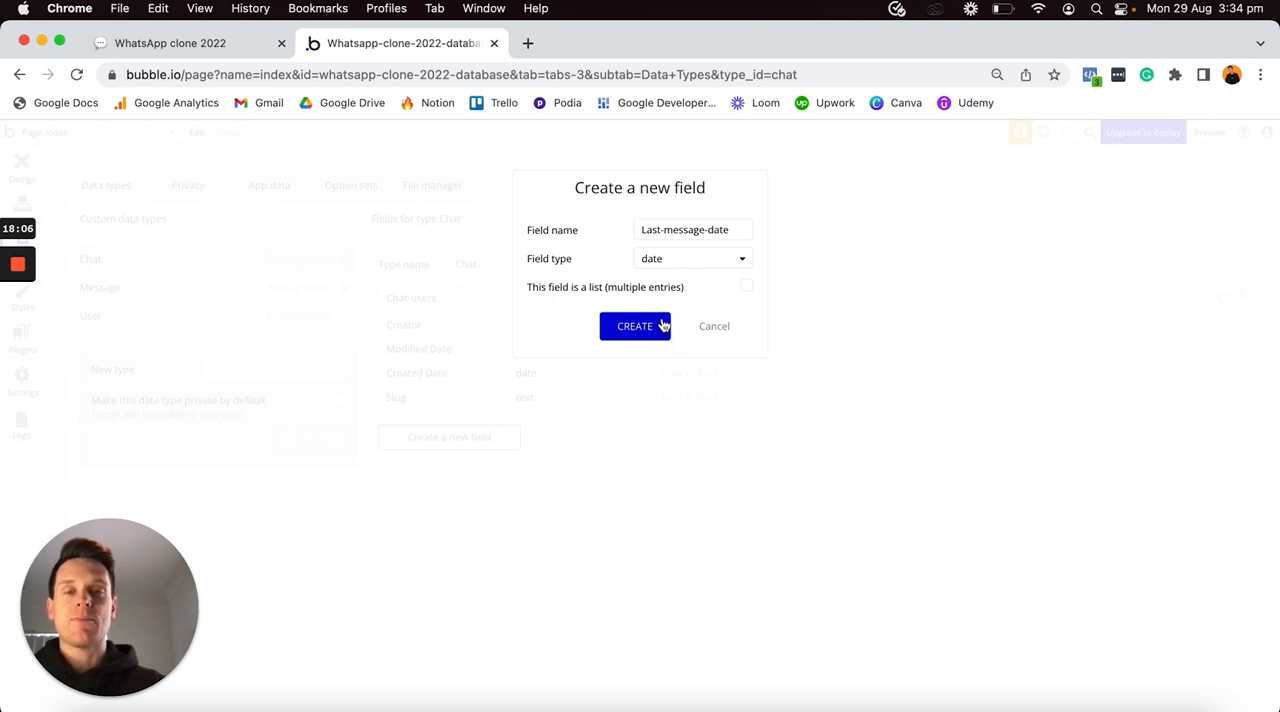
pyautogui.click(642, 329)
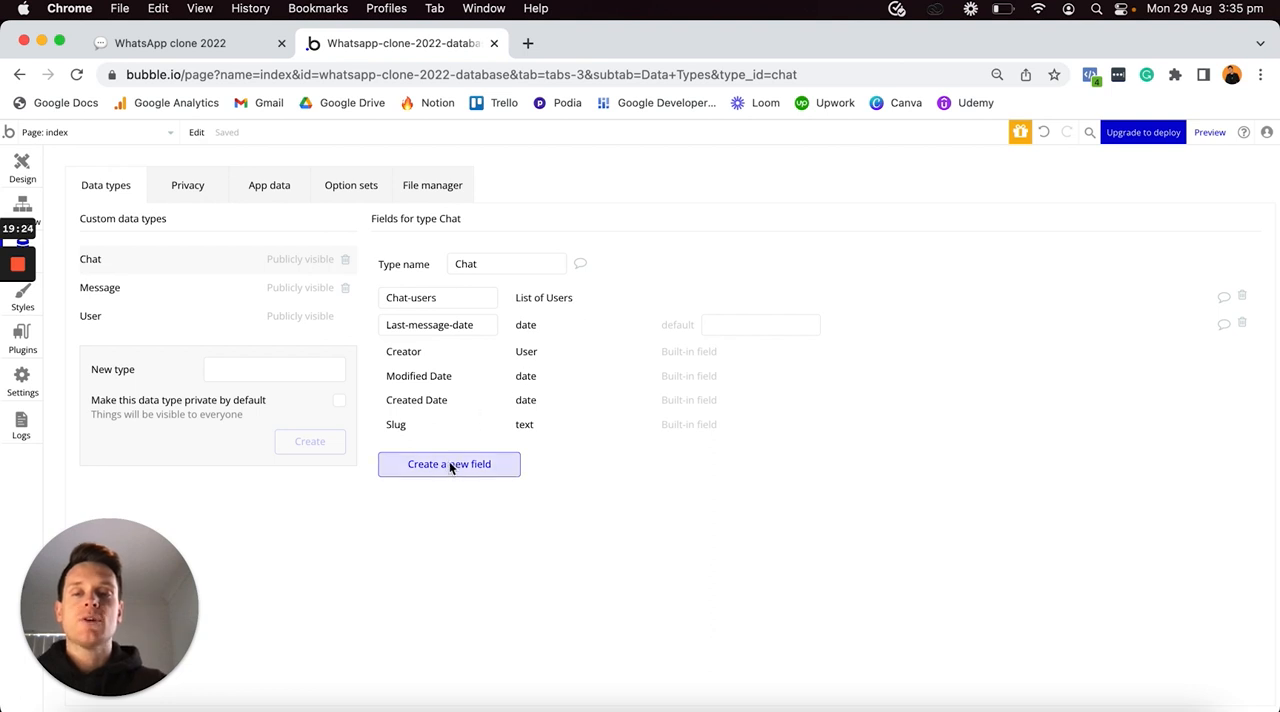
# - Add a field called Last-viewed-by-user to the Chat data type, with field type date
pyautogui.click(449, 464)
pyautogui.write('Last-viewed-b')
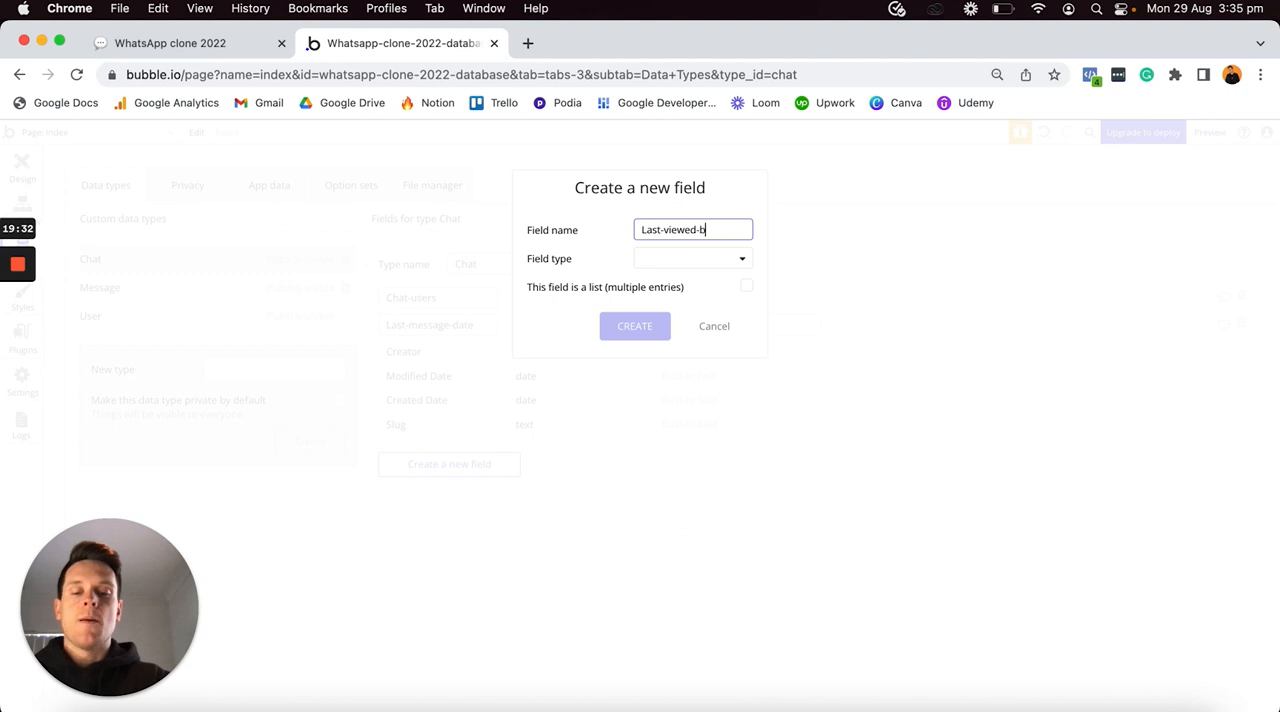
pyautogui.write('y-user')
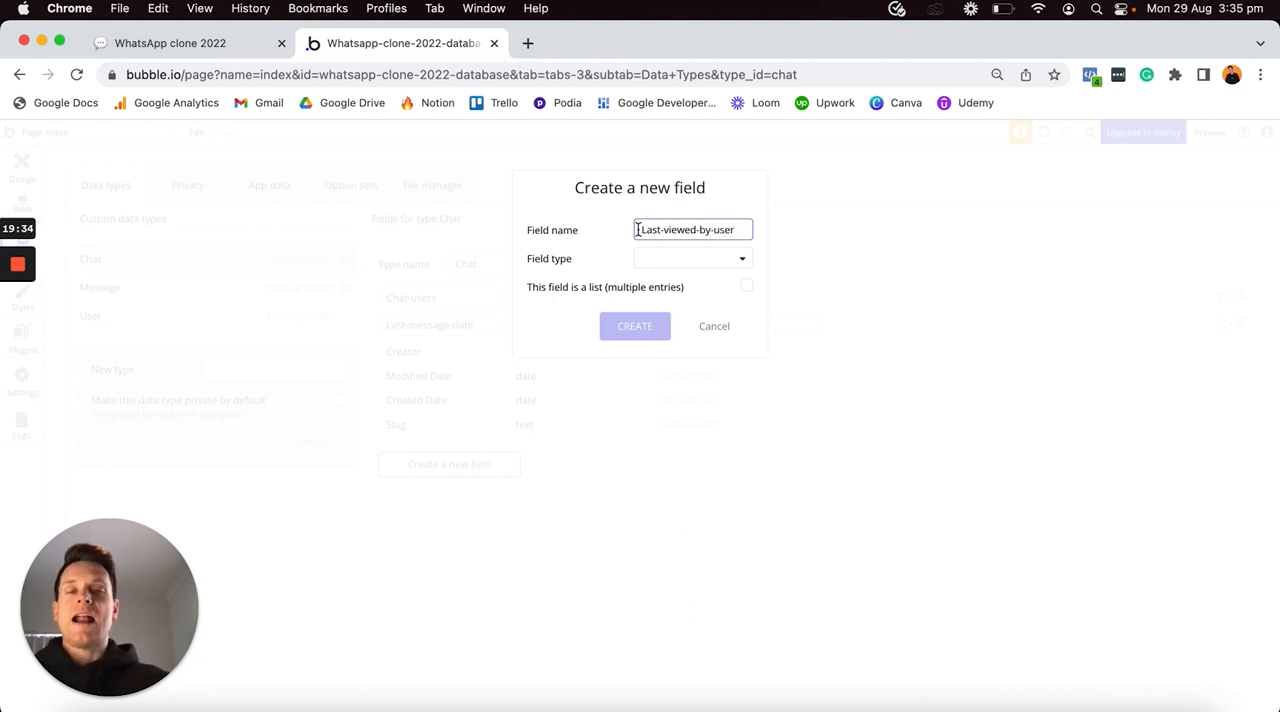
pyautogui.click(688, 260)
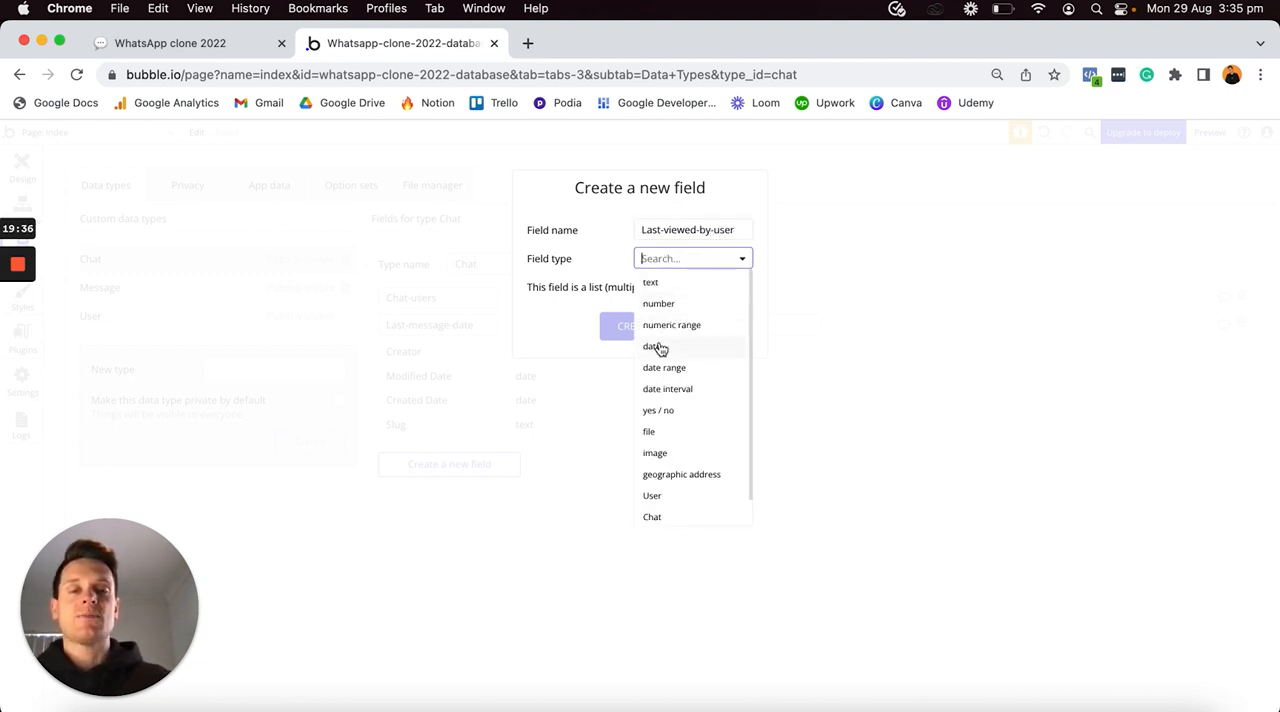
pyautogui.click(658, 346)
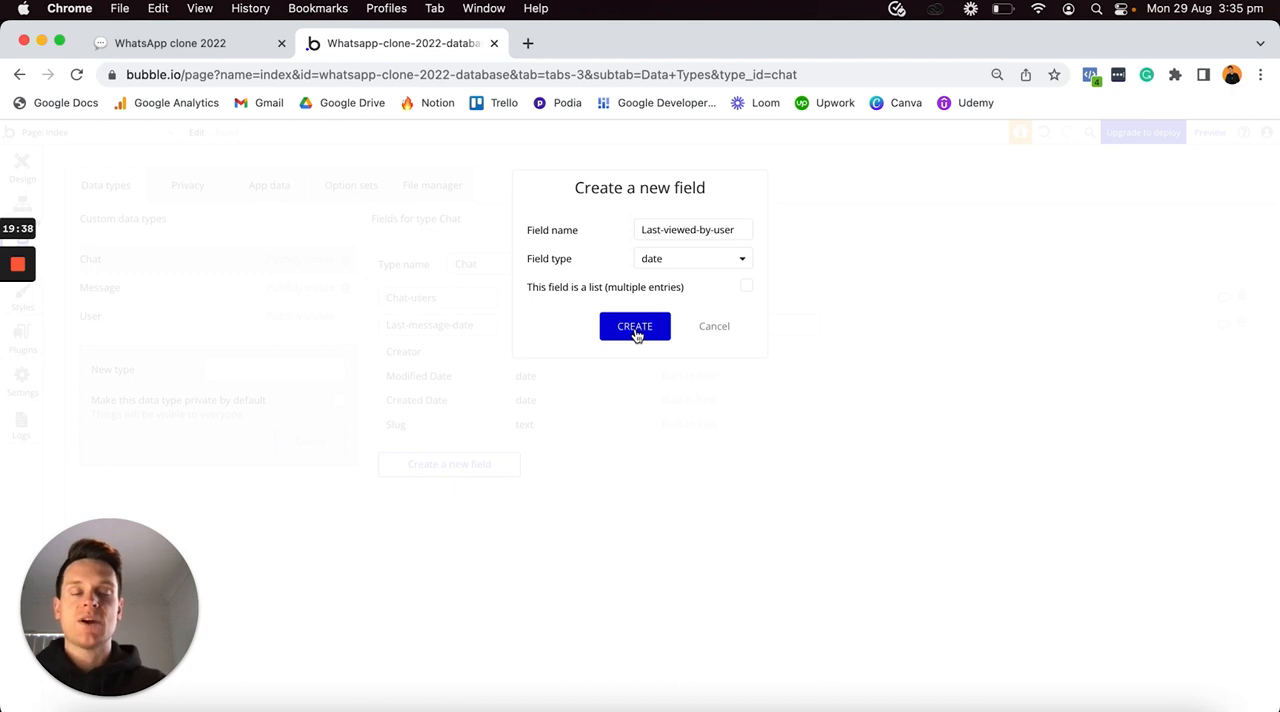
pyautogui.click(636, 333)
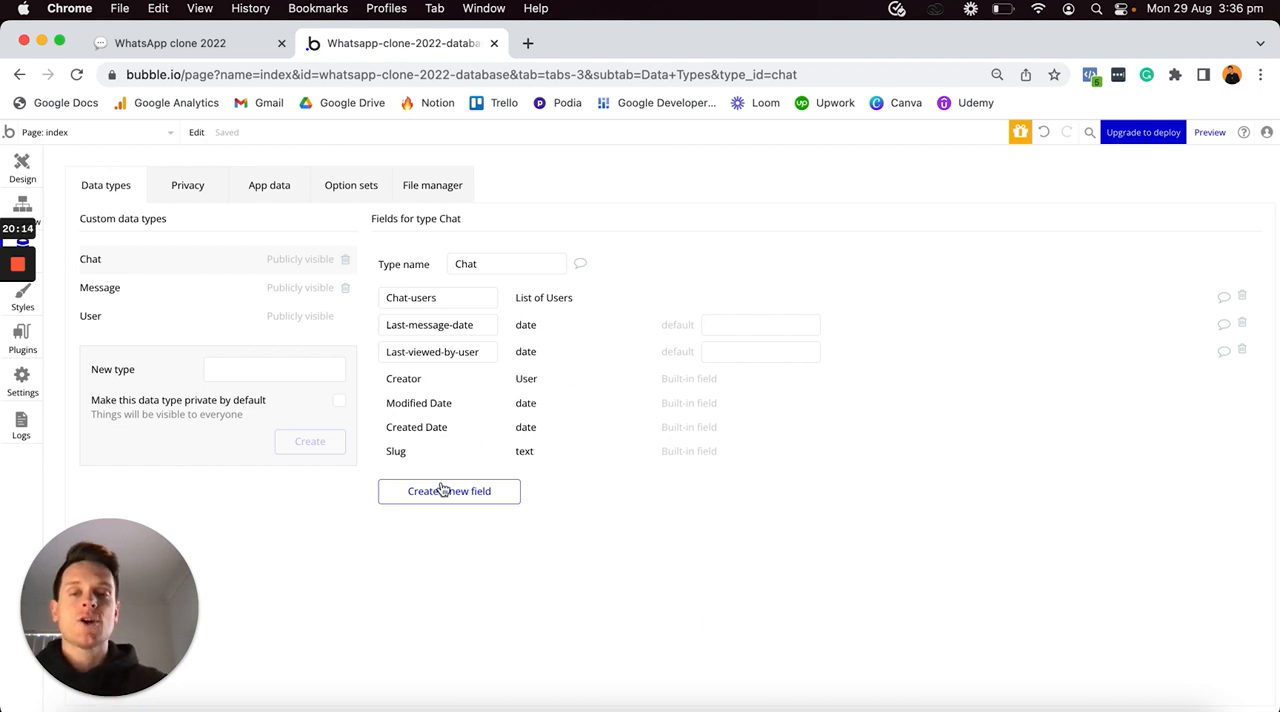
# - Add a yes / no field called Is-group-chat to the Chat data type and set its default value to no
pyautogui.click(437, 495)
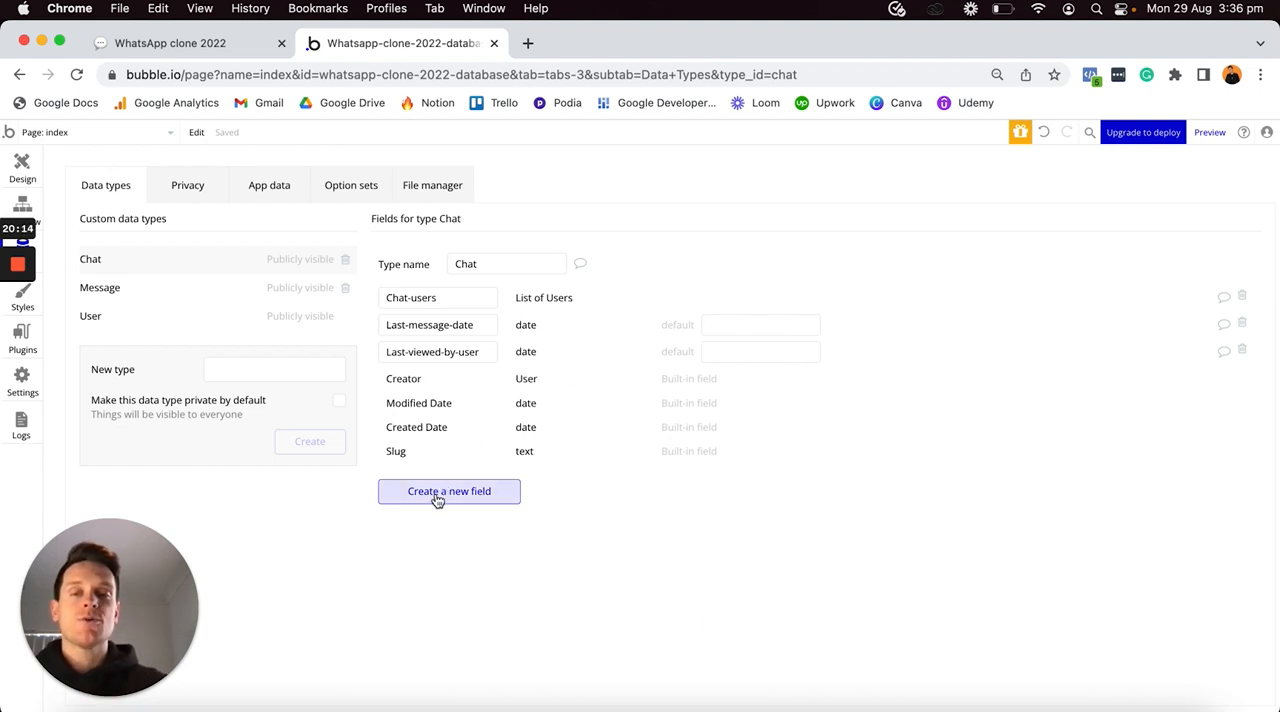
pyautogui.write('Is-g')
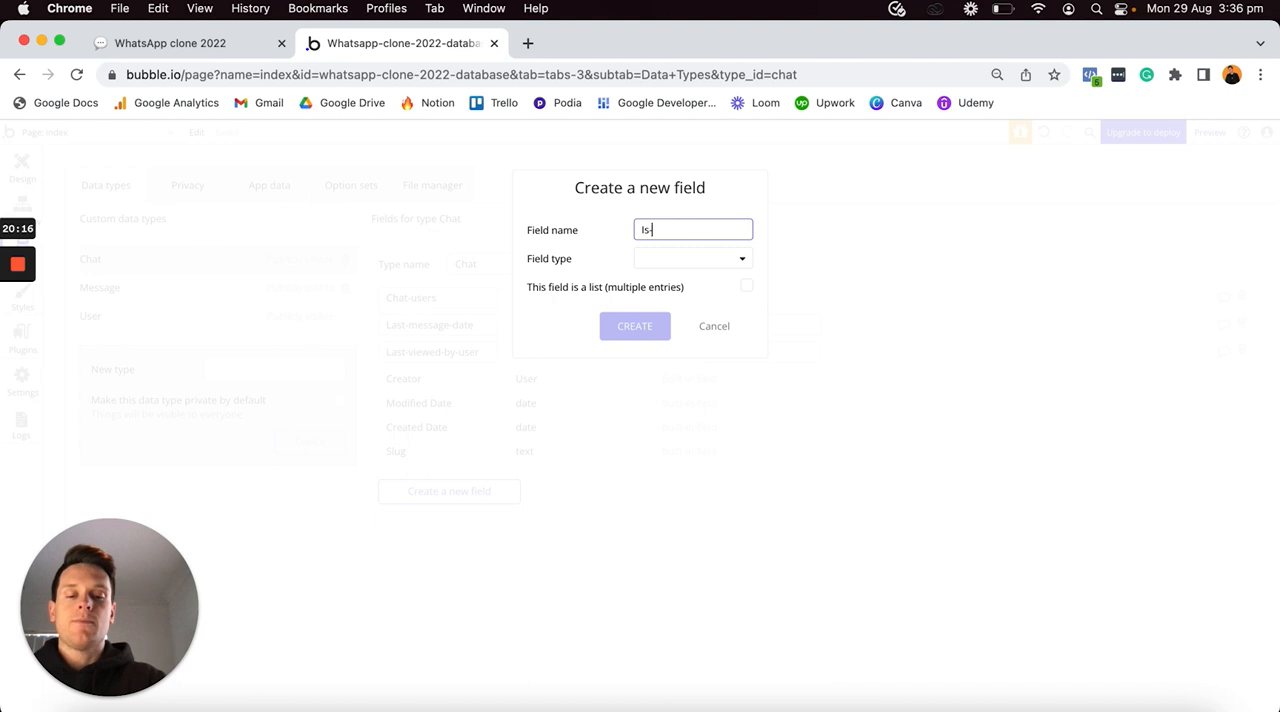
pyautogui.write('ro')
pyautogui.write('p-chat')
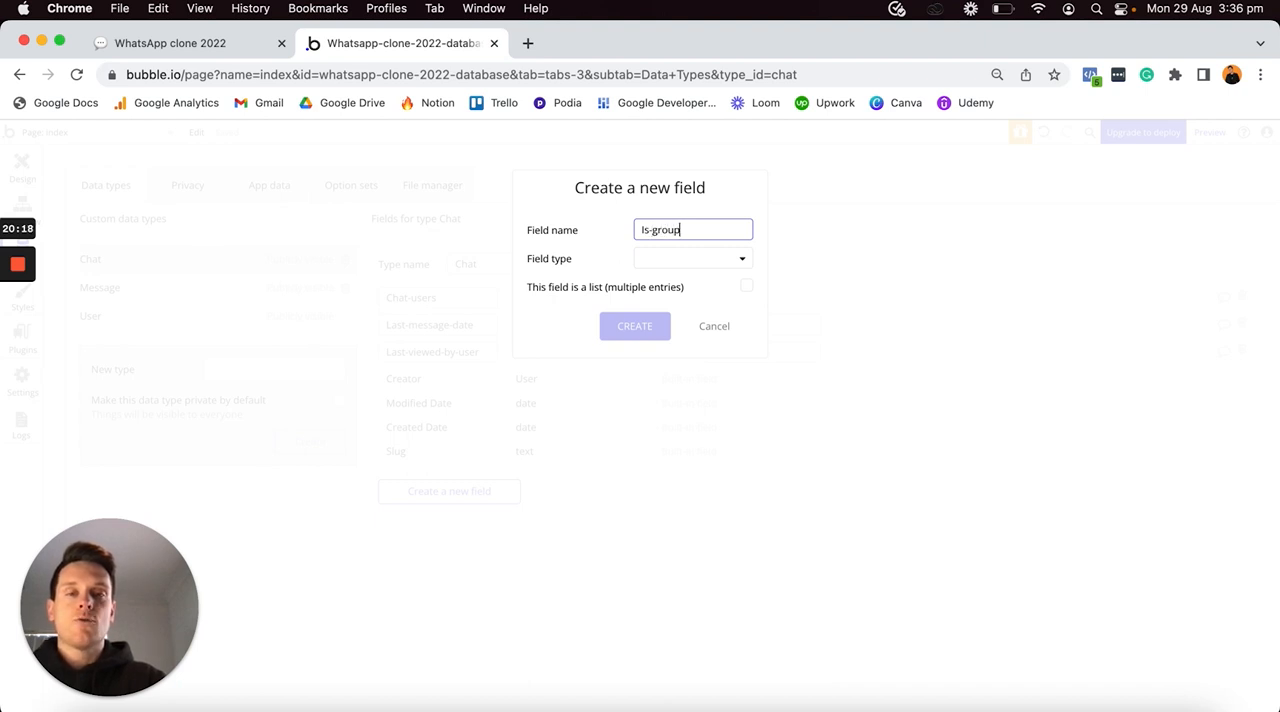
pyautogui.click(648, 258)
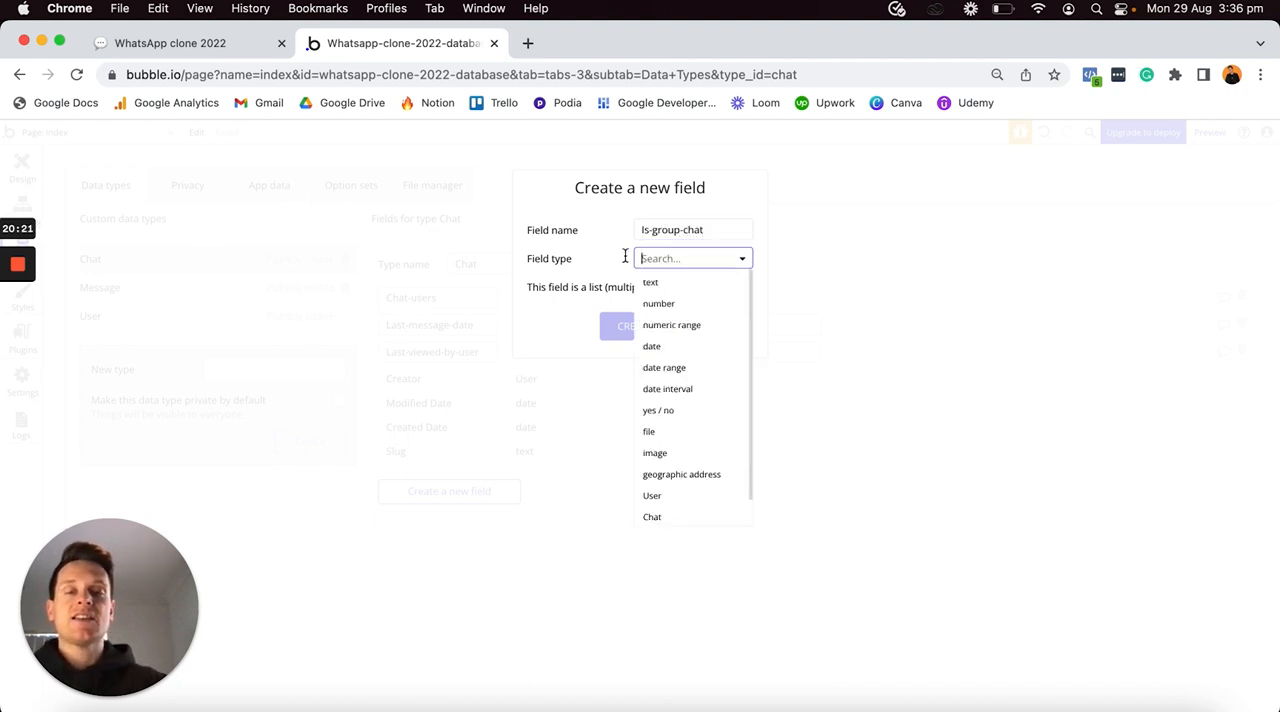
pyautogui.click(666, 411)
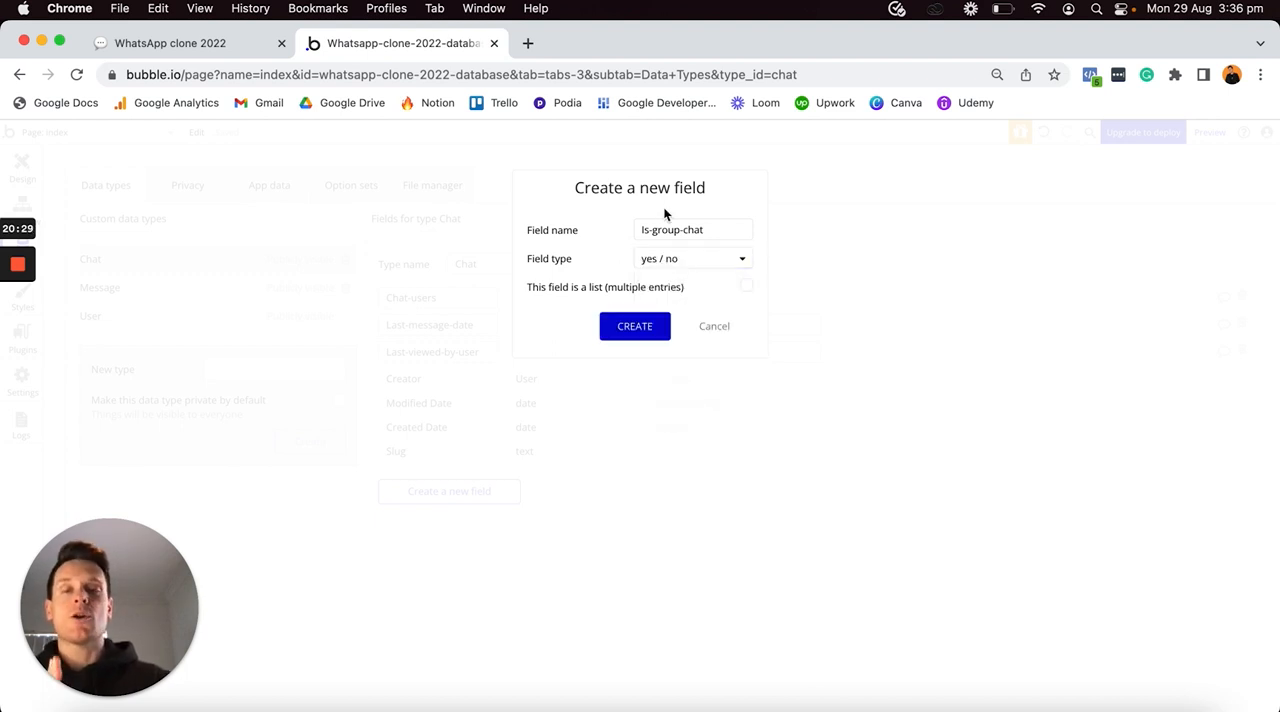
pyautogui.click(631, 327)
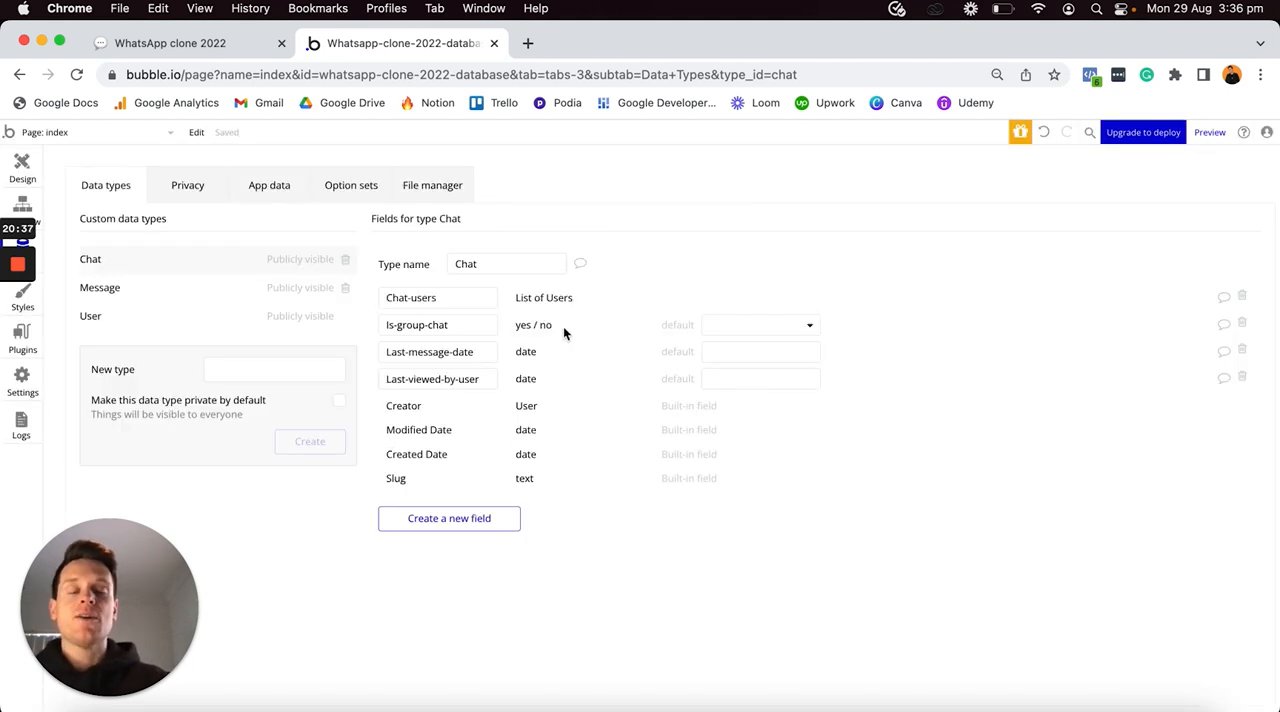
pyautogui.click(744, 326)
pyautogui.click(722, 370)
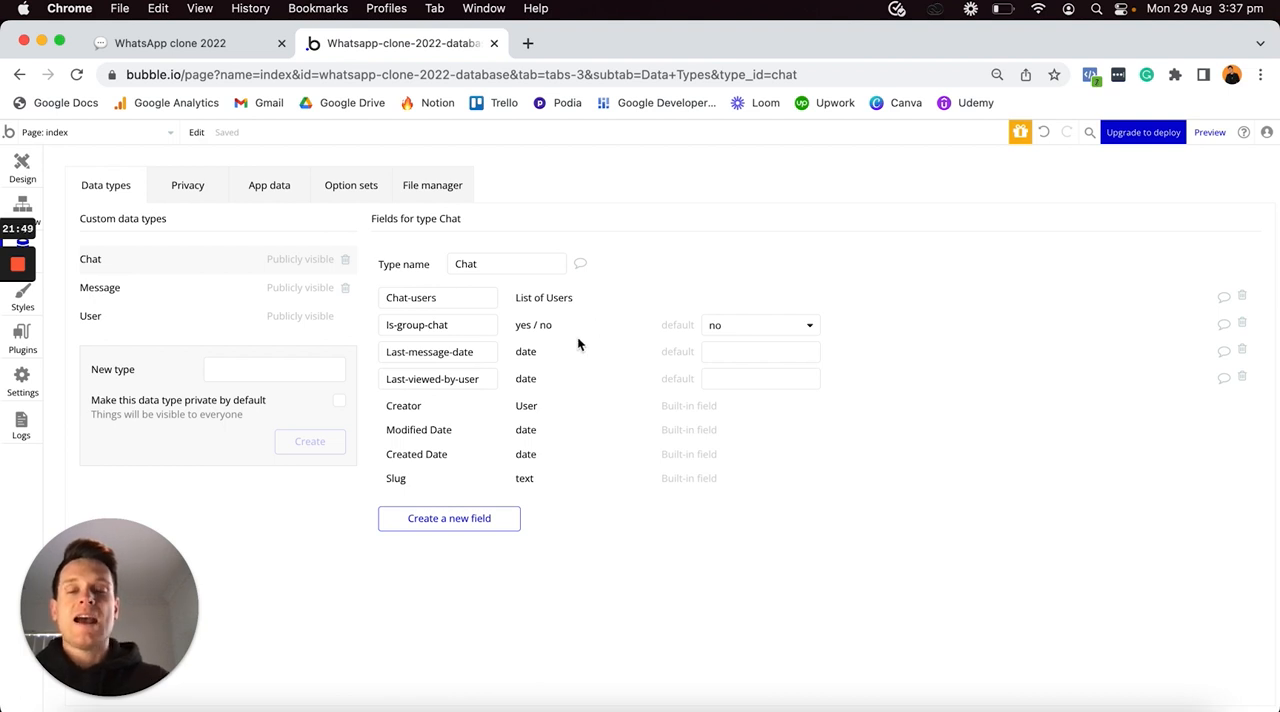
# - Add a field called Group-chat-title to the Chat data type, with field type text
pyautogui.click(459, 518)
pyautogui.write('Gro')
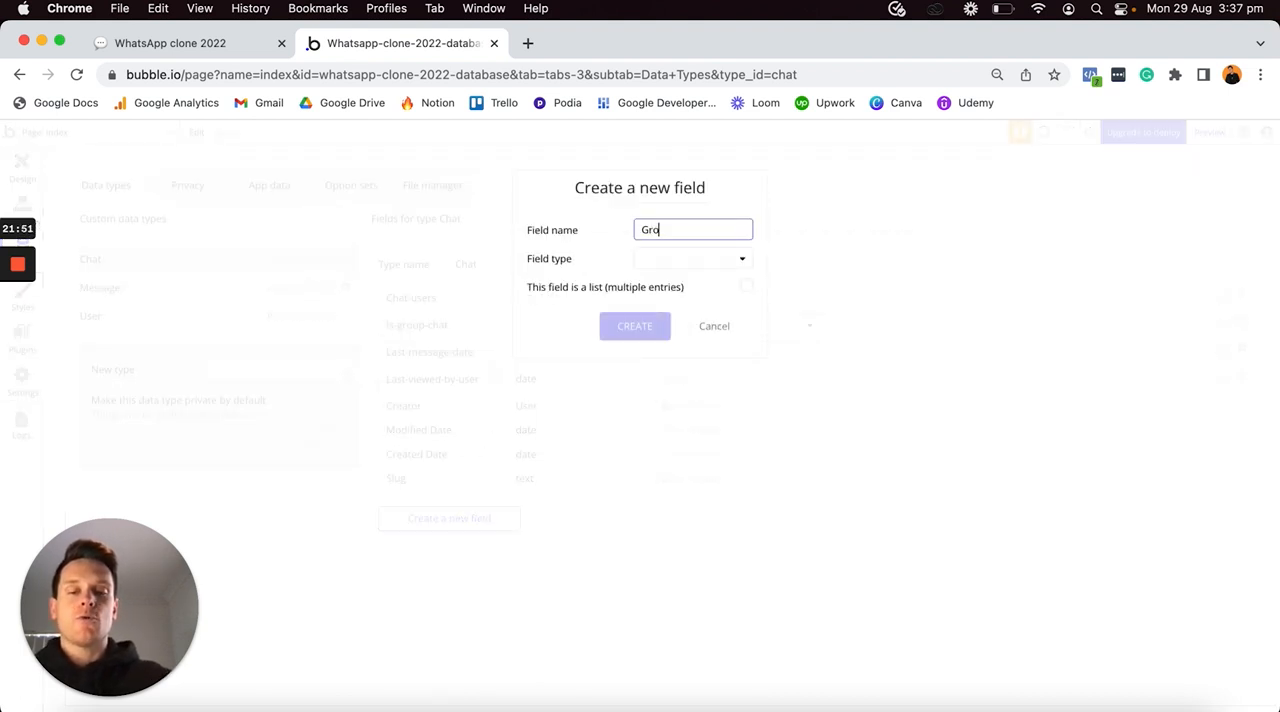
pyautogui.write('up-chat-title')
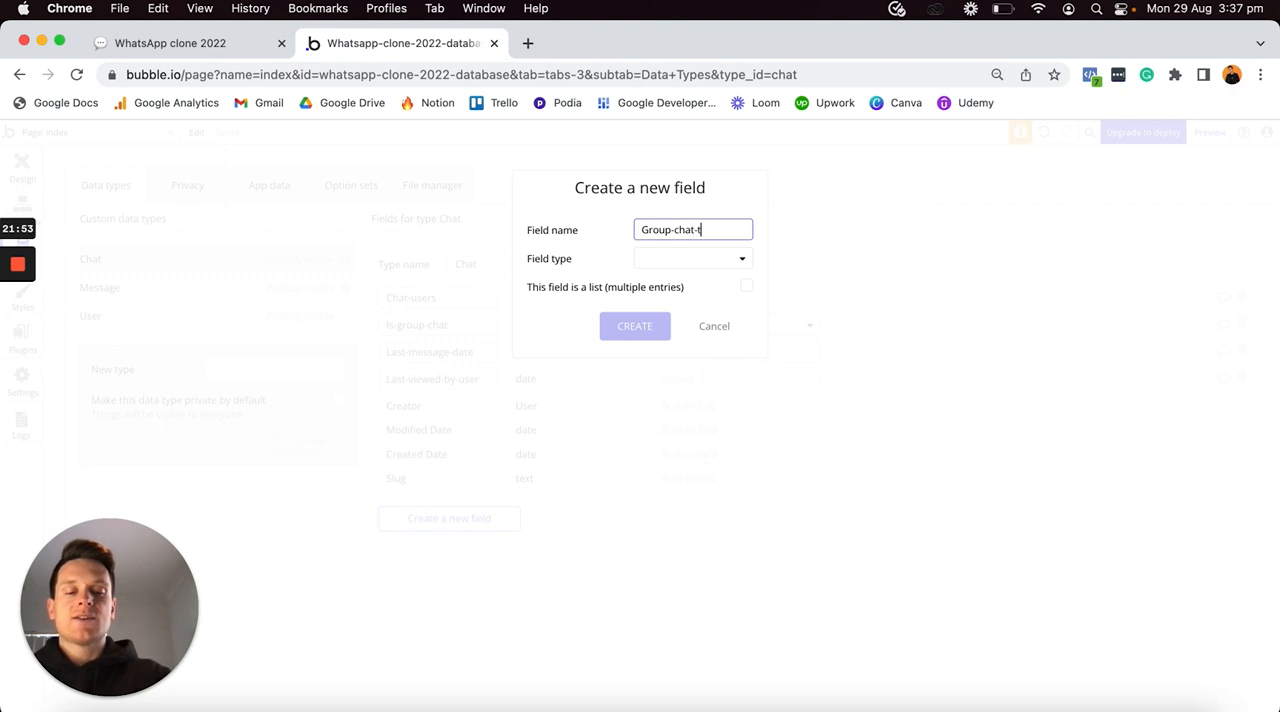
pyautogui.click(695, 260)
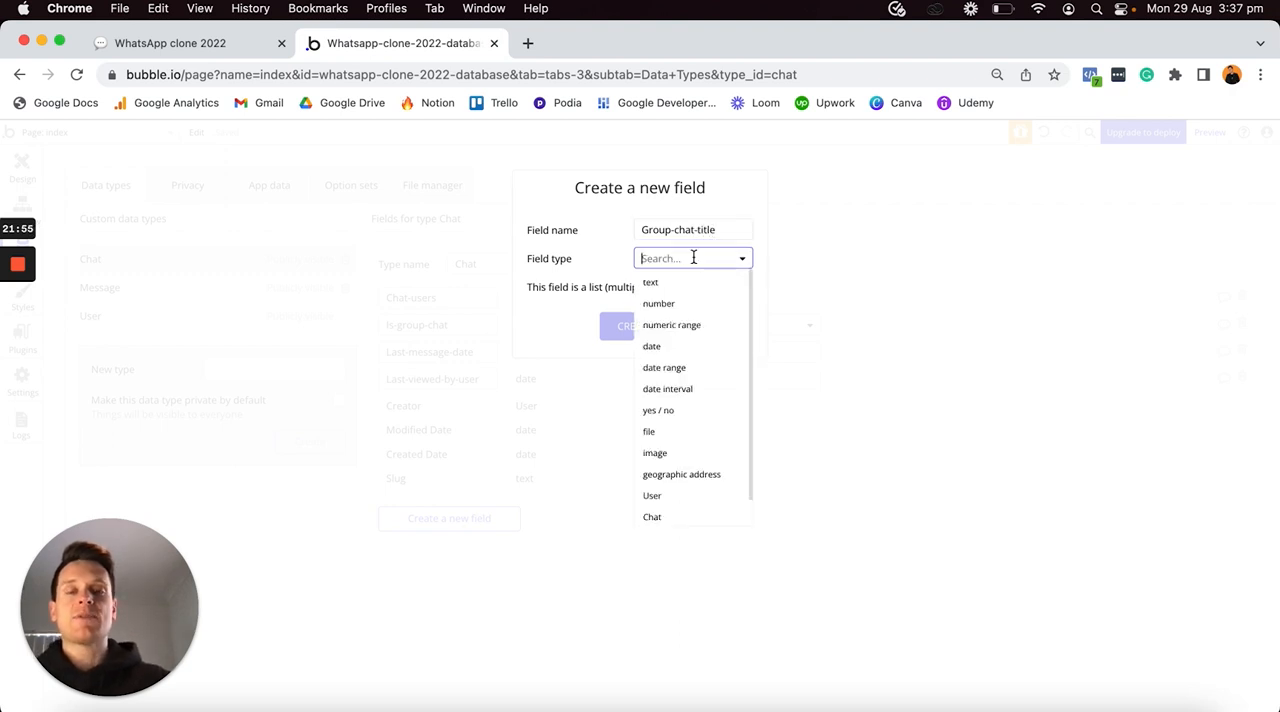
pyautogui.click(651, 285)
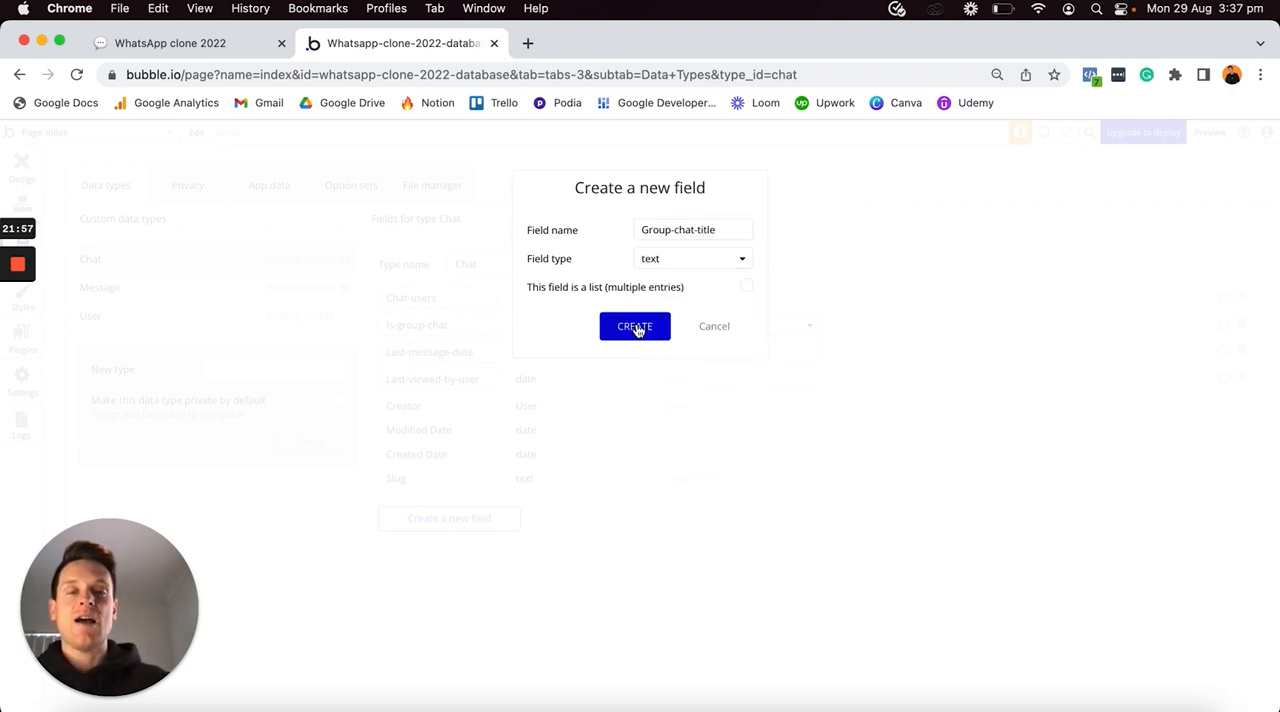
pyautogui.click(637, 326)
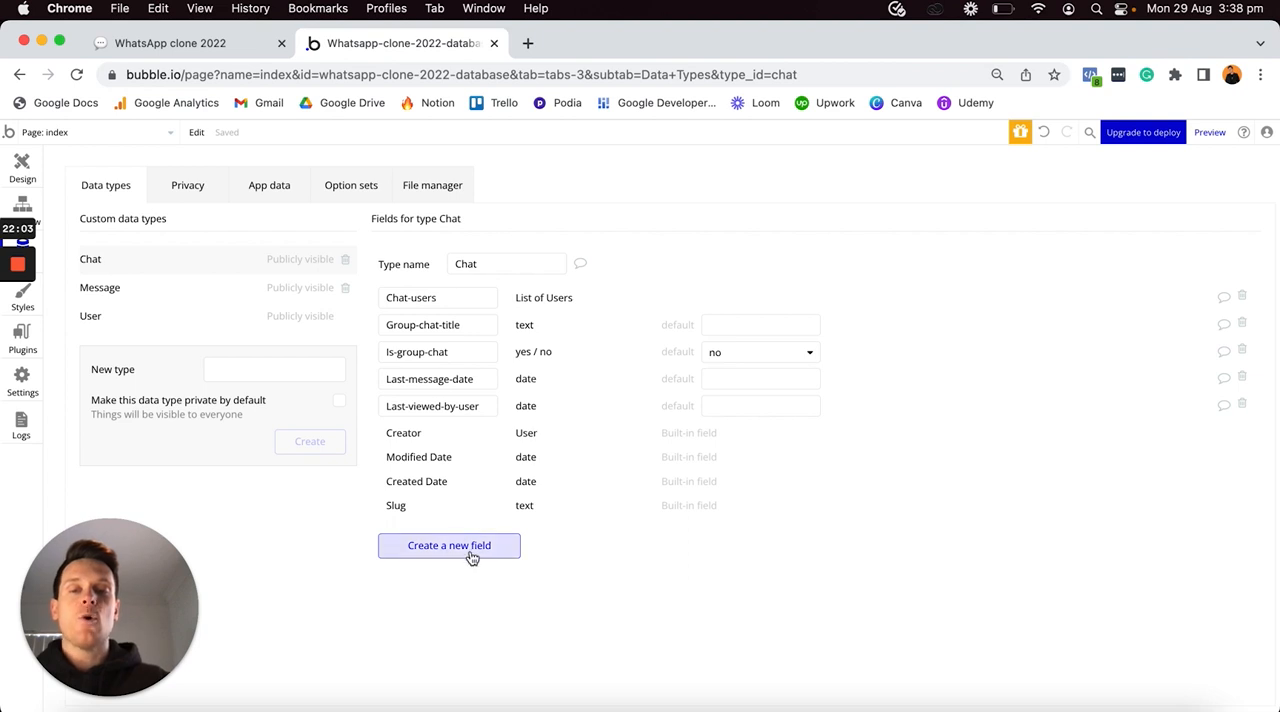
# - Add a field called Group-chat-image to the Chat data type, with field type image
pyautogui.click(470, 550)
pyautogui.write('G')
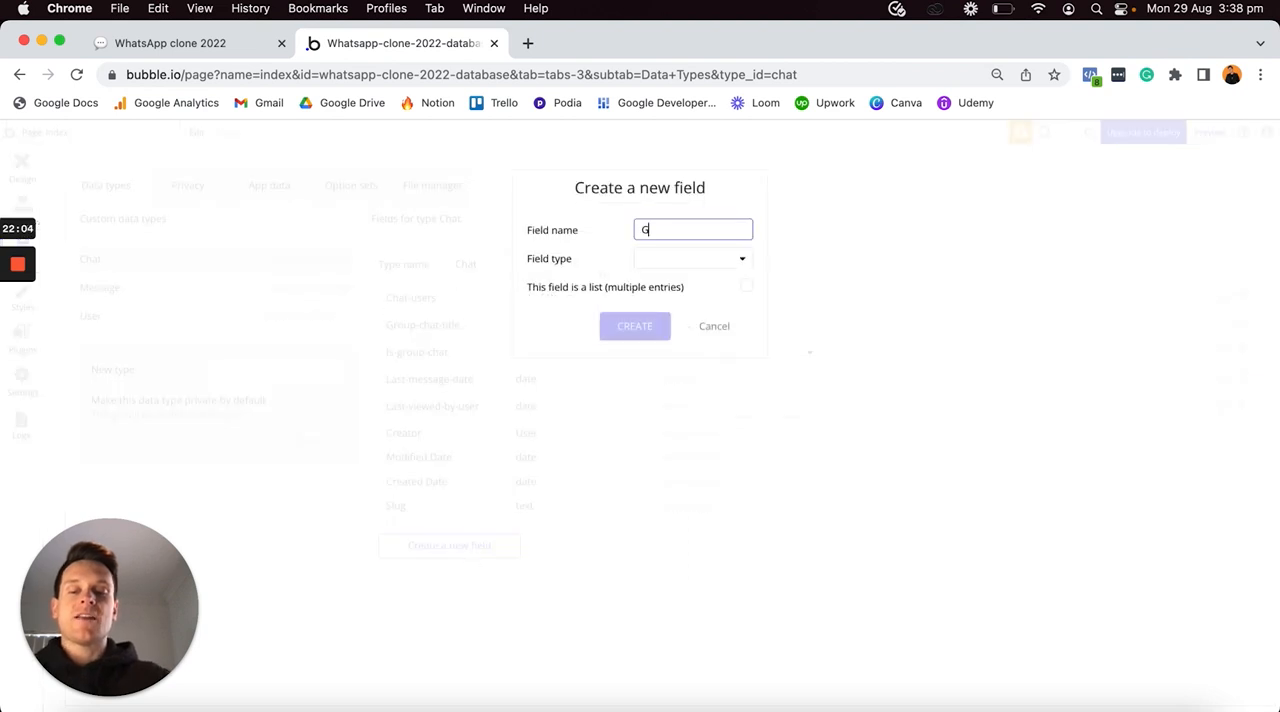
pyautogui.write('roup-chat-image')
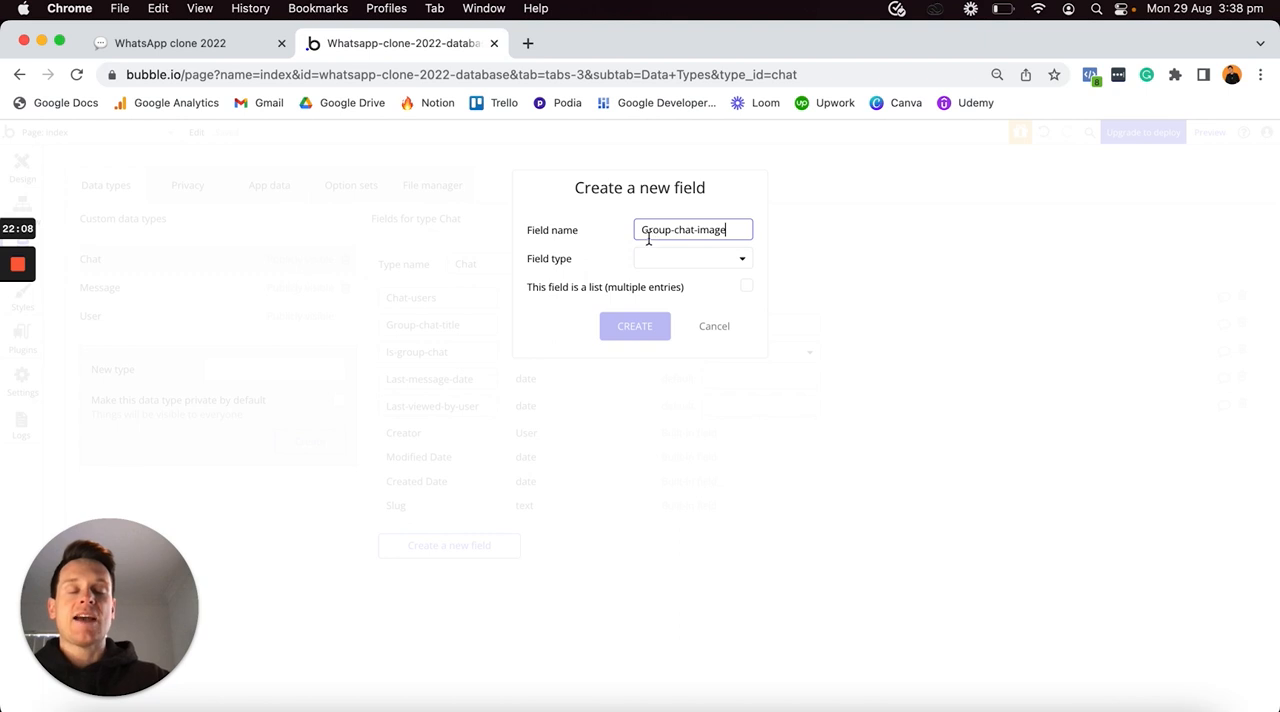
pyautogui.click(683, 260)
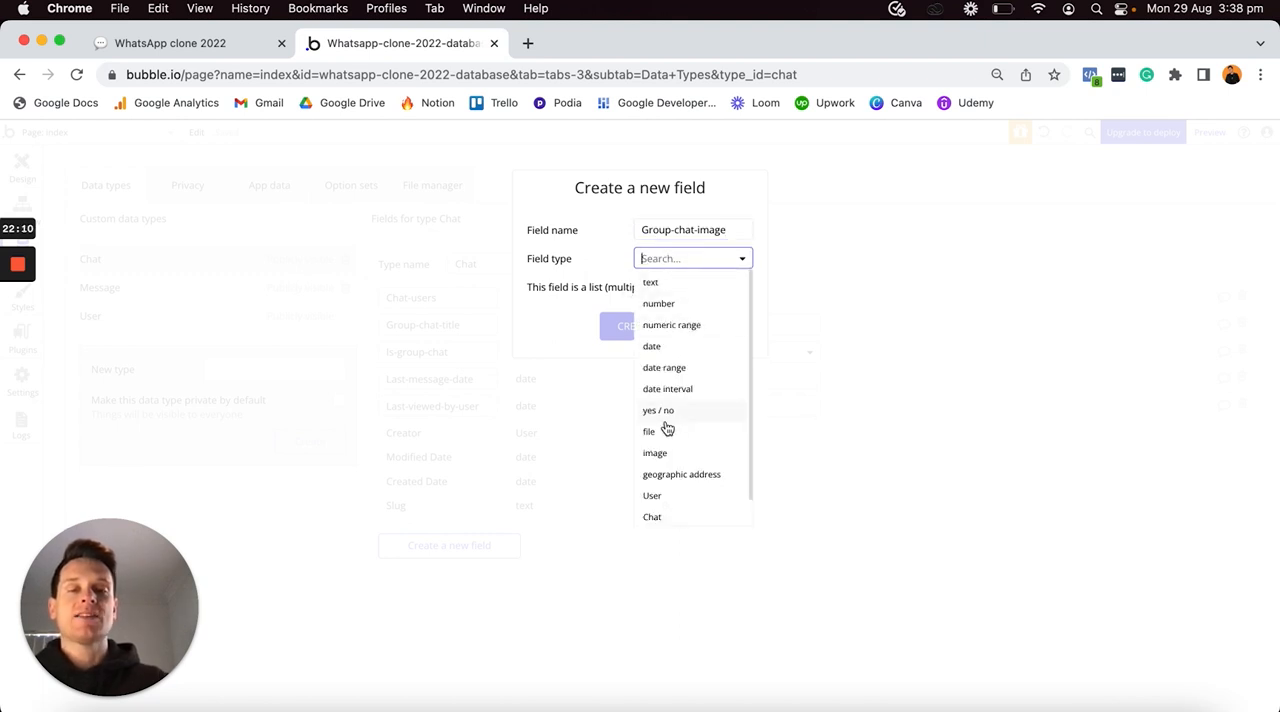
pyautogui.click(658, 453)
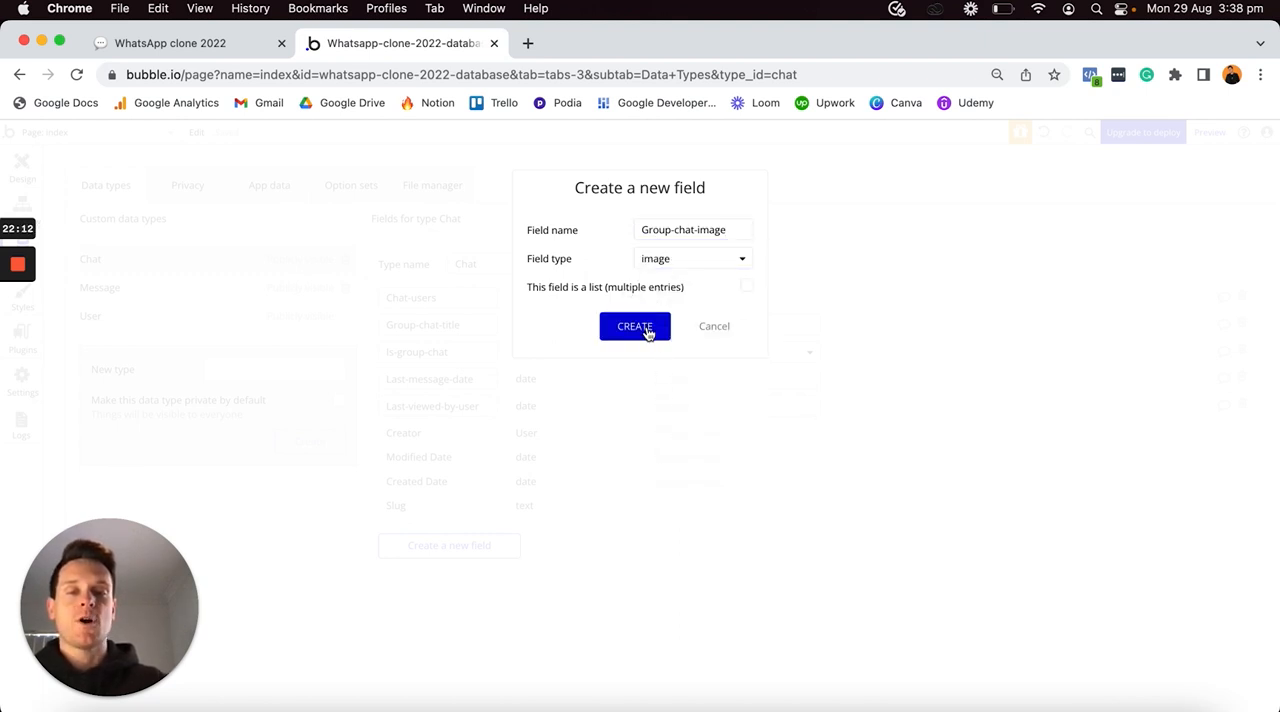
pyautogui.click(650, 328)
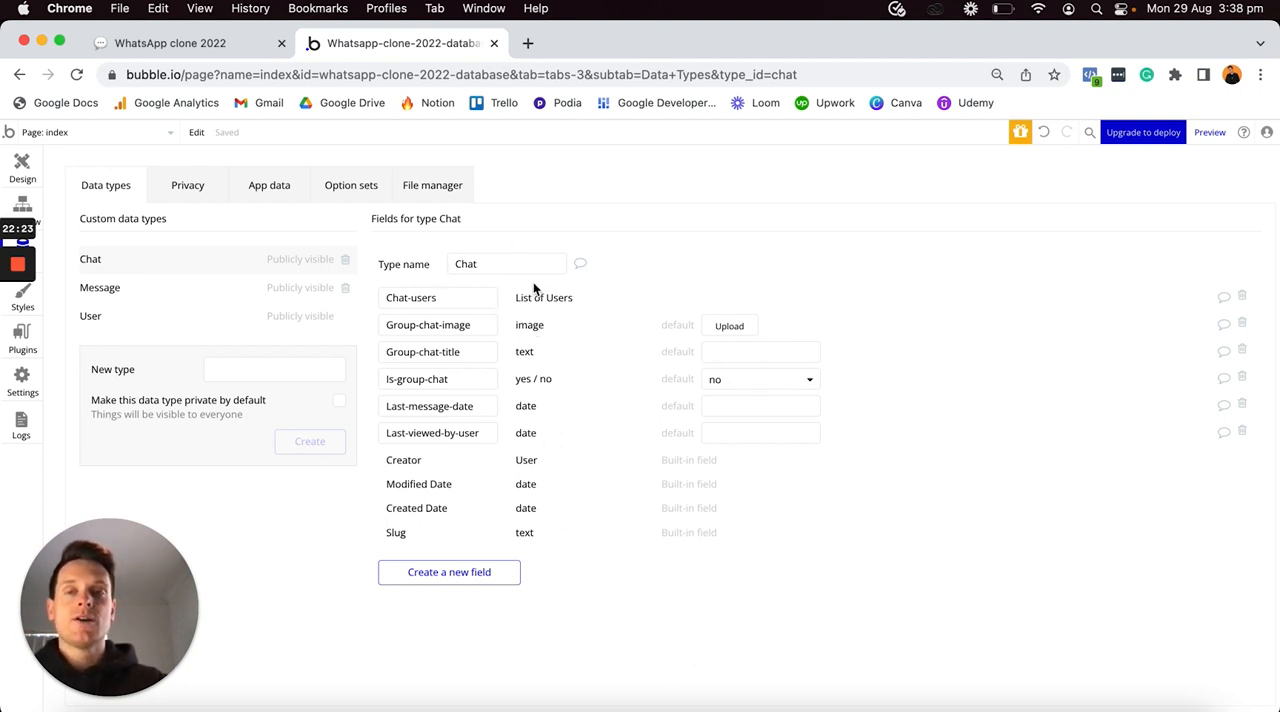
# - Switch to the Notion plan, tick off all the Chat fields and review the fields planned for the Message type
pyautogui.click(225, 45)
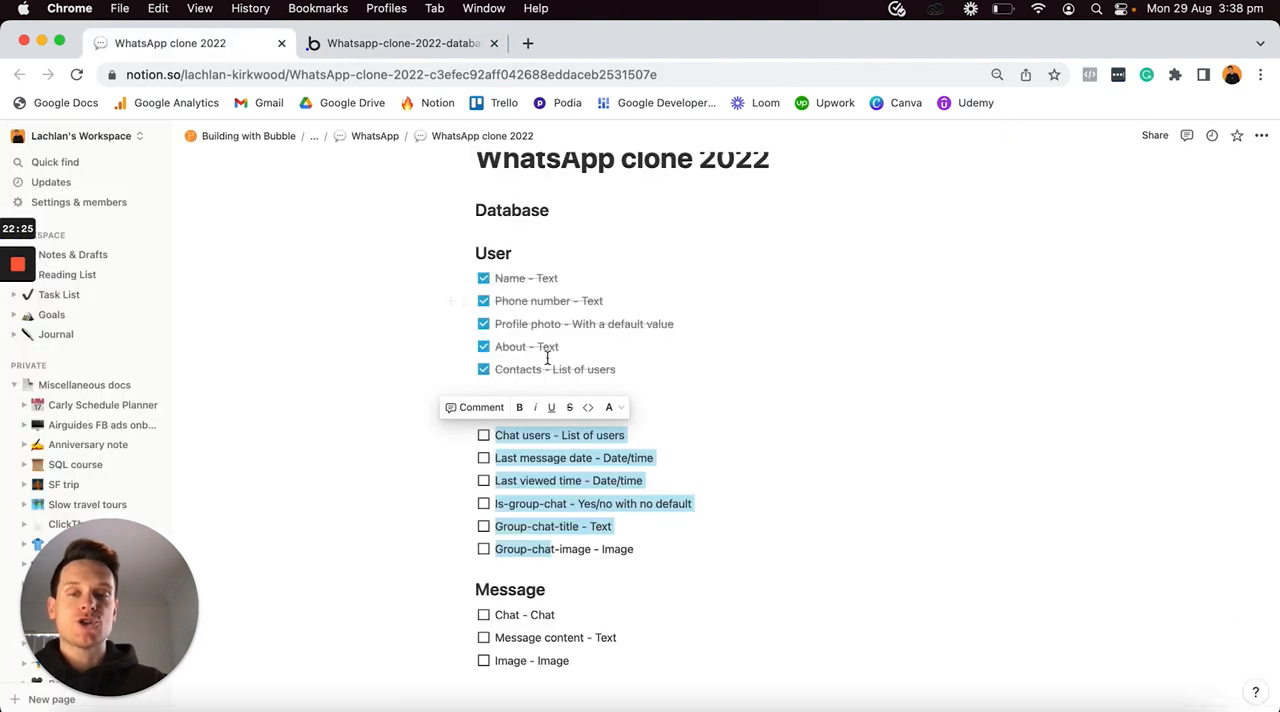
pyautogui.click(483, 435)
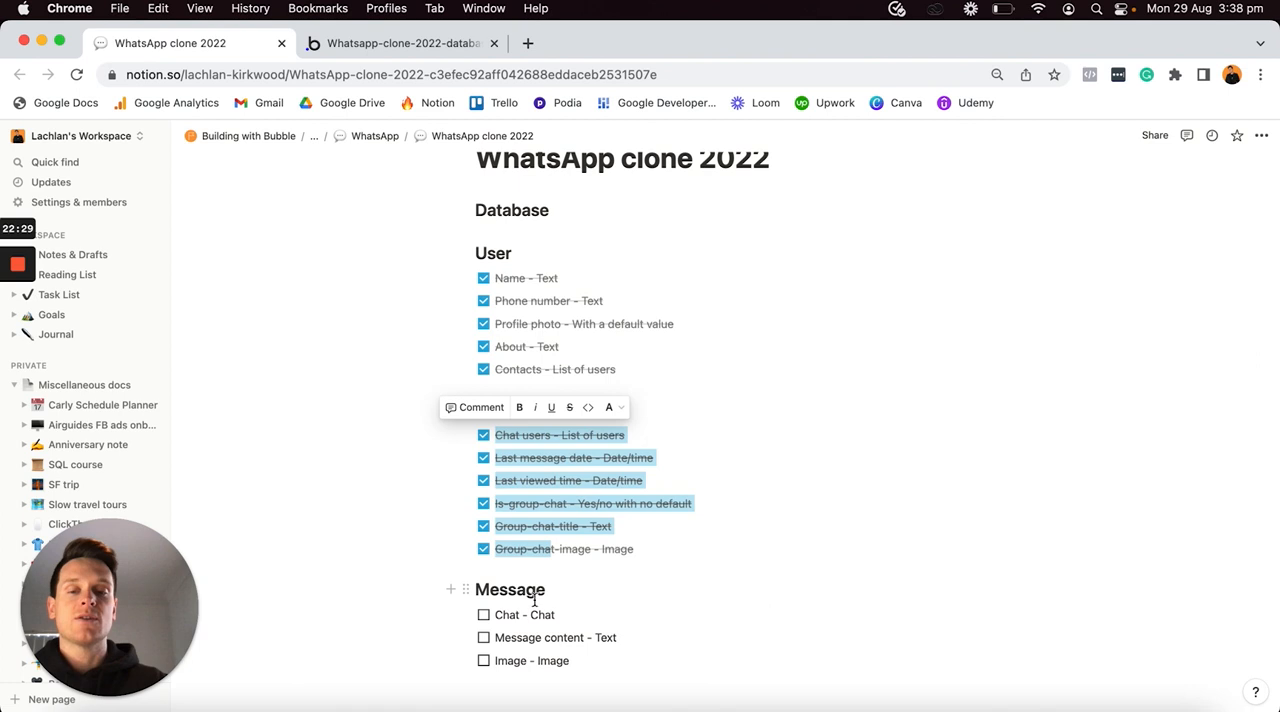
pyautogui.click(494, 614)
pyautogui.moveTo(494, 614); pyautogui.dragTo(566, 657)
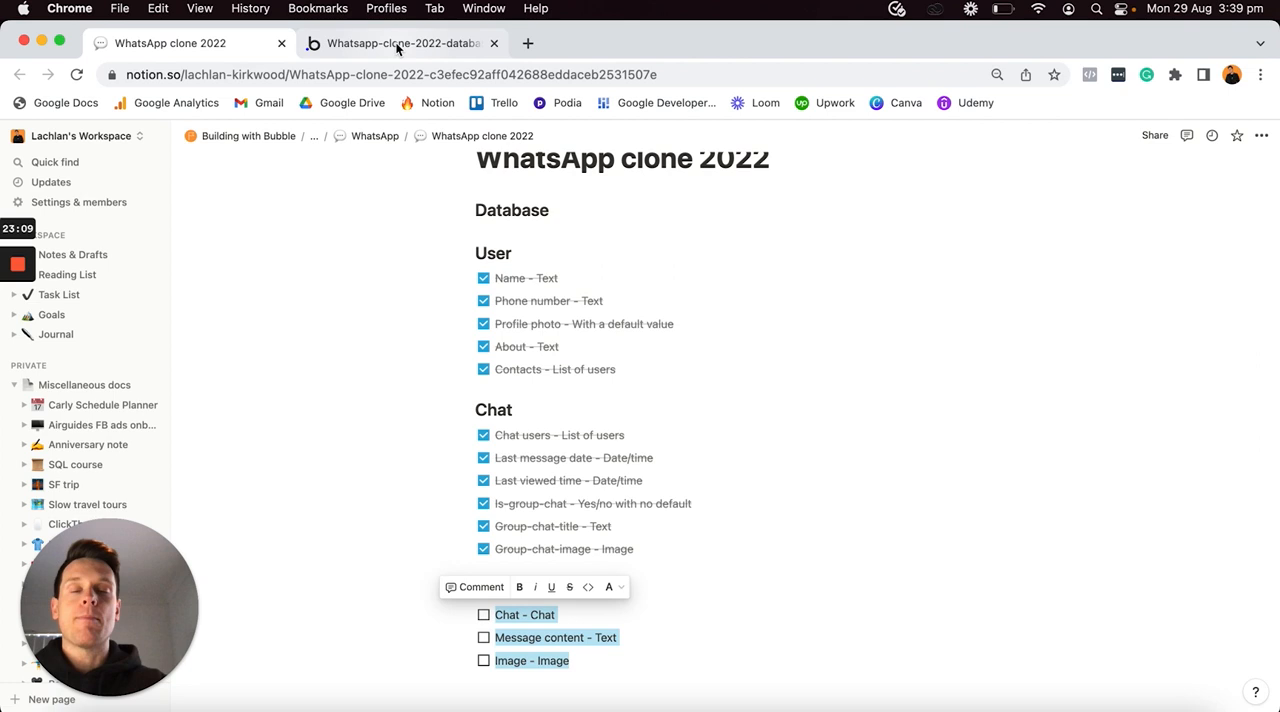
# - Return to the Bubble editor and add a field called Chat to the Message data type, with field type Chat
pyautogui.click(398, 45)
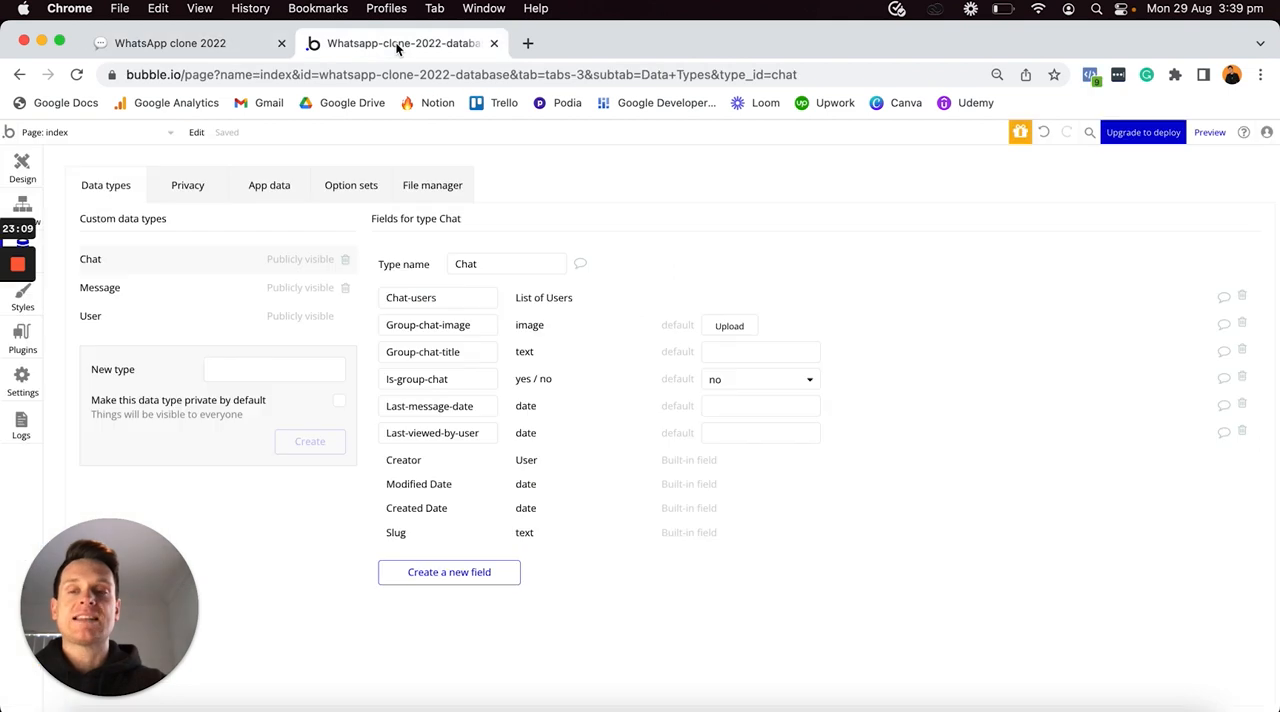
pyautogui.click(134, 289)
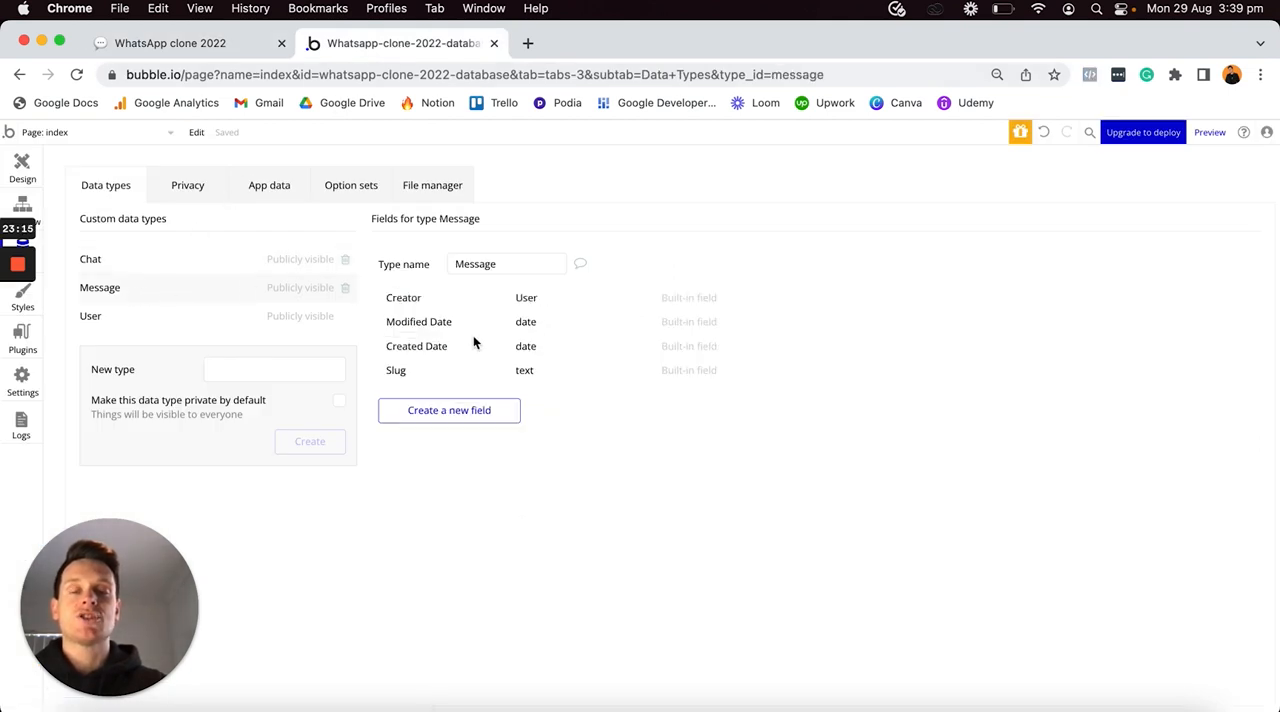
pyautogui.click(484, 418)
pyautogui.write('Chat')
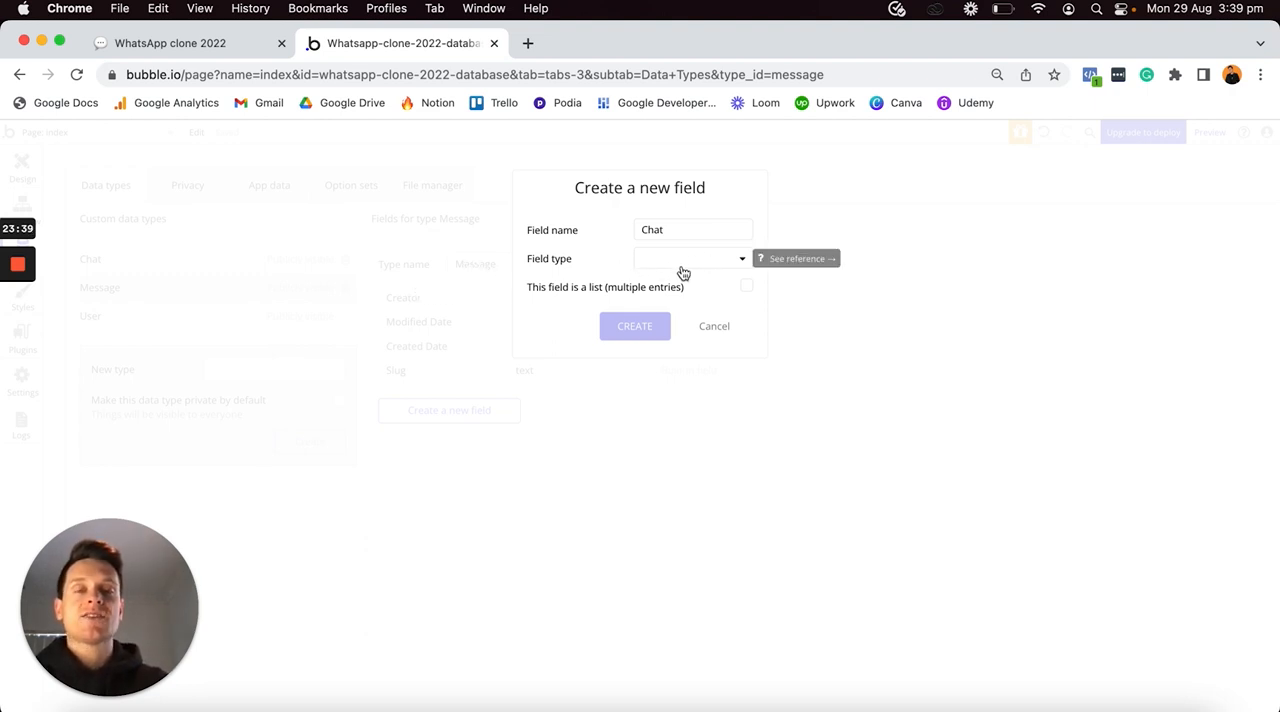
pyautogui.click(663, 266)
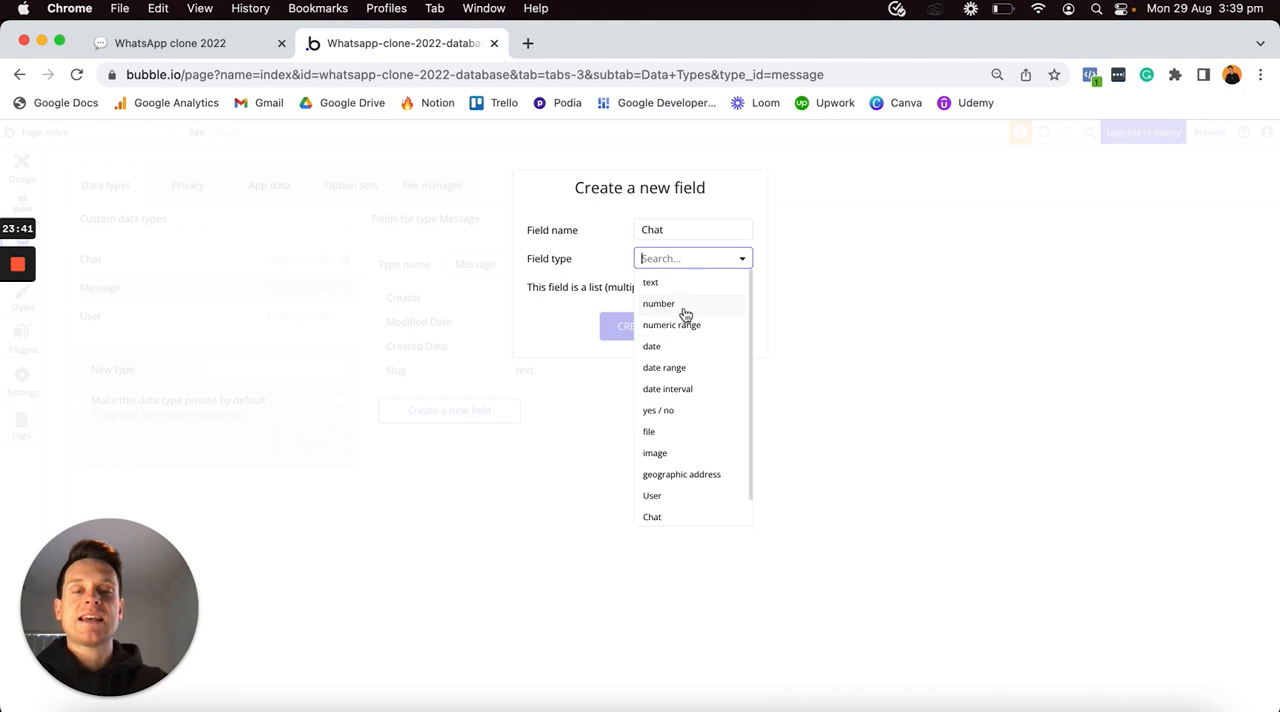
pyautogui.click(664, 516)
pyautogui.click(623, 330)
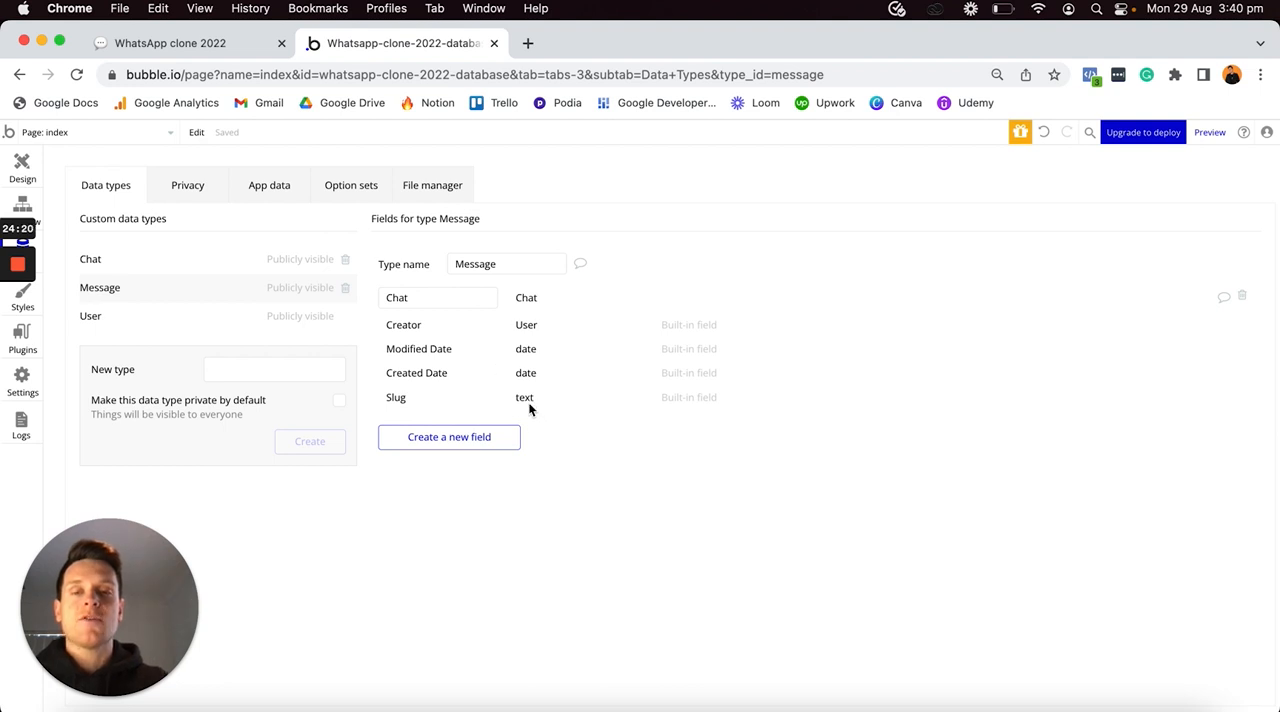
# - Add a field called Message-content to the Message data type, with field type text
pyautogui.click(469, 441)
pyautogui.write('Mess')
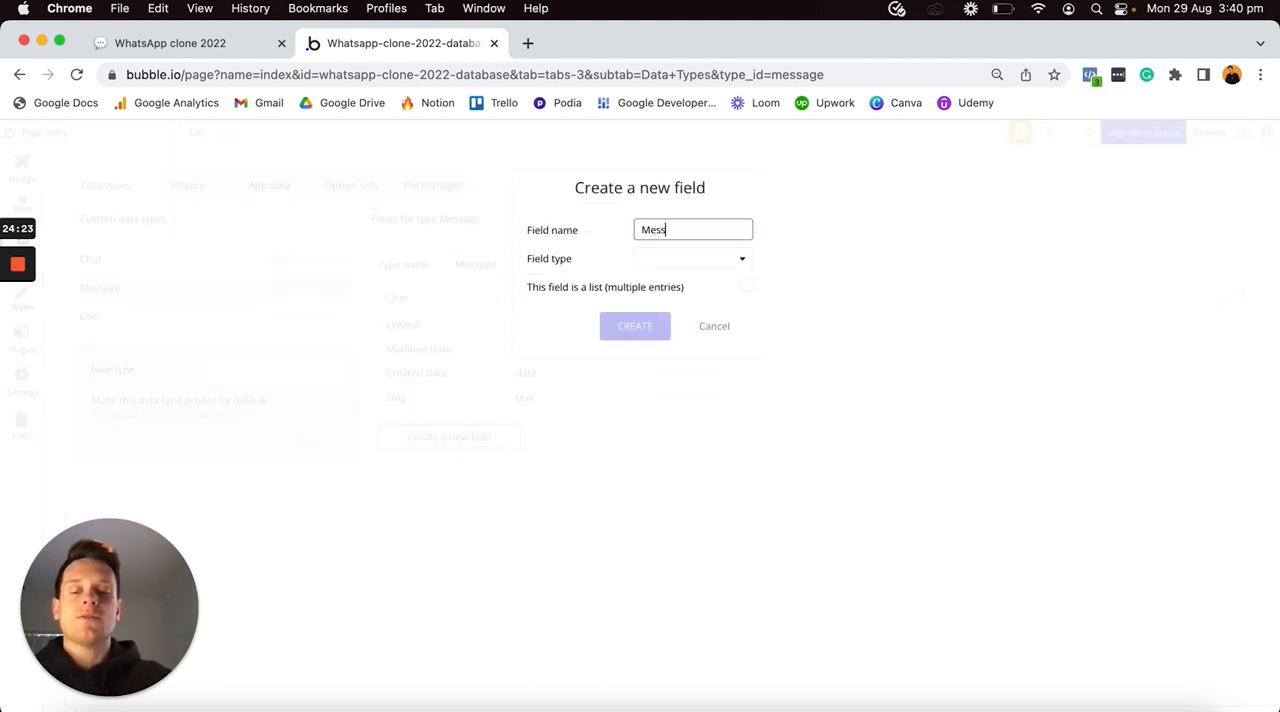
pyautogui.write('age-content')
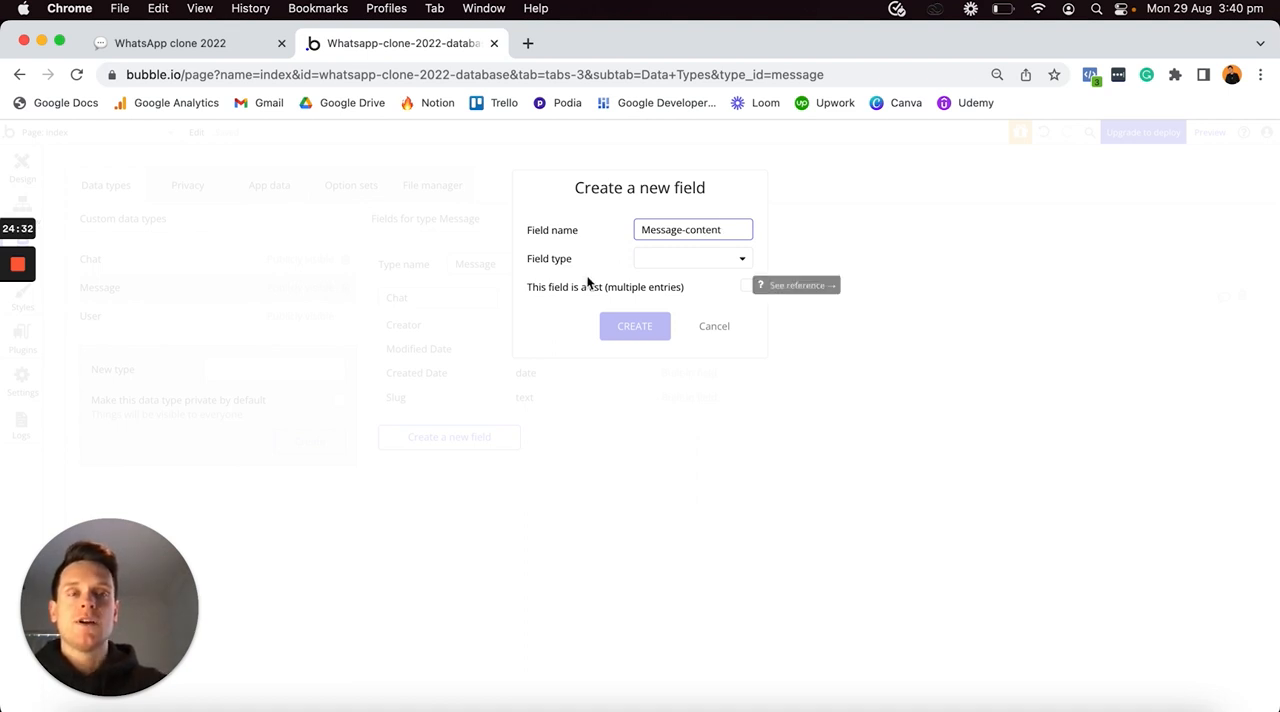
pyautogui.click(666, 264)
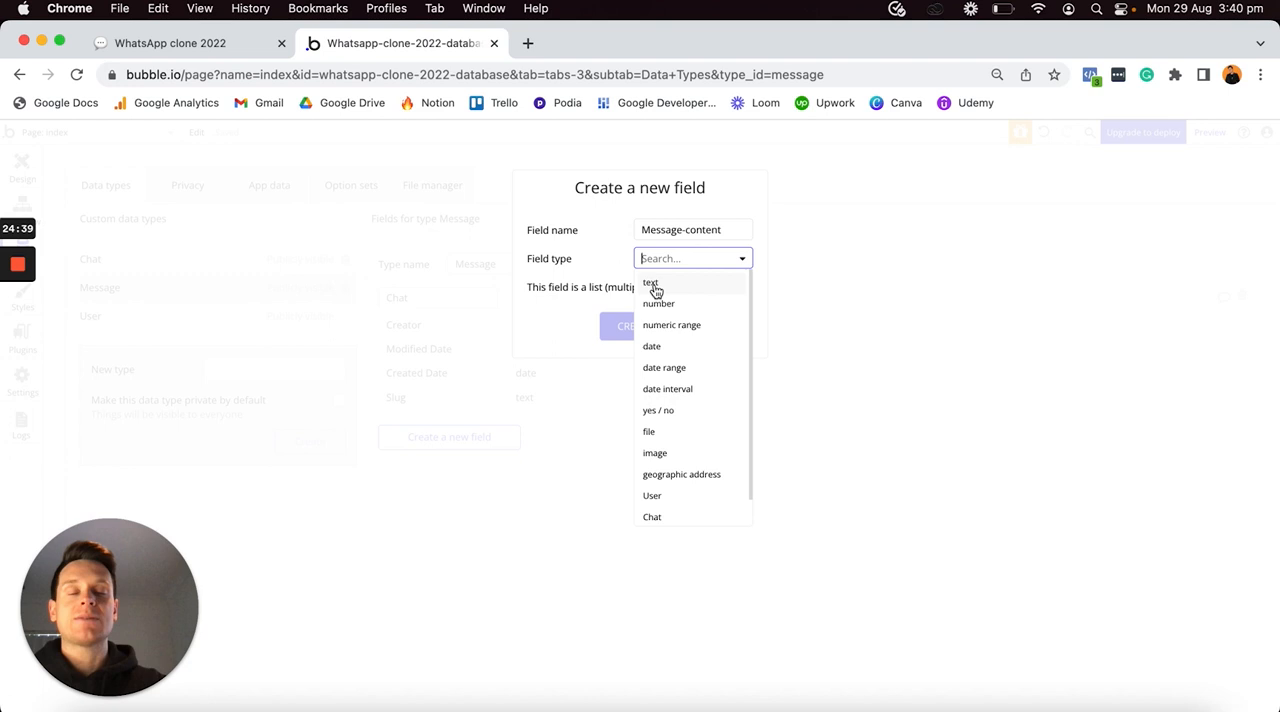
pyautogui.click(655, 290)
pyautogui.click(634, 323)
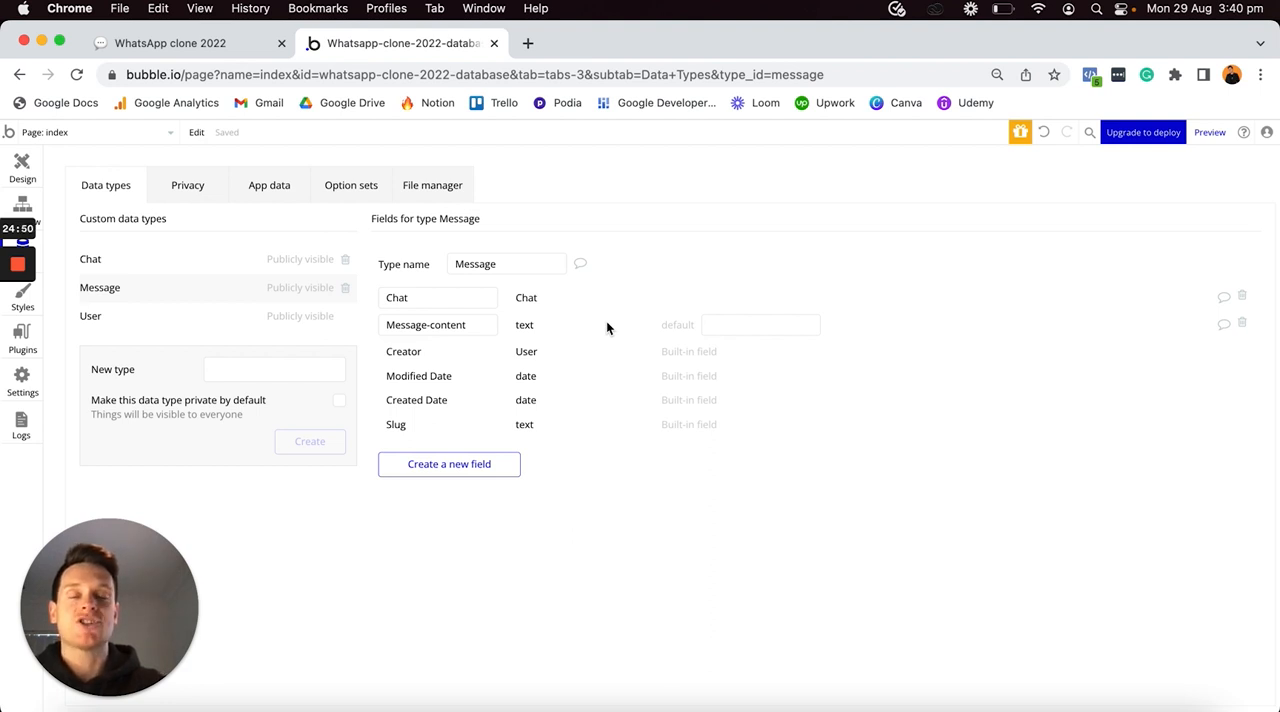
# - Add a field called Image to the Message data type, with field type image
pyautogui.click(468, 468)
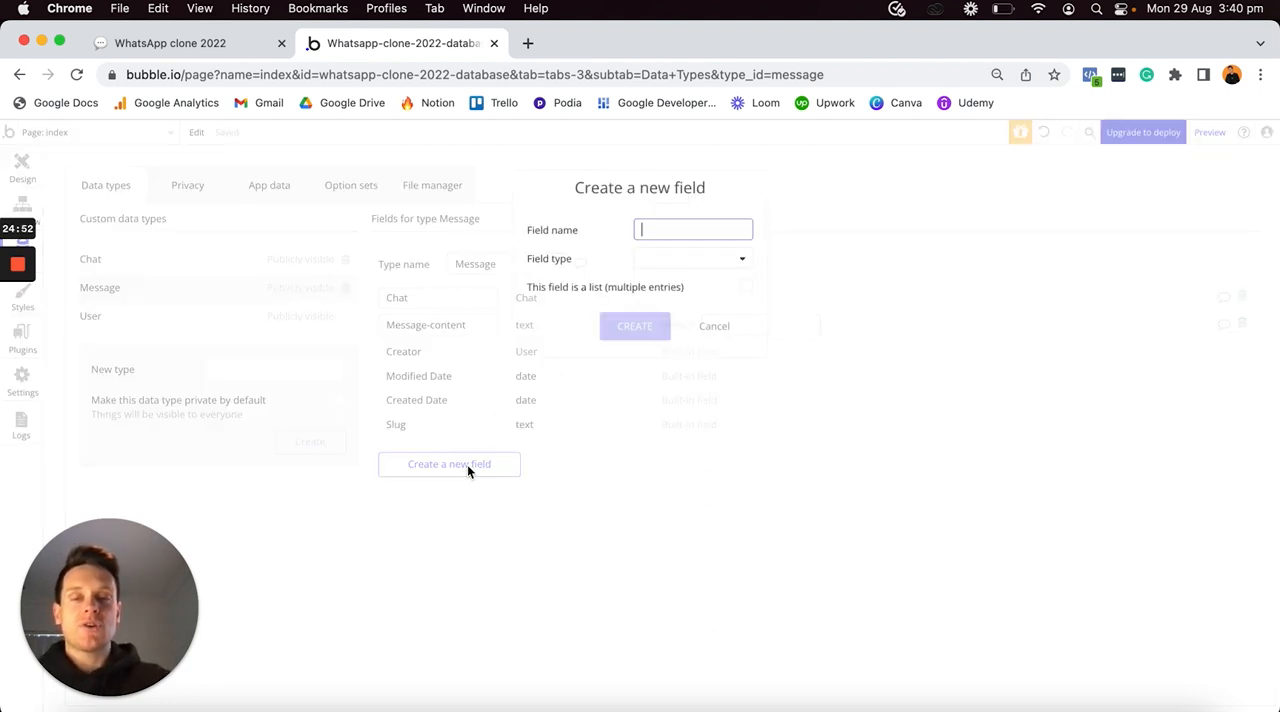
pyautogui.write('Image')
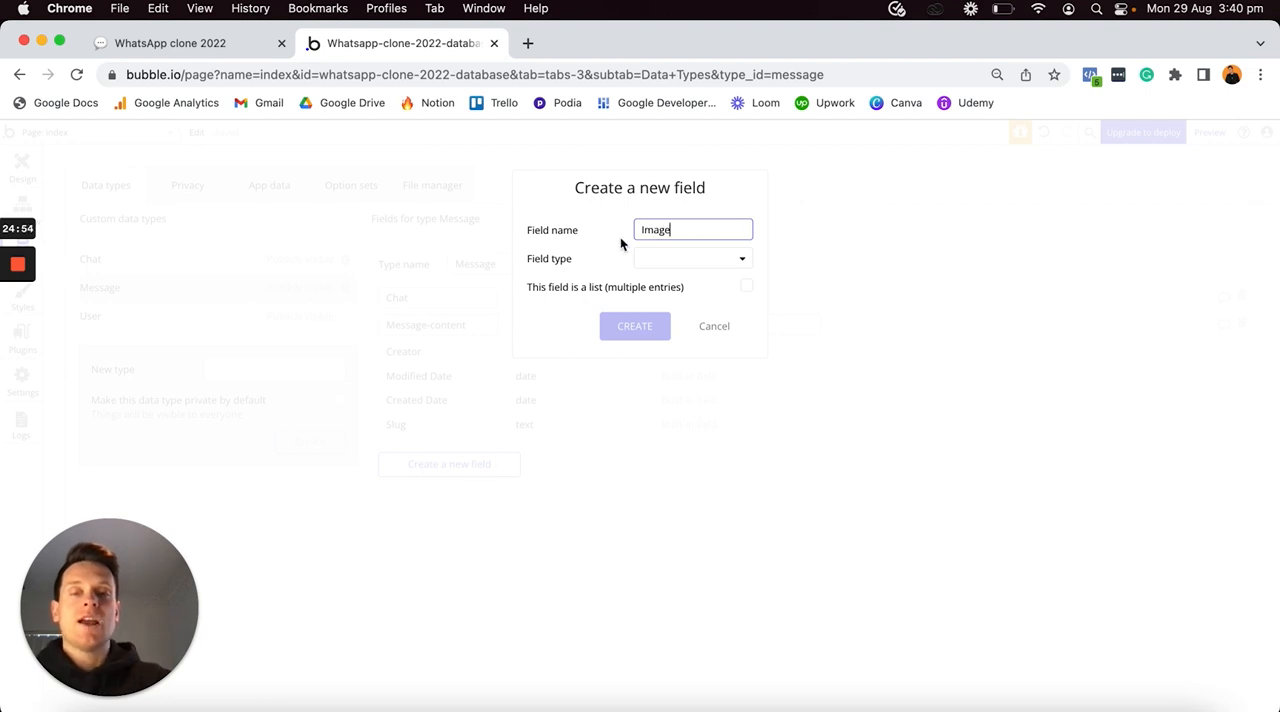
pyautogui.click(686, 259)
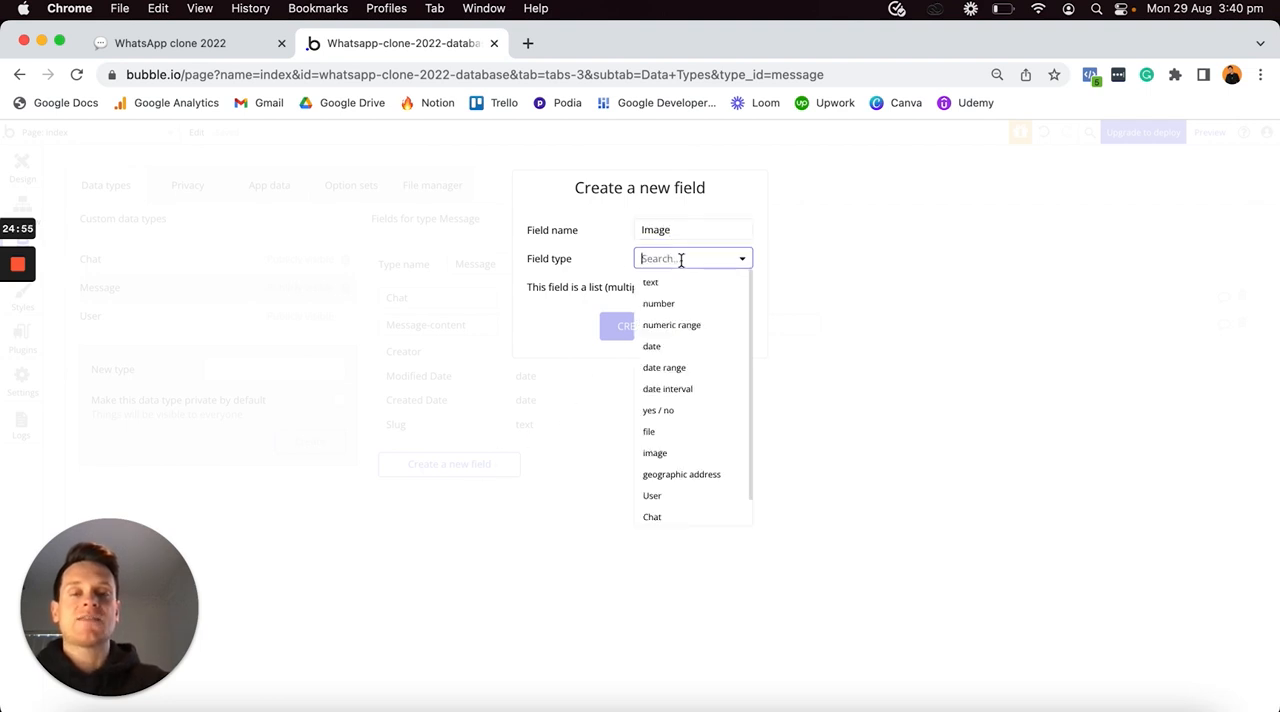
pyautogui.click(665, 456)
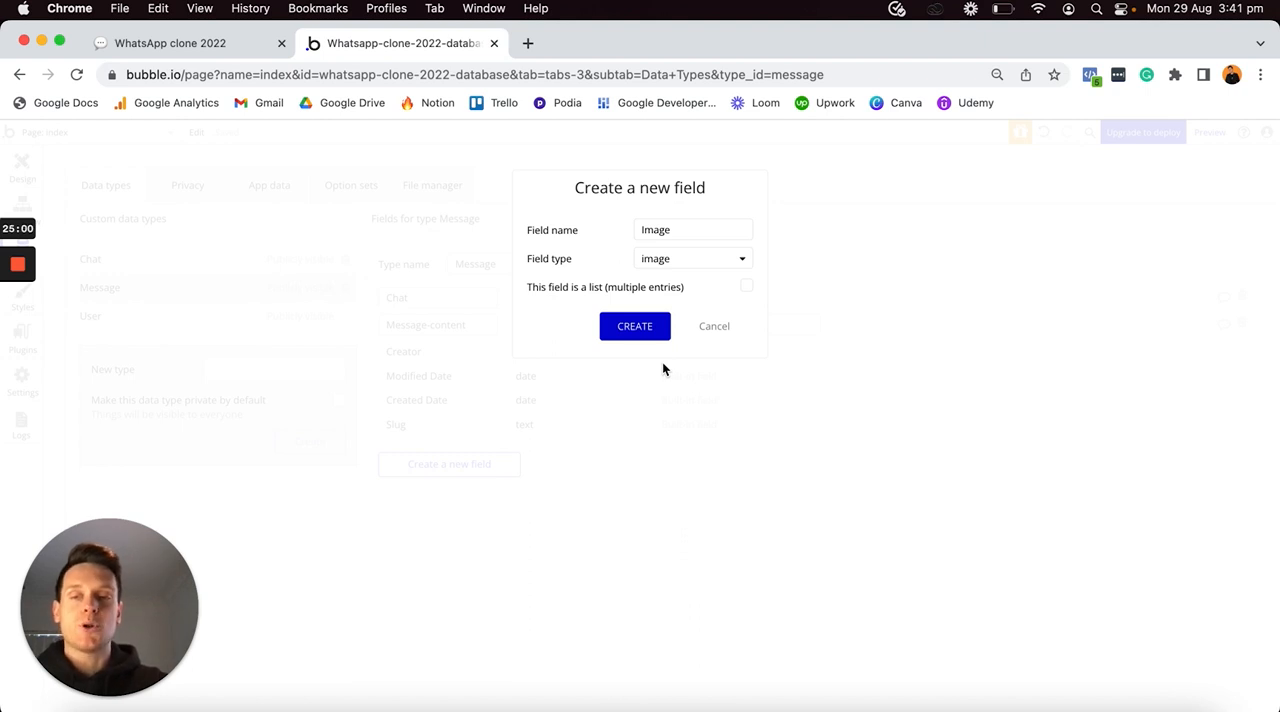
pyautogui.click(635, 328)
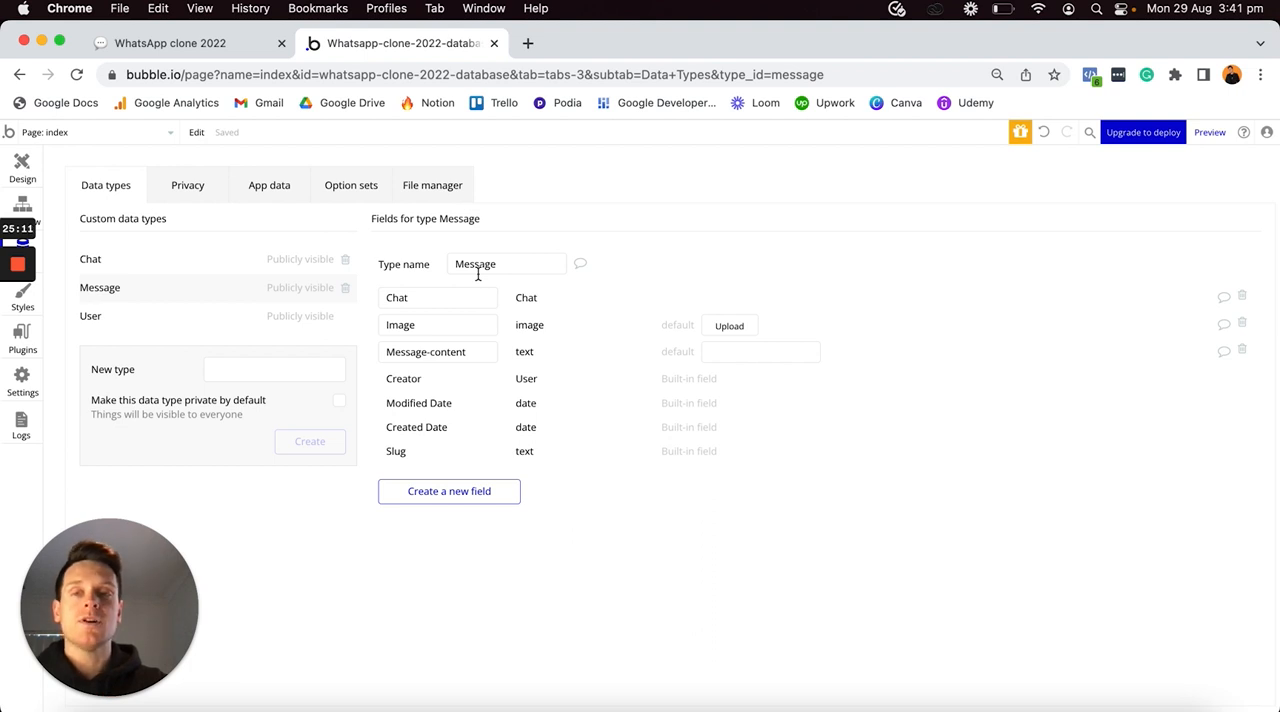
# - Switch to the Notion plan, tick off the Message fields and review the planned Features list
pyautogui.click(248, 46)
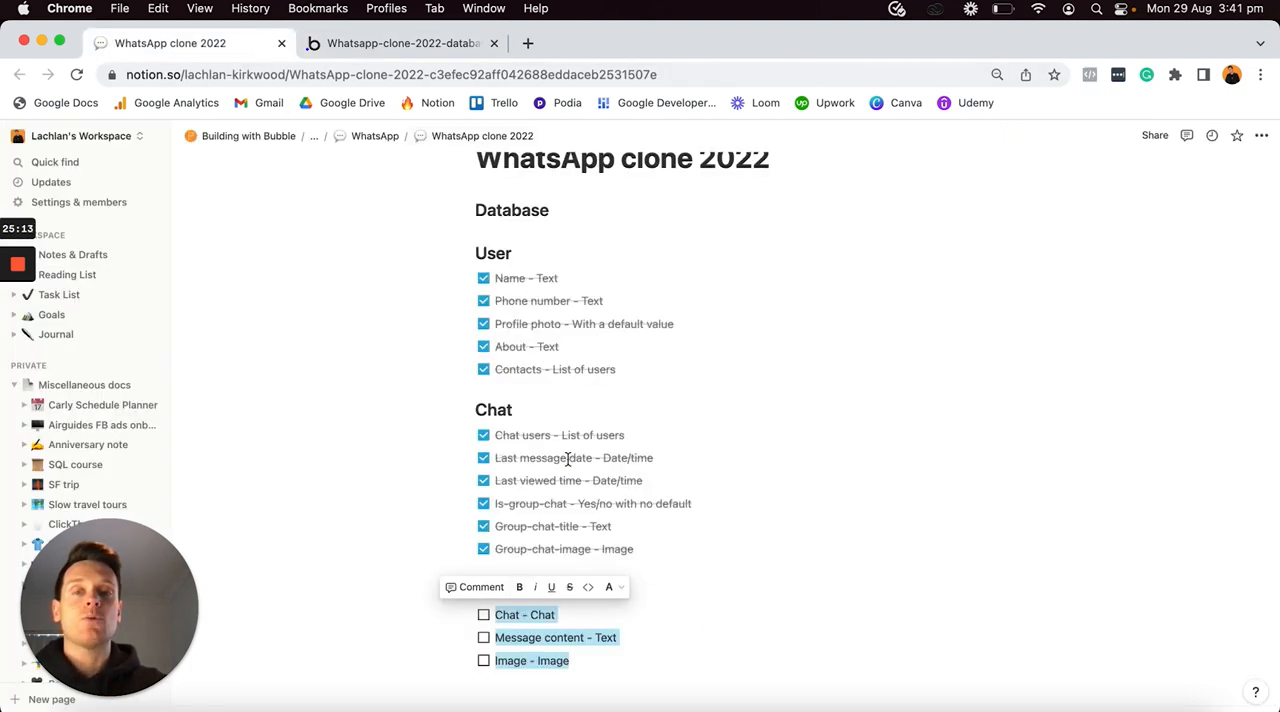
pyautogui.click(484, 615)
pyautogui.click(594, 634)
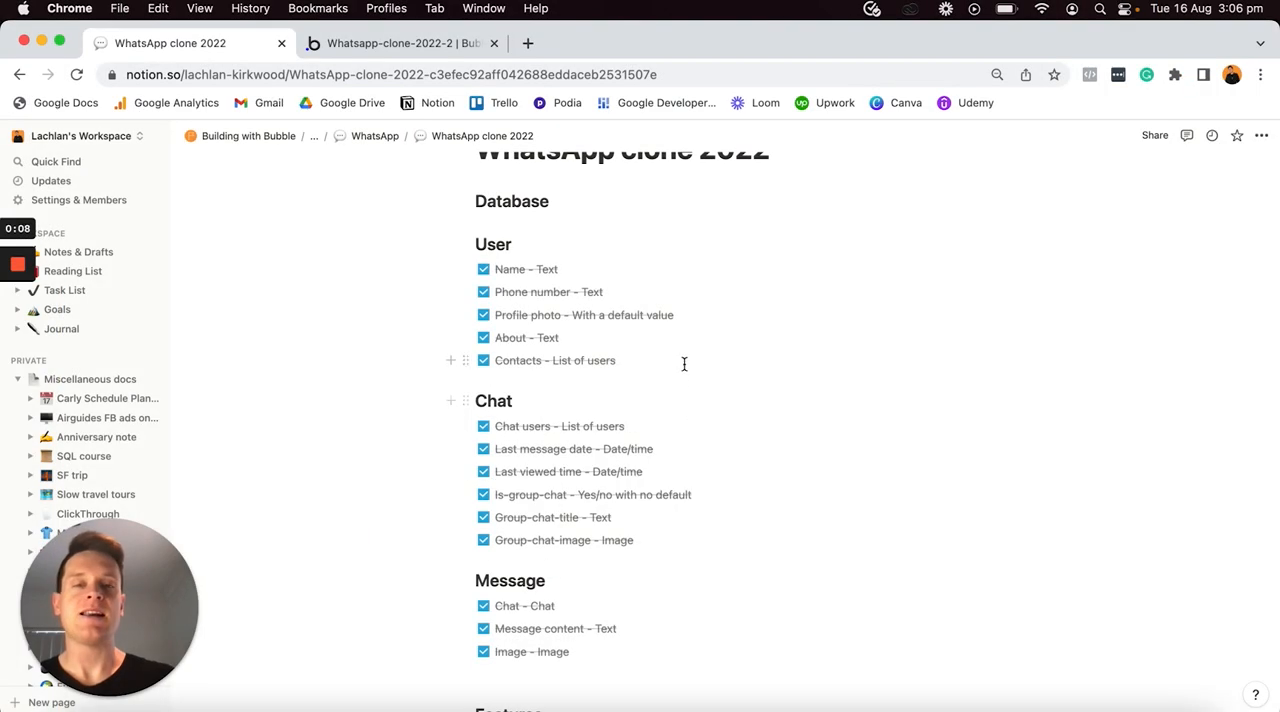
pyautogui.scroll(-6, 676, 356)
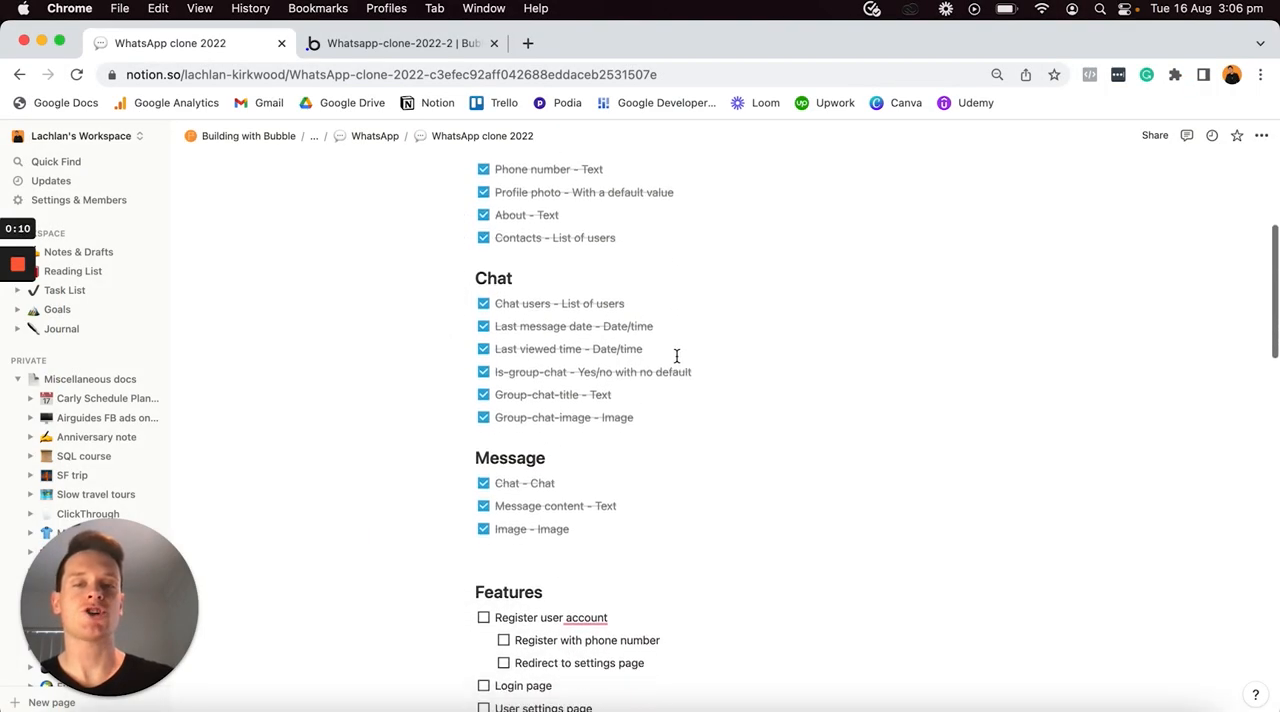
pyautogui.scroll(-2, 621, 360)
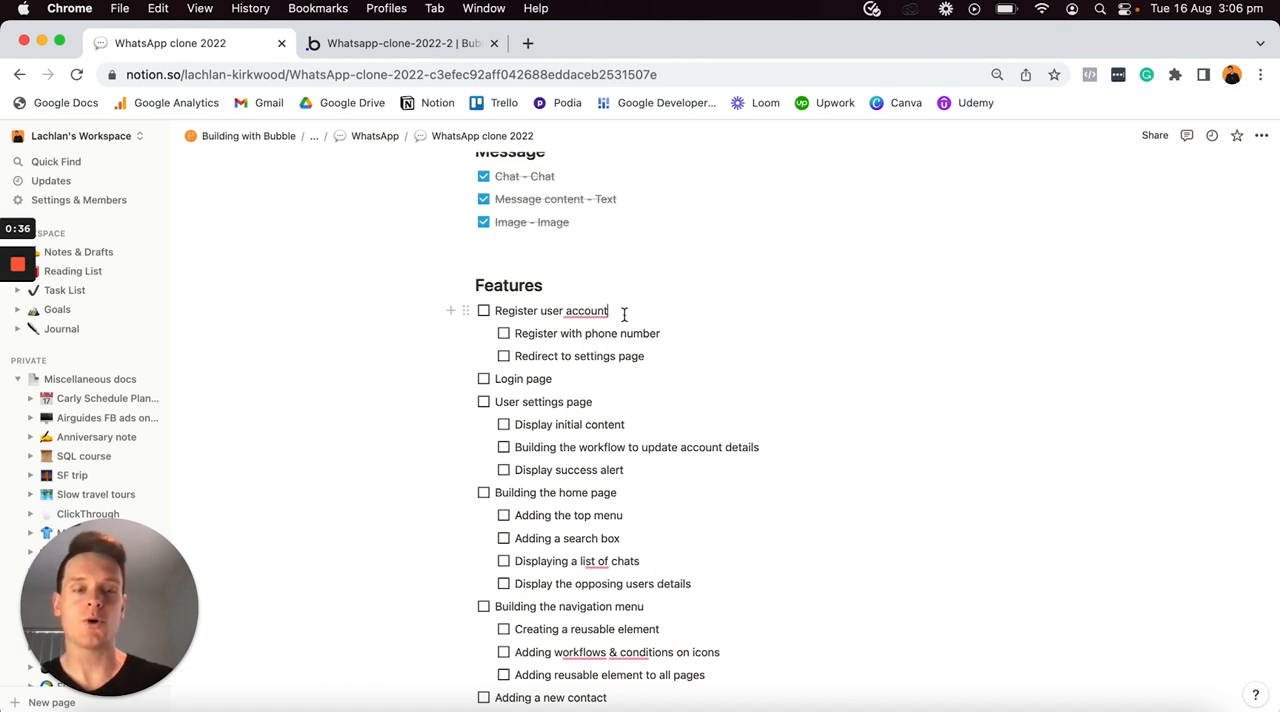
# - Return to the Bubble editor and create a new page named register
pyautogui.click(428, 46)
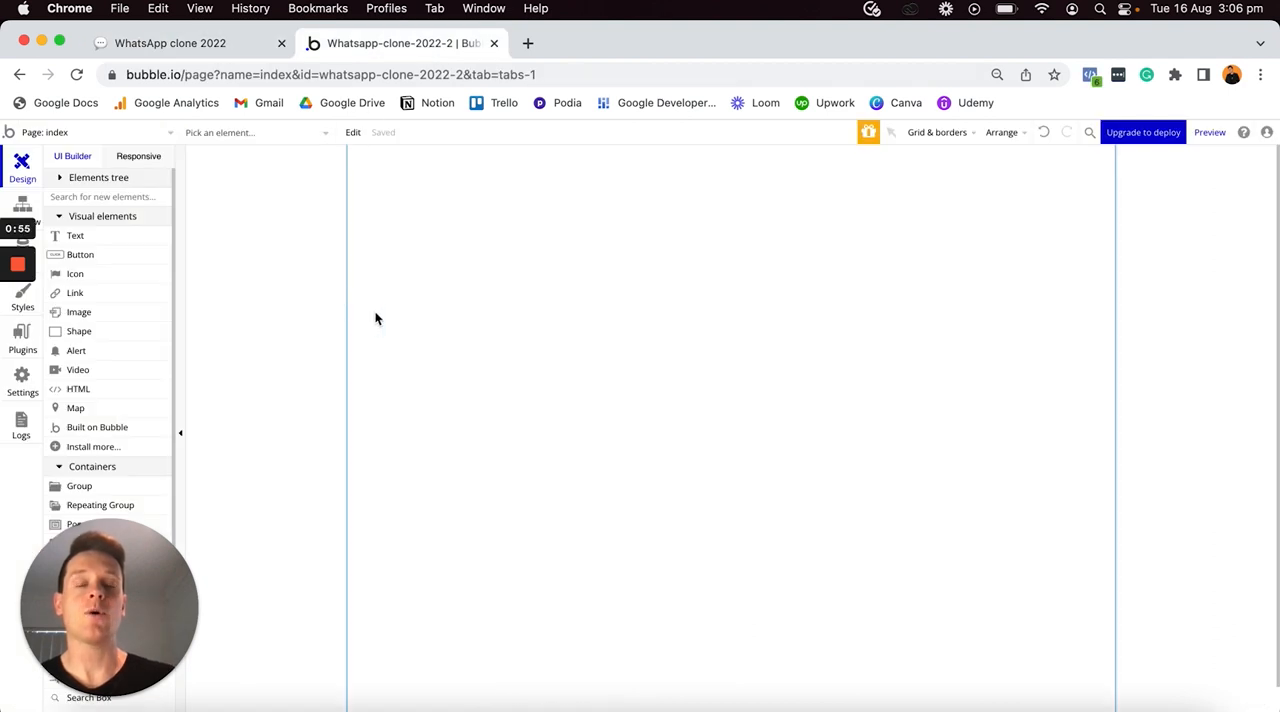
pyautogui.click(143, 137)
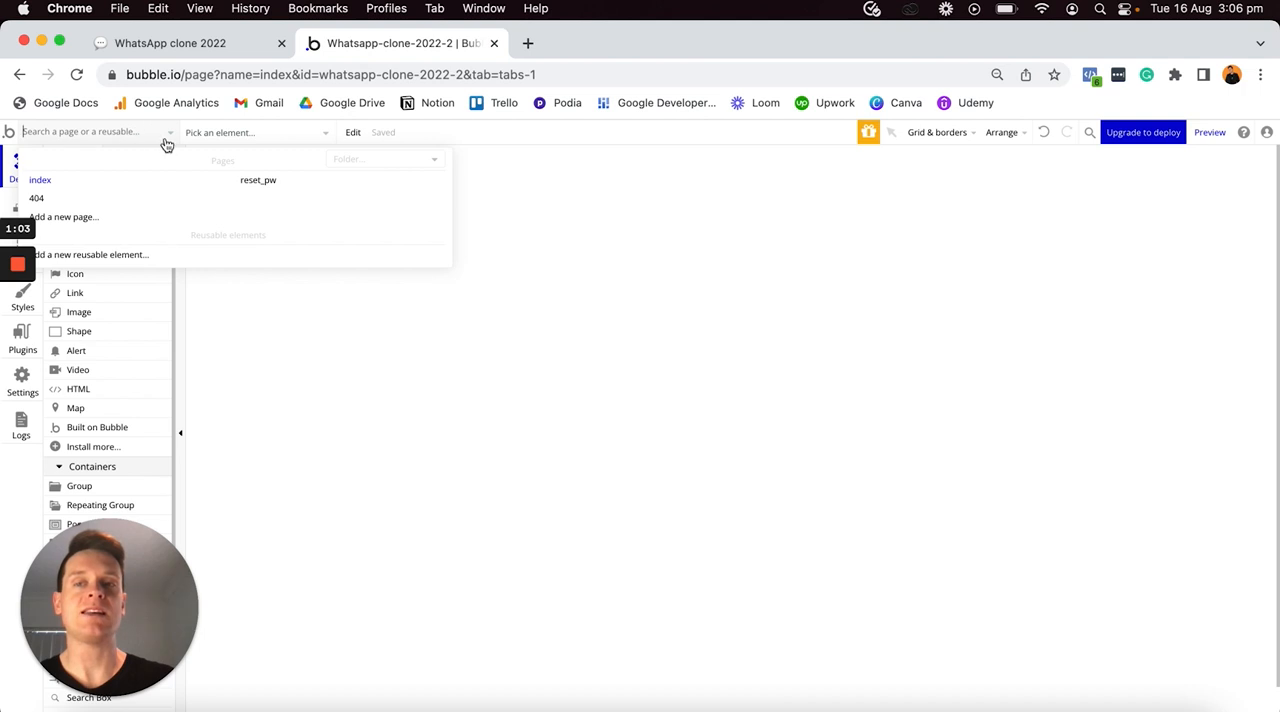
pyautogui.click(103, 217)
pyautogui.write('re')
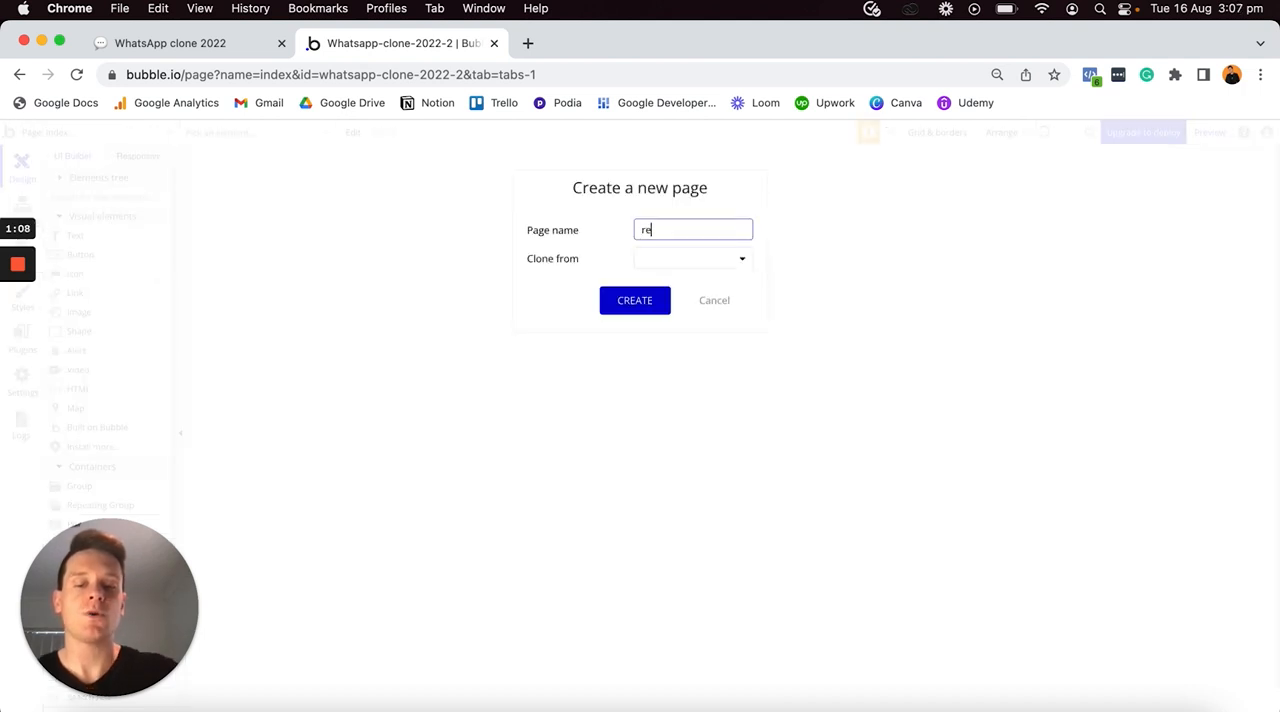
pyautogui.write('gister')
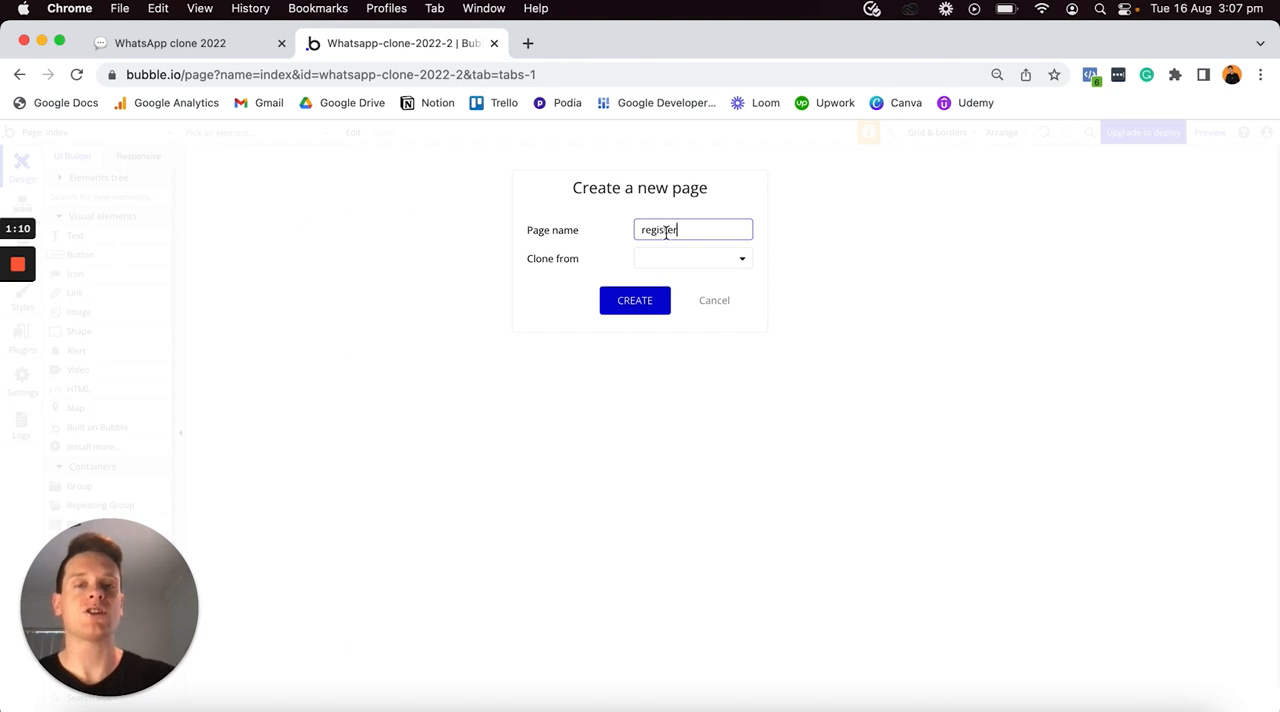
pyautogui.click(646, 301)
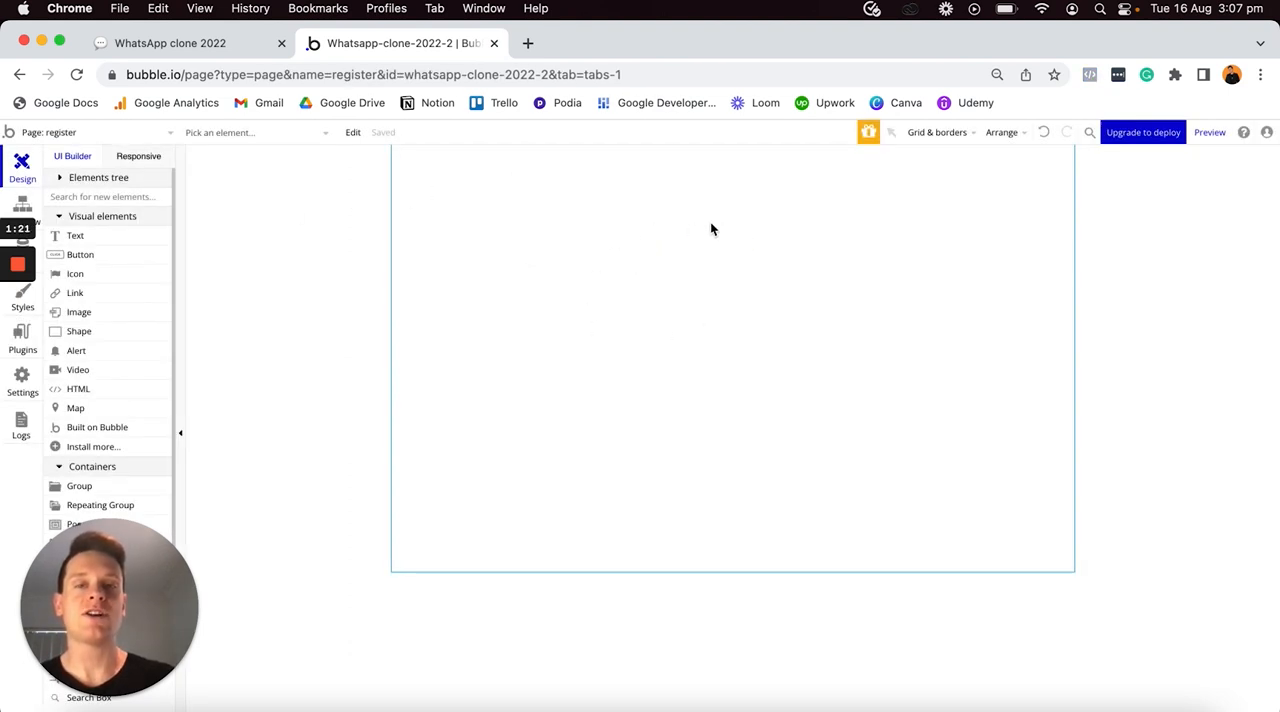
# - Set the register page's background color to #F7F7F7
pyautogui.click(711, 223)
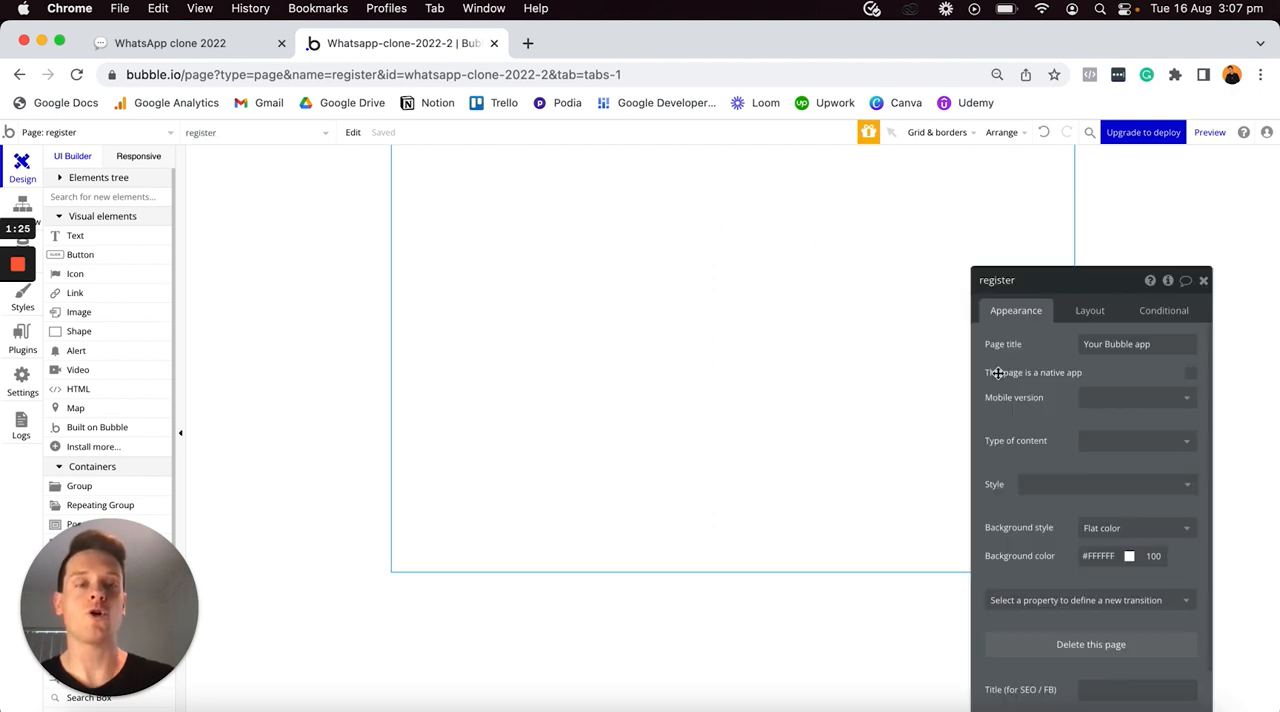
pyautogui.moveTo(1054, 282); pyautogui.dragTo(1031, 198)
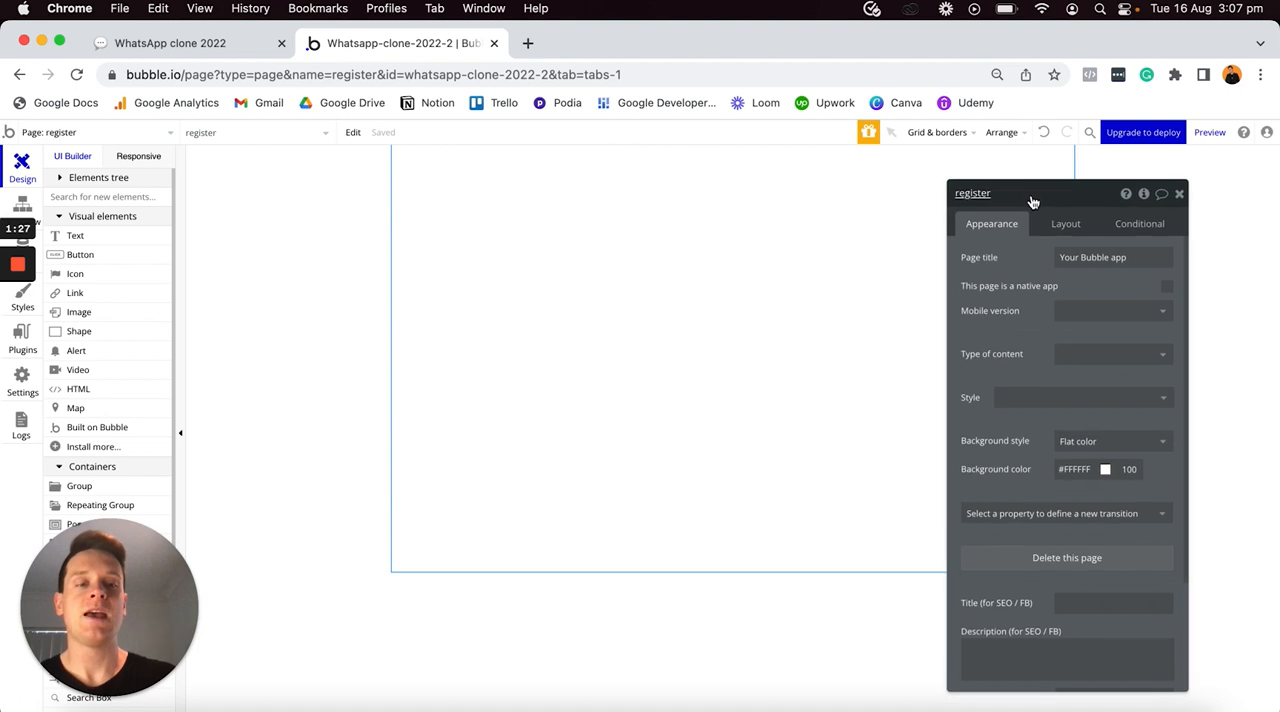
pyautogui.click(1066, 469)
pyautogui.click(1048, 484)
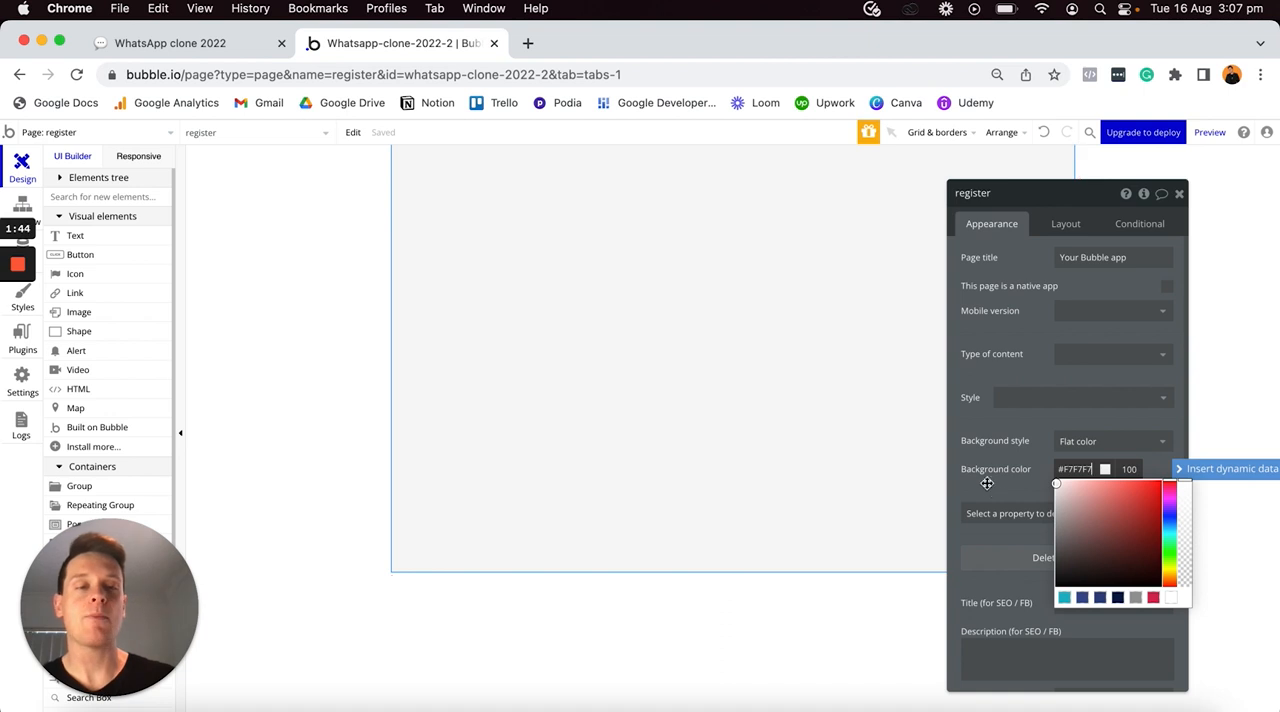
pyautogui.click(1027, 467)
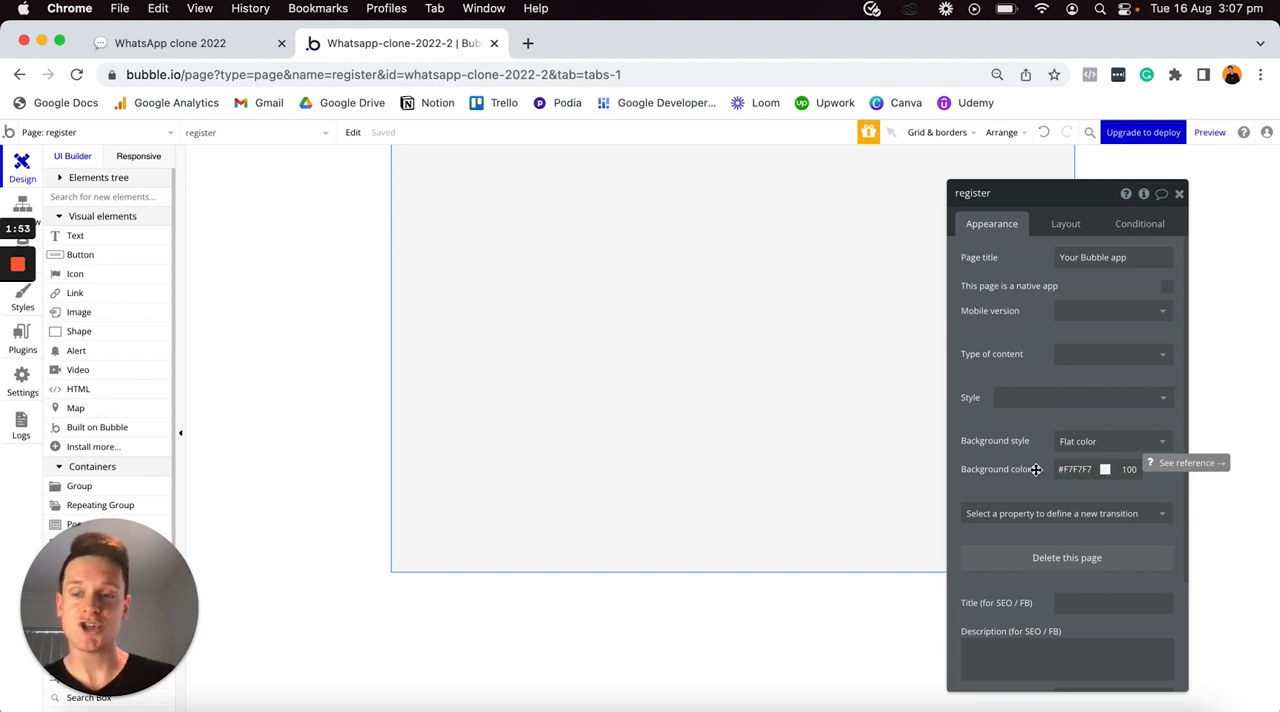
# - Set the register page's container layout to Row
pyautogui.click(1063, 224)
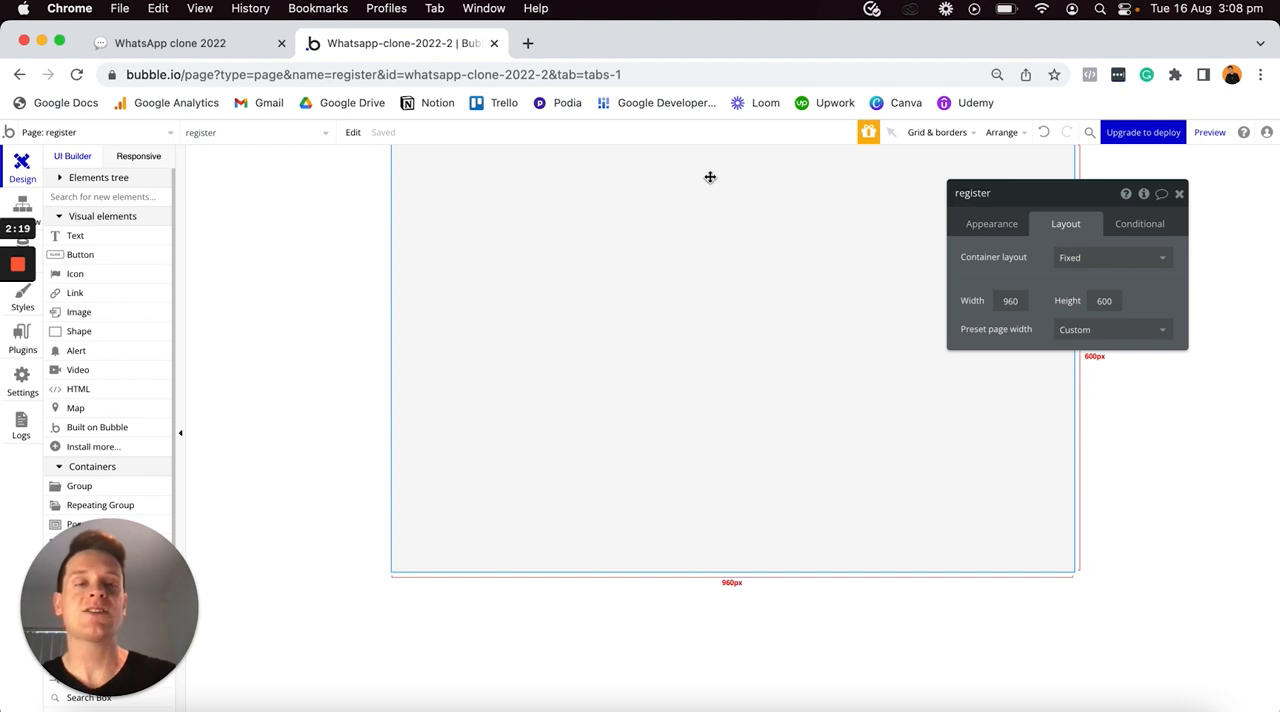
pyautogui.click(1096, 258)
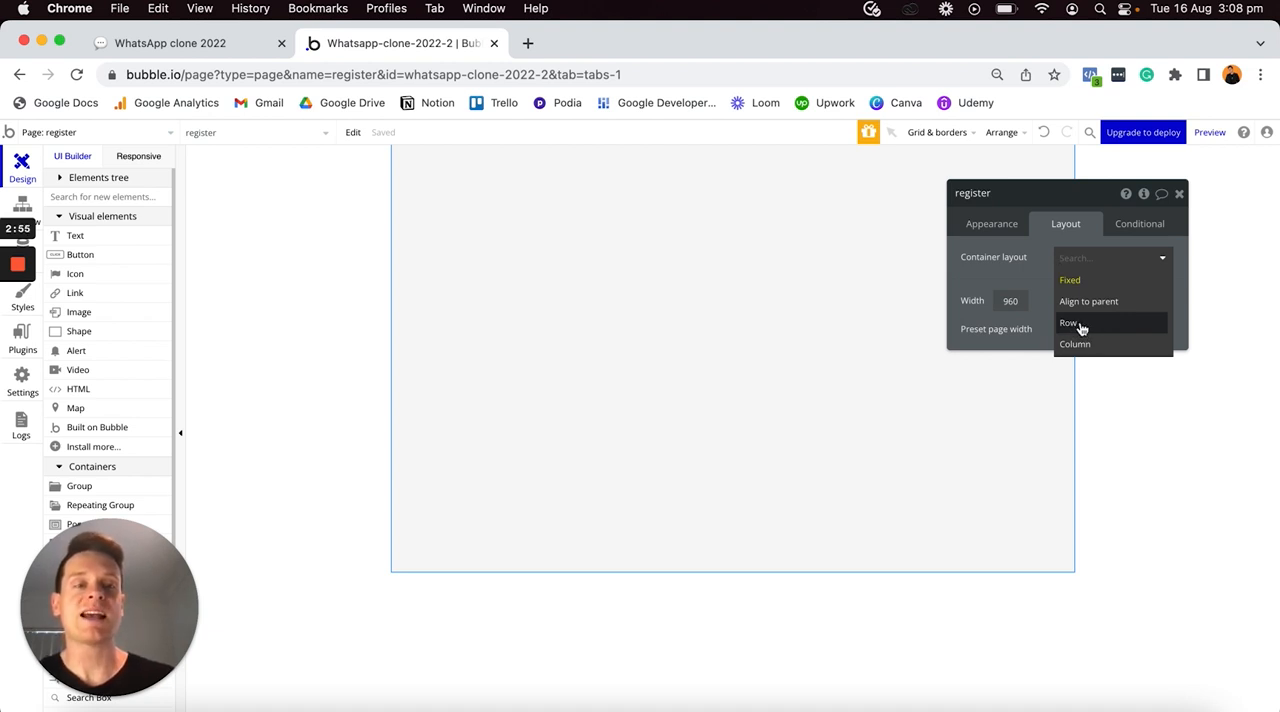
pyautogui.click(1080, 325)
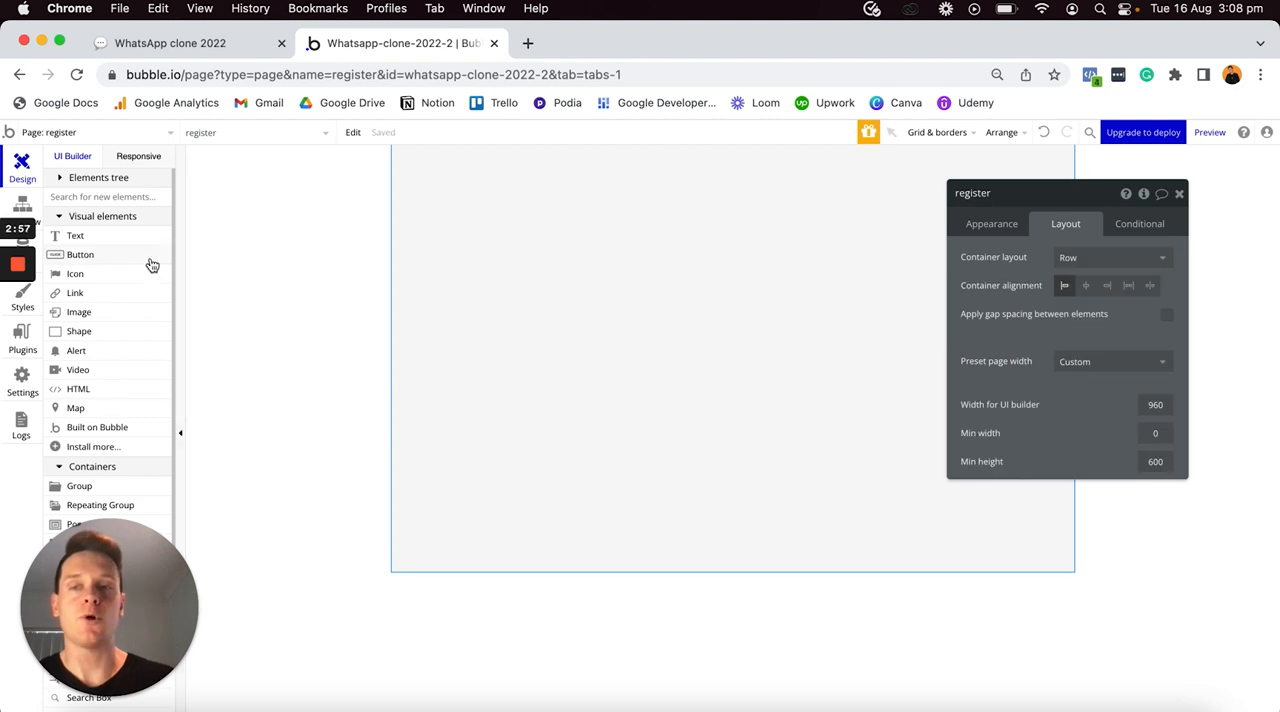
# - Place two default buttons on the register page, one after the other
pyautogui.click(80, 254)
pyautogui.click(446, 222)
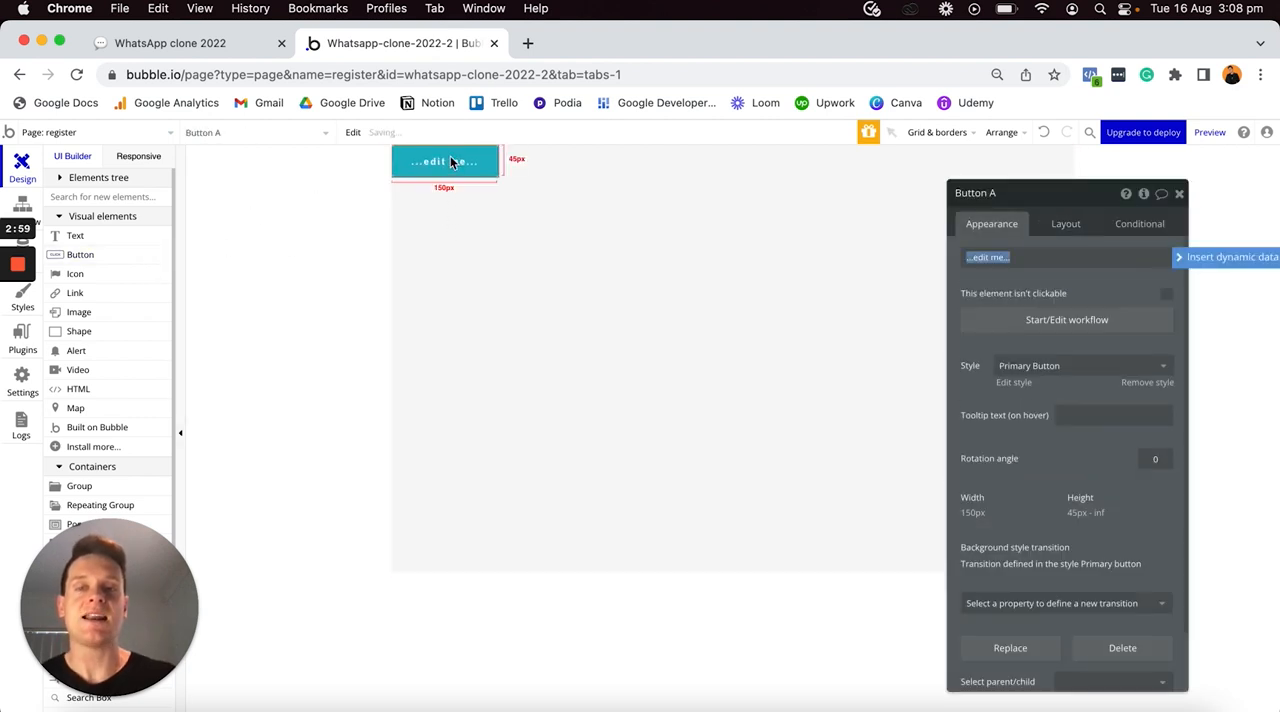
pyautogui.click(155, 254)
pyautogui.click(519, 247)
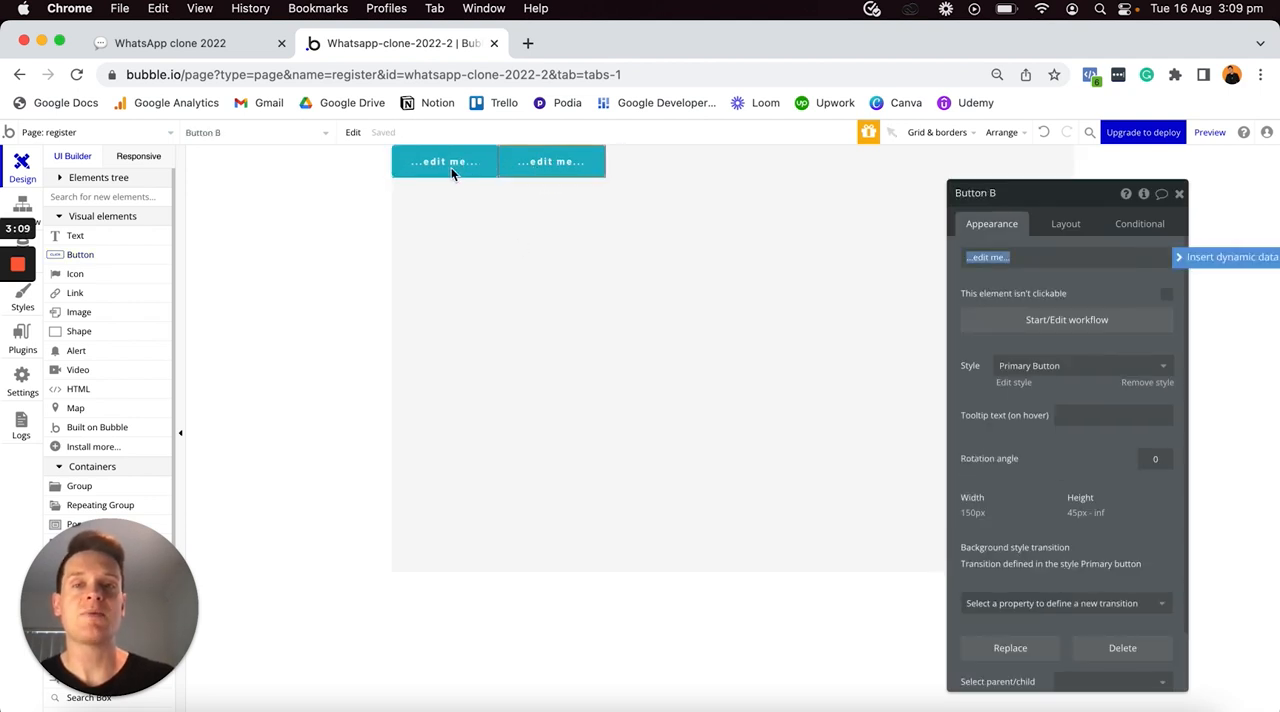
# - Change the register page's container layout to Column
pyautogui.click(656, 177)
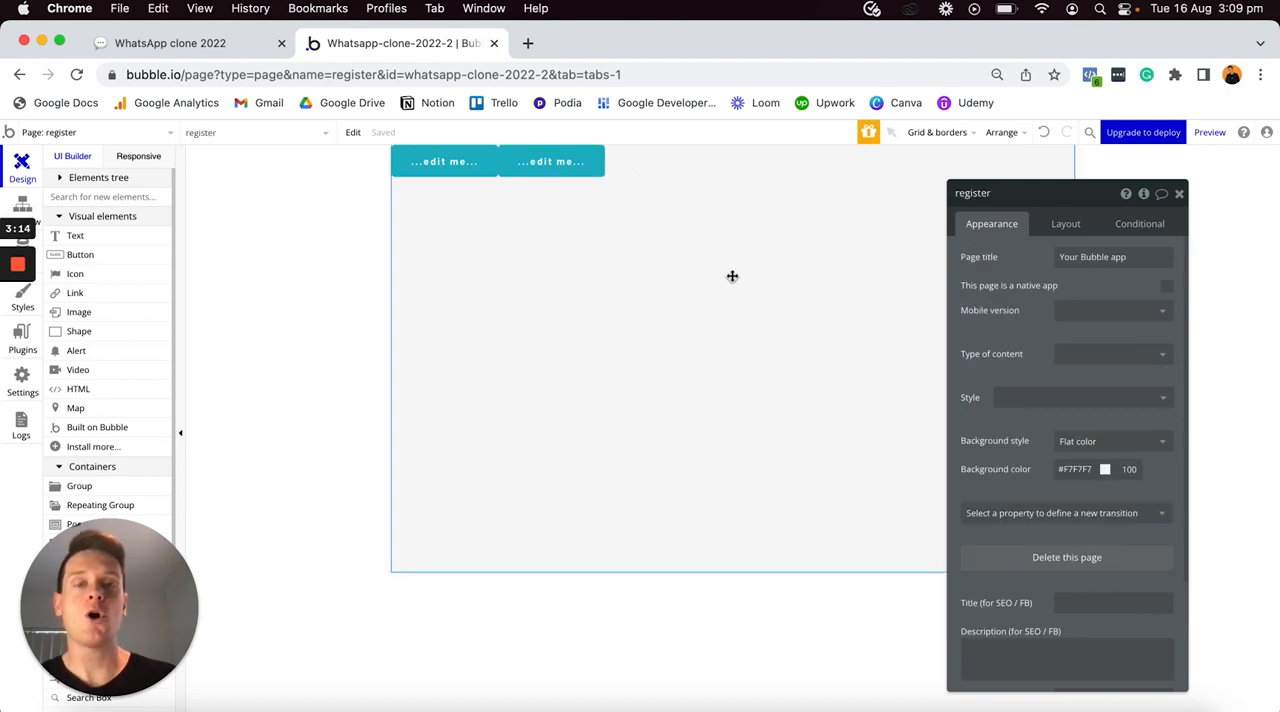
pyautogui.click(1063, 229)
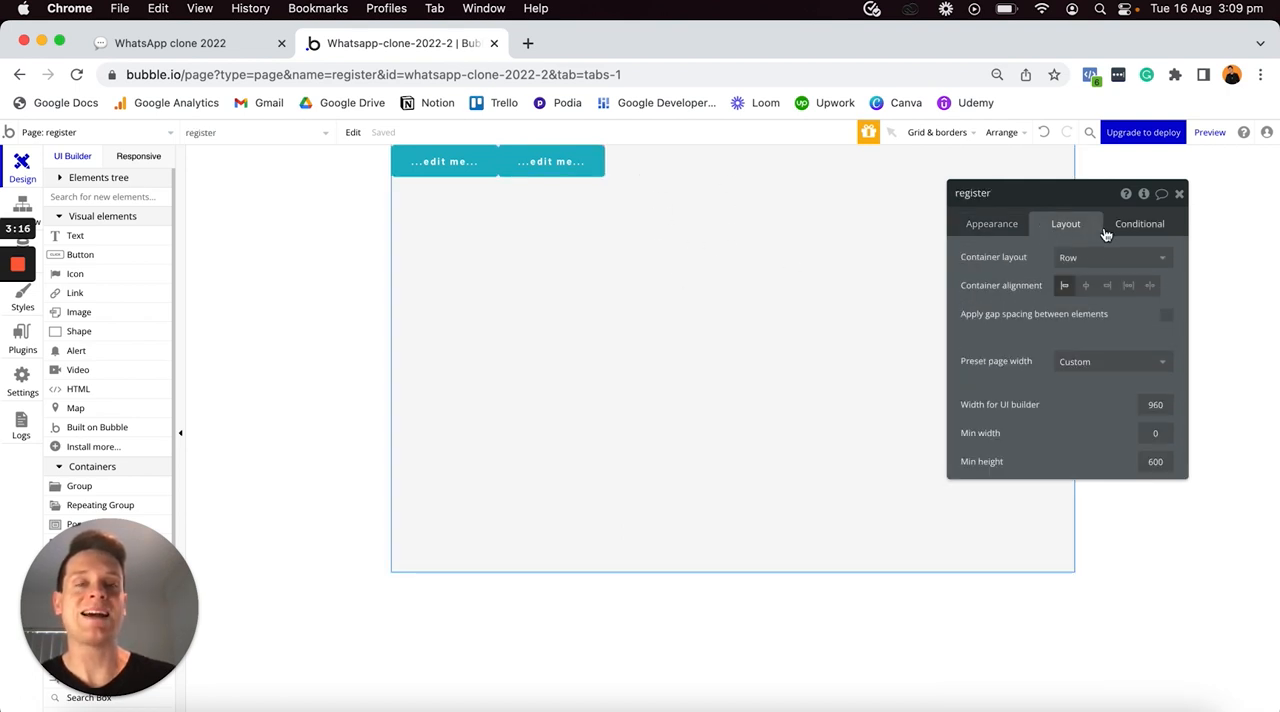
pyautogui.click(1093, 261)
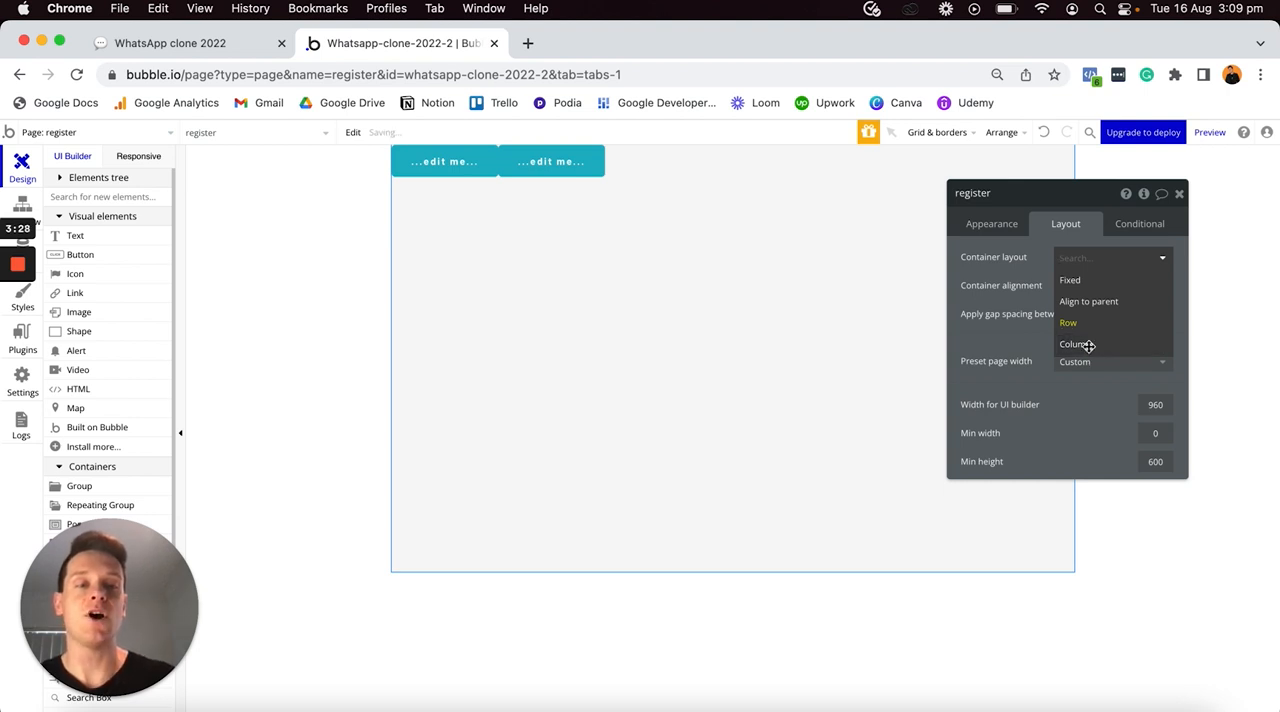
pyautogui.click(1089, 348)
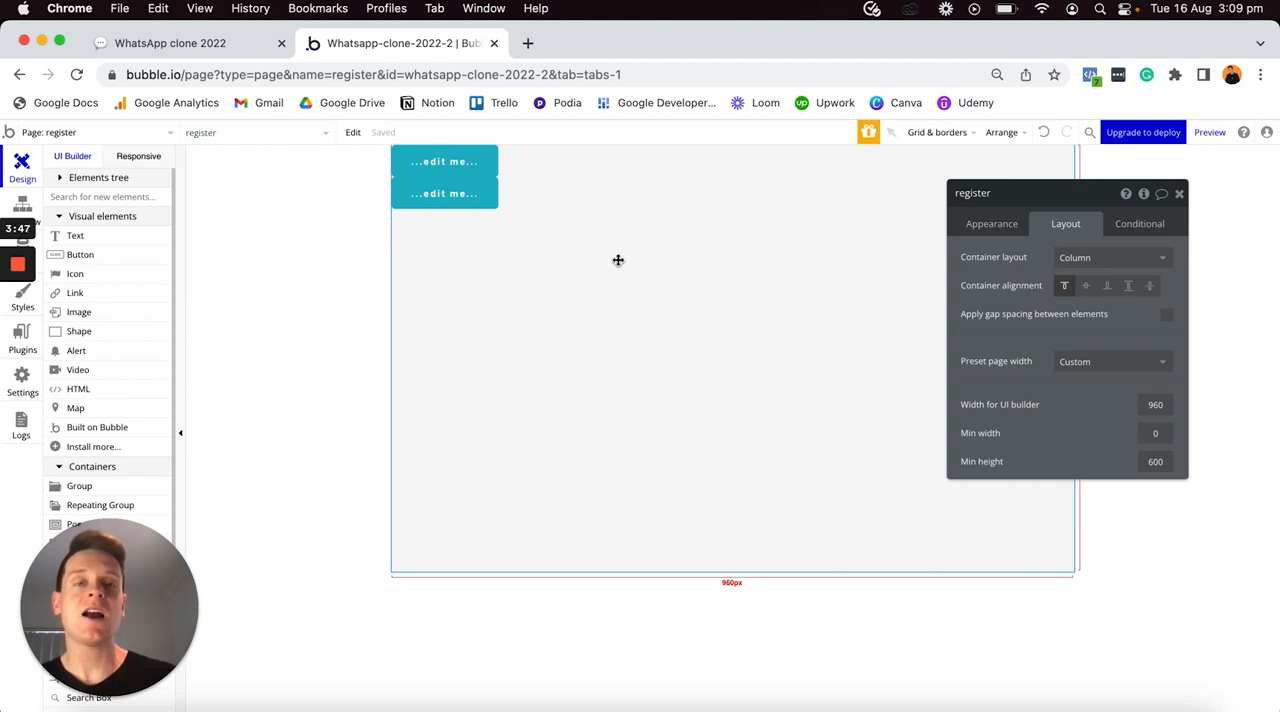
# - Open the container layout choices of the register page again
pyautogui.click(1080, 257)
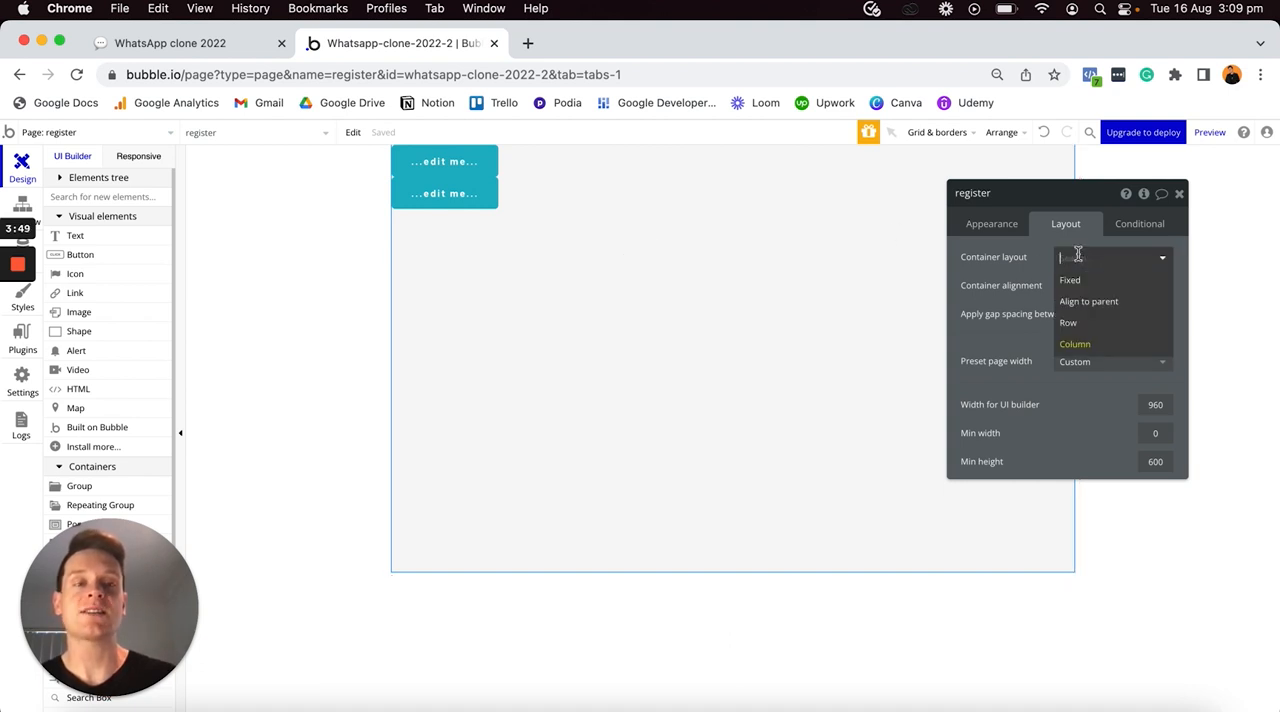
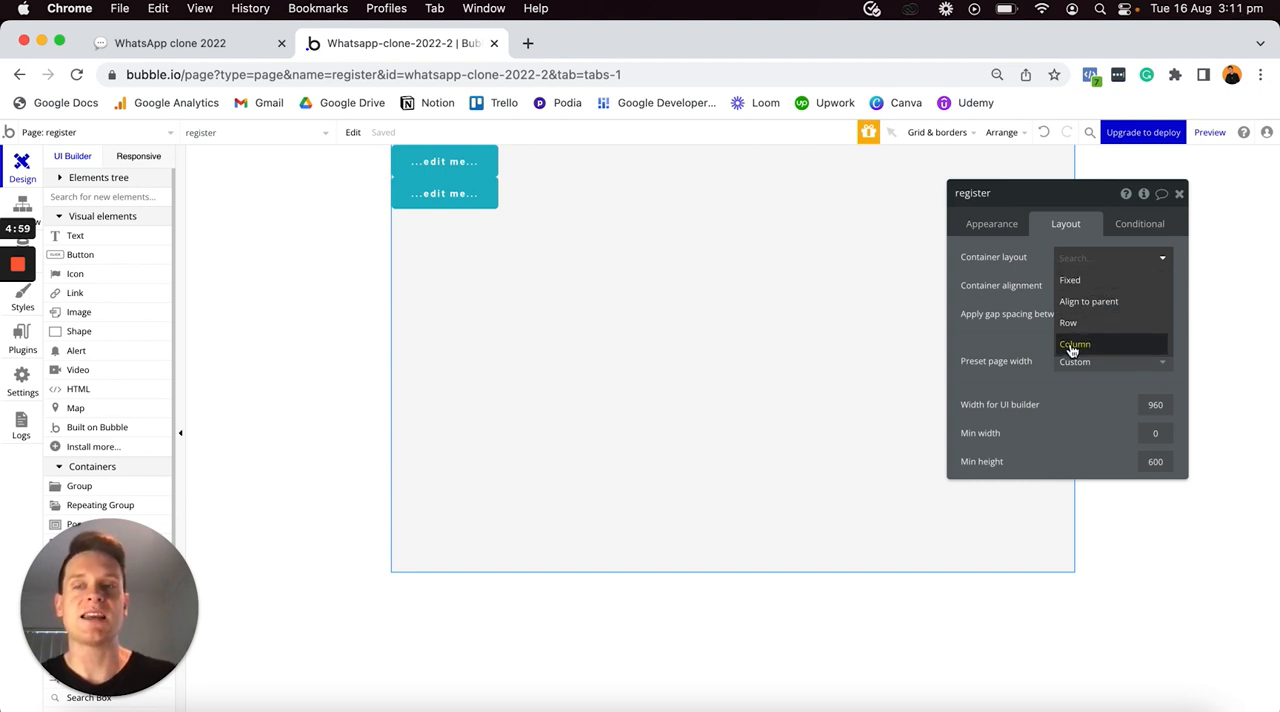
# - Keep the register page's container layout as Column and delete both placeholder buttons
pyautogui.click(1073, 345)
pyautogui.click(424, 192)
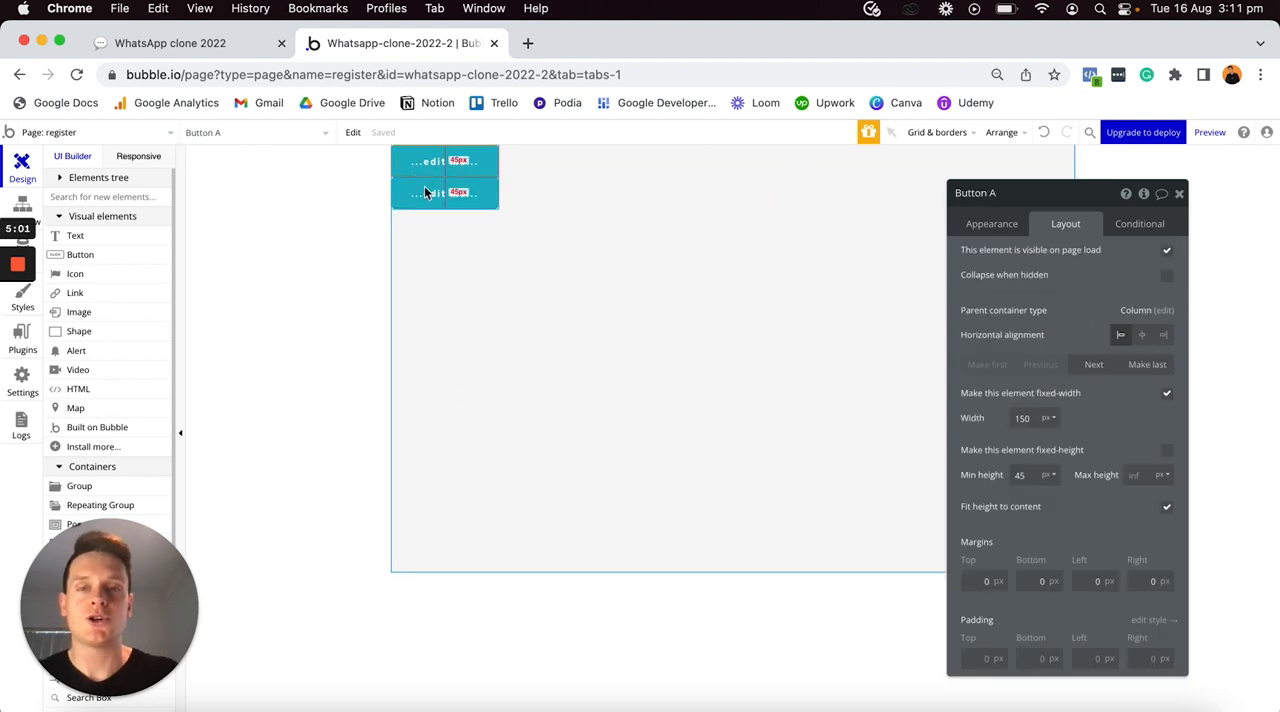
pyautogui.press('super+a')
pyautogui.press('BackSpace')
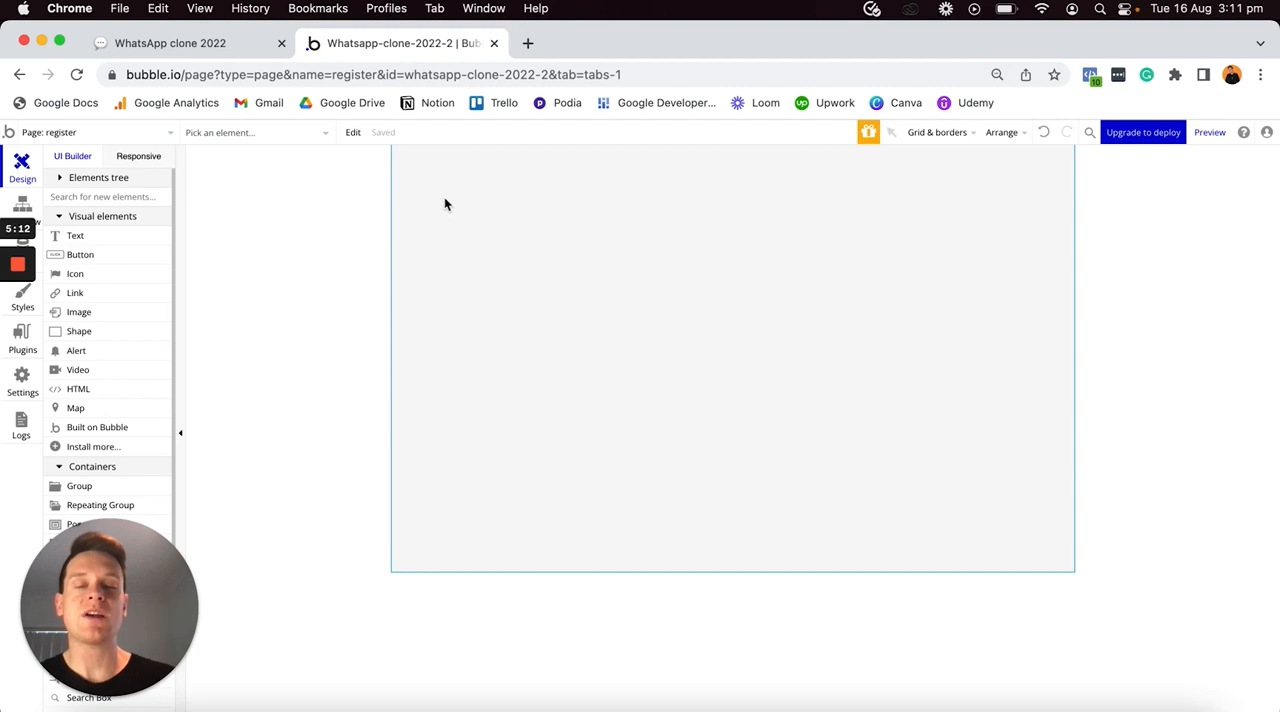
# - Switch to the finished clone in Safari to examine its register page design, and return to the Chrome editor
pyautogui.hotkey('ctrl', 'Up')
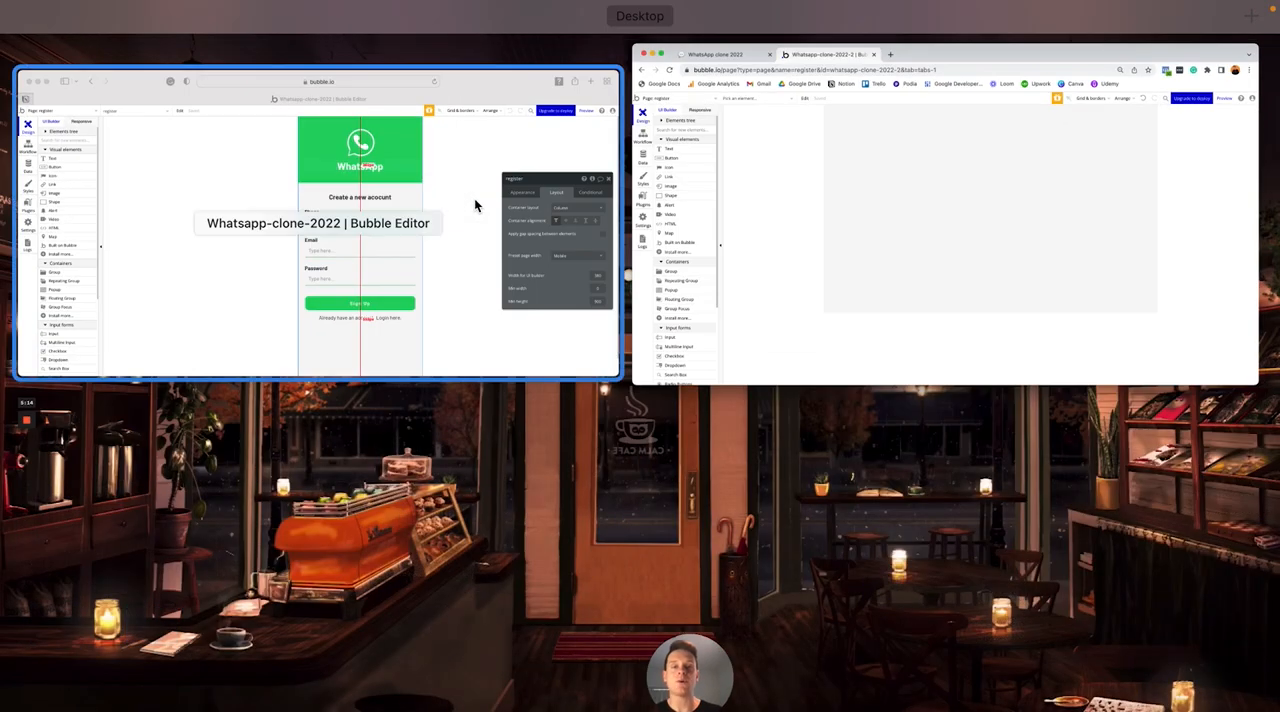
pyautogui.click(474, 198)
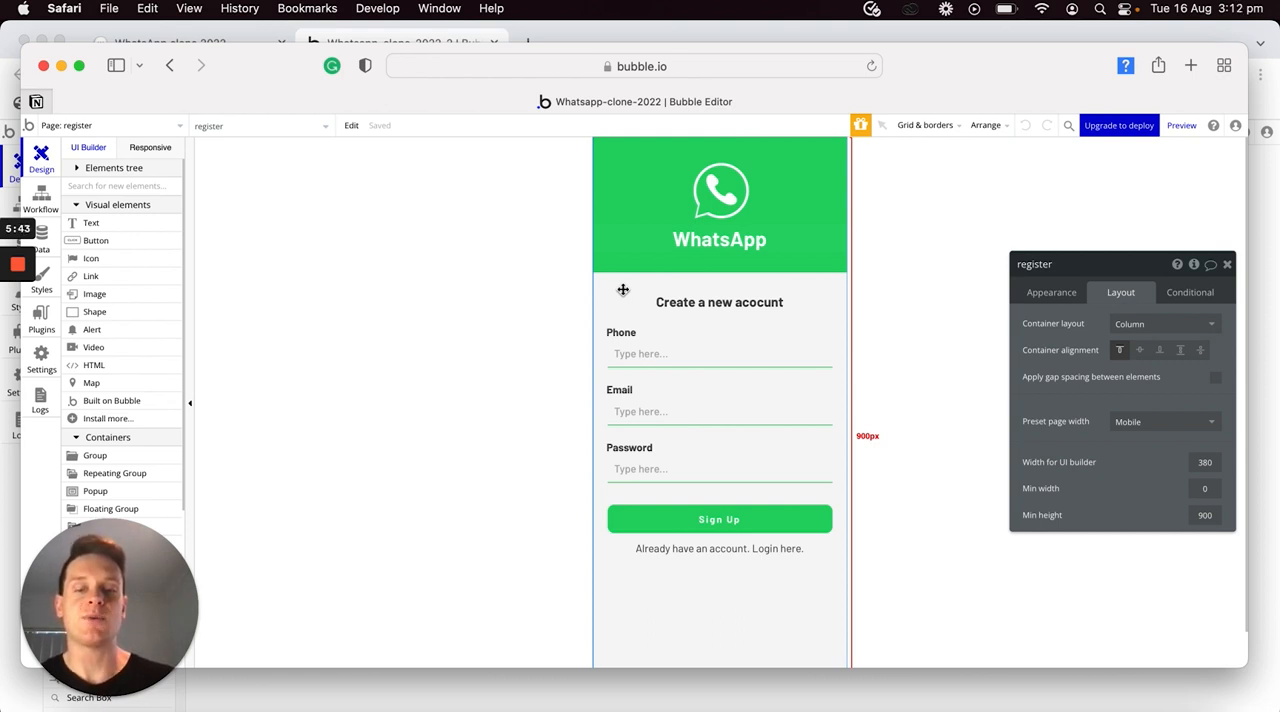
pyautogui.hotkey('ctrl', 'Up')
pyautogui.click(880, 257)
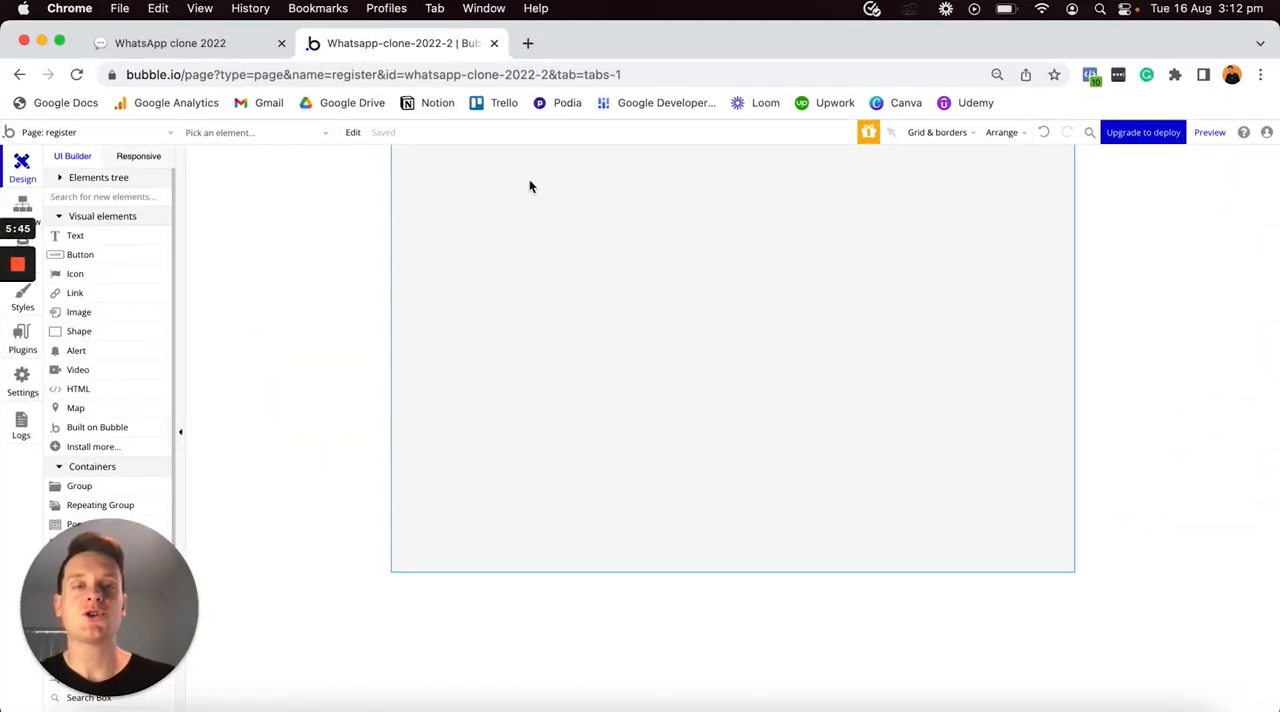
# - Set the register page's preset page width to Mobile
pyautogui.click(696, 307)
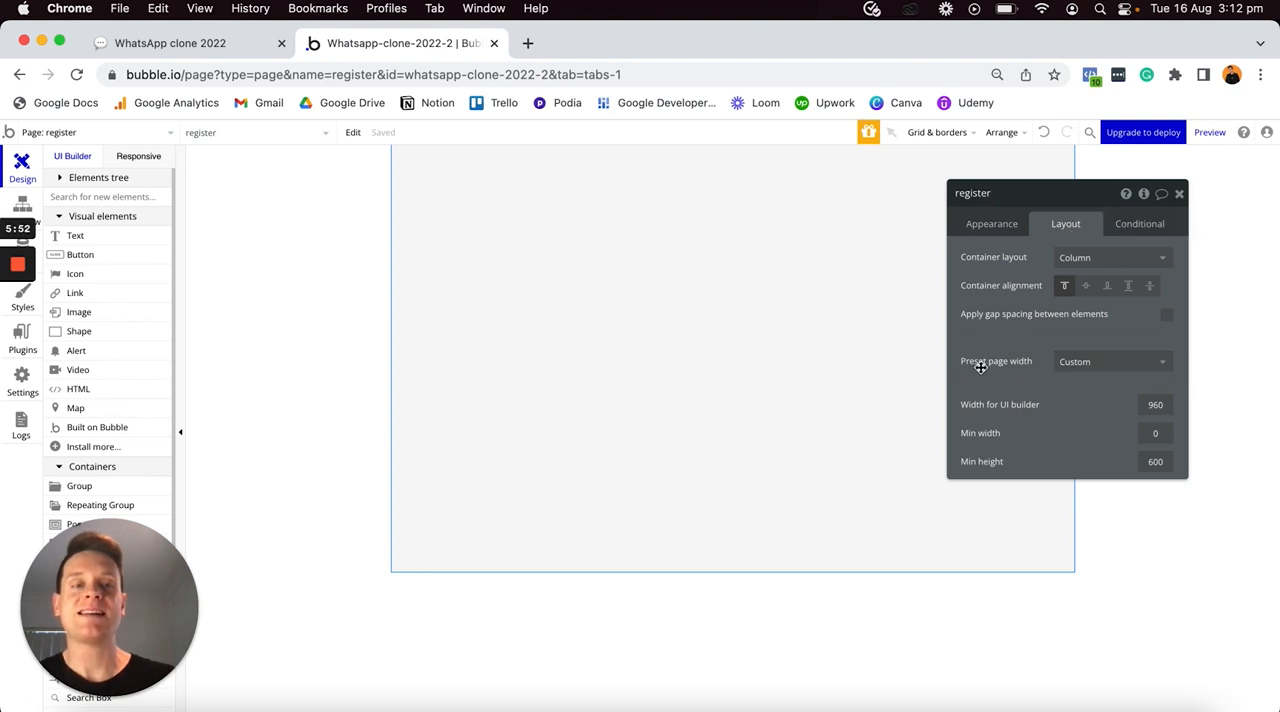
pyautogui.click(1066, 361)
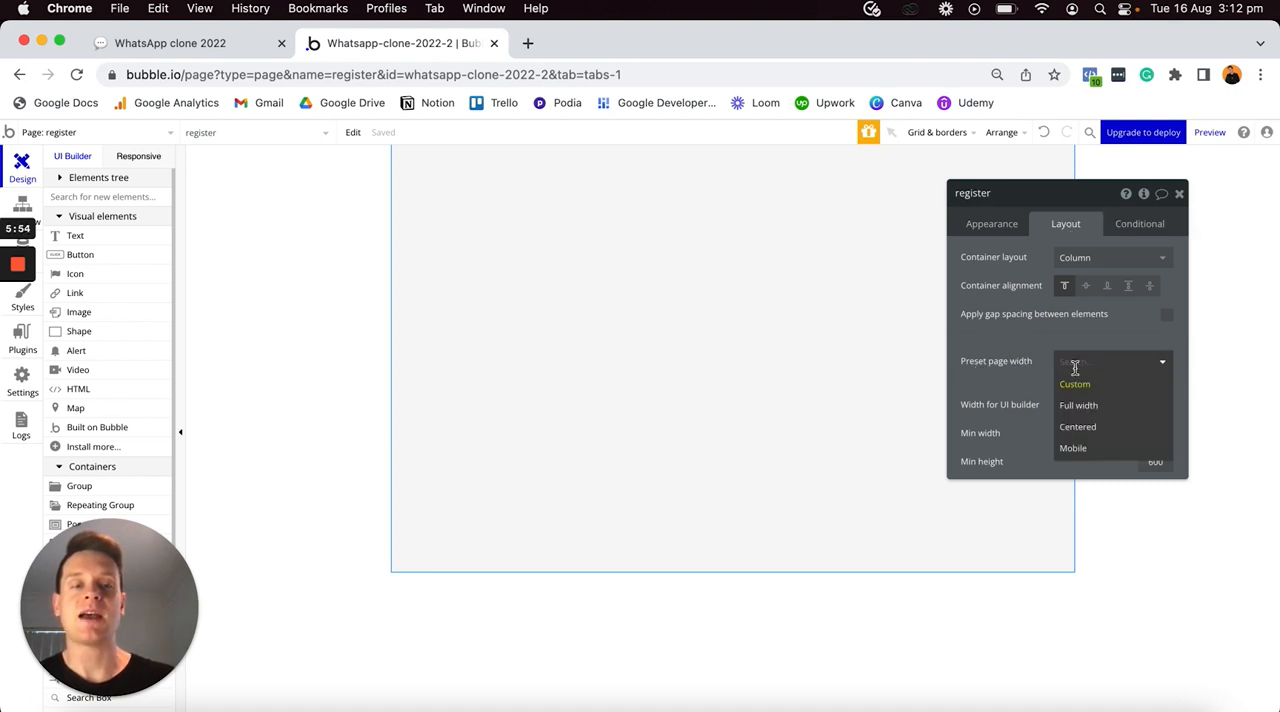
pyautogui.click(1073, 451)
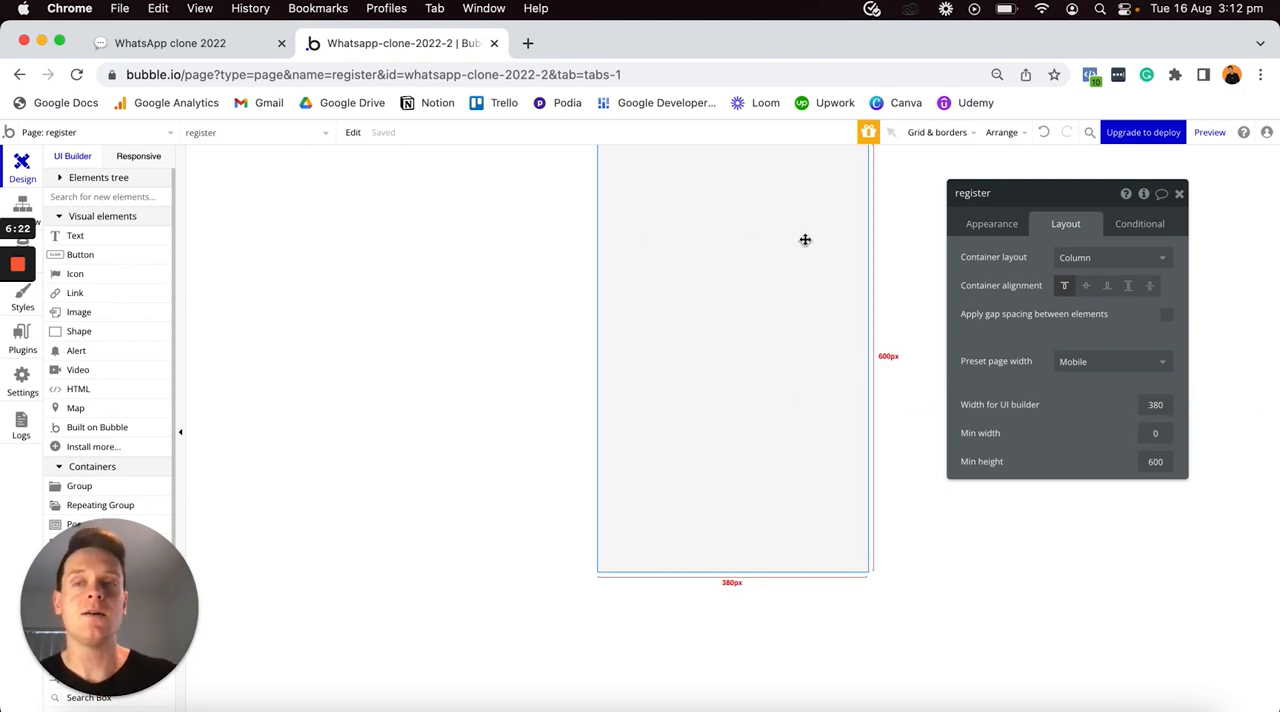
# - Check the empty register page in the responsive preview at wider widths, up to 1200 px
pyautogui.click(138, 156)
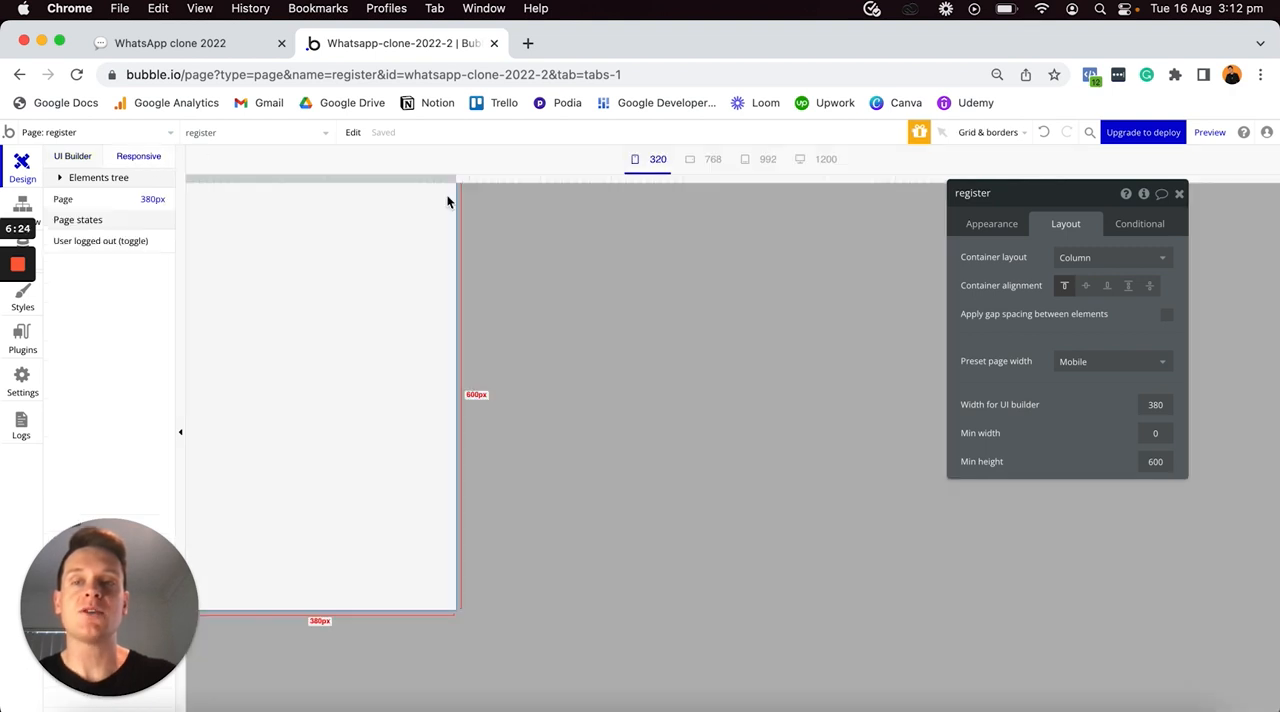
pyautogui.moveTo(452, 182); pyautogui.dragTo(823, 194)
pyautogui.click(799, 159)
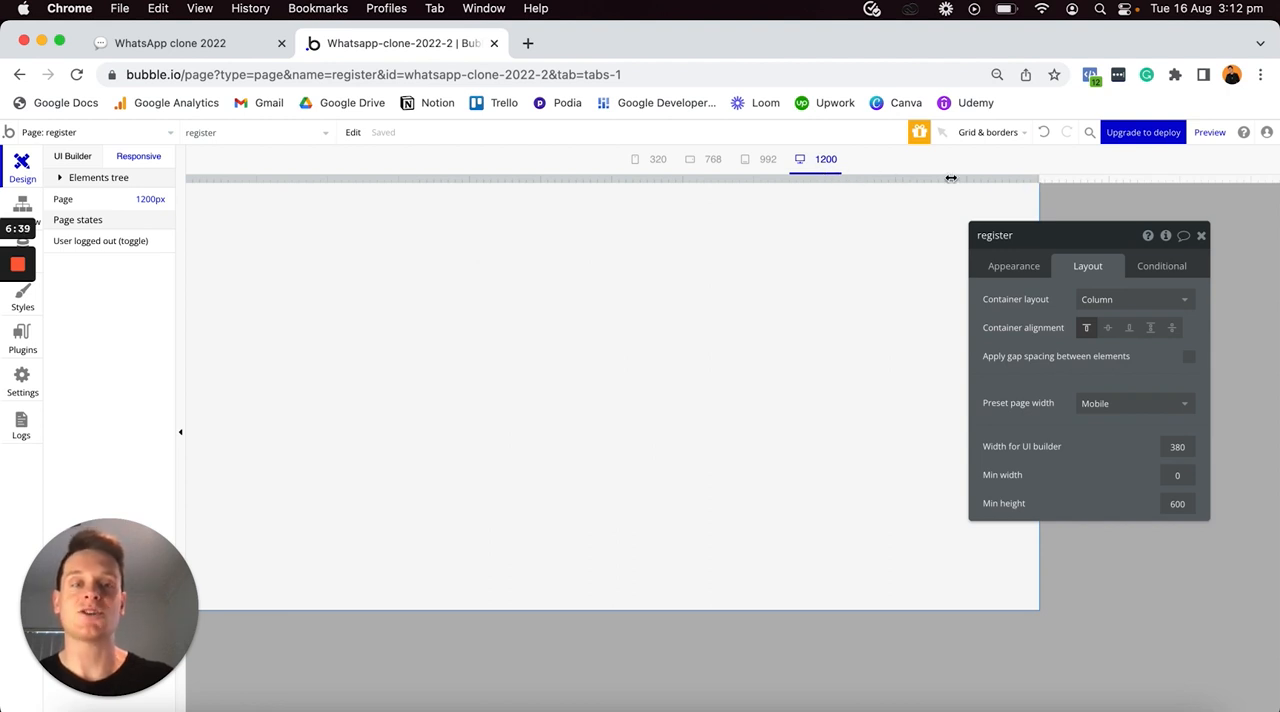
# - Return to the UI builder and place a group at the upper end of the register page
pyautogui.click(72, 157)
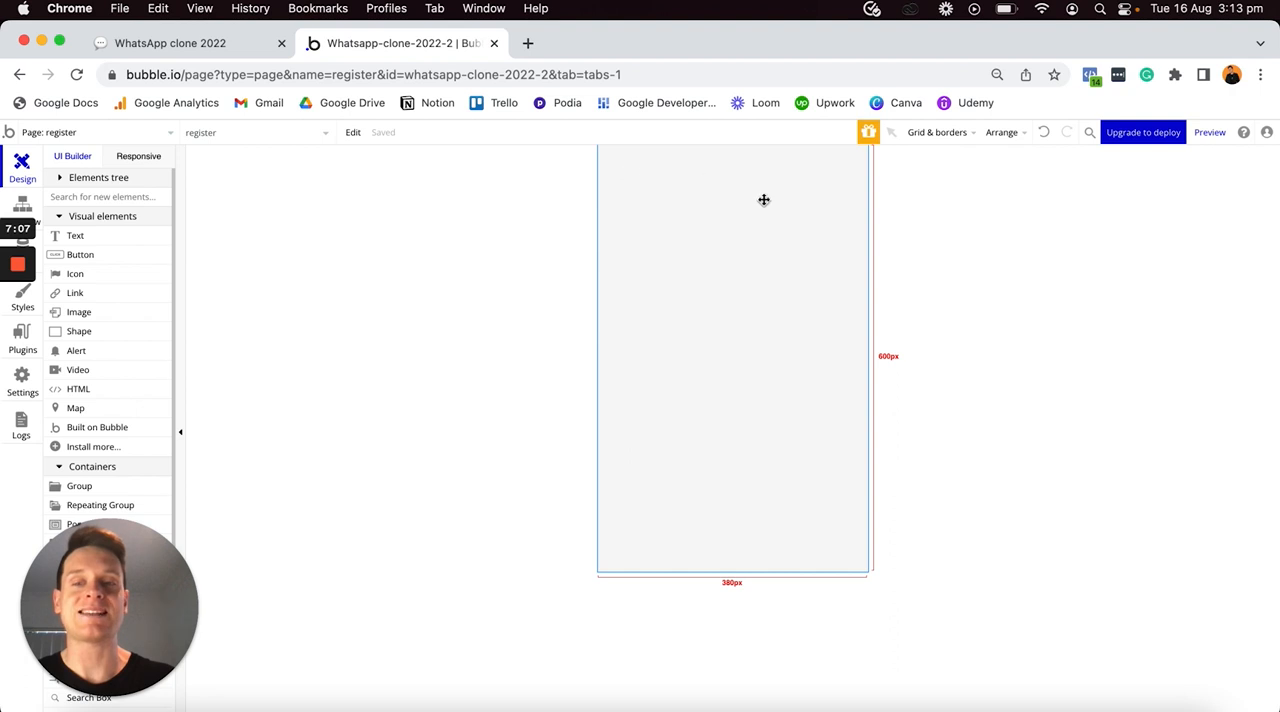
pyautogui.scroll(-3, 149, 414)
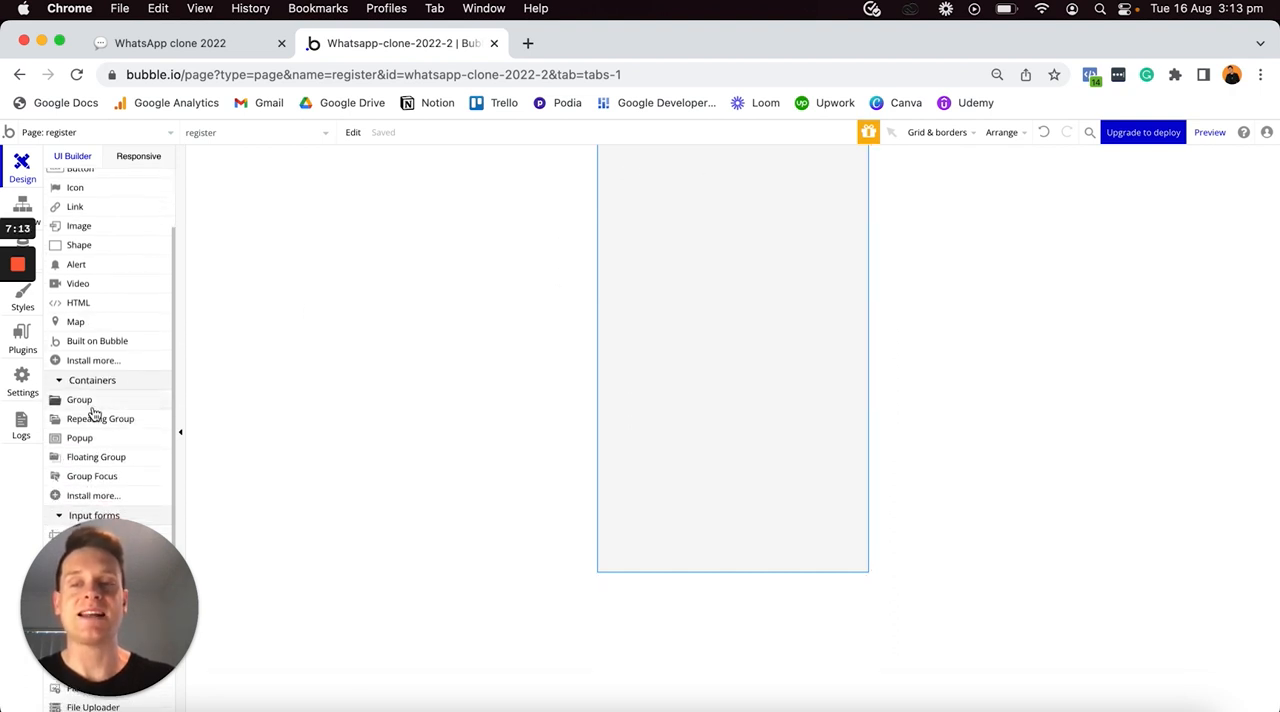
pyautogui.moveTo(93, 407); pyautogui.dragTo(617, 213)
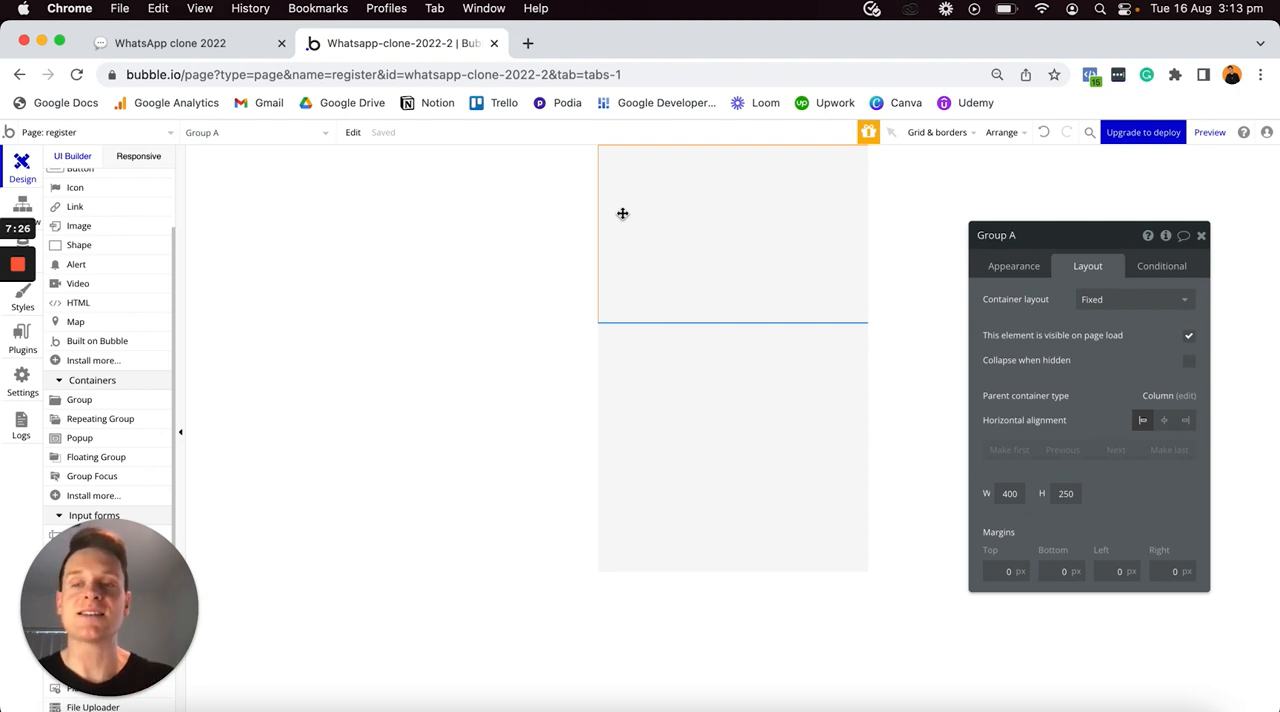
# - Examine the header group, logo image and WhatsApp text on the finished register page in Safari, and return to the Chrome editor
pyautogui.hotkey('ctrl', 'Up')
pyautogui.click(511, 233)
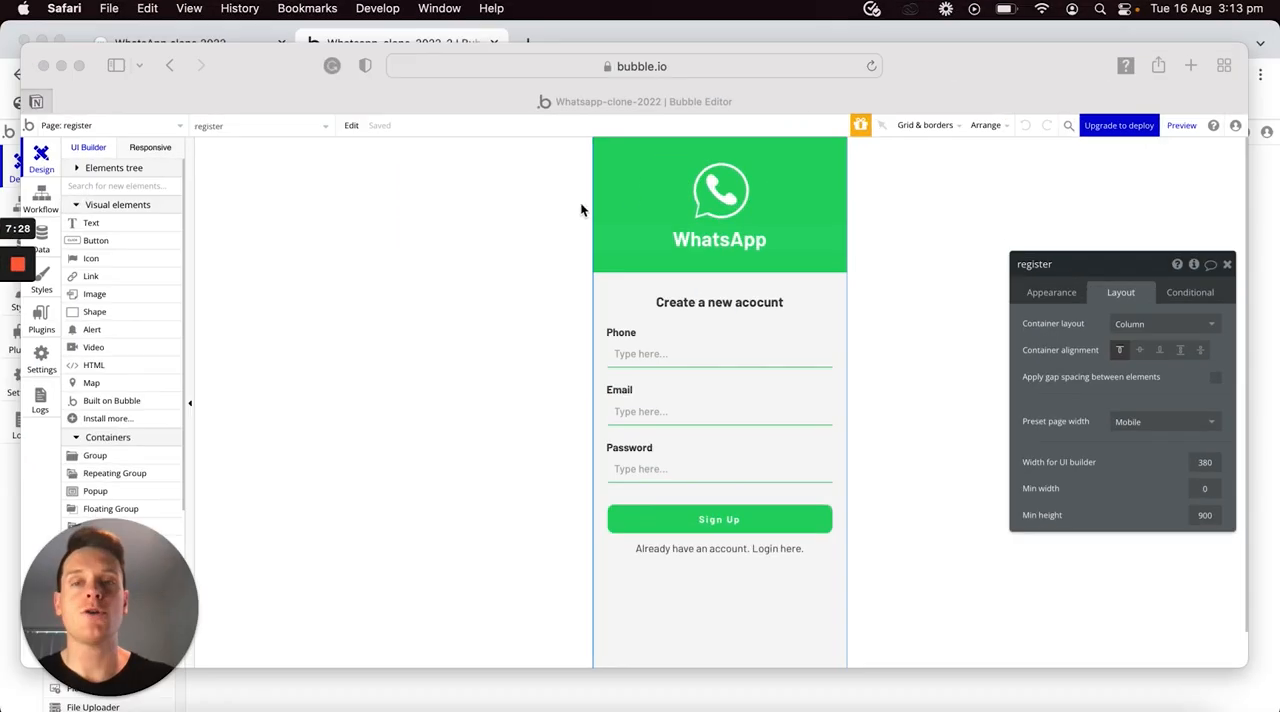
pyautogui.click(733, 184)
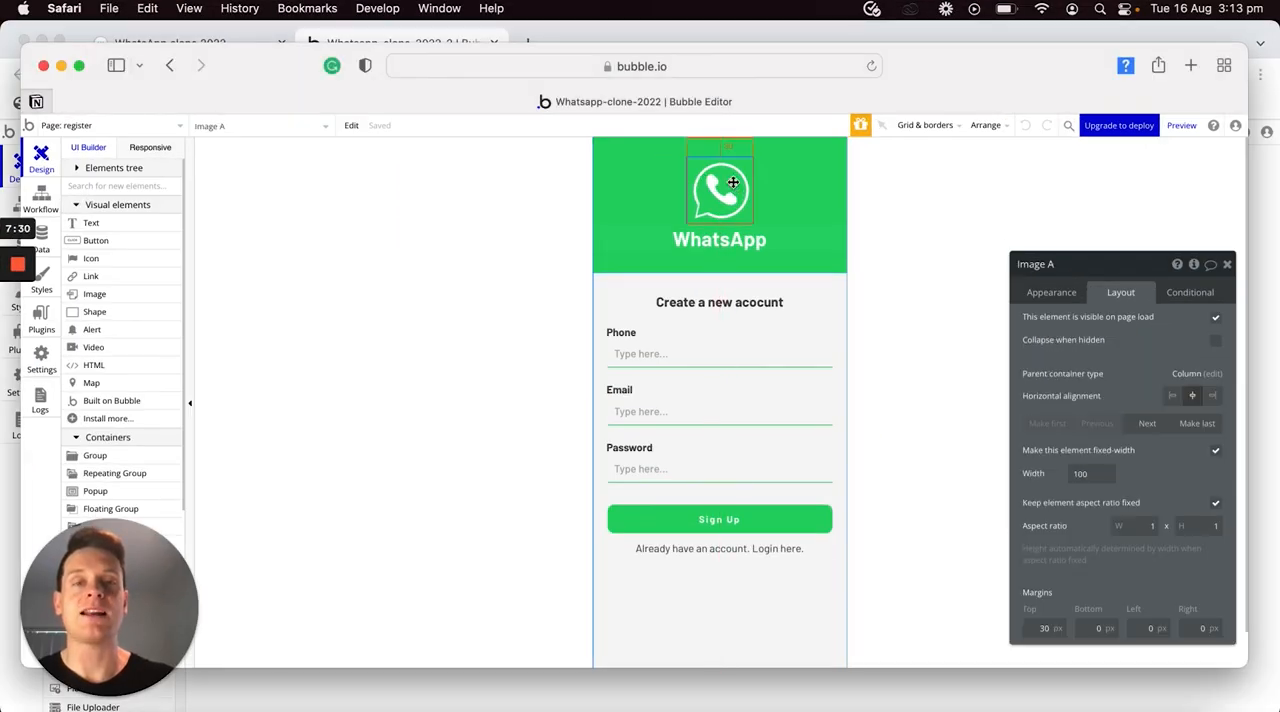
pyautogui.click(808, 165)
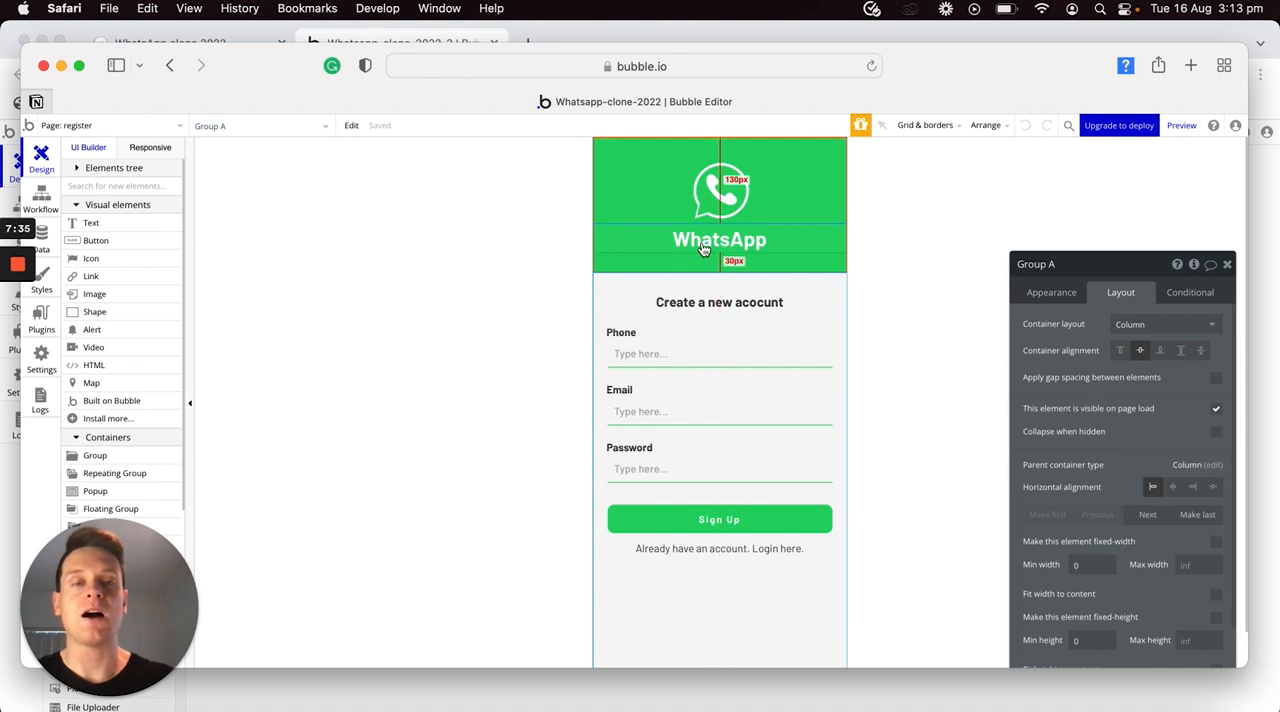
pyautogui.click(722, 190)
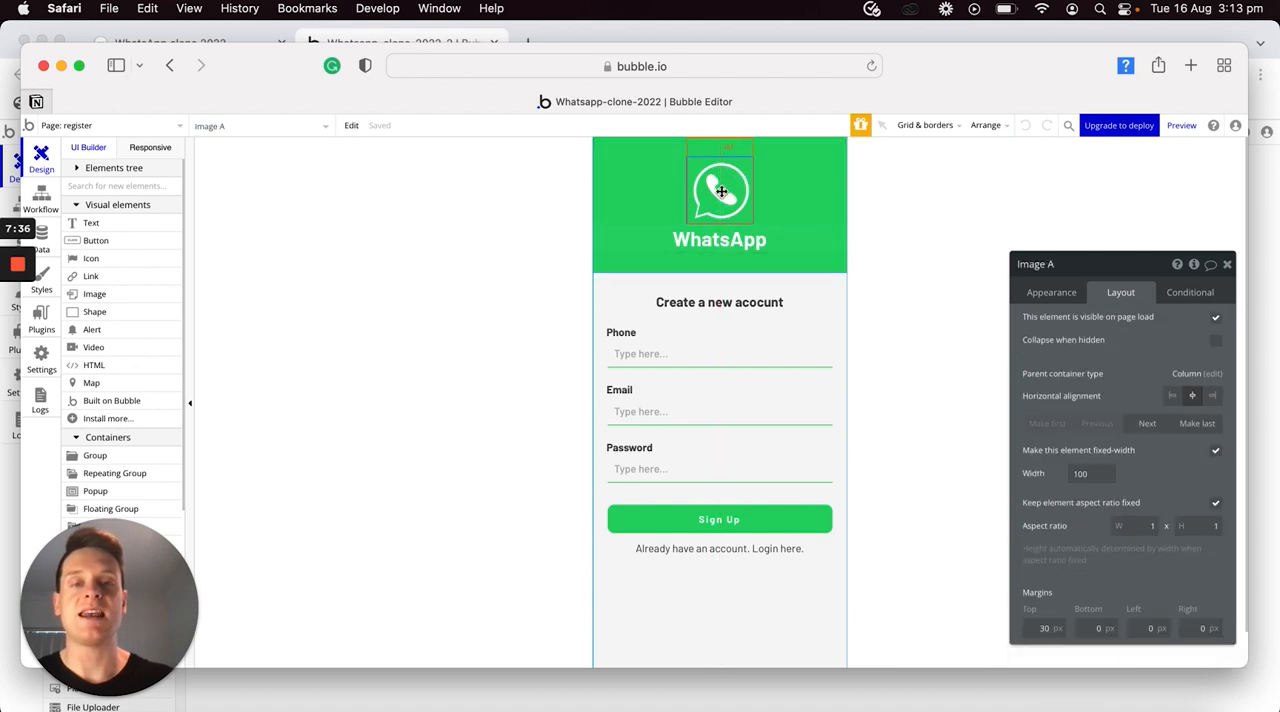
pyautogui.click(735, 247)
pyautogui.moveTo(811, 160); pyautogui.dragTo(754, 157)
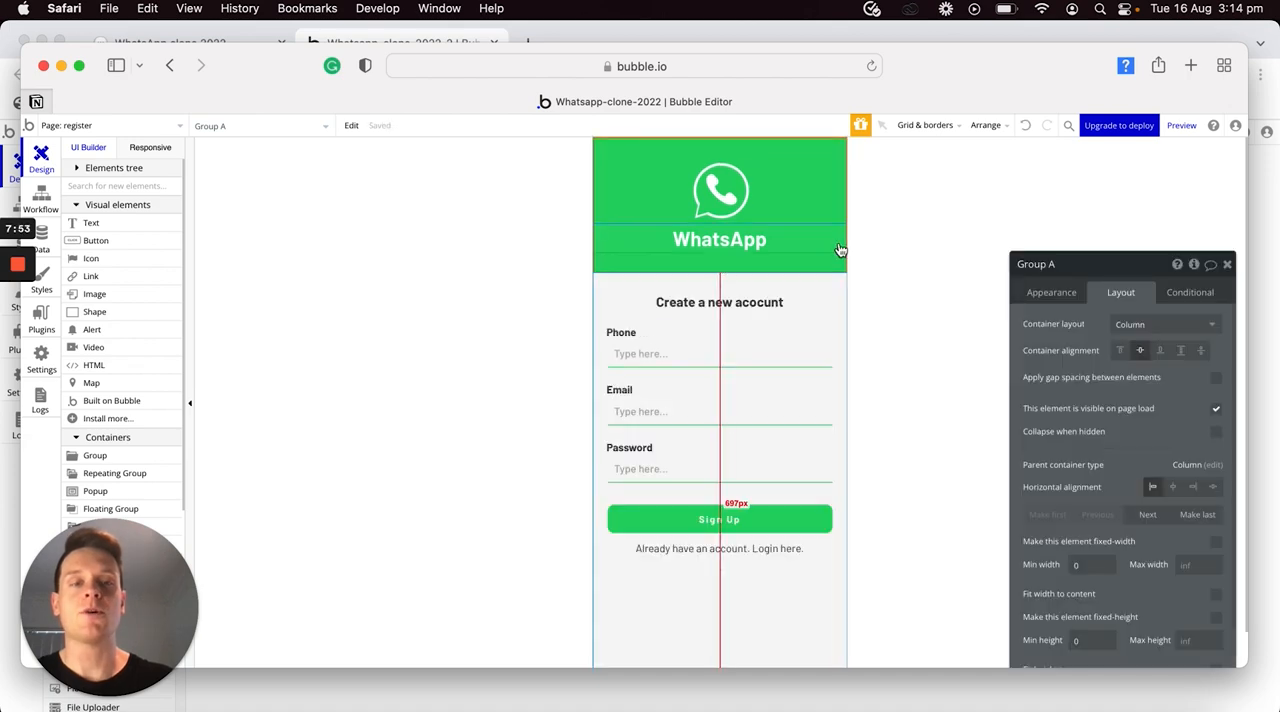
pyautogui.hotkey('ctrl', 'Up')
pyautogui.click(782, 250)
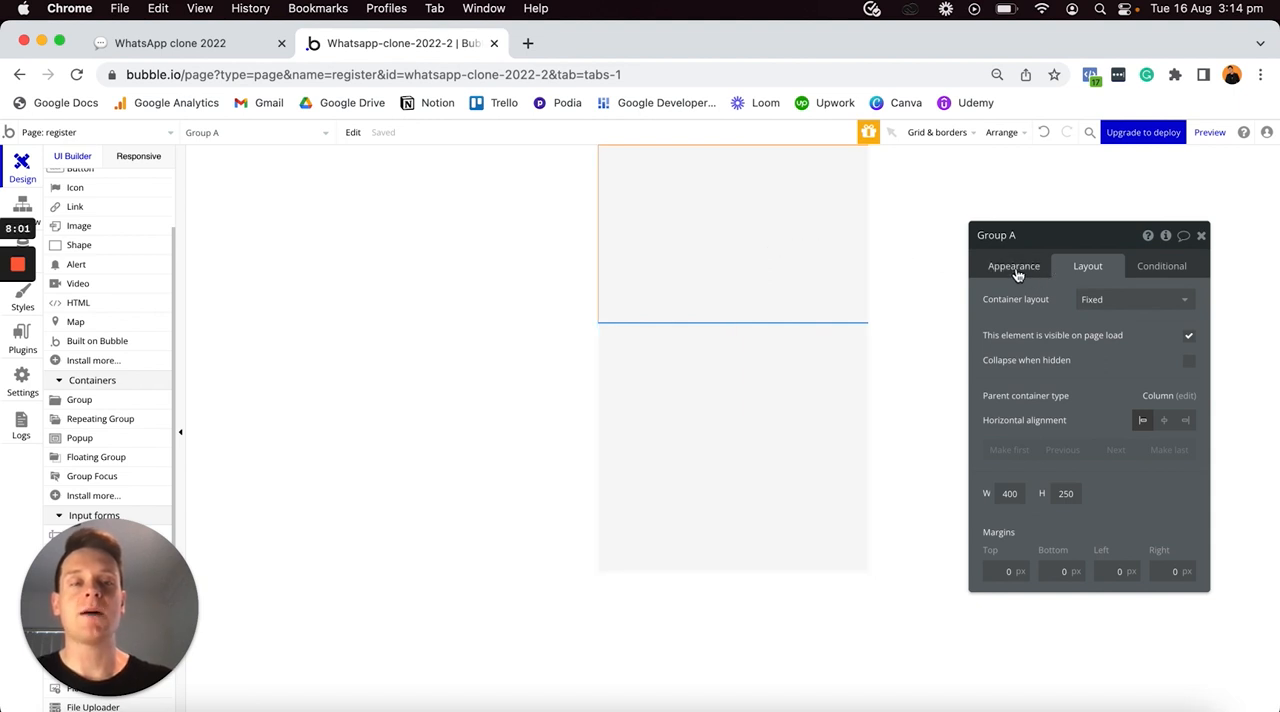
# - Remove the new group's style and give it a flat color background of #25D366
pyautogui.click(1015, 268)
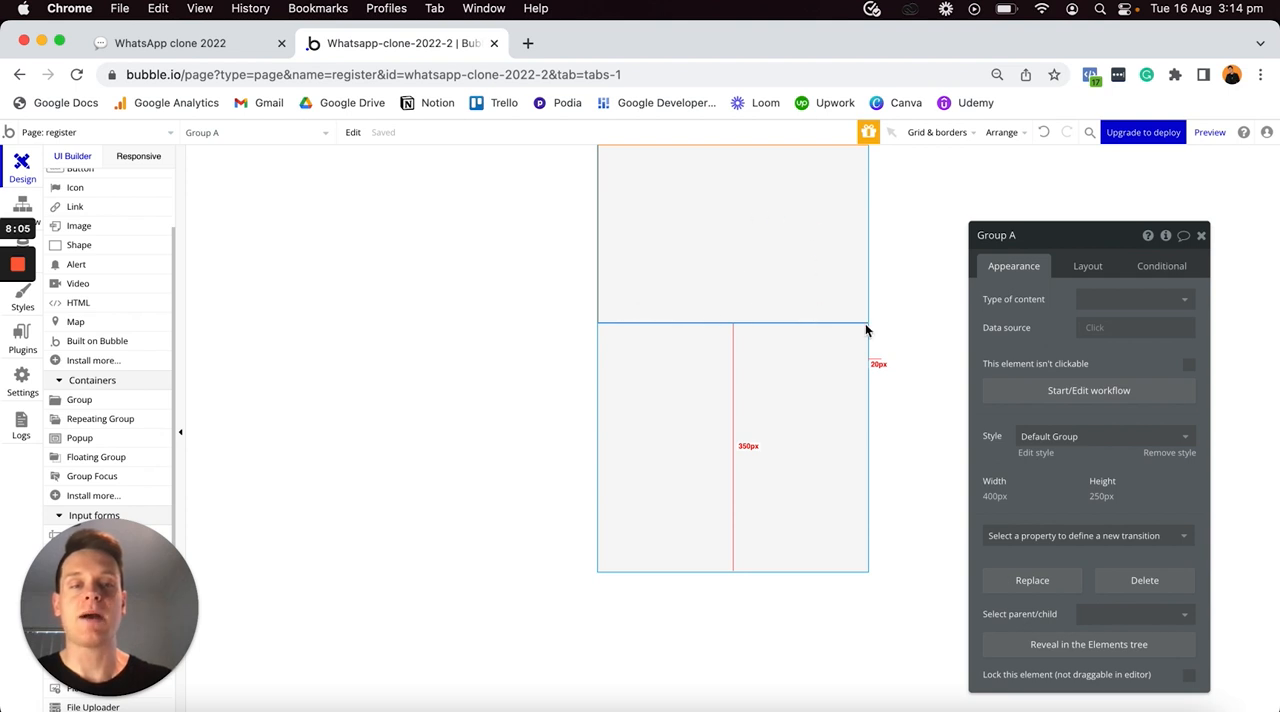
pyautogui.click(1176, 455)
pyautogui.click(1134, 481)
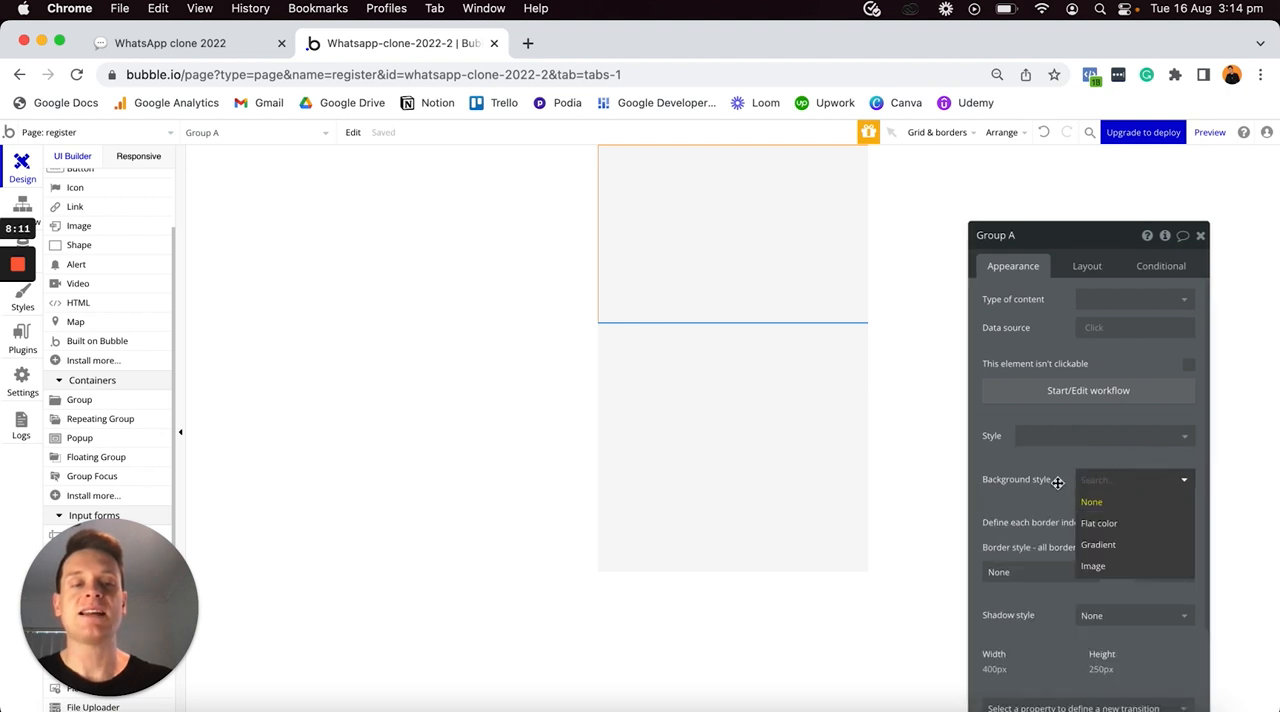
pyautogui.click(1095, 525)
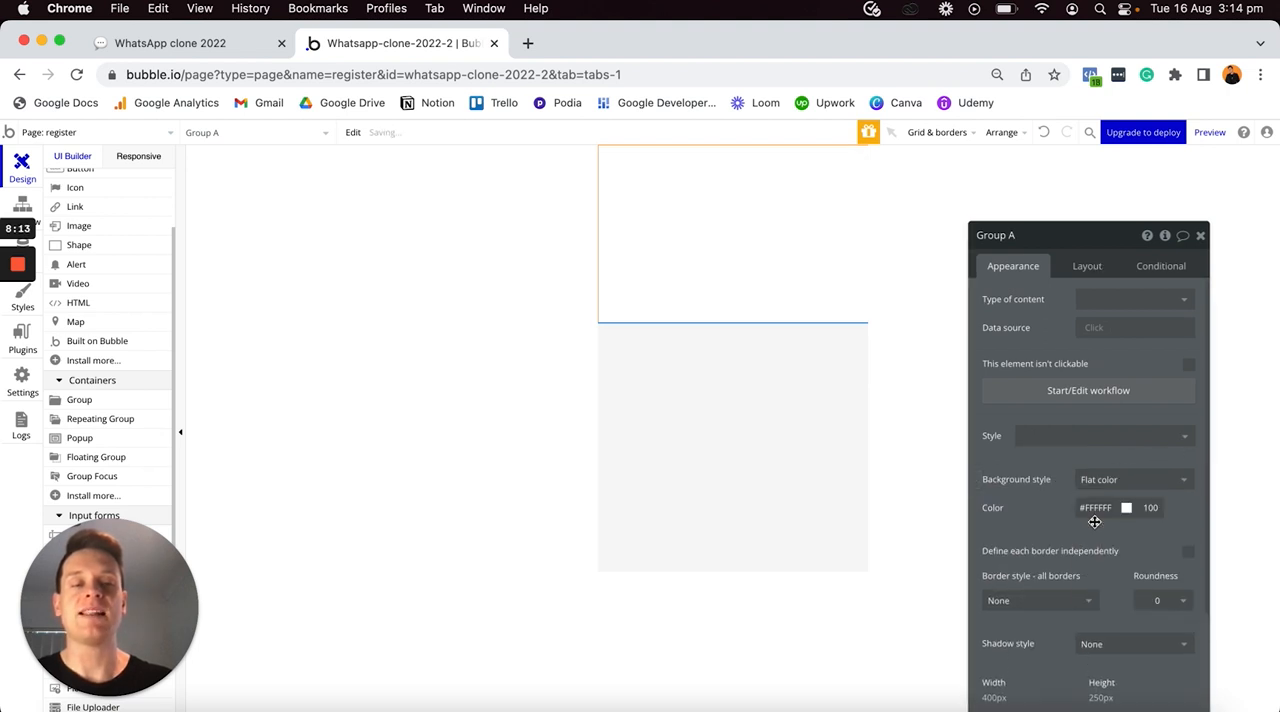
pyautogui.click(1095, 507)
pyautogui.press('super+a')
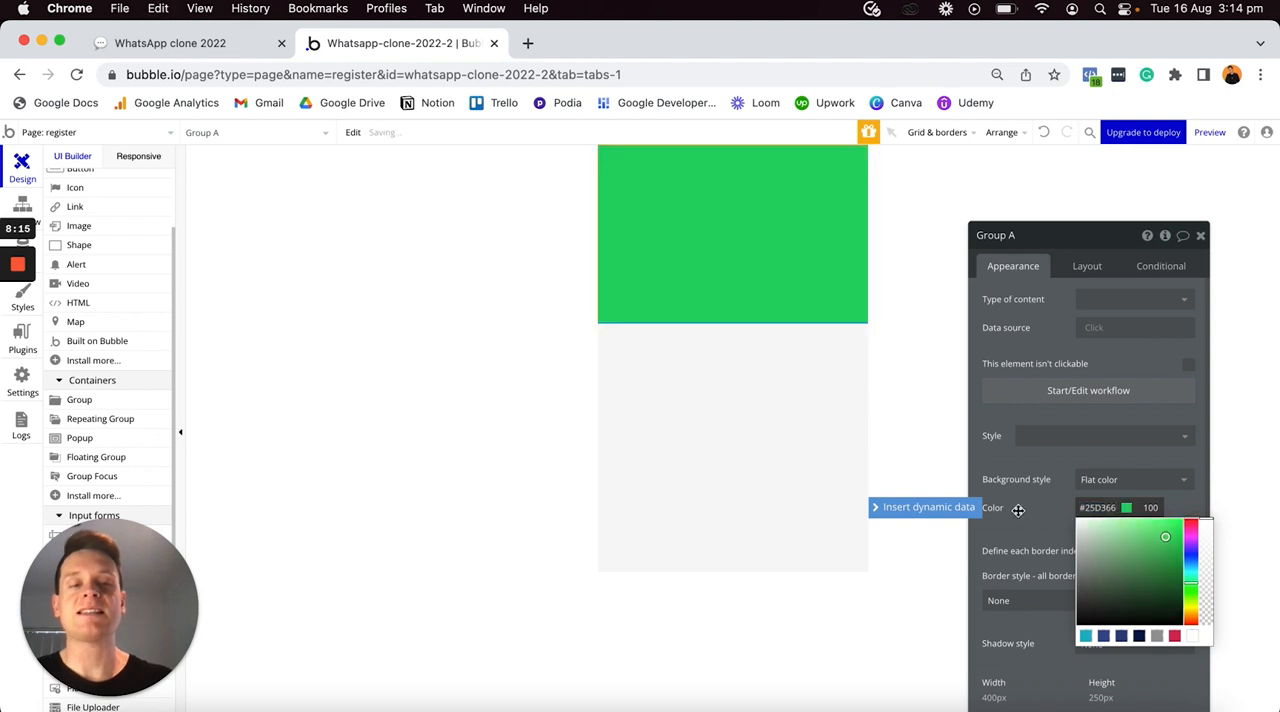
pyautogui.click(1021, 507)
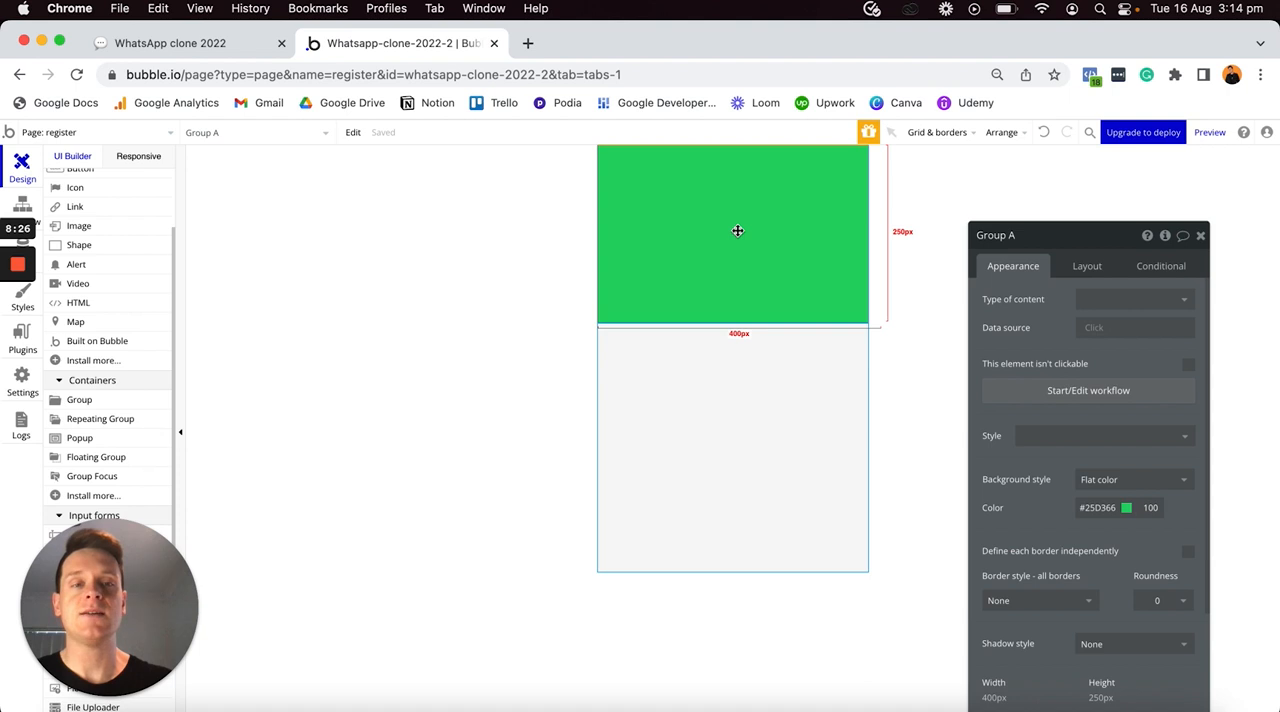
# - Set the green header group's container layout to Column
pyautogui.click(1085, 270)
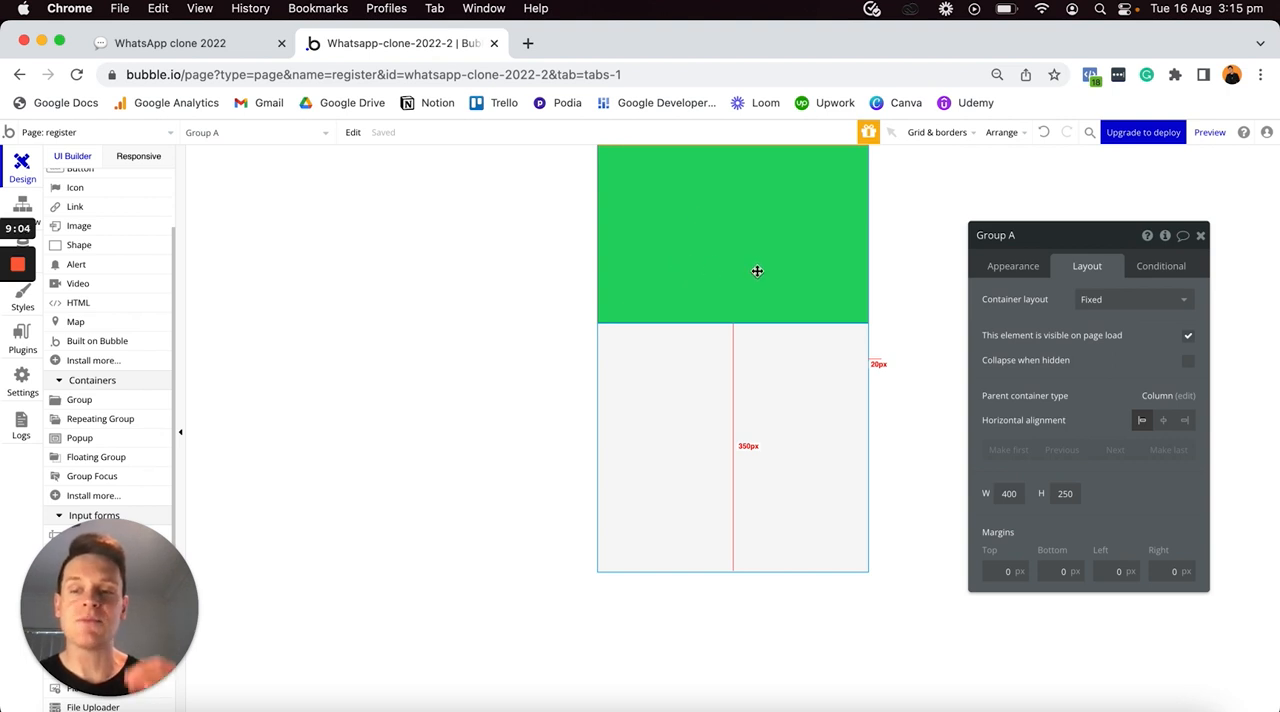
pyautogui.click(1105, 300)
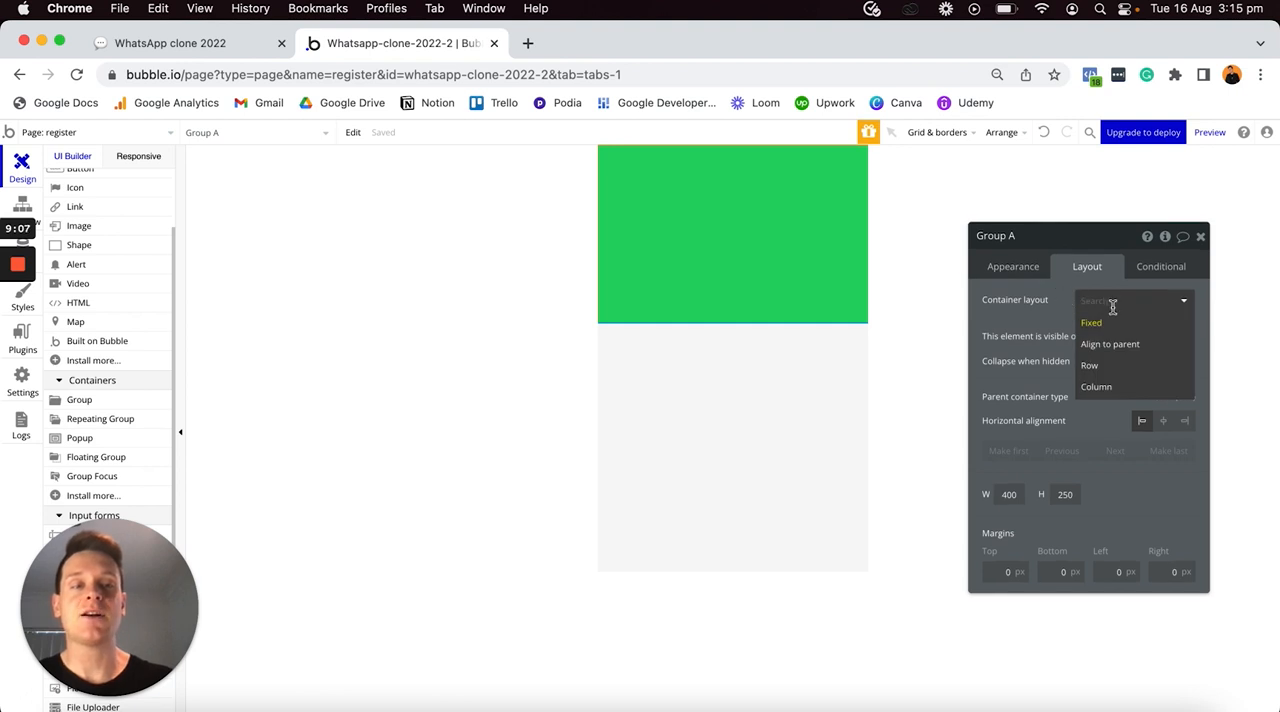
pyautogui.click(1097, 387)
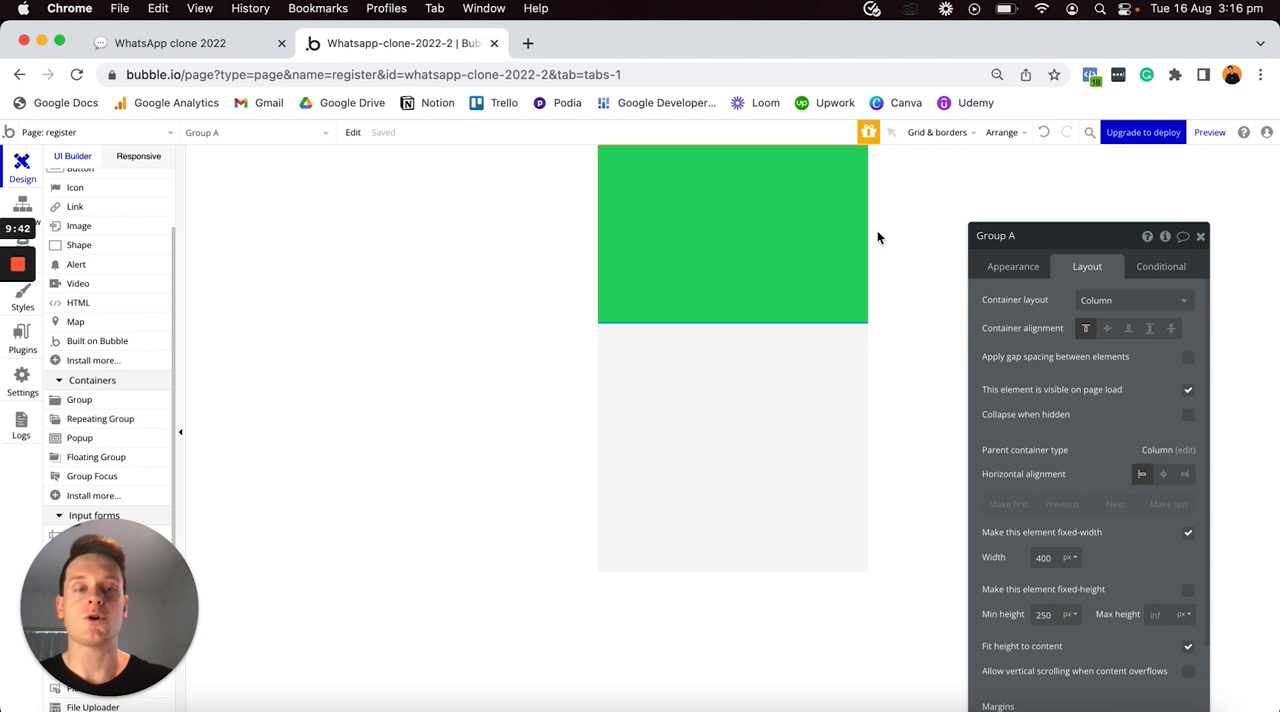
# - Turn off the green group's fixed width and set its min width to 0, checking the result in the responsive preview
pyautogui.click(140, 157)
pyautogui.moveTo(456, 182); pyautogui.dragTo(781, 180)
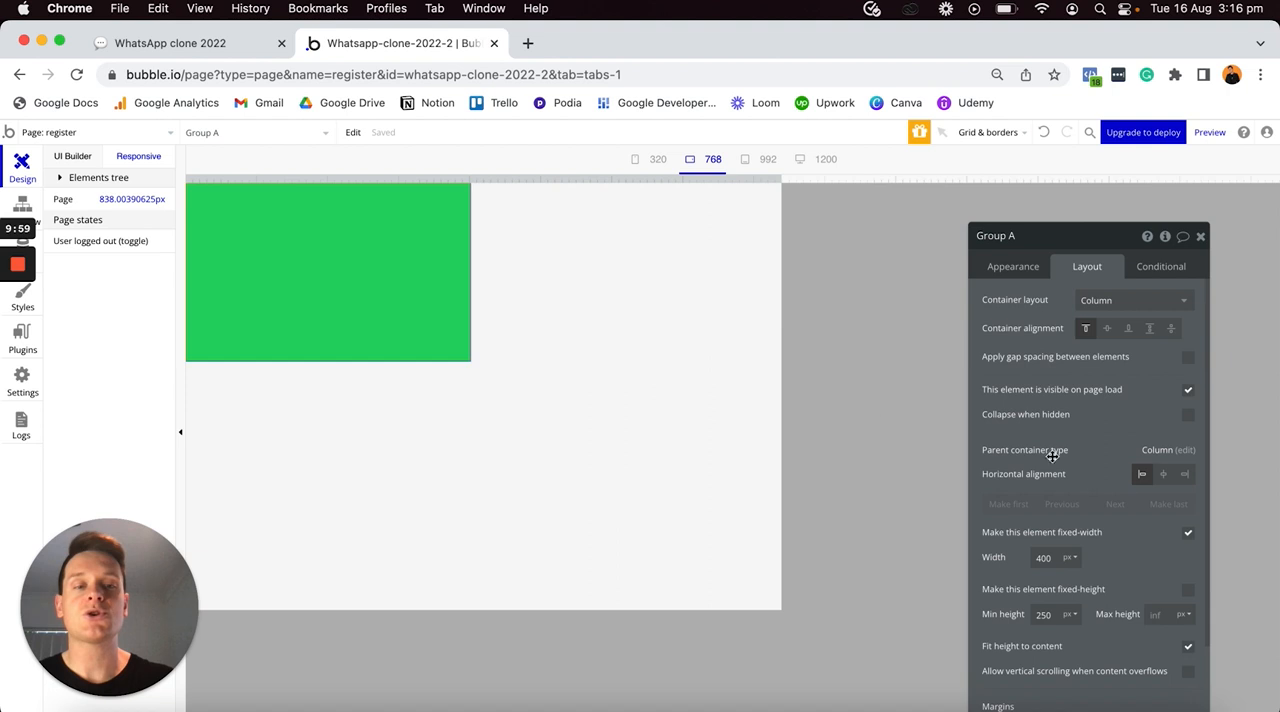
pyautogui.click(1189, 538)
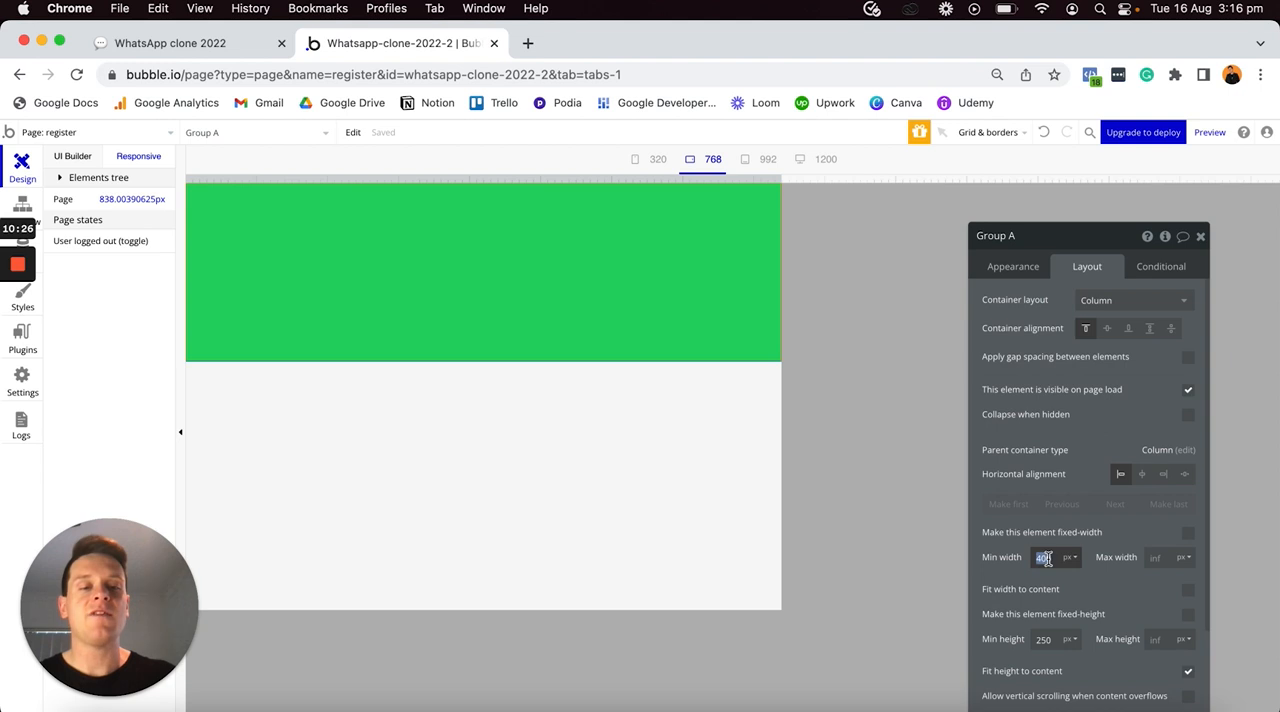
pyautogui.write('0')
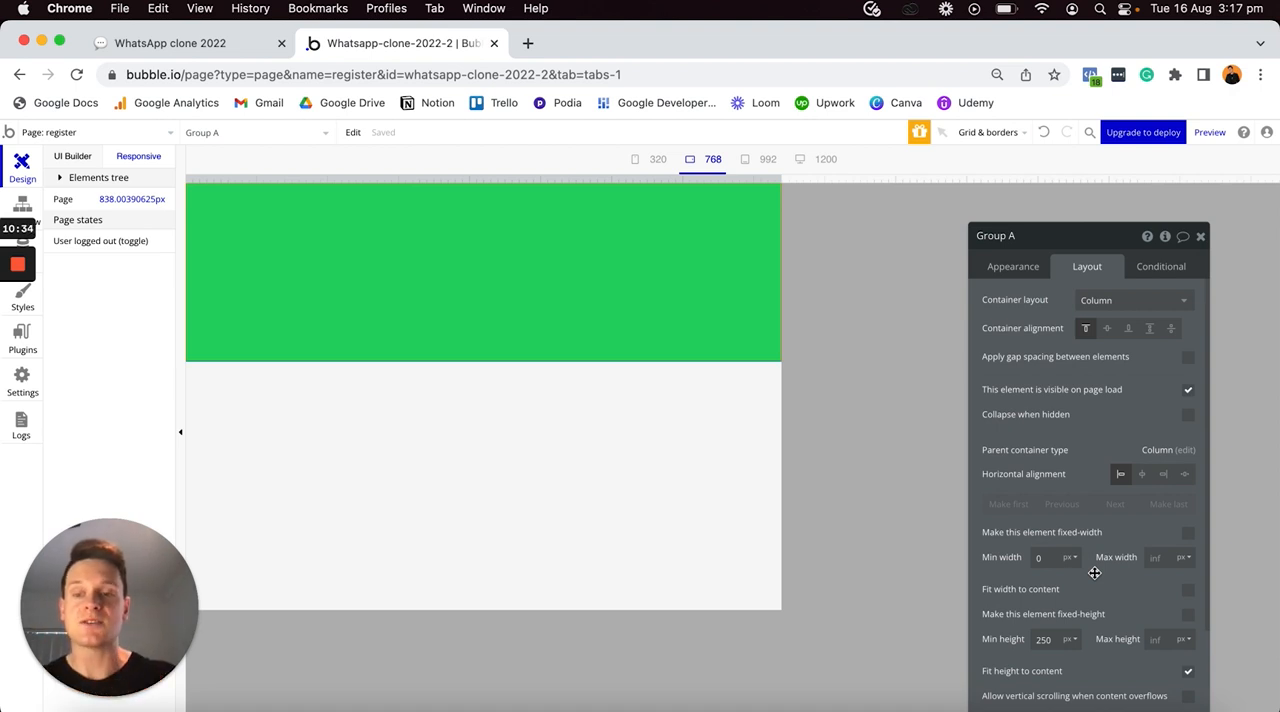
pyautogui.moveTo(779, 179); pyautogui.dragTo(604, 138)
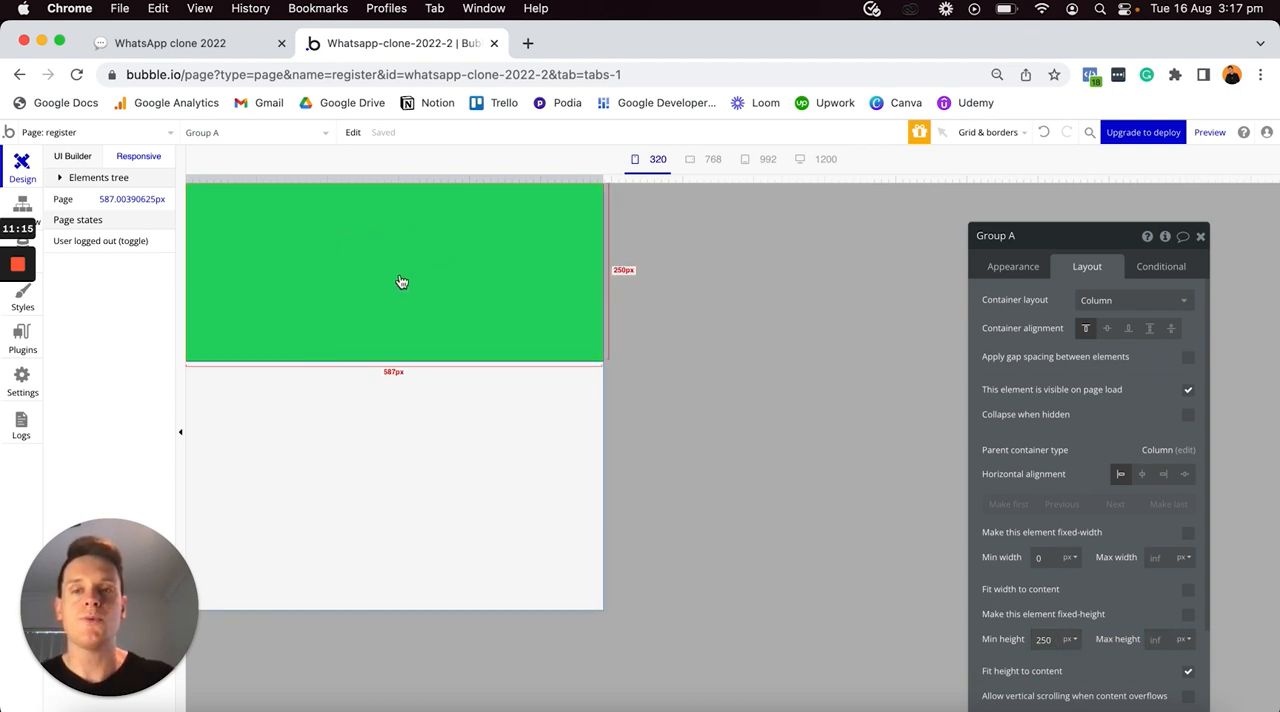
pyautogui.click(72, 156)
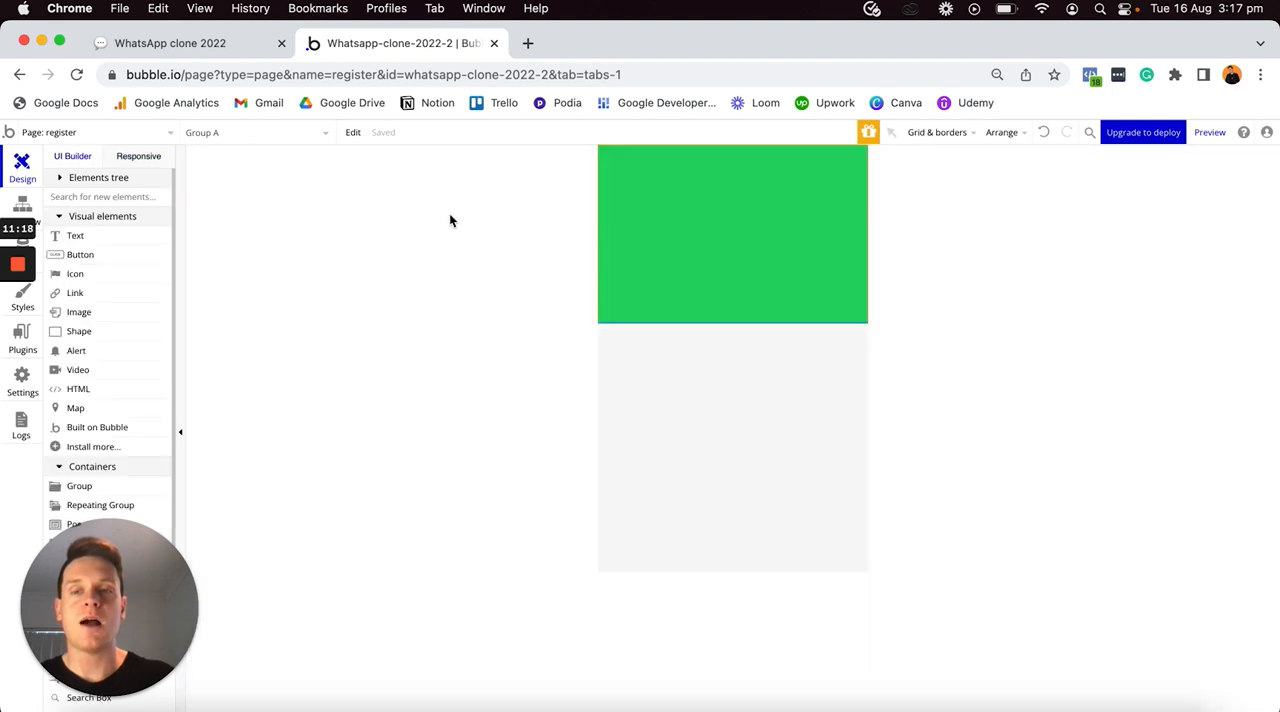
# - Place an image inside the green group and upload the white WhatsApp logo, BWB_landing_page_logos-removebg-preview.png, as its static image
pyautogui.click(92, 314)
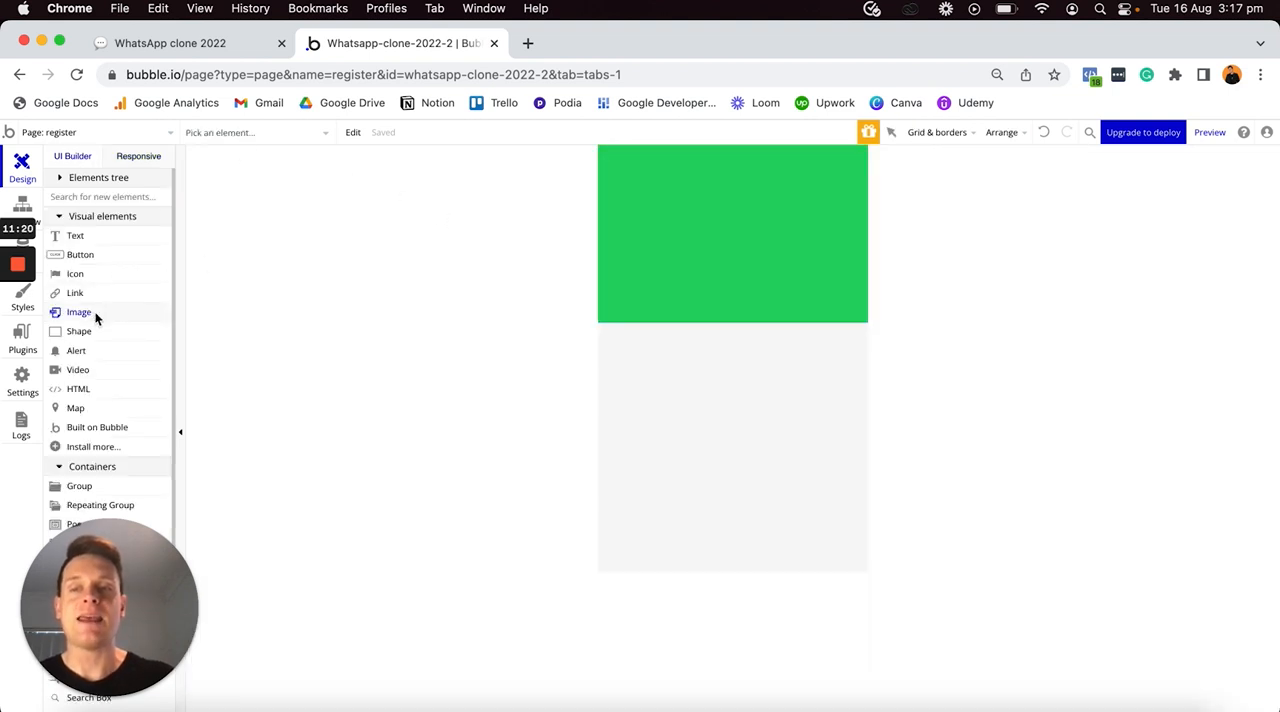
pyautogui.click(719, 196)
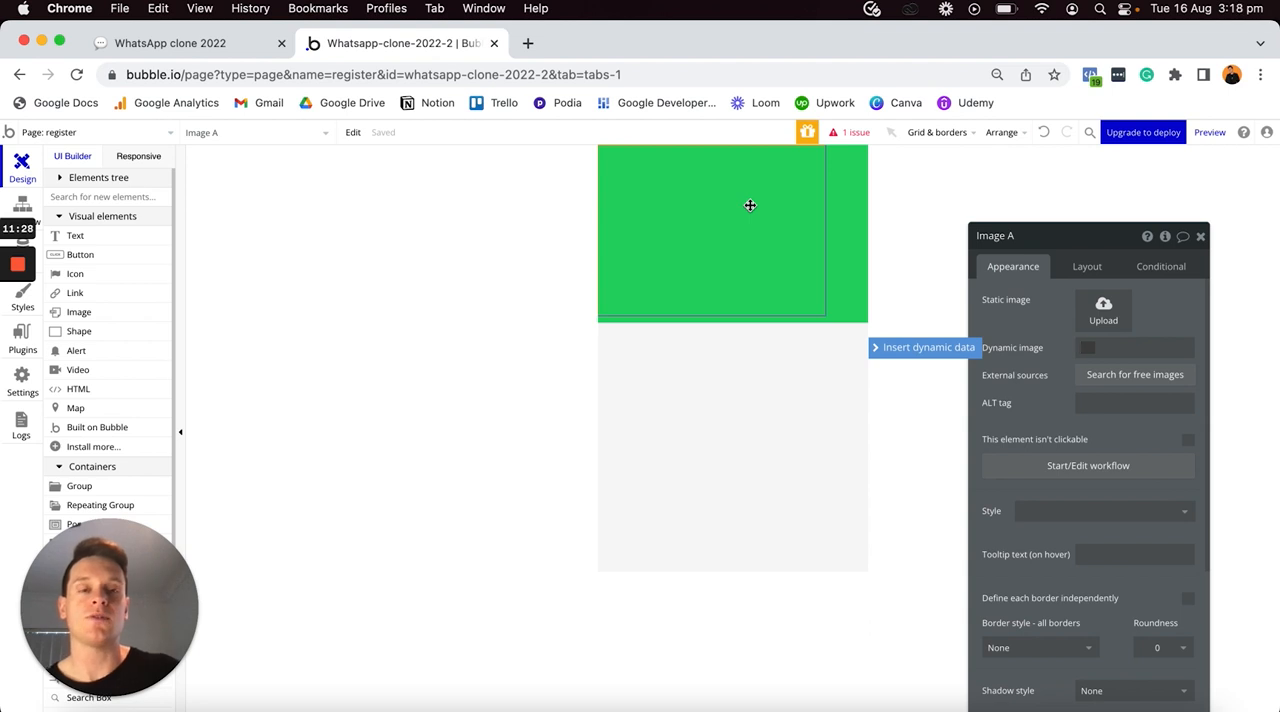
pyautogui.click(1104, 318)
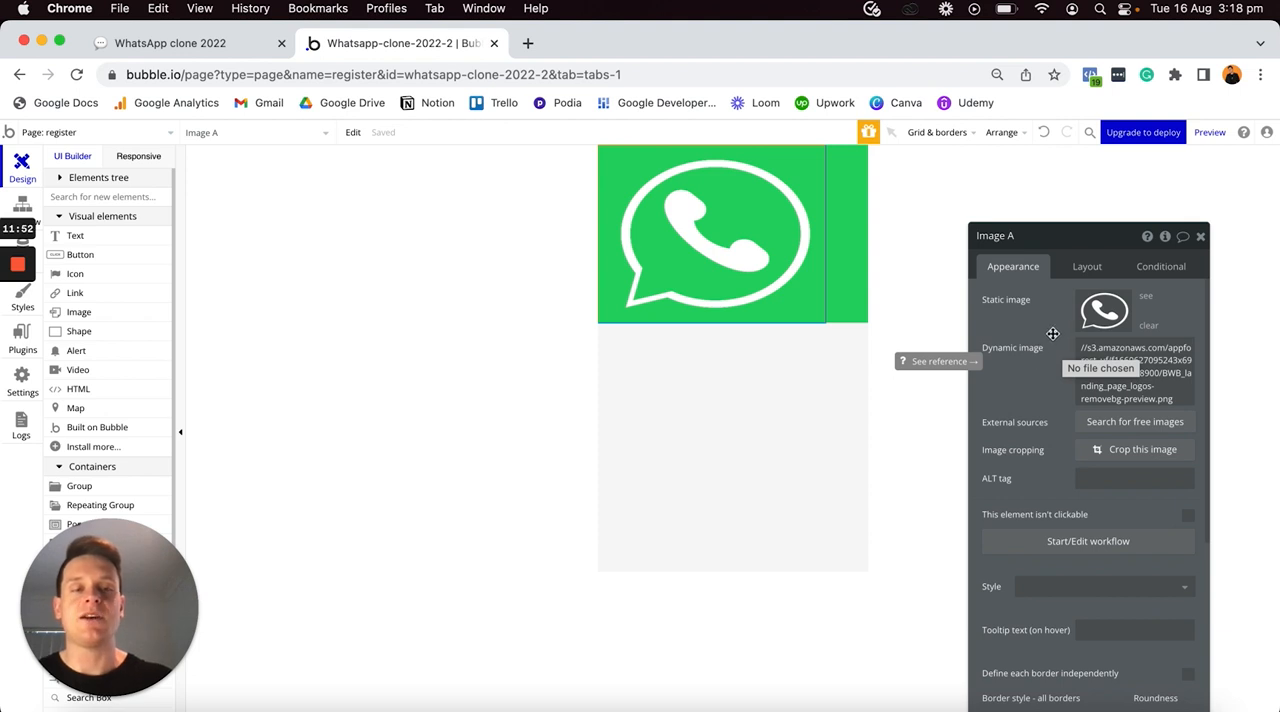
# - Set the logo image's fixed width to 100 px and keep its aspect ratio fixed at 1 x 1
pyautogui.click(1080, 266)
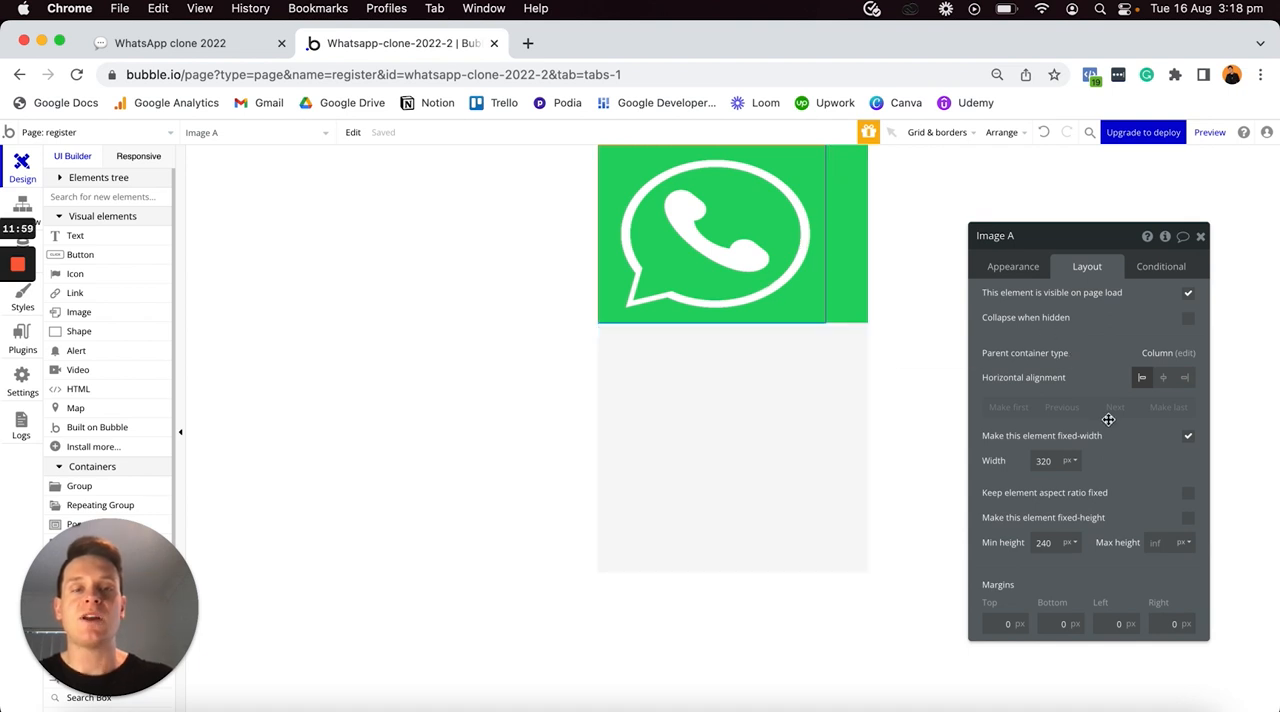
pyautogui.click(1058, 460)
pyautogui.doubleClick(1056, 459)
pyautogui.write('100')
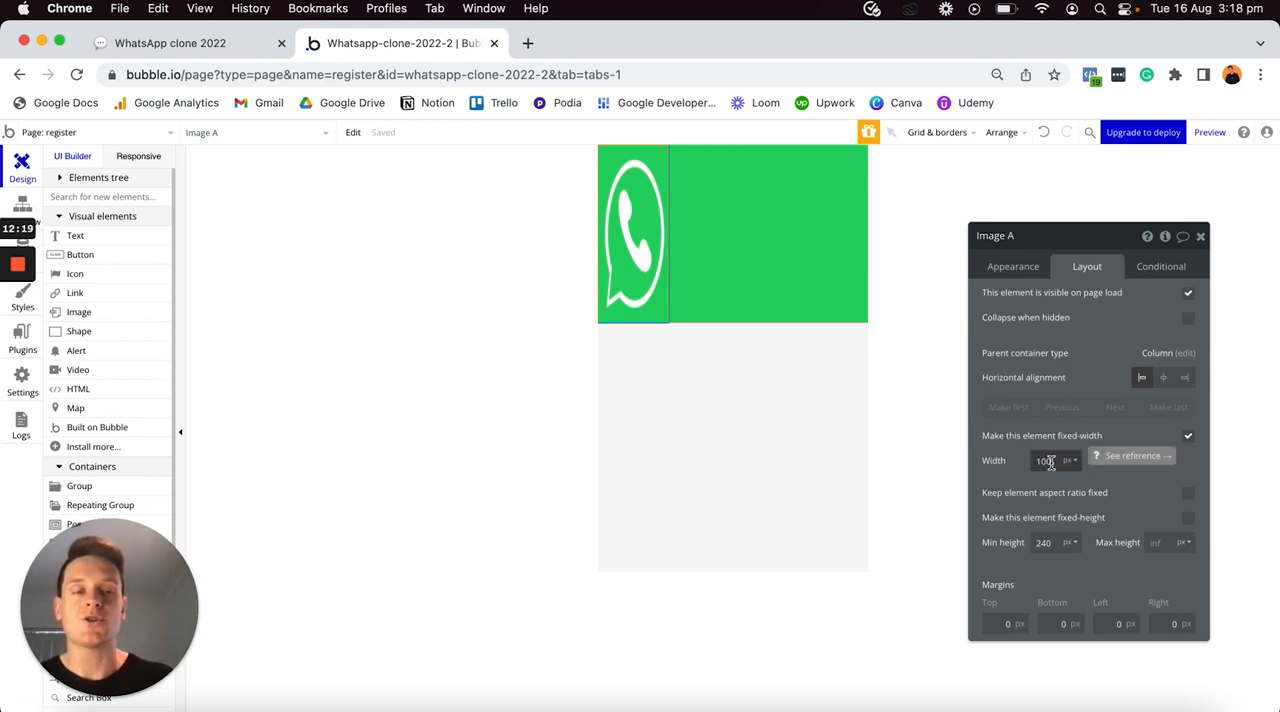
pyautogui.click(1188, 496)
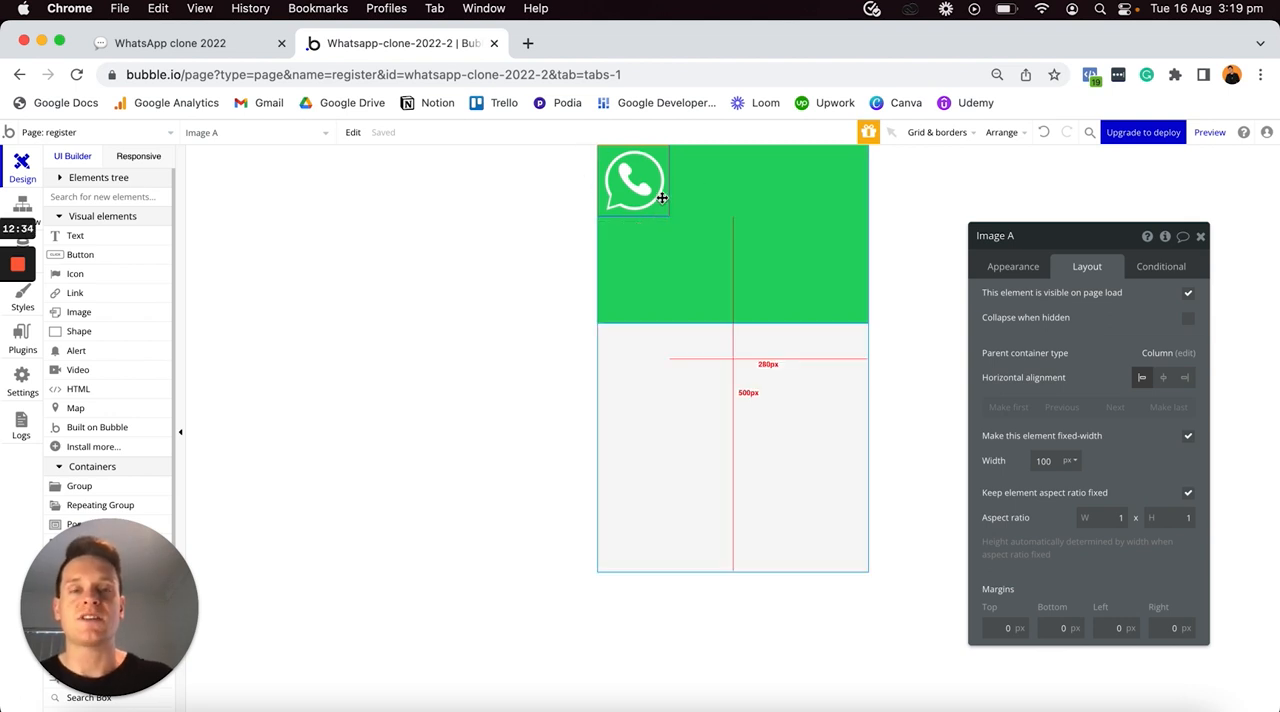
# - Center the logo image horizontally in the green group and give it a top margin of 30 px
pyautogui.click(1164, 379)
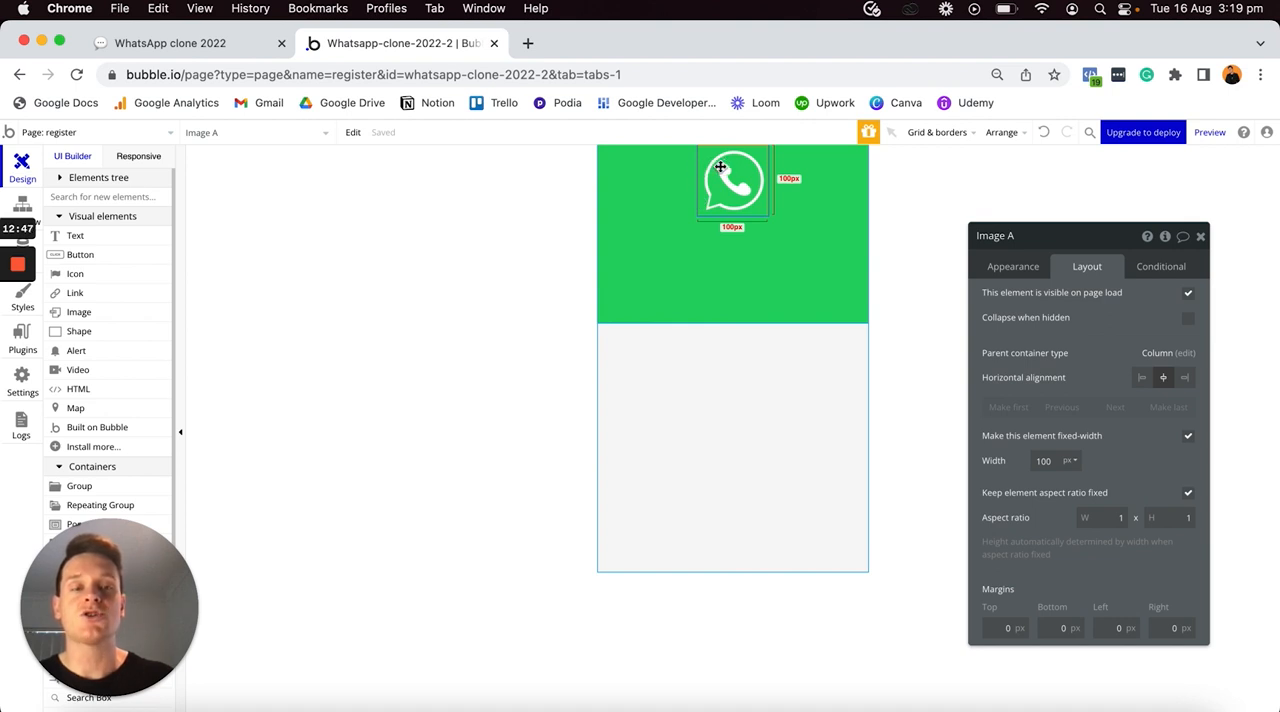
pyautogui.click(996, 627)
pyautogui.write('3')
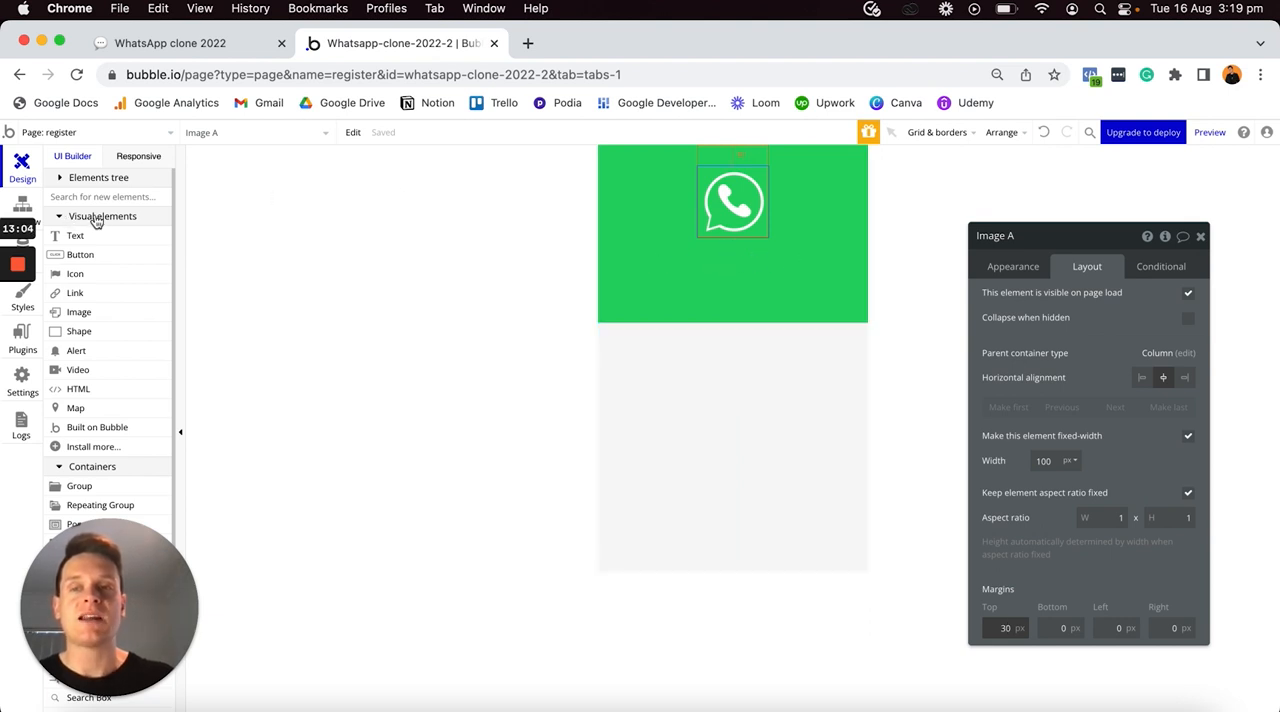
# - Place a text element reading "WhatsApp" below the logo in the green group and remove its style
pyautogui.moveTo(94, 236); pyautogui.dragTo(696, 260)
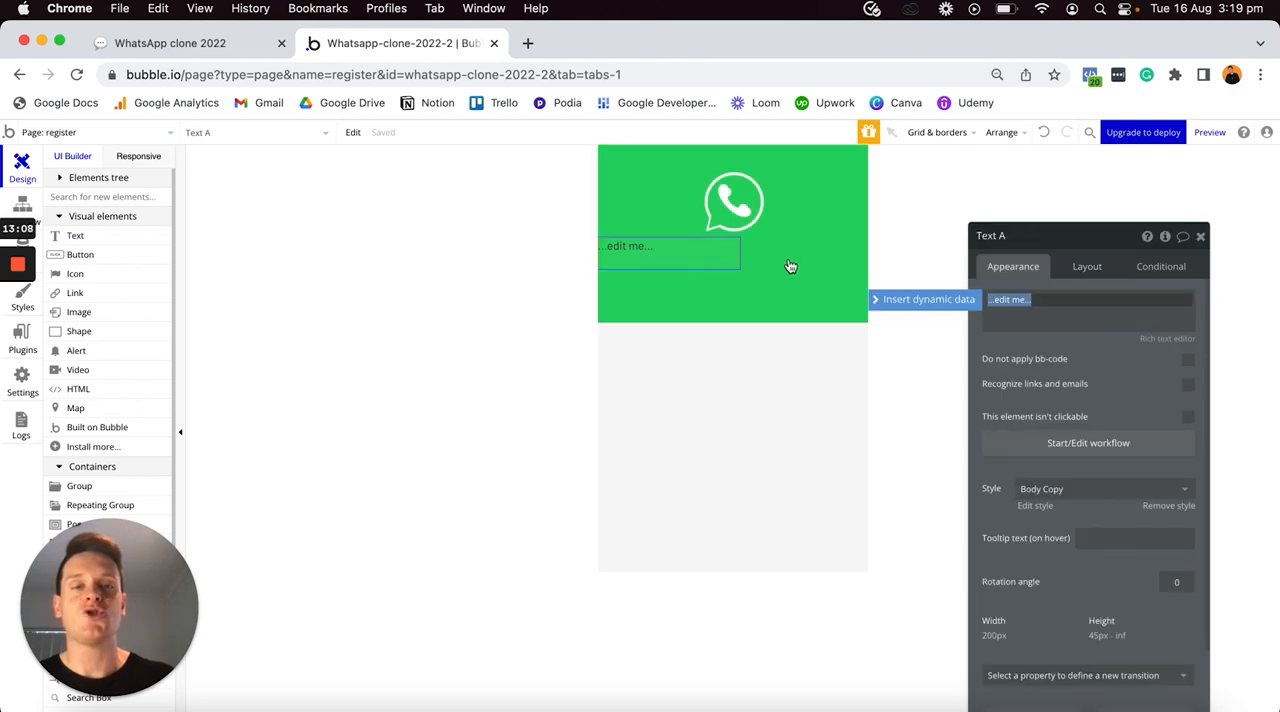
pyautogui.write('WhatsApp')
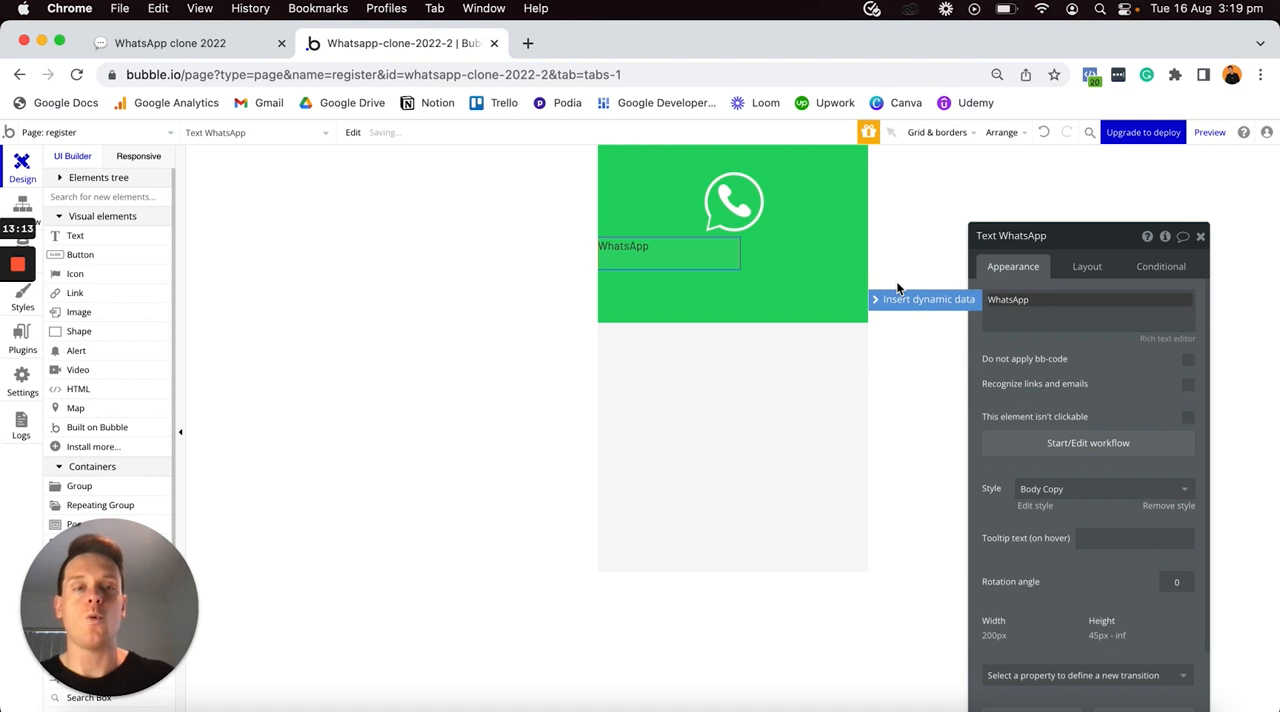
pyautogui.click(1163, 516)
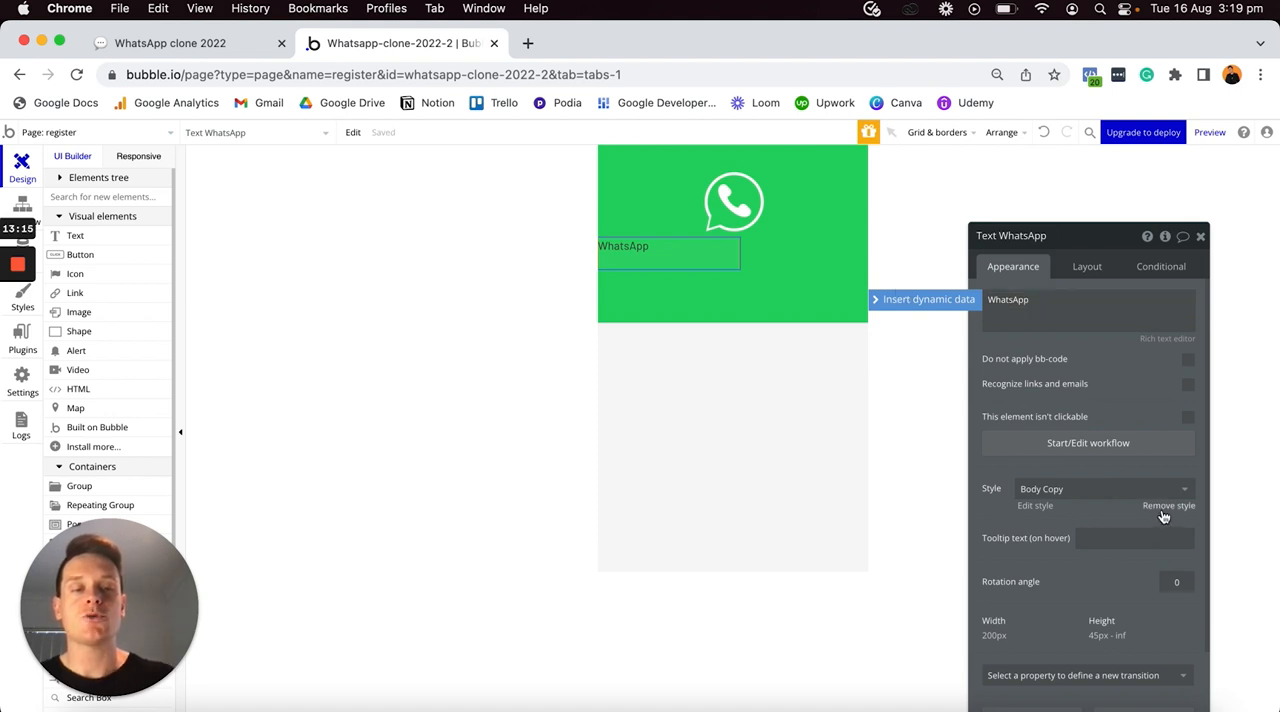
pyautogui.click(1163, 512)
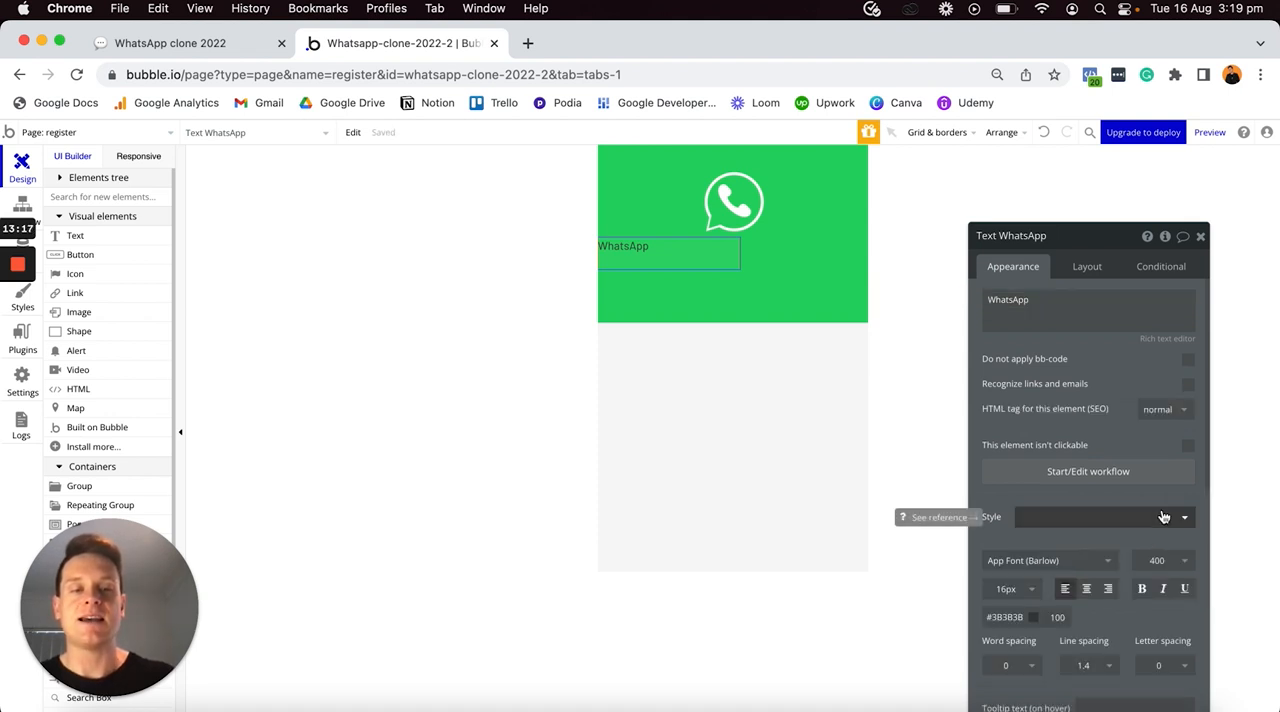
# - Format the WhatsApp text as 30px, center-aligned, bold, with the font color #FFFFFF
pyautogui.scroll(-1, 1058, 560)
pyautogui.click(1009, 532)
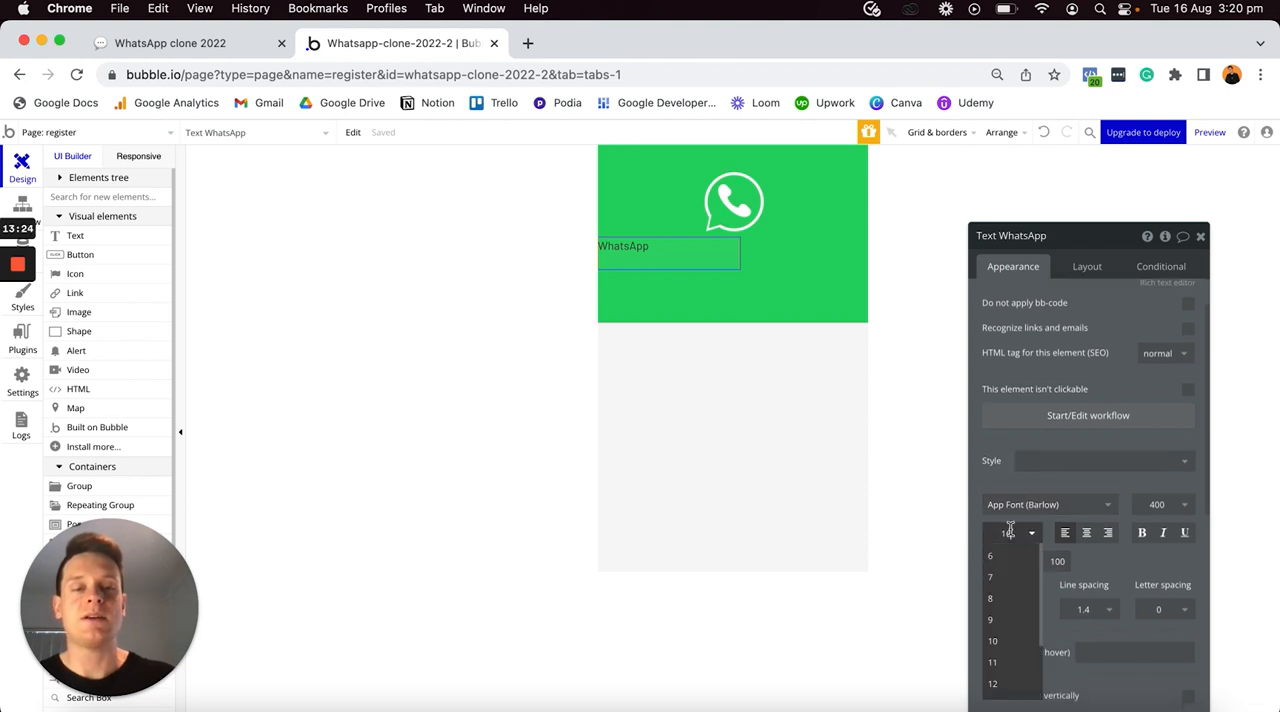
pyautogui.write('30')
pyautogui.press('Return')
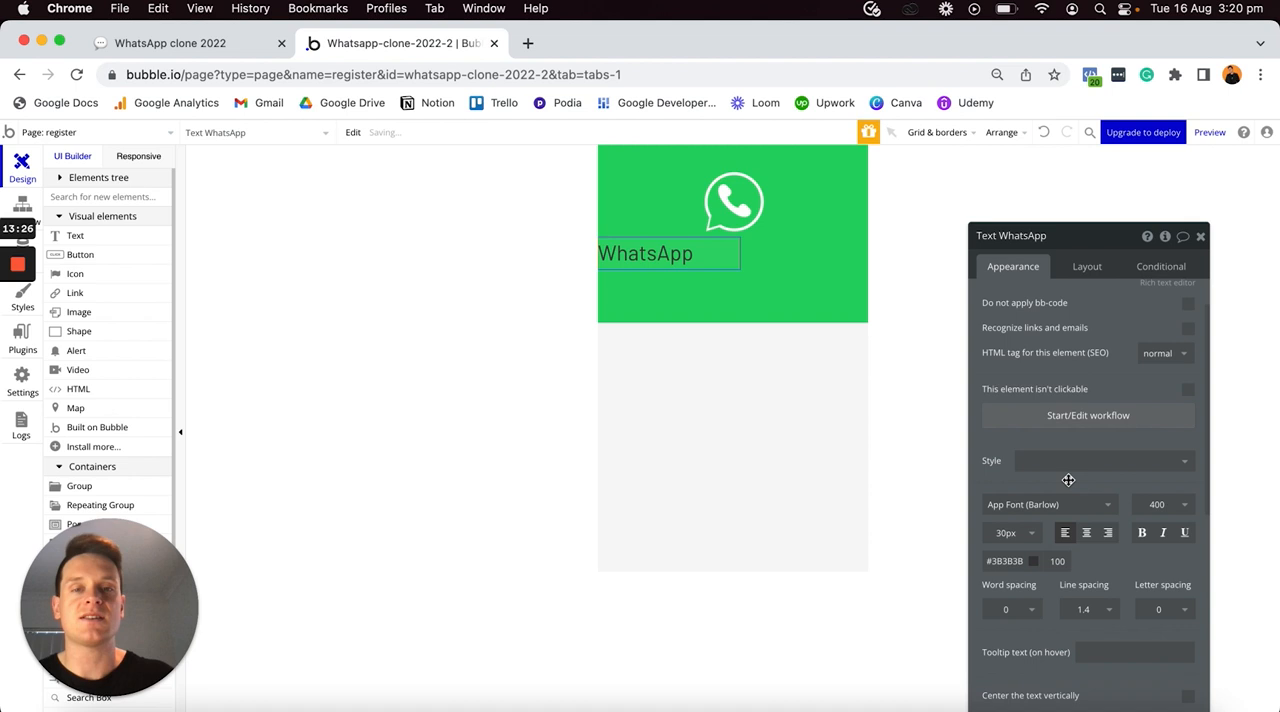
pyautogui.click(1087, 539)
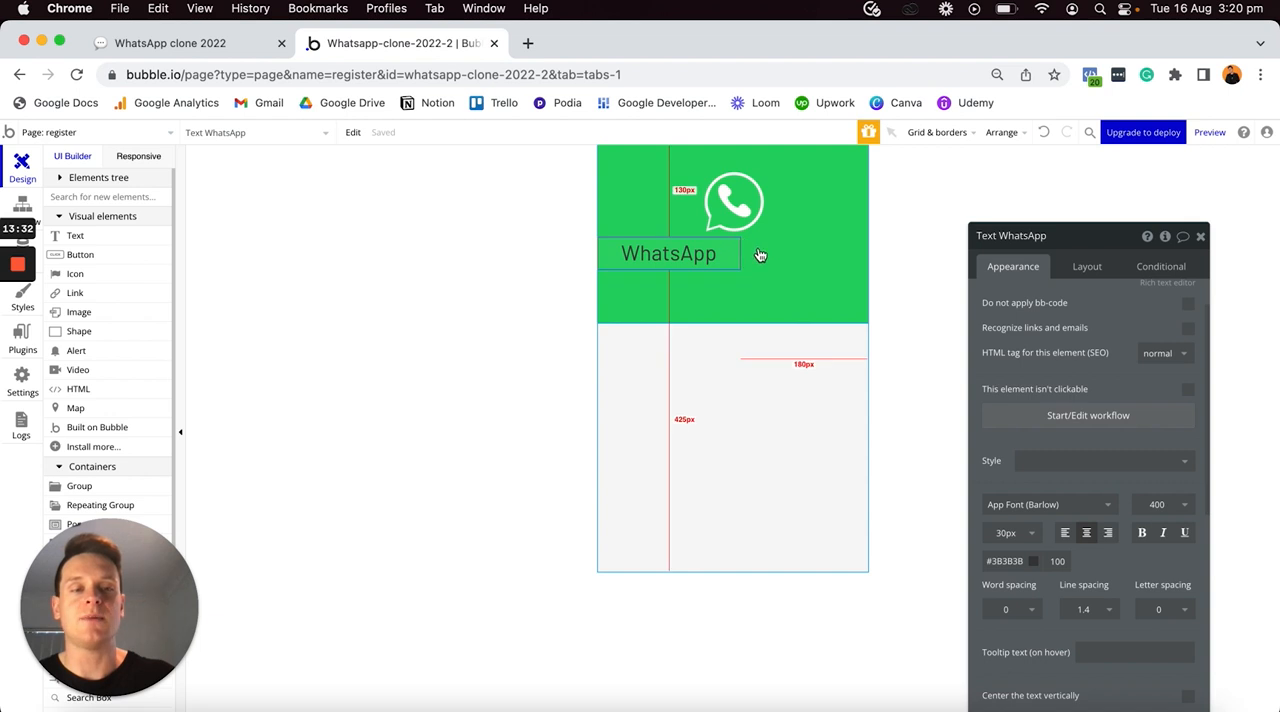
pyautogui.click(1142, 534)
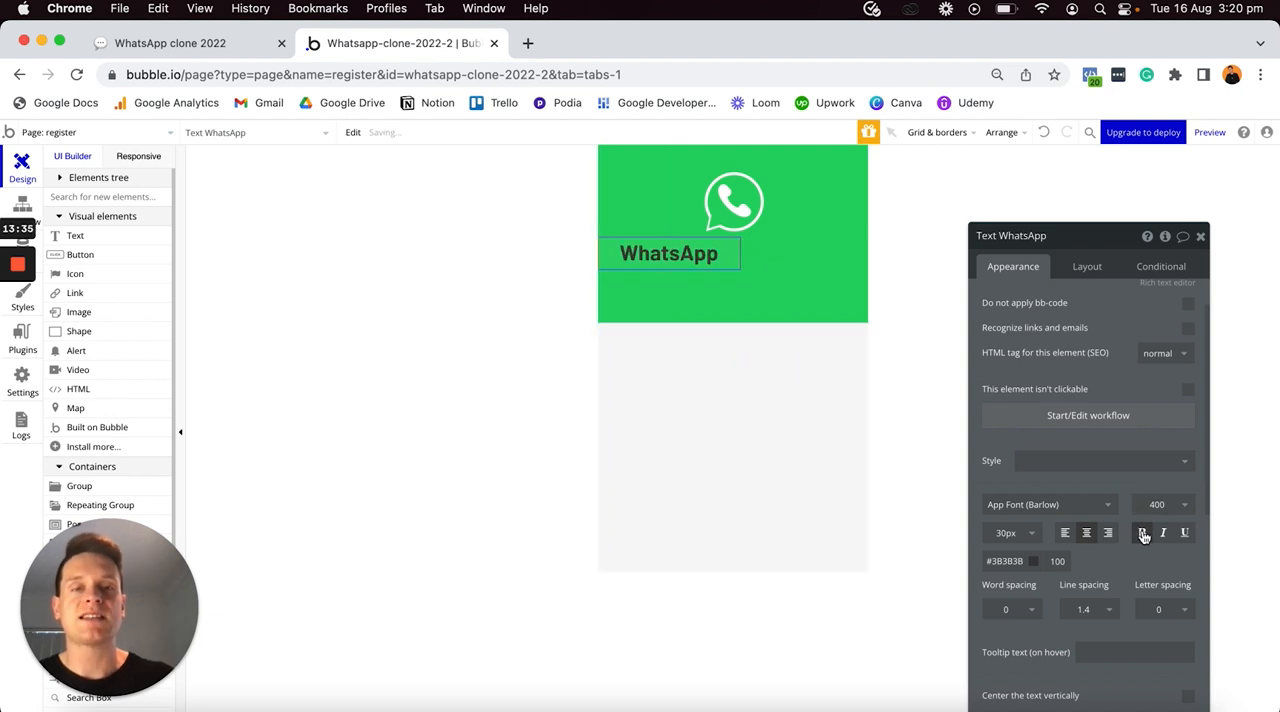
pyautogui.click(1005, 561)
pyautogui.moveTo(991, 575); pyautogui.dragTo(956, 560)
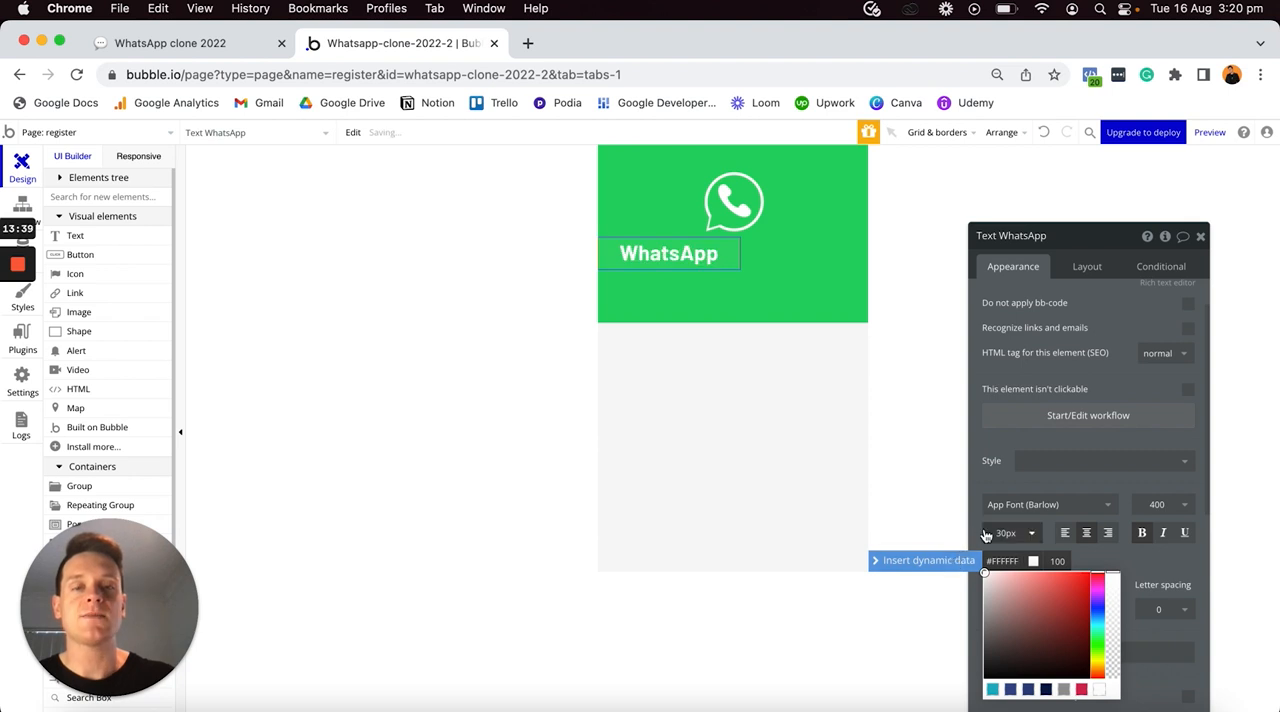
pyautogui.click(1024, 480)
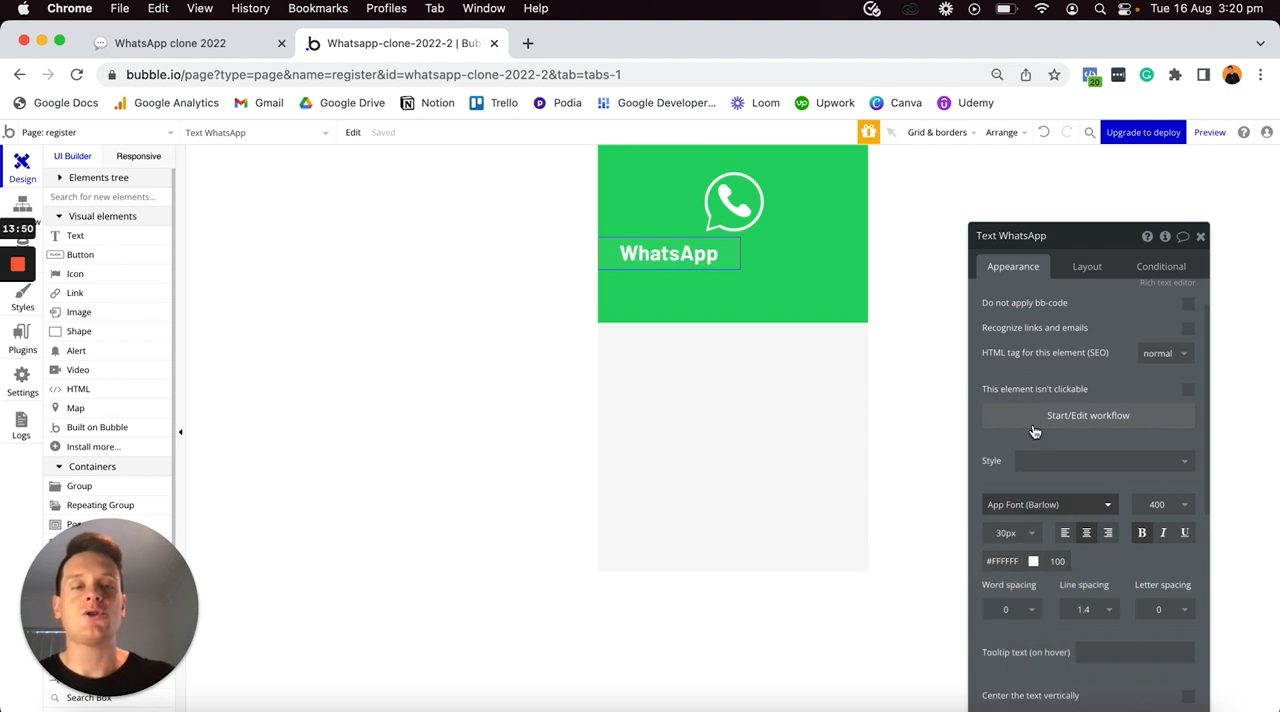
# - Turn off the WhatsApp text's fixed width, set its min width to 0, and check it at wider page sizes in the responsive preview
pyautogui.click(1087, 268)
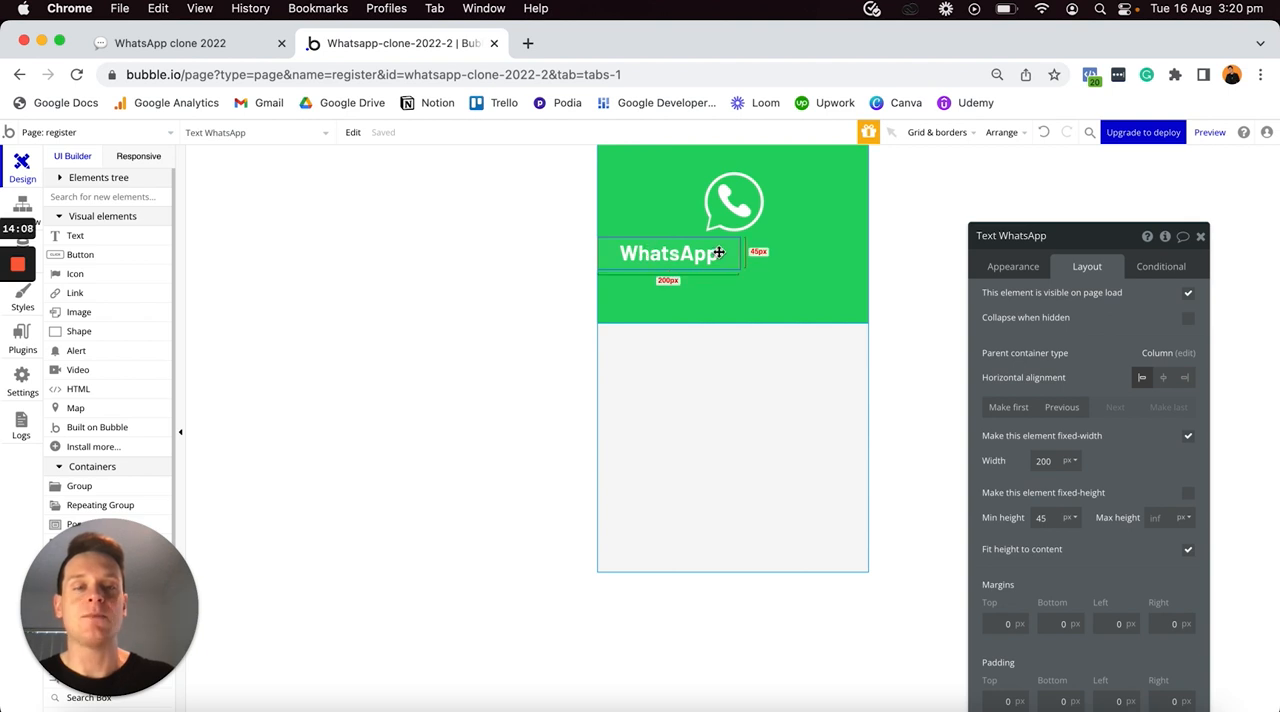
pyautogui.click(1188, 441)
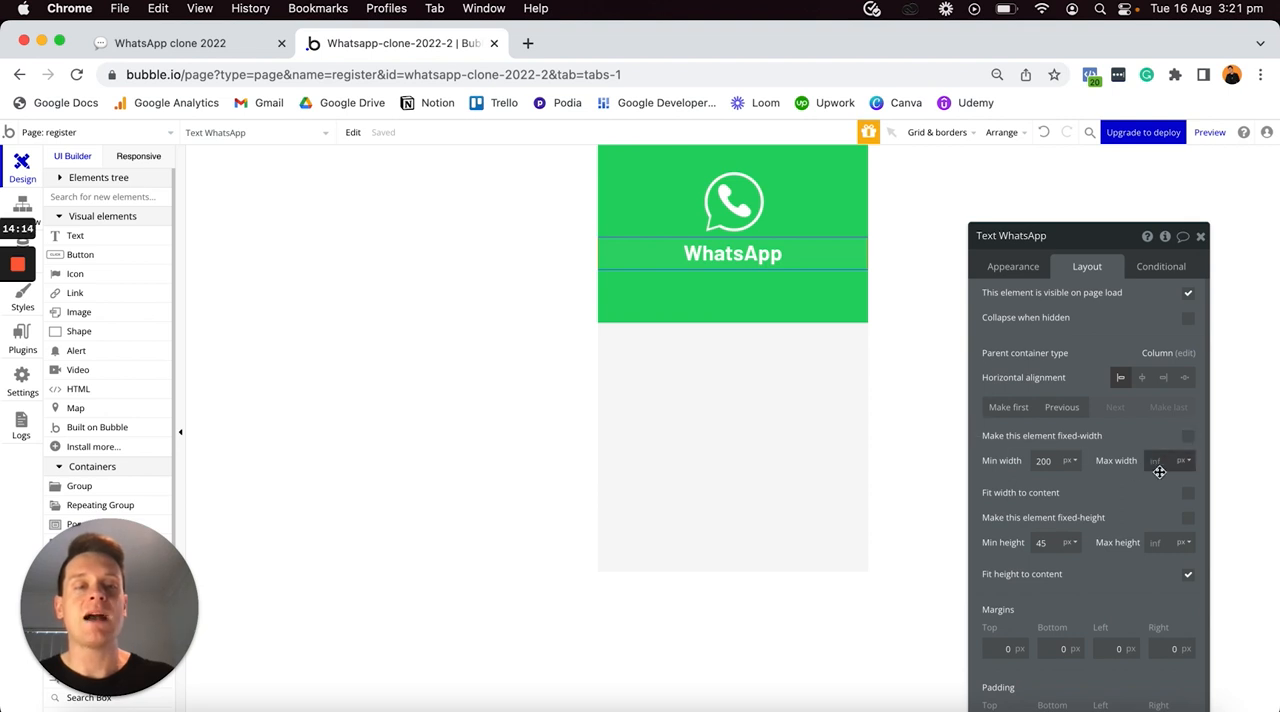
pyautogui.doubleClick(1045, 459)
pyautogui.write('0')
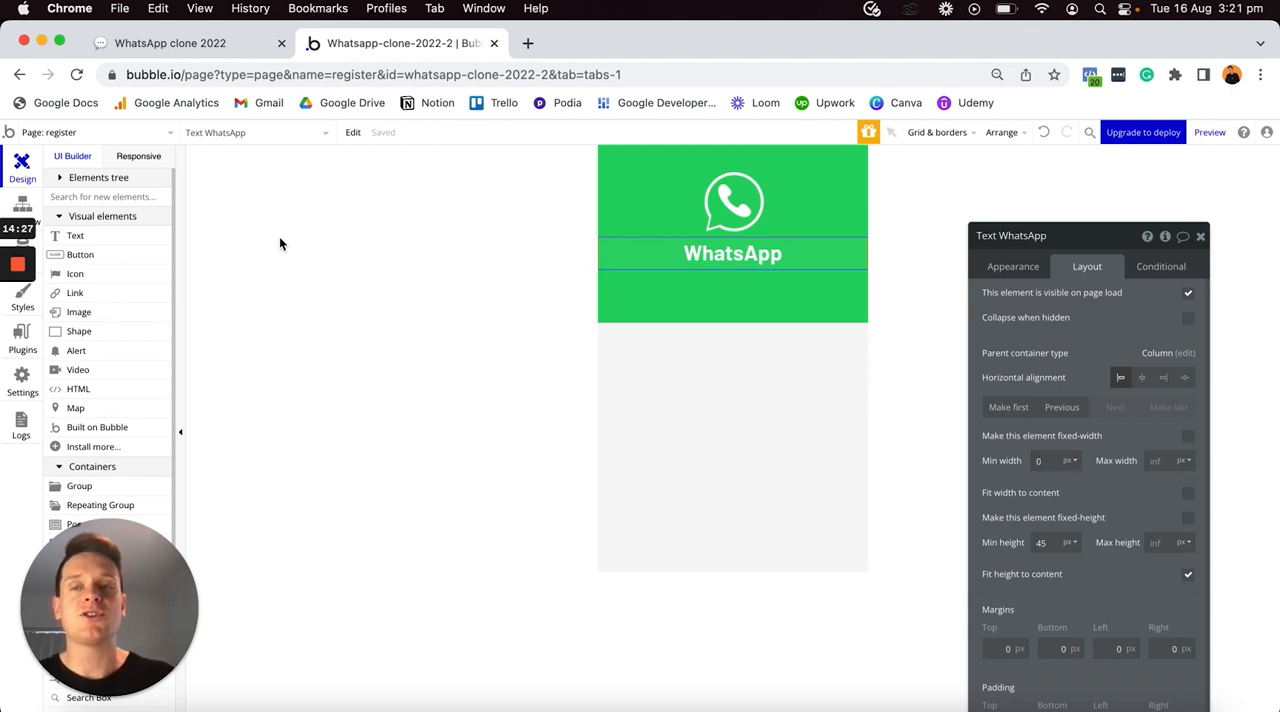
pyautogui.click(138, 156)
pyautogui.moveTo(602, 178); pyautogui.dragTo(744, 177)
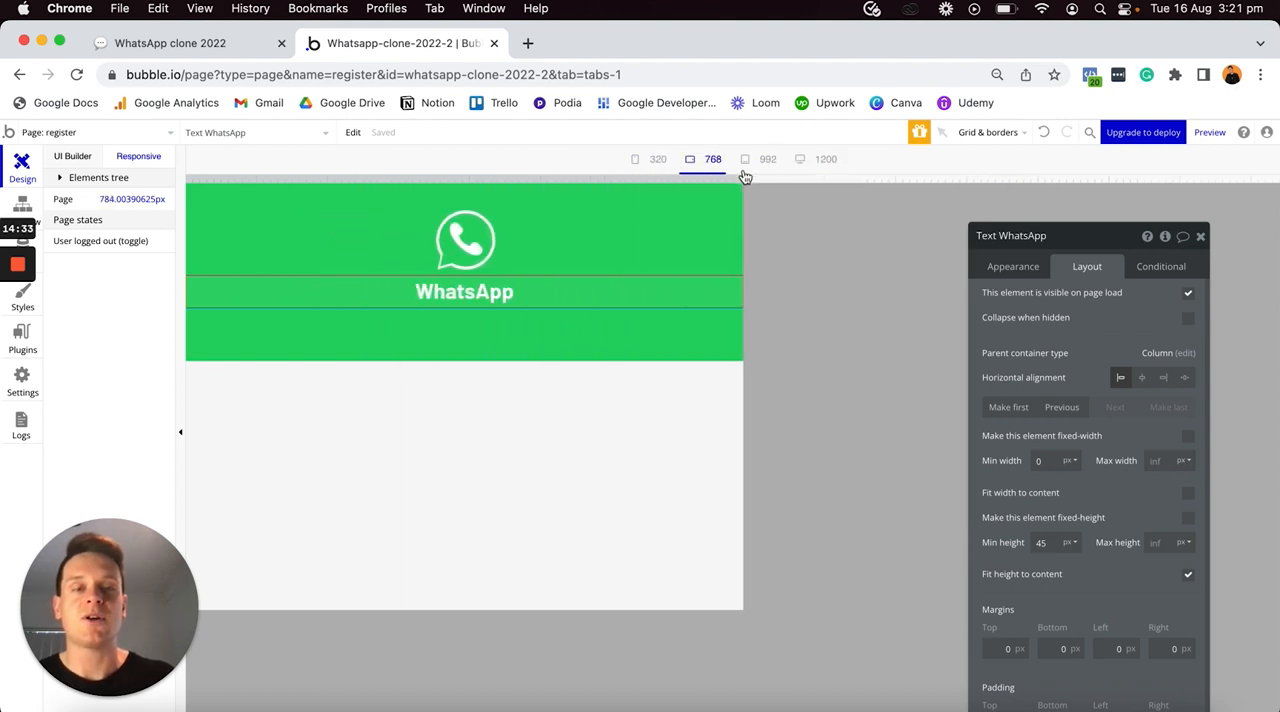
pyautogui.click(83, 162)
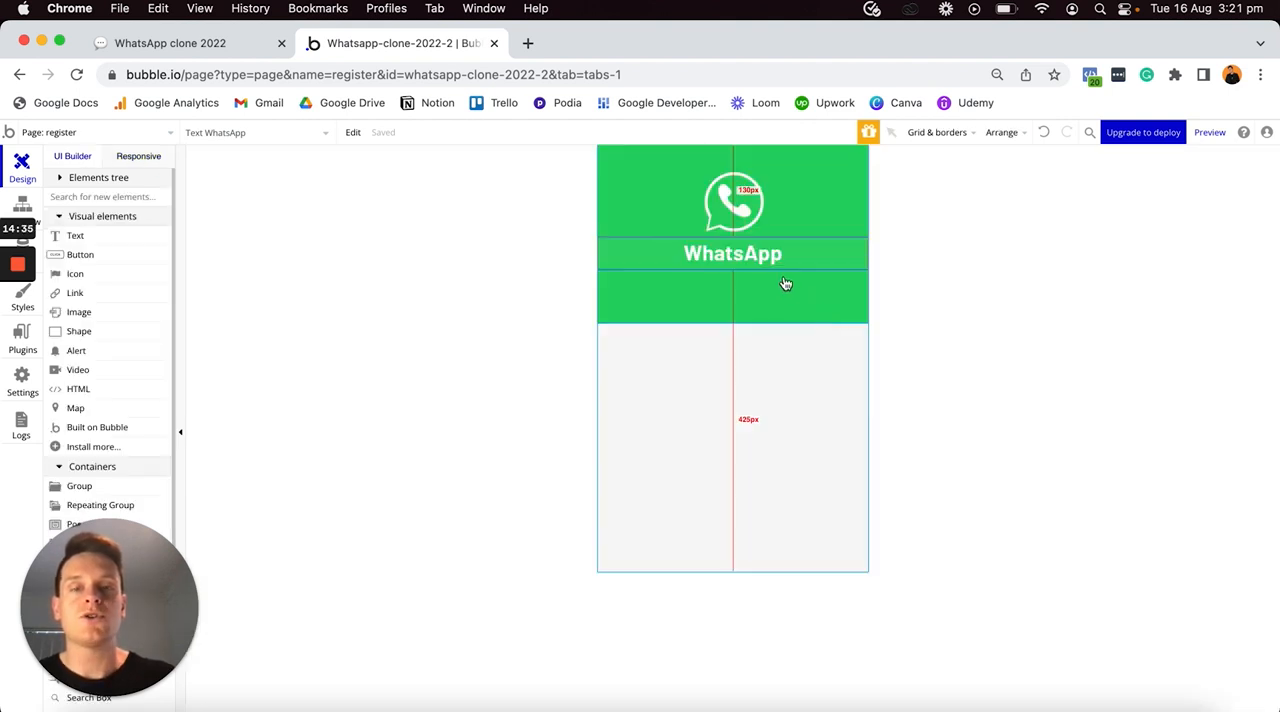
# - Set the WhatsApp text's min height to 0 and its bottom margin to 30 px
pyautogui.doubleClick(771, 249)
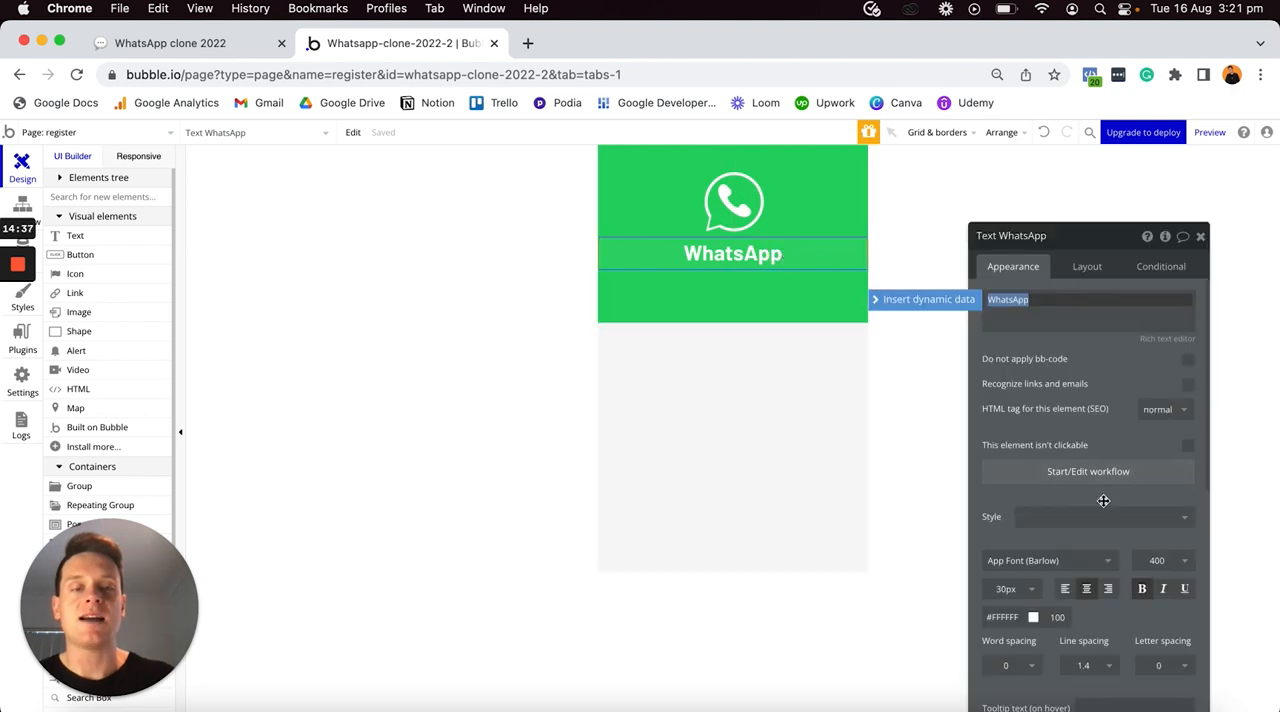
pyautogui.click(1082, 267)
pyautogui.click(1055, 542)
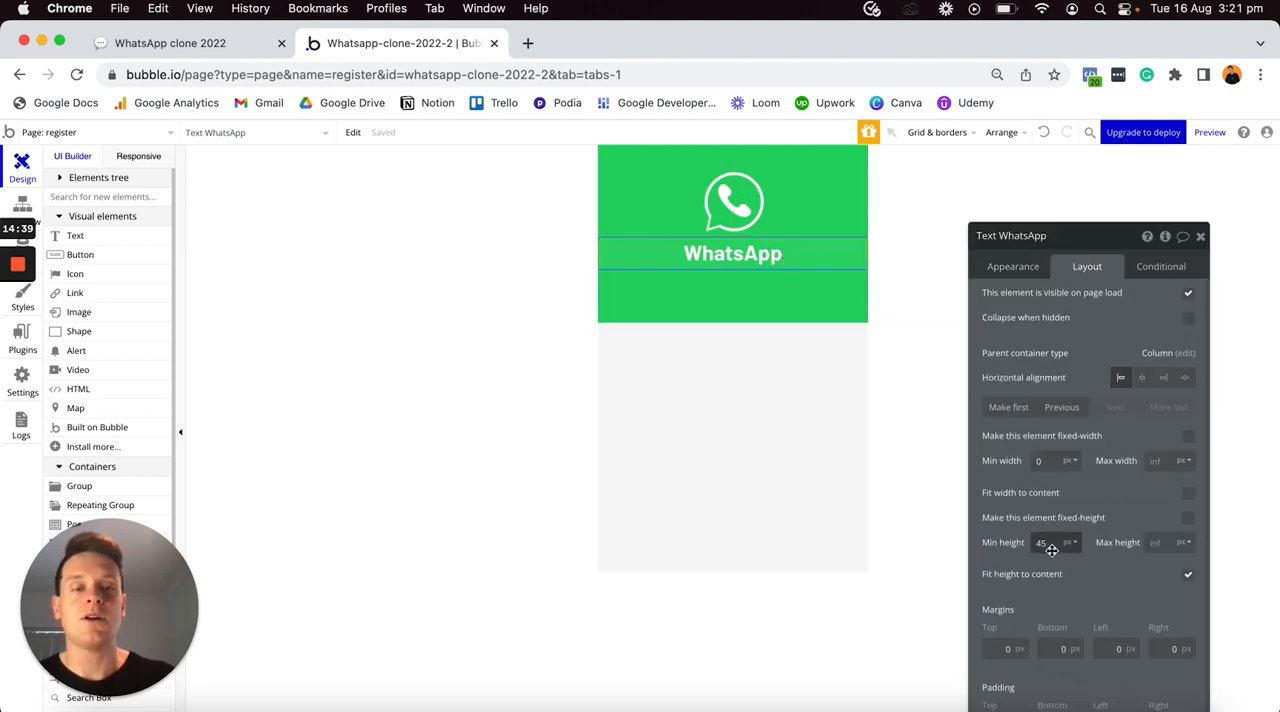
pyautogui.write('0')
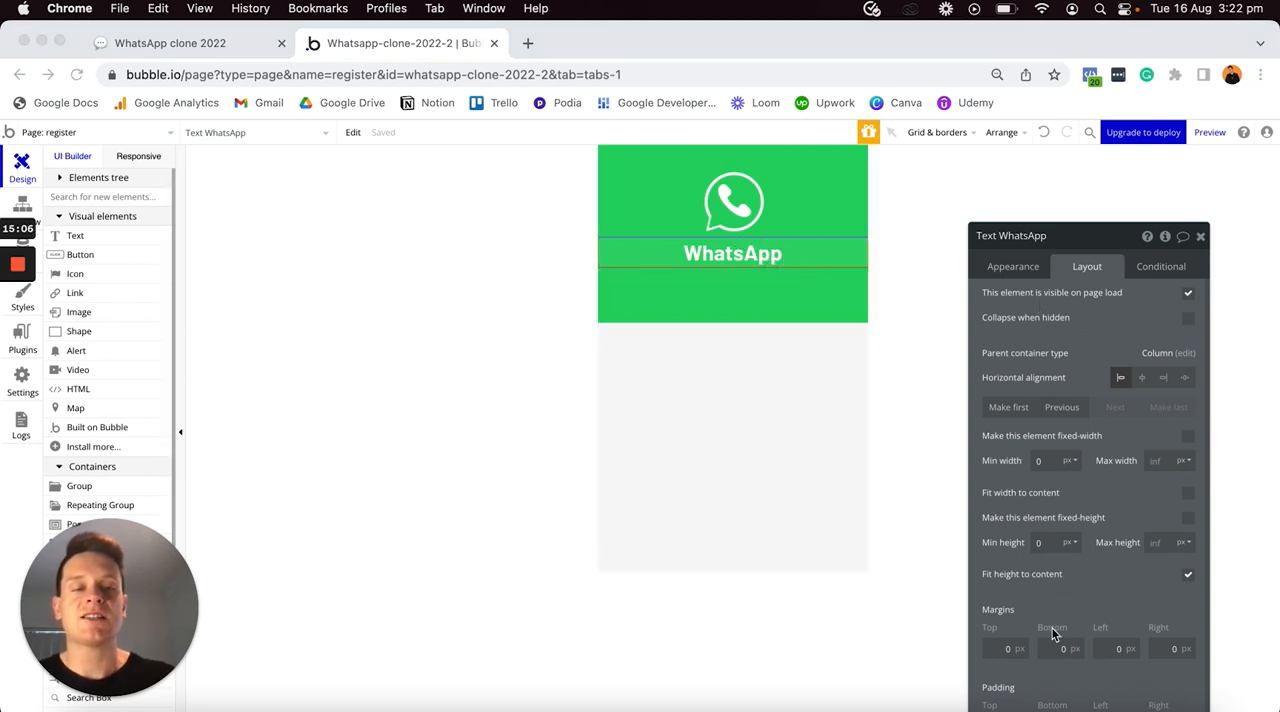
pyautogui.click(1052, 635)
pyautogui.click(1048, 648)
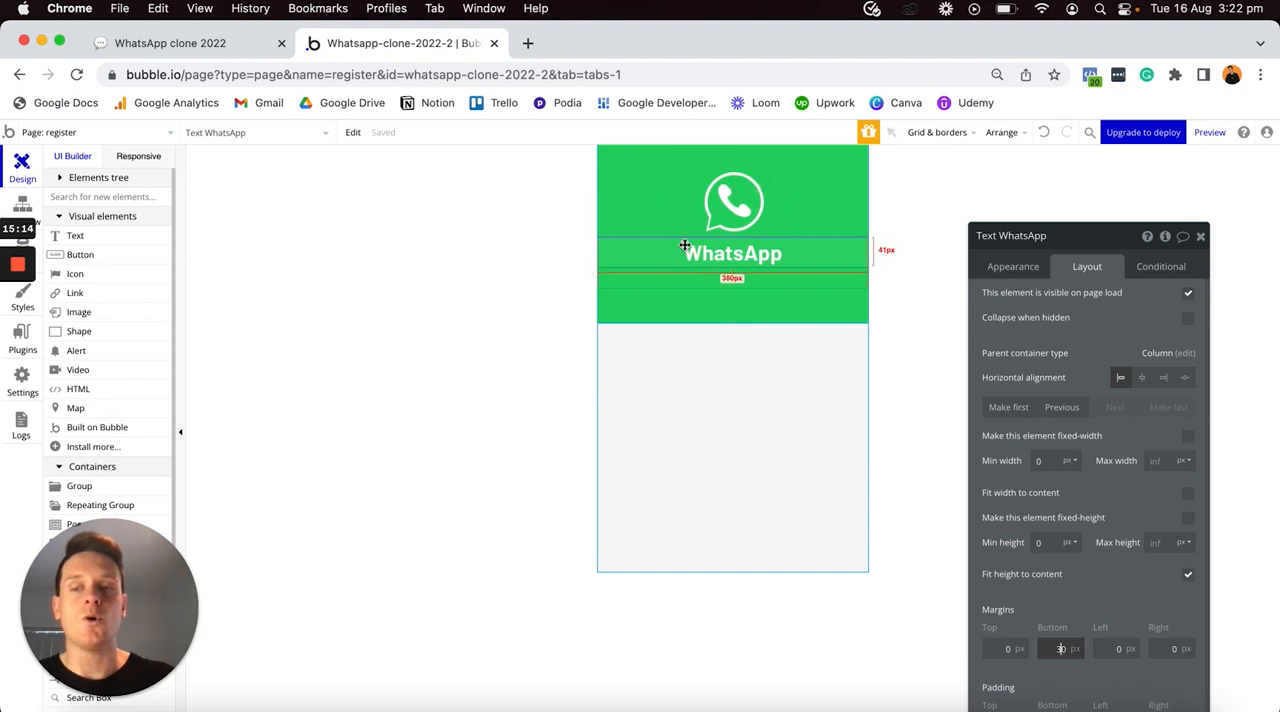
# - Set the green header group's min height to 0 so that it fits its content
pyautogui.click(826, 179)
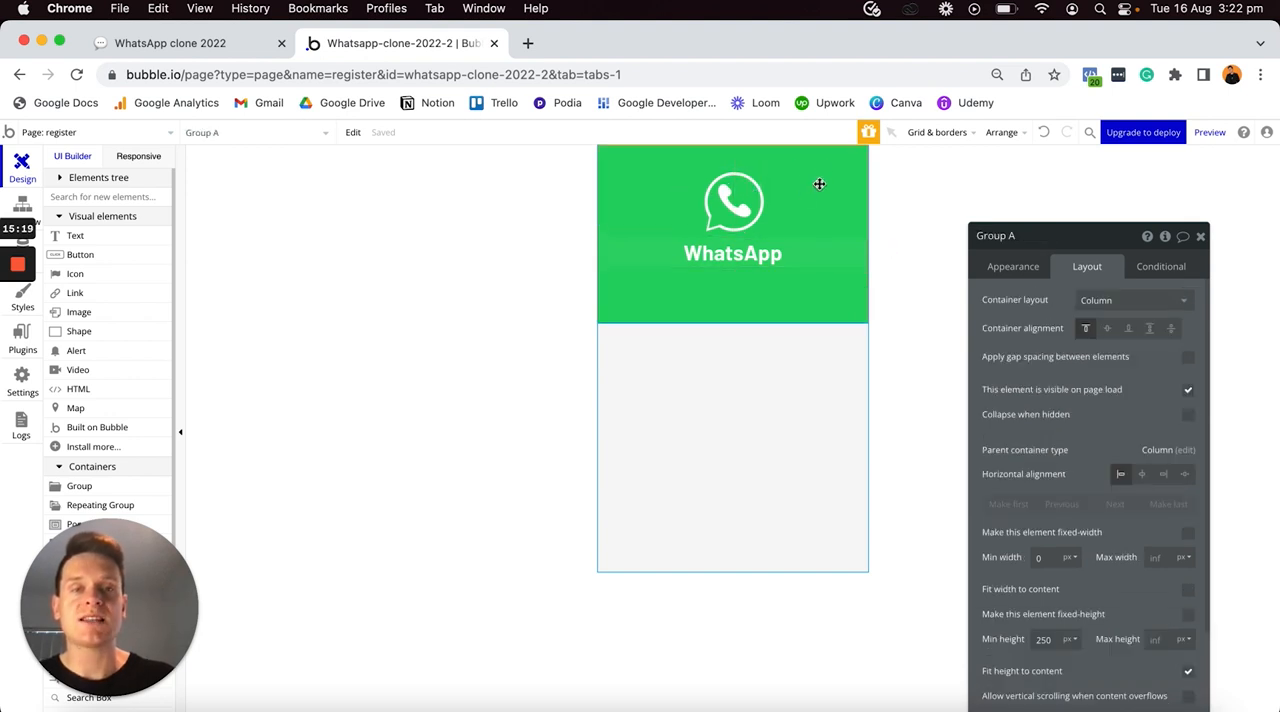
pyautogui.moveTo(1071, 229); pyautogui.dragTo(1061, 184)
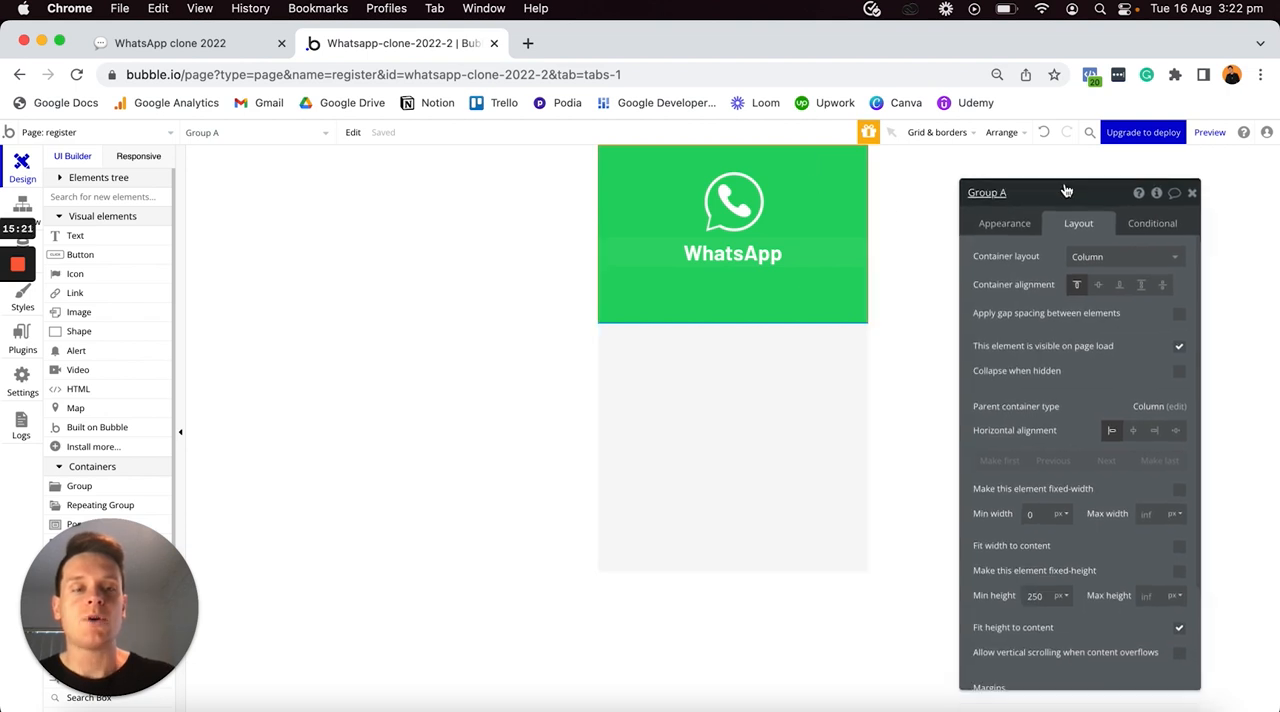
pyautogui.scroll(-2, 1054, 351)
pyautogui.scroll(-1, 1054, 351)
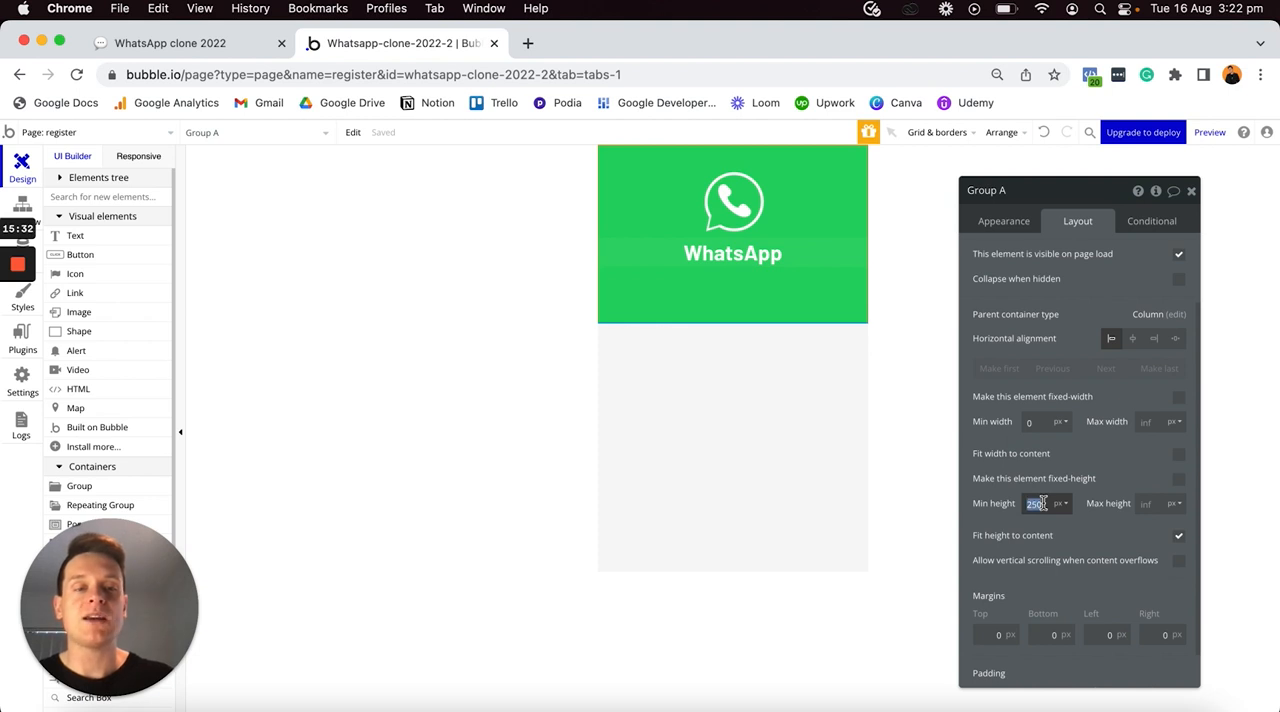
pyautogui.write('0')
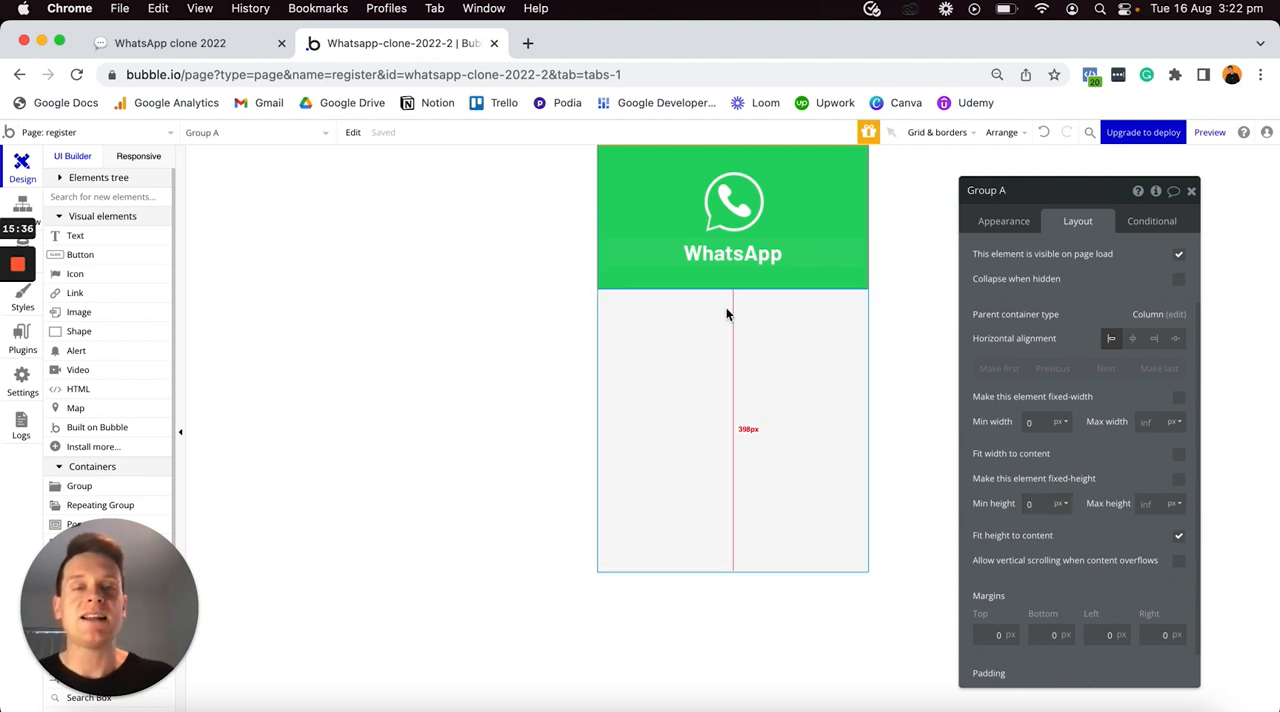
pyautogui.click(738, 258)
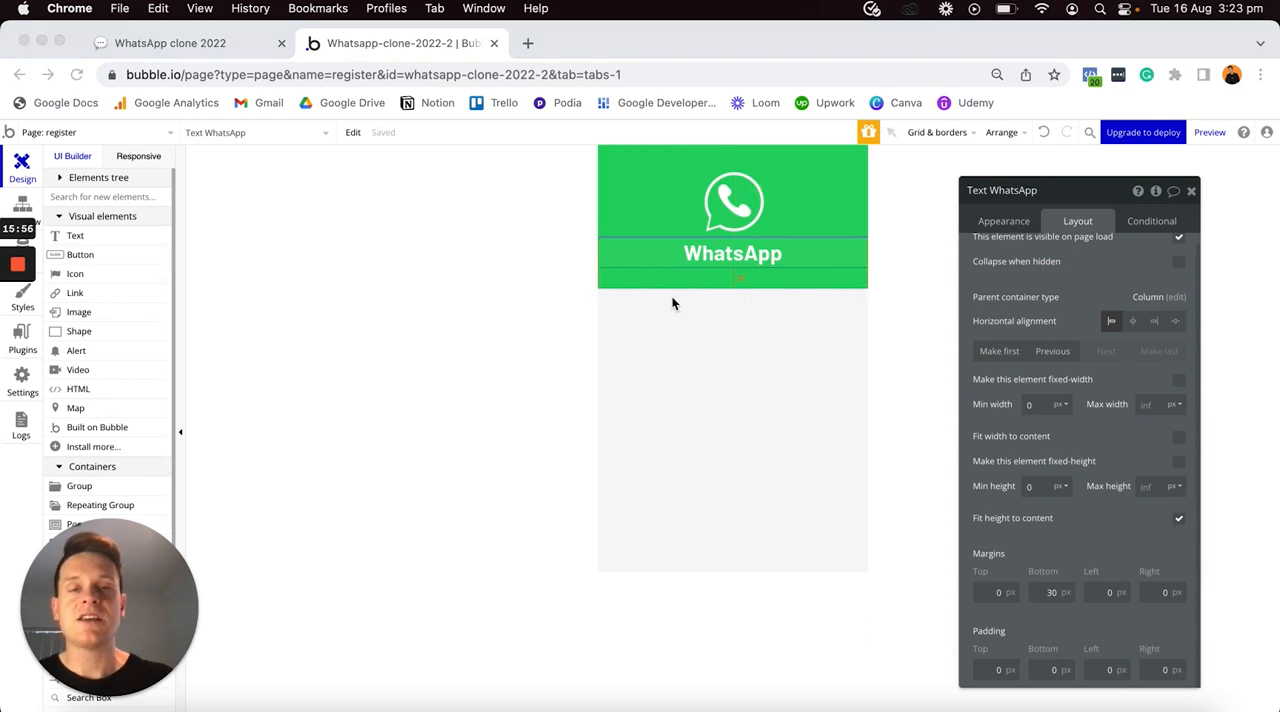
pyautogui.click(683, 259)
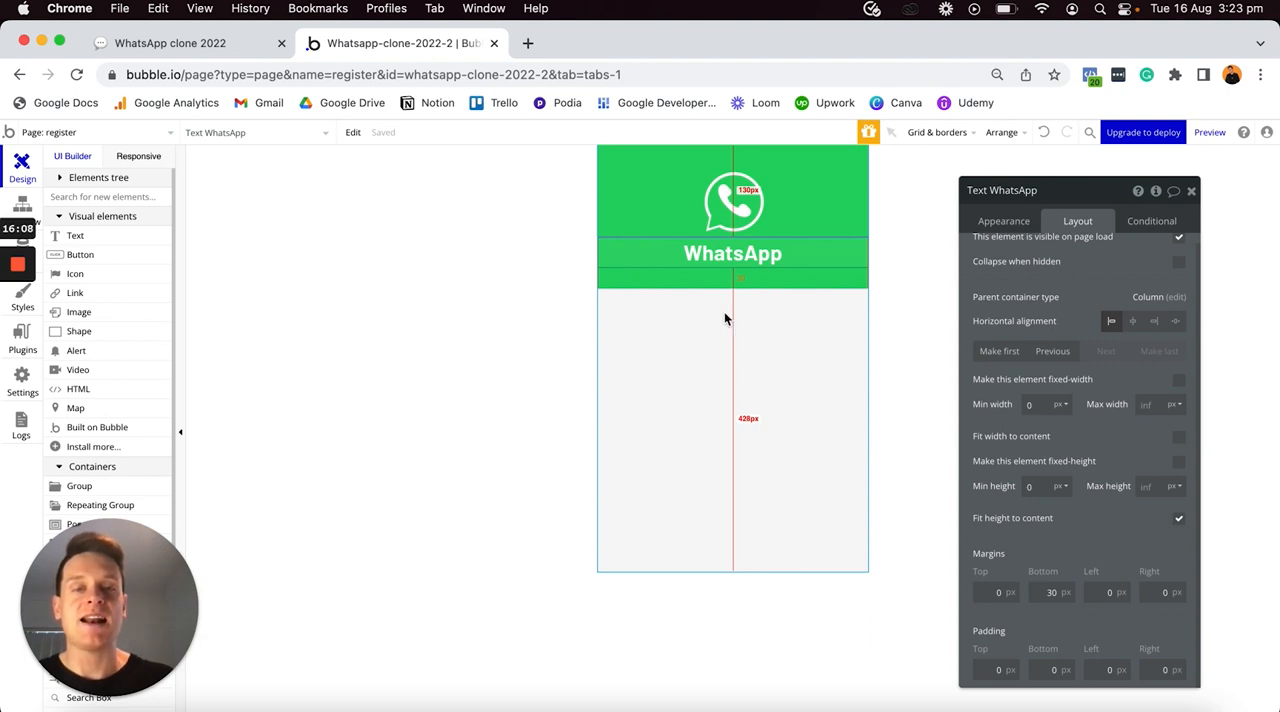
# - Place a text element reading "Create a new account" on the page below the green header group and remove its style
pyautogui.click(75, 235)
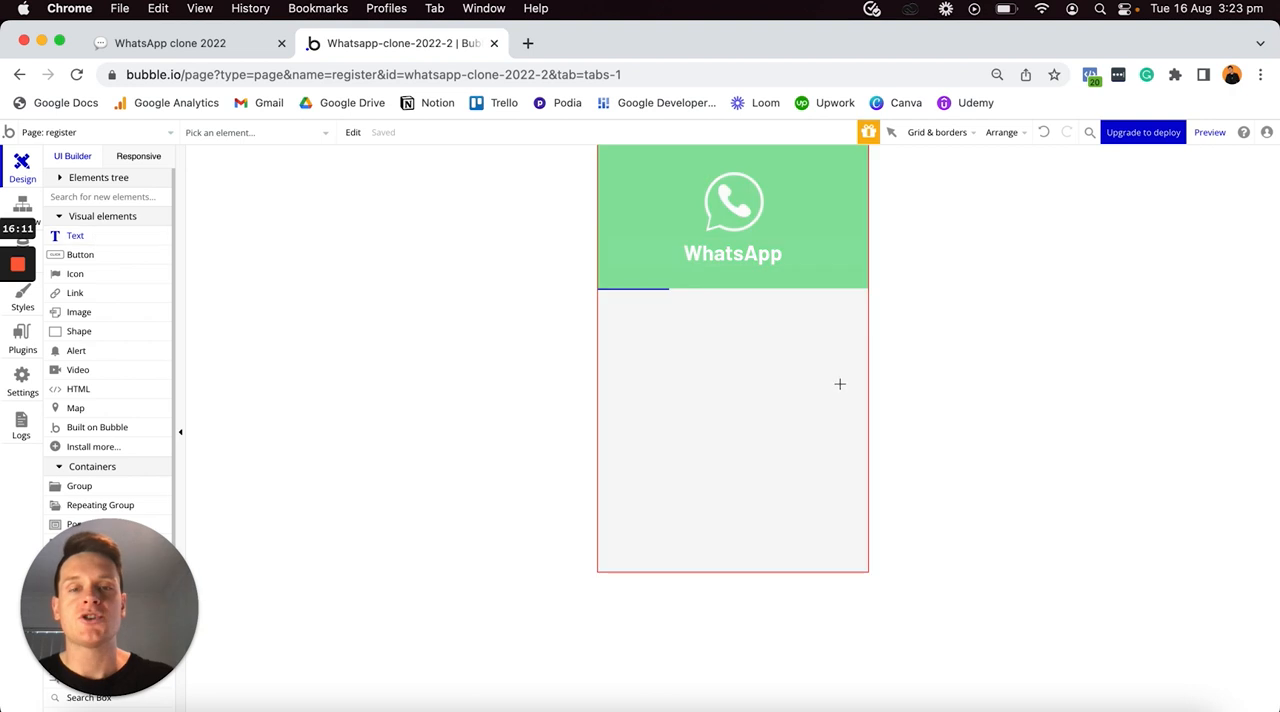
pyautogui.click(740, 334)
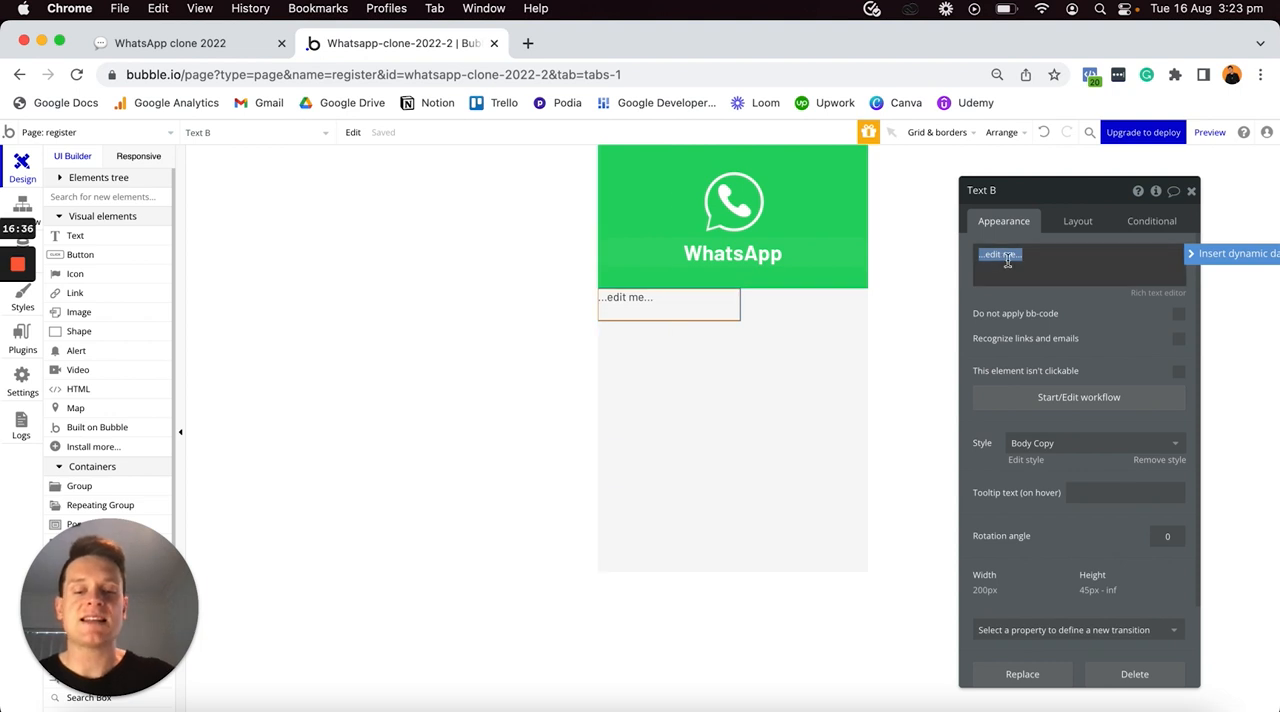
pyautogui.write('Create')
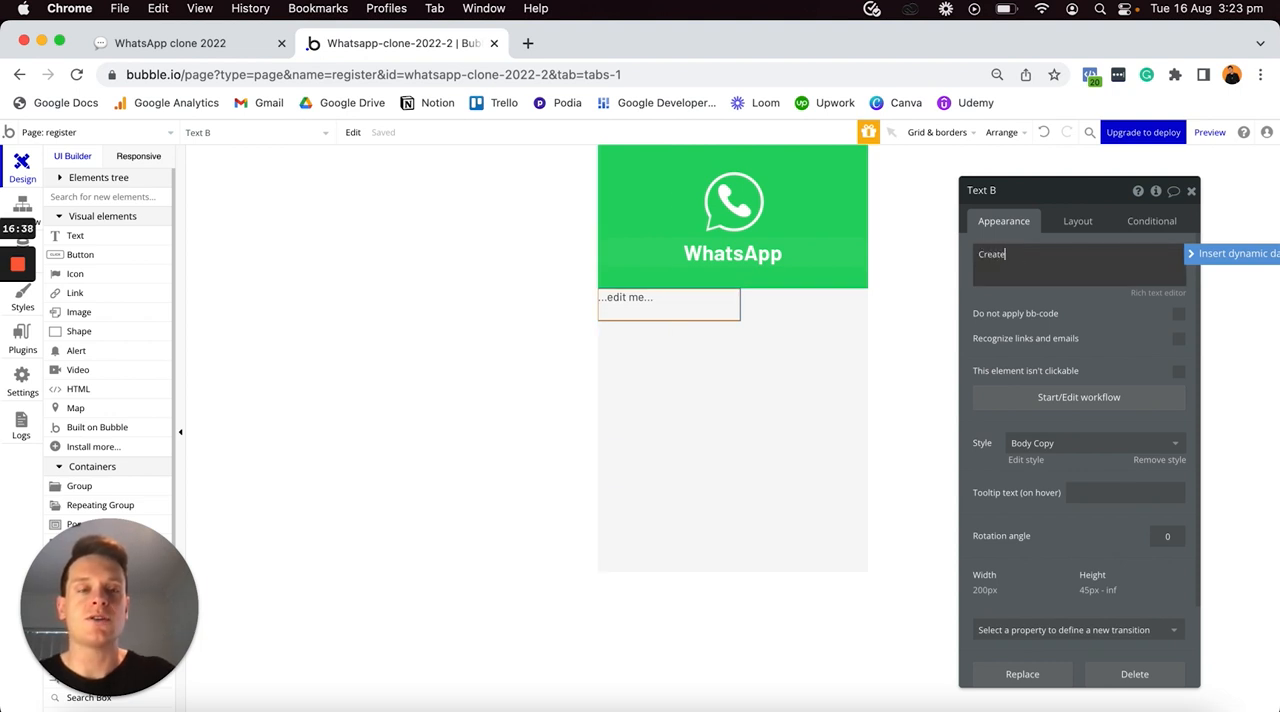
pyautogui.write(' a new account')
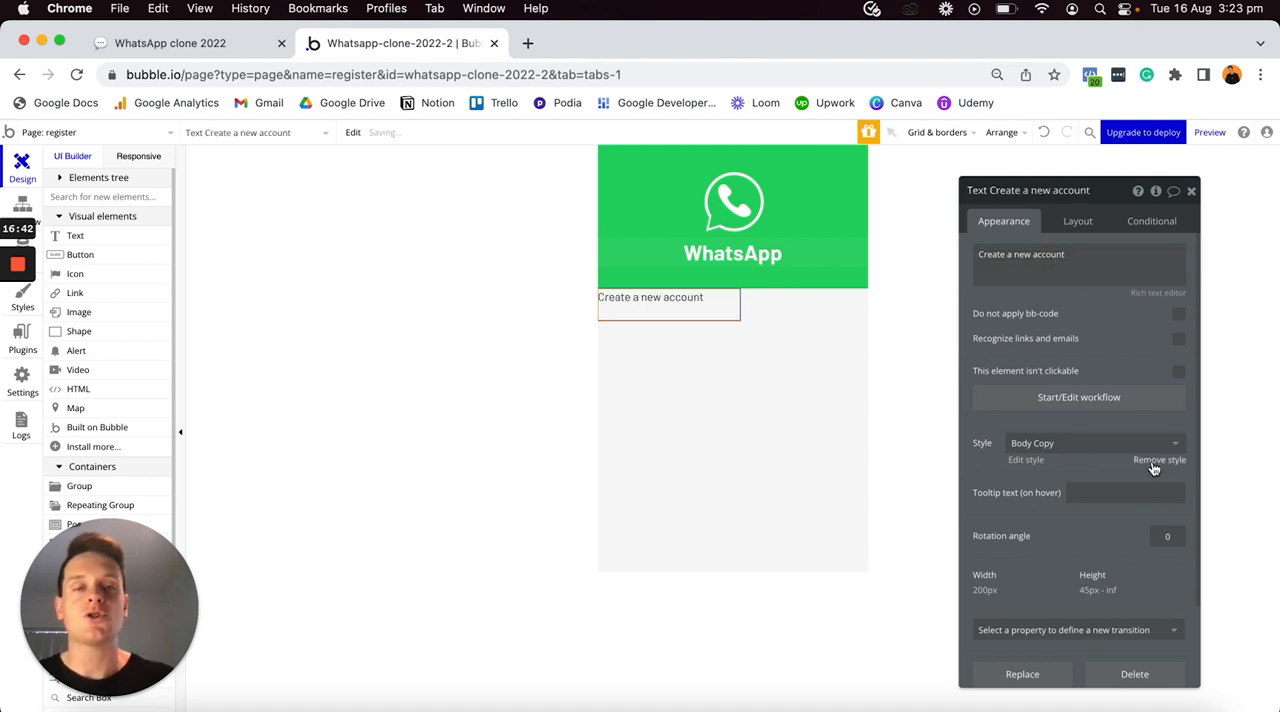
pyautogui.click(1152, 462)
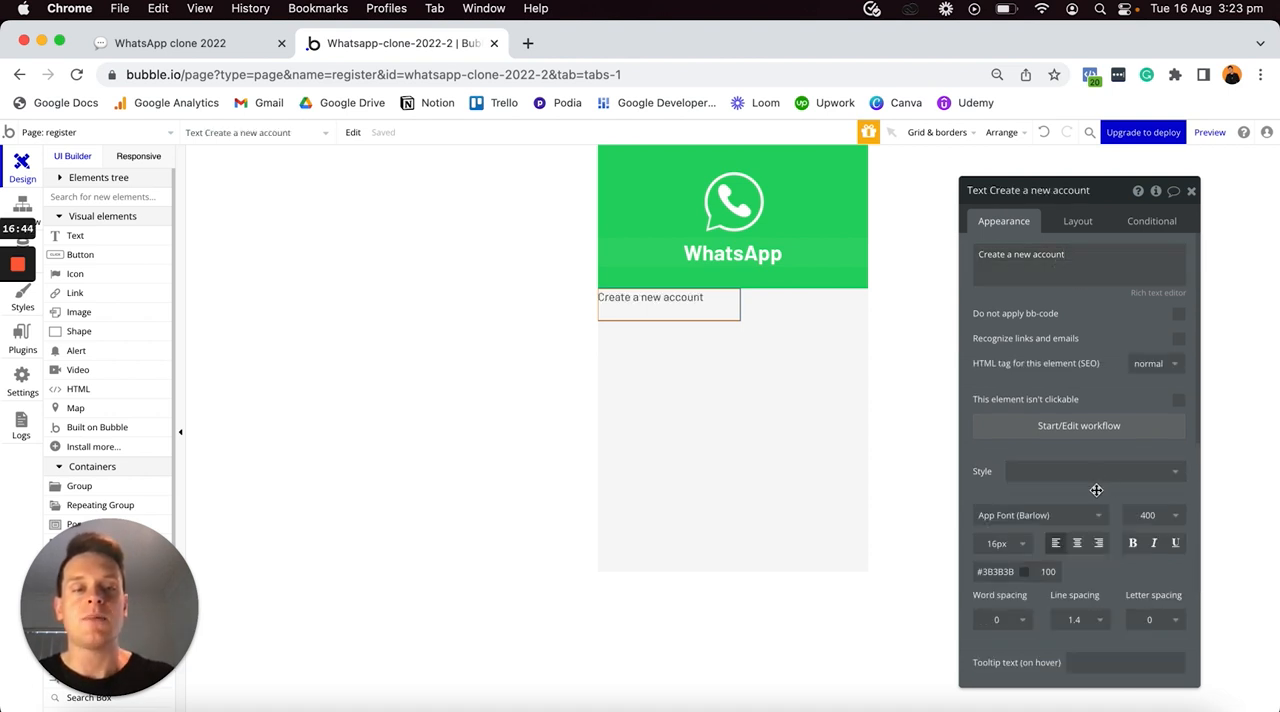
# - Format the "Create a new account" text as 20 px, centred and bold
pyautogui.click(1003, 542)
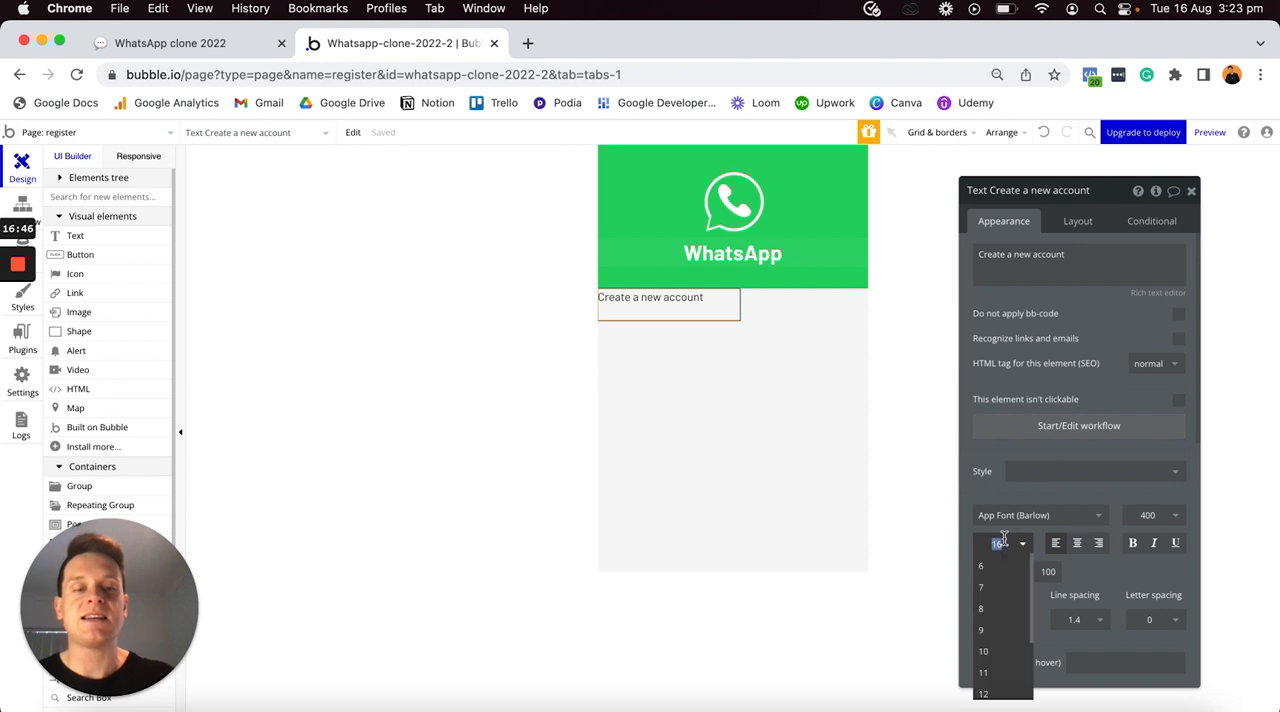
pyautogui.write('20')
pyautogui.press('Return')
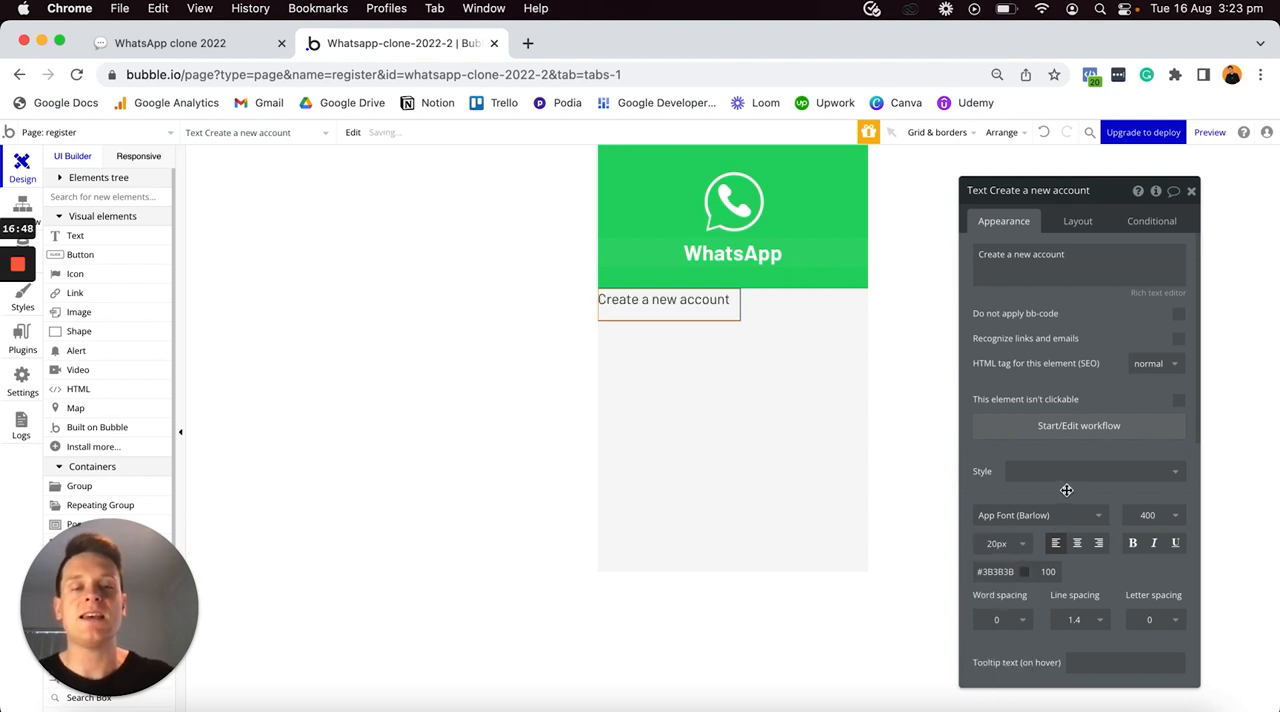
pyautogui.click(1076, 544)
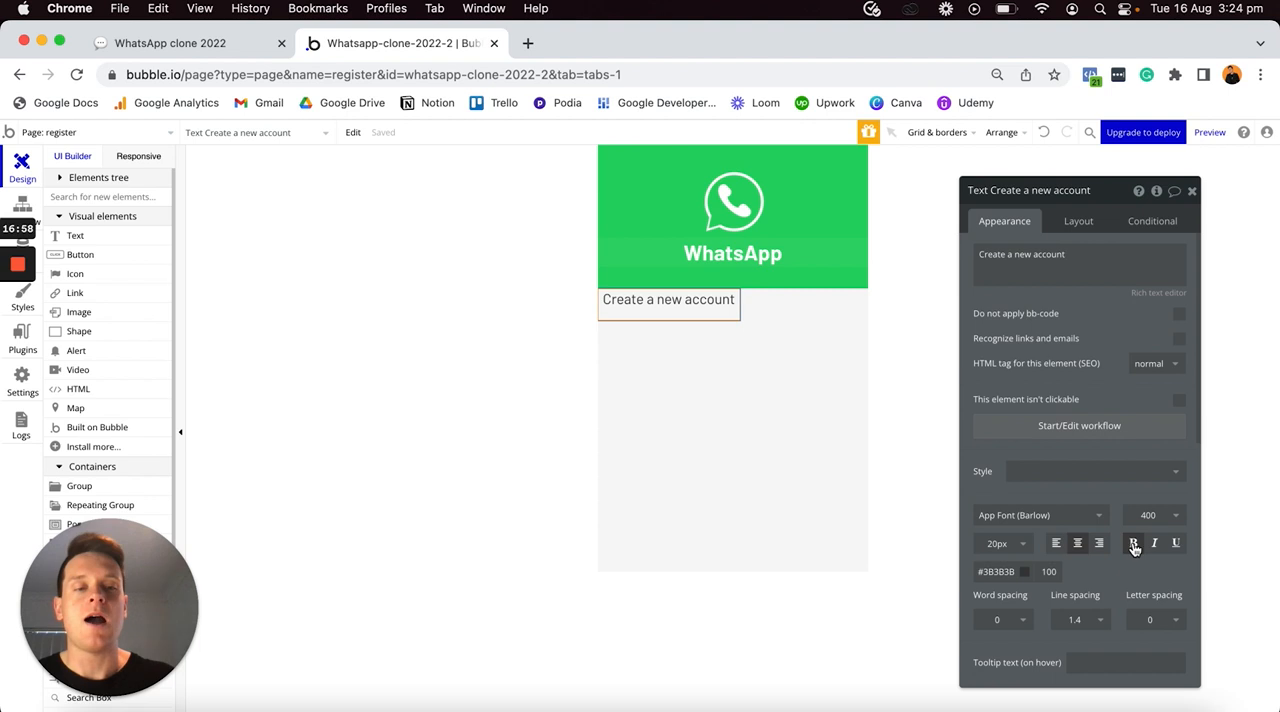
pyautogui.click(1134, 544)
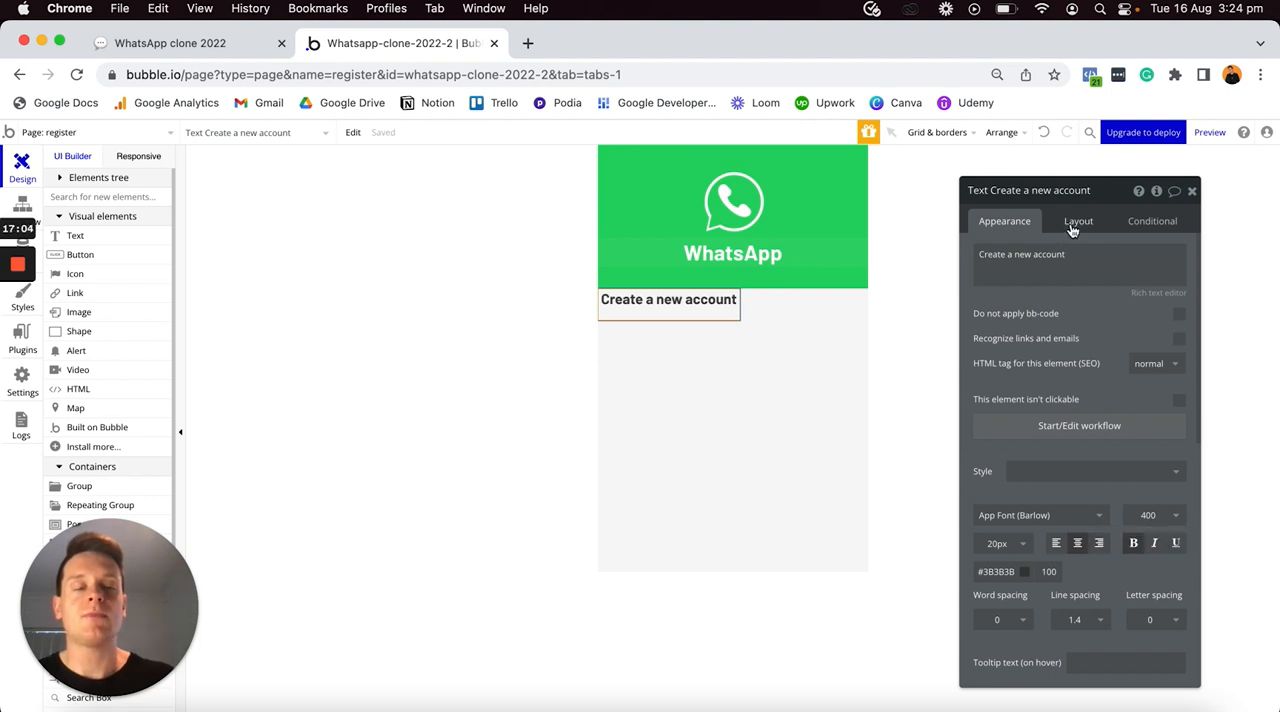
# - Turn off the "Create a new account" text's fixed width, set its min width and min height to 0, and its top margin to 30 px
pyautogui.click(1074, 222)
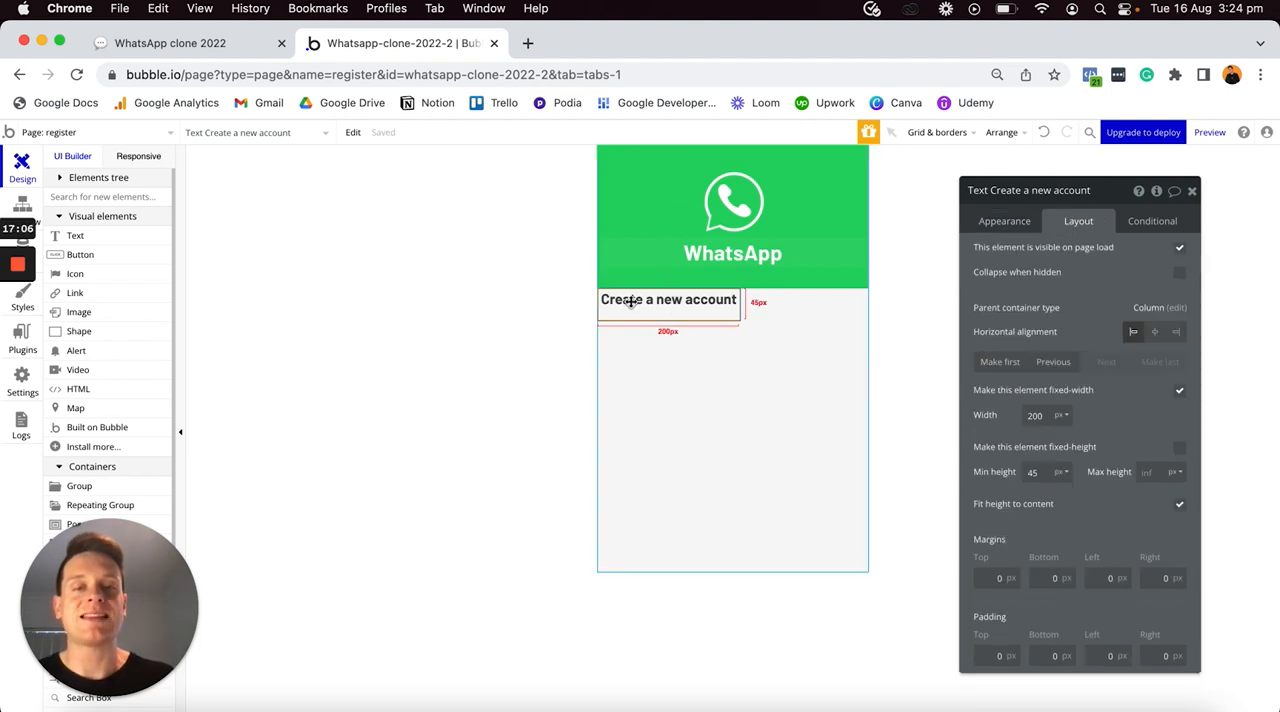
pyautogui.click(1180, 391)
pyautogui.doubleClick(1035, 415)
pyautogui.write('0')
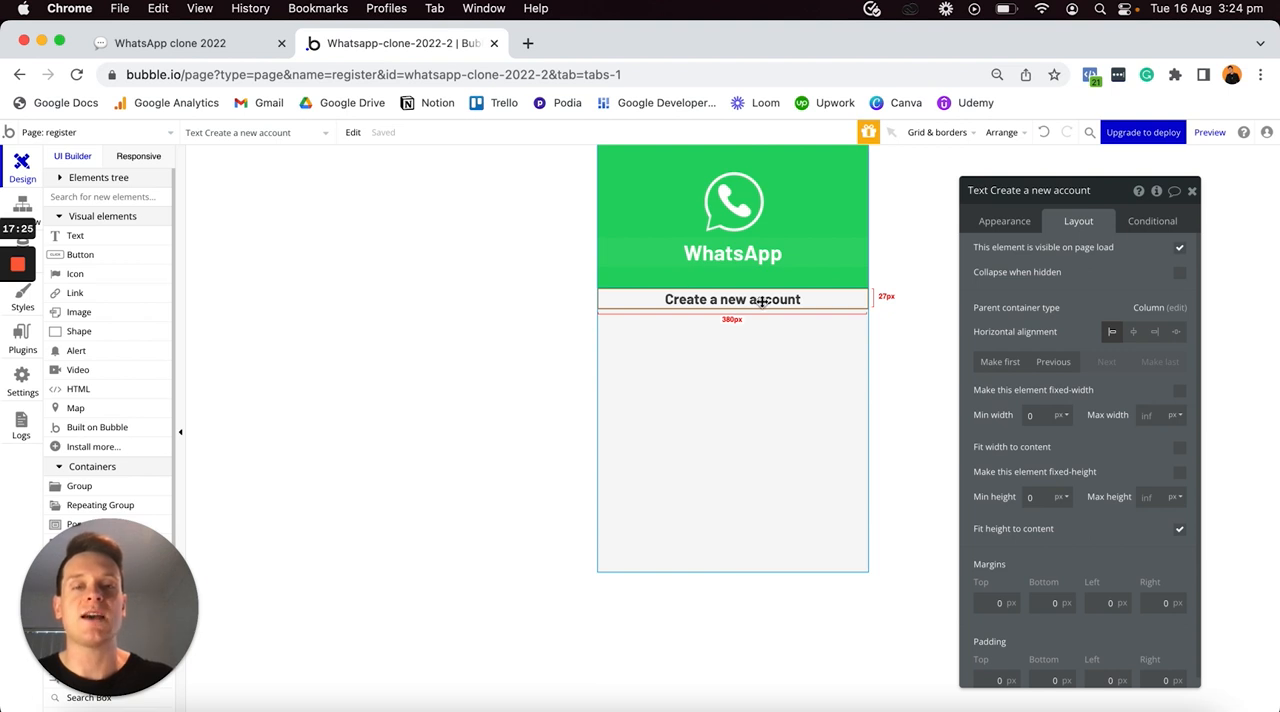
pyautogui.click(985, 602)
pyautogui.write('3')
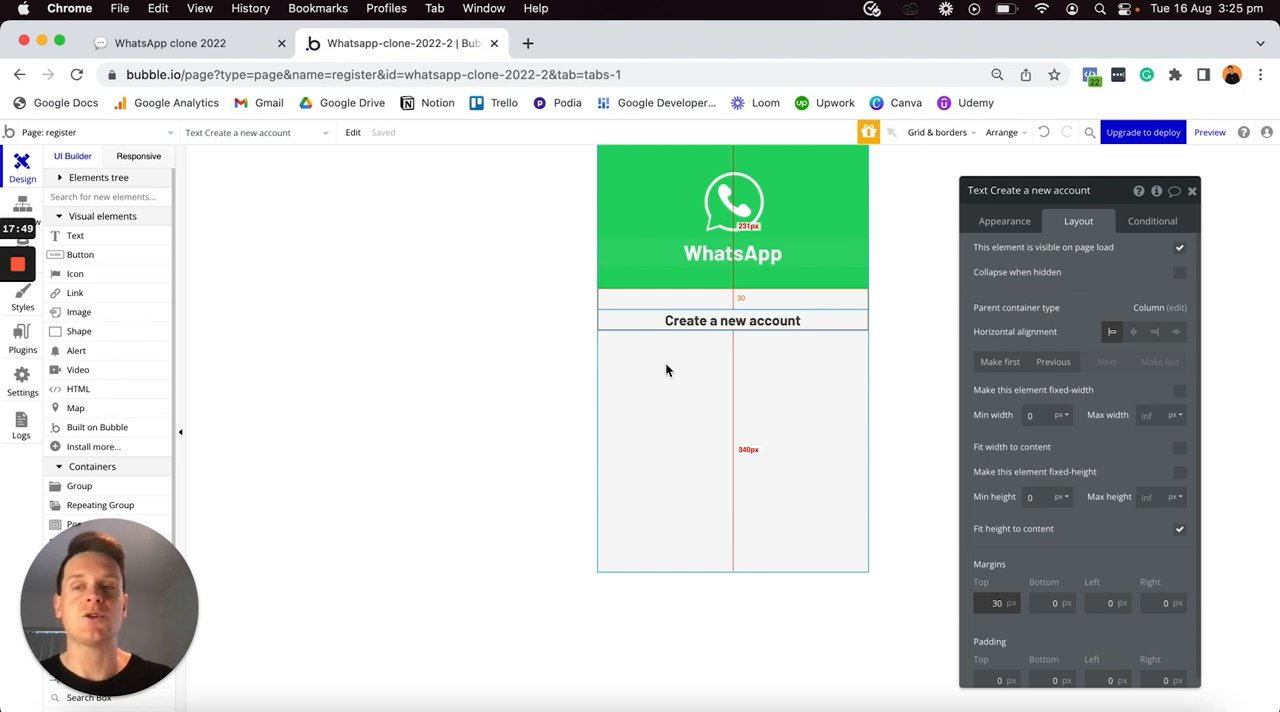
# - Place a text element reading "Phone" below the "Create a new account" heading, remove its style and make it bold
pyautogui.click(82, 240)
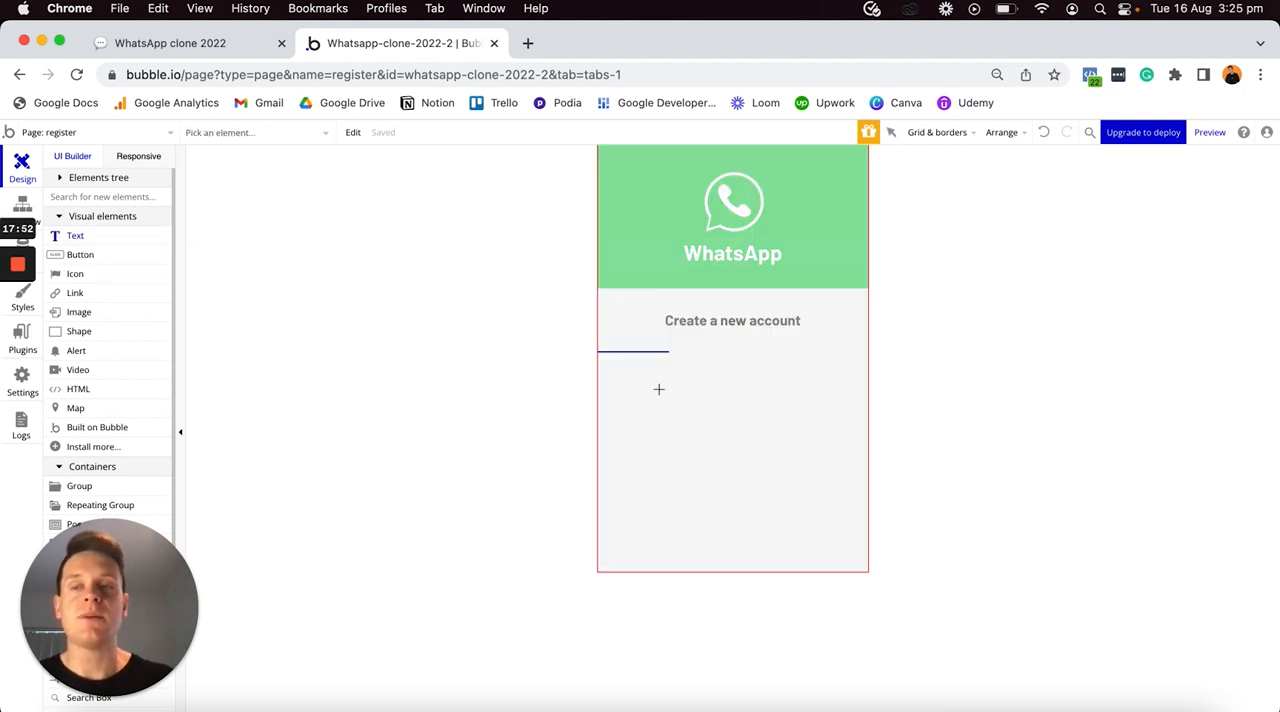
pyautogui.click(669, 370)
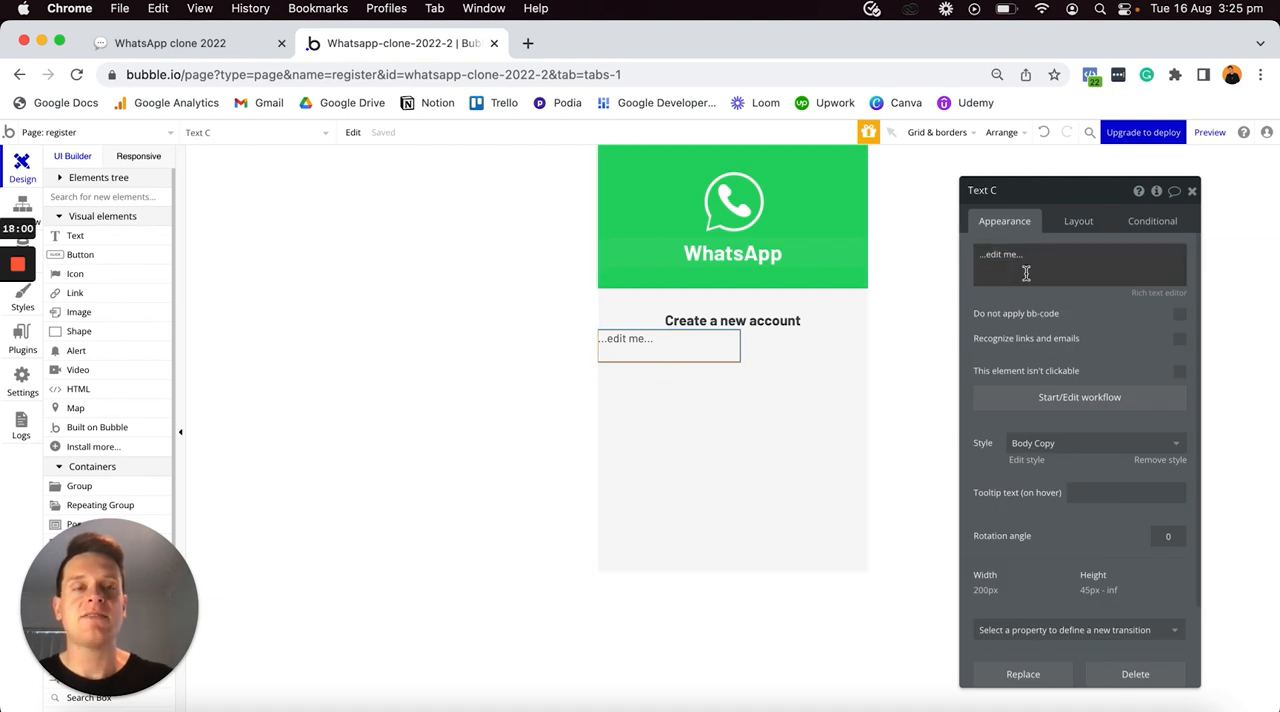
pyautogui.tripleClick(1023, 271)
pyautogui.write('Phone')
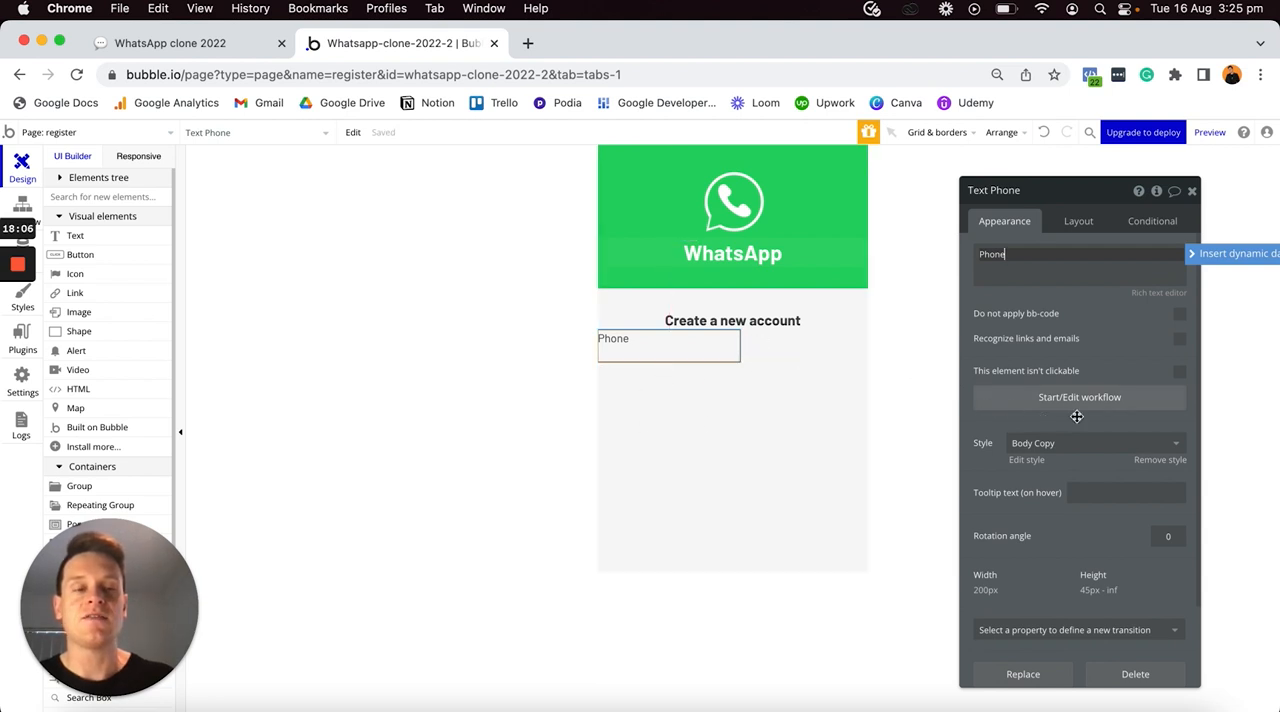
pyautogui.click(1155, 465)
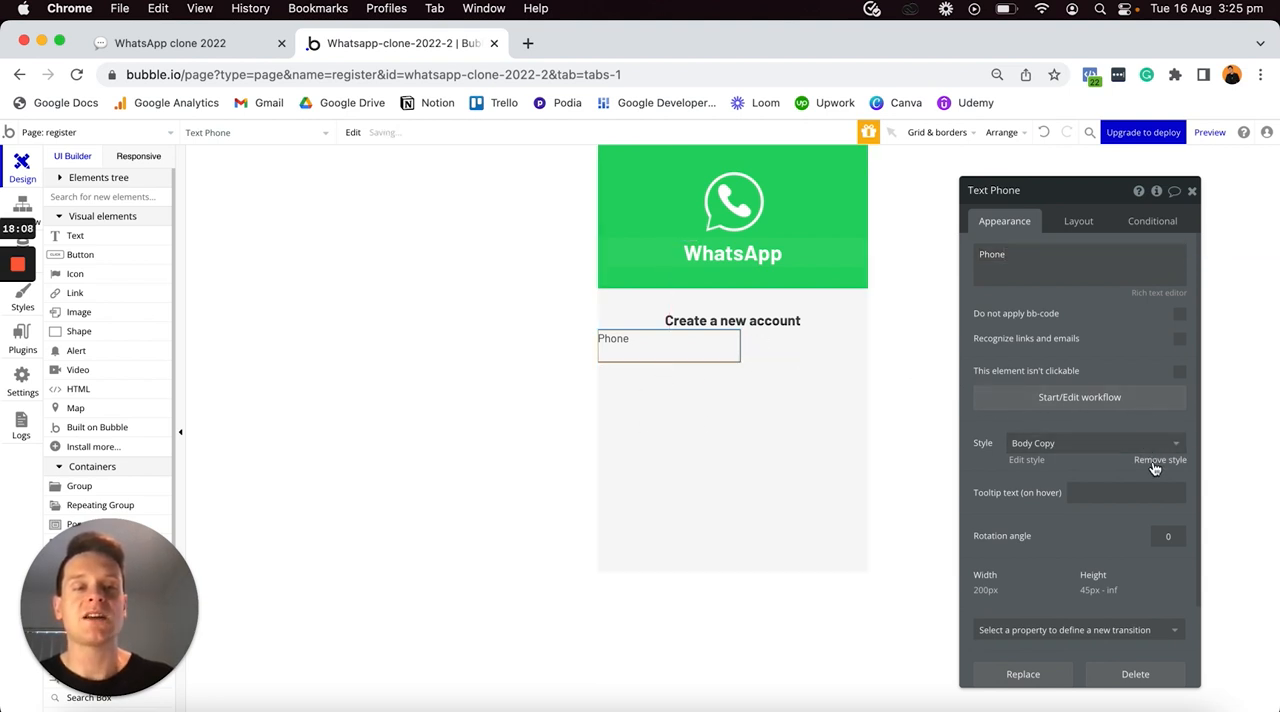
pyautogui.click(1133, 545)
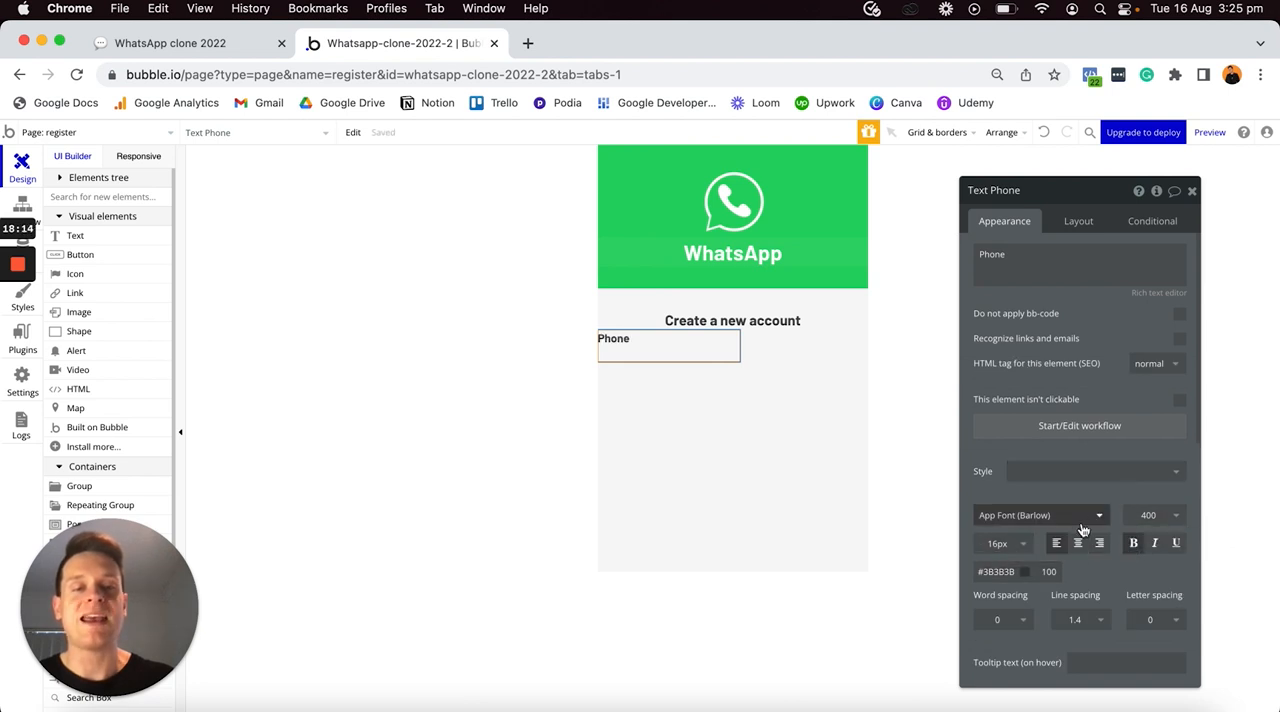
# - Turn off the Phone text's fixed width and set its min width and min height to 0
pyautogui.click(1077, 224)
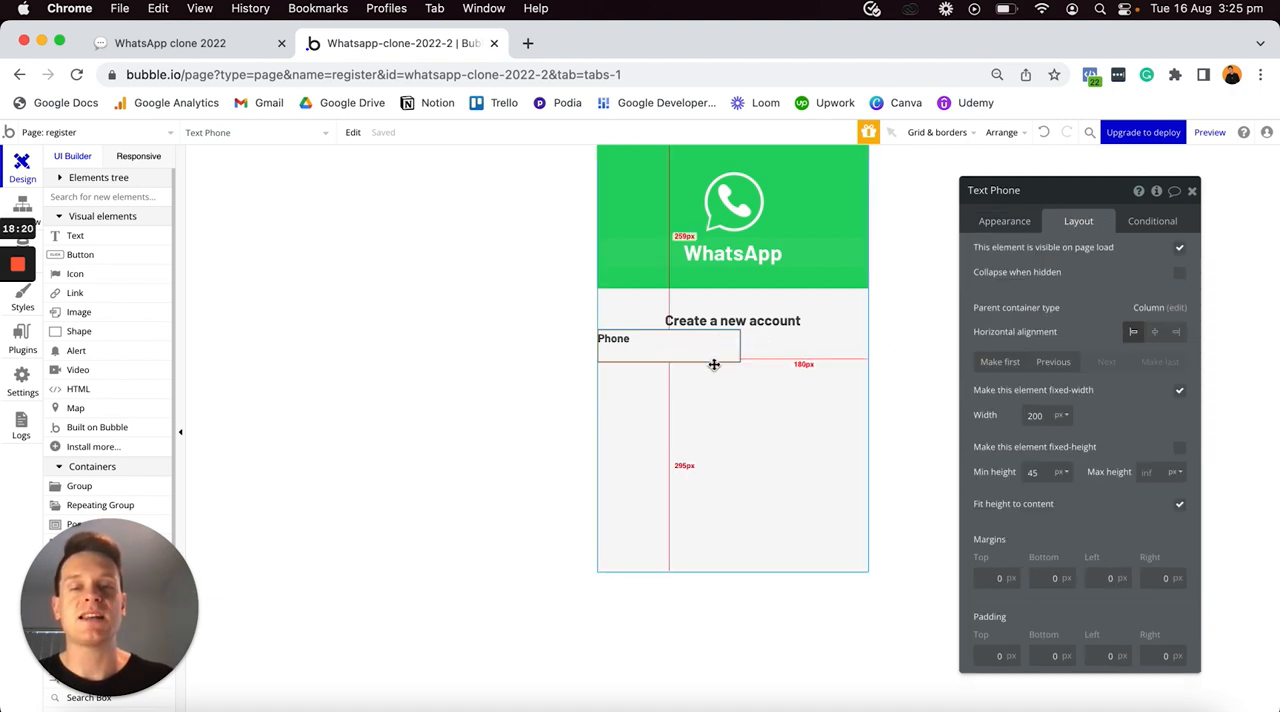
pyautogui.click(1180, 390)
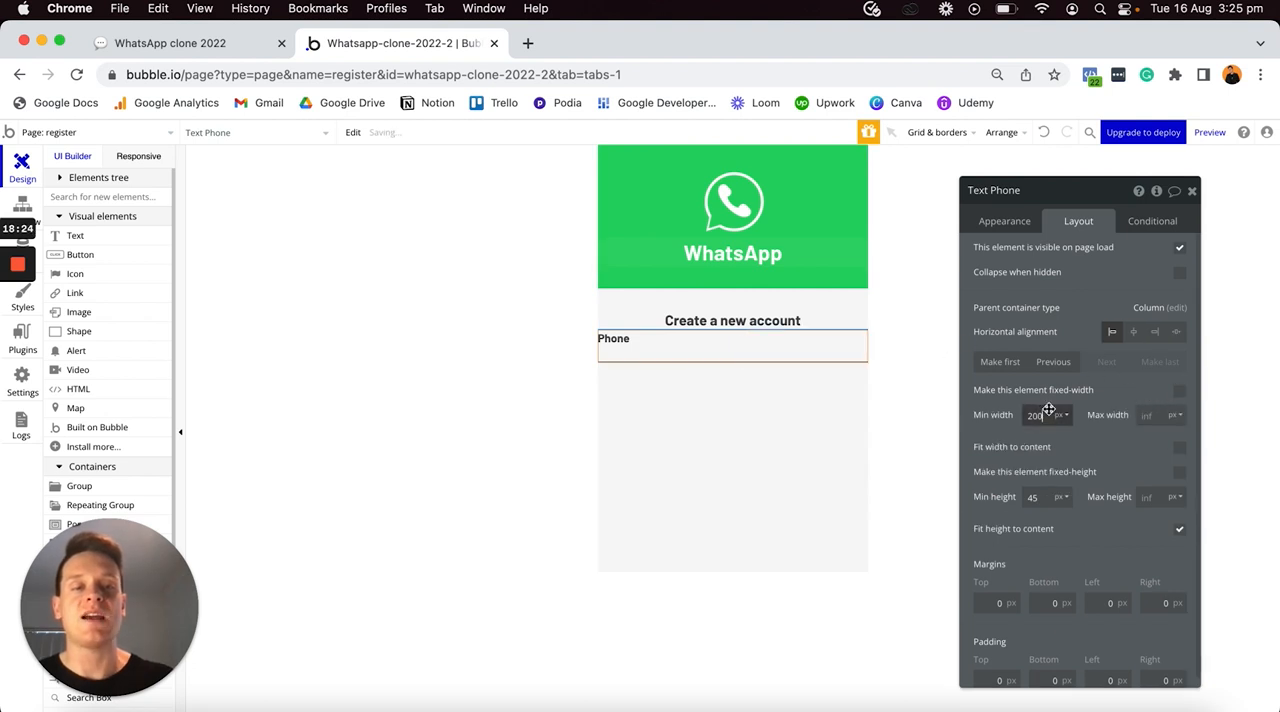
pyautogui.doubleClick(1047, 411)
pyautogui.write('0')
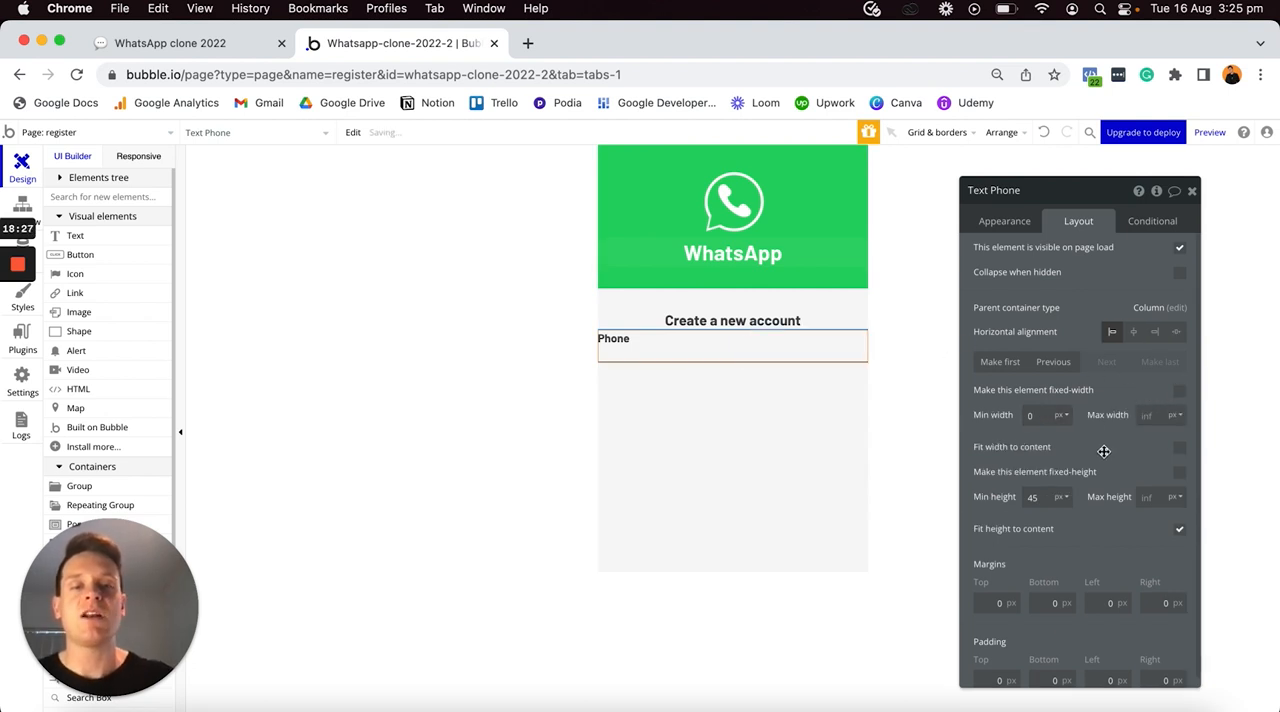
pyautogui.click(1157, 420)
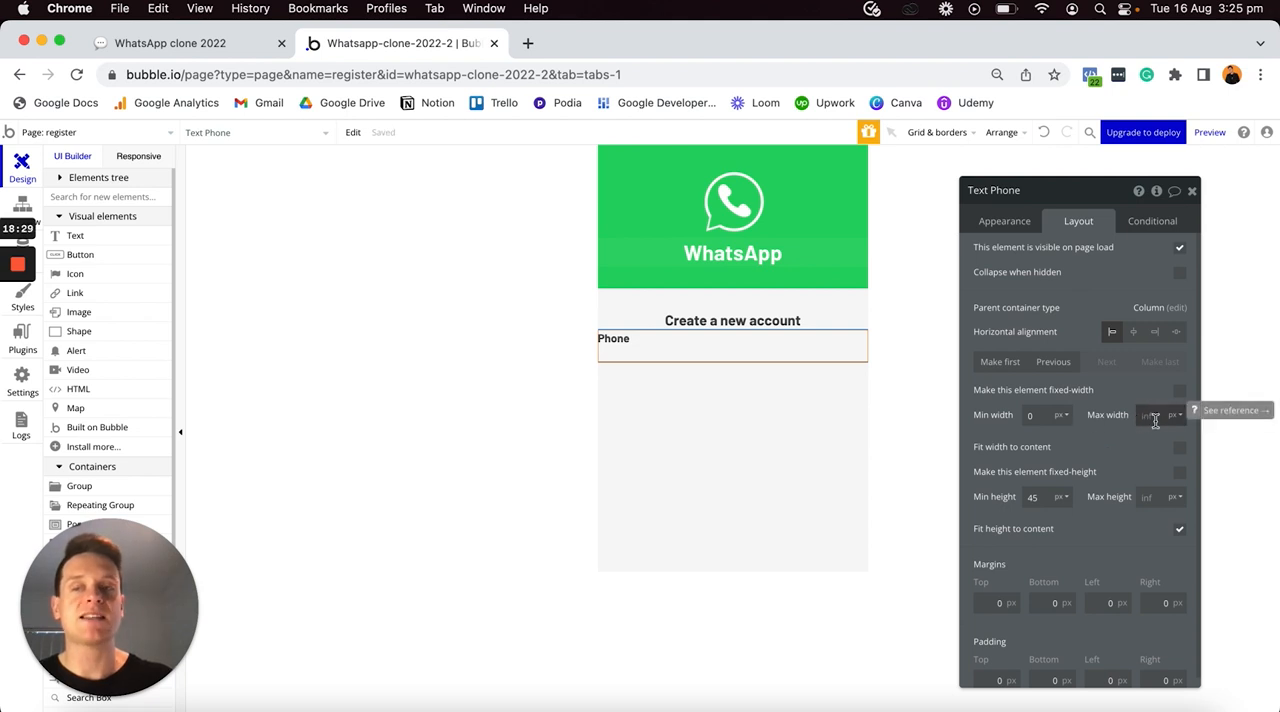
pyautogui.click(1044, 496)
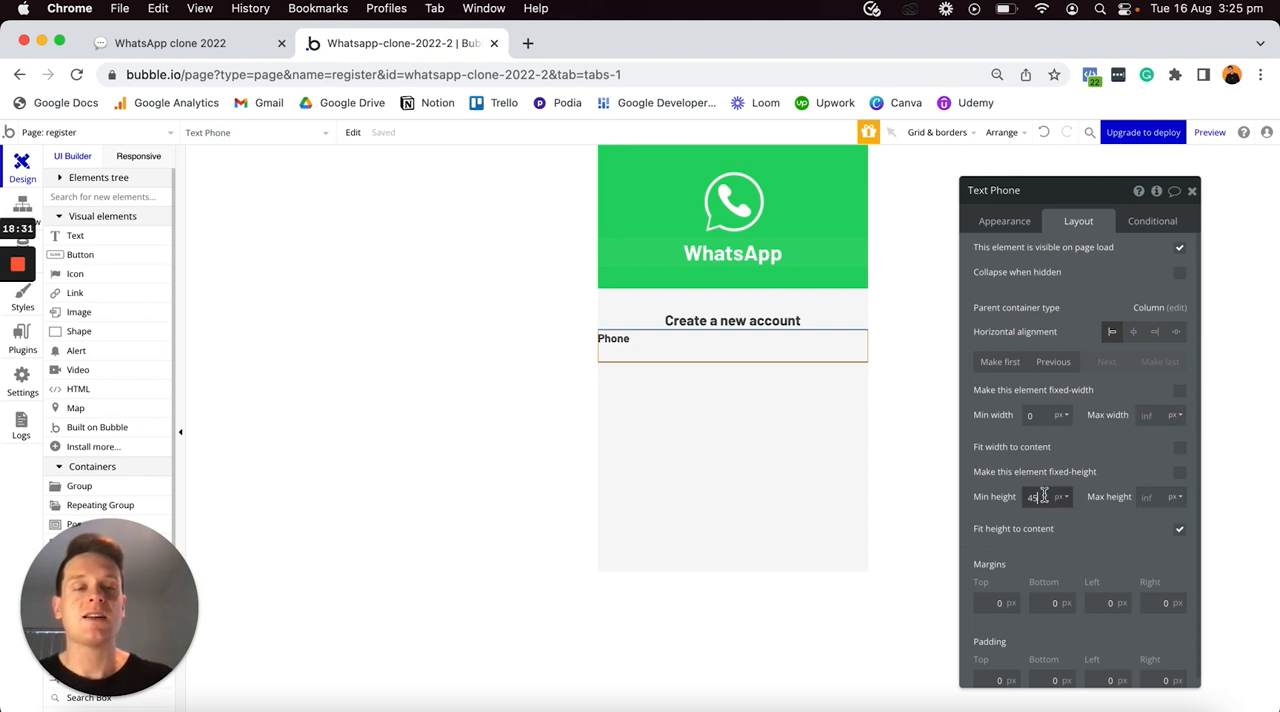
pyautogui.write('0')
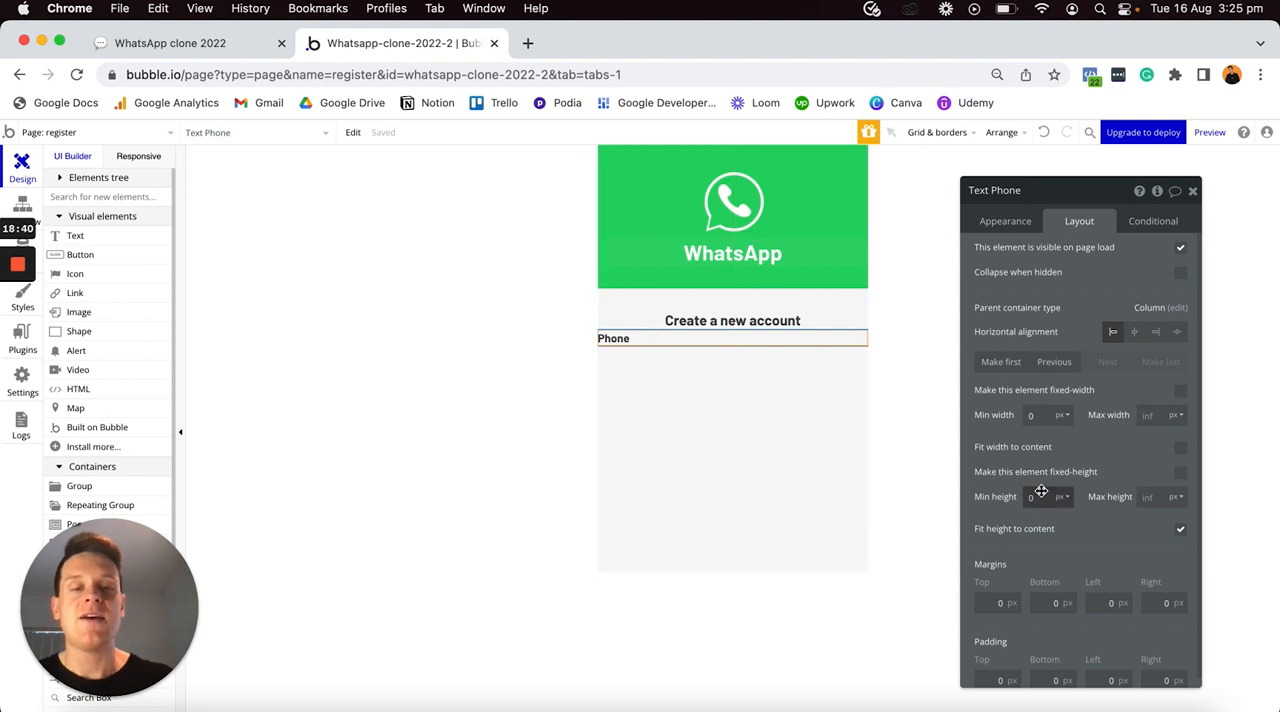
# - Set the Phone text's top, left and right margins to 20 px
pyautogui.click(990, 603)
pyautogui.write('2')
pyautogui.click(1104, 603)
pyautogui.write('2')
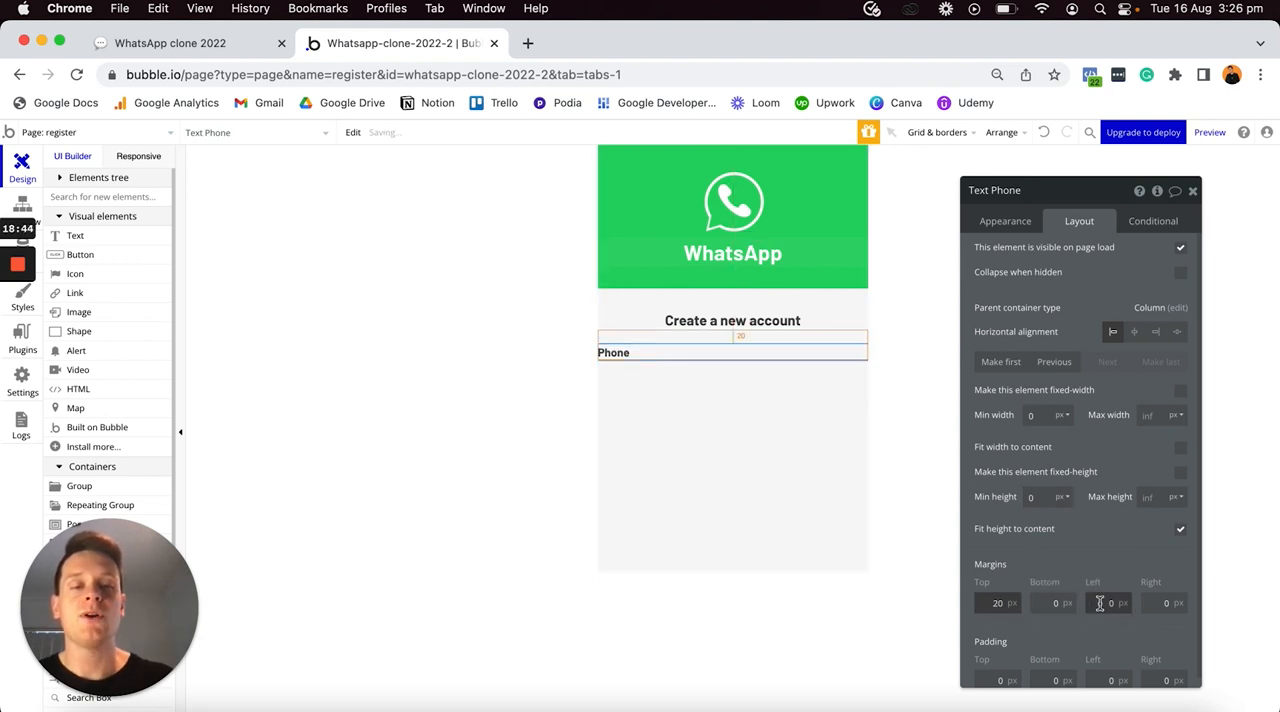
pyautogui.click(1162, 601)
pyautogui.write('2')
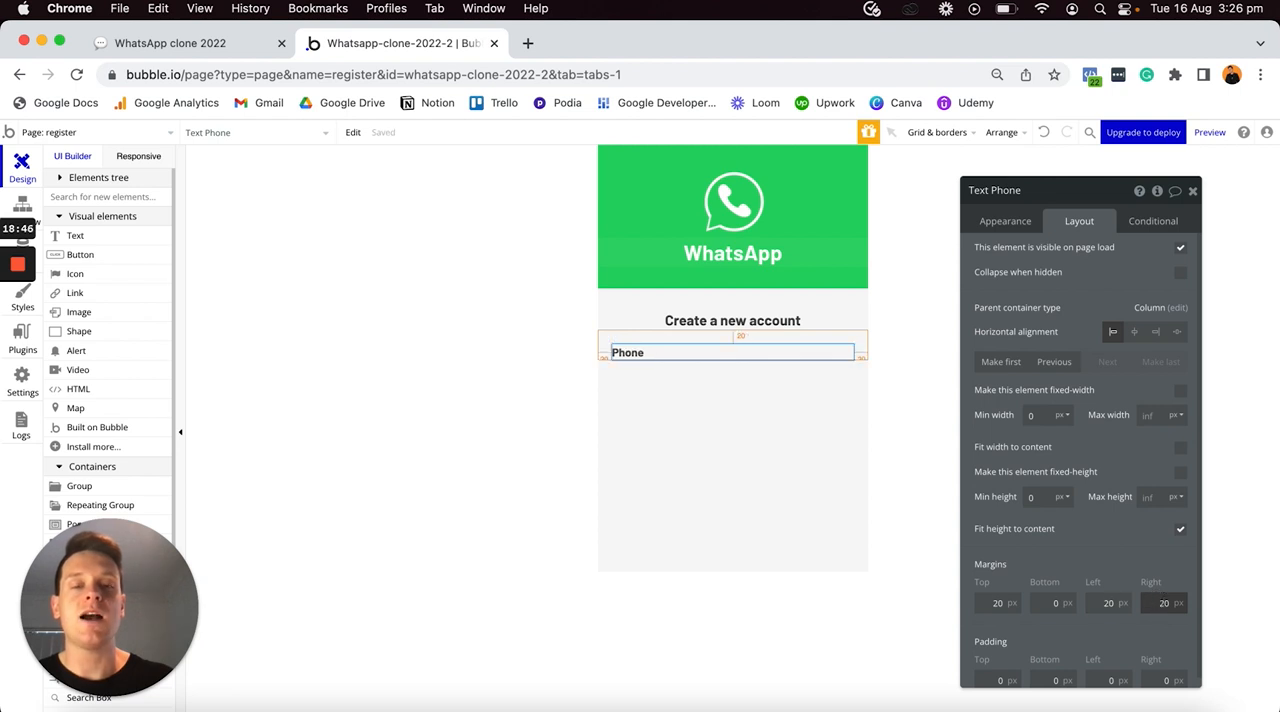
pyautogui.click(1049, 603)
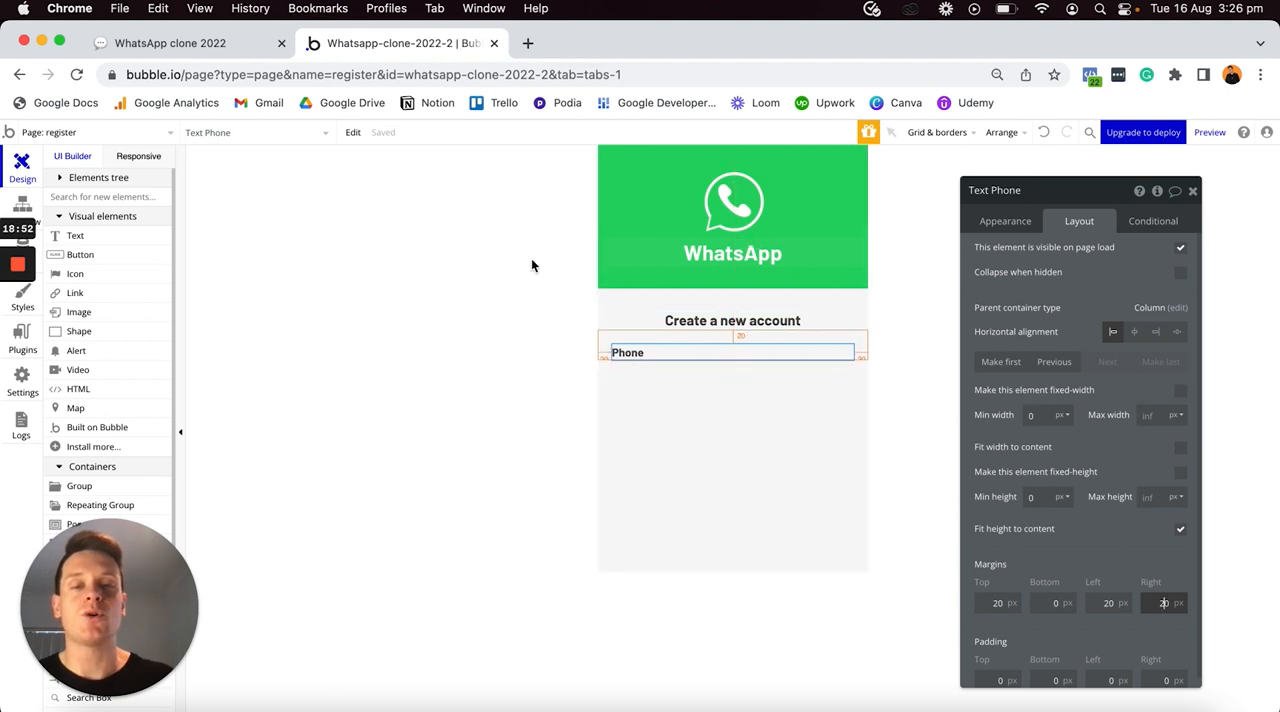
# - Check the Phone text's side margins at a page width of about 704 px in the responsive preview, and return to the UI builder
pyautogui.click(163, 158)
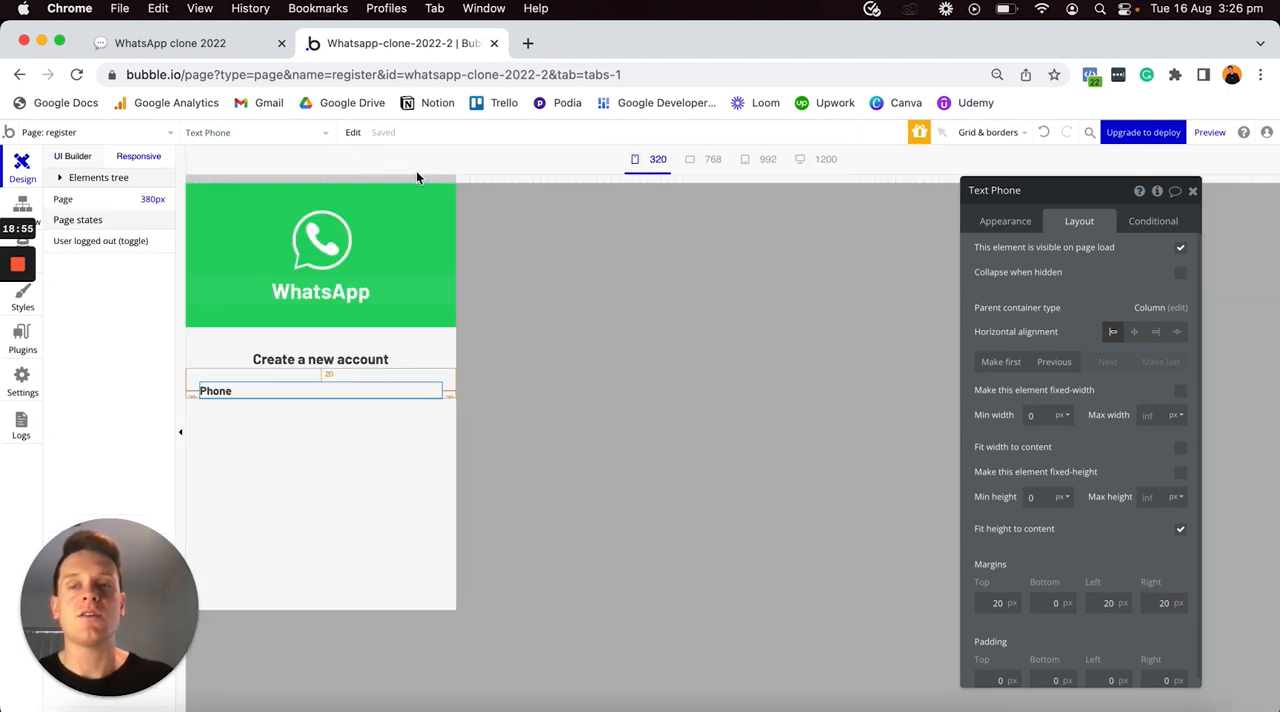
pyautogui.moveTo(422, 178); pyautogui.dragTo(688, 150)
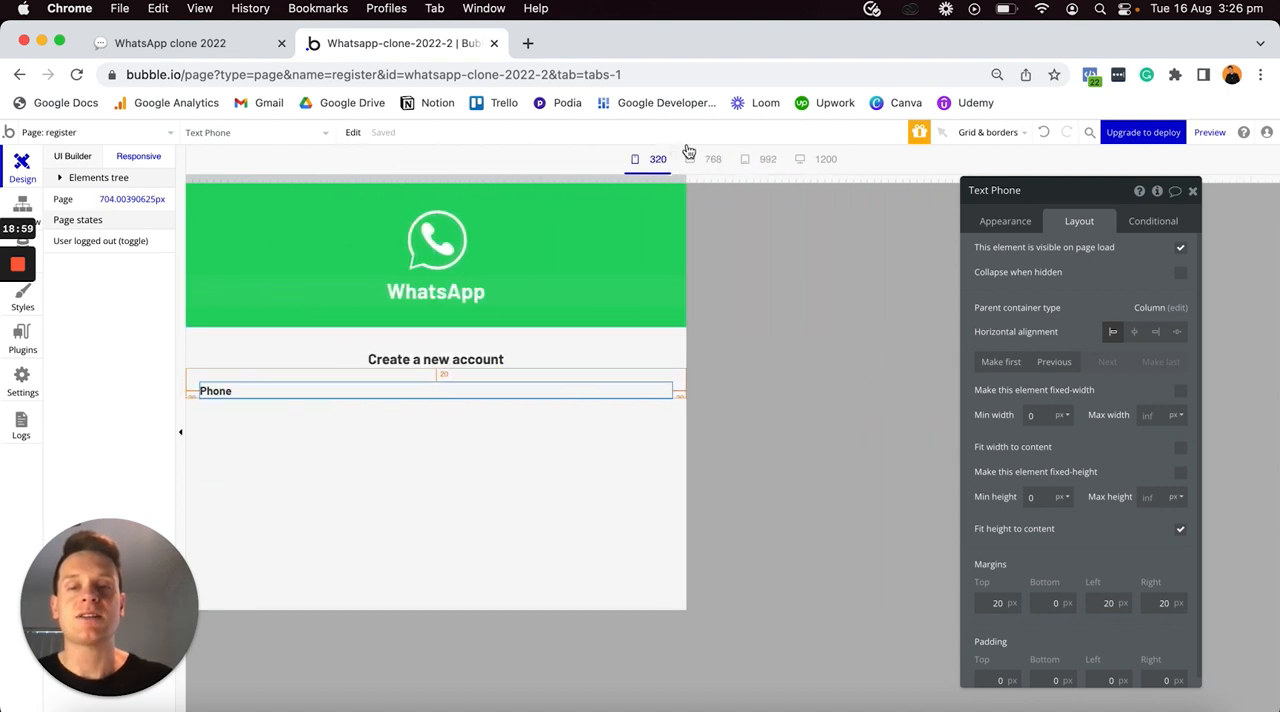
pyautogui.click(80, 157)
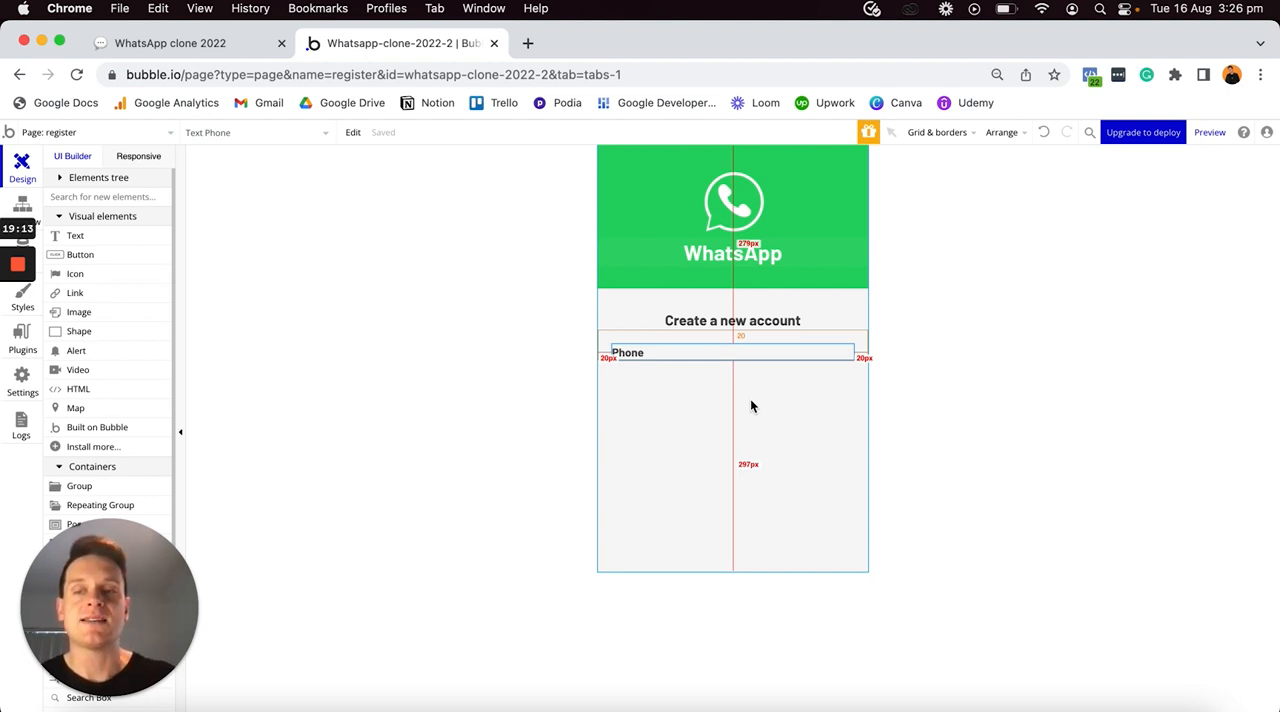
# - Place an input element below the Phone label and rename it "Input - Phone-number"
pyautogui.scroll(-2, 144, 398)
pyautogui.scroll(-4, 144, 398)
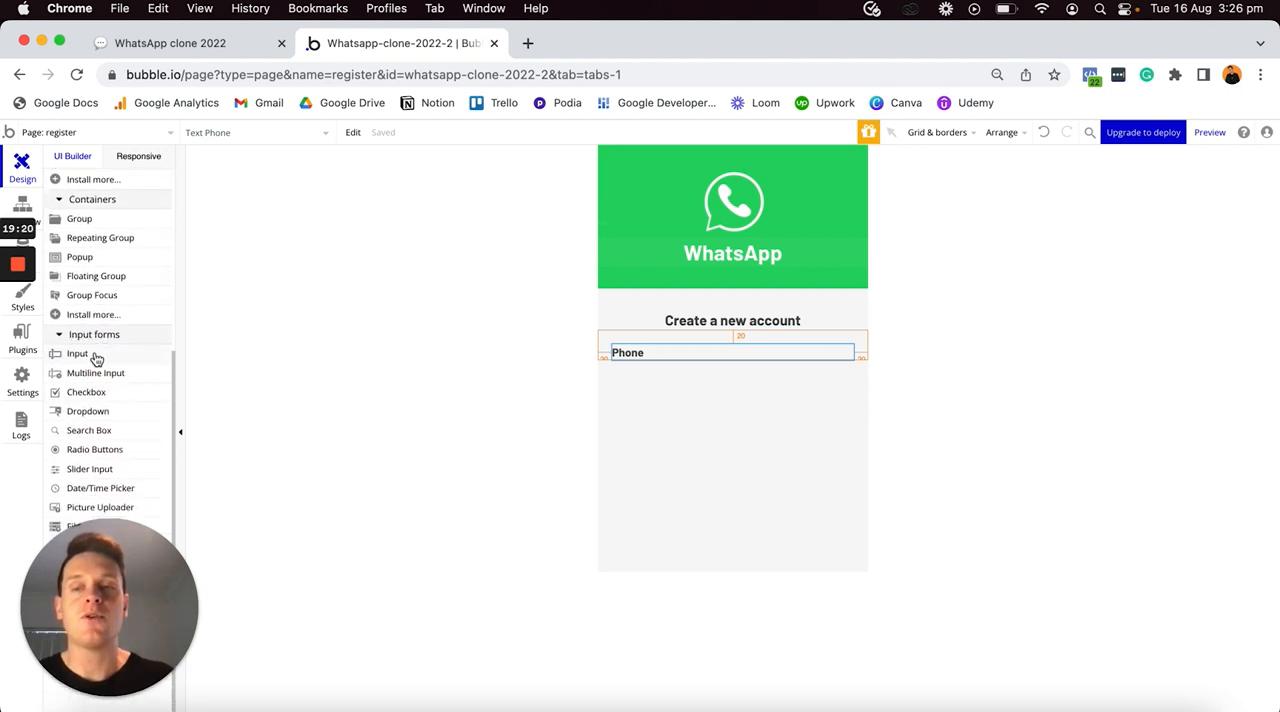
pyautogui.click(78, 355)
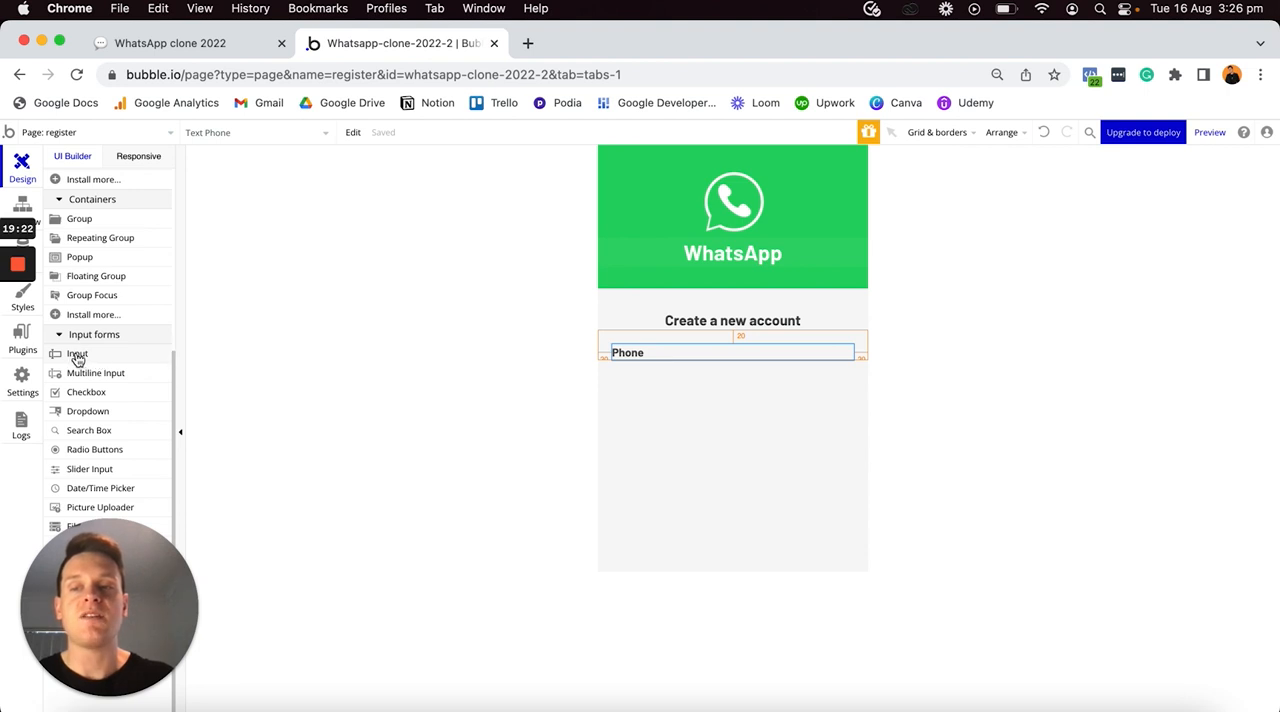
pyautogui.click(659, 369)
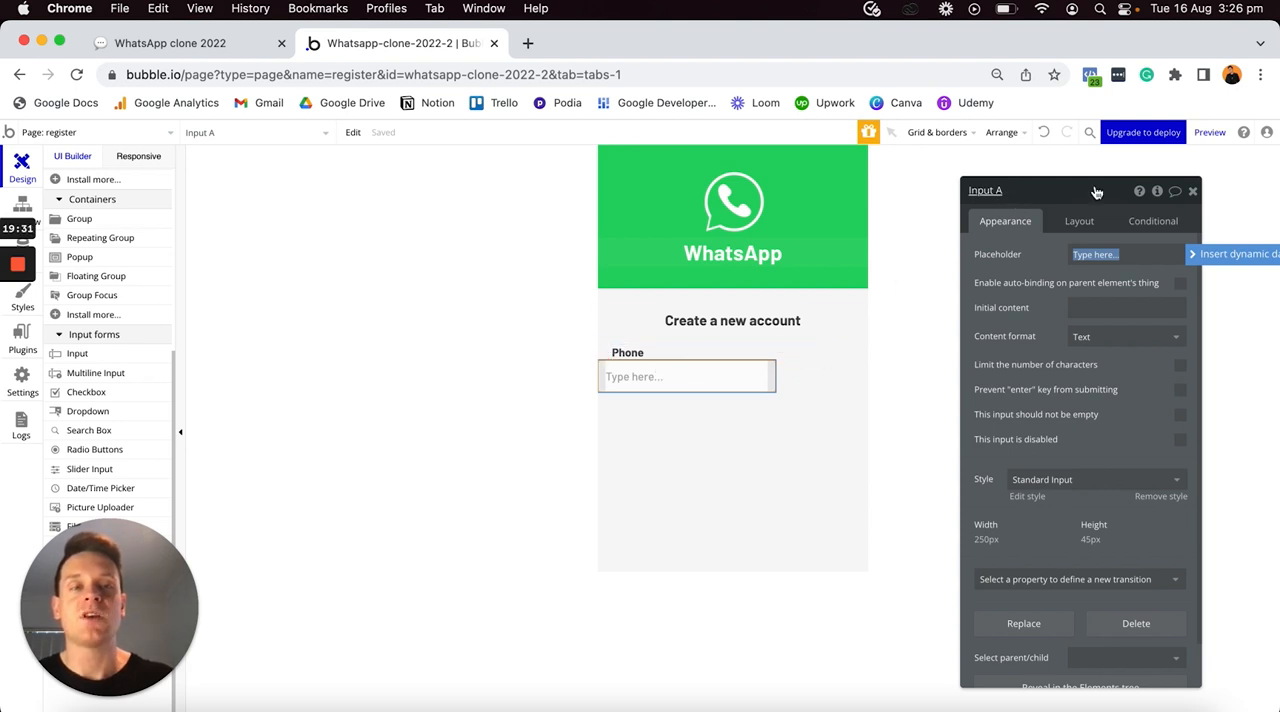
pyautogui.click(1013, 192)
pyautogui.press('BackSpace')
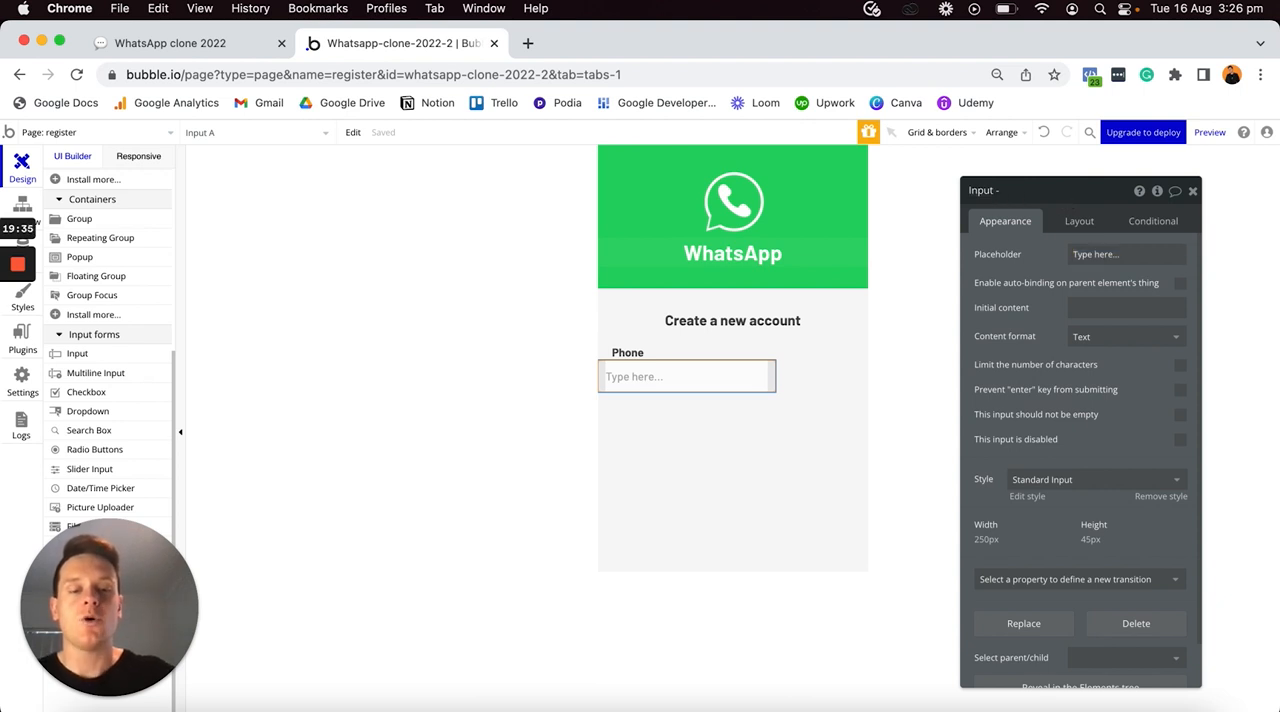
pyautogui.write('- Phone-number')
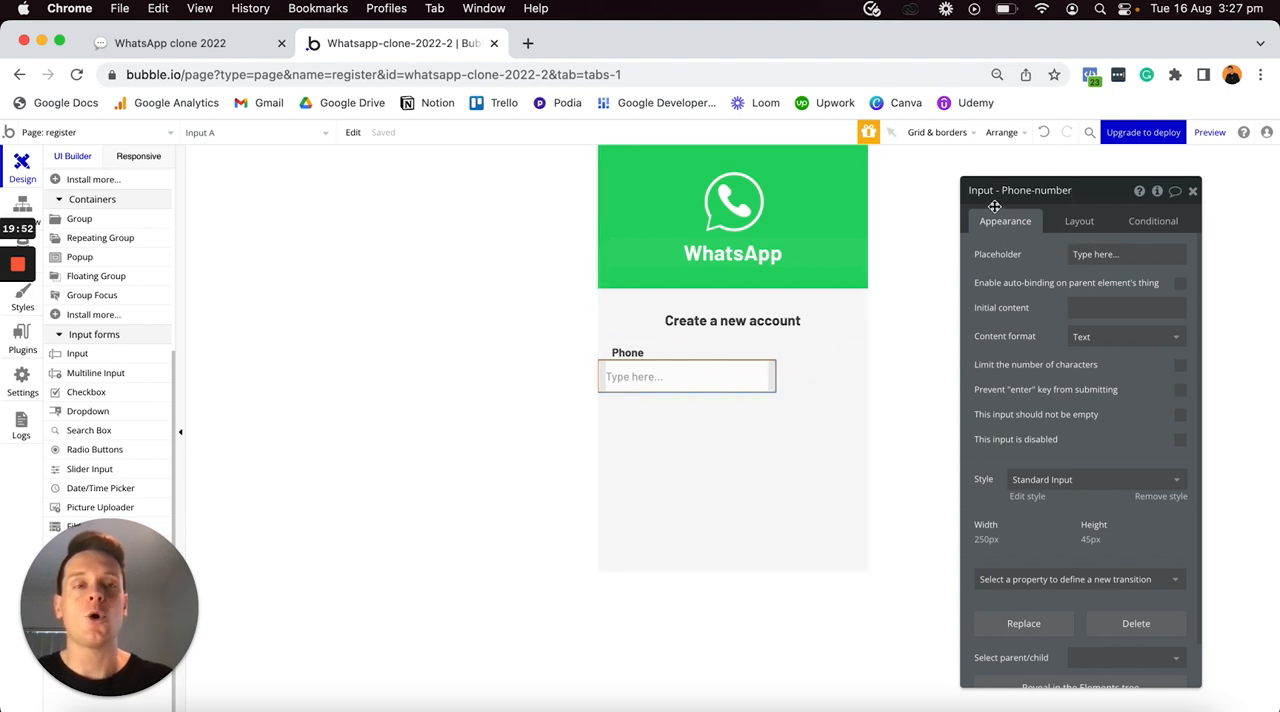
pyautogui.click(1042, 252)
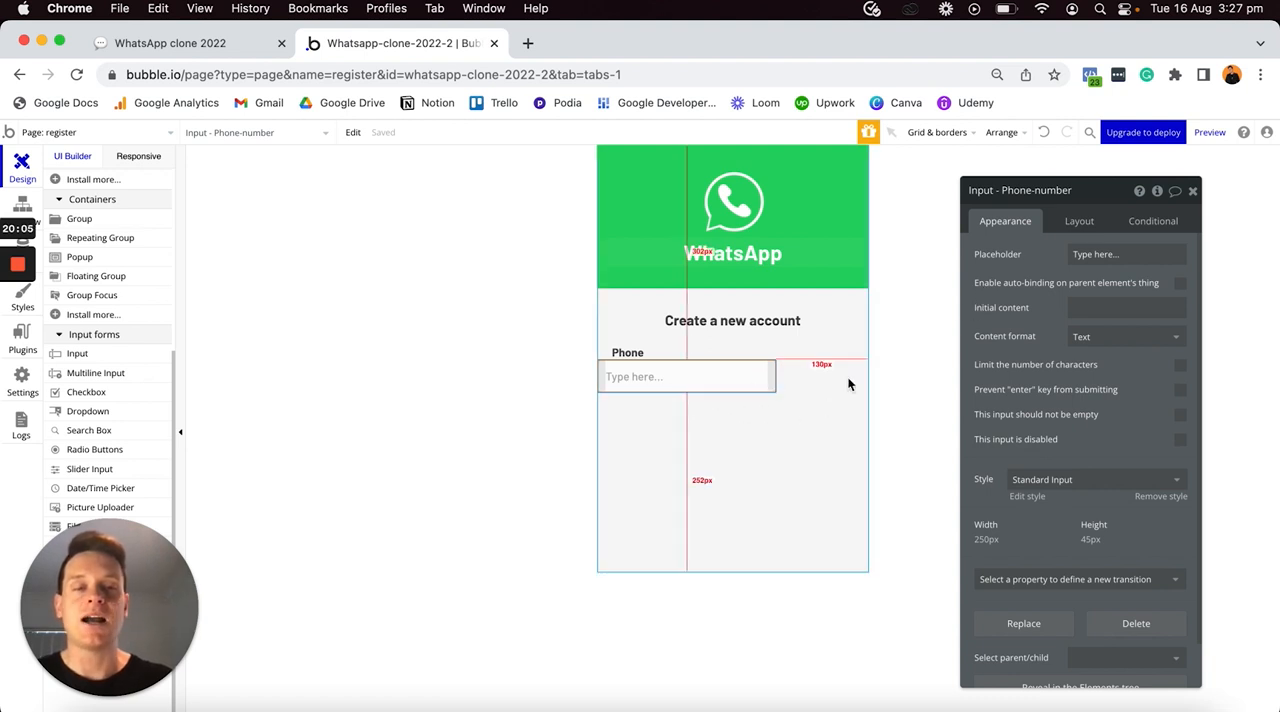
# - Switch to the Safari window to examine the input styling on the finished register page, and return to the Chrome editor
pyautogui.hotkey('ctrl', 'Up')
pyautogui.click(415, 244)
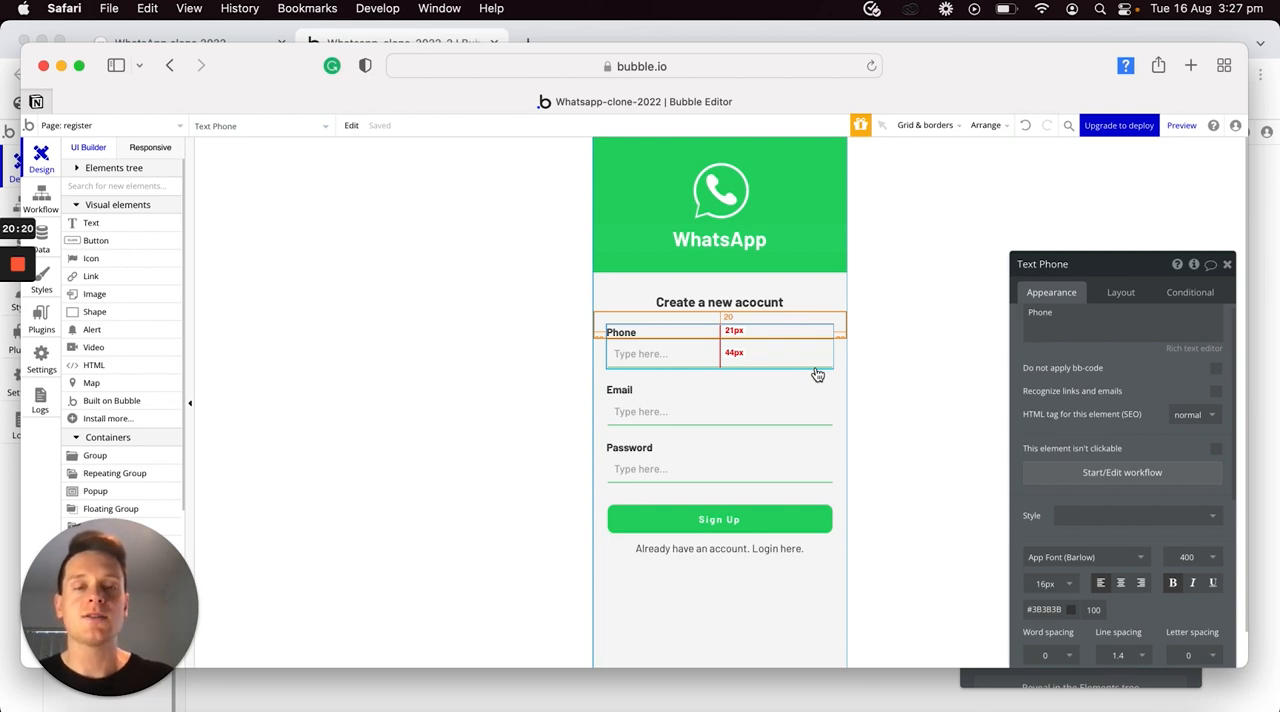
pyautogui.hotkey('ctrl', 'Up')
pyautogui.click(887, 270)
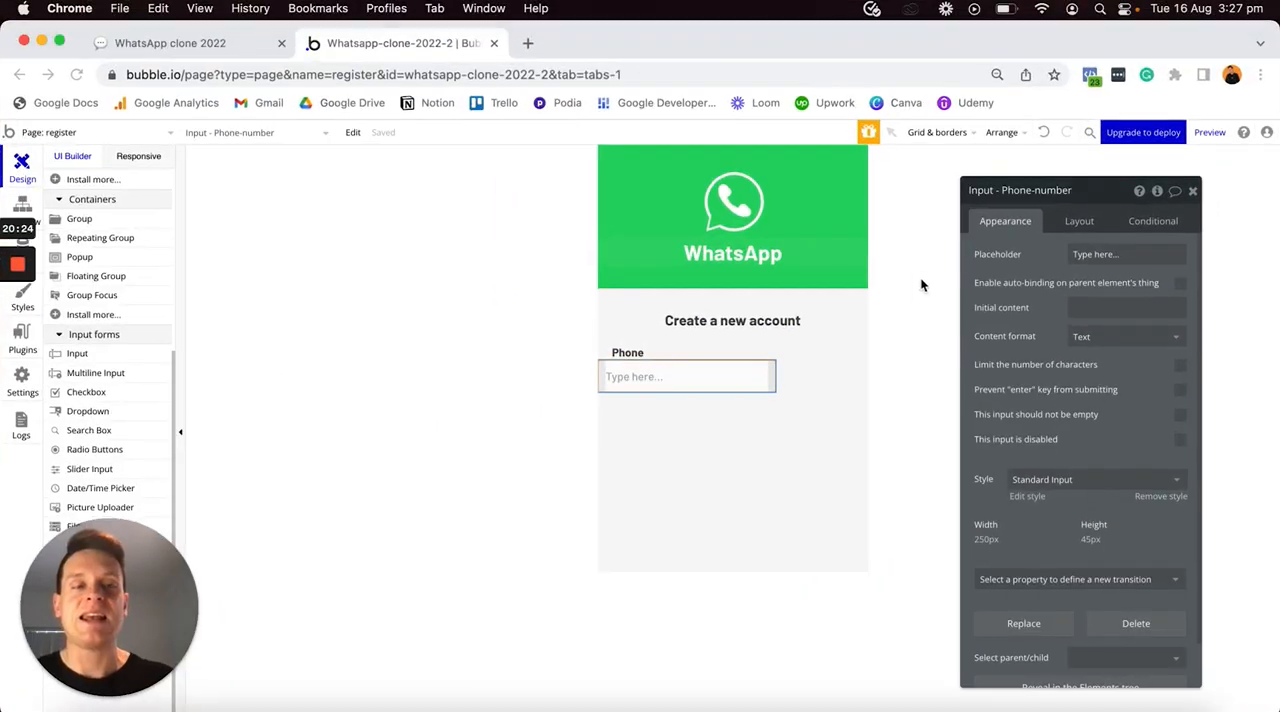
# - Check the finished register page in the Safari window, then create a new style named "input-register-page" for the phone number input
pyautogui.click(1124, 484)
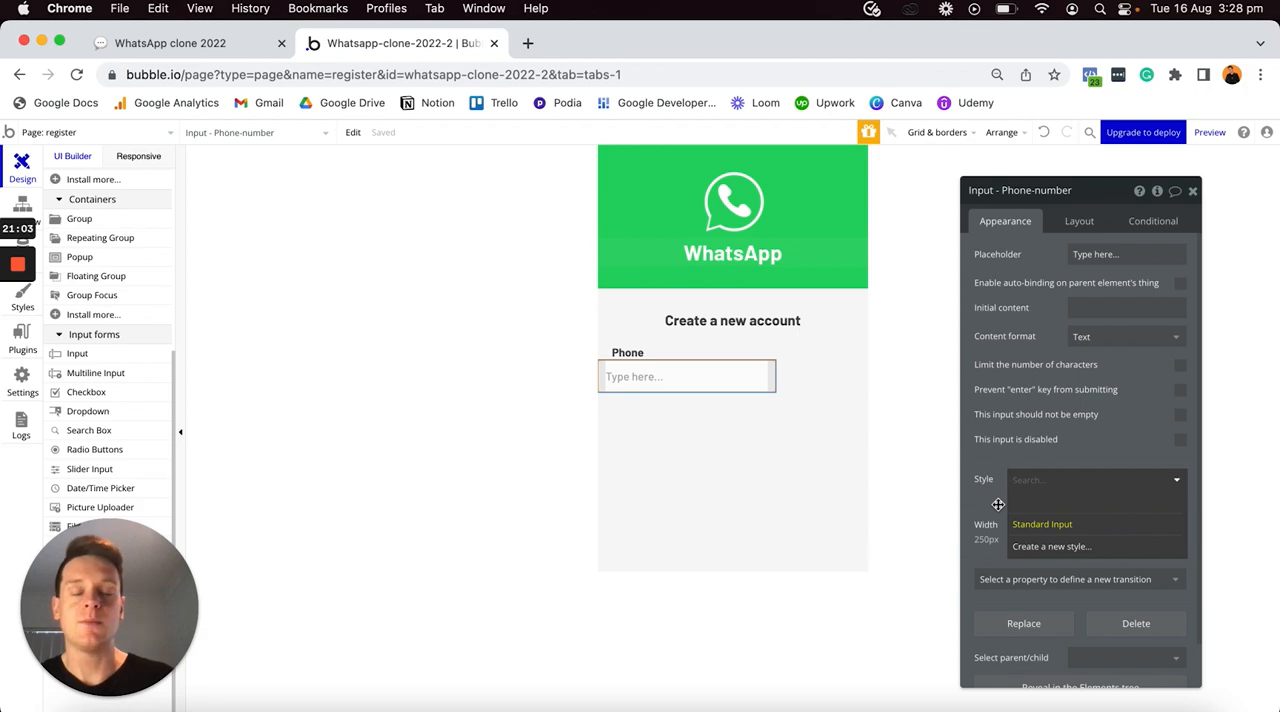
pyautogui.hotkey('ctrl', 'Up')
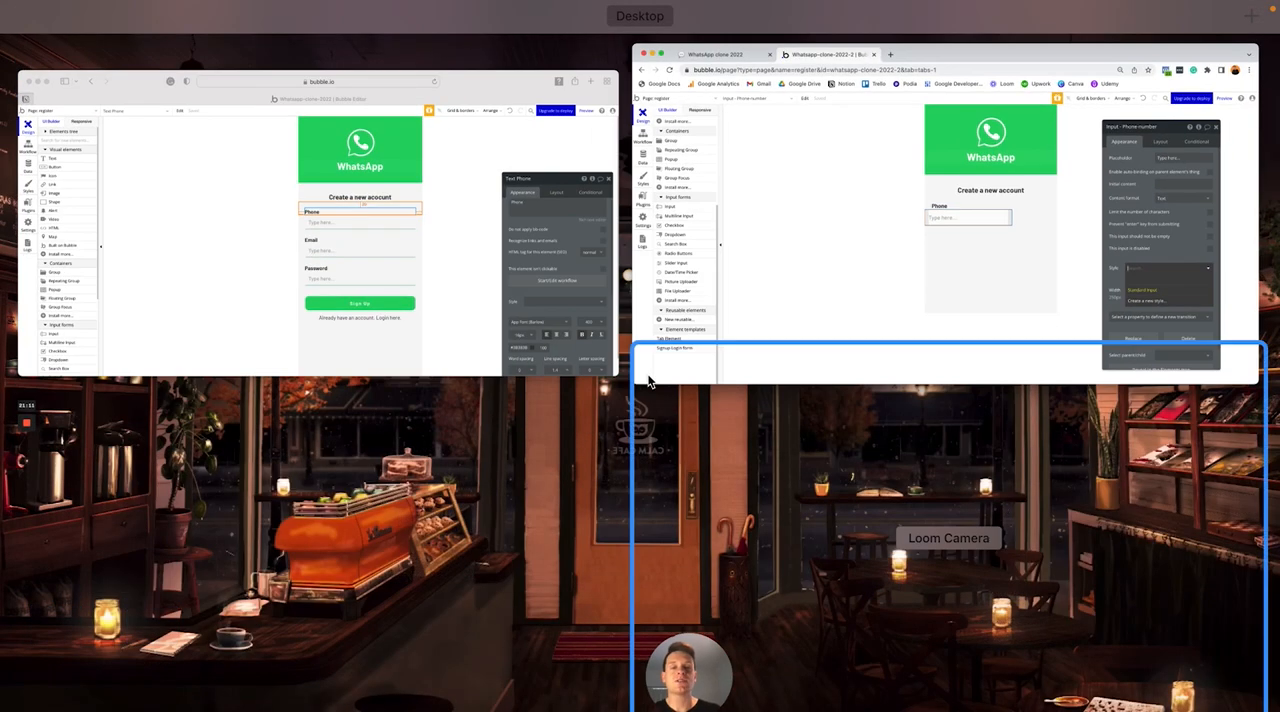
pyautogui.click(482, 310)
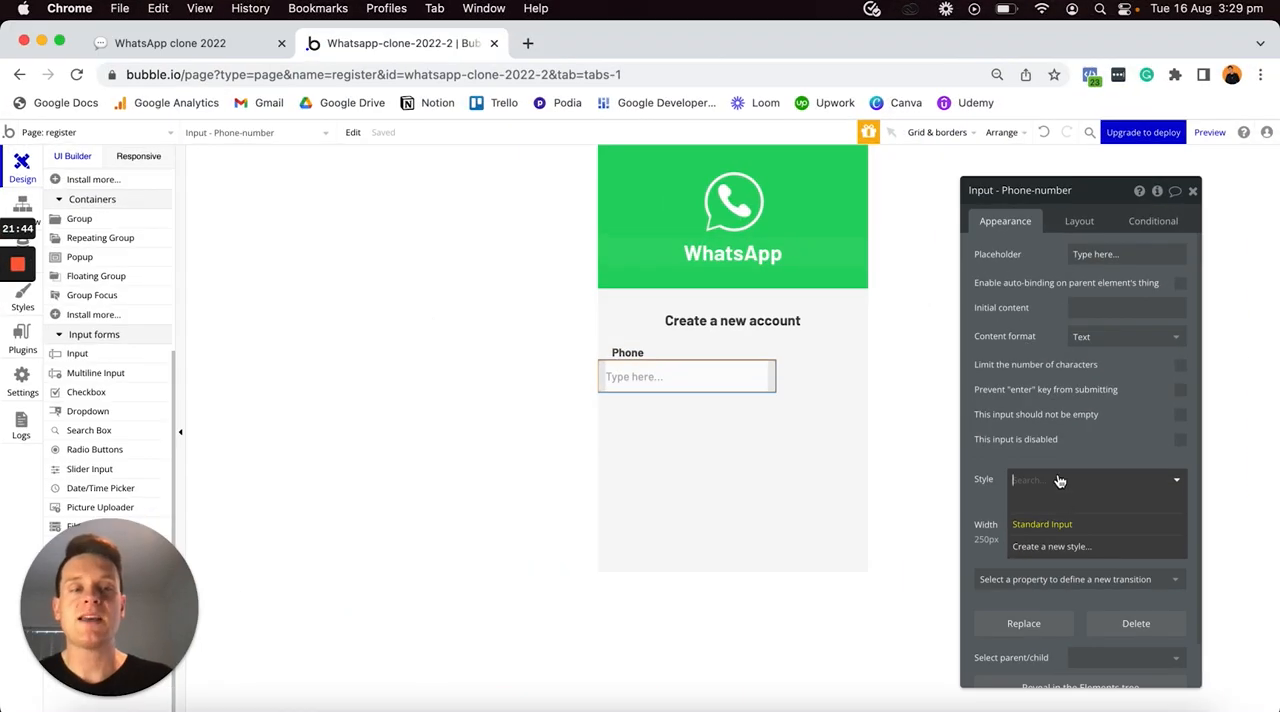
pyautogui.click(1046, 549)
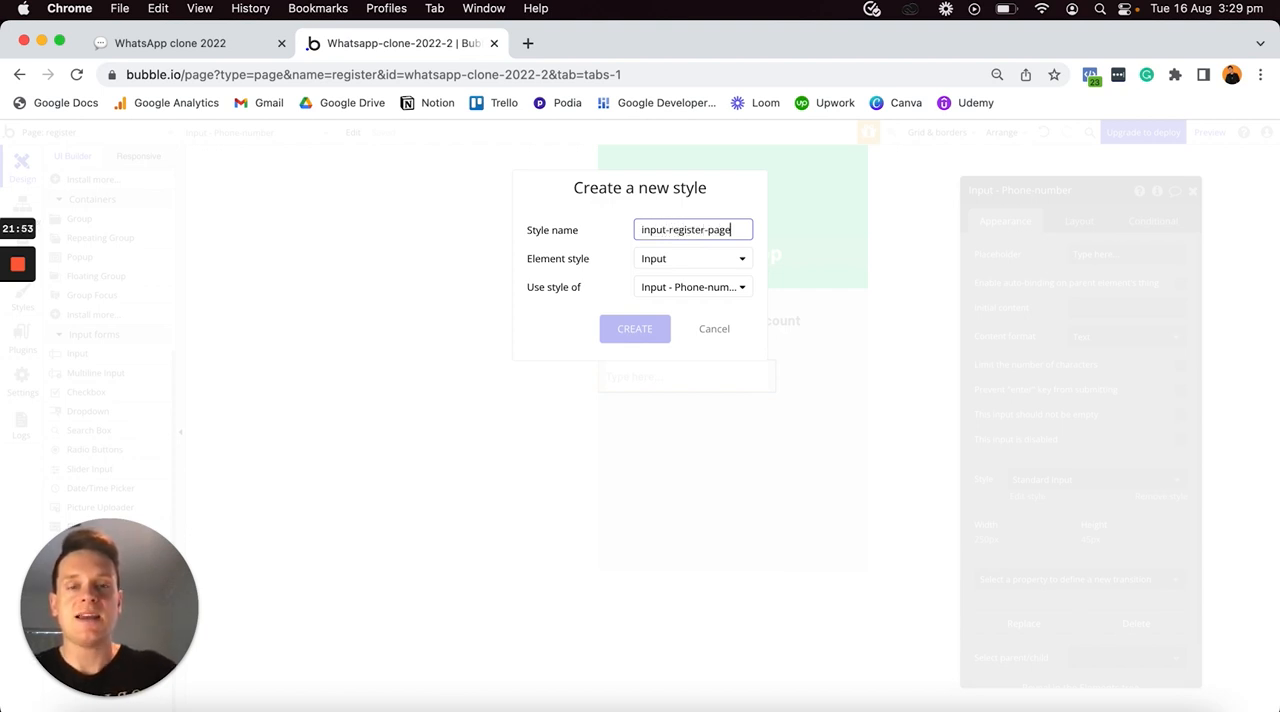
pyautogui.click(641, 328)
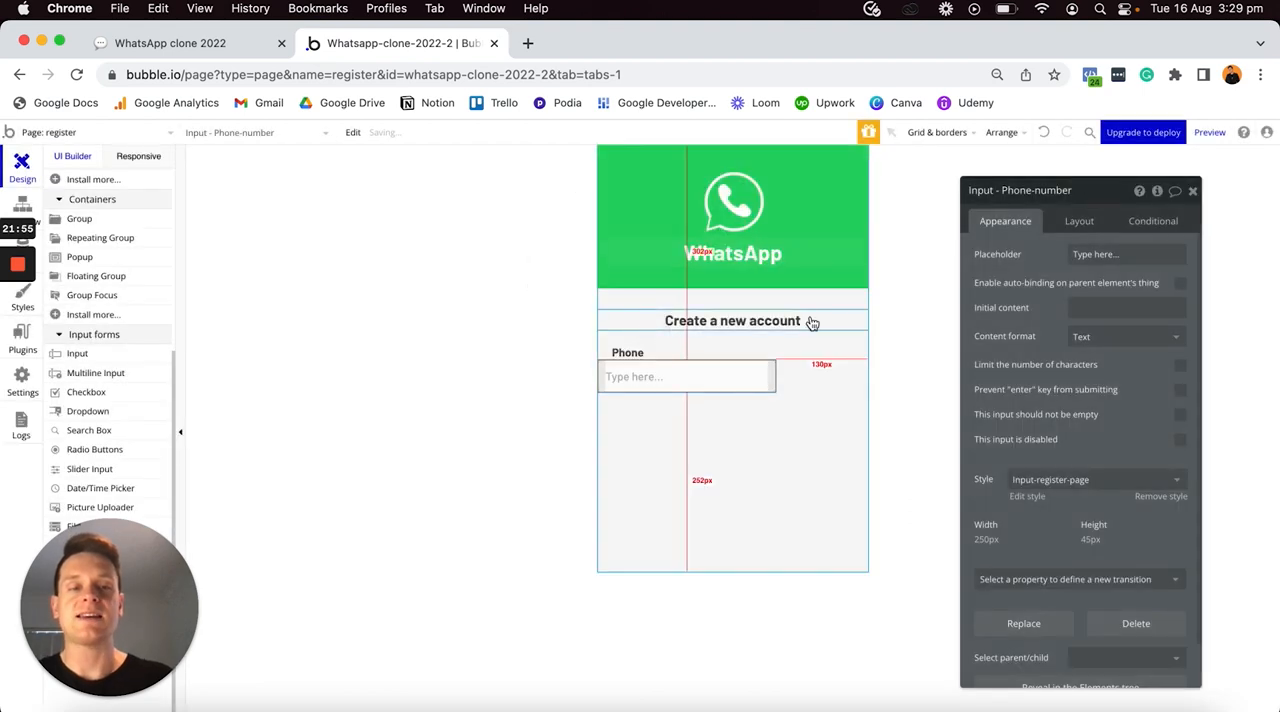
# - Open the input-register-page style for editing and set its background style to None
pyautogui.click(1027, 497)
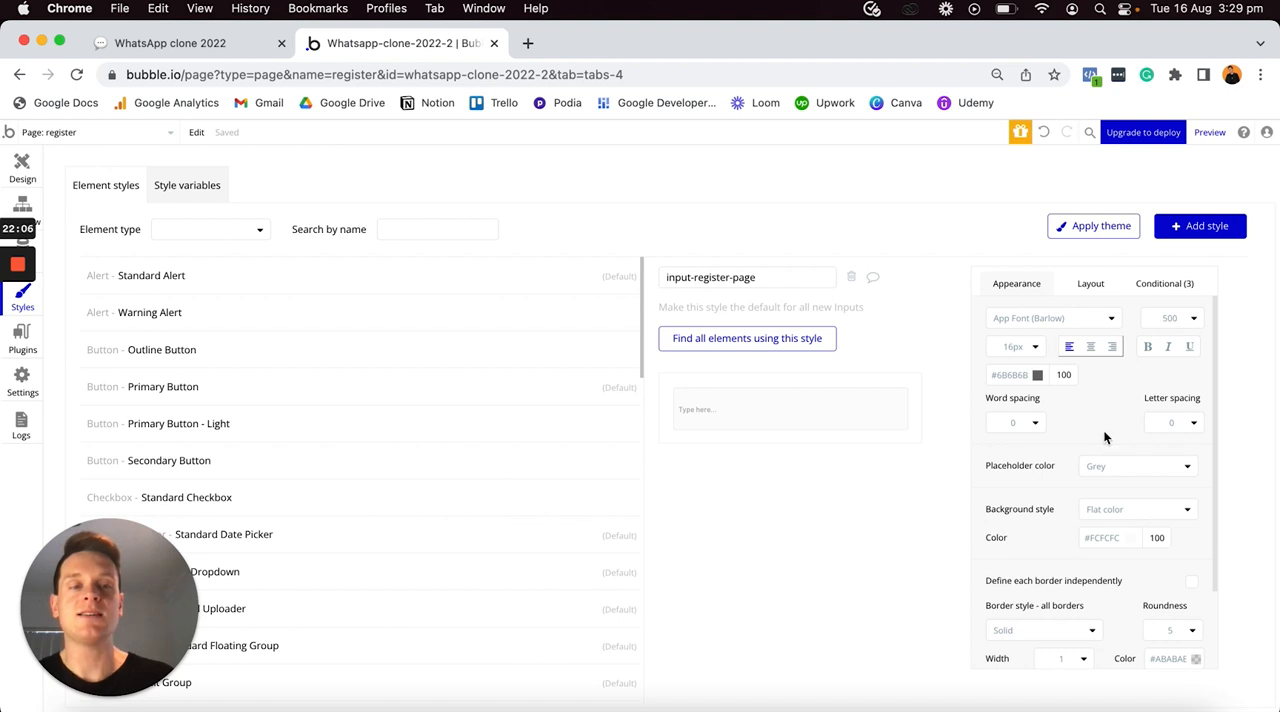
pyautogui.scroll(-3, 1114, 370)
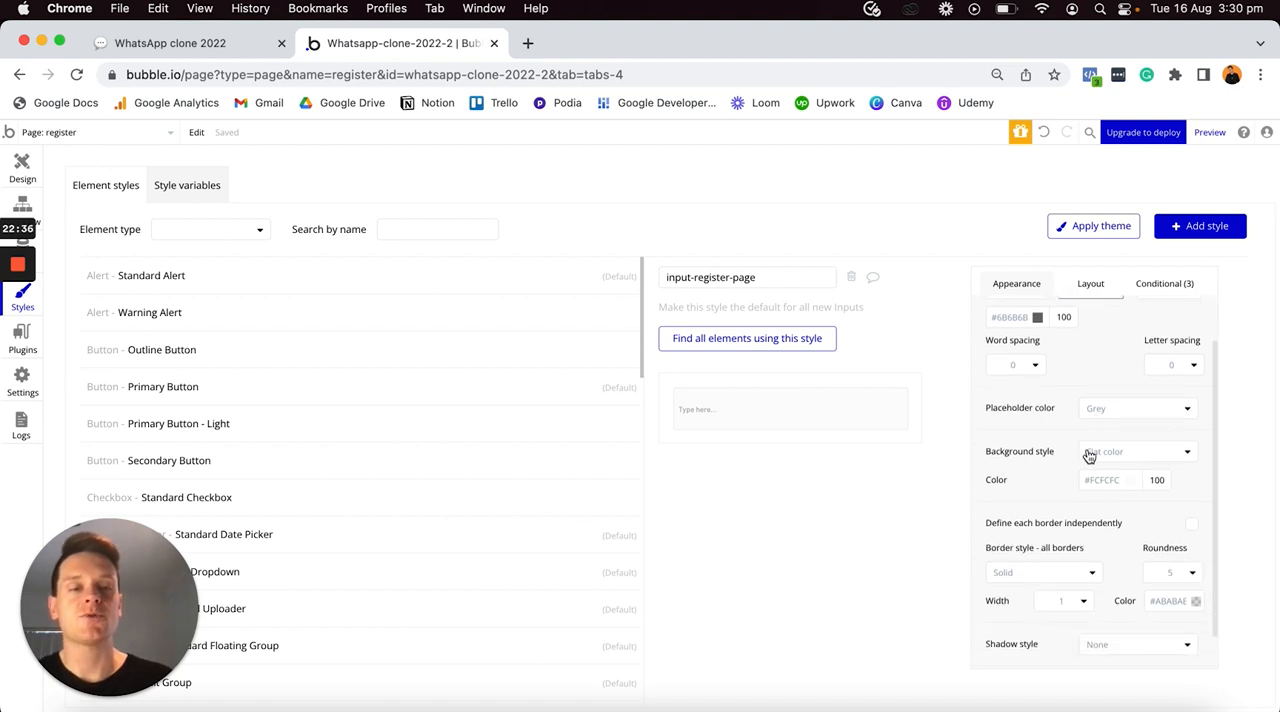
pyautogui.click(1089, 454)
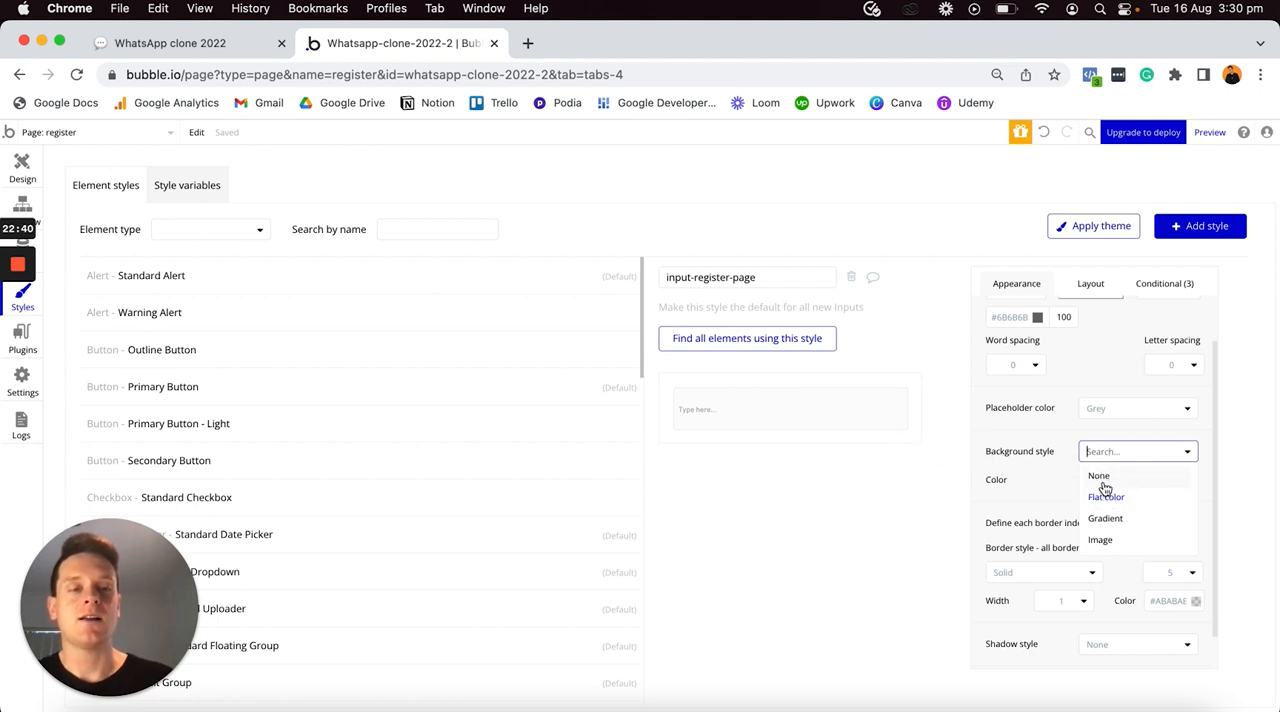
pyautogui.click(1101, 476)
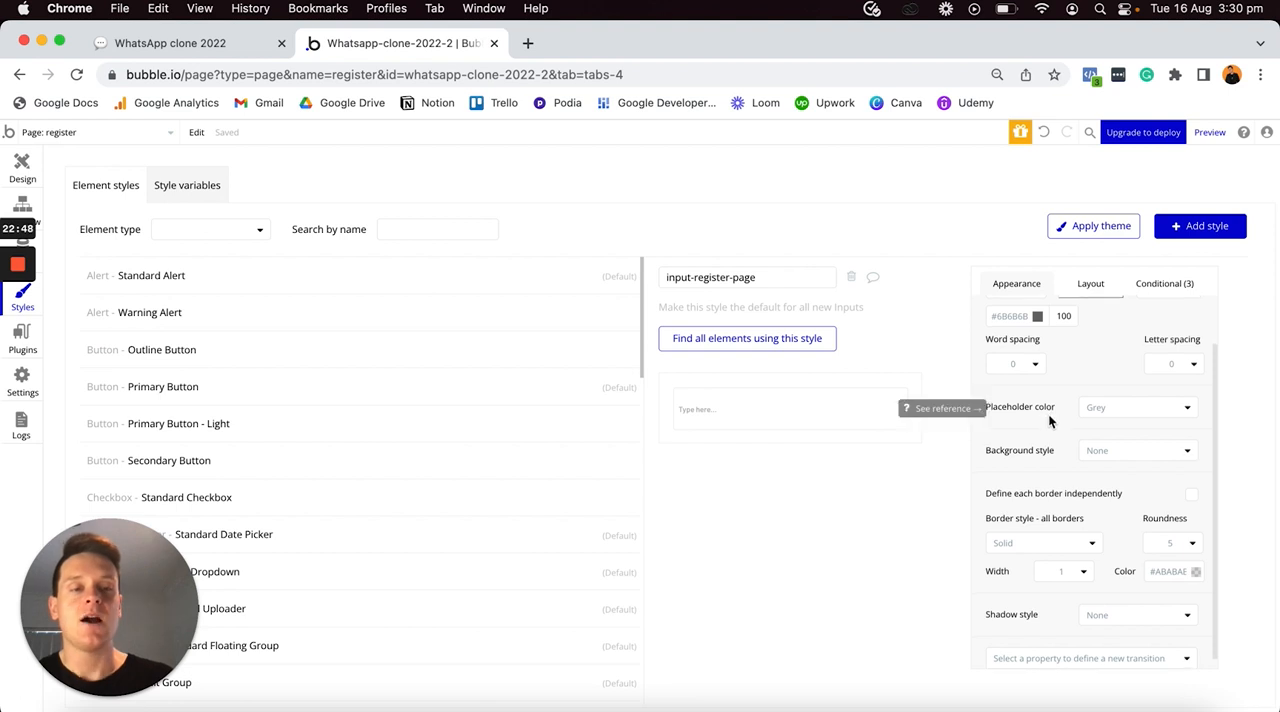
# - Define each border of the input-register-page style independently and set the top and right border styles to None
pyautogui.scroll(-1, 1047, 412)
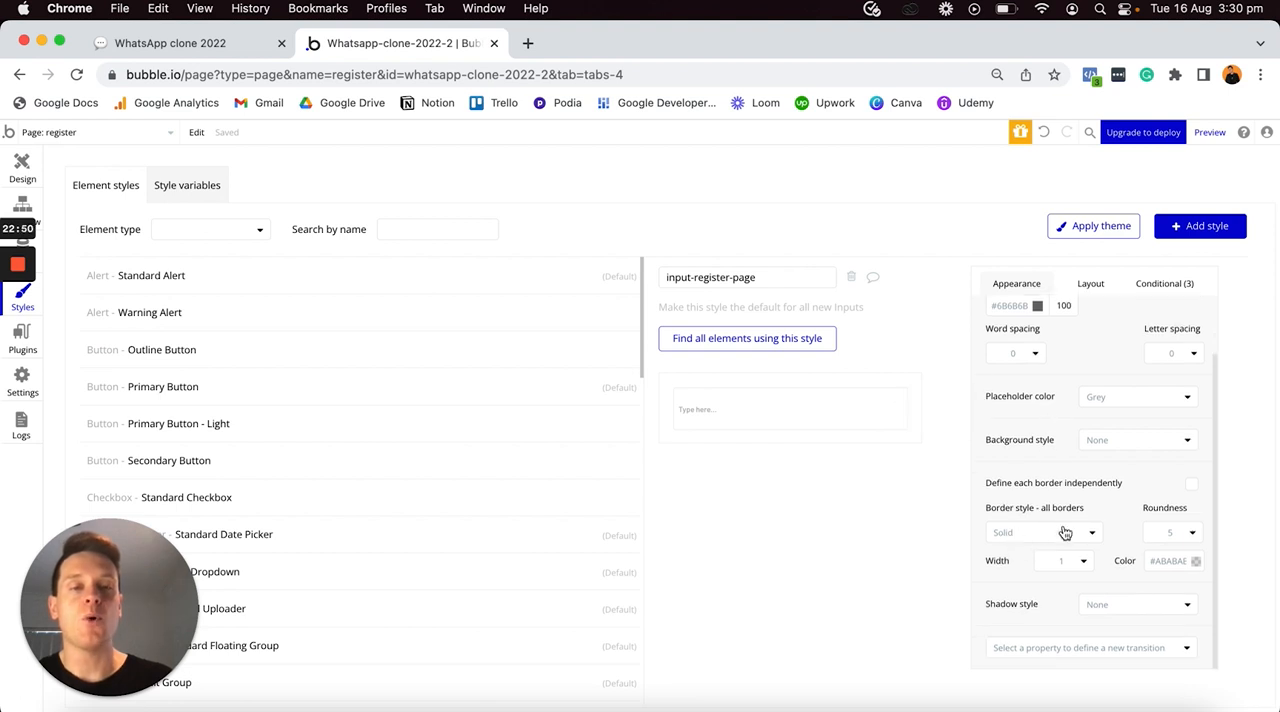
pyautogui.click(1193, 489)
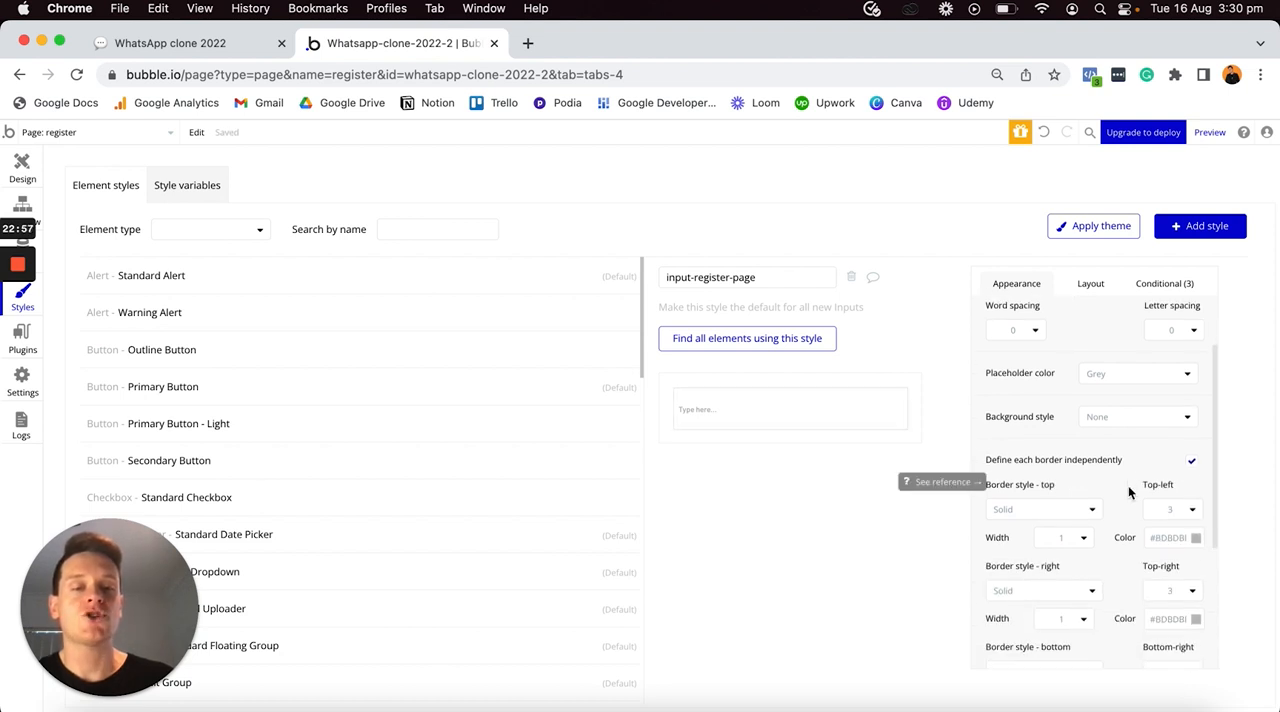
pyautogui.scroll(-2, 1128, 485)
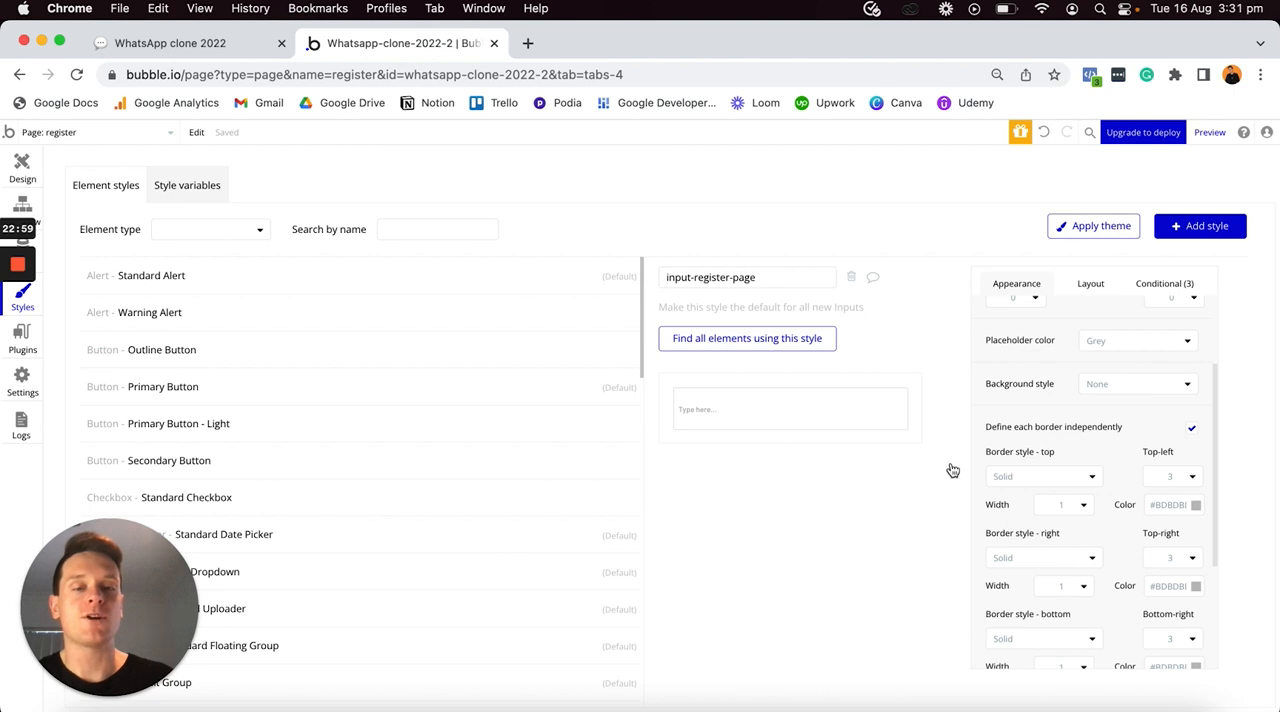
pyautogui.click(1080, 478)
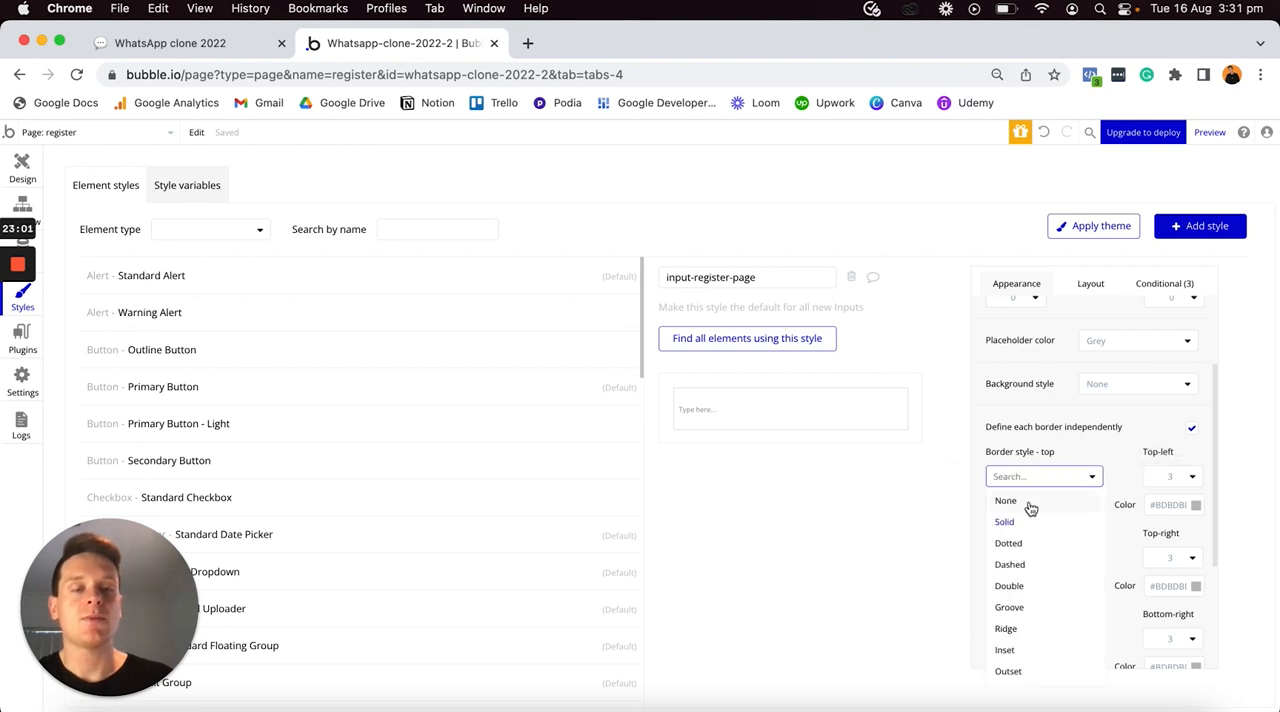
pyautogui.click(1032, 503)
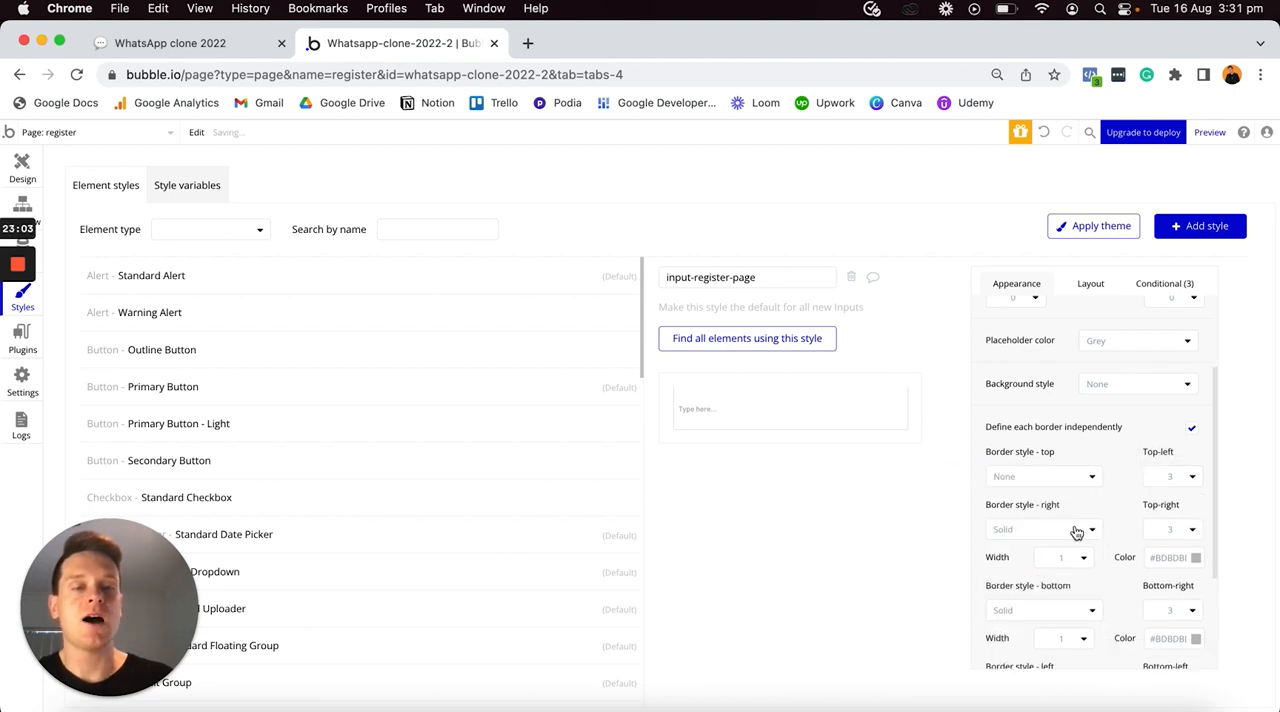
pyautogui.click(1074, 530)
pyautogui.click(1032, 555)
# - Set the style's bottom-right roundness to 0 and bottom border color to #25D366, and set the left border style to None
pyautogui.scroll(-2, 1040, 540)
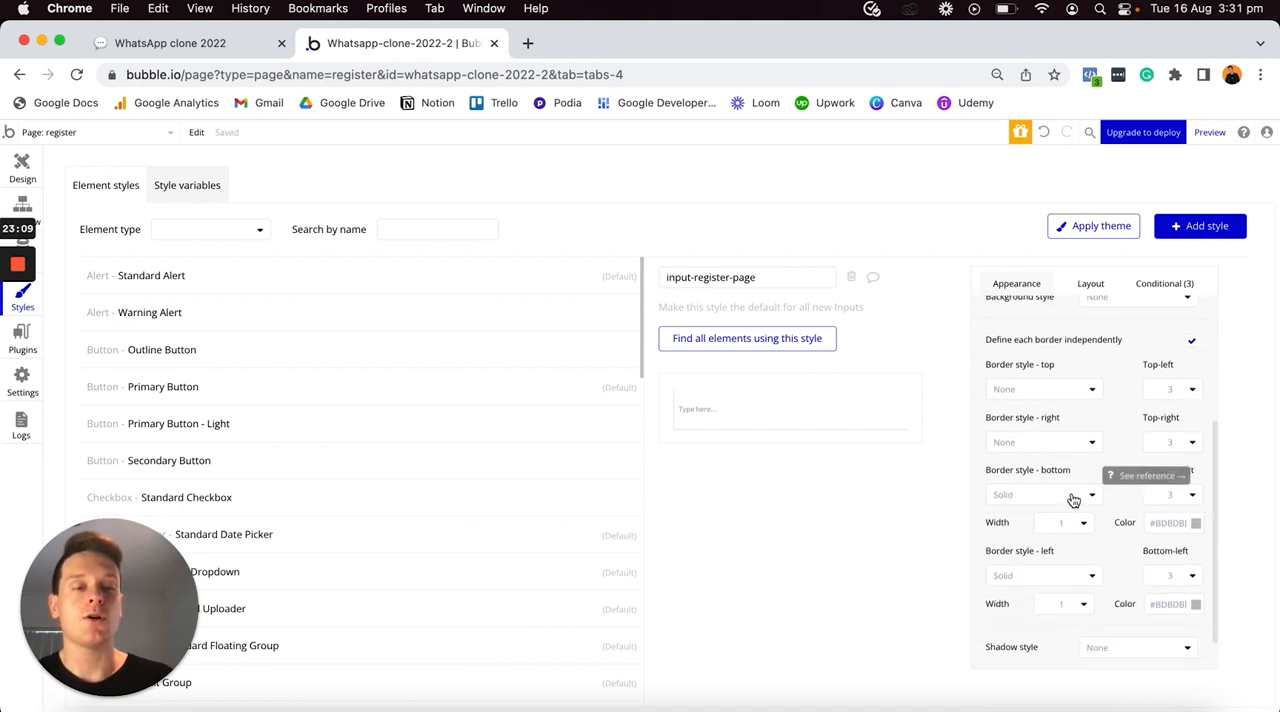
pyautogui.click(1170, 494)
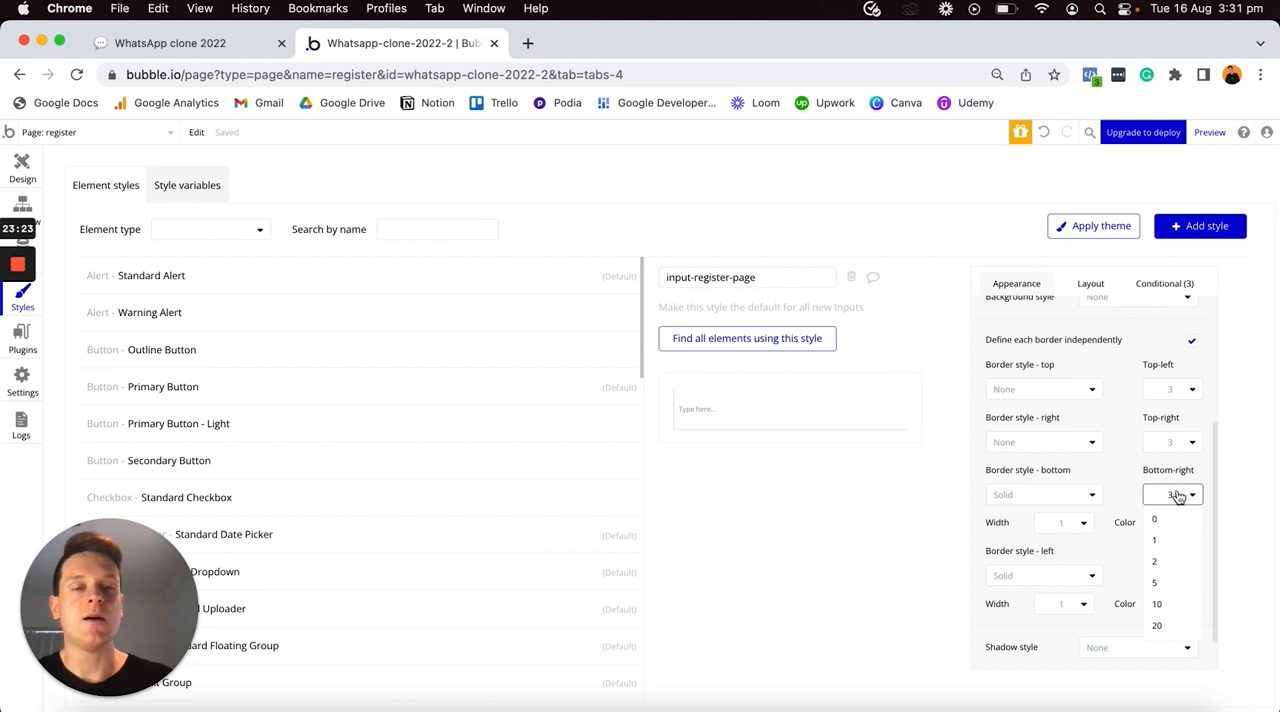
pyautogui.click(1157, 520)
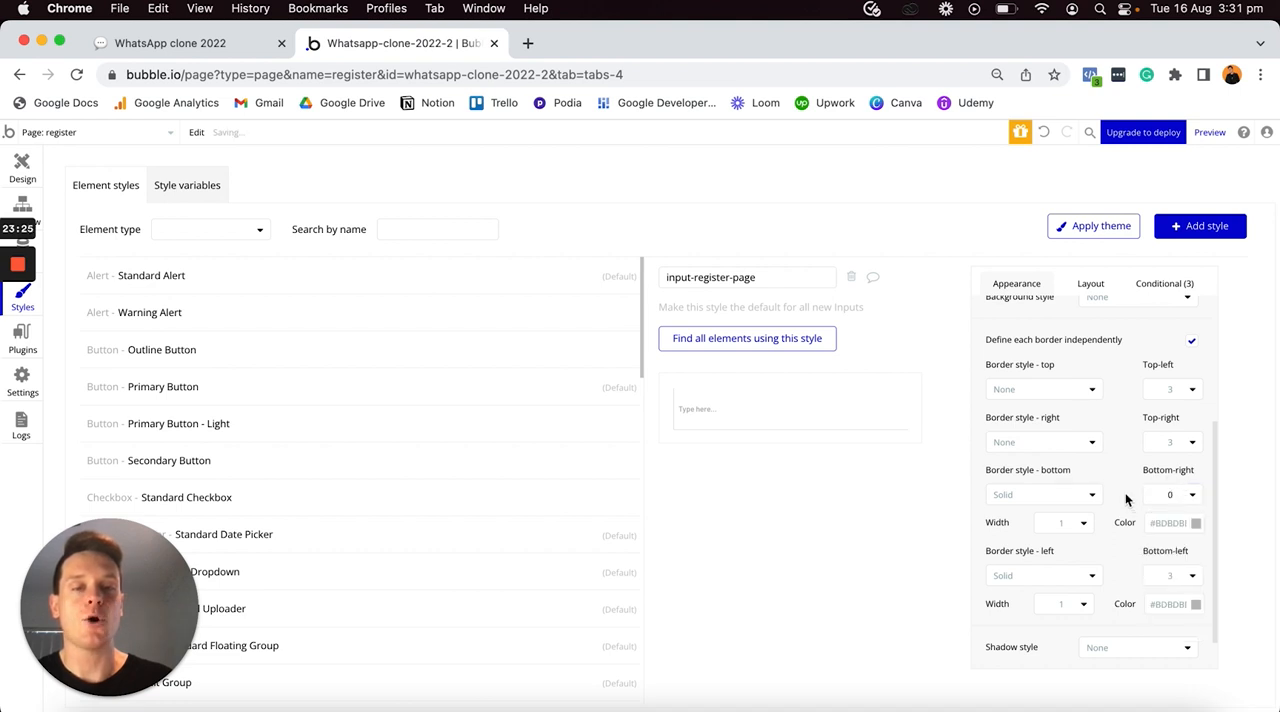
pyautogui.click(1168, 522)
pyautogui.write('#25D366')
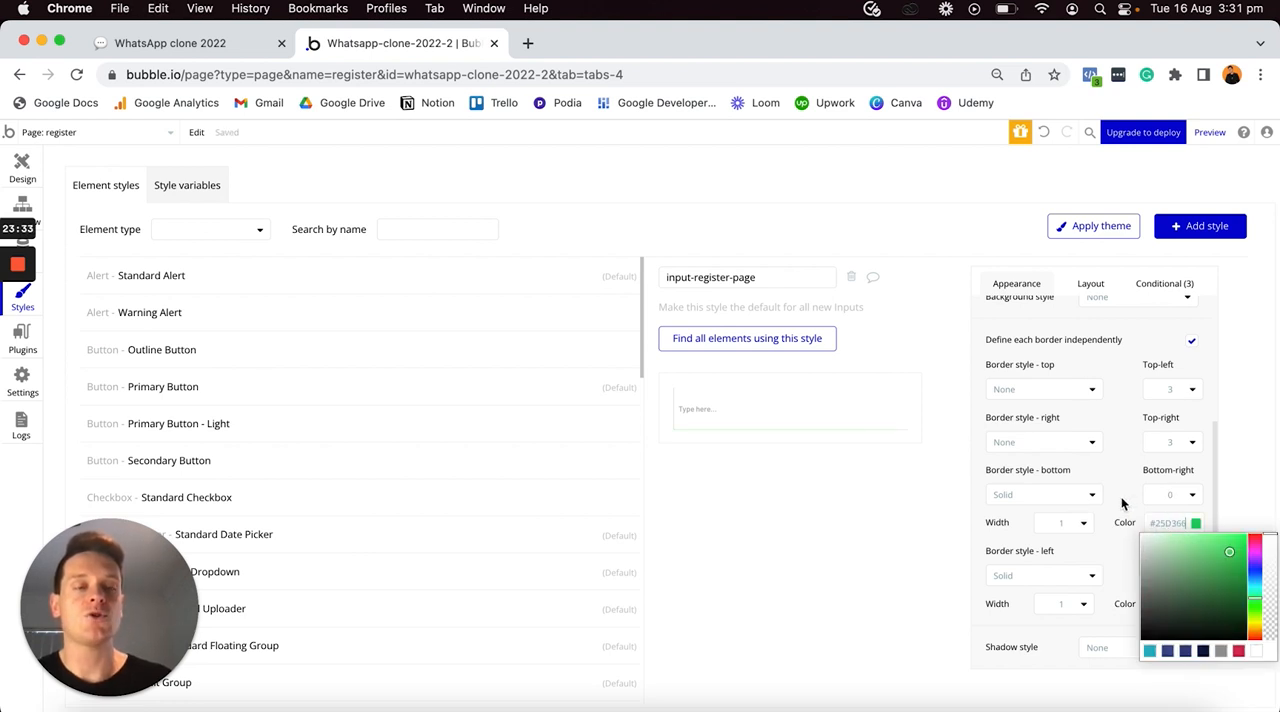
pyautogui.click(1122, 503)
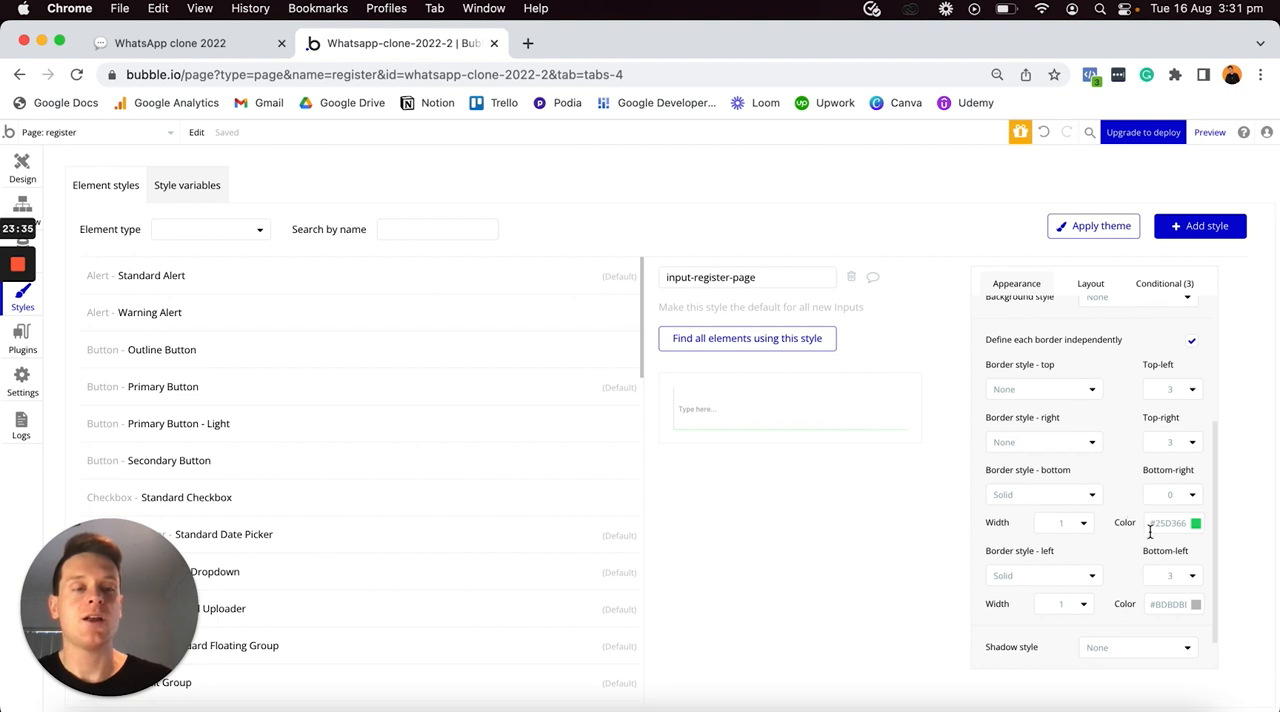
pyautogui.click(1062, 578)
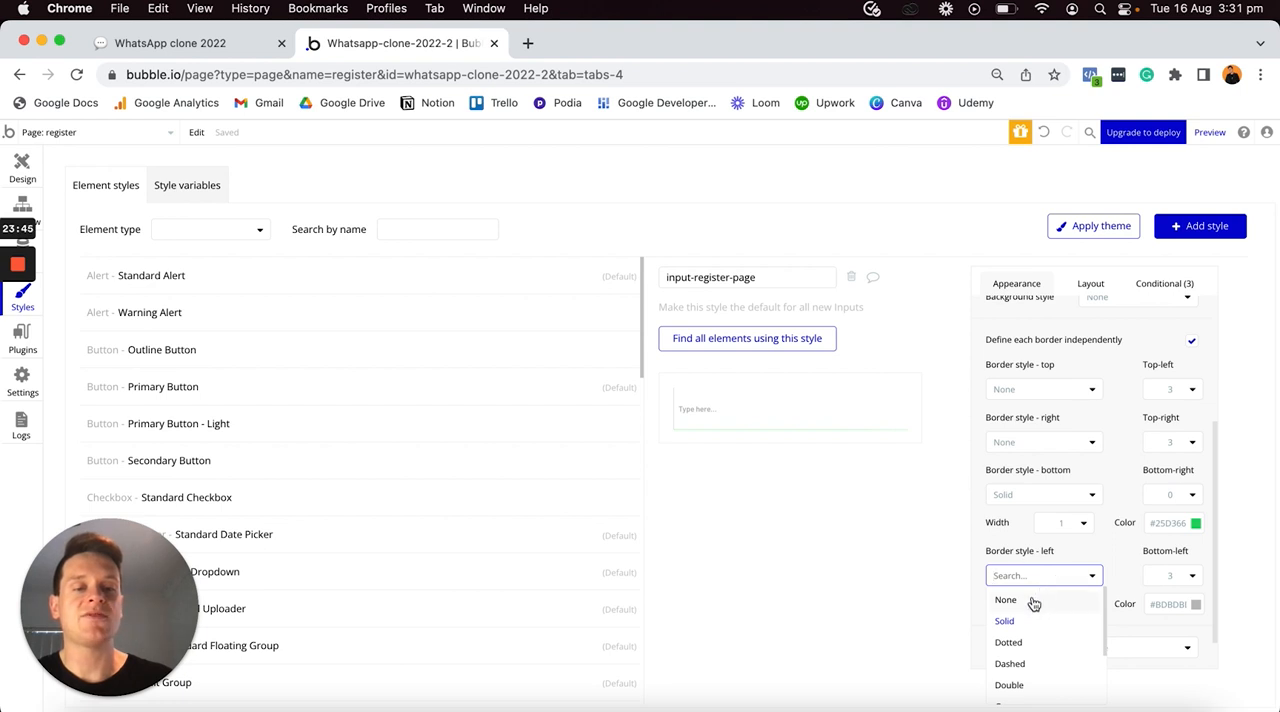
pyautogui.click(1033, 601)
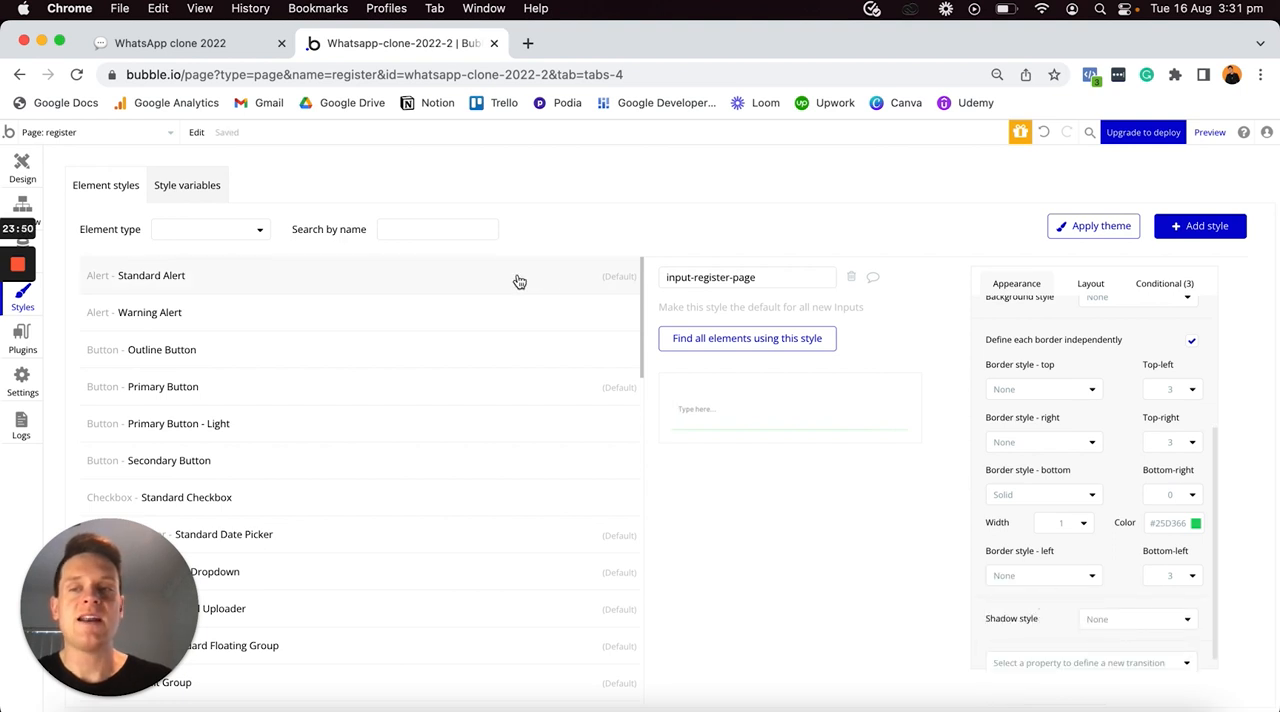
# - Return to the register page design and make the phone number input non-fixed in width with a minimum width of 0 px
pyautogui.click(24, 168)
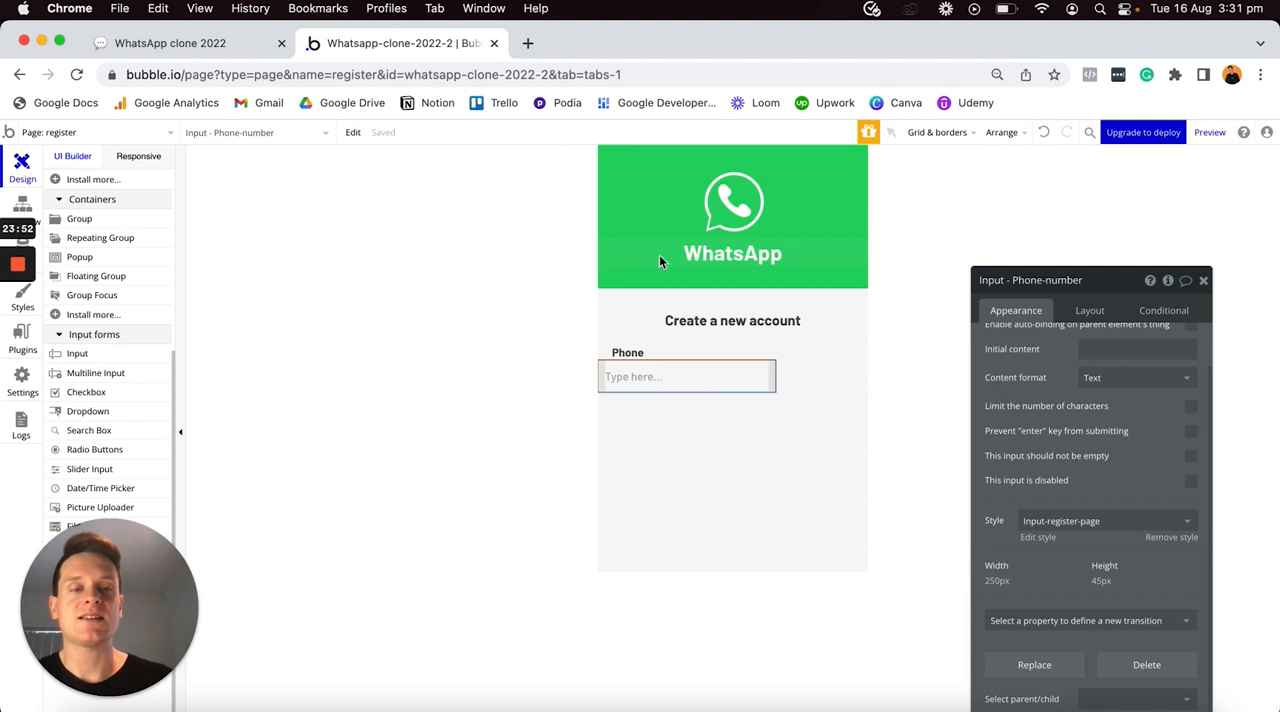
pyautogui.click(728, 440)
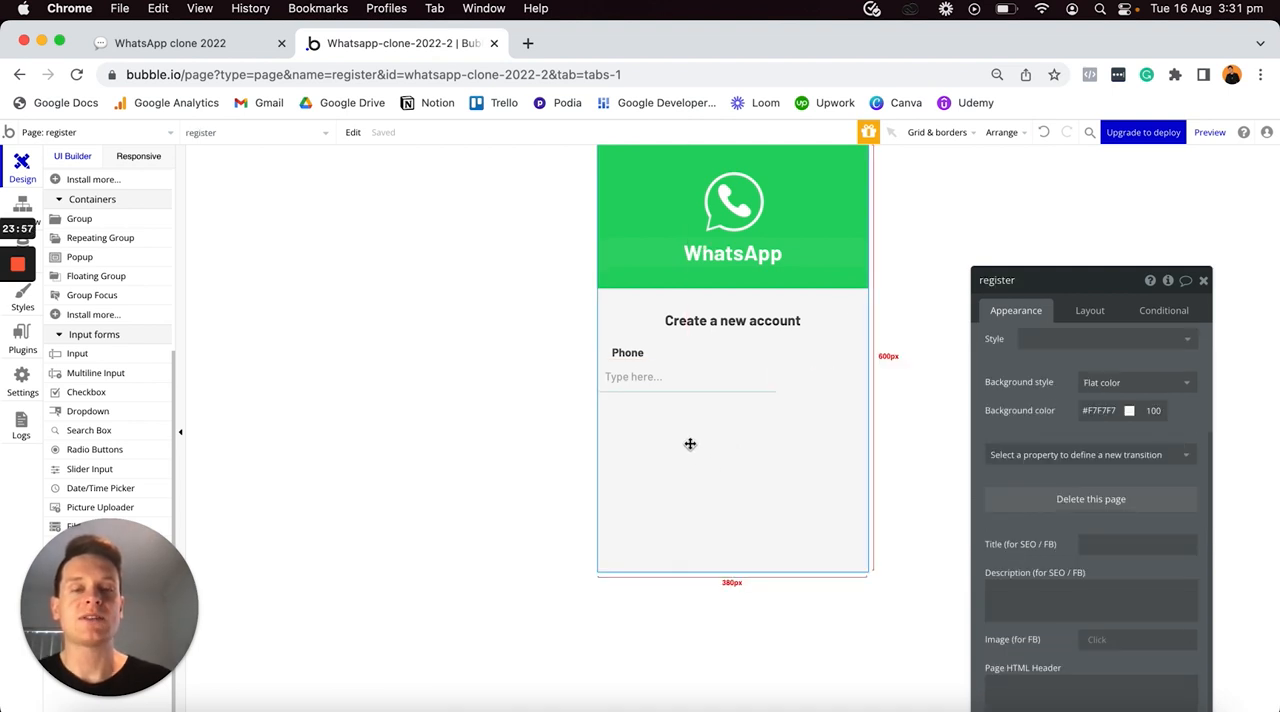
pyautogui.click(700, 388)
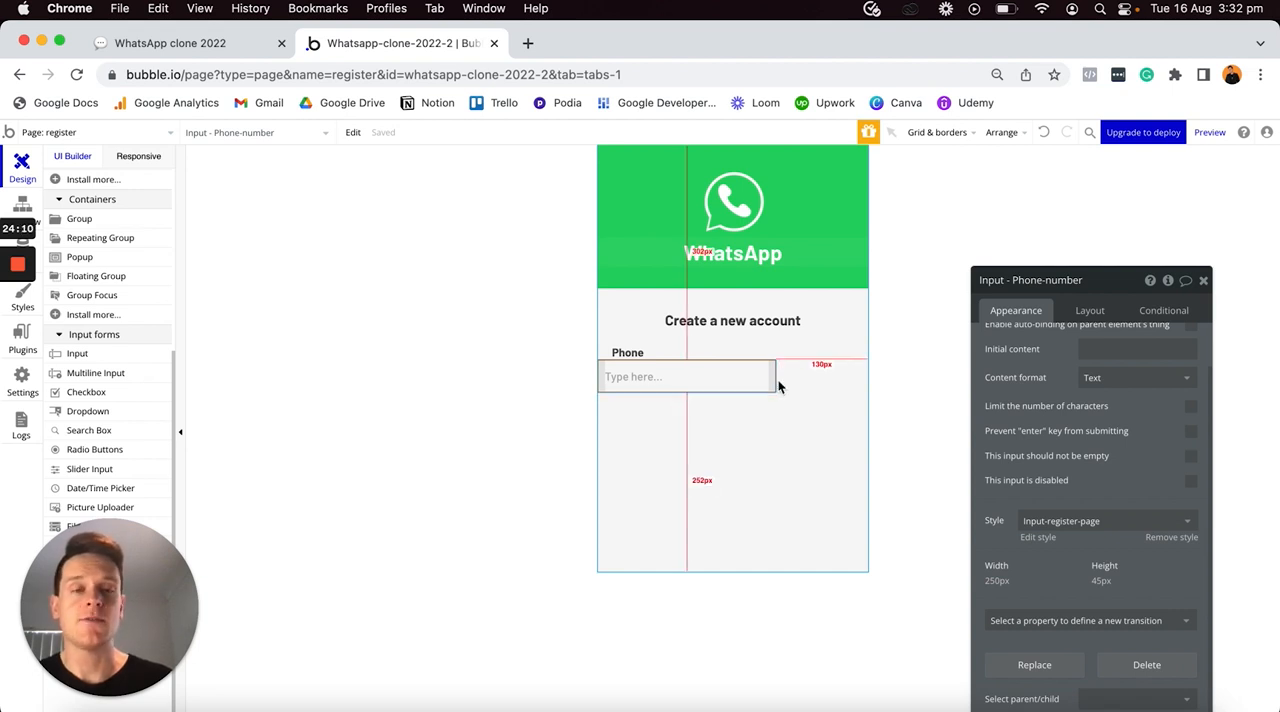
pyautogui.click(1090, 311)
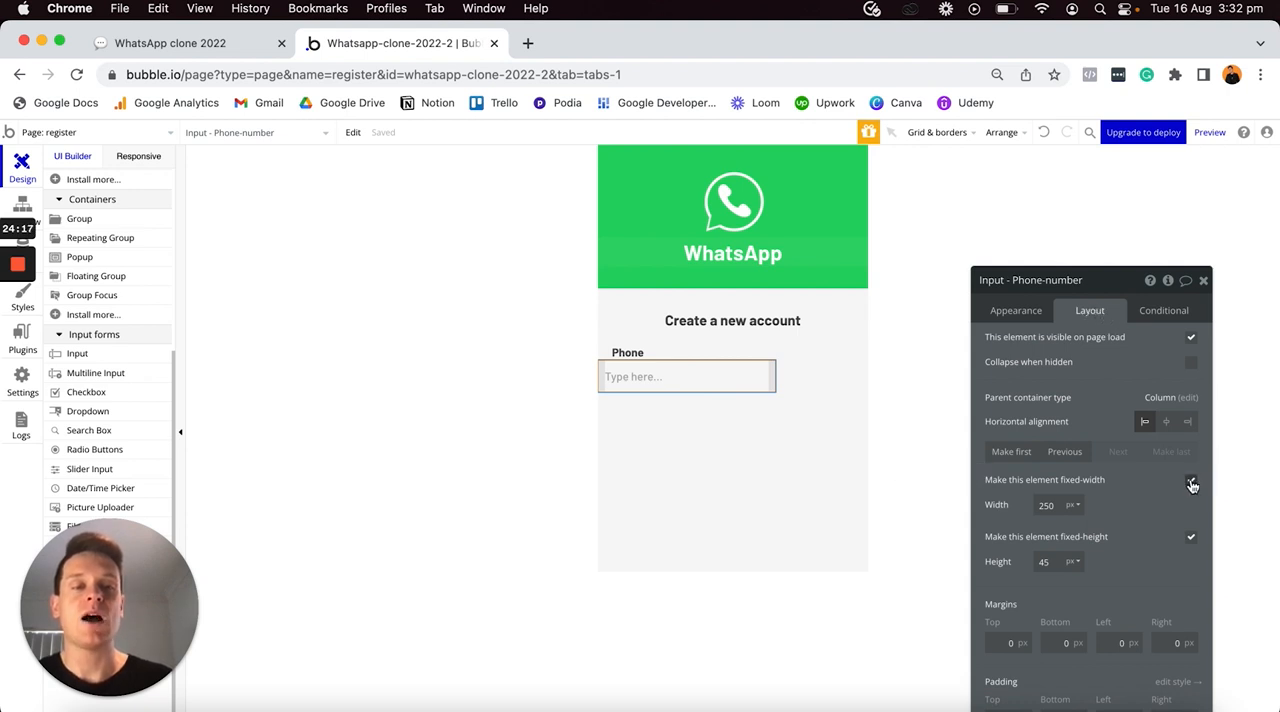
pyautogui.click(1191, 483)
pyautogui.doubleClick(1058, 504)
pyautogui.write('0')
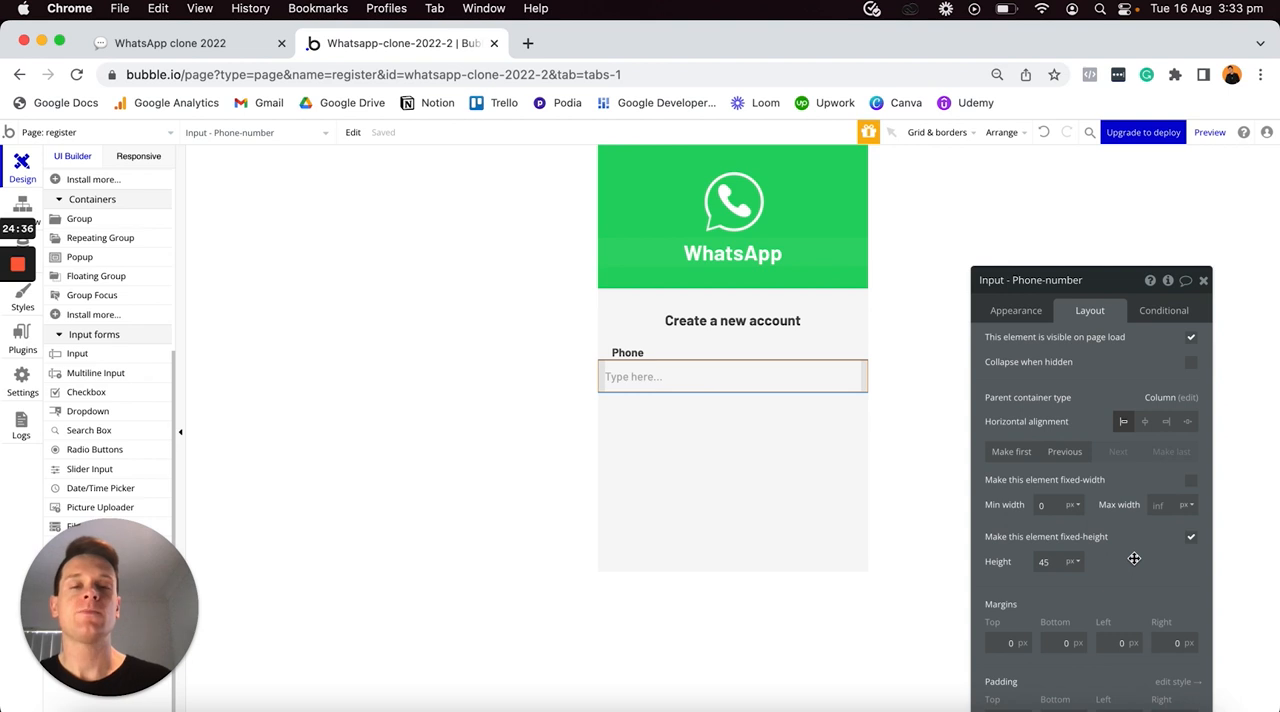
pyautogui.click(856, 510)
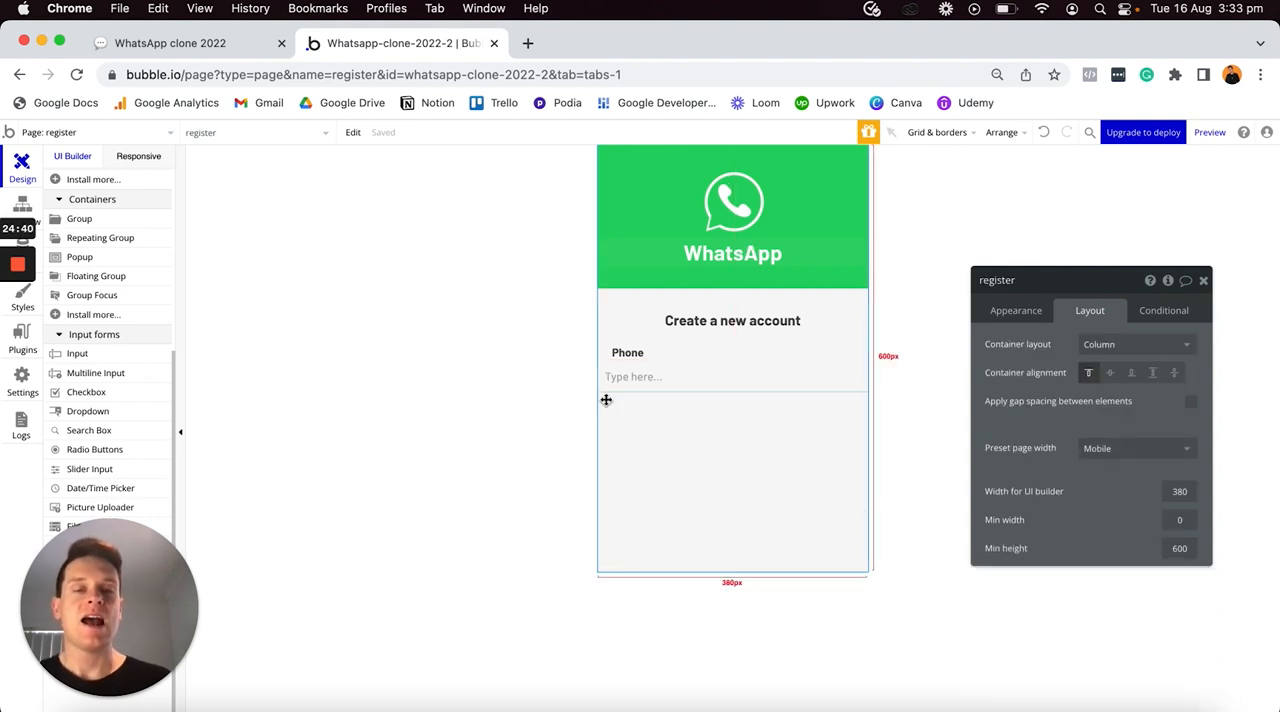
# - Set the phone number input's left and right margins to 20 px
pyautogui.click(724, 376)
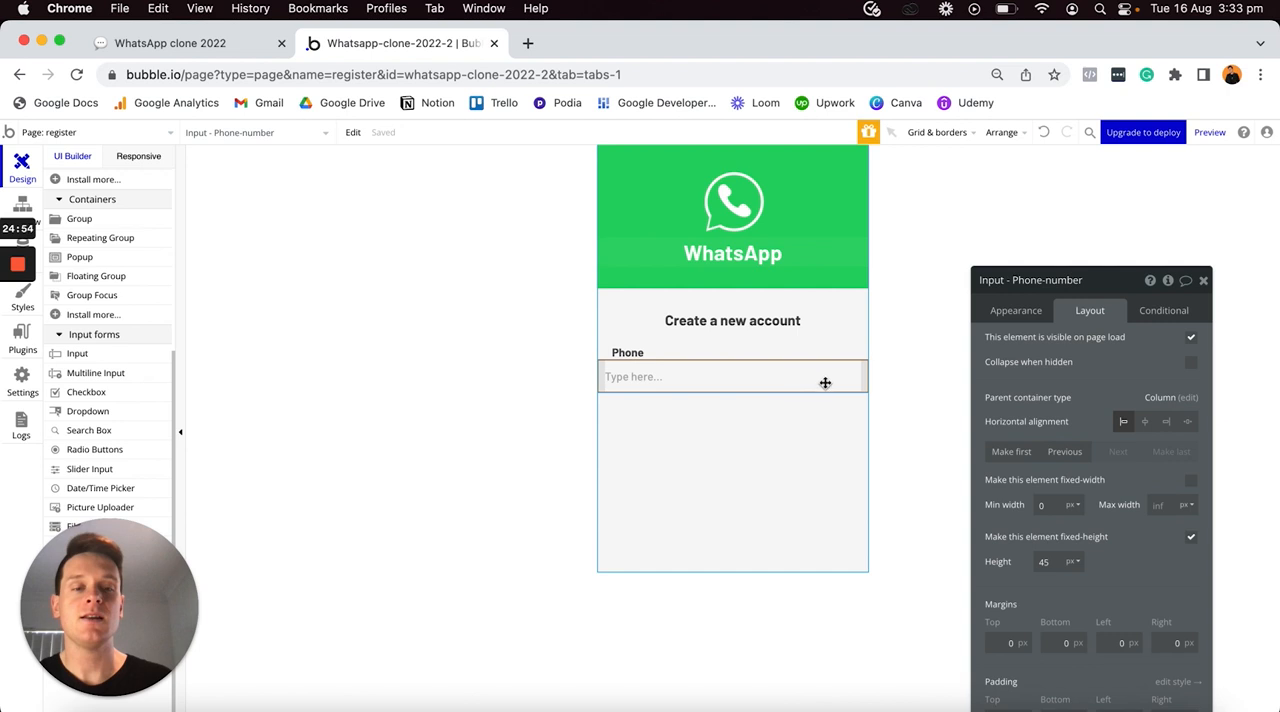
pyautogui.click(1162, 643)
pyautogui.write('20')
pyautogui.press('Return')
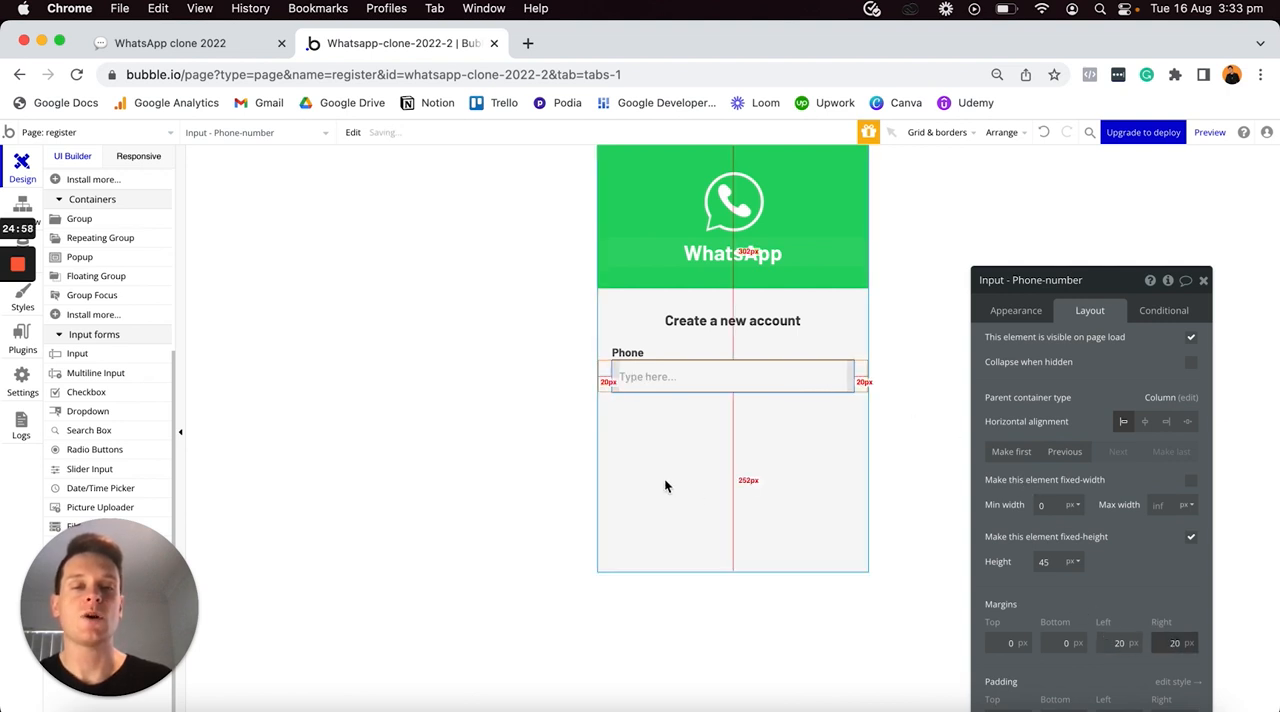
pyautogui.click(679, 487)
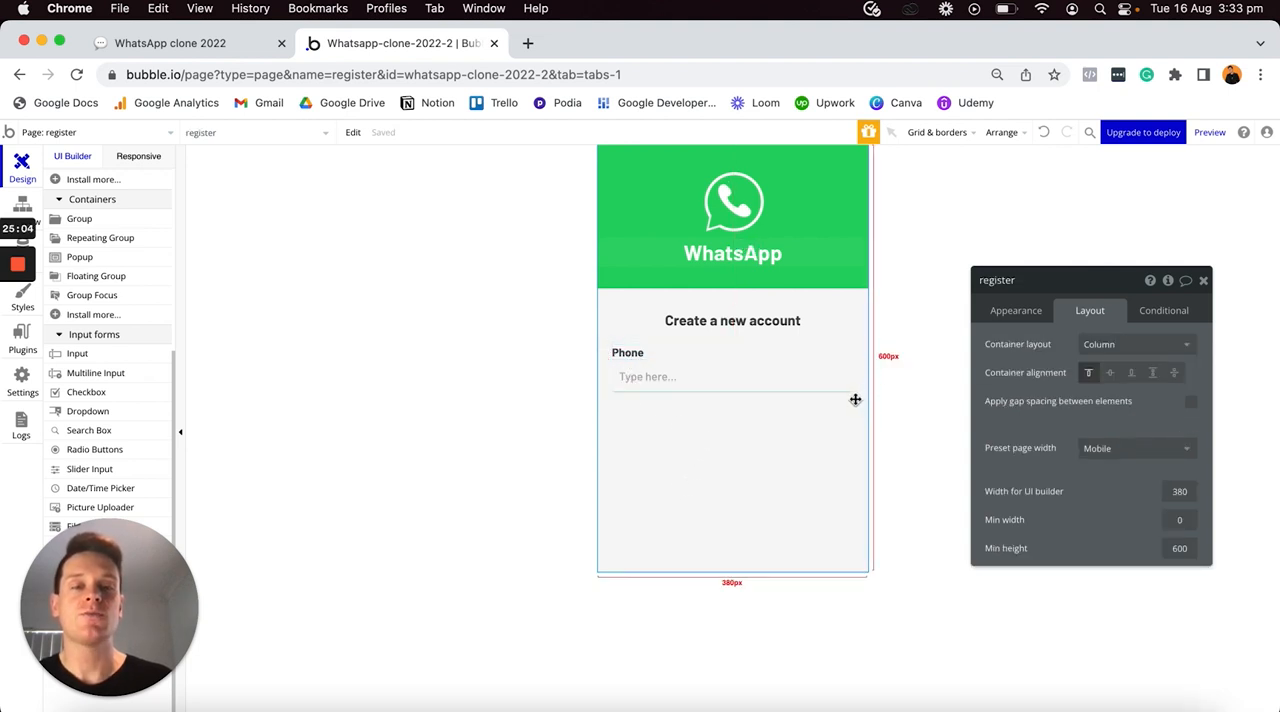
# - Duplicate the Phone label and its input together, and move the copied label between the two inputs
pyautogui.click(628, 353)
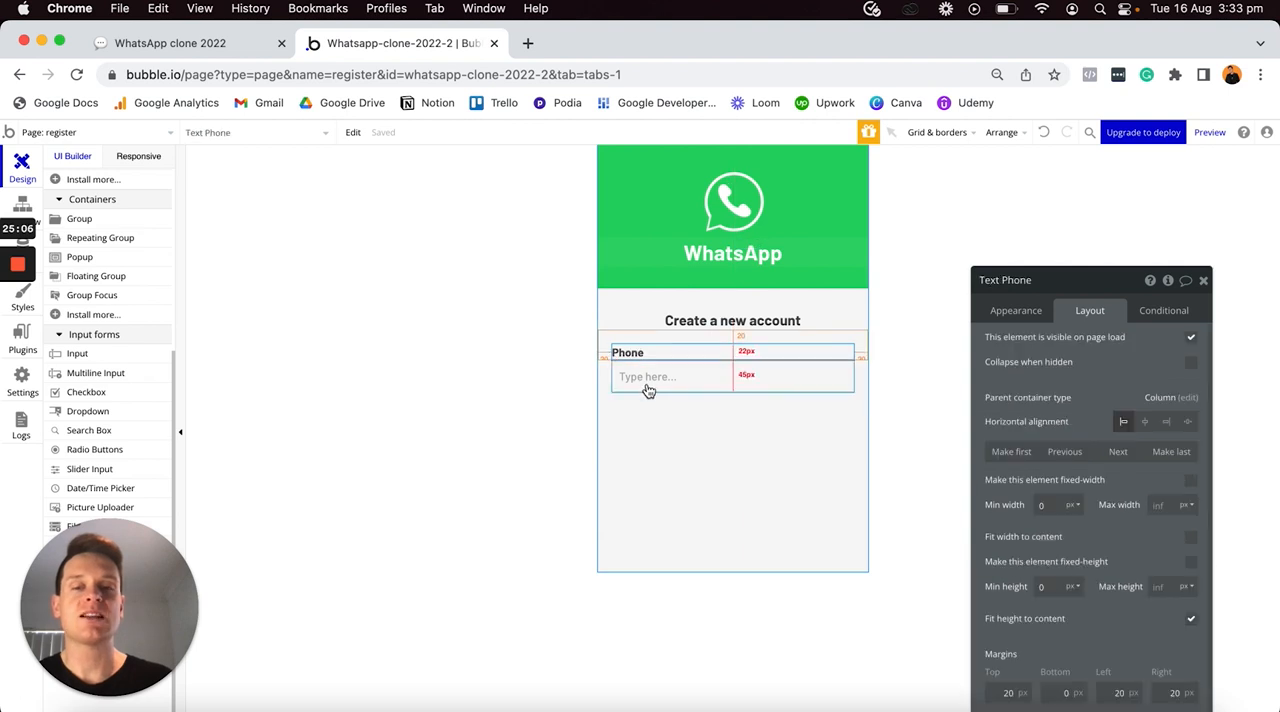
pyautogui.keyDown('shift'); pyautogui.click(645, 383); pyautogui.keyUp('shift')
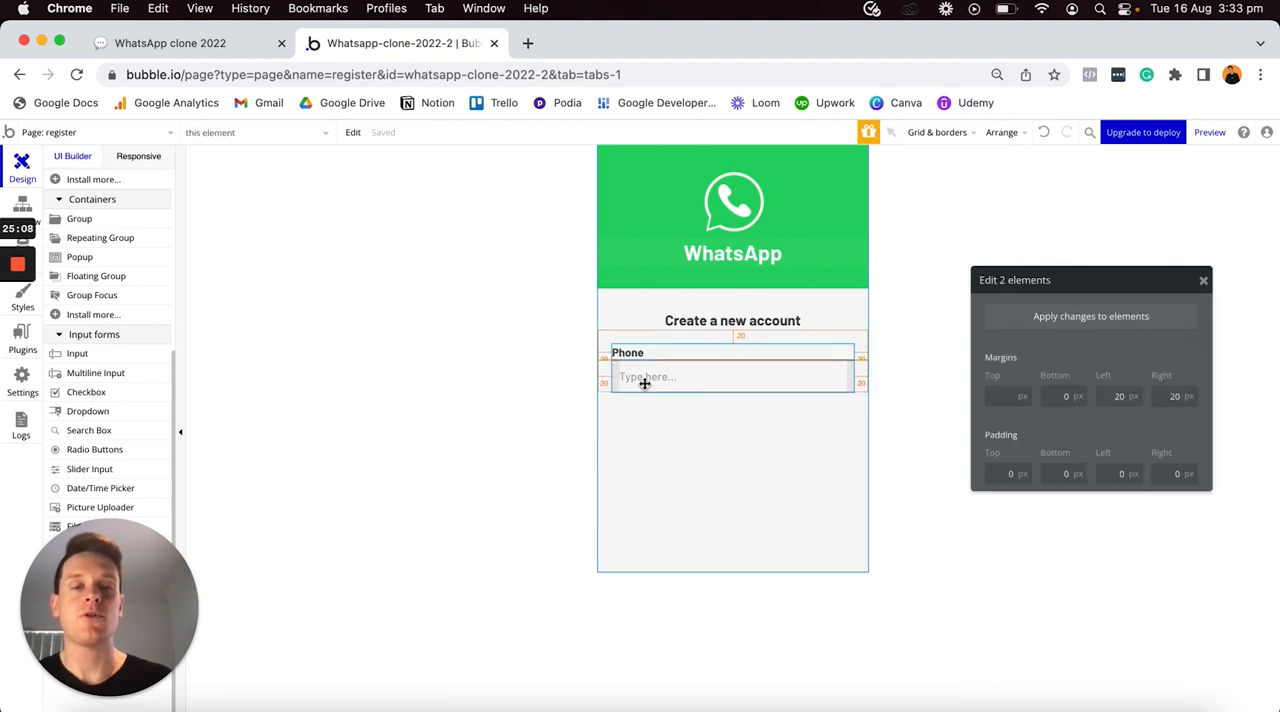
pyautogui.press('super+c')
pyautogui.press('super+v')
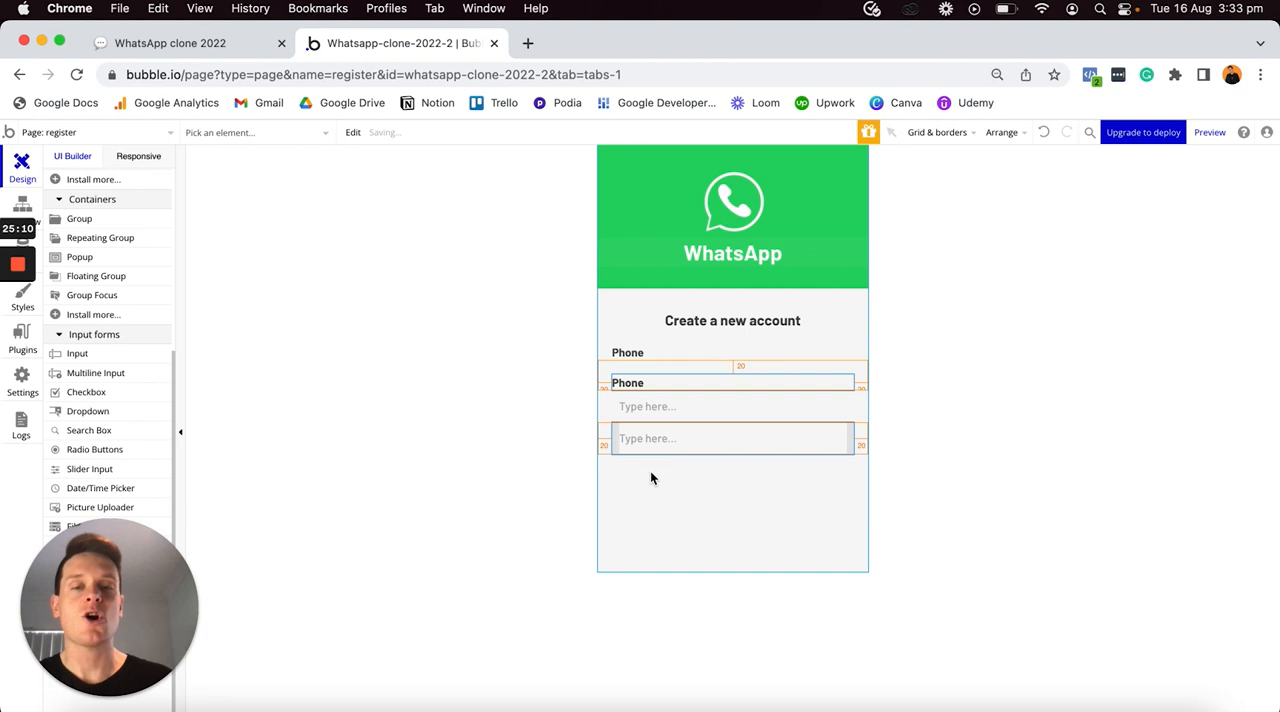
pyautogui.click(641, 378)
pyautogui.moveTo(641, 379); pyautogui.dragTo(636, 411)
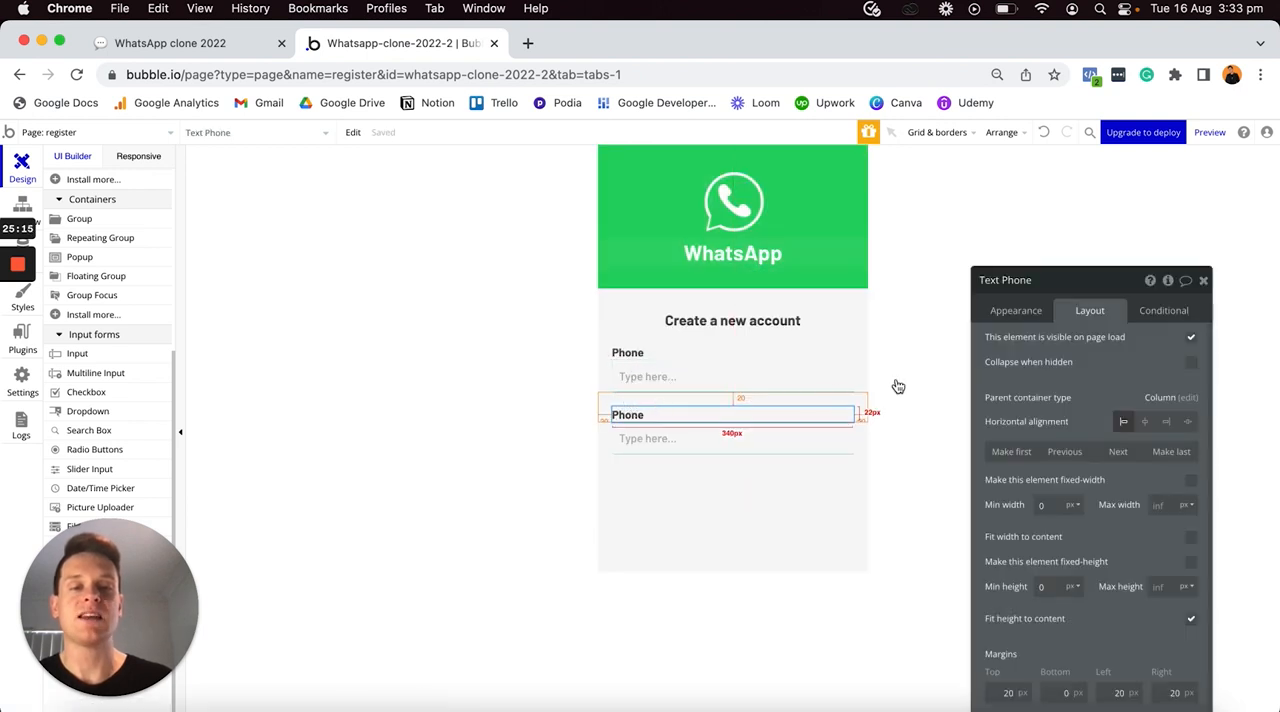
# - Turn the copied label and input into an email field with label text Email, input name Email and content format Email
pyautogui.click(1007, 315)
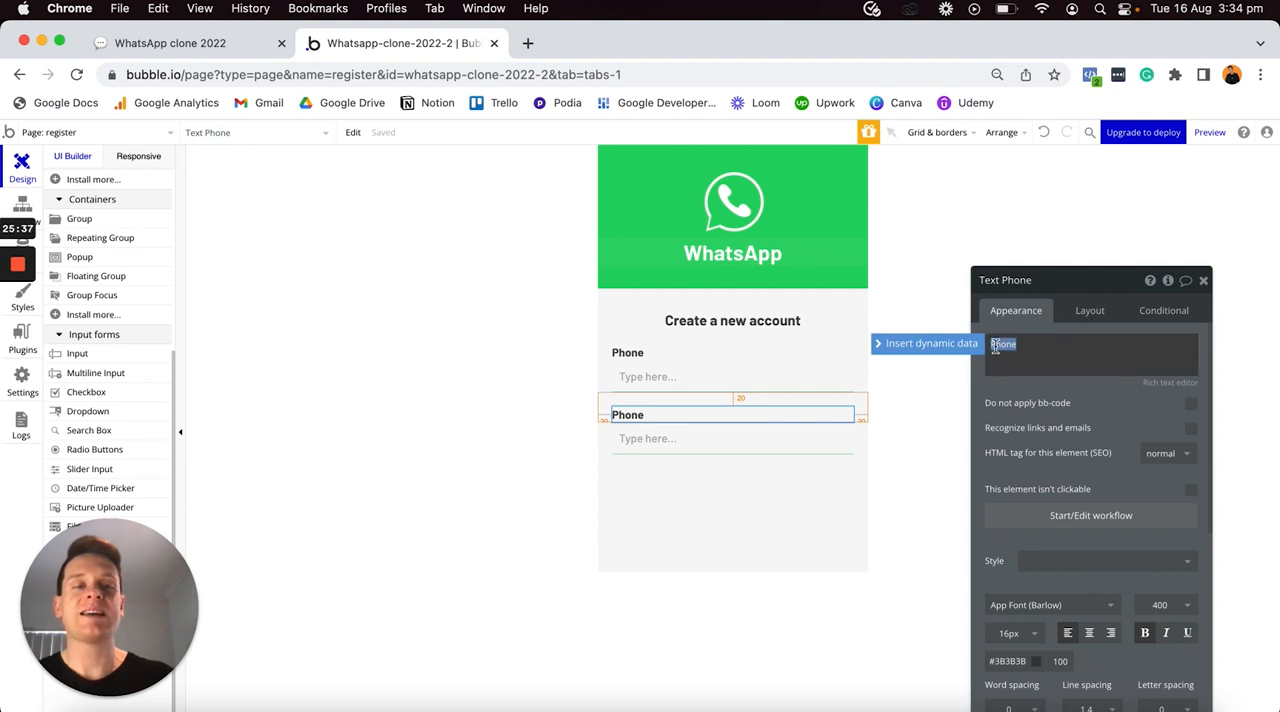
pyautogui.write('Email')
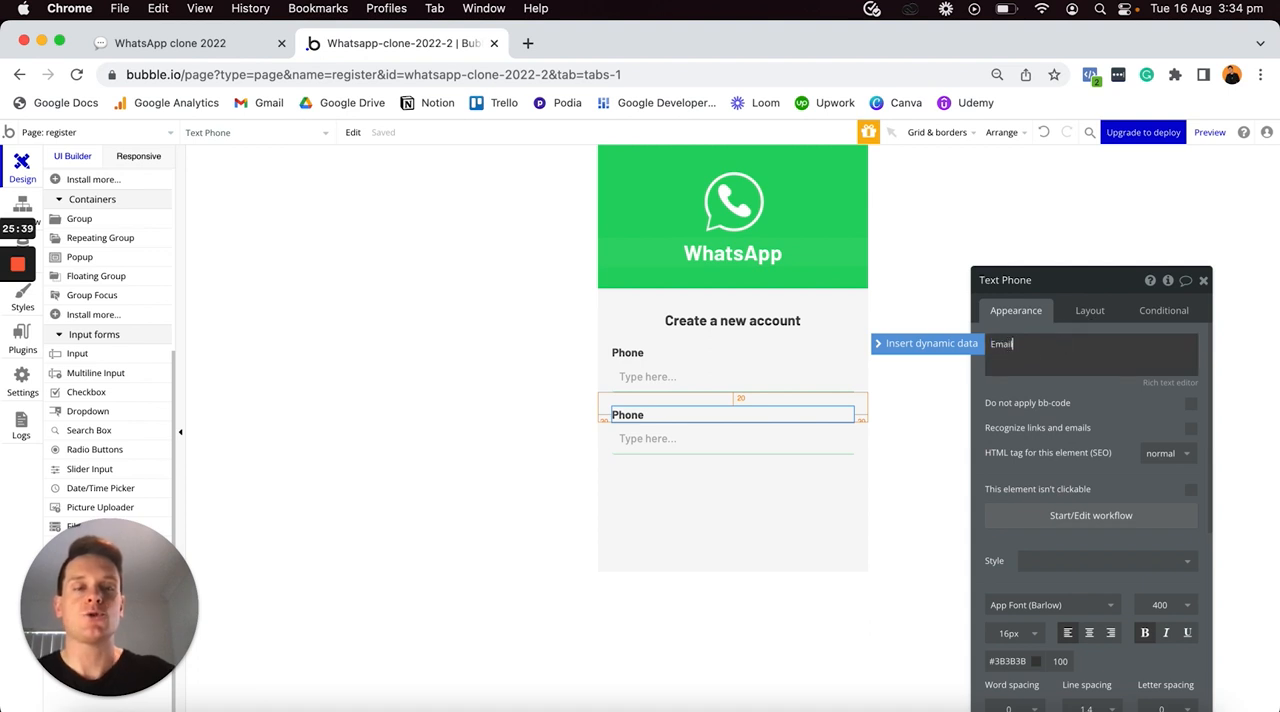
pyautogui.click(749, 449)
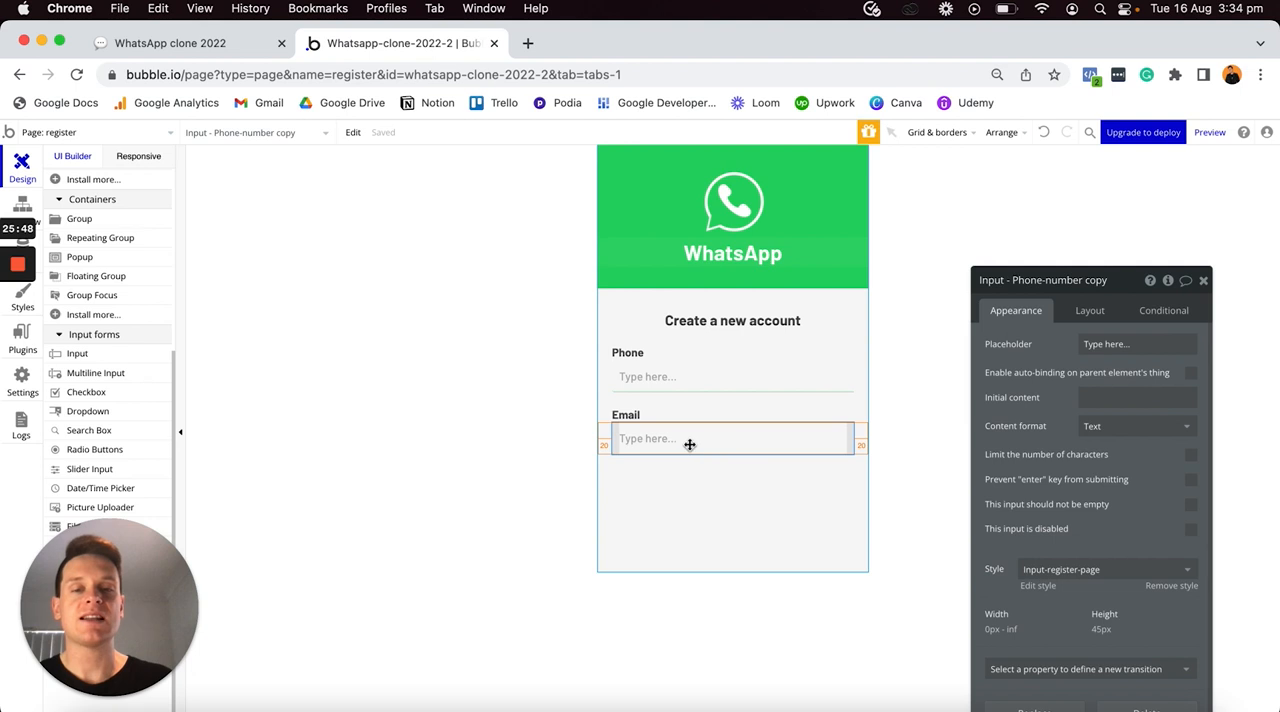
pyautogui.click(1015, 280)
pyautogui.press('super+a')
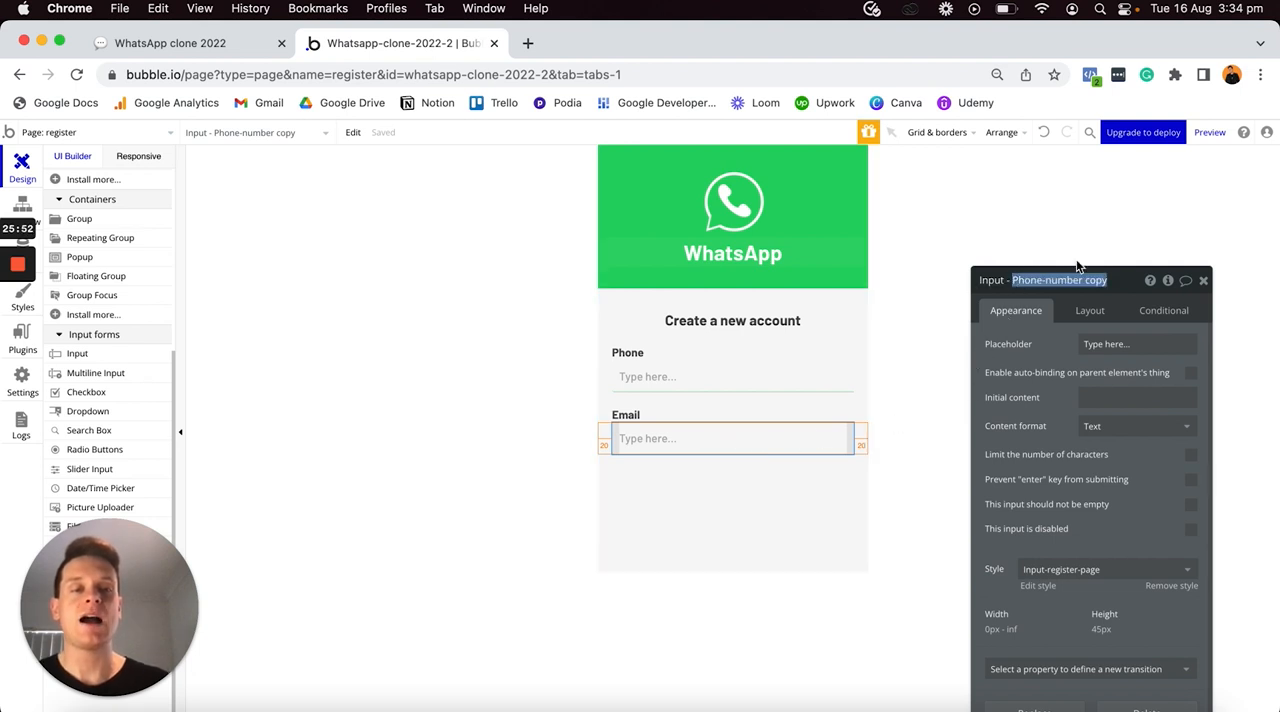
pyautogui.write('Email')
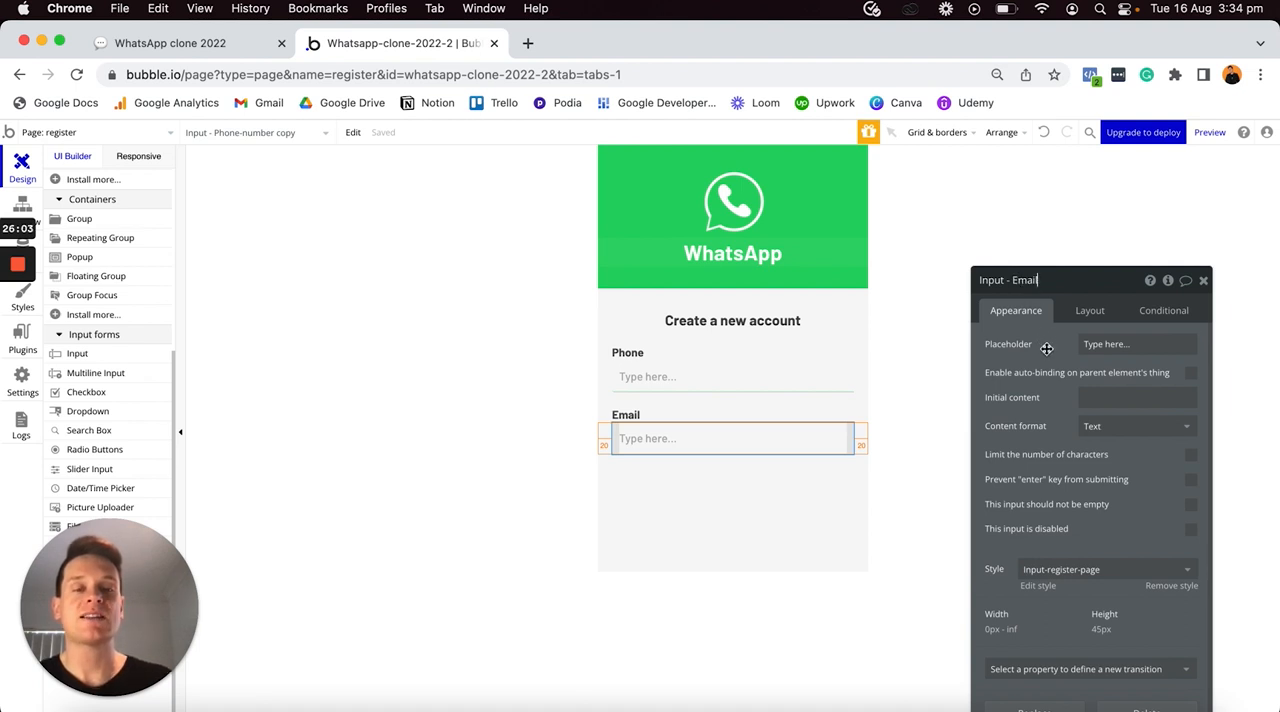
pyautogui.click(1099, 430)
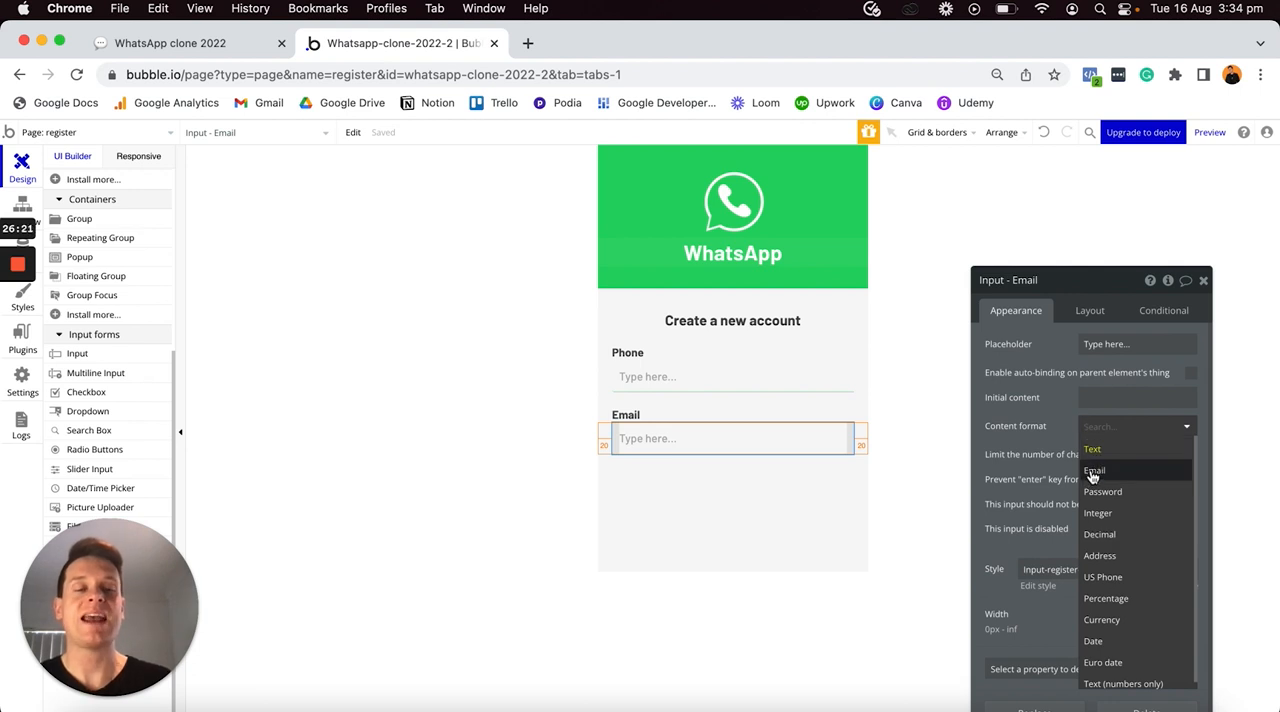
pyautogui.click(1092, 471)
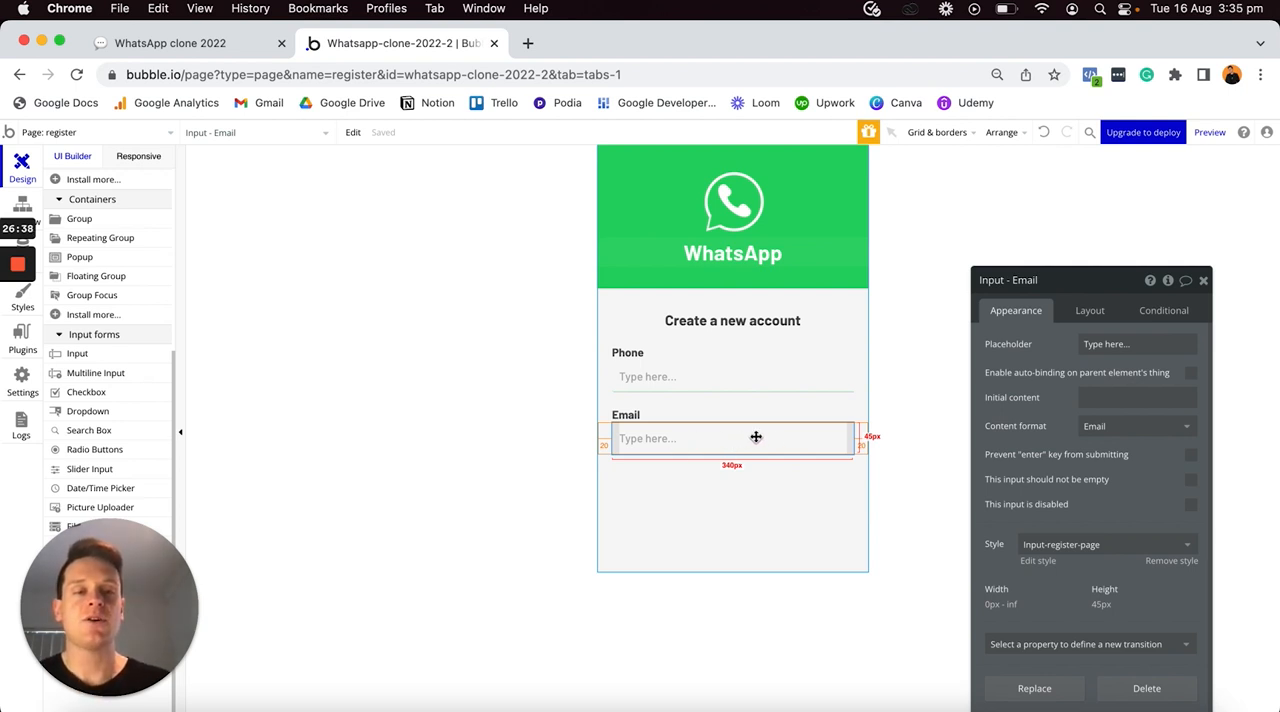
# - Duplicate the Email label and its input together, and move the copied label between the two inputs
pyautogui.keyDown('shift'); pyautogui.click(664, 418); pyautogui.keyUp('shift')
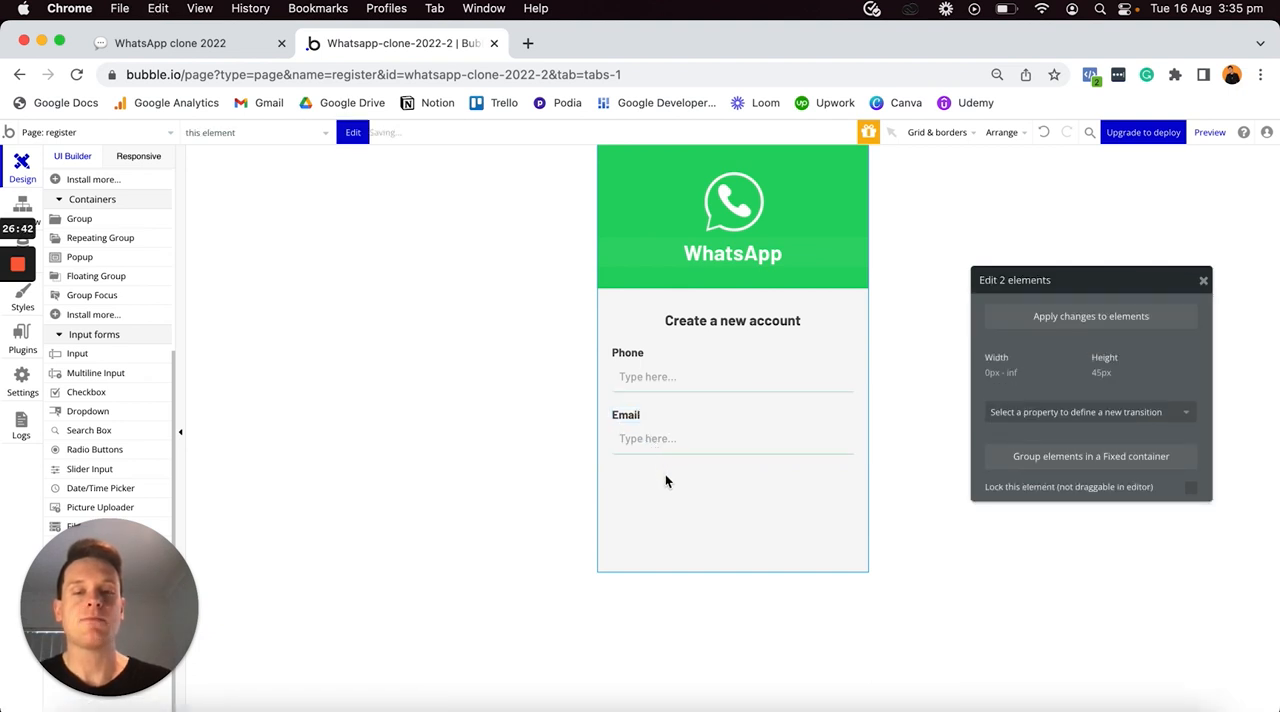
pyautogui.press('super+v')
pyautogui.click(638, 444)
pyautogui.moveTo(640, 444); pyautogui.dragTo(640, 476)
# - Turn the new copy into a password field with label text Password, input name Password and content format Password
pyautogui.doubleClick(1016, 347)
pyautogui.write('P')
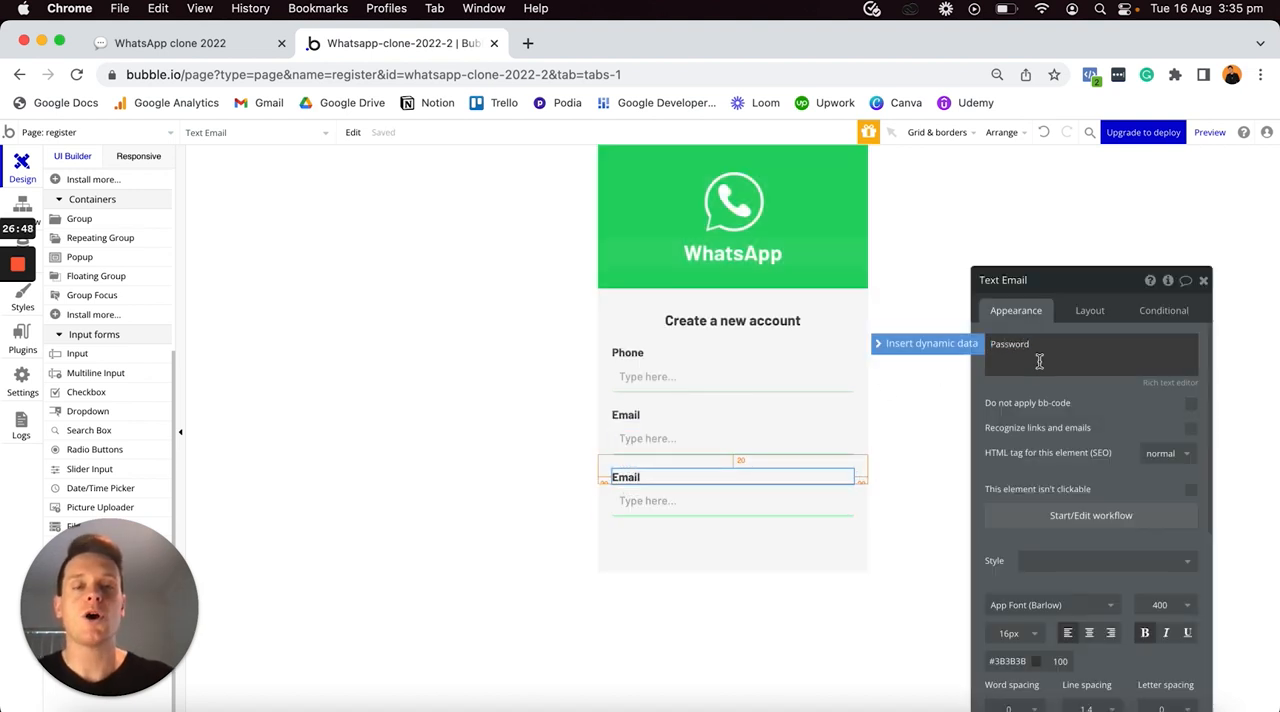
pyautogui.click(778, 508)
pyautogui.click(1022, 285)
pyautogui.write('Password')
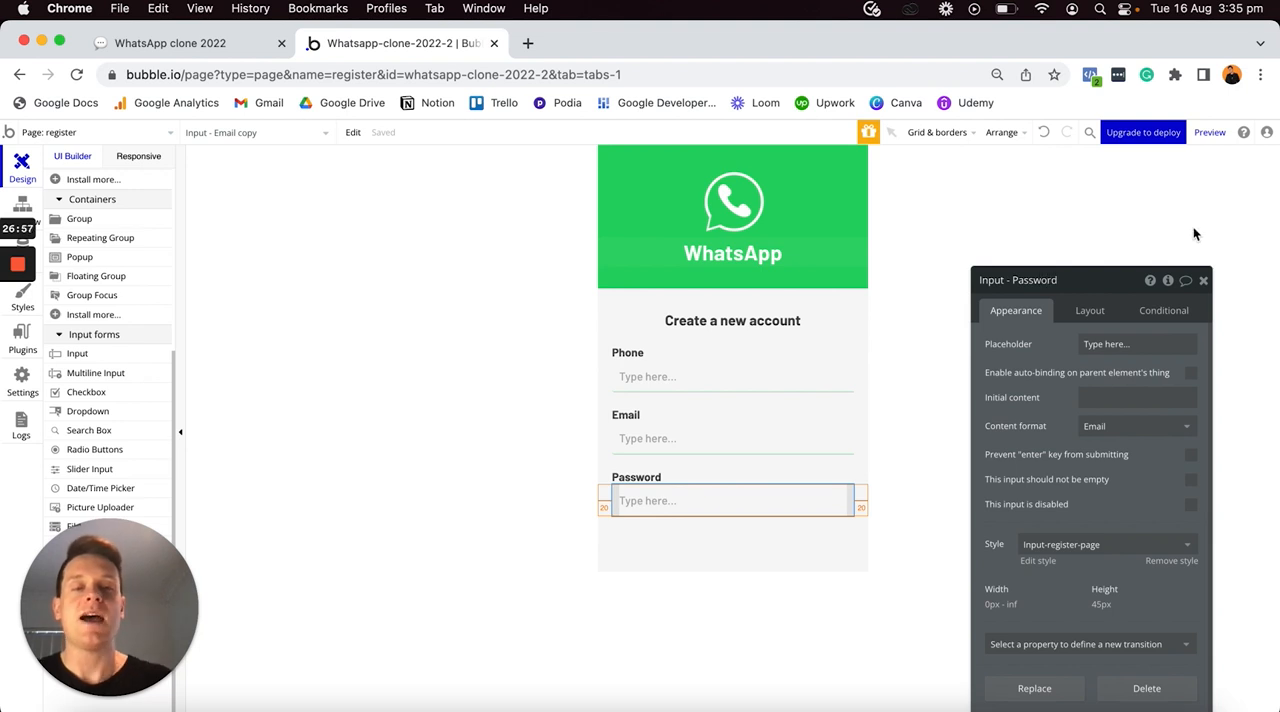
pyautogui.click(1109, 428)
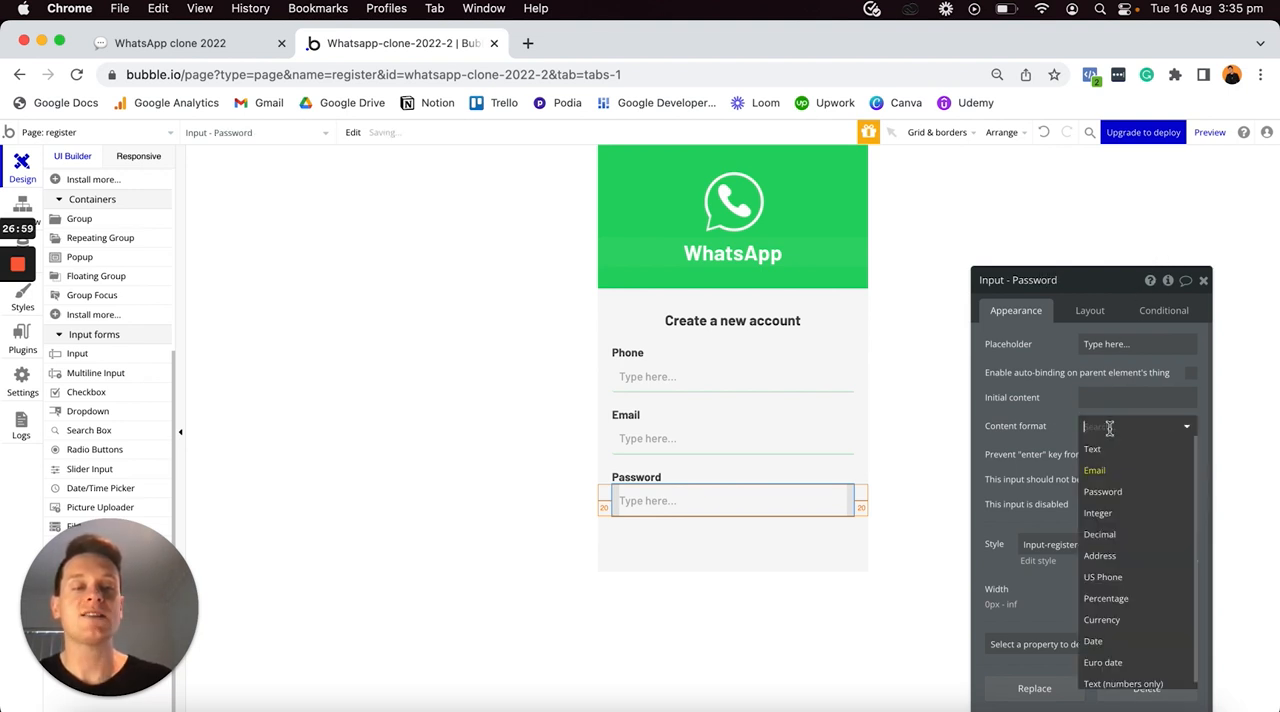
pyautogui.click(1105, 492)
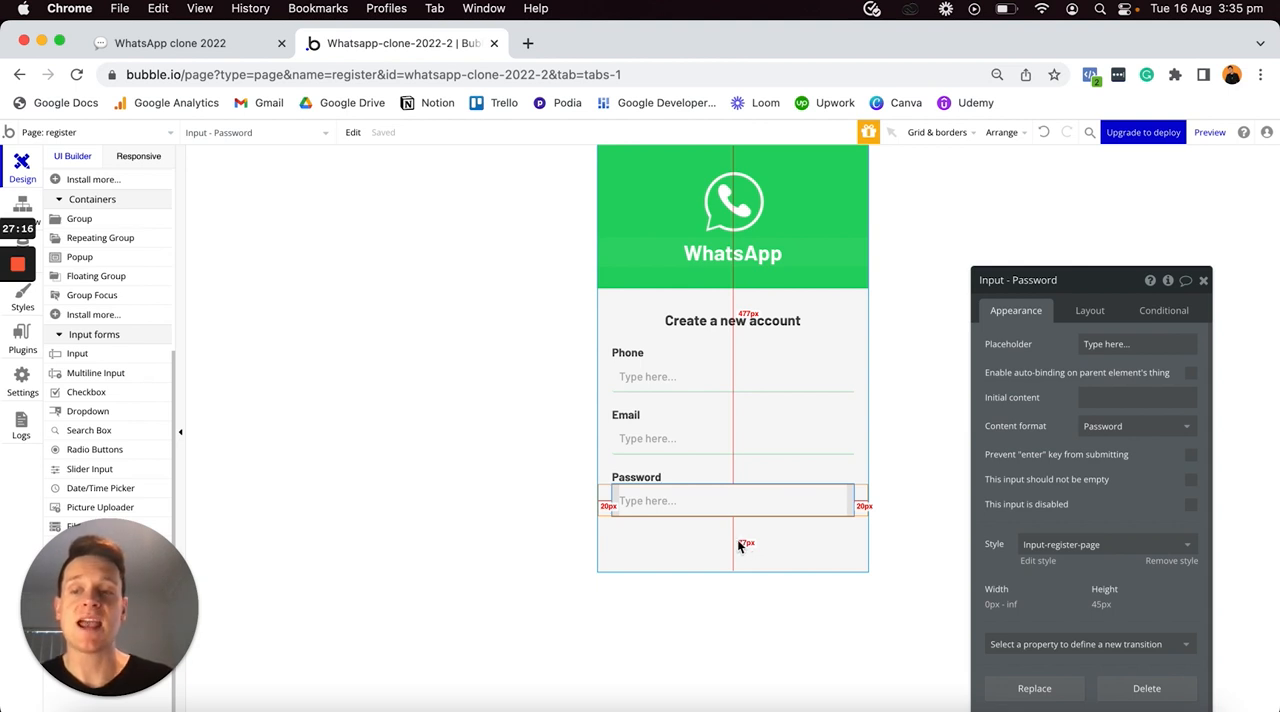
# - Add a button below the password input with the text Sign Up
pyautogui.scroll(5, 85, 410)
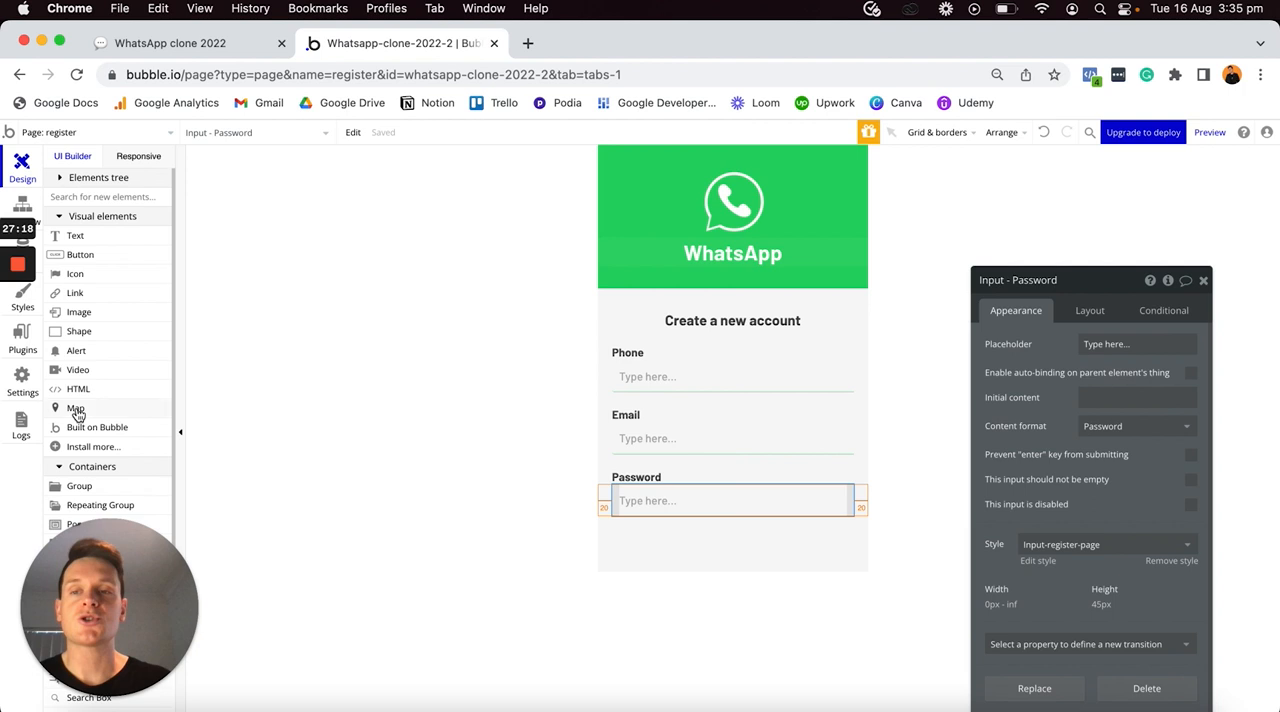
pyautogui.click(82, 255)
pyautogui.click(654, 541)
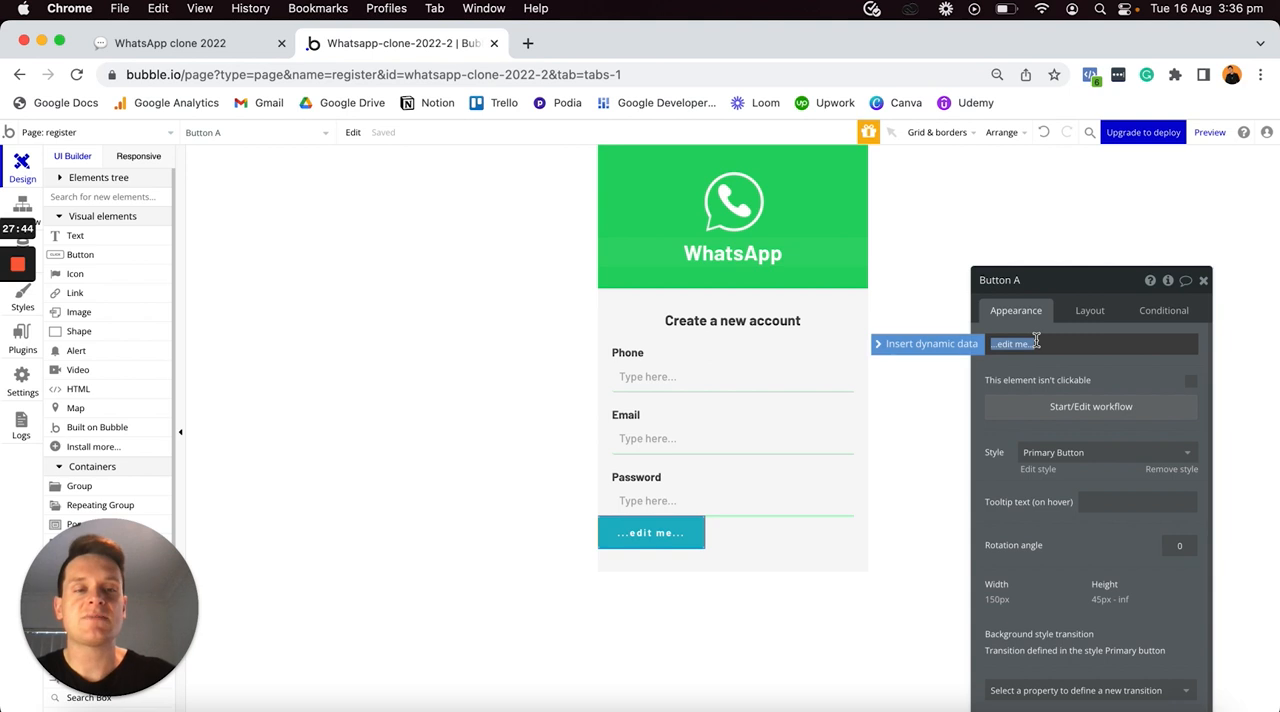
pyautogui.write('Sign Up')
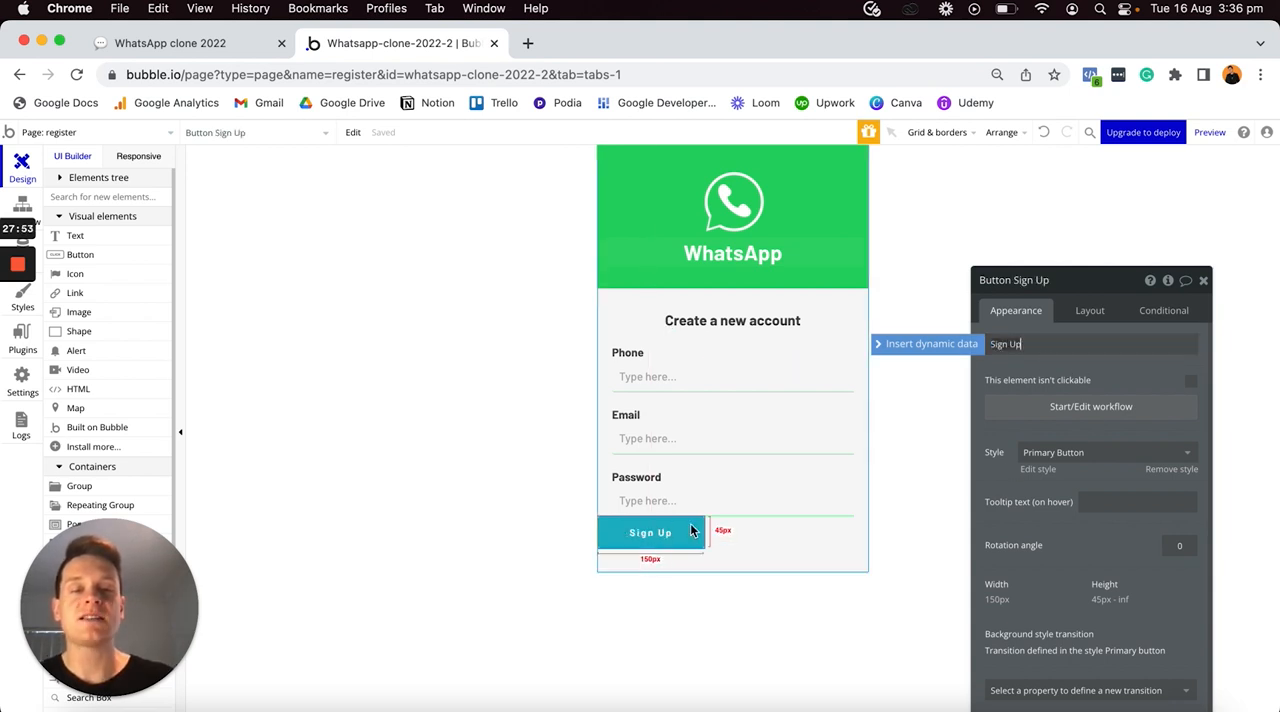
# - Edit the Sign Up button's Primary Button style, setting its background color to #25D366 and roundness to 10
pyautogui.click(1074, 453)
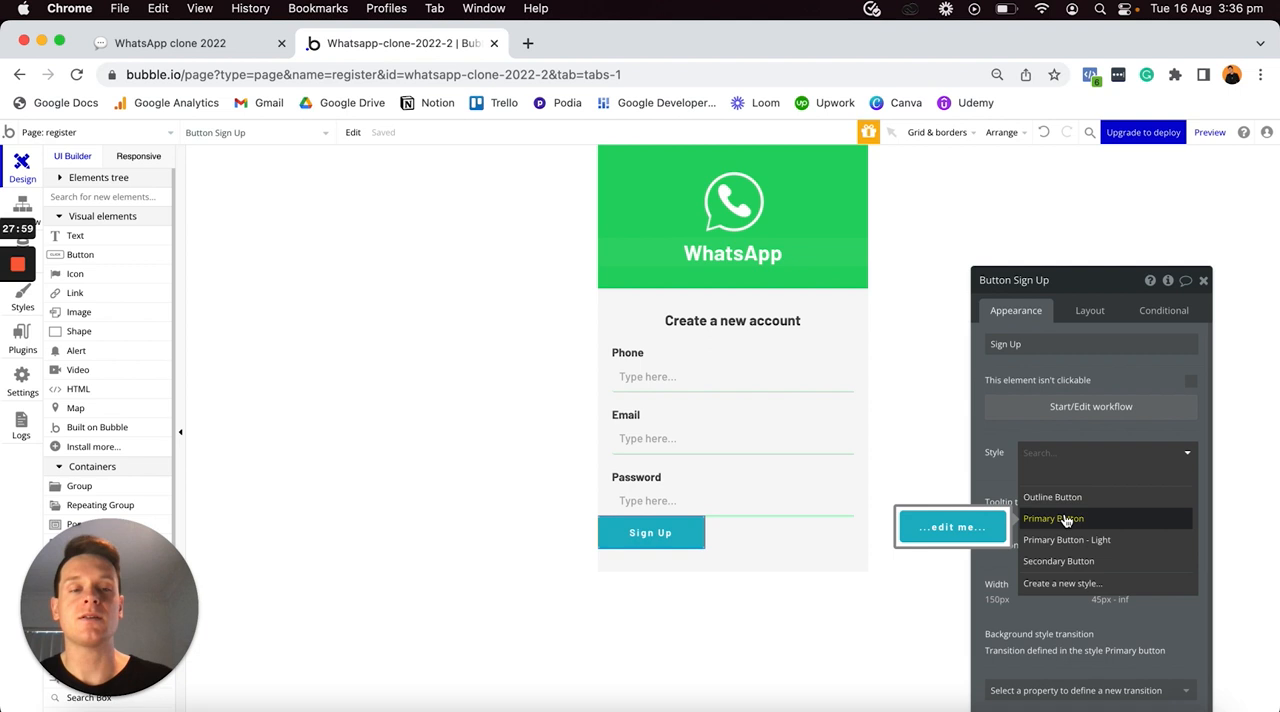
pyautogui.click(1079, 433)
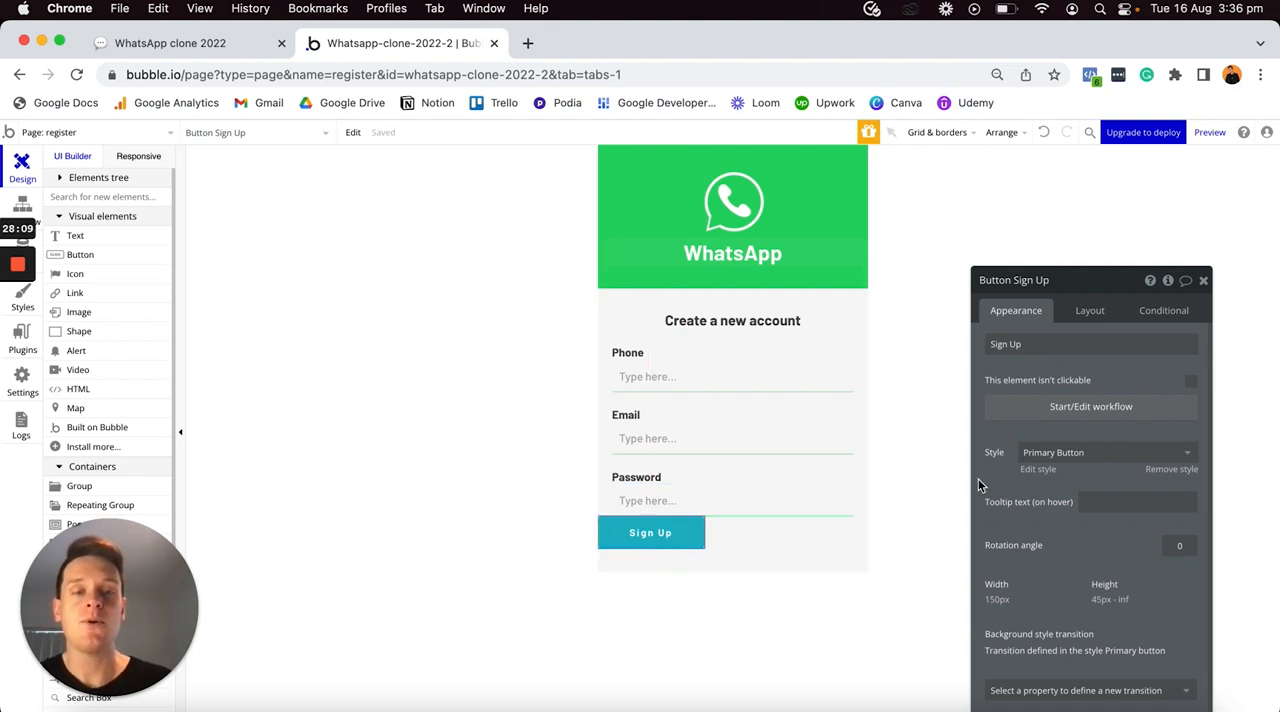
pyautogui.click(1037, 470)
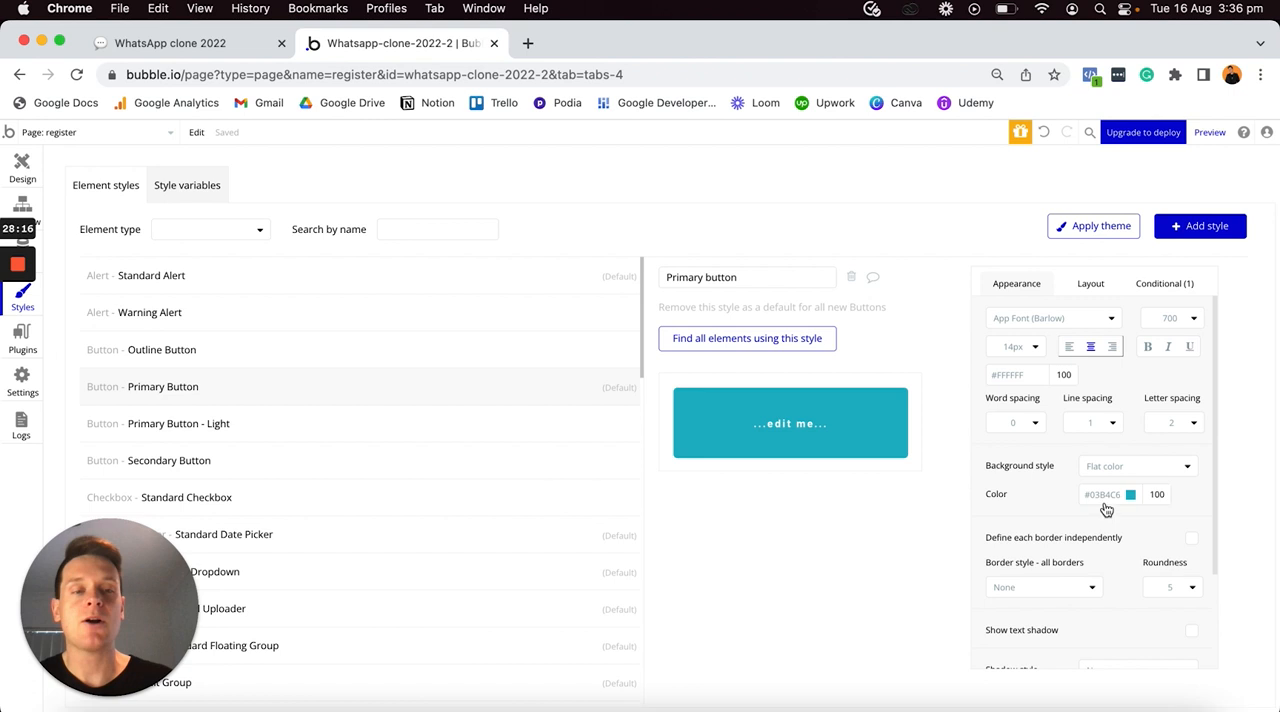
pyautogui.click(1104, 494)
pyautogui.write('#25D366')
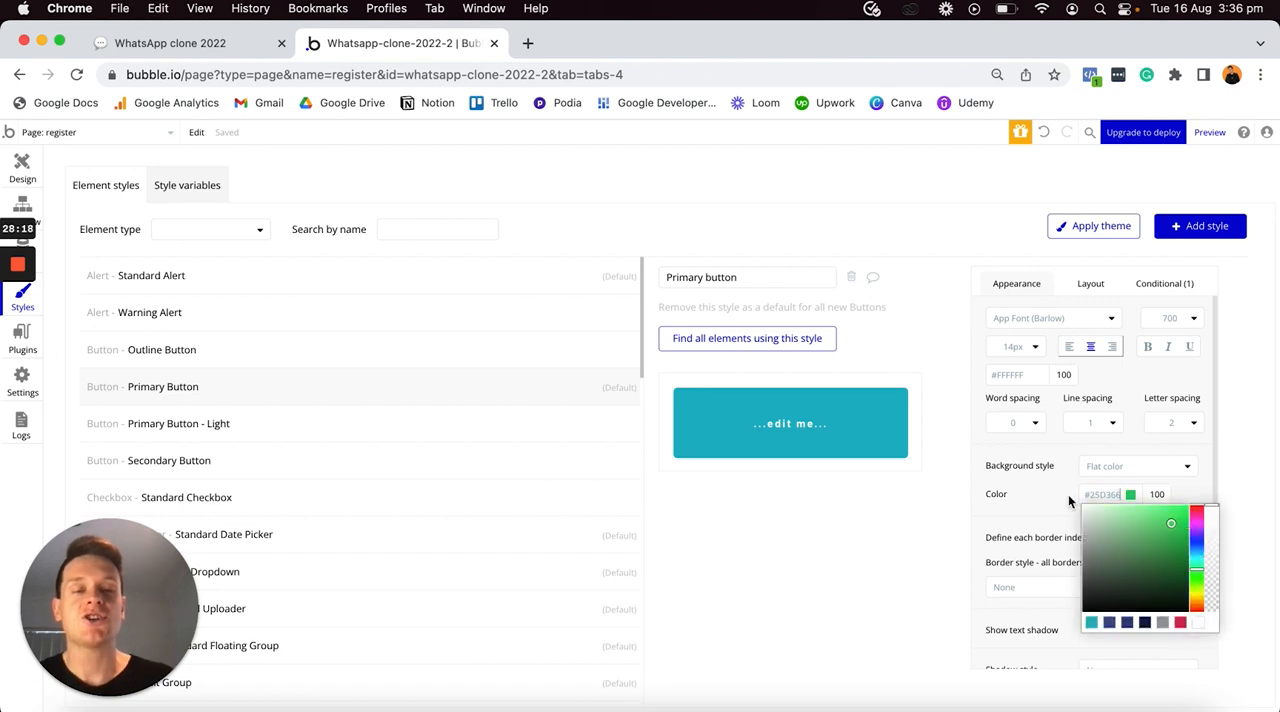
pyautogui.click(1040, 502)
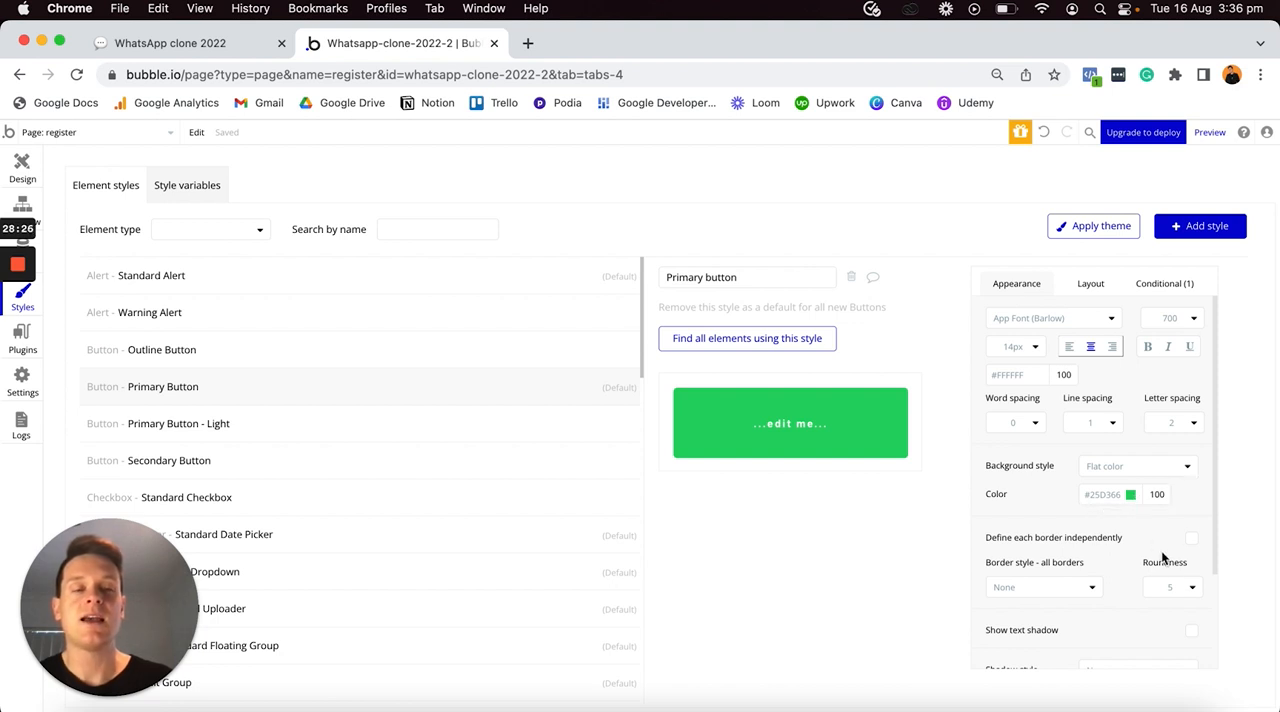
pyautogui.click(1178, 592)
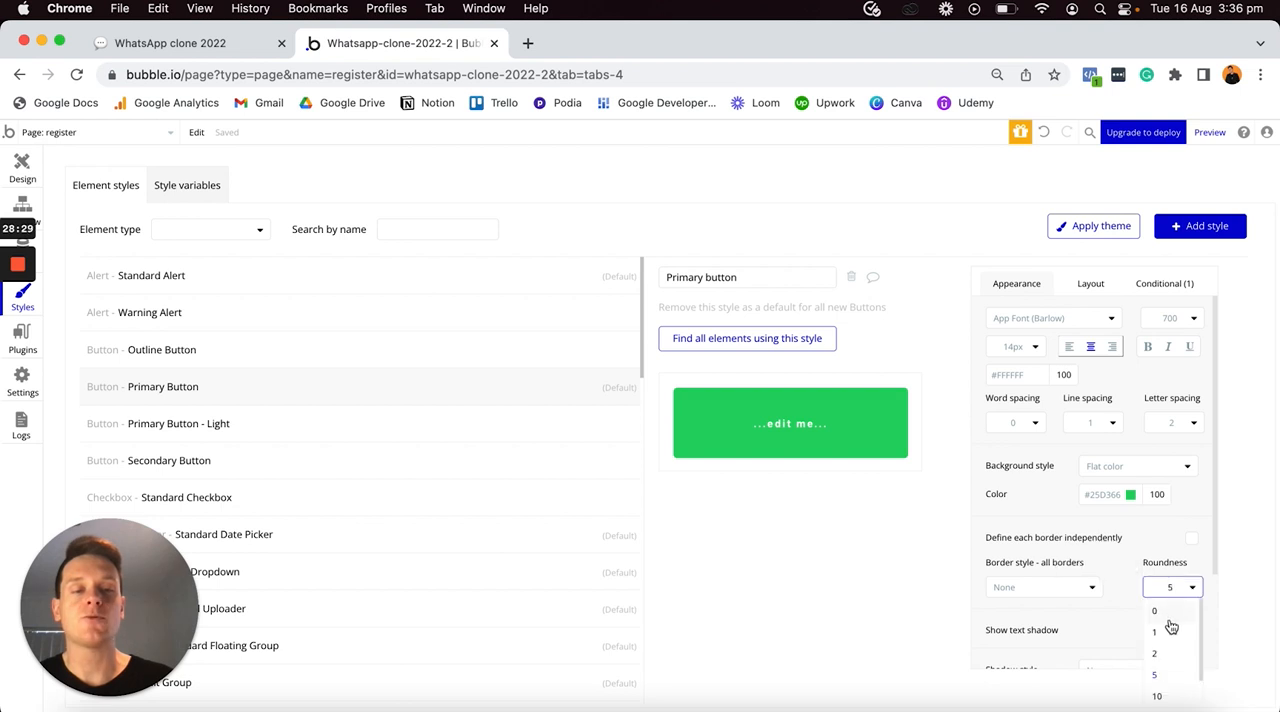
pyautogui.click(1166, 698)
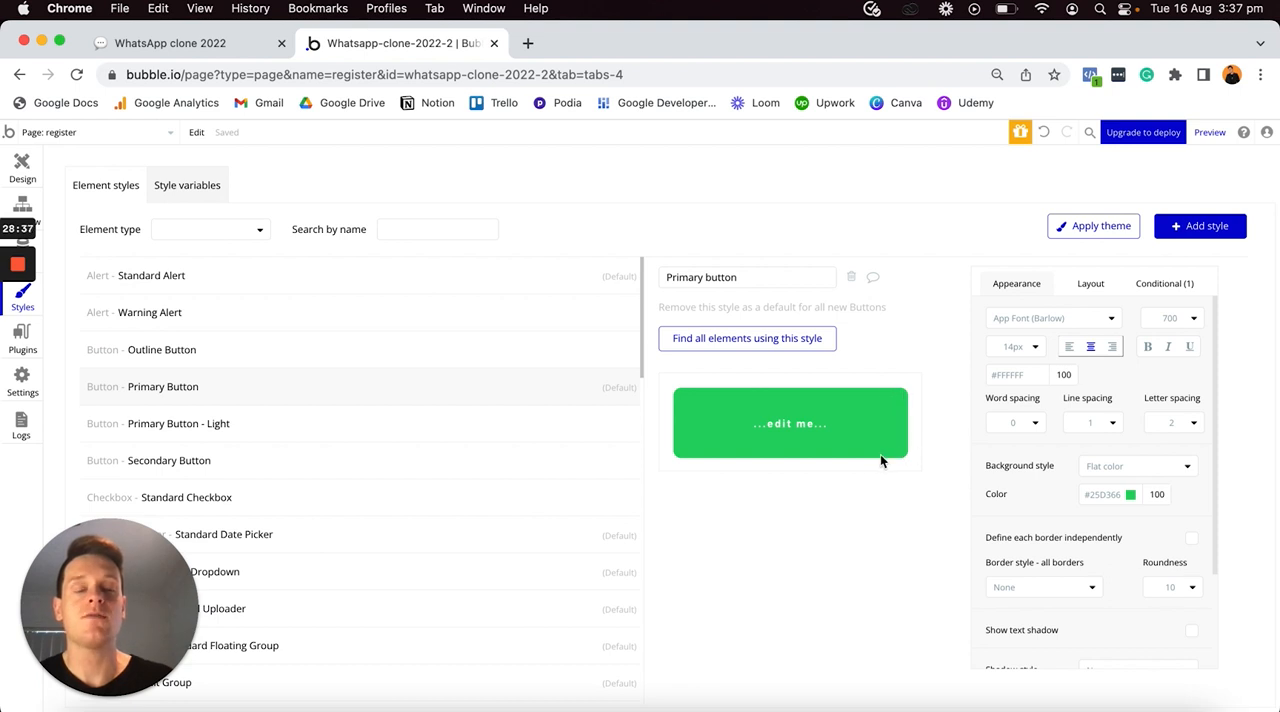
# - Return to the register page design and make the Sign Up button non-fixed in width with a minimum width of 0 px
pyautogui.click(22, 168)
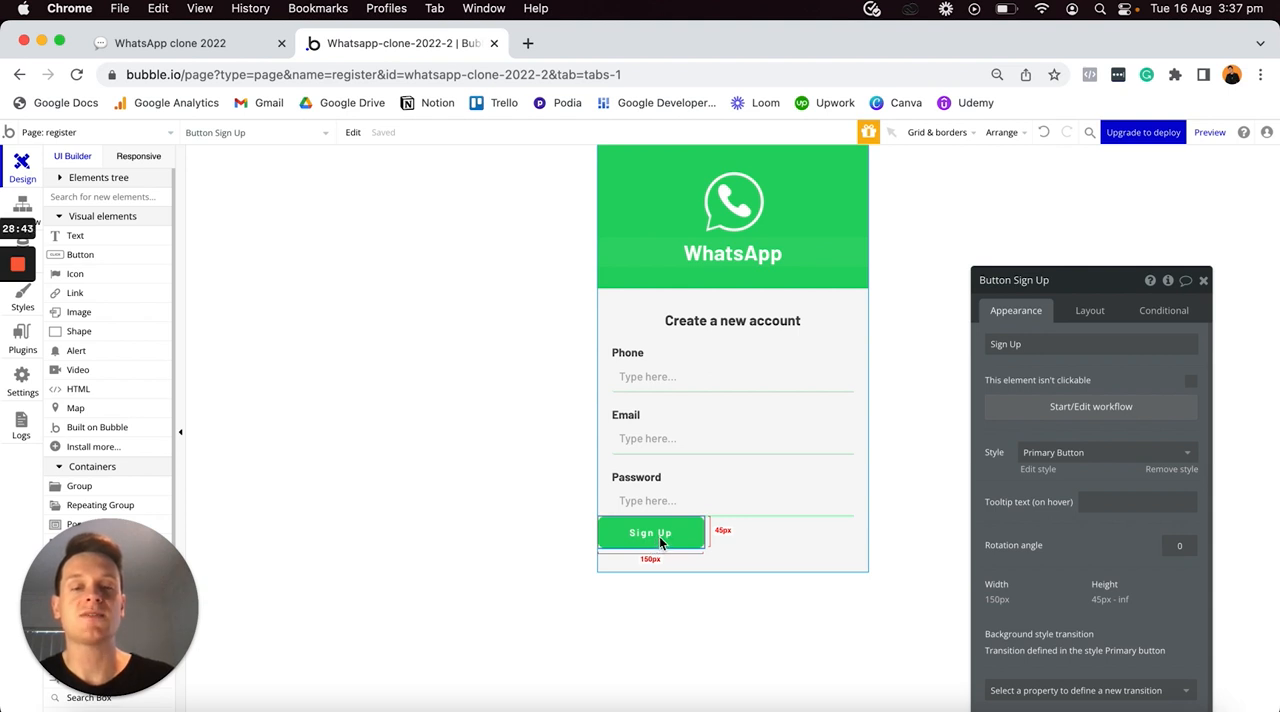
pyautogui.click(1088, 316)
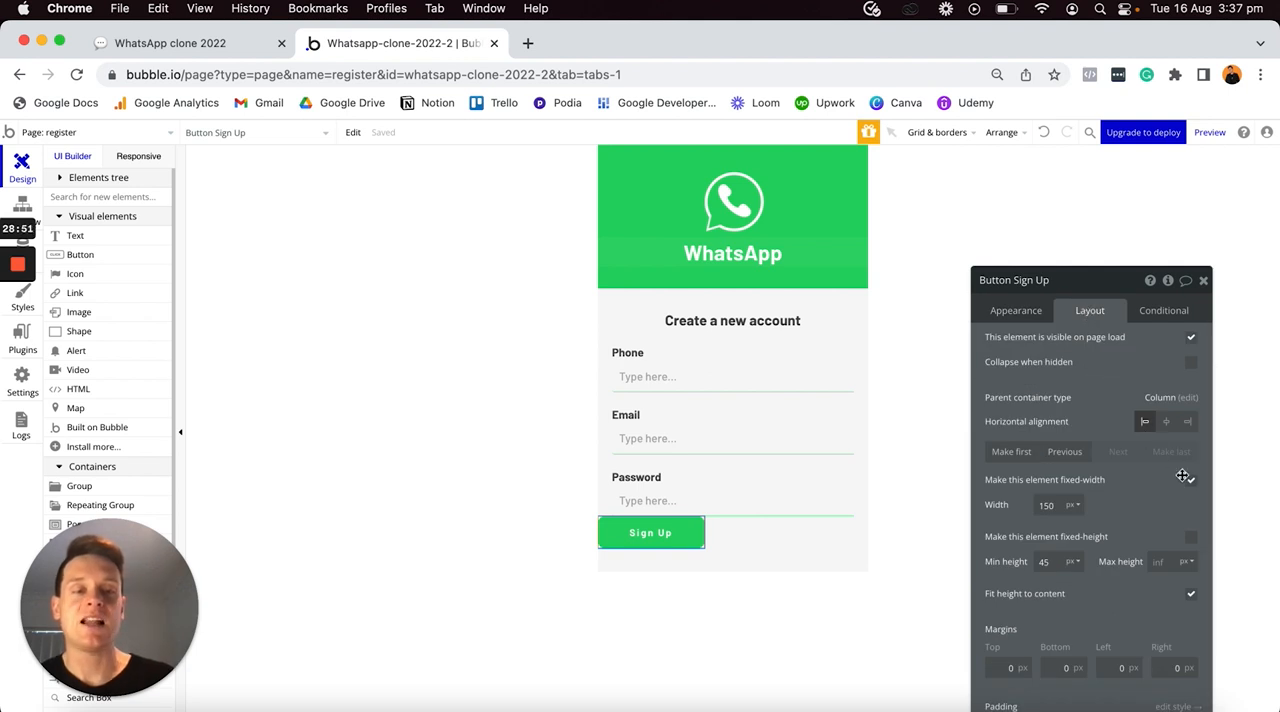
pyautogui.click(1191, 482)
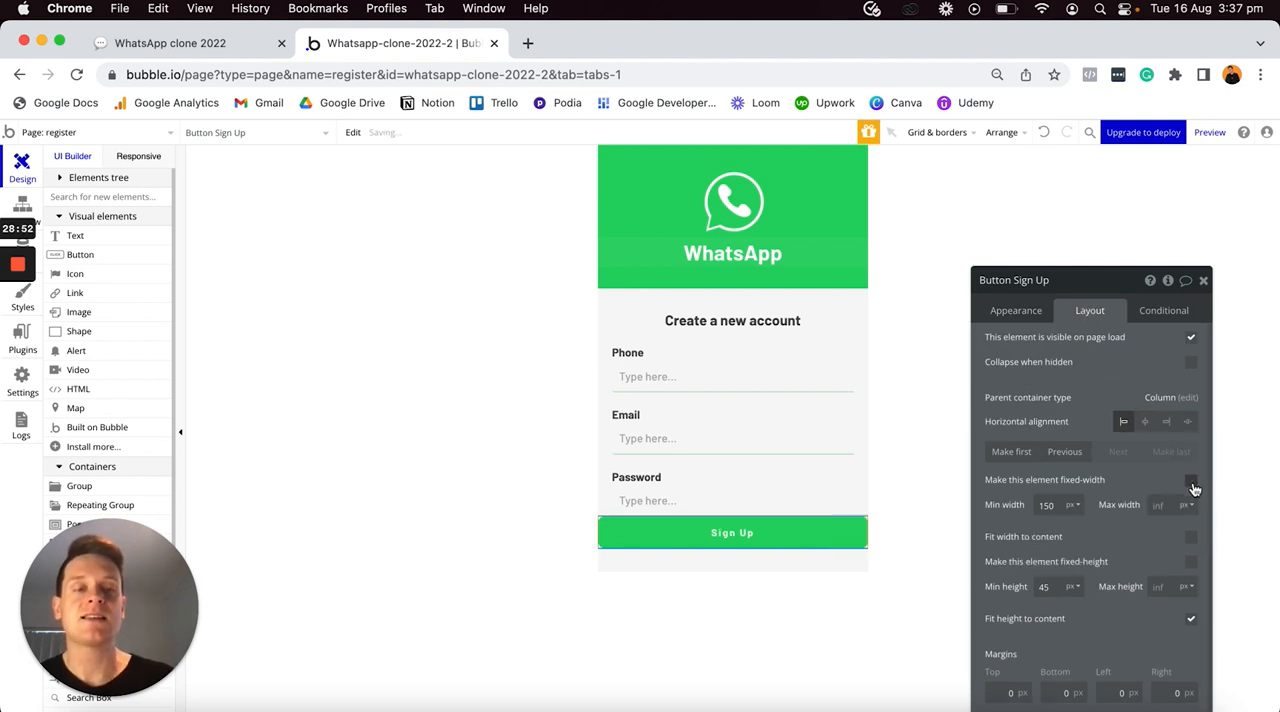
pyautogui.doubleClick(1058, 506)
pyautogui.write('0')
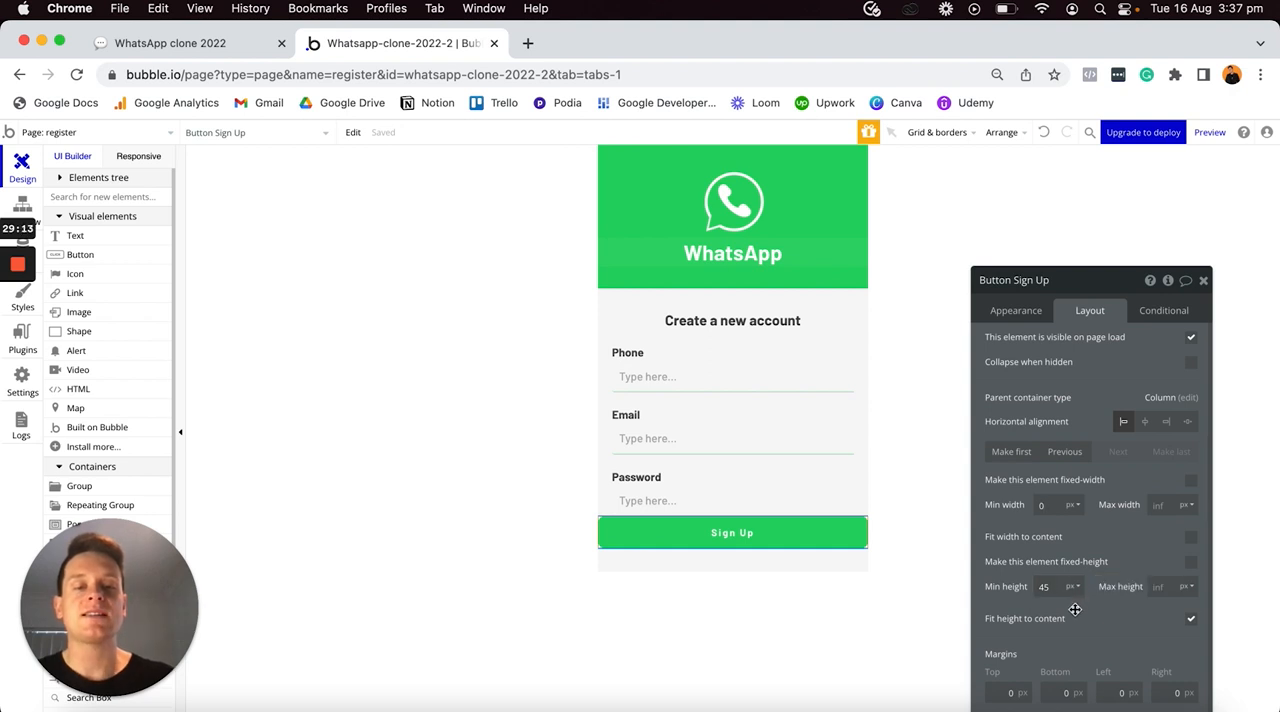
# - Set the Sign Up button's top margin to 30 px and its bottom, left and right margins to 20 px
pyautogui.click(1018, 689)
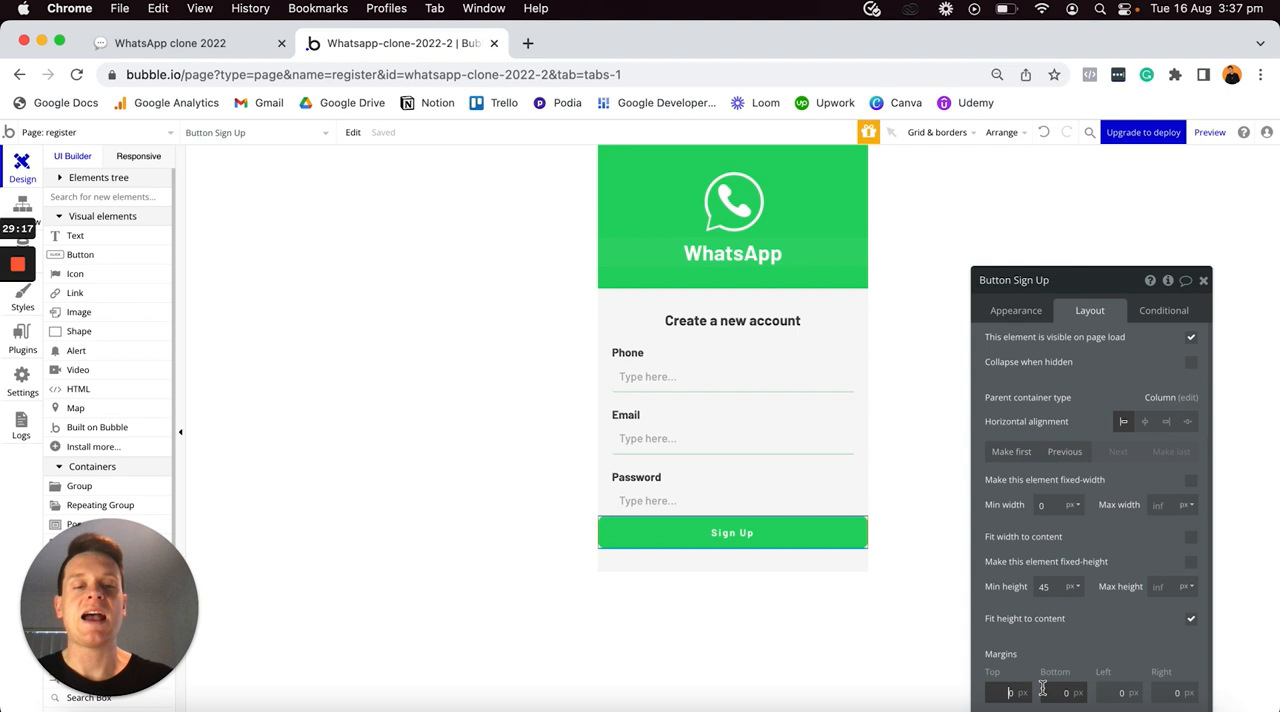
pyautogui.write('3')
pyautogui.click(1058, 692)
pyautogui.write('2')
pyautogui.click(1105, 692)
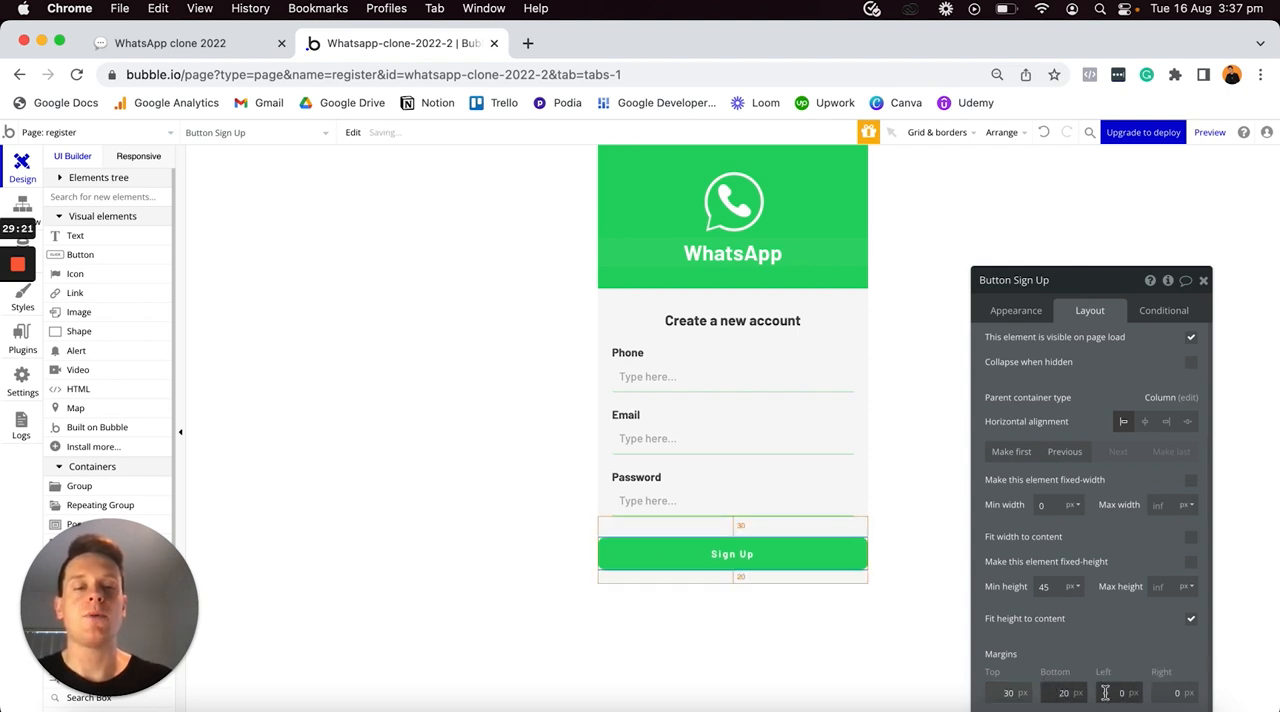
pyautogui.write('2')
pyautogui.click(1170, 692)
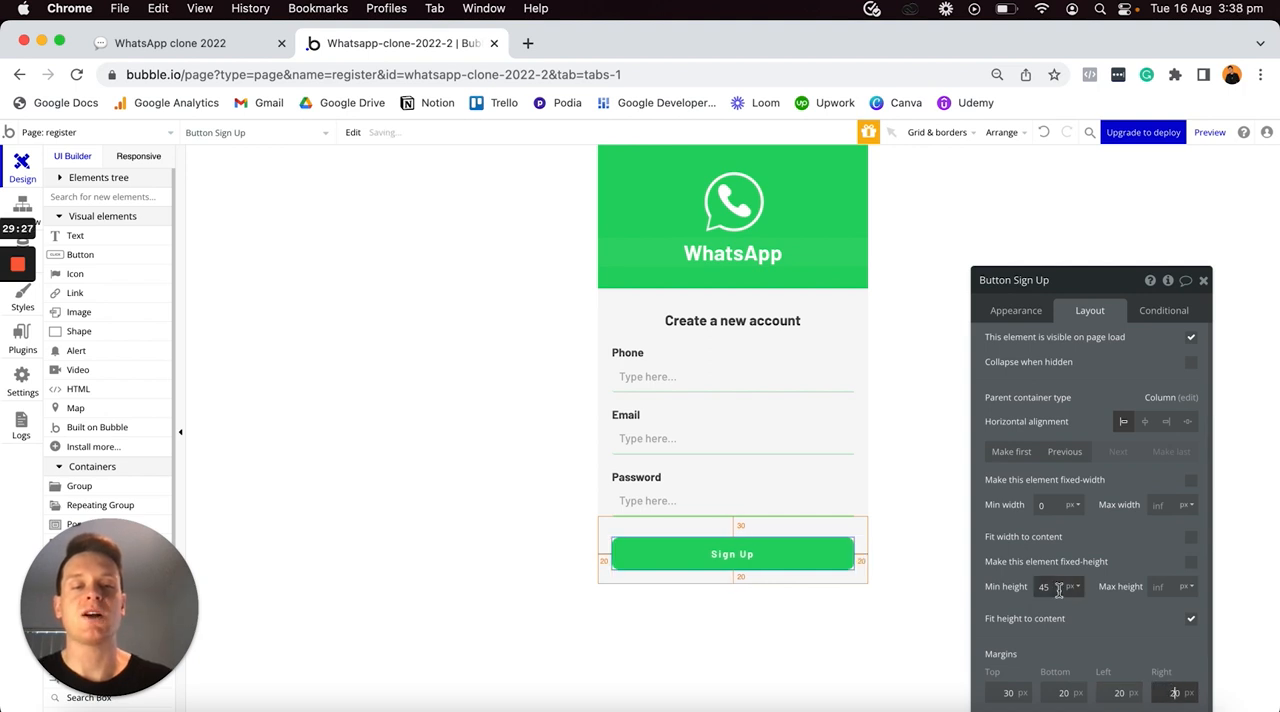
# - Start a workflow for the Sign Up button and add the account action Sign the user up
pyautogui.click(1015, 311)
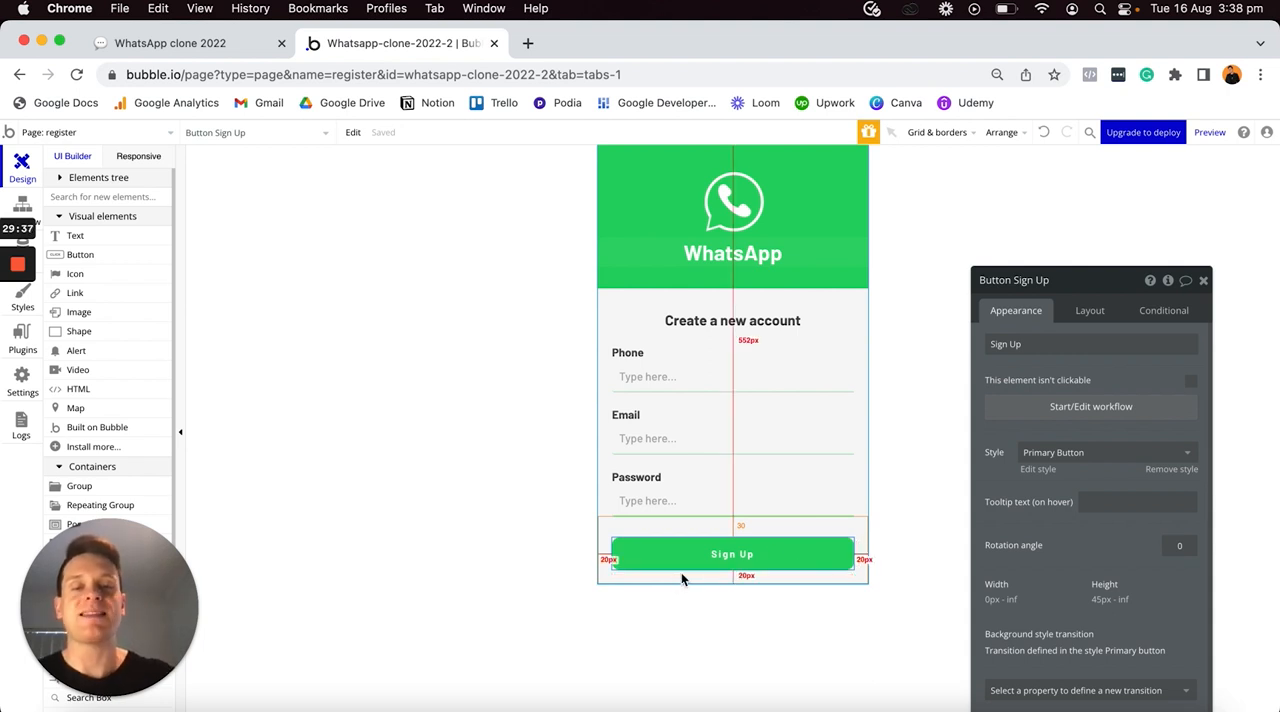
pyautogui.click(1004, 408)
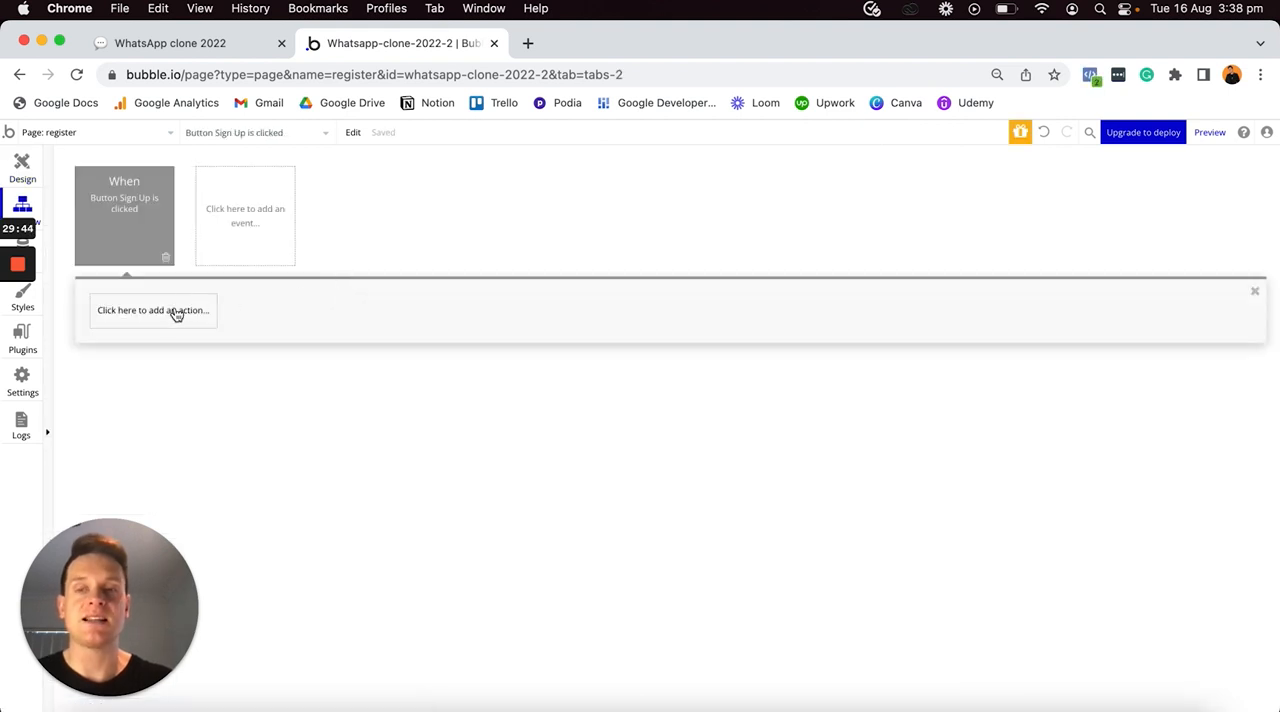
pyautogui.click(175, 312)
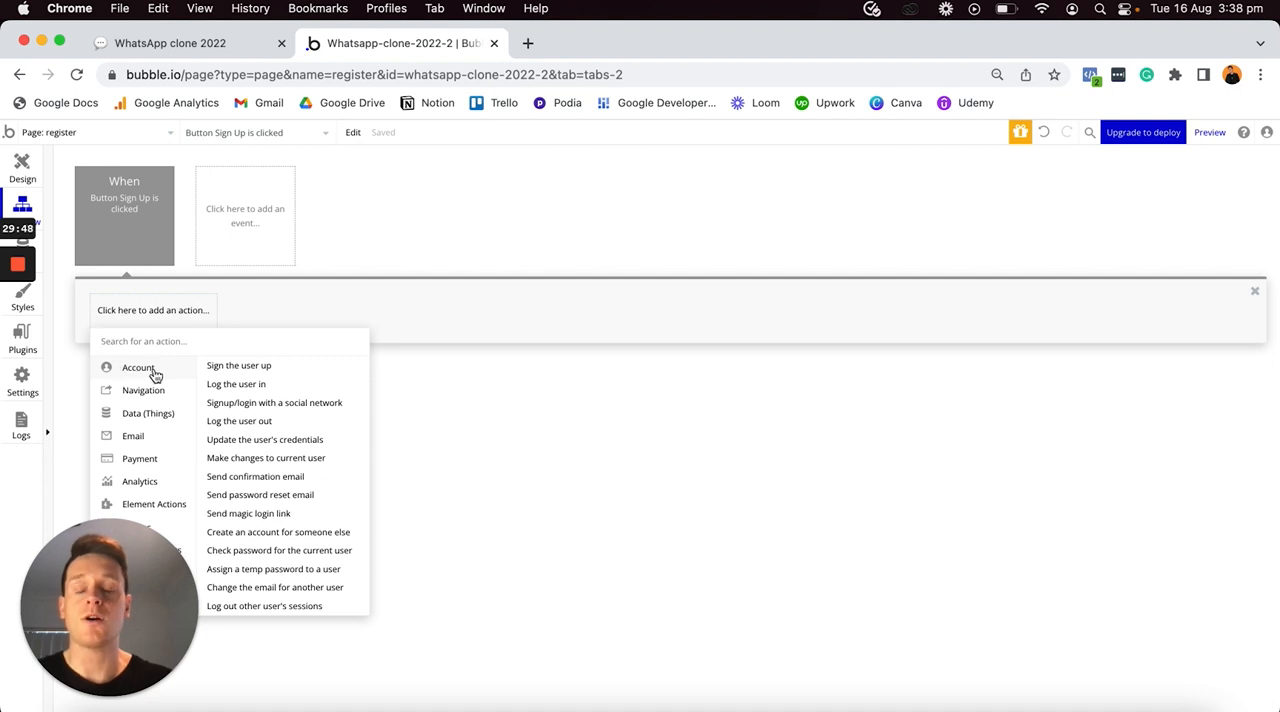
pyautogui.click(277, 368)
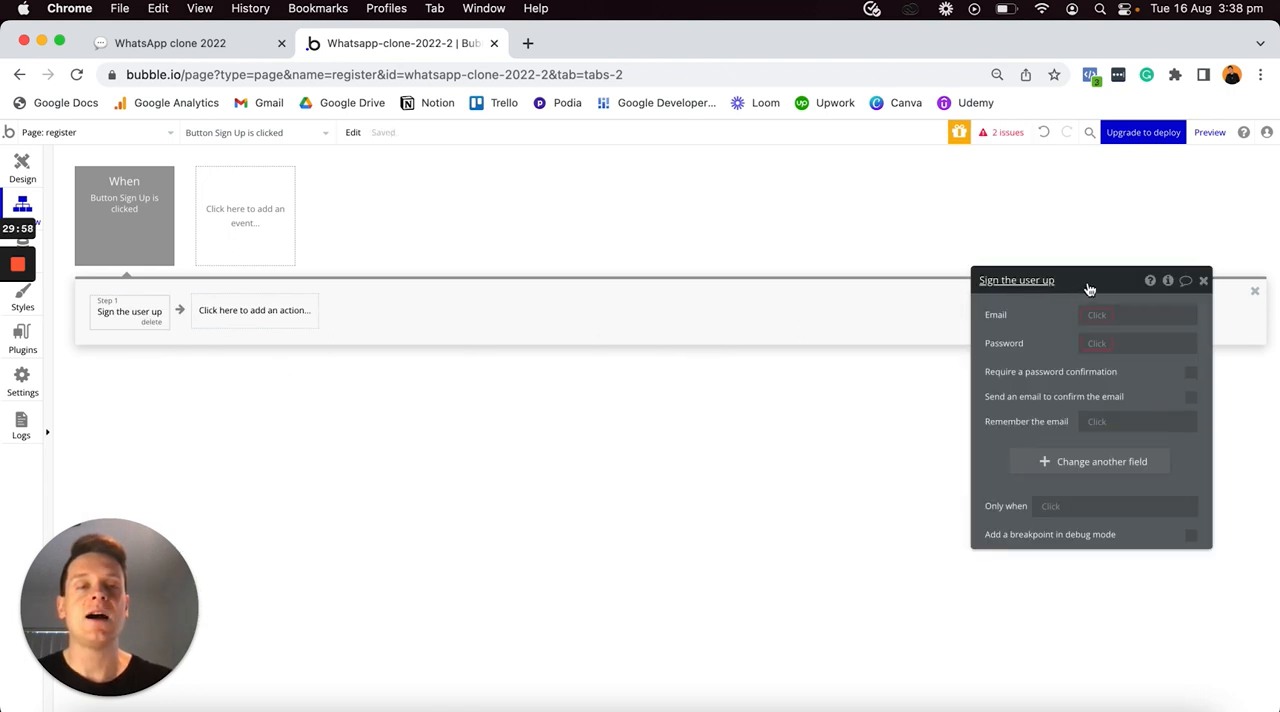
# - Set the Sign the user up action's Email to Input - Email's value and its Password to Input - Password's value
pyautogui.moveTo(1095, 289); pyautogui.dragTo(619, 186)
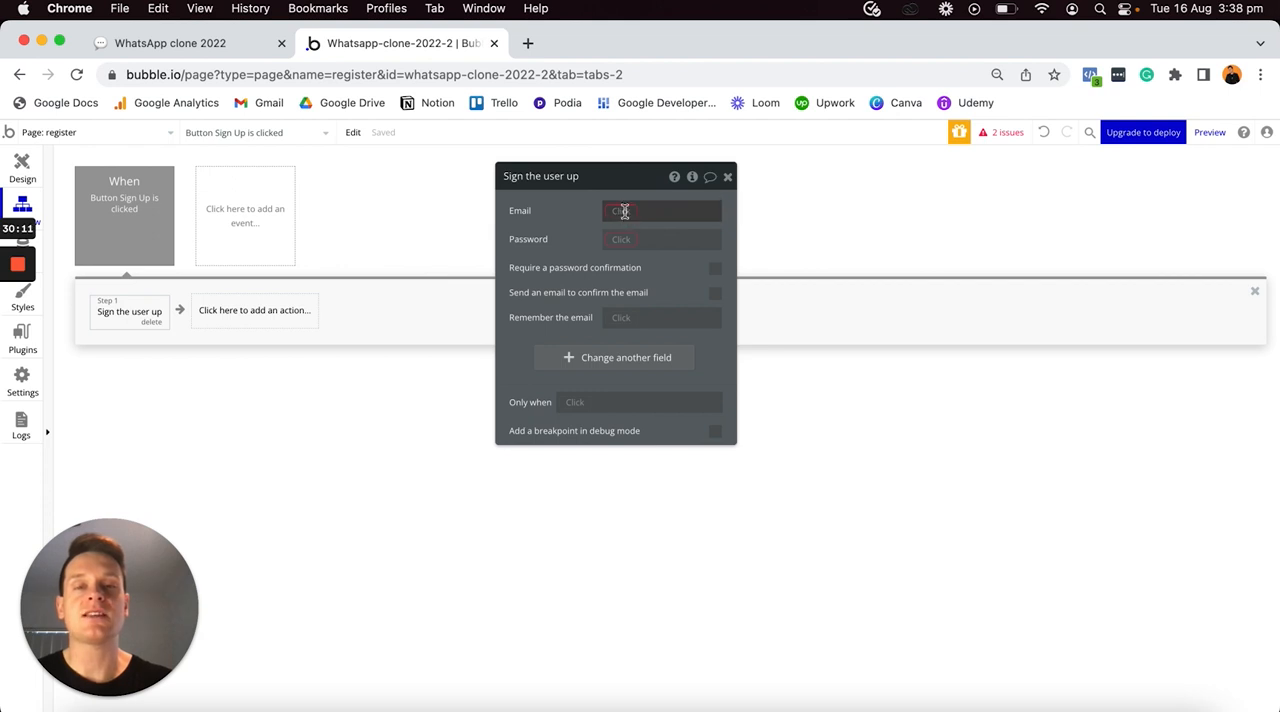
pyautogui.click(623, 212)
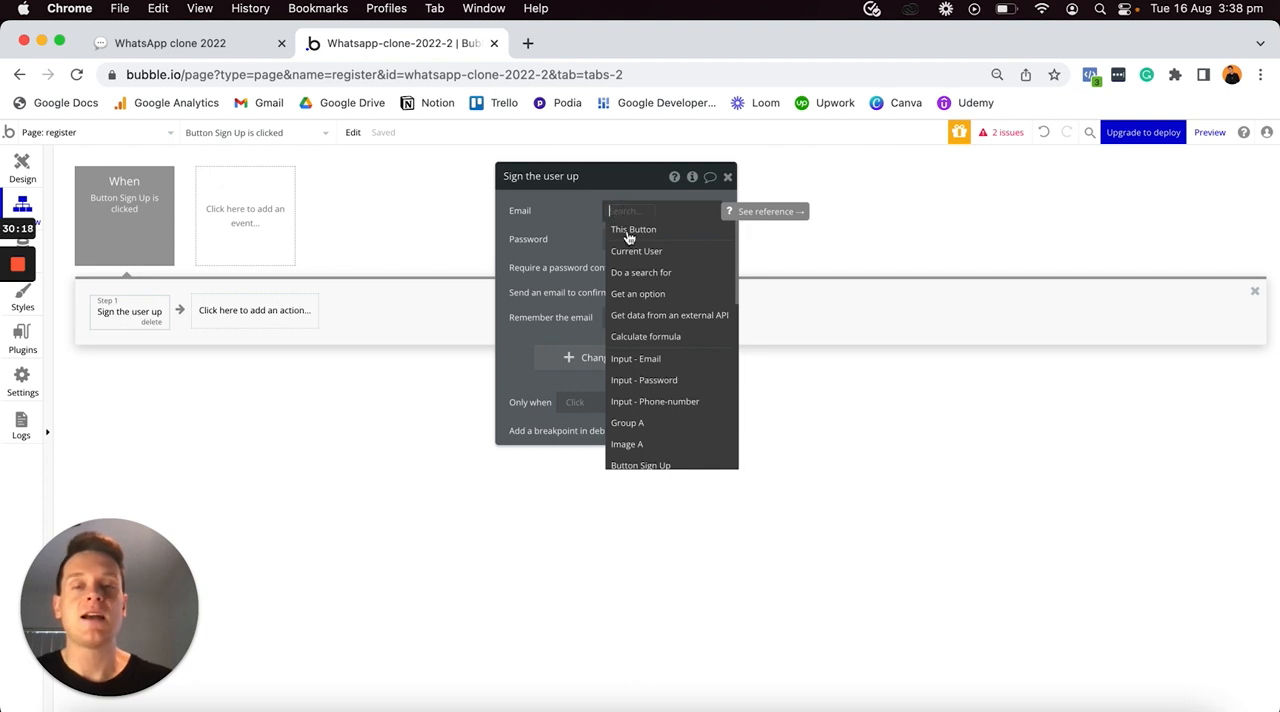
pyautogui.moveTo(623, 363)
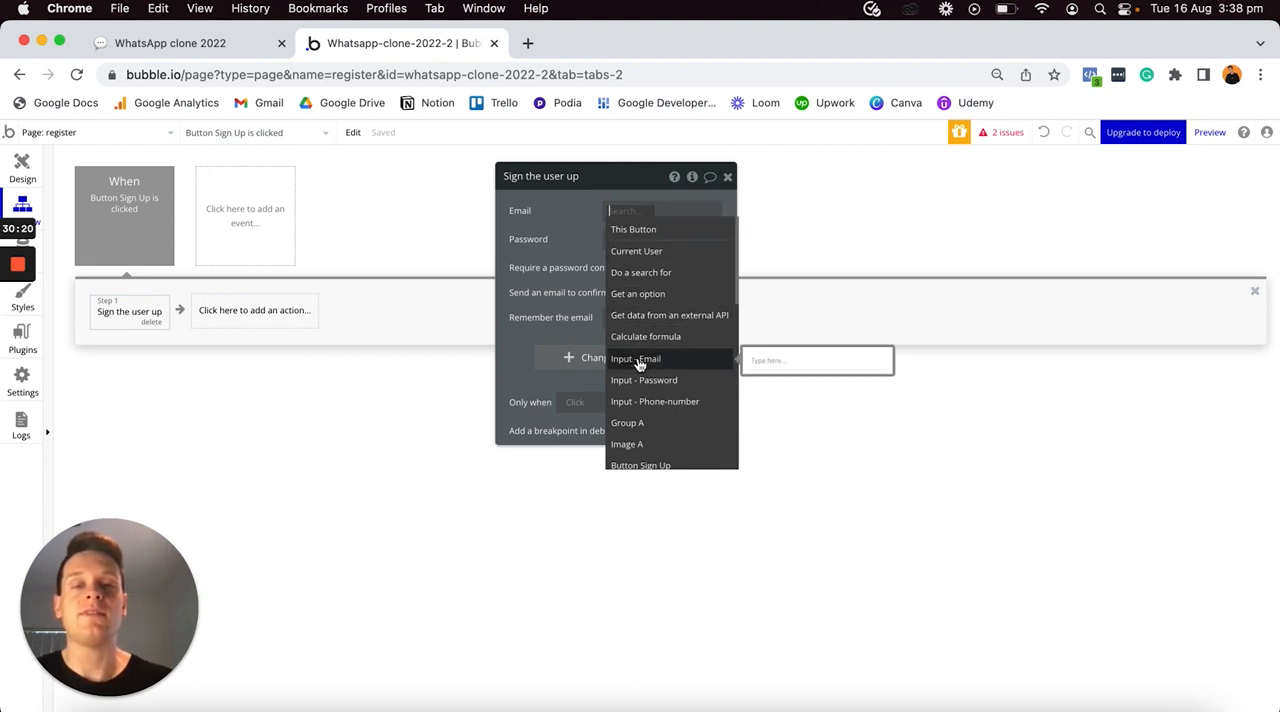
pyautogui.click(638, 360)
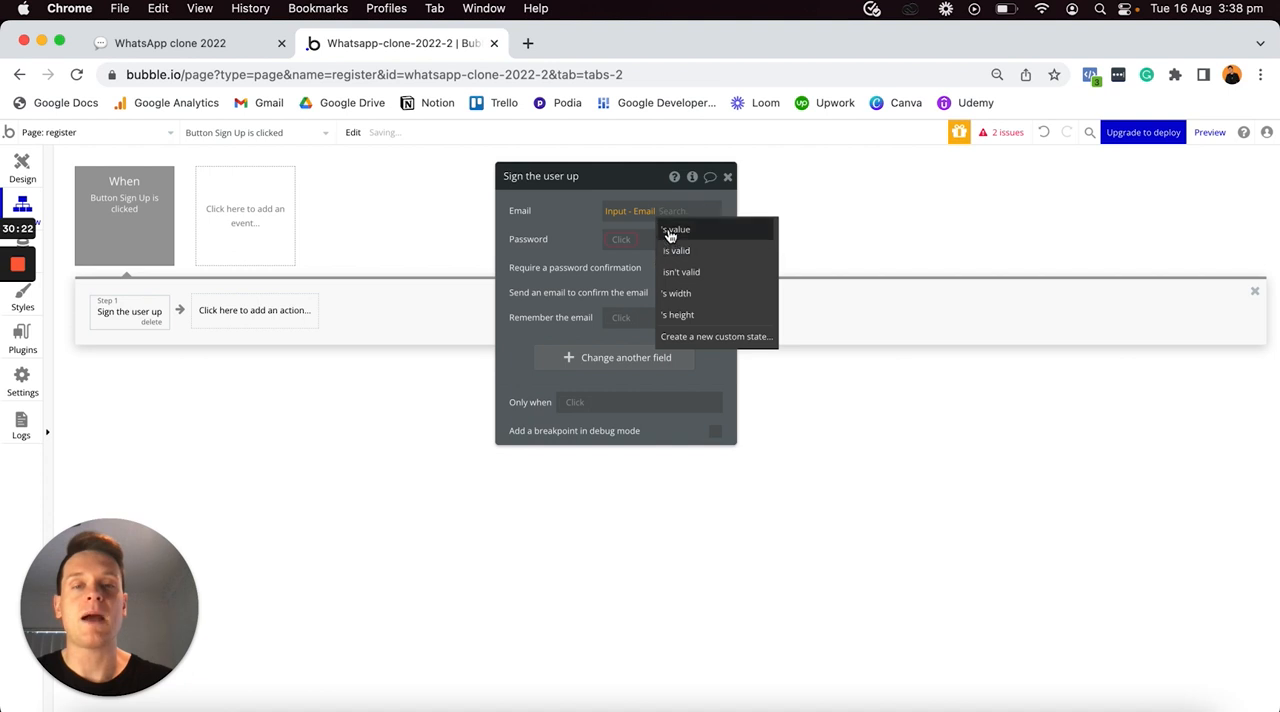
pyautogui.click(670, 235)
pyautogui.click(620, 249)
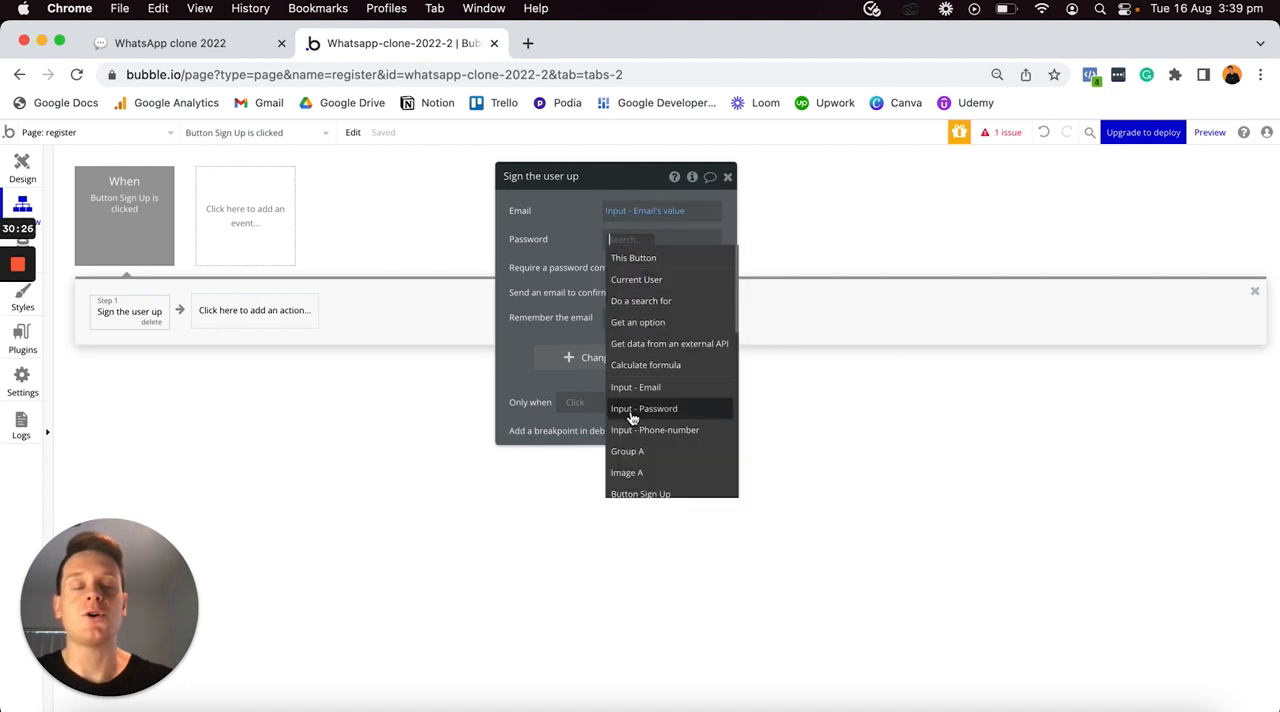
pyautogui.click(625, 412)
pyautogui.click(620, 263)
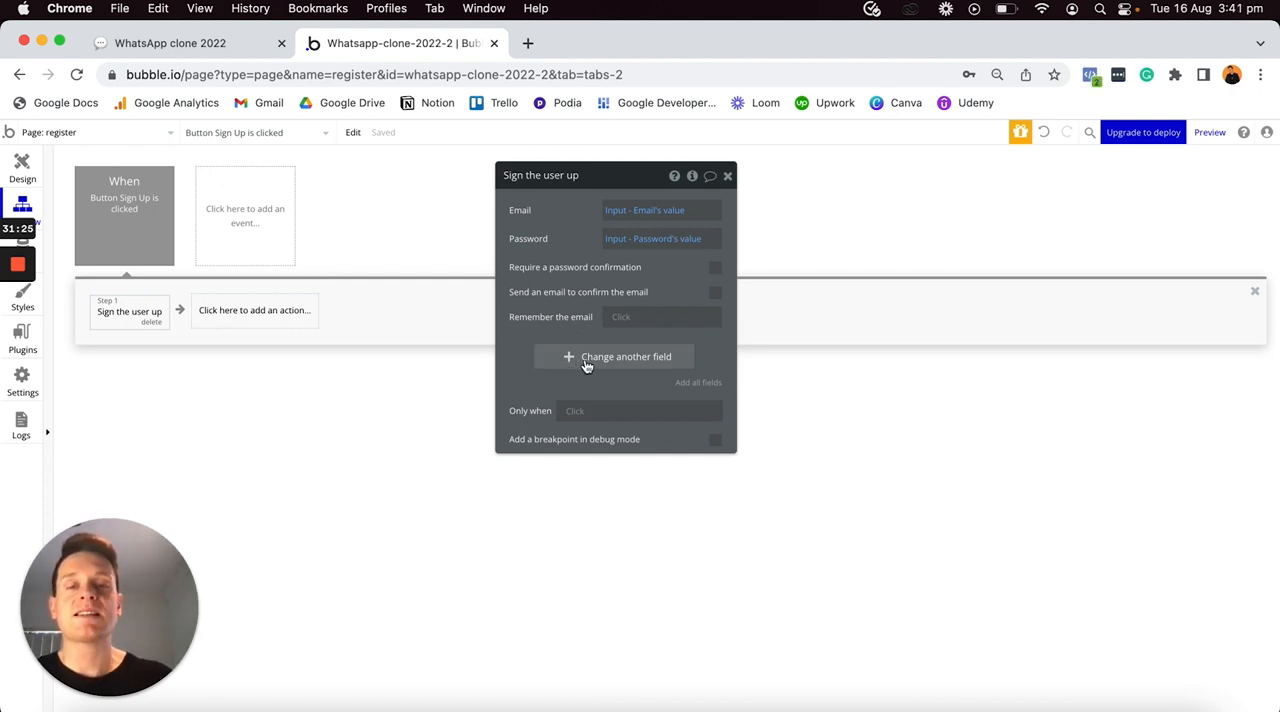
# - Add a field change to the sign-up action that sets Phone-number to Input - Phone-number's value
pyautogui.click(586, 364)
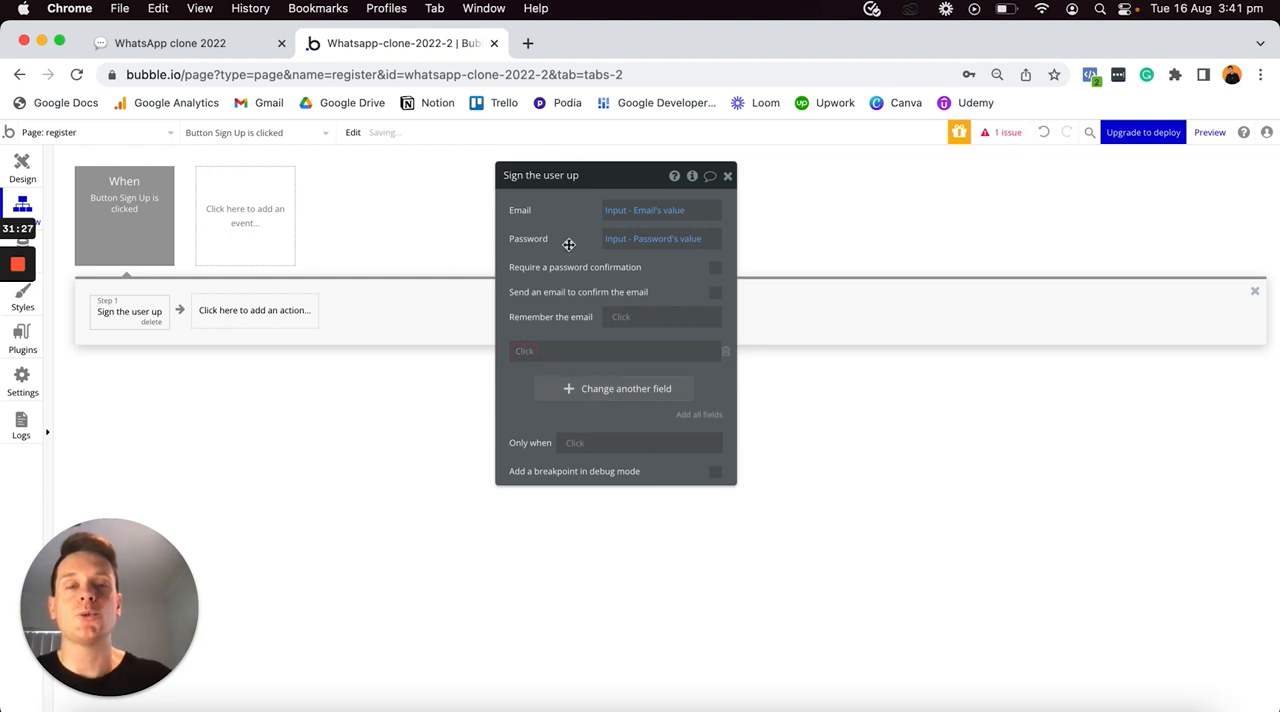
pyautogui.click(524, 352)
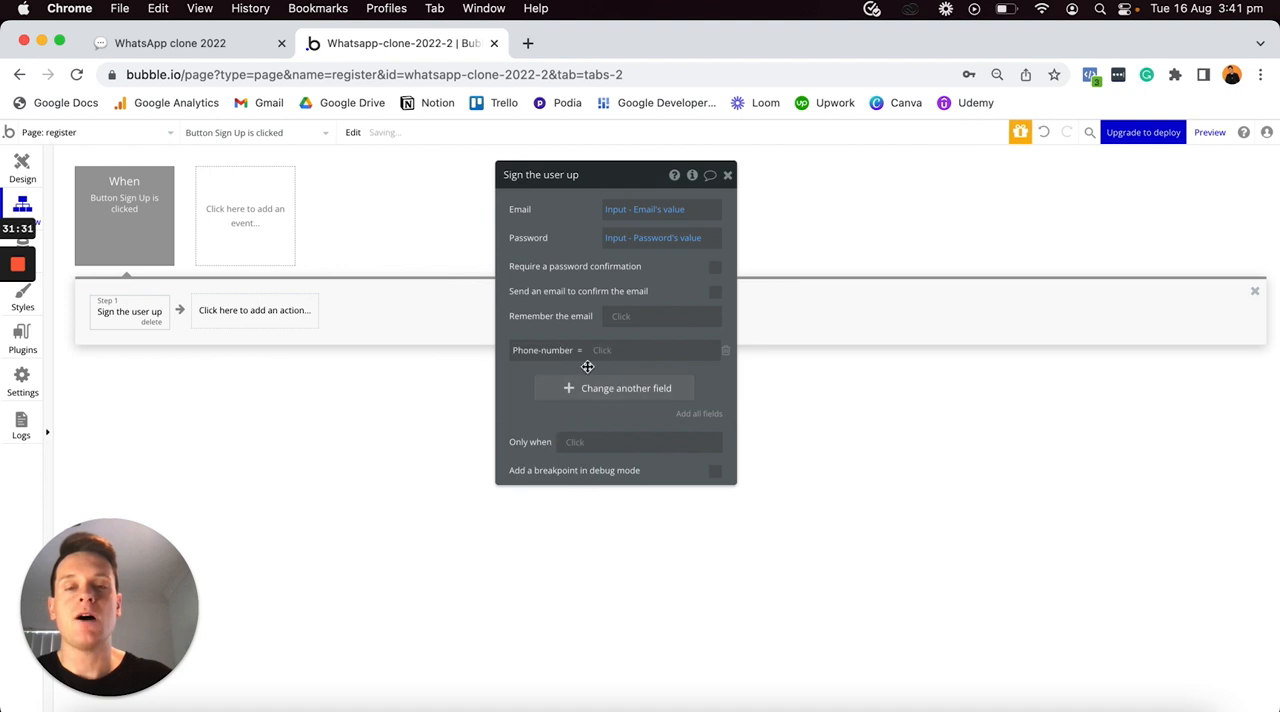
pyautogui.click(603, 351)
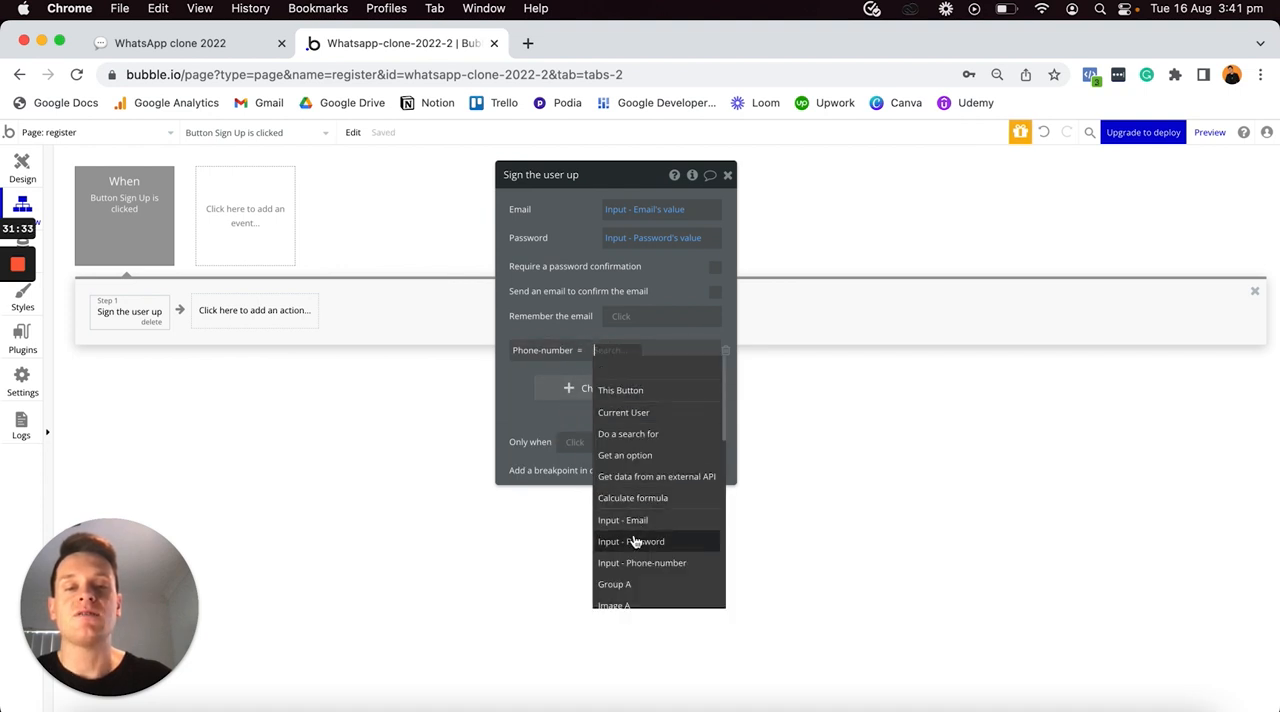
pyautogui.click(645, 566)
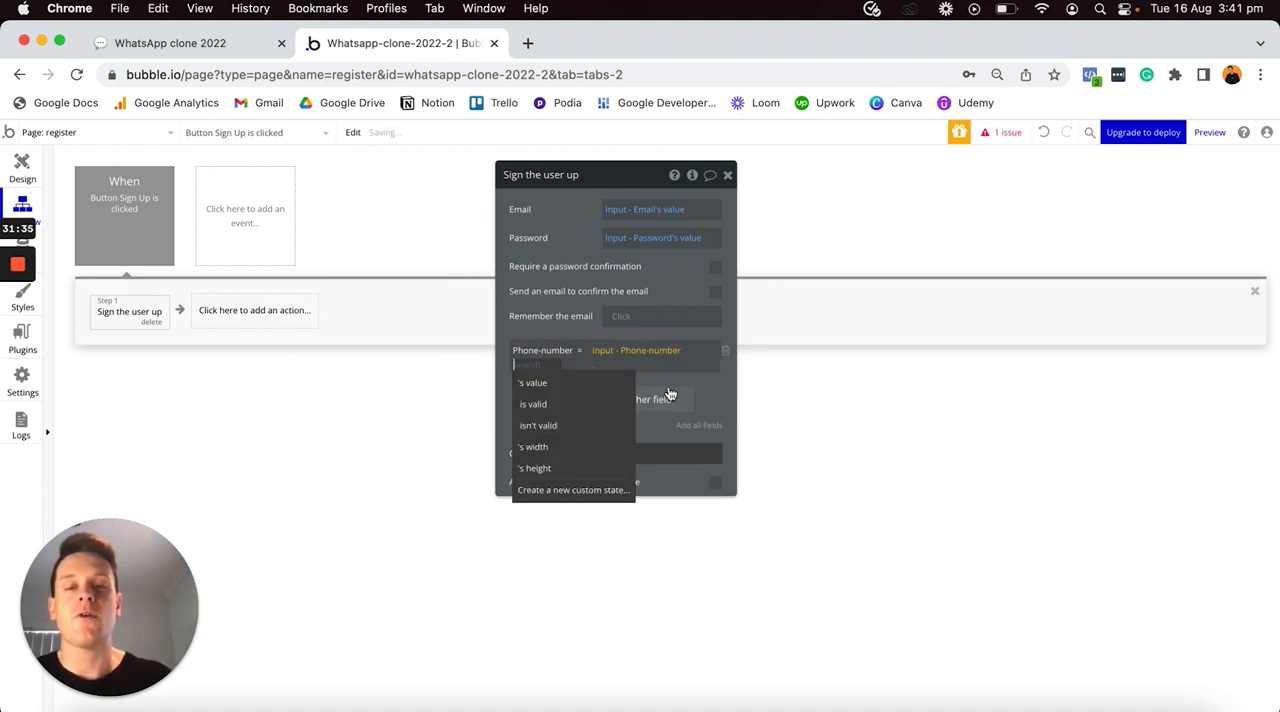
pyautogui.click(606, 388)
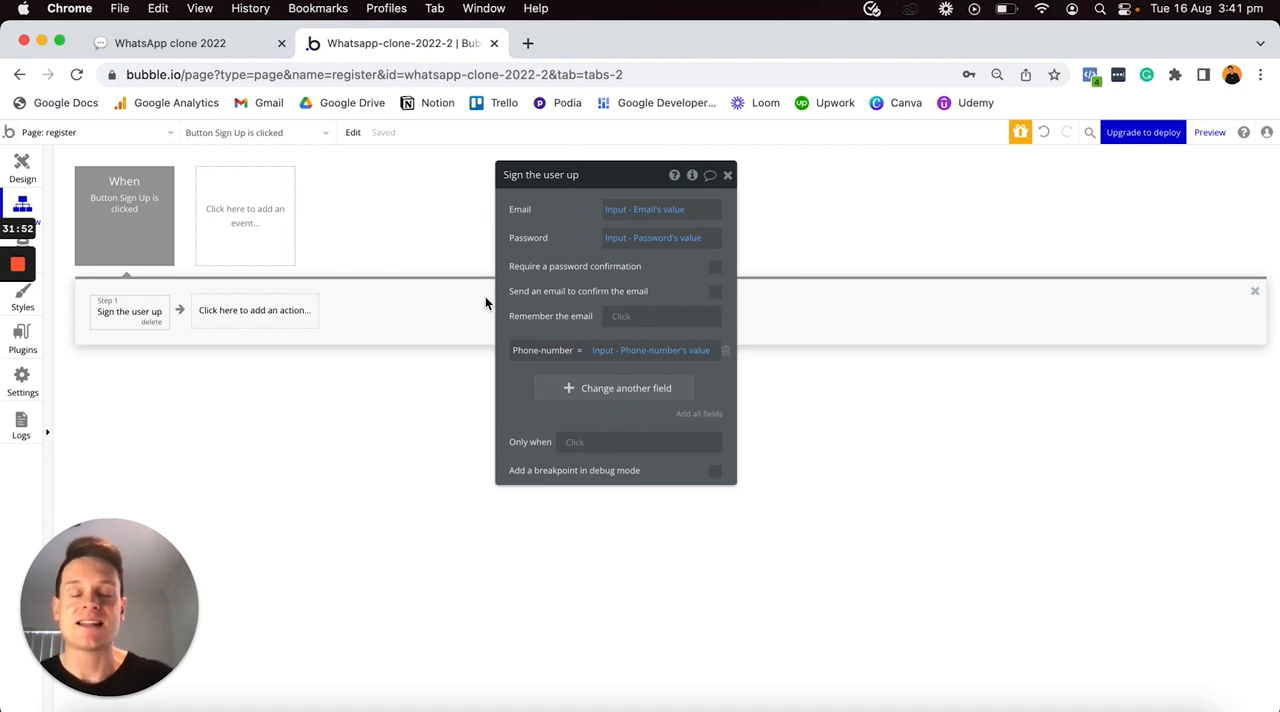
# - Add the navigation action Go to page as the second step of the Sign Up button's workflow
pyautogui.click(22, 168)
pyautogui.click(727, 175)
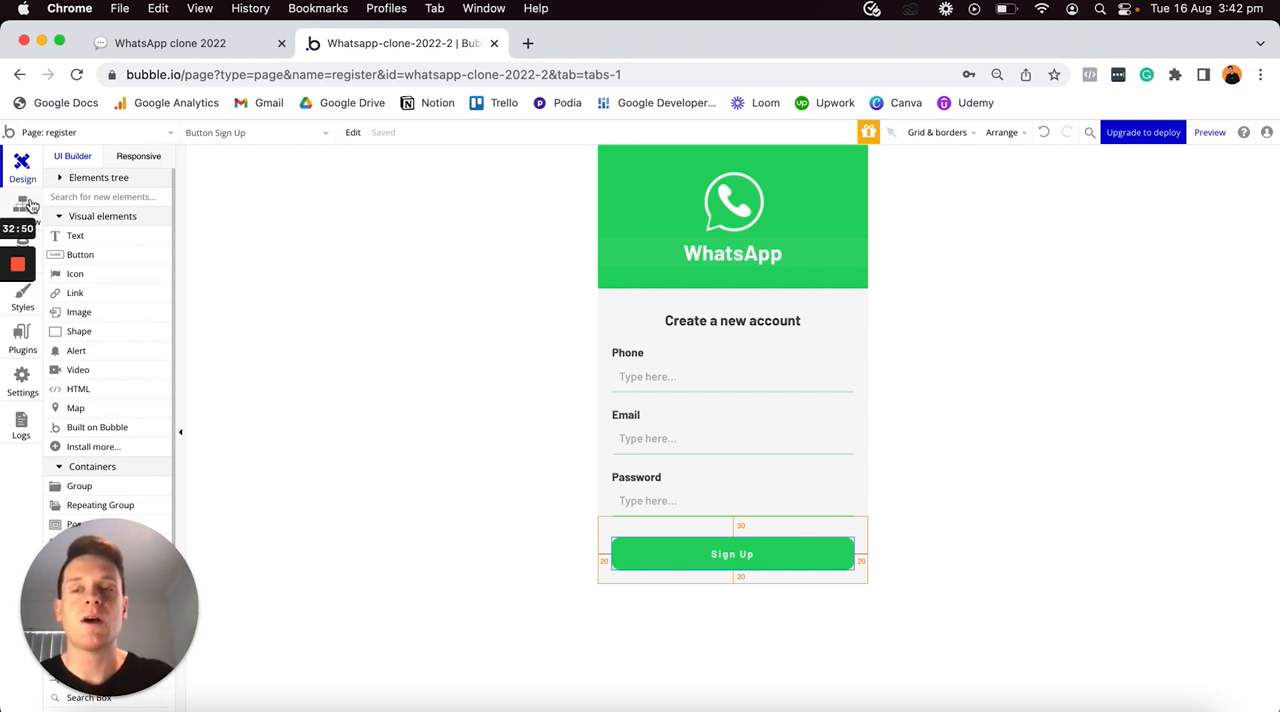
pyautogui.click(23, 205)
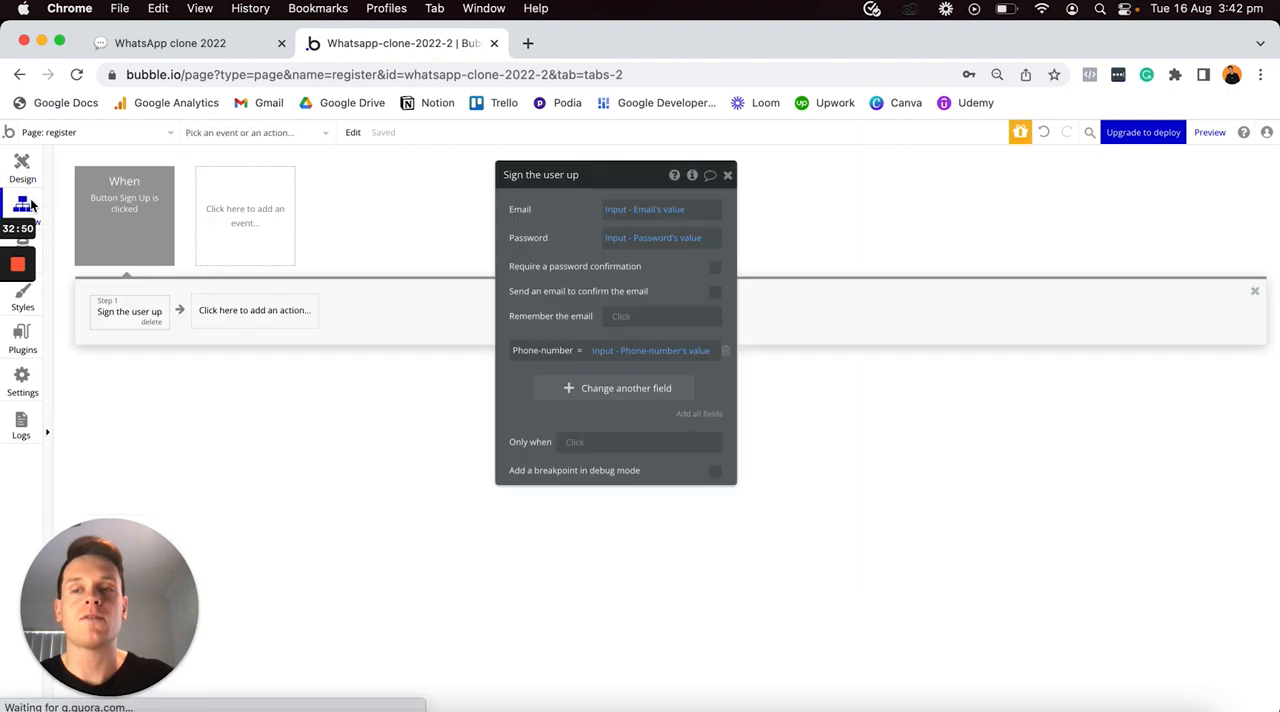
pyautogui.click(242, 312)
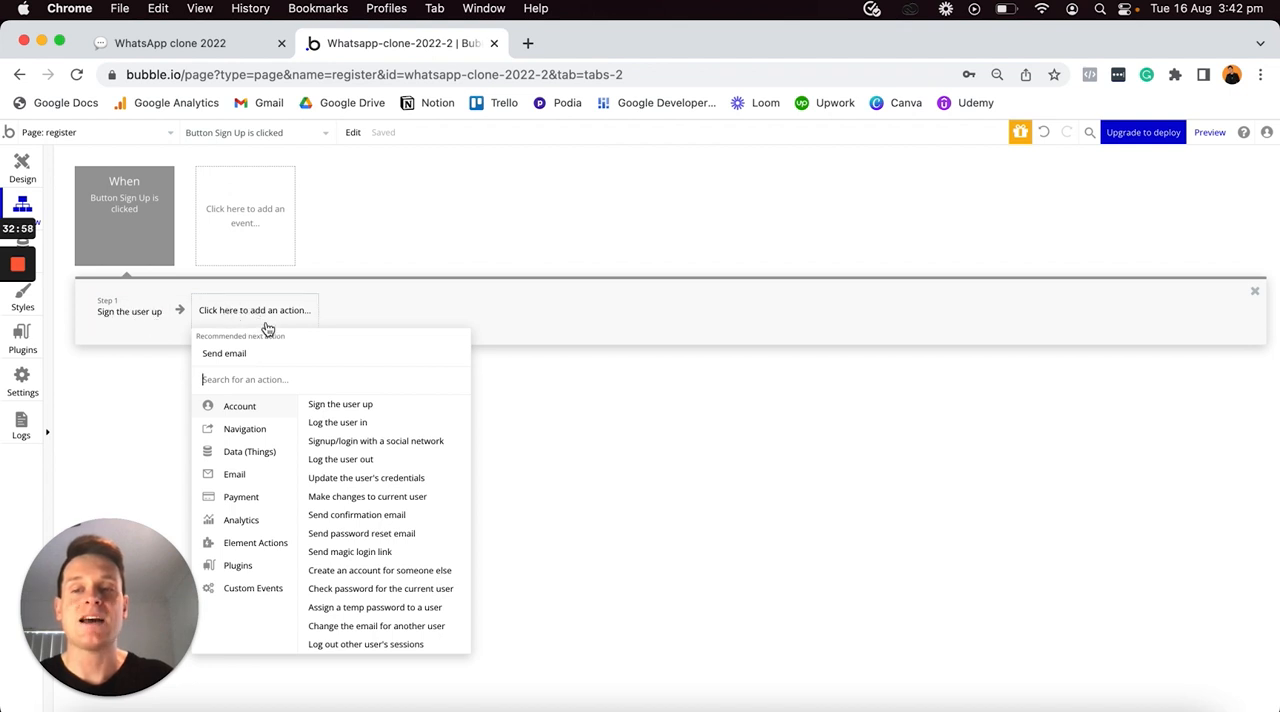
pyautogui.moveTo(246, 430)
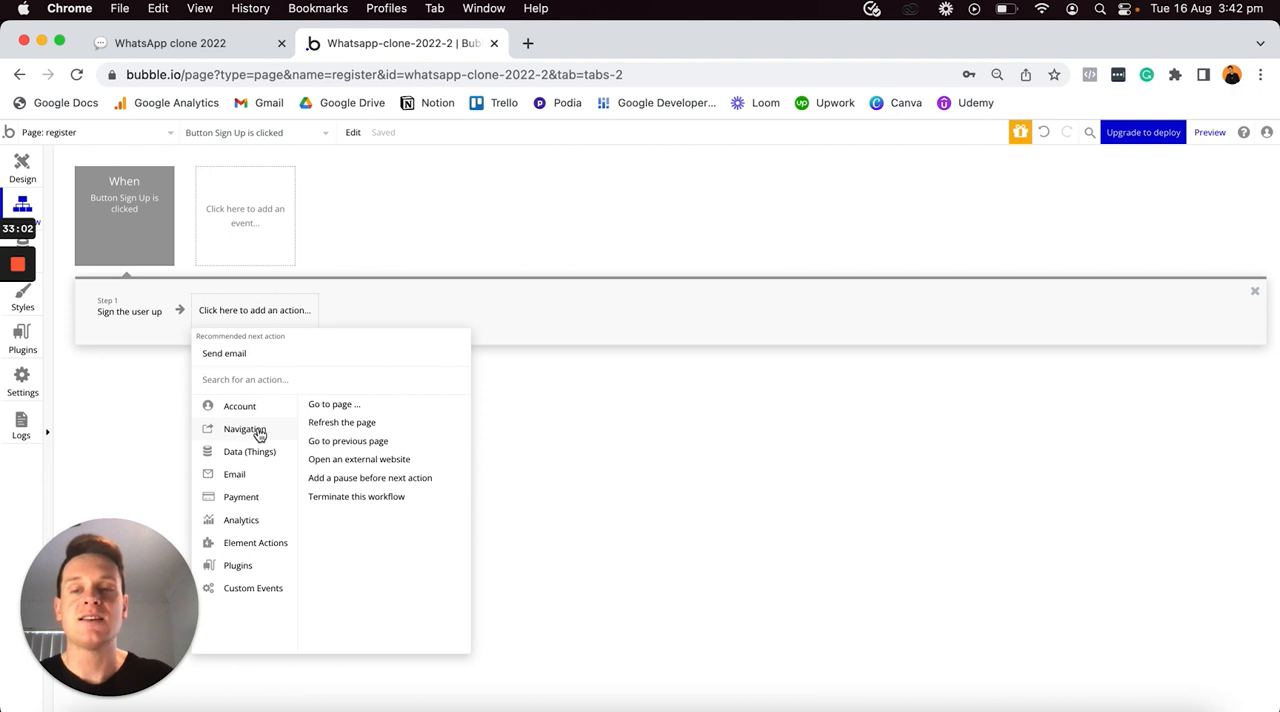
pyautogui.click(344, 408)
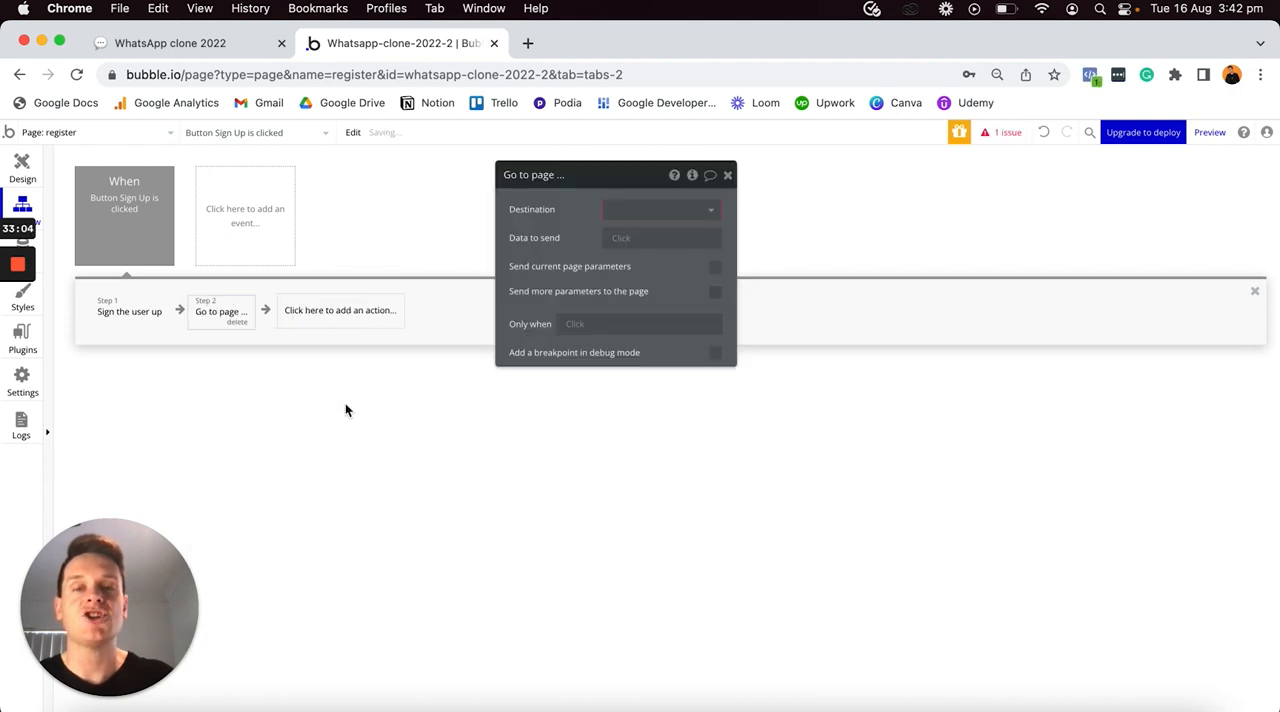
# - Create a new page named settings and choose it as the destination of the Go to page action
pyautogui.click(612, 212)
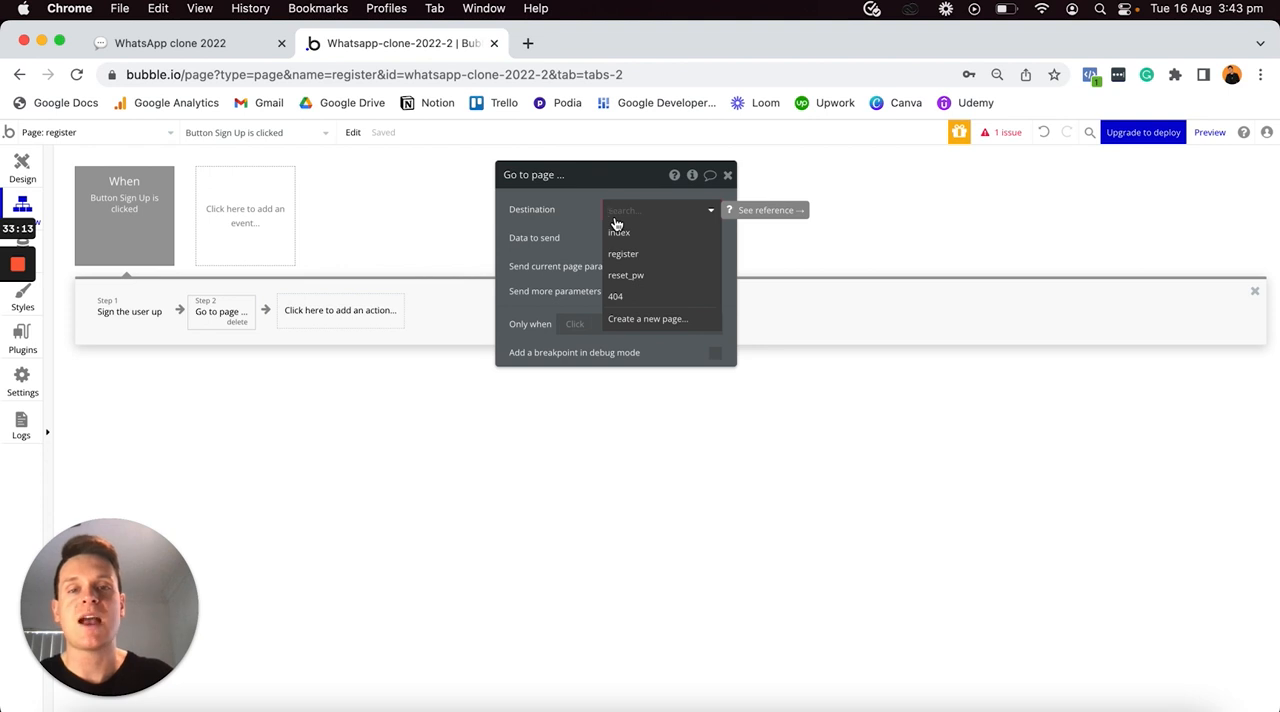
pyautogui.click(645, 319)
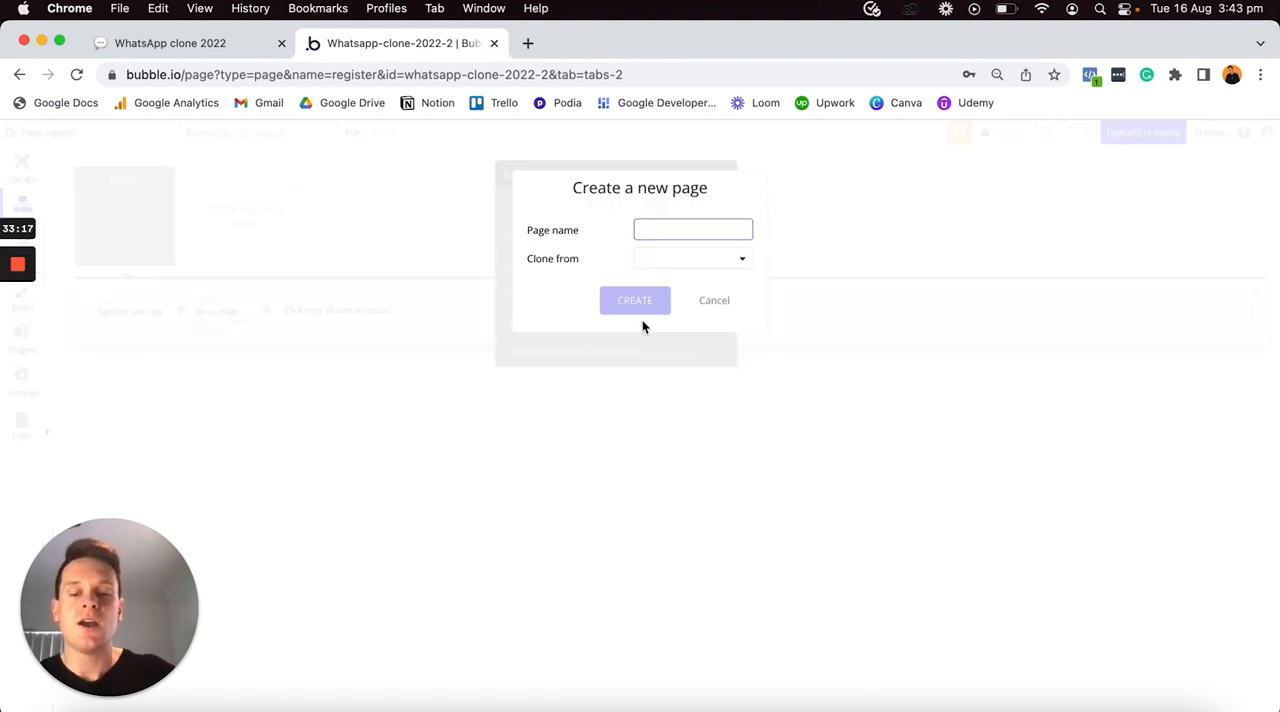
pyautogui.write('settings')
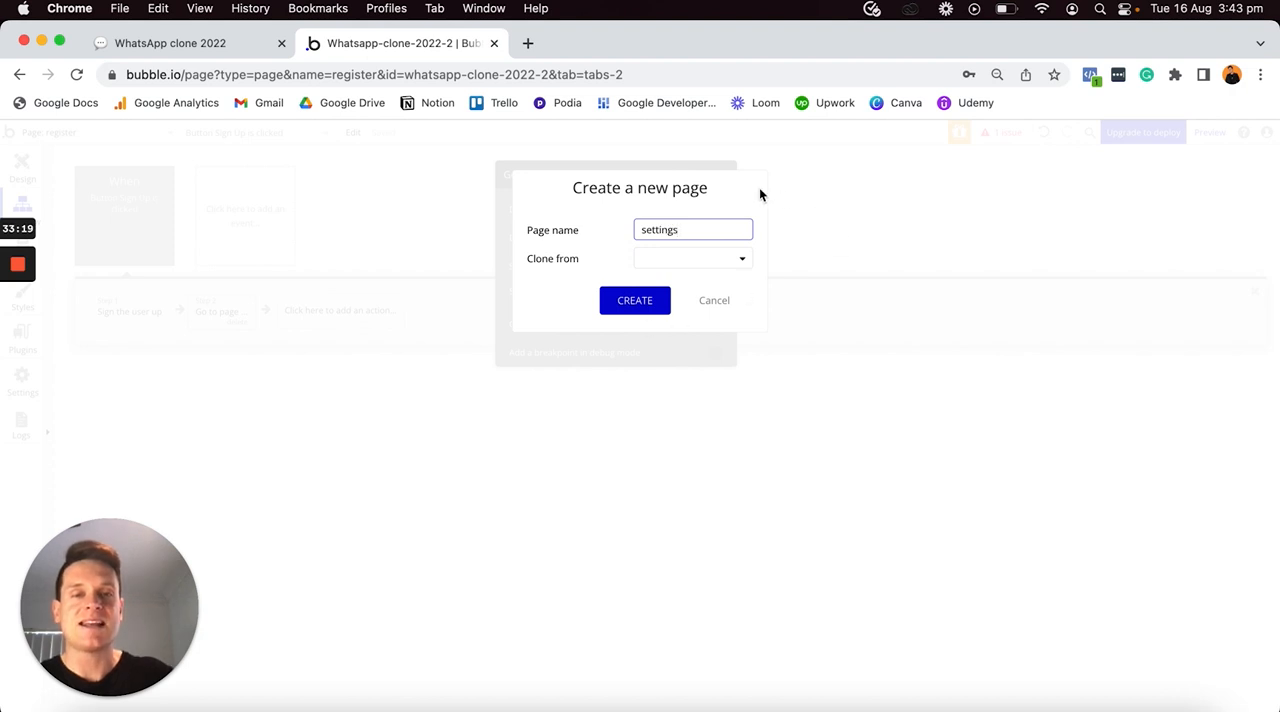
pyautogui.click(636, 302)
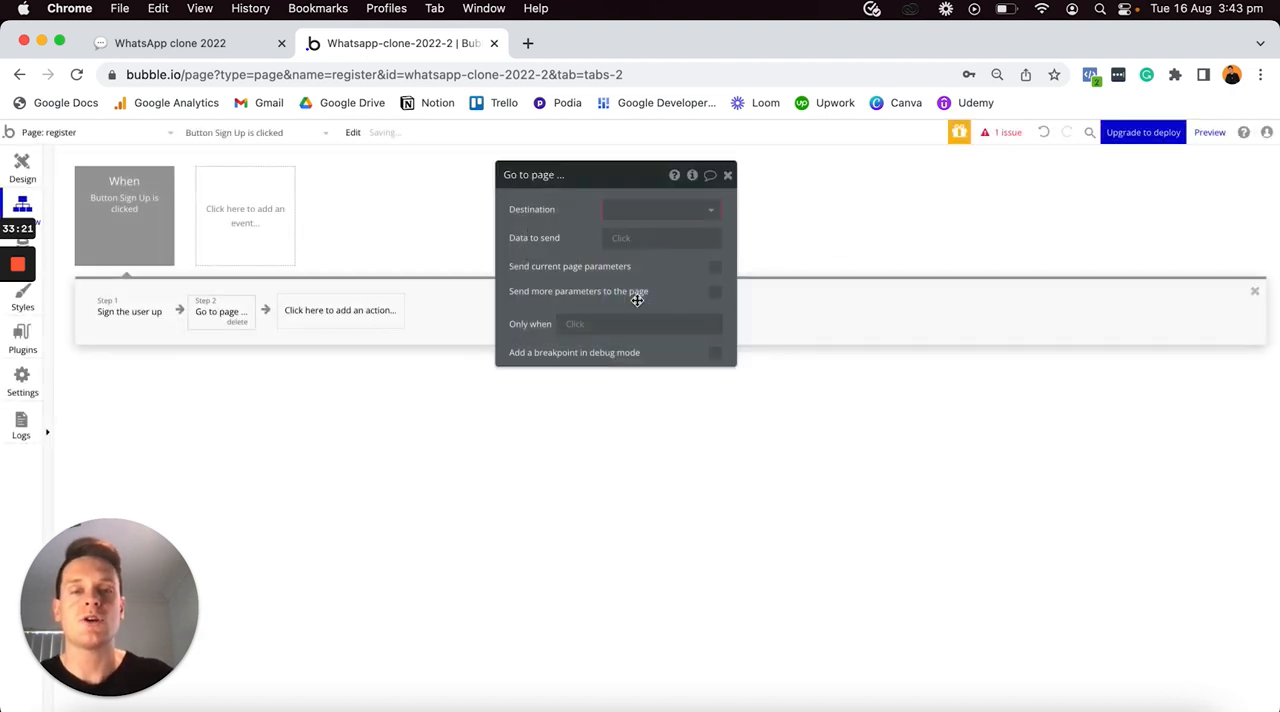
pyautogui.click(657, 208)
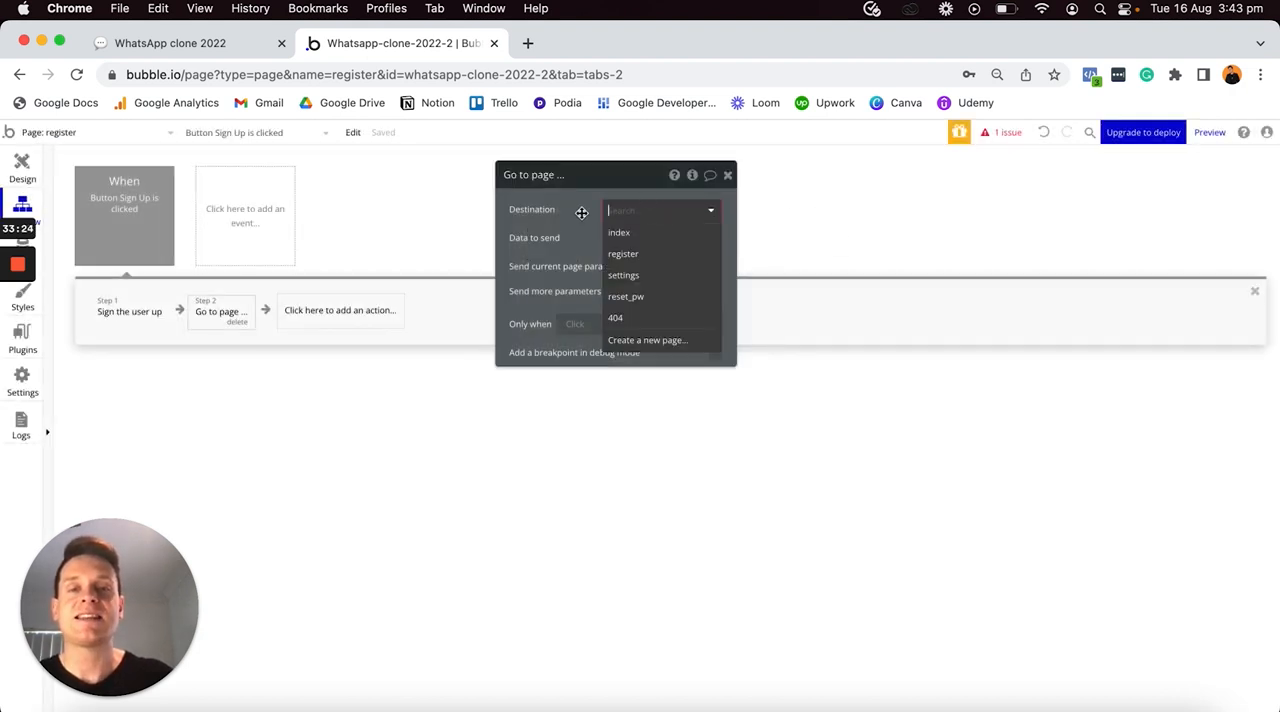
pyautogui.click(622, 277)
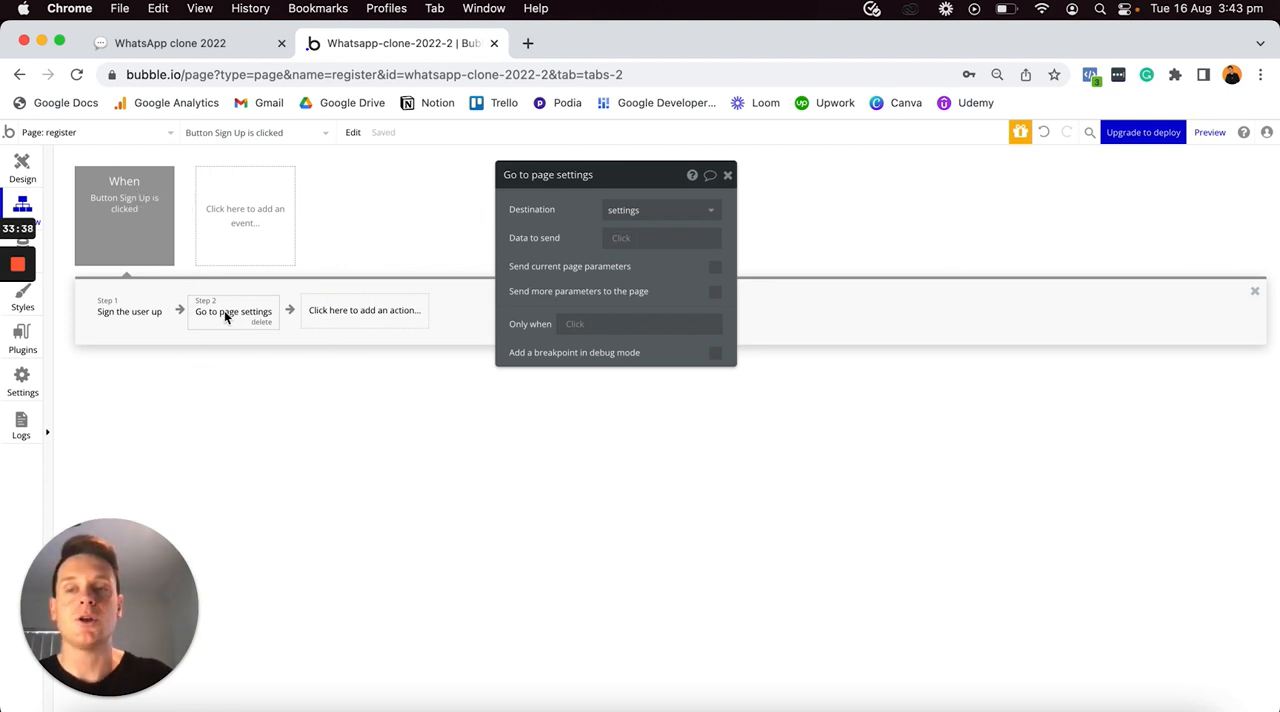
# - Preview the register page and narrow the browser window to about phone width
pyautogui.click(21, 165)
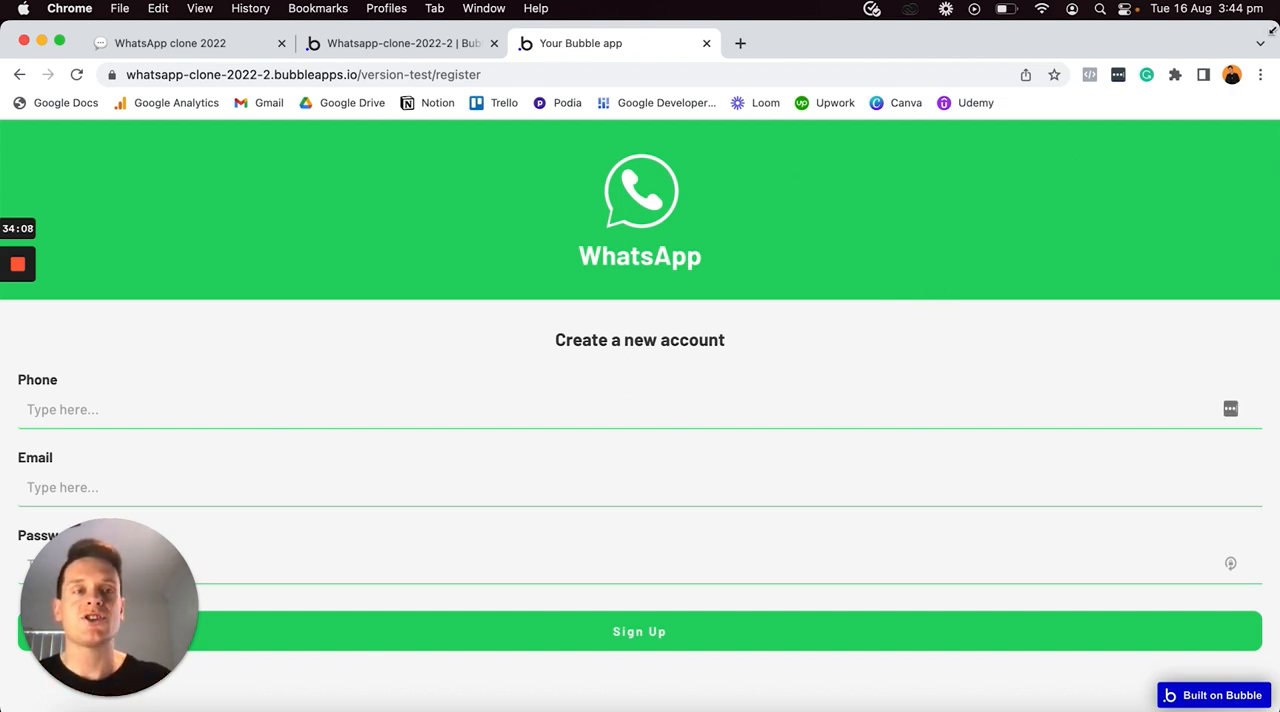
pyautogui.moveTo(1202, 18); pyautogui.dragTo(268, 6)
pyautogui.moveTo(110, 600); pyautogui.dragTo(560, 586)
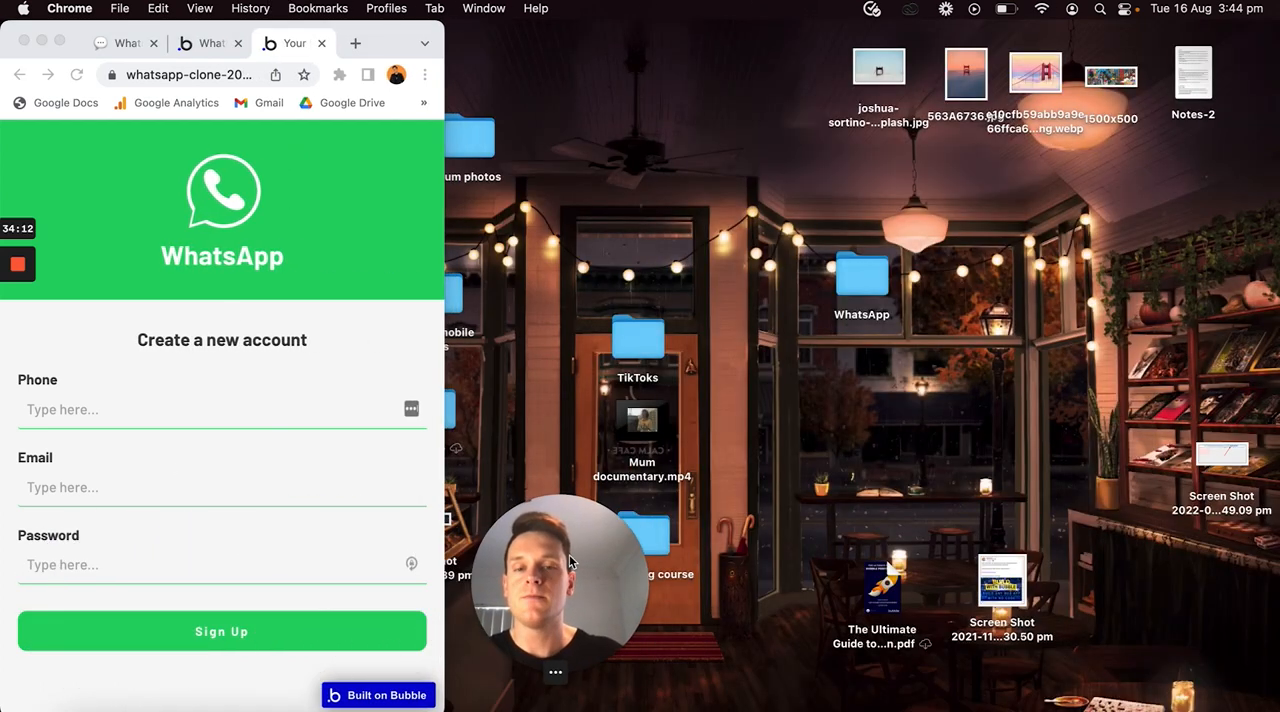
# - Fill in the register form with a test phone number, e-mail address and account password
pyautogui.click(246, 409)
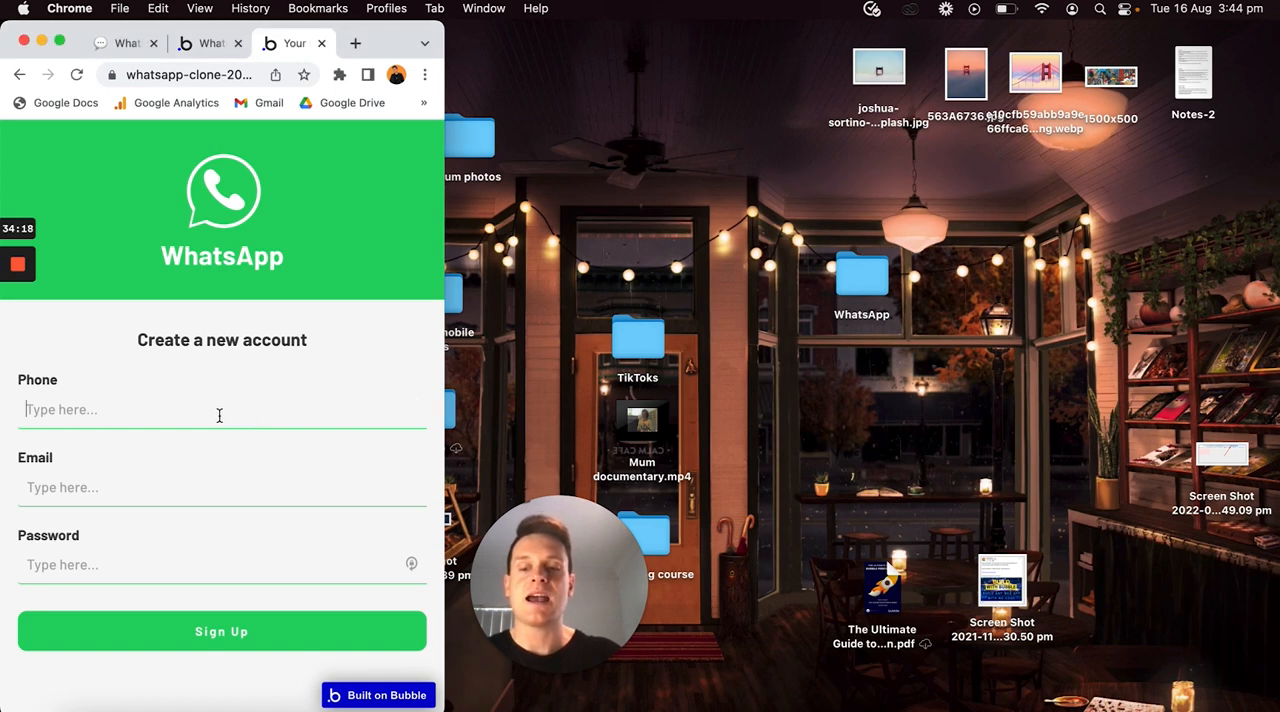
pyautogui.write('123456789')
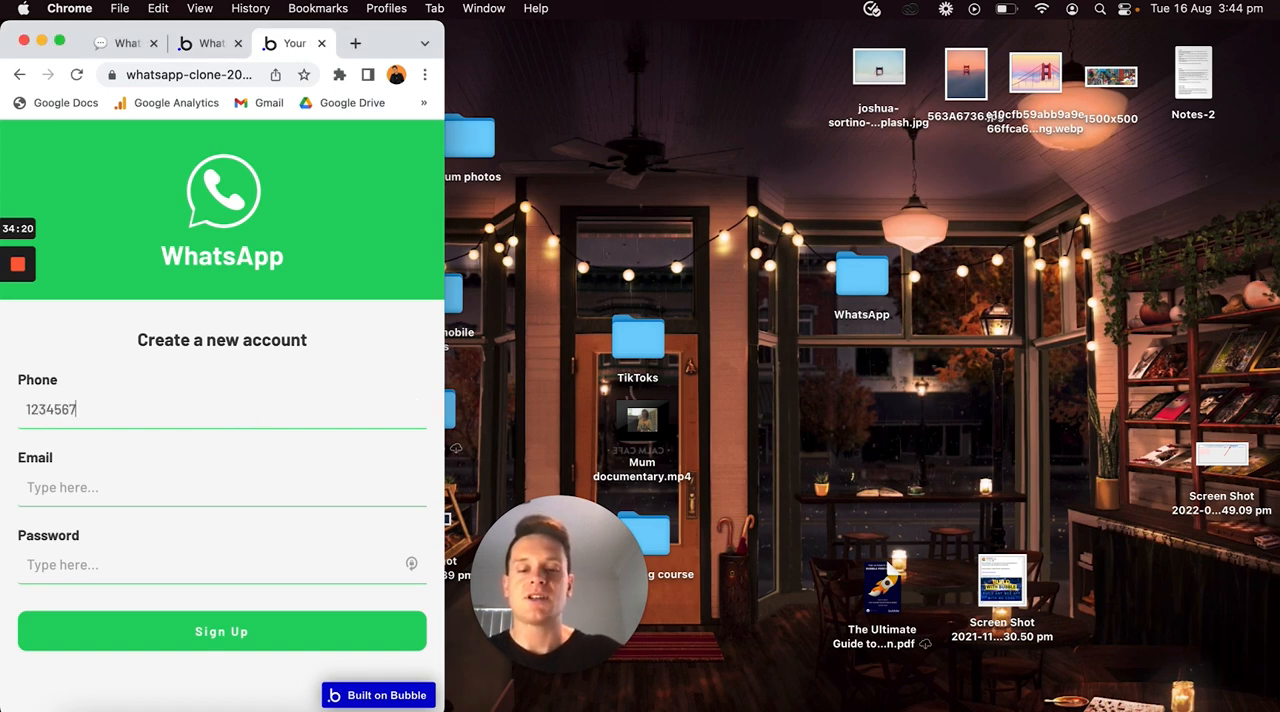
pyautogui.click(153, 490)
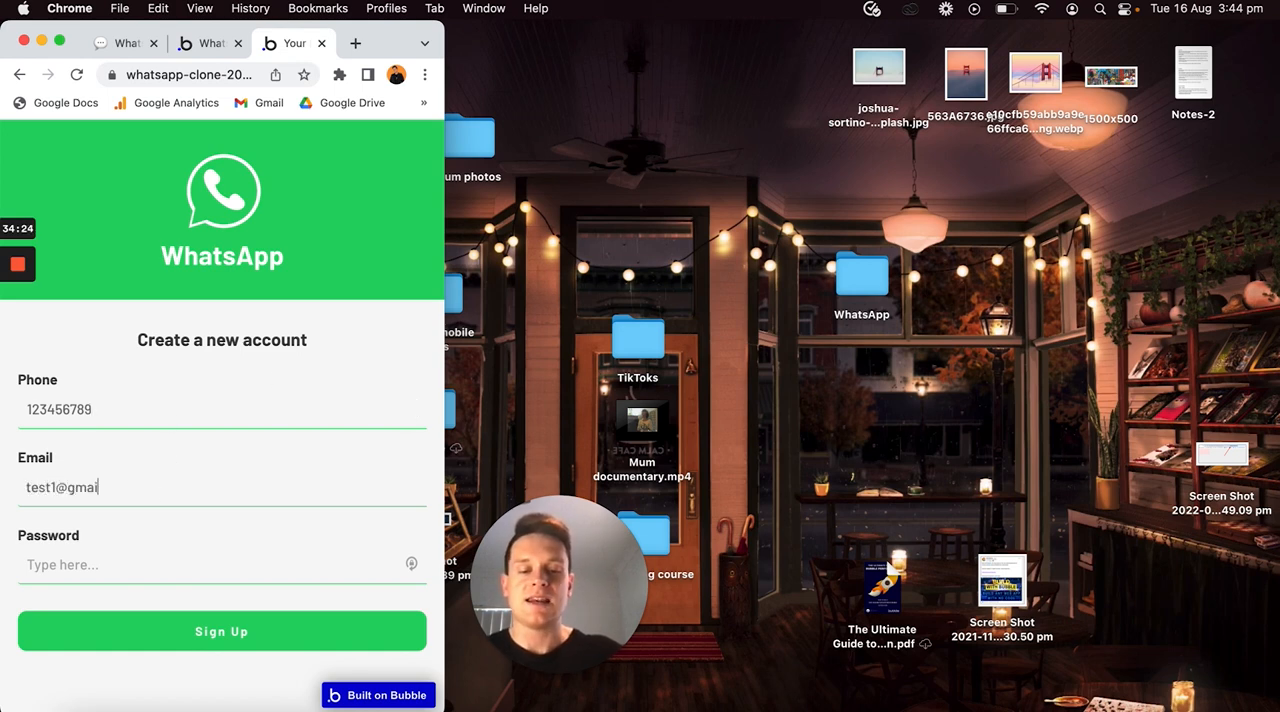
pyautogui.click(136, 573)
pyautogui.write('12345')
pyautogui.click(171, 540)
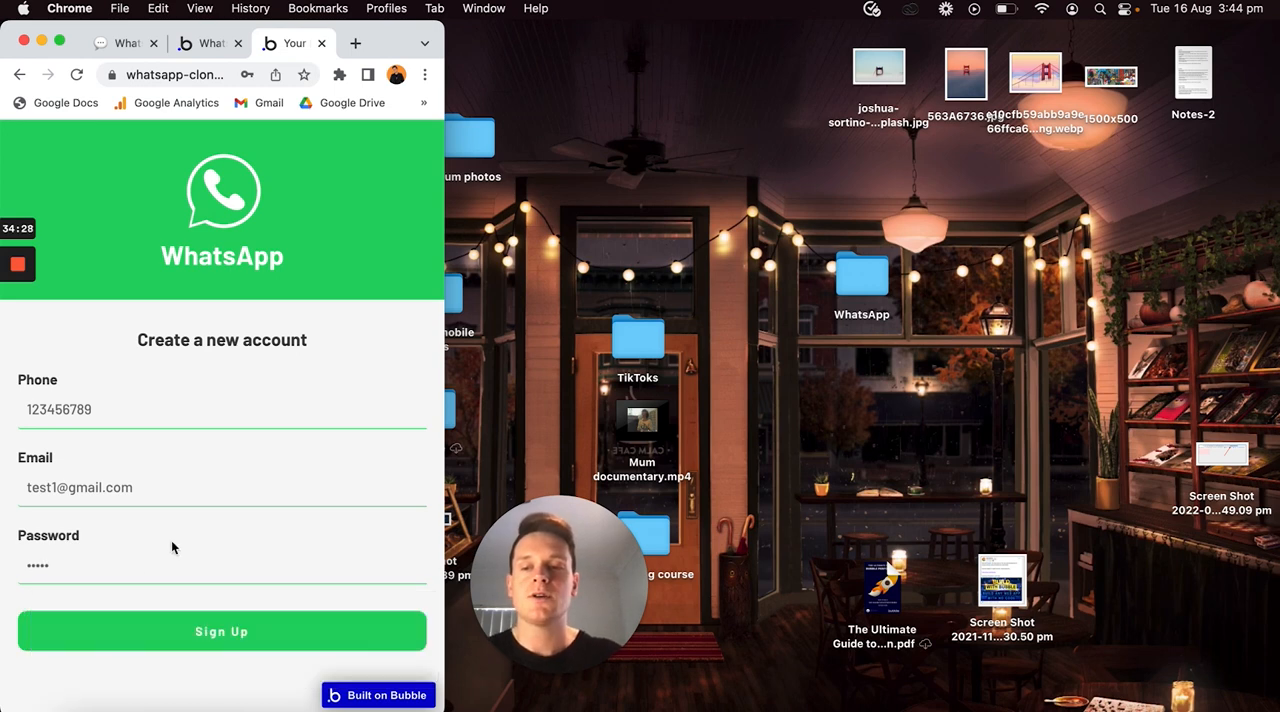
# - Submit the sign-up form and decline saving the password in the browser
pyautogui.click(163, 625)
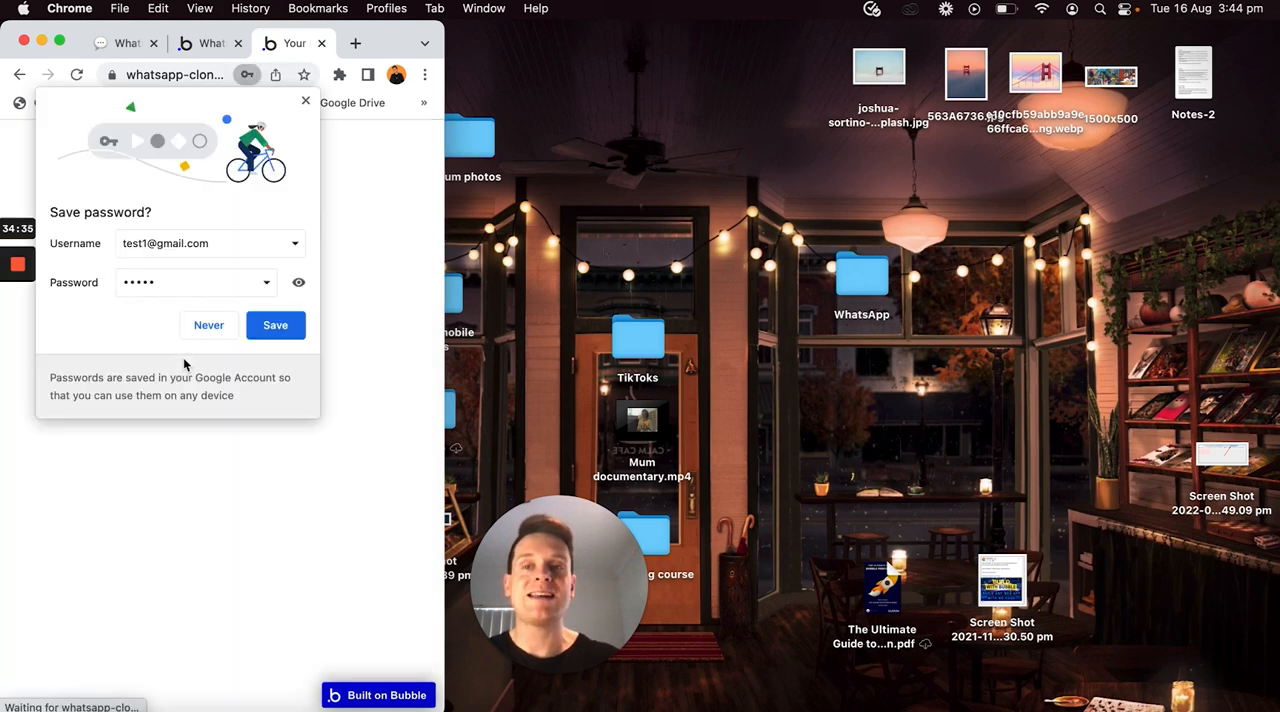
pyautogui.click(378, 312)
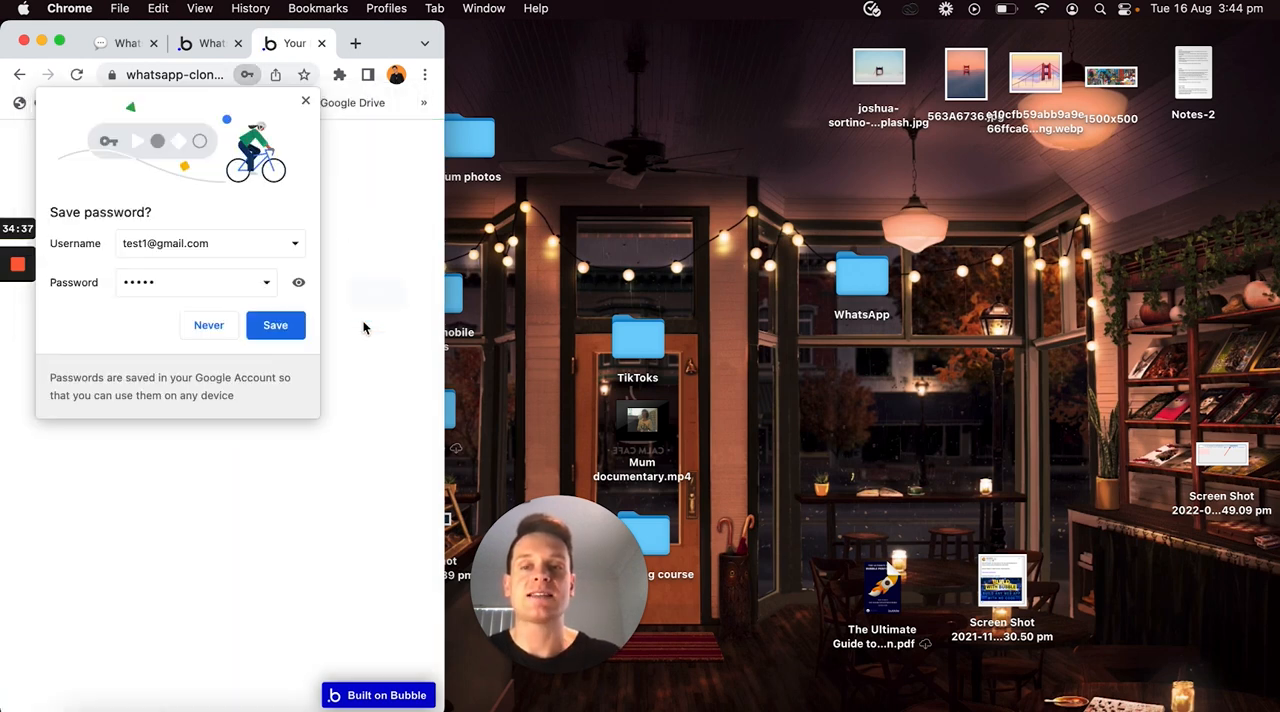
pyautogui.click(206, 323)
# - Enlarge the browser window again and check the page name in the address after signing up
pyautogui.doubleClick(446, 30)
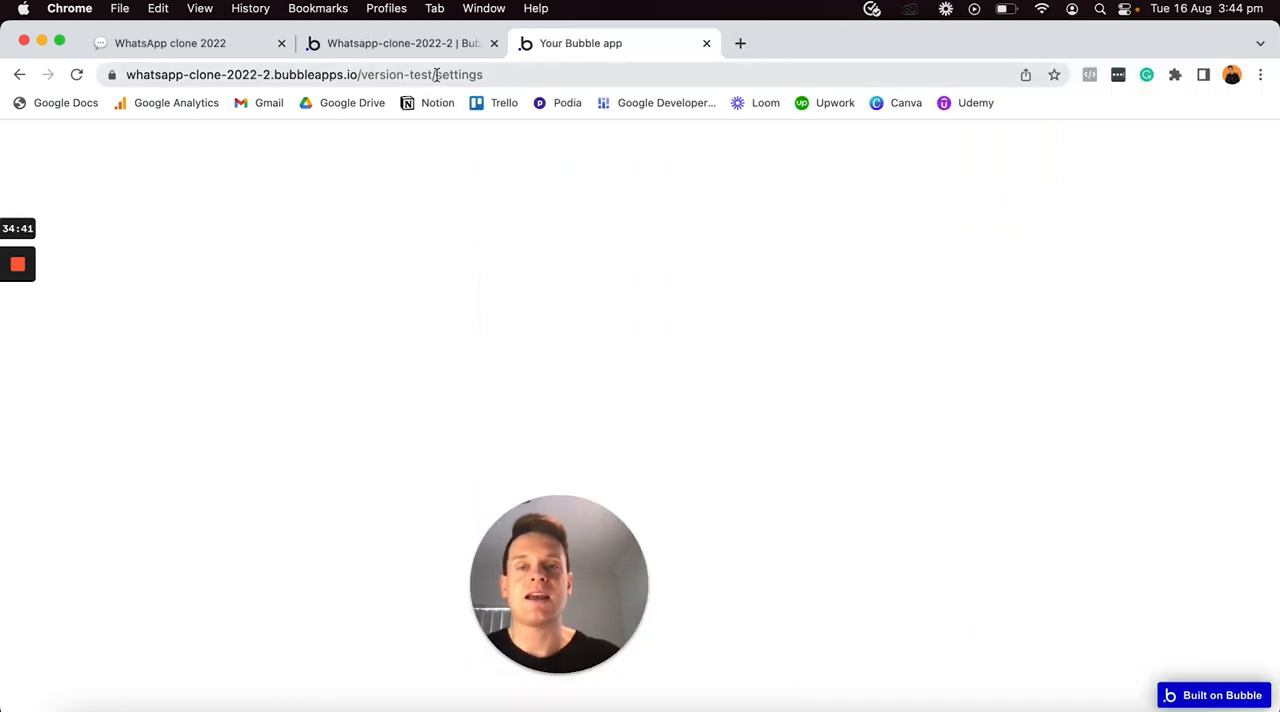
pyautogui.click(438, 75)
pyautogui.click(438, 76)
pyautogui.press('super+shift+Right')
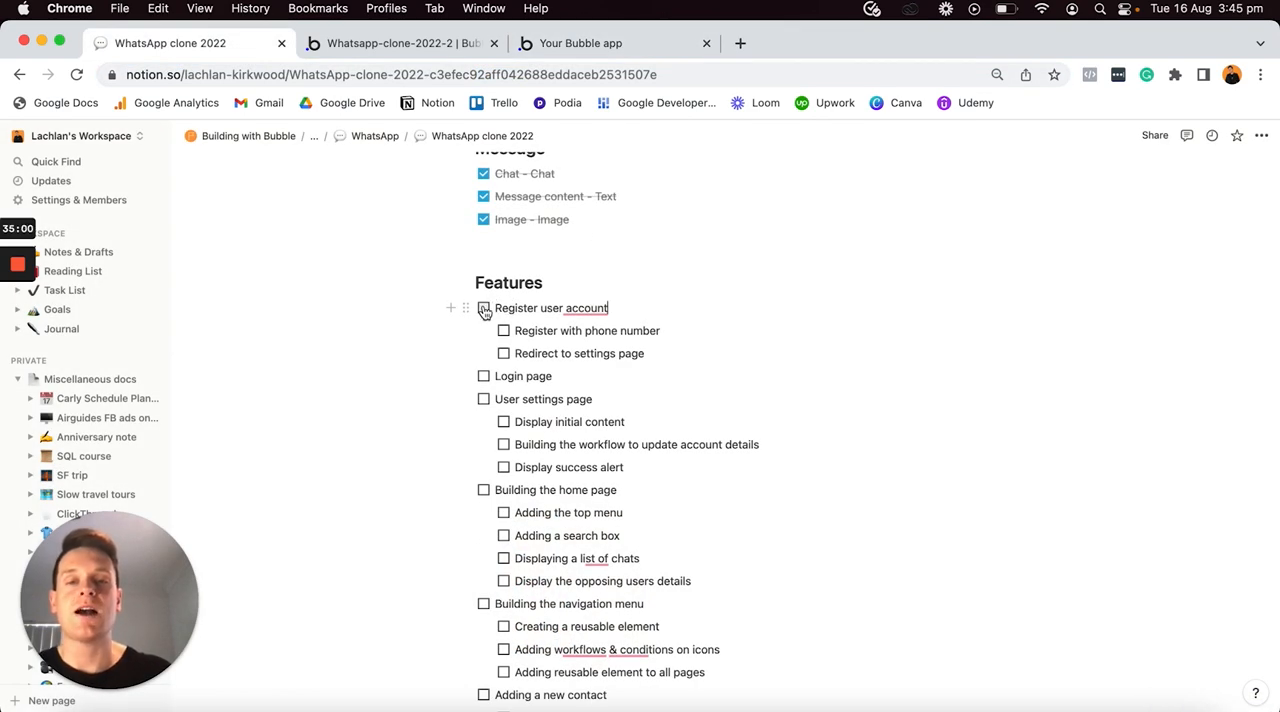
# - In the Notion feature list, check off Register user account, Register with phone number and Redirect to settings page
pyautogui.click(484, 309)
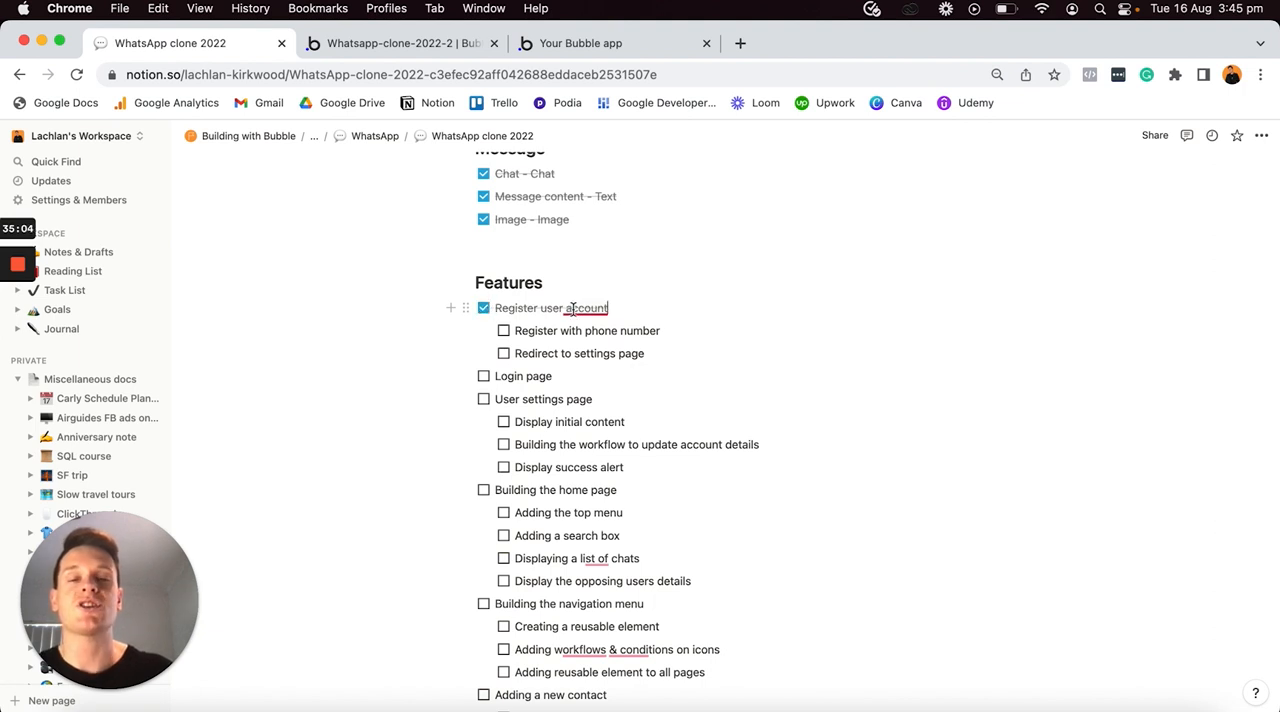
pyautogui.moveTo(601, 314)
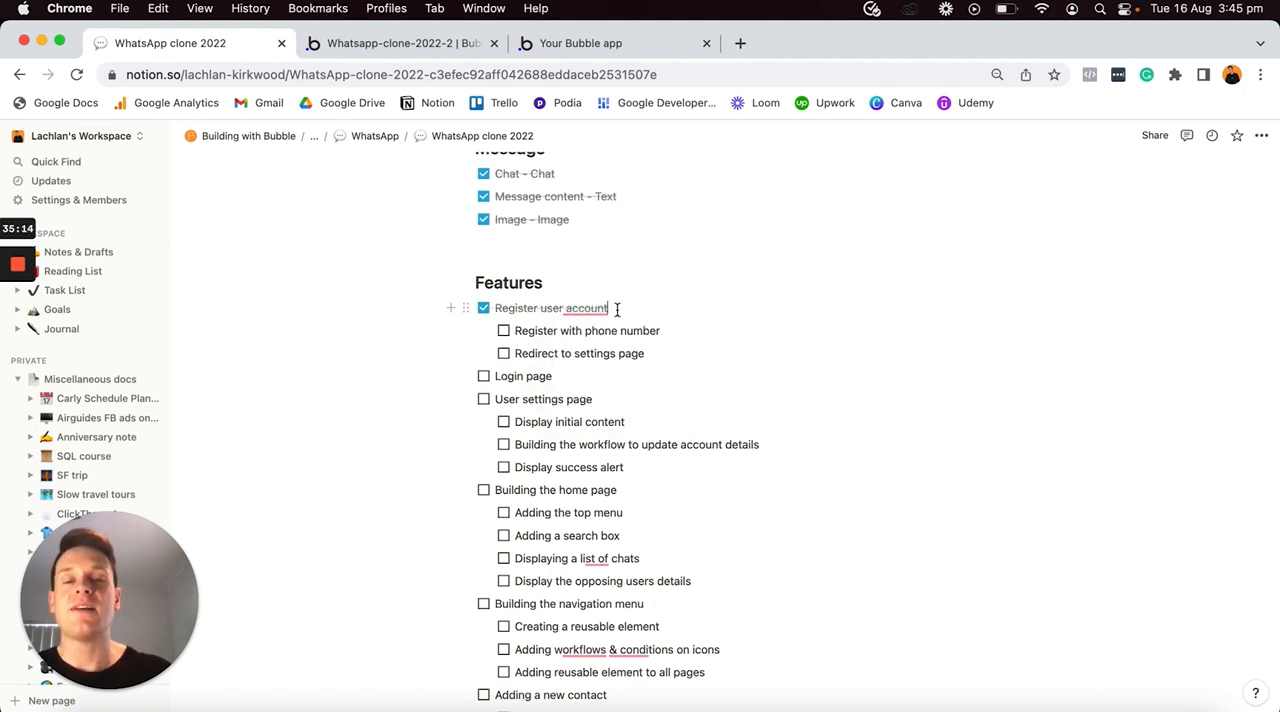
pyautogui.click(617, 310)
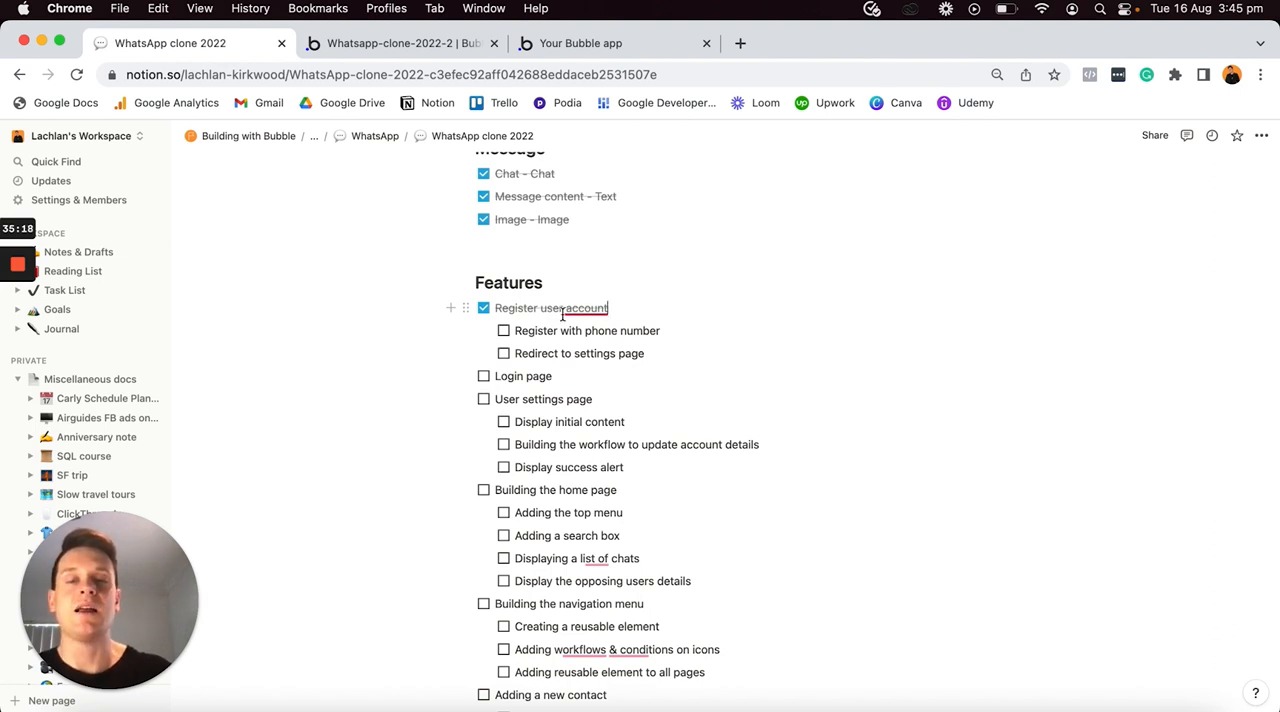
pyautogui.click(504, 333)
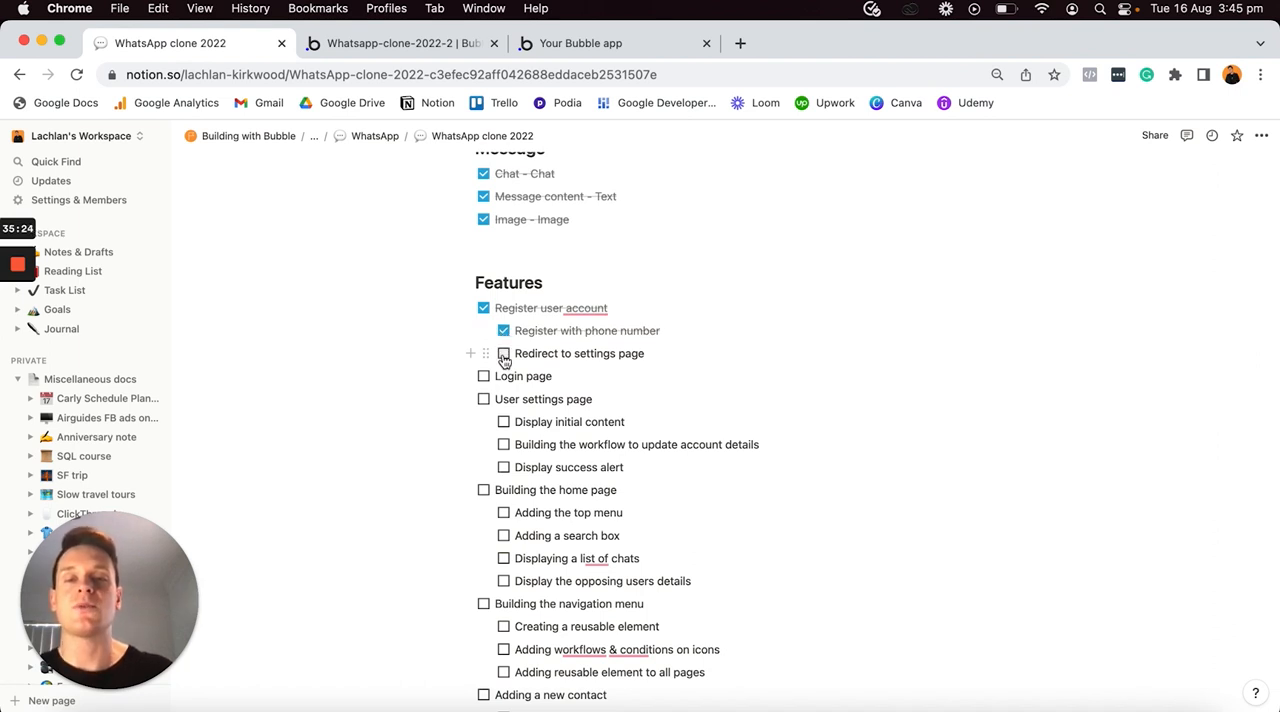
pyautogui.click(504, 356)
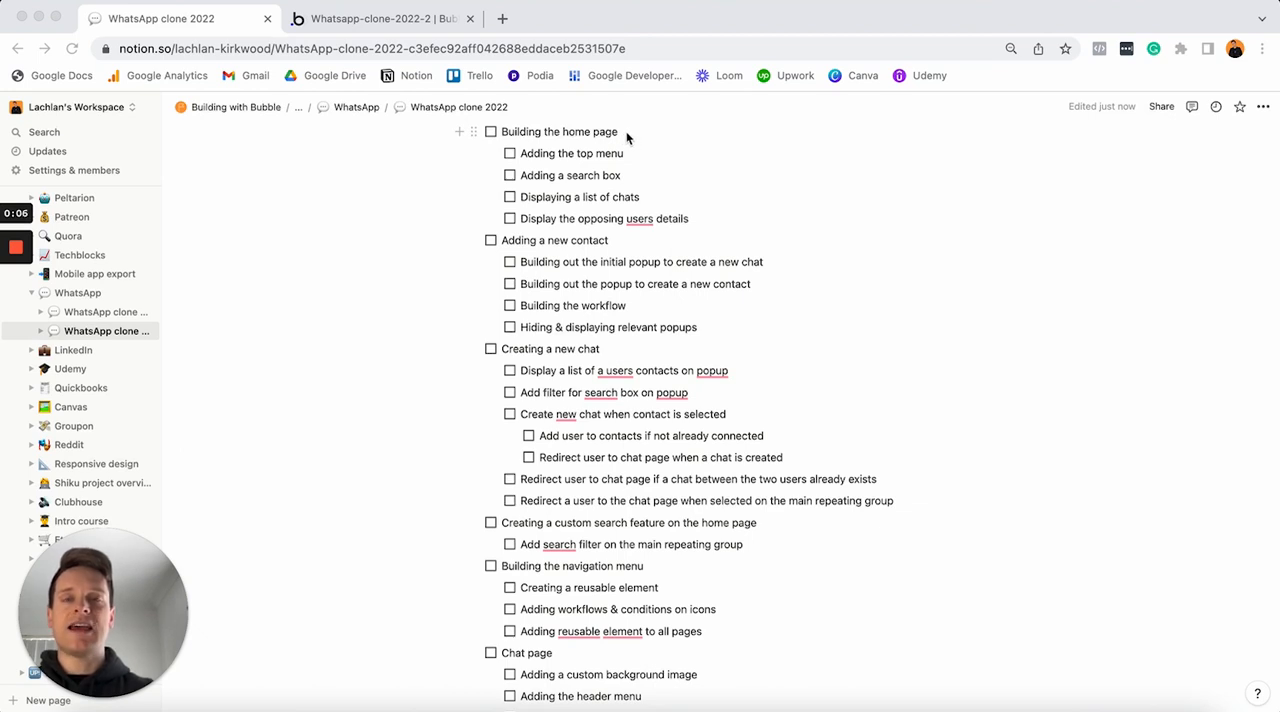
pyautogui.click(625, 134)
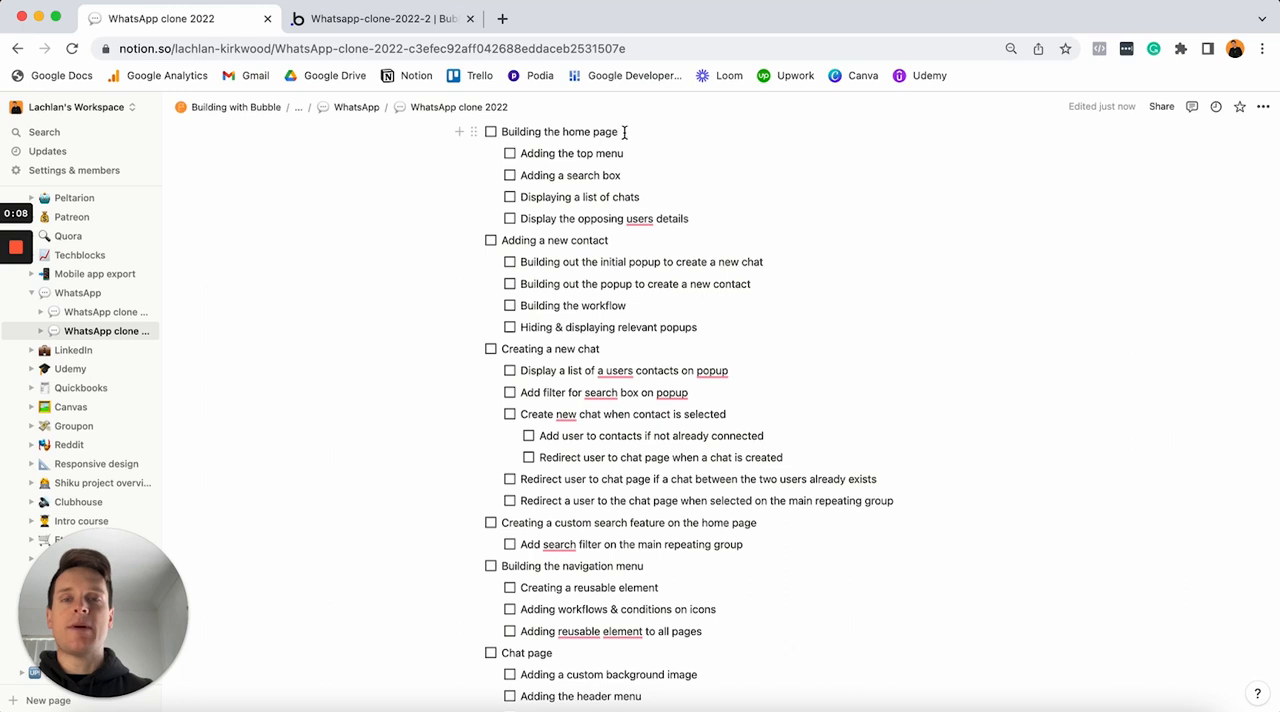
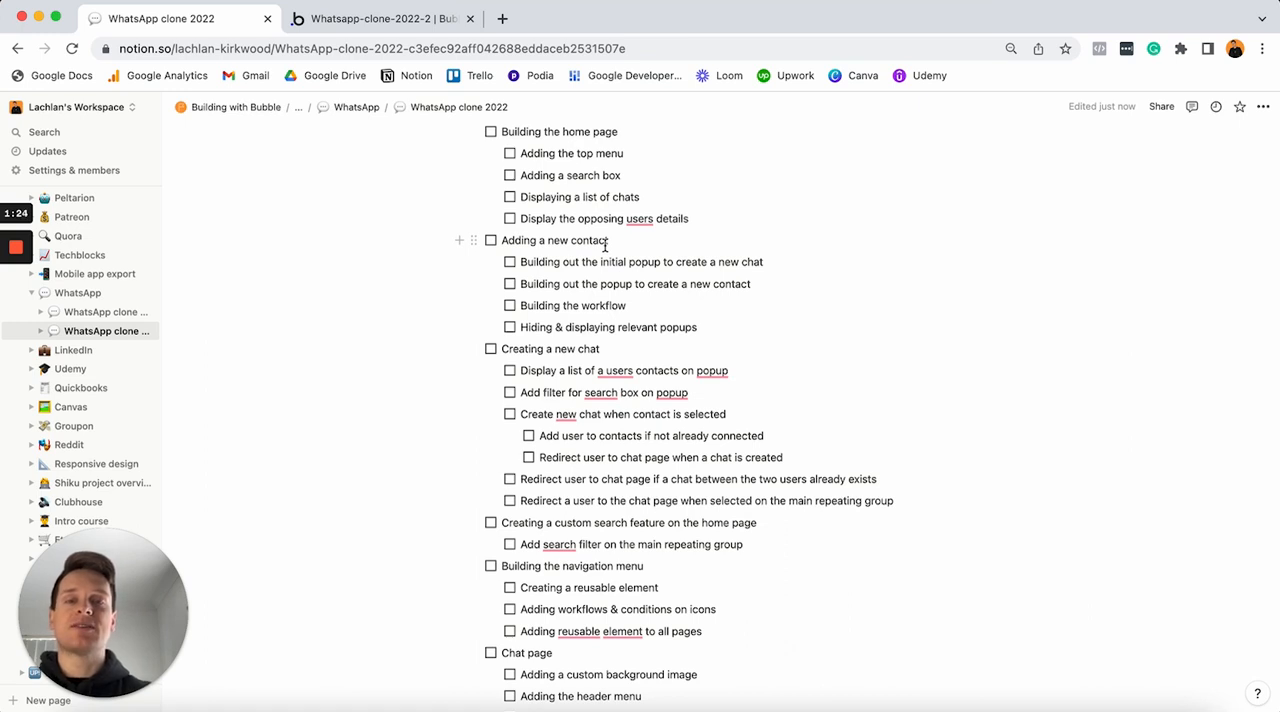
# - In the Notion feature list, highlight the Adding a new contact and Creating a new chat items
pyautogui.click(619, 243)
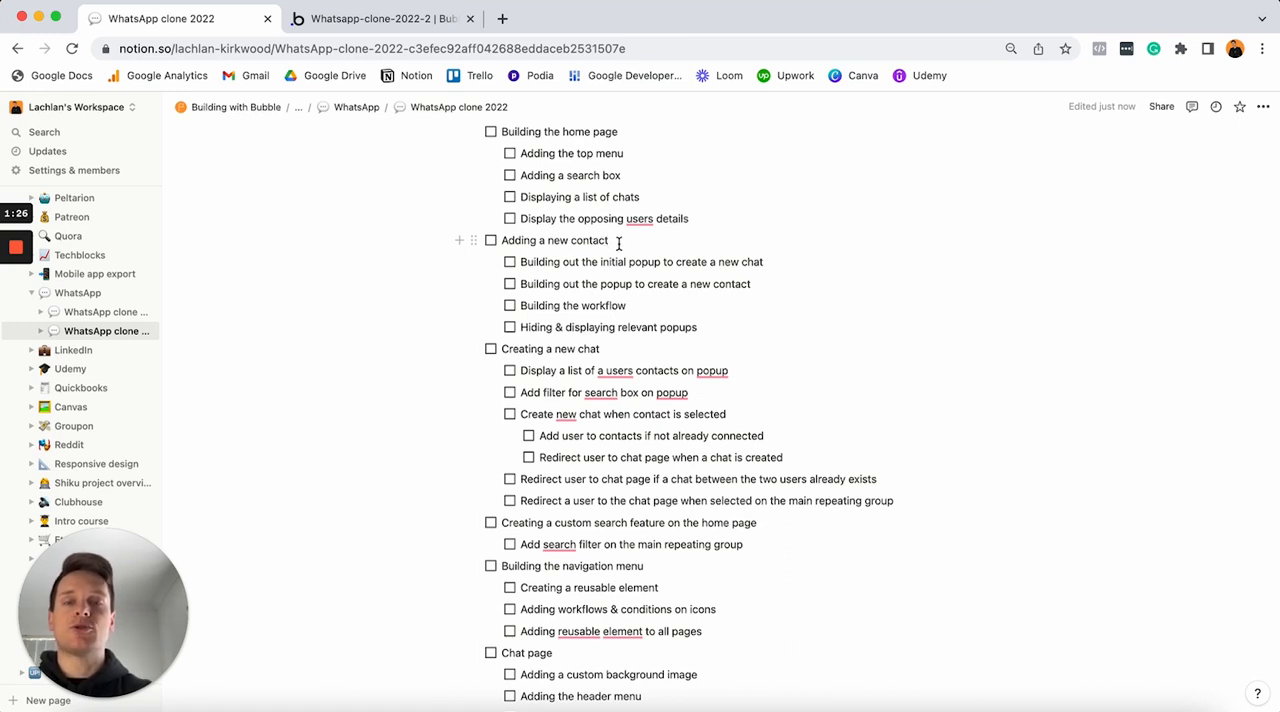
pyautogui.tripleClick(619, 243)
pyautogui.click(614, 349)
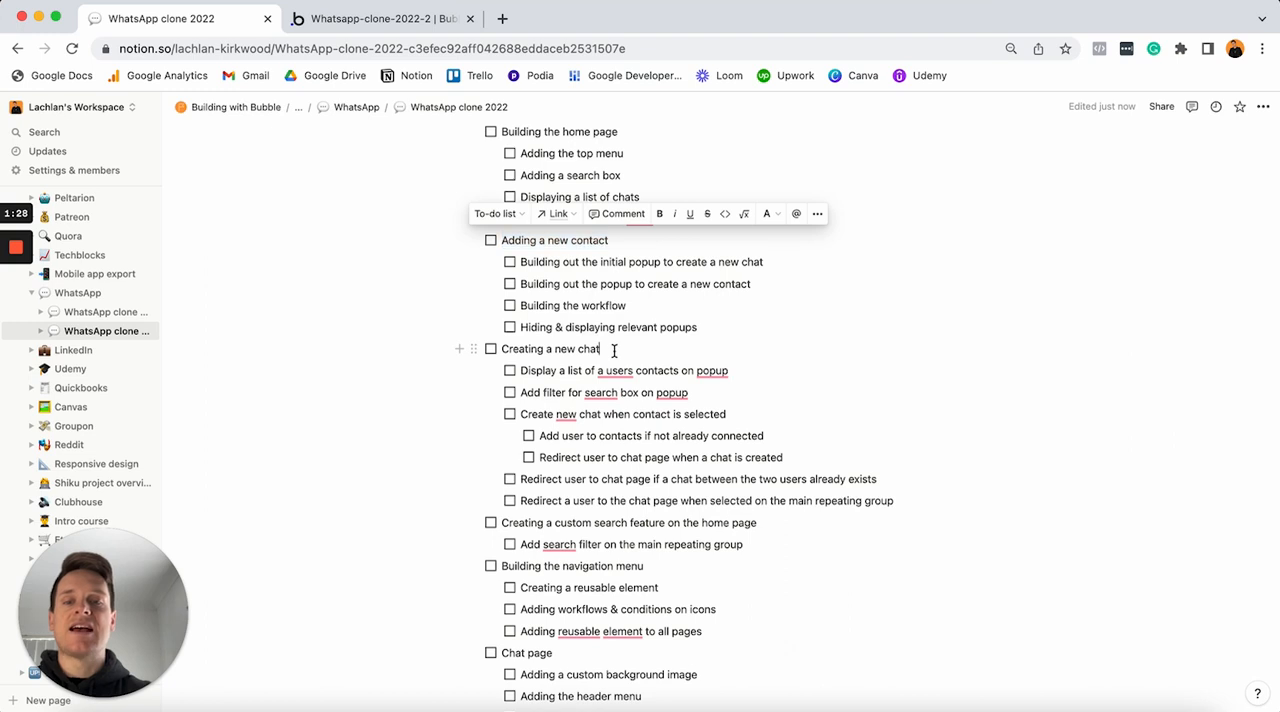
pyautogui.tripleClick(614, 349)
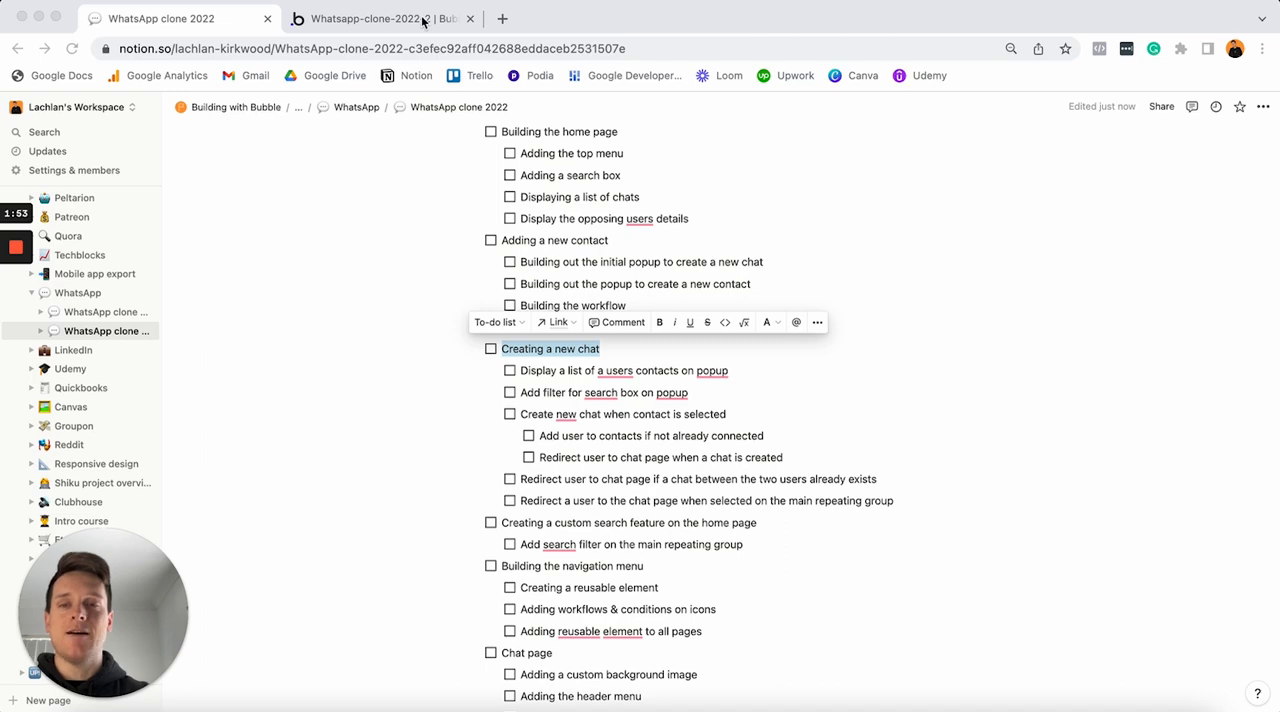
# - Switch to the Bubble editor and look through the app's page list, staying on the index page
pyautogui.click(423, 22)
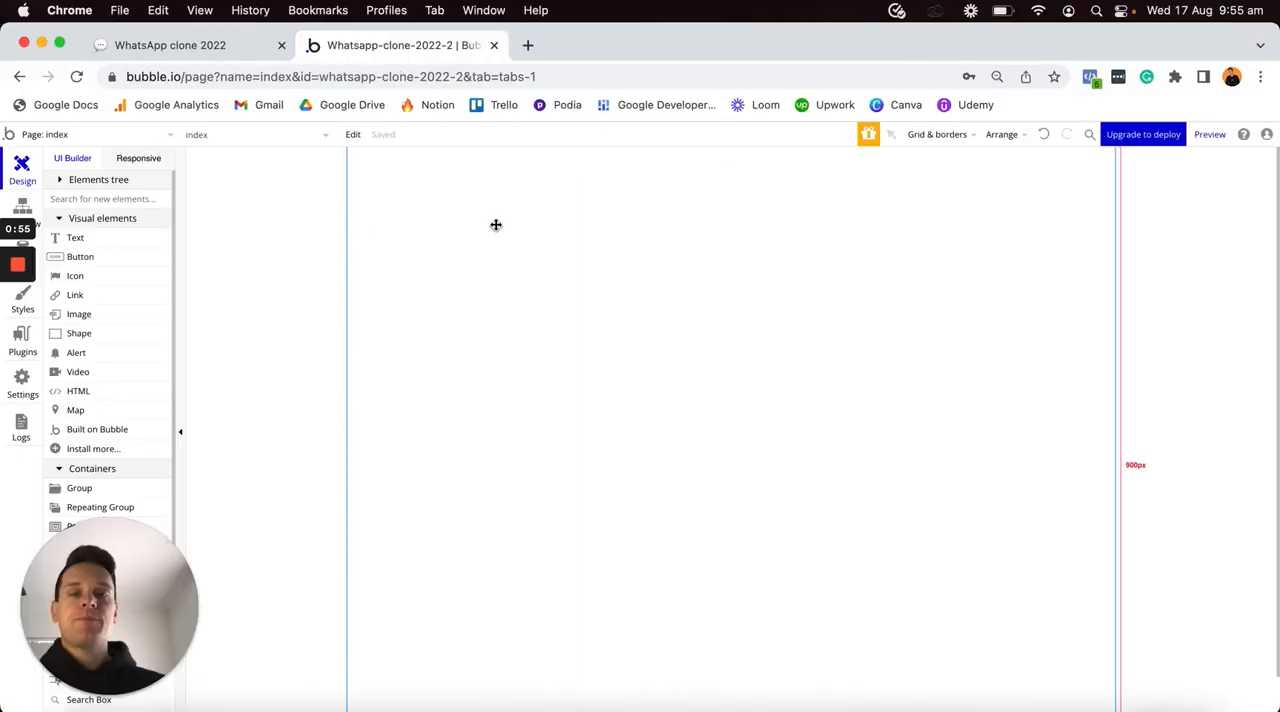
pyautogui.click(100, 135)
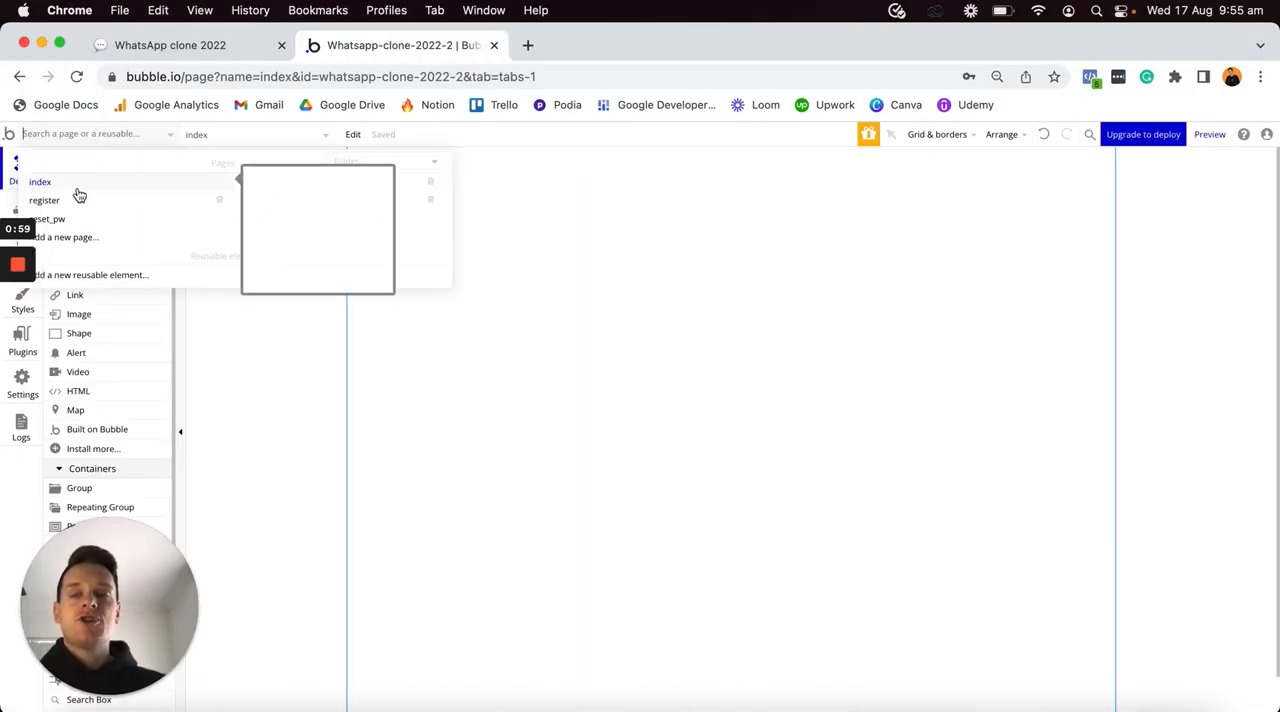
pyautogui.click(514, 319)
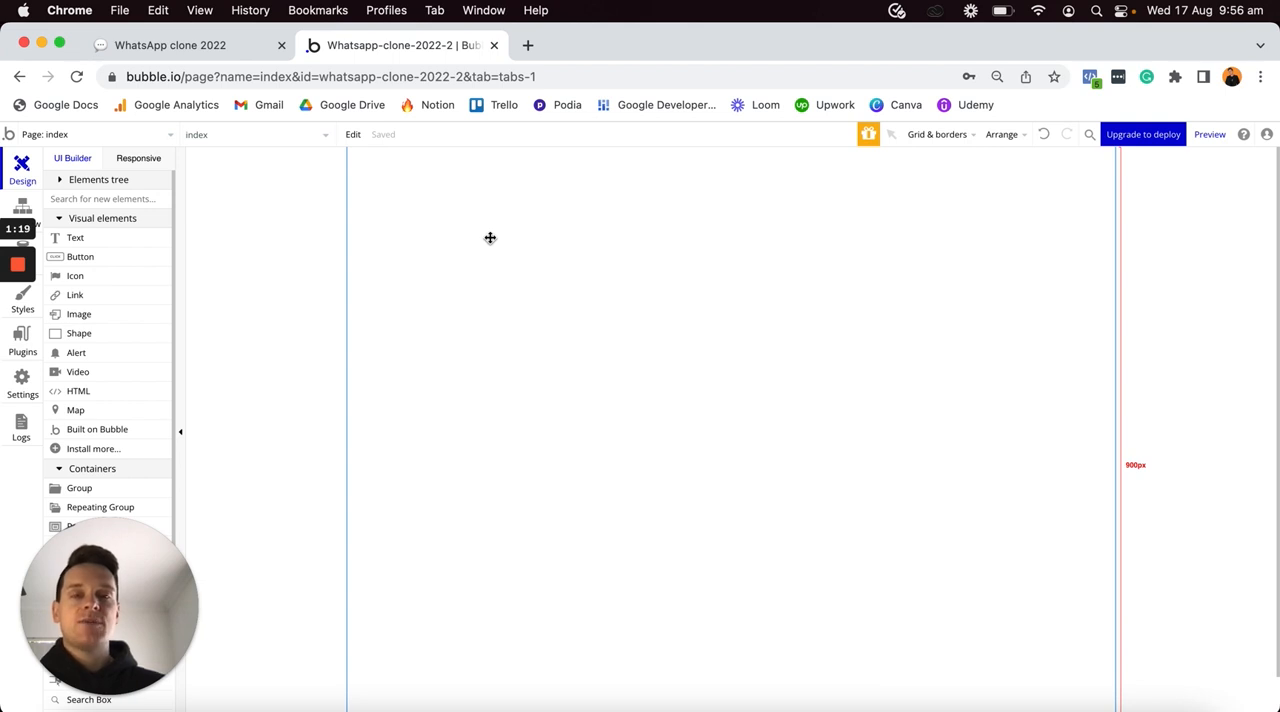
# - Set the index page's background color to #F7F7F7
pyautogui.doubleClick(684, 247)
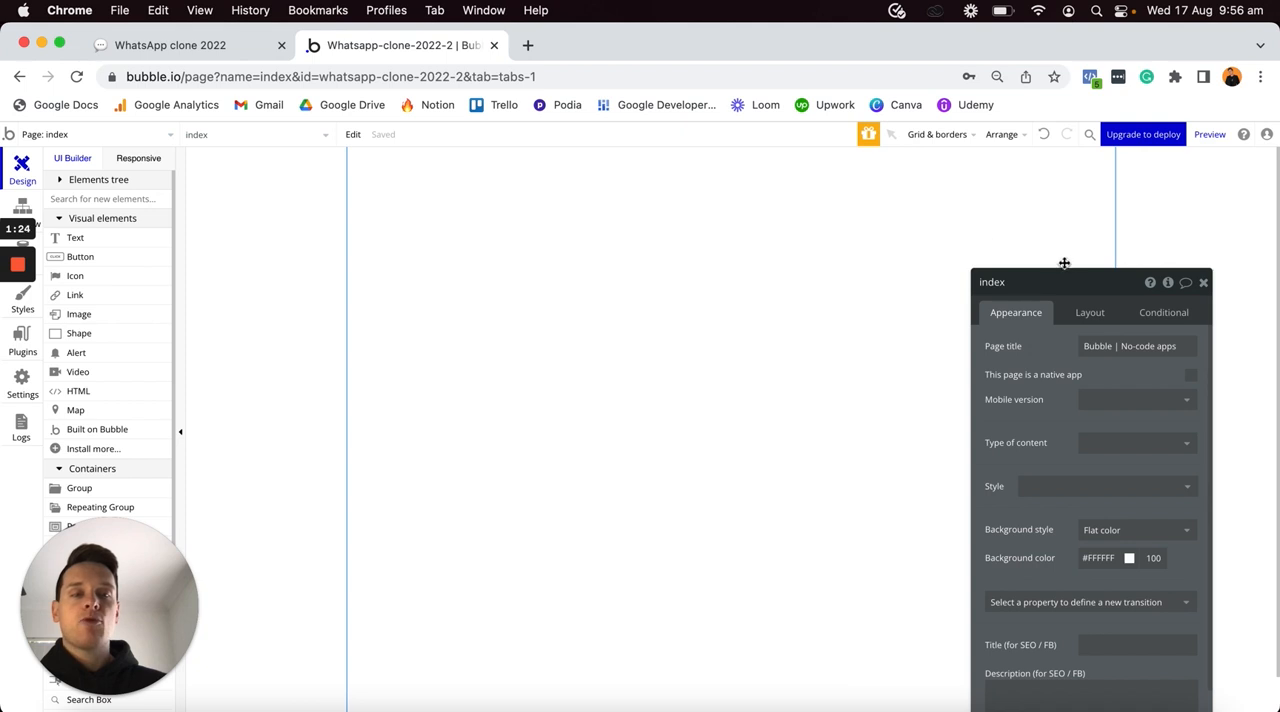
pyautogui.moveTo(1069, 283); pyautogui.dragTo(1027, 187)
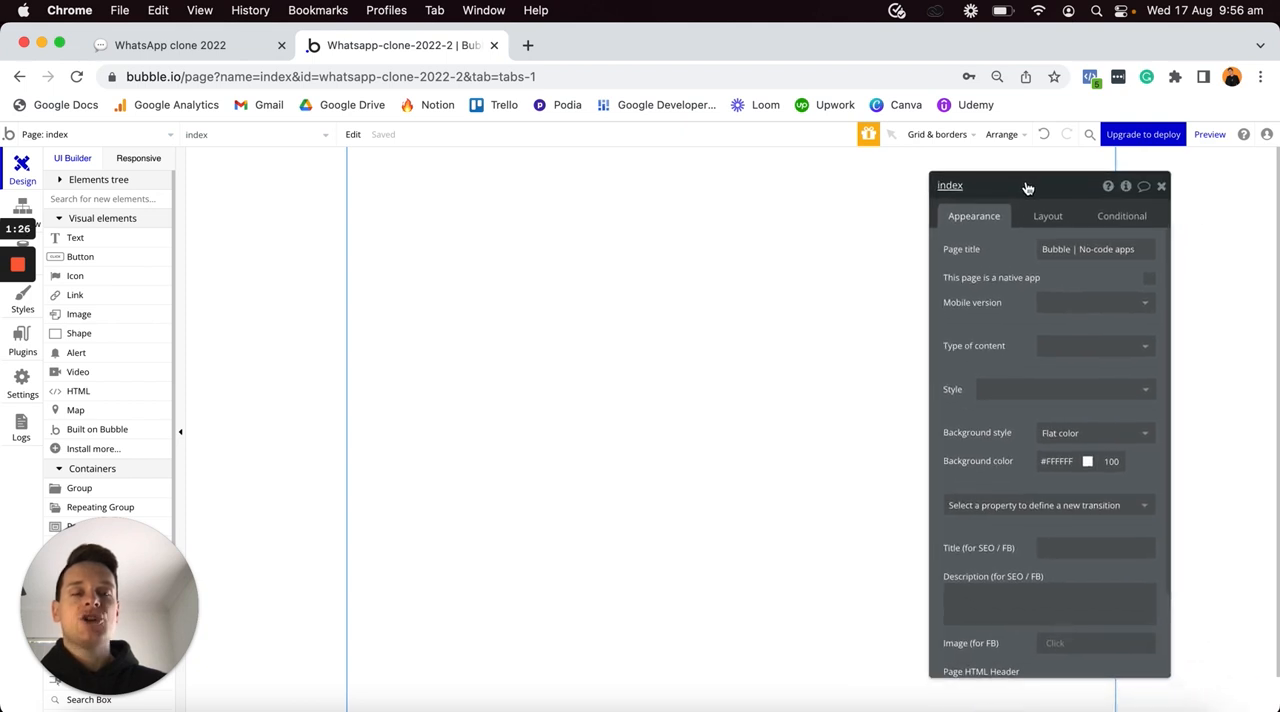
pyautogui.click(1046, 462)
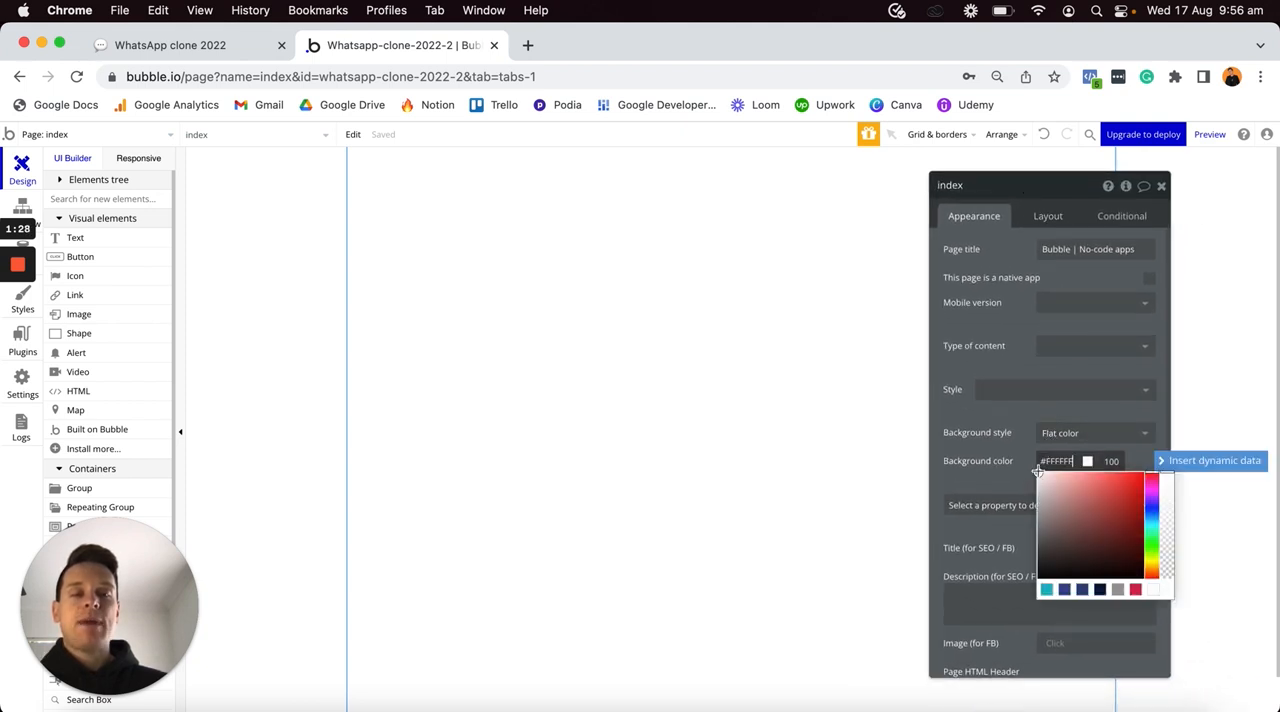
pyautogui.write('F7F7F7')
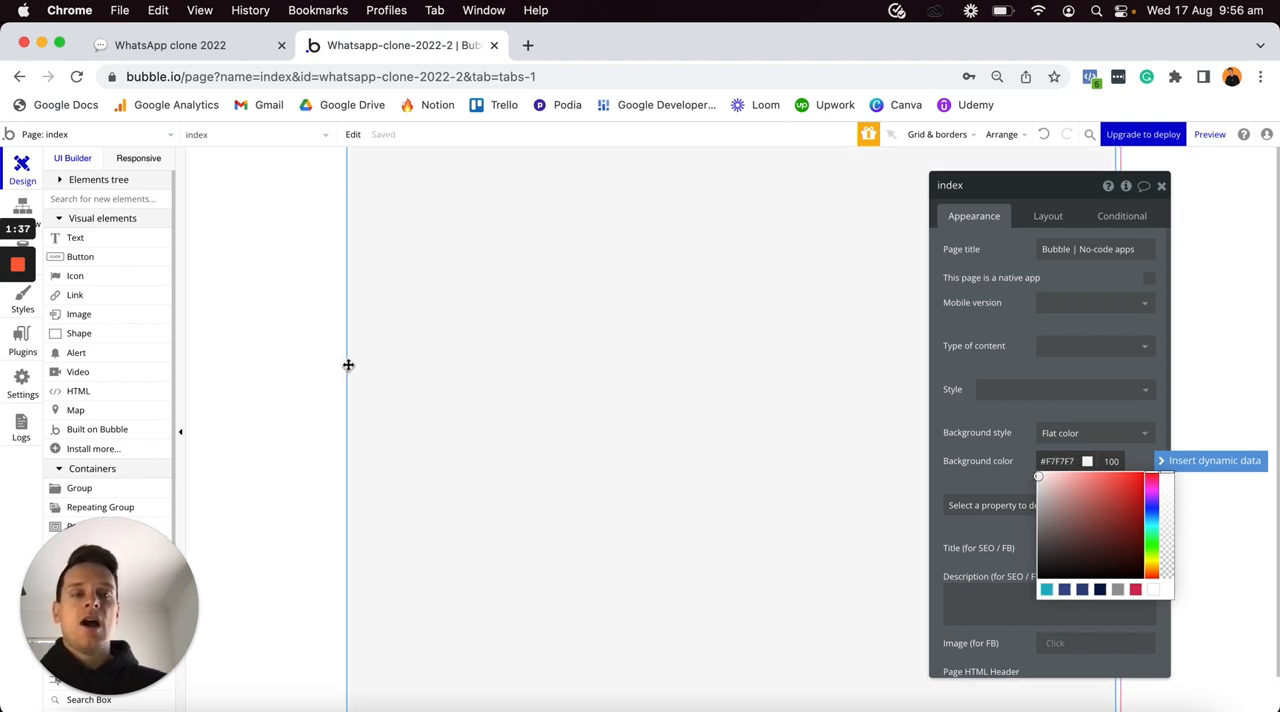
# - Set the index page's container layout to Column and its preset page width to Mobile
pyautogui.click(1048, 215)
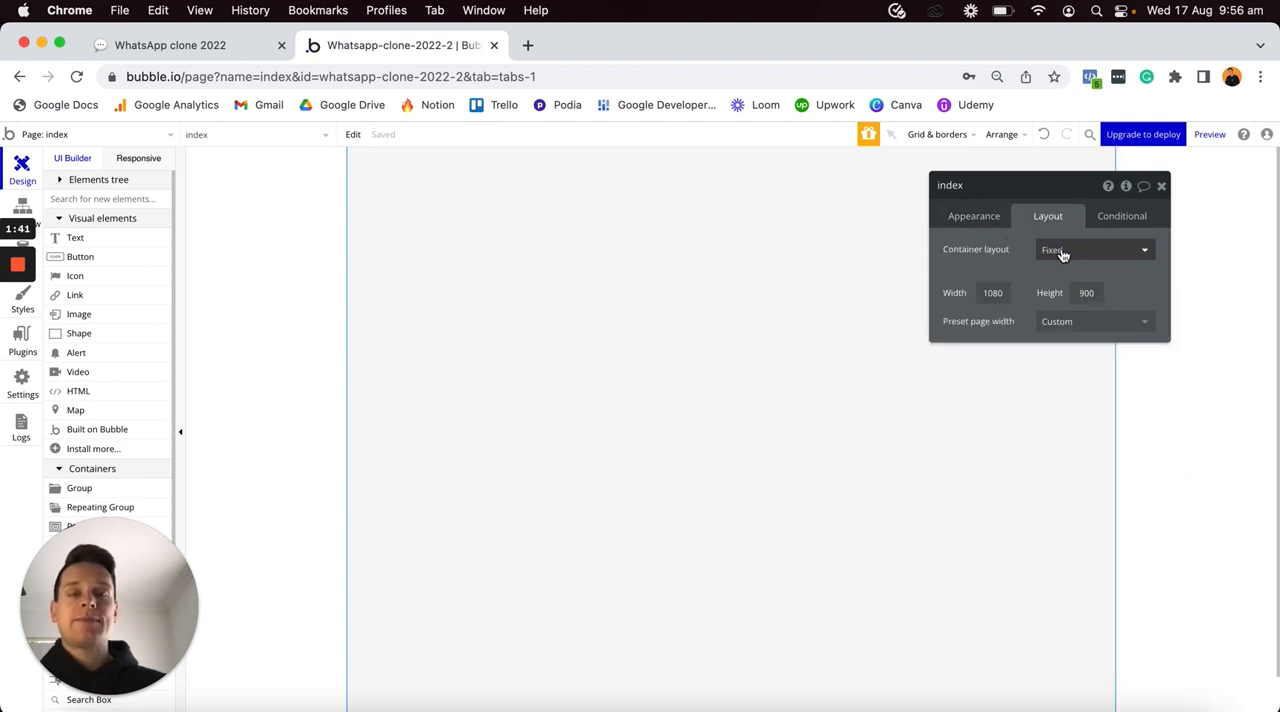
pyautogui.click(1060, 250)
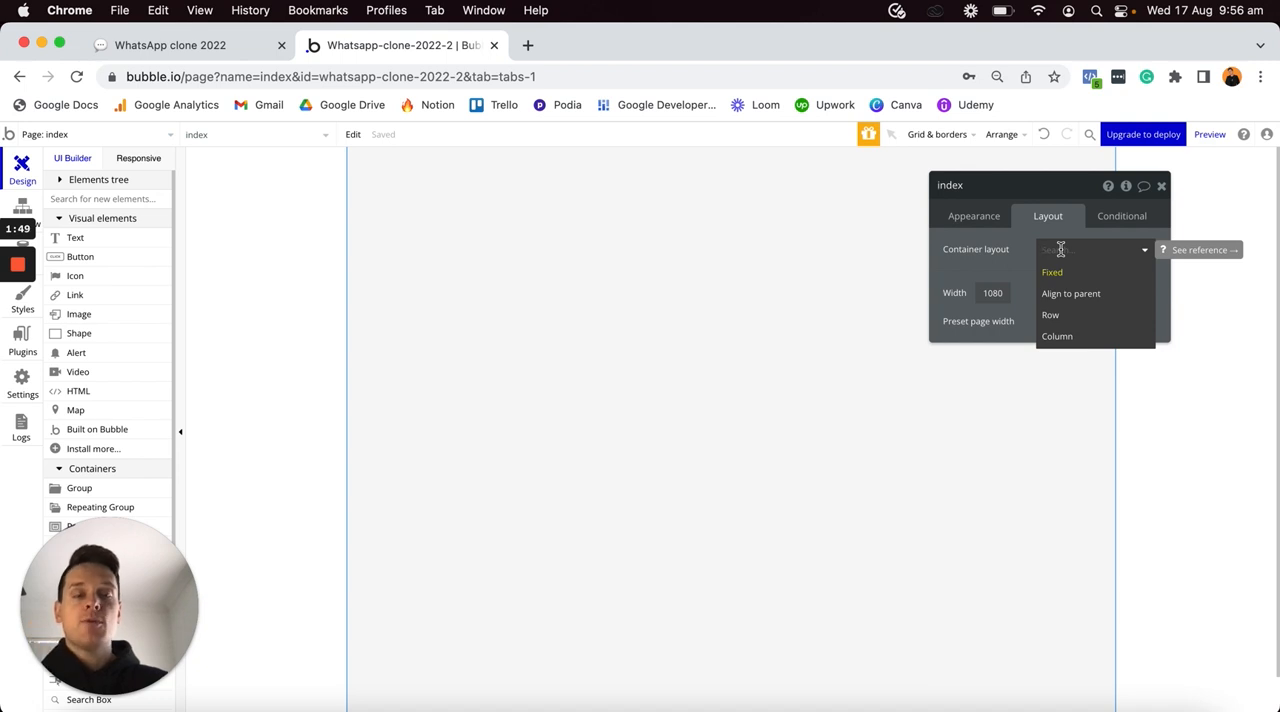
pyautogui.click(1065, 339)
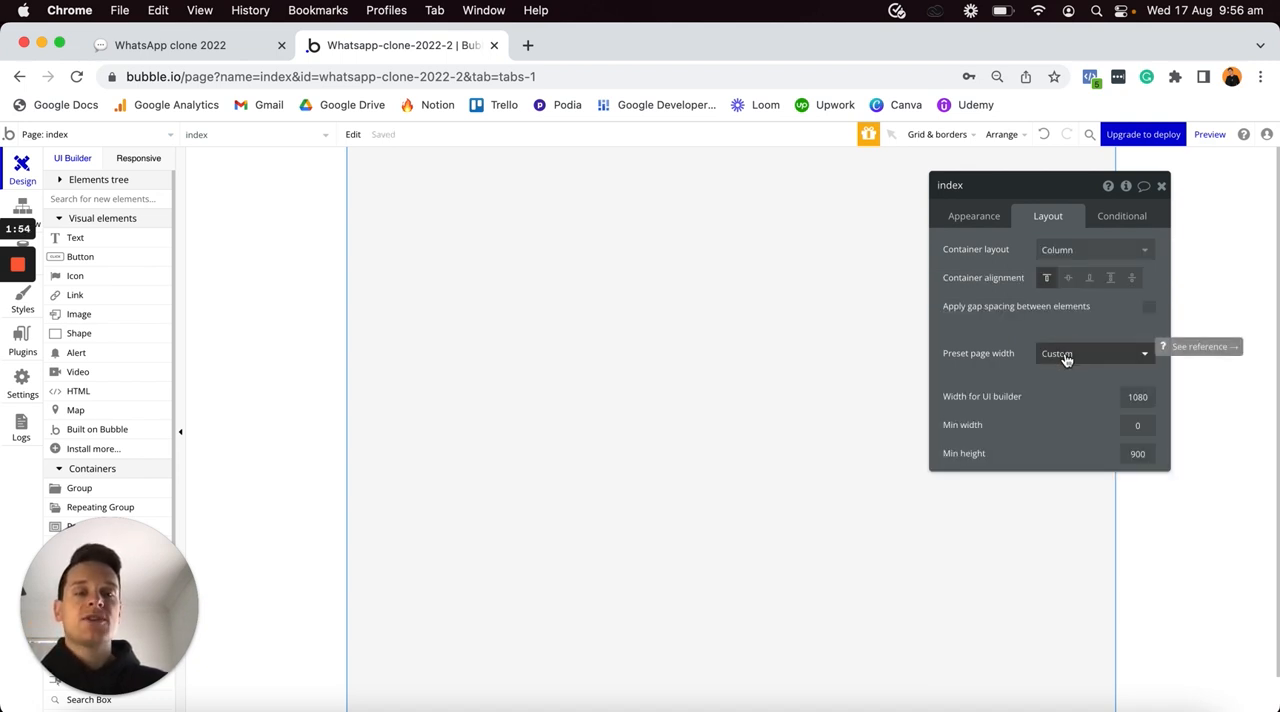
pyautogui.click(1050, 353)
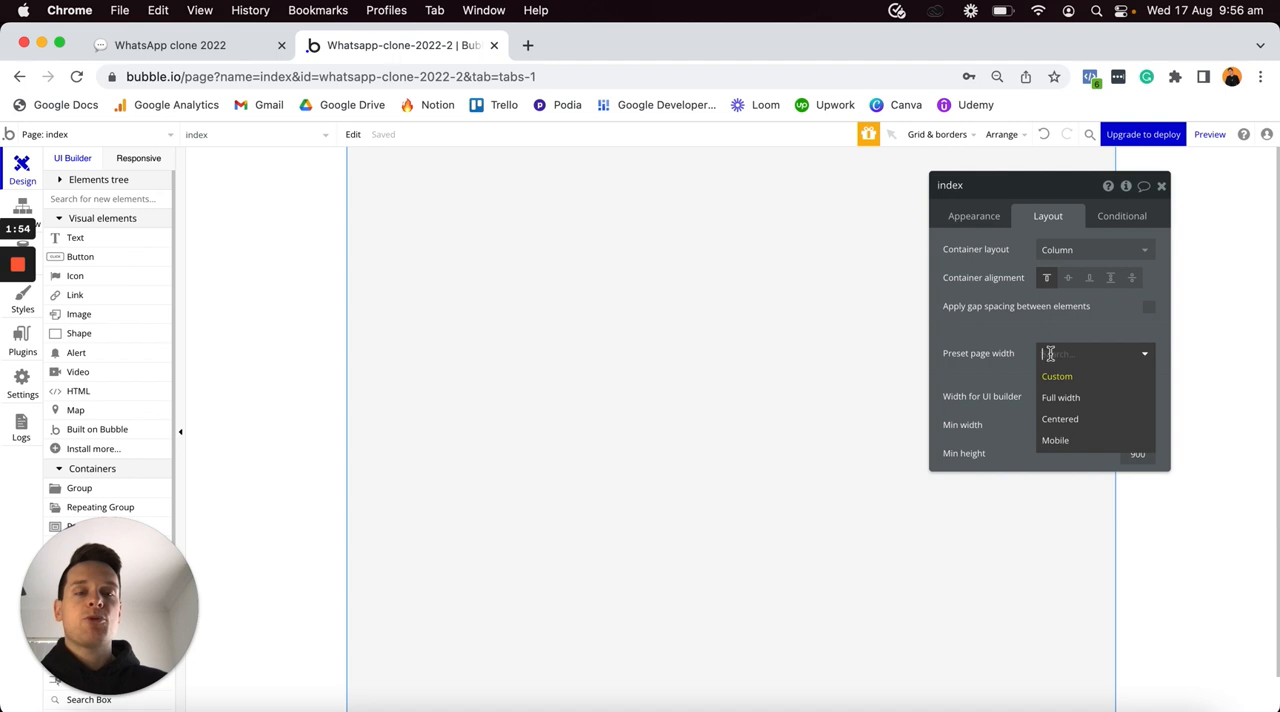
pyautogui.click(1057, 440)
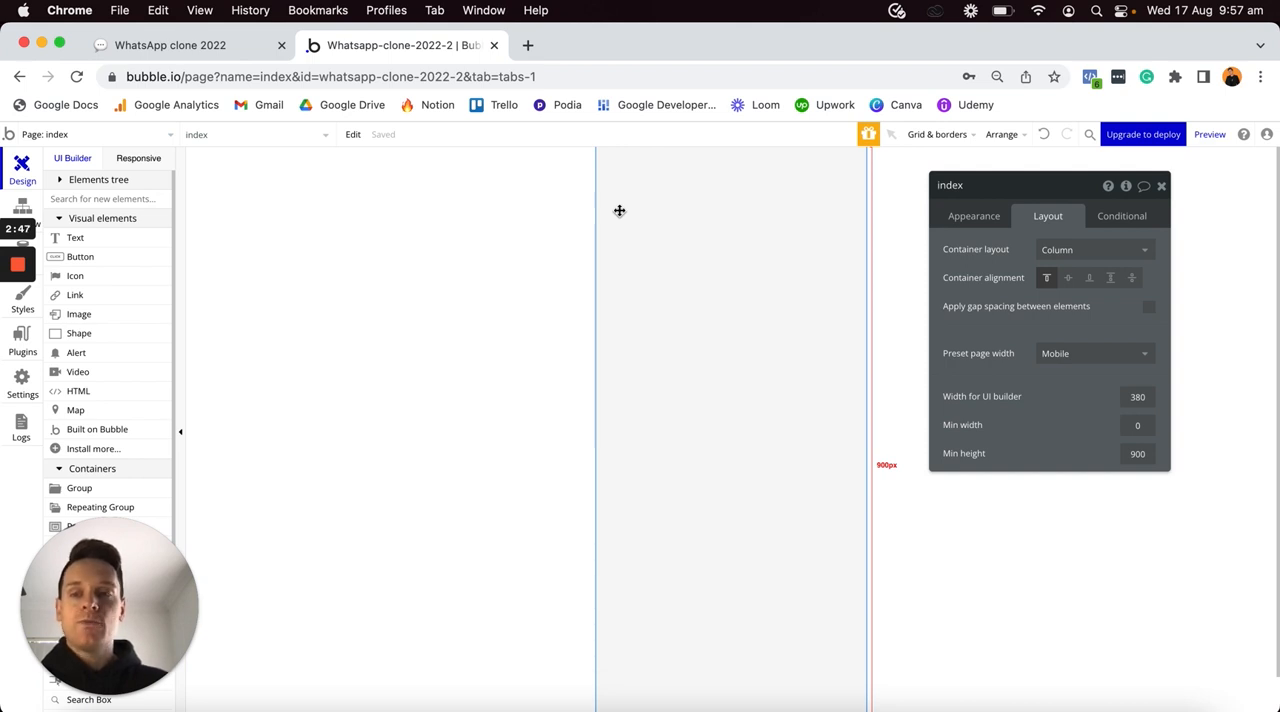
# - Place a new group at the top of the index page
pyautogui.scroll(-4, 125, 345)
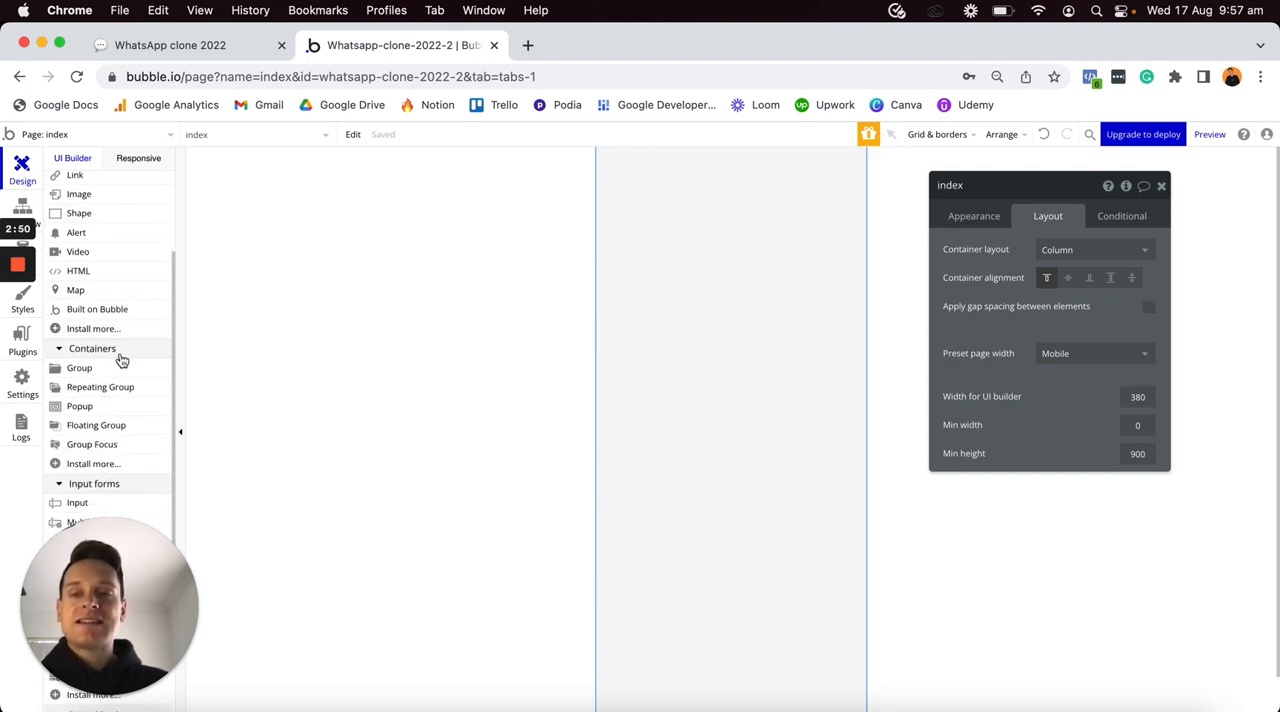
pyautogui.click(105, 370)
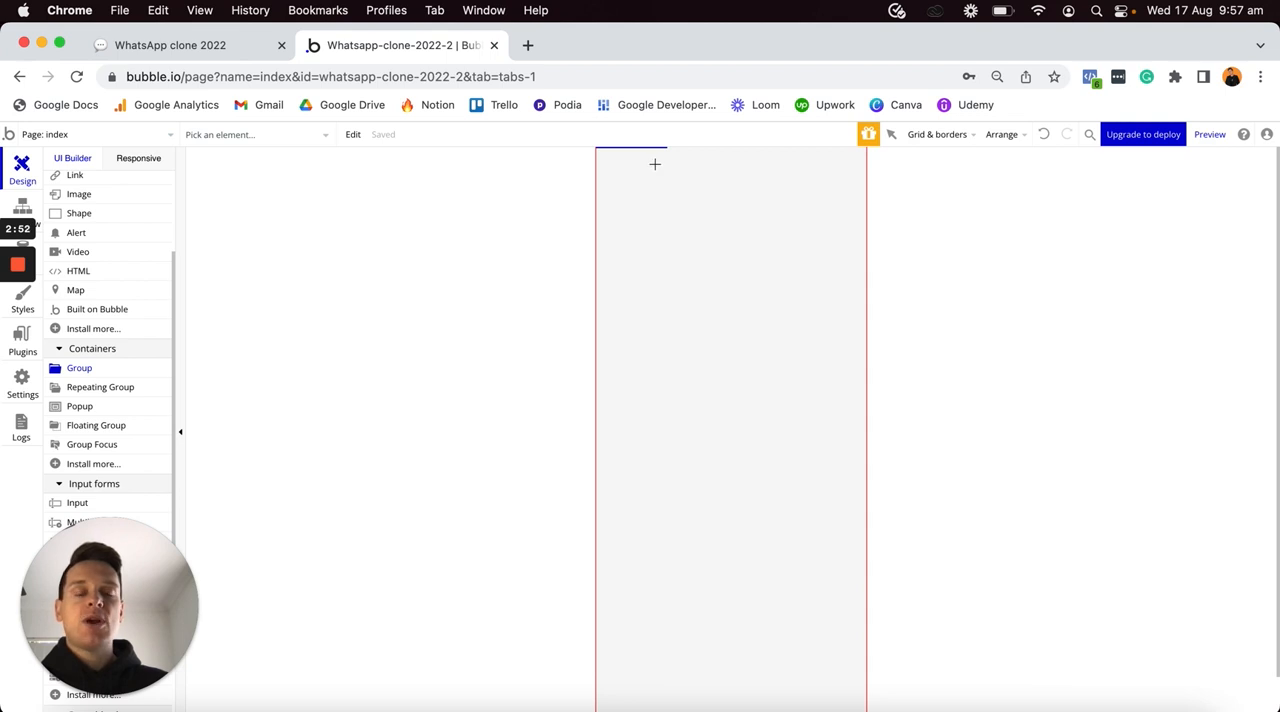
pyautogui.click(655, 164)
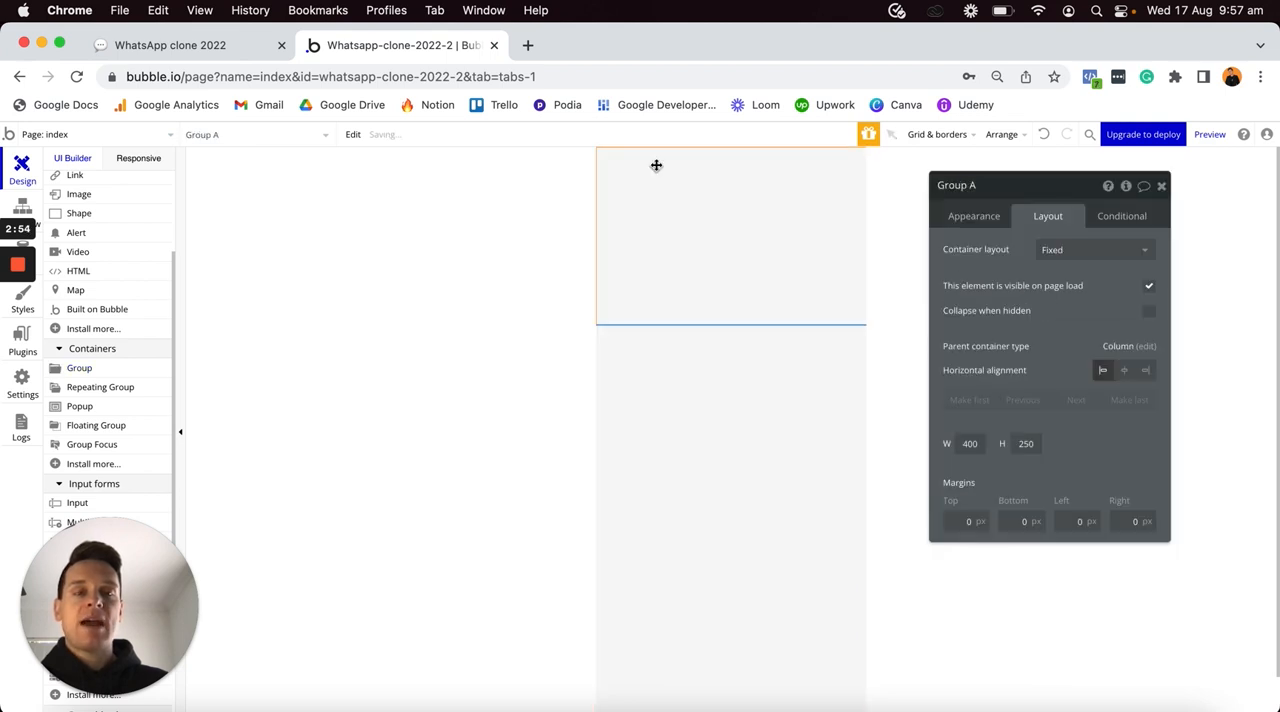
# - Remove the new group's style and give it a flat background color of #FFE5E5
pyautogui.click(971, 220)
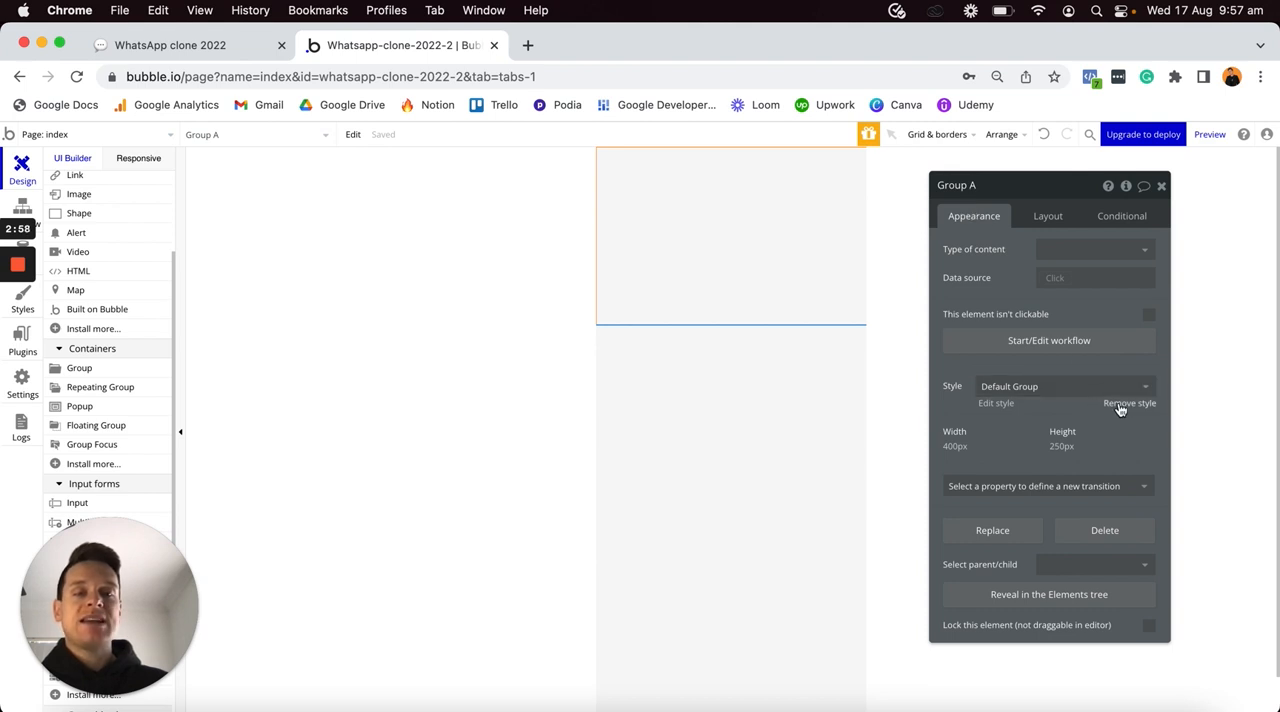
pyautogui.click(1120, 403)
pyautogui.click(1077, 429)
pyautogui.click(1069, 472)
pyautogui.click(1058, 461)
pyautogui.moveTo(1039, 469); pyautogui.dragTo(1047, 466)
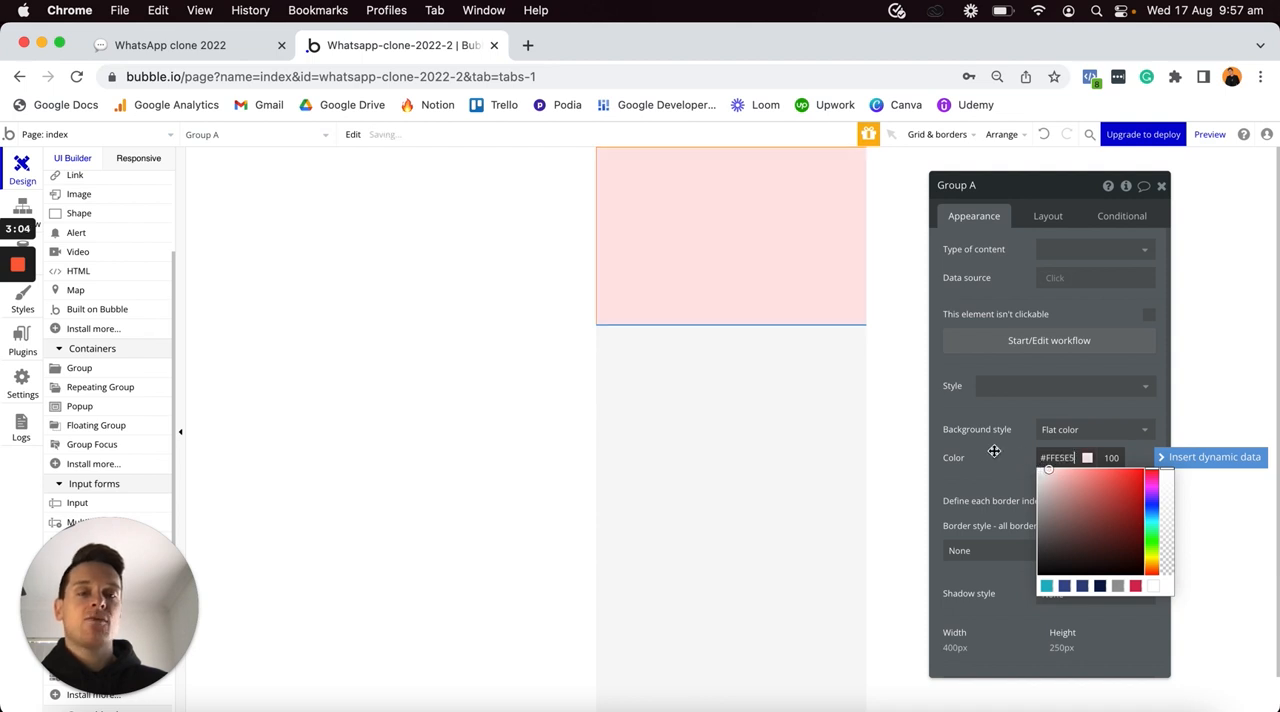
pyautogui.click(994, 451)
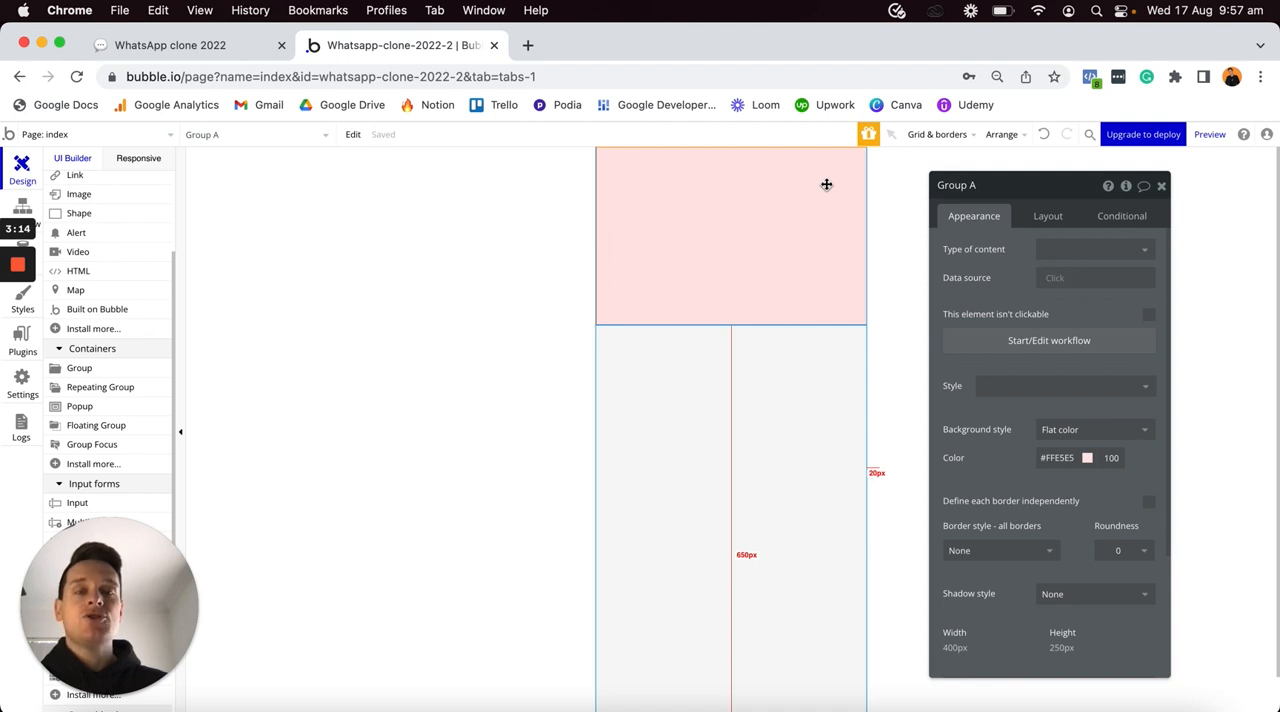
# - Set the group's container layout to Row, make its width no longer fixed and set its minimum width to 0
pyautogui.click(1056, 222)
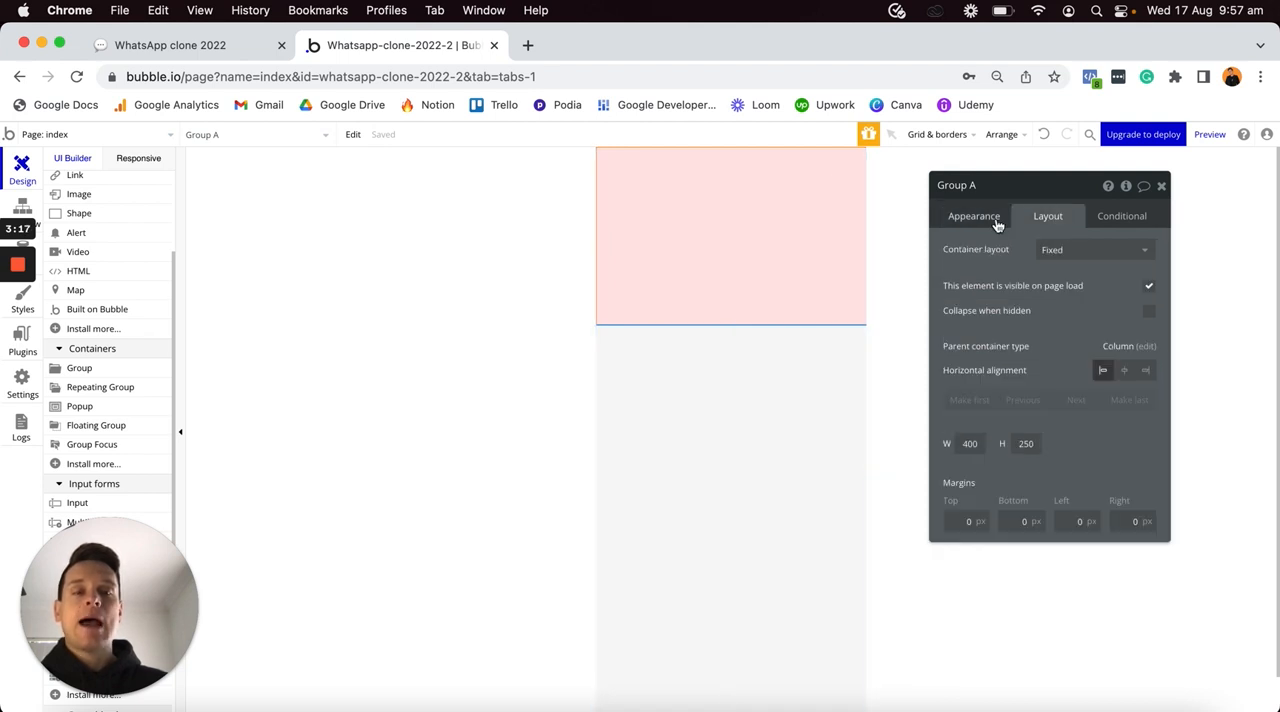
pyautogui.click(1048, 250)
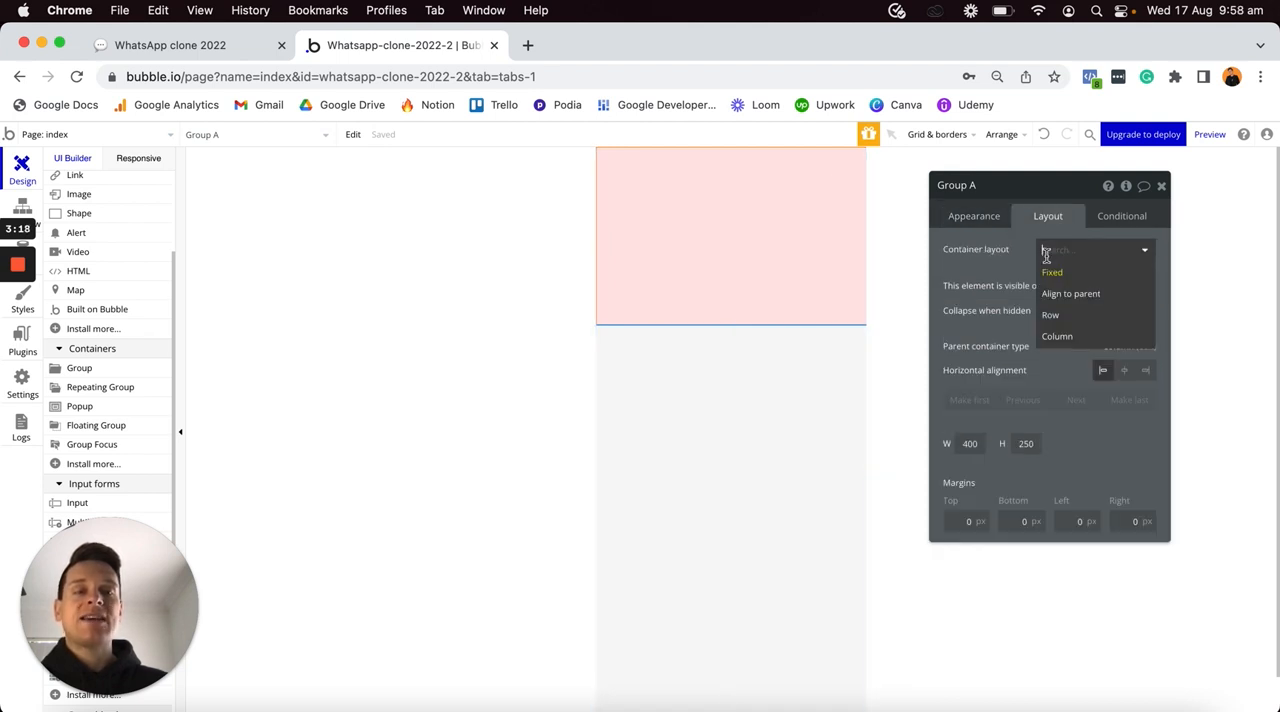
pyautogui.click(1052, 315)
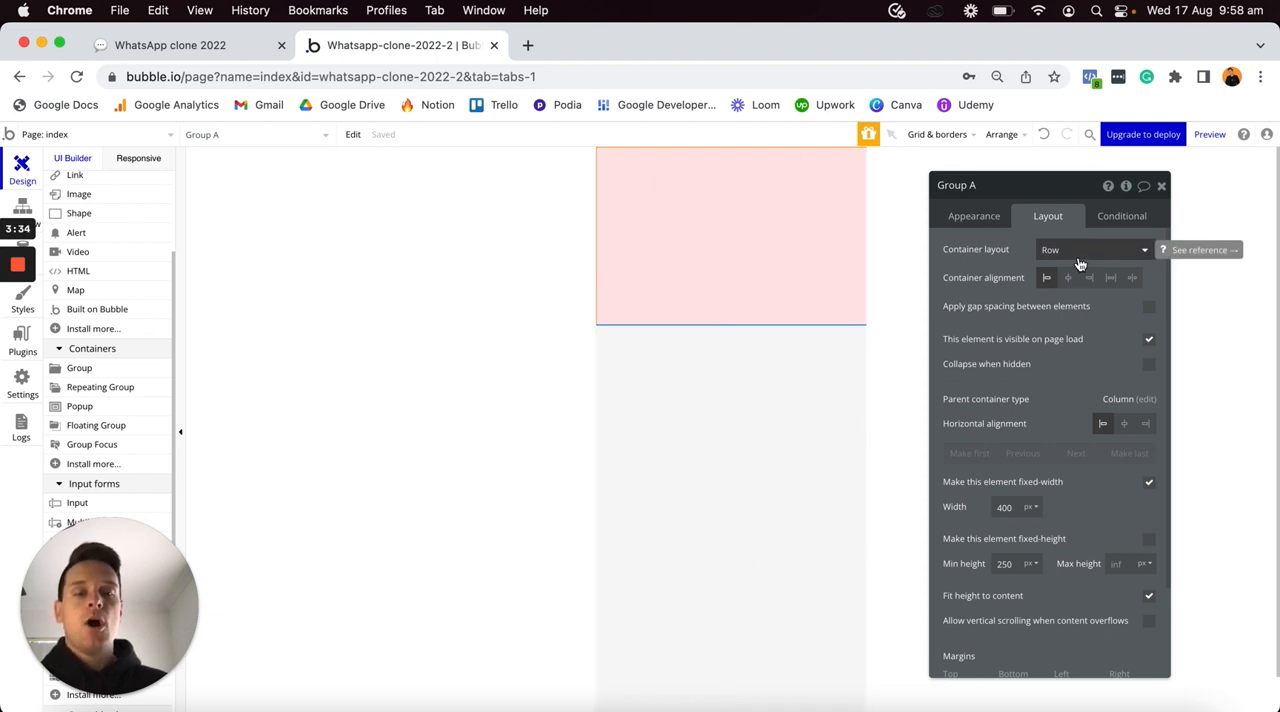
pyautogui.click(1149, 486)
pyautogui.doubleClick(1013, 508)
pyautogui.write('0')
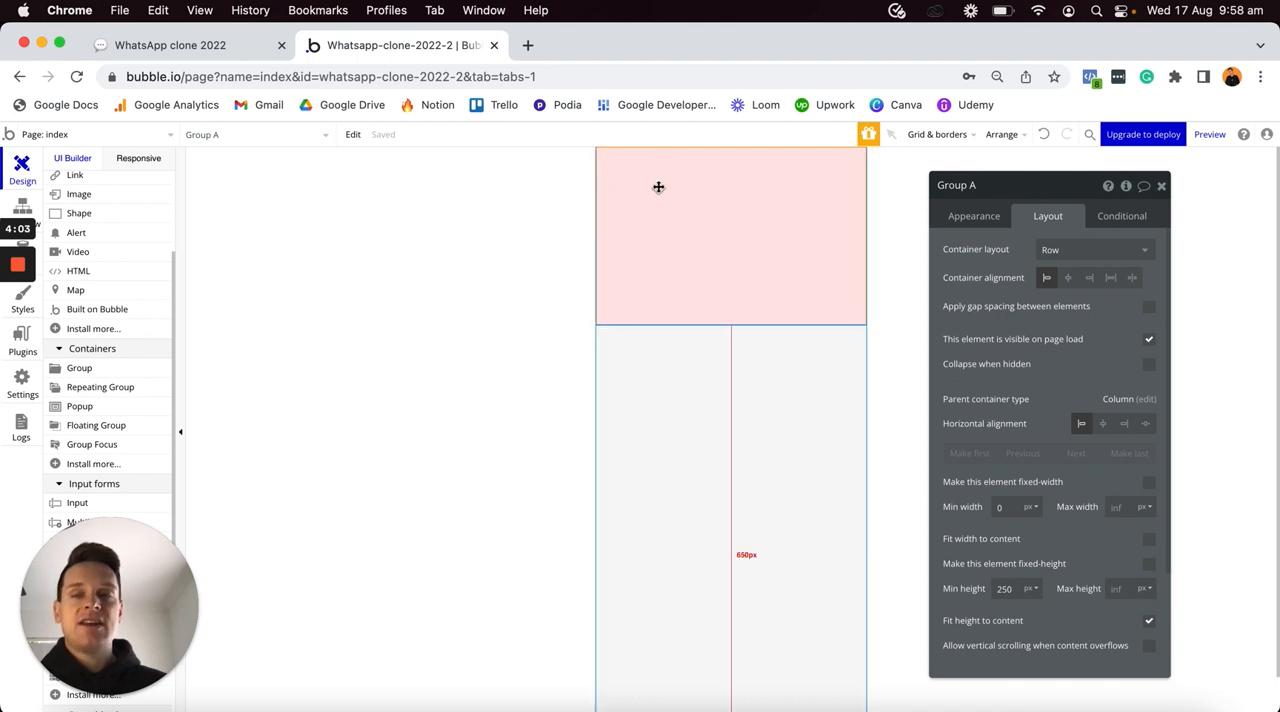
# - Add a text element inside the pink group that reads "Chats"
pyautogui.scroll(3, 140, 331)
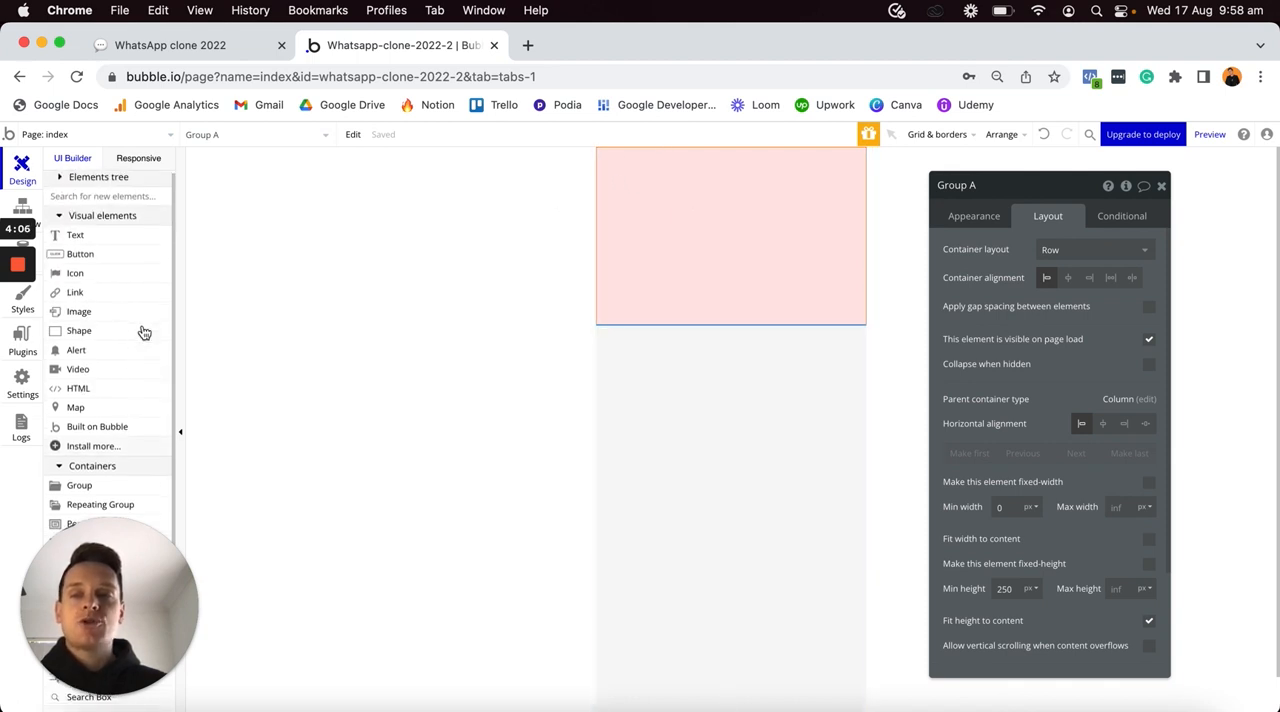
pyautogui.click(86, 239)
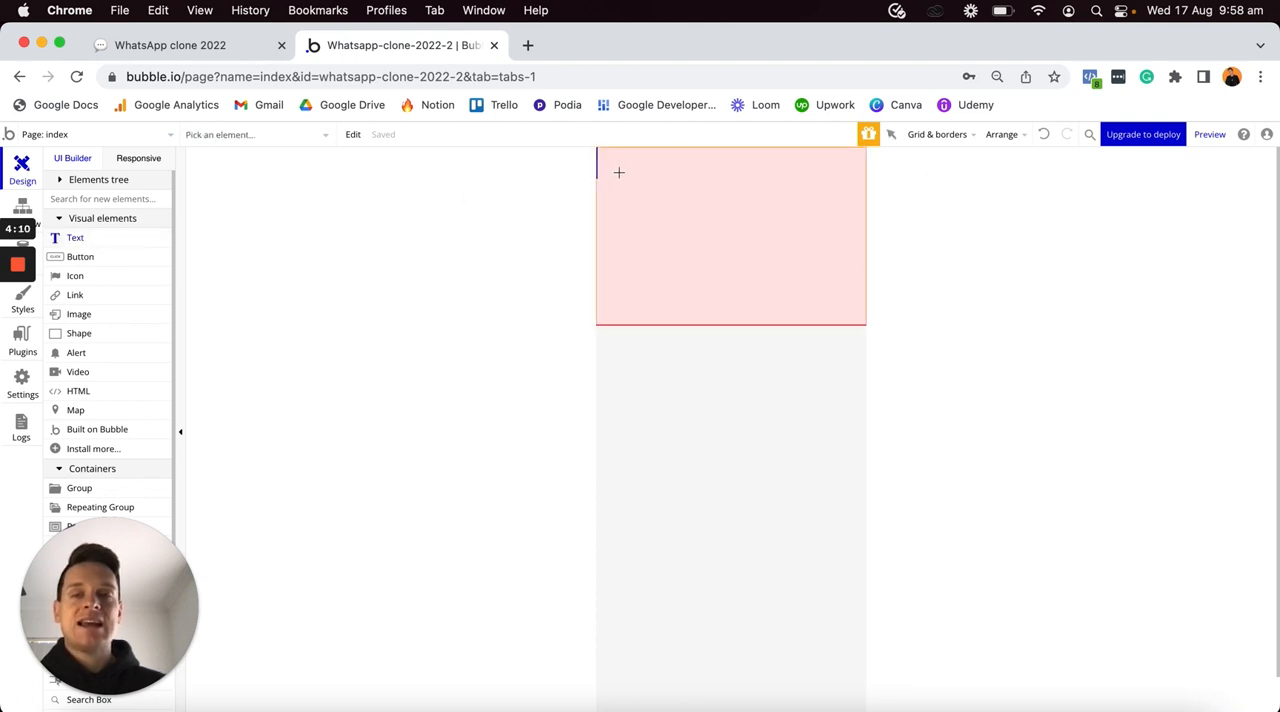
pyautogui.click(619, 173)
pyautogui.tripleClick(997, 249)
pyautogui.write('c')
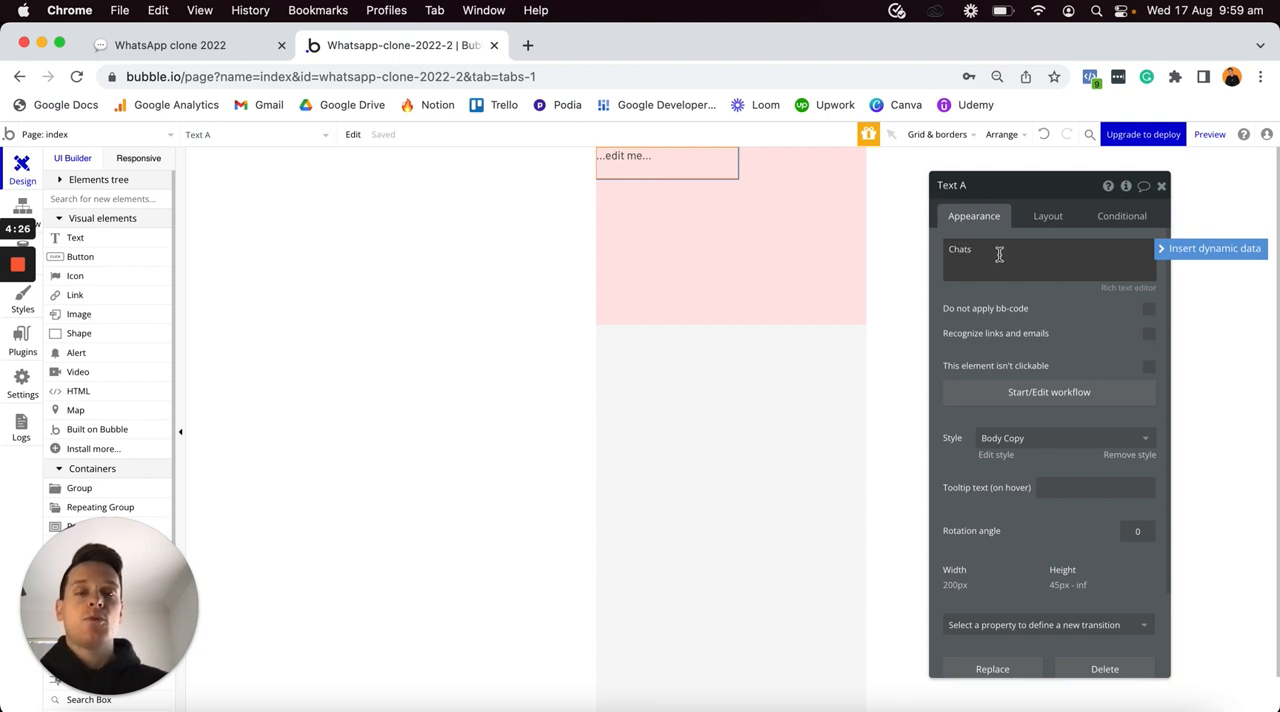
# - Remove the Chats text's style, set its font size to 36px and make it bold
pyautogui.click(1118, 453)
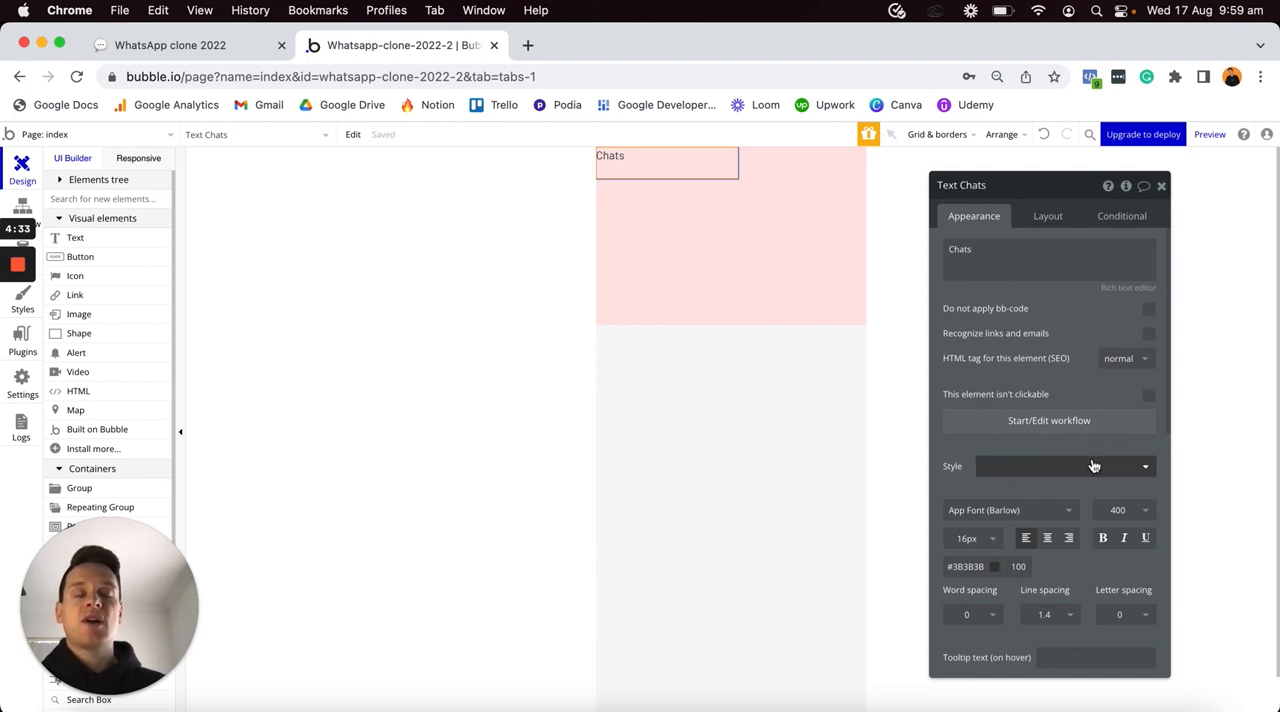
pyautogui.click(967, 538)
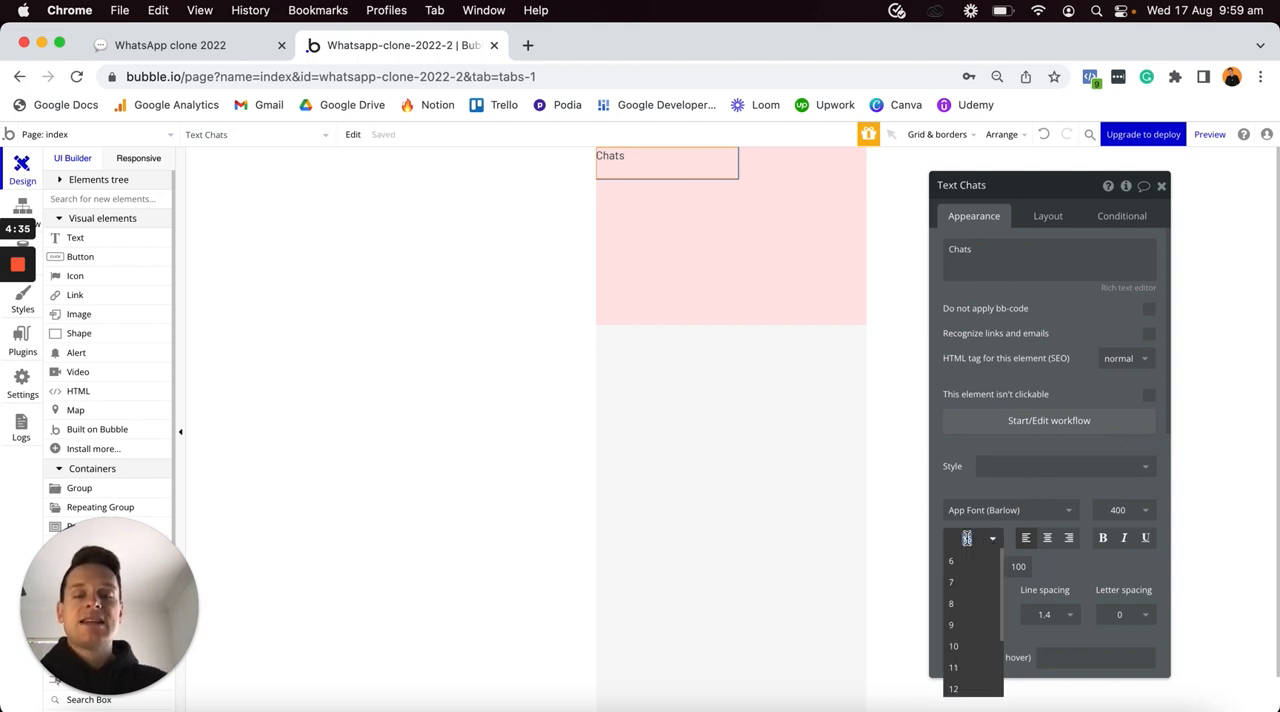
pyautogui.press('Return')
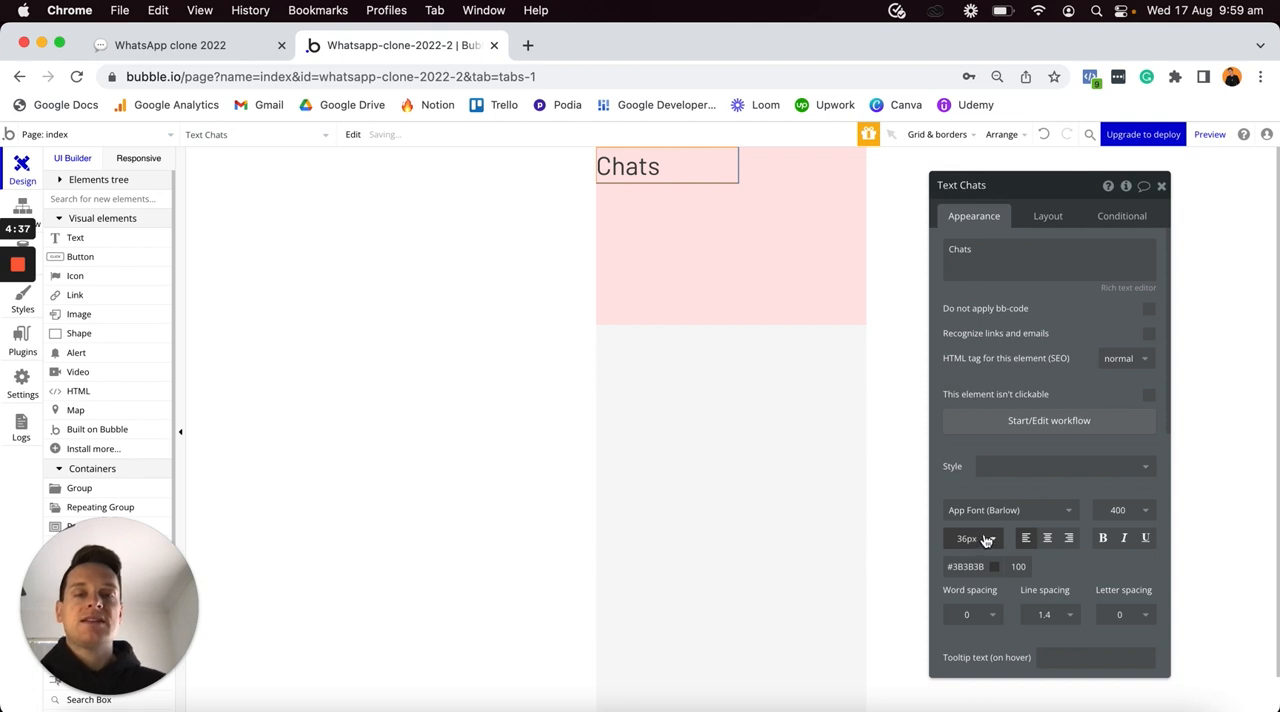
pyautogui.click(1100, 539)
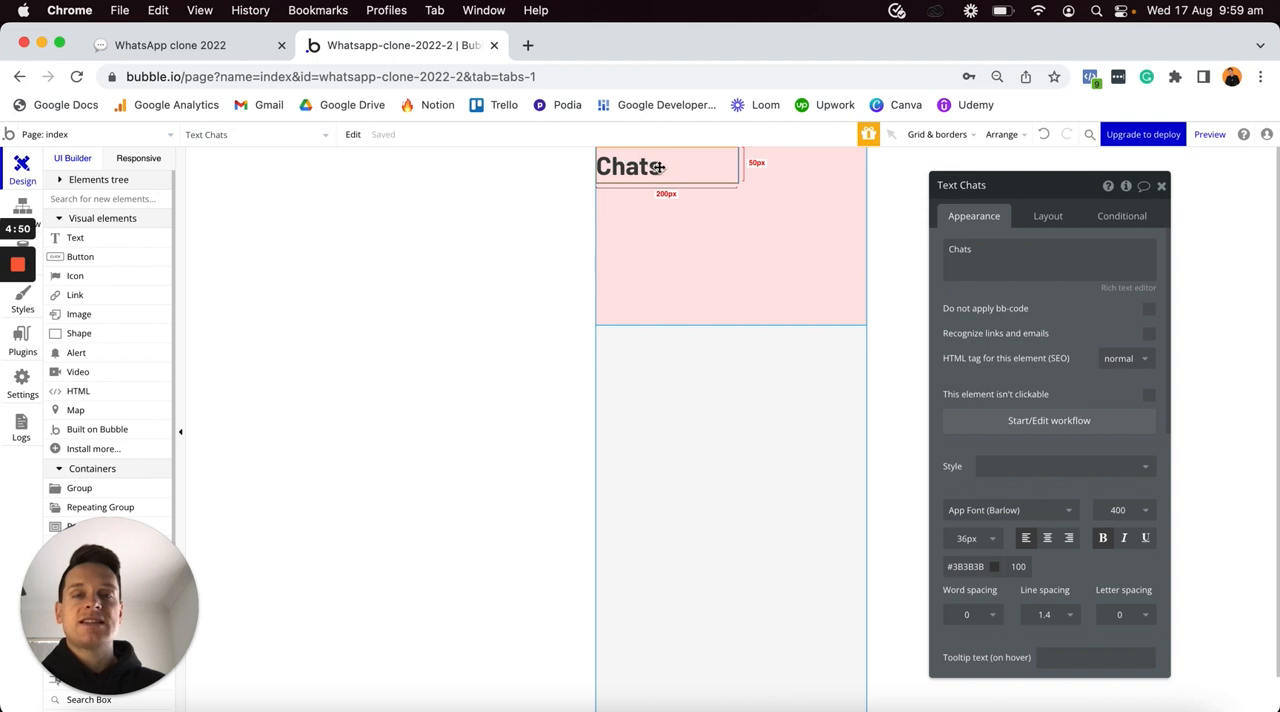
# - Make the Chats text's width no longer fixed, set its minimum width and height to 0, and center it vertically
pyautogui.click(1047, 217)
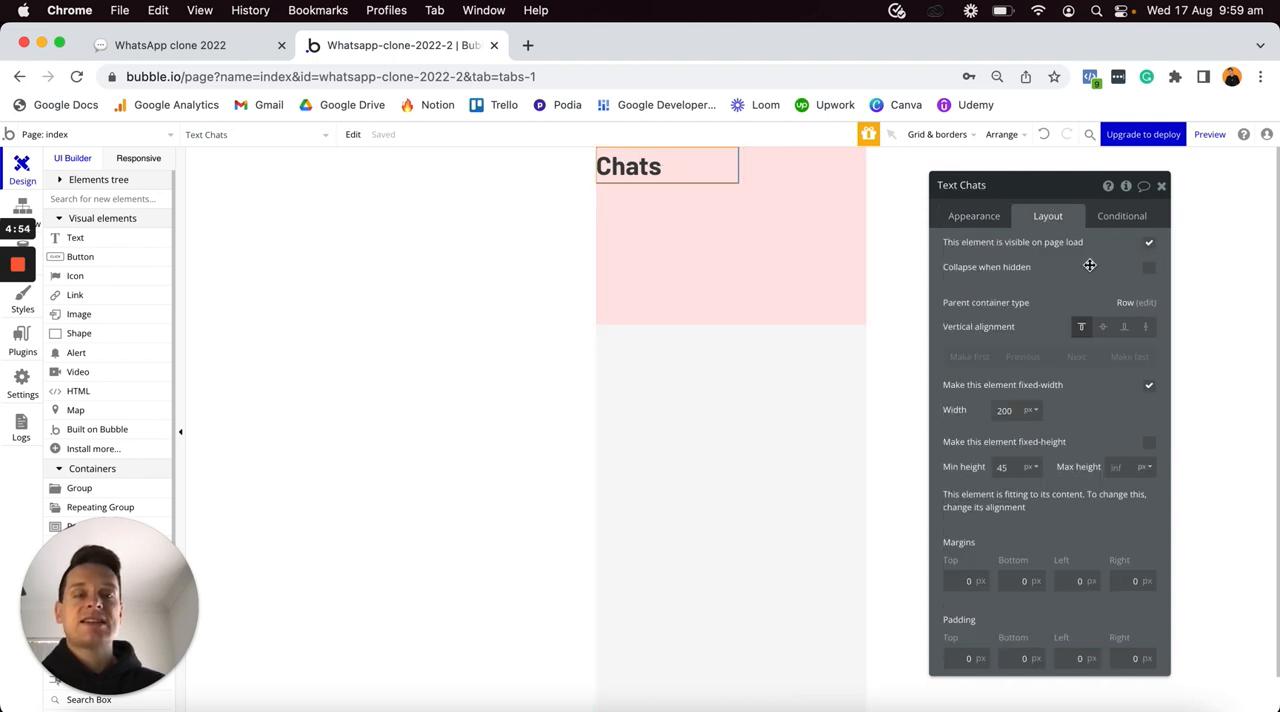
pyautogui.click(1148, 386)
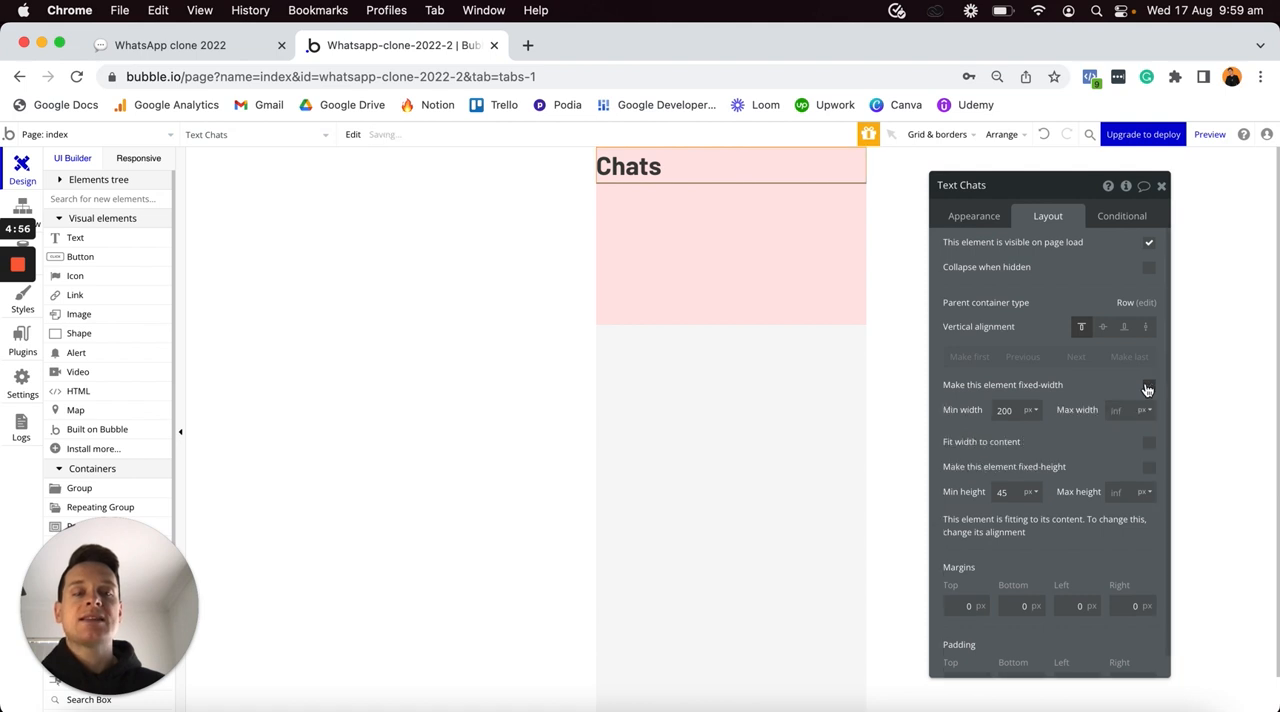
pyautogui.doubleClick(1014, 409)
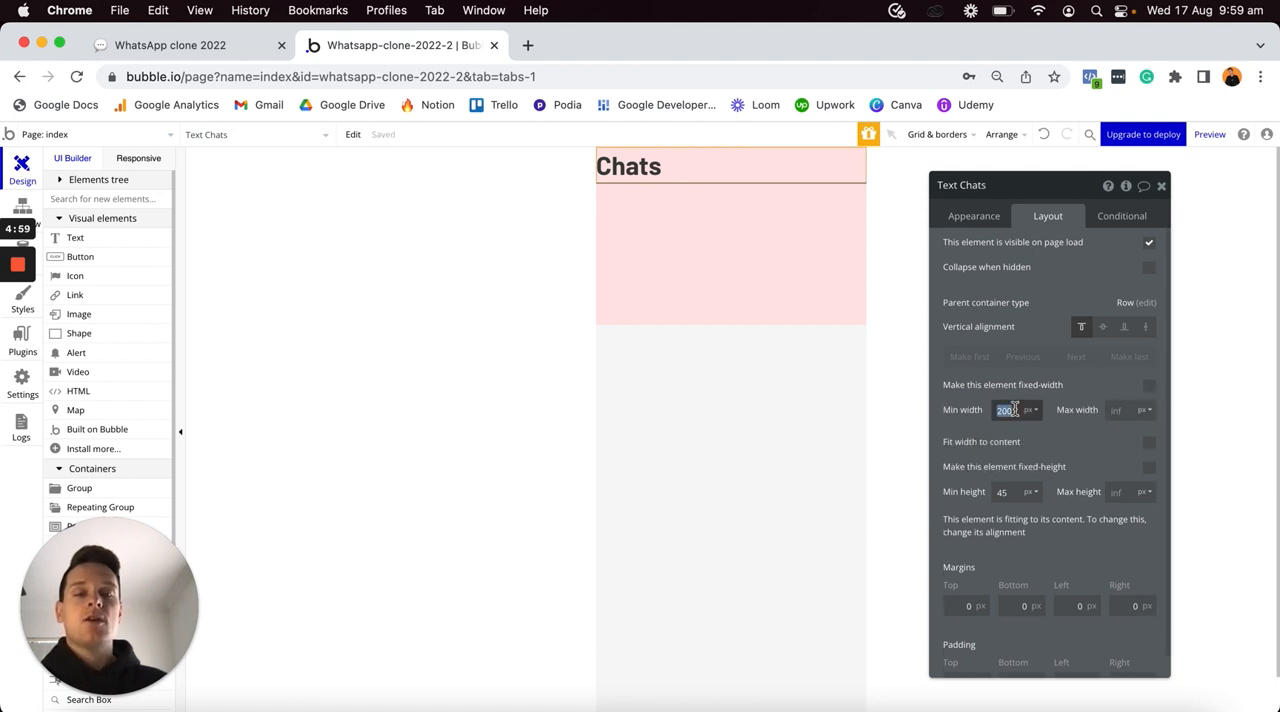
pyautogui.write('0')
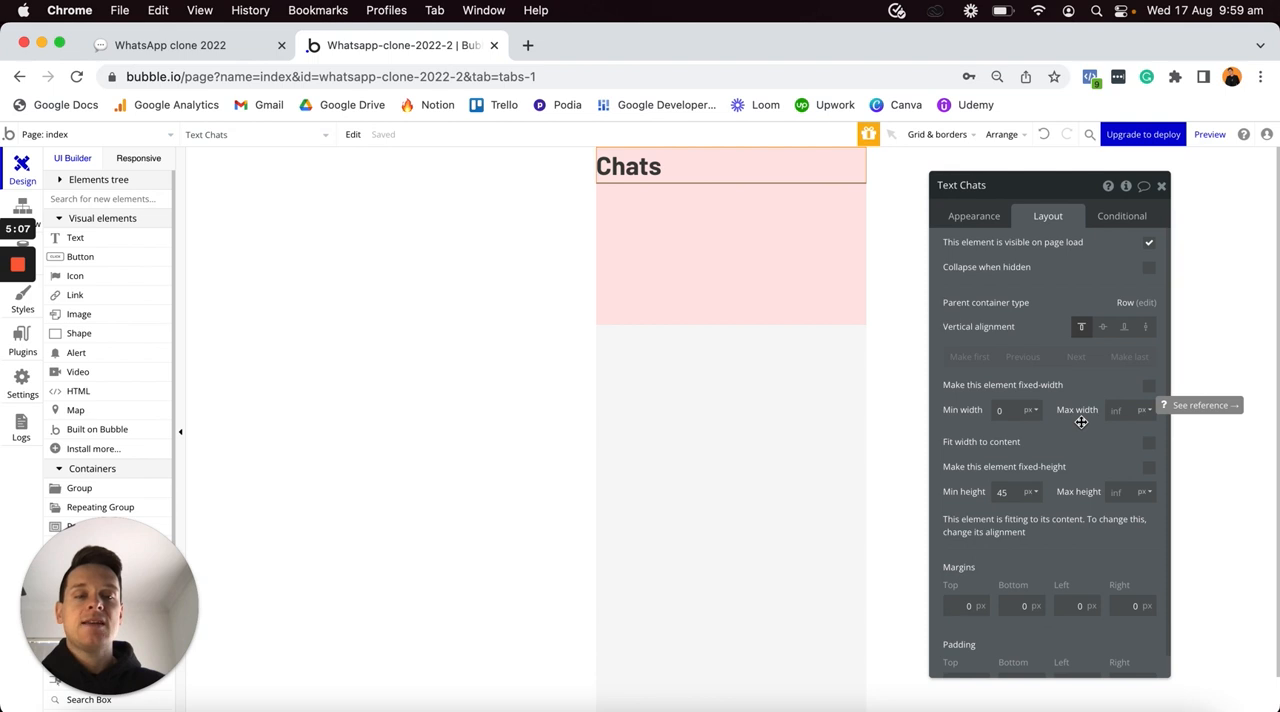
pyautogui.click(1008, 492)
pyautogui.write('0')
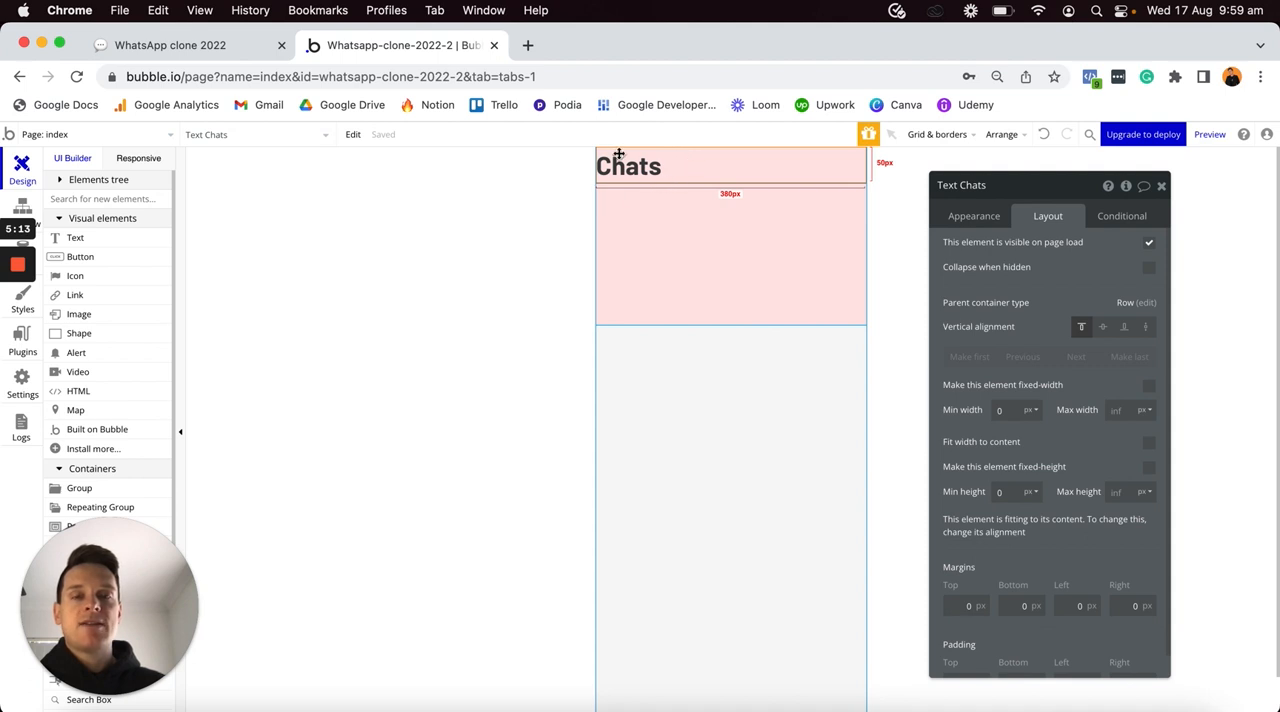
pyautogui.click(1104, 330)
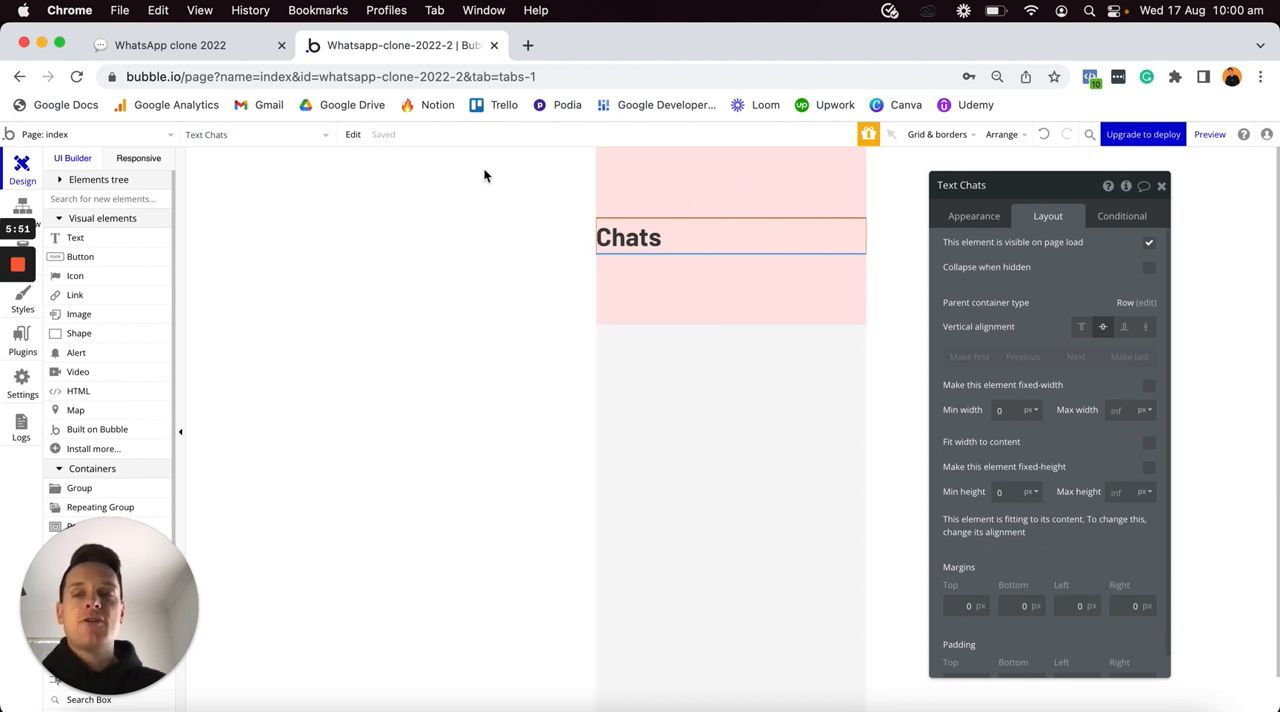
# - Add an icon inside the pink group beside the Chats text, using the pencil-in-square outline symbol
pyautogui.click(80, 277)
pyautogui.click(804, 246)
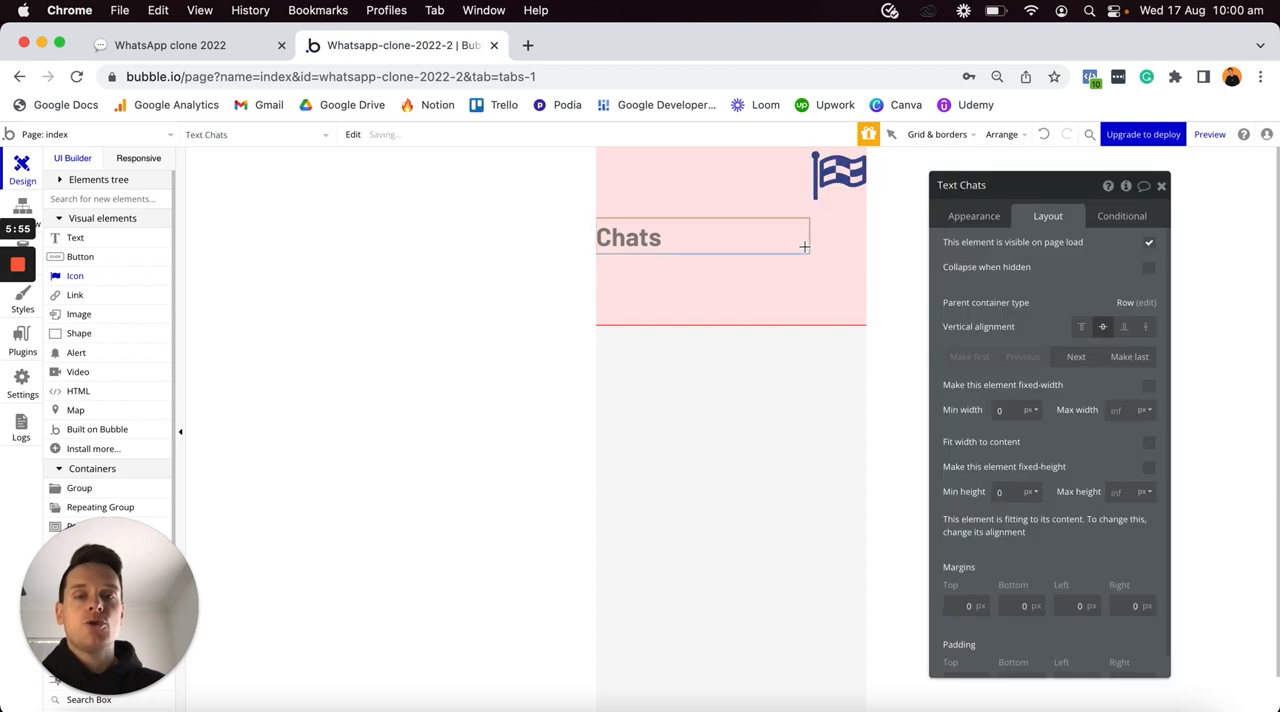
pyautogui.write('pencil')
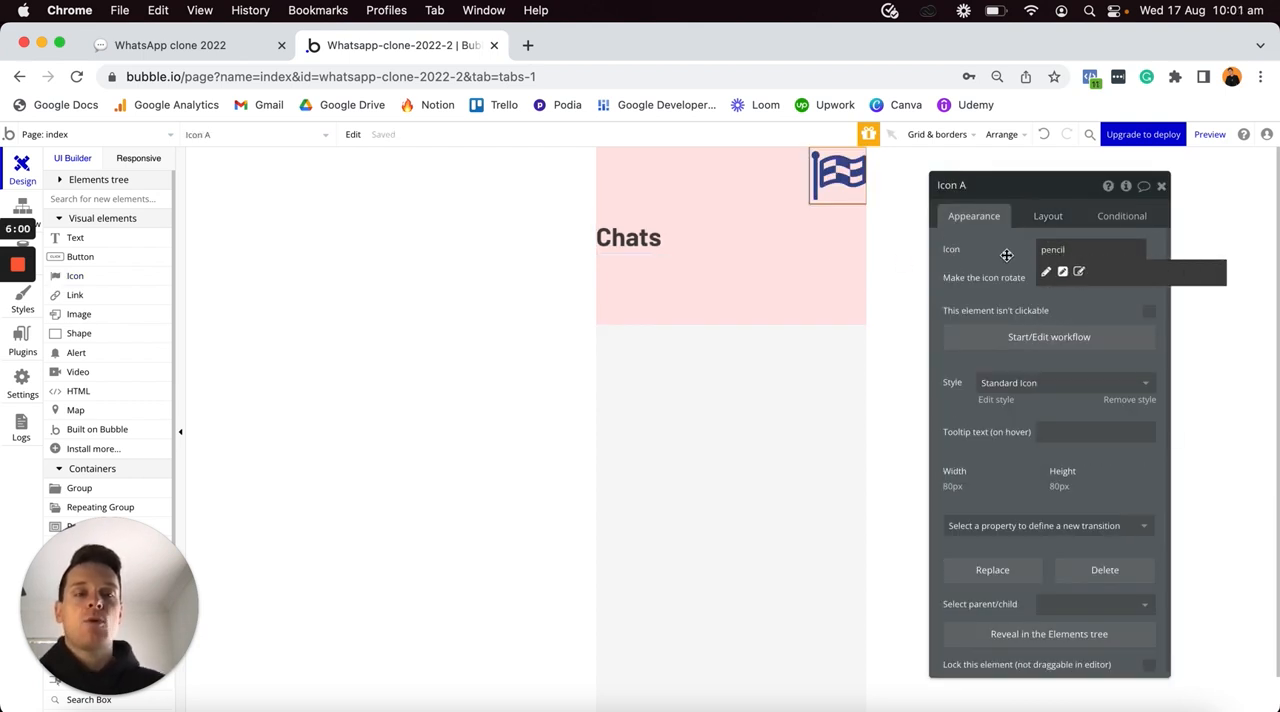
pyautogui.click(1079, 272)
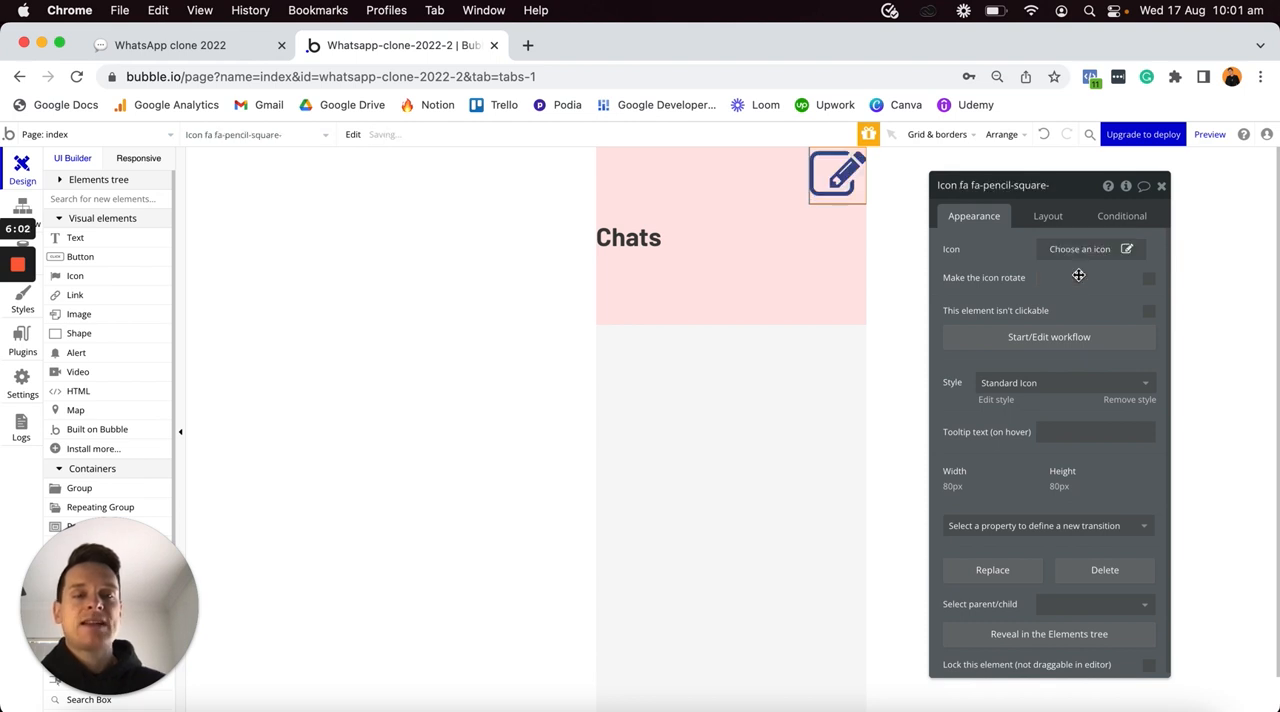
# - Remove the pencil icon's style and set its icon color to #3741FA
pyautogui.click(1116, 401)
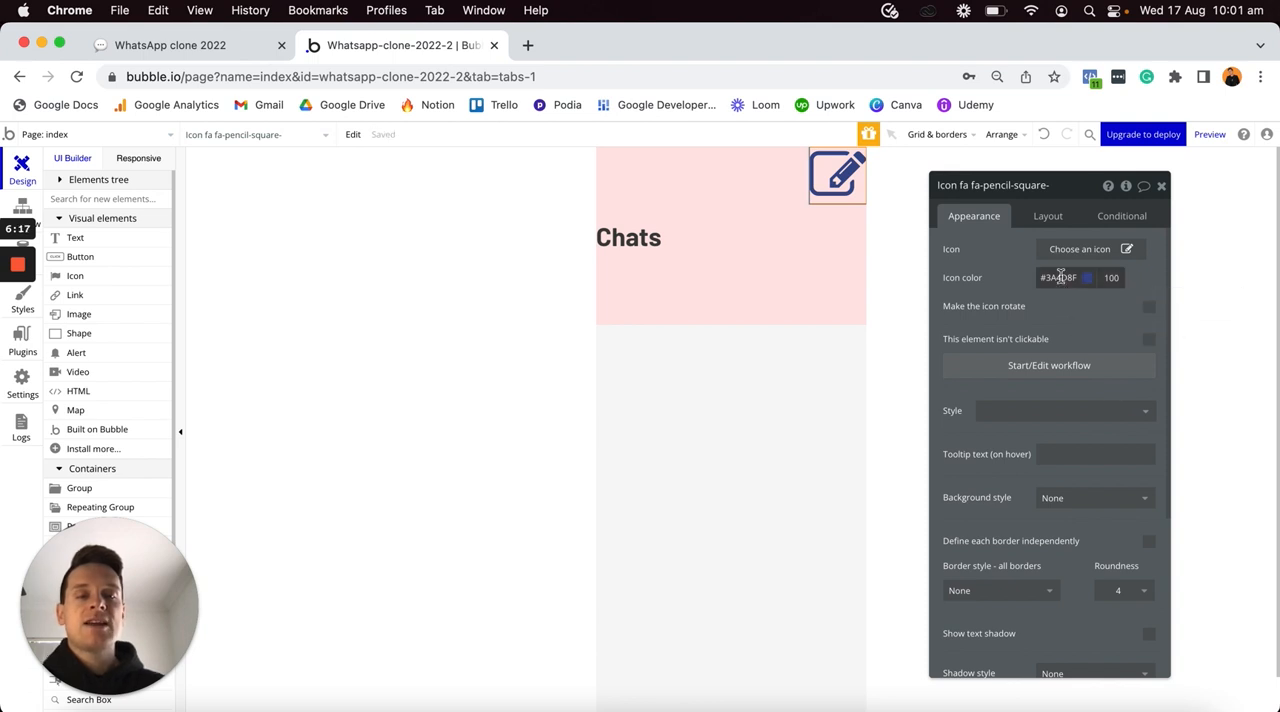
pyautogui.click(1060, 277)
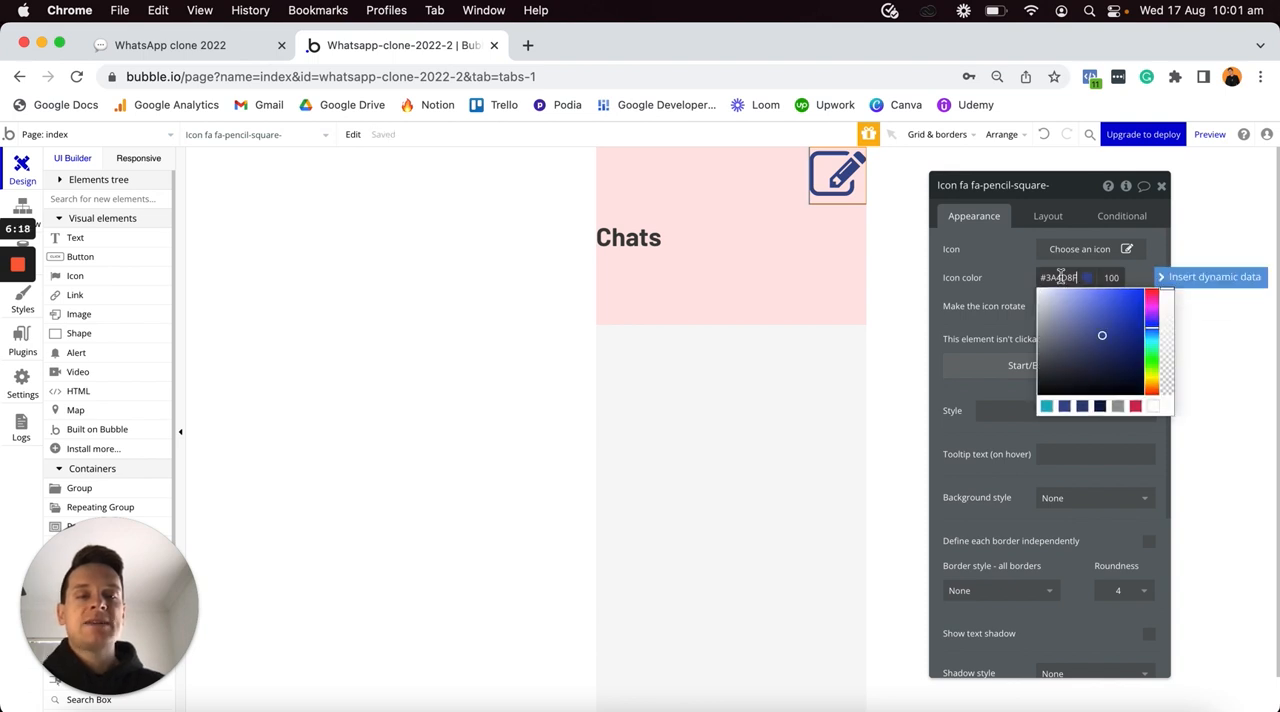
pyautogui.write('#3741FA')
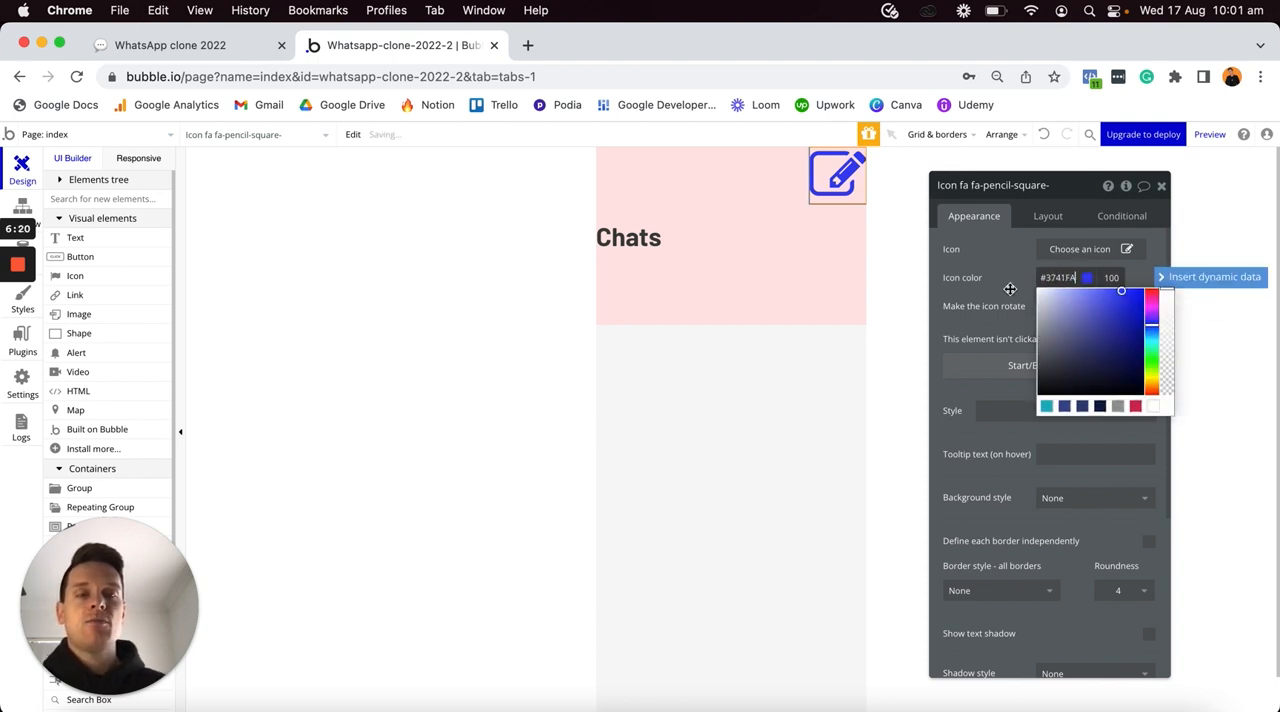
pyautogui.click(1015, 289)
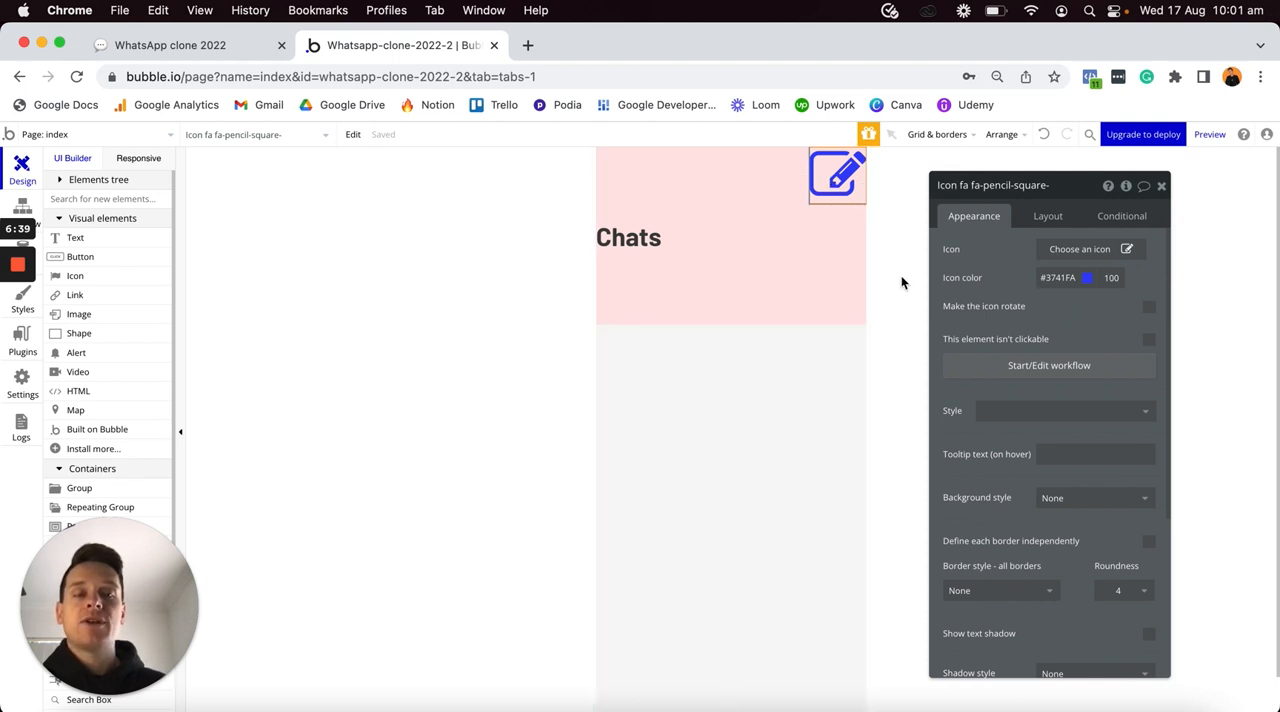
# - Set the pencil icon's fixed width and height to 30 px and center it vertically in the row
pyautogui.click(1050, 220)
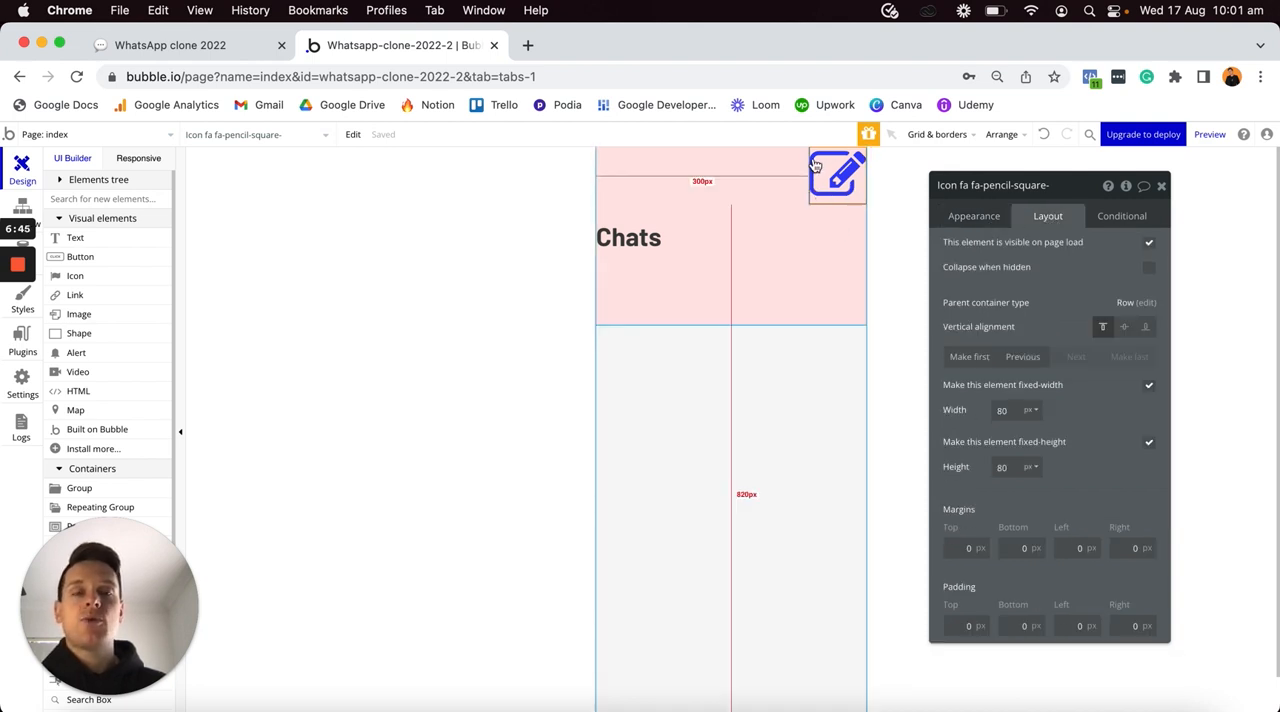
pyautogui.write('30')
pyautogui.click(1012, 467)
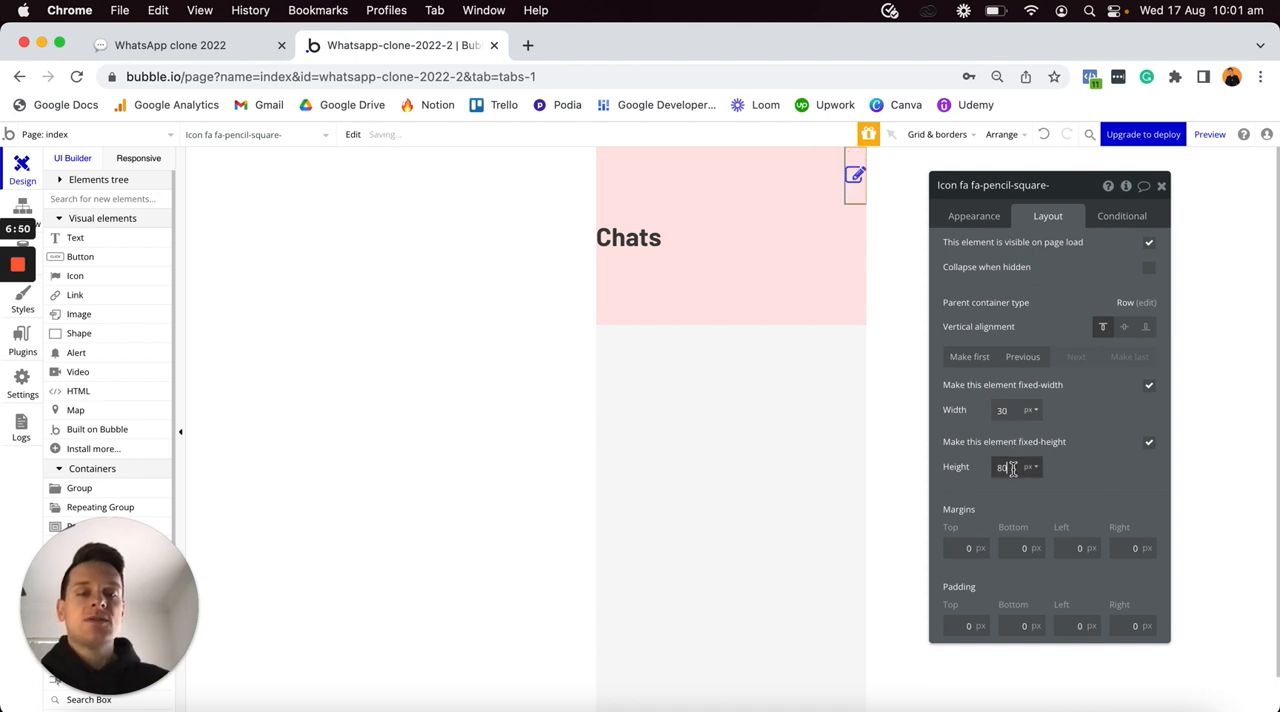
pyautogui.write('30')
pyautogui.click(1097, 465)
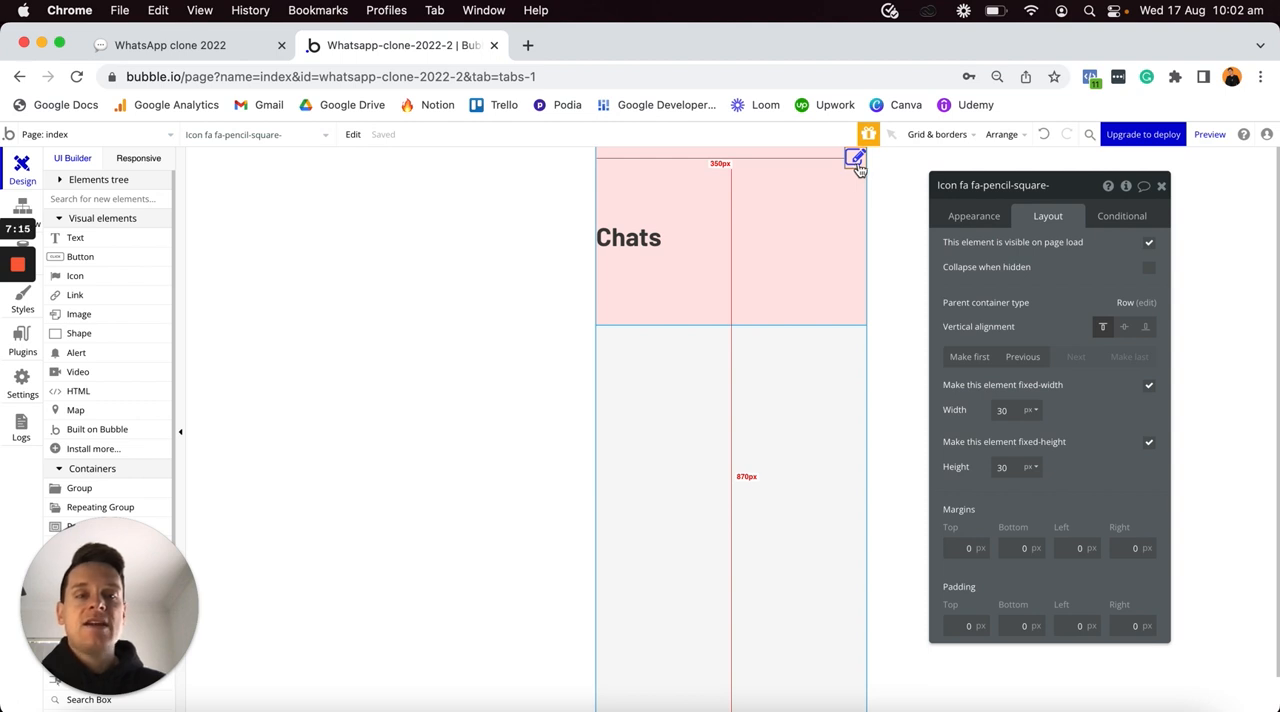
pyautogui.click(1126, 331)
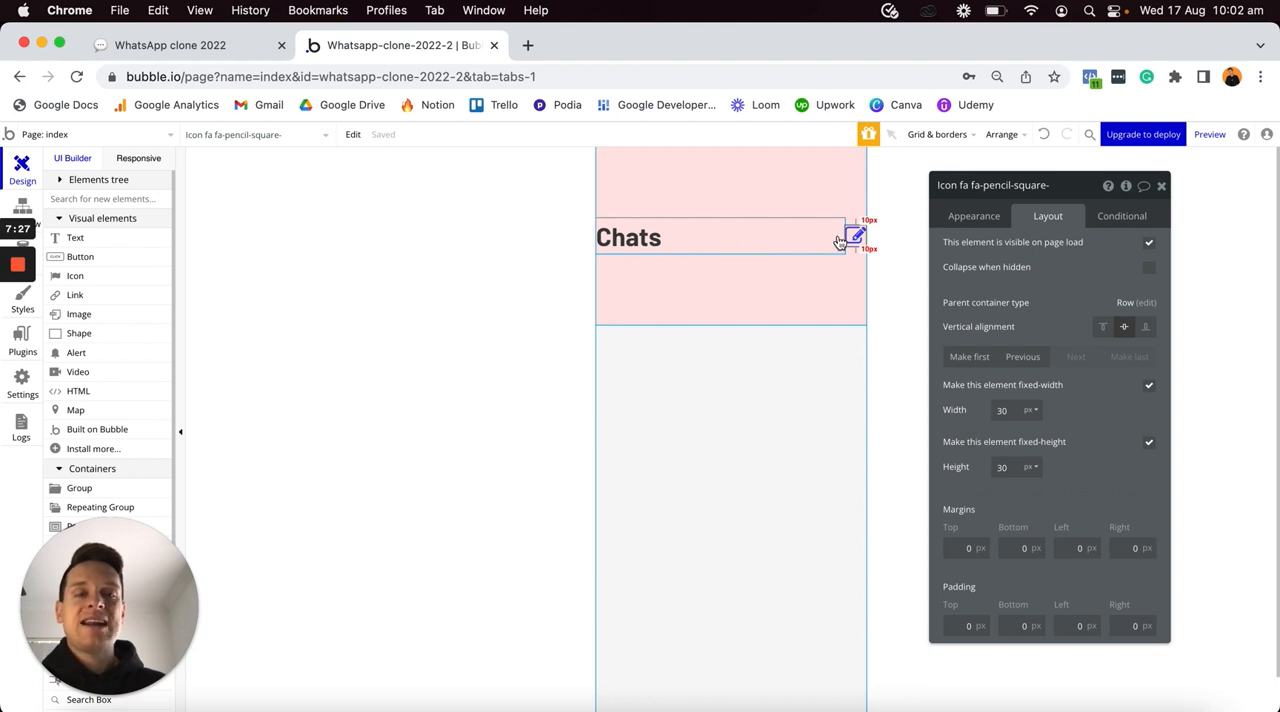
# - Set the pink group's minimum height to 0 with its height fitting to the content
pyautogui.click(770, 285)
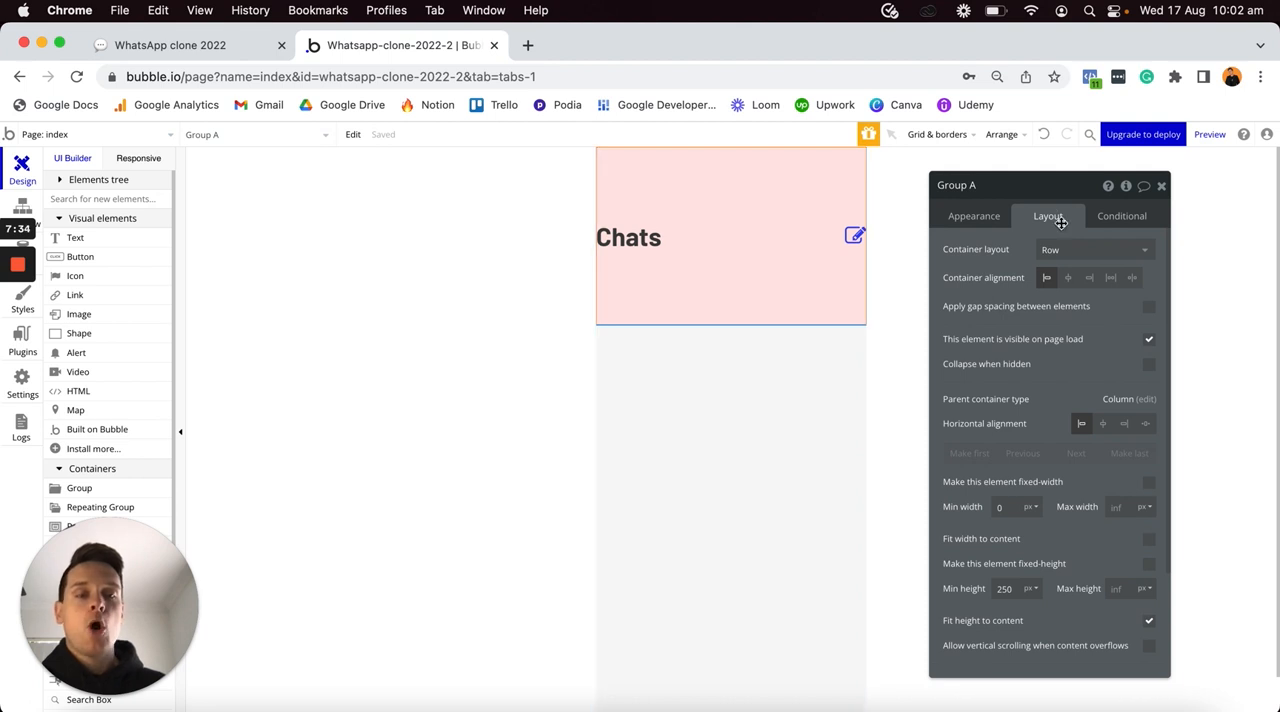
pyautogui.click(1150, 624)
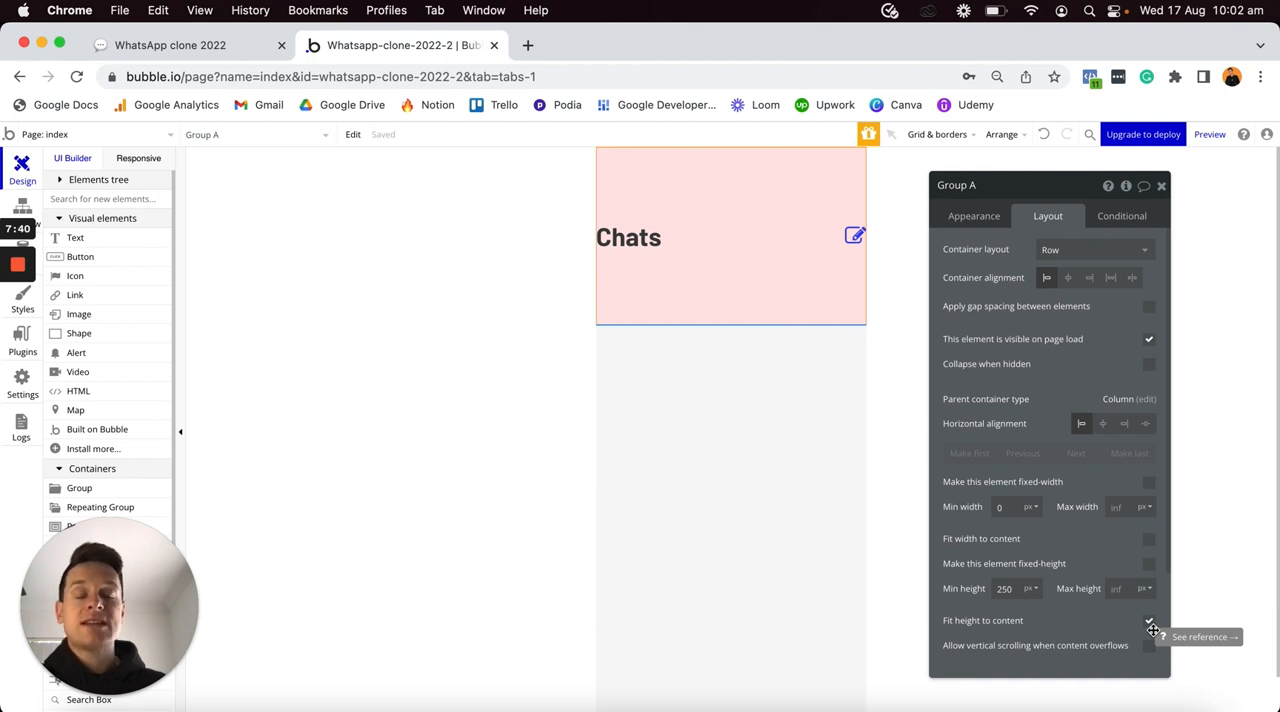
pyautogui.doubleClick(1006, 589)
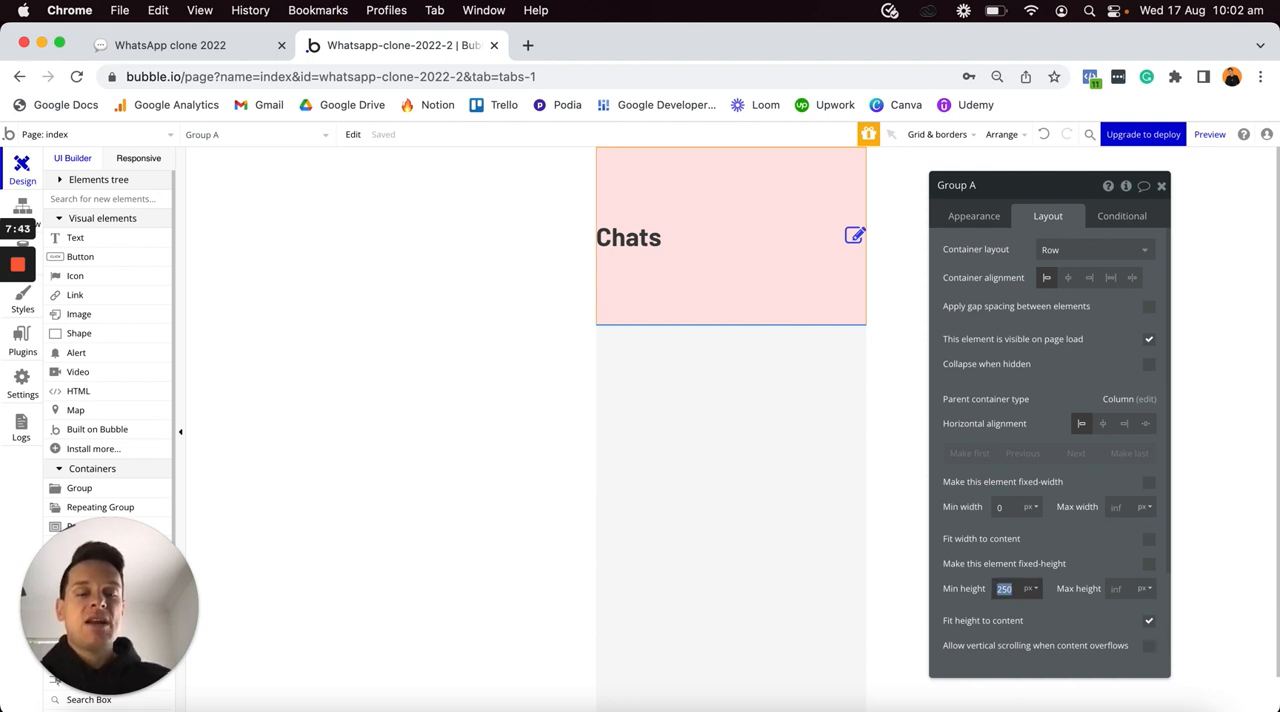
pyautogui.write('0')
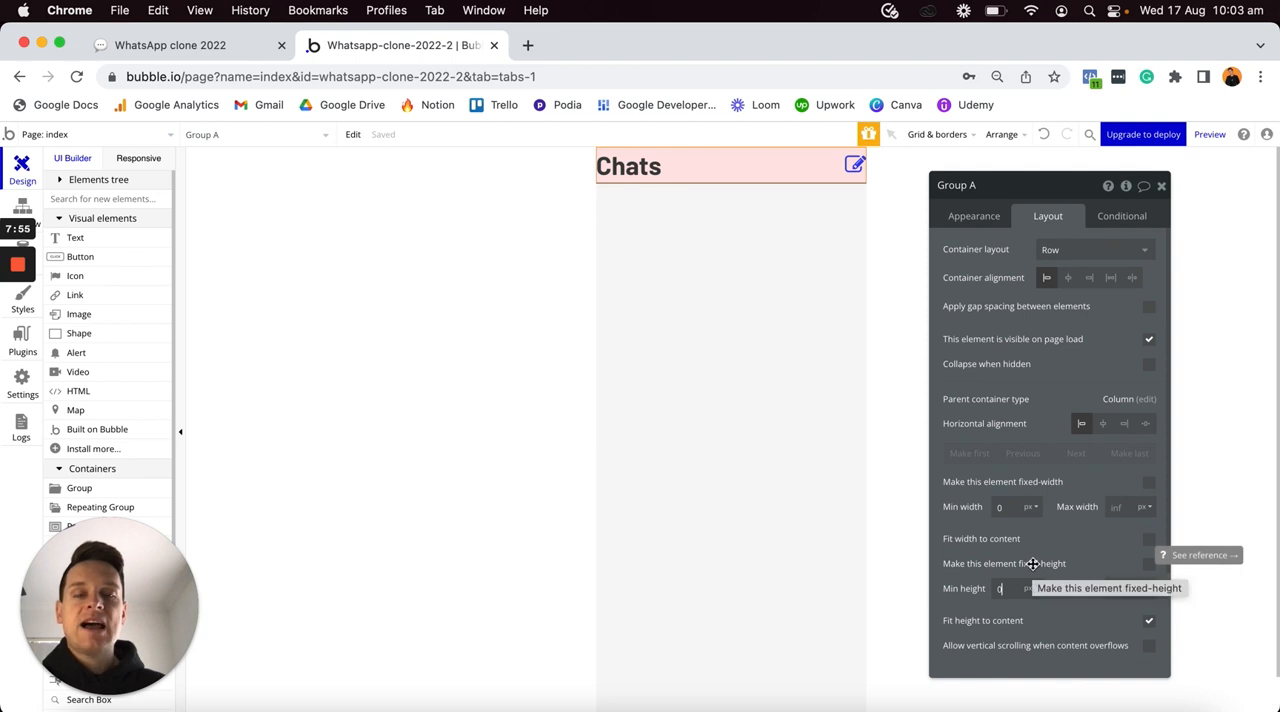
# - Give the pink group left and right margins of 20 px
pyautogui.scroll(-1, 1033, 563)
pyautogui.scroll(-1, 1033, 563)
pyautogui.click(1067, 601)
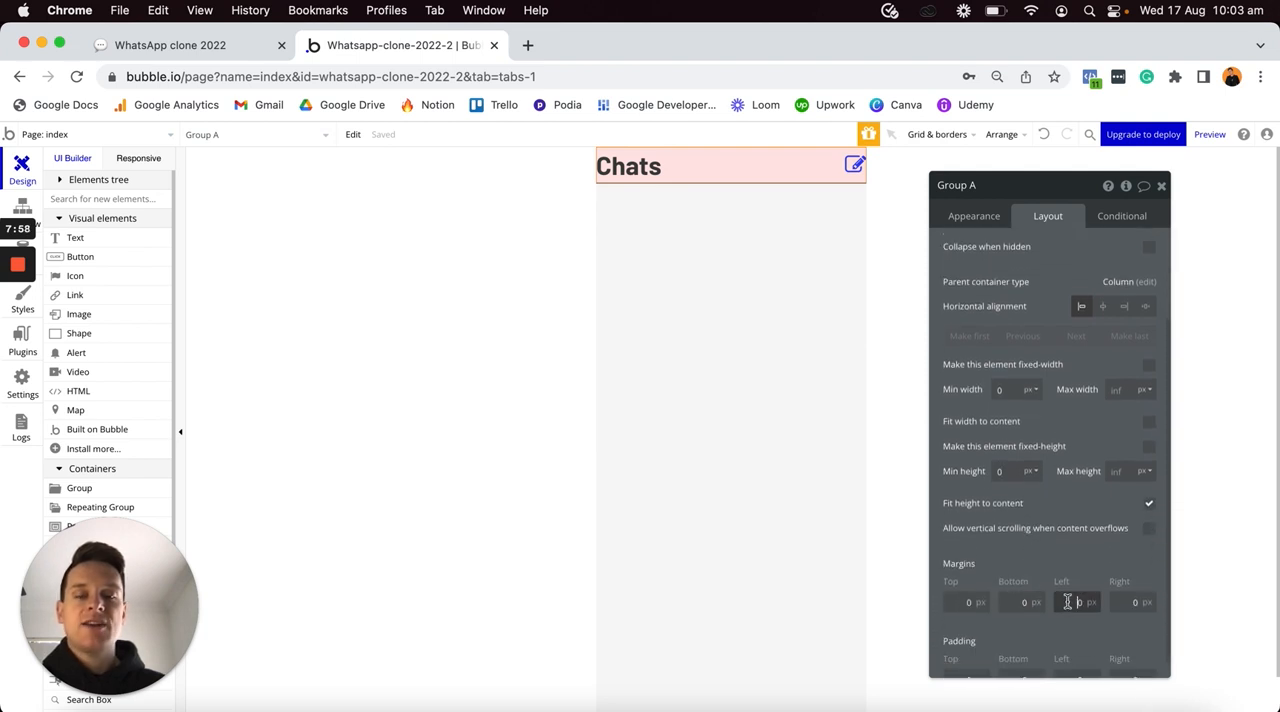
pyautogui.write('2')
pyautogui.click(1111, 601)
pyautogui.write('2')
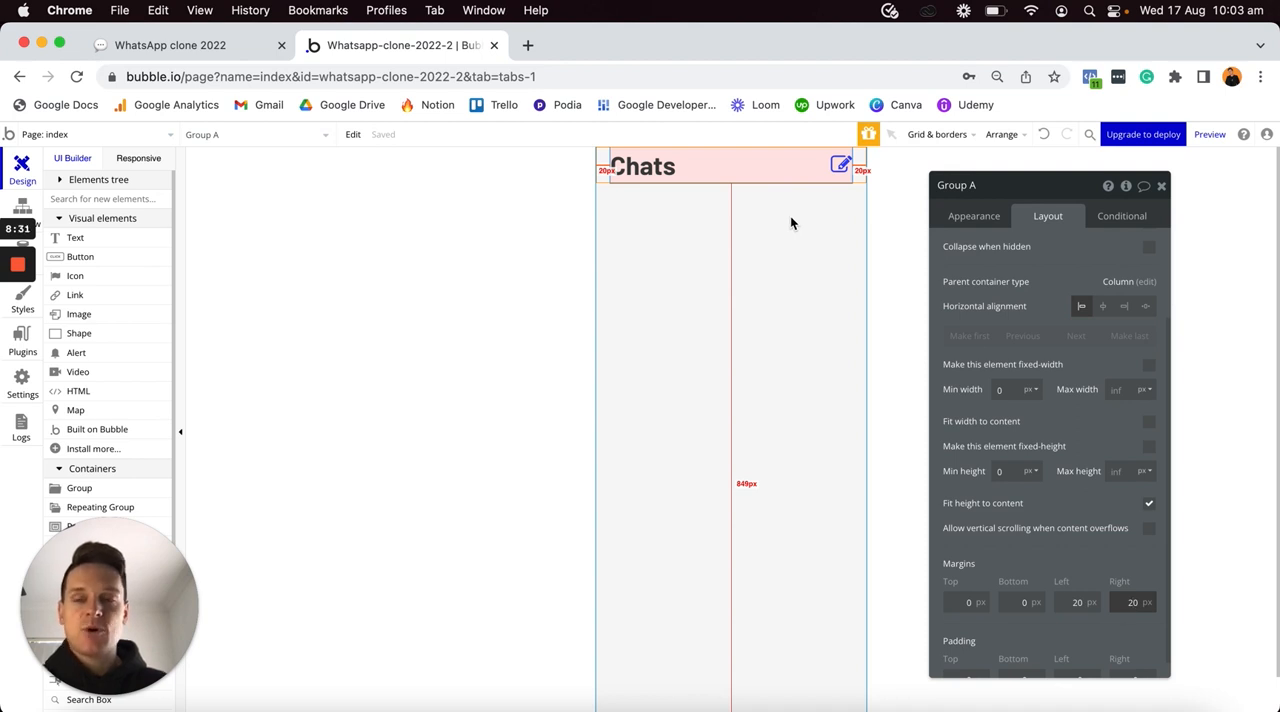
# - Add an input element to the page directly below the pink Chats group
pyautogui.scroll(-5, 137, 349)
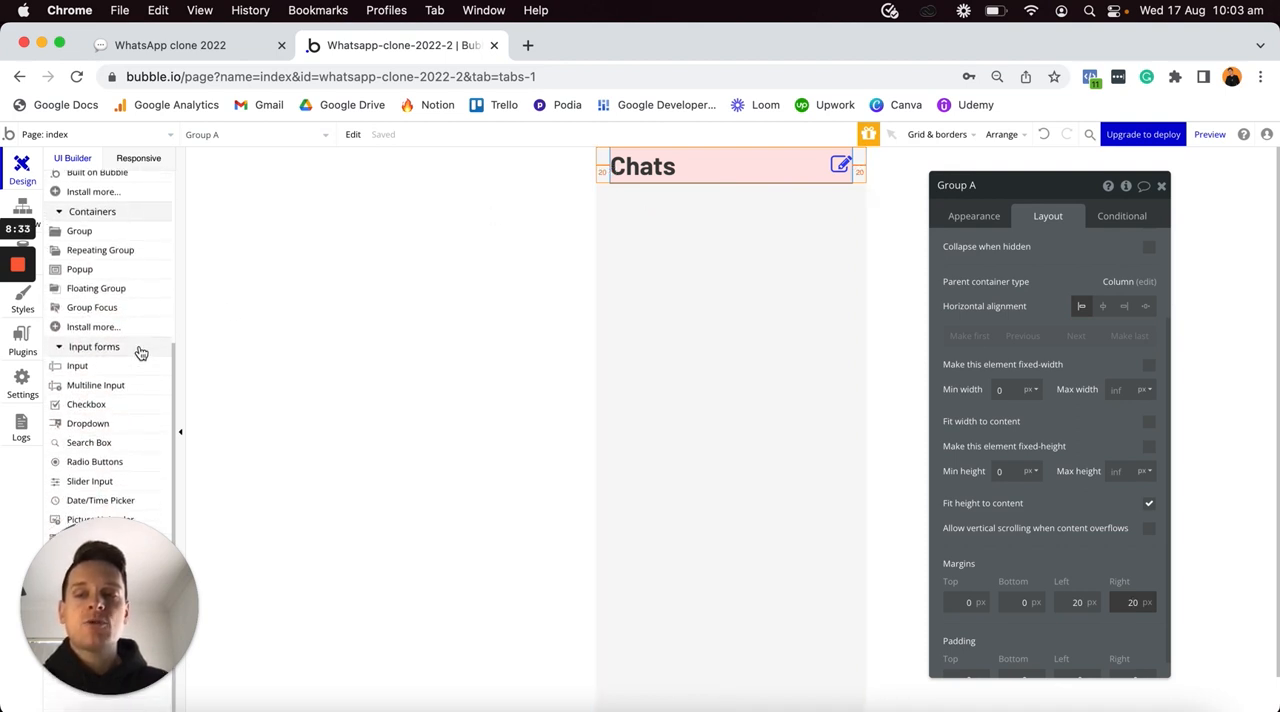
pyautogui.scroll(-1, 138, 352)
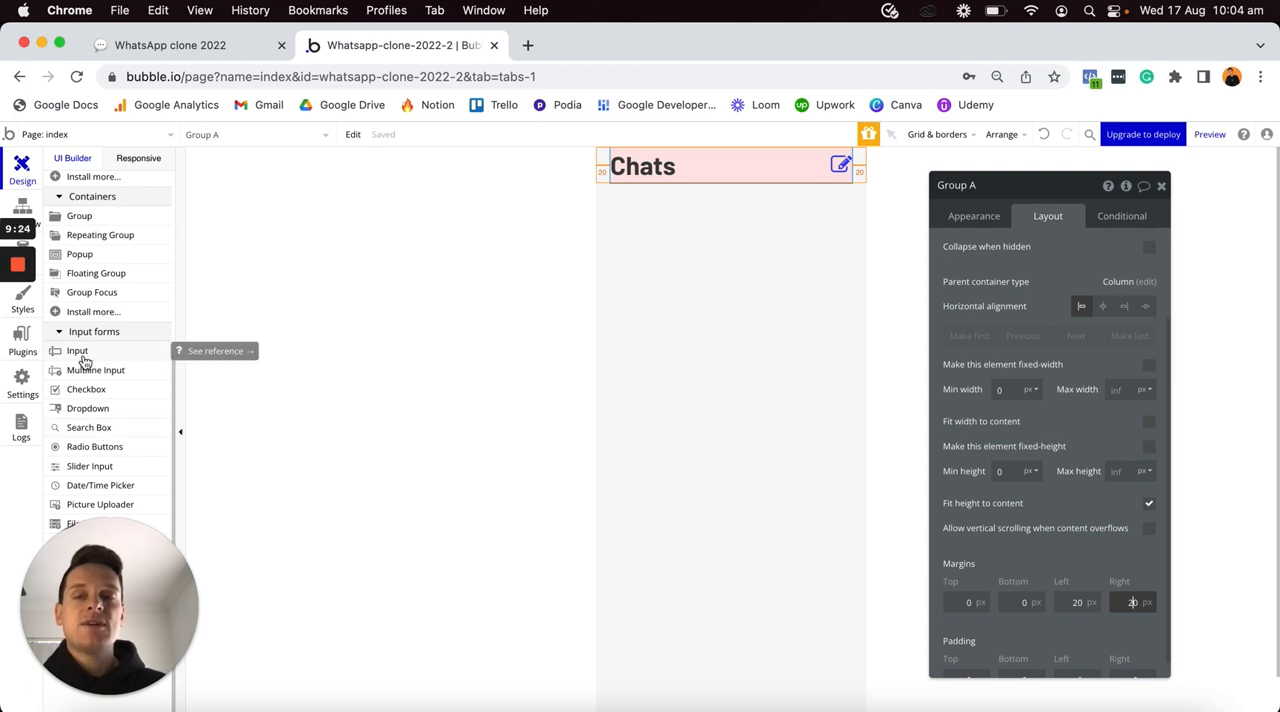
pyautogui.moveTo(93, 435); pyautogui.dragTo(697, 218)
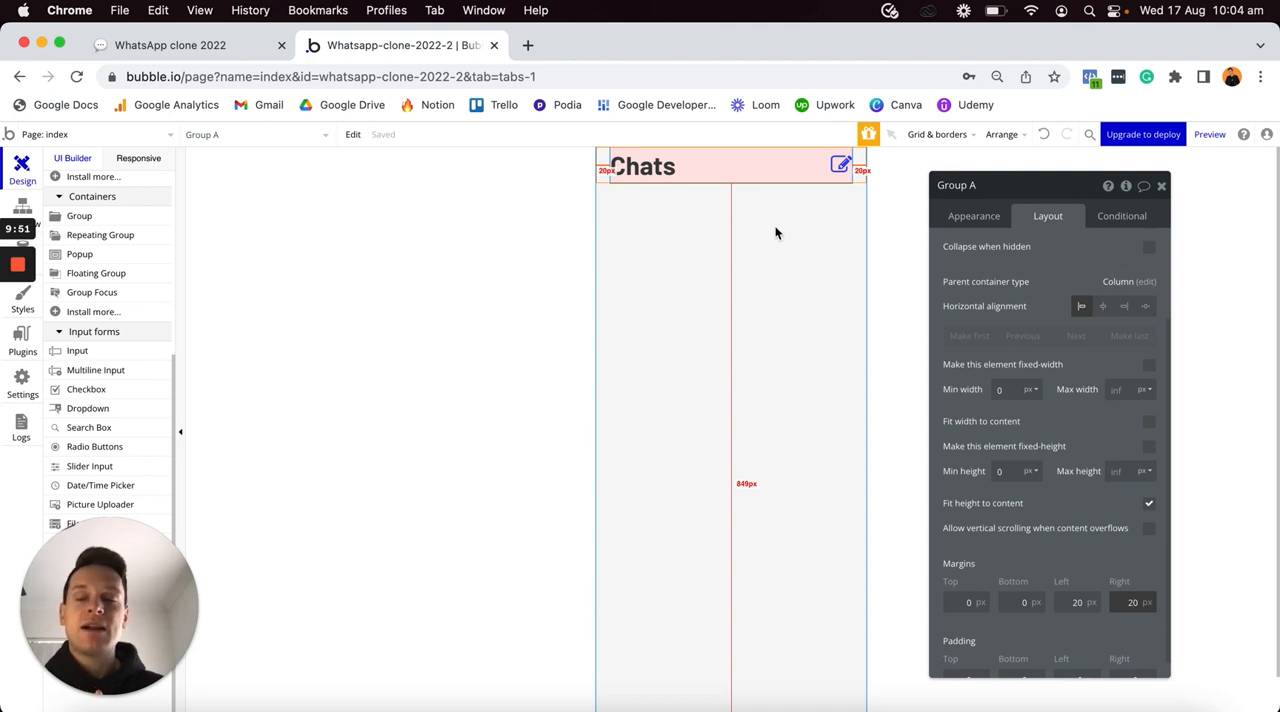
pyautogui.click(78, 357)
pyautogui.click(660, 234)
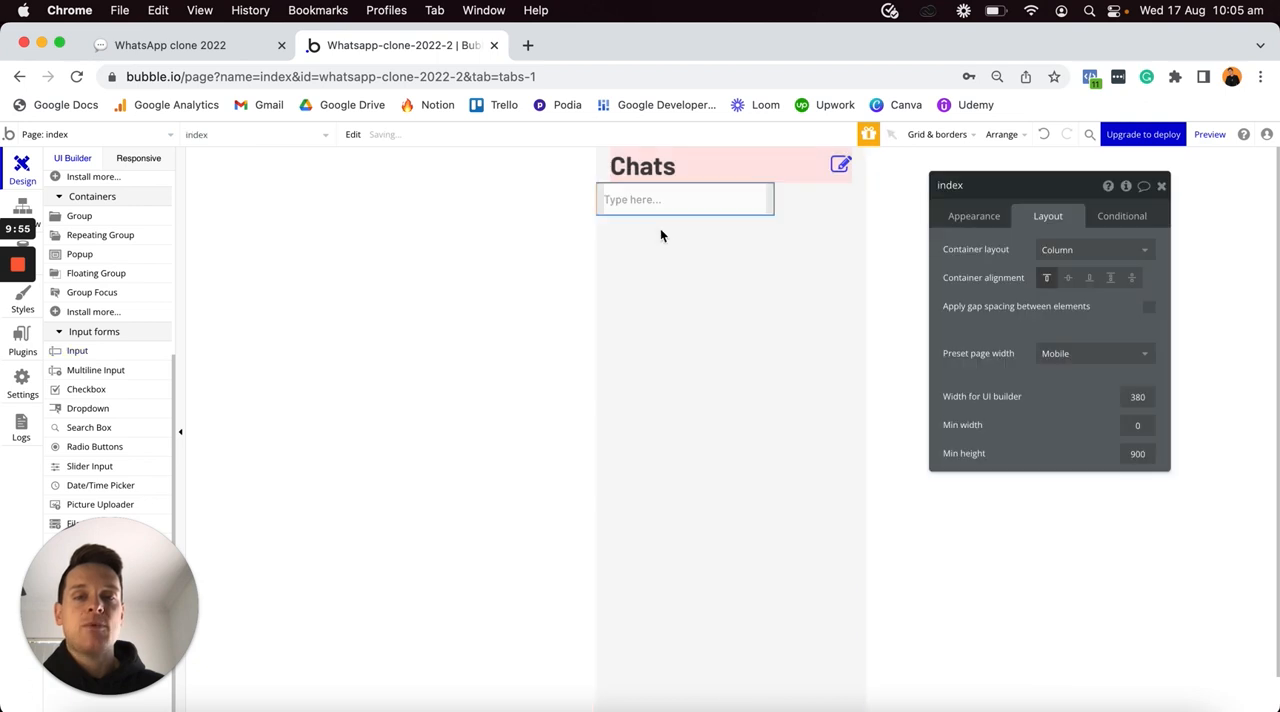
# - Rename the new input element as "Input - Search-main-page"
pyautogui.click(743, 204)
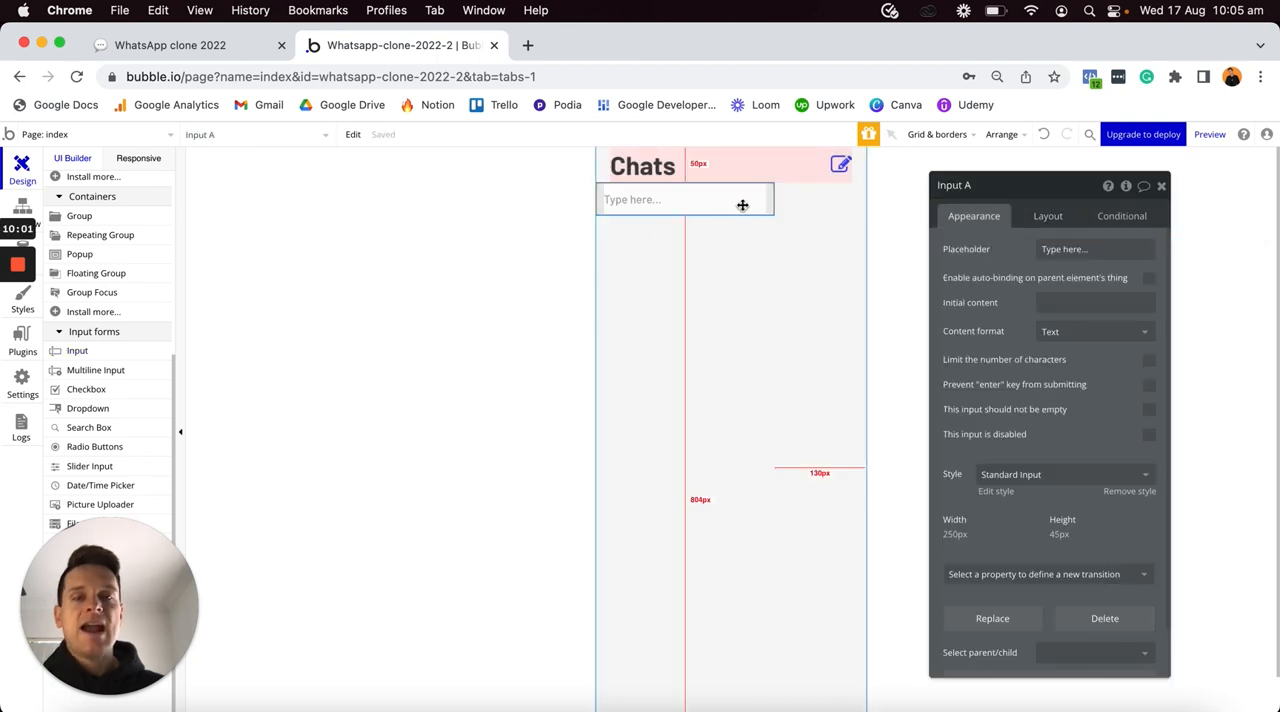
pyautogui.click(990, 190)
pyautogui.press('BackSpace')
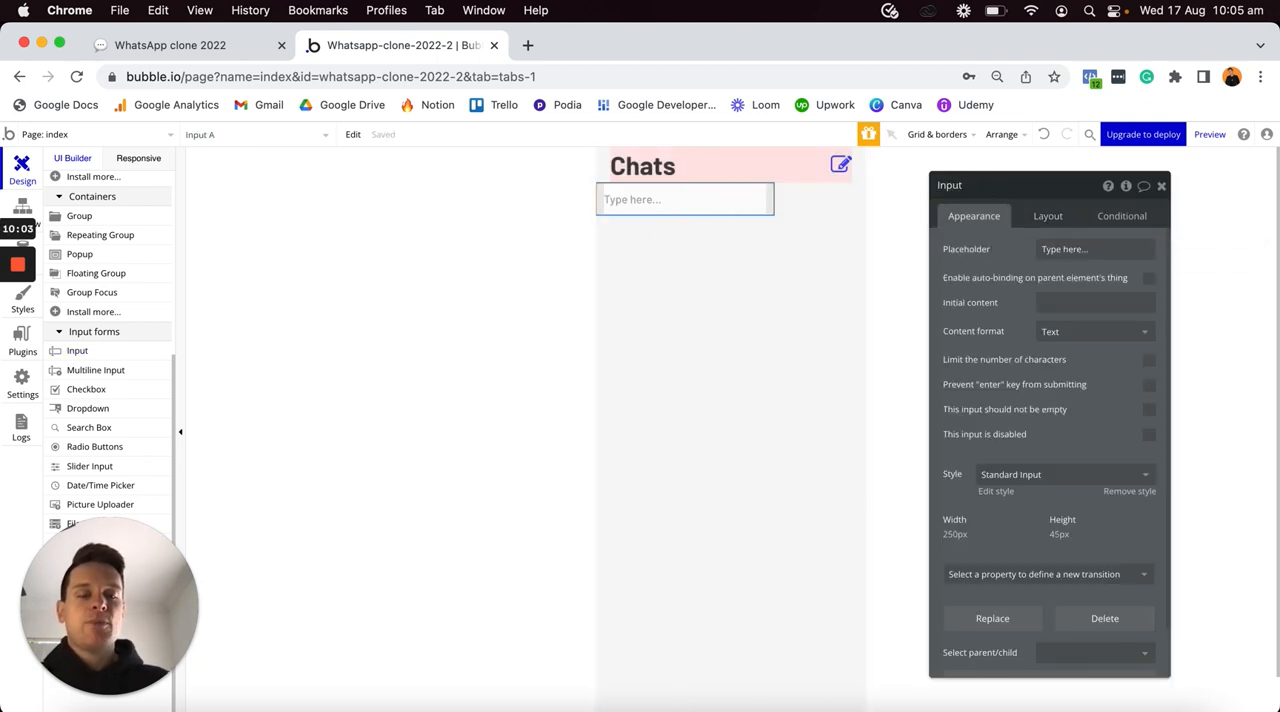
pyautogui.write('- Sea')
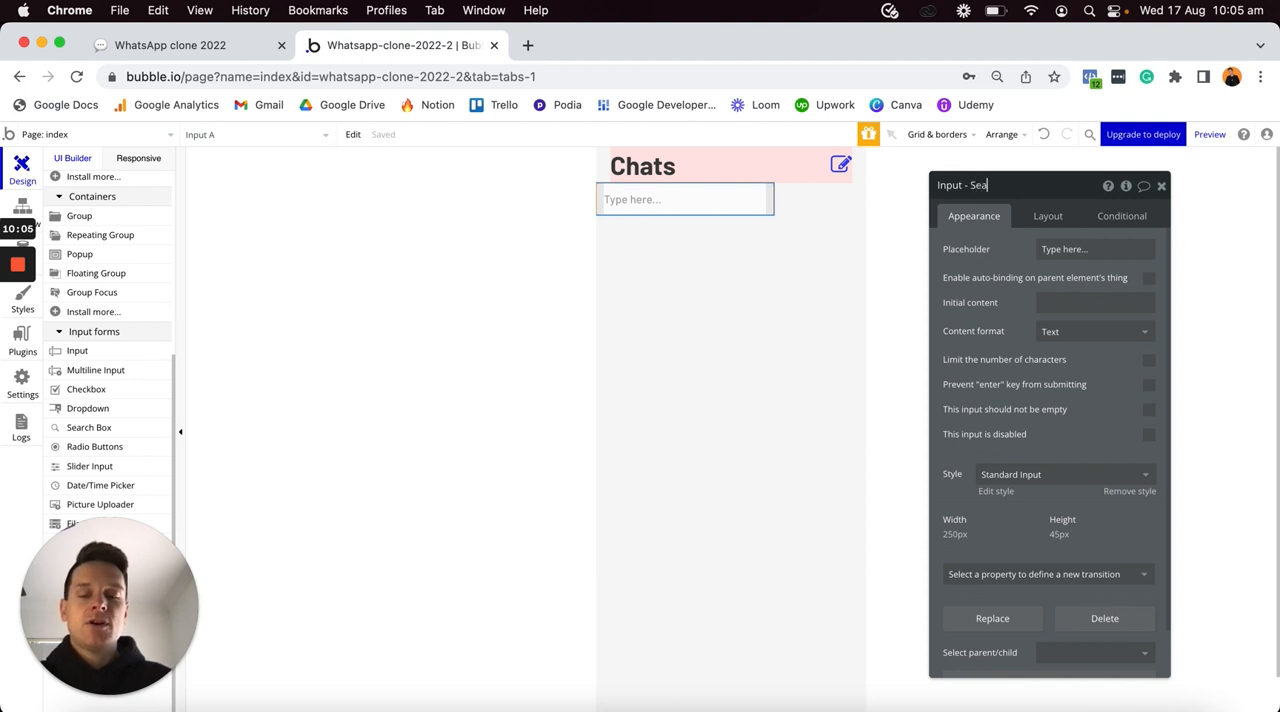
pyautogui.write('rch-main-page')
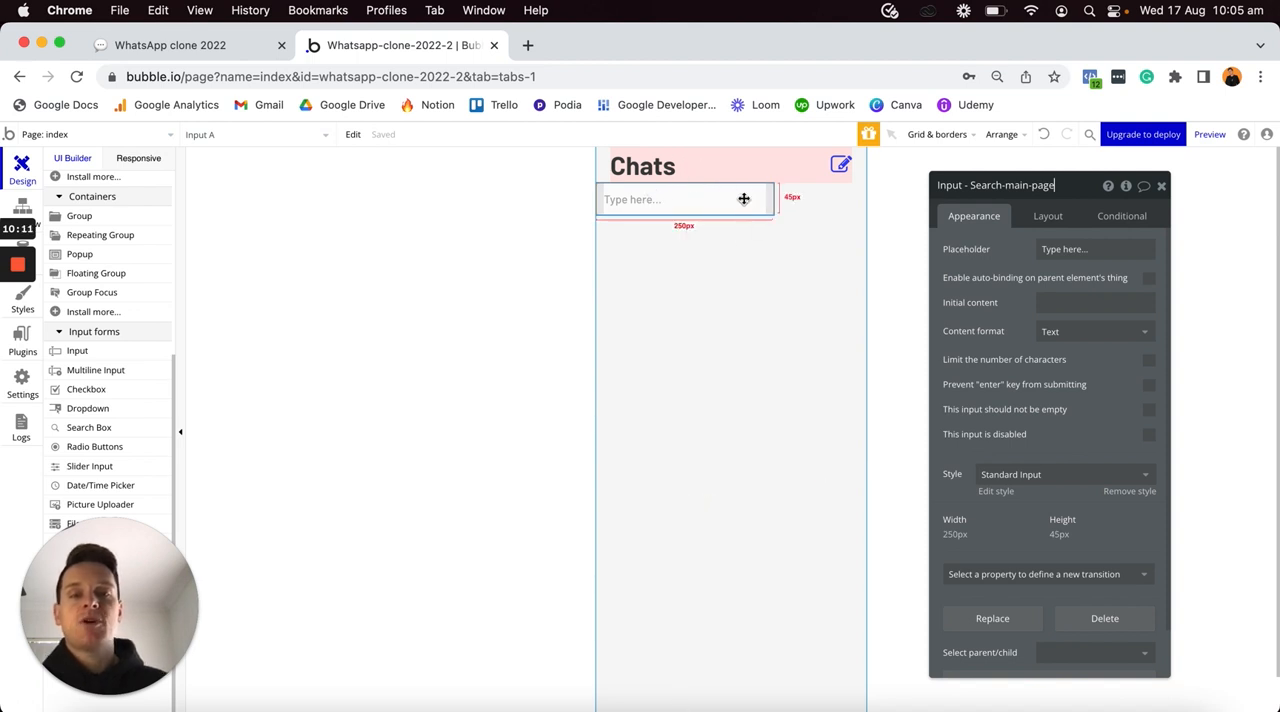
# - Remove the search input's style and set its flat background color to #F0F0F0
pyautogui.click(1119, 495)
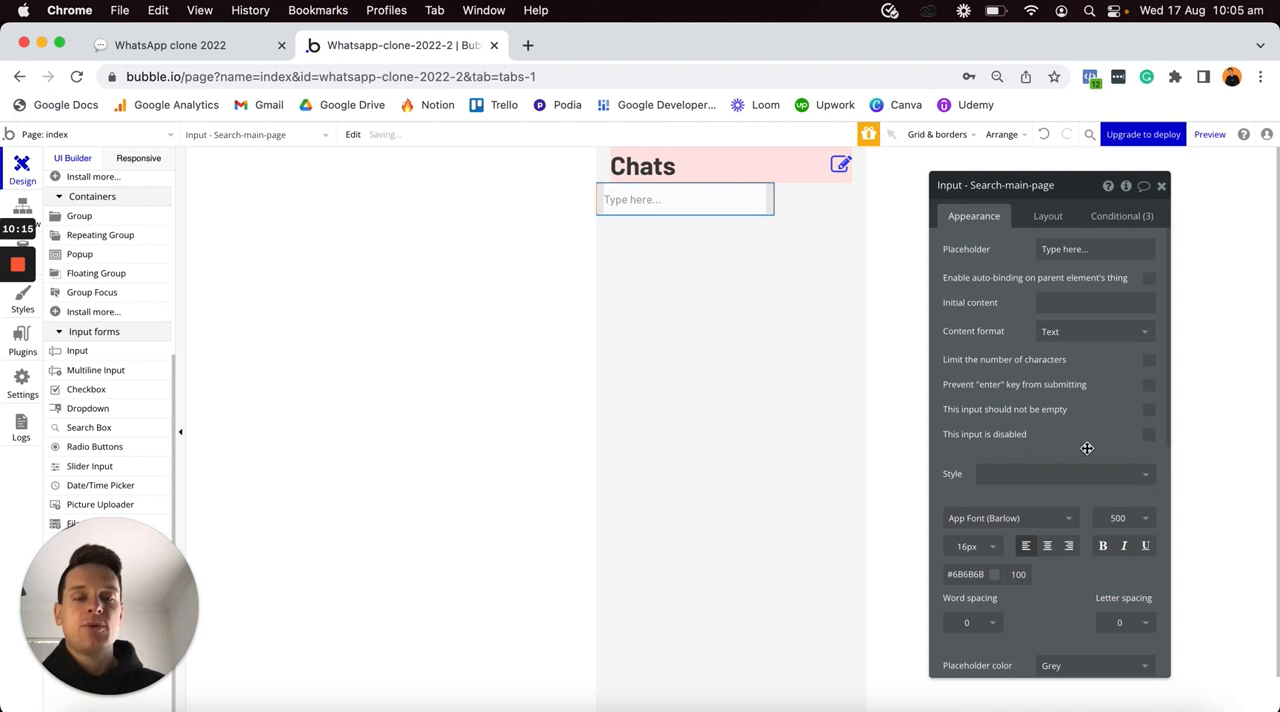
pyautogui.scroll(-3, 1087, 448)
pyautogui.scroll(-1, 1087, 448)
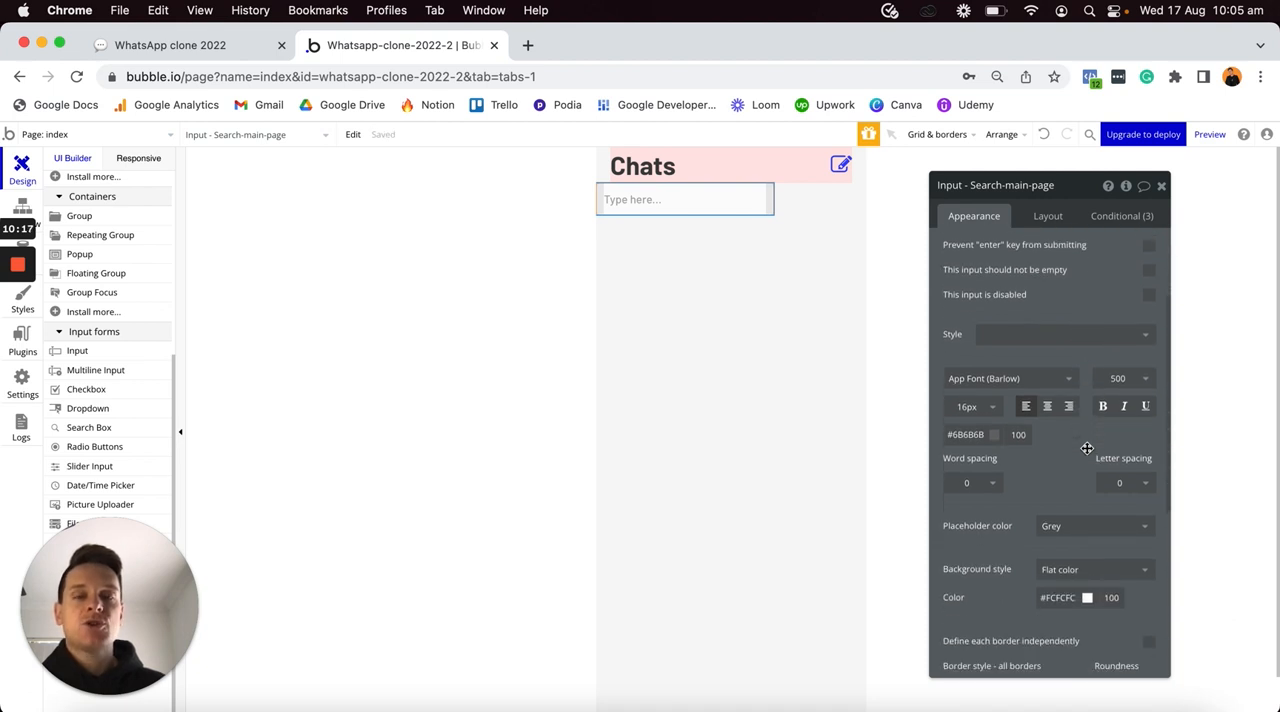
pyautogui.click(1062, 599)
pyautogui.click(1043, 598)
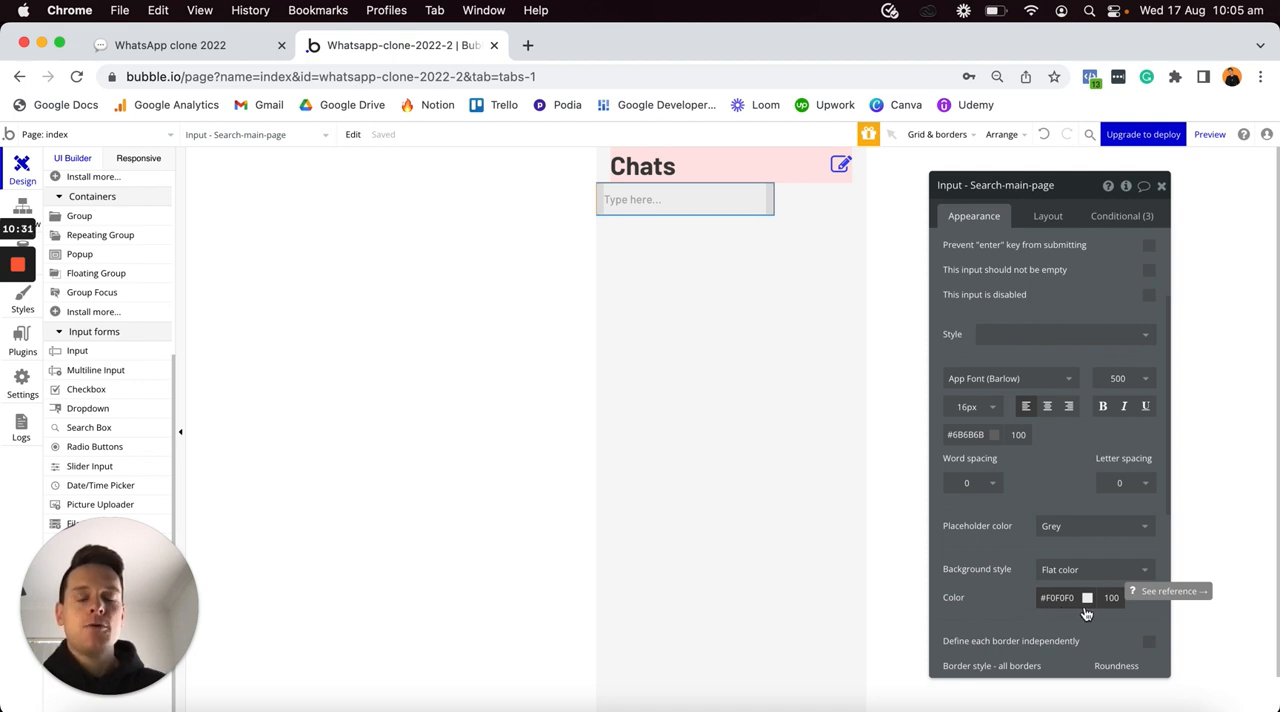
# - Set the search input's border roundness to 10
pyautogui.scroll(-5, 1086, 613)
pyautogui.click(1126, 572)
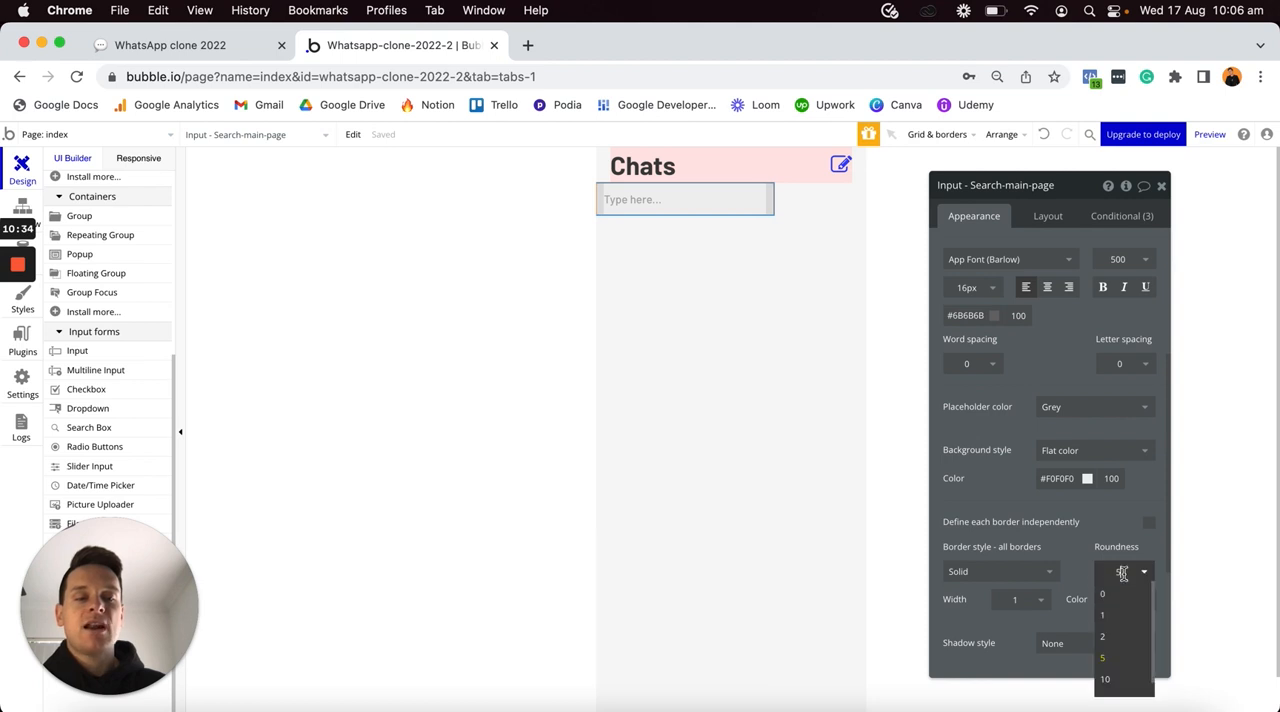
pyautogui.click(1110, 679)
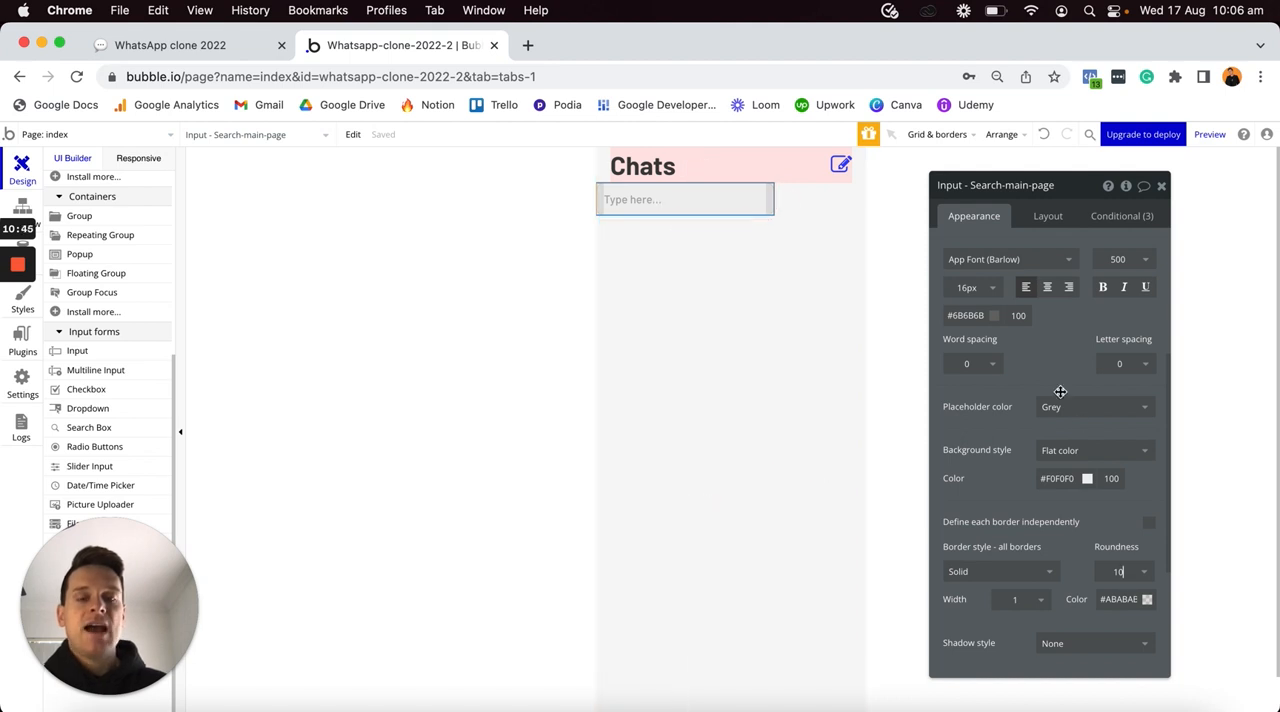
# - Change the search input's placeholder text to "Search"
pyautogui.scroll(1, 1079, 423)
pyautogui.scroll(5, 1079, 423)
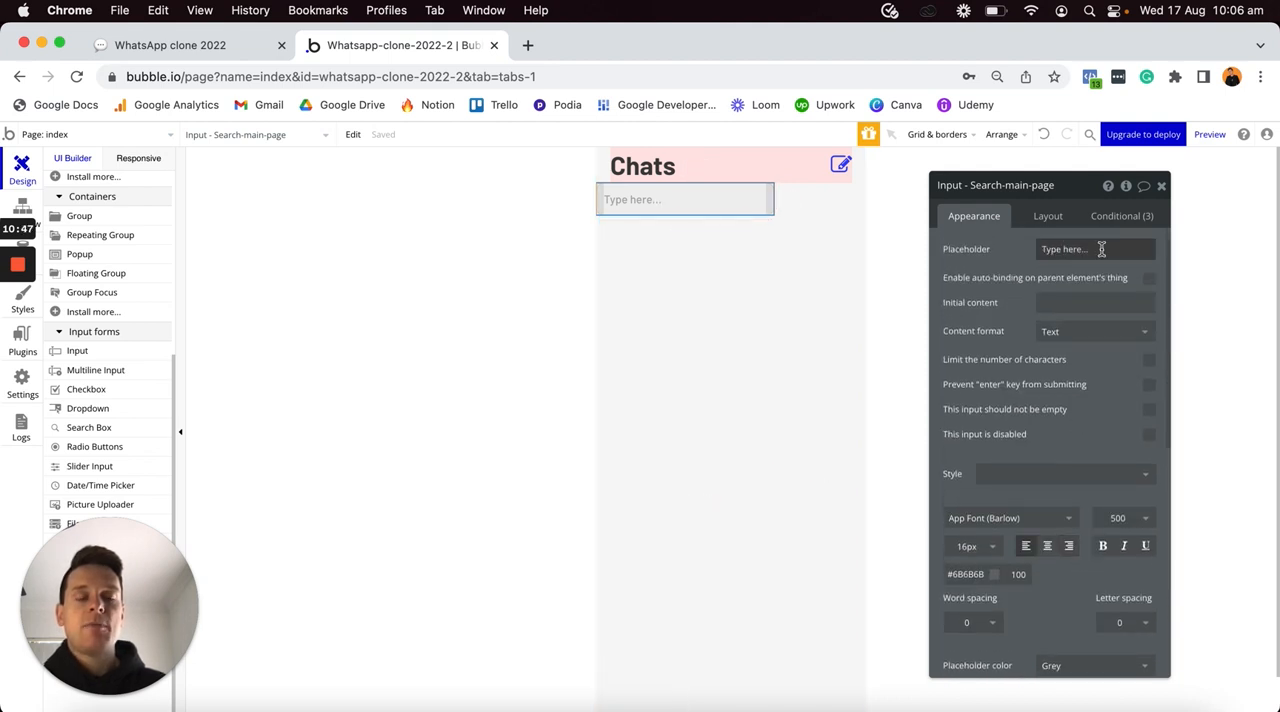
pyautogui.click(1103, 249)
pyautogui.write('Search')
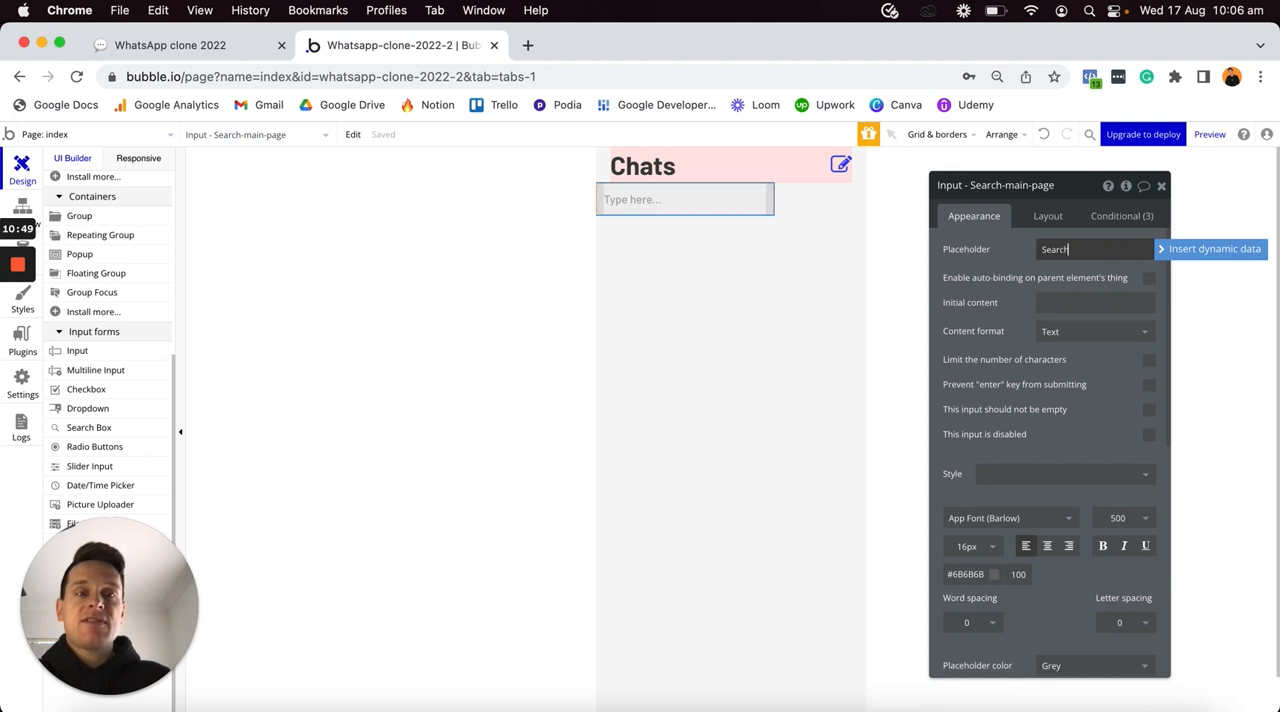
pyautogui.click(1011, 262)
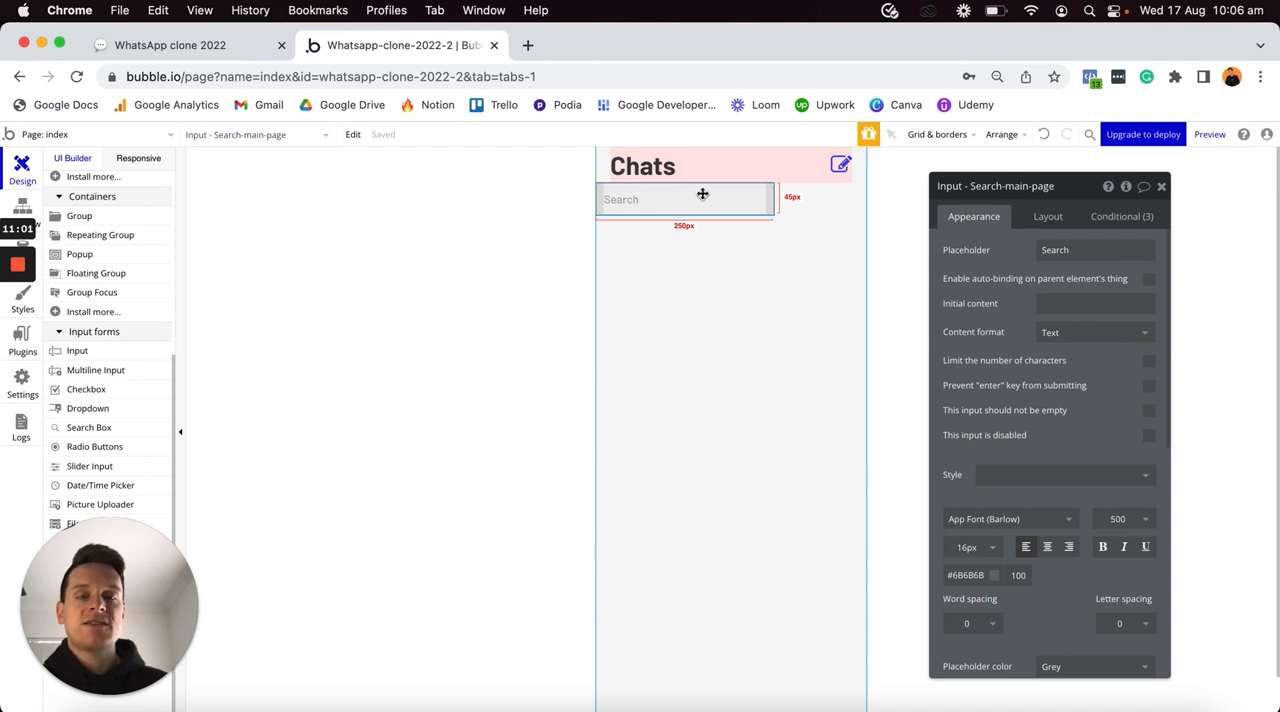
# - Turn off the search input's fixed width and set its minimum width to 0 px
pyautogui.click(1047, 218)
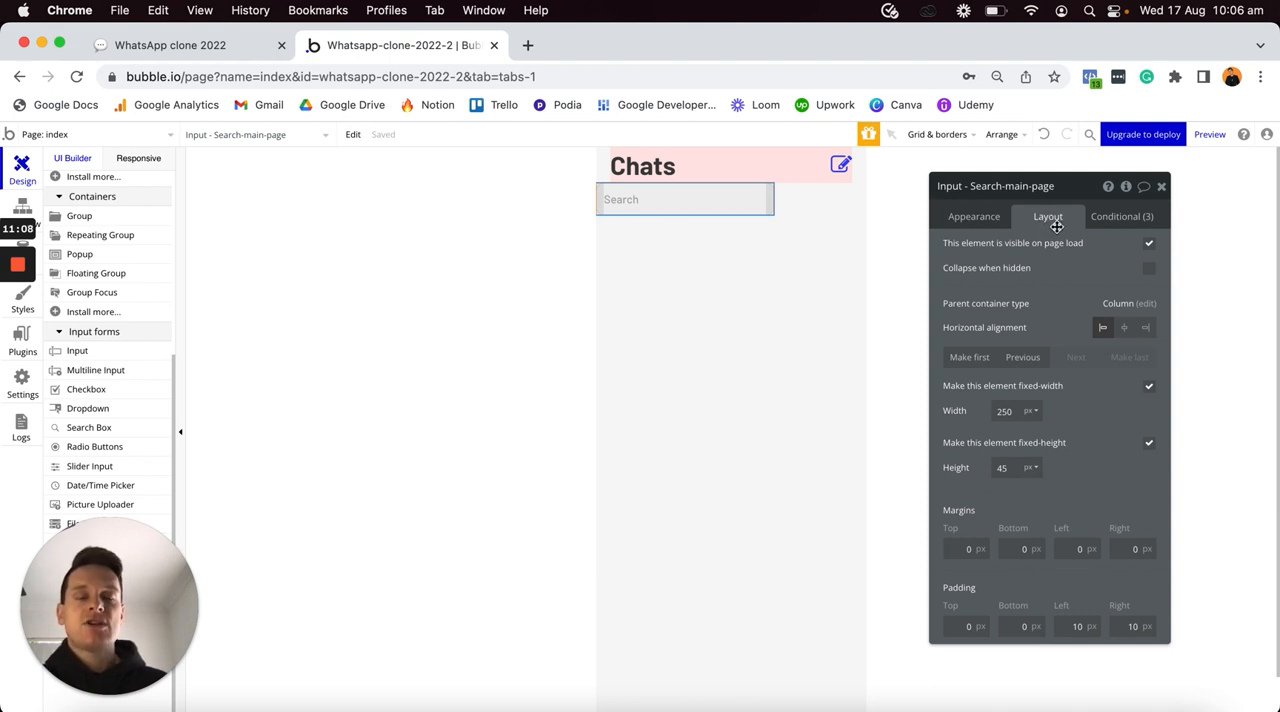
pyautogui.click(1149, 388)
pyautogui.click(1006, 410)
pyautogui.write('0')
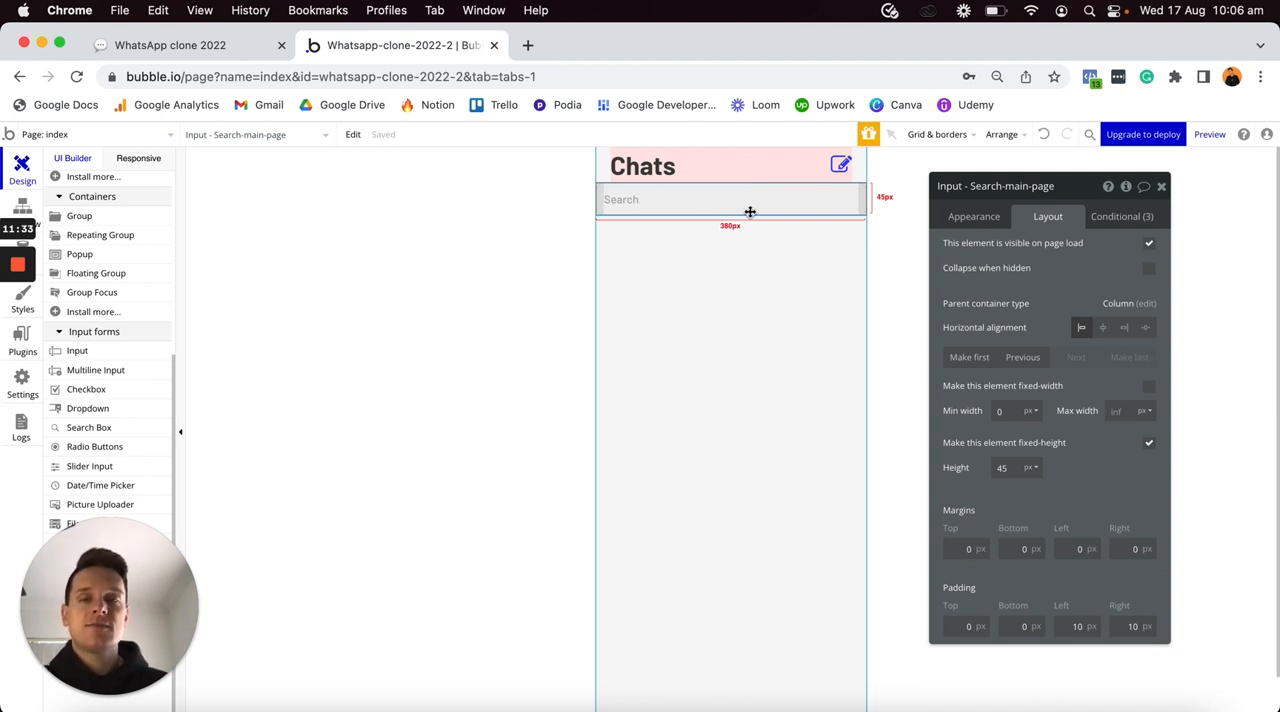
# - Give the search input a top margin of 10 px and left and right margins of 20 px
pyautogui.click(955, 548)
pyautogui.write('1')
pyautogui.click(1066, 548)
pyautogui.write('2')
pyautogui.click(1128, 548)
pyautogui.write('2')
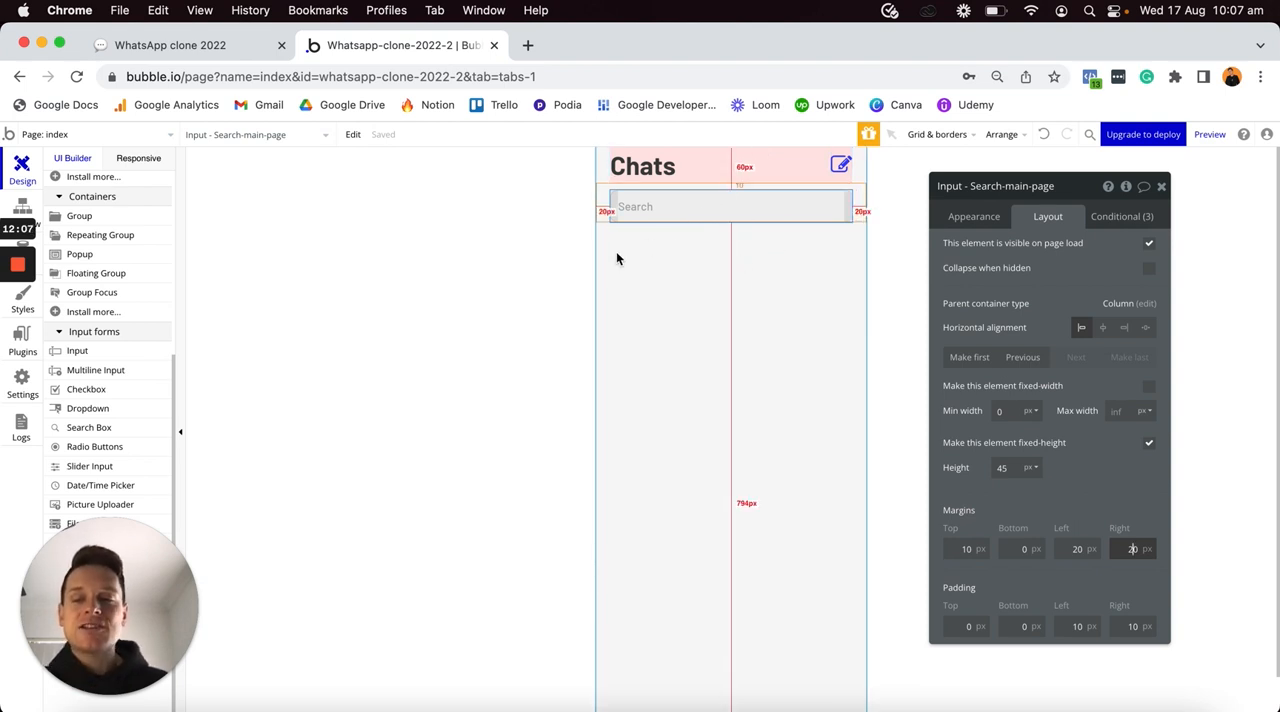
pyautogui.write('0')
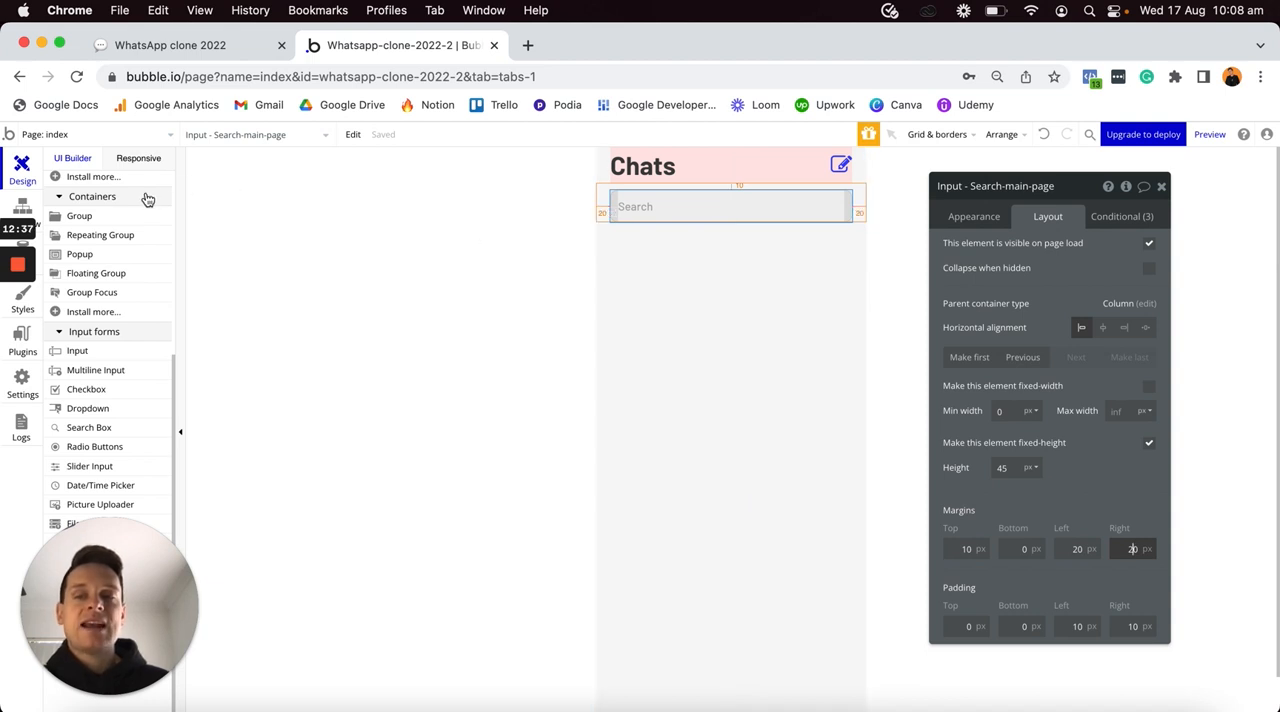
# - Add a repeating group to the page below the search input and set its type of content to Chat
pyautogui.click(98, 235)
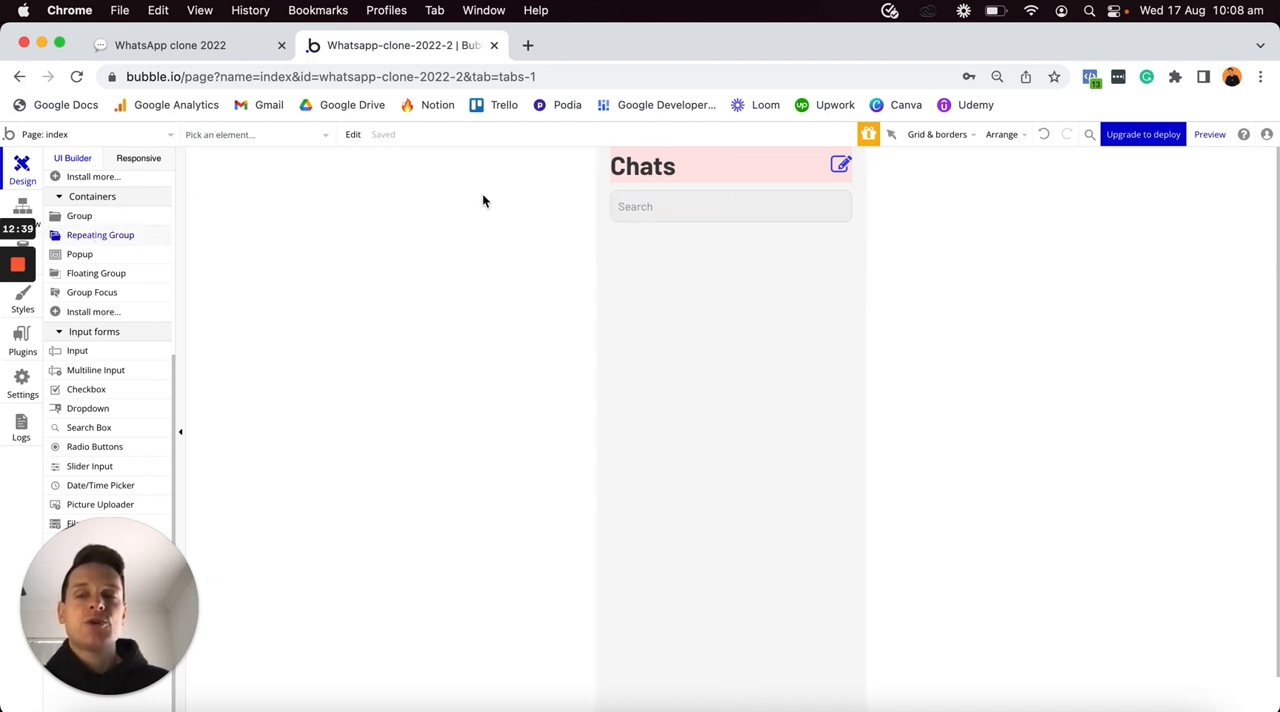
pyautogui.click(679, 265)
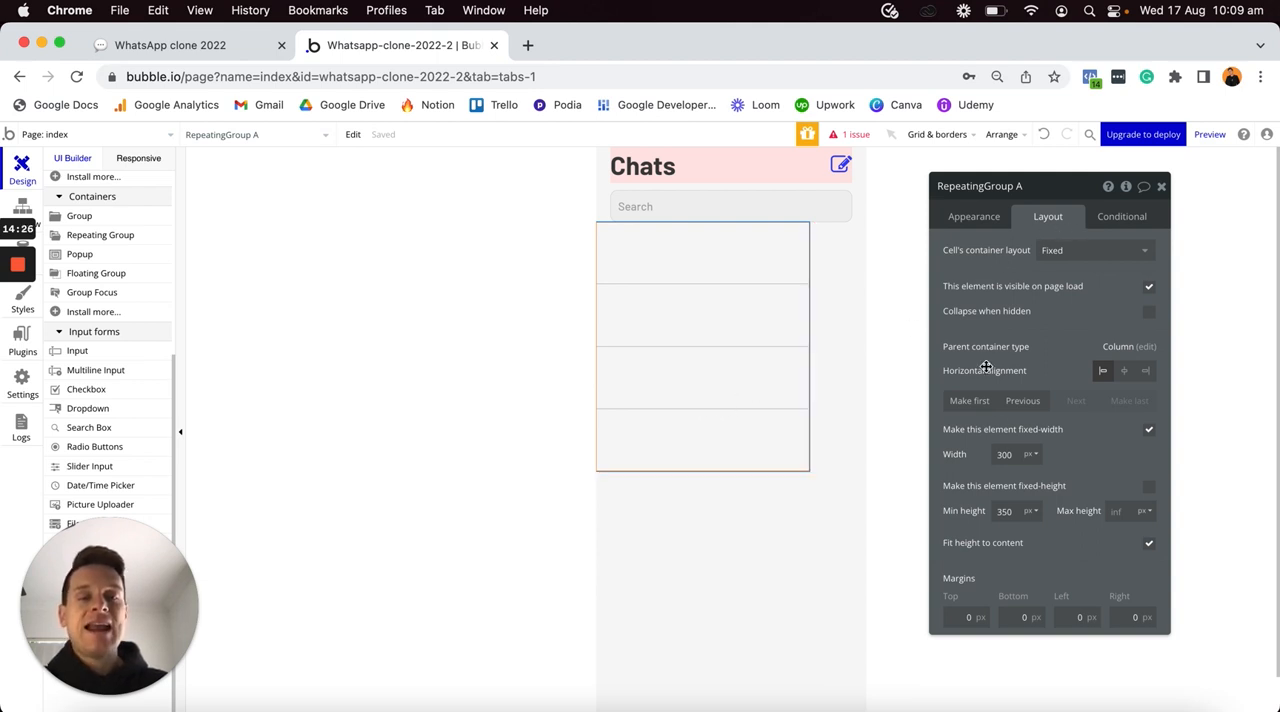
pyautogui.click(980, 218)
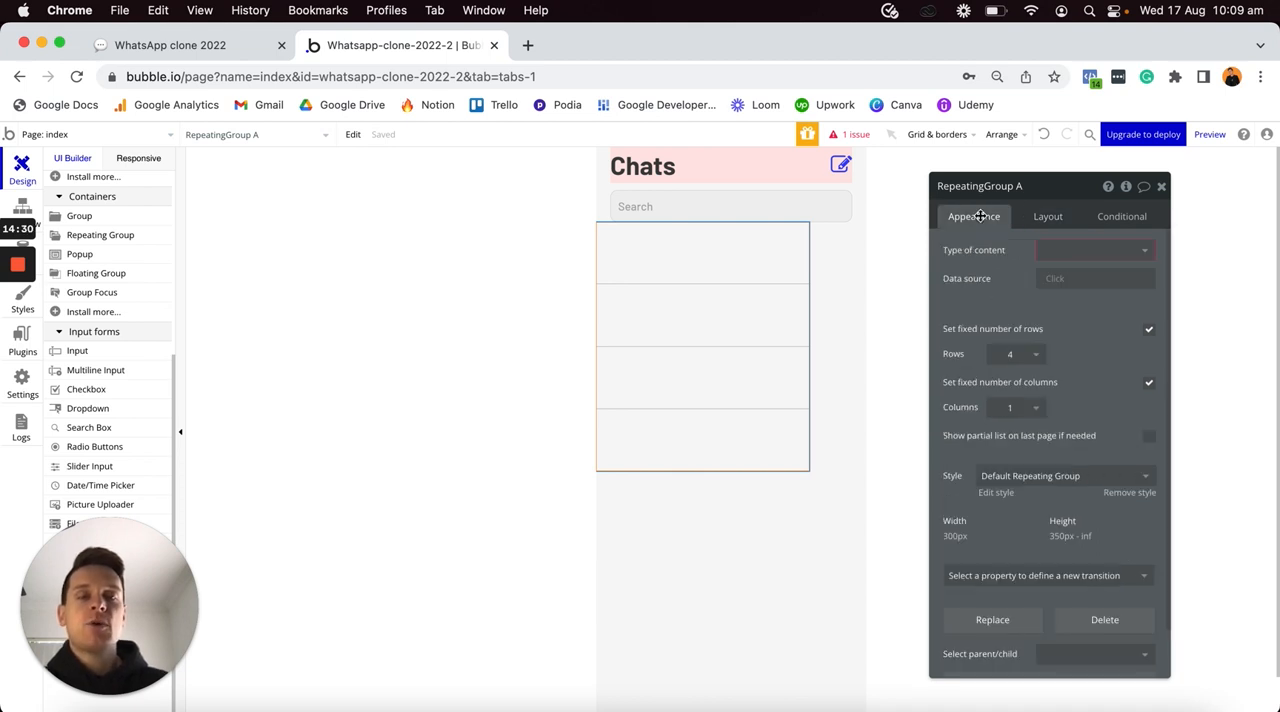
pyautogui.click(1059, 250)
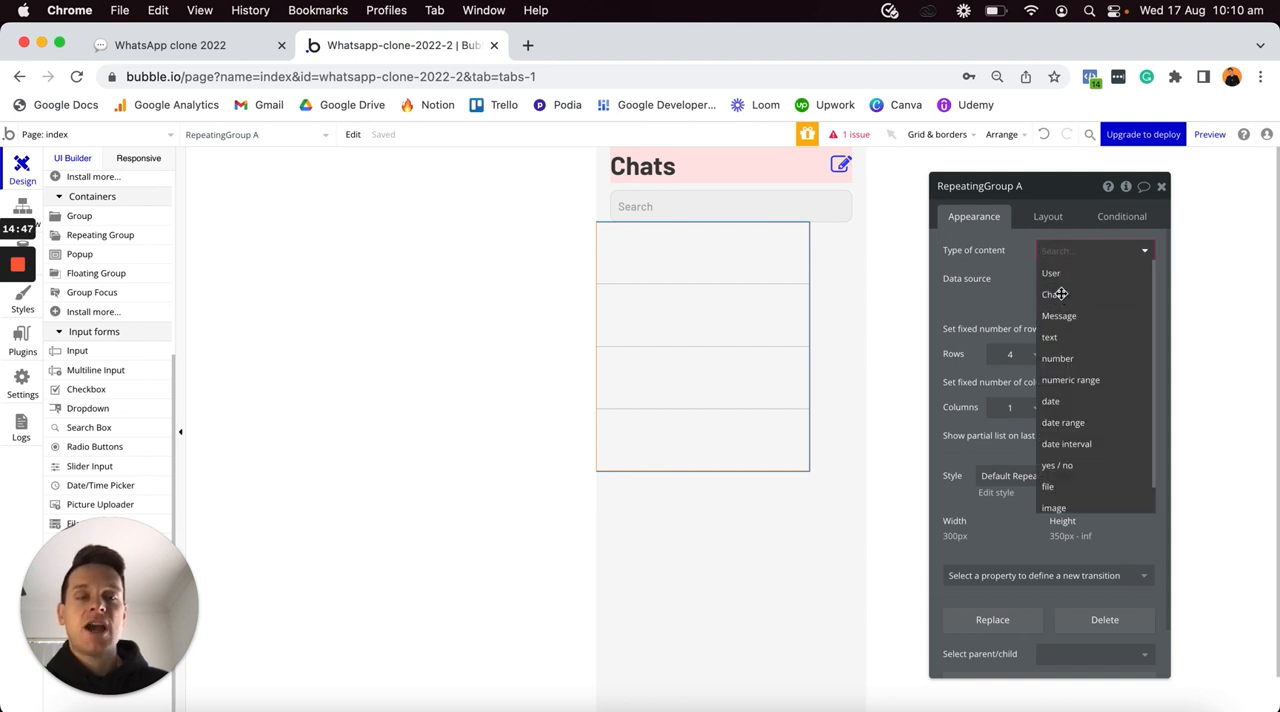
pyautogui.click(1058, 295)
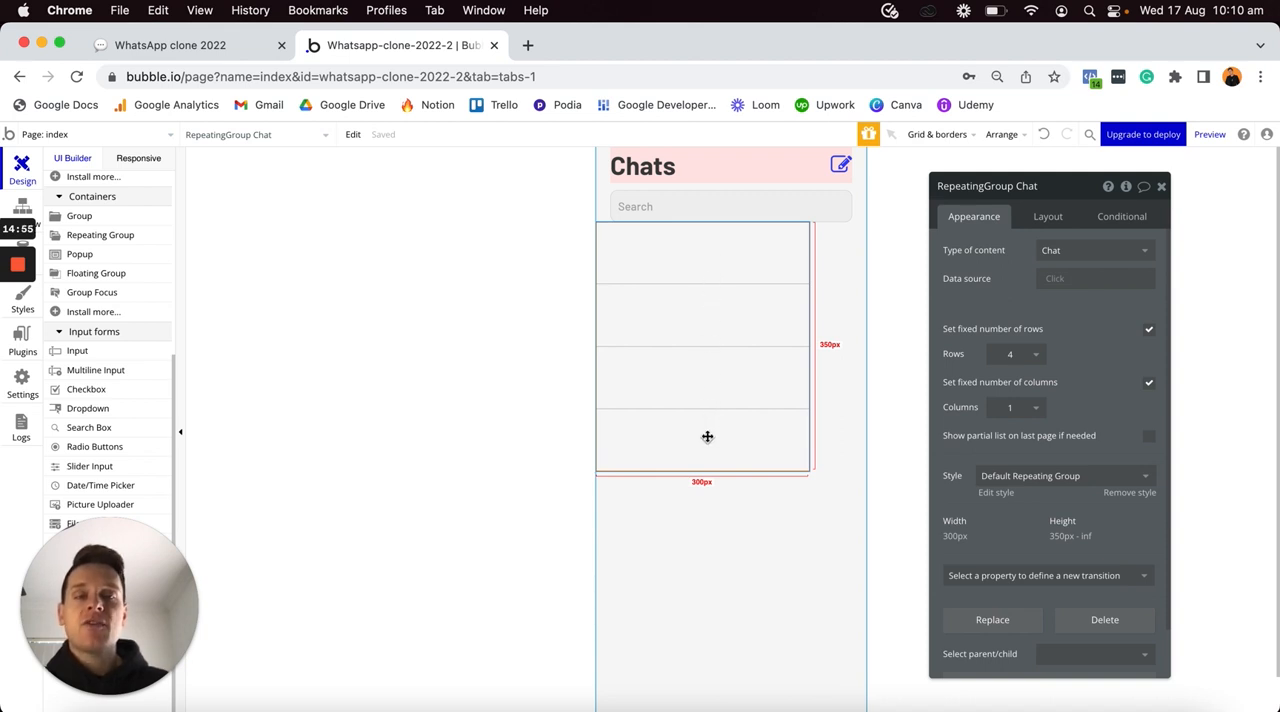
# - Set the repeating group's data source to a search for the Chat type
pyautogui.click(1058, 279)
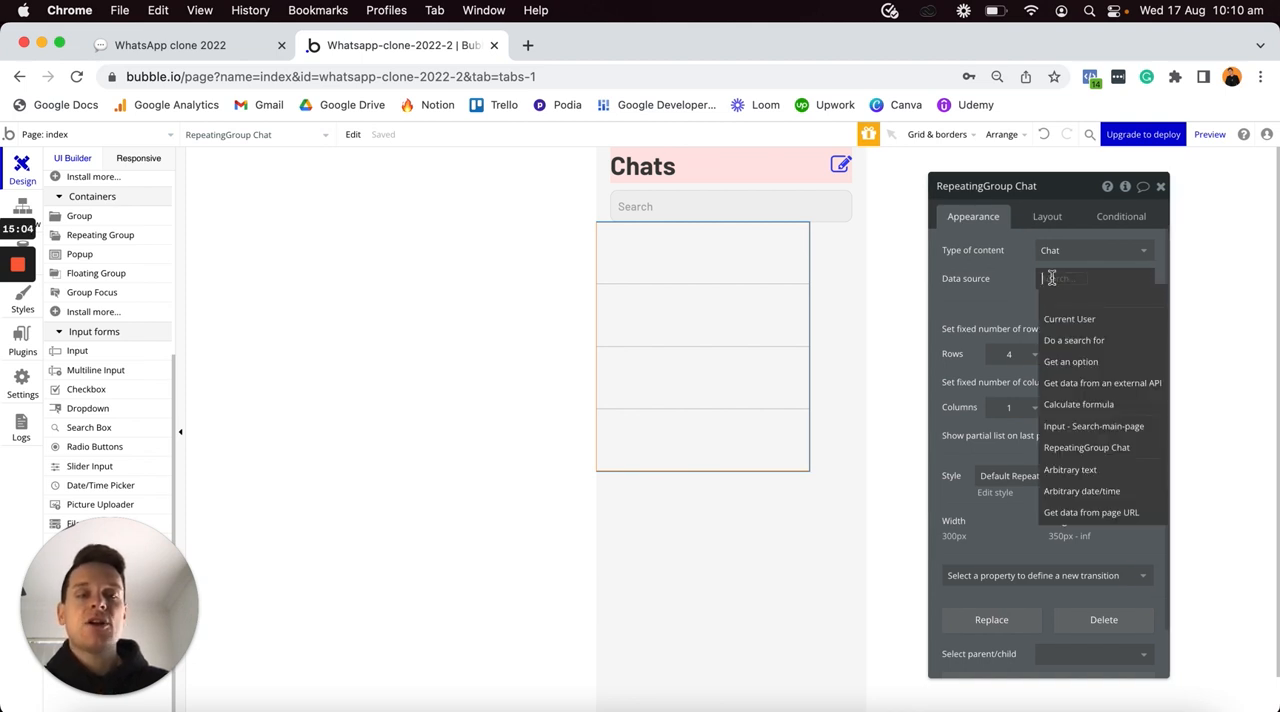
pyautogui.click(1090, 342)
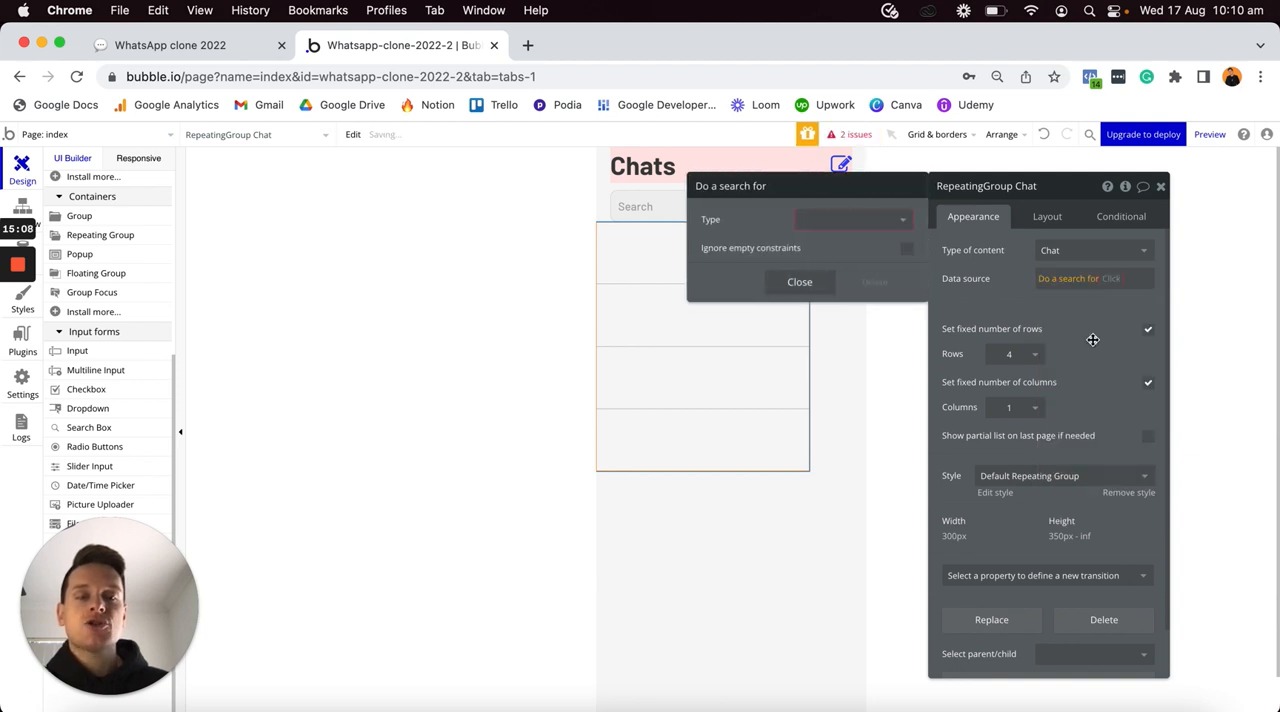
pyautogui.click(890, 222)
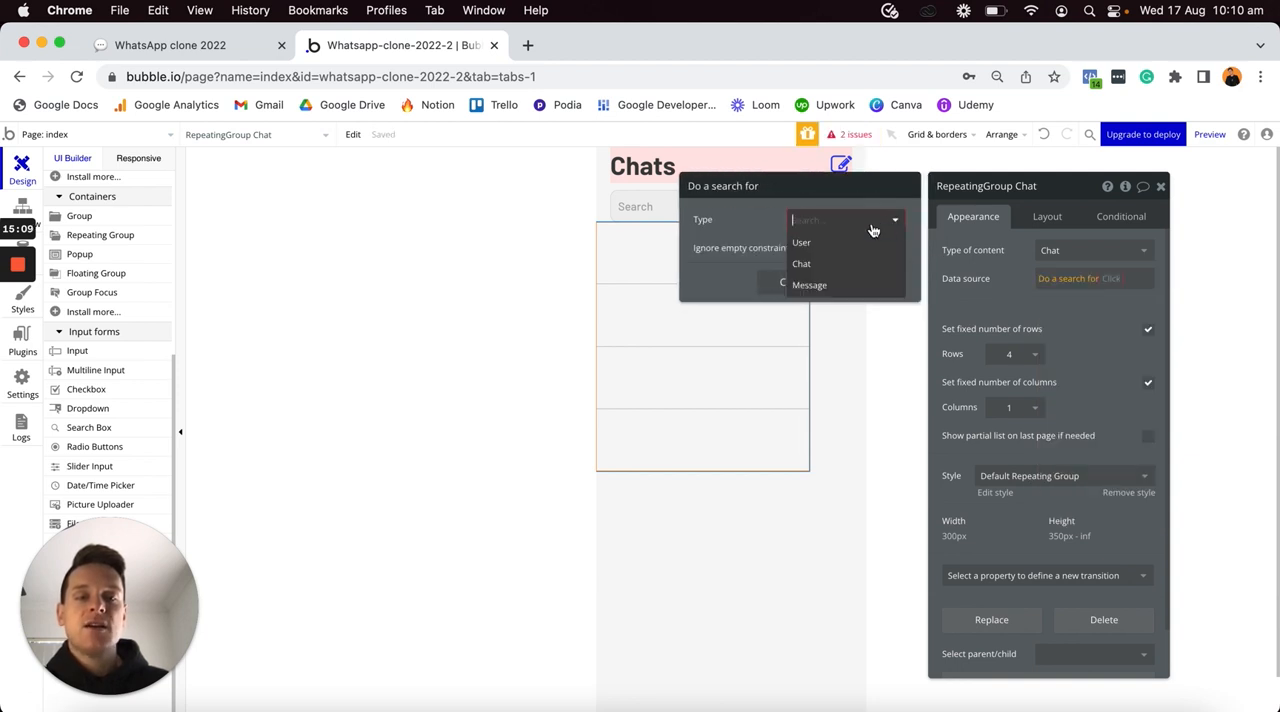
pyautogui.click(816, 266)
# - Constrain the chat search to entries whose Chat-users contains Current User
pyautogui.click(818, 260)
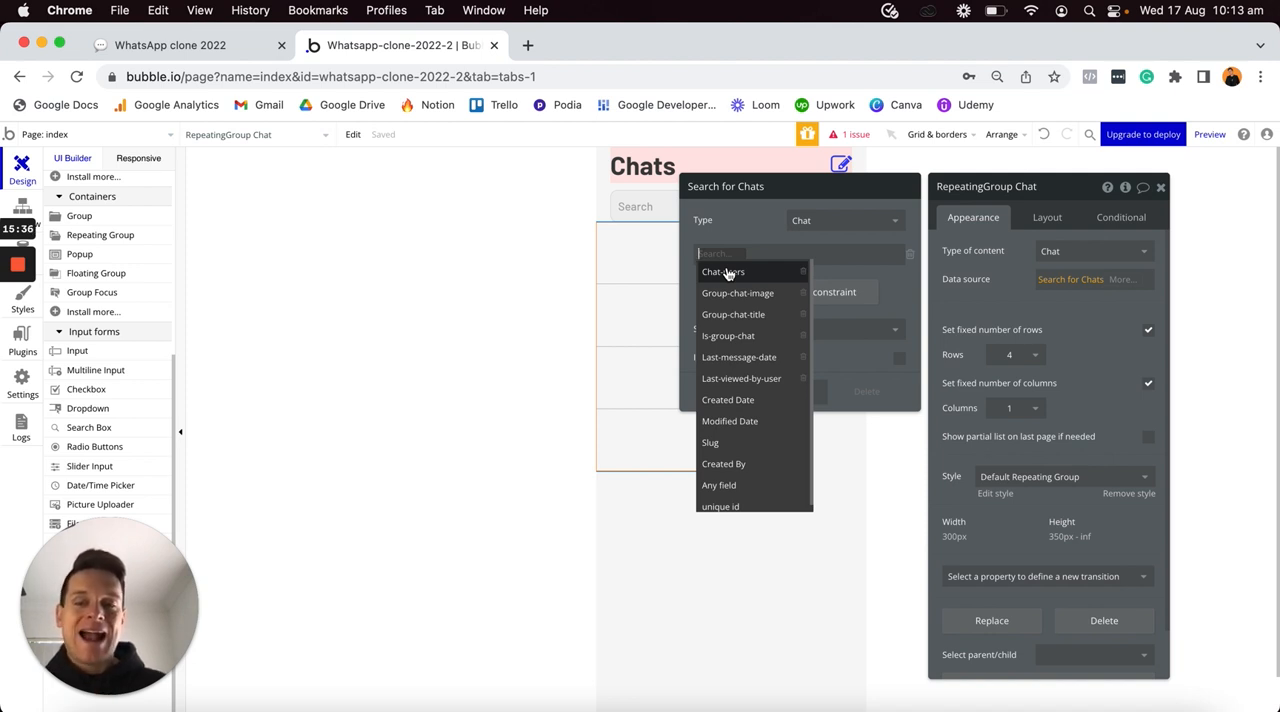
pyautogui.click(727, 273)
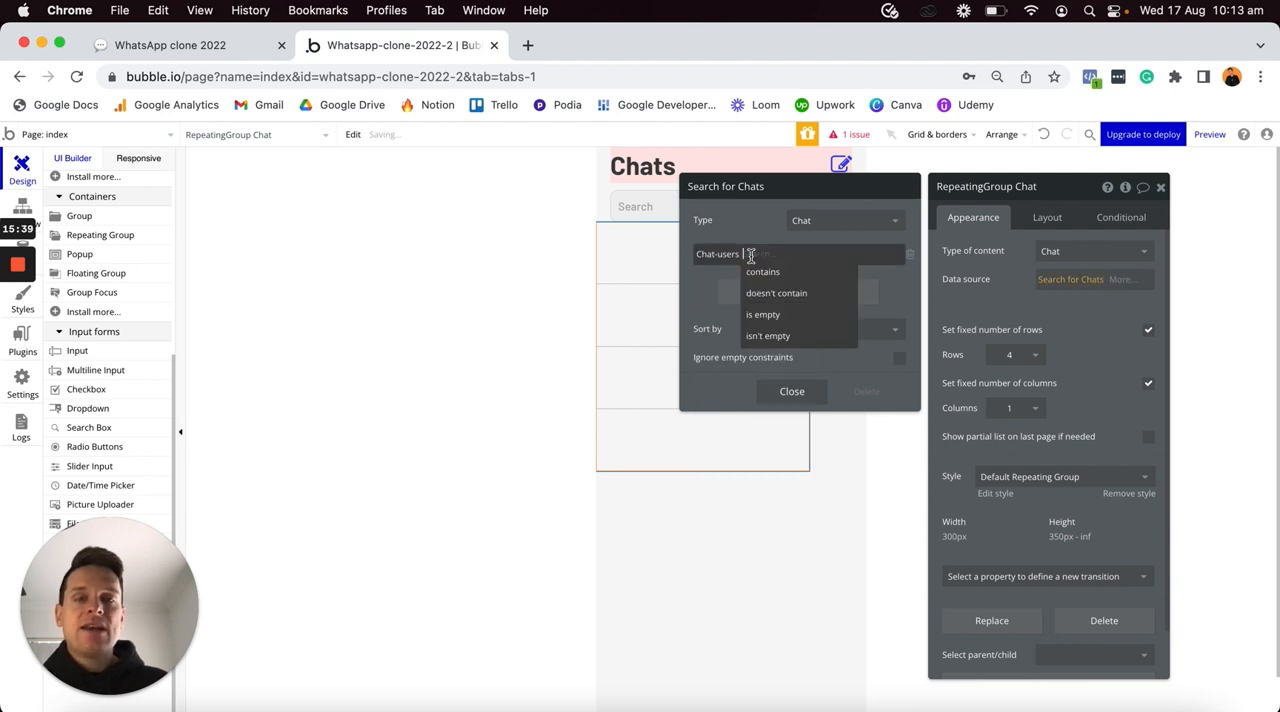
pyautogui.click(763, 278)
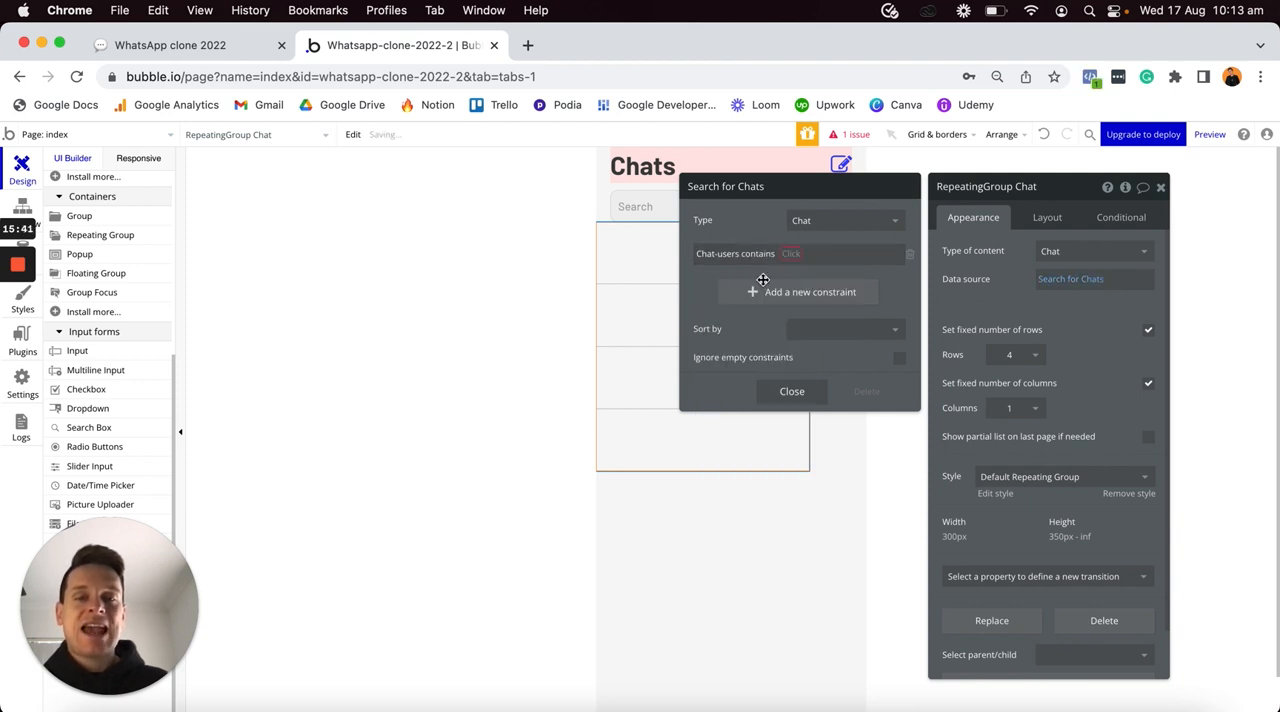
pyautogui.click(790, 255)
pyautogui.click(800, 270)
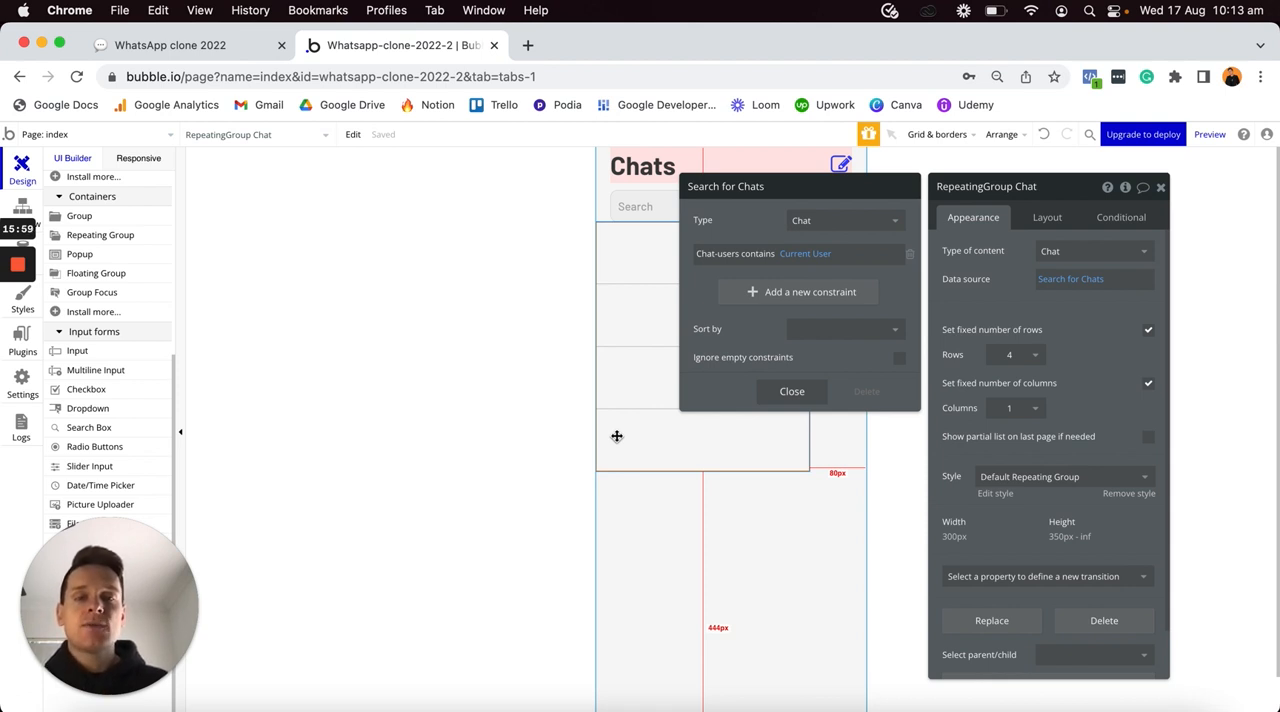
# - Sort the chat search by Last-message-date with descending set to "yes", and close the search settings
pyautogui.click(807, 331)
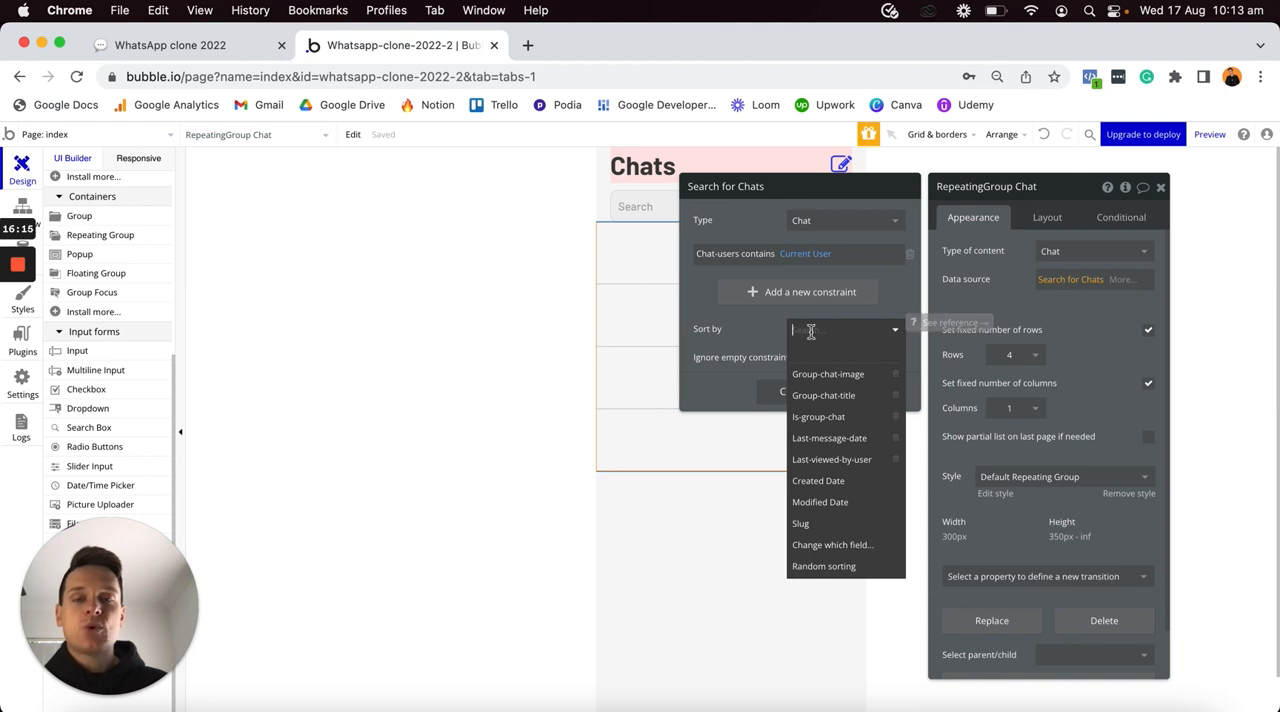
pyautogui.click(829, 440)
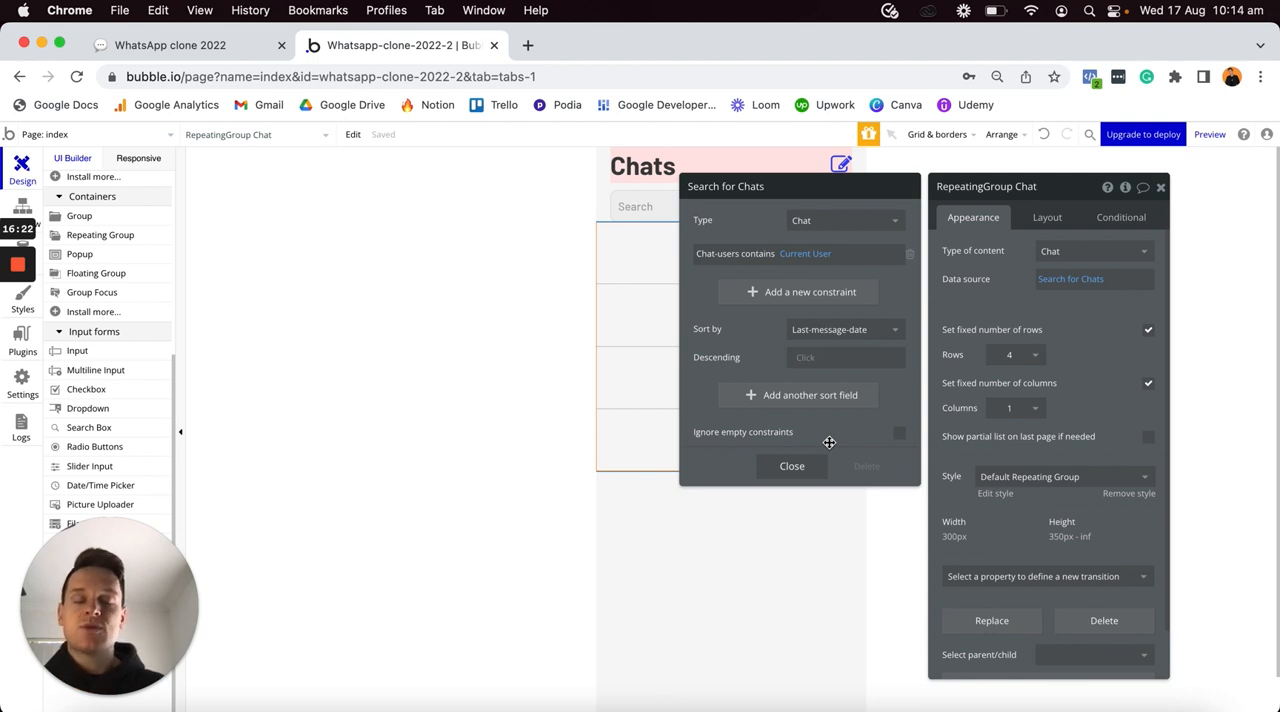
pyautogui.click(796, 357)
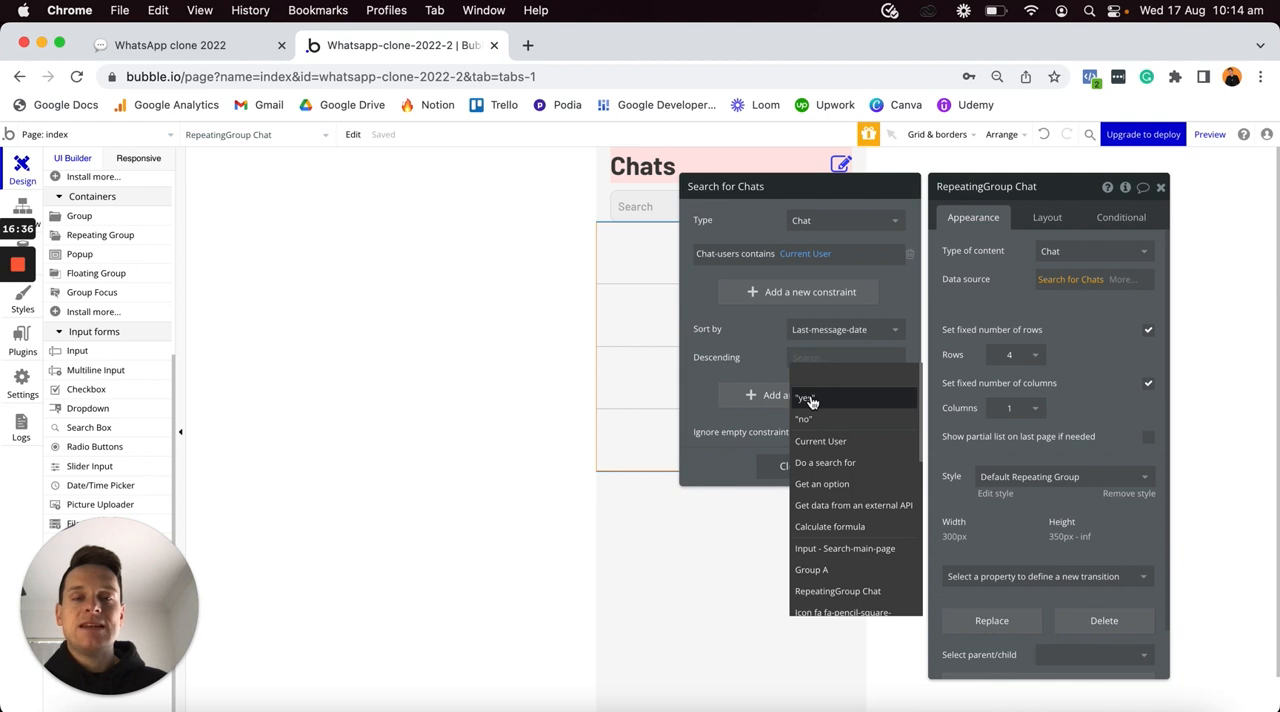
pyautogui.click(800, 397)
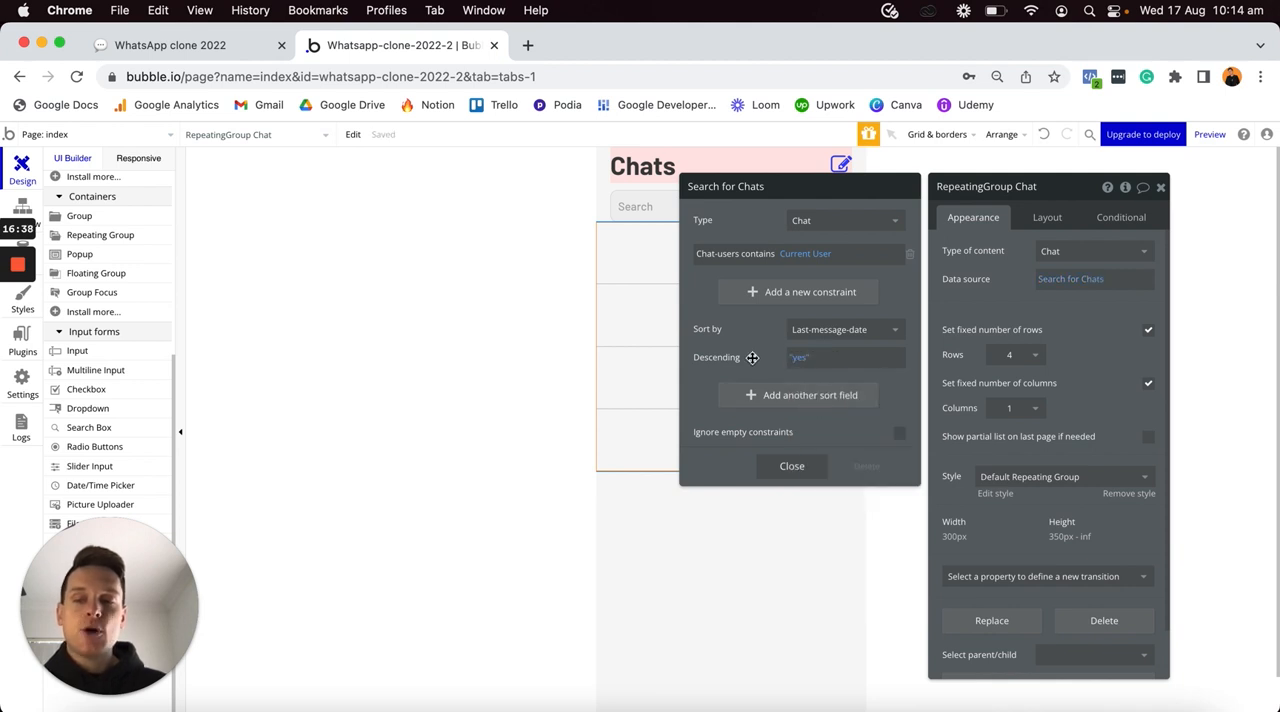
pyautogui.click(791, 466)
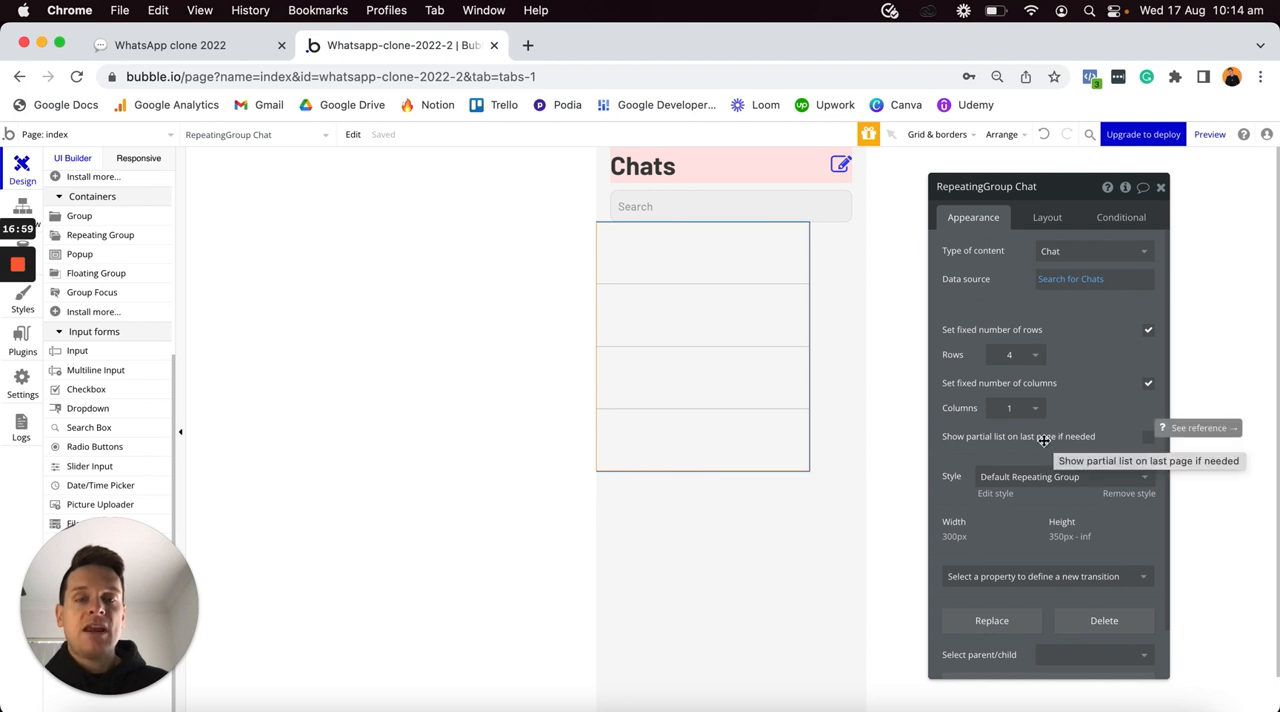
# - Remove the chat repeating group's style and set the border style of all its borders to Solid
pyautogui.click(733, 614)
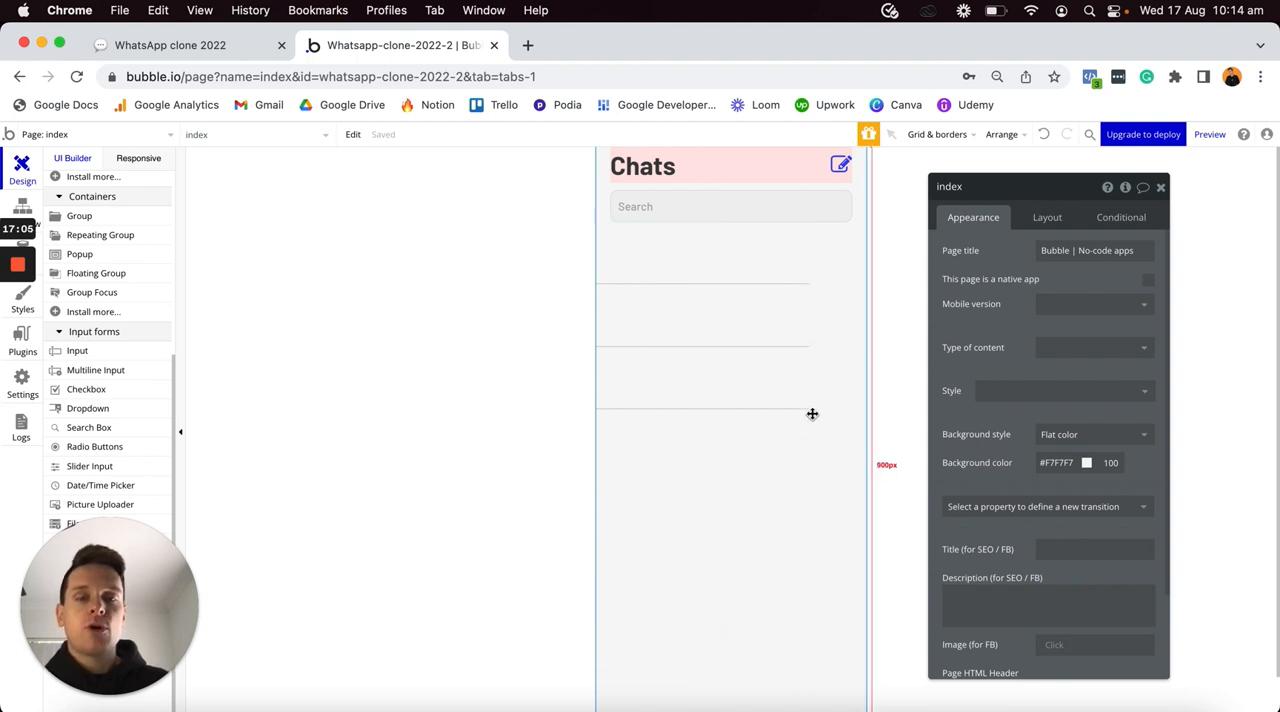
pyautogui.click(743, 331)
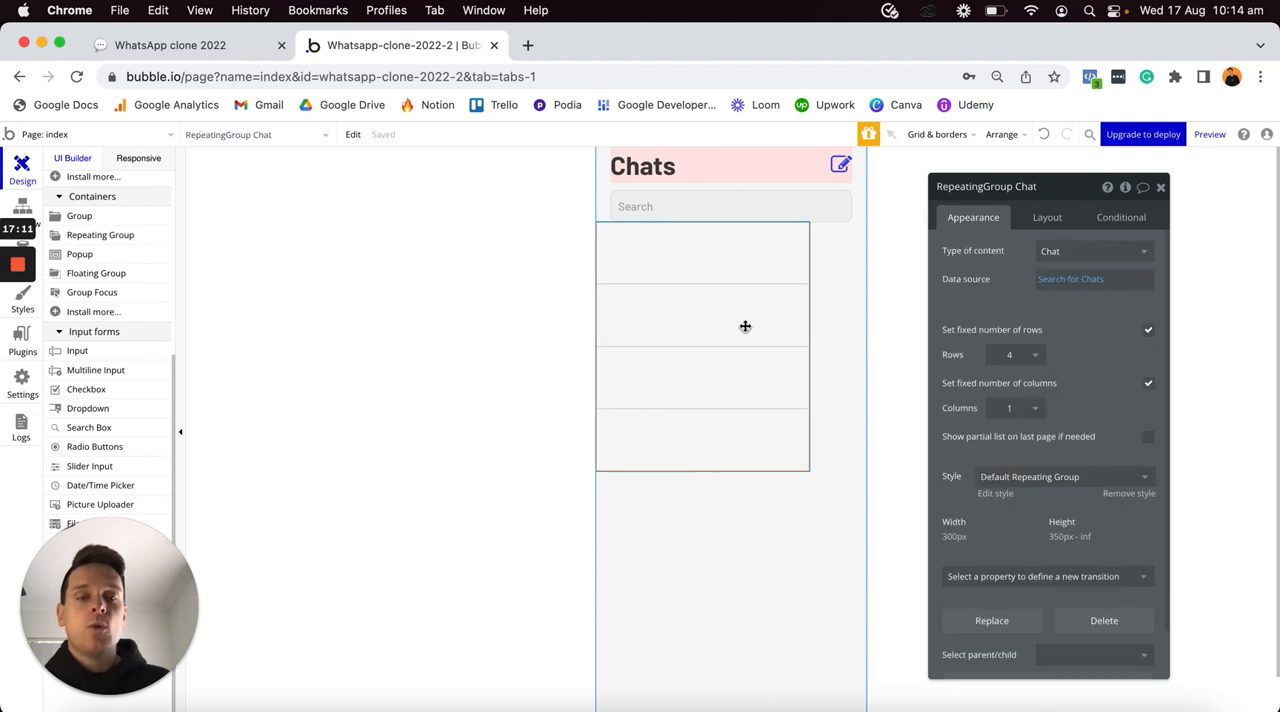
pyautogui.click(1114, 496)
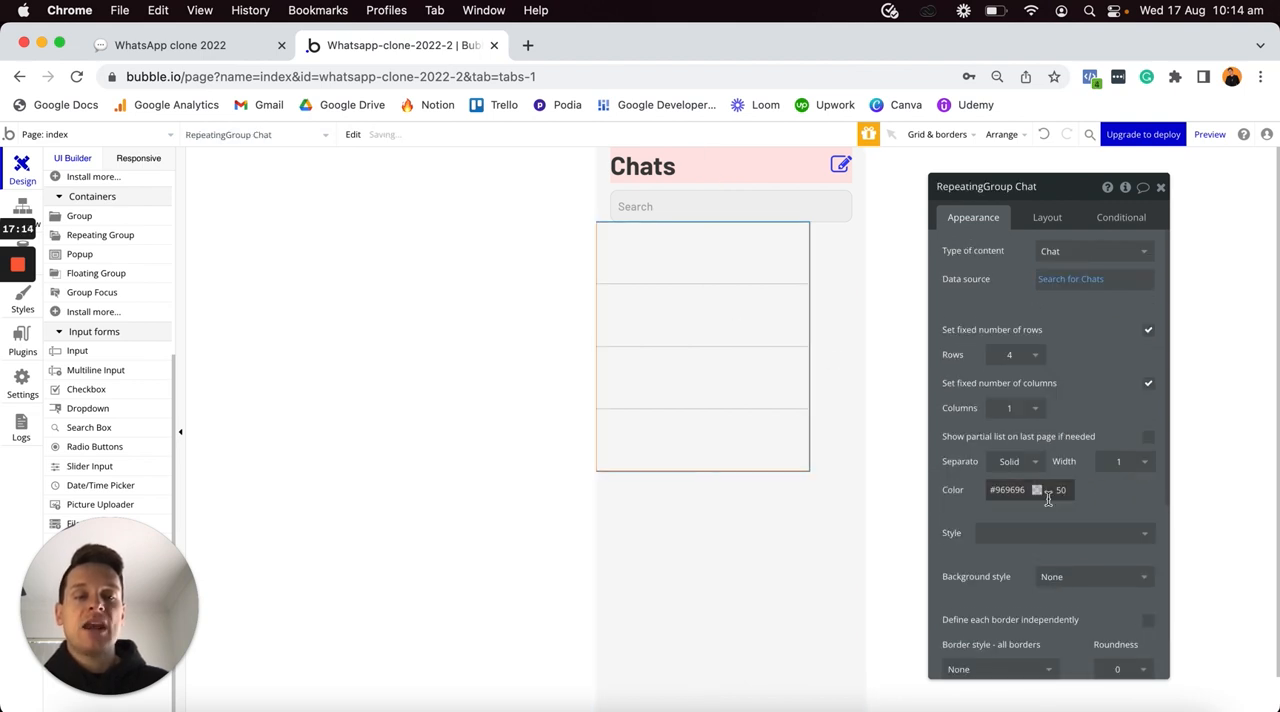
pyautogui.scroll(-2, 1046, 508)
pyautogui.click(1000, 593)
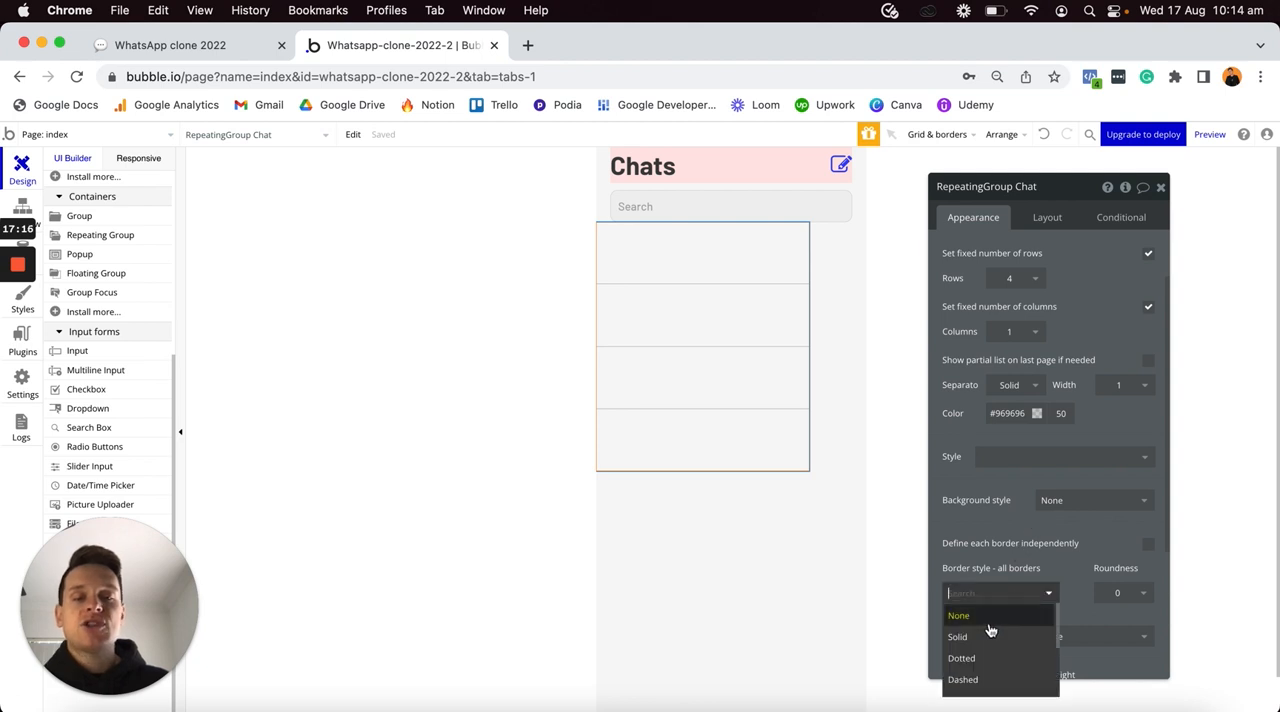
pyautogui.click(985, 633)
pyautogui.click(843, 616)
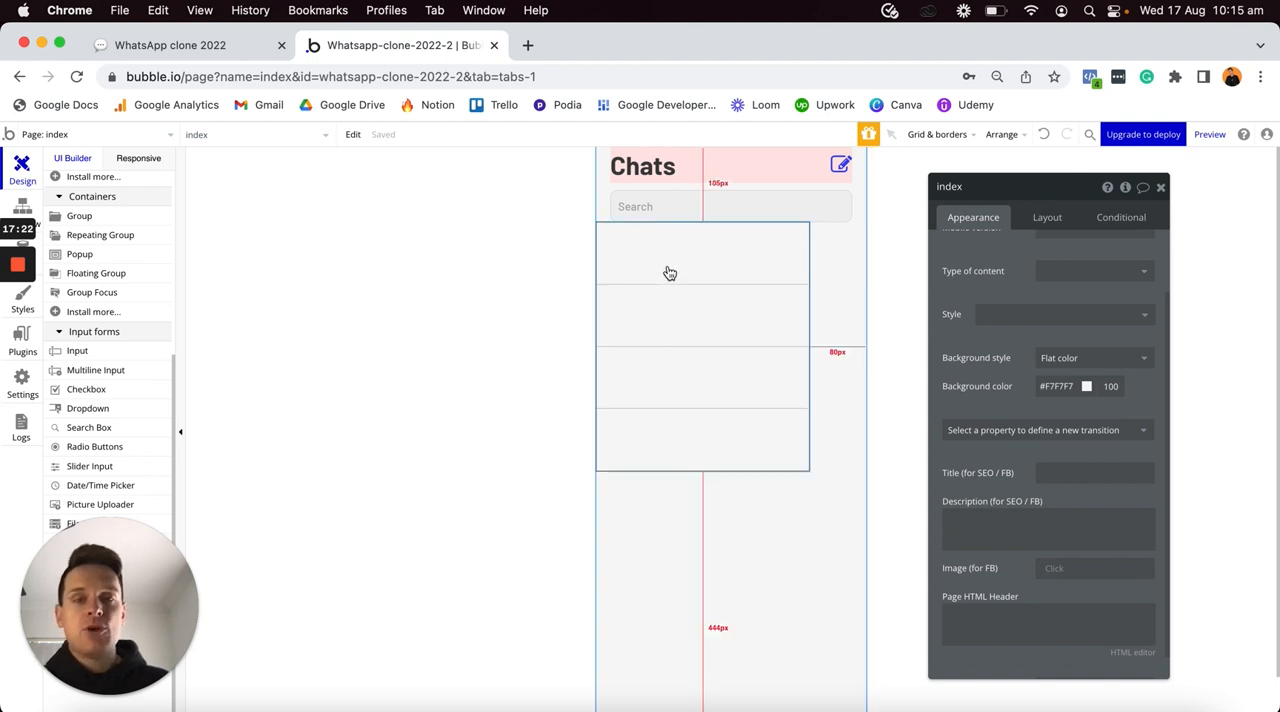
# - Turn off the fixed number of rows and the fixed number of columns for the chat repeating group
pyautogui.click(736, 313)
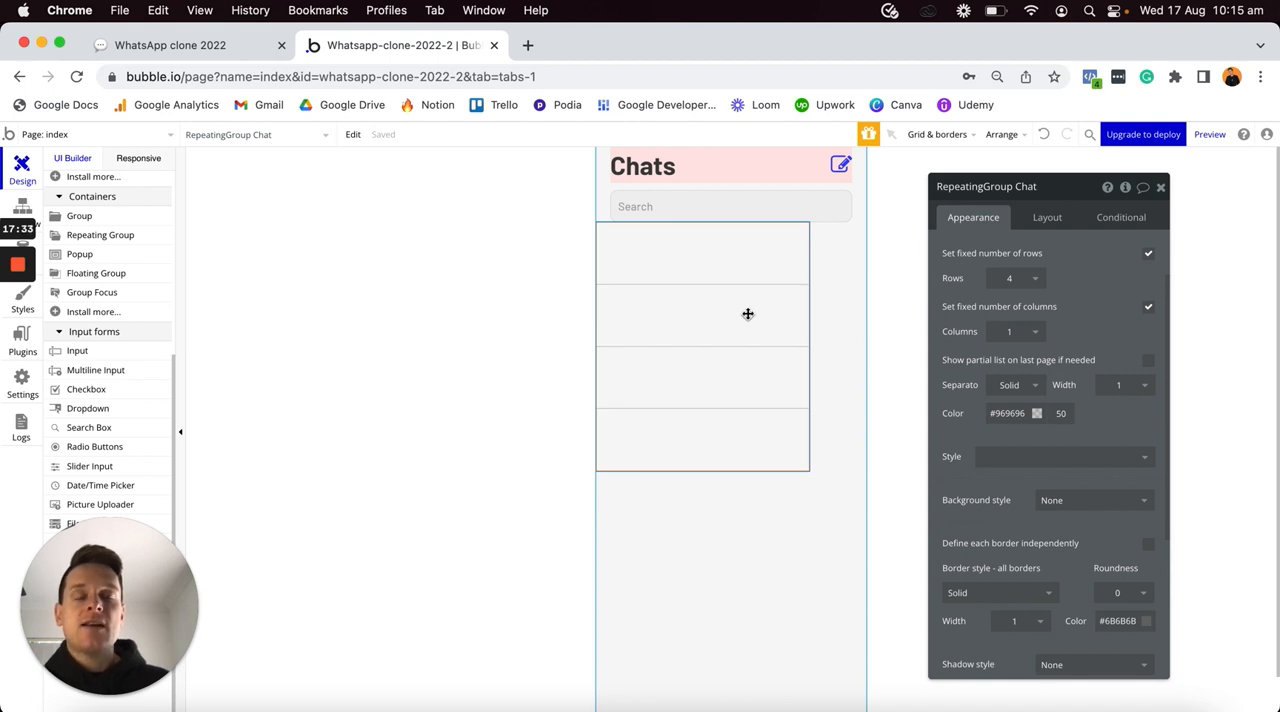
pyautogui.scroll(3, 990, 358)
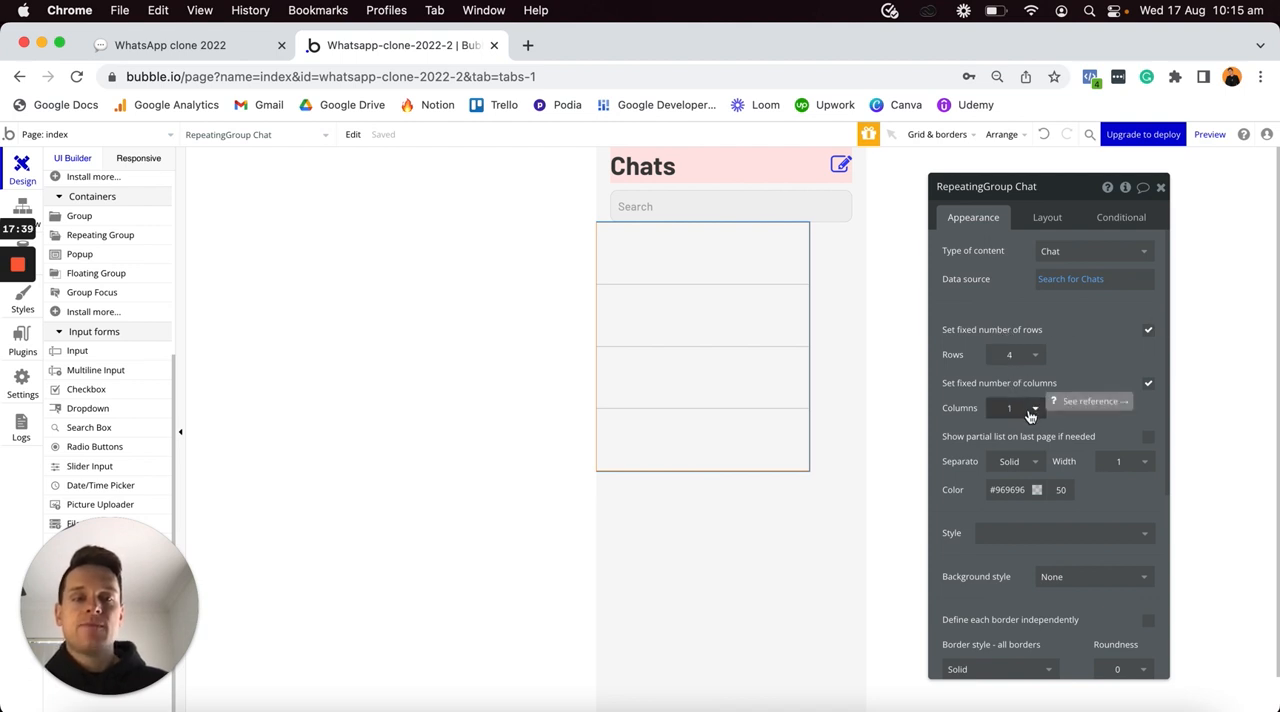
pyautogui.click(1148, 330)
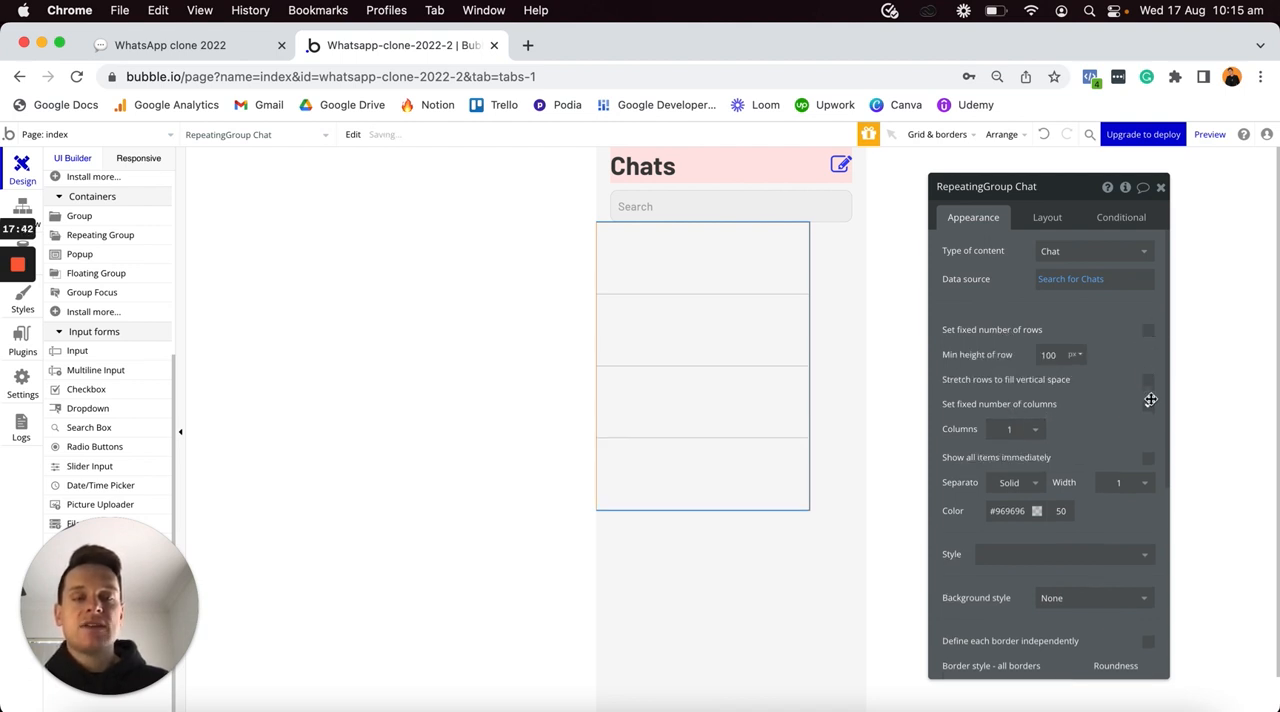
pyautogui.click(1148, 403)
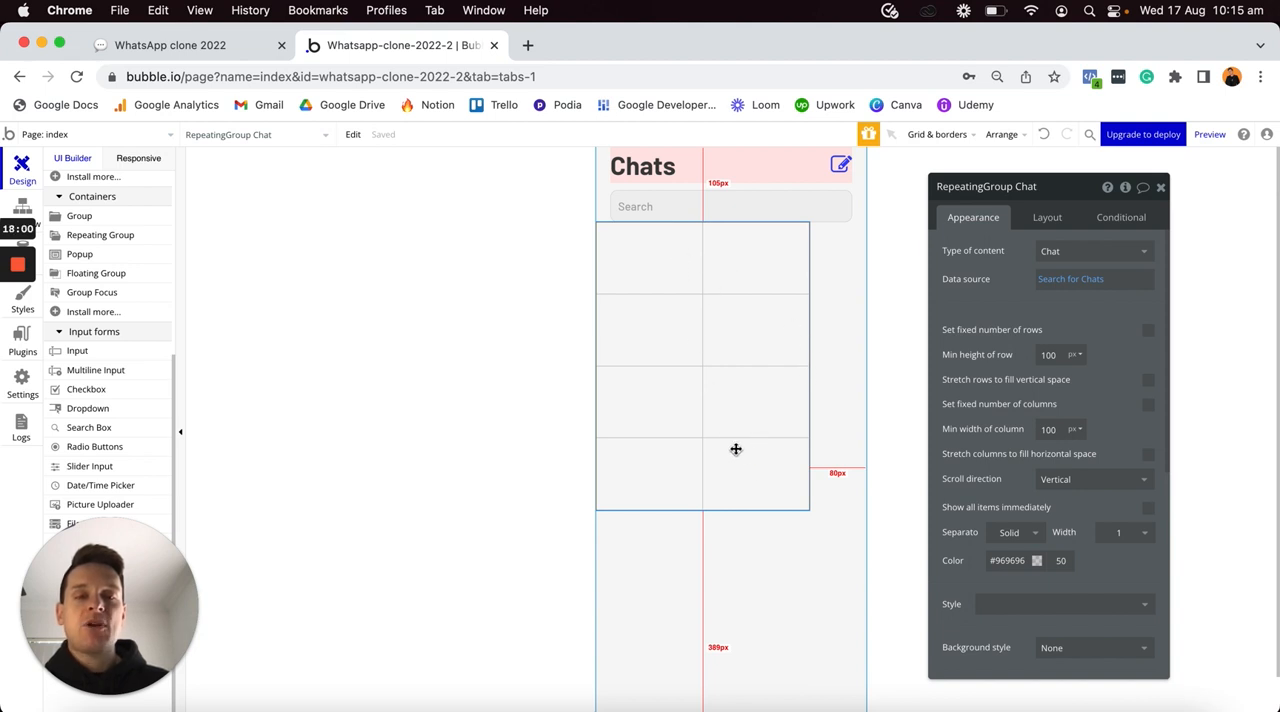
# - Fix the chat repeating group's number of columns at 1 while leaving its number of rows unfixed
pyautogui.click(1148, 407)
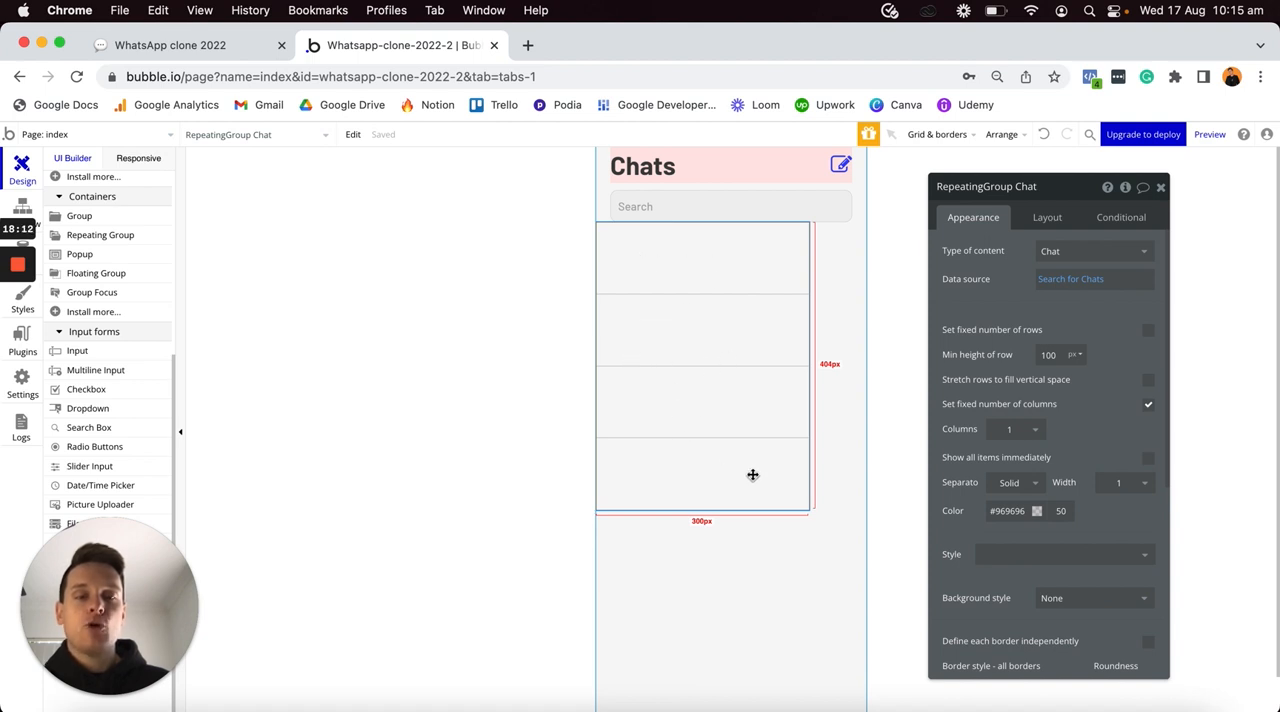
pyautogui.click(1148, 335)
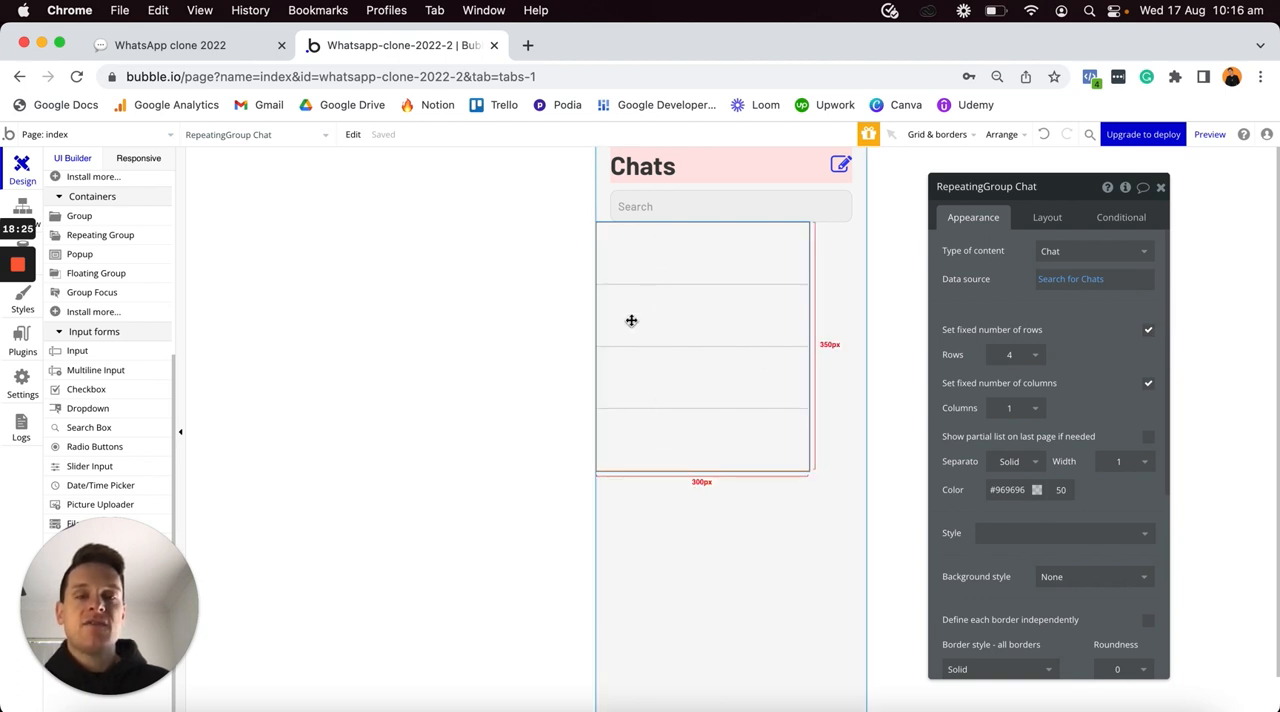
pyautogui.click(1148, 333)
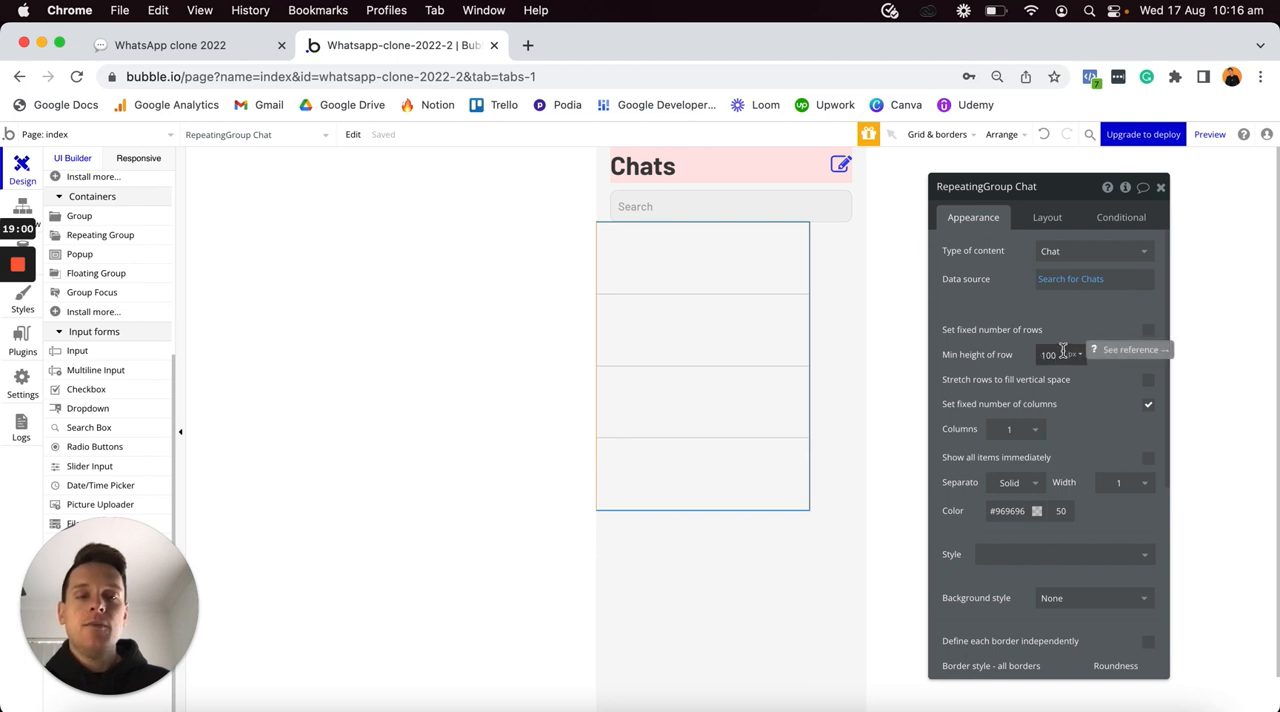
# - Set the chat repeating group's cell container layout to Row, turn off its fixed width and set its min width to 0 px
pyautogui.click(1046, 219)
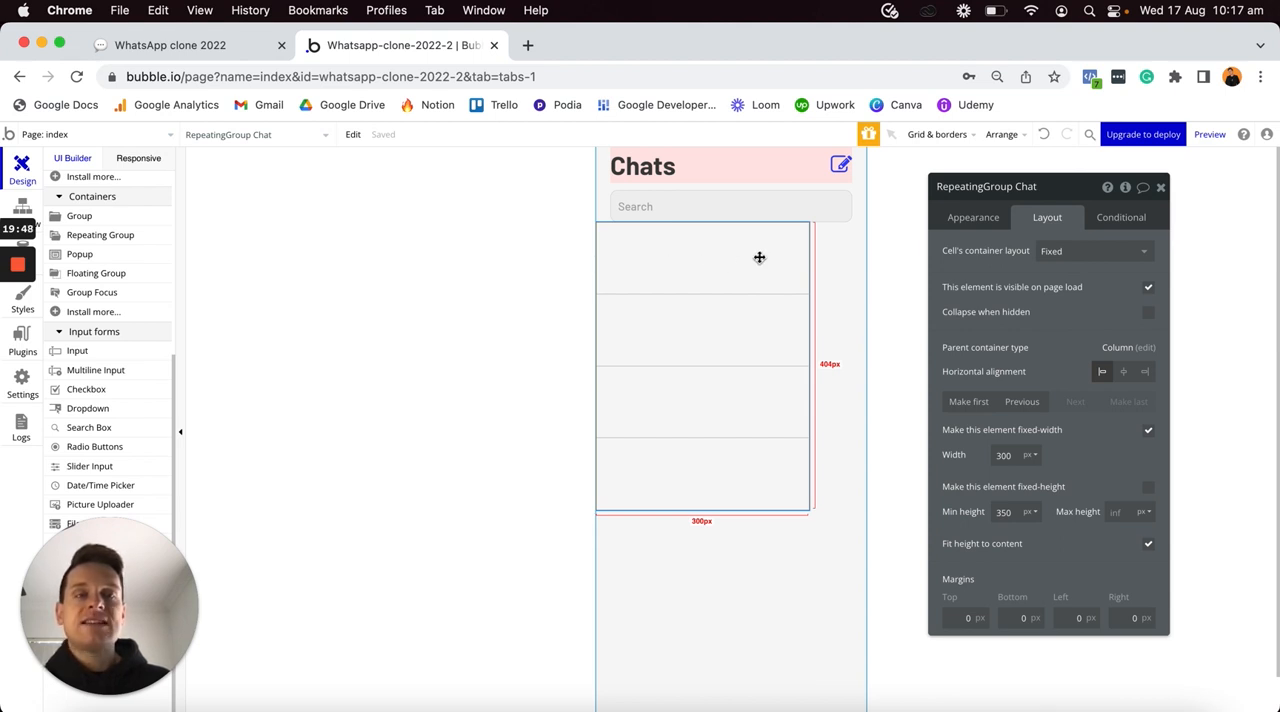
pyautogui.click(1100, 252)
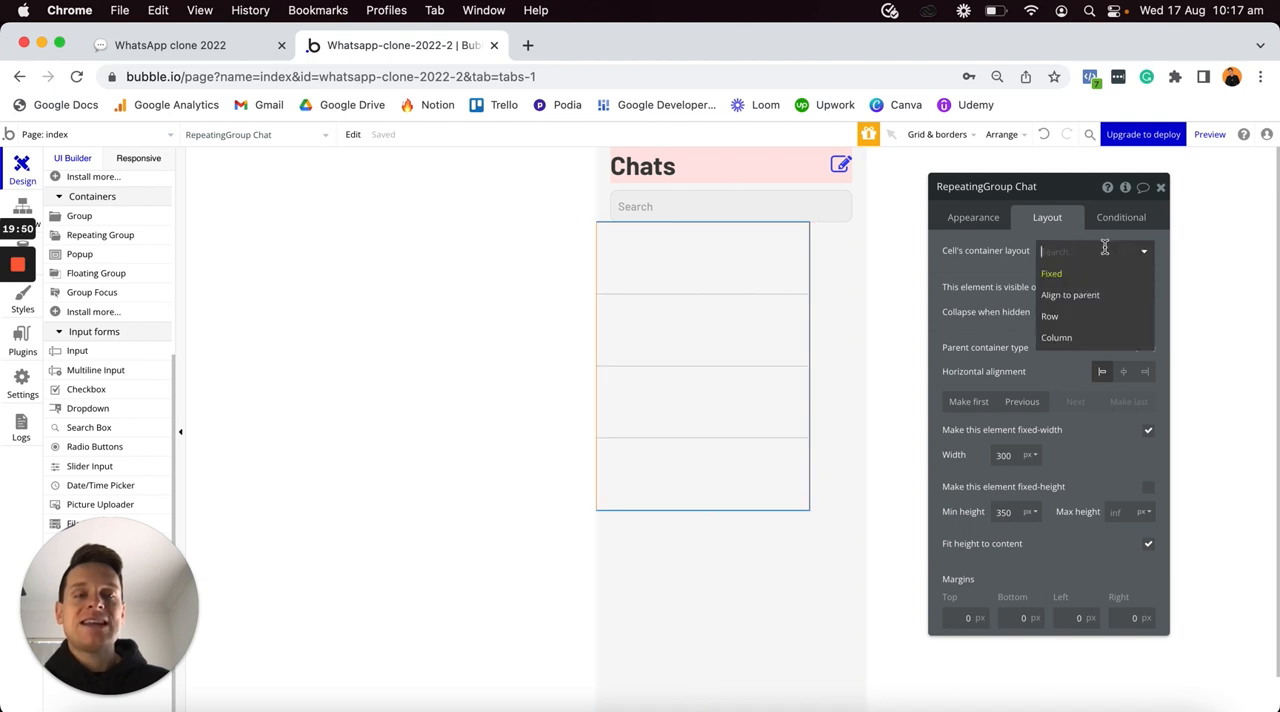
pyautogui.click(1066, 317)
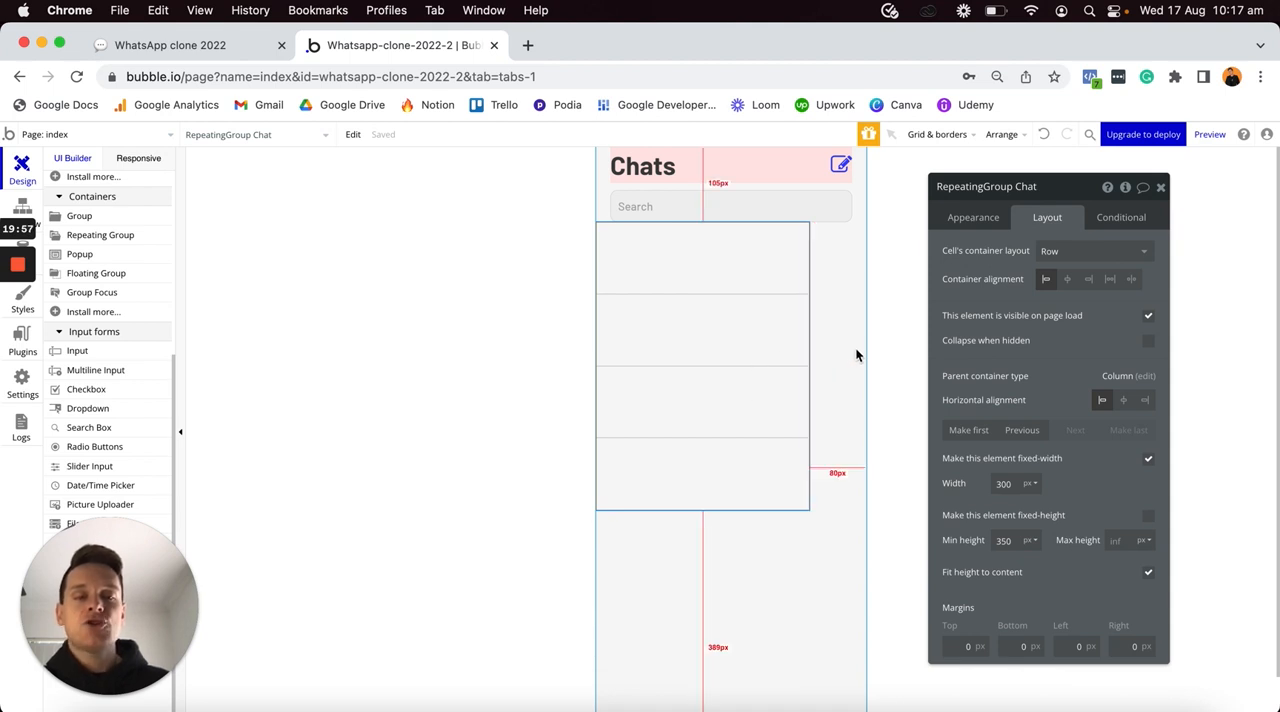
pyautogui.click(1148, 460)
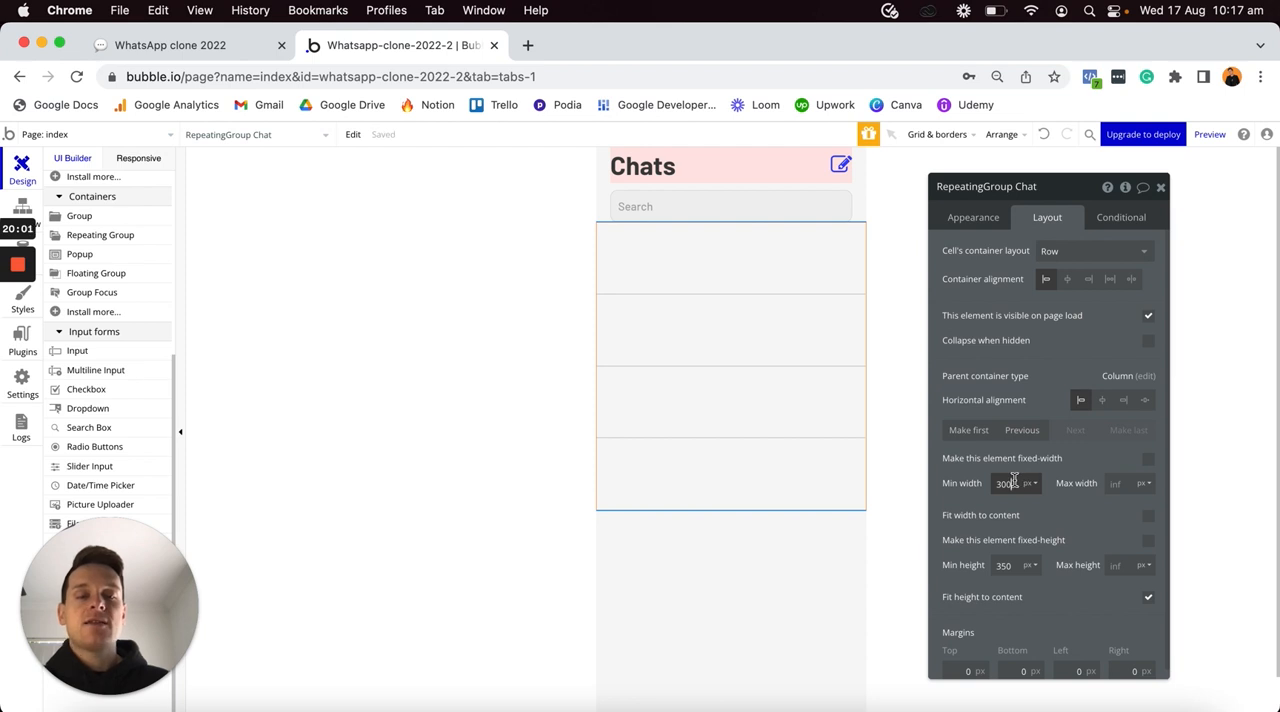
pyautogui.write('0')
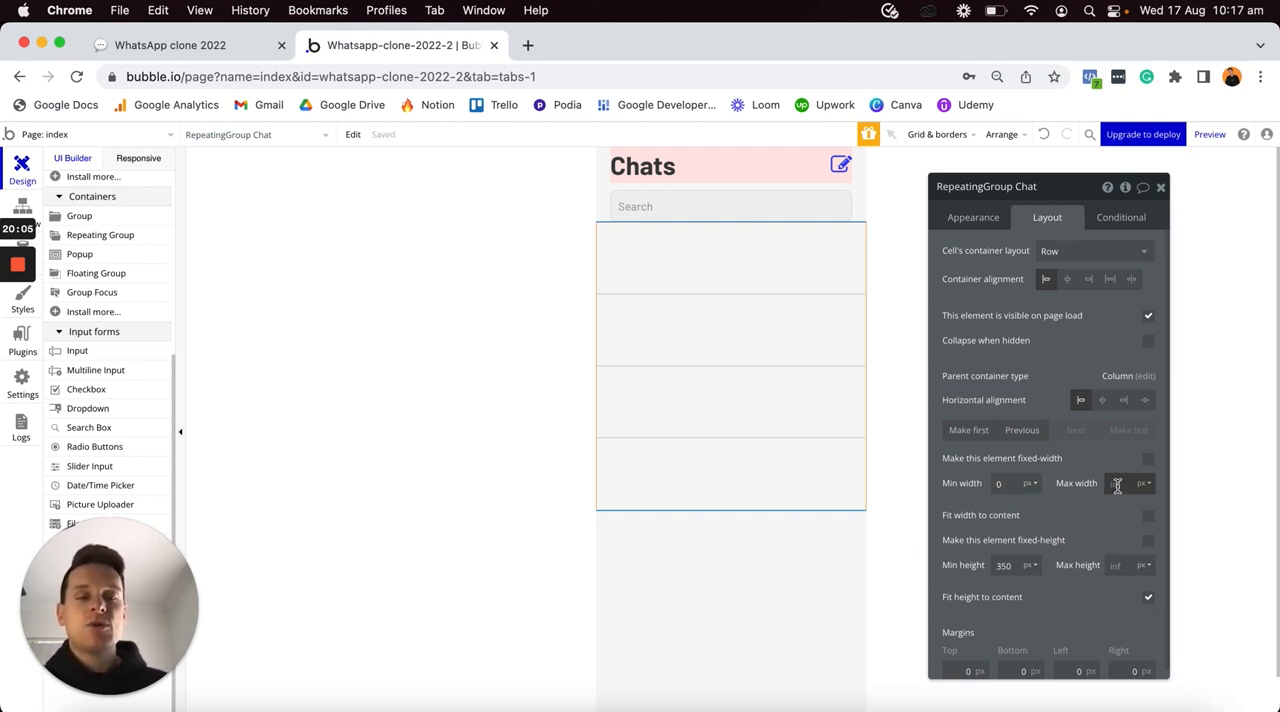
# - Preview how the chat repeating group responds to different page widths, and return to the UI Builder
pyautogui.click(138, 160)
pyautogui.moveTo(457, 186); pyautogui.dragTo(741, 194)
pyautogui.moveTo(636, 123); pyautogui.dragTo(715, 83)
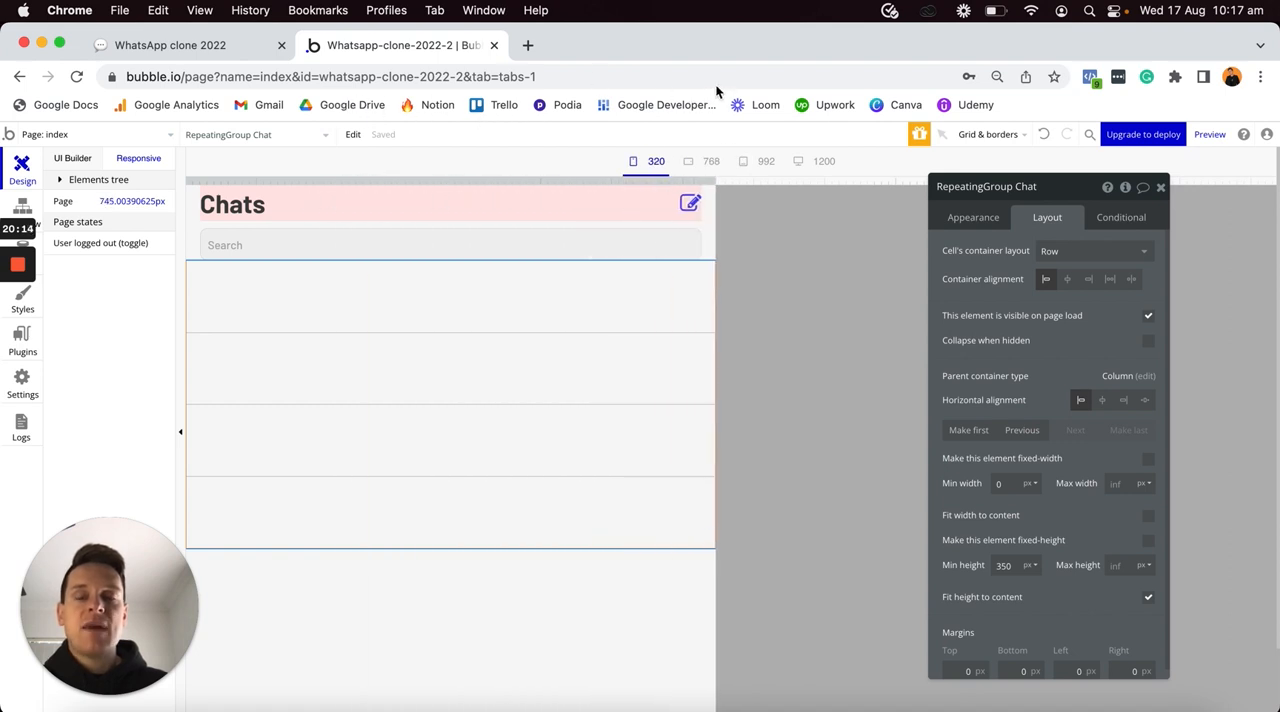
pyautogui.click(80, 162)
# - Place an image element inside the first cell of the chat repeating group and select it
pyautogui.doubleClick(660, 323)
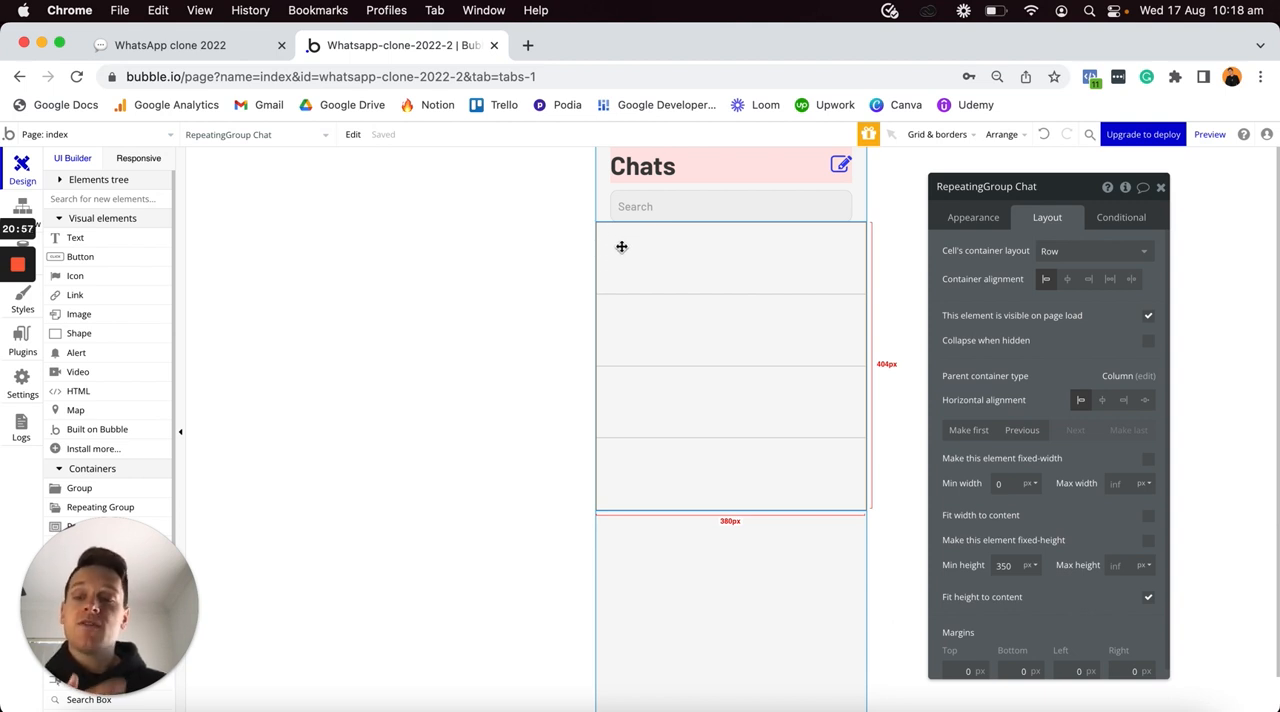
pyautogui.click(79, 314)
pyautogui.click(628, 265)
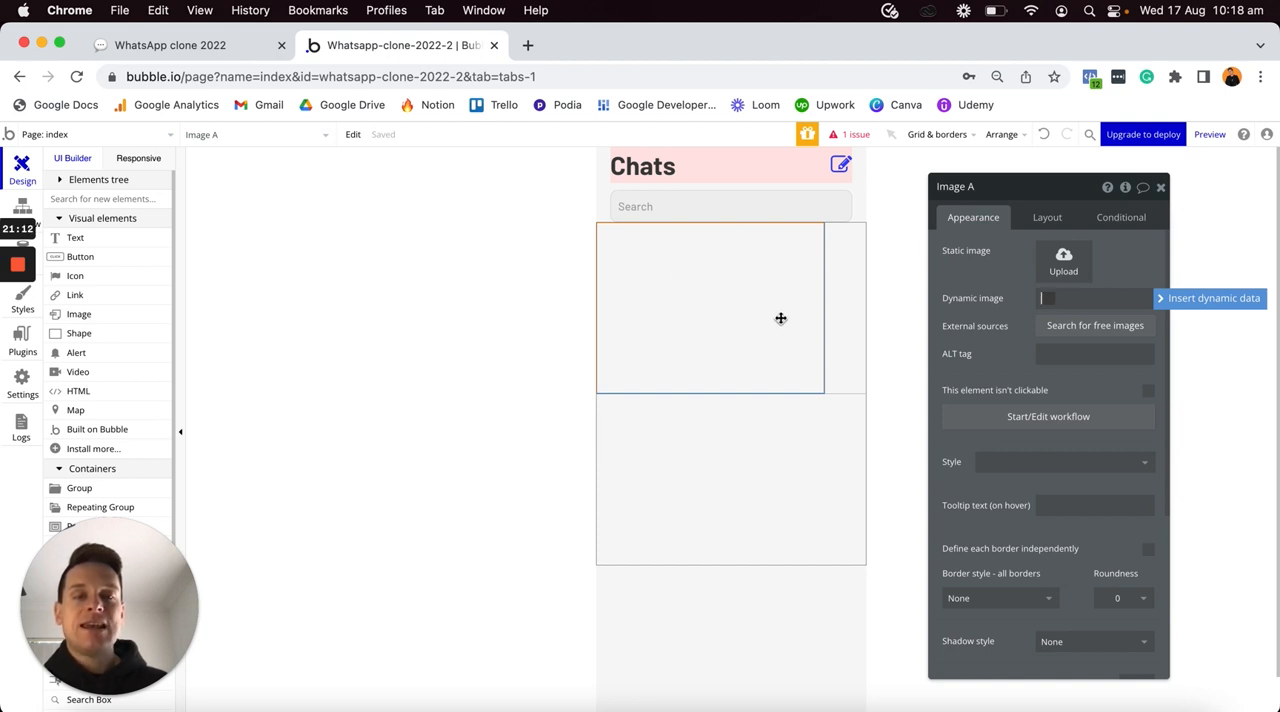
pyautogui.click(856, 342)
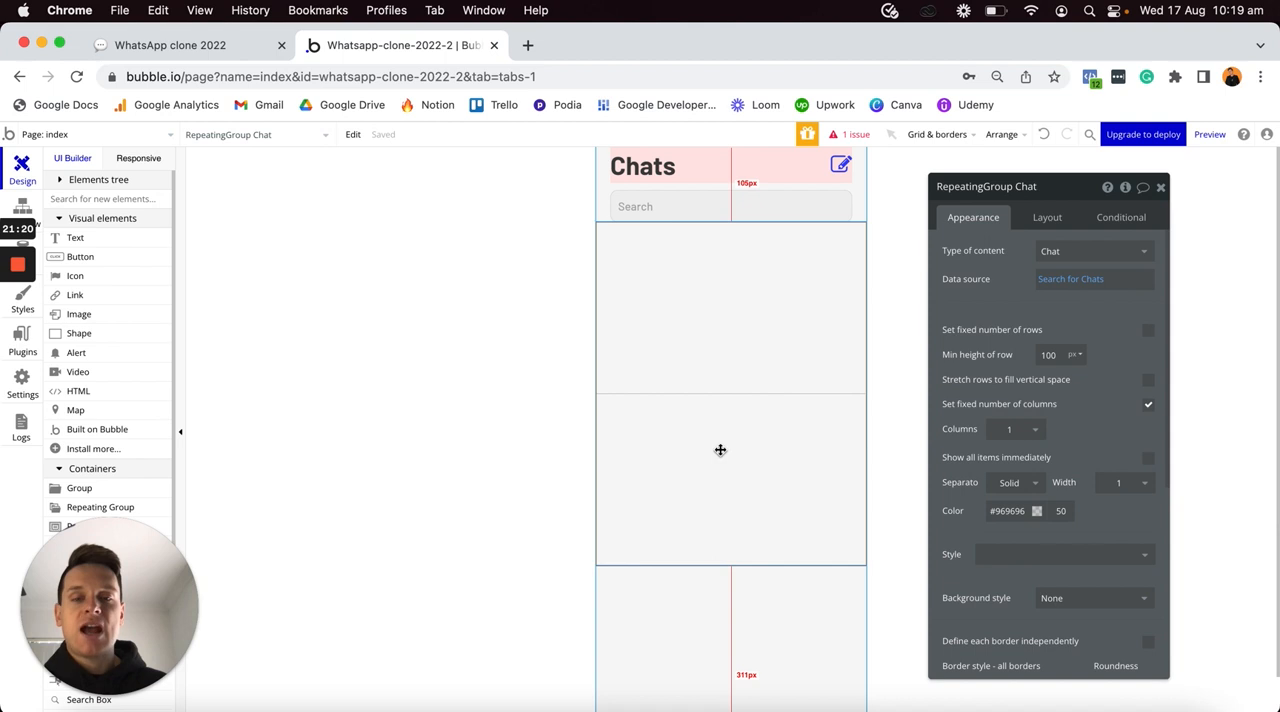
pyautogui.click(707, 345)
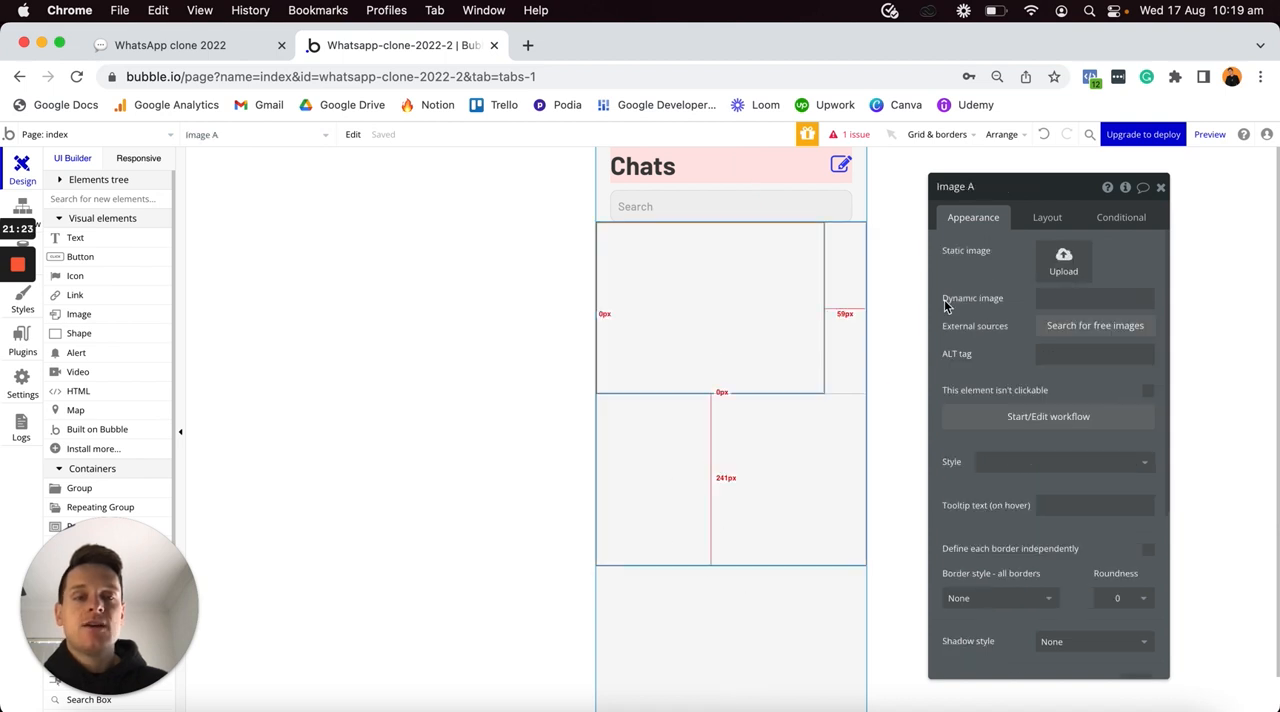
# - Set the image's dynamic source to Current cell's Chat's Chat-users:minus item Current User's Profile-photo
pyautogui.click(1053, 300)
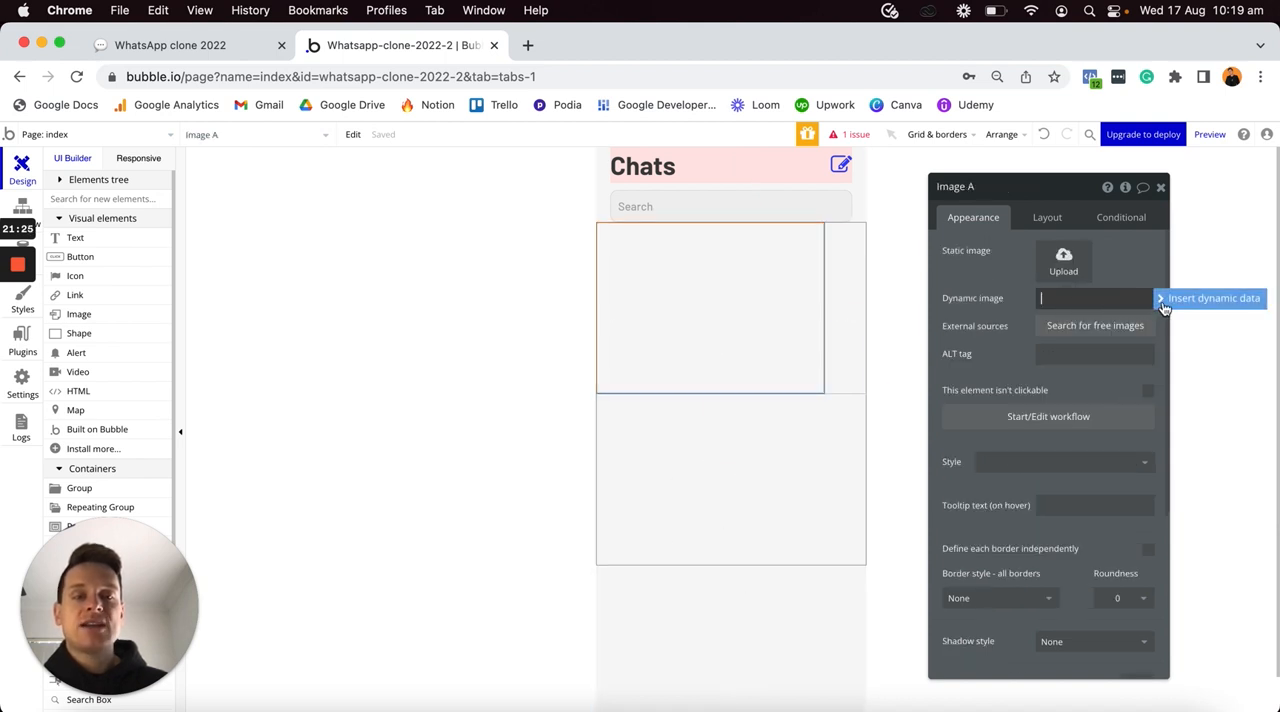
pyautogui.click(1163, 302)
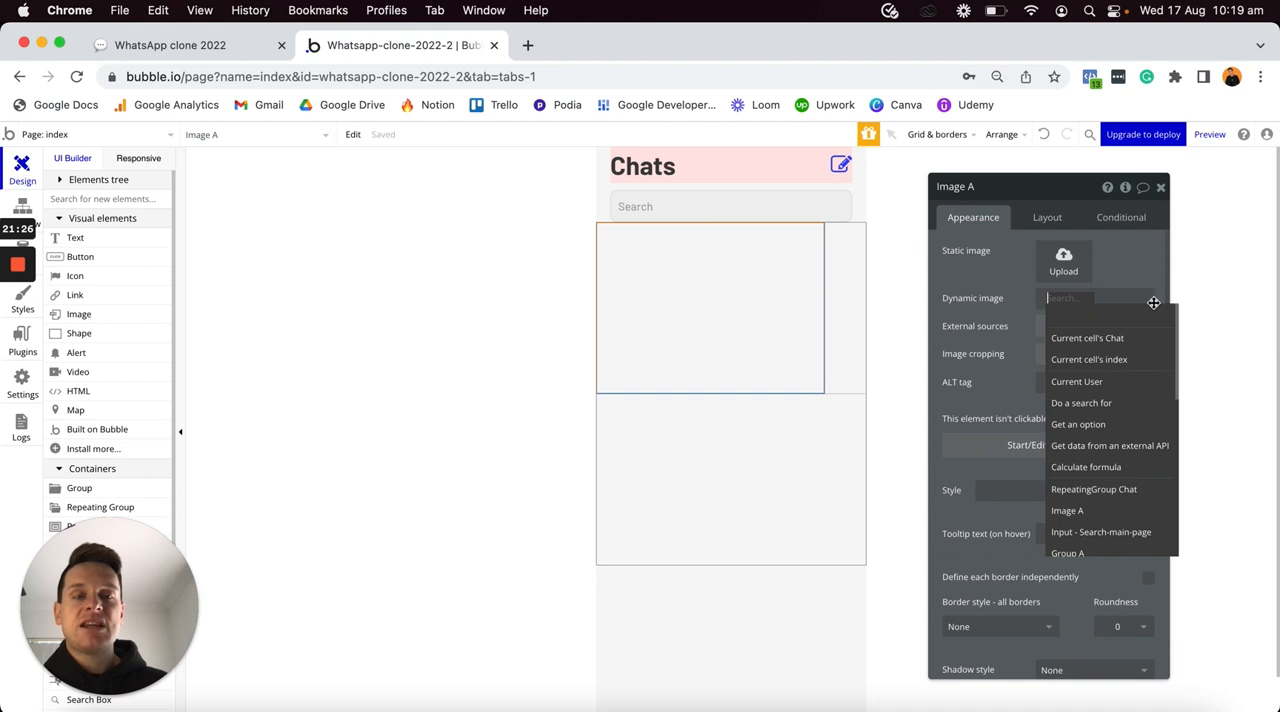
pyautogui.click(1094, 340)
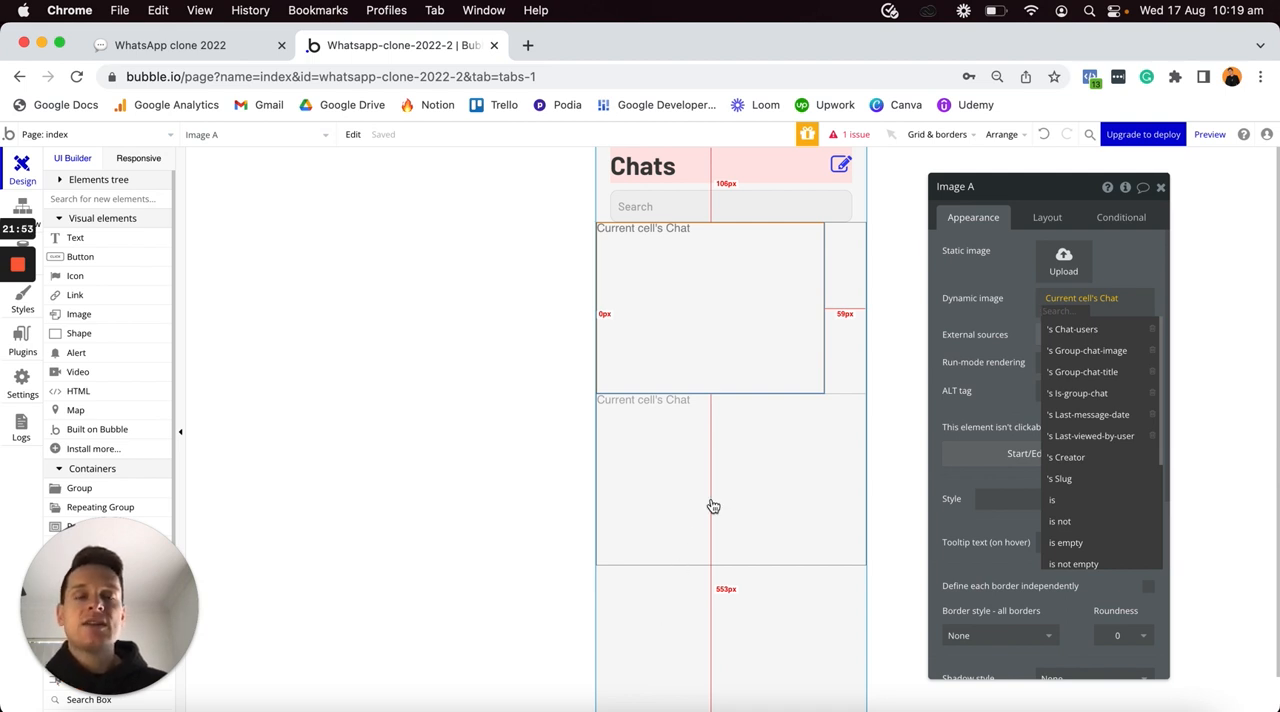
pyautogui.click(1094, 331)
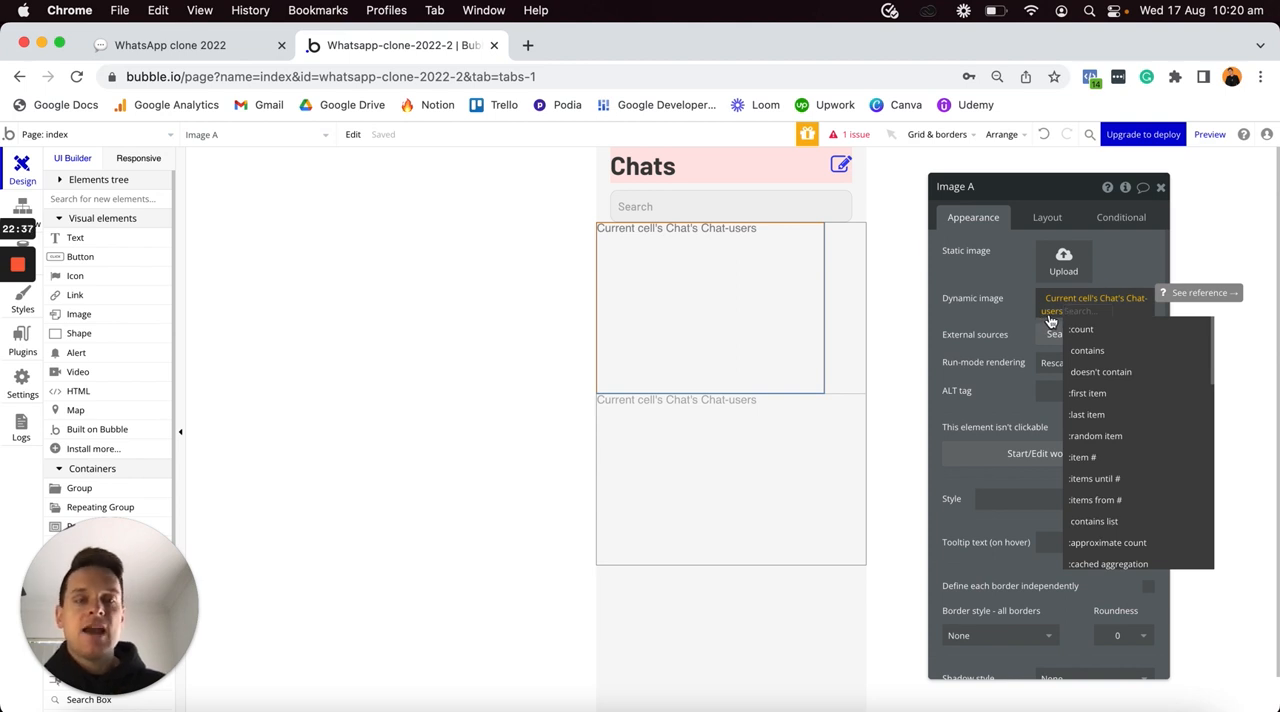
pyautogui.write('minus')
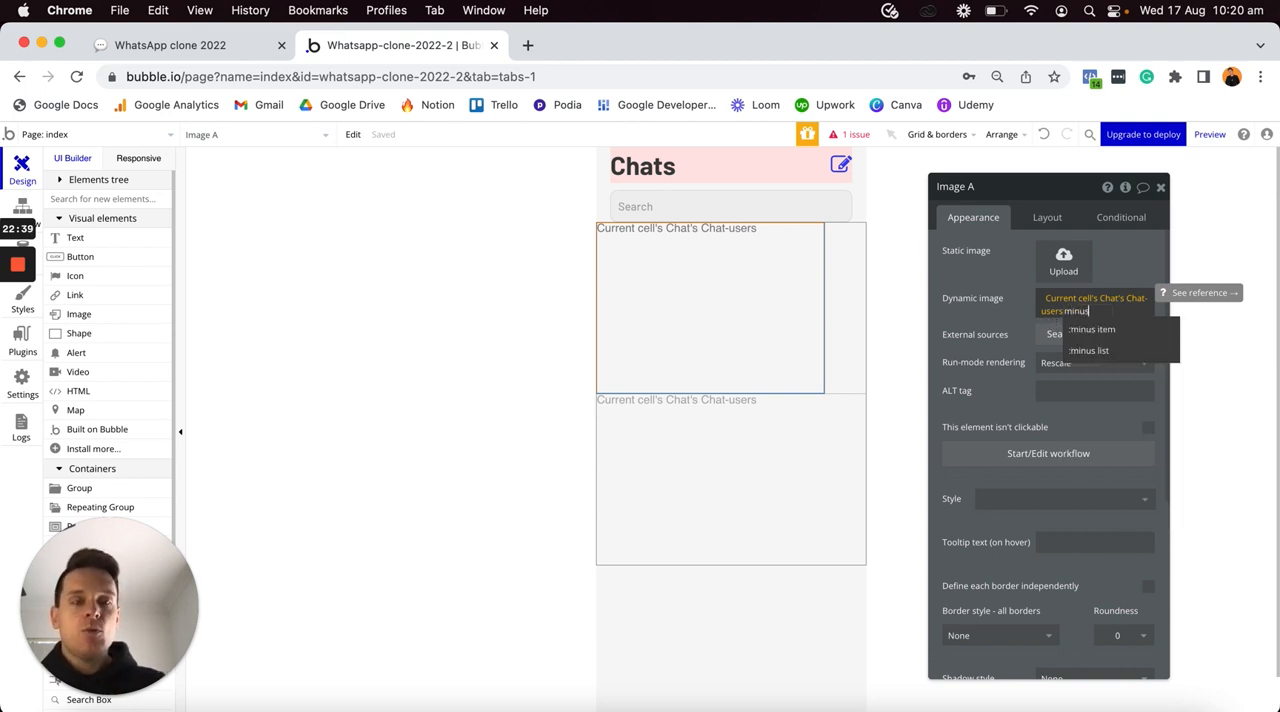
pyautogui.click(1086, 338)
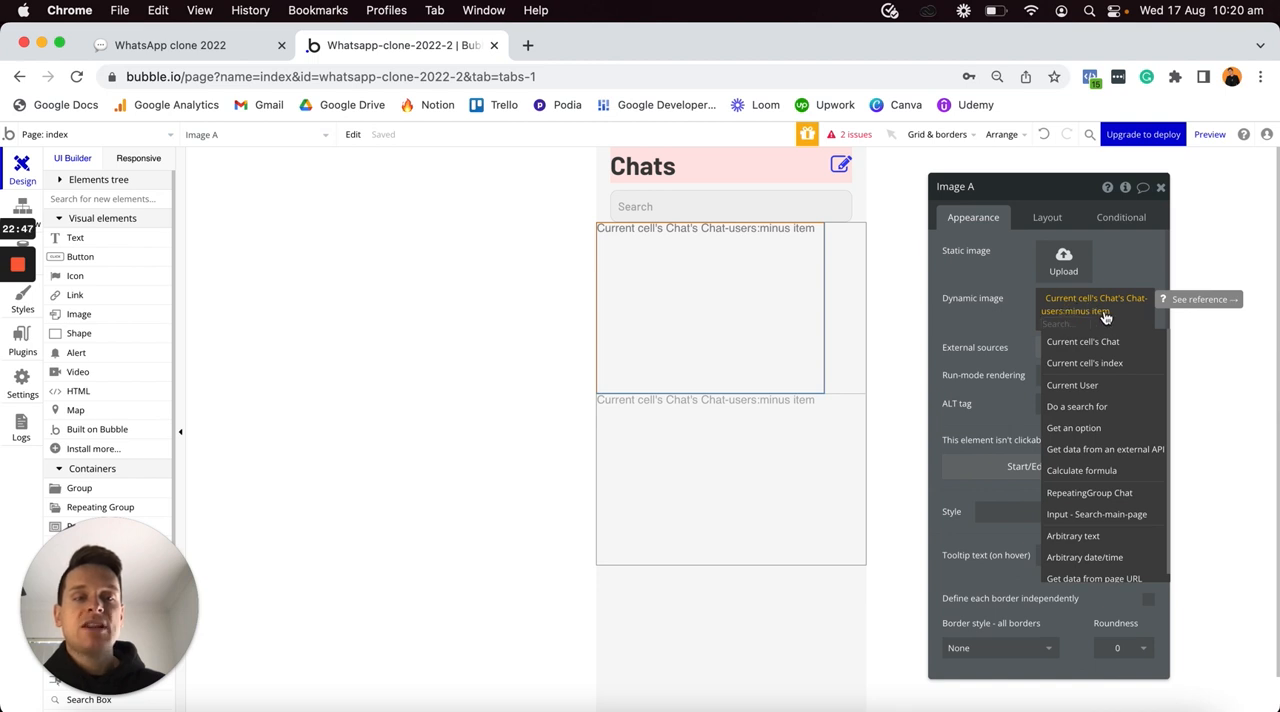
pyautogui.click(1073, 386)
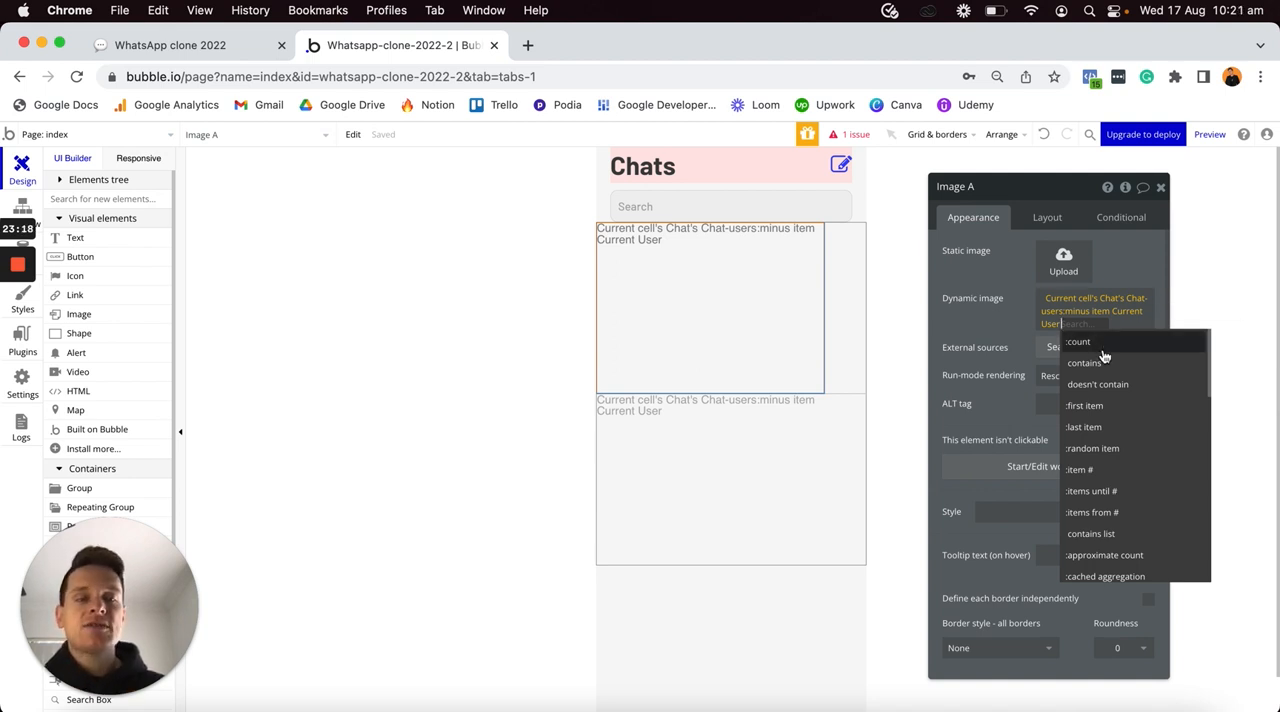
pyautogui.scroll(-3, 1100, 365)
pyautogui.scroll(-3, 1100, 368)
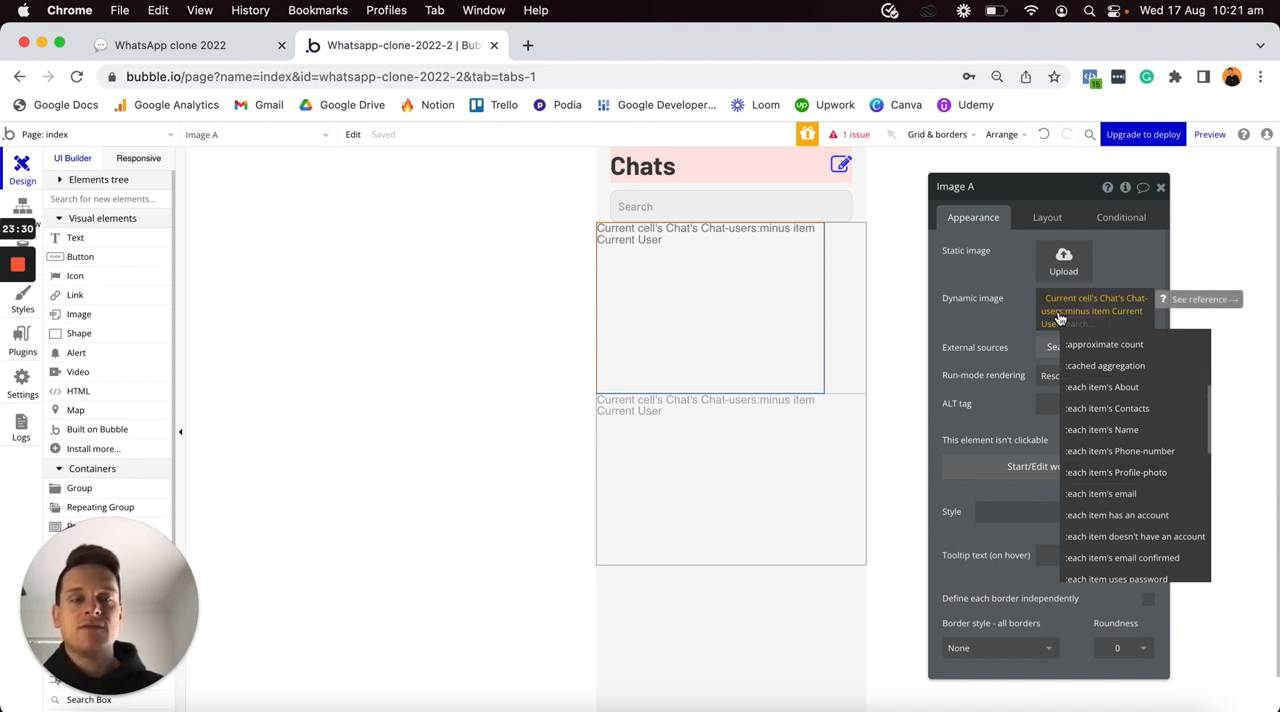
pyautogui.click(1104, 476)
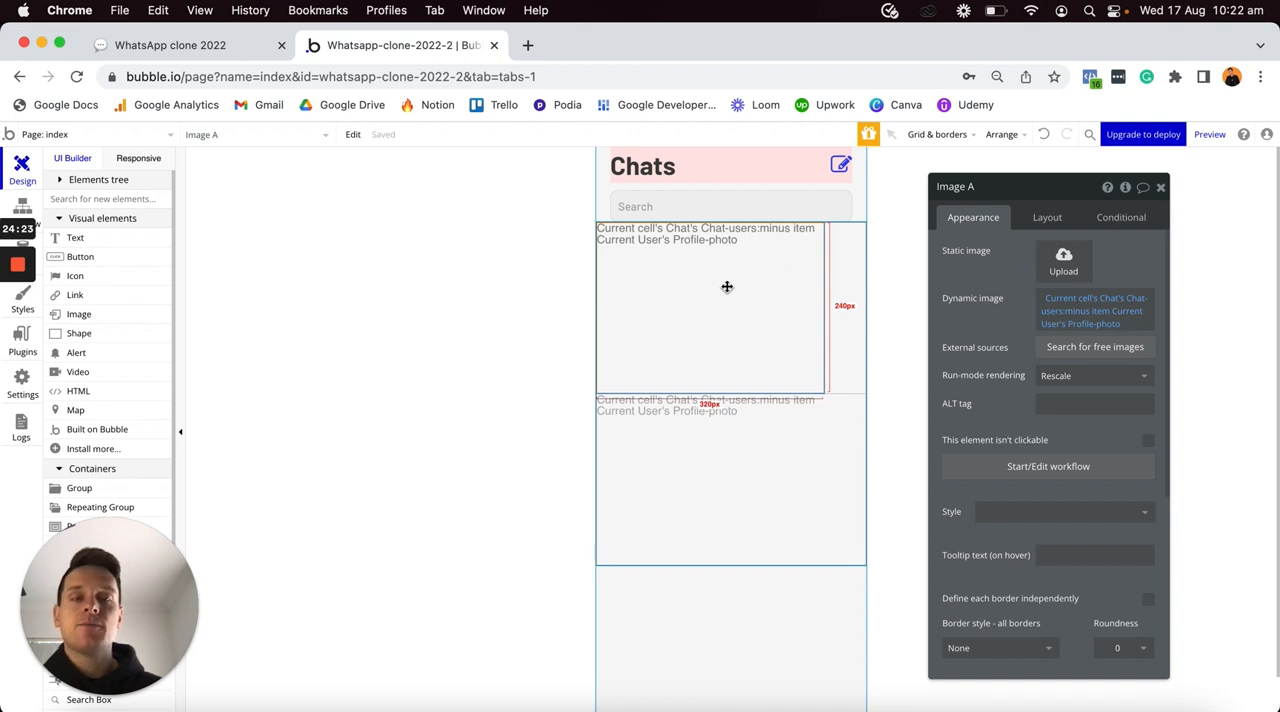
# - Give the profile image a Solid border on all sides with a roundness of 100
pyautogui.scroll(-3, 979, 390)
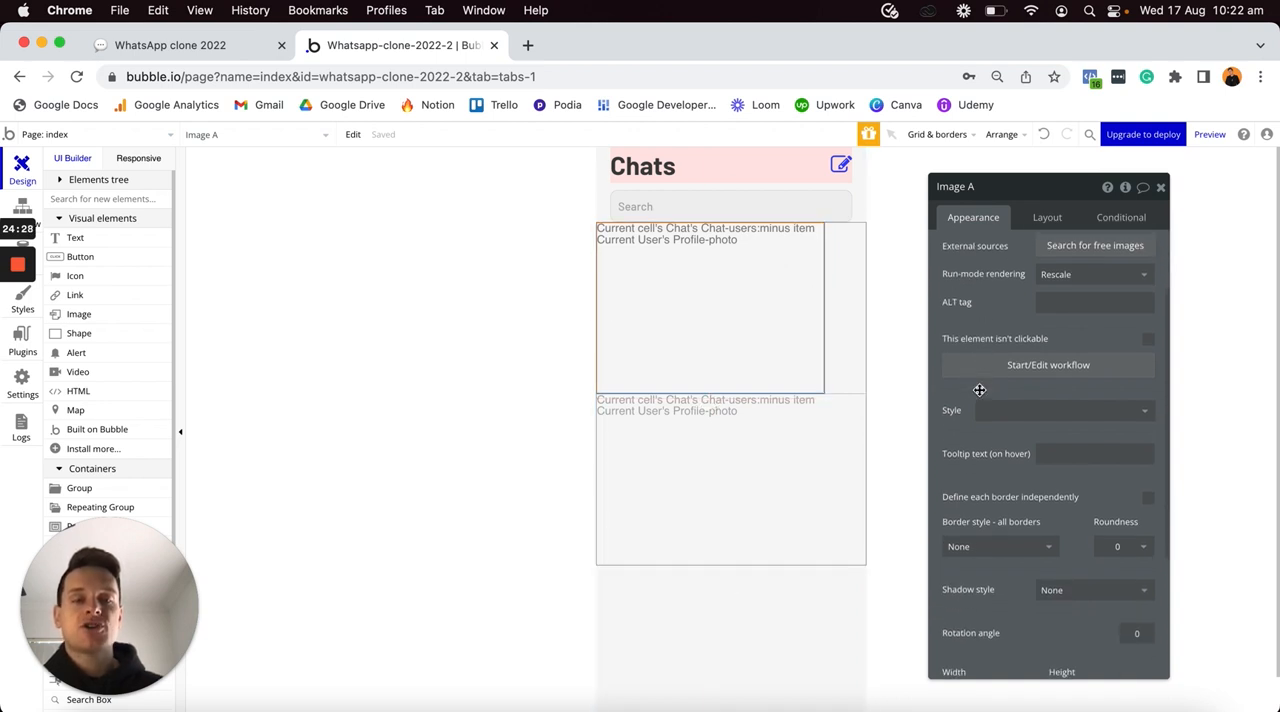
pyautogui.click(1027, 549)
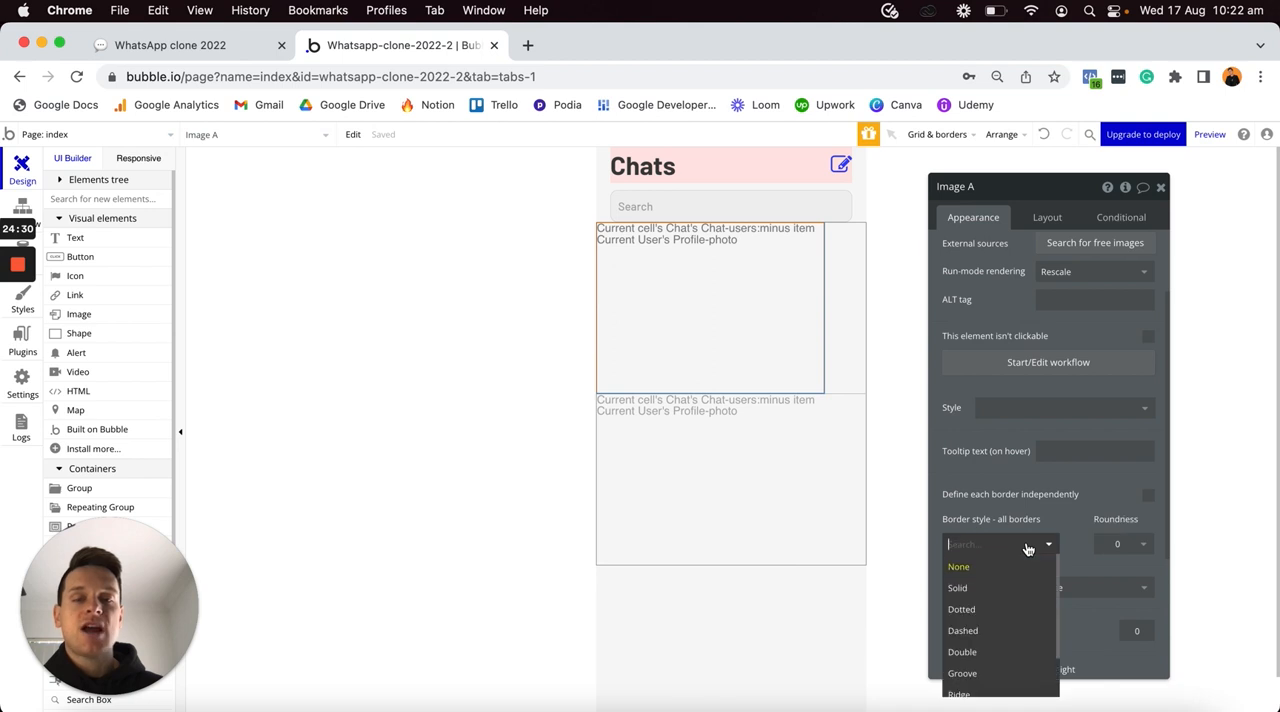
pyautogui.click(968, 590)
pyautogui.click(781, 250)
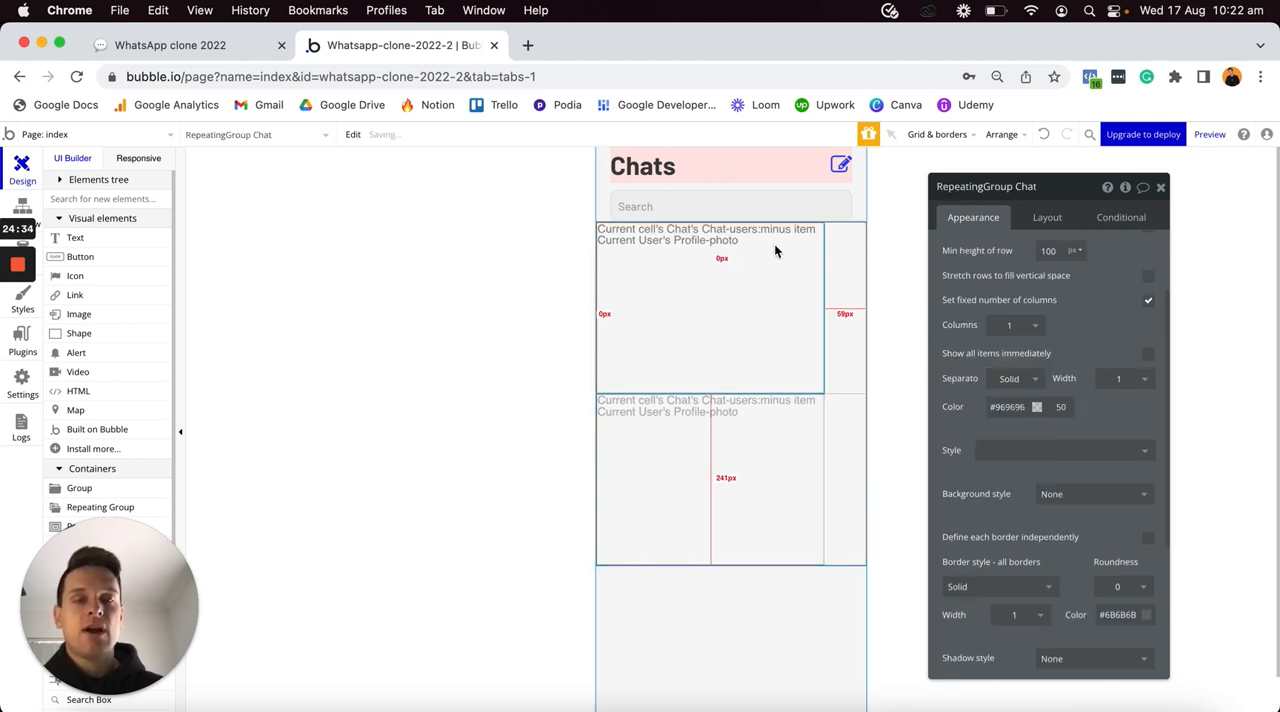
pyautogui.click(743, 309)
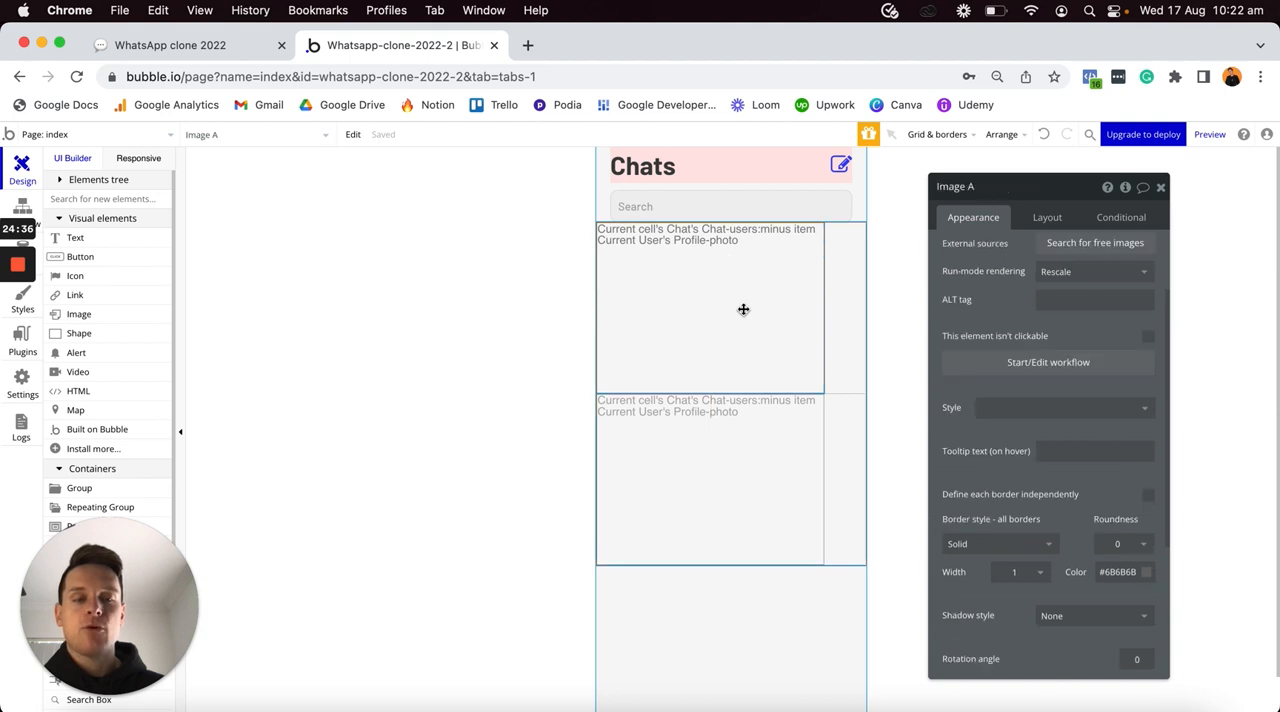
pyautogui.click(1120, 545)
pyautogui.write('100')
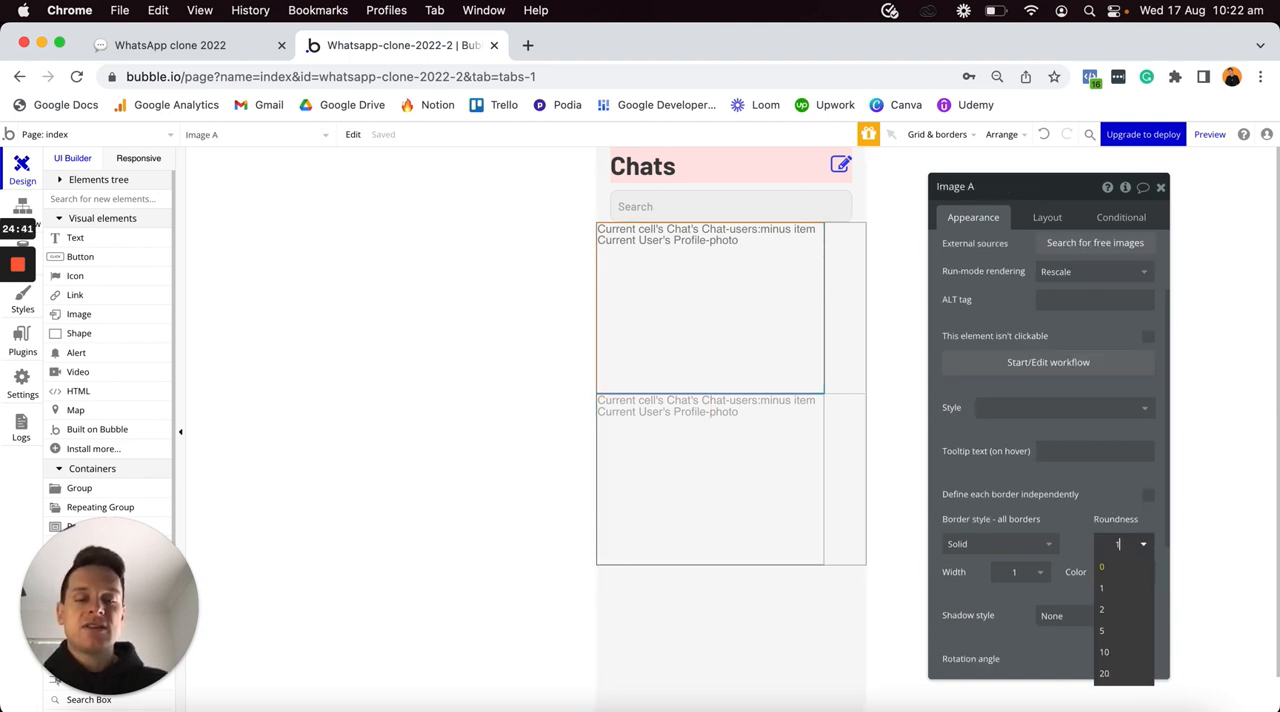
pyautogui.press('Return')
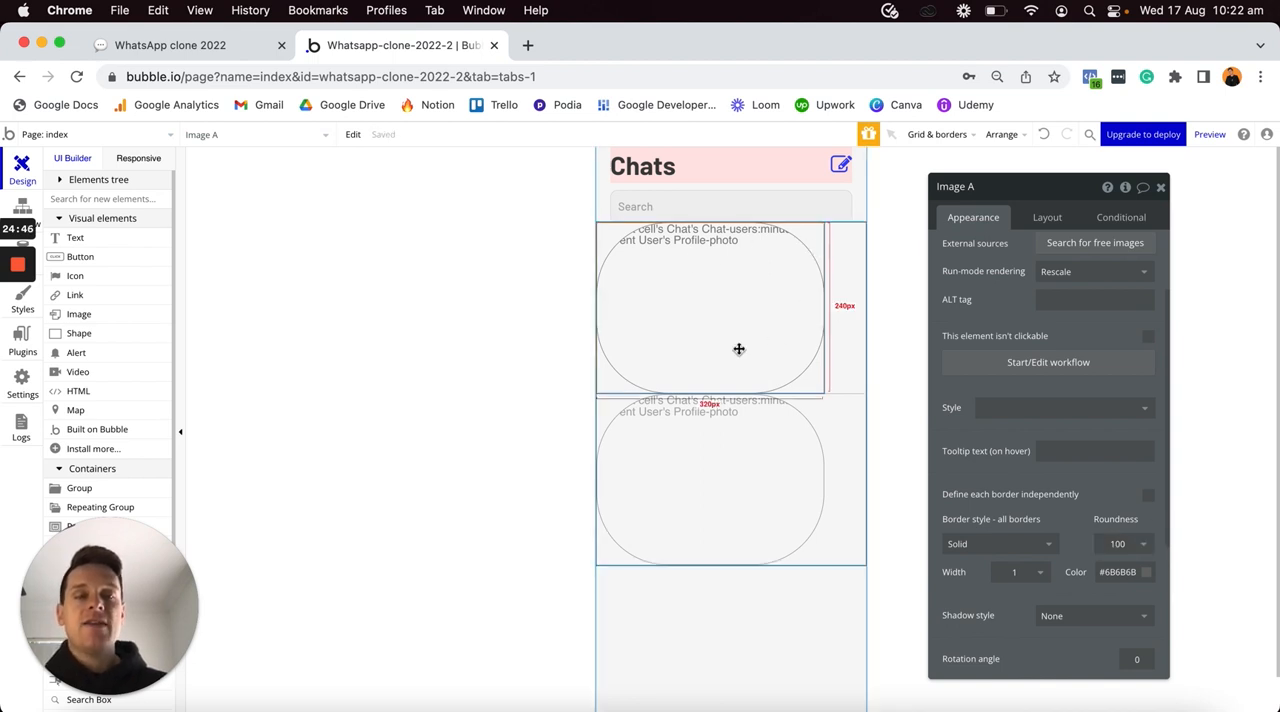
# - Set the profile image's fixed width to 50 px, keep its aspect ratio fixed and give it a 10 px top margin
pyautogui.click(1045, 217)
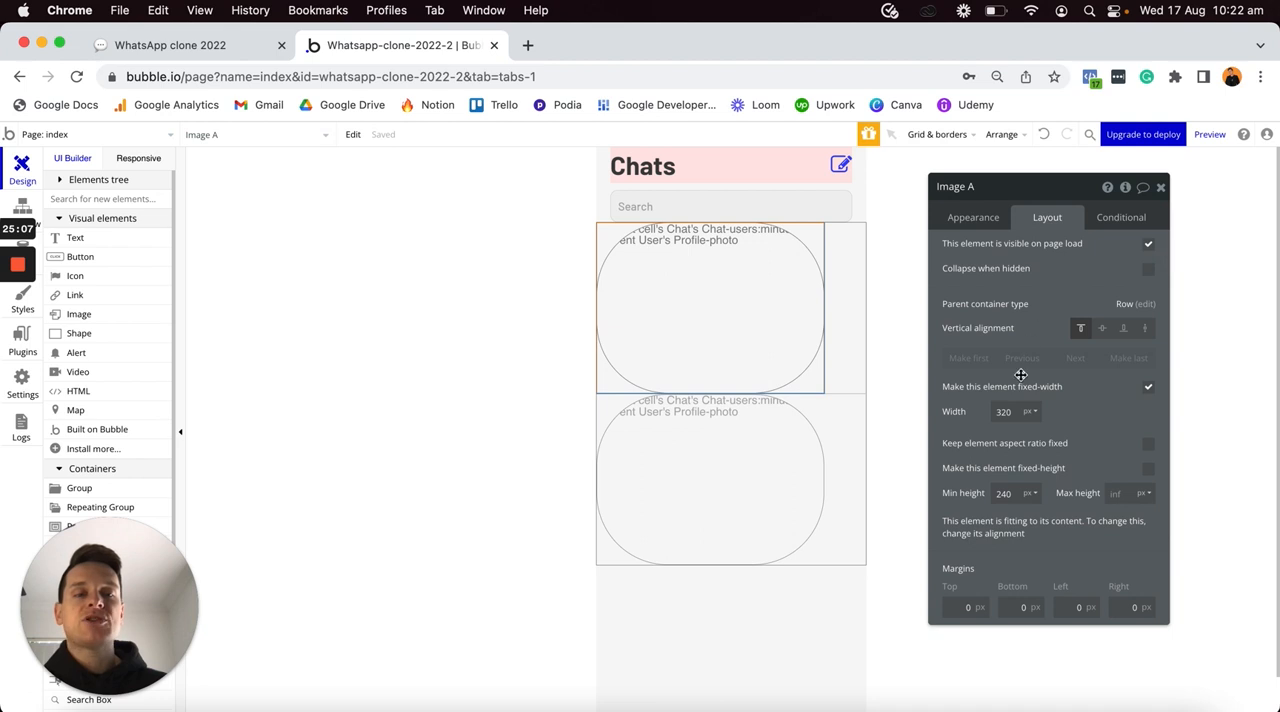
pyautogui.doubleClick(1005, 411)
pyautogui.write('50')
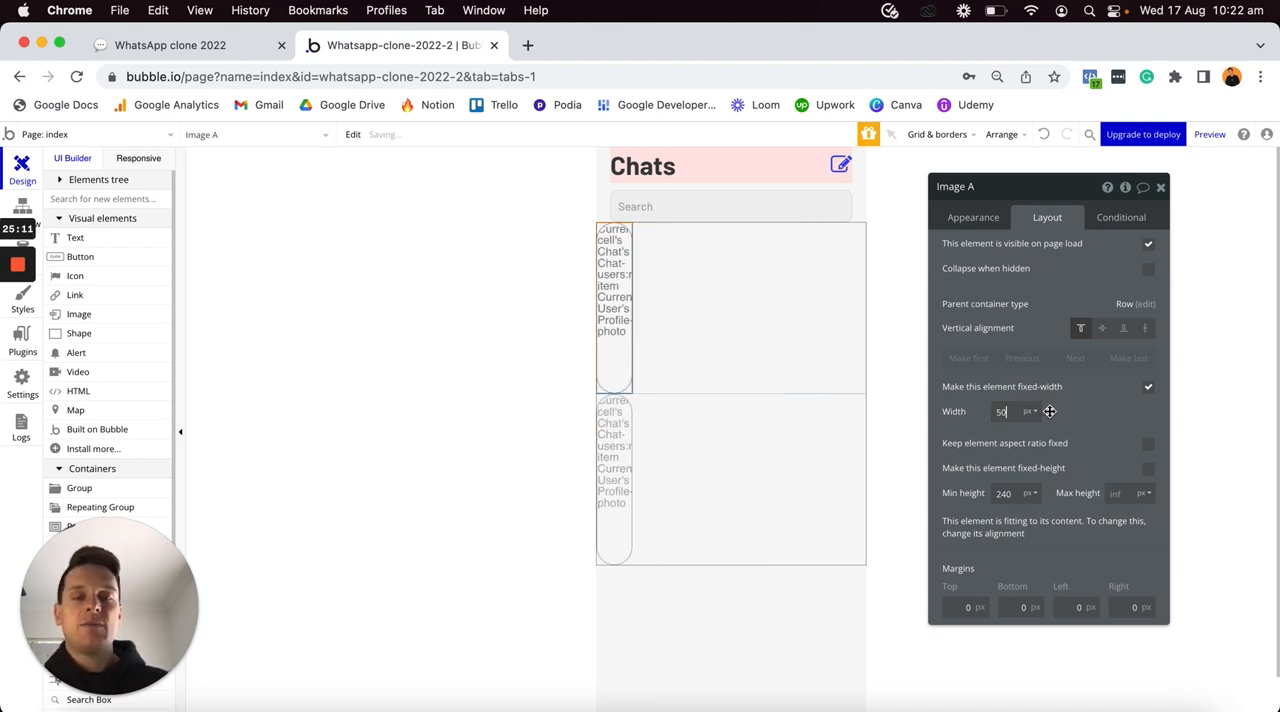
pyautogui.click(1148, 445)
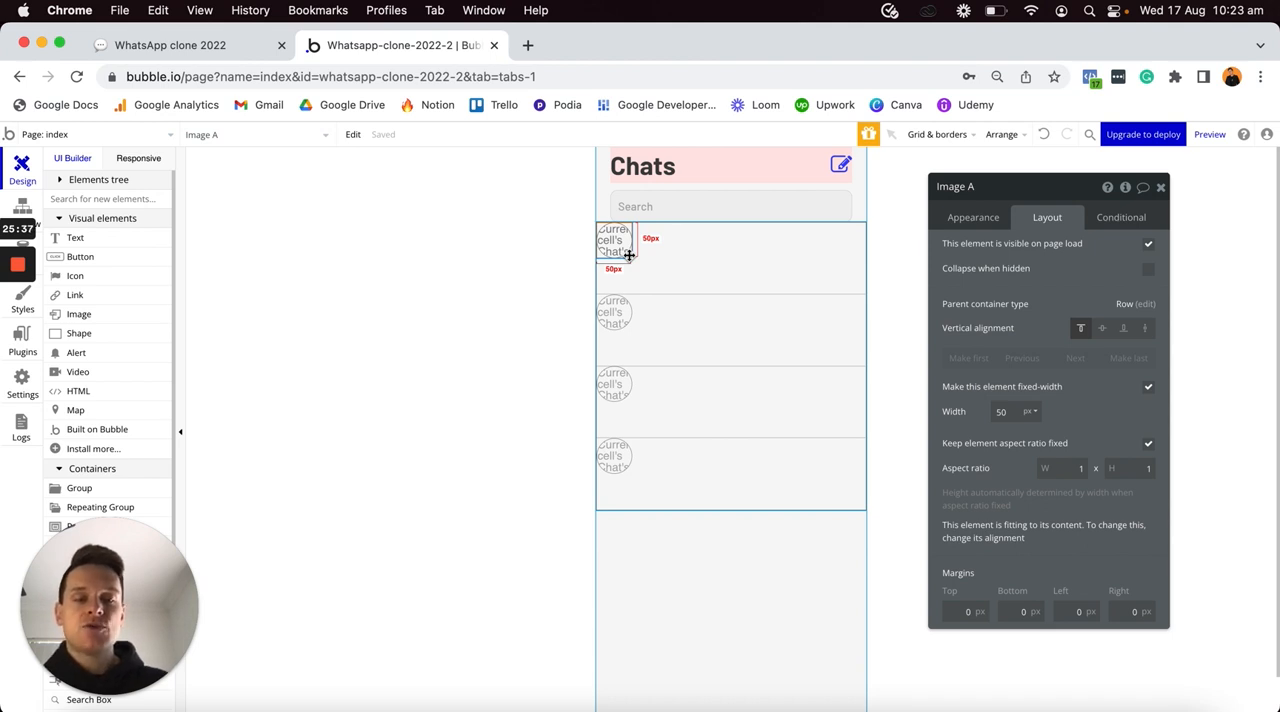
pyautogui.click(961, 606)
pyautogui.write('10')
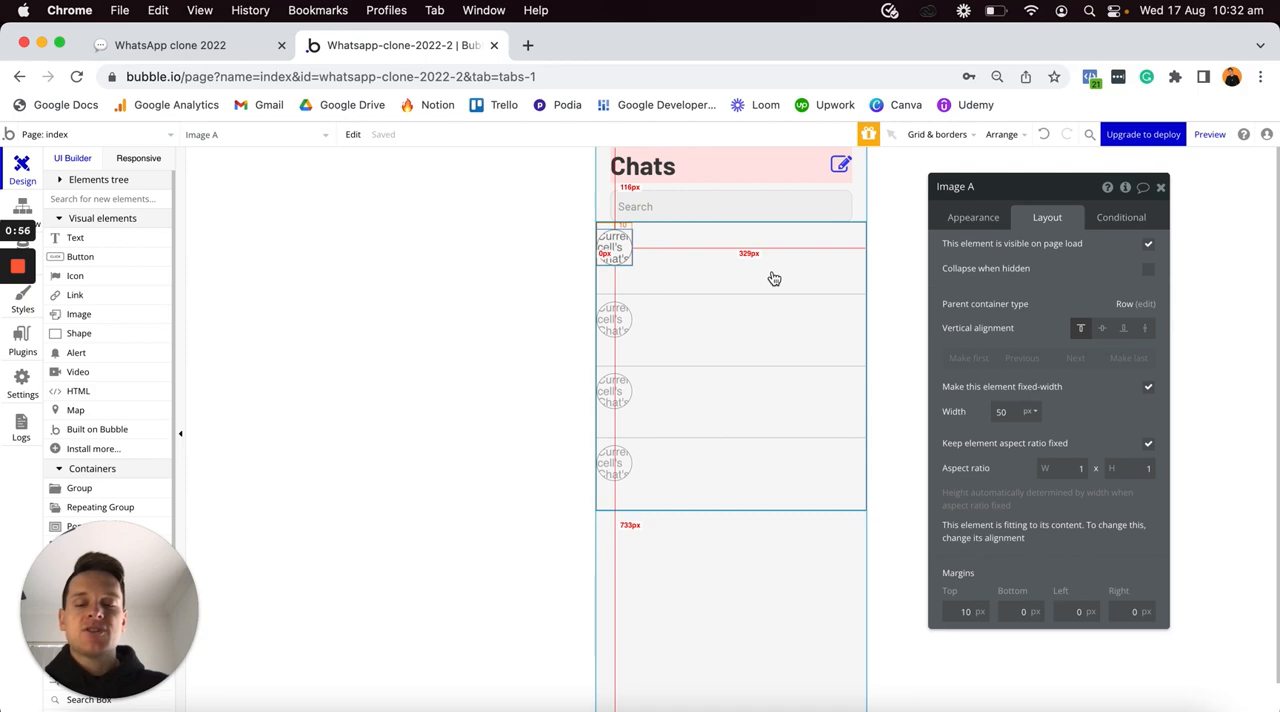
# - Switch to the Whatsapp-clone-2022 Bubble editor in Safari and inspect the layout settings of its chat repeating group
pyautogui.hotkey('ctrl', 'Up')
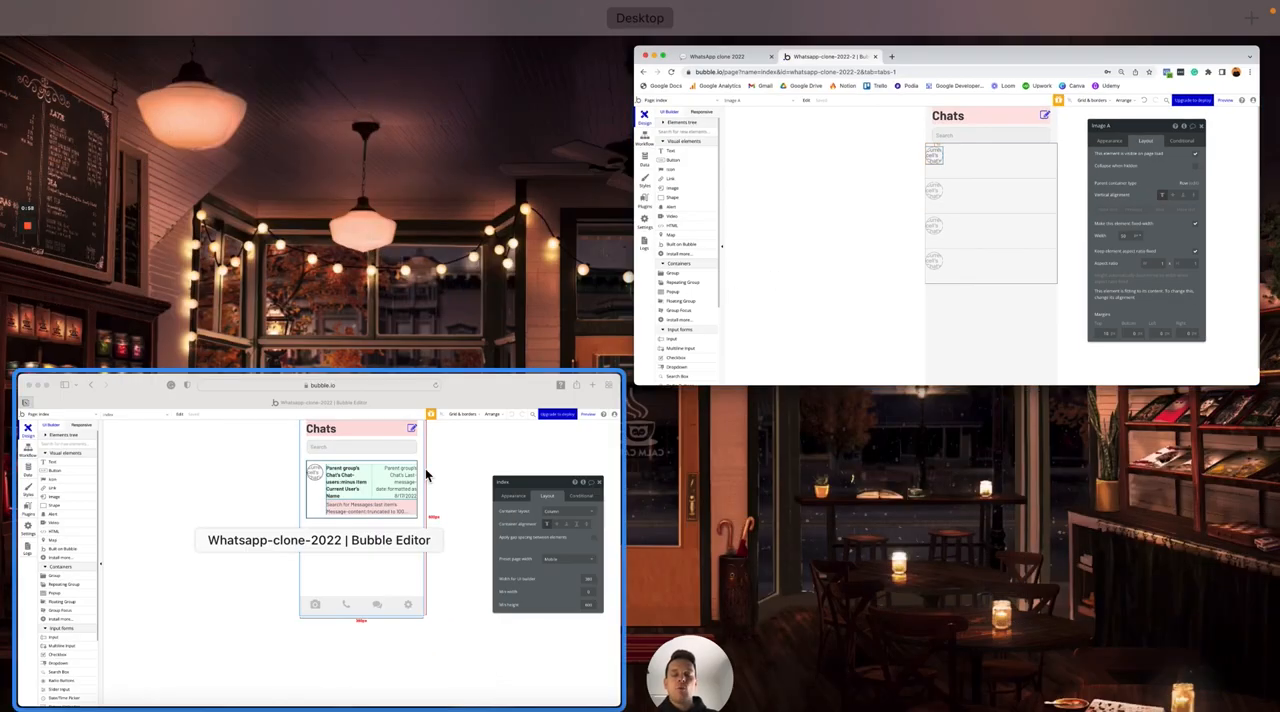
pyautogui.click(429, 472)
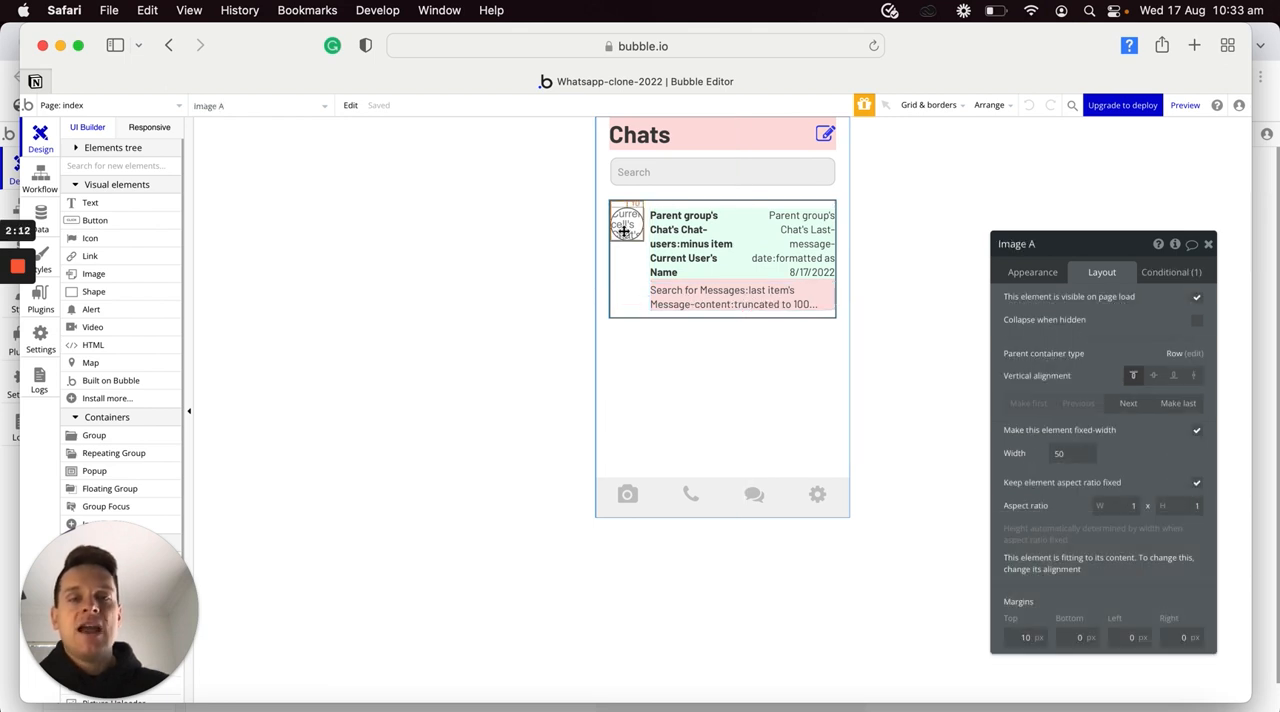
pyautogui.click(630, 292)
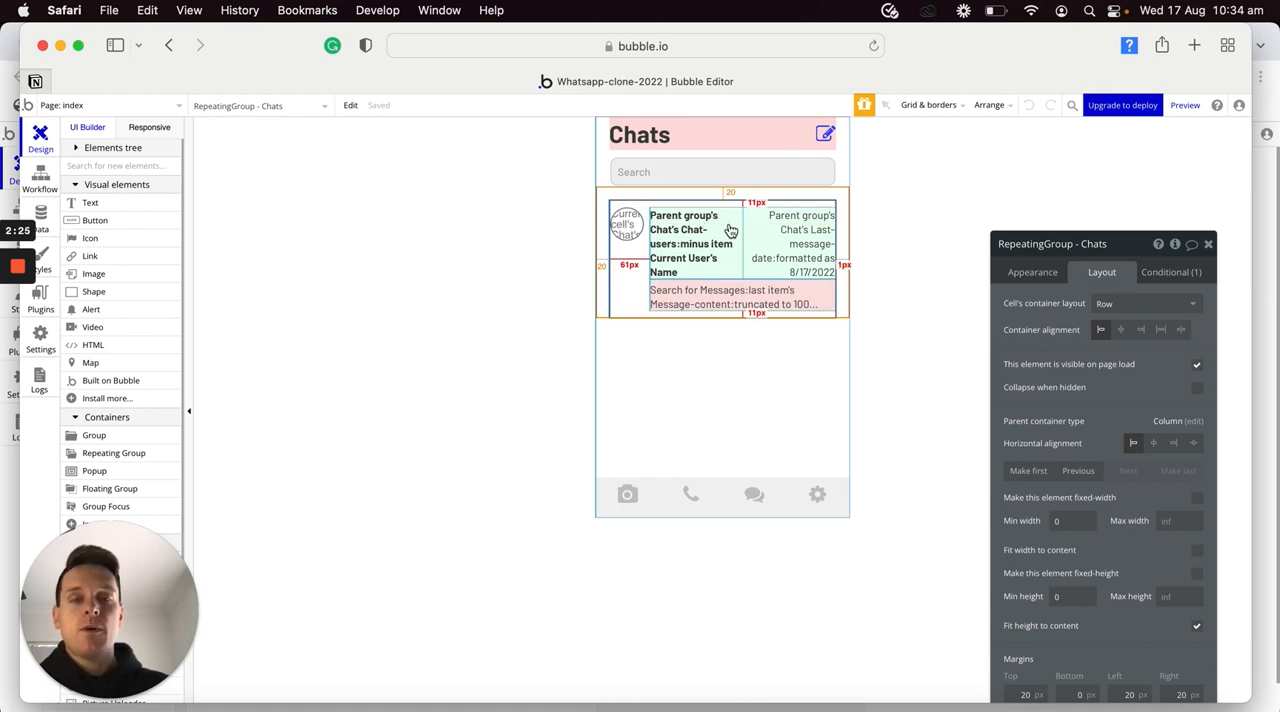
# - Switch to the whatsapp-clone-2022-2 editor in Chrome and add a group inside the chat repeating group's first cell, alongside the profile image
pyautogui.click(670, 288)
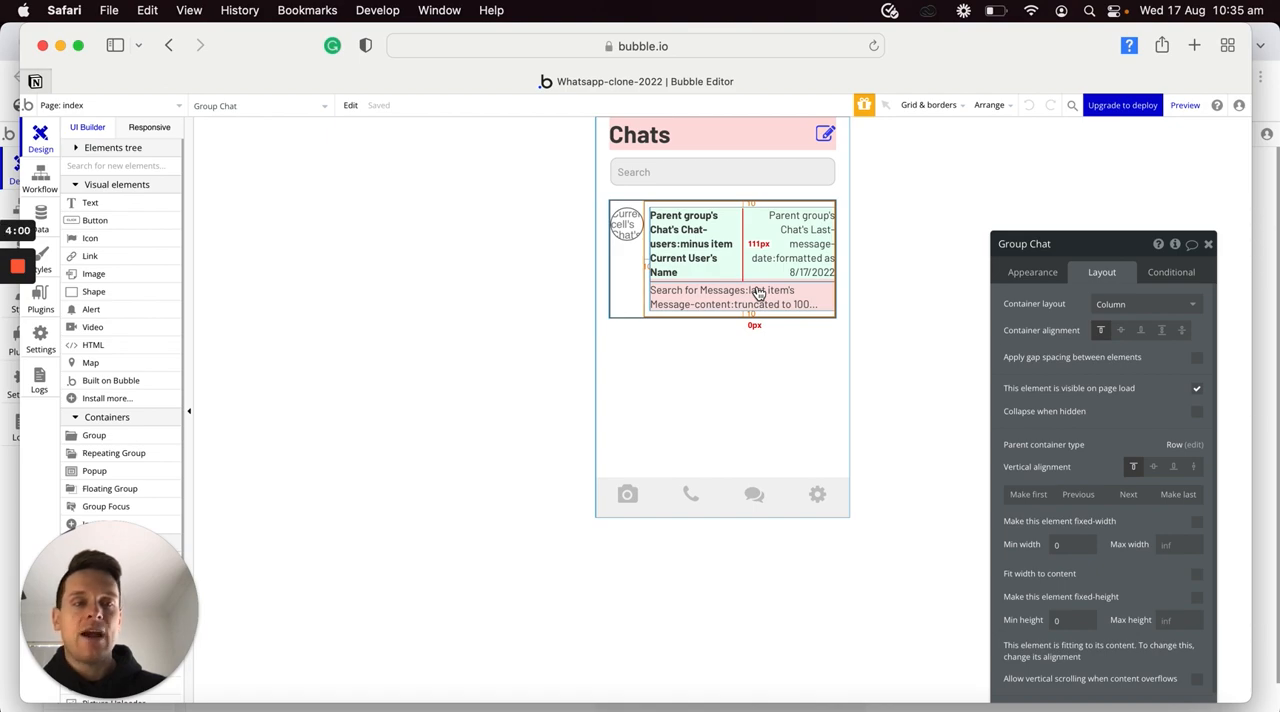
pyautogui.hotkey('ctrl', 'Up')
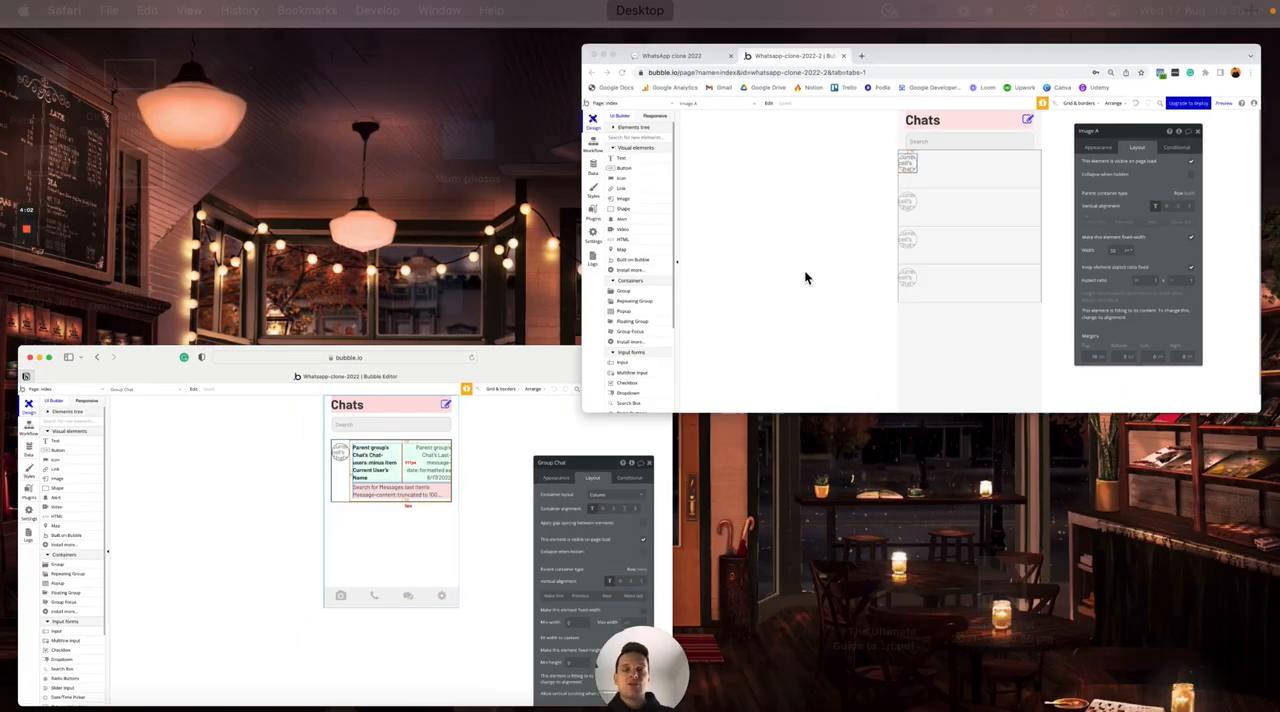
pyautogui.click(804, 271)
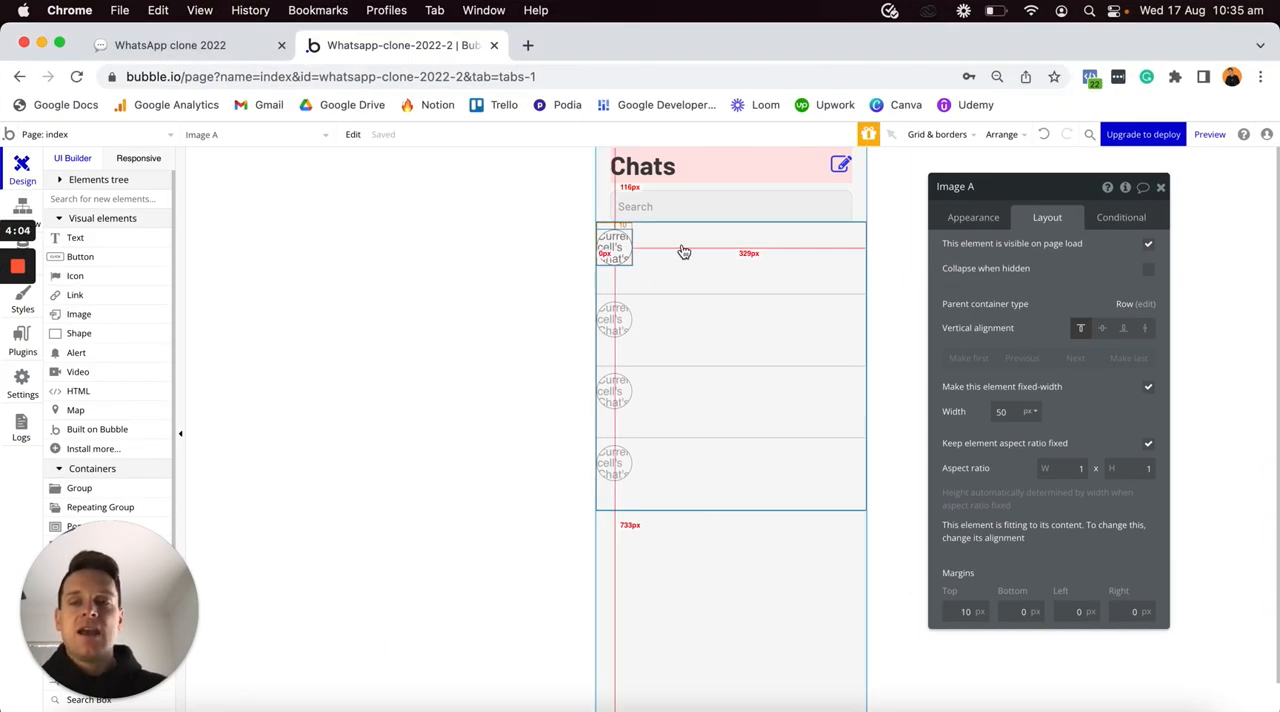
pyautogui.click(114, 488)
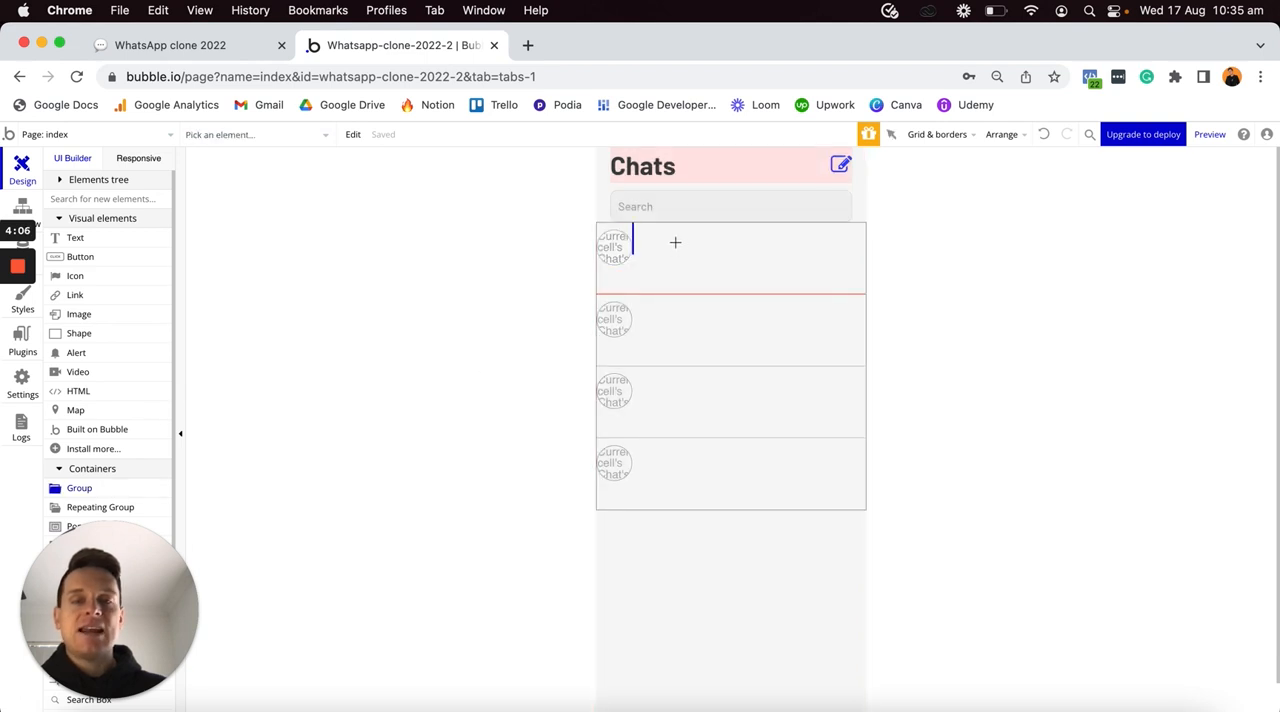
pyautogui.click(675, 242)
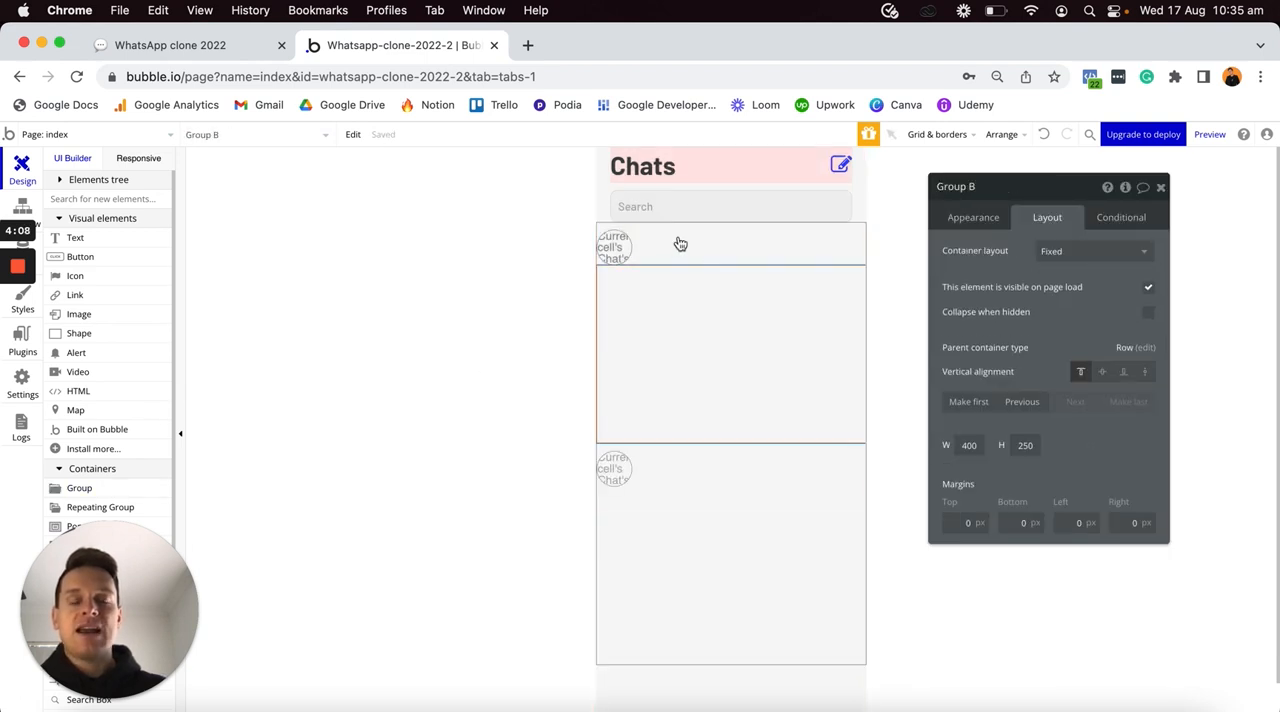
# - Remove the new group's style and give it a flat background color of #FFDBDB
pyautogui.click(986, 219)
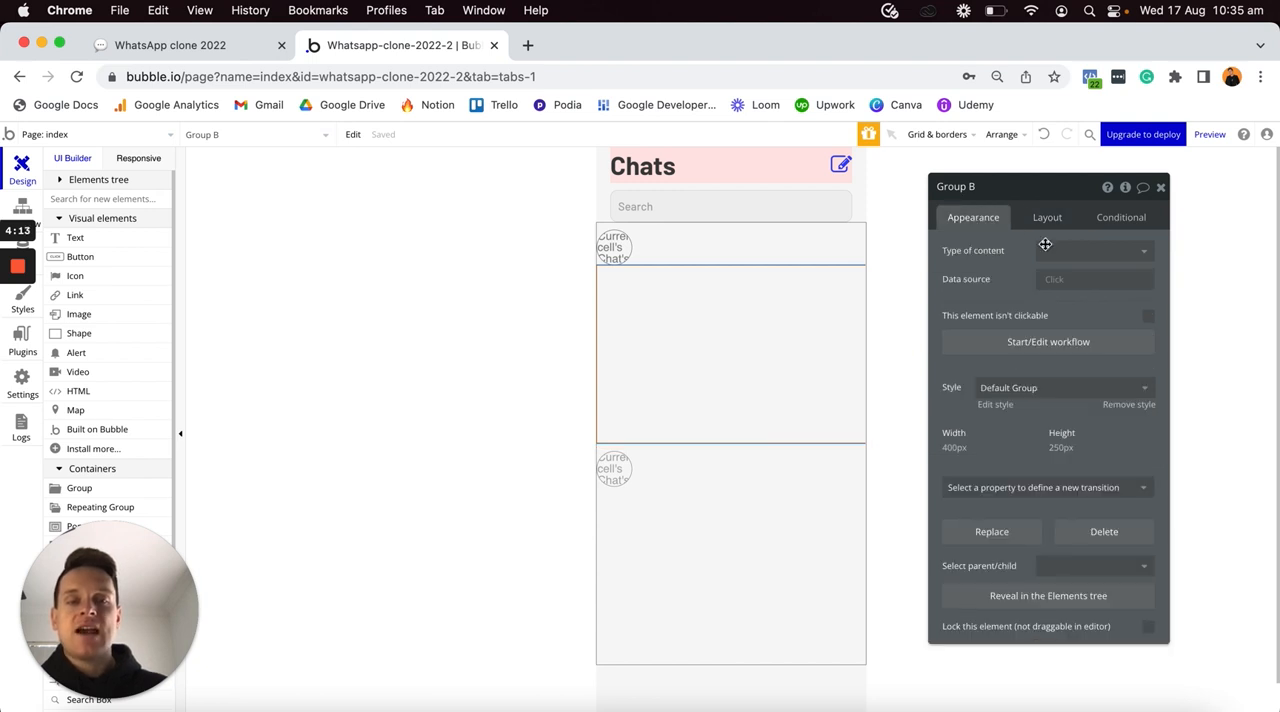
pyautogui.click(1118, 405)
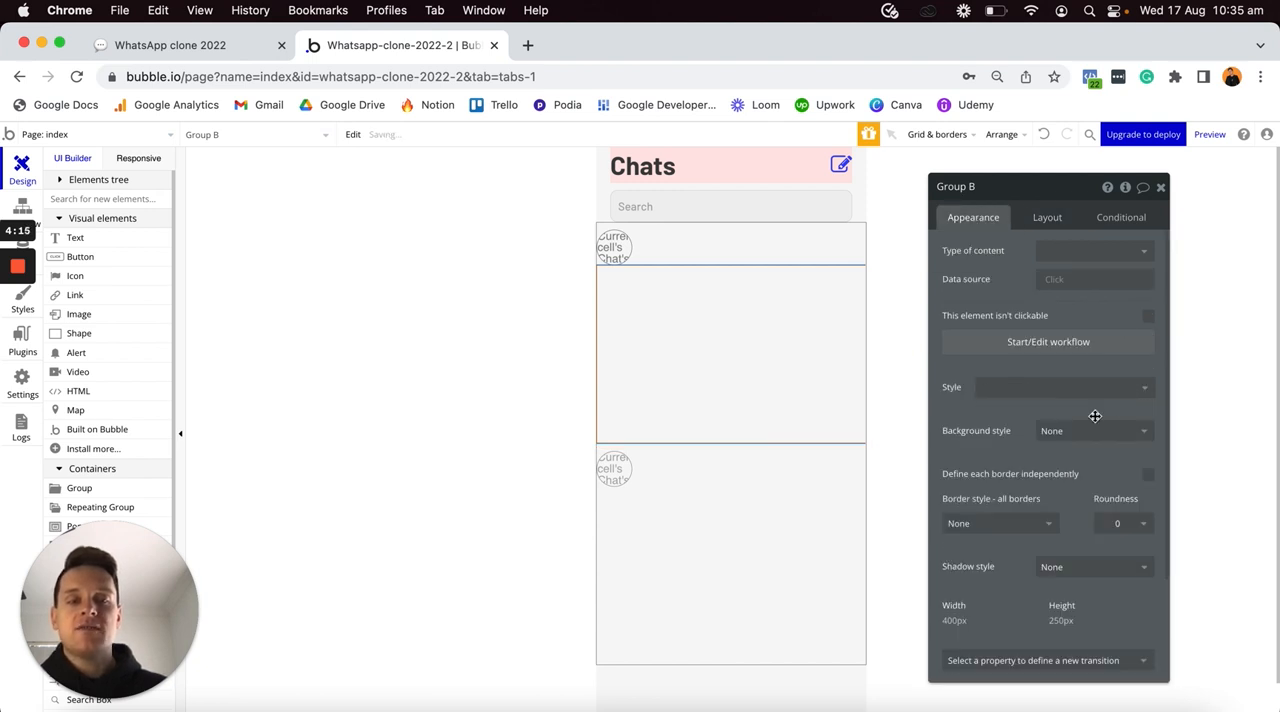
pyautogui.click(1090, 430)
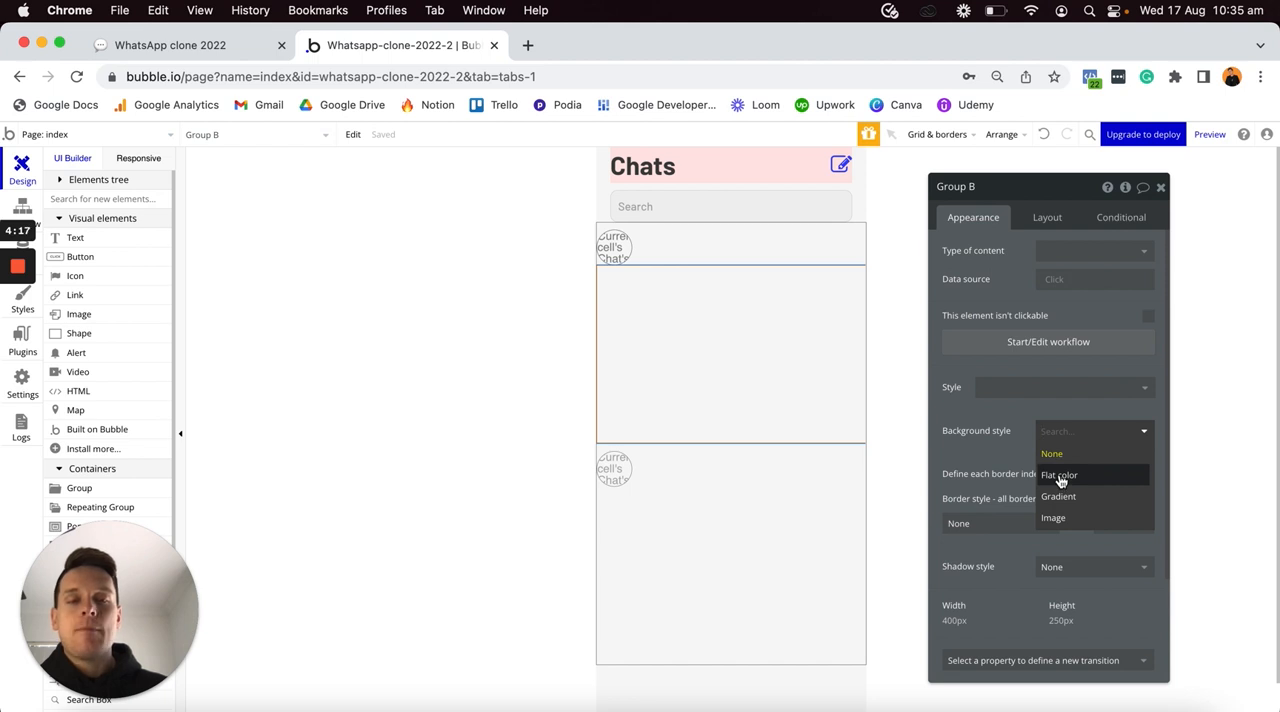
pyautogui.click(1060, 477)
pyautogui.click(1042, 460)
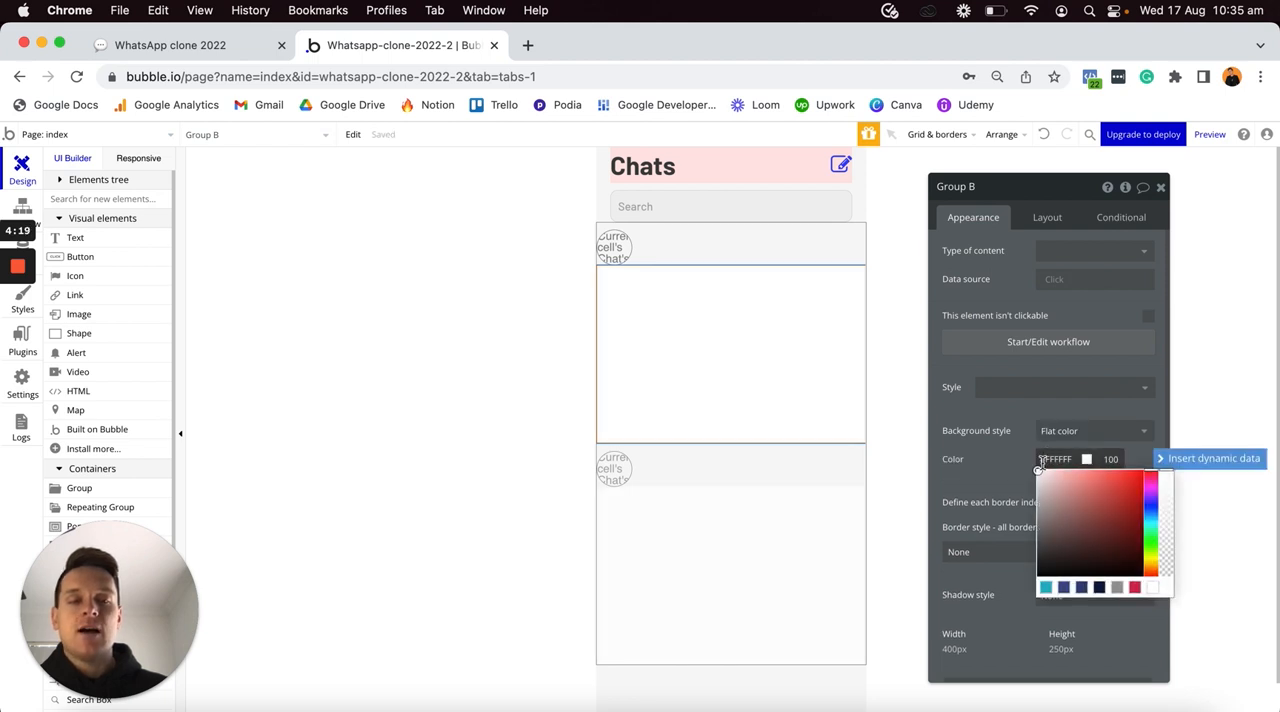
pyautogui.press('super+a')
pyautogui.write('#FFDEDE')
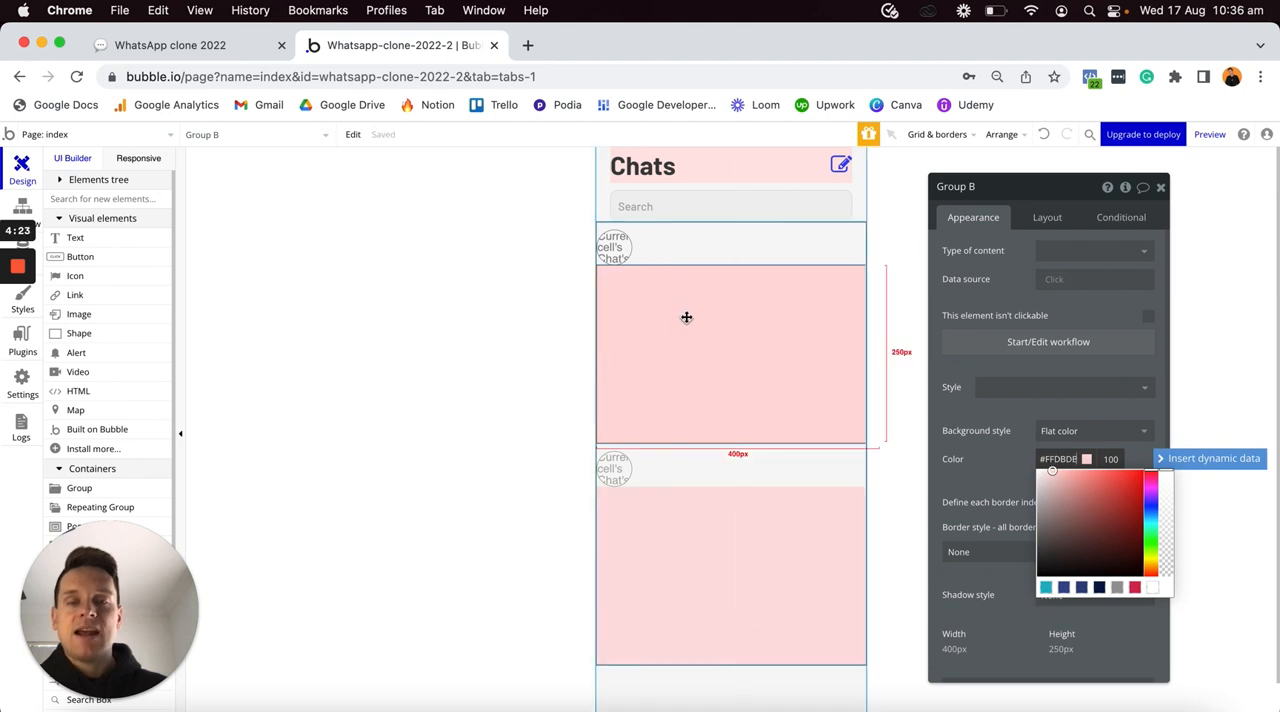
# - Set the group's container layout to Column, turn off its fixed width and set its minimum width to 0 px
pyautogui.click(1043, 219)
pyautogui.click(1043, 219)
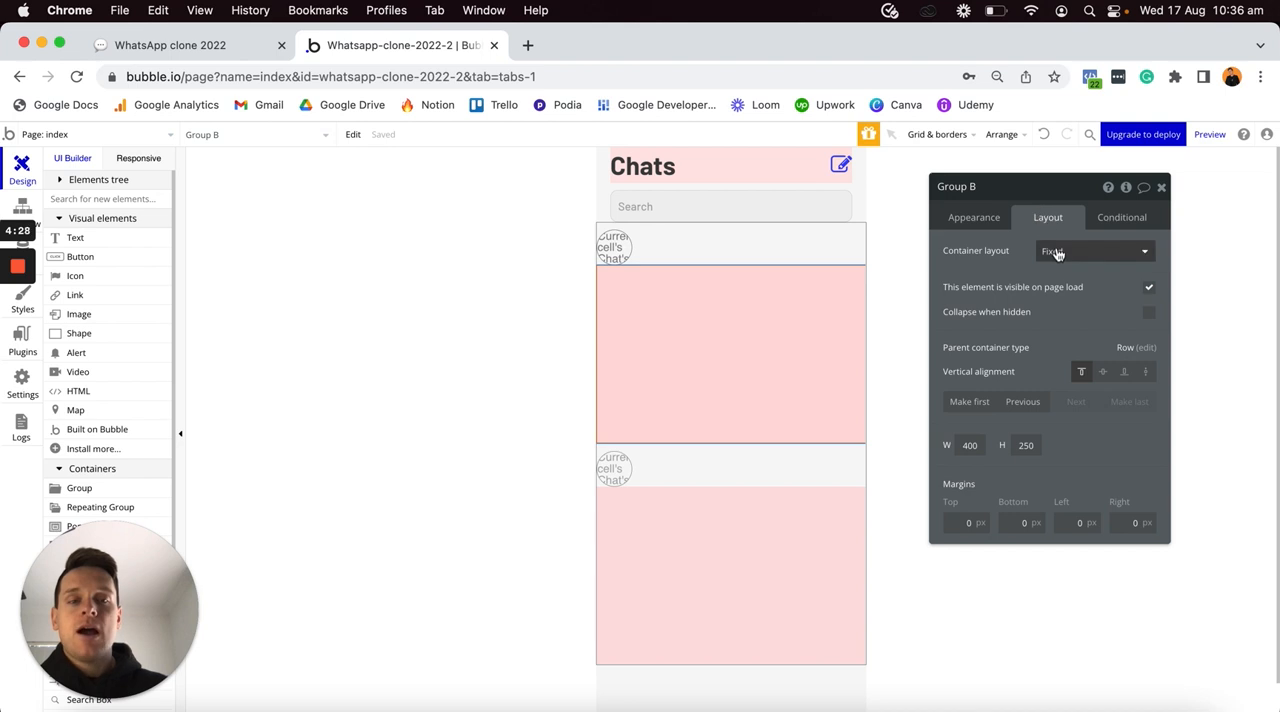
pyautogui.click(1052, 252)
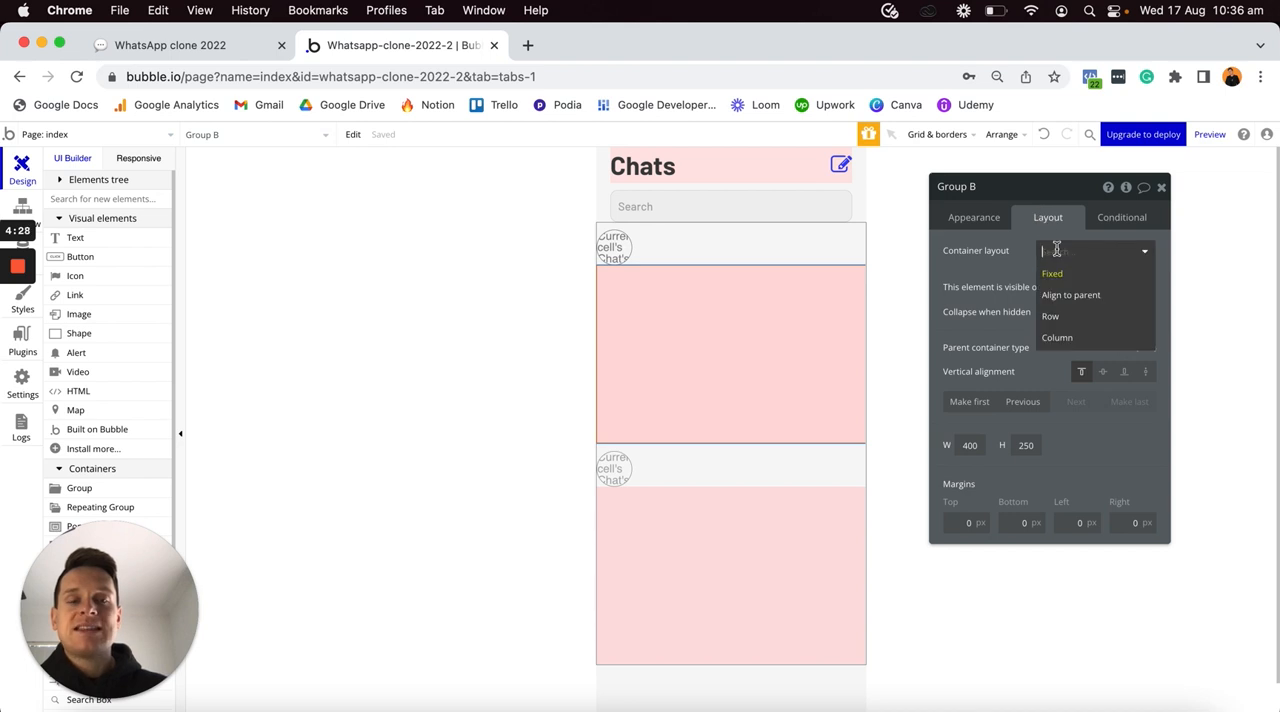
pyautogui.click(1066, 340)
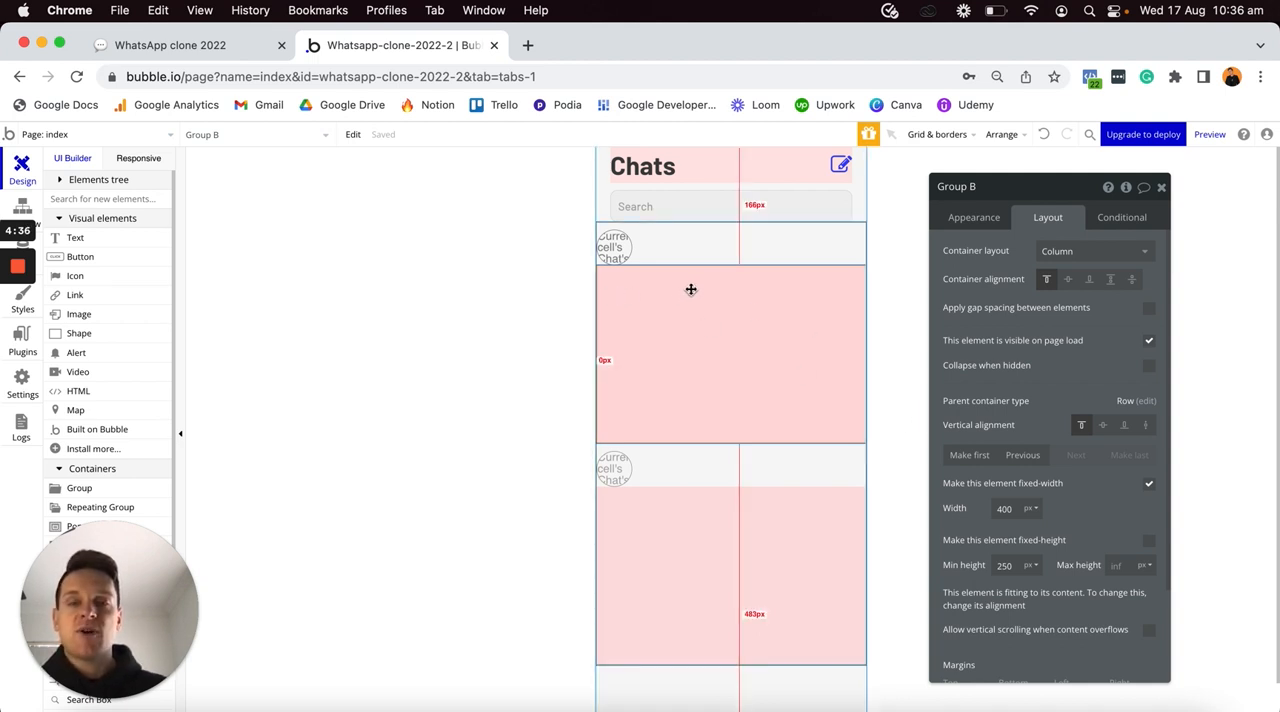
pyautogui.click(1149, 484)
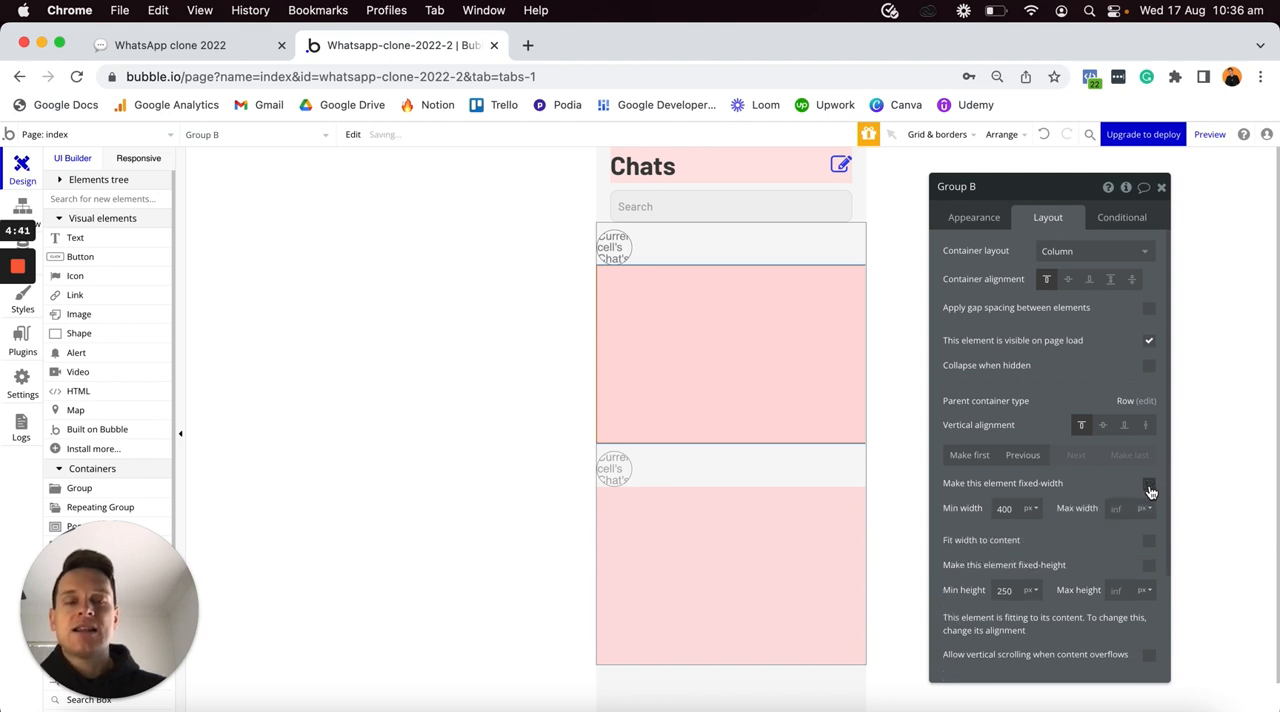
pyautogui.doubleClick(1015, 504)
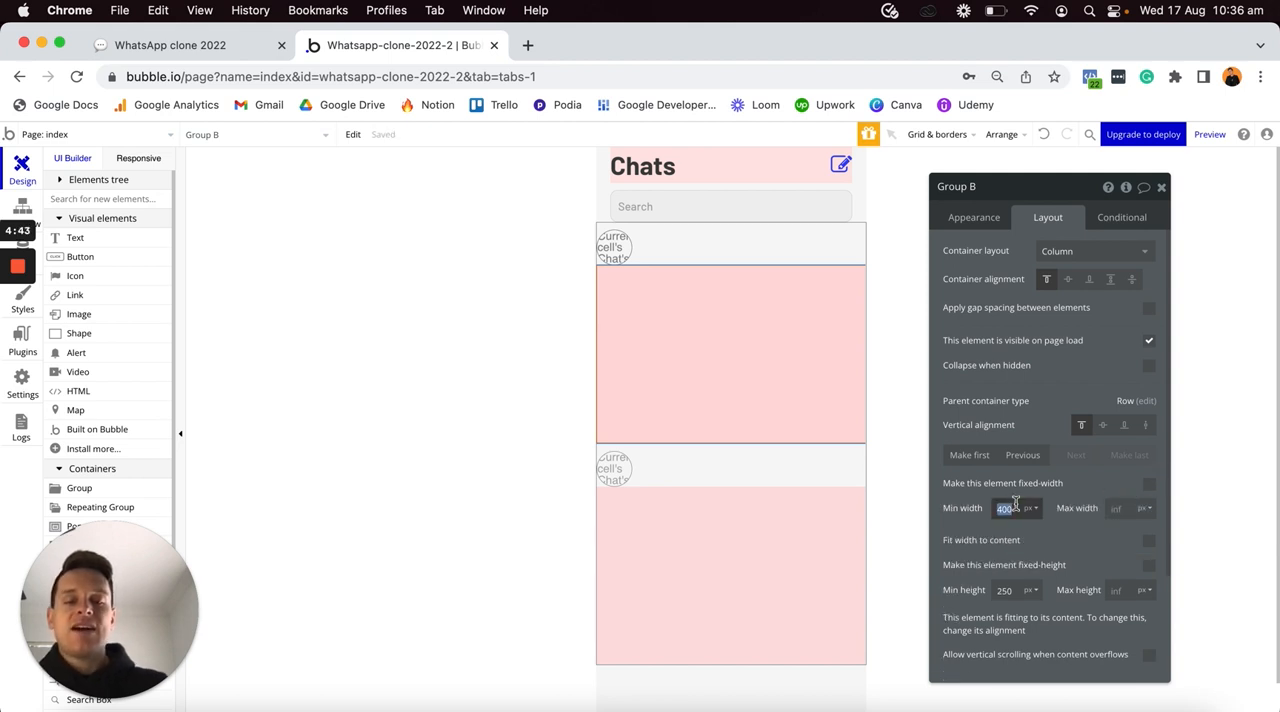
pyautogui.write('0')
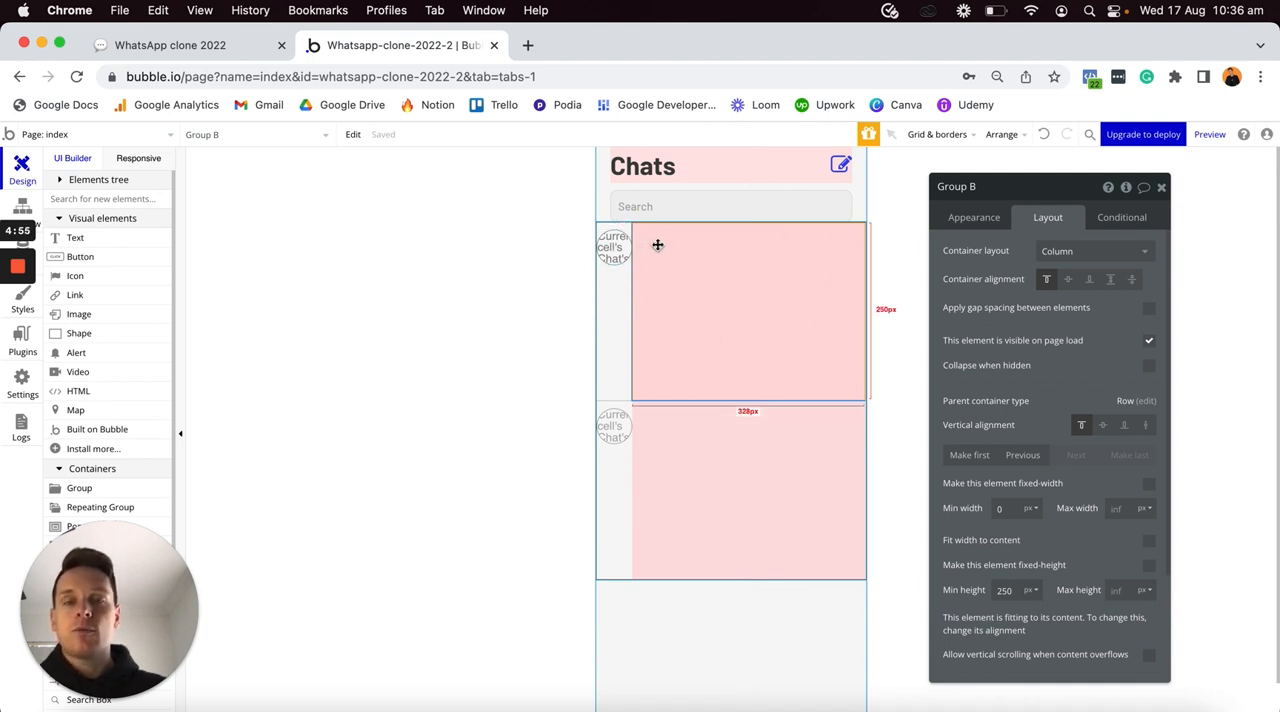
# - Check the chat repeating group's layout settings and compare the new group with the finished version in the Safari editor
pyautogui.click(609, 292)
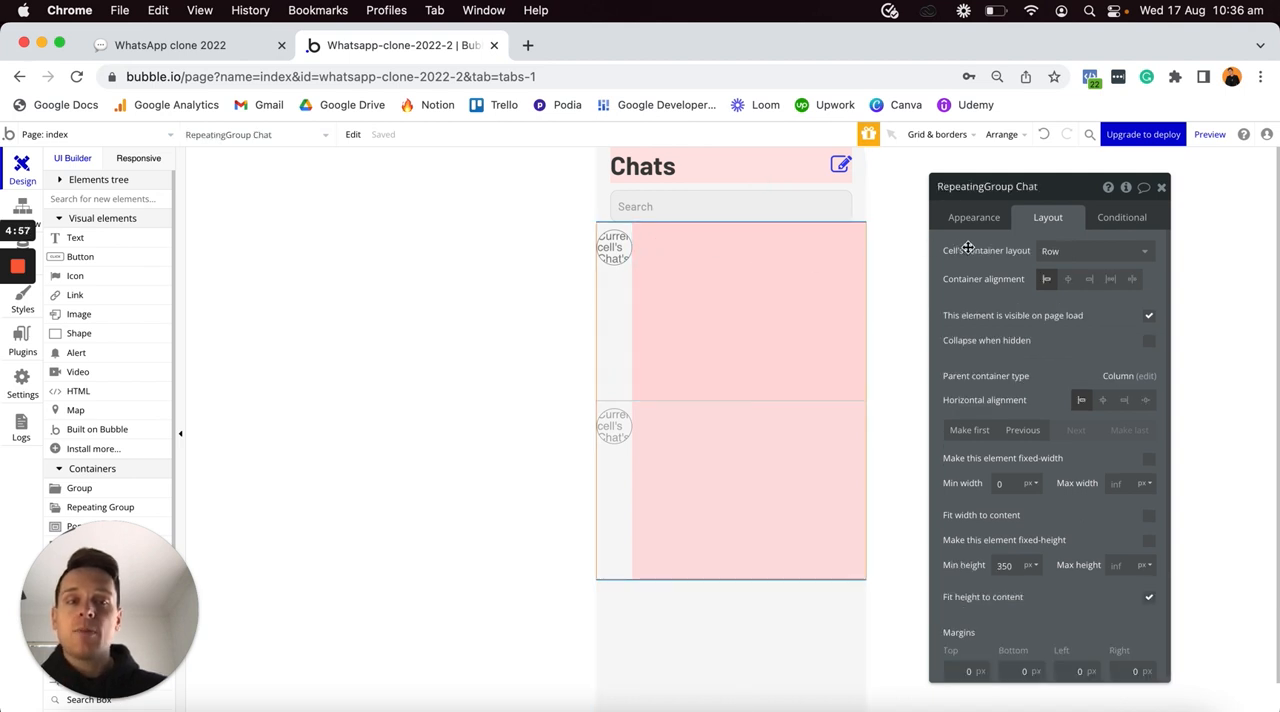
pyautogui.click(736, 296)
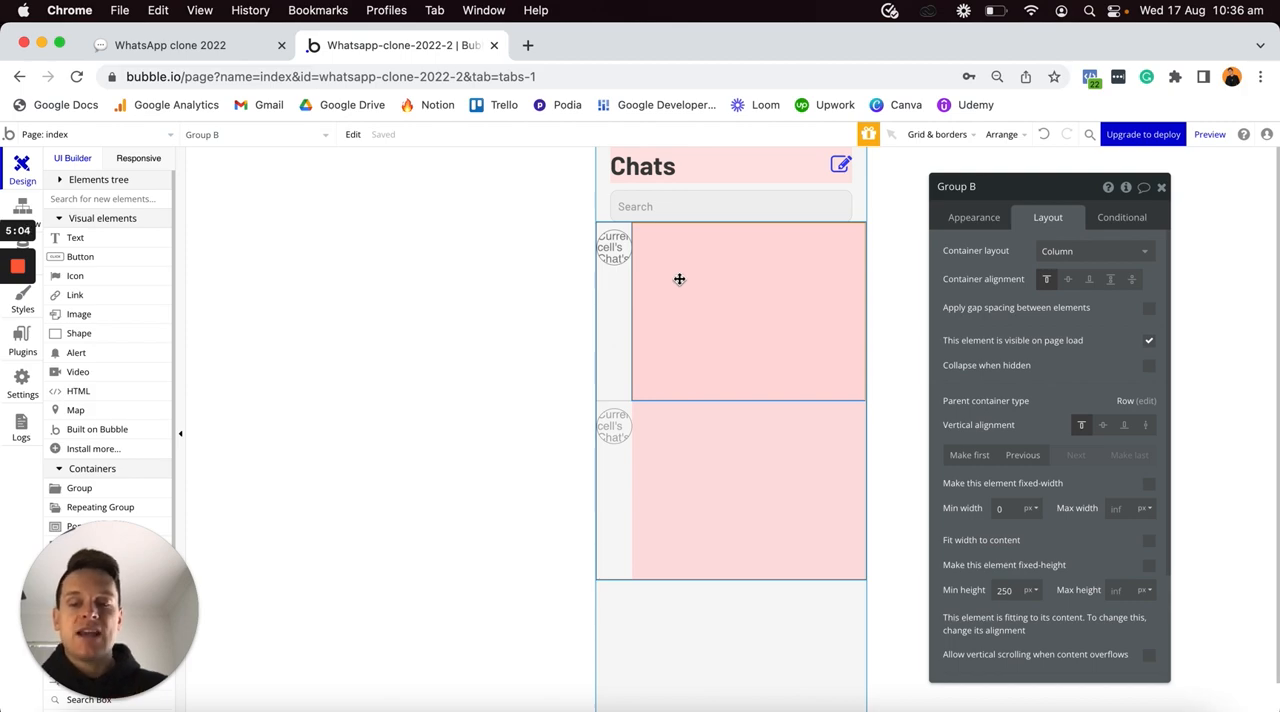
pyautogui.hotkey('ctrl', 'Up')
pyautogui.click(377, 443)
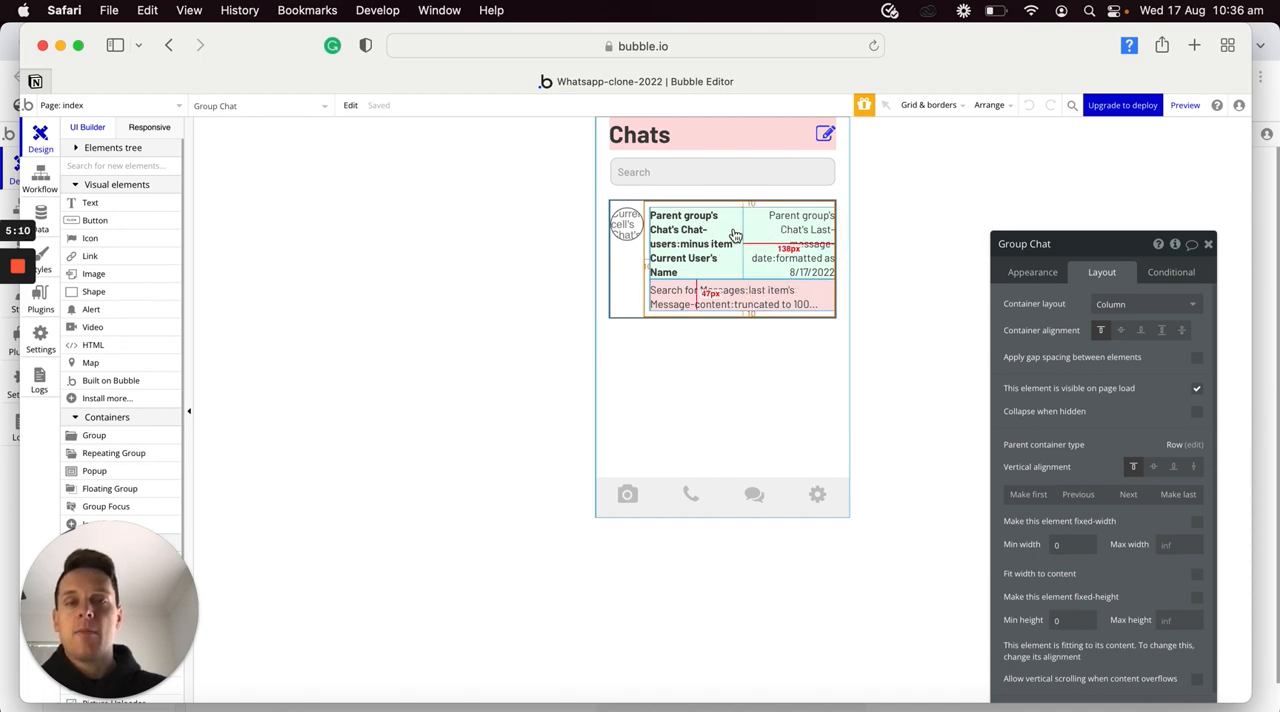
pyautogui.hotkey('ctrl', 'Up')
pyautogui.click(754, 251)
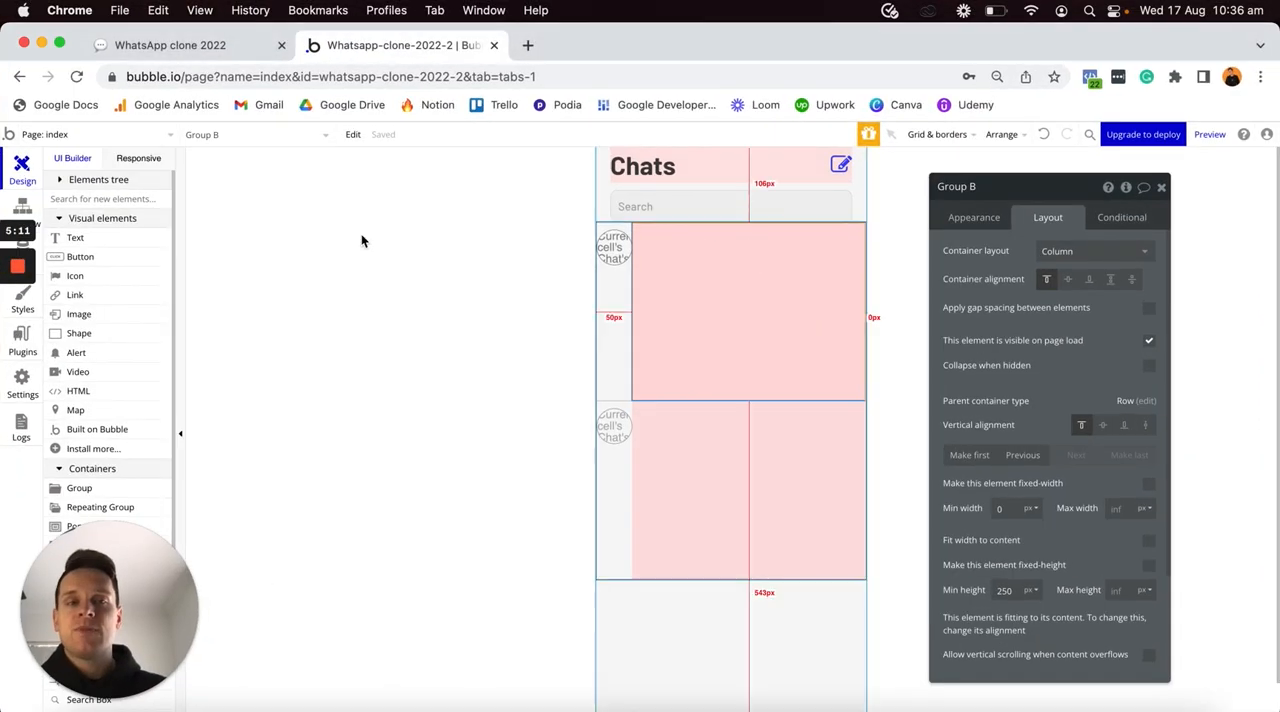
# - Add a text element inside the pink group and replace its placeholder text with an empty dynamic expression
pyautogui.click(120, 243)
pyautogui.click(667, 260)
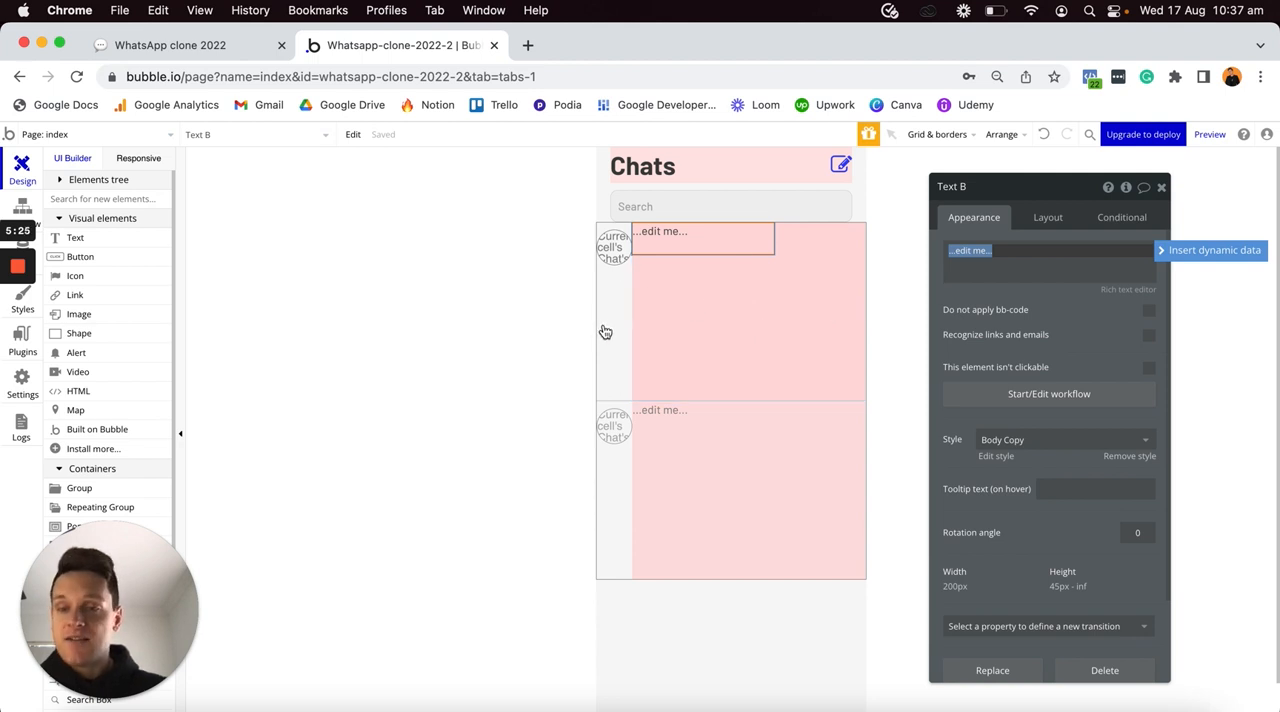
pyautogui.click(1160, 254)
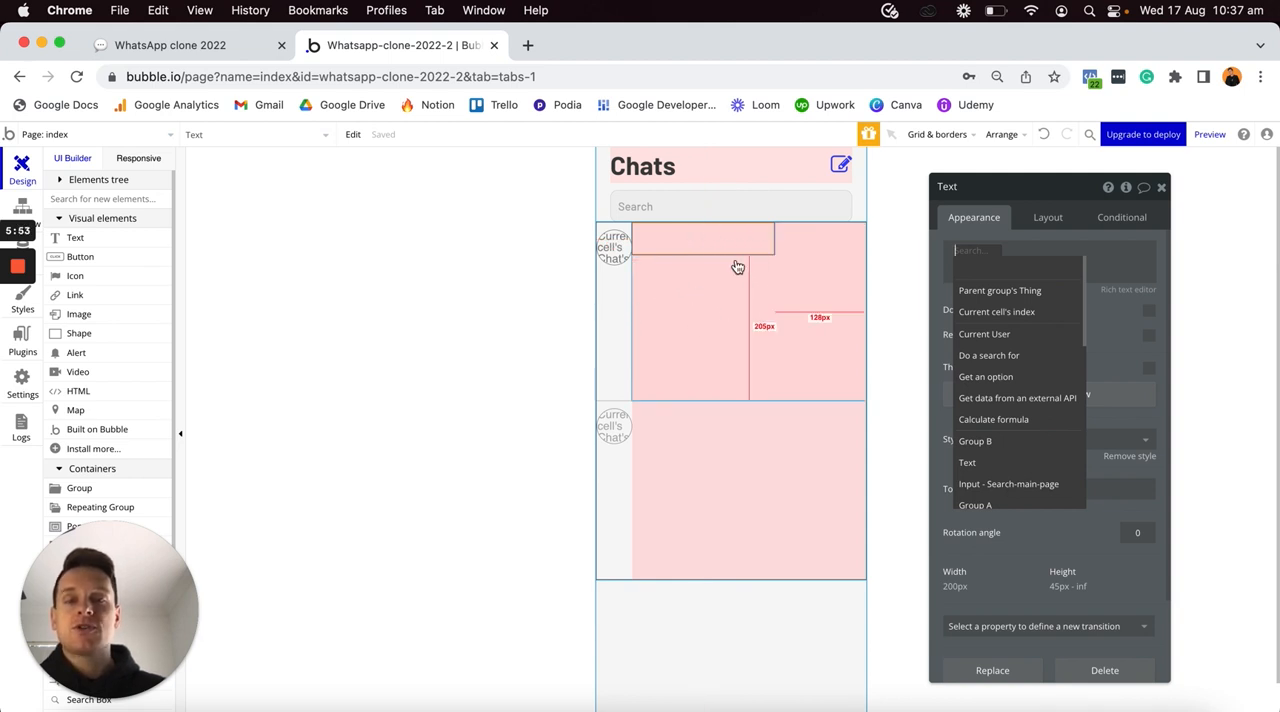
# - Set the pink group's type of content to Chat and its data source to Current cell's Chat
pyautogui.click(769, 315)
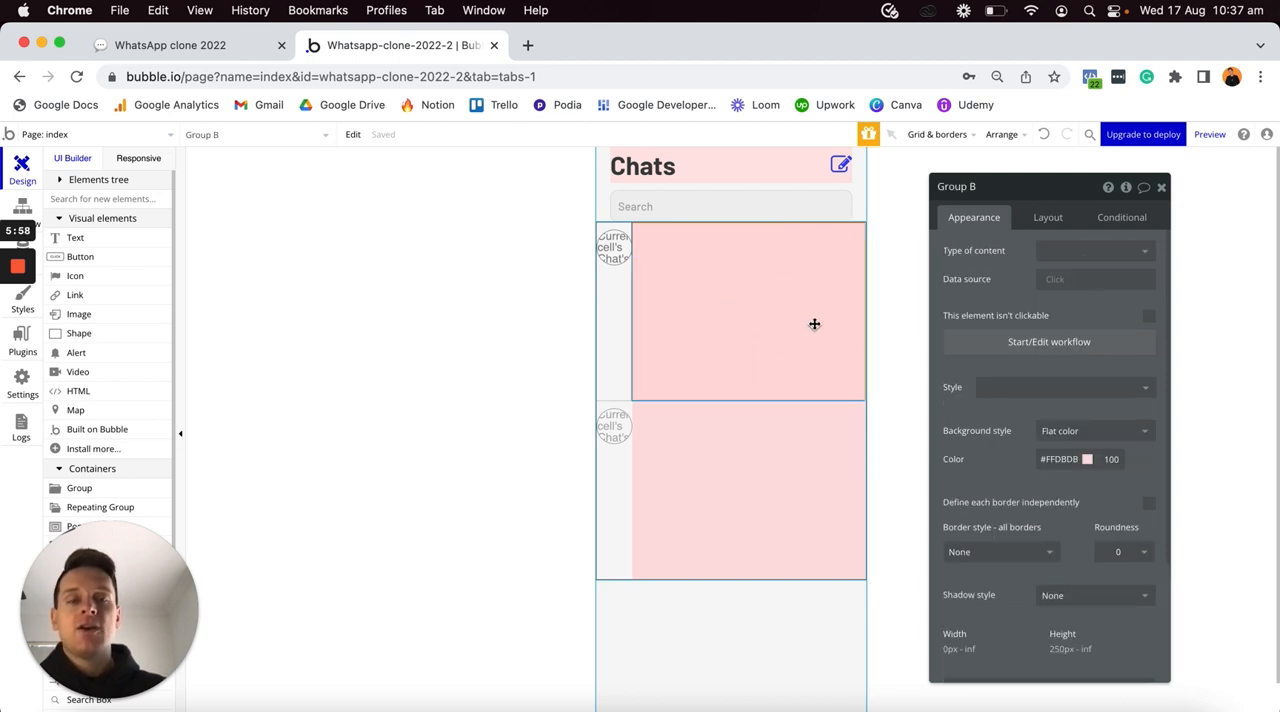
pyautogui.click(1071, 259)
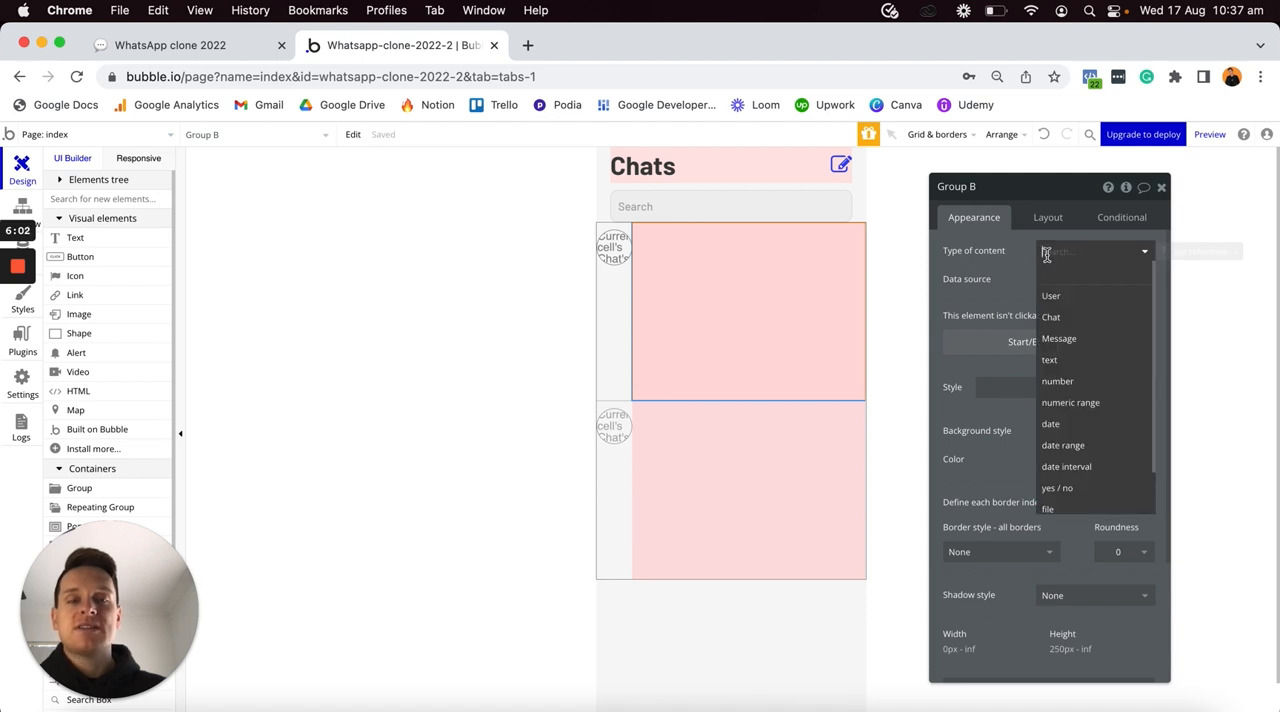
pyautogui.click(1052, 317)
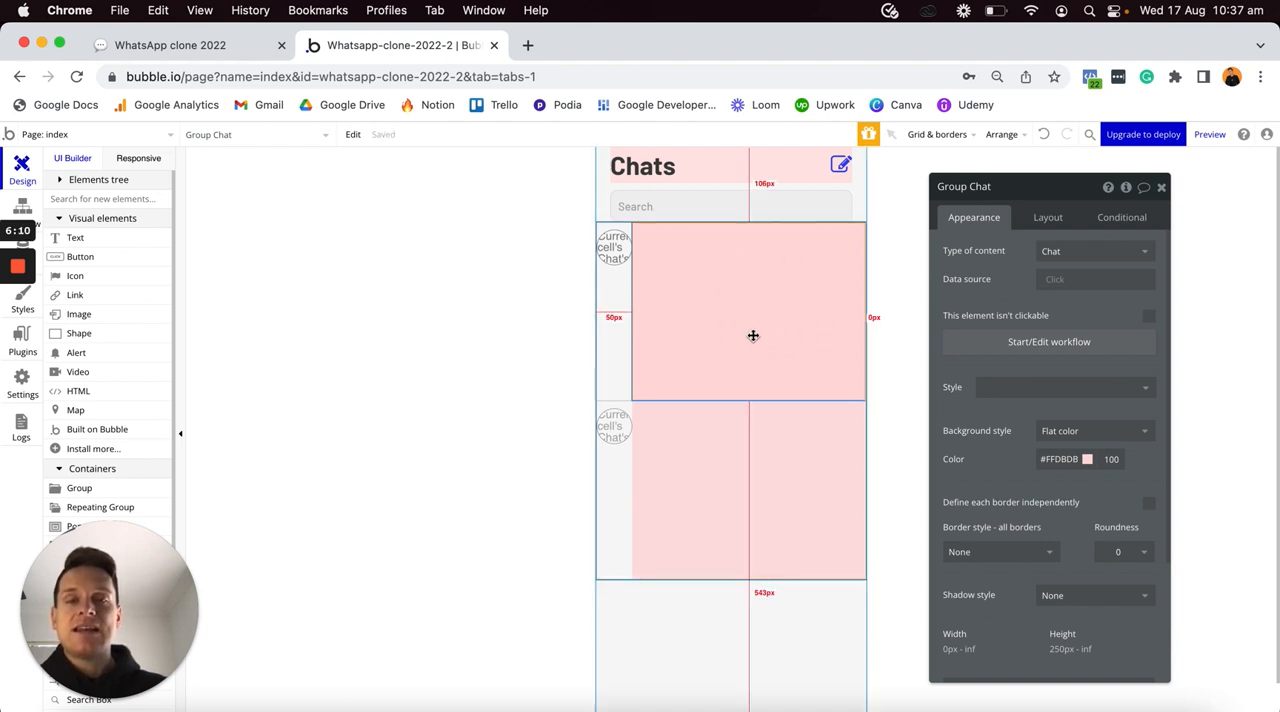
pyautogui.click(1050, 282)
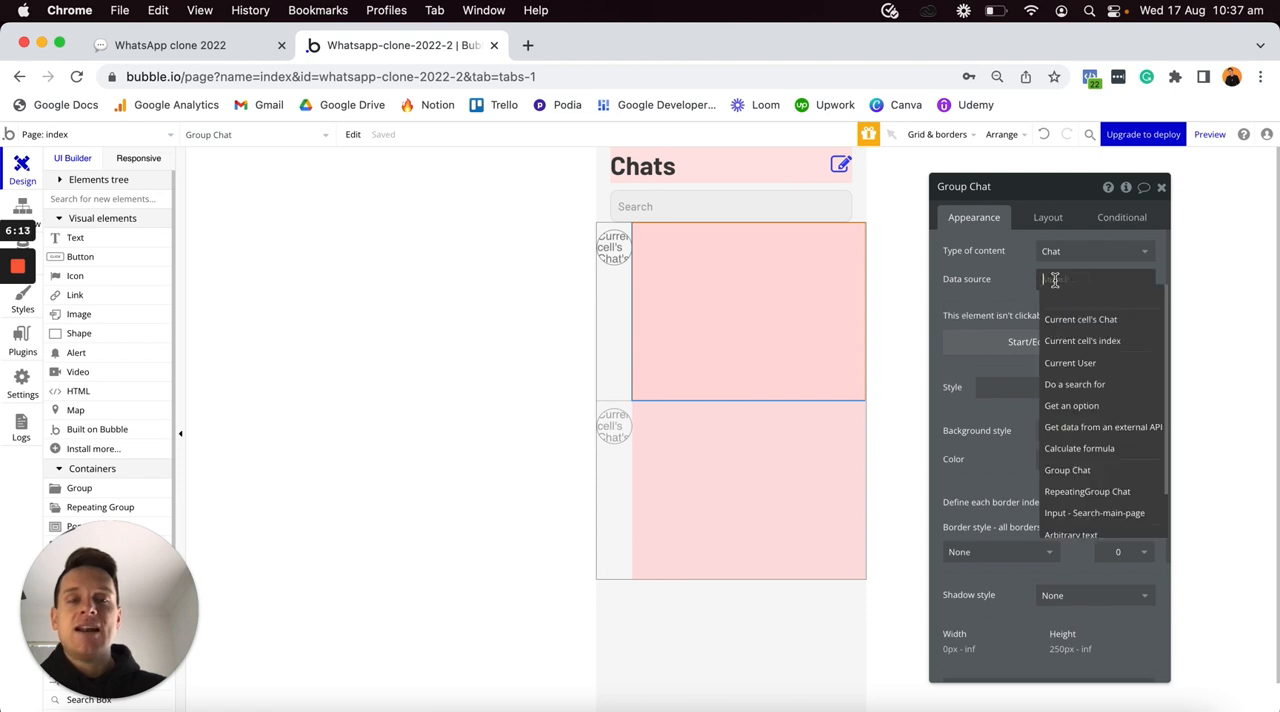
pyautogui.click(1088, 321)
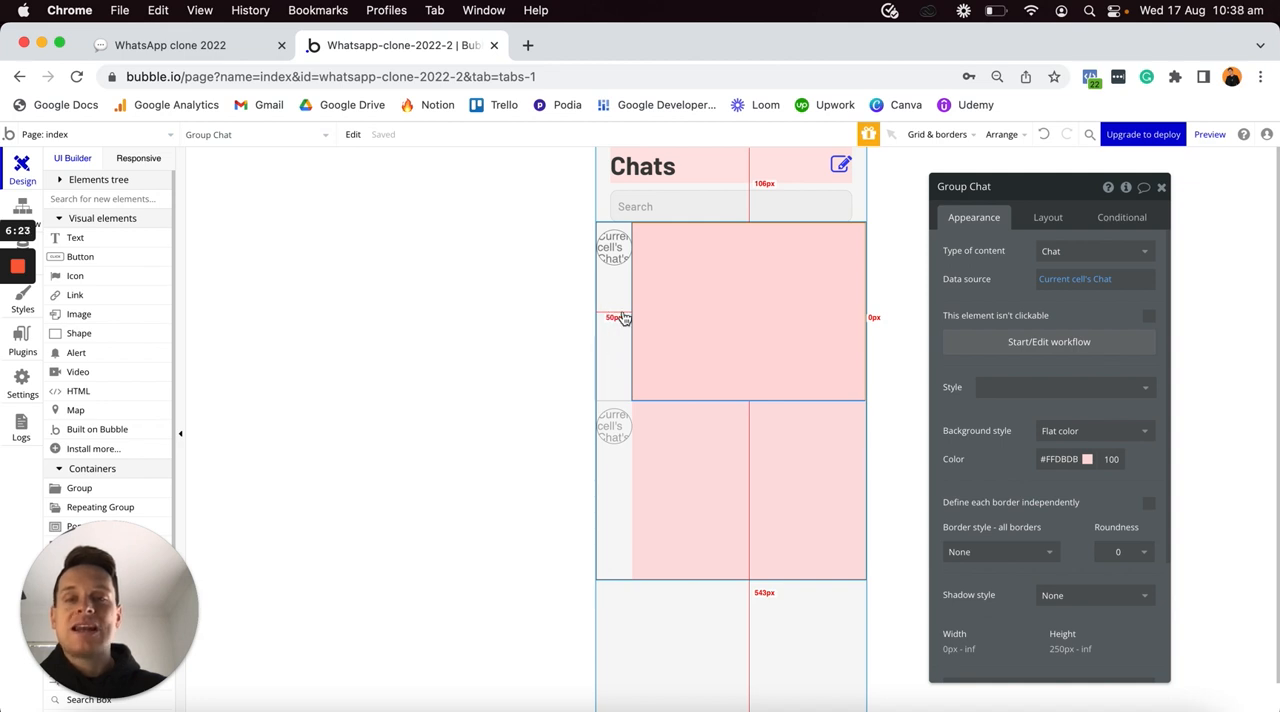
# - Examine the text element's dynamic data options and the fields of the Message data type, and return to the page design
pyautogui.click(674, 243)
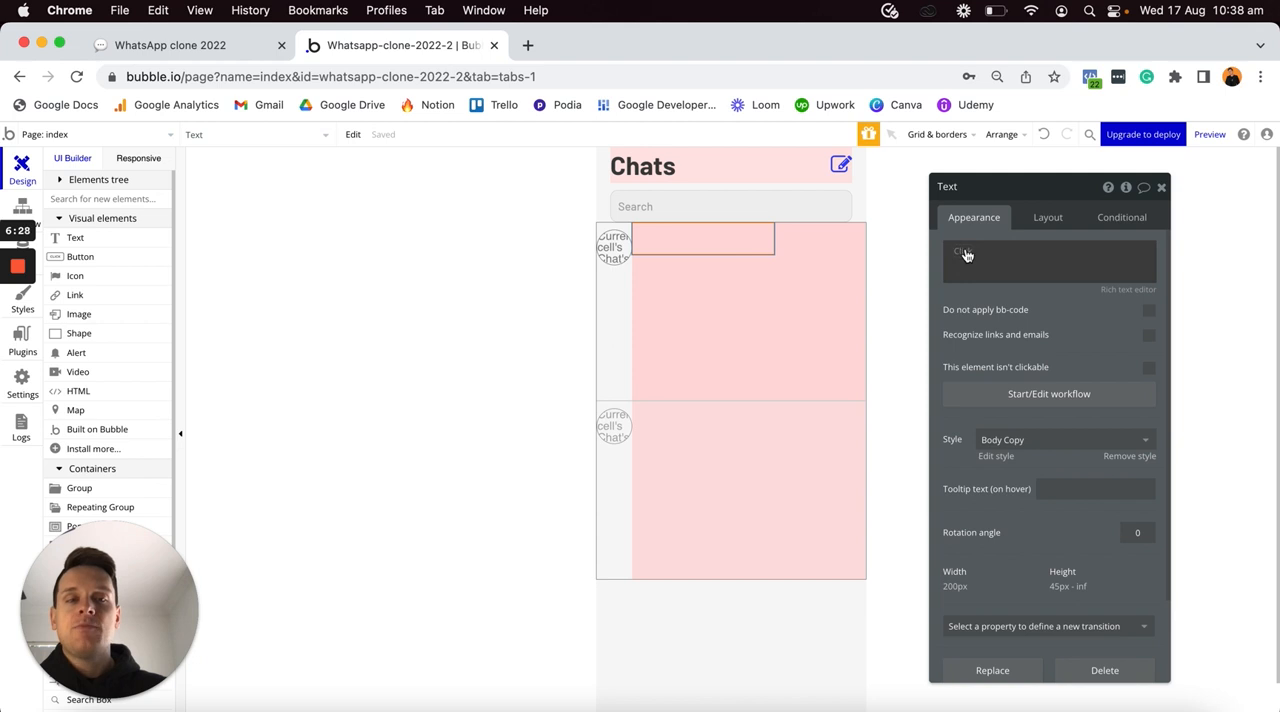
pyautogui.click(957, 250)
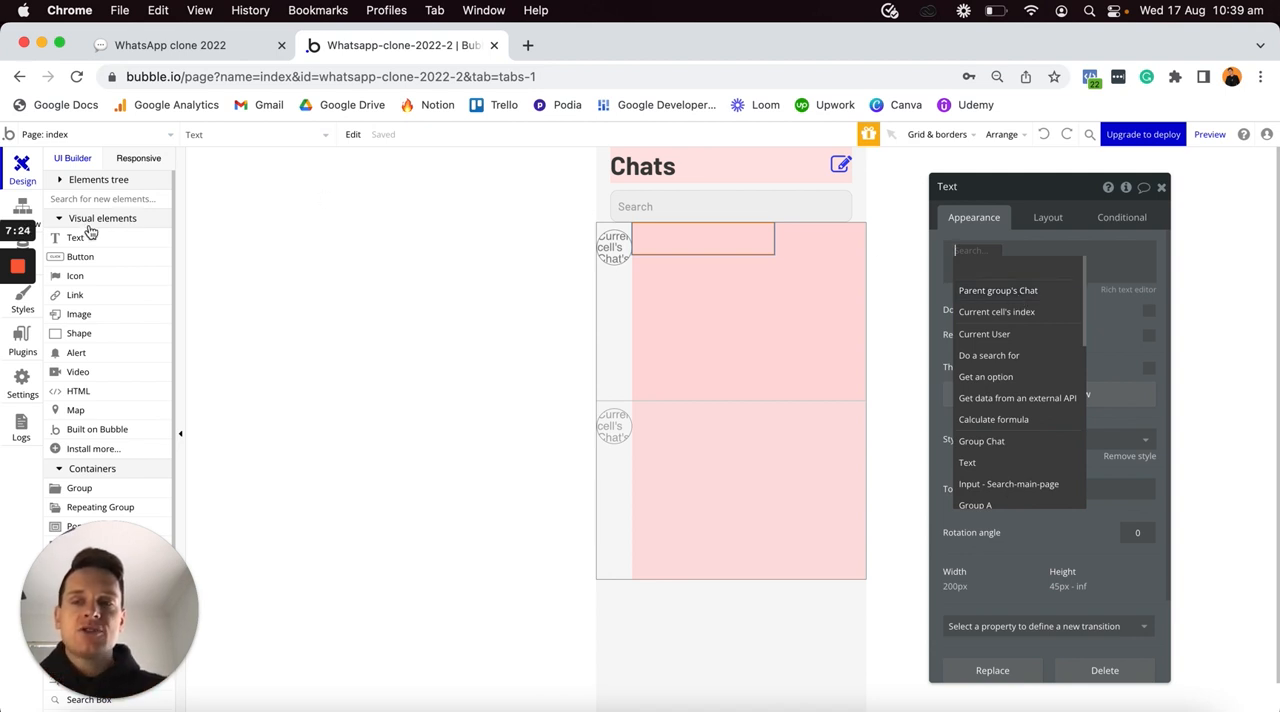
pyautogui.click(42, 241)
pyautogui.click(42, 241)
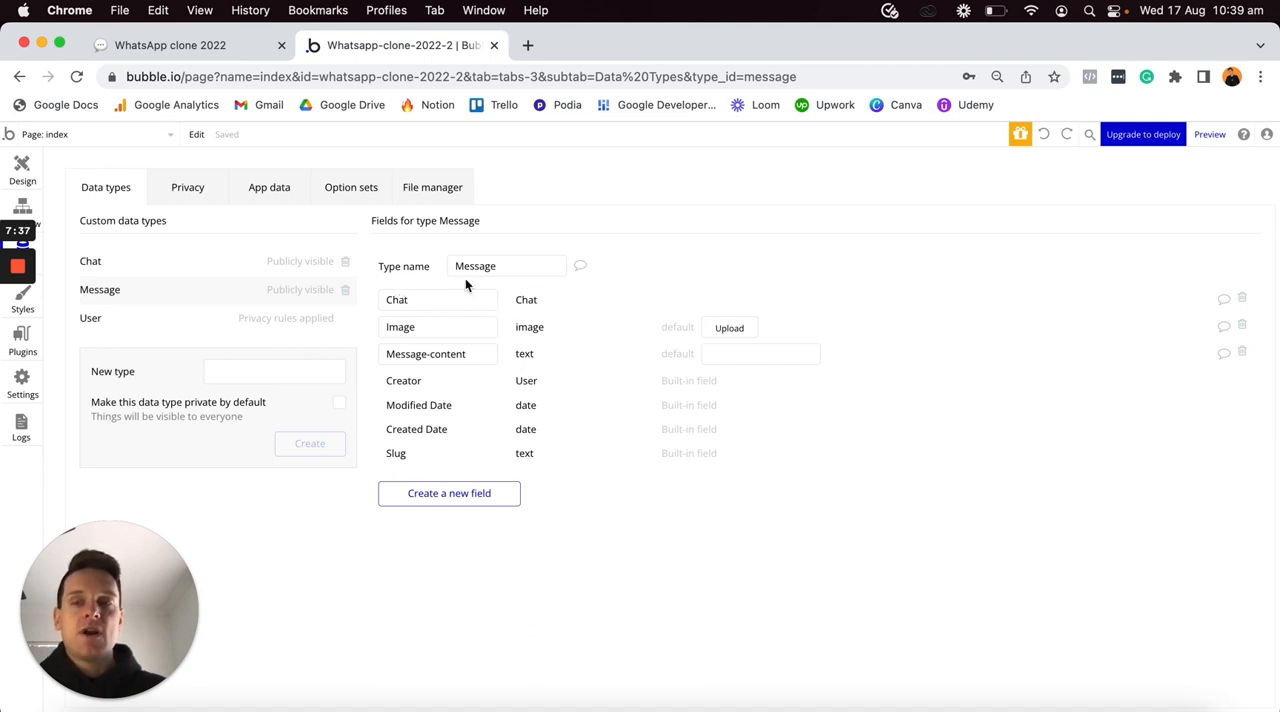
pyautogui.click(24, 170)
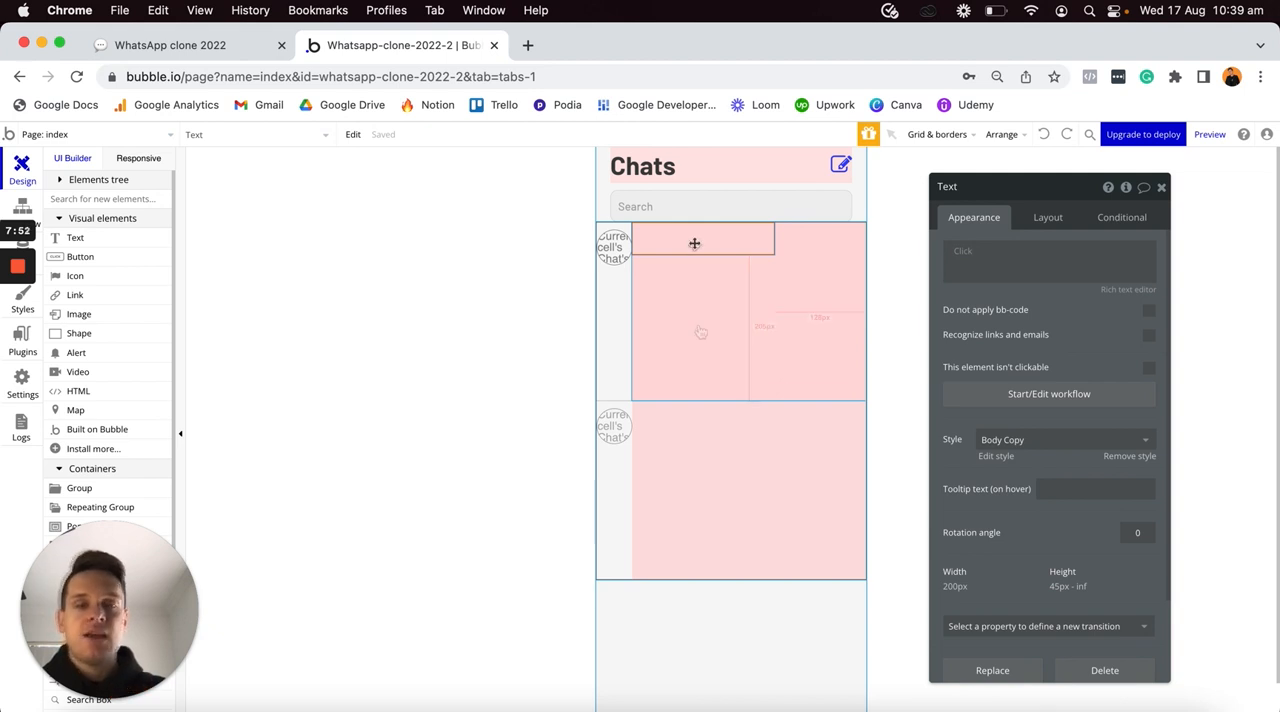
# - Fill the text element with a search for Message entries constrained to Chat = Parent group's Chat
pyautogui.click(986, 252)
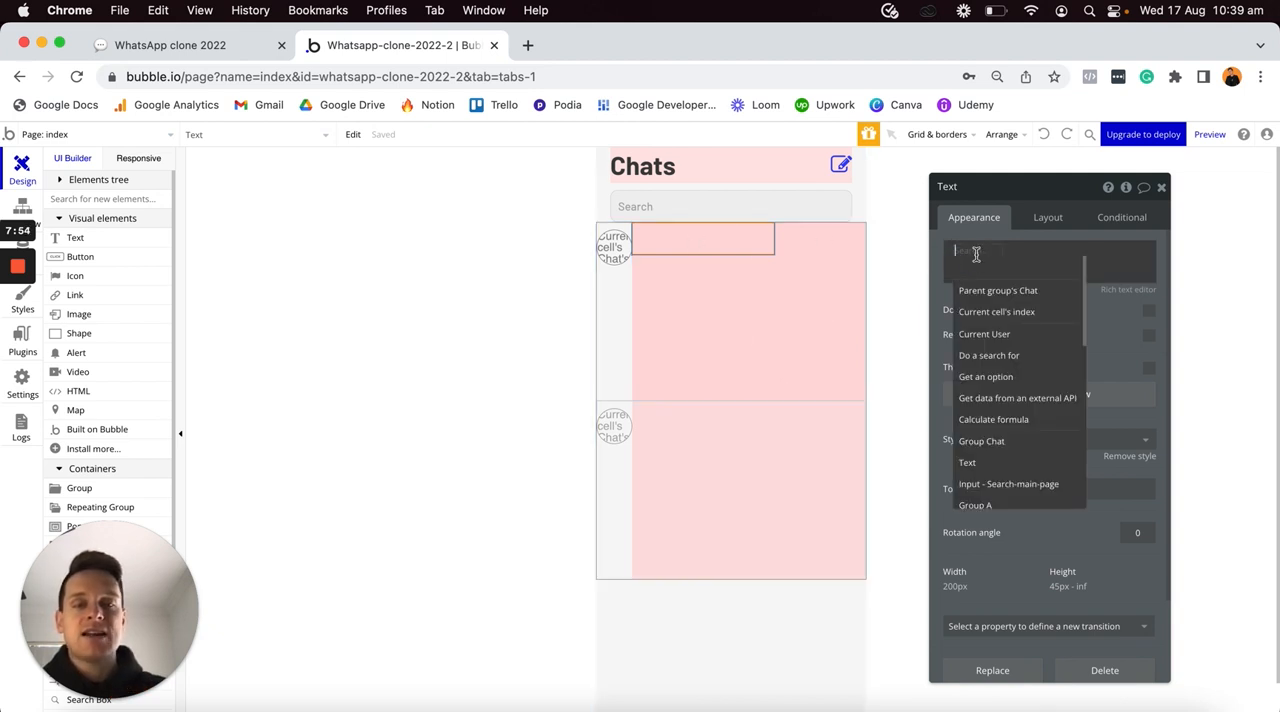
pyautogui.click(996, 358)
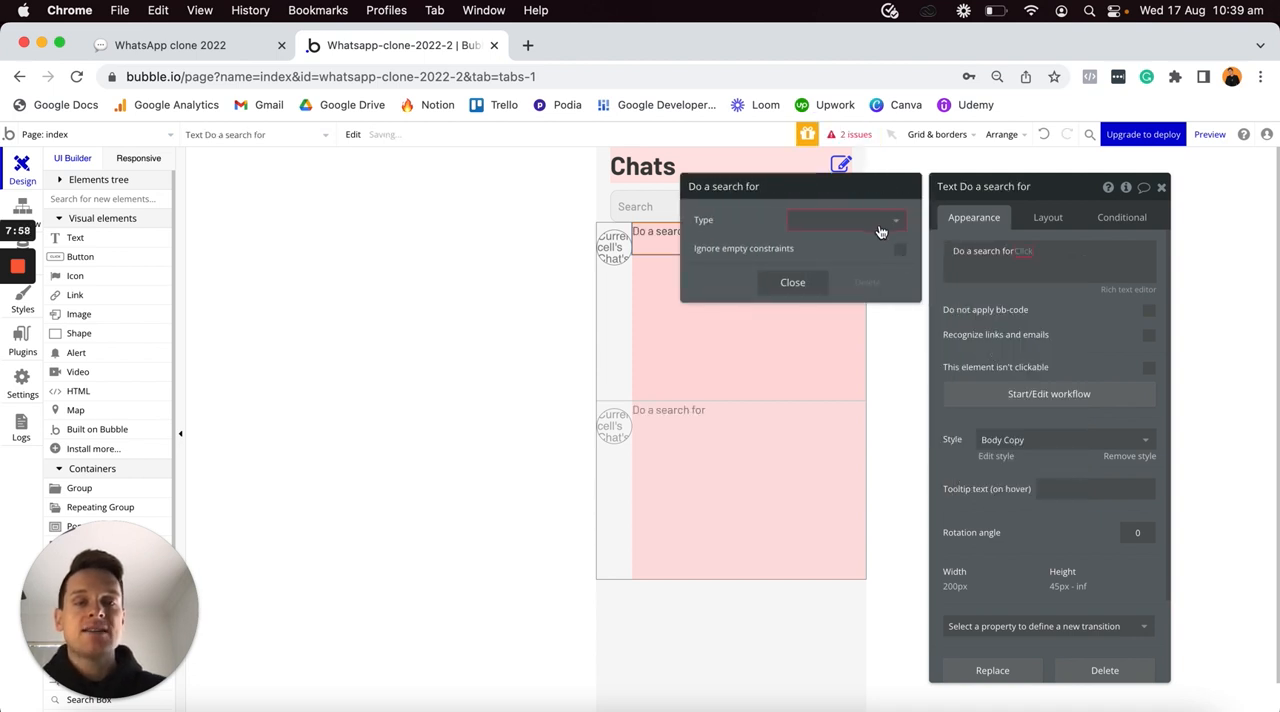
pyautogui.click(878, 229)
pyautogui.click(808, 285)
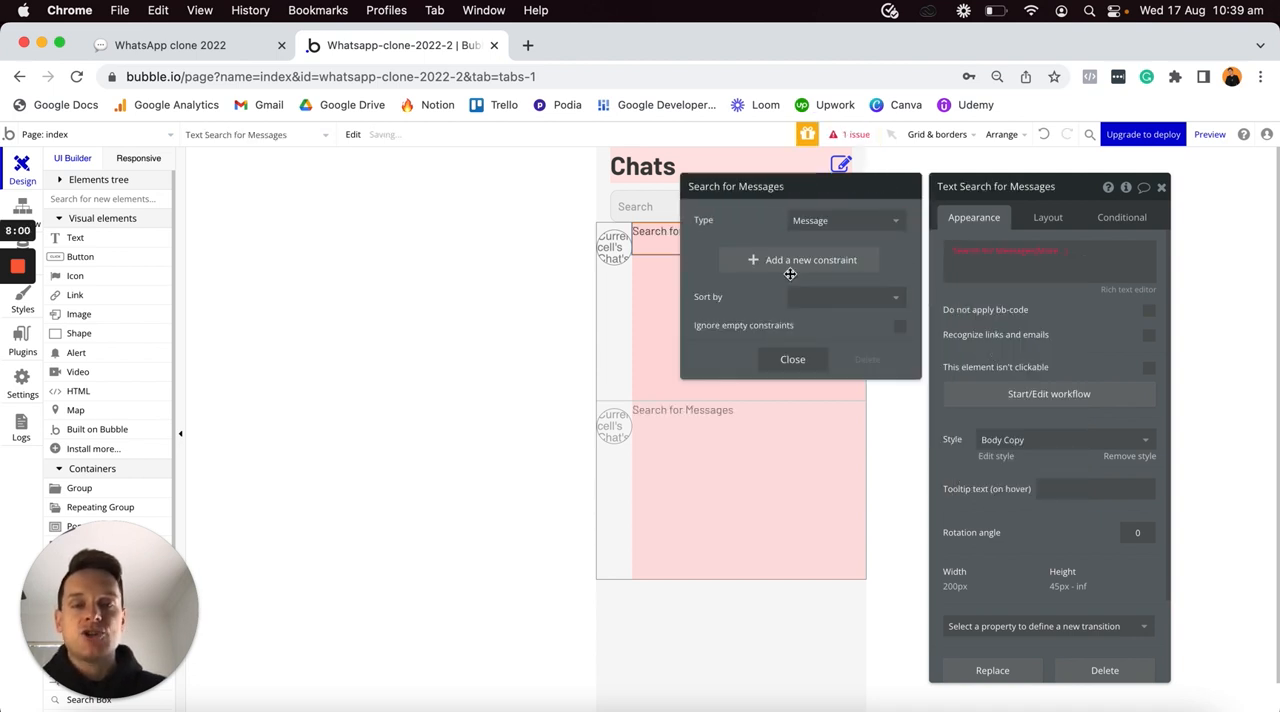
pyautogui.click(753, 261)
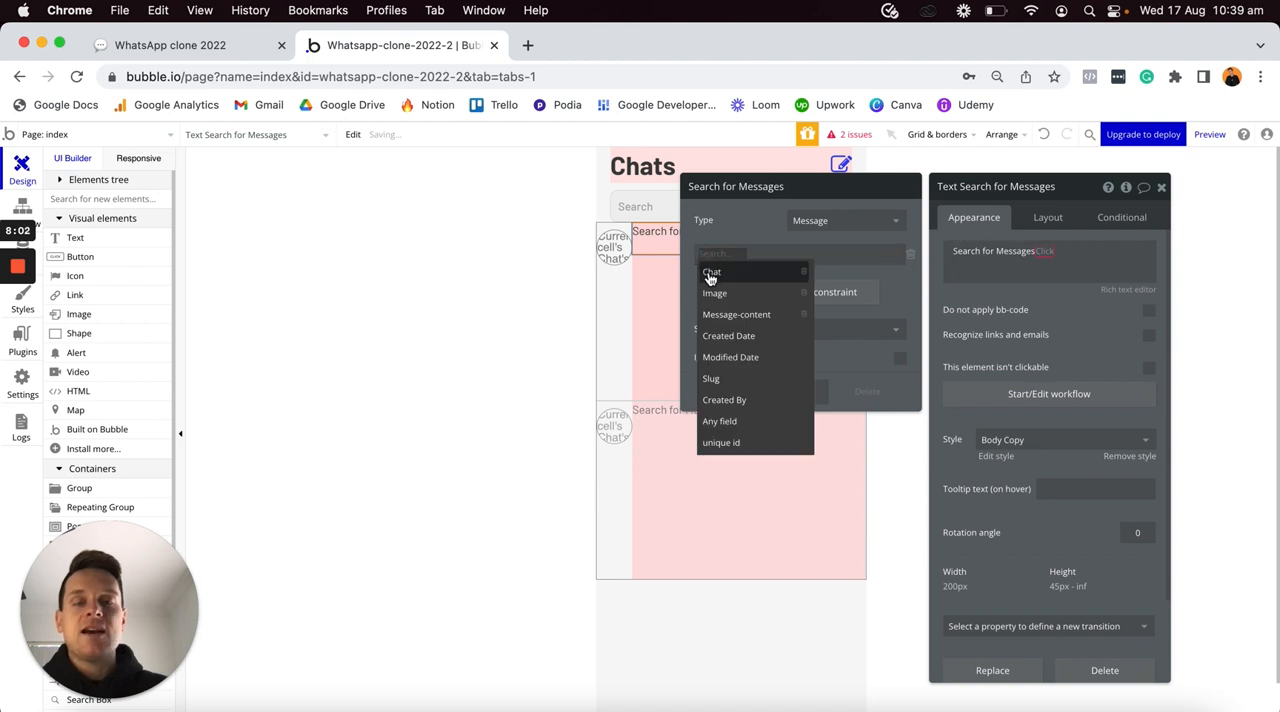
pyautogui.click(721, 274)
pyautogui.click(736, 272)
pyautogui.click(737, 254)
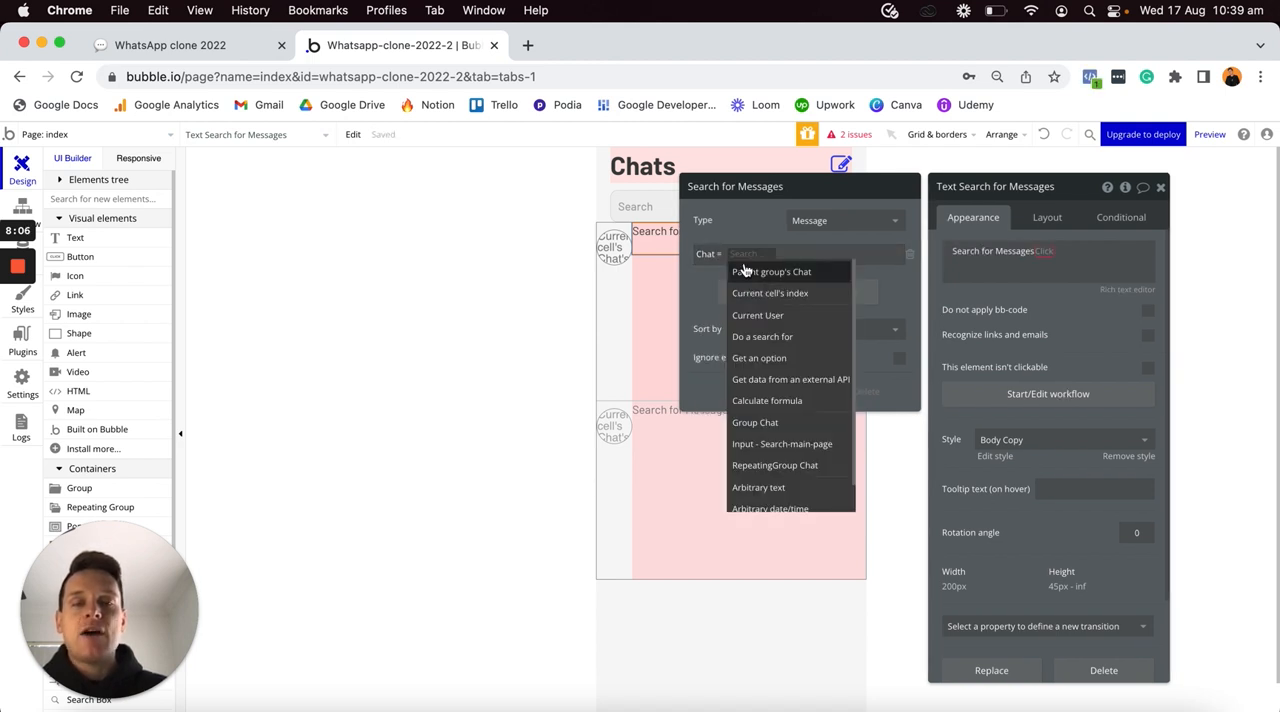
pyautogui.click(775, 278)
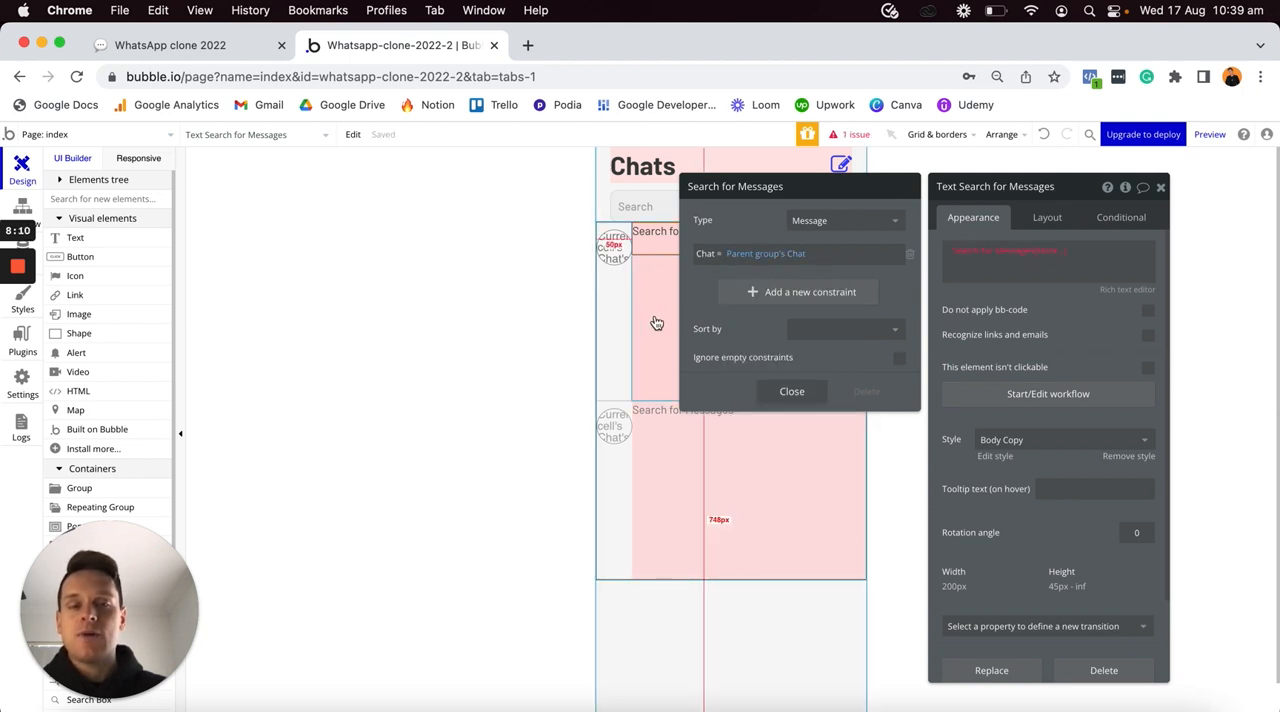
# - Extend the message search expression to return the last item's Message-content
pyautogui.click(1055, 253)
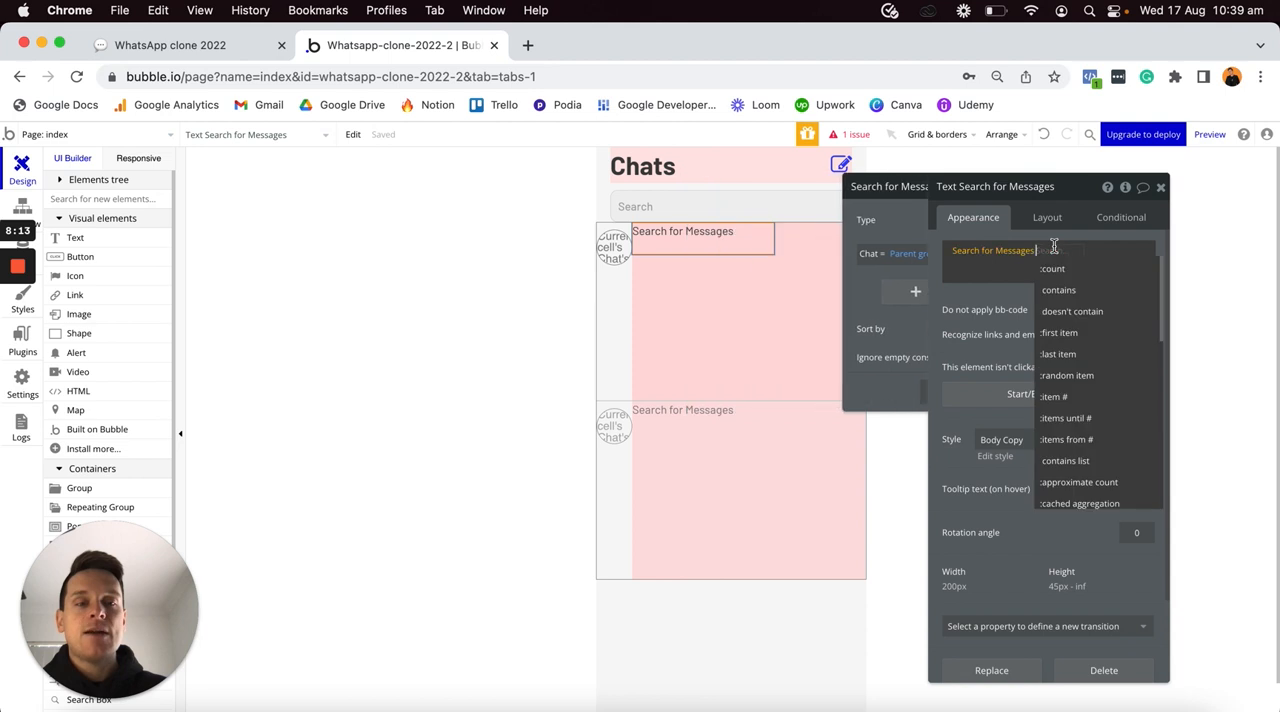
pyautogui.click(1068, 354)
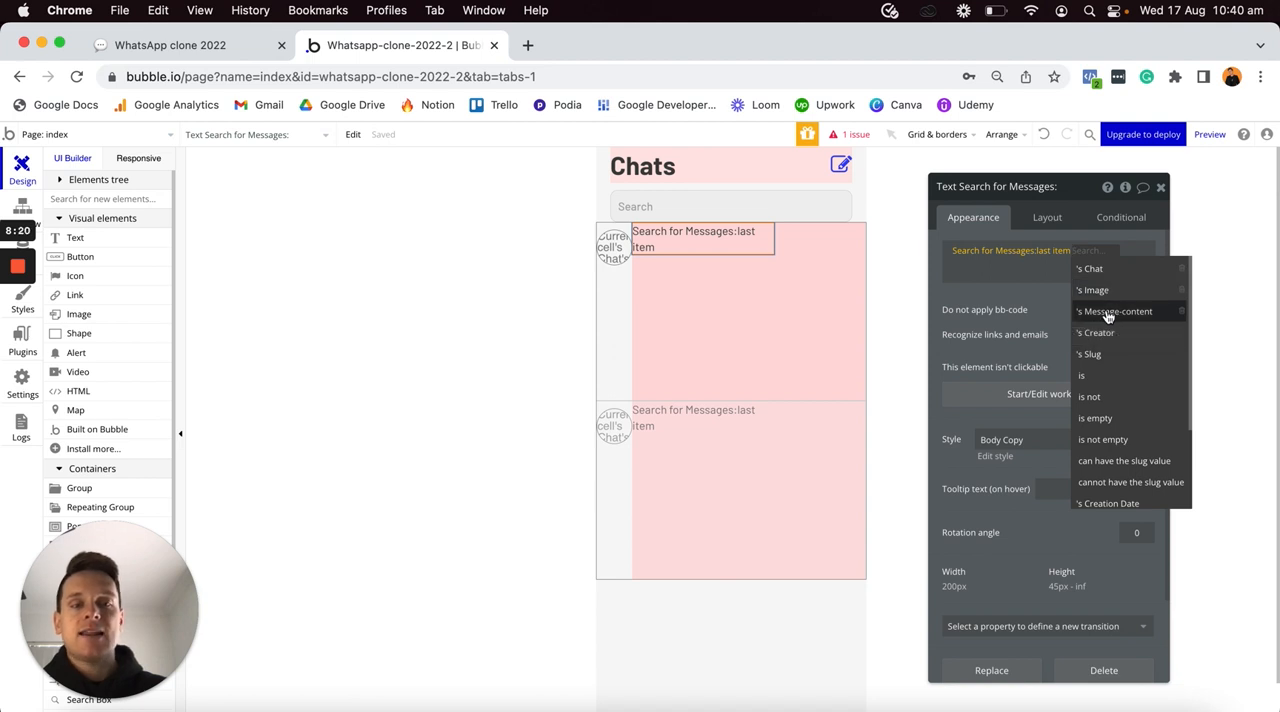
pyautogui.click(1108, 314)
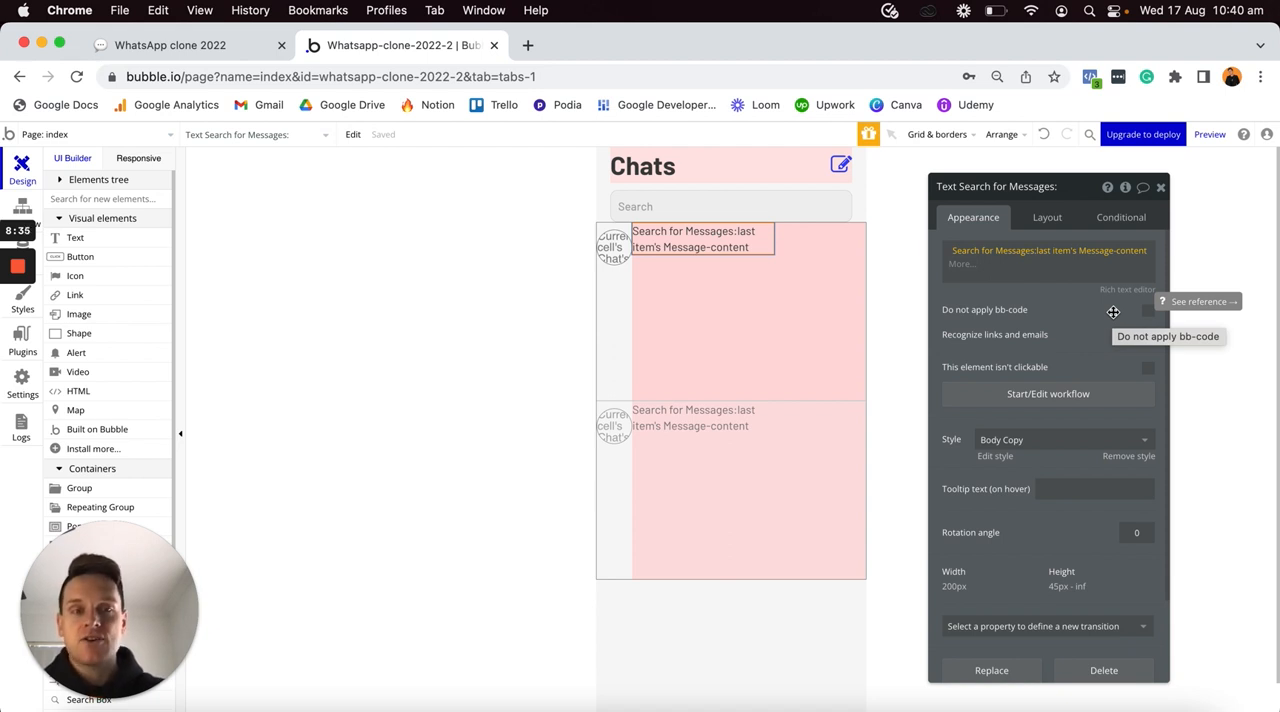
# - Limit the last message's content to 100 characters with the truncated to operator
pyautogui.click(973, 264)
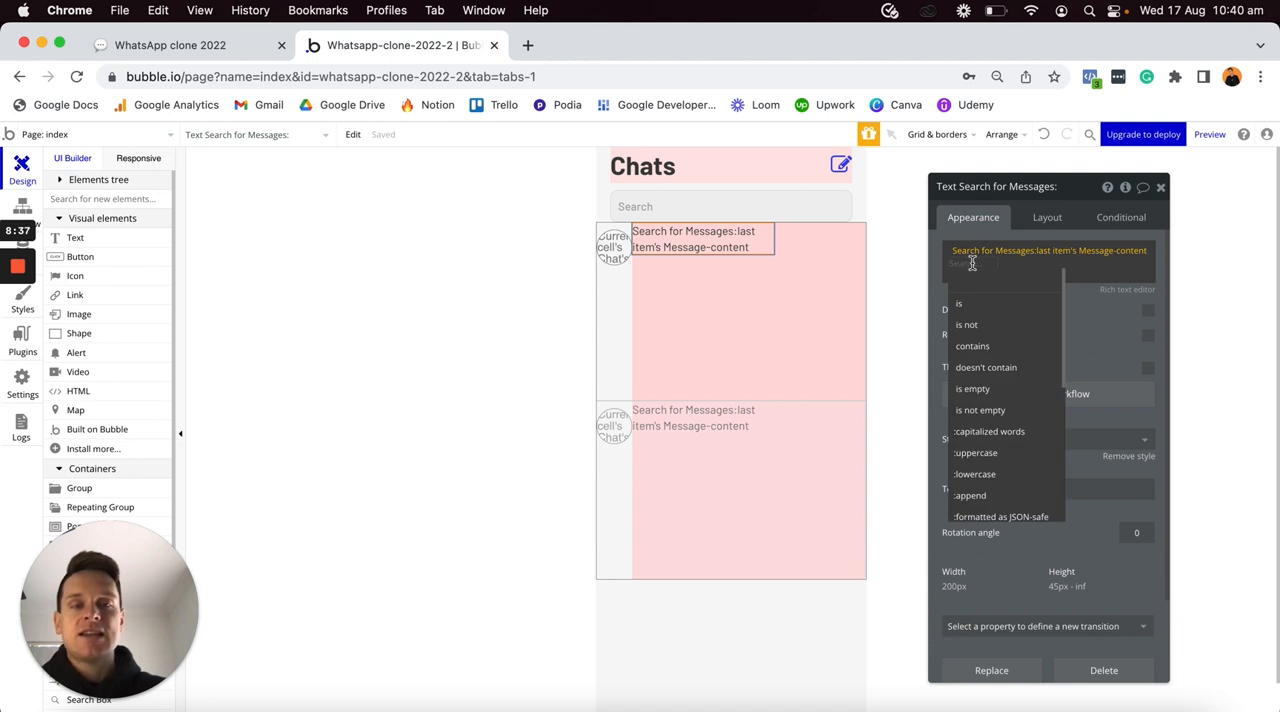
pyautogui.scroll(-4, 994, 366)
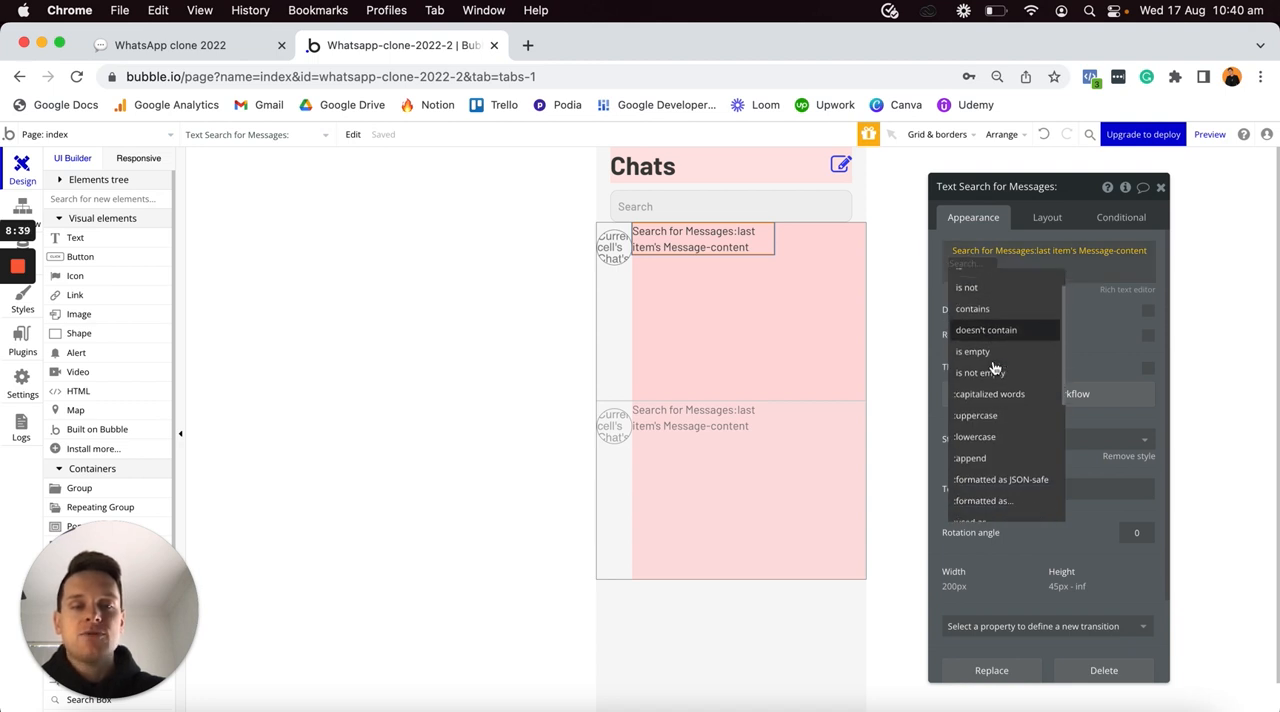
pyautogui.scroll(-3, 994, 368)
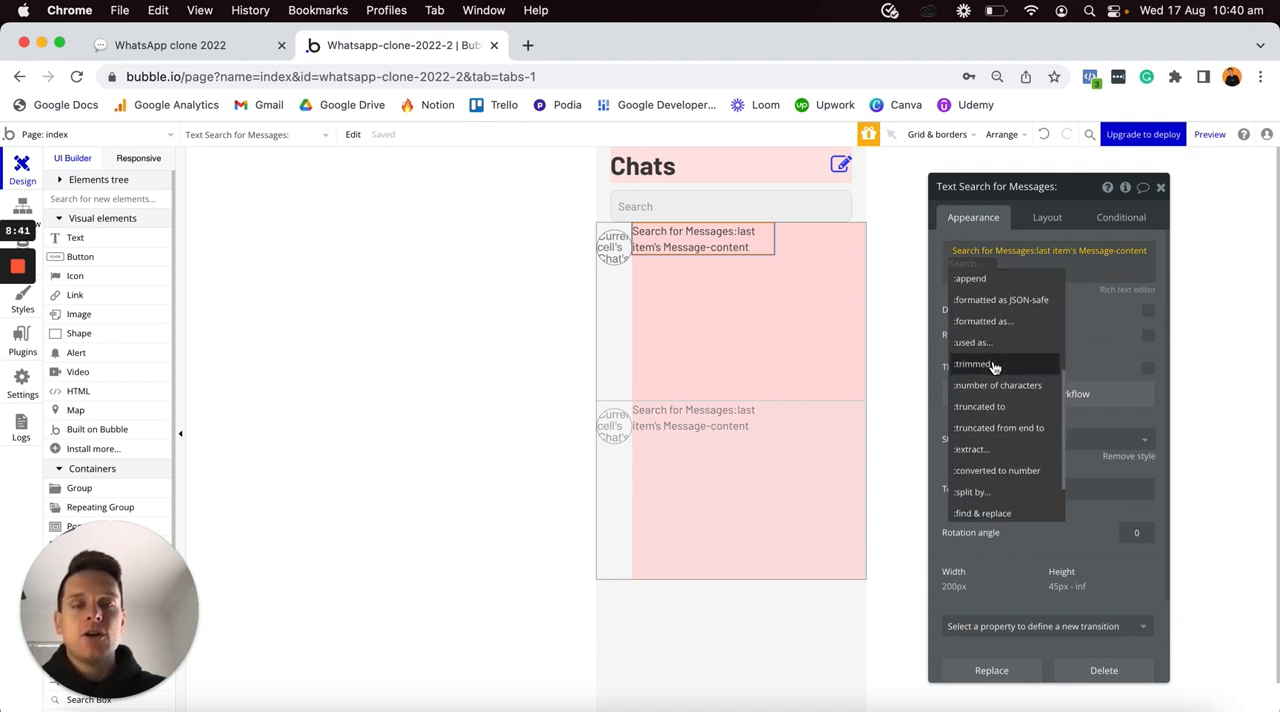
pyautogui.moveTo(969, 417)
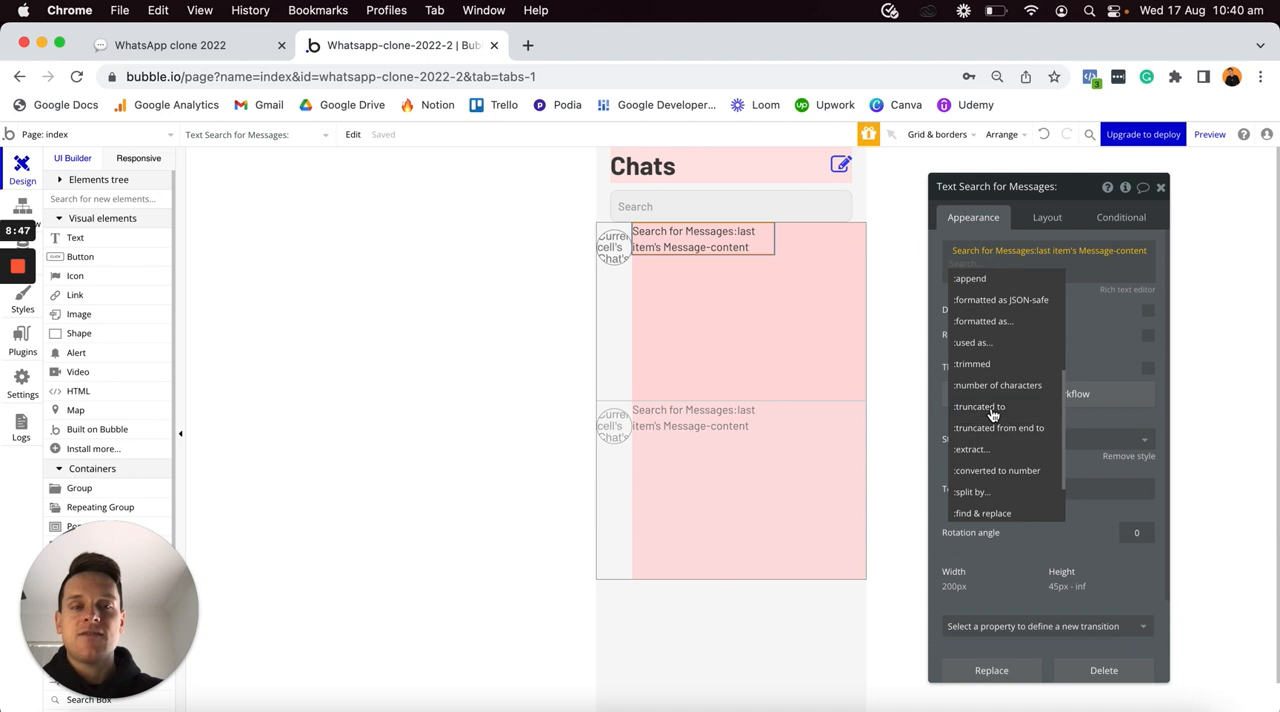
pyautogui.click(992, 415)
pyautogui.write('100')
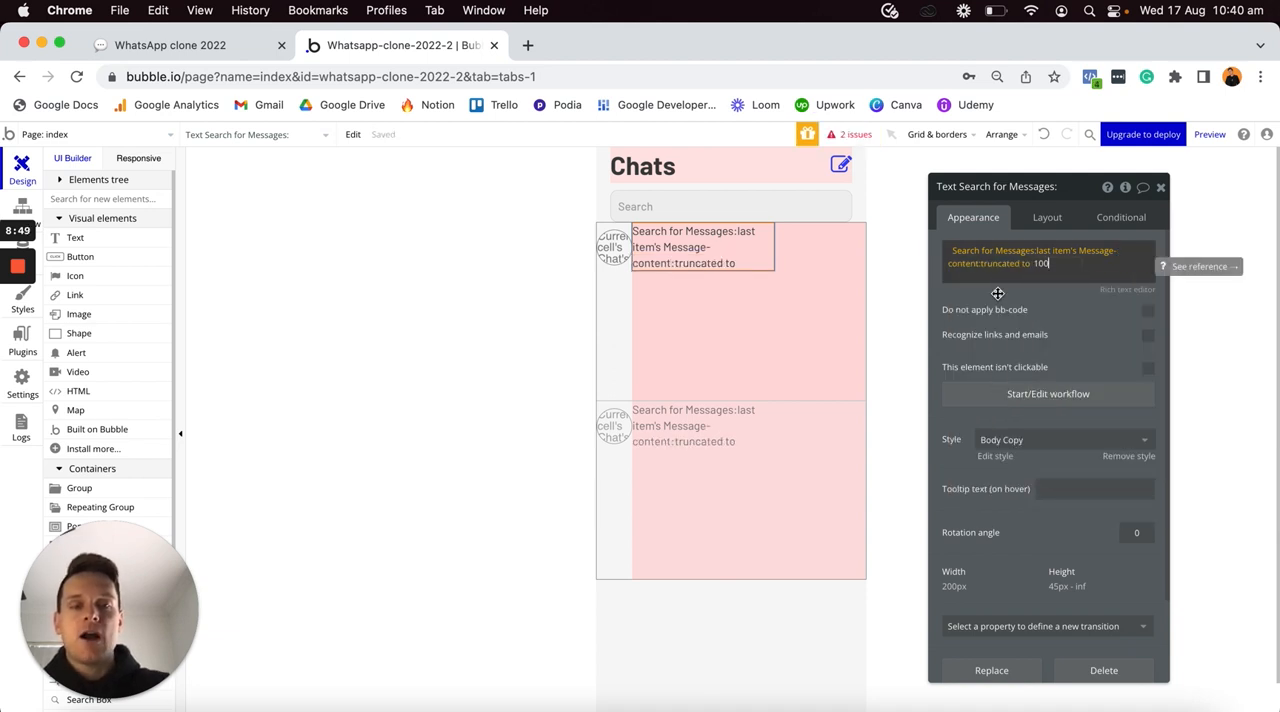
pyautogui.click(1001, 308)
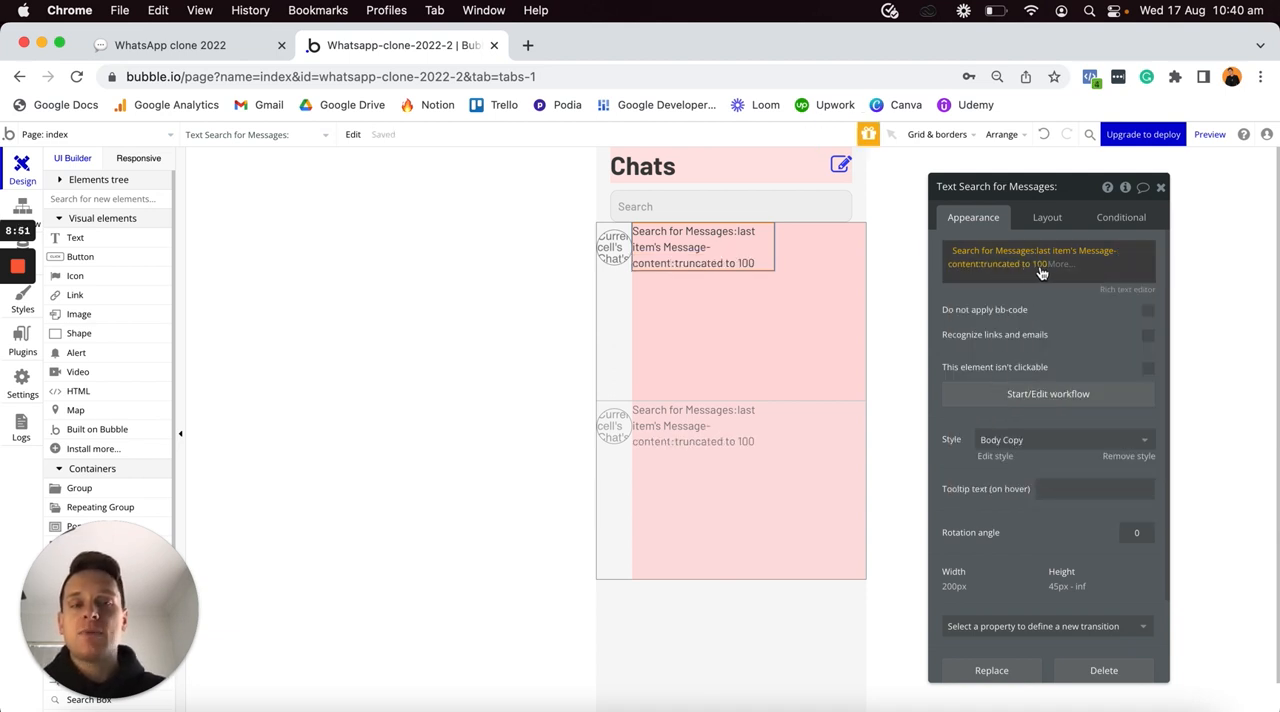
# - Add an ellipsis "..." directly after the truncated message expression in the text element
pyautogui.moveTo(1040, 272)
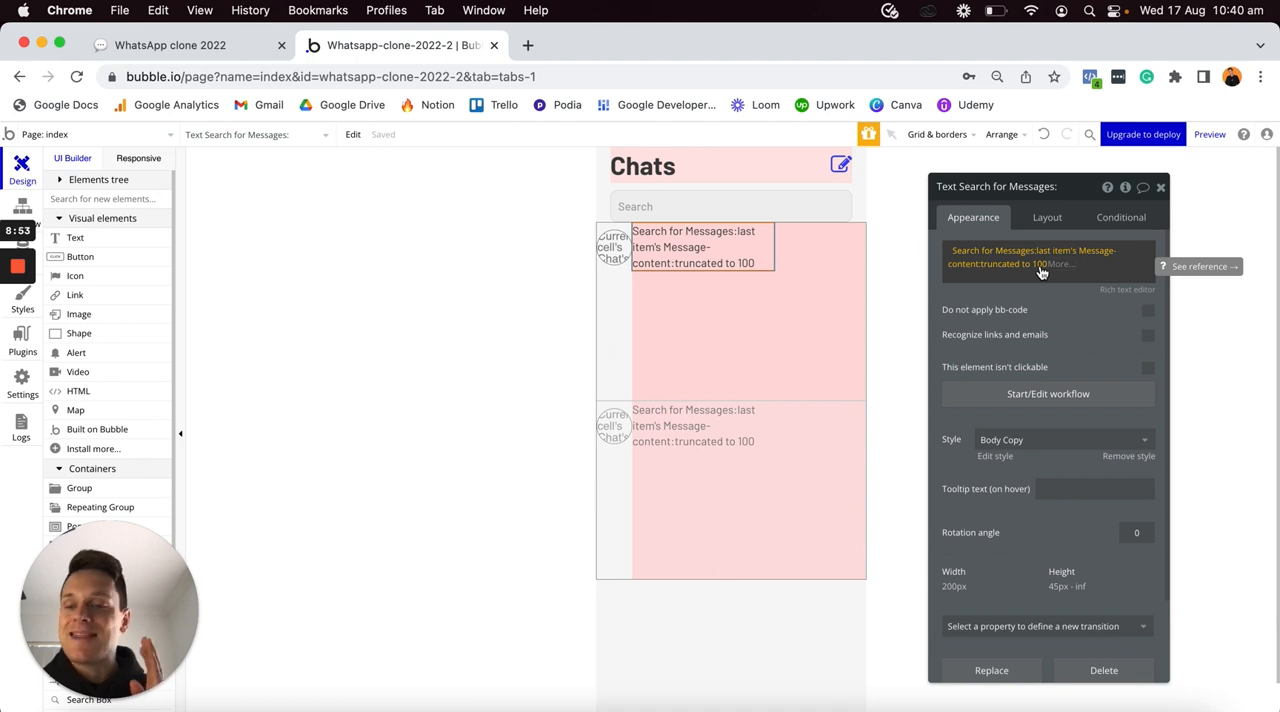
pyautogui.click(1040, 272)
pyautogui.press('Return')
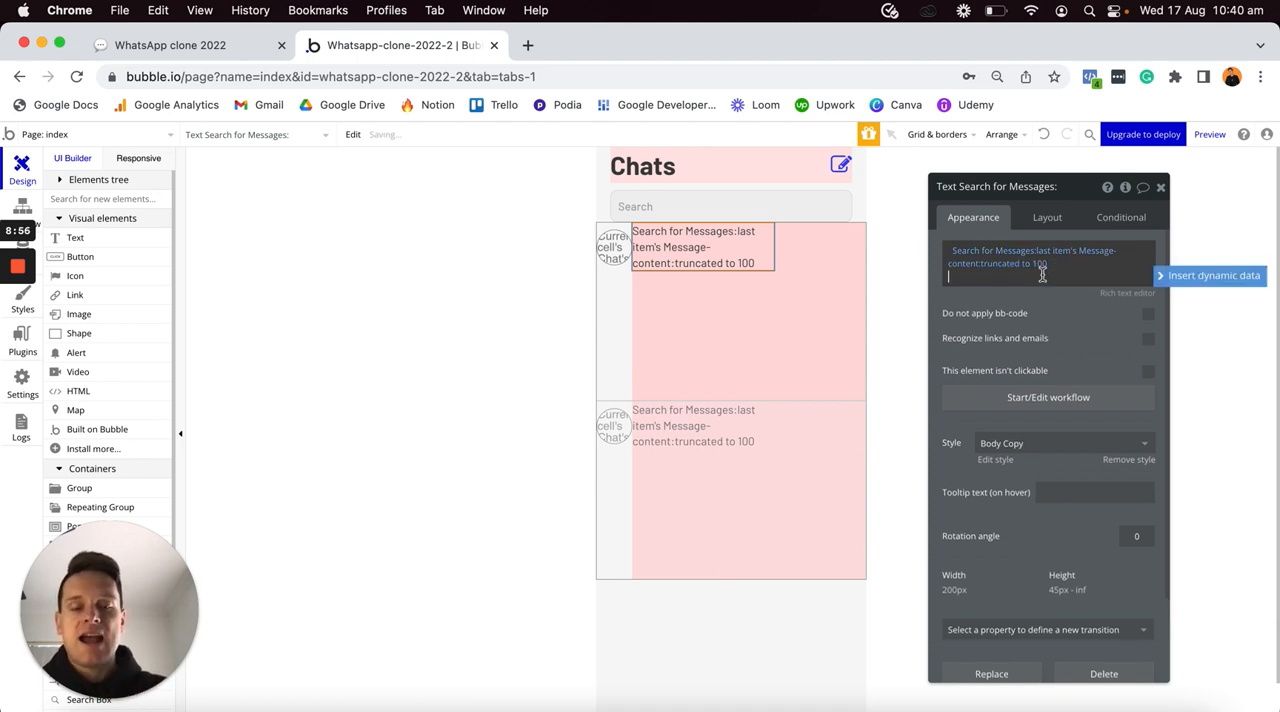
pyautogui.write('...')
pyautogui.click(1072, 304)
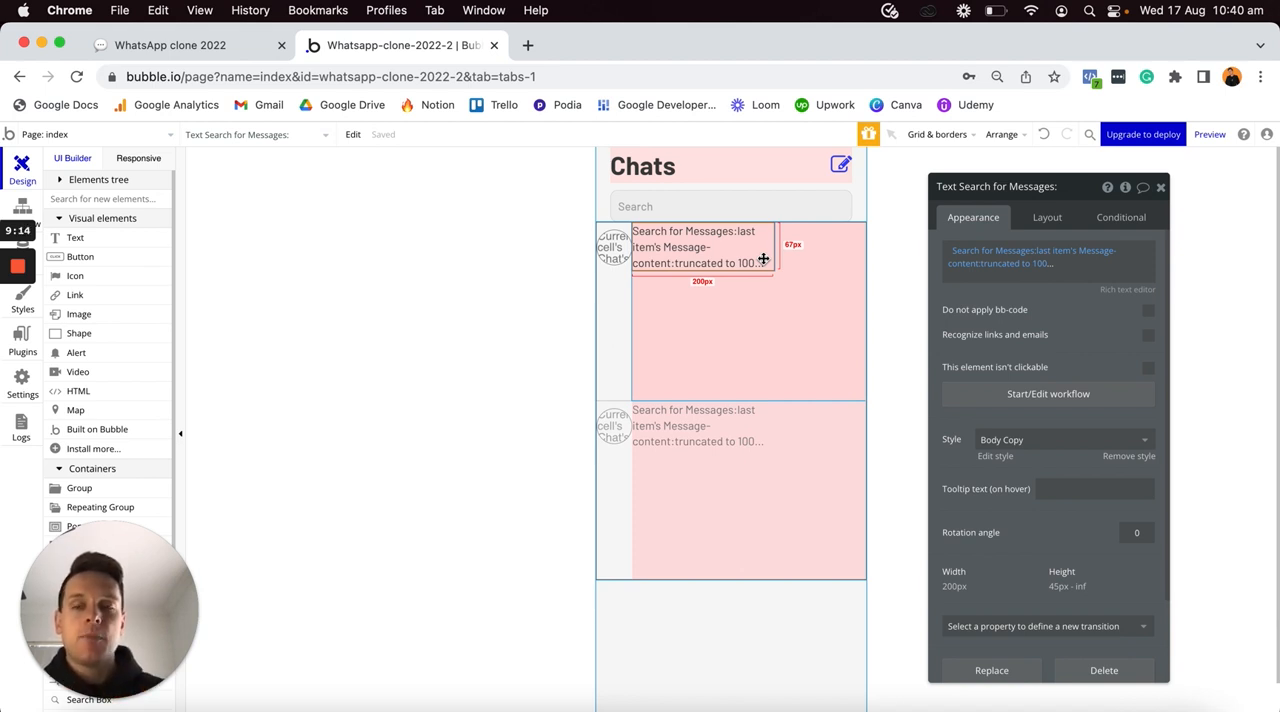
# - Make the message text flexible in width with minimum width and minimum height 0 px, and give it a 5 px top margin
pyautogui.click(1048, 217)
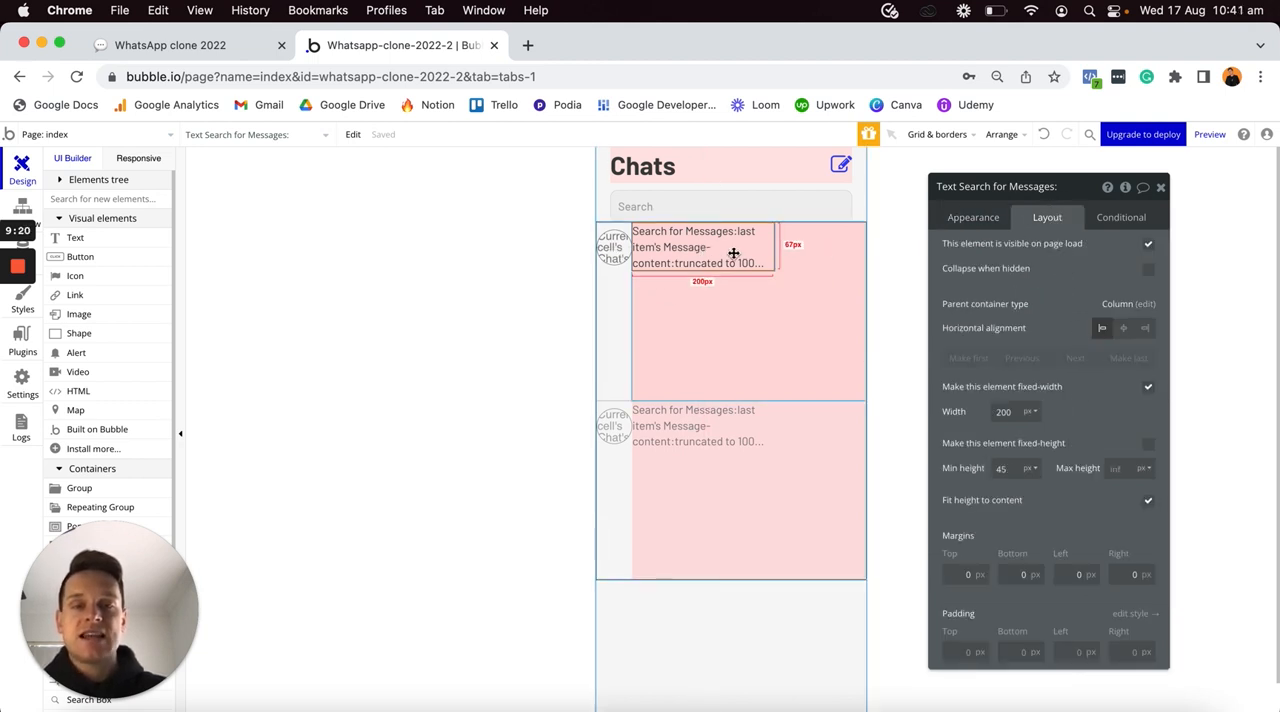
pyautogui.click(1148, 388)
pyautogui.doubleClick(1012, 411)
pyautogui.write('0')
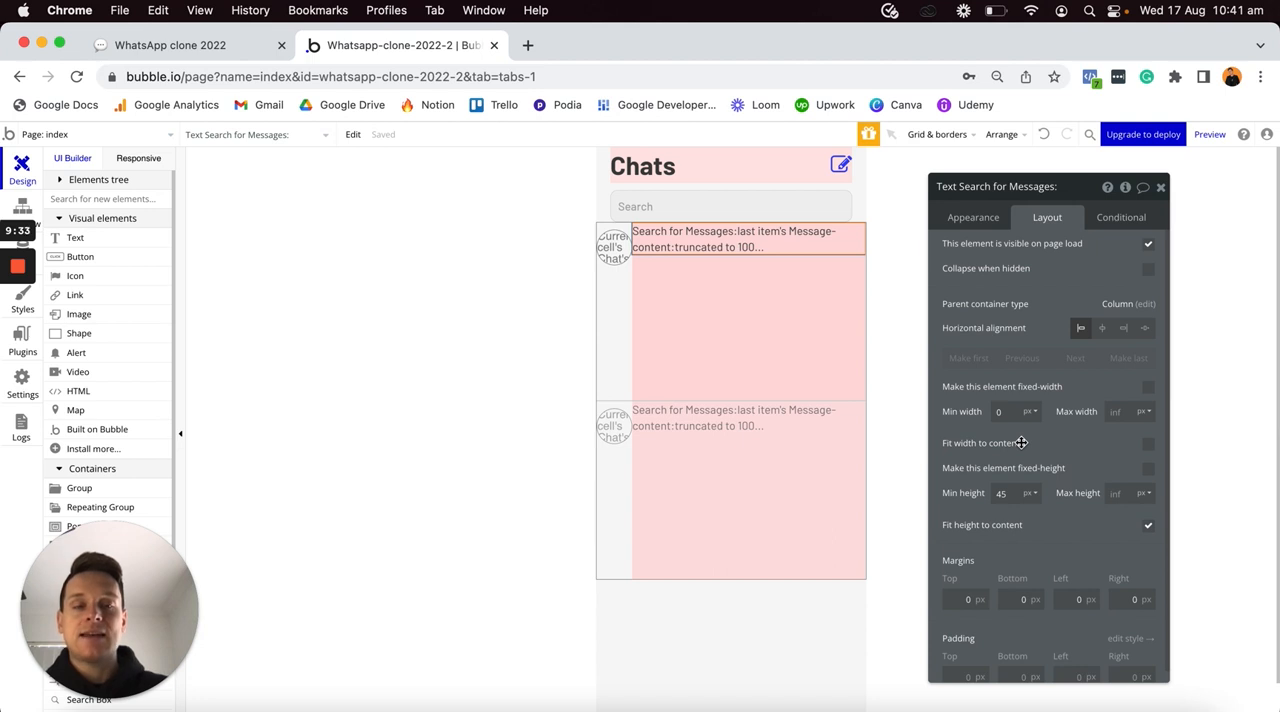
pyautogui.write('0')
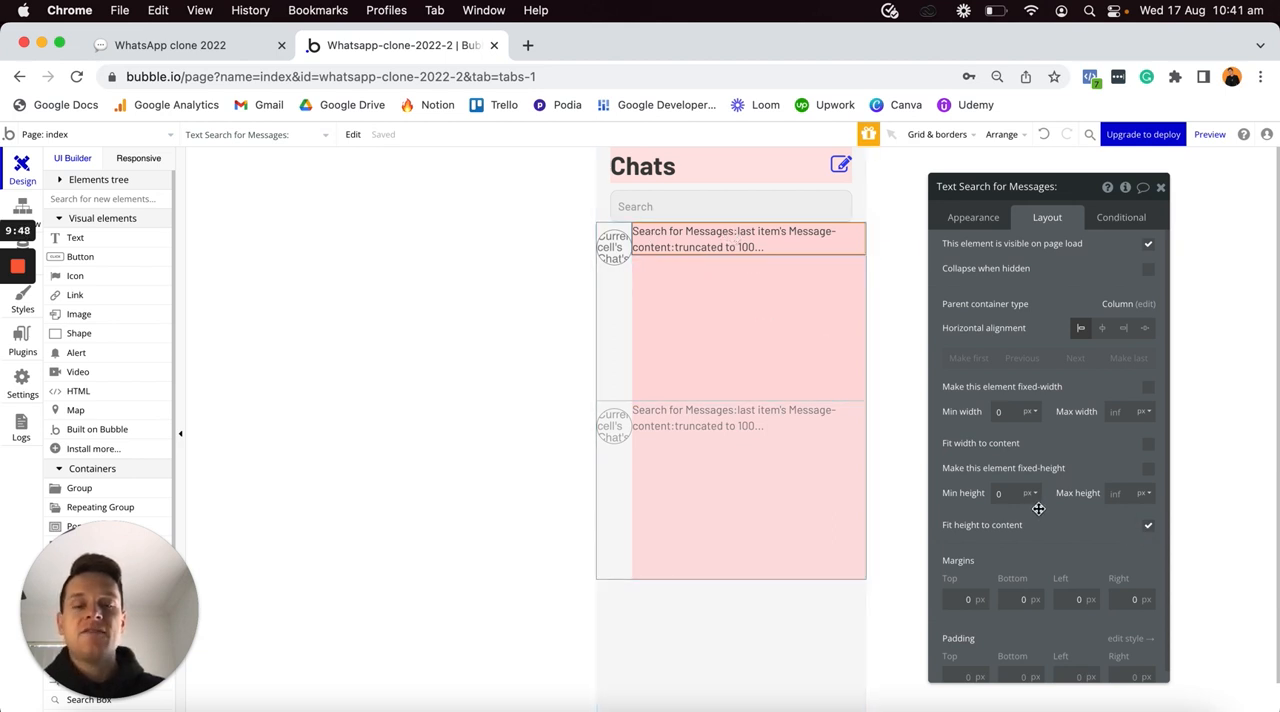
pyautogui.click(953, 596)
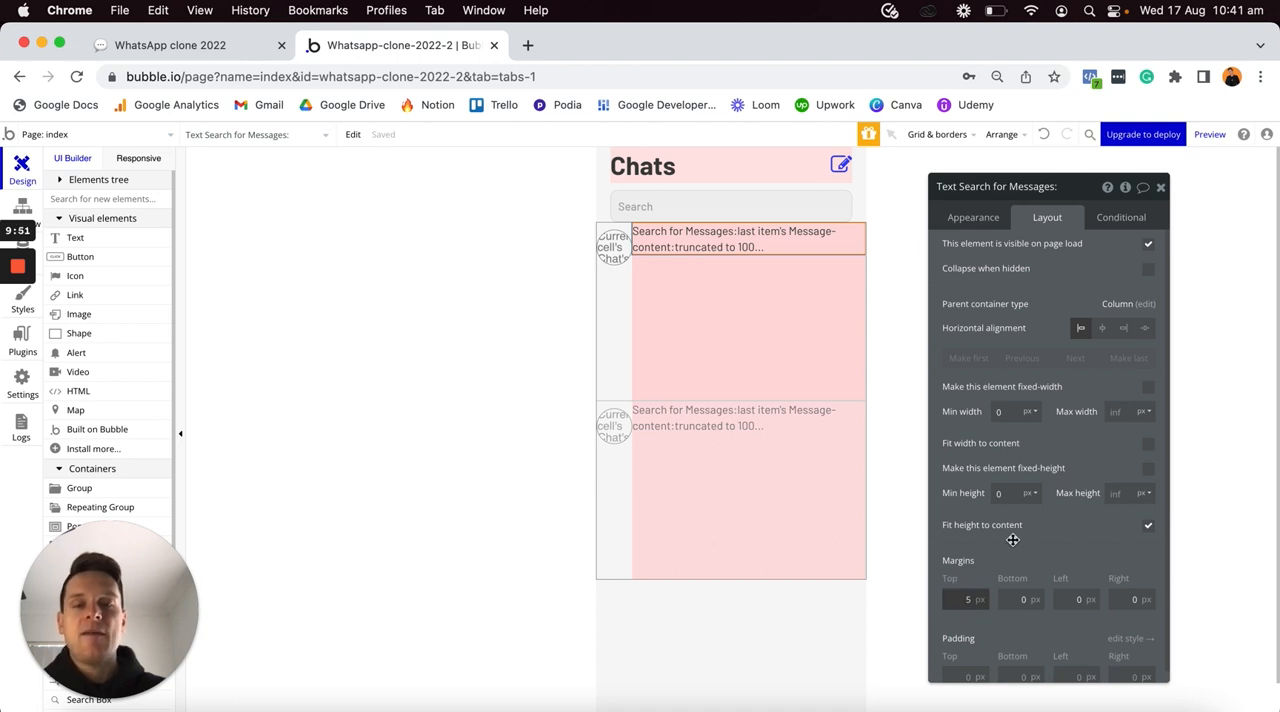
pyautogui.write('5')
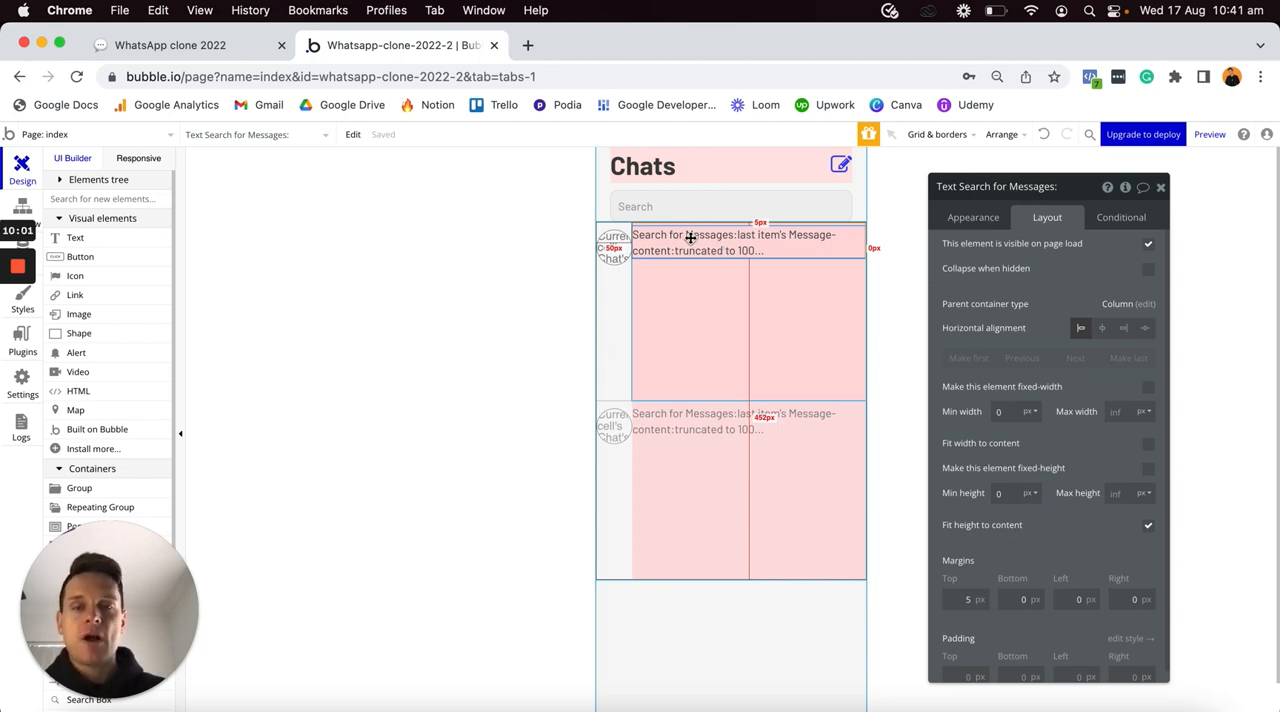
# - Check the finished version in the Safari editor, and add a new group inside the pink group, placed above the message text
pyautogui.hotkey('ctrl', 'Up')
pyautogui.click(423, 508)
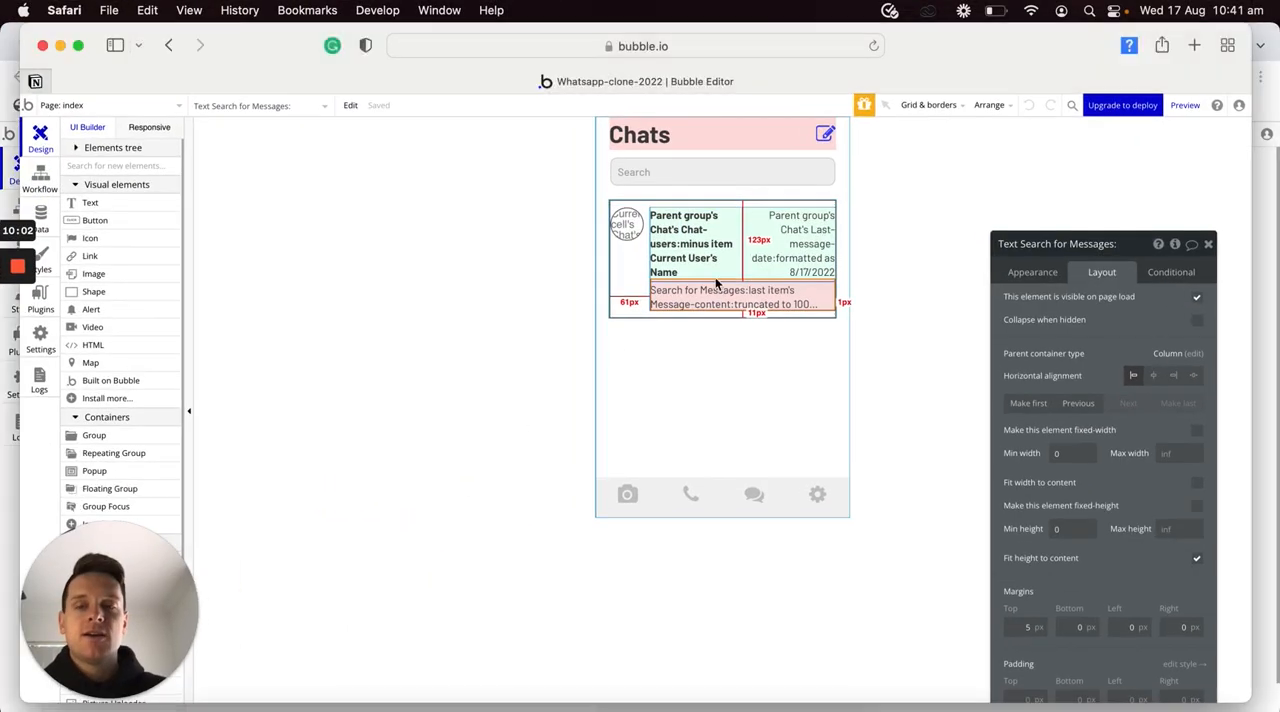
pyautogui.hotkey('ctrl', 'Up')
pyautogui.click(758, 248)
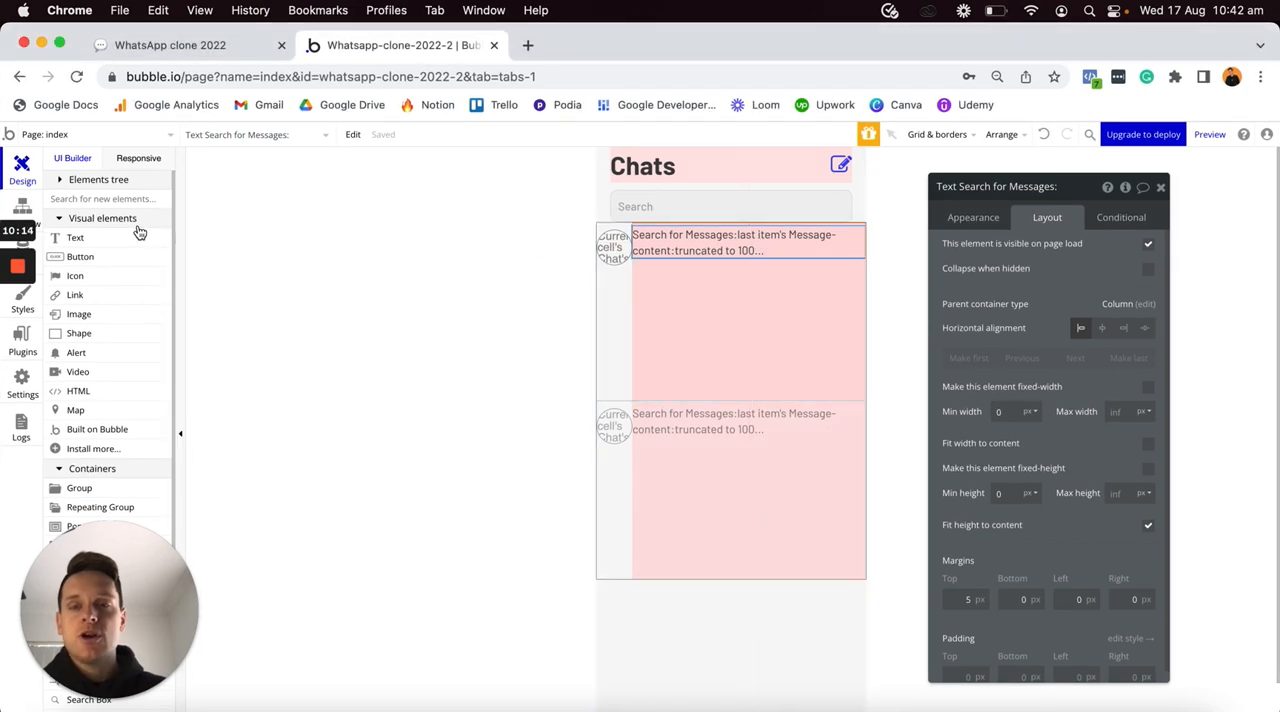
pyautogui.scroll(-3, 105, 292)
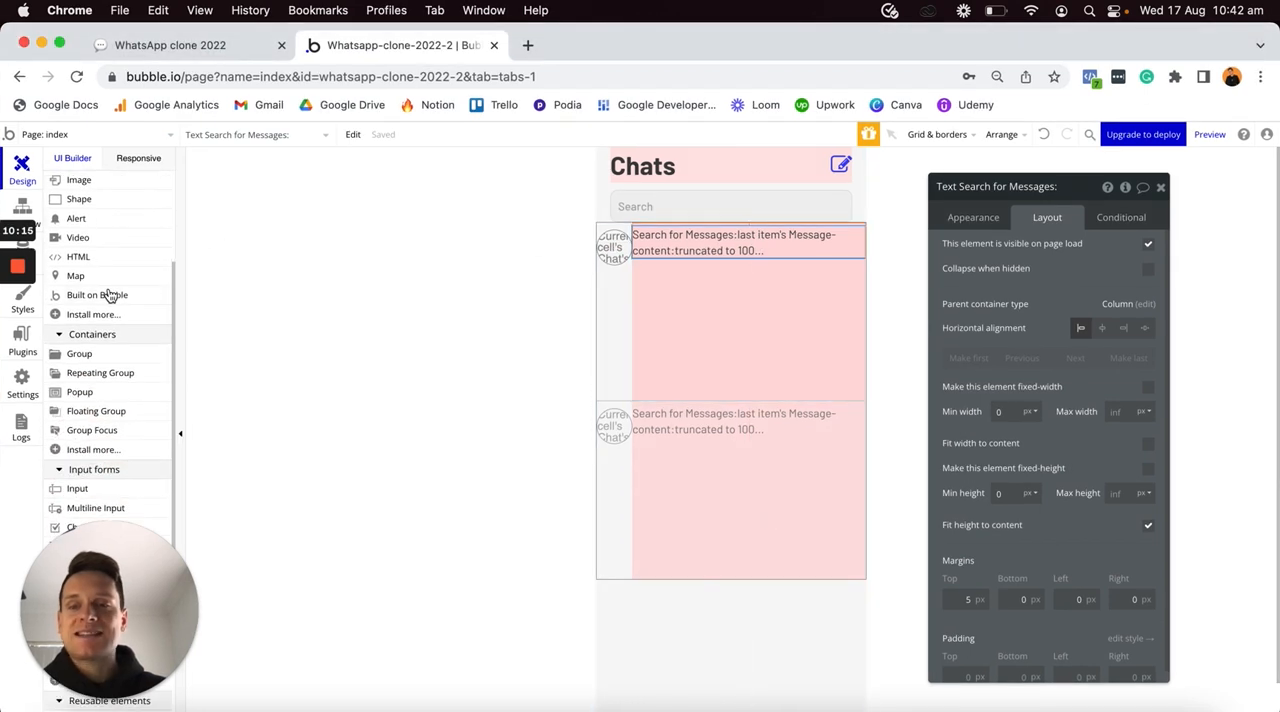
pyautogui.click(80, 355)
pyautogui.click(656, 278)
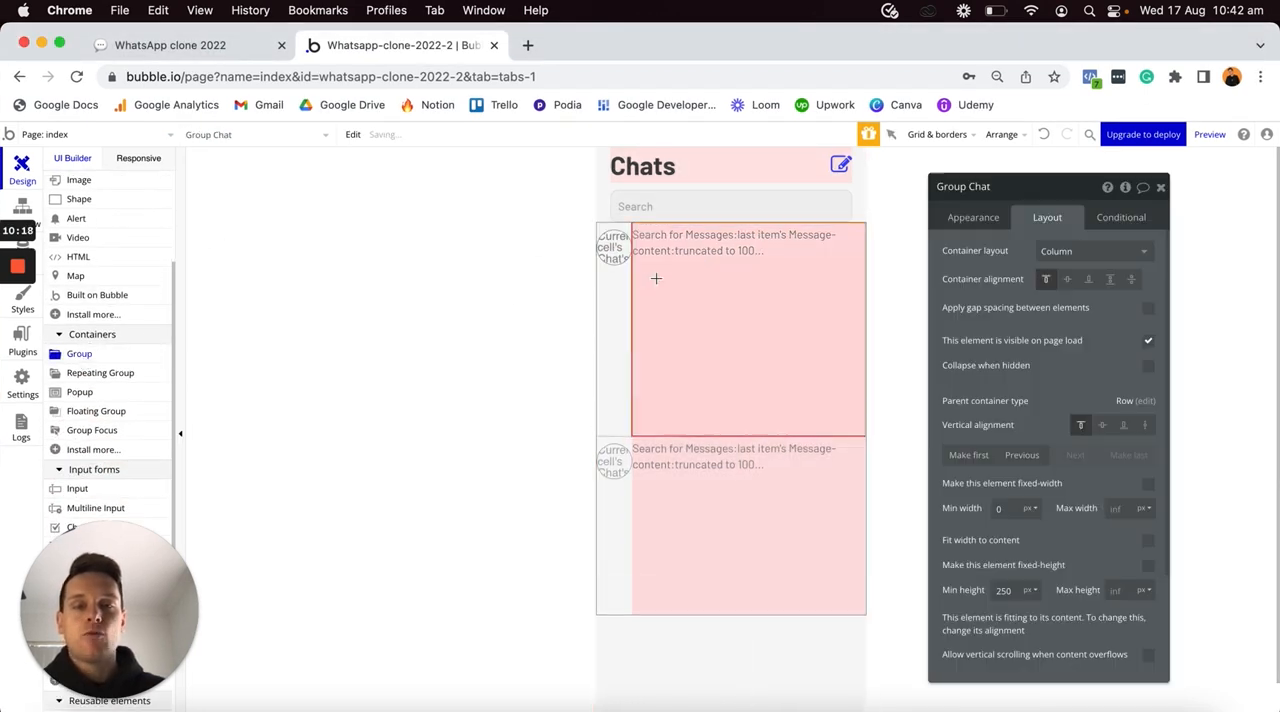
pyautogui.click(656, 278)
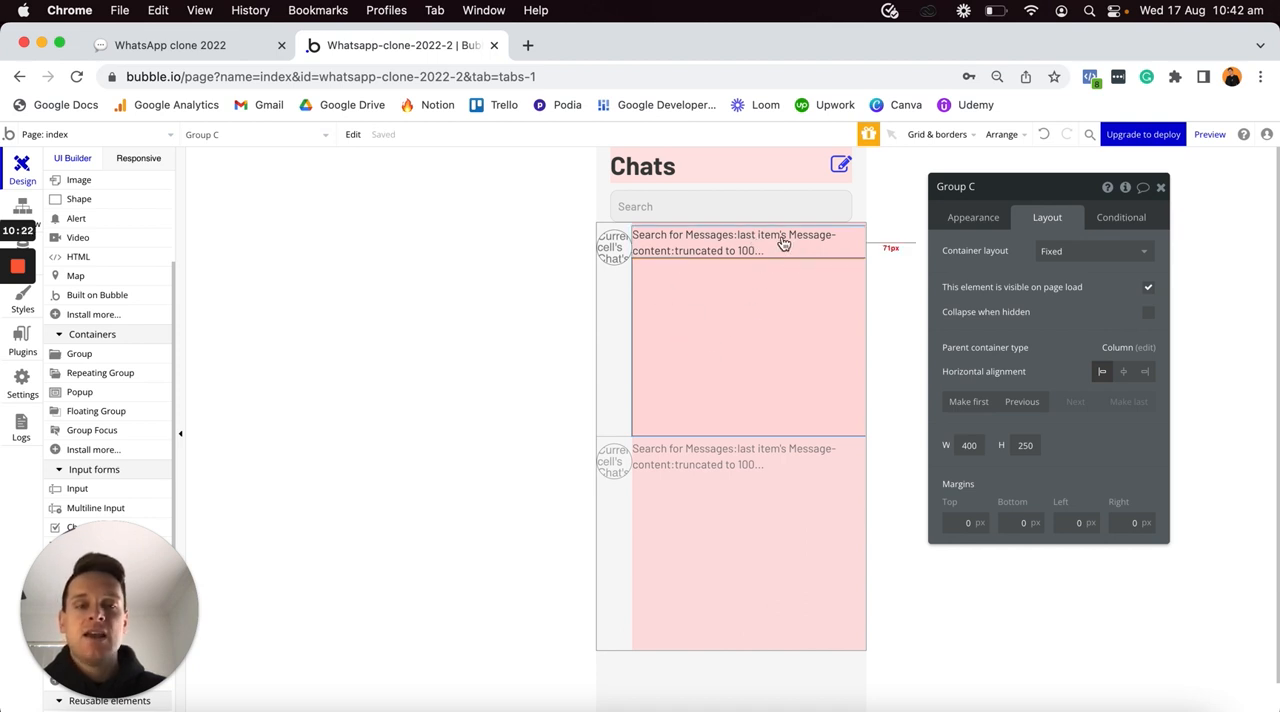
pyautogui.click(1022, 402)
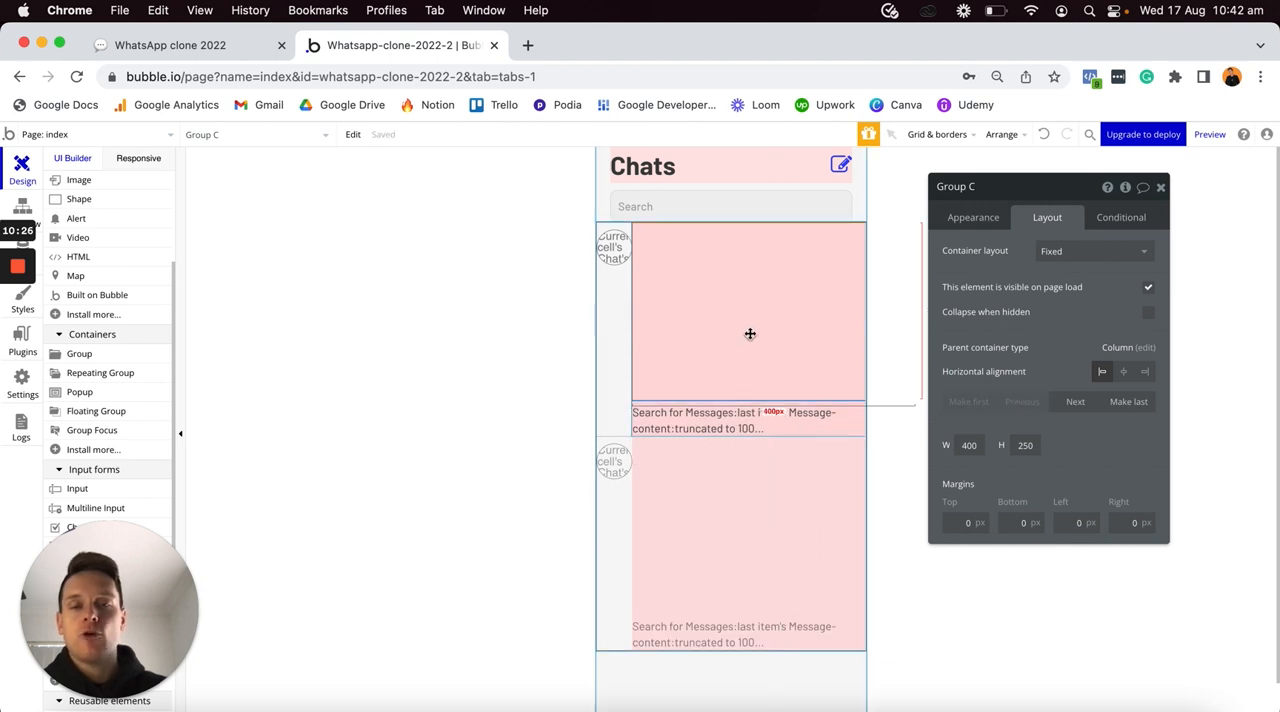
# - Remove the new group's style and give it a flat pale green background, #E8FFEE
pyautogui.click(968, 218)
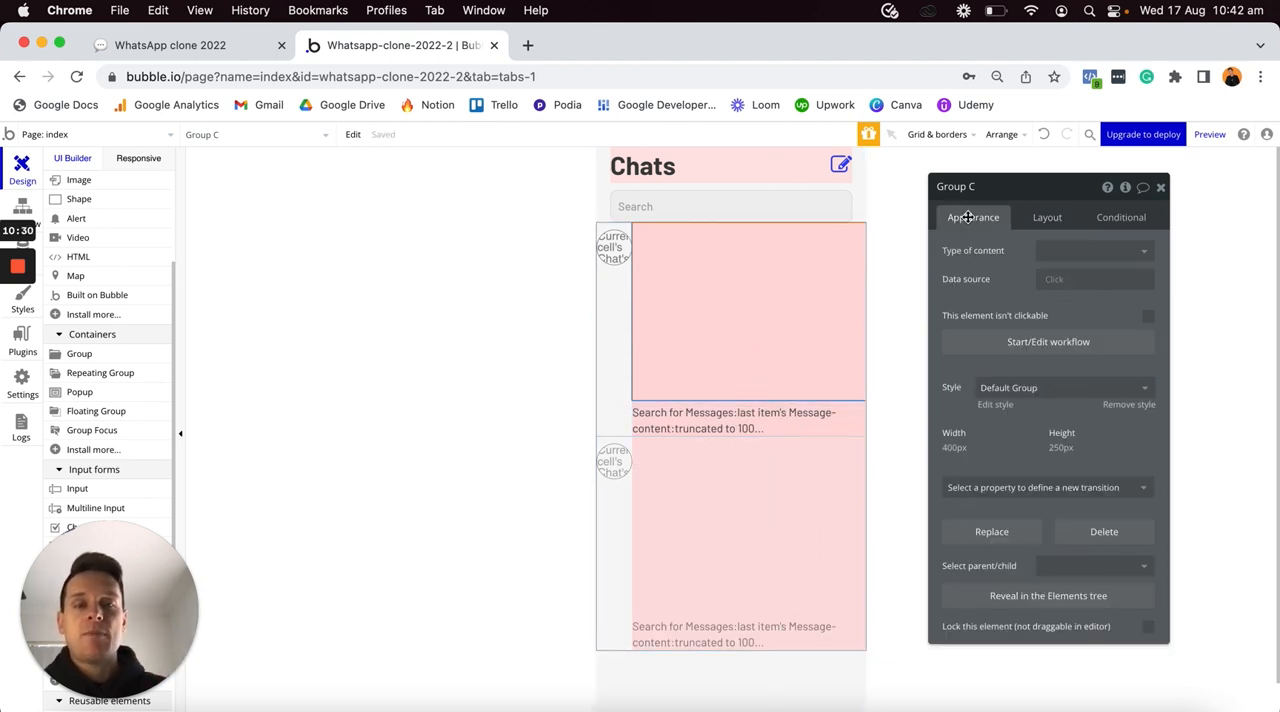
pyautogui.click(1120, 405)
pyautogui.click(1080, 437)
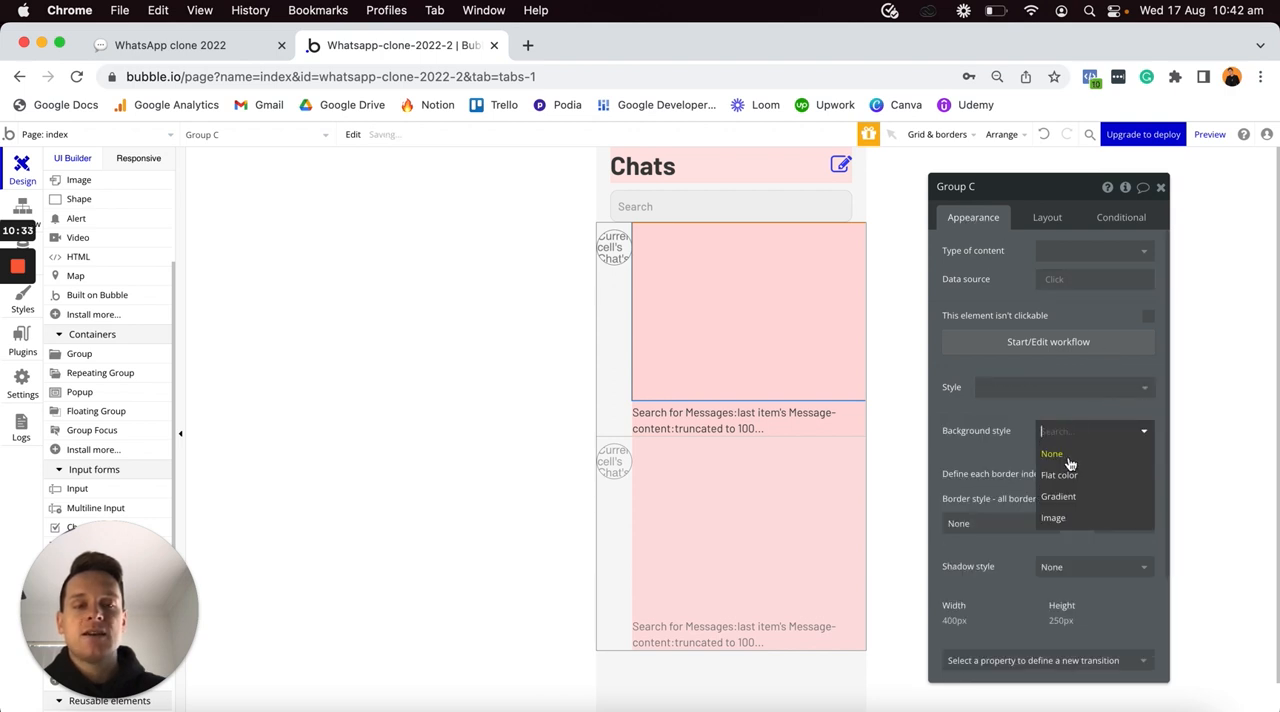
pyautogui.click(1063, 476)
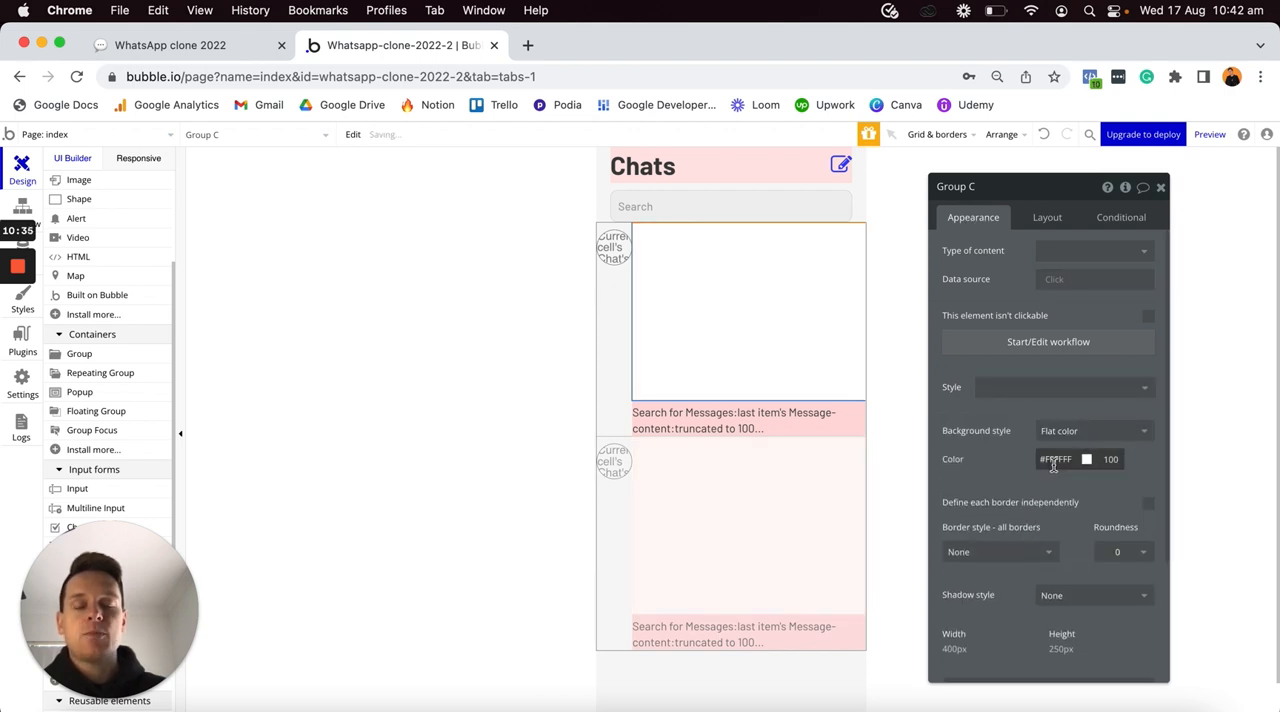
pyautogui.click(1055, 462)
pyautogui.click(1151, 537)
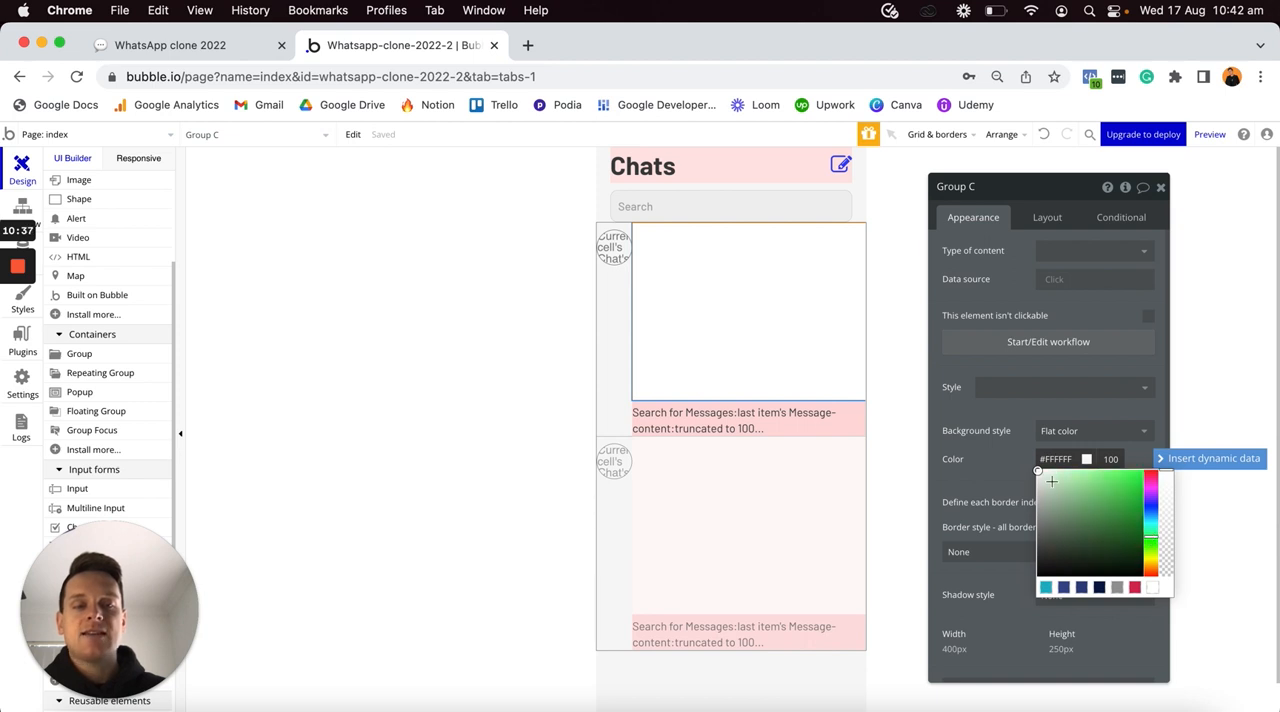
pyautogui.click(1040, 470)
pyautogui.moveTo(1040, 470); pyautogui.dragTo(1046, 470)
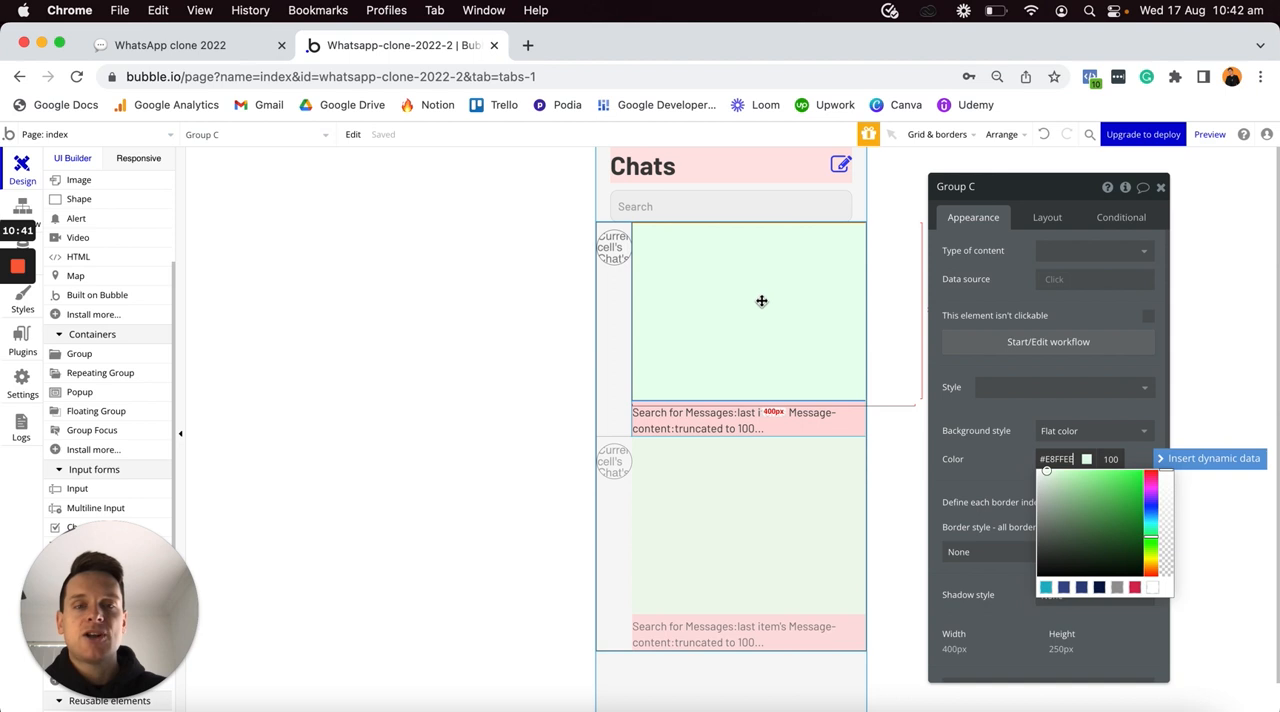
pyautogui.click(996, 294)
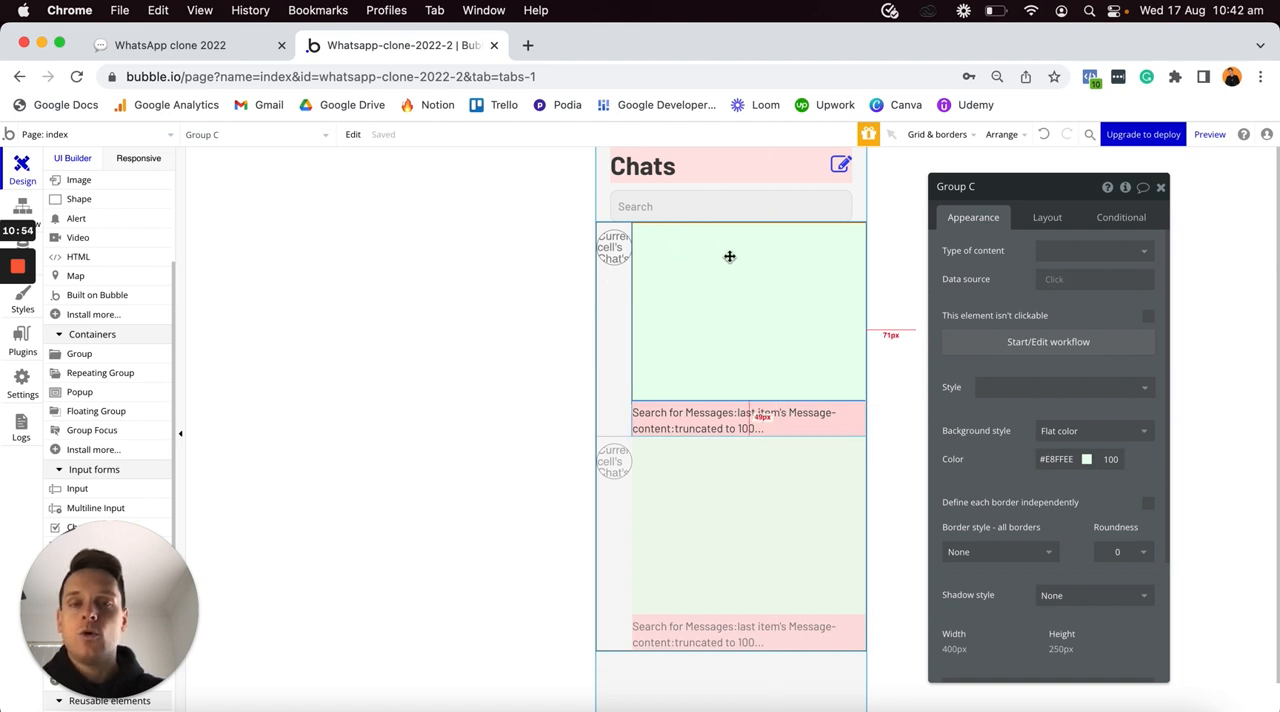
# - Set the green group's content type to Chat and its data source to Parent group's Chat
pyautogui.click(1056, 251)
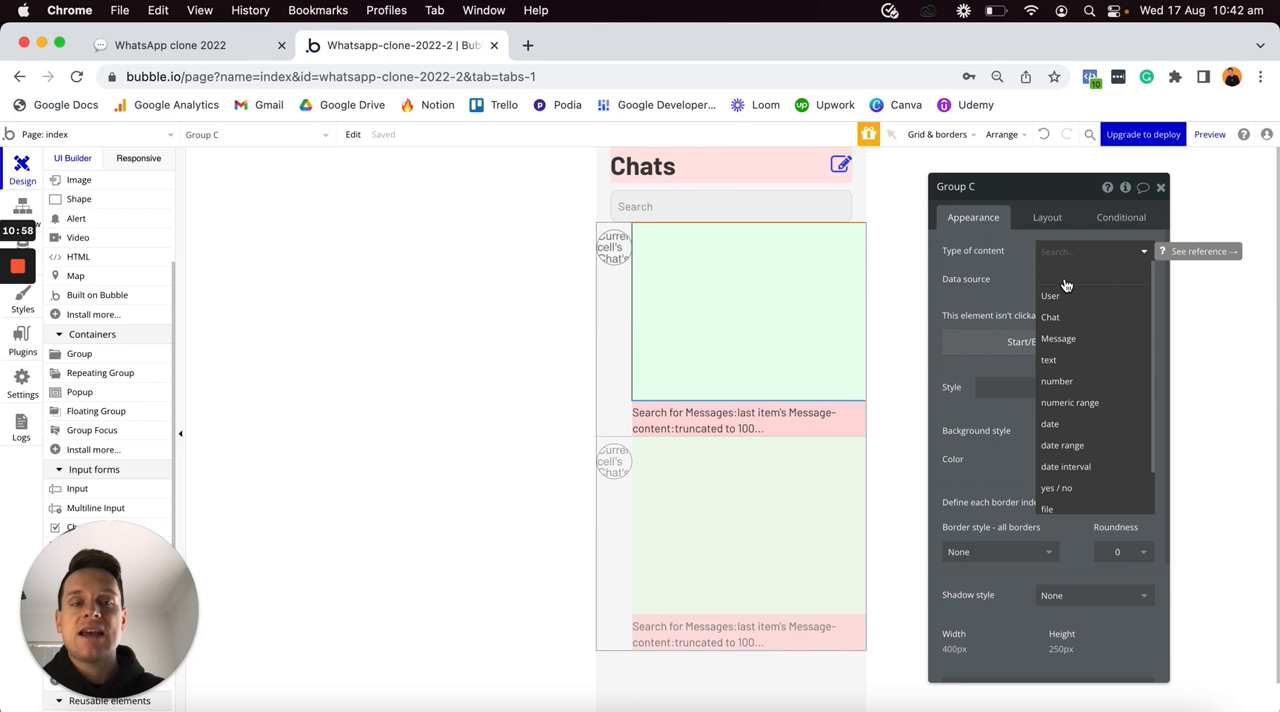
pyautogui.click(1054, 319)
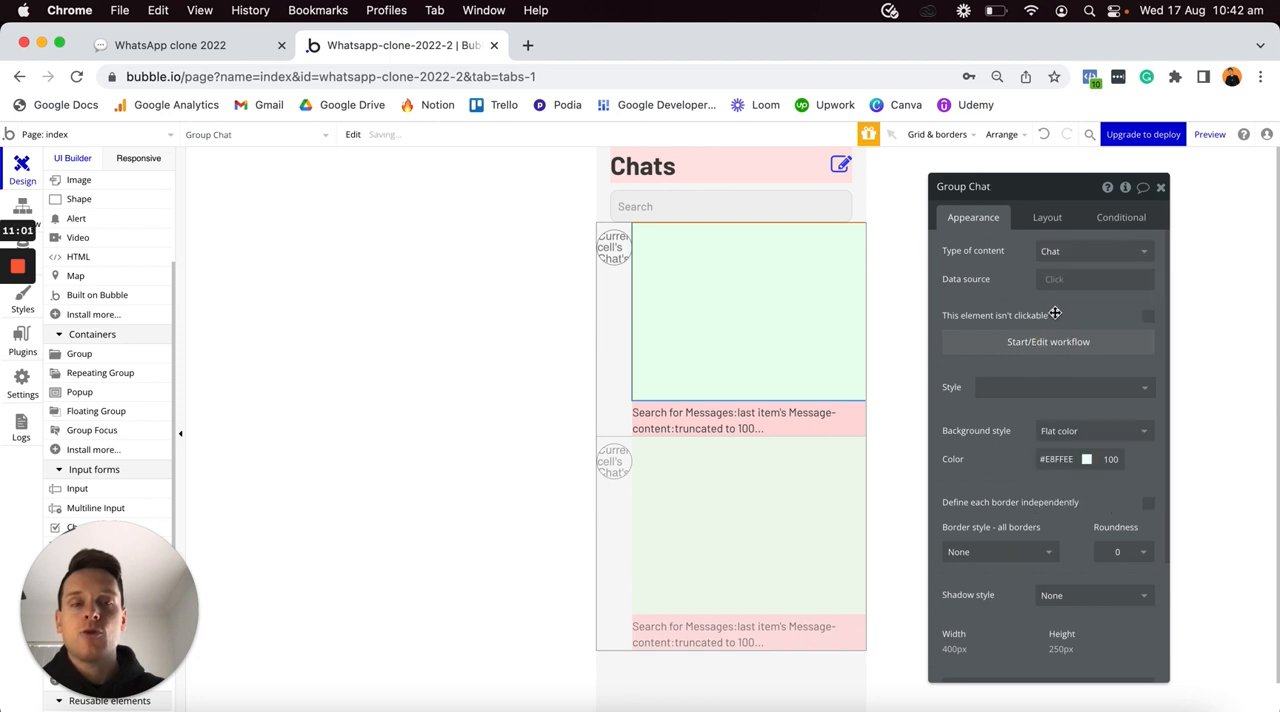
pyautogui.click(1054, 277)
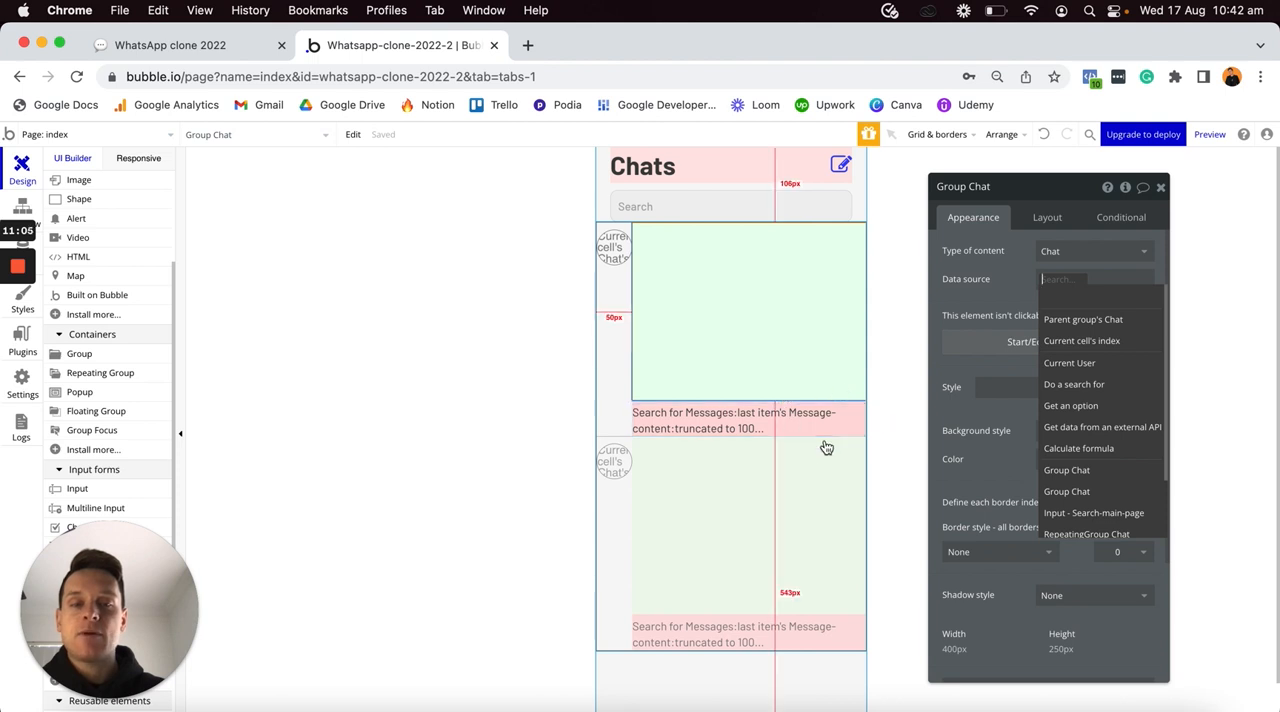
pyautogui.click(1069, 321)
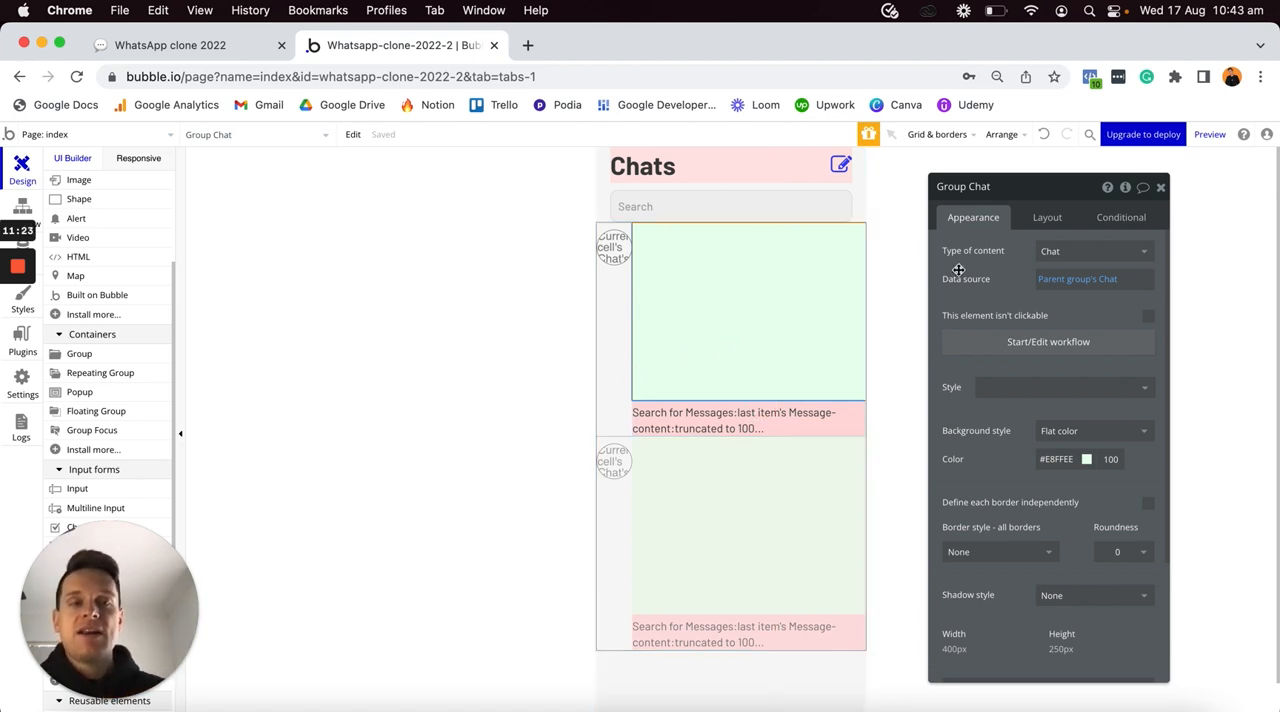
# - Give the green group a Row container layout and make its width flexible with a minimum width of 0 px
pyautogui.click(1043, 218)
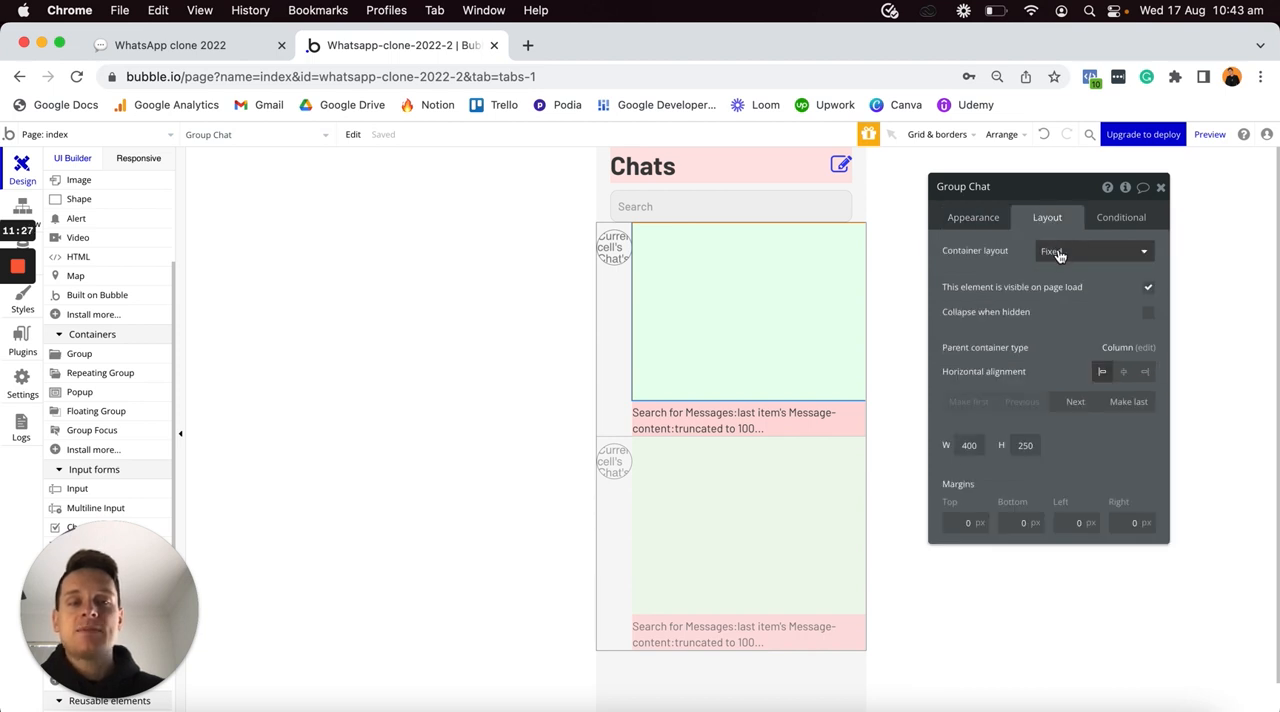
pyautogui.click(1059, 254)
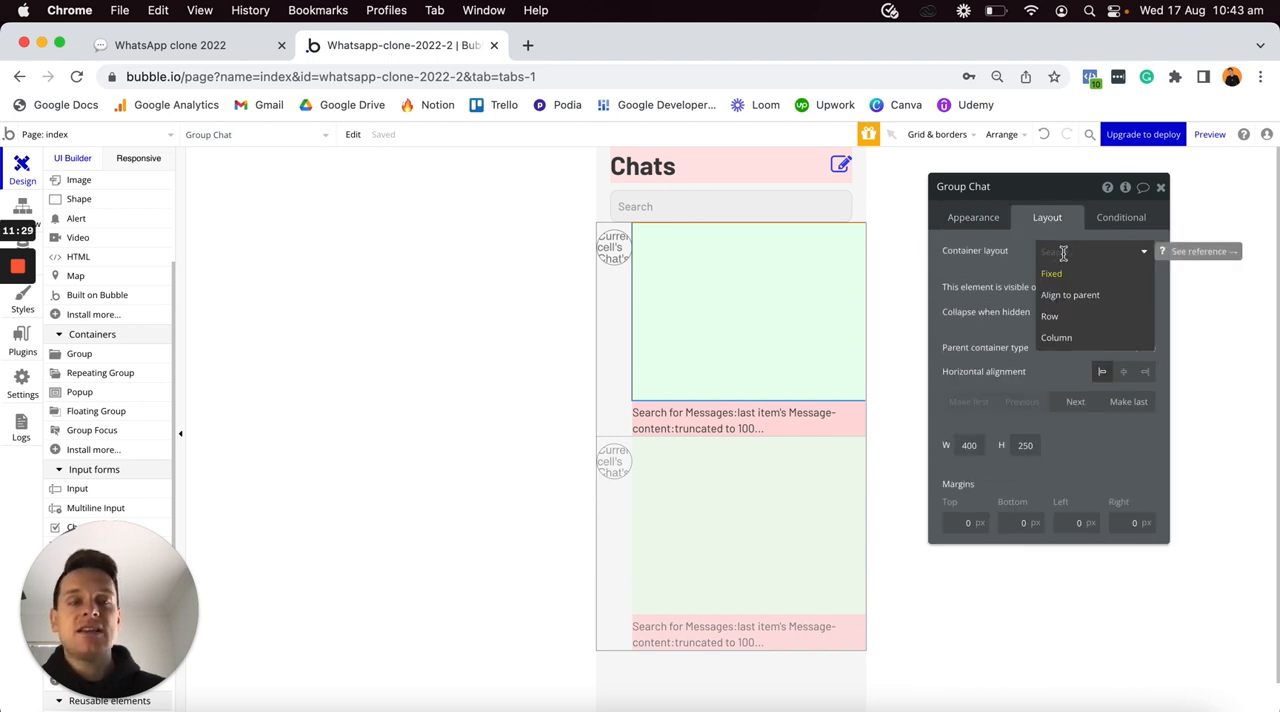
pyautogui.click(1053, 317)
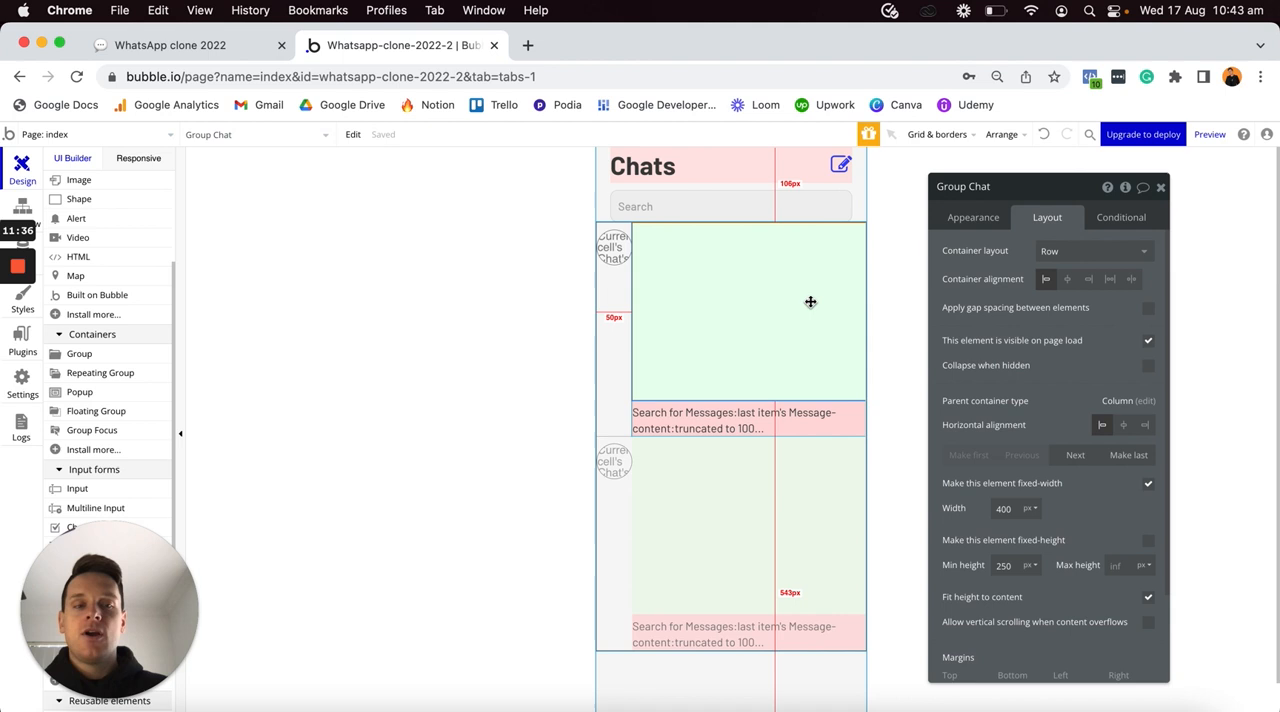
pyautogui.click(1149, 485)
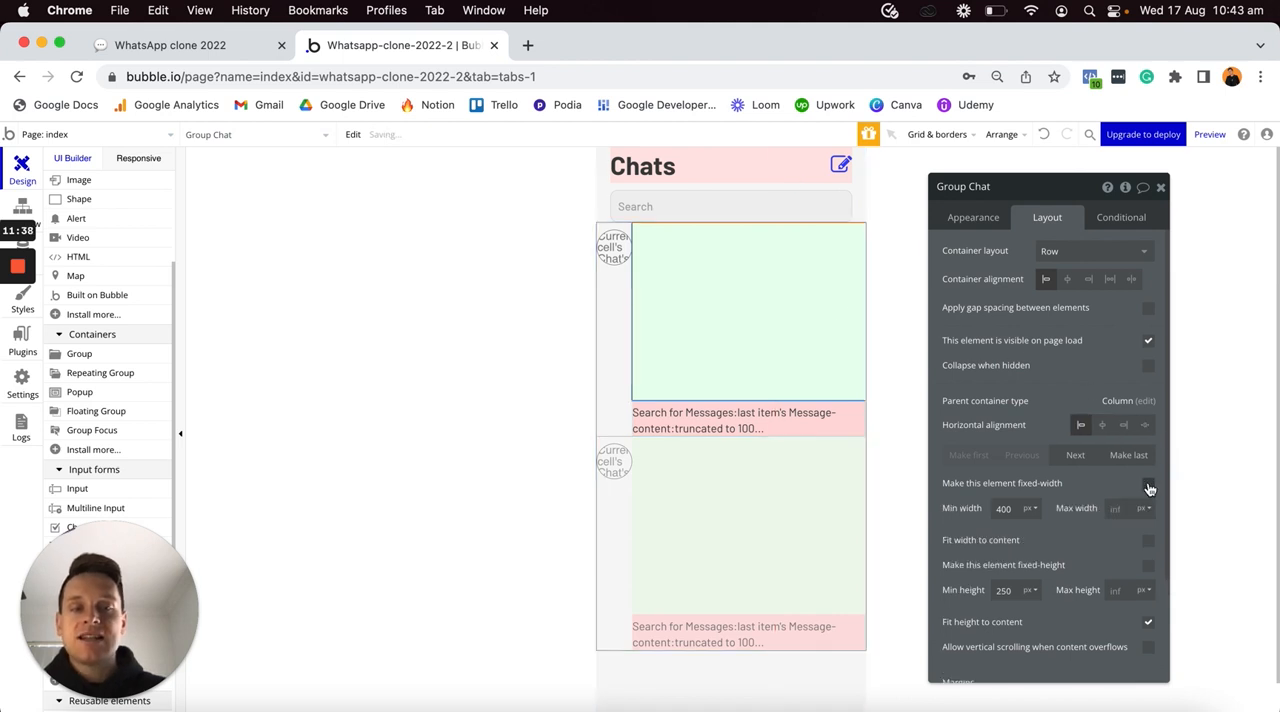
pyautogui.doubleClick(1005, 509)
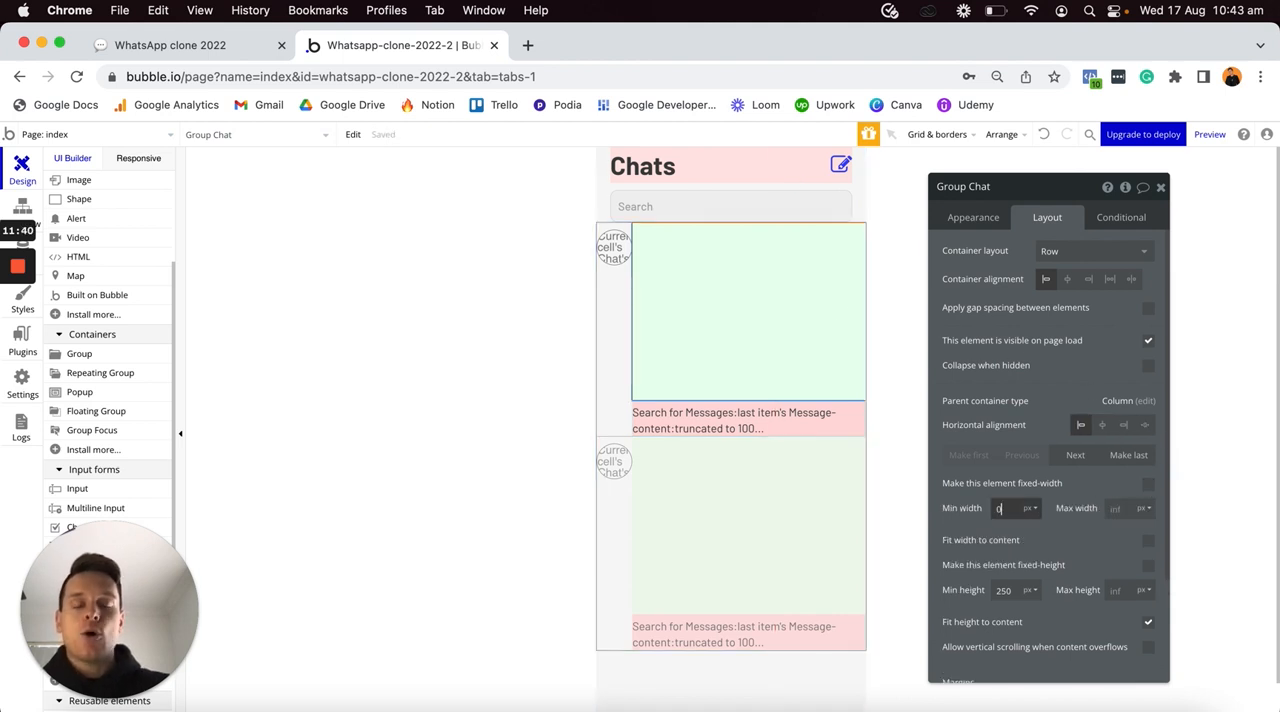
pyautogui.write('0')
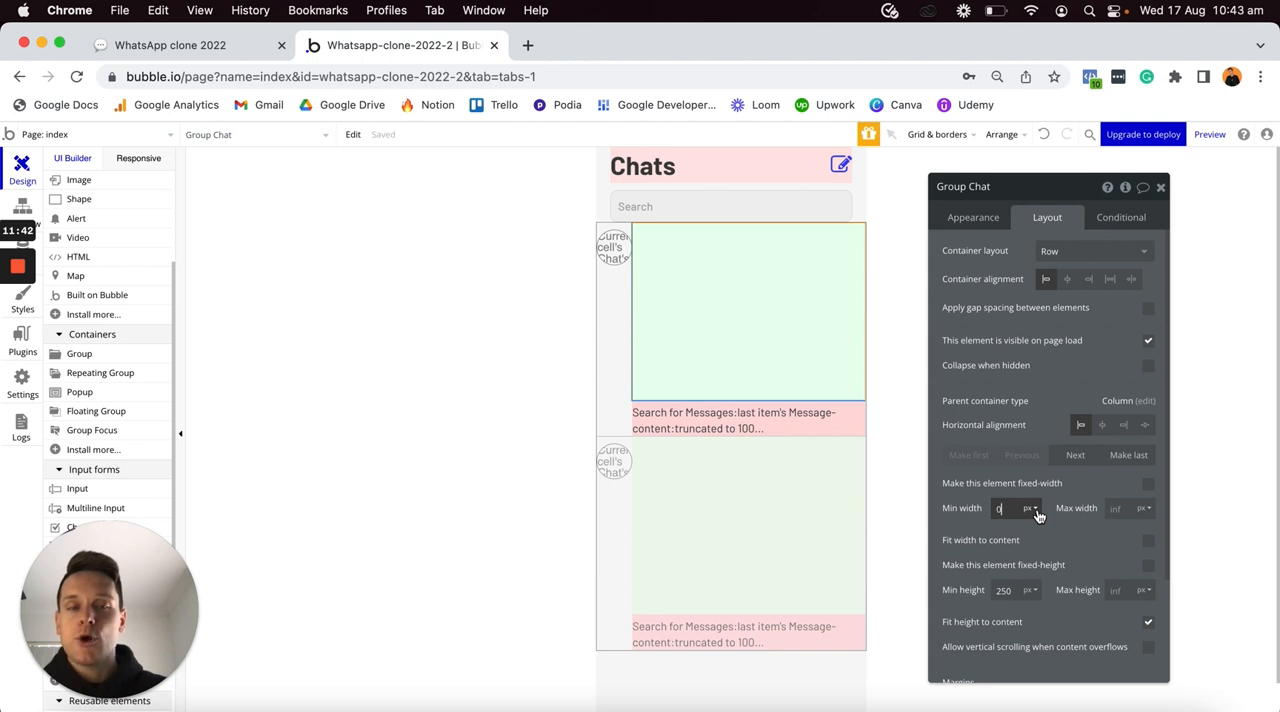
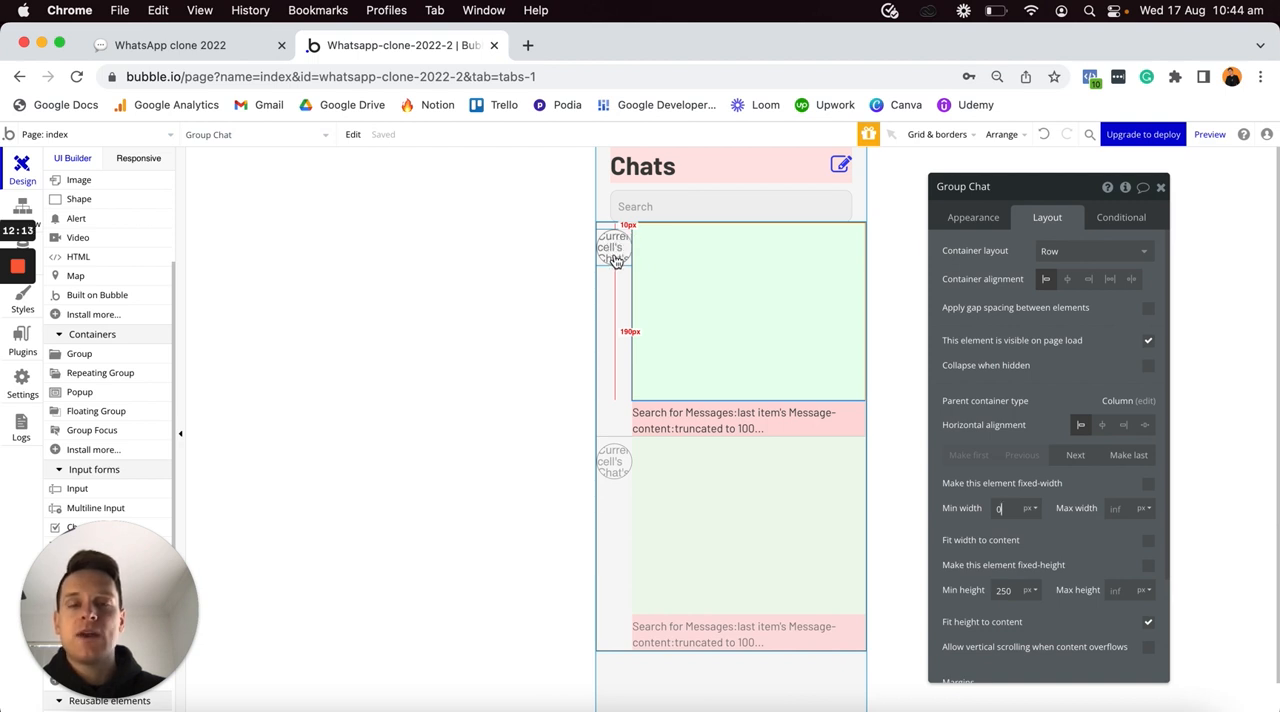
# - Add a text element to the green group showing Parent group's Chat's Chat-users:minus item Current User:each item's Name
pyautogui.scroll(3, 115, 255)
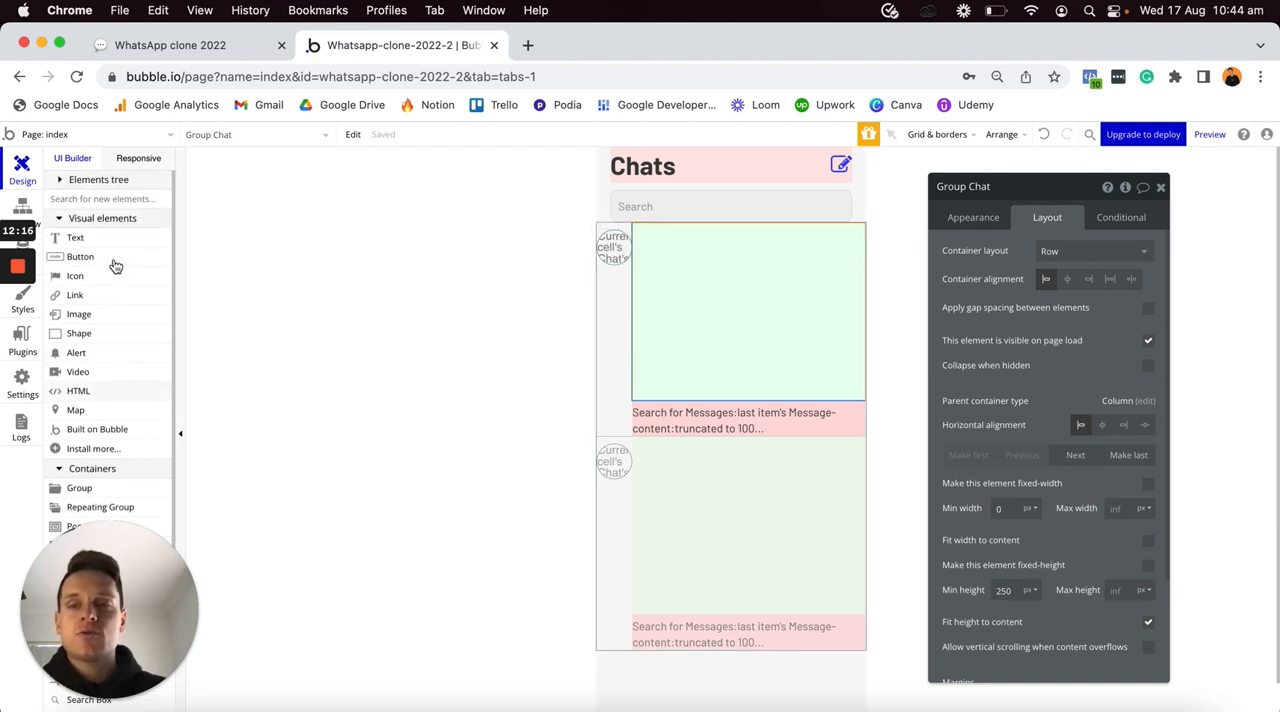
pyautogui.moveTo(75, 233); pyautogui.dragTo(669, 288)
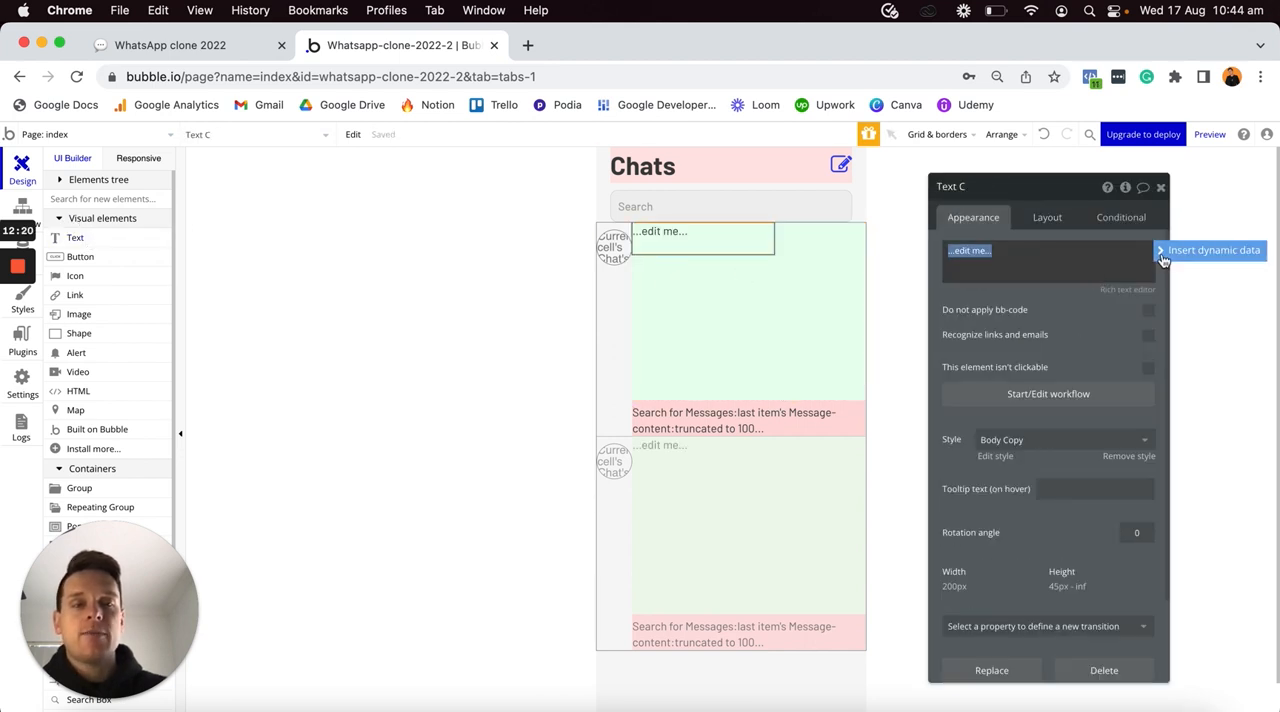
pyautogui.click(1163, 251)
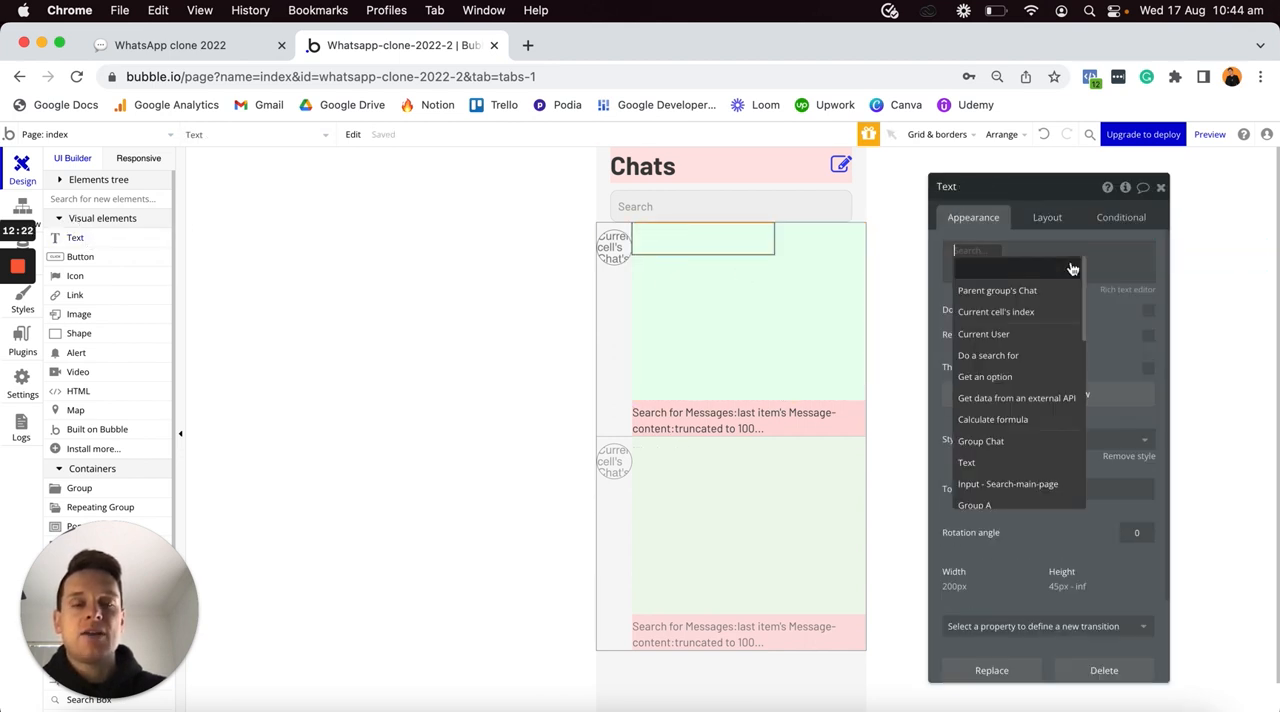
pyautogui.click(1005, 291)
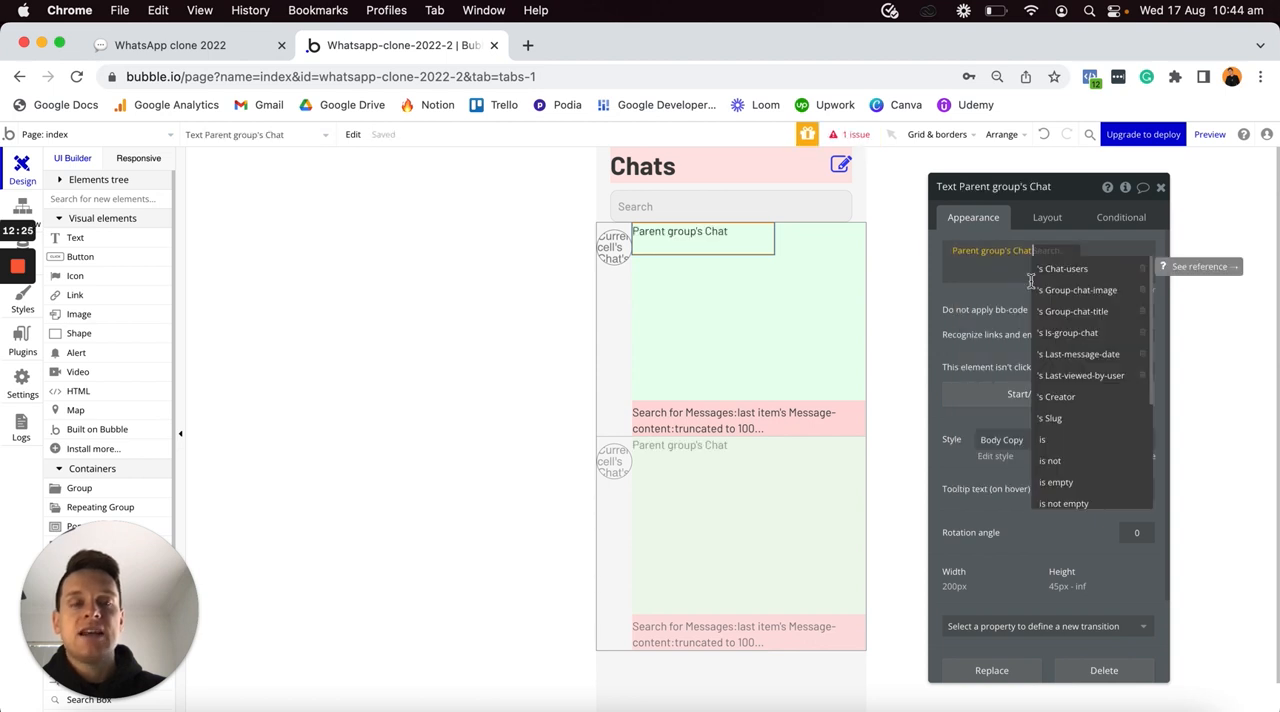
pyautogui.click(1065, 271)
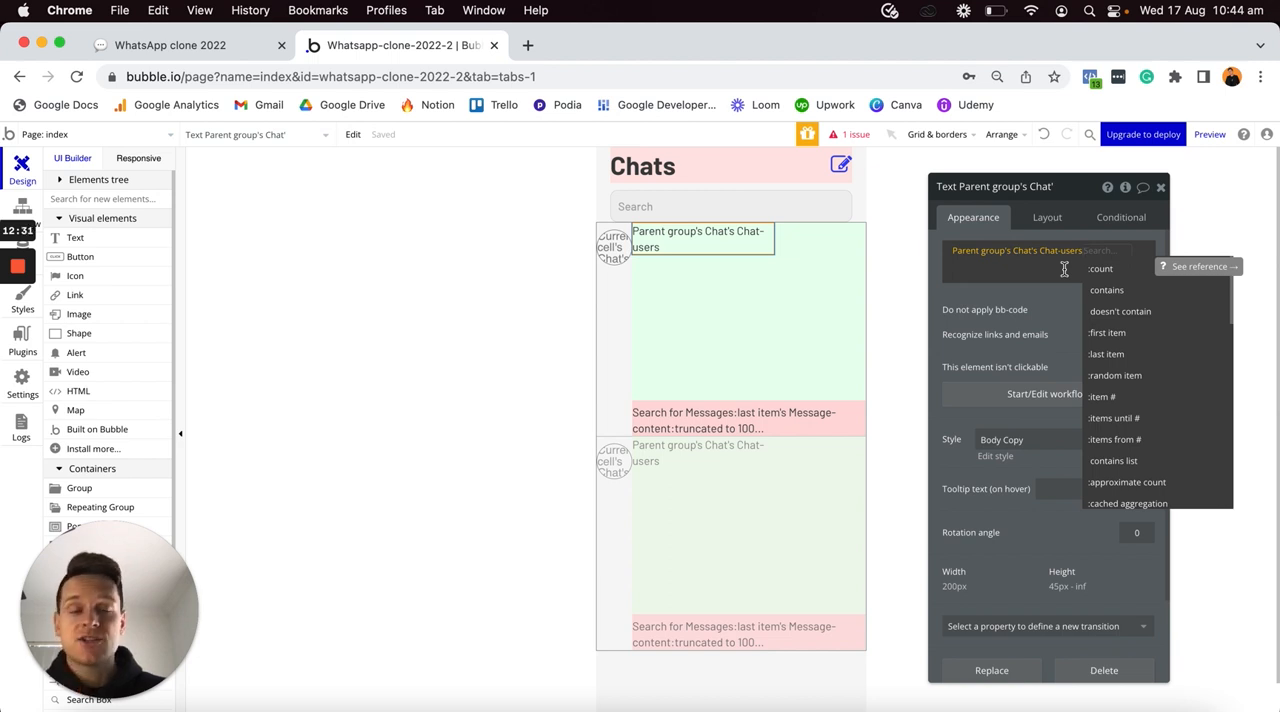
pyautogui.write('minus')
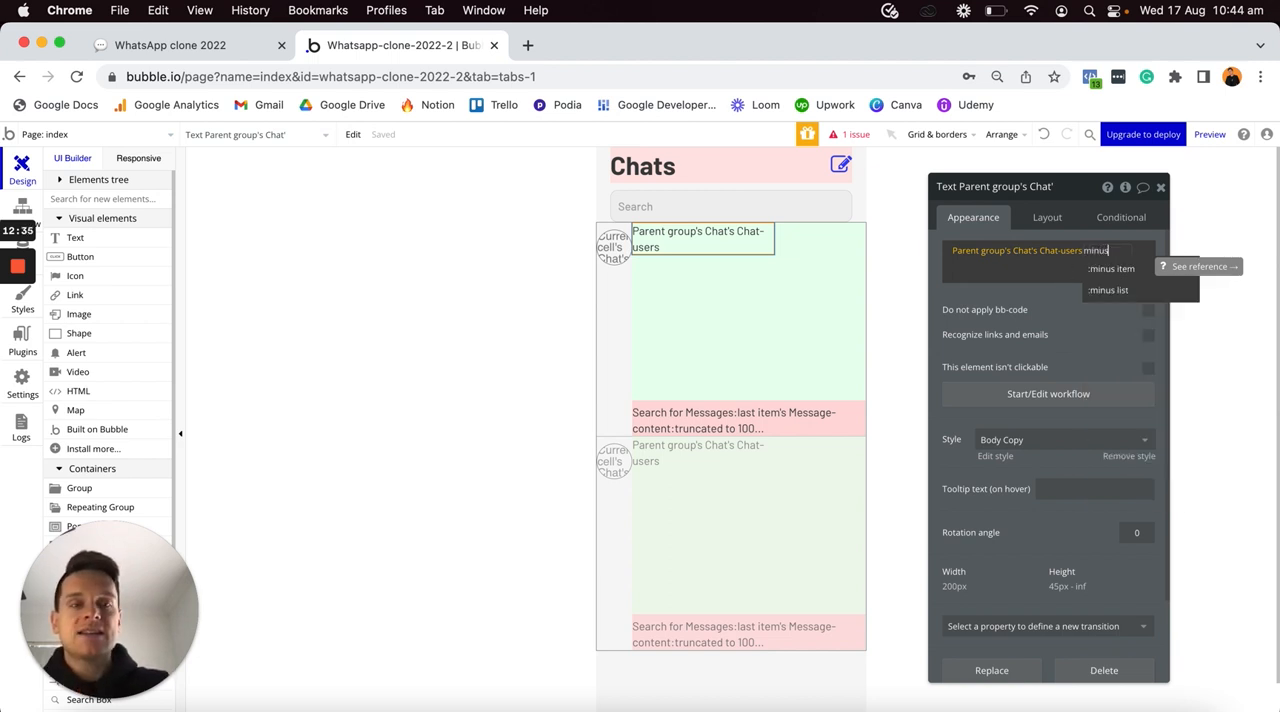
pyautogui.click(1111, 268)
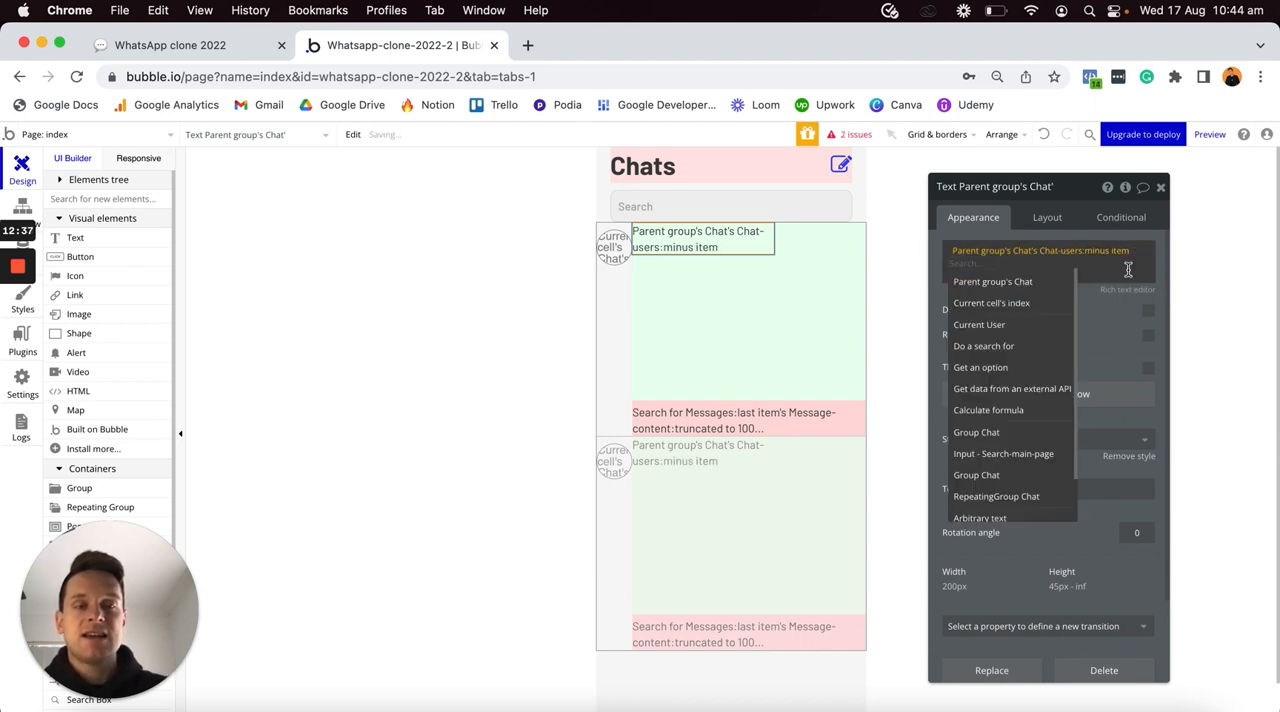
pyautogui.click(1003, 328)
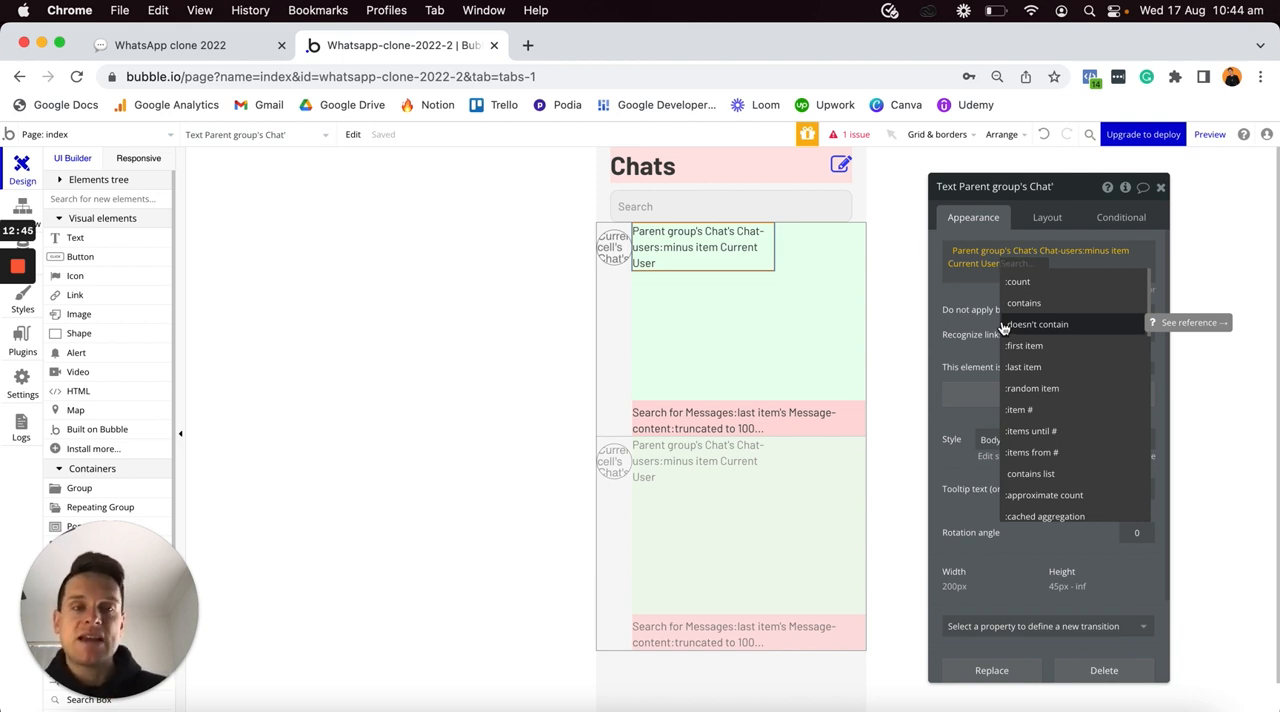
pyautogui.scroll(-3, 1056, 340)
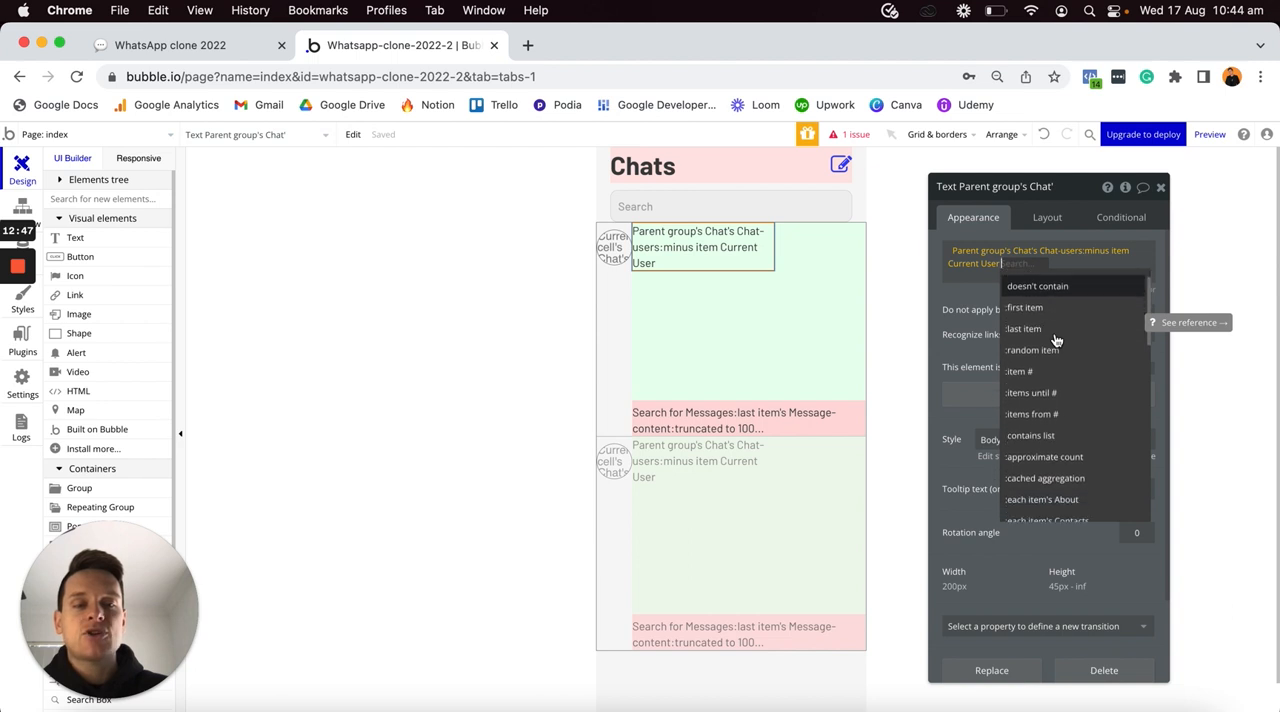
pyautogui.scroll(-2, 1056, 345)
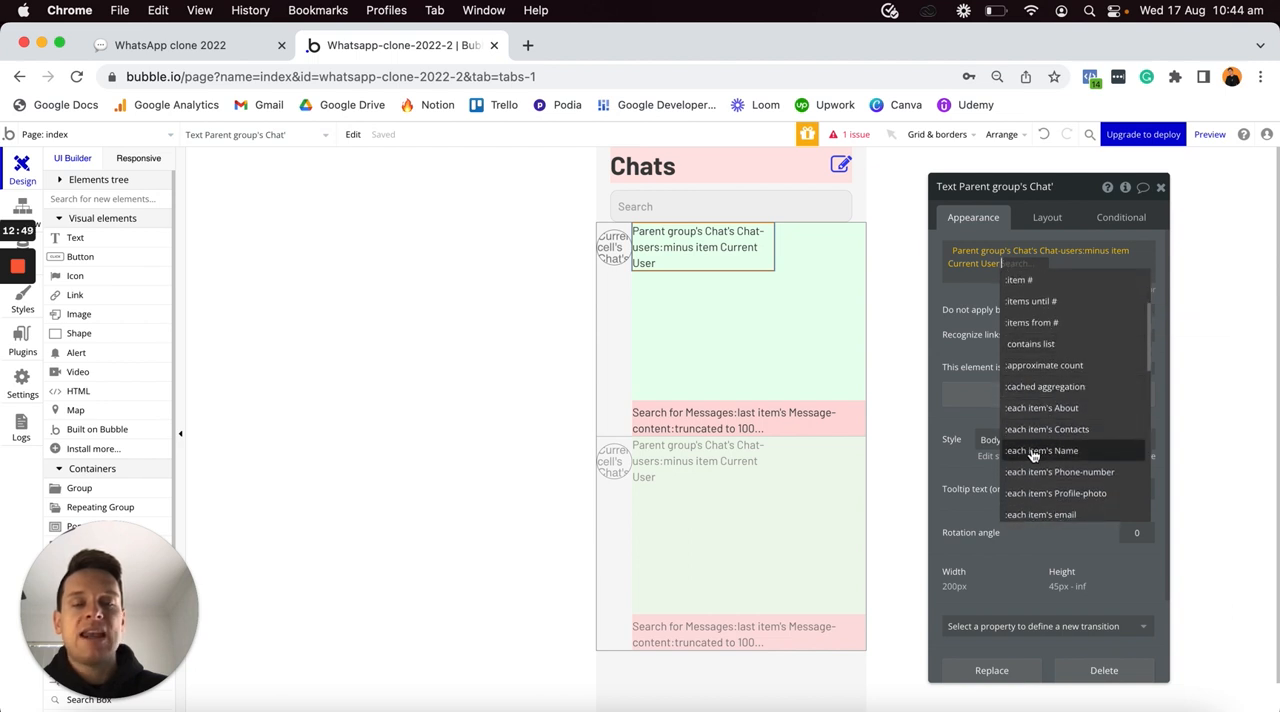
pyautogui.click(1041, 451)
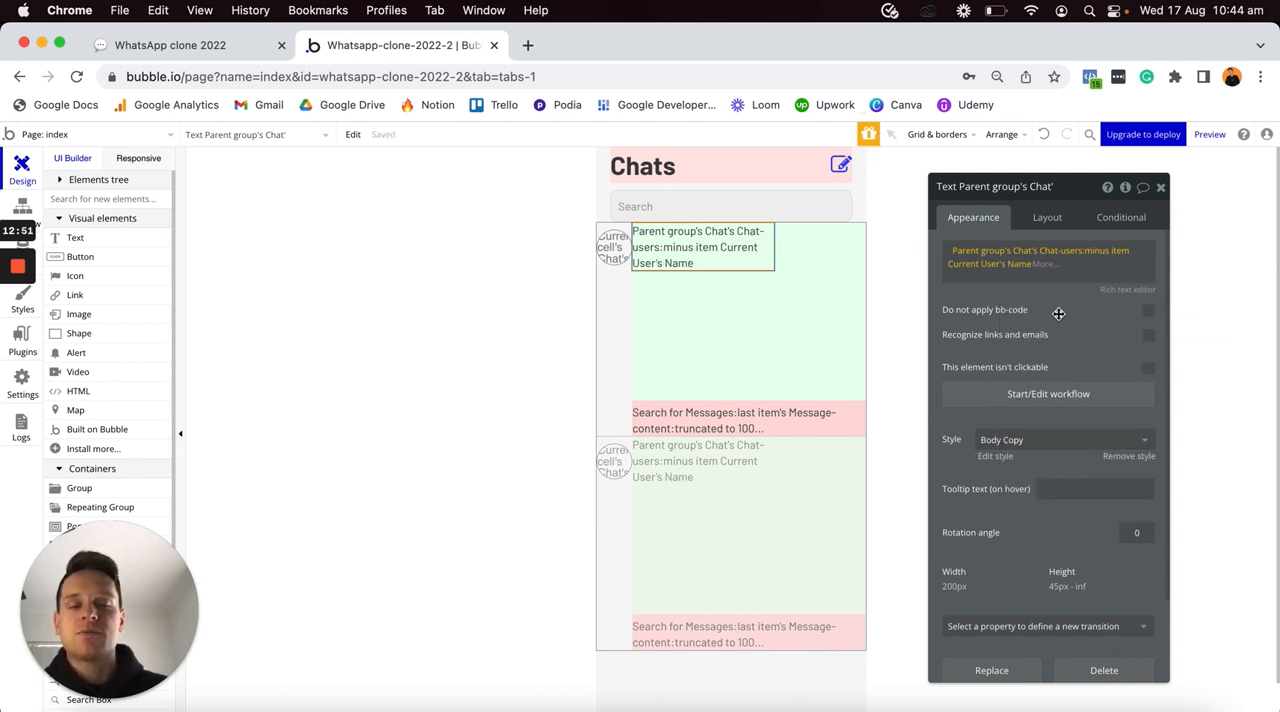
# - Remove the name text's style and make it bold, with a flexible width and minimum width and height of 0 px
pyautogui.click(1113, 458)
pyautogui.click(1102, 540)
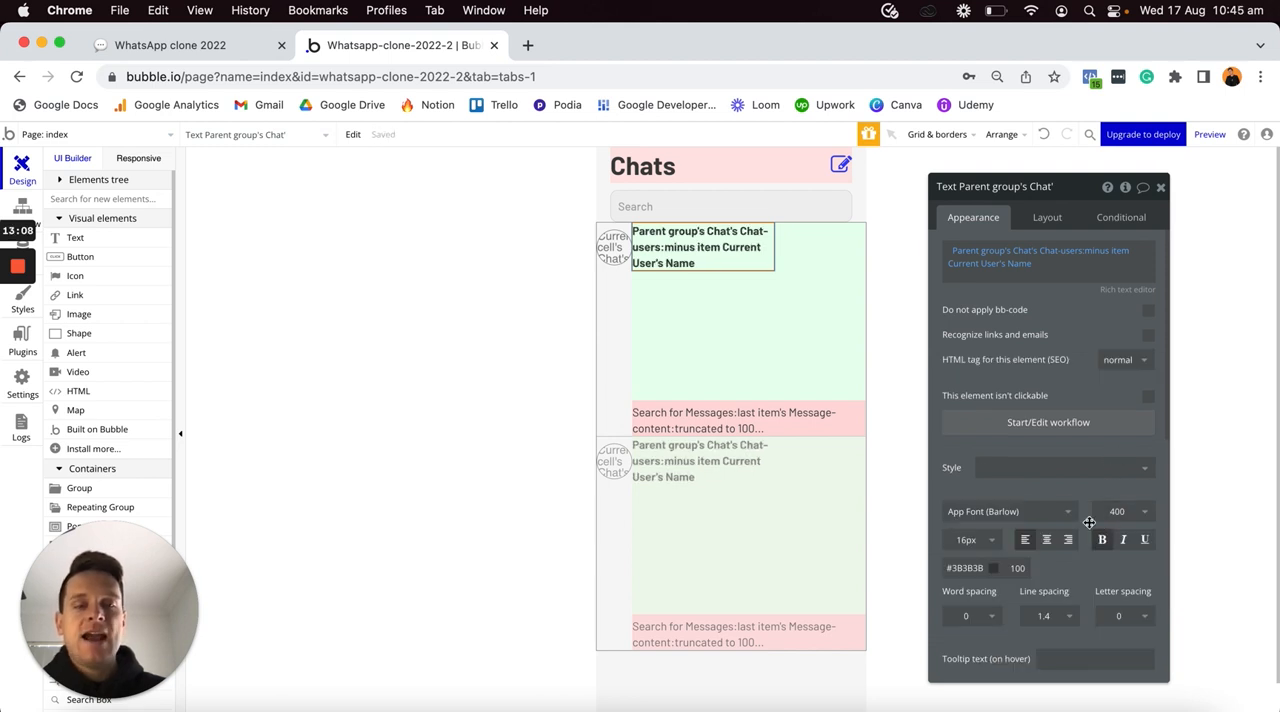
pyautogui.click(1040, 222)
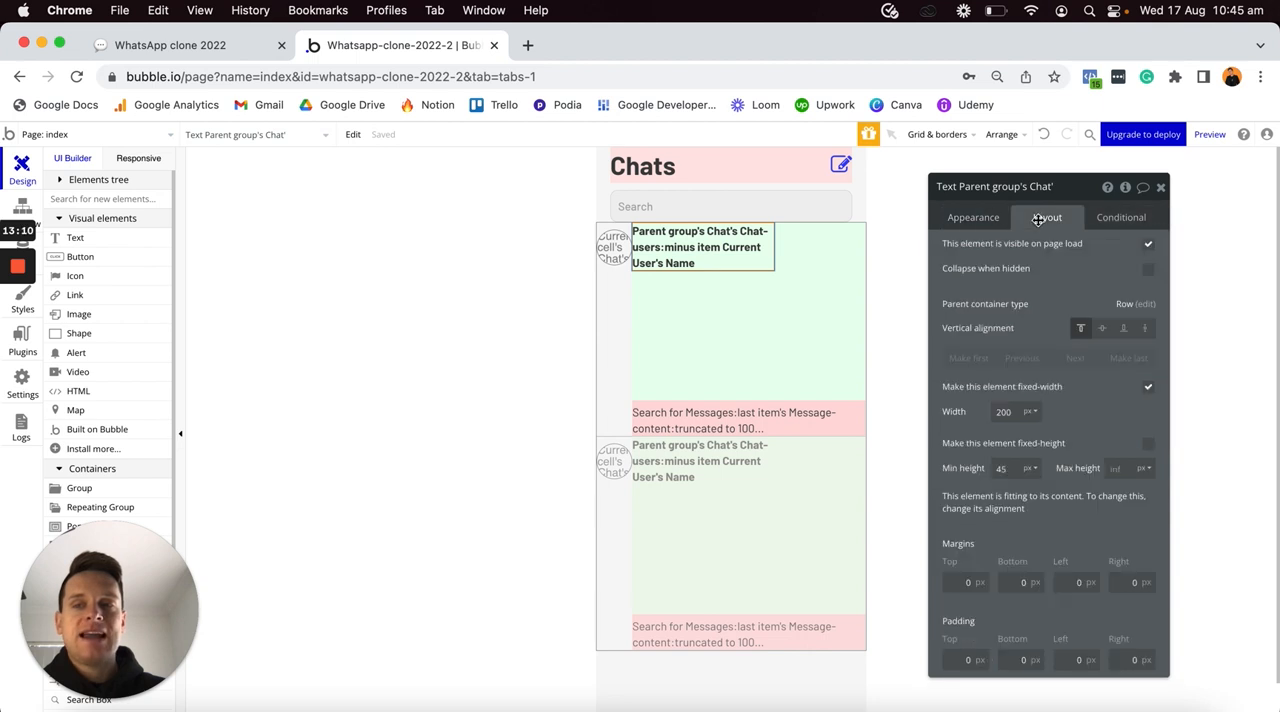
pyautogui.click(1148, 392)
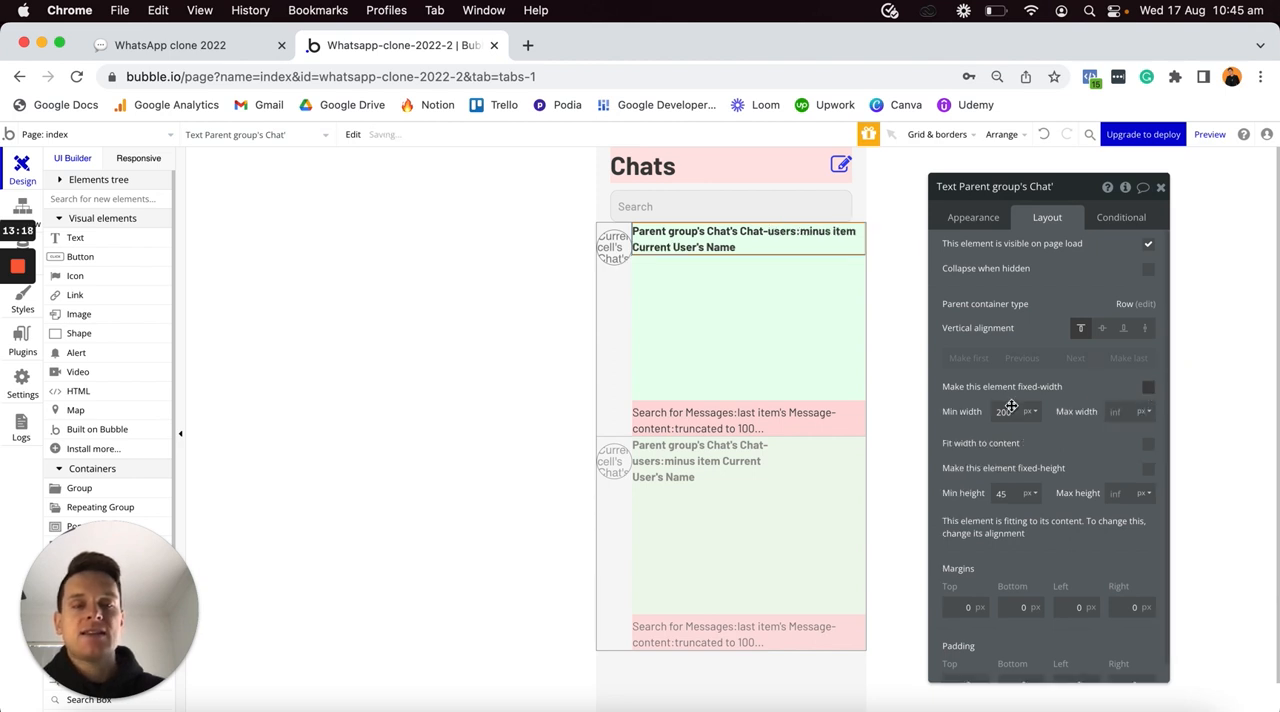
pyautogui.write('0')
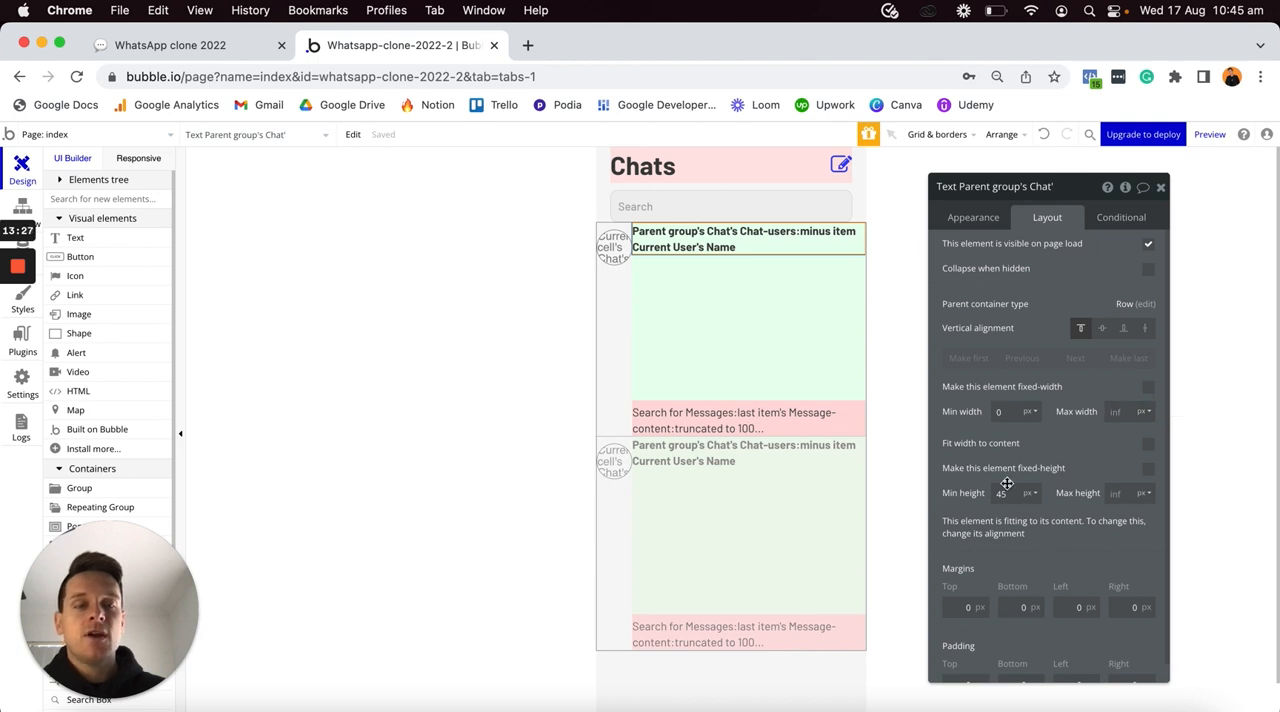
pyautogui.write('0')
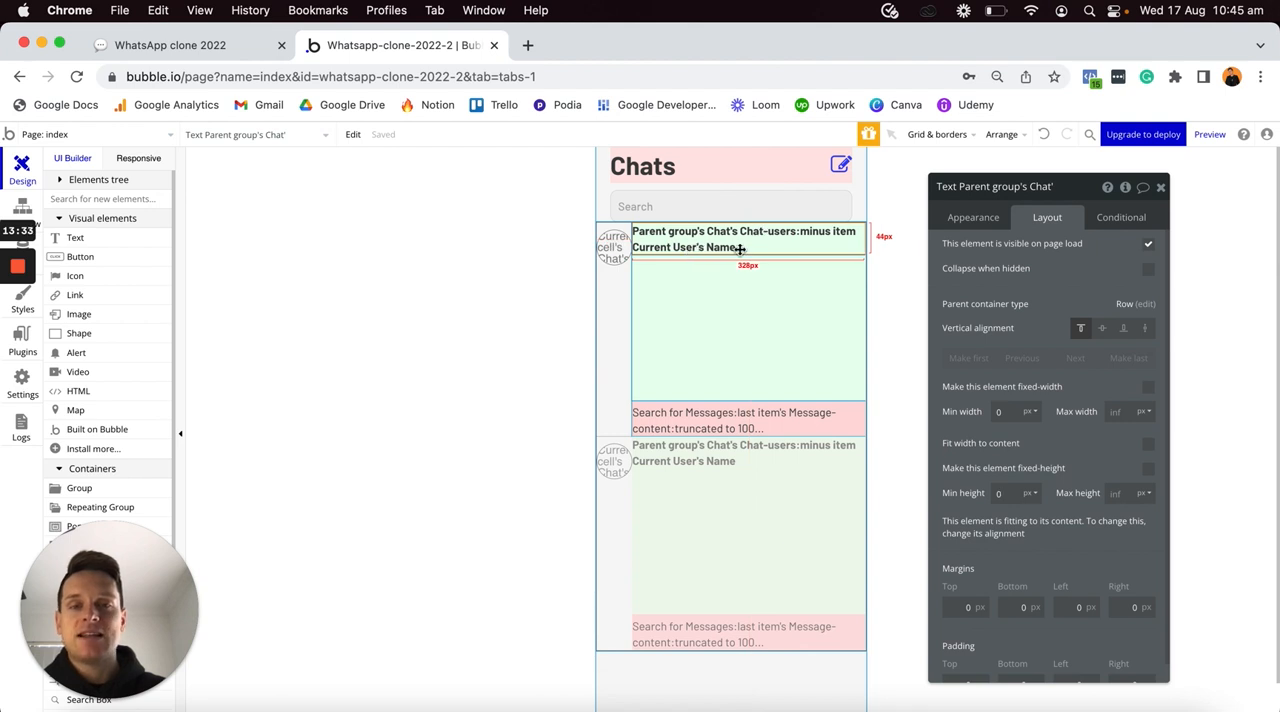
# - Add a second text element to the green group showing Parent group's Chat's Last-message-date:formatted as 8/17/22
pyautogui.click(128, 237)
pyautogui.click(742, 296)
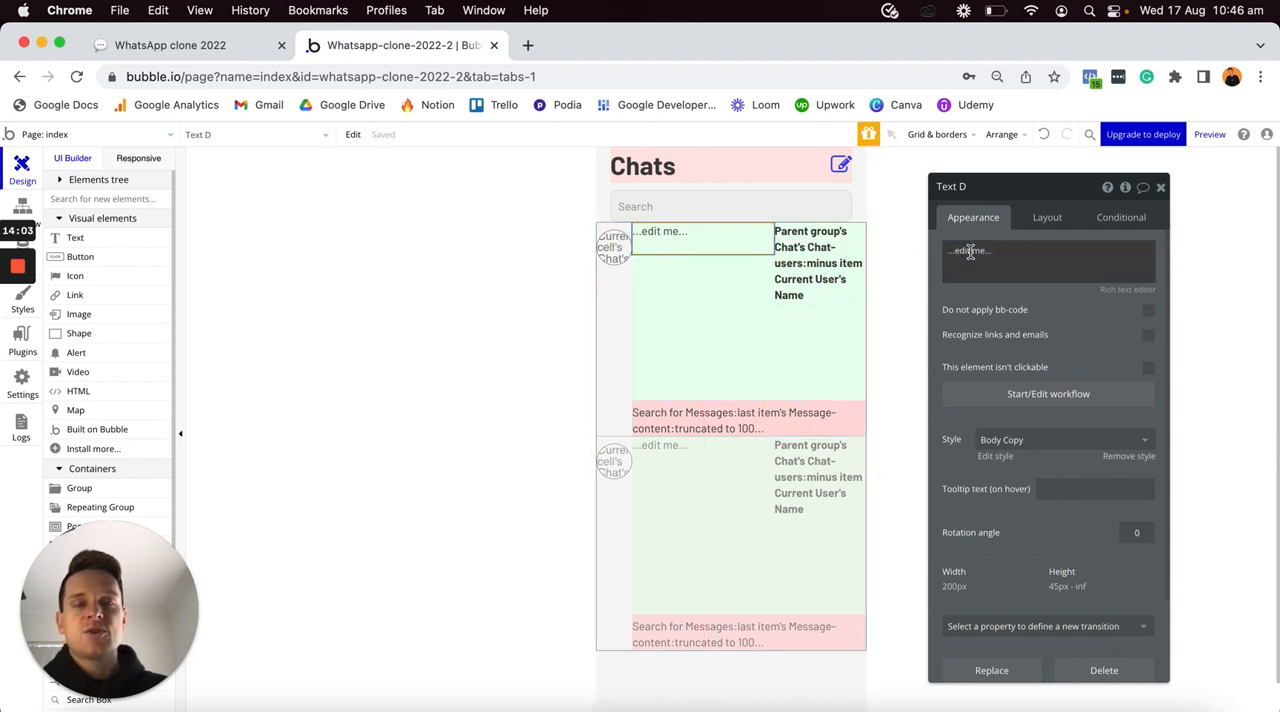
pyautogui.click(971, 252)
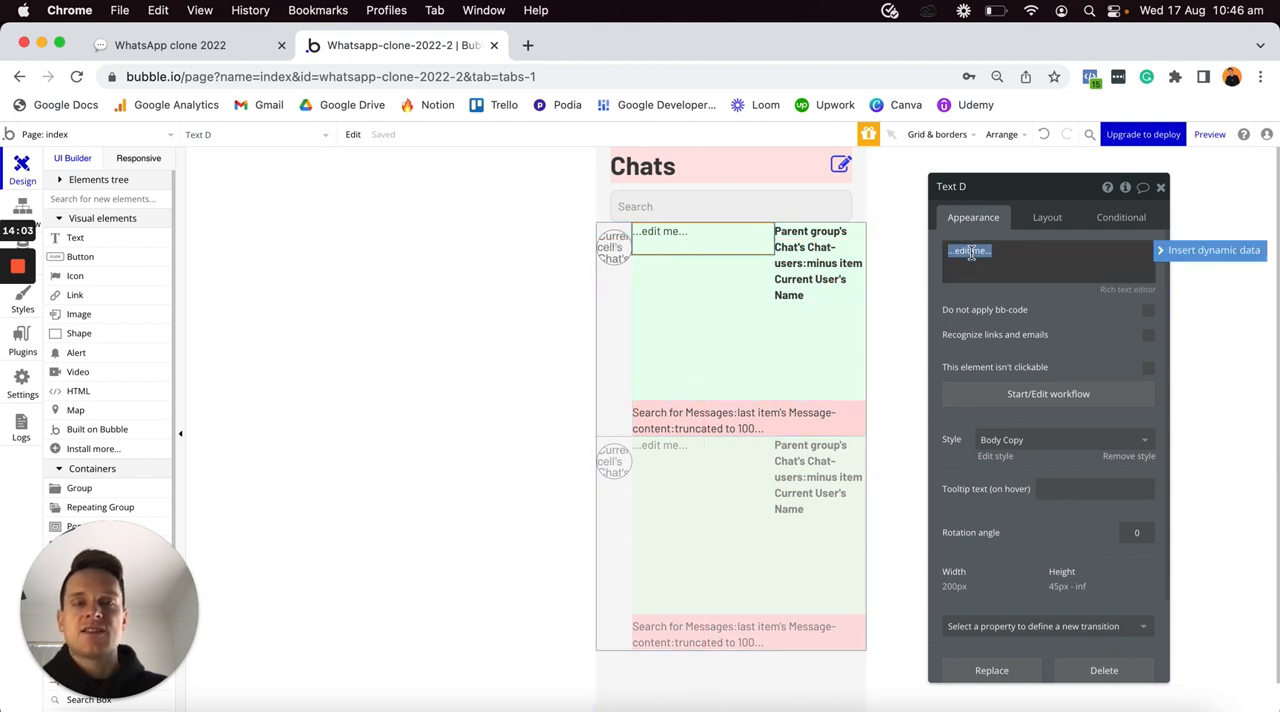
pyautogui.click(1163, 252)
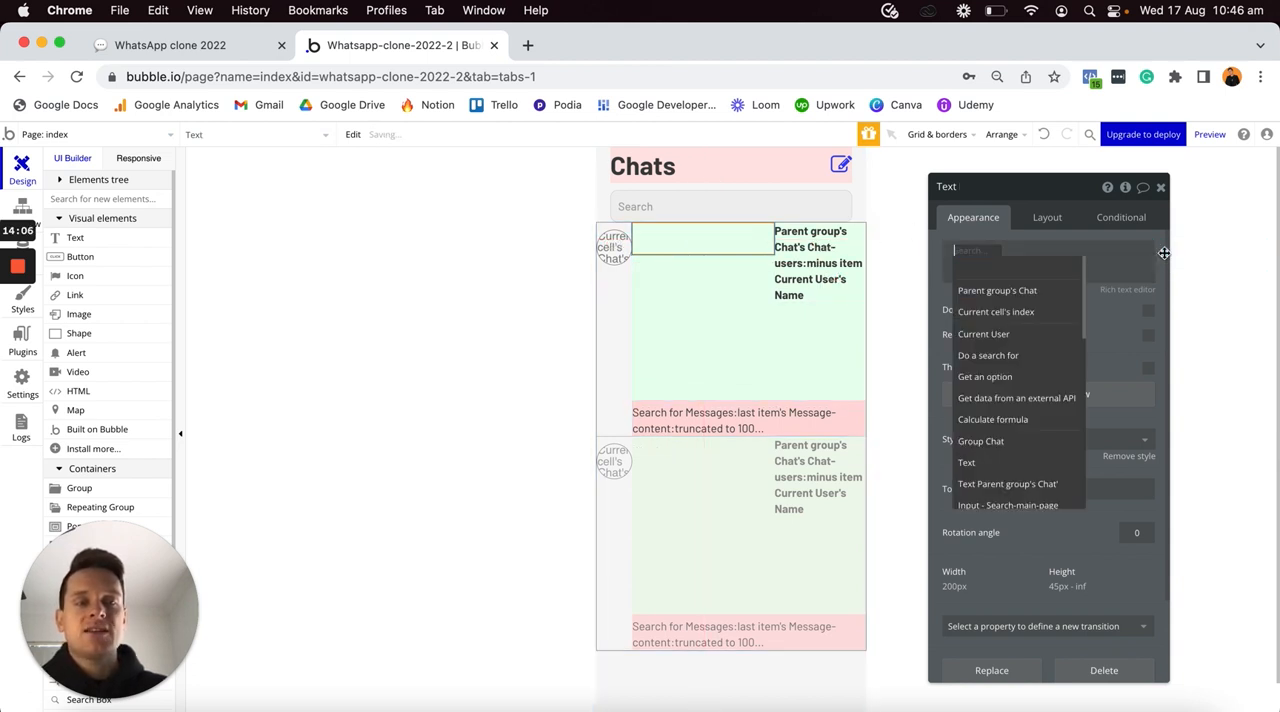
pyautogui.click(991, 292)
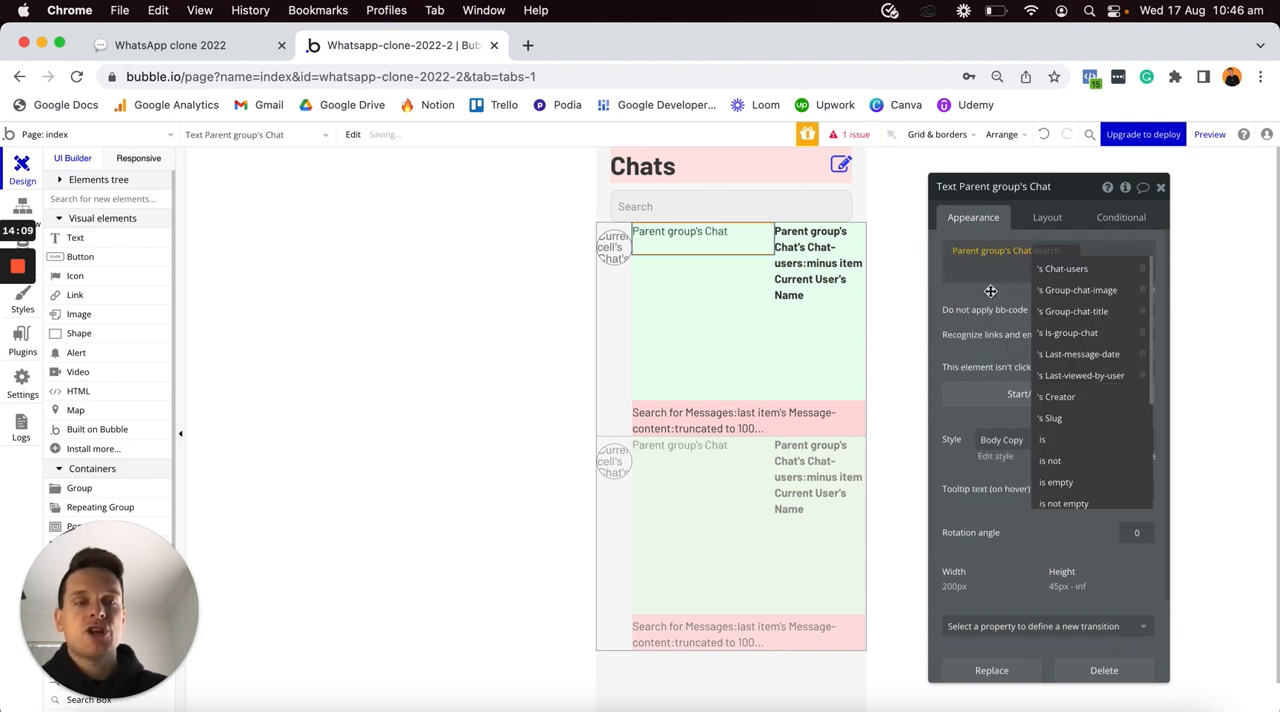
pyautogui.click(1067, 355)
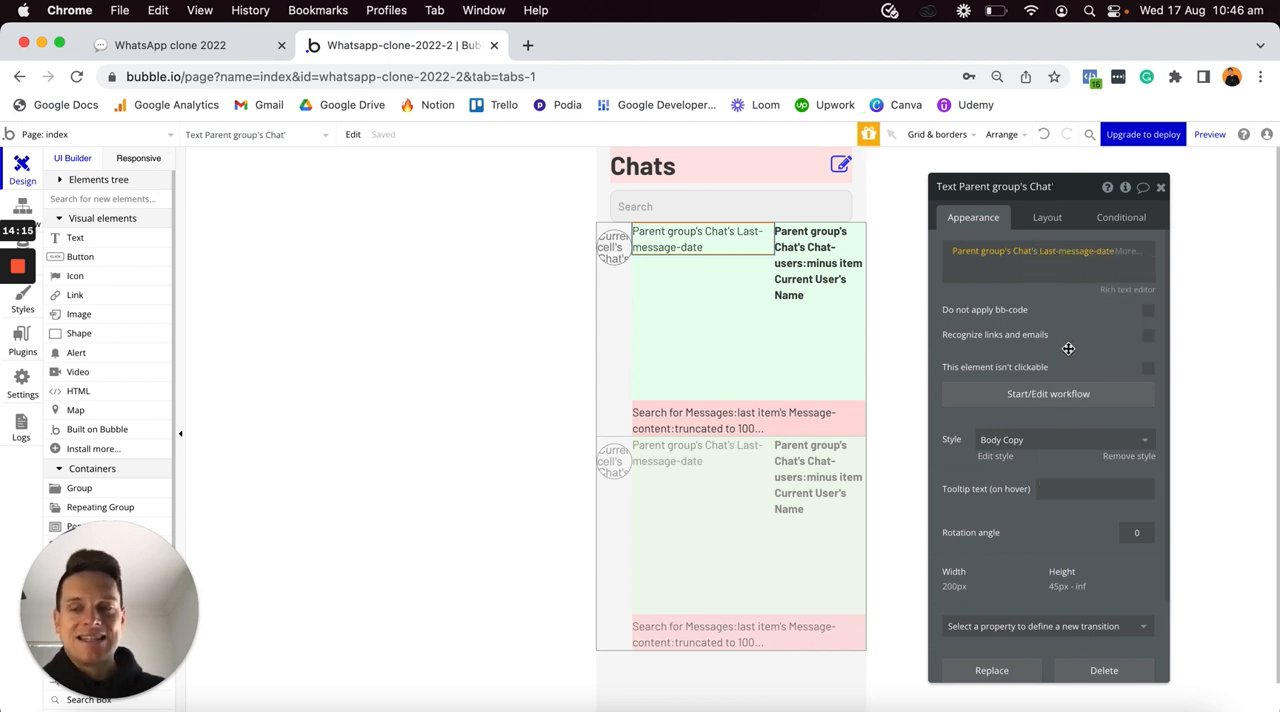
pyautogui.click(1130, 251)
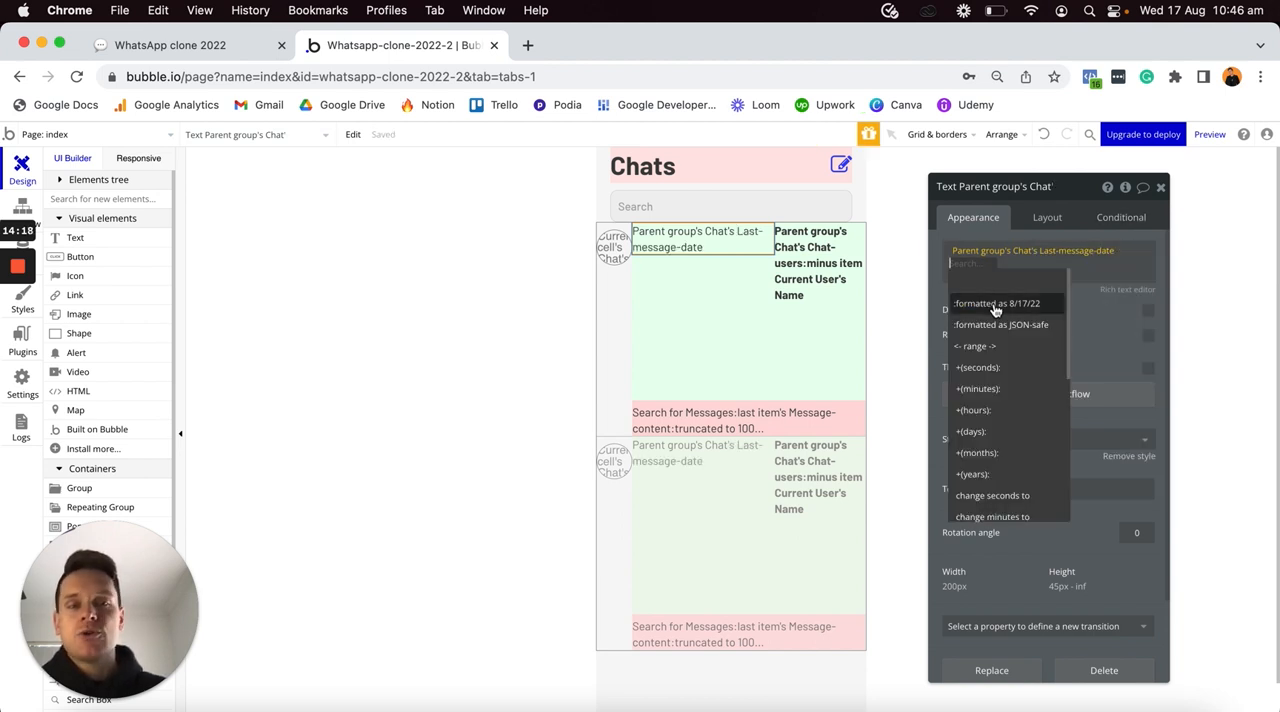
pyautogui.click(995, 308)
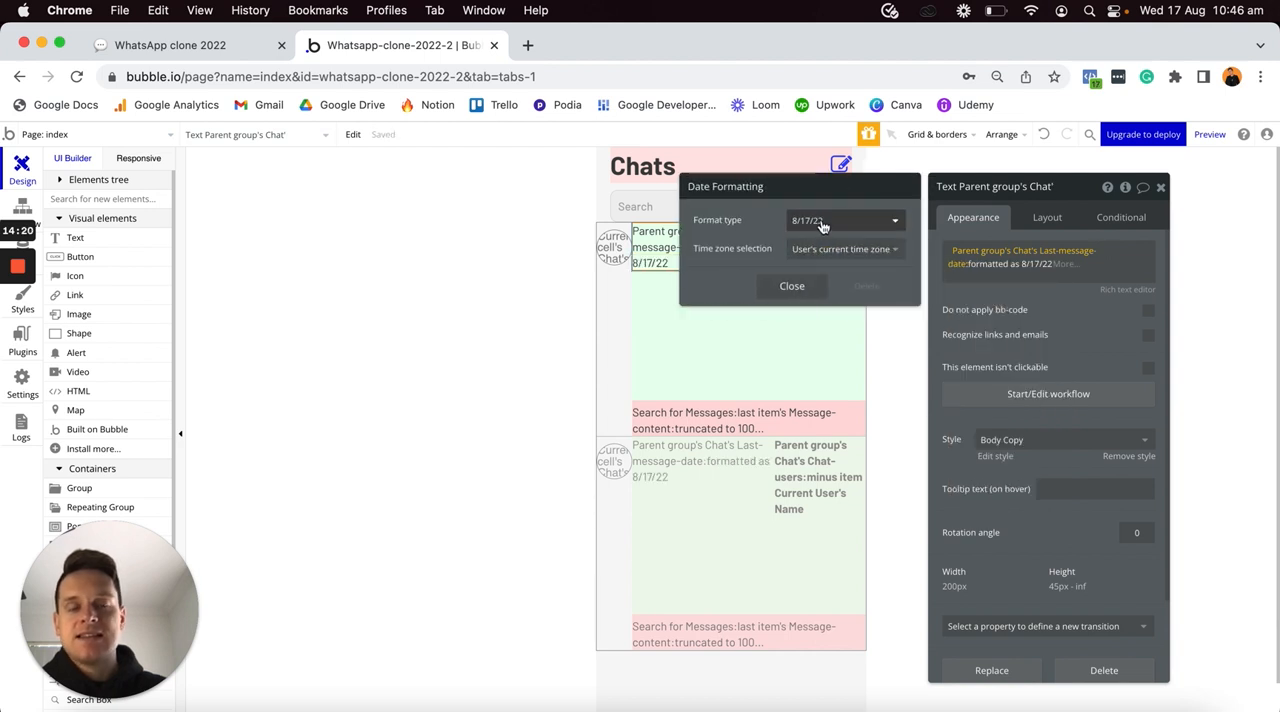
pyautogui.click(805, 292)
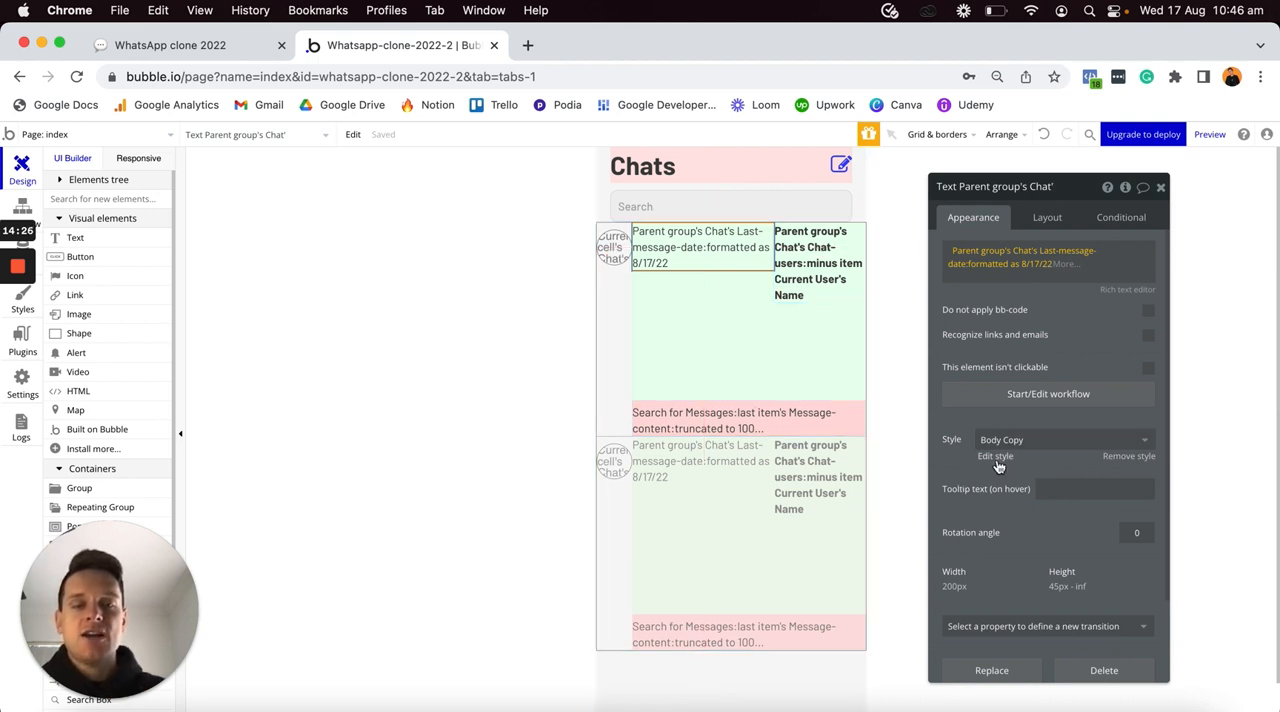
# - Move the date text after the name text and make its width flexible, with minimum width and height of 0 px
pyautogui.click(1047, 219)
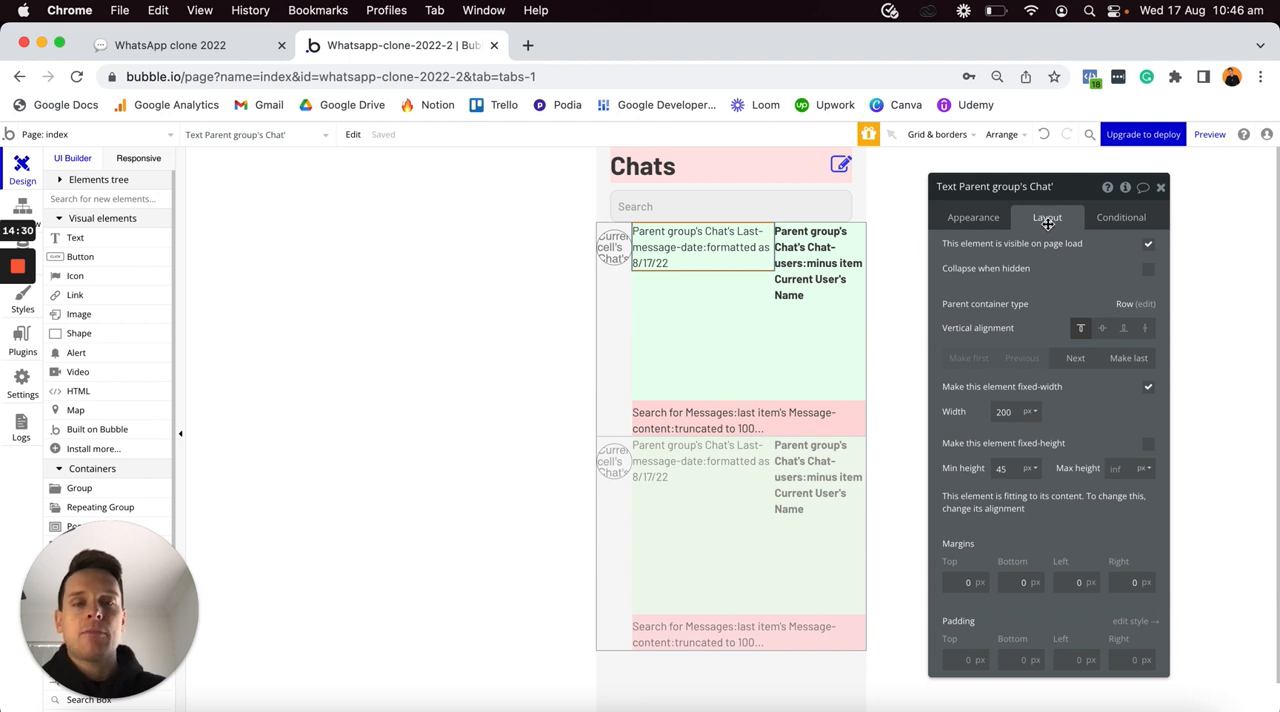
pyautogui.click(1075, 361)
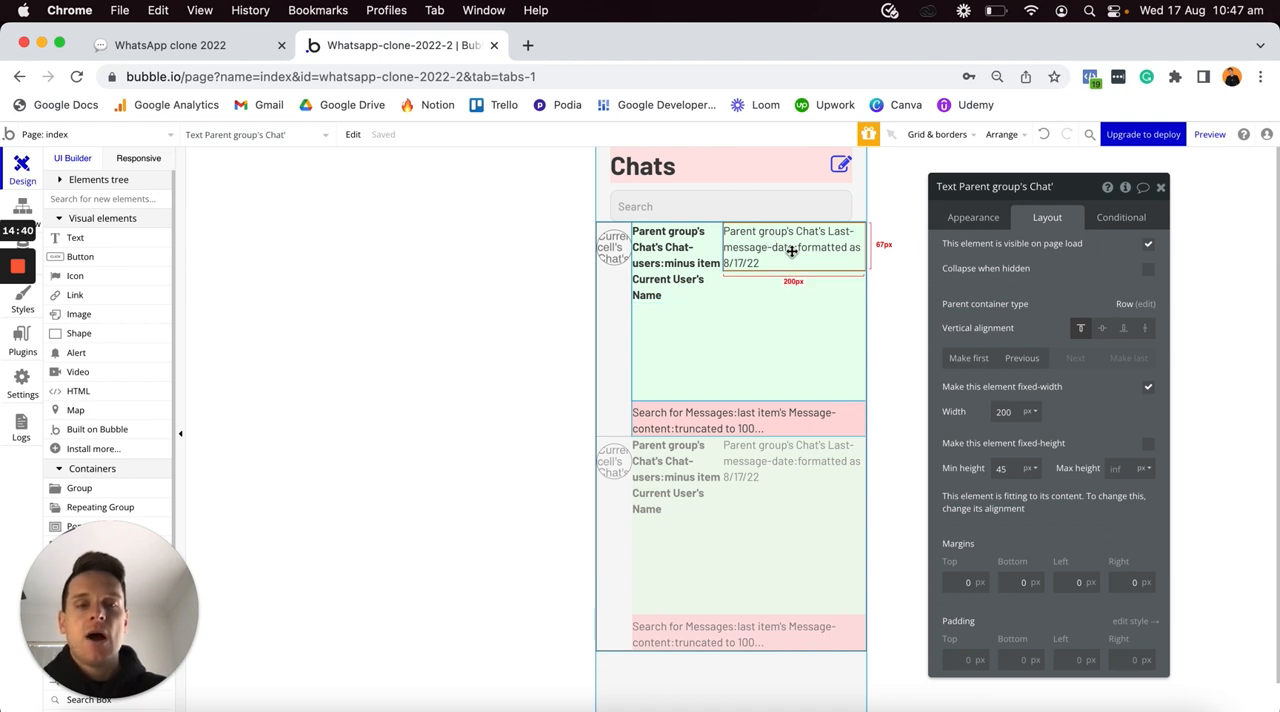
pyautogui.click(1147, 389)
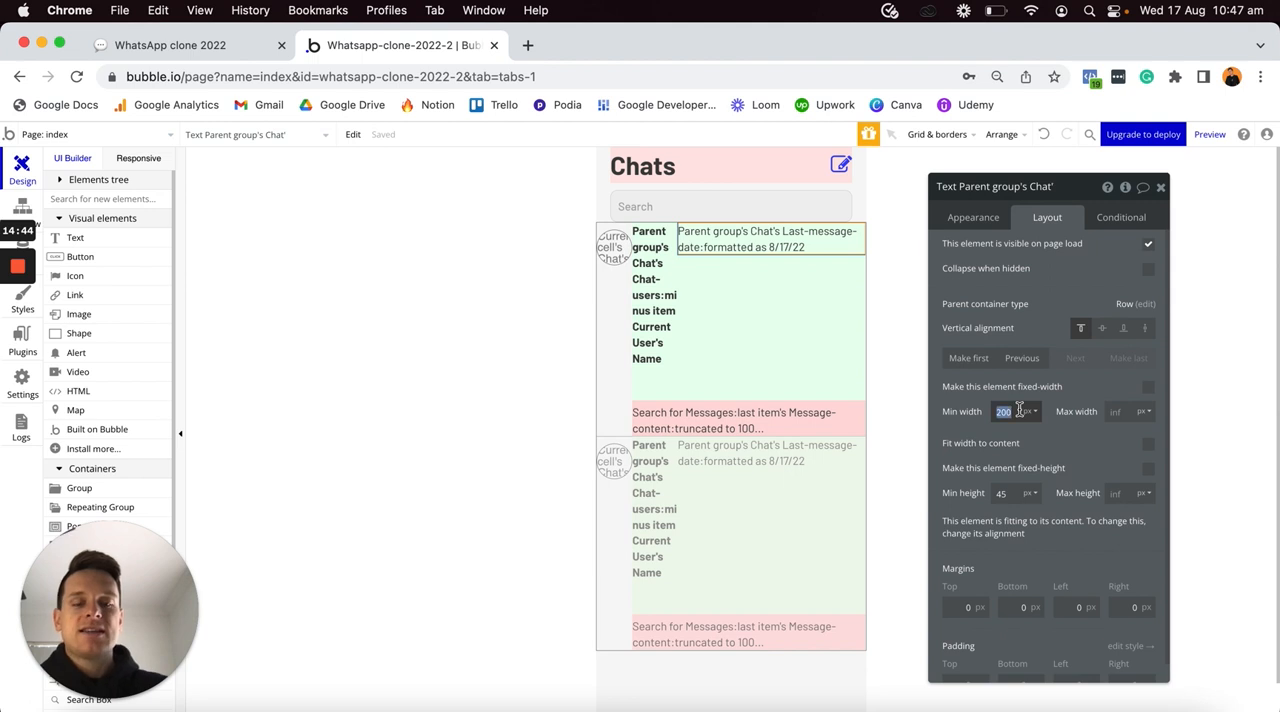
pyautogui.write('0')
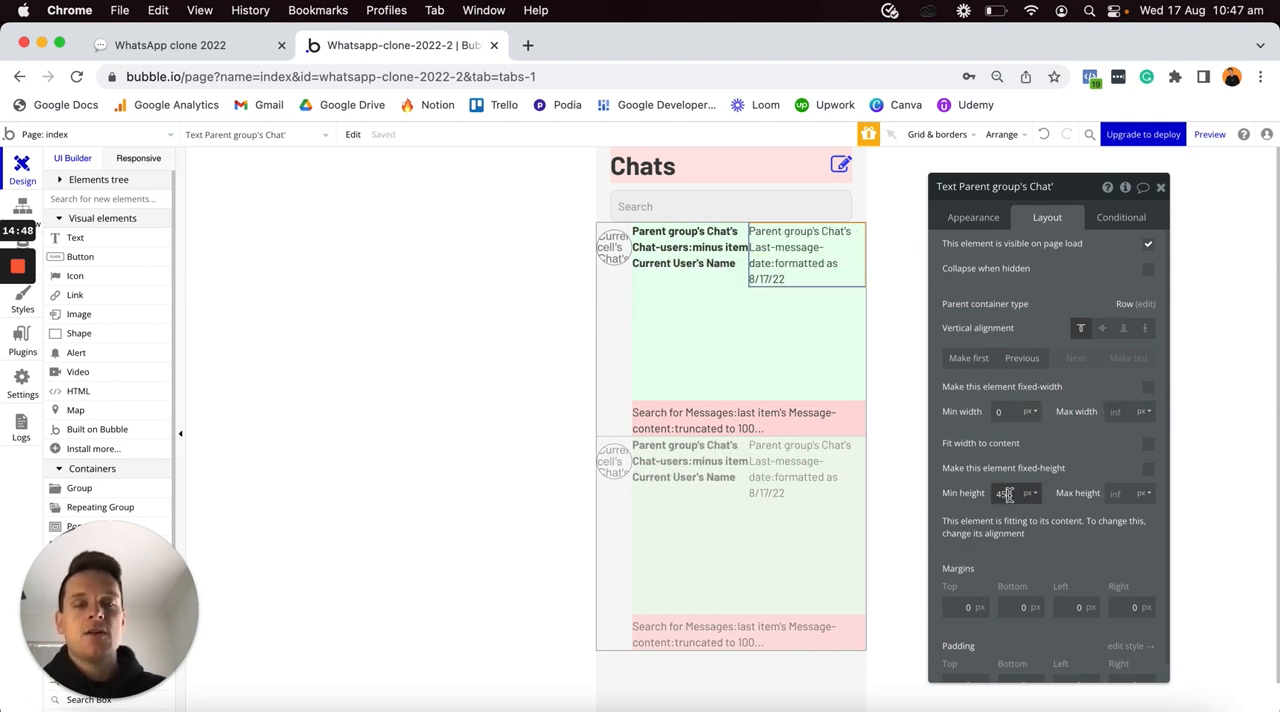
pyautogui.write('0')
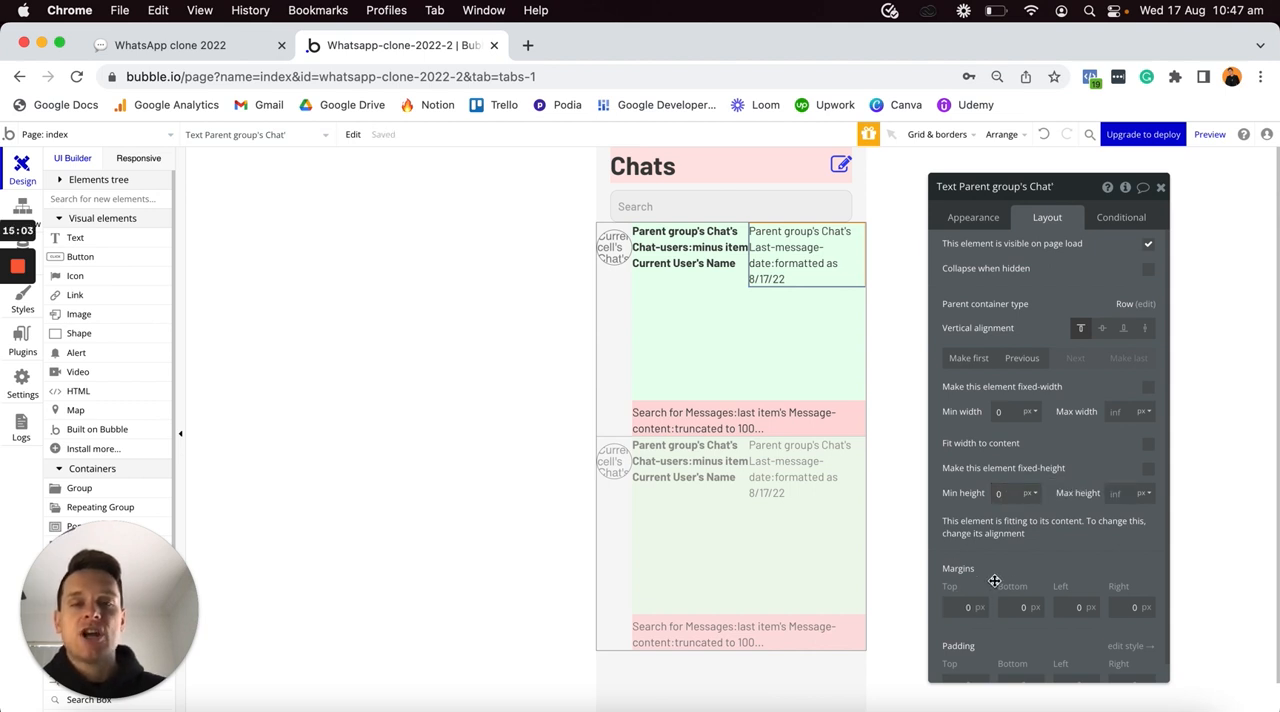
# - Remove the date text's style and align its text to the right
pyautogui.click(967, 223)
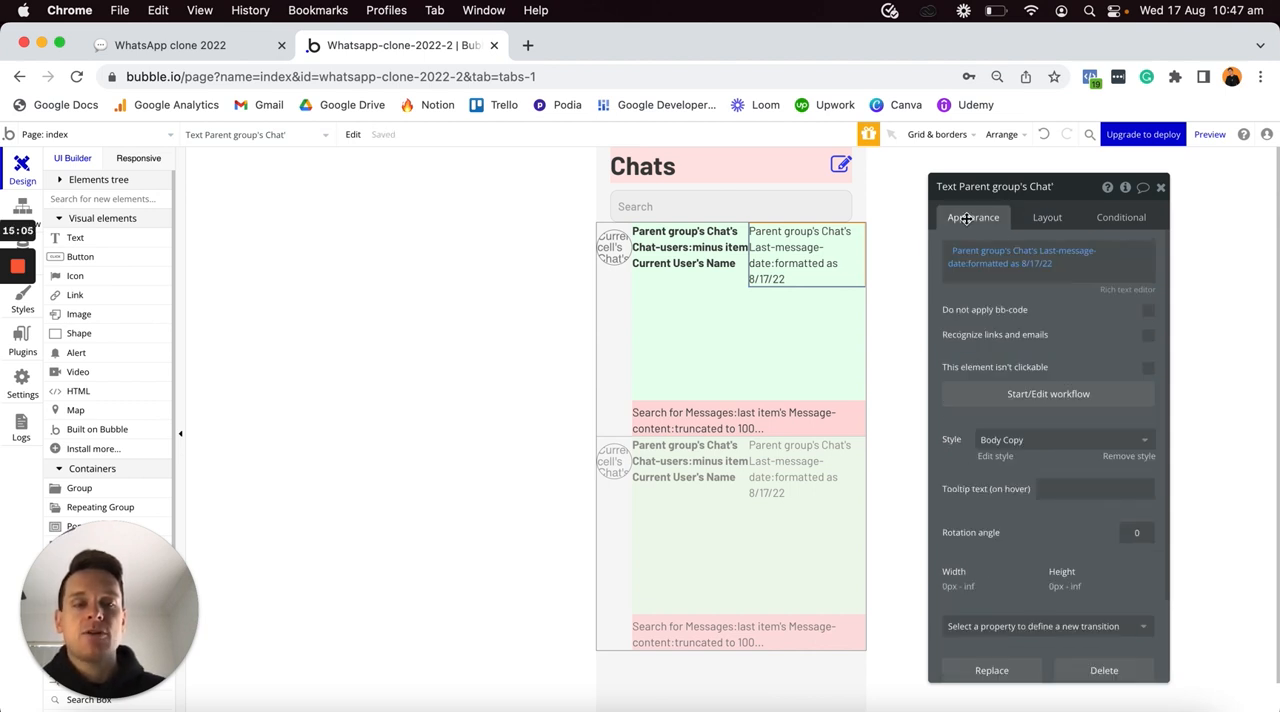
pyautogui.click(1130, 456)
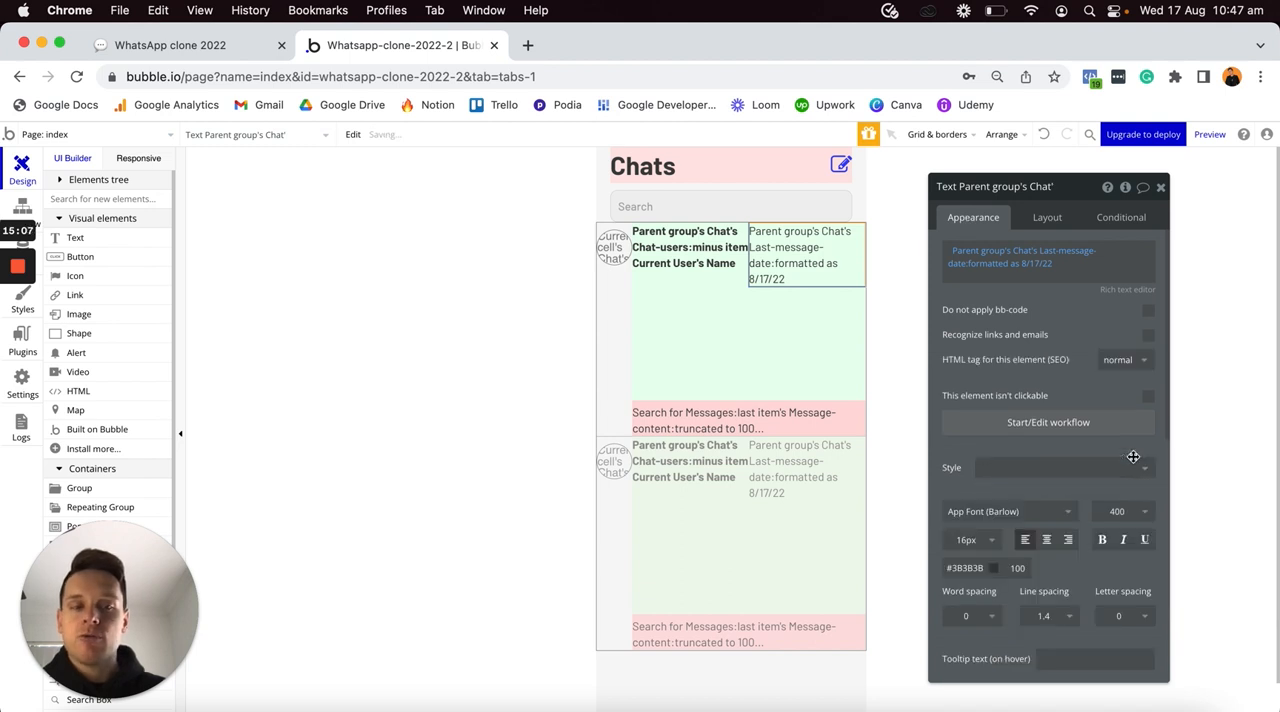
pyautogui.click(1068, 540)
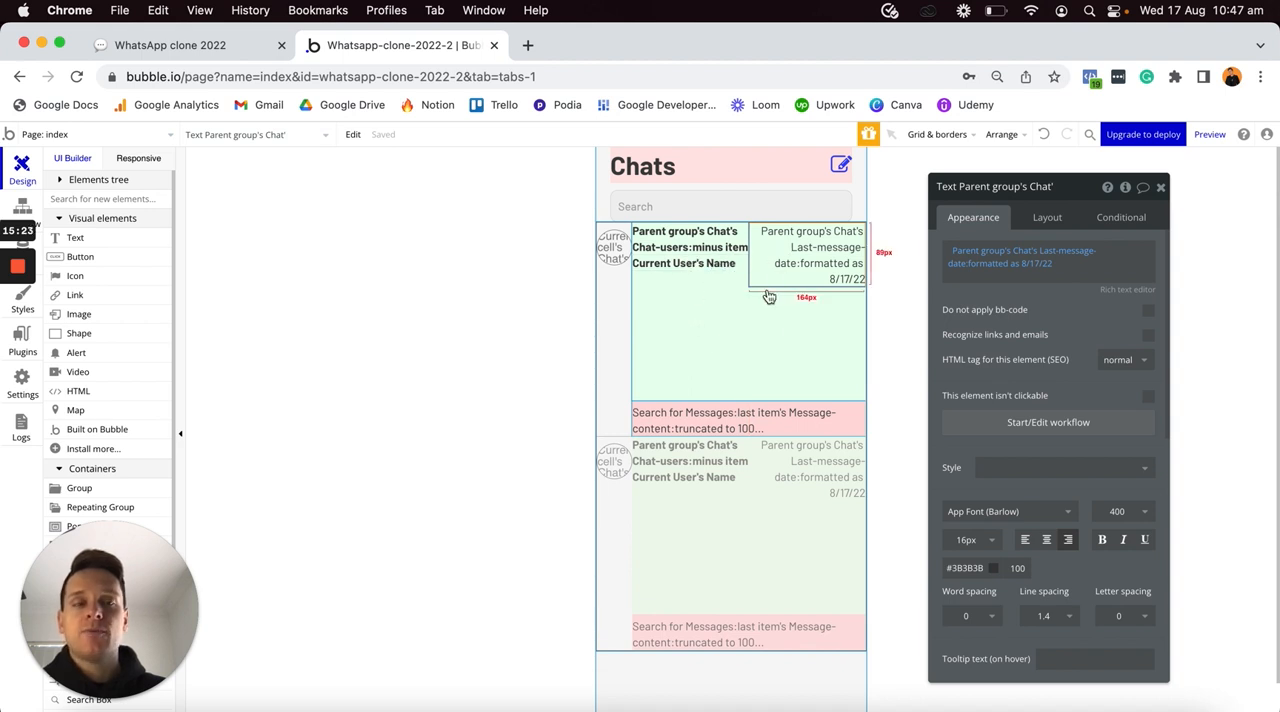
# - Set the green group's container alignment to Space between
pyautogui.click(730, 338)
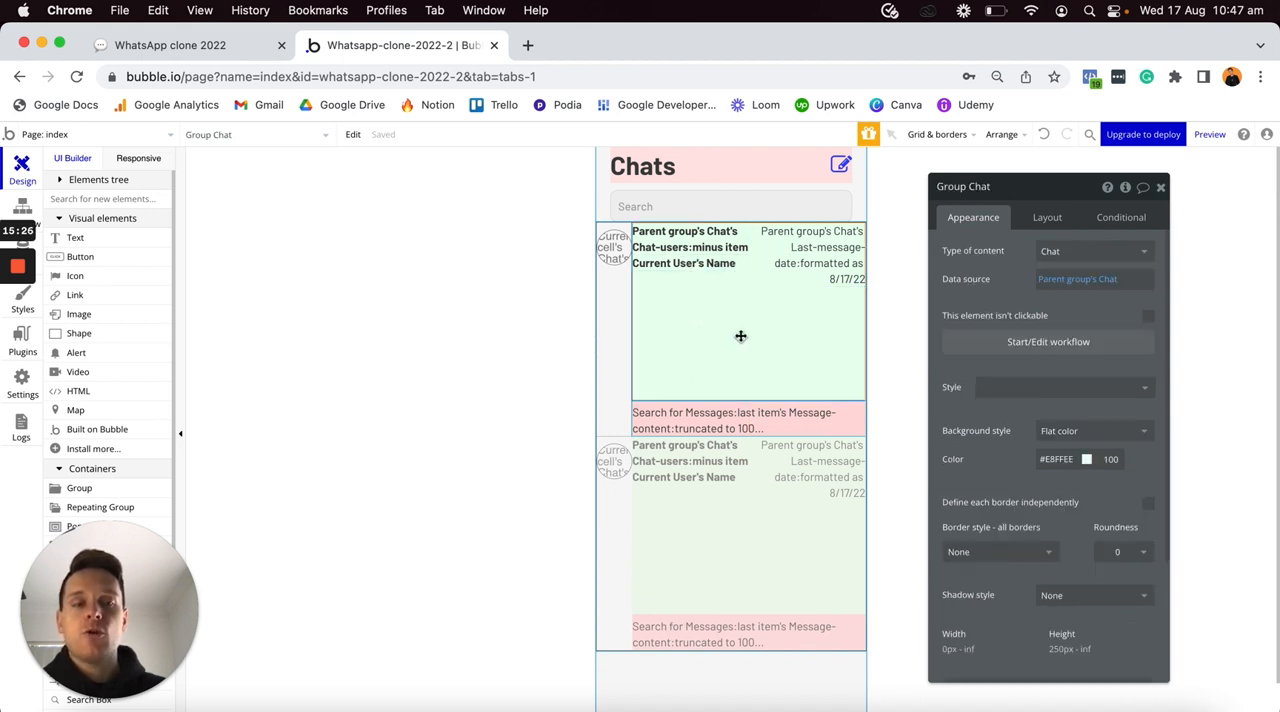
pyautogui.click(1036, 219)
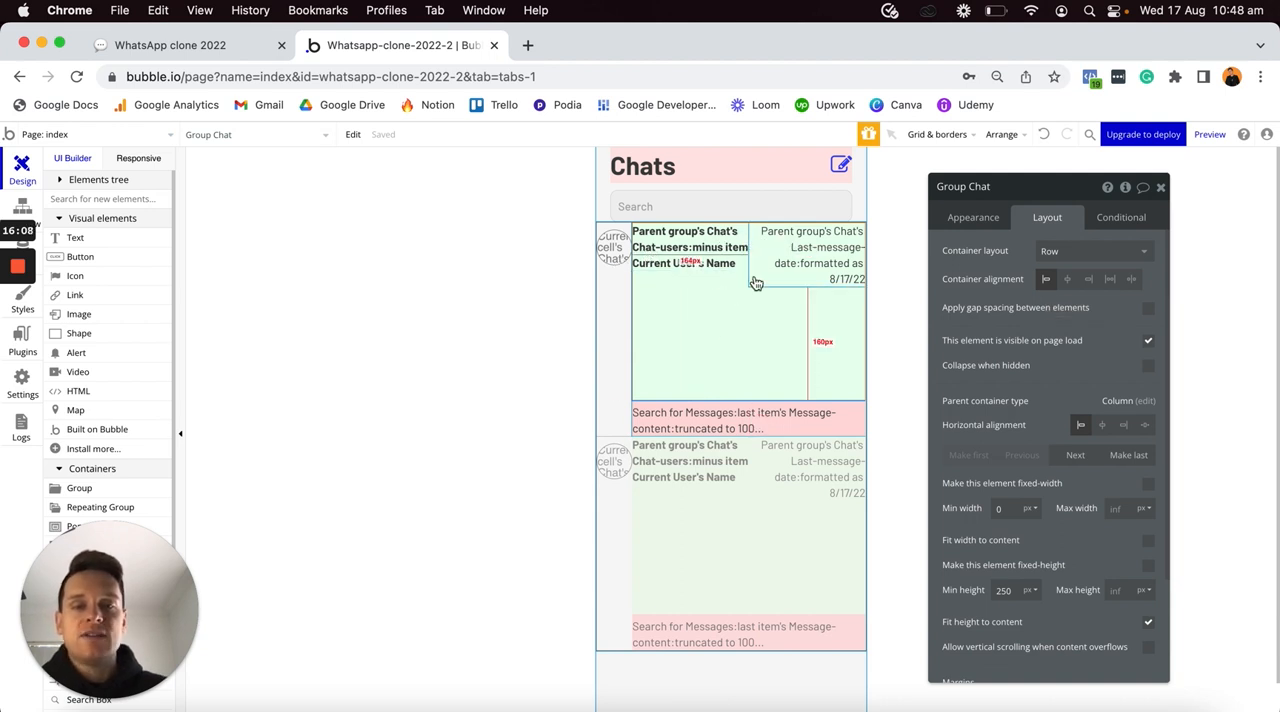
pyautogui.click(1129, 283)
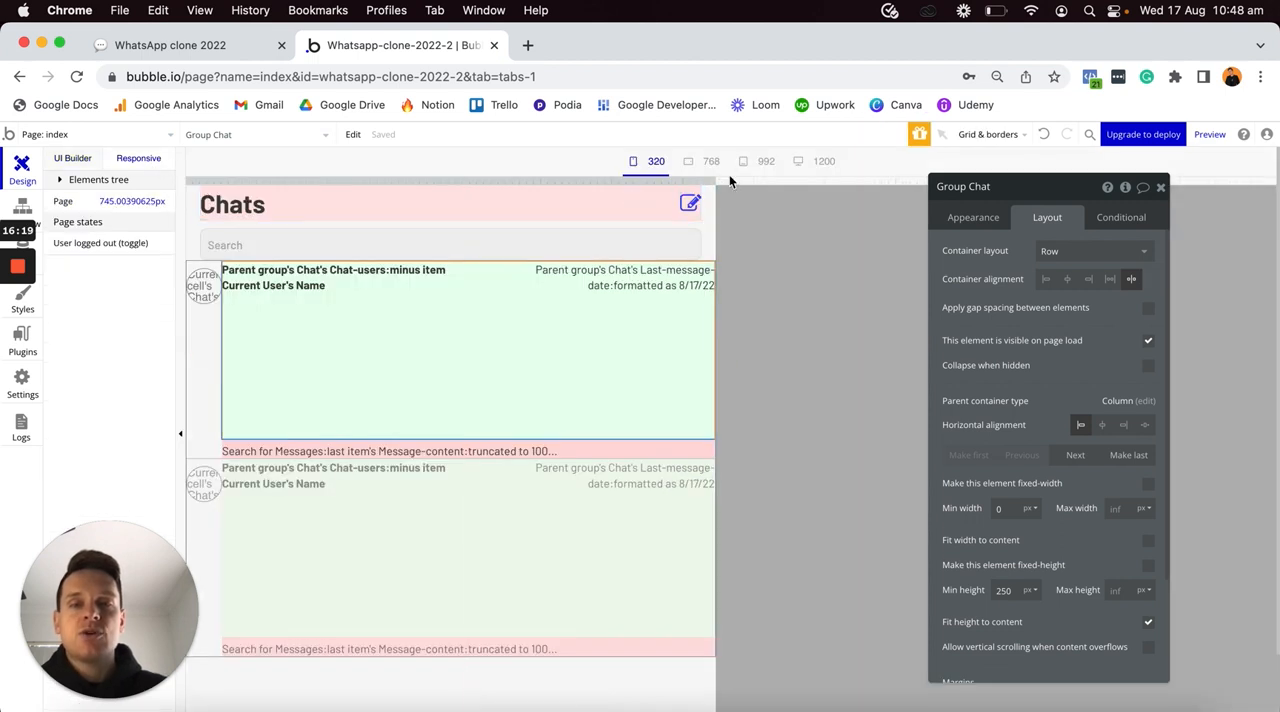
# - Test the chat row at a wider responsive page width and set the green group's minimum height to 0 px
pyautogui.moveTo(714, 180); pyautogui.dragTo(901, 179)
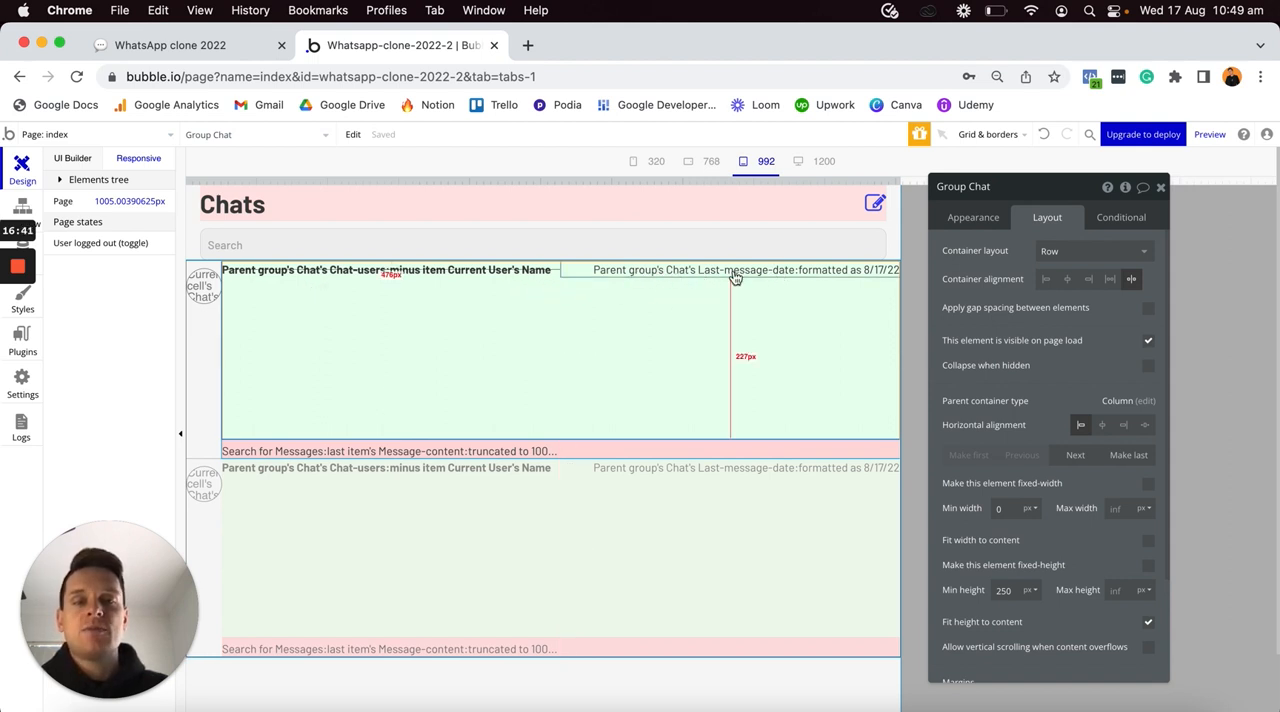
pyautogui.click(72, 158)
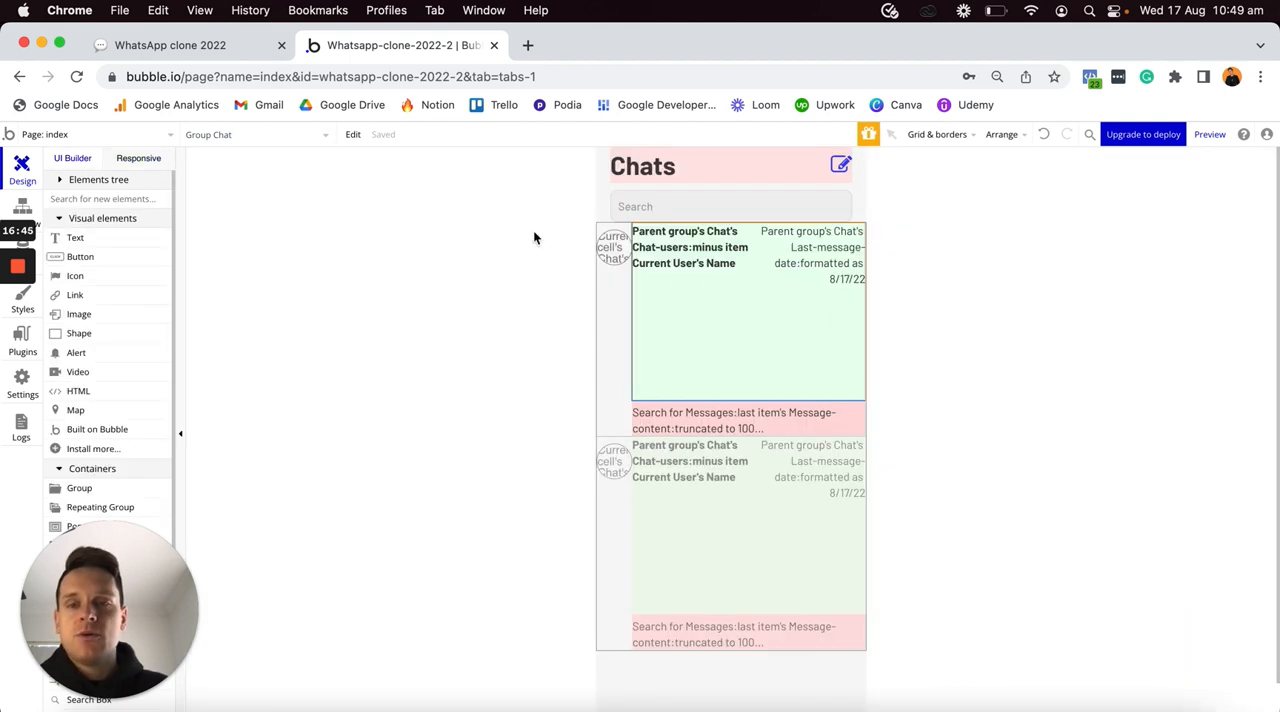
pyautogui.doubleClick(703, 349)
pyautogui.click(1018, 591)
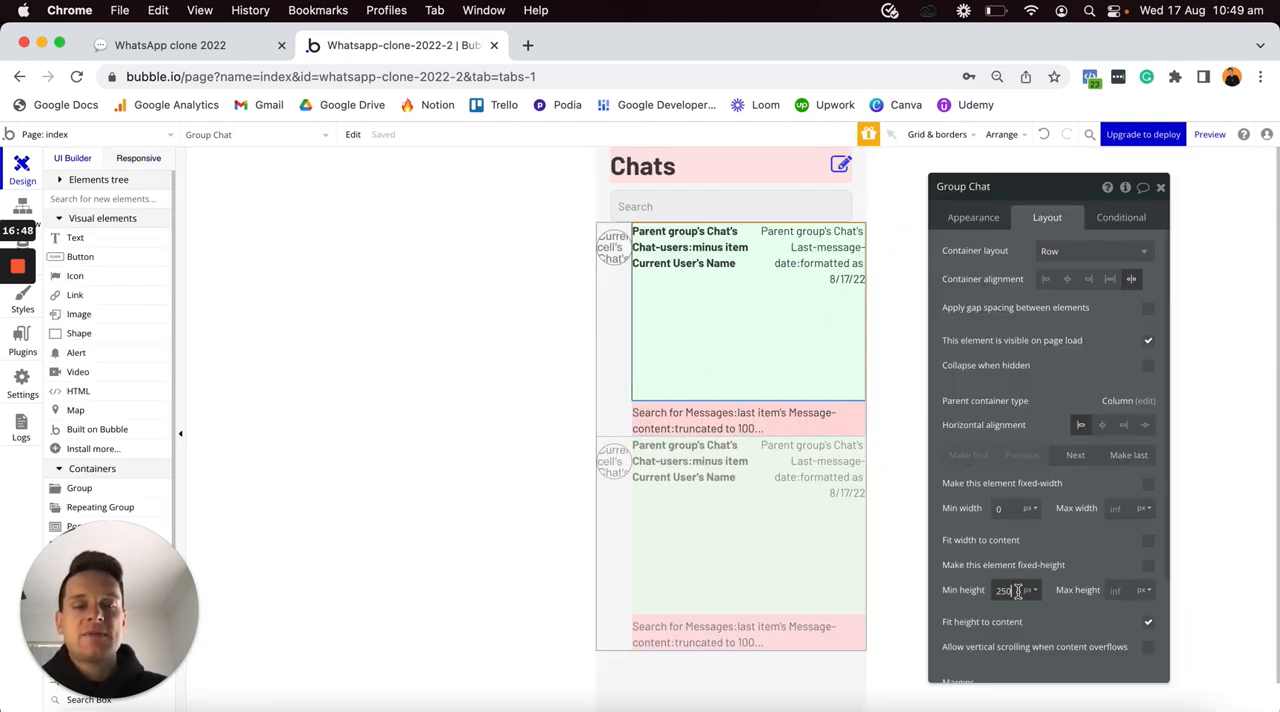
pyautogui.press('BackSpace')
pyautogui.press('BackSpace')
pyautogui.press('BackSpace')
pyautogui.write('0')
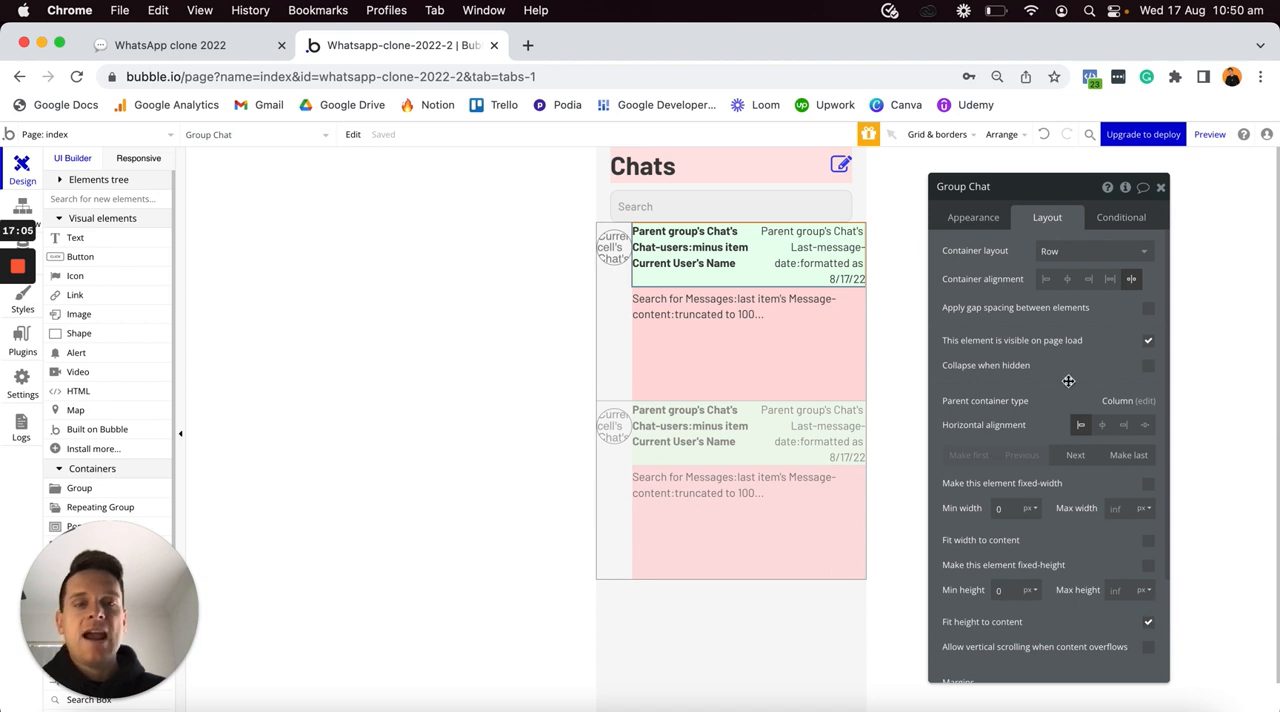
# - Set the red group's minimum height to 0 px and its top, bottom and left margins to 10 px
pyautogui.click(730, 358)
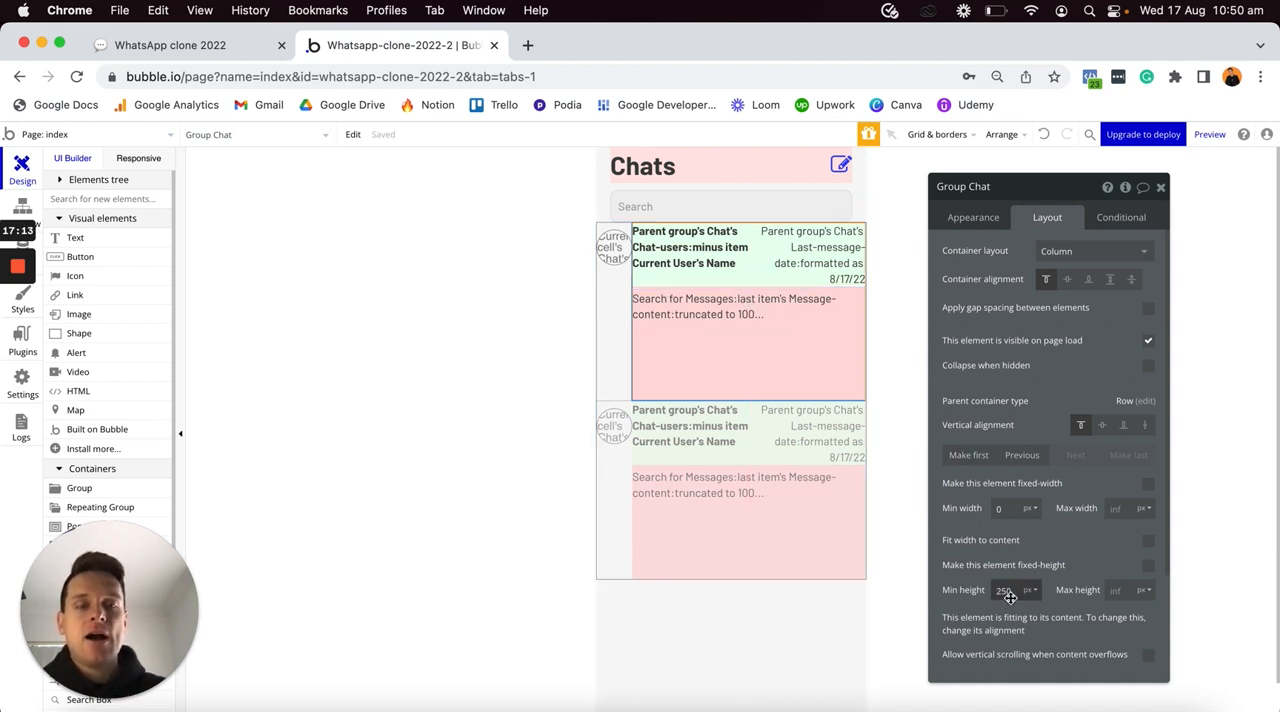
pyautogui.write('0')
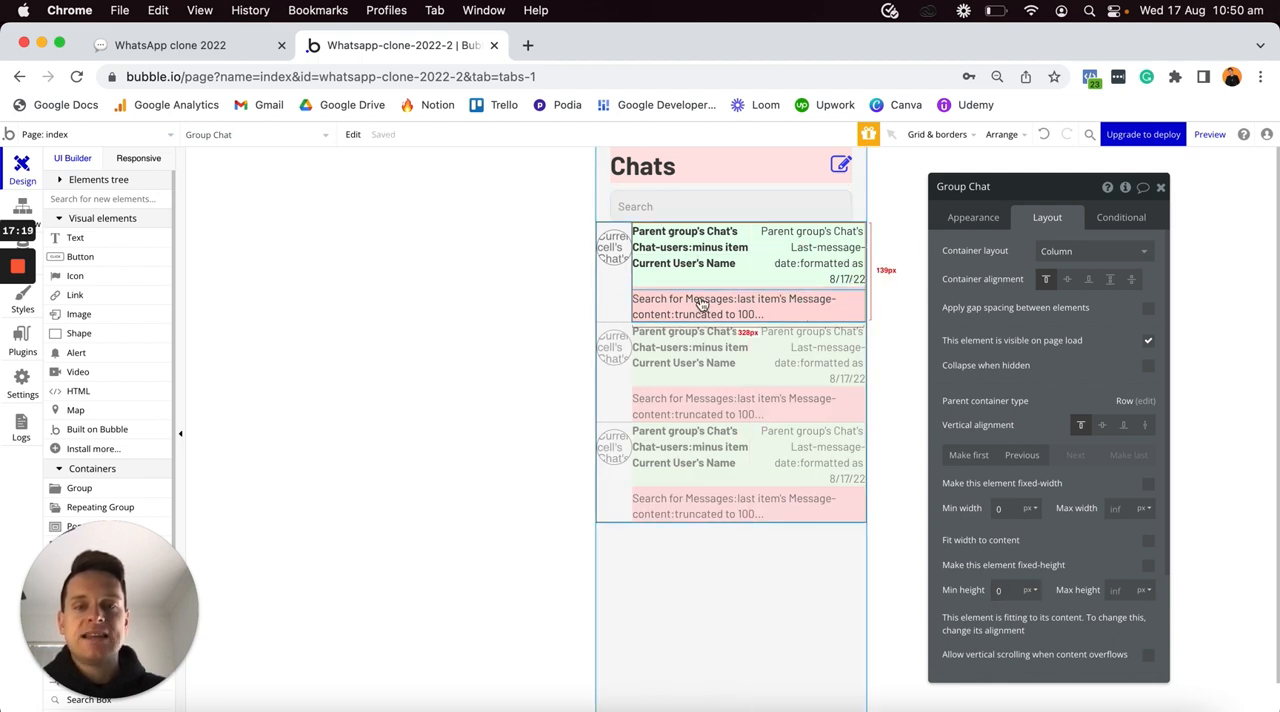
pyautogui.scroll(-3, 991, 517)
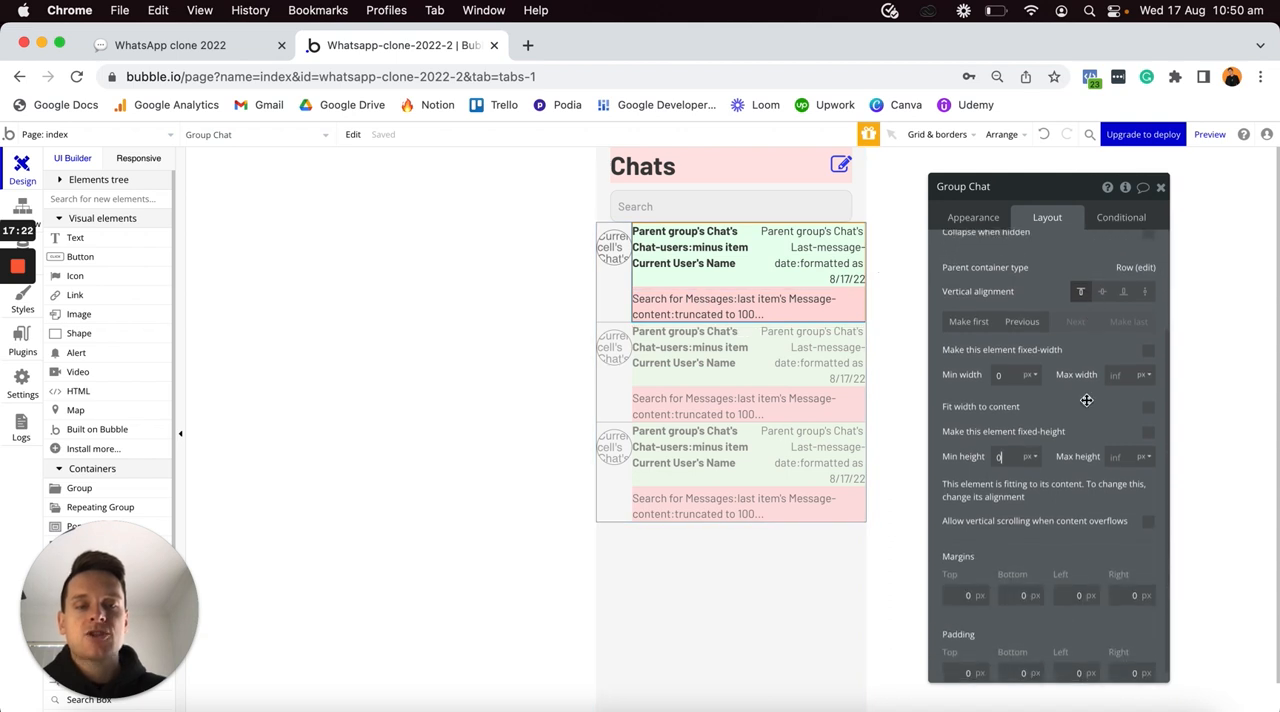
pyautogui.click(960, 591)
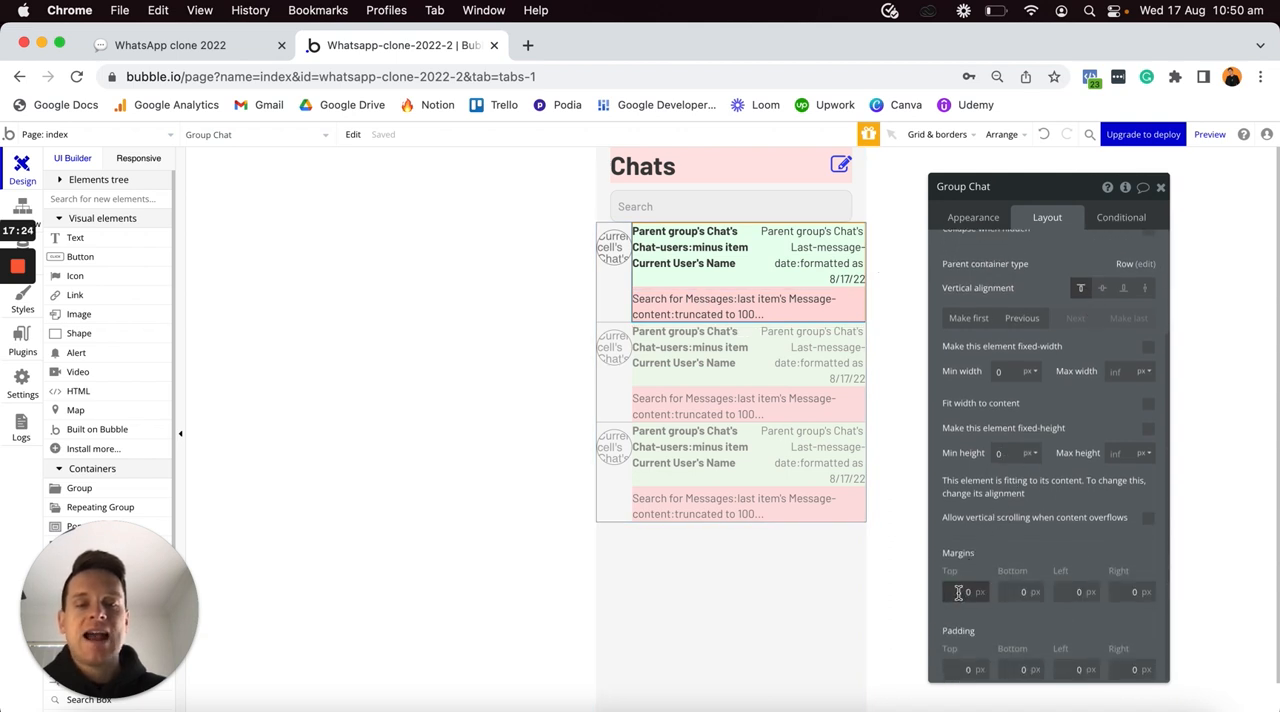
pyautogui.click(999, 591)
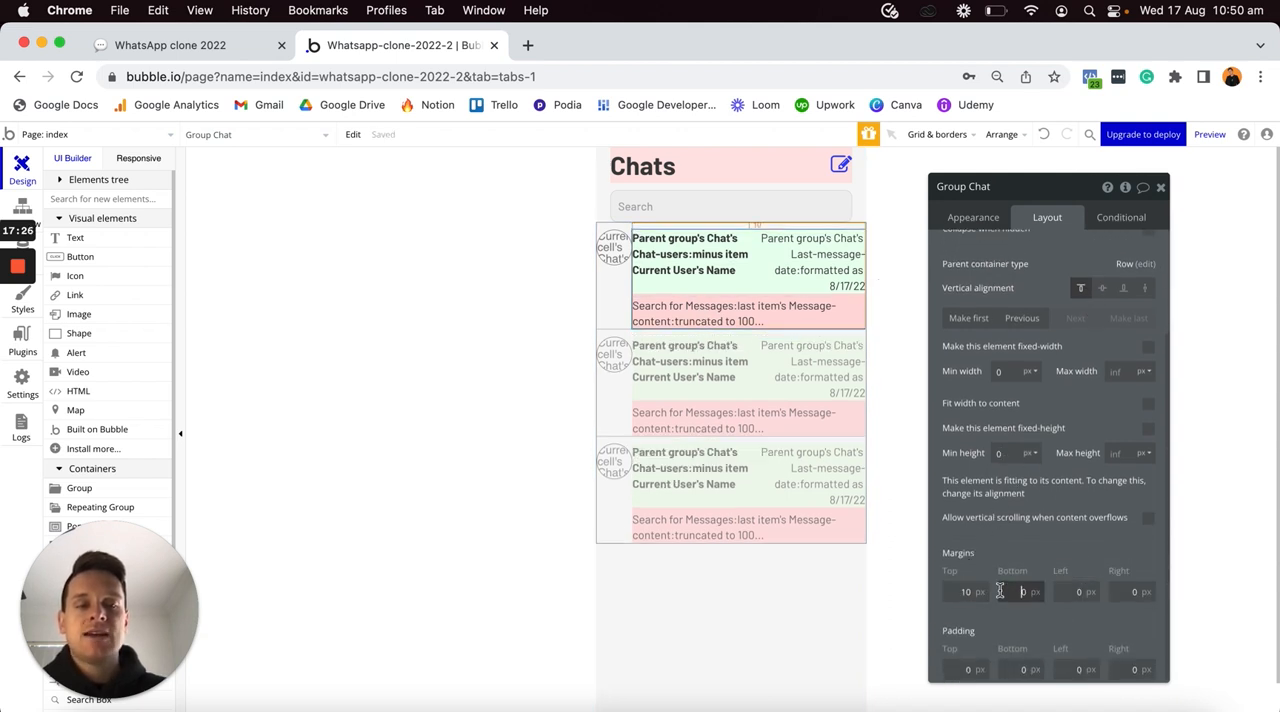
pyautogui.click(1063, 592)
pyautogui.write('1')
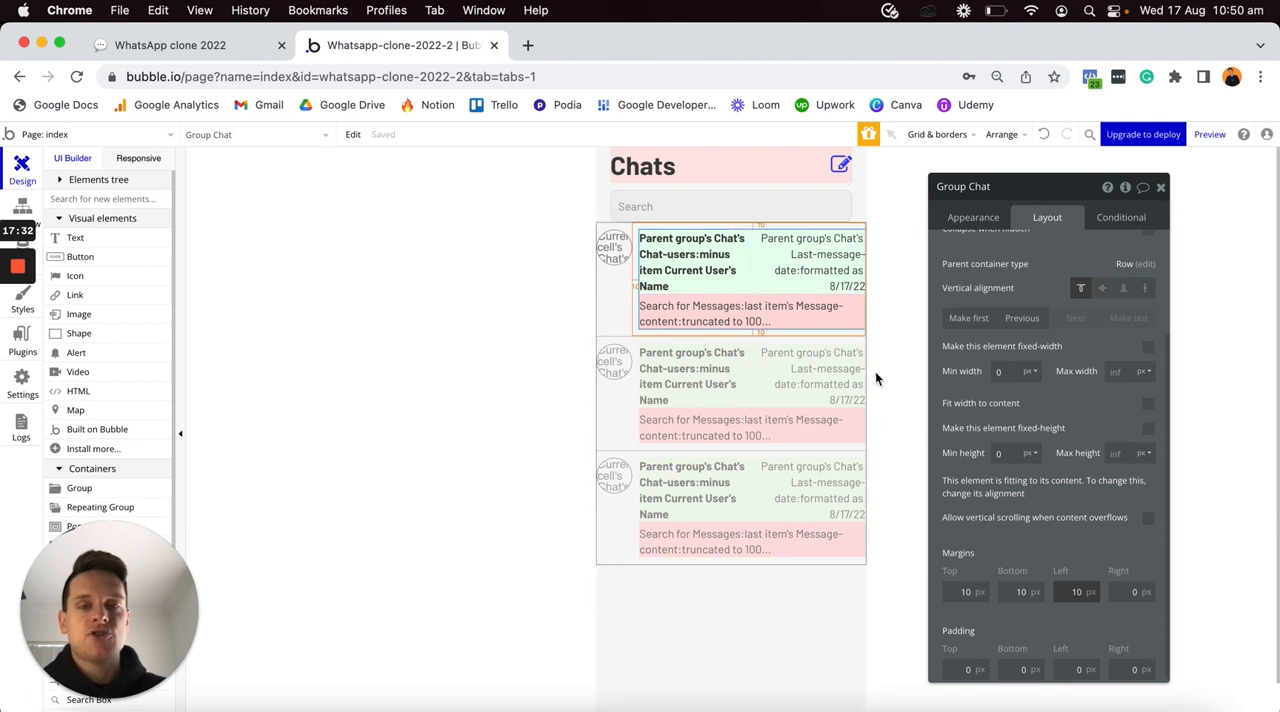
# - Set the chat repeating group's minimum height and its minimum row height to 0 px
pyautogui.click(712, 405)
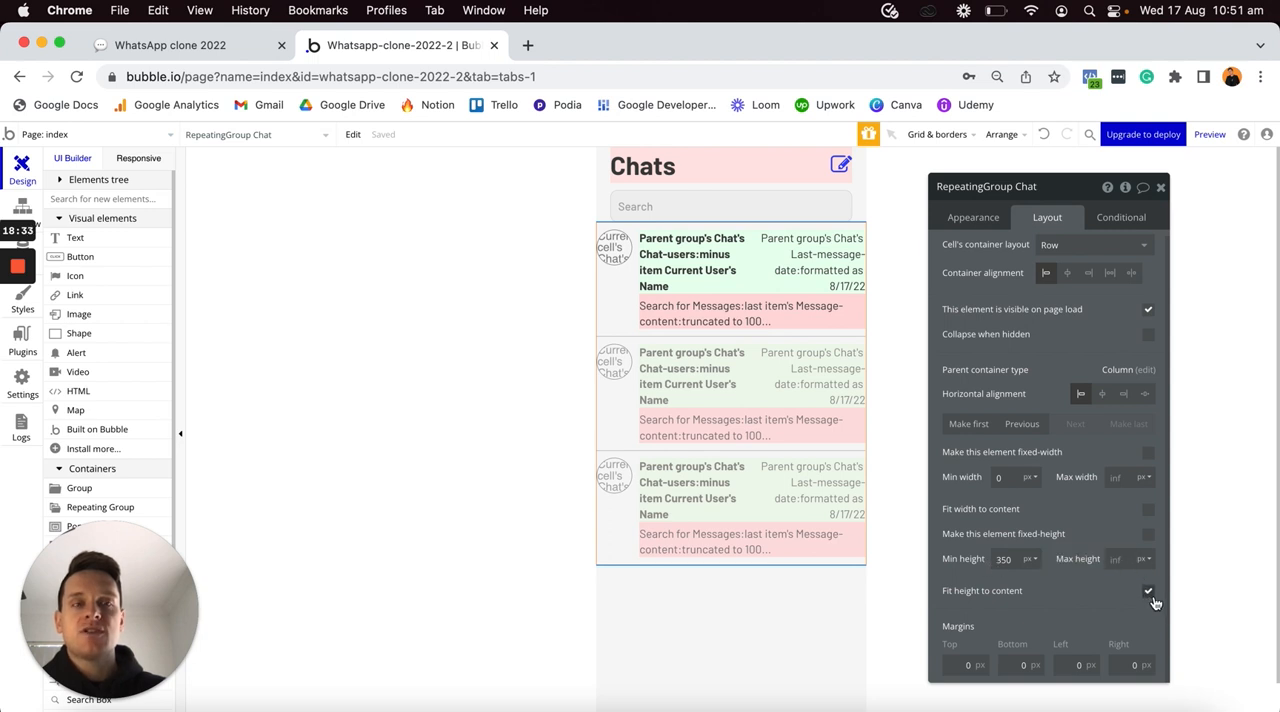
pyautogui.doubleClick(1017, 560)
pyautogui.write('0')
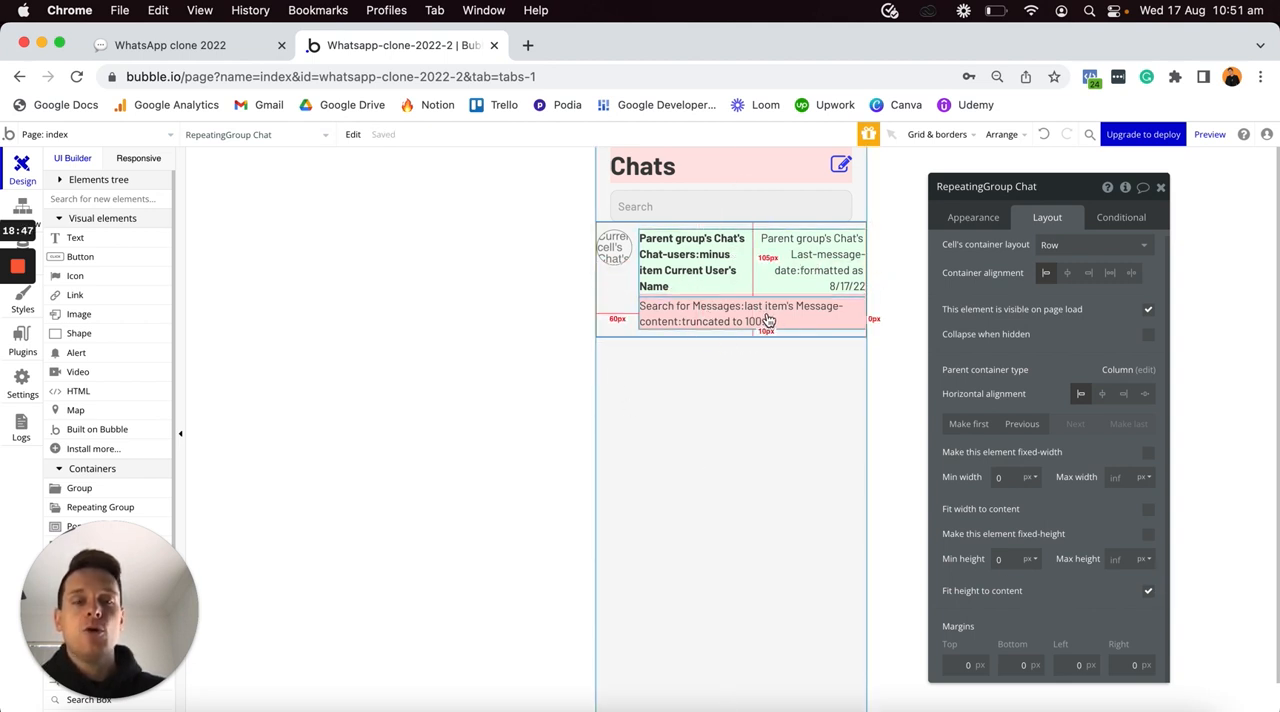
pyautogui.click(968, 218)
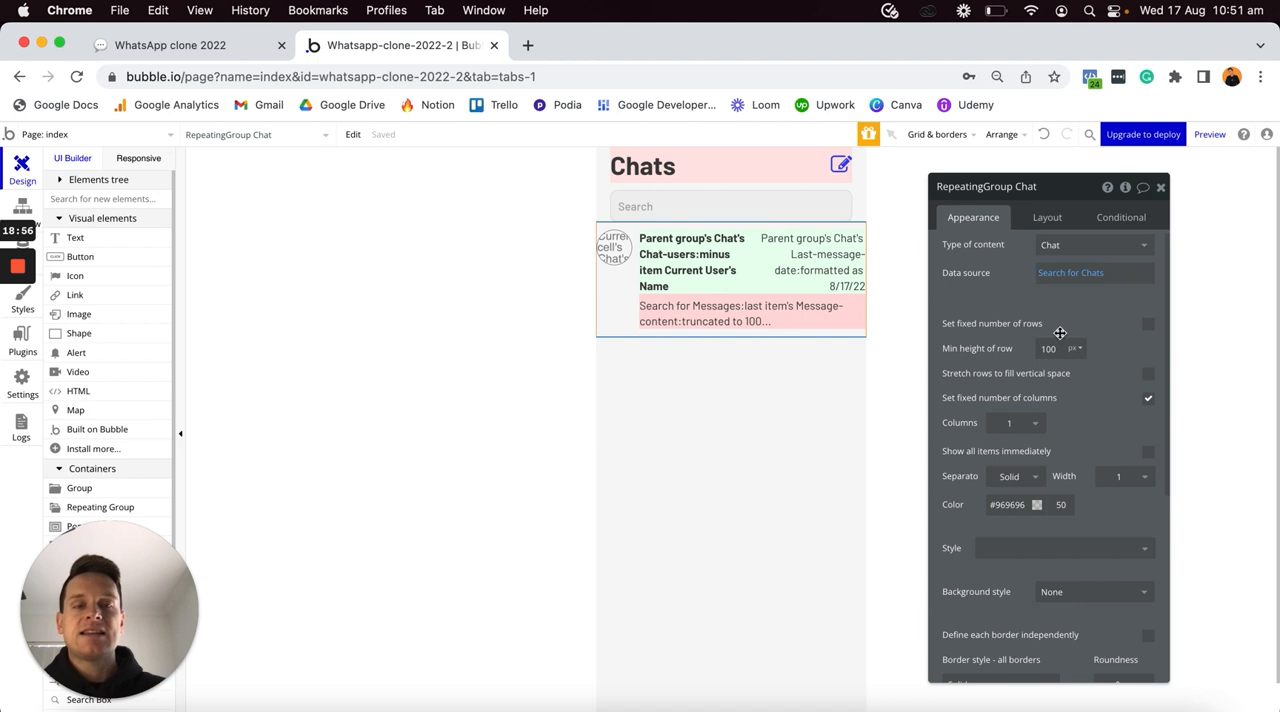
pyautogui.click(1044, 216)
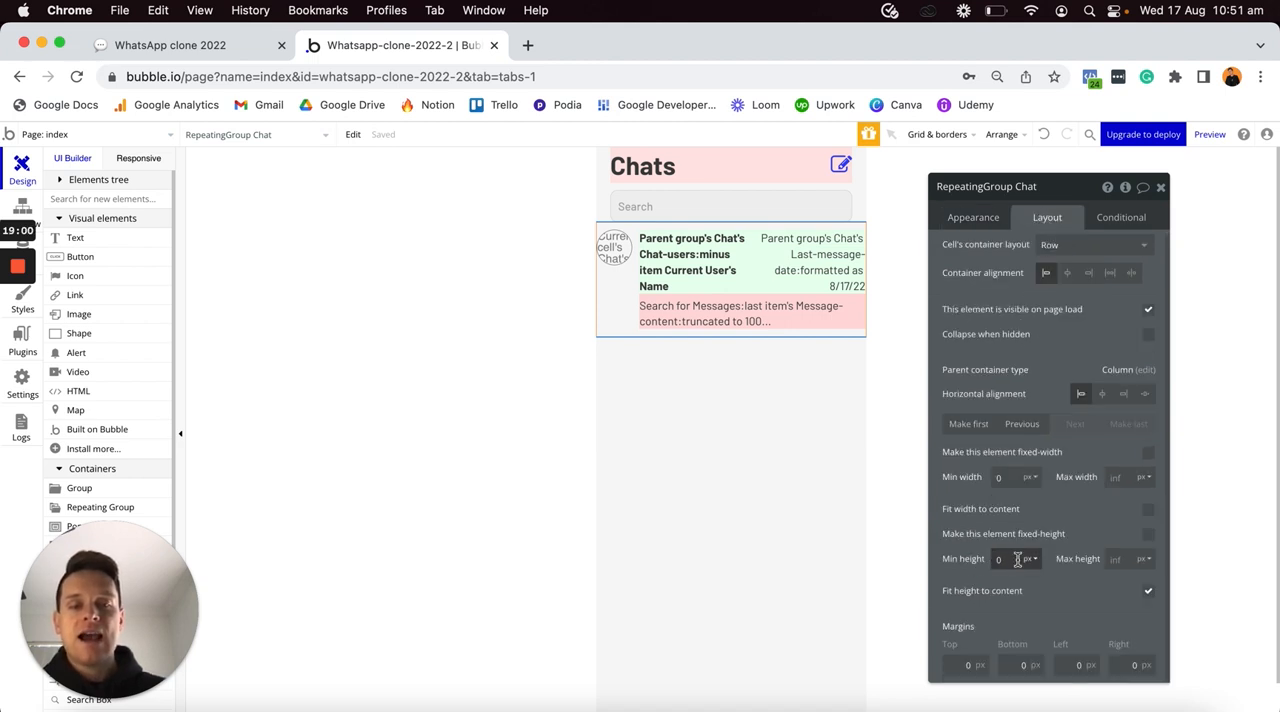
pyautogui.click(975, 217)
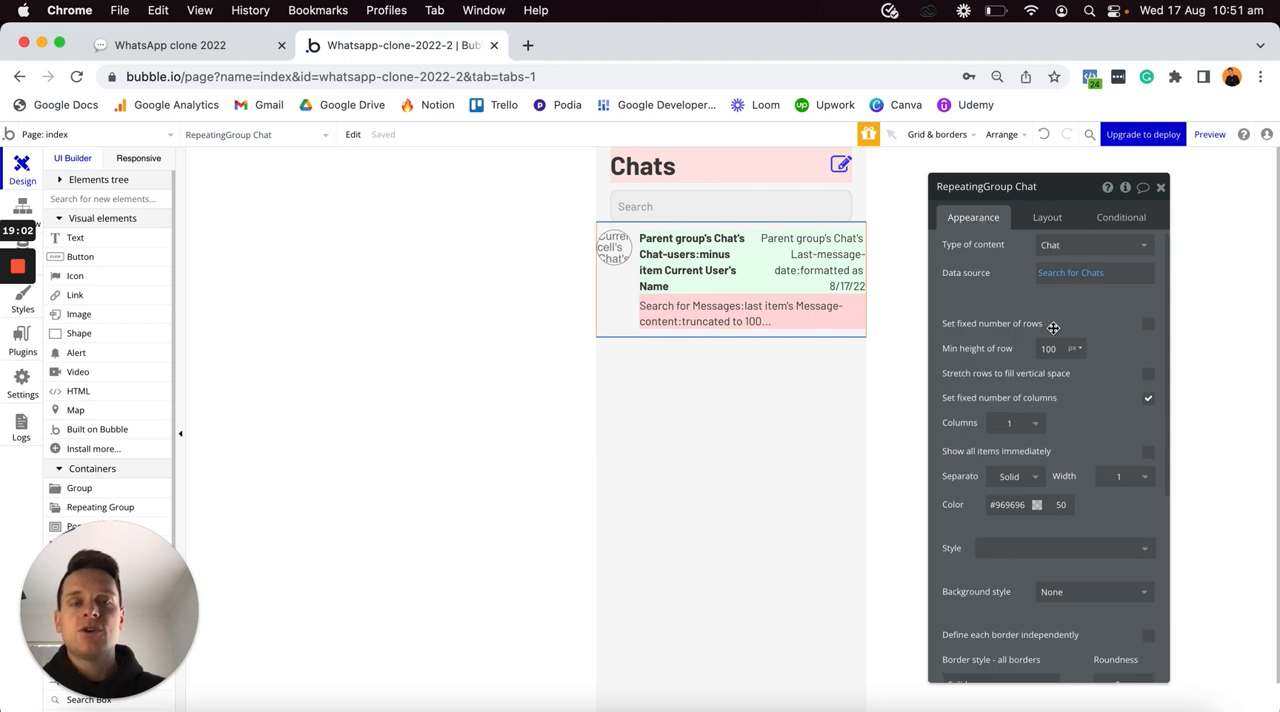
pyautogui.doubleClick(1048, 348)
pyautogui.write('0')
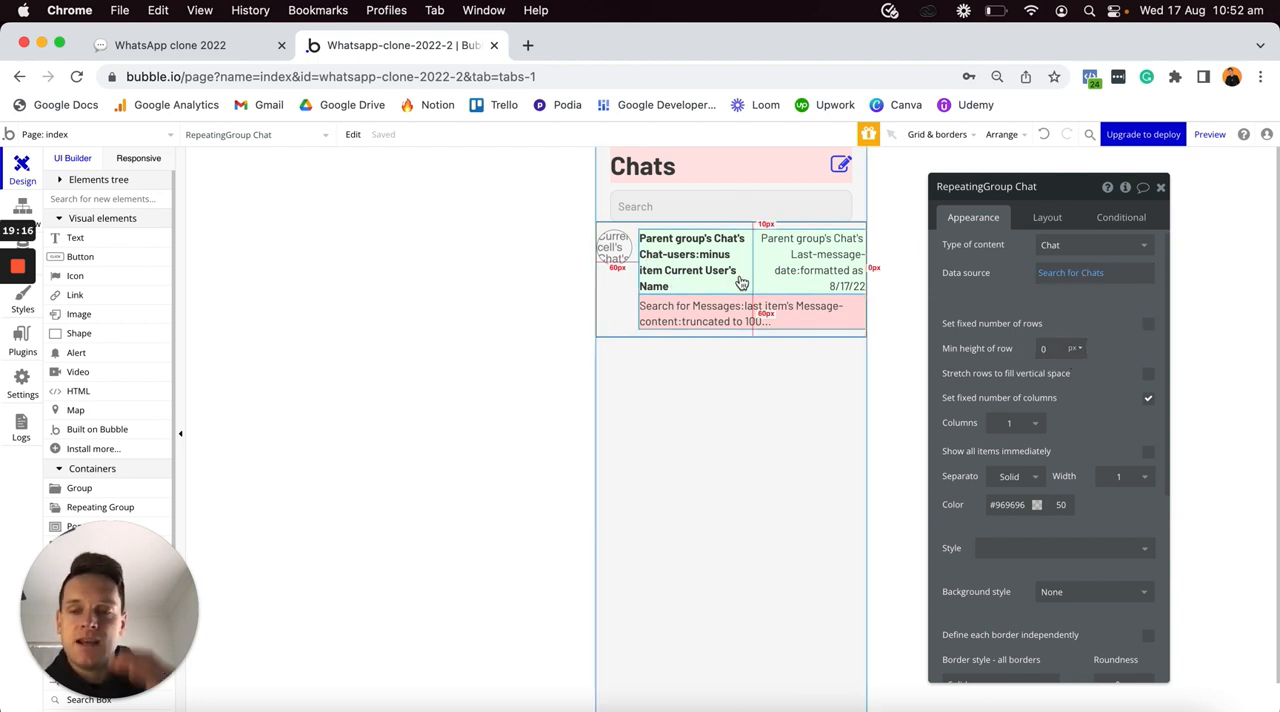
# - Give the chat repeating group top, left and right margins of 20 px
pyautogui.click(1048, 218)
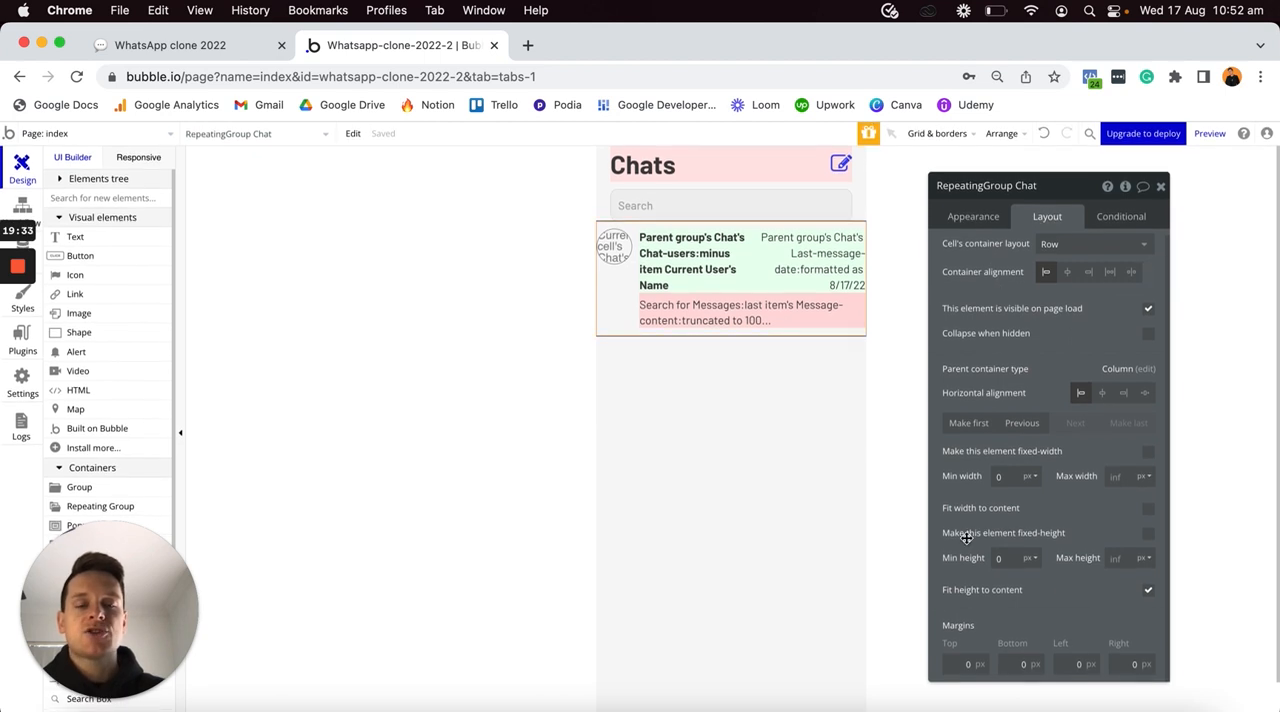
pyautogui.write('2')
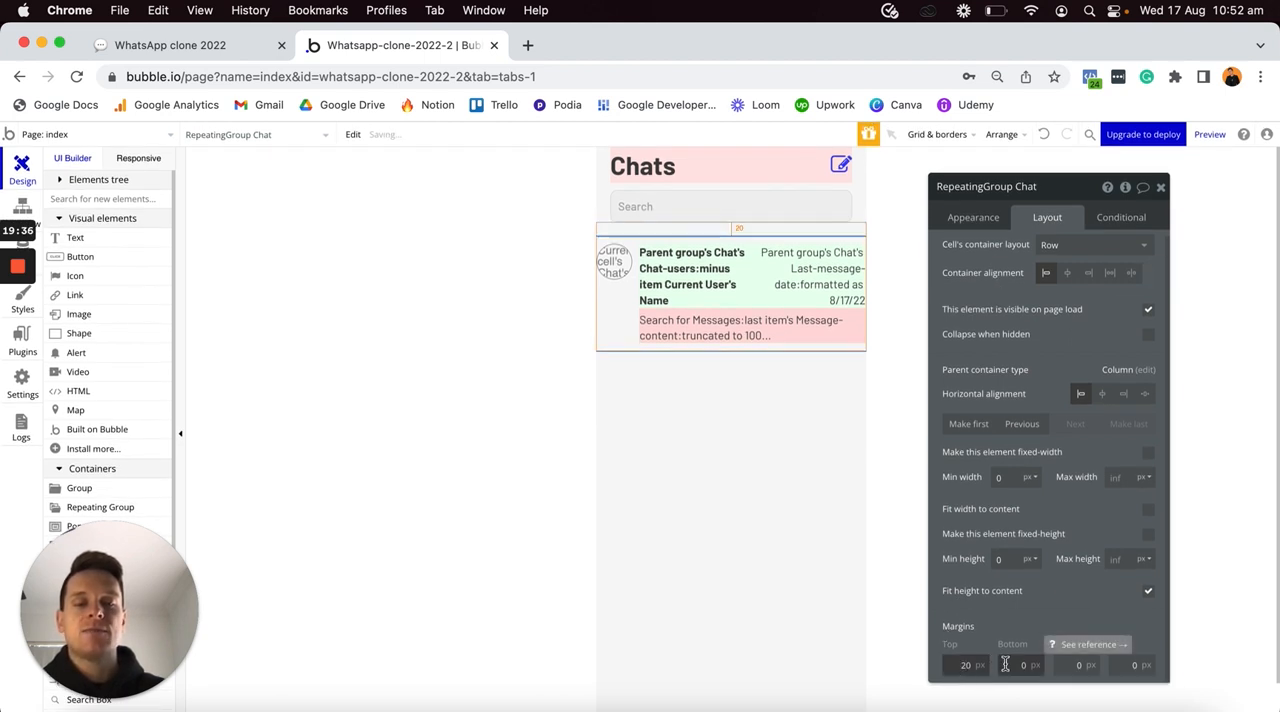
pyautogui.click(1058, 664)
pyautogui.write('2')
pyautogui.click(1128, 664)
pyautogui.write('2')
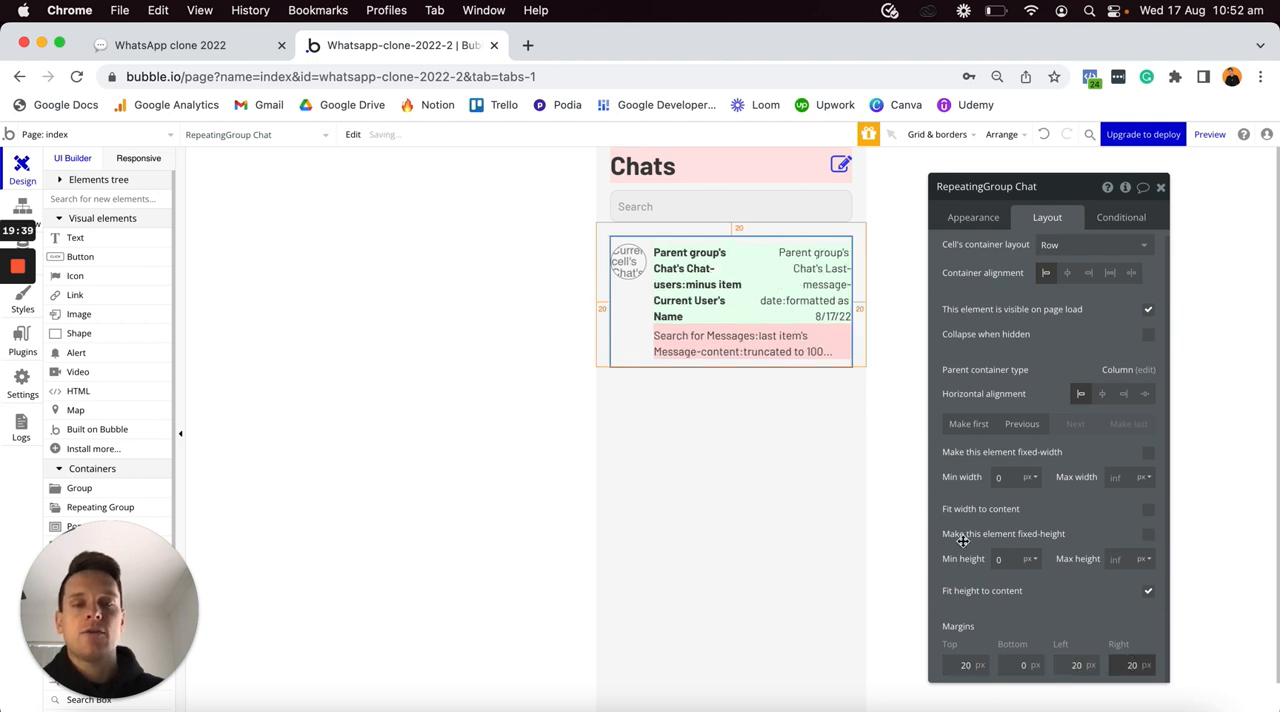
pyautogui.click(765, 486)
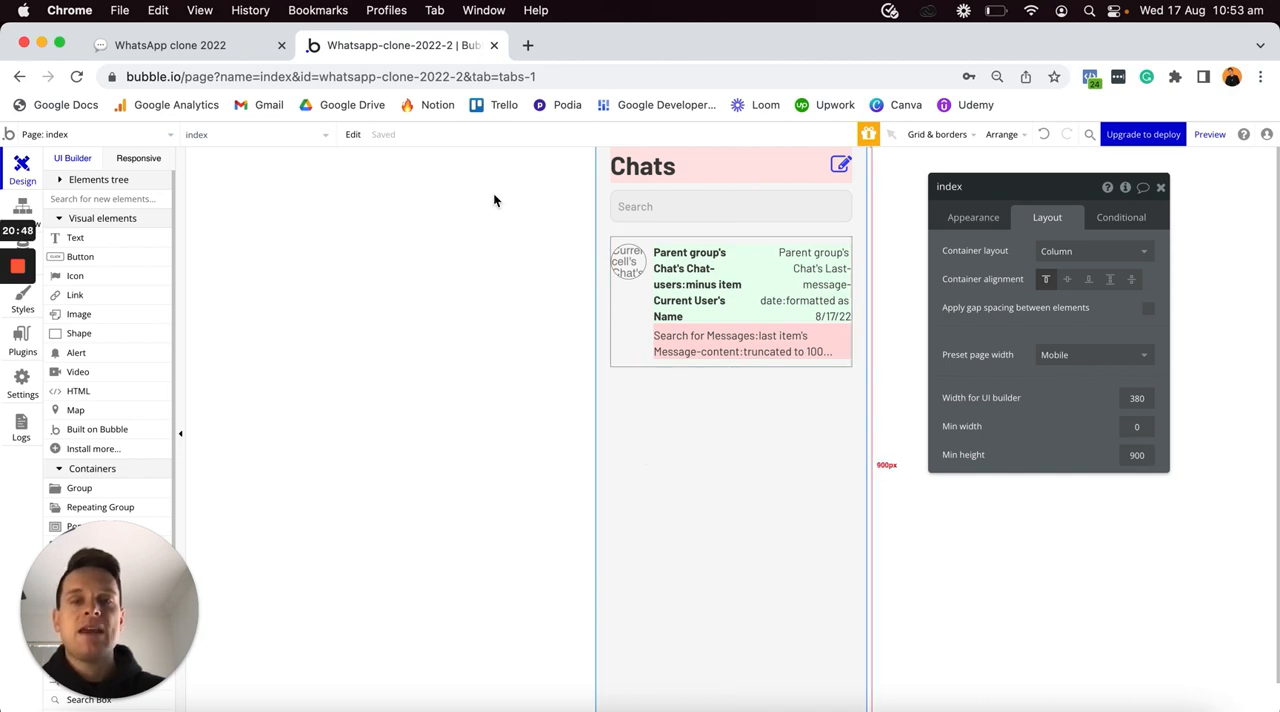
# - Switch to the Notion checklist and tick off "Building the home page" and its four sub-tasks
pyautogui.click(238, 50)
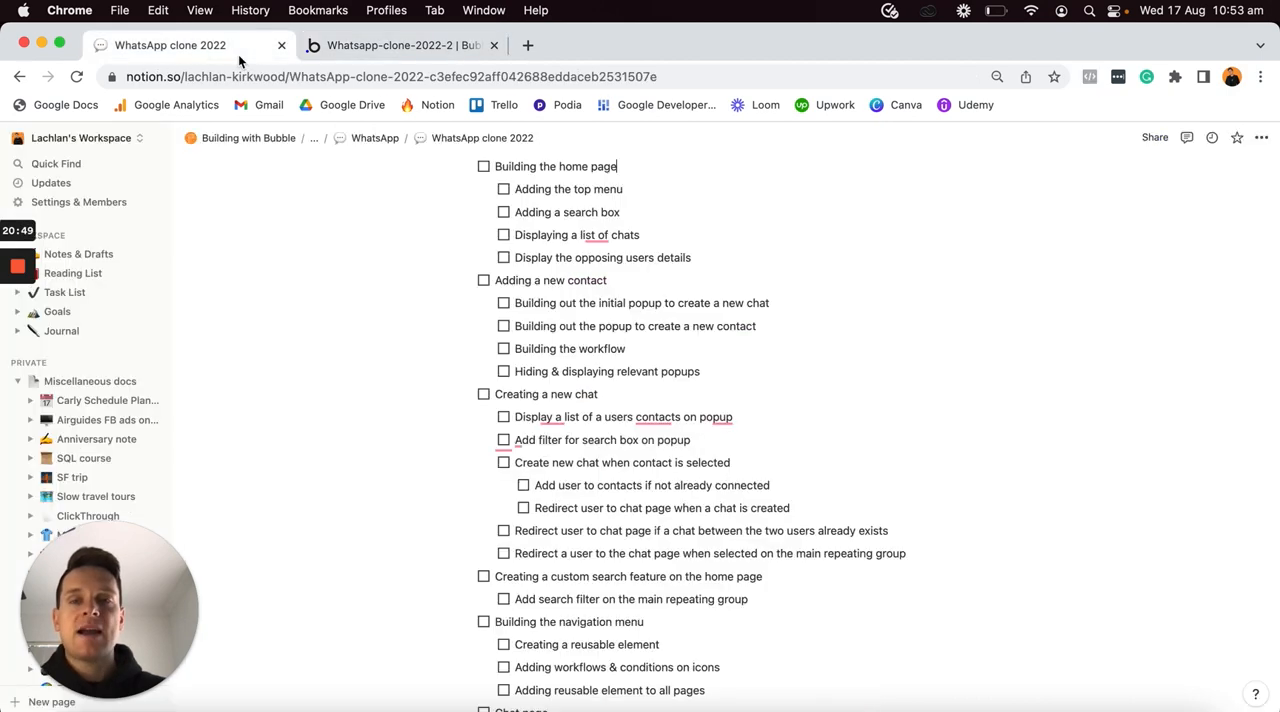
pyautogui.click(484, 168)
pyautogui.click(504, 189)
pyautogui.click(504, 213)
pyautogui.click(504, 236)
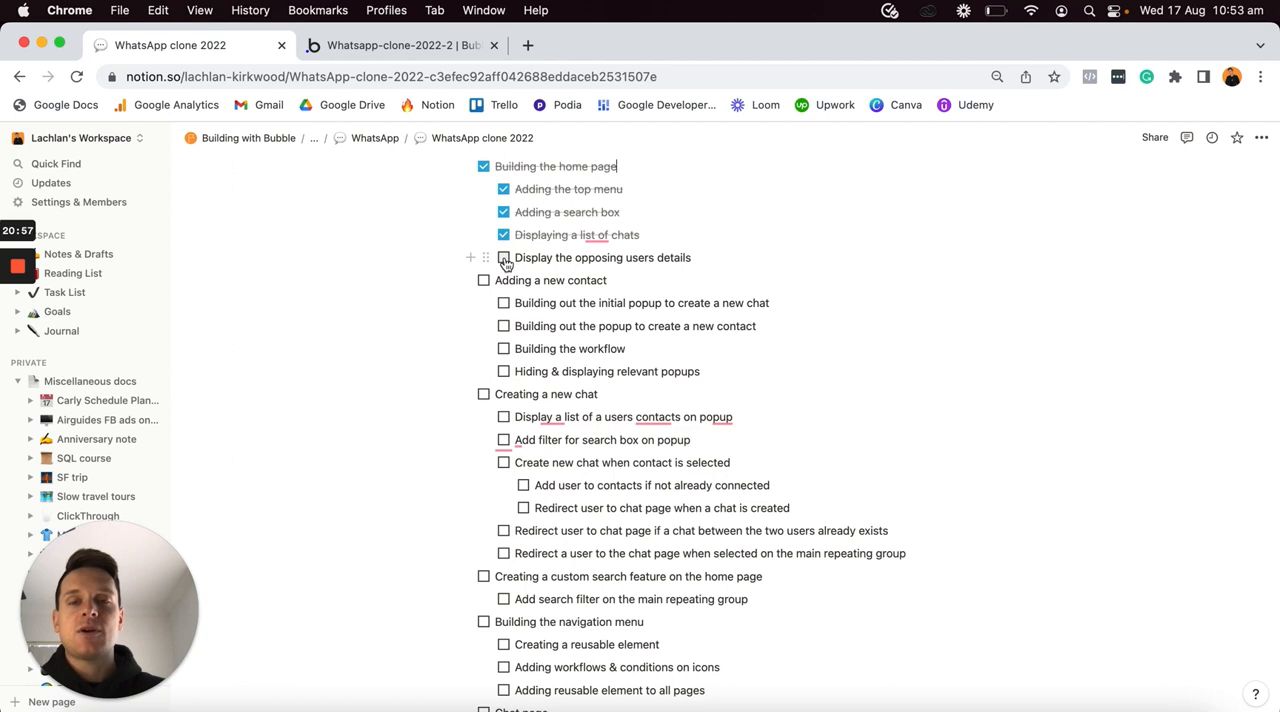
pyautogui.click(504, 259)
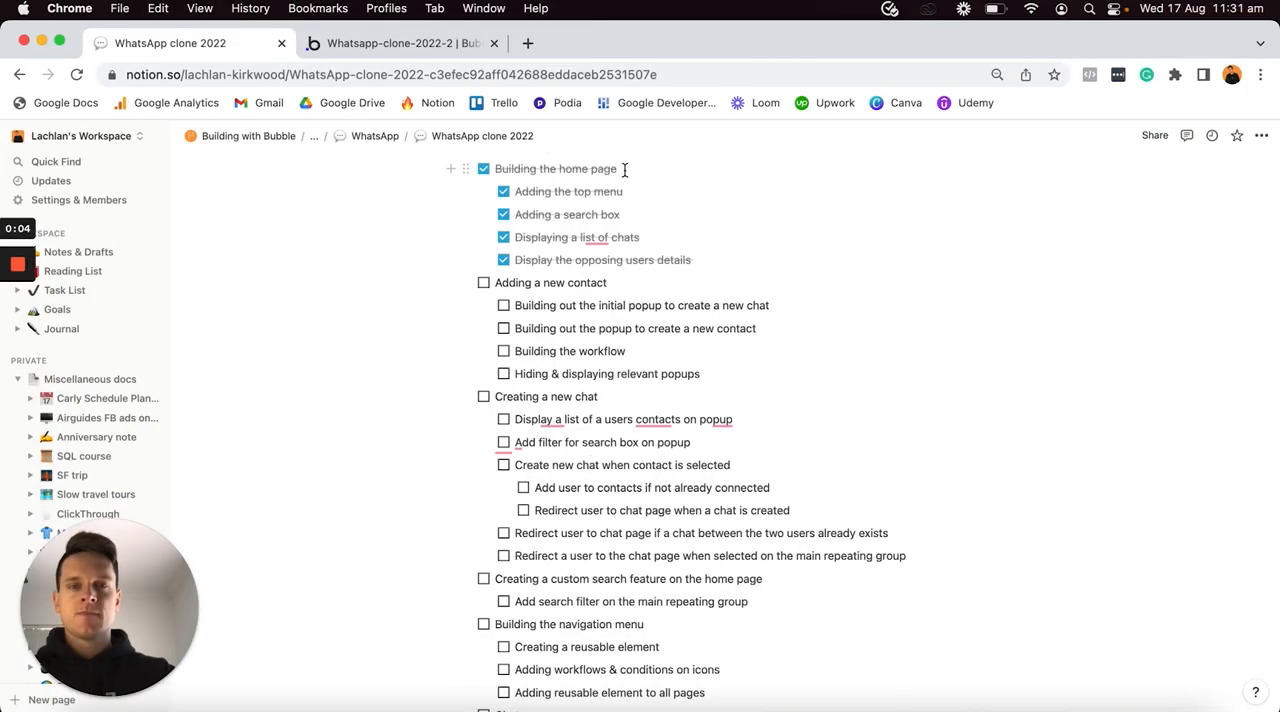
# - Highlight the "Adding a new contact" task and examine the New-chat and New-contact popups in the finished Bubble app in Safari
pyautogui.click(634, 286)
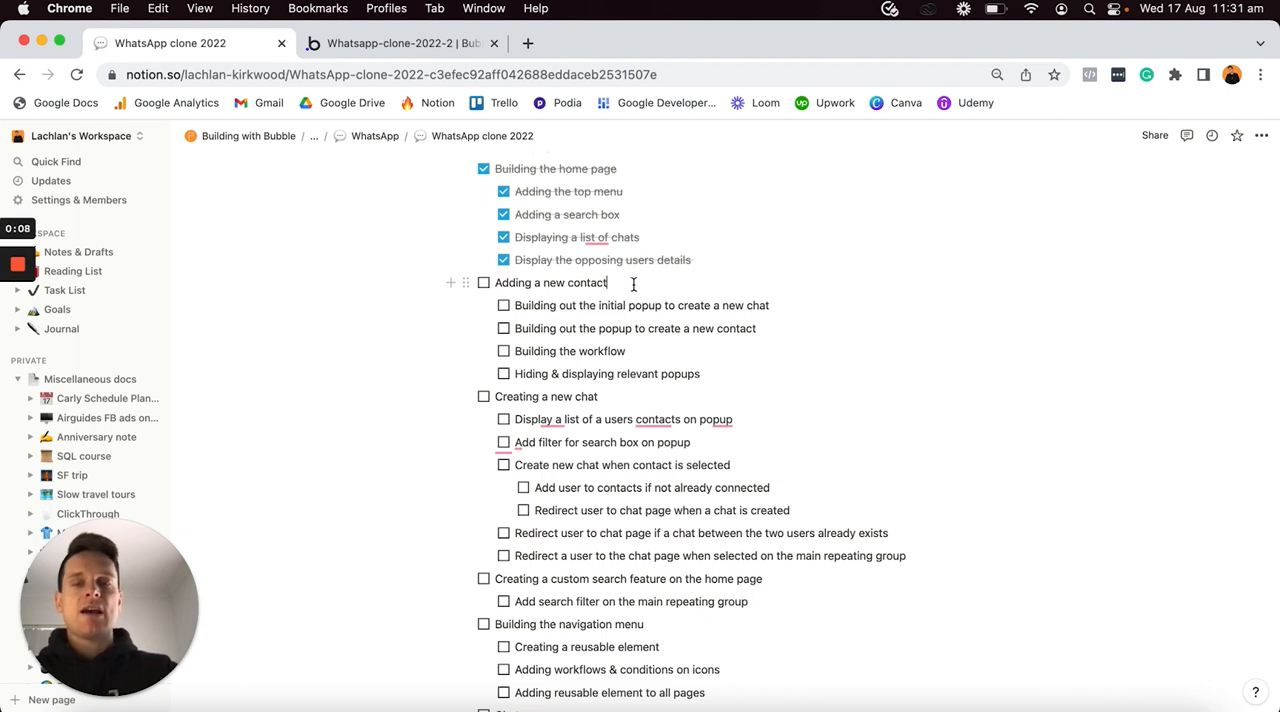
pyautogui.tripleClick(634, 285)
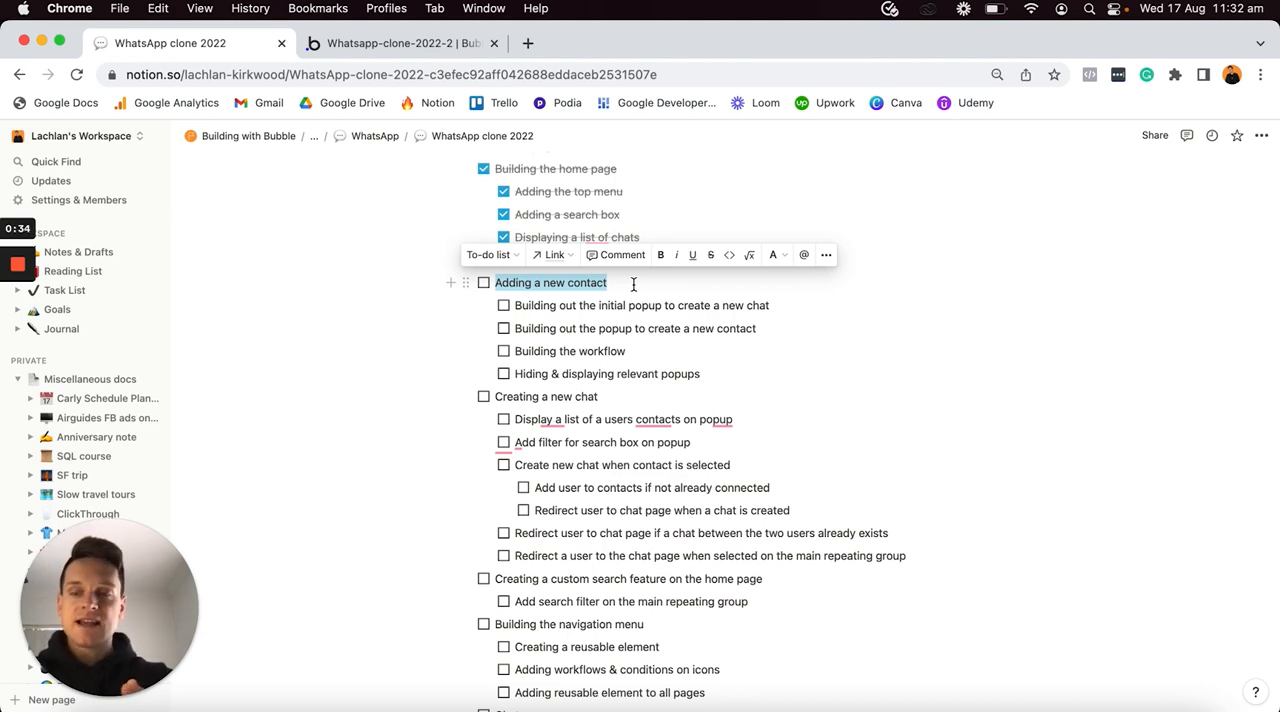
pyautogui.hotkey('ctrl', 'Up')
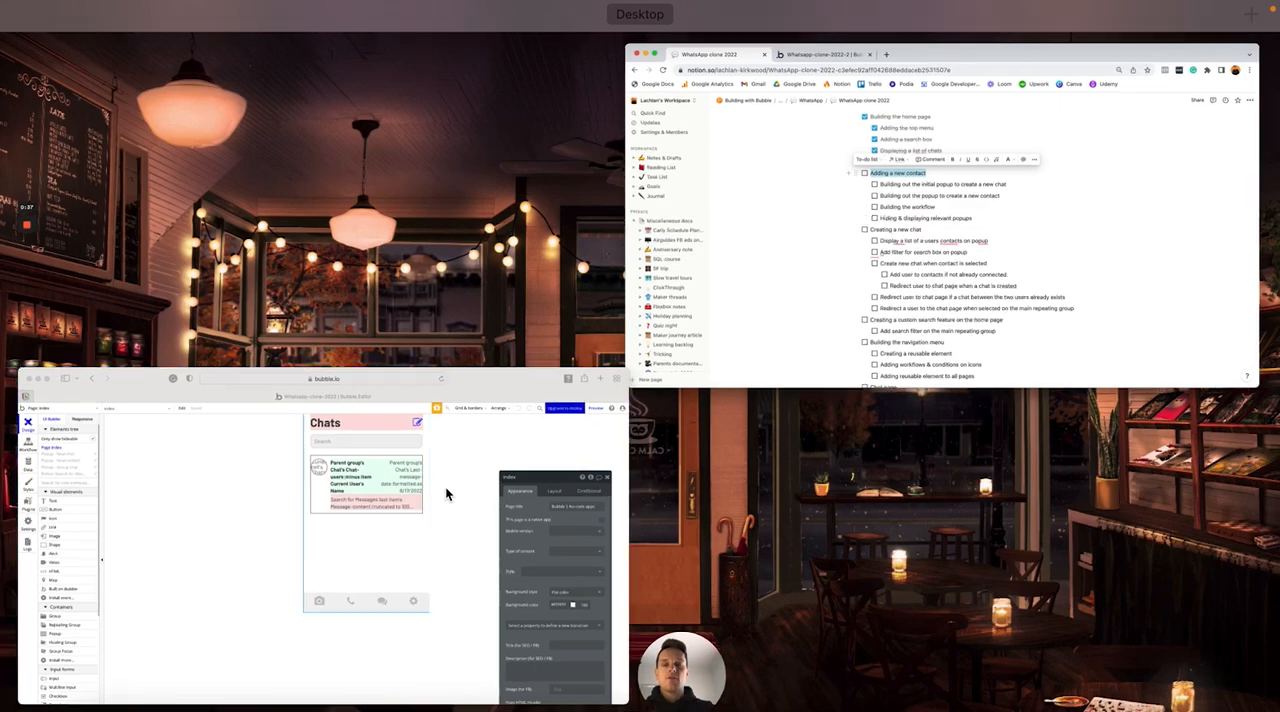
pyautogui.click(445, 486)
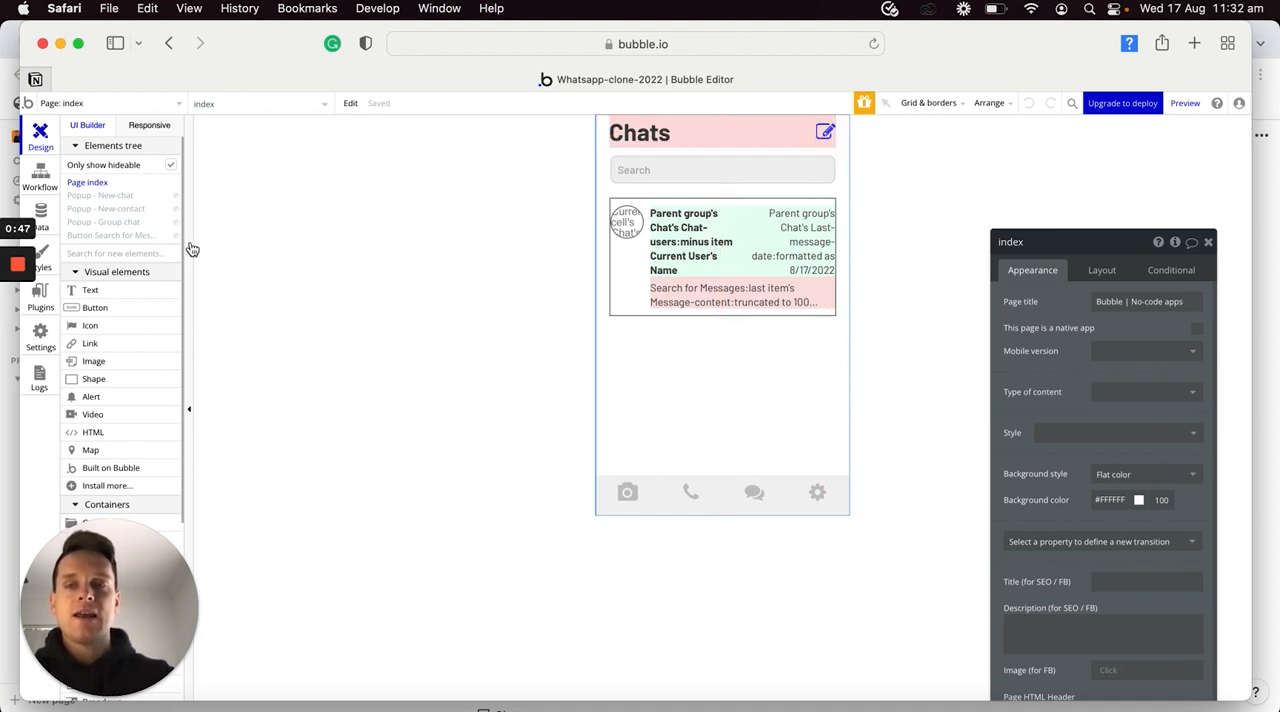
pyautogui.click(174, 197)
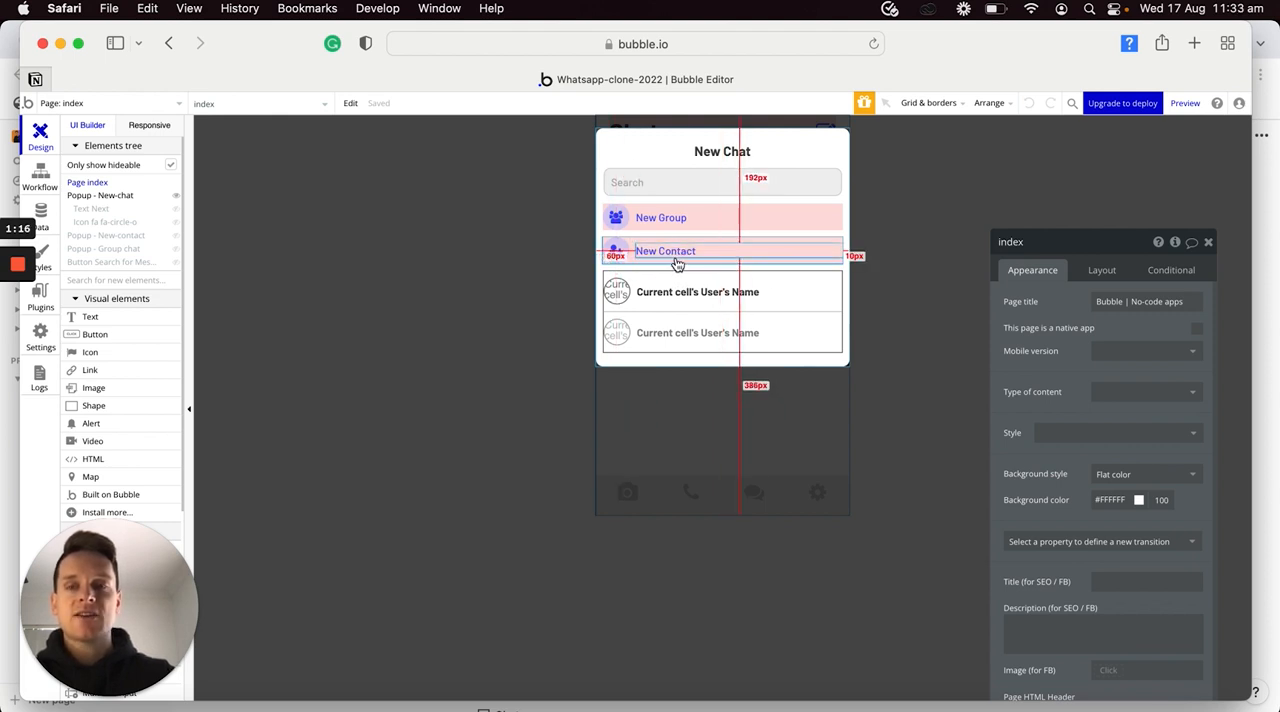
pyautogui.click(177, 197)
pyautogui.click(175, 209)
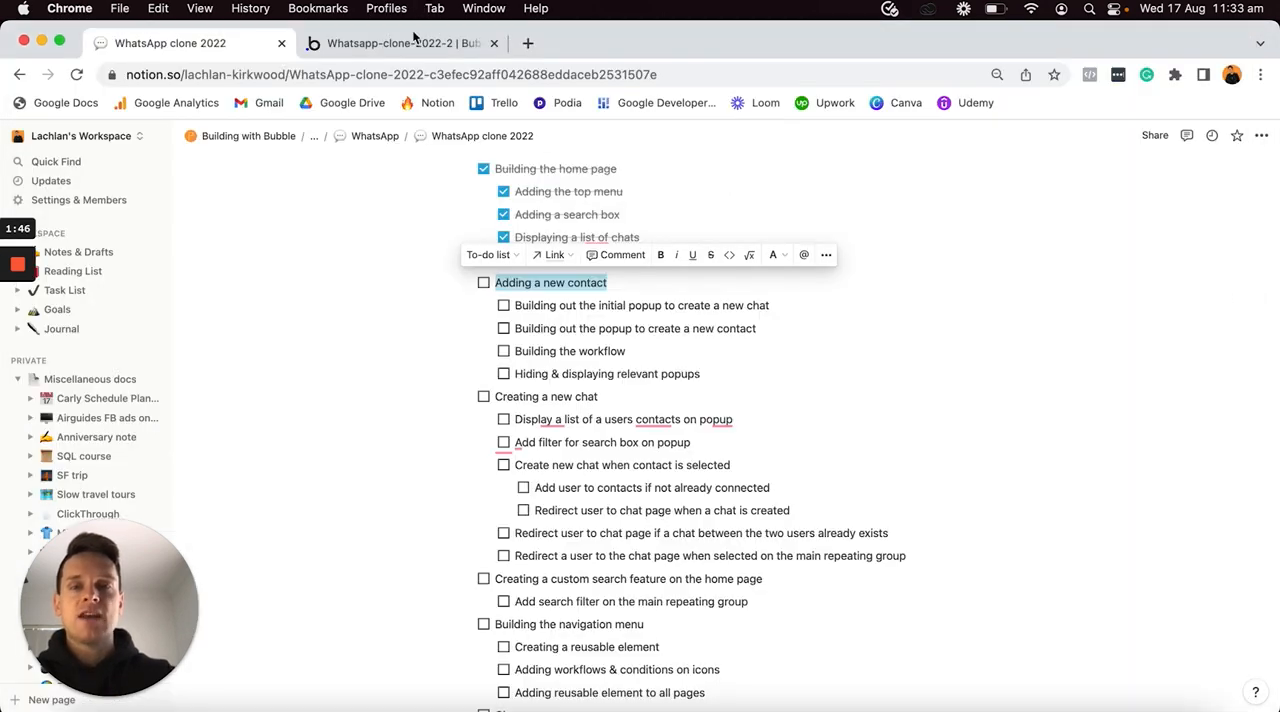
# - Switch back to the Whatsapp-clone-2022-2 Bubble editor in Chrome, add a popup to the index page and name it "Popup - New-chat"
pyautogui.click(414, 45)
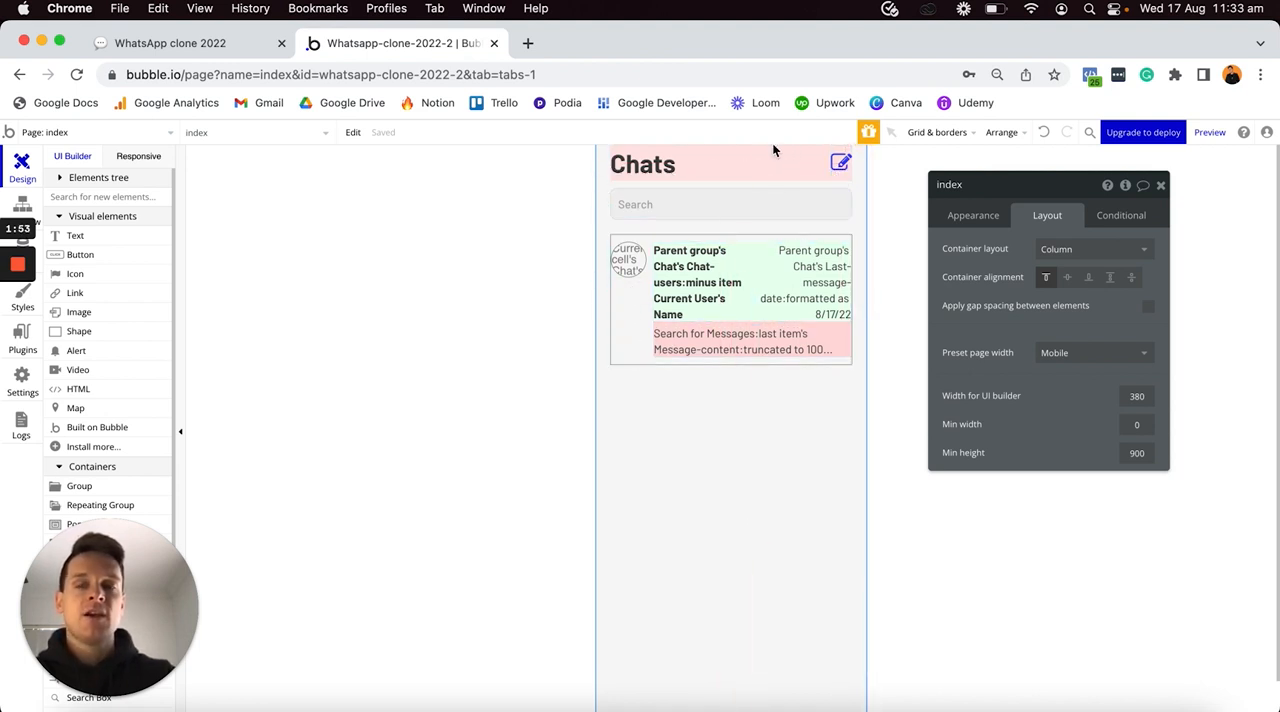
pyautogui.scroll(-2, 92, 344)
pyautogui.scroll(-2, 92, 344)
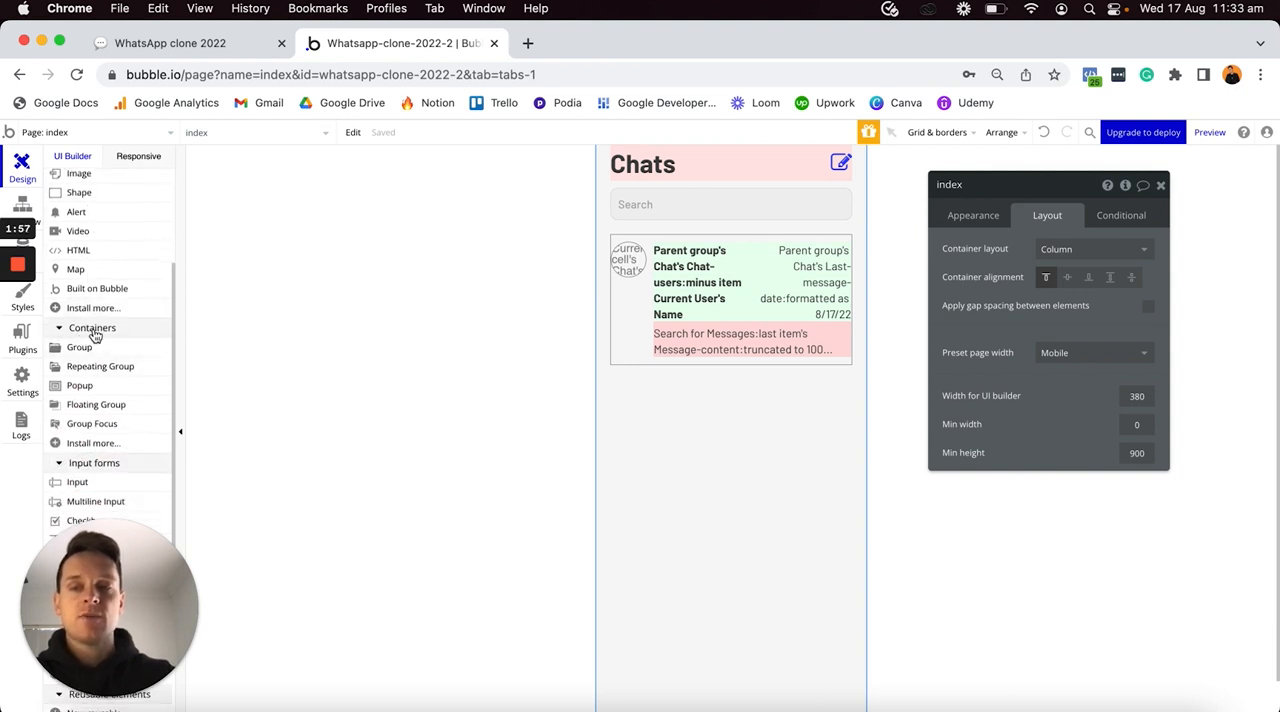
pyautogui.click(80, 385)
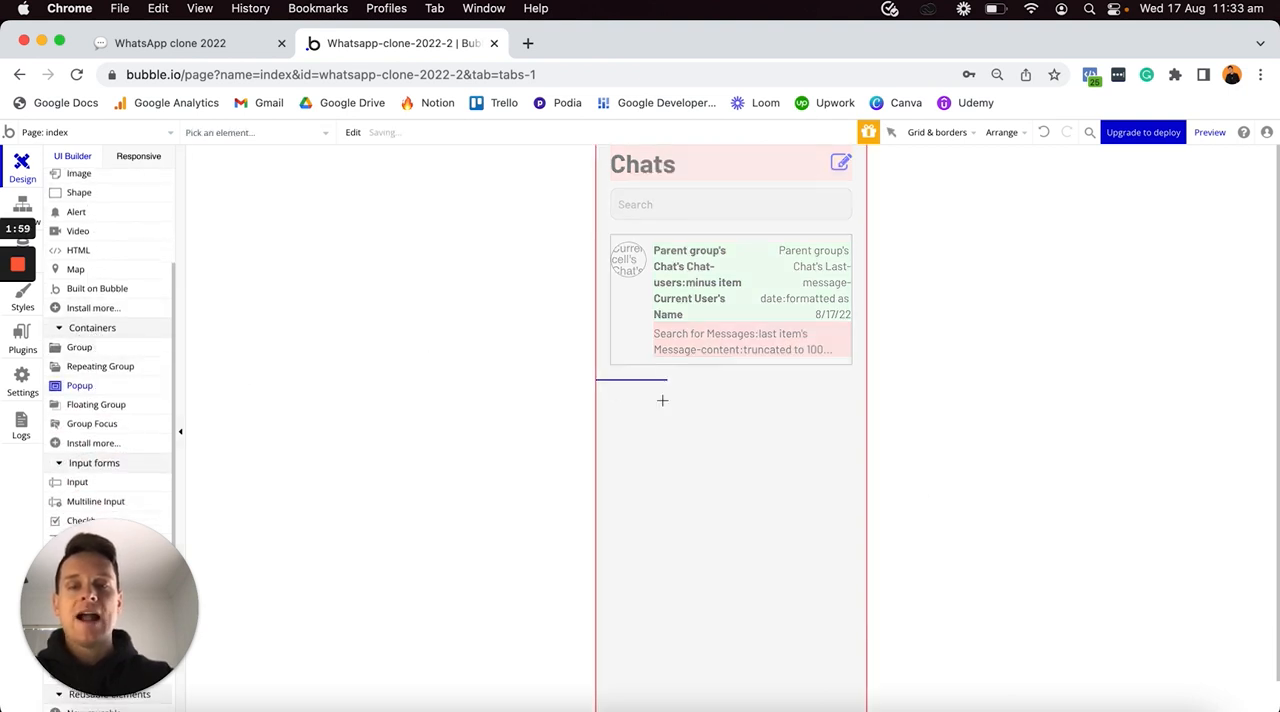
pyautogui.click(662, 400)
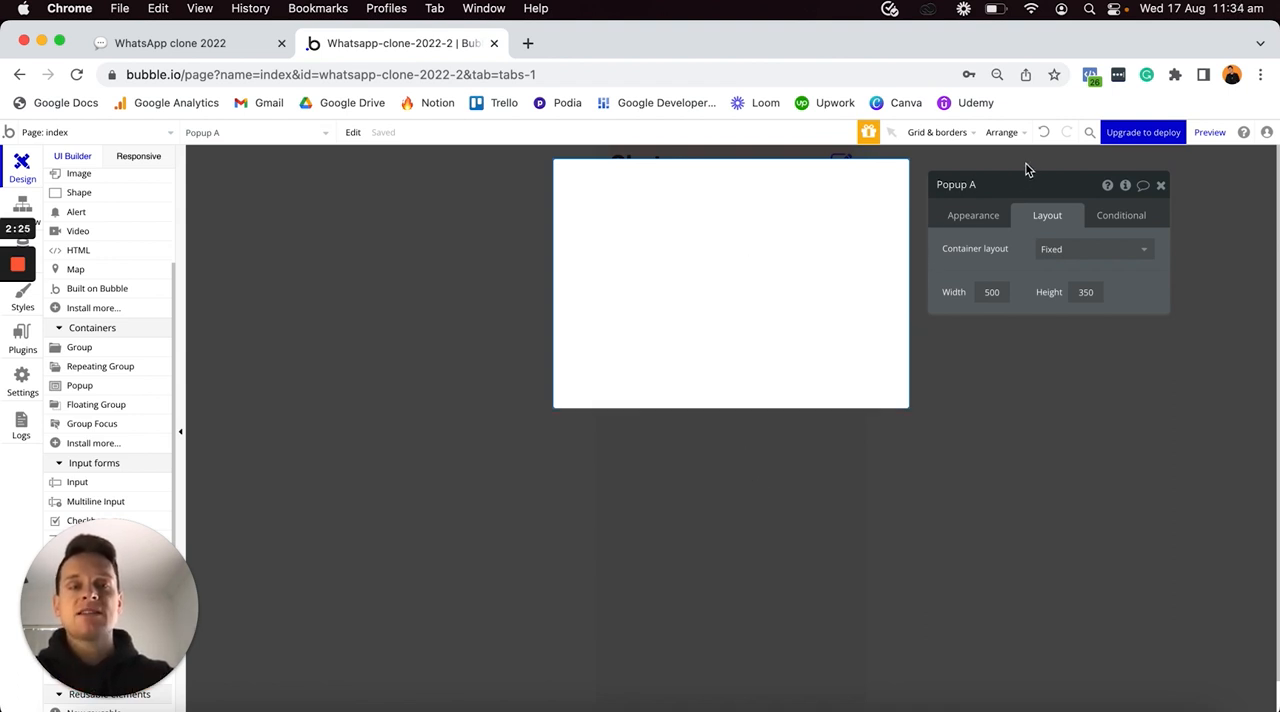
pyautogui.click(1011, 187)
pyautogui.press('BackSpace')
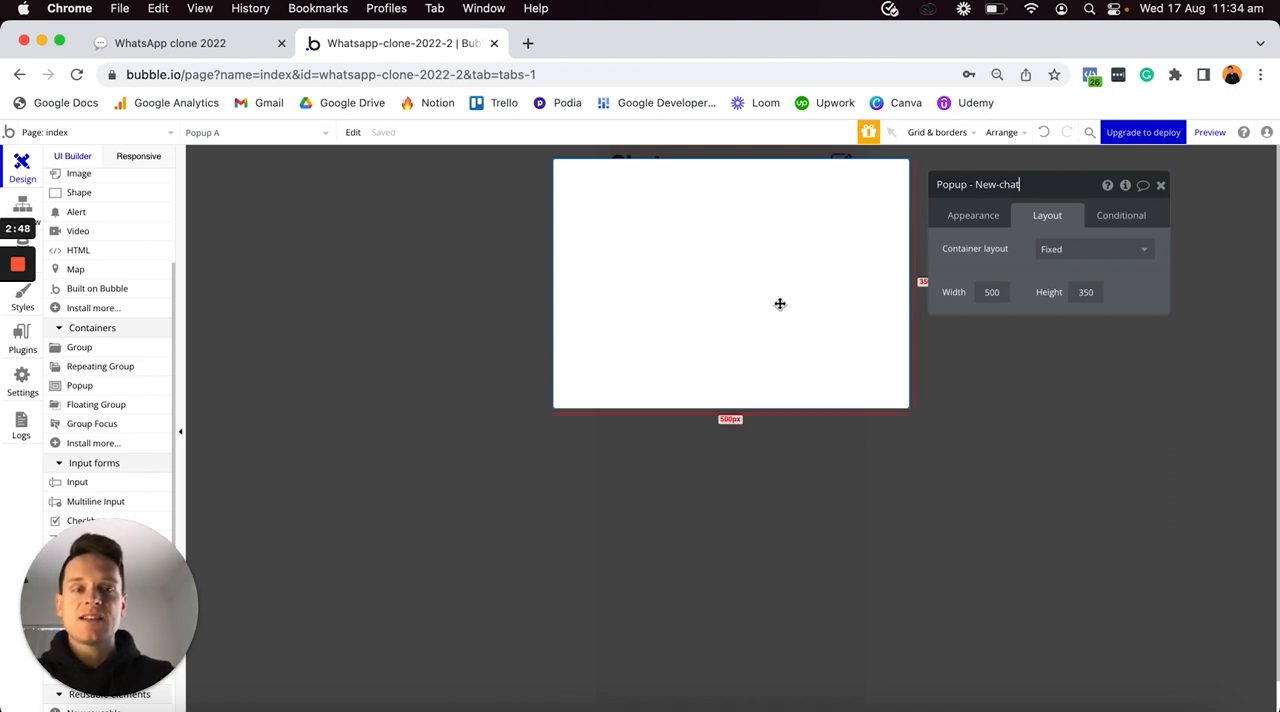
# - Give the New-chat popup a Column layout and a non-fixed width with minimum 0 px and maximum 380 px
pyautogui.click(1049, 253)
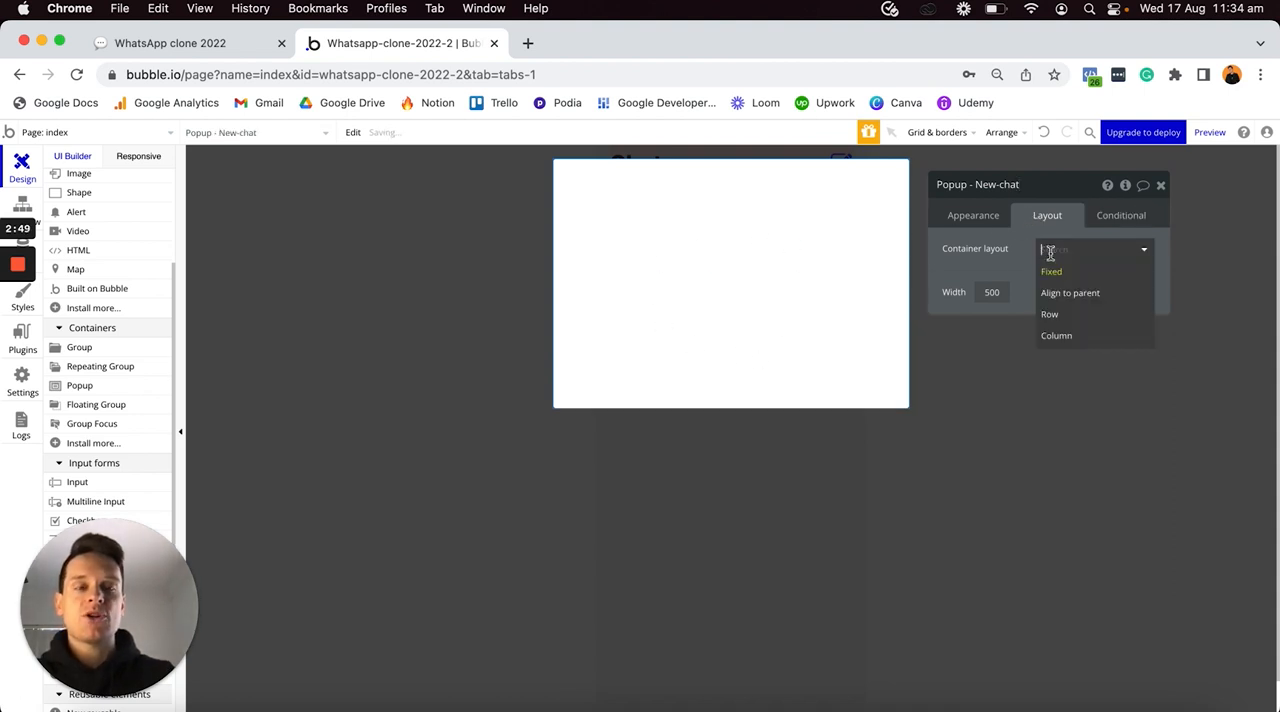
pyautogui.click(1072, 338)
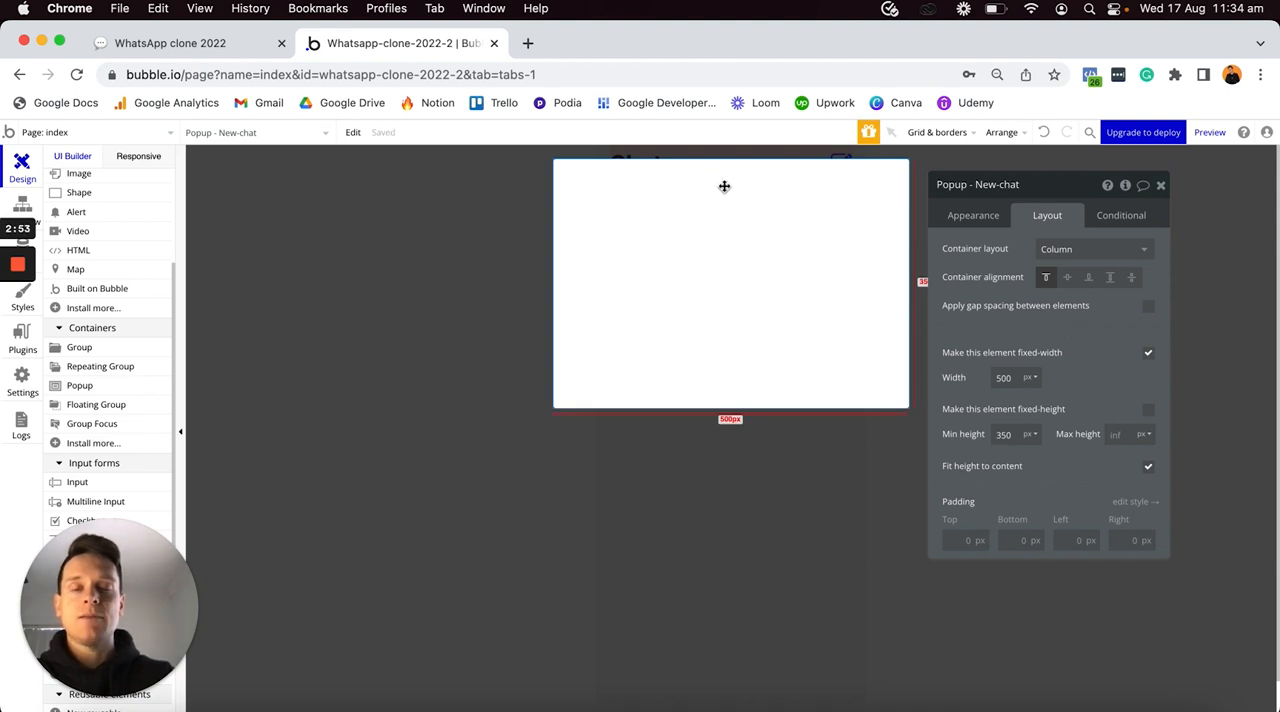
pyautogui.click(1148, 356)
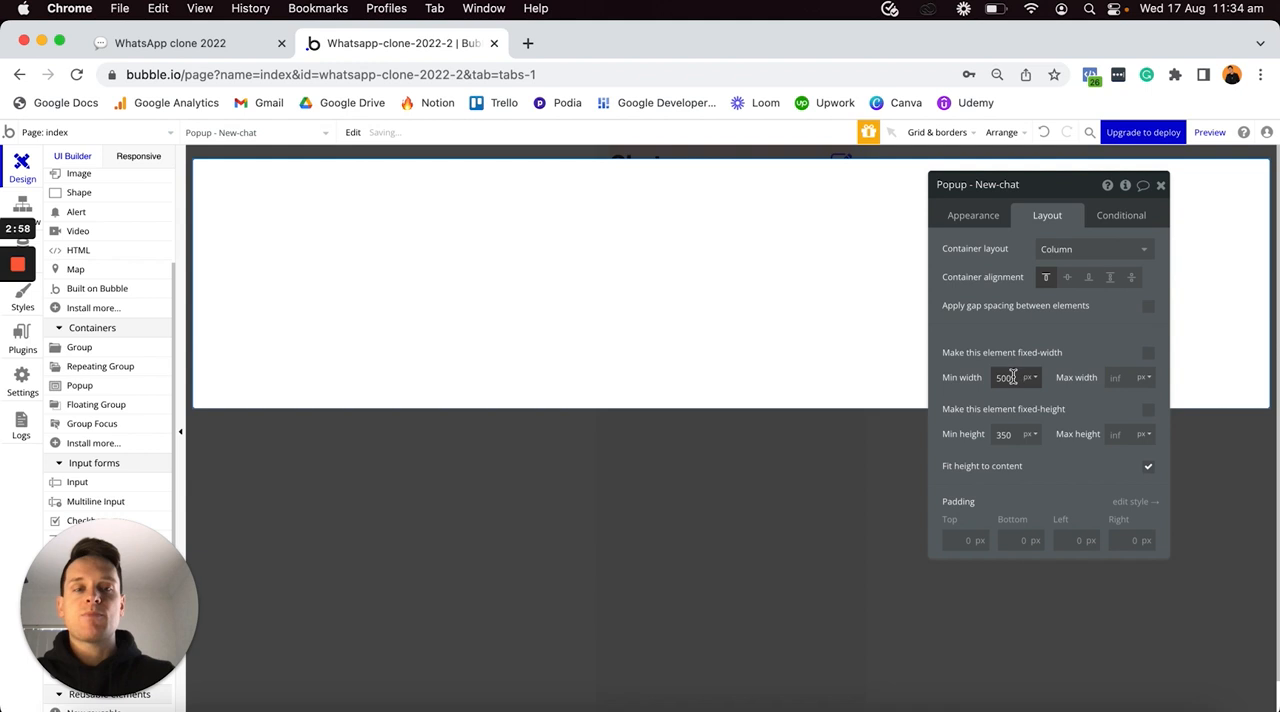
pyautogui.write('0')
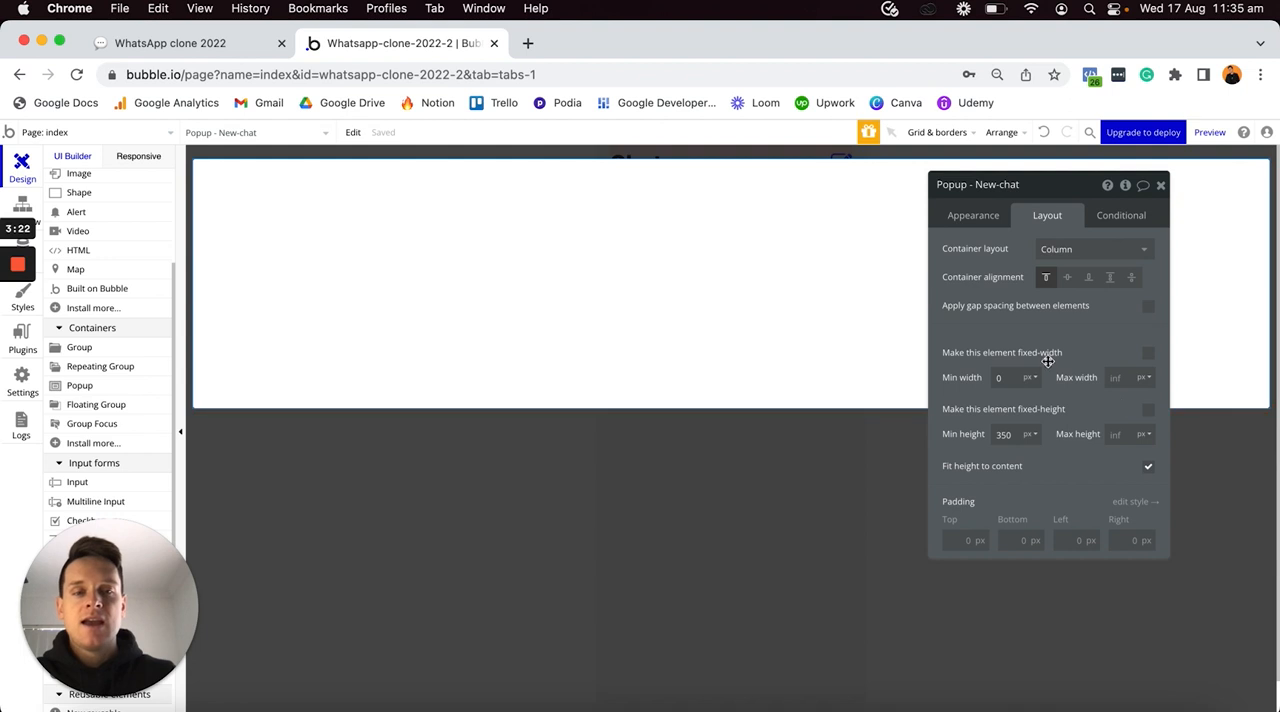
pyautogui.click(1119, 382)
pyautogui.write('38')
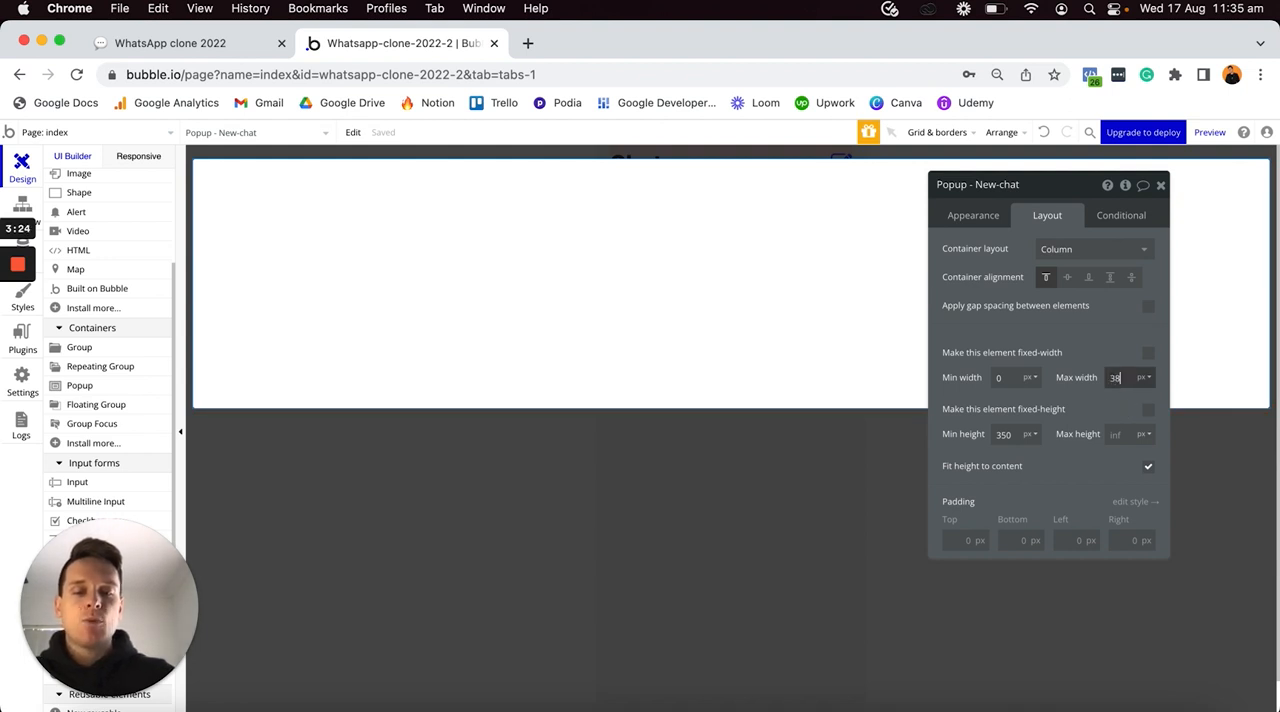
pyautogui.write('0')
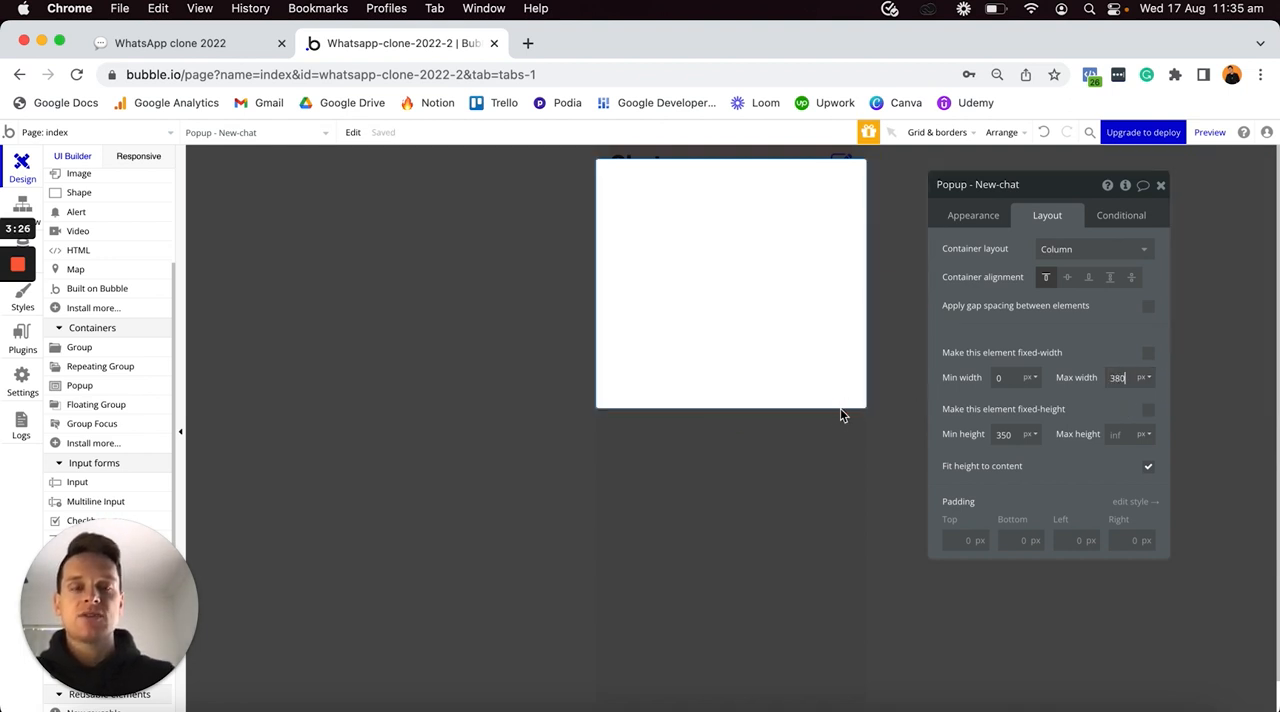
# - Deselect the popup to return to the index page, expand the elements tree and show and select Popup - New-chat again
pyautogui.click(712, 500)
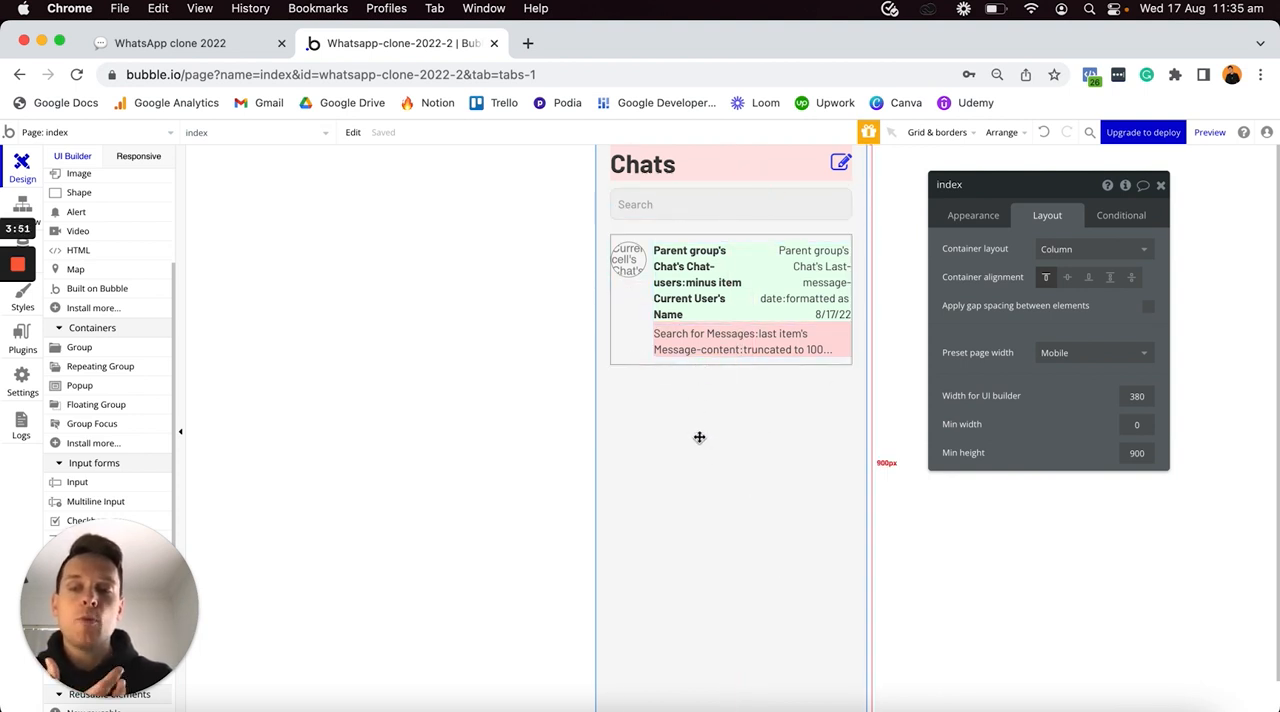
pyautogui.scroll(1, 123, 332)
pyautogui.scroll(3, 123, 332)
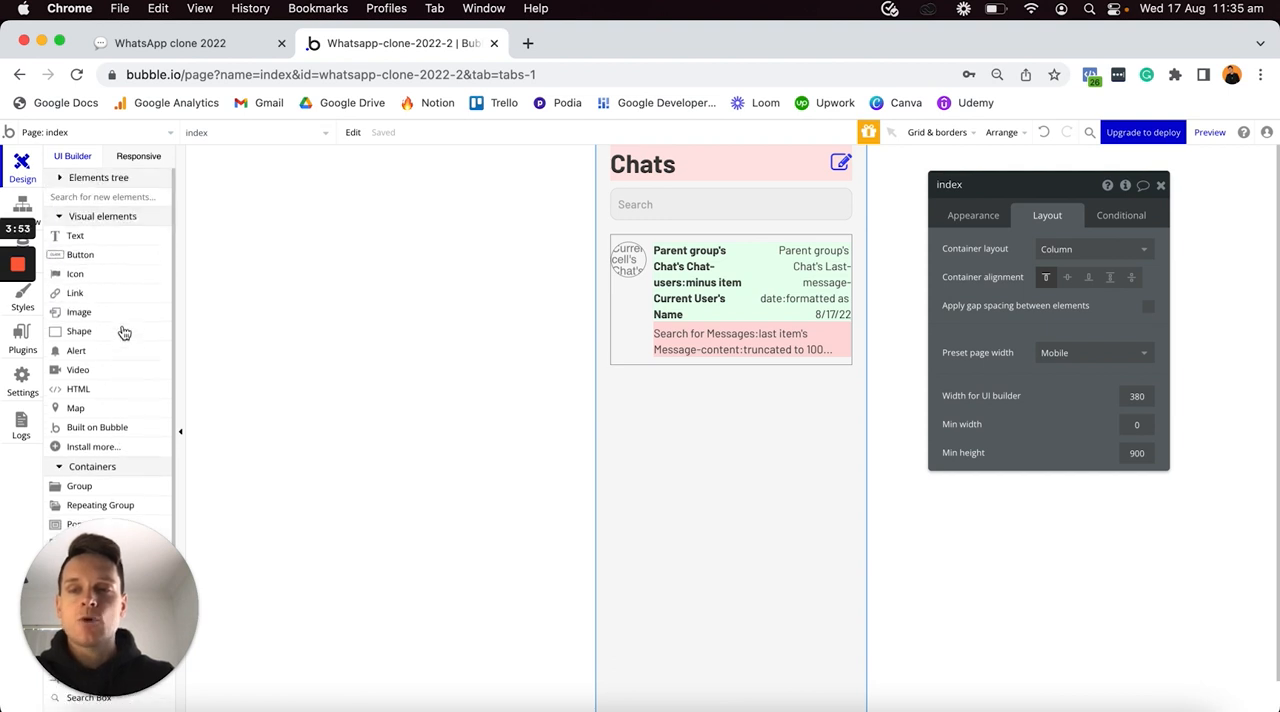
pyautogui.click(60, 178)
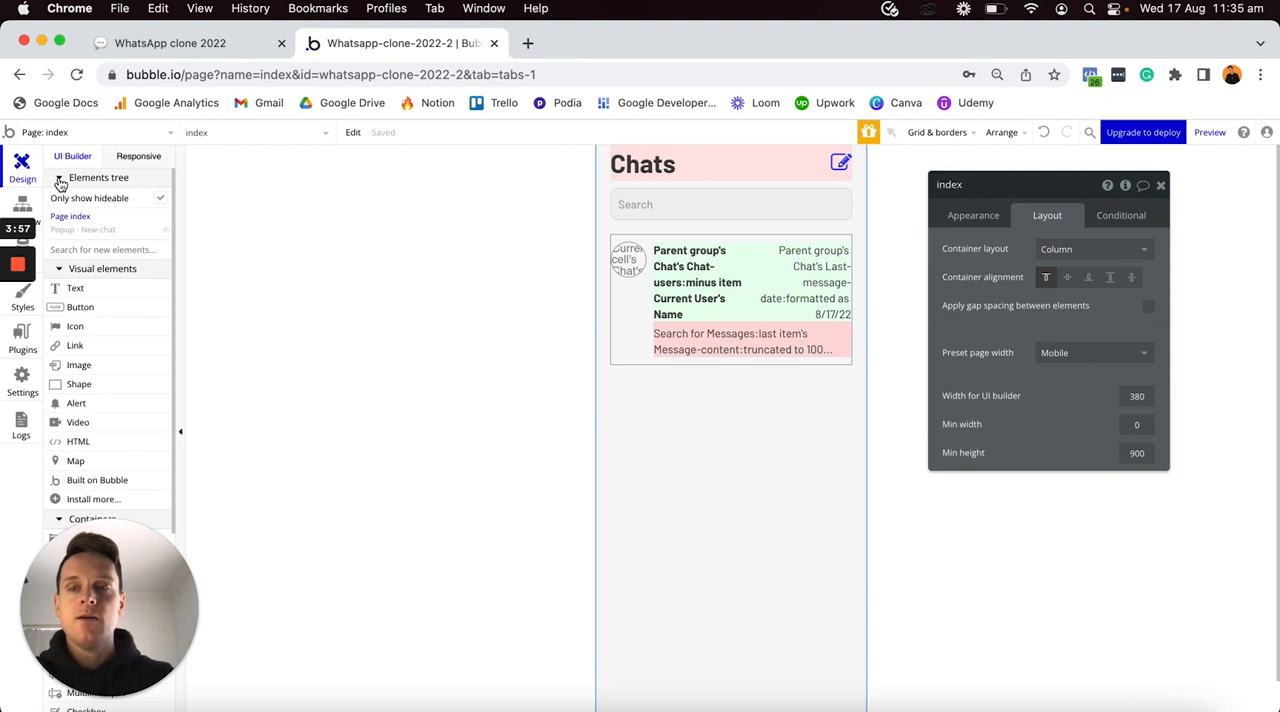
pyautogui.click(168, 232)
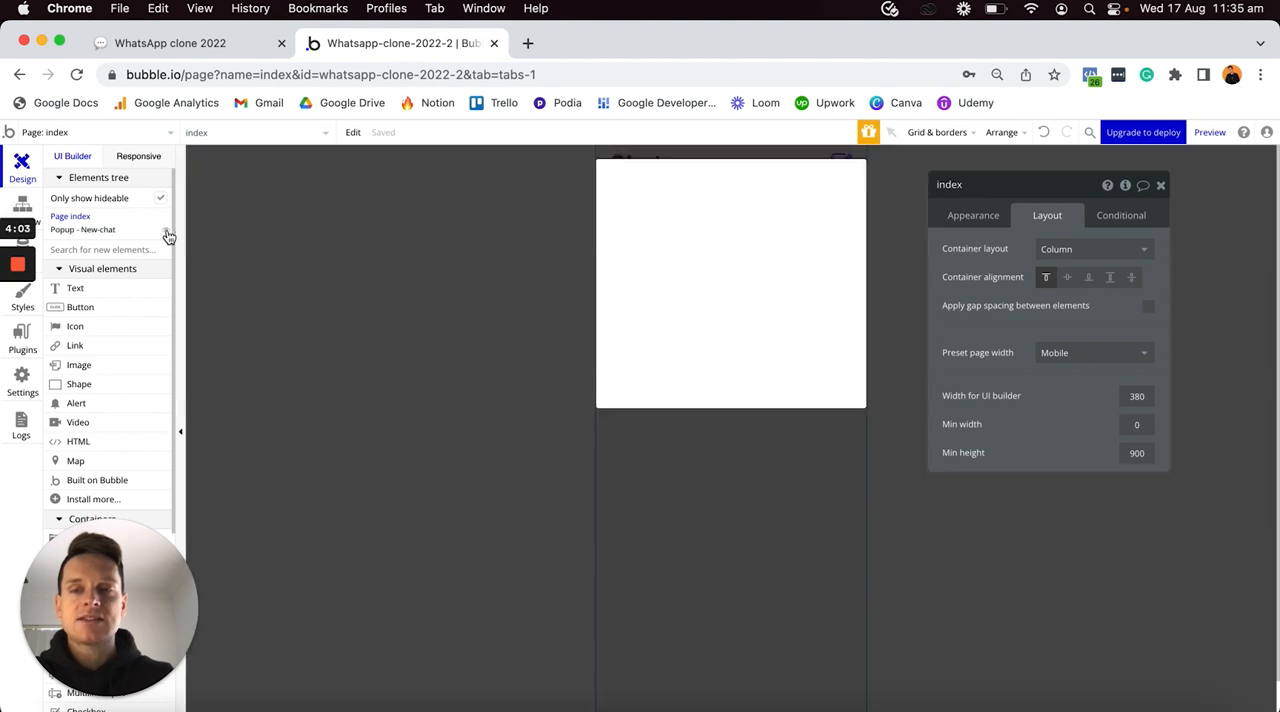
pyautogui.click(690, 232)
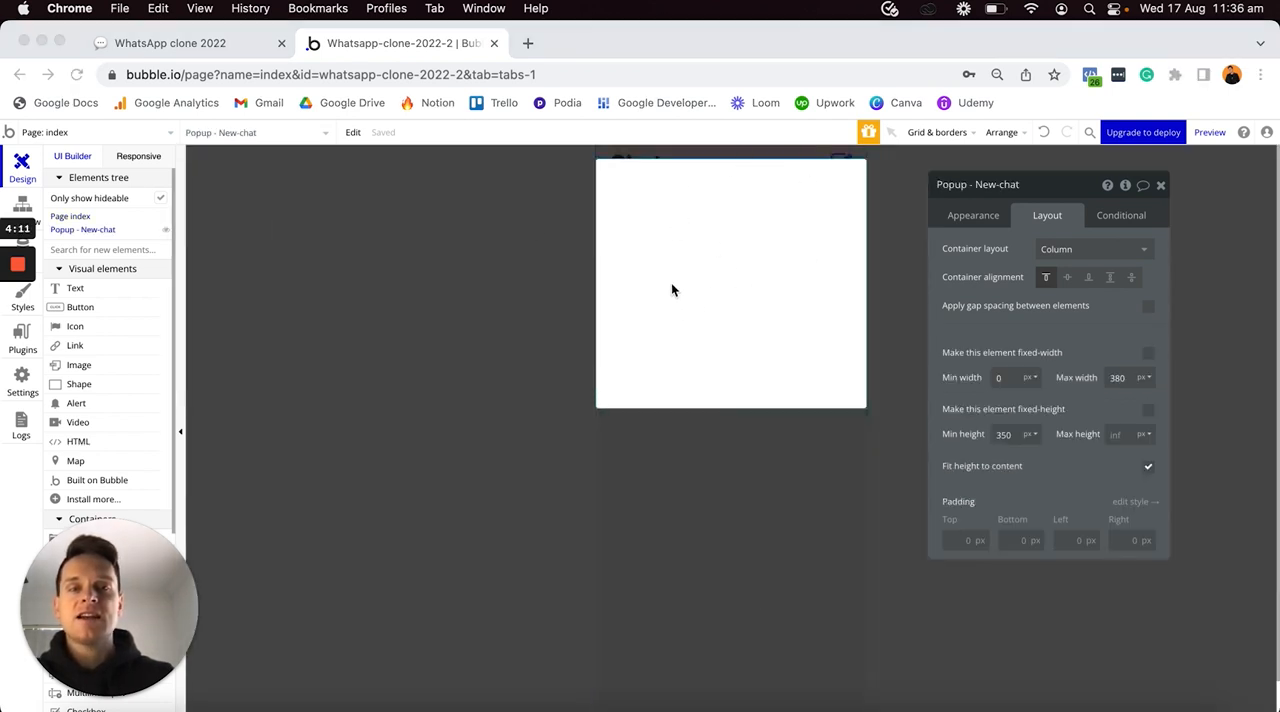
pyautogui.click(671, 280)
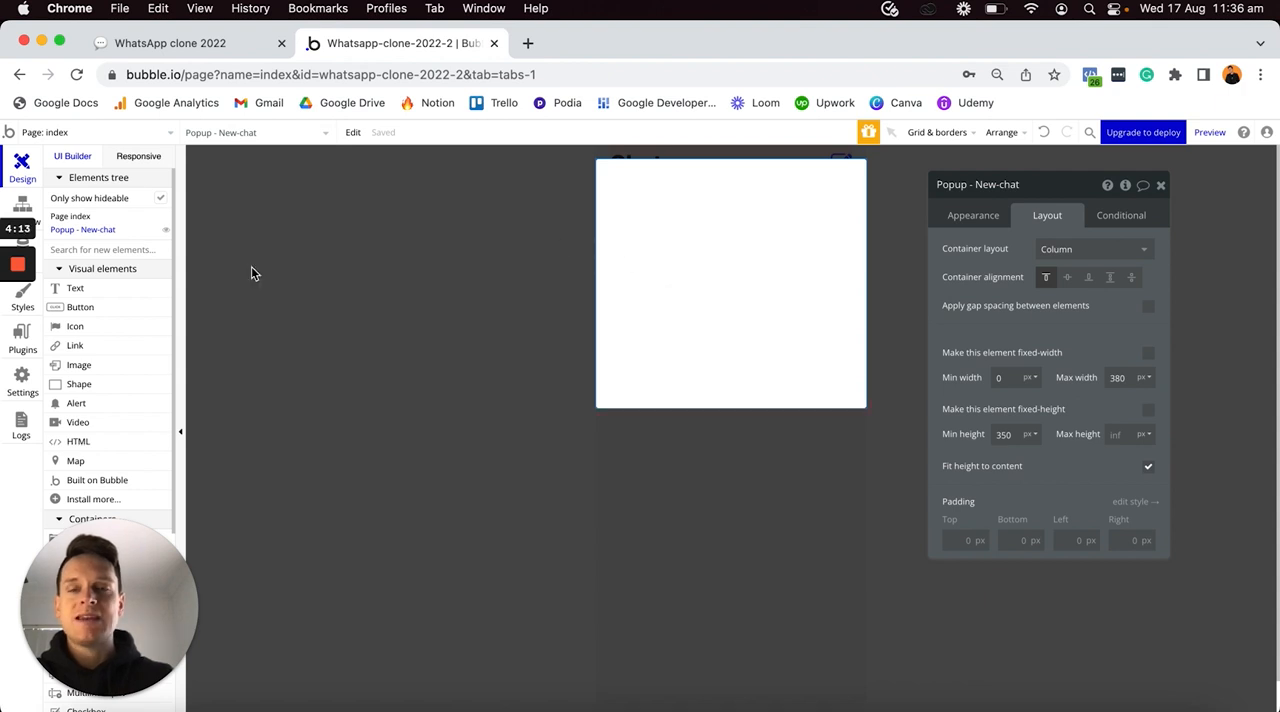
# - Add a text element inside the New-chat popup reading "New Chat"
pyautogui.click(95, 291)
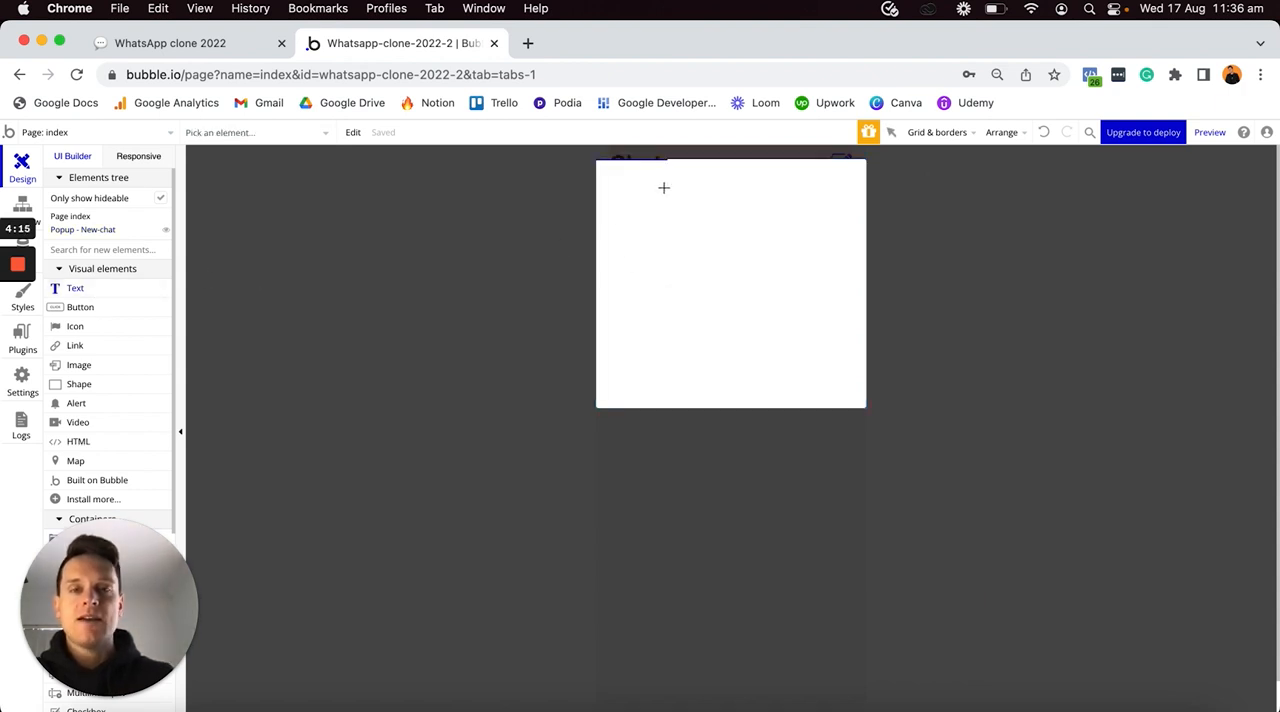
pyautogui.click(663, 187)
pyautogui.write('New Chat')
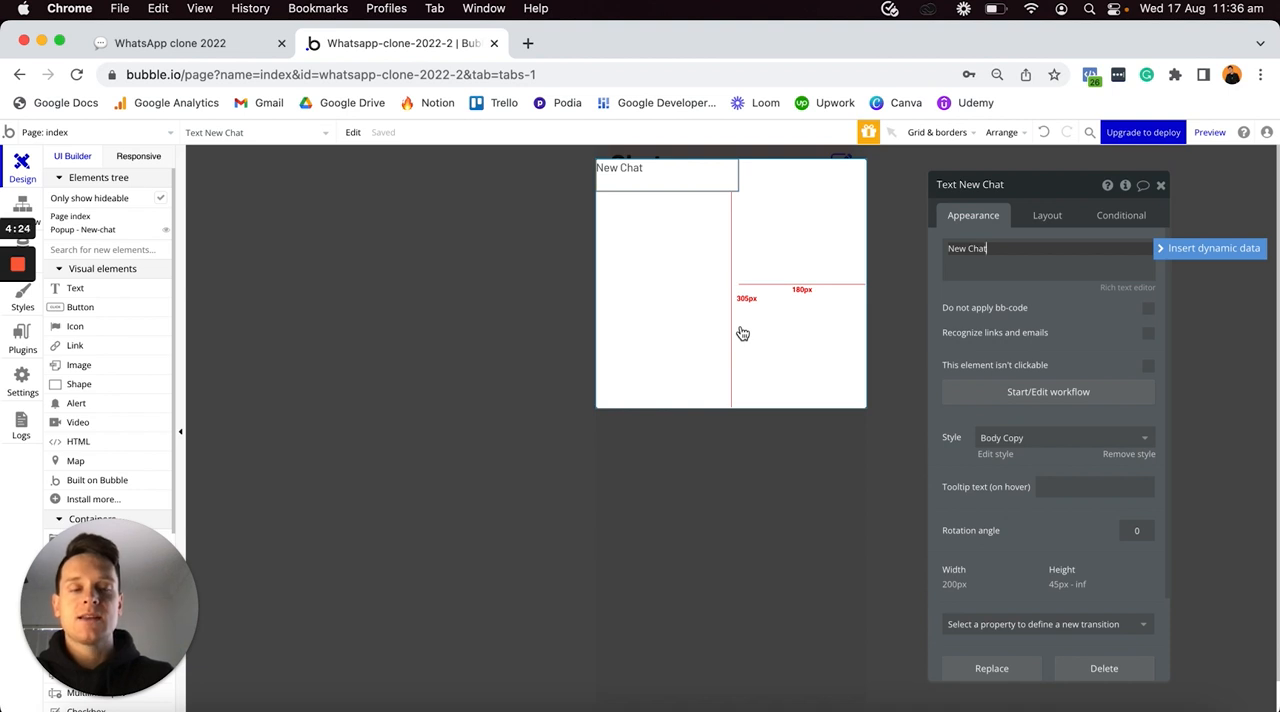
# - Remove the New Chat text's style and format it as 20px, centred and bold
pyautogui.click(1114, 452)
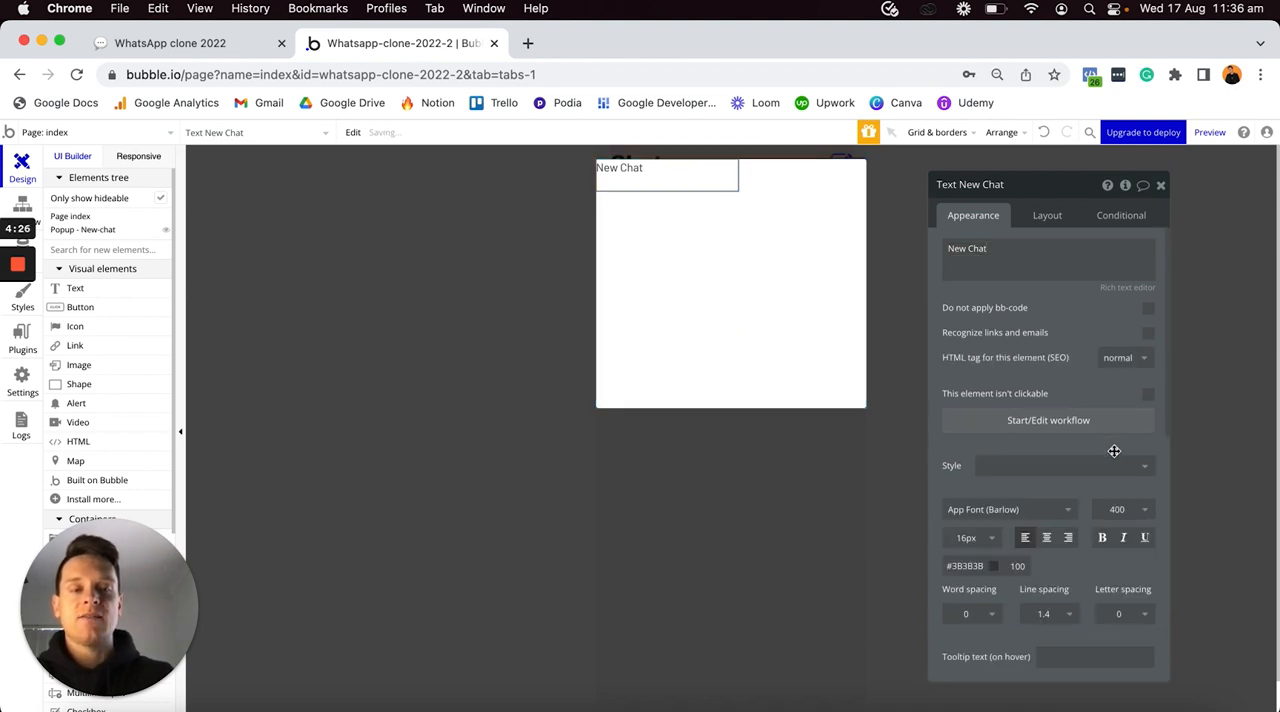
pyautogui.click(966, 537)
pyautogui.write('20')
pyautogui.press('Return')
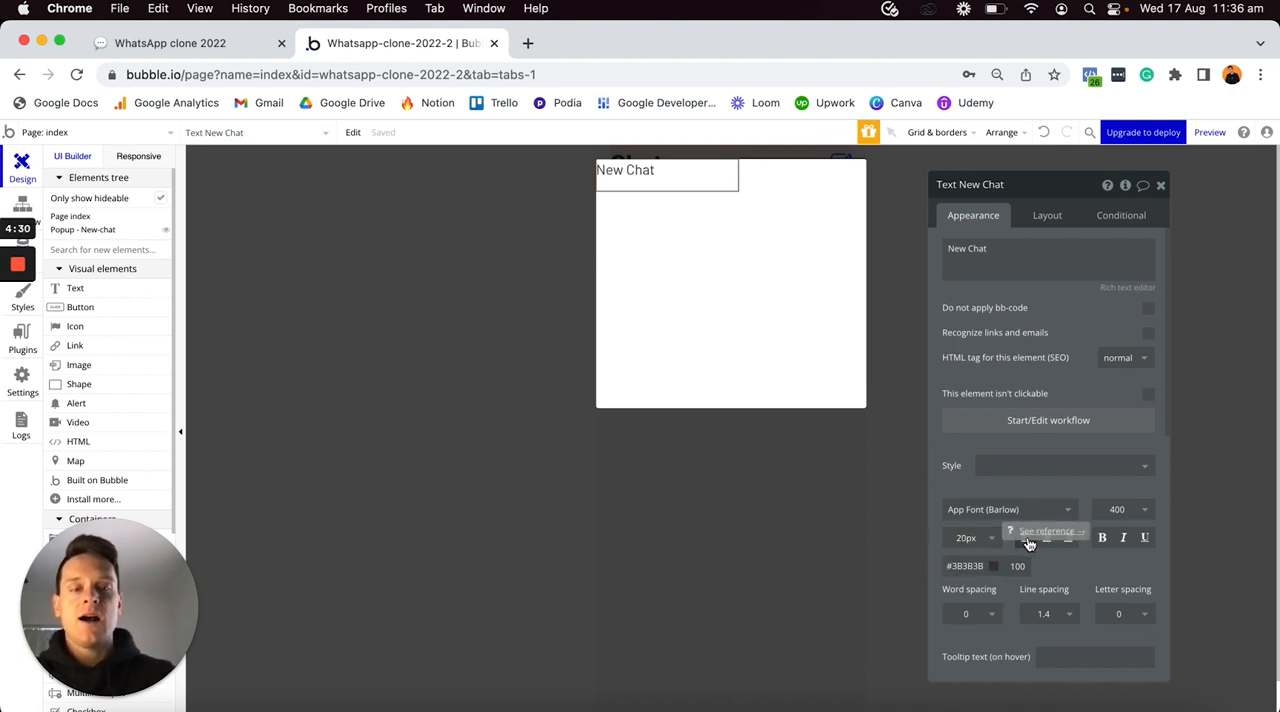
pyautogui.click(1047, 538)
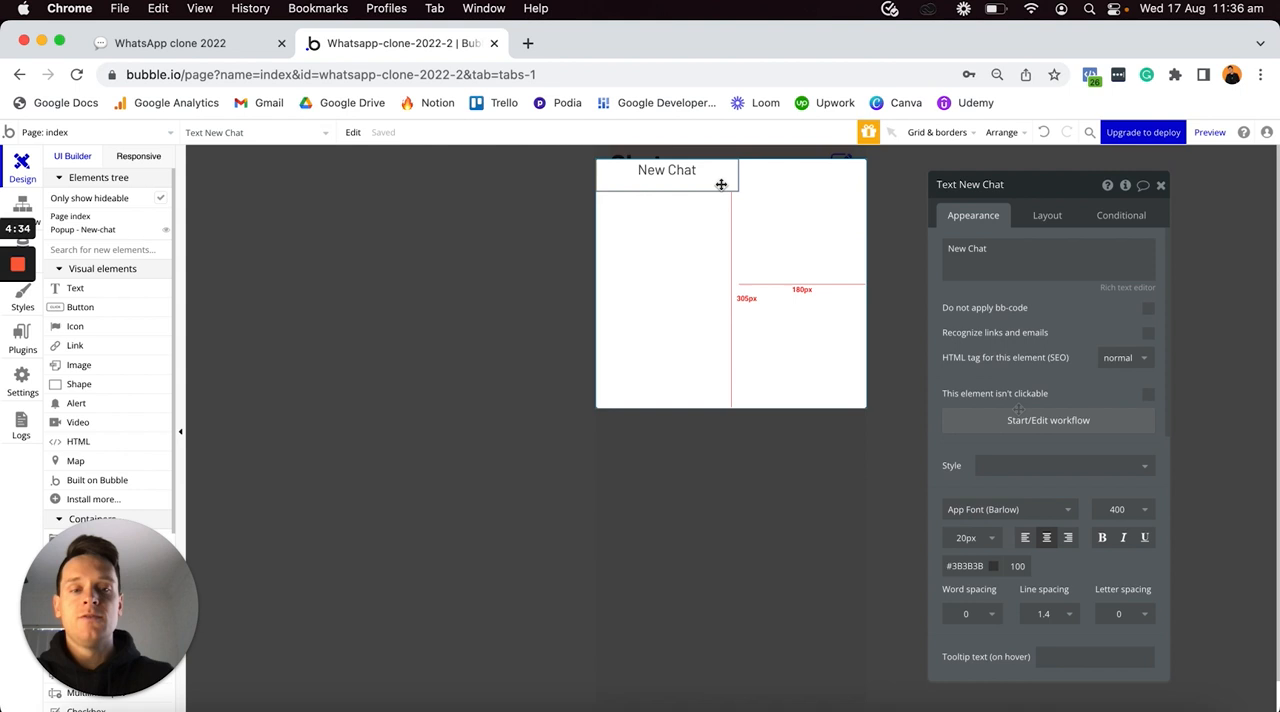
pyautogui.click(1103, 540)
# - Make the New Chat text non-fixed in width with minimum width and height of 0 px, keeping its height fitted to content
pyautogui.click(1054, 213)
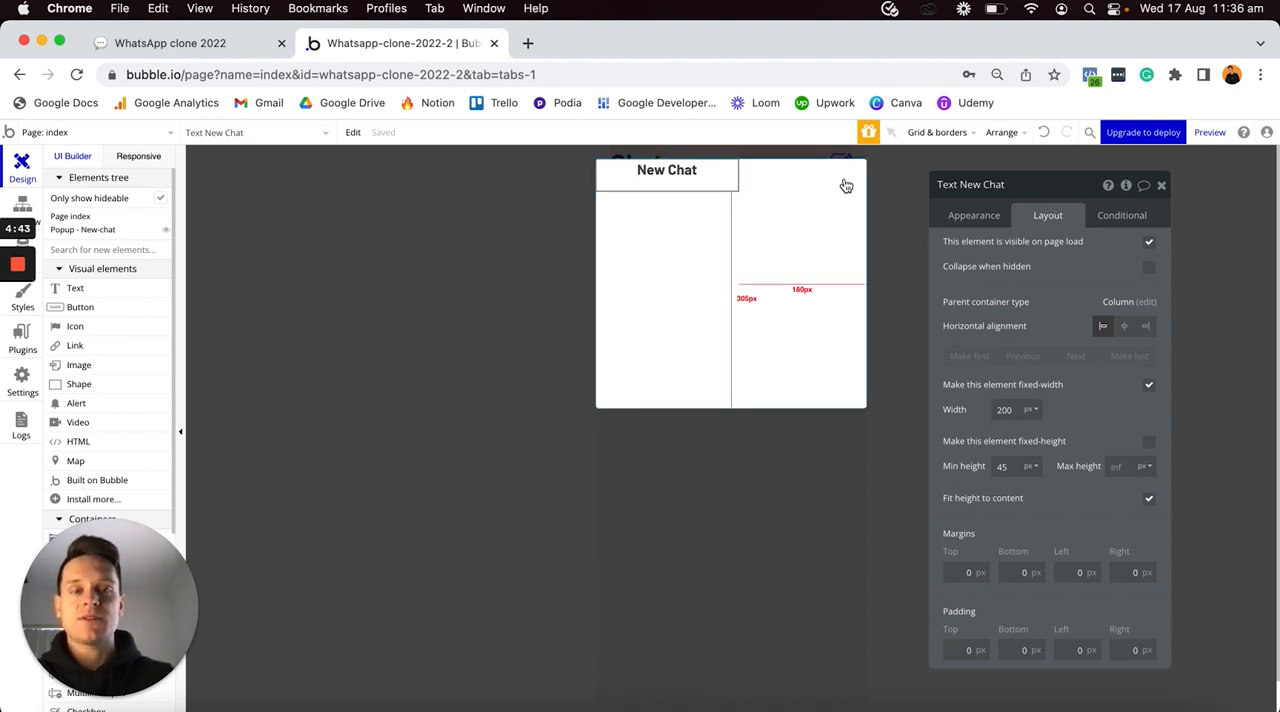
pyautogui.click(1148, 388)
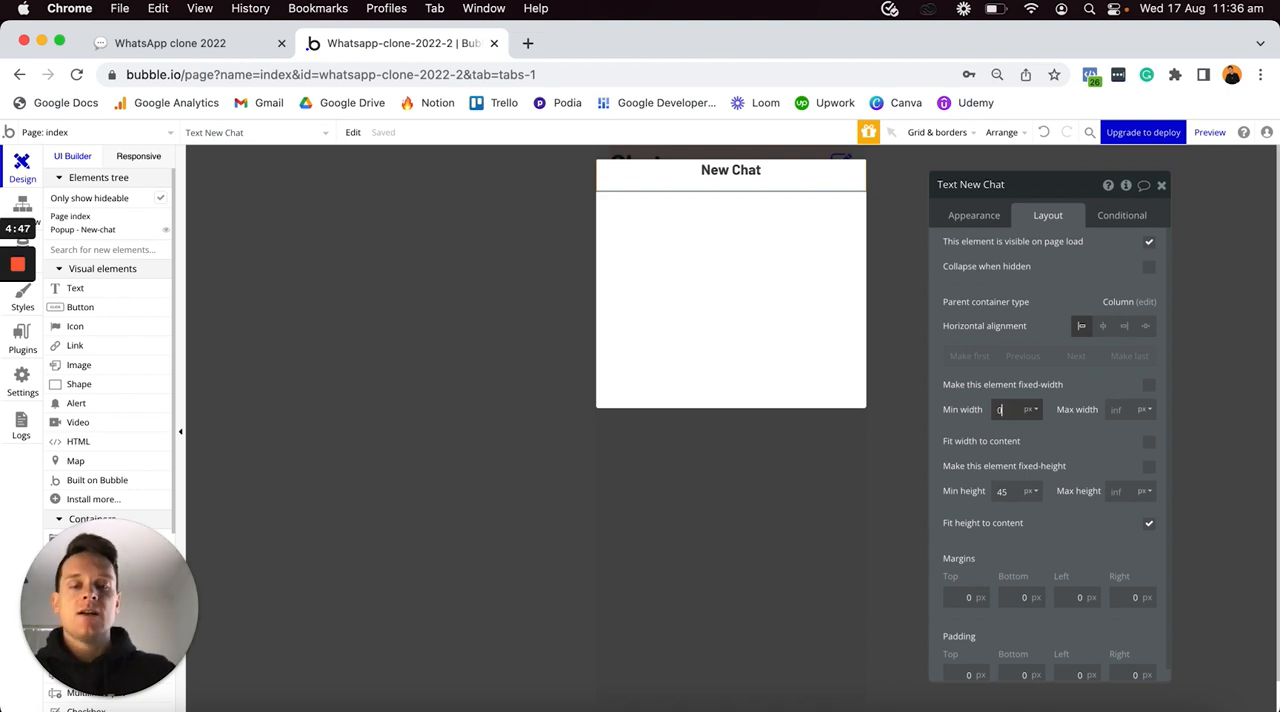
pyautogui.write('0')
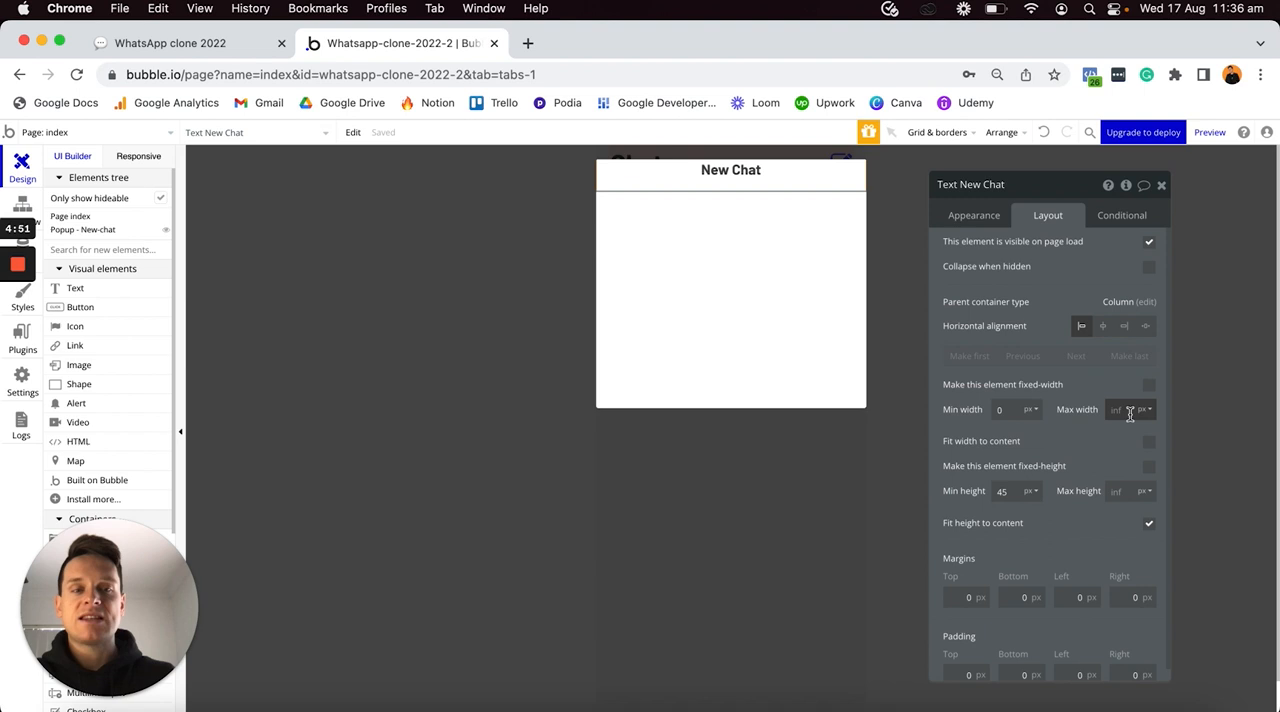
pyautogui.write('0')
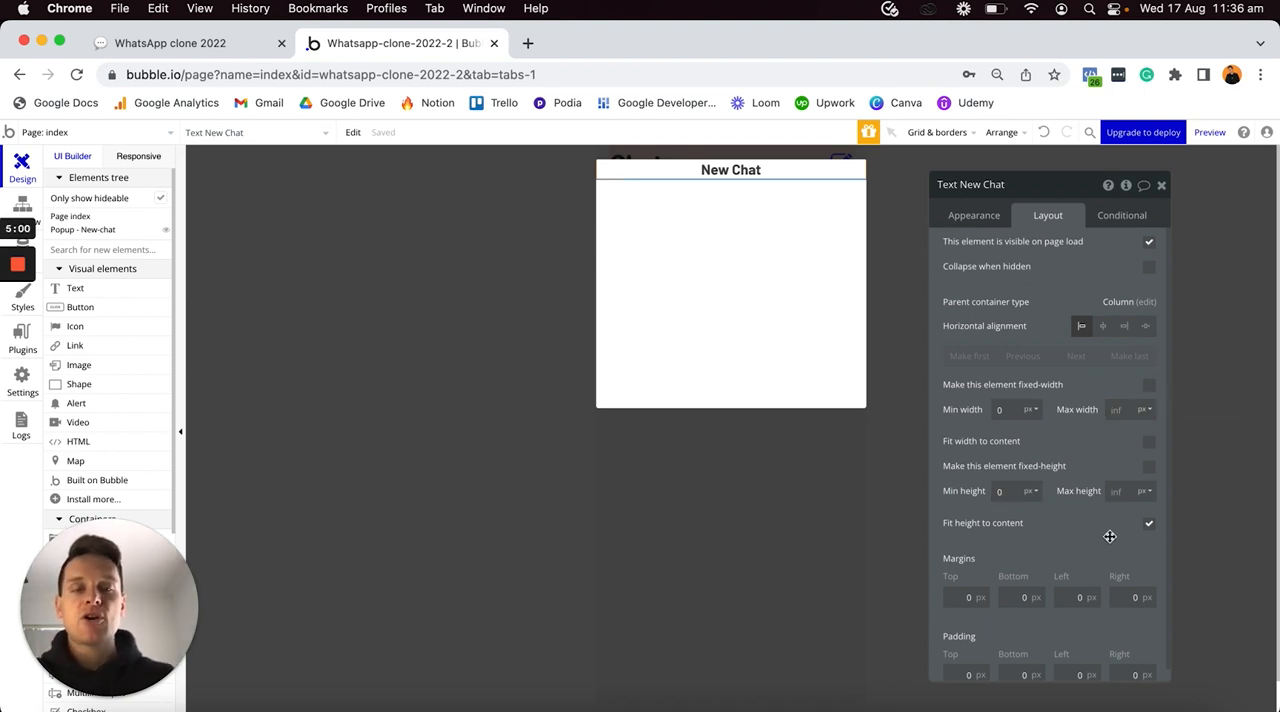
pyautogui.click(1150, 527)
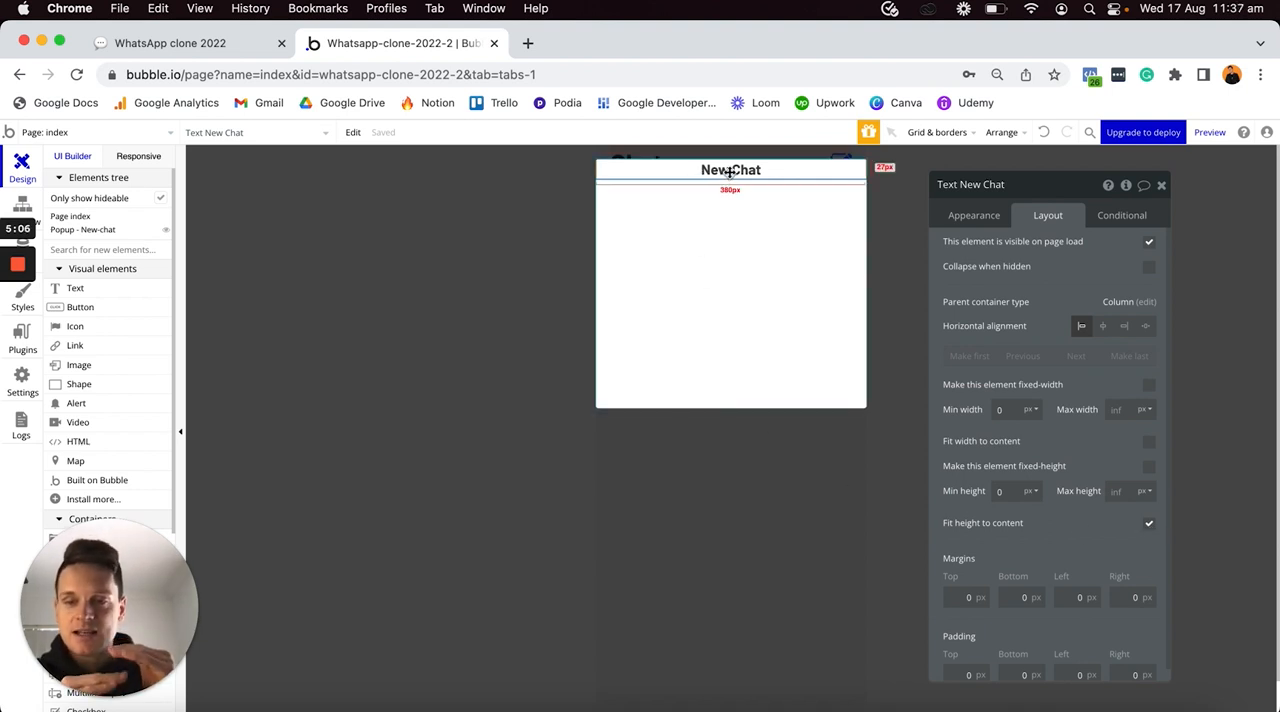
# - Give the New Chat text top, left and right margins of 20 px
pyautogui.click(965, 597)
pyautogui.write('20')
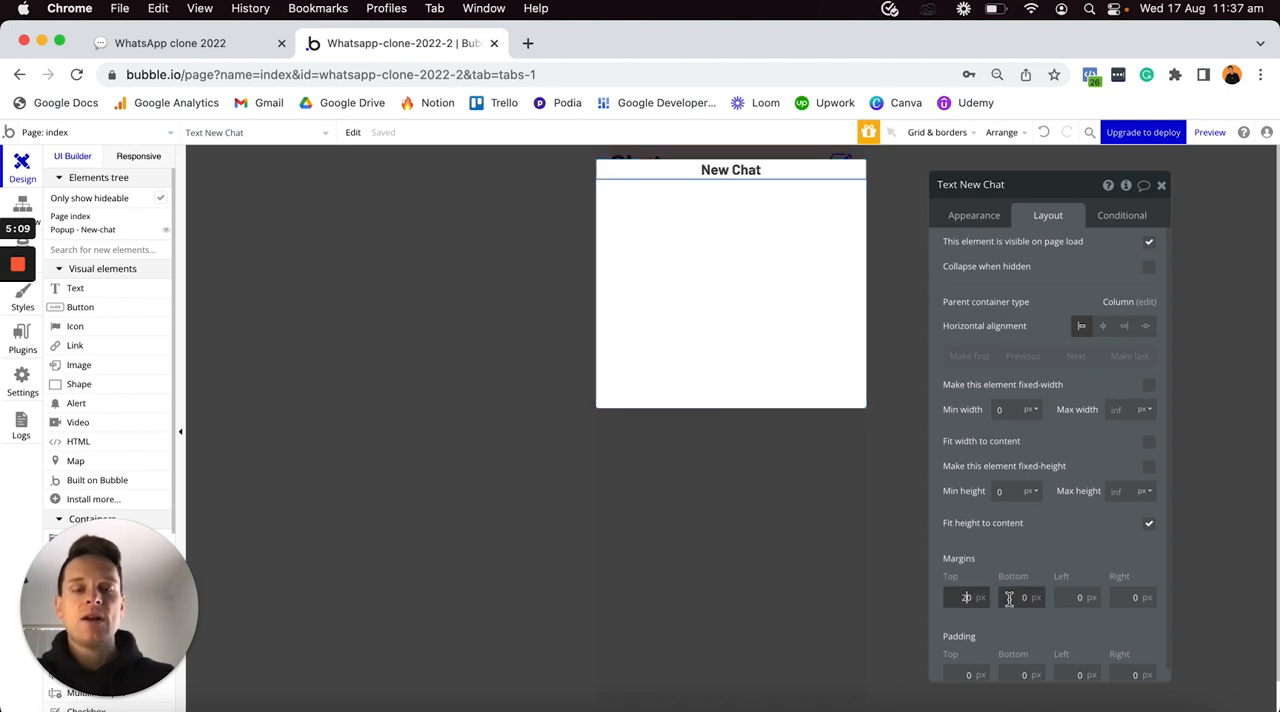
pyautogui.click(1066, 597)
pyautogui.write('20')
pyautogui.click(1133, 597)
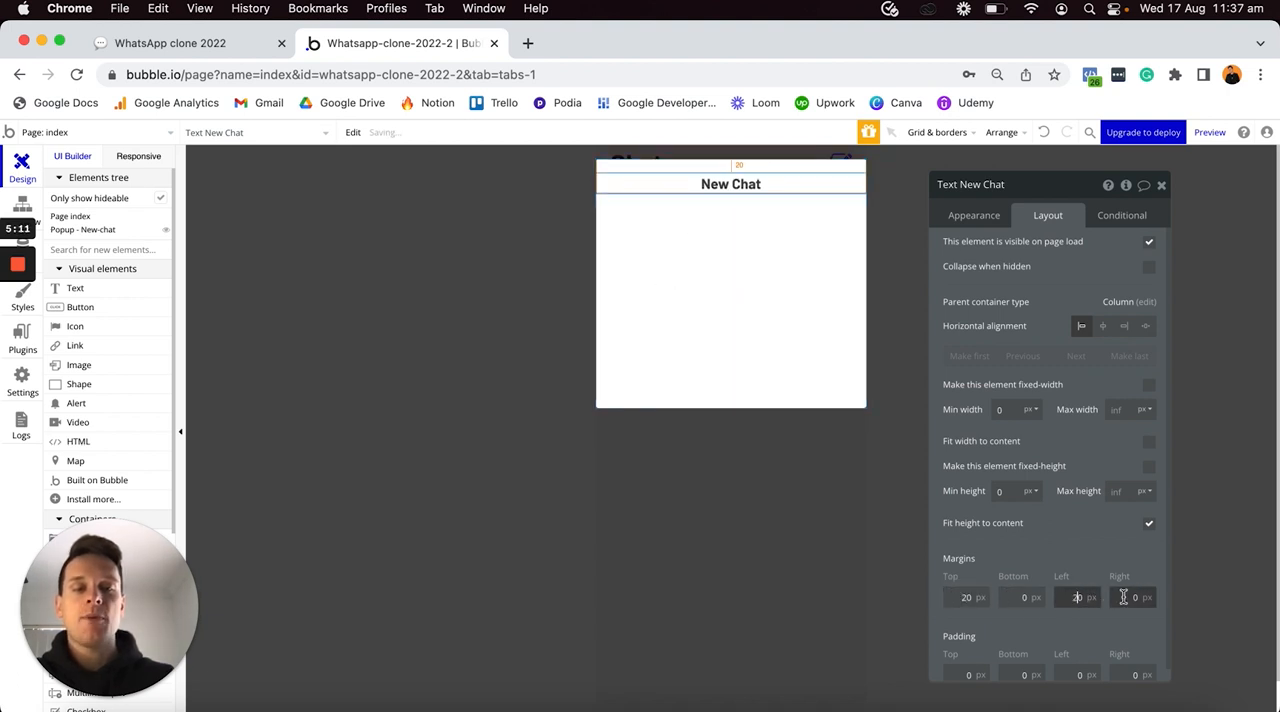
pyautogui.write('20')
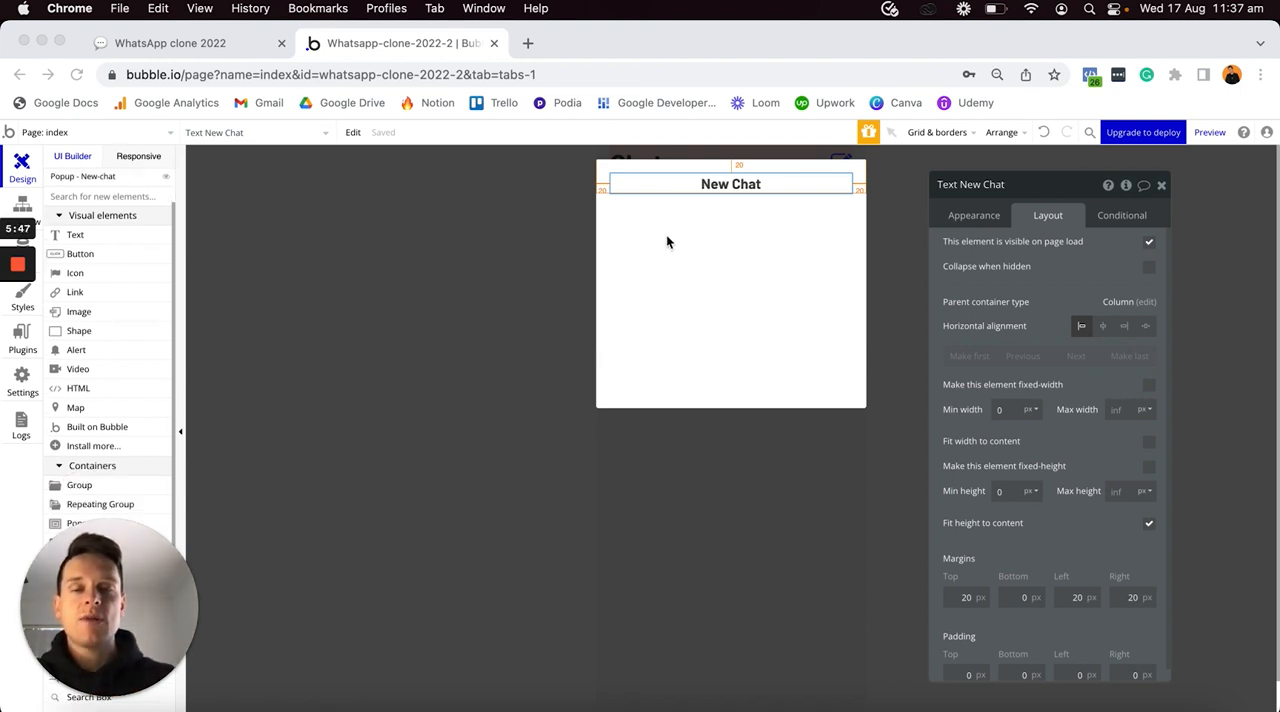
# - Copy the index page's search input and paste it into the New-chat popup beneath the title
pyautogui.click(557, 281)
pyautogui.click(717, 491)
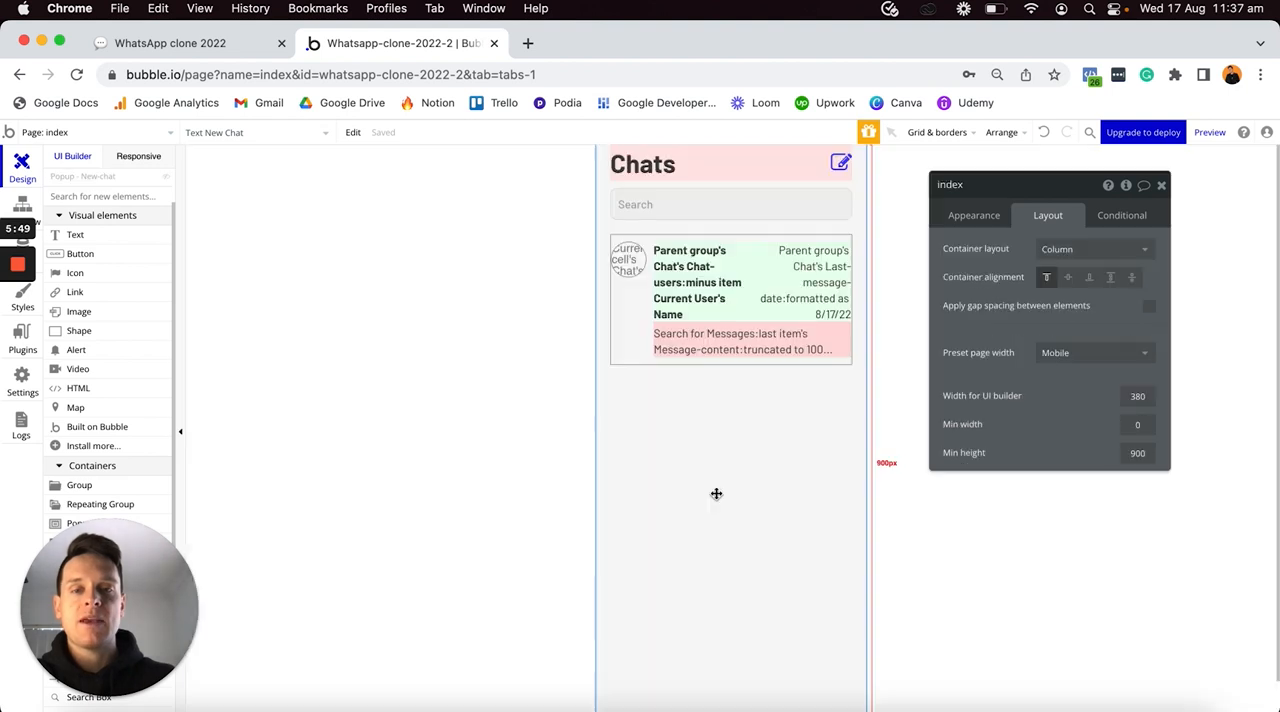
pyautogui.click(759, 206)
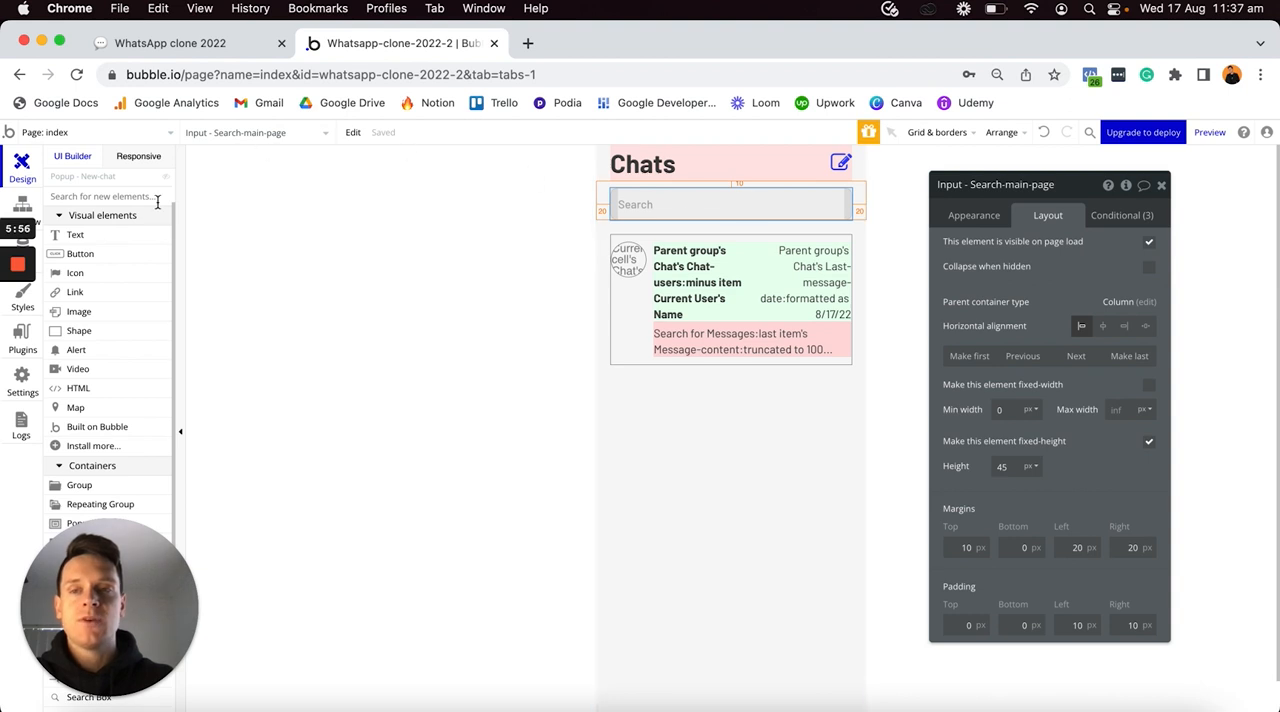
pyautogui.scroll(2, 144, 242)
pyautogui.click(165, 231)
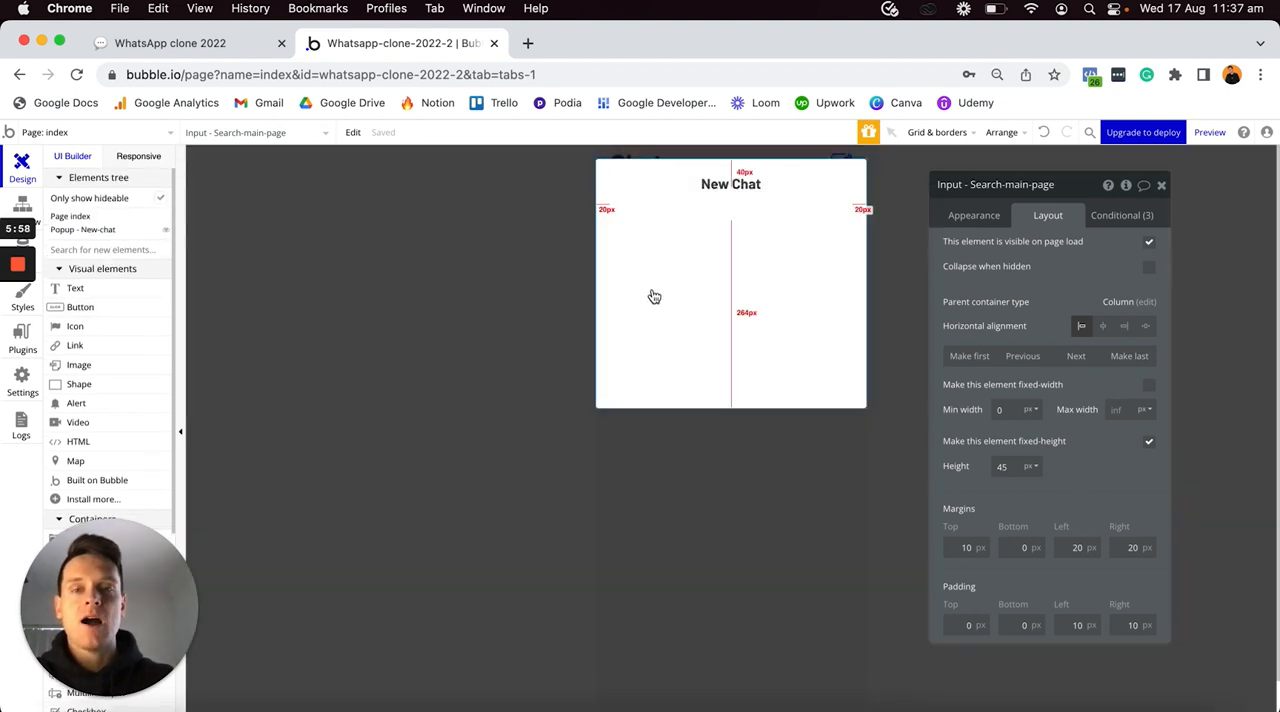
pyautogui.press('super+v')
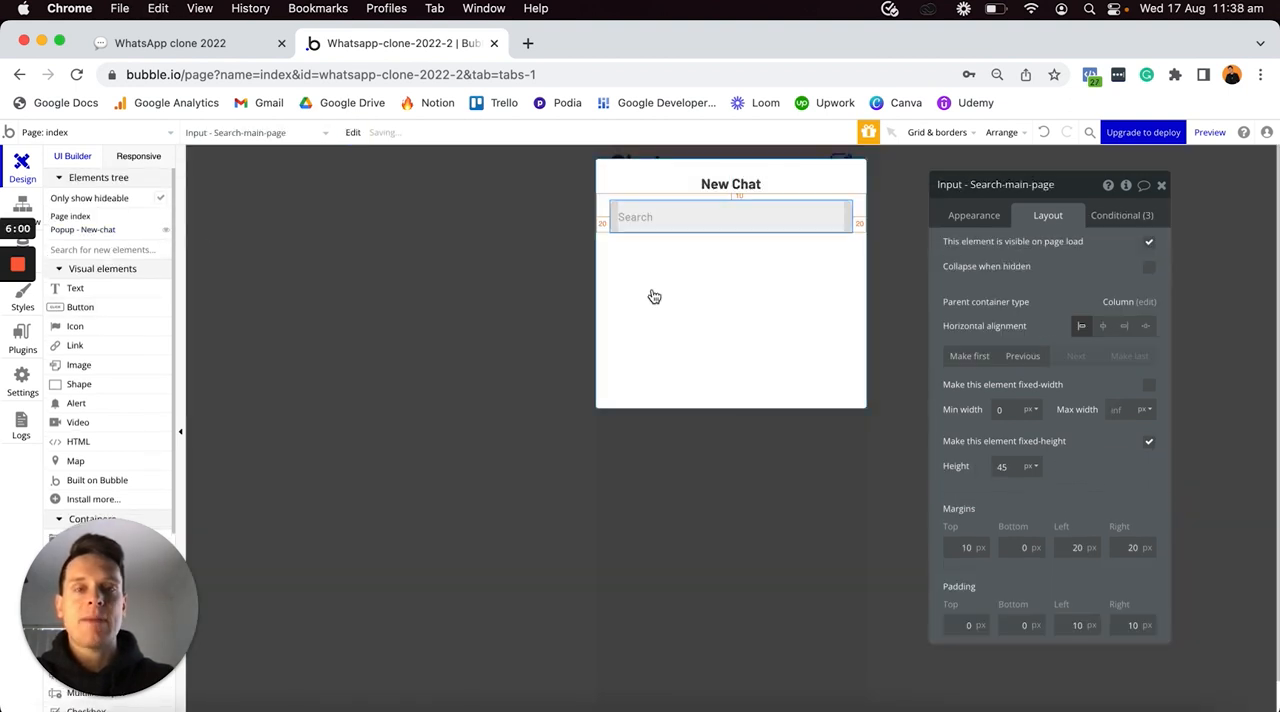
# - Rename the pasted search input "Input - Search-new-chat"
pyautogui.click(992, 190)
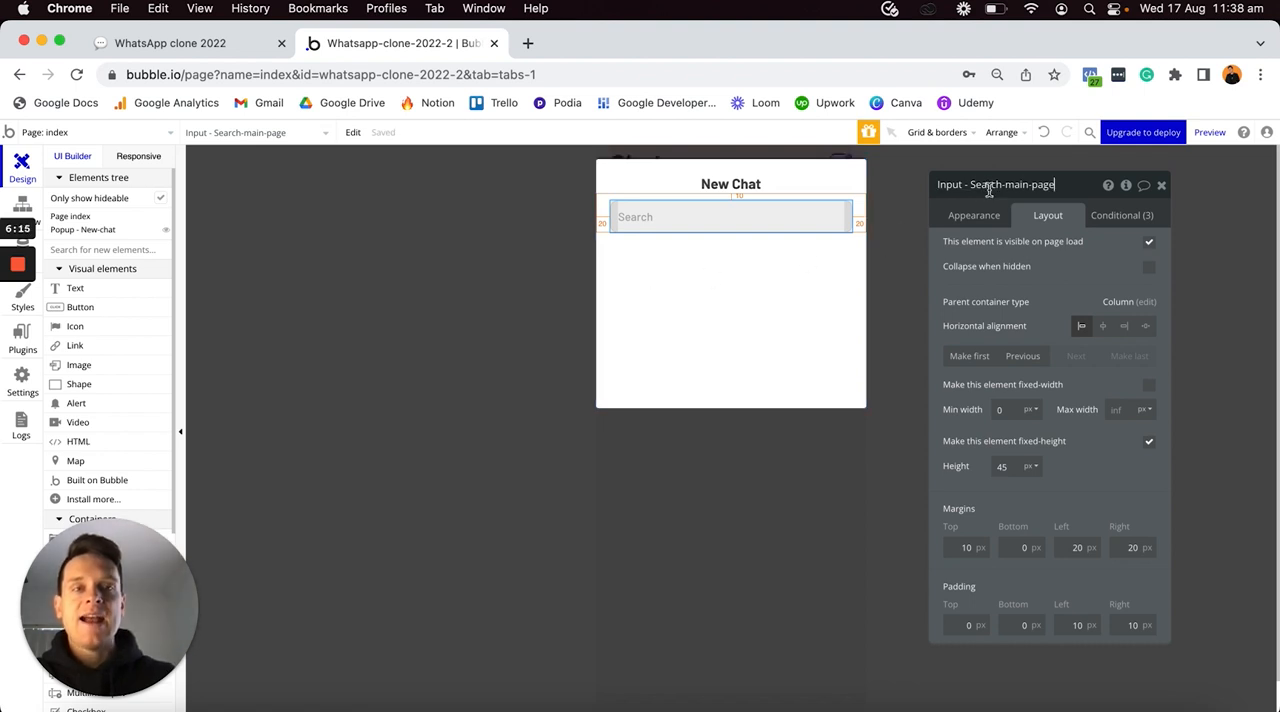
pyautogui.hotkey('shift', 'End')
pyautogui.write('n')
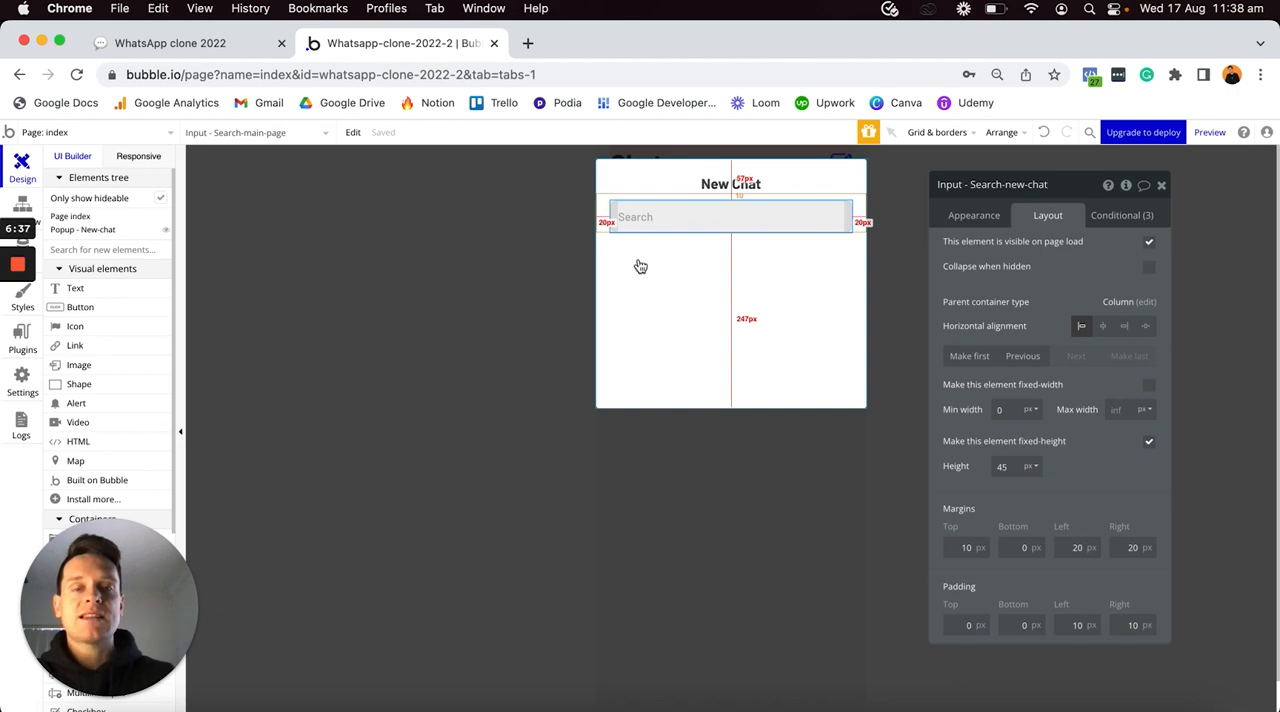
# - Switch to Safari, examine the finished app's New-chat popup layout, and return to the Whatsapp-clone-2022-2 editor in Chrome
pyautogui.hotkey('ctrl', 'Up')
pyautogui.click(428, 457)
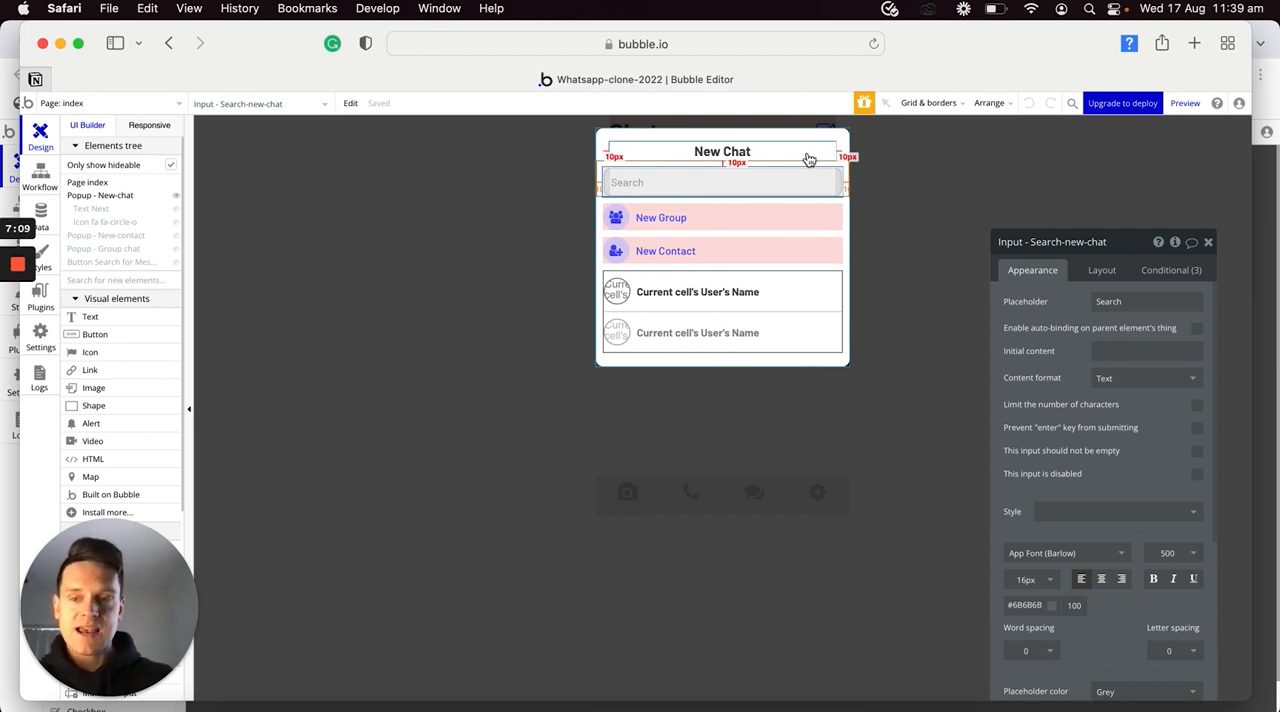
pyautogui.hotkey('ctrl', 'Up')
pyautogui.click(752, 268)
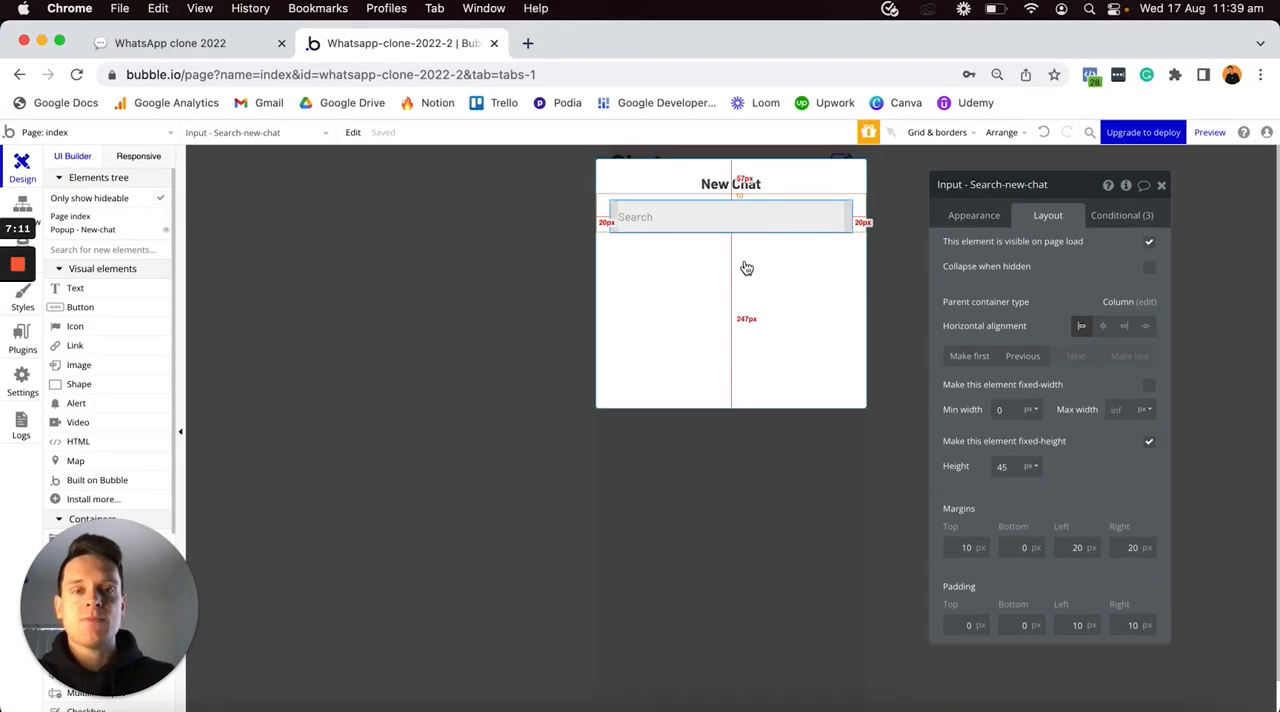
# - Add a group container to the New-chat popup below the search input
pyautogui.scroll(-5, 106, 392)
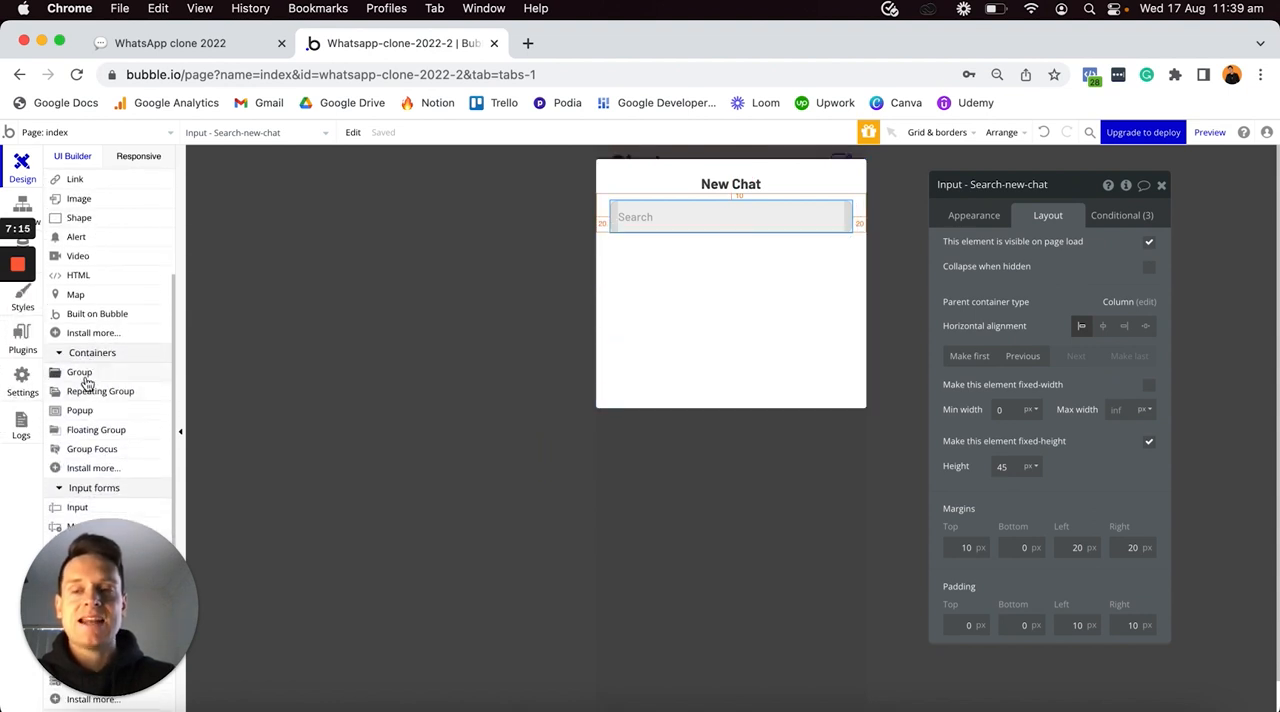
pyautogui.click(85, 373)
pyautogui.click(749, 261)
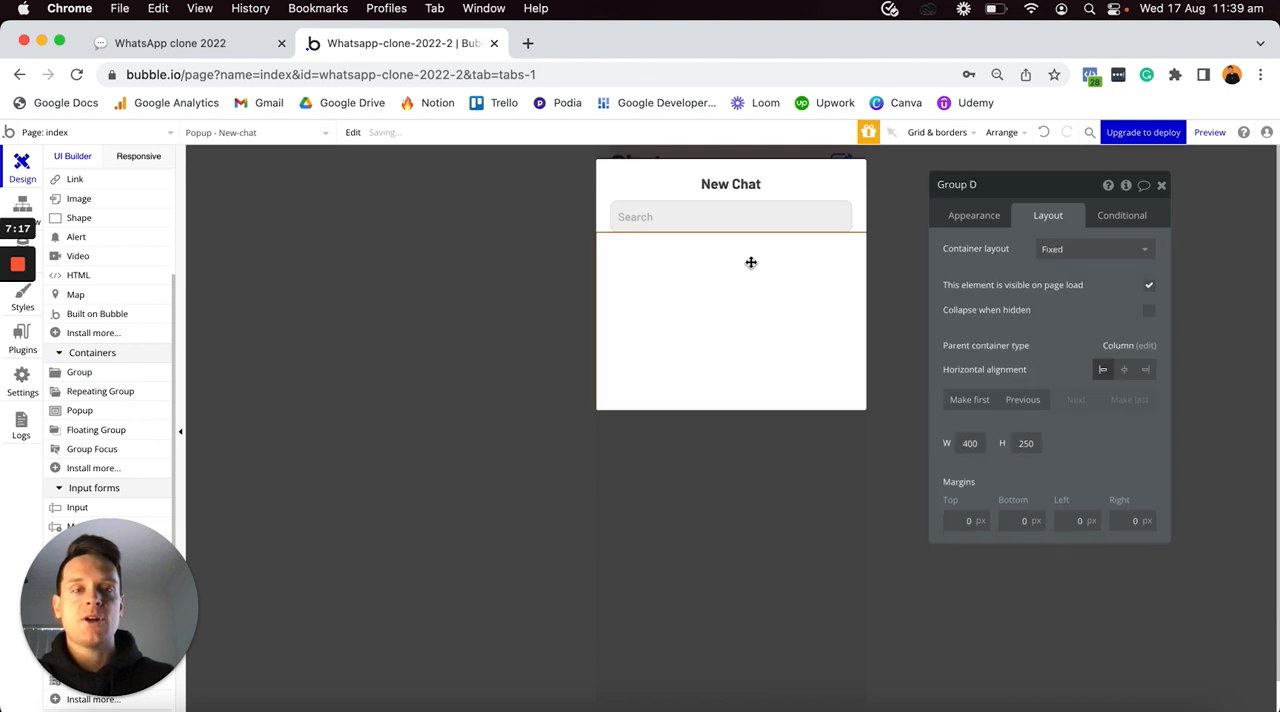
# - Remove the new group's preset style and give it a flat light-pink background of #FFE5E5
pyautogui.click(977, 218)
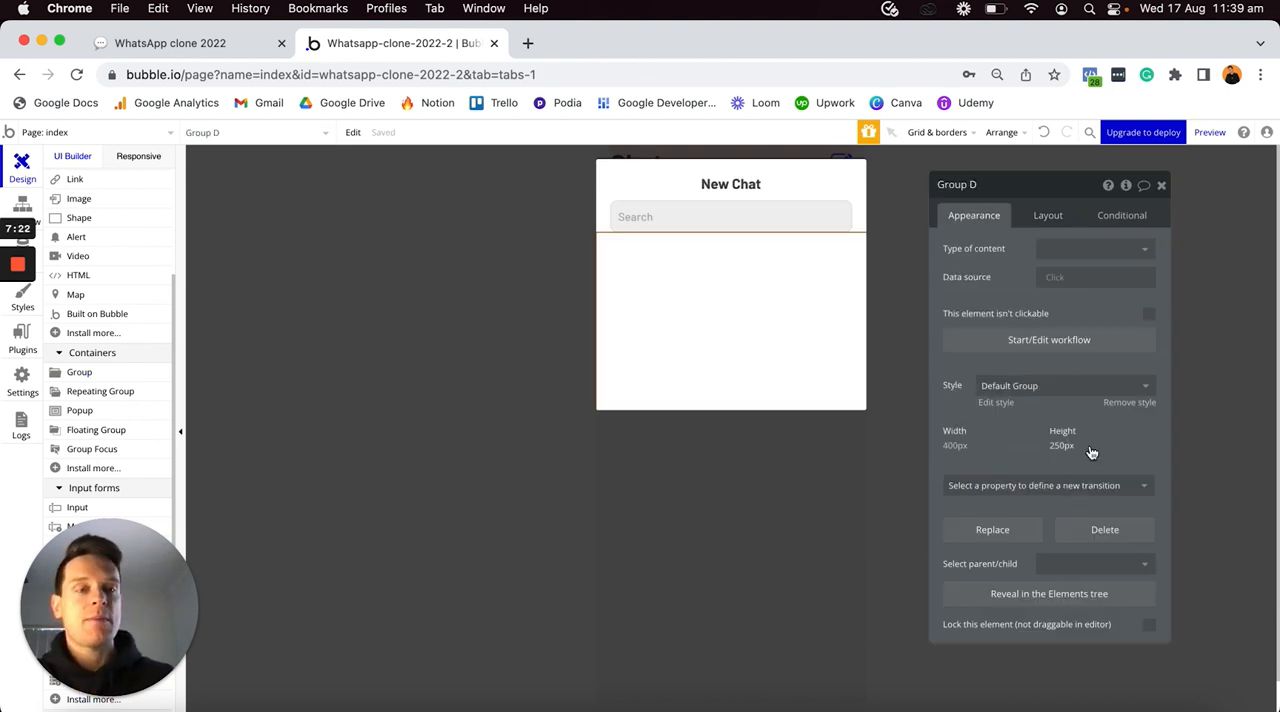
pyautogui.click(1120, 405)
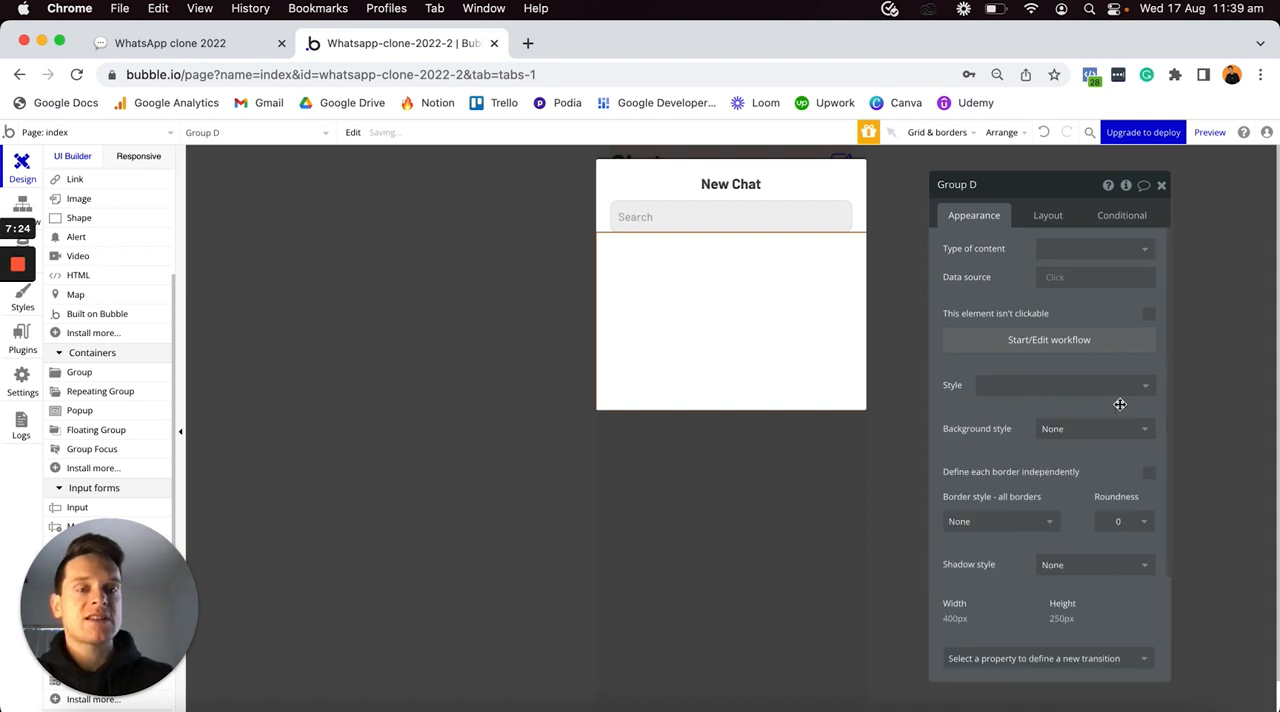
pyautogui.click(1086, 429)
pyautogui.click(1066, 473)
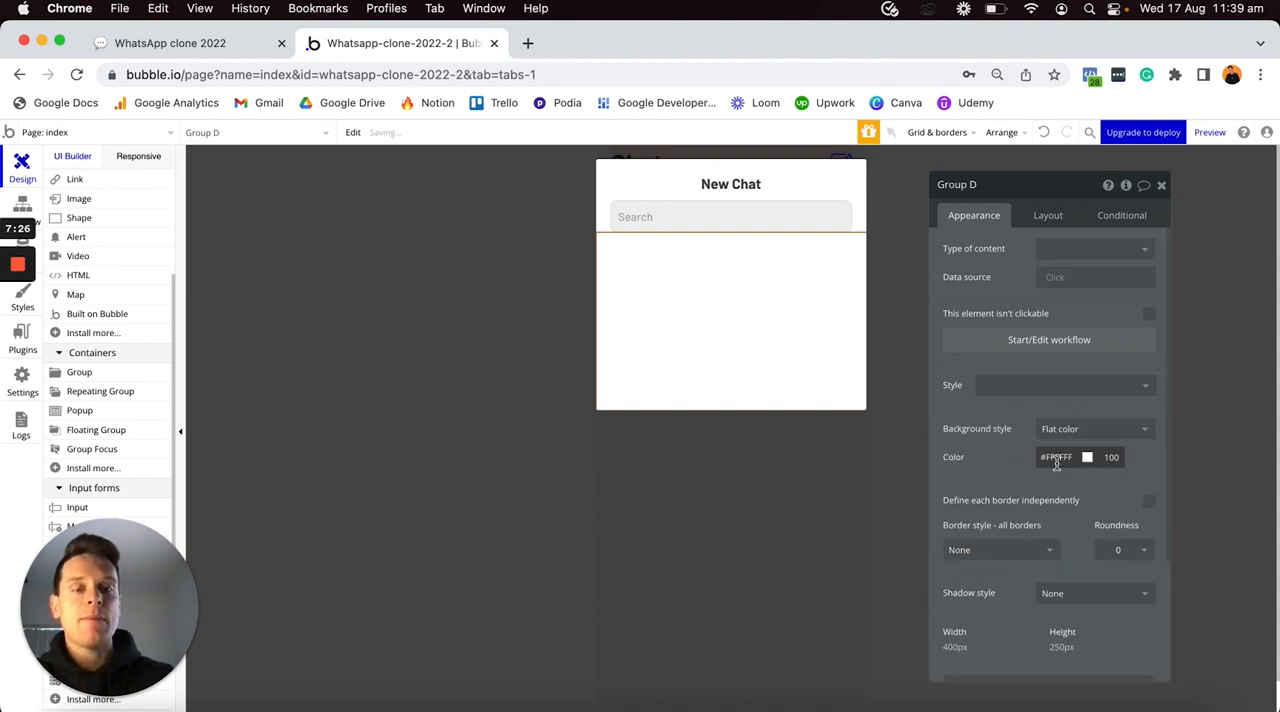
pyautogui.moveTo(1057, 460); pyautogui.dragTo(1053, 465)
pyautogui.write('DEDE')
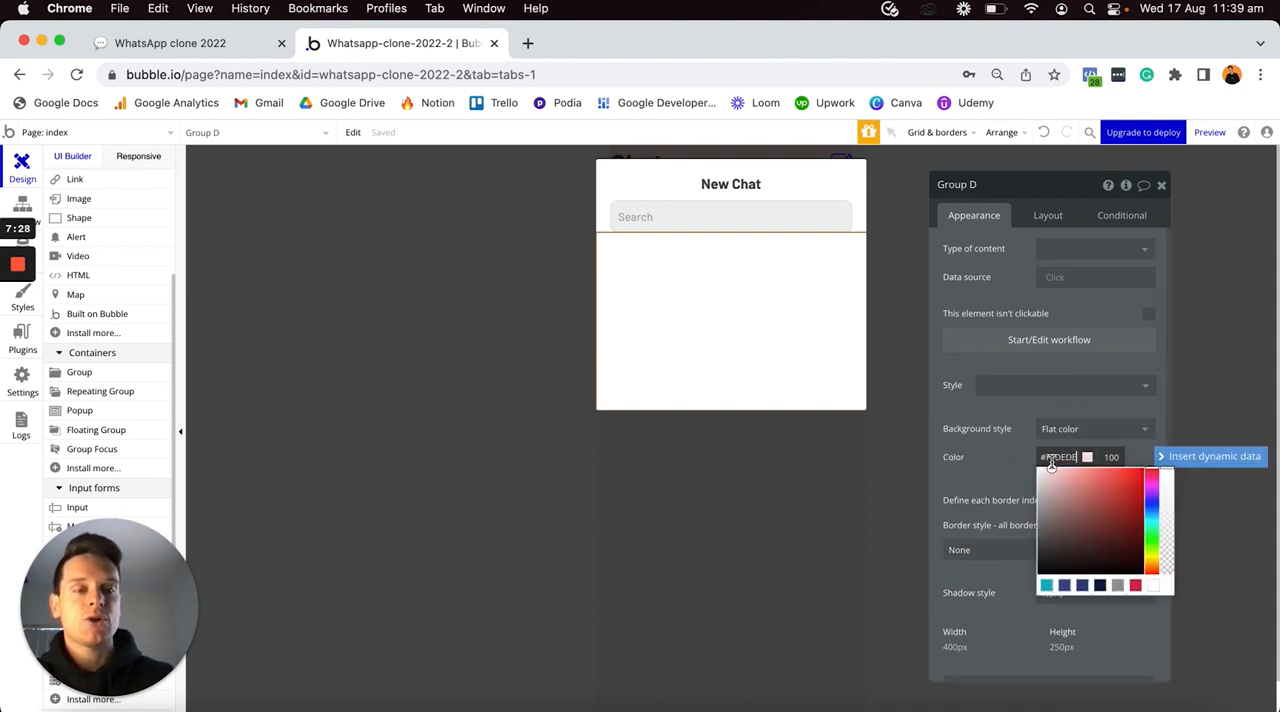
pyautogui.click(1049, 468)
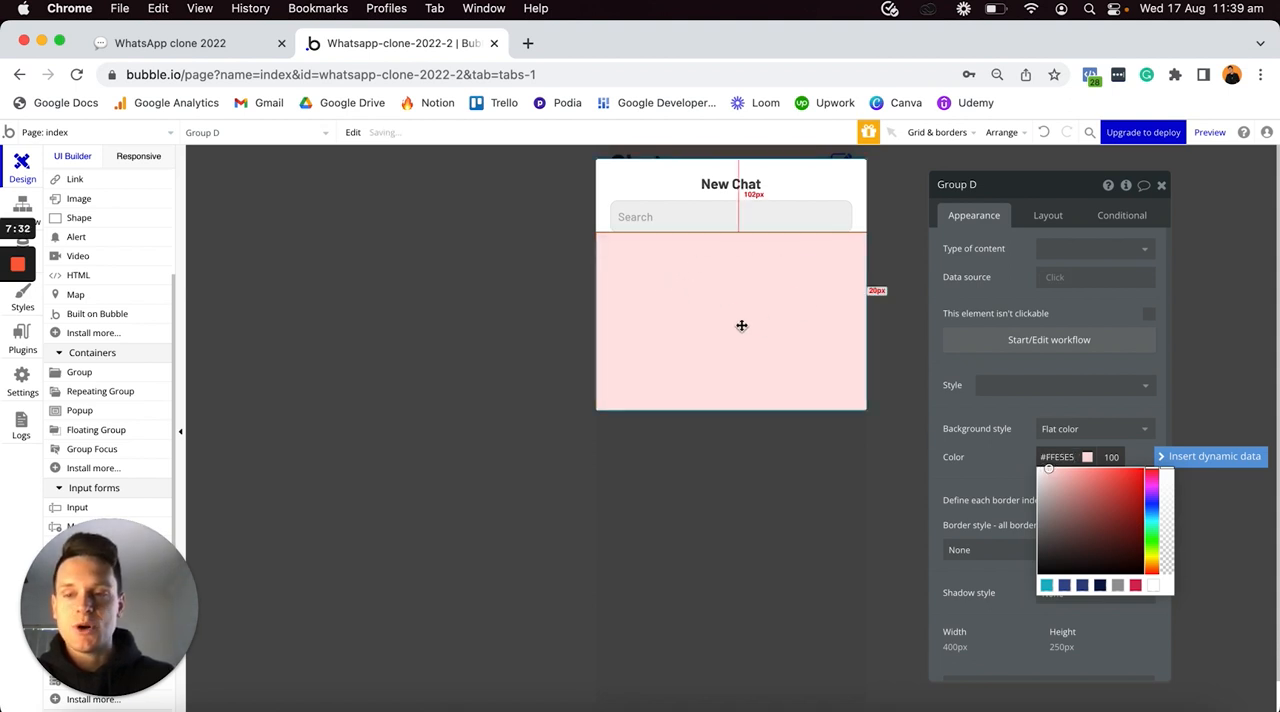
# - Set the pink group's container layout to Row, turn off its fixed width and set its minimum width to 0 px
pyautogui.click(1046, 216)
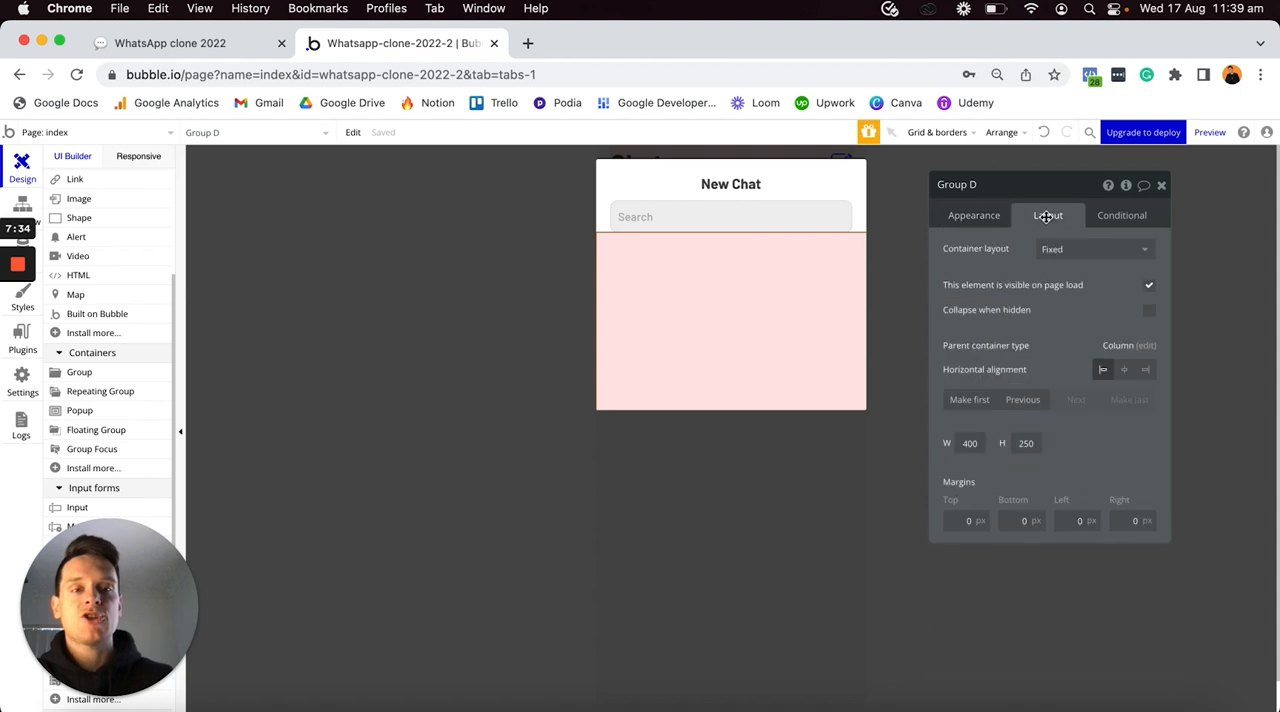
pyautogui.click(1050, 250)
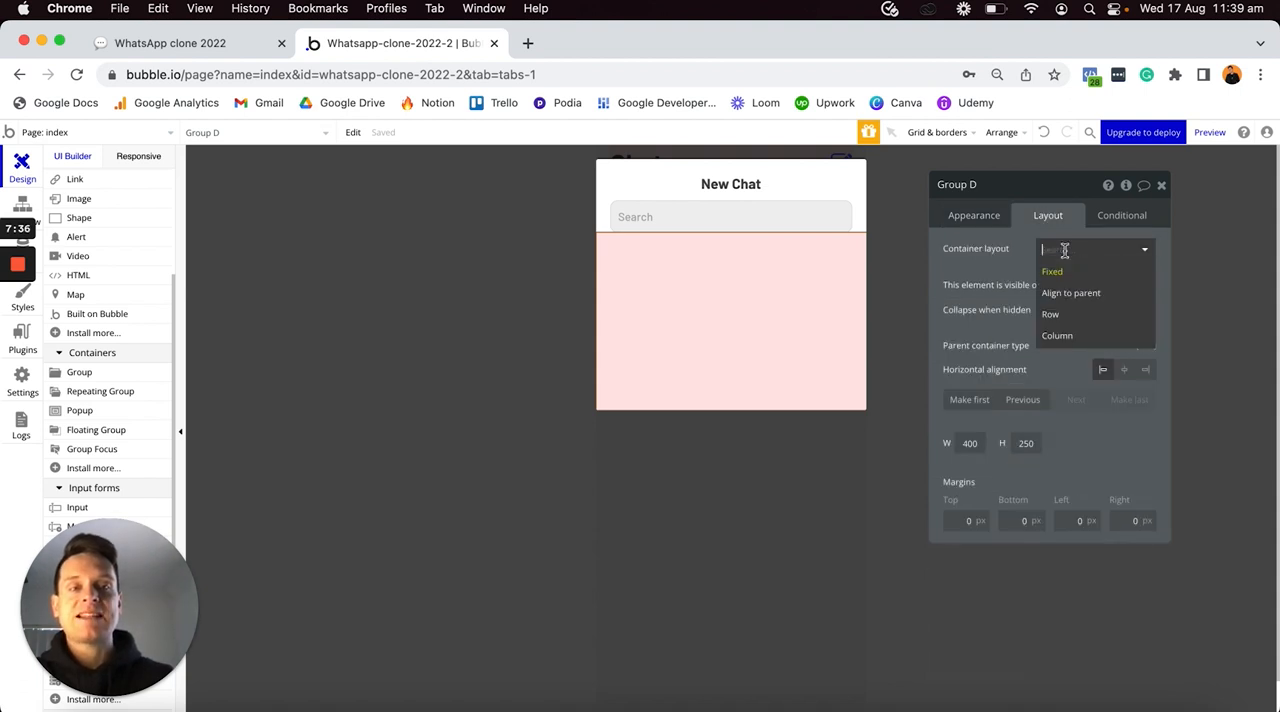
pyautogui.click(1052, 316)
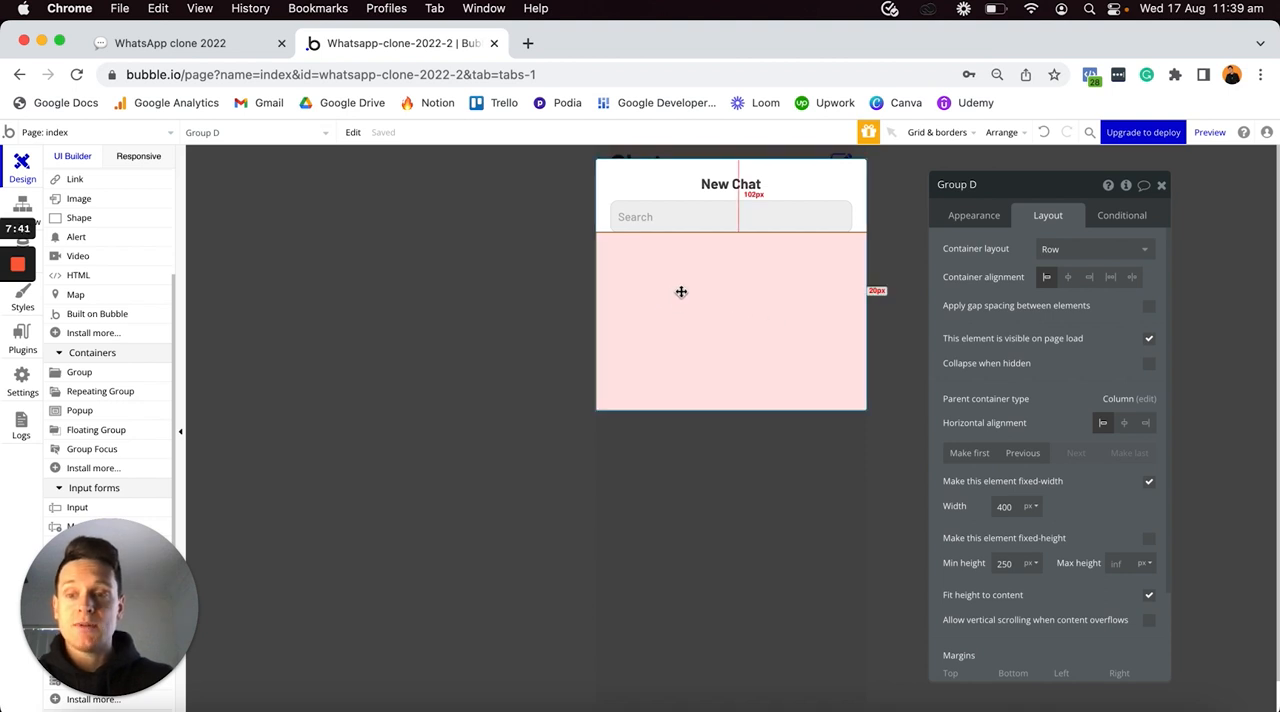
pyautogui.click(1149, 483)
pyautogui.doubleClick(1010, 506)
pyautogui.write('0')
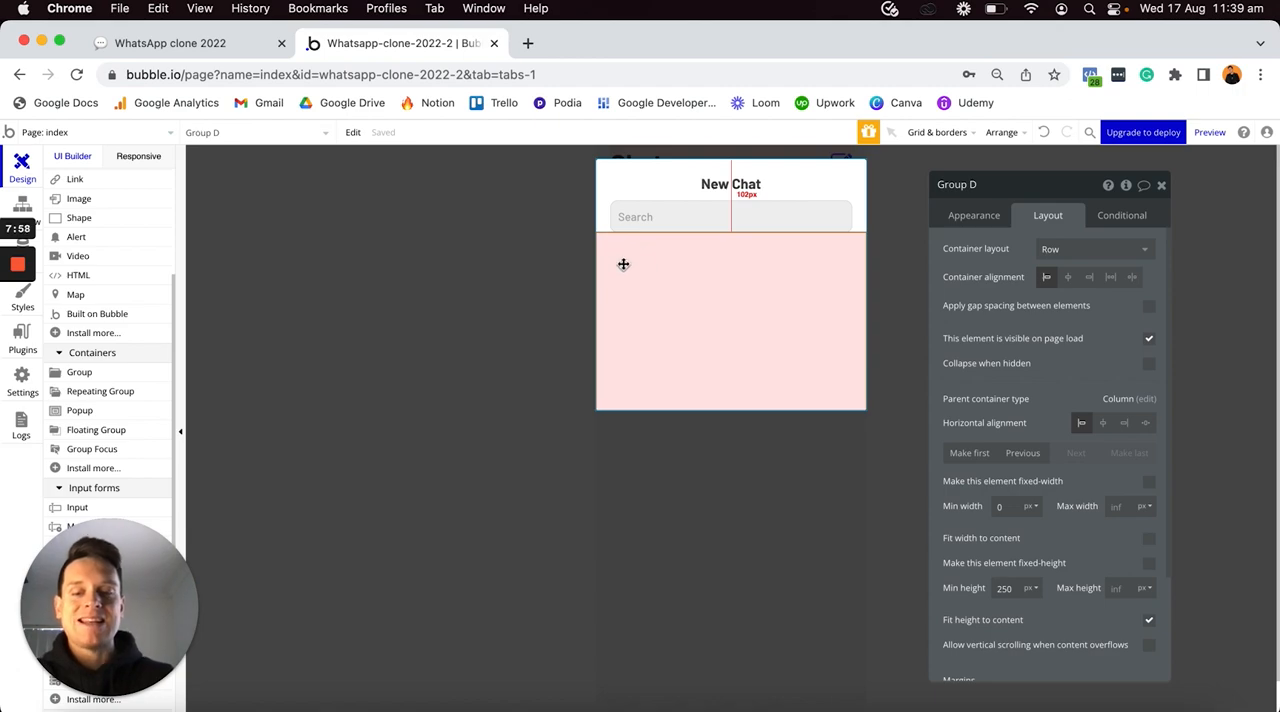
# - Switch to Safari, inspect the appearance of the icon group in the finished New Group row, and return to the Whatsapp-clone-2022-2 editor in Chrome
pyautogui.hotkey('ctrl', 'Up')
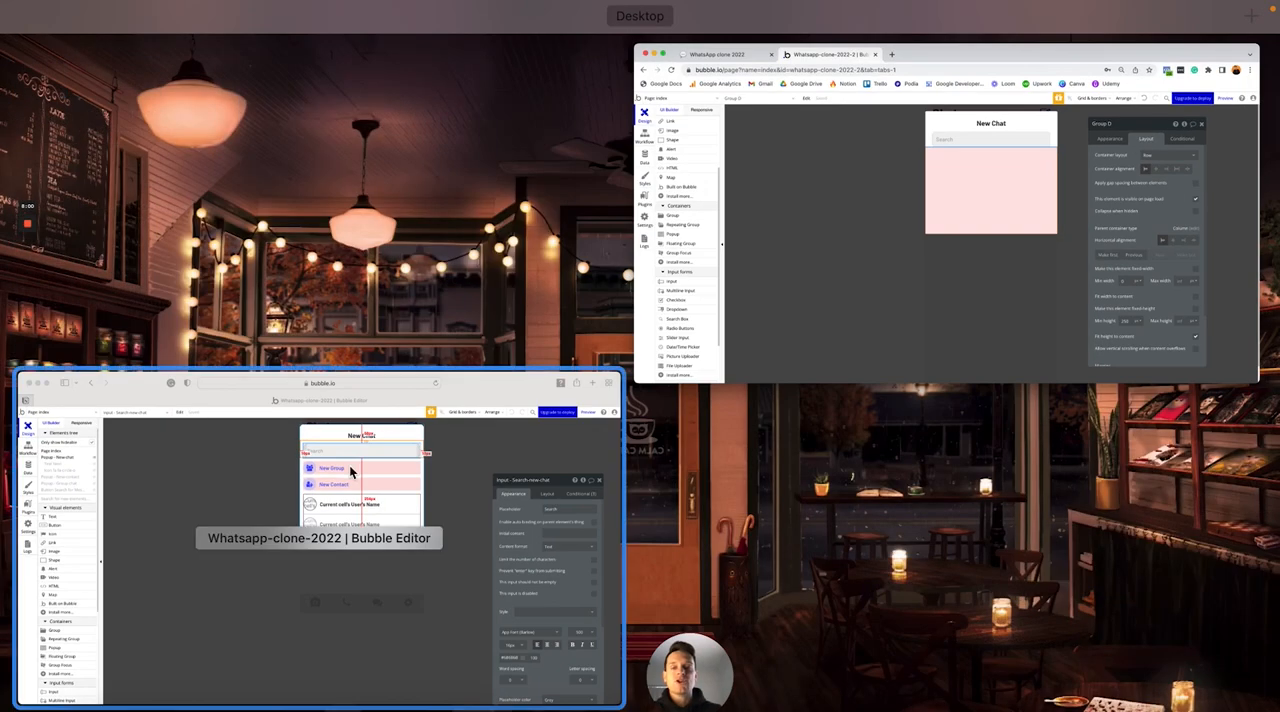
pyautogui.click(352, 471)
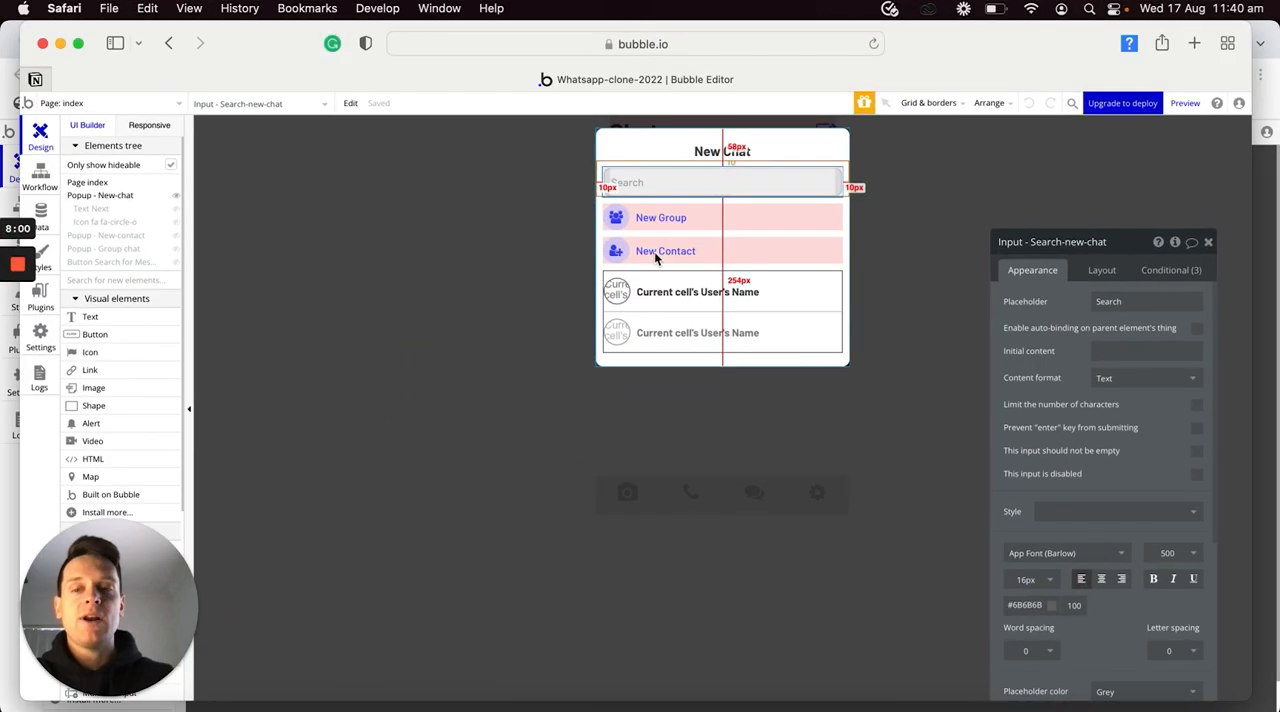
pyautogui.click(614, 217)
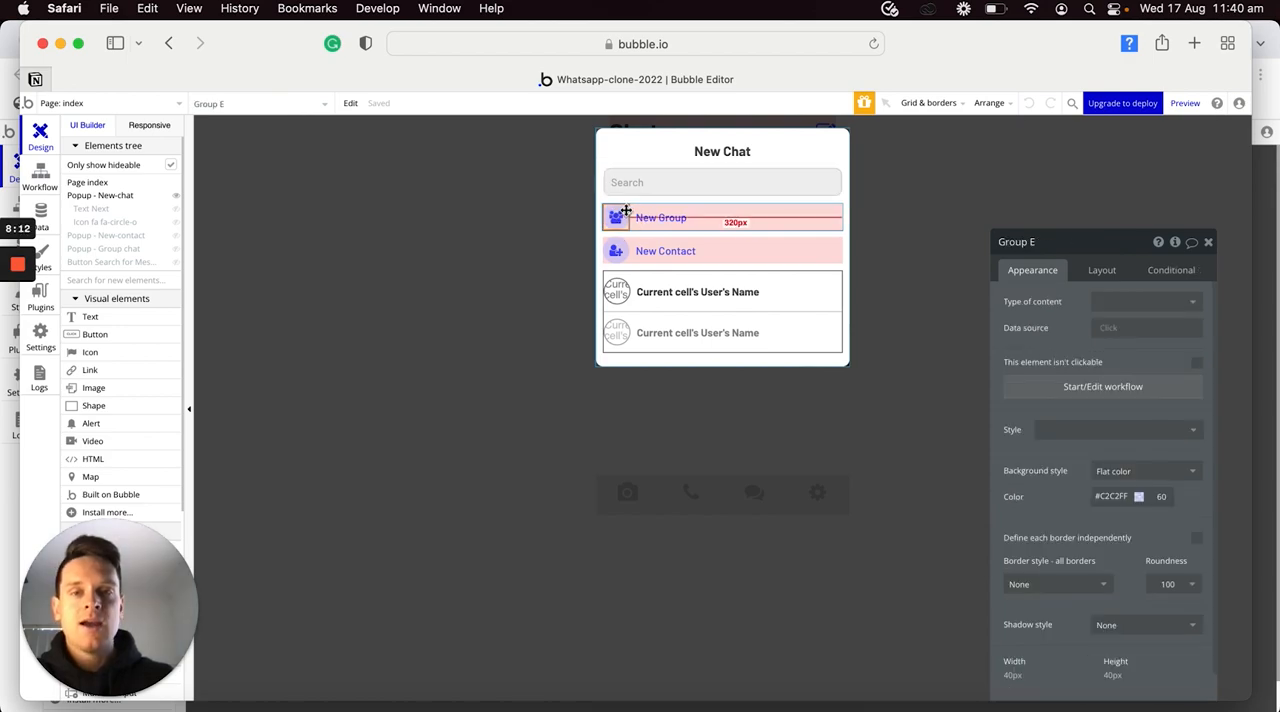
pyautogui.hotkey('ctrl', 'Up')
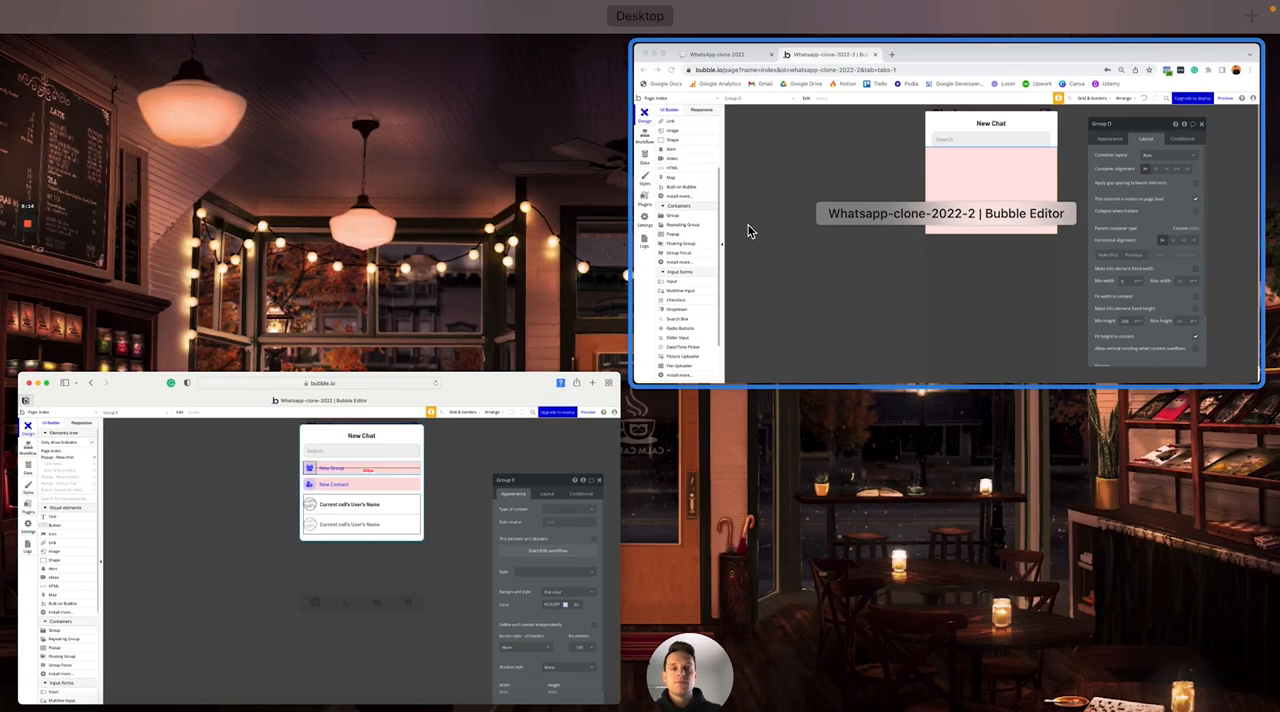
pyautogui.click(749, 230)
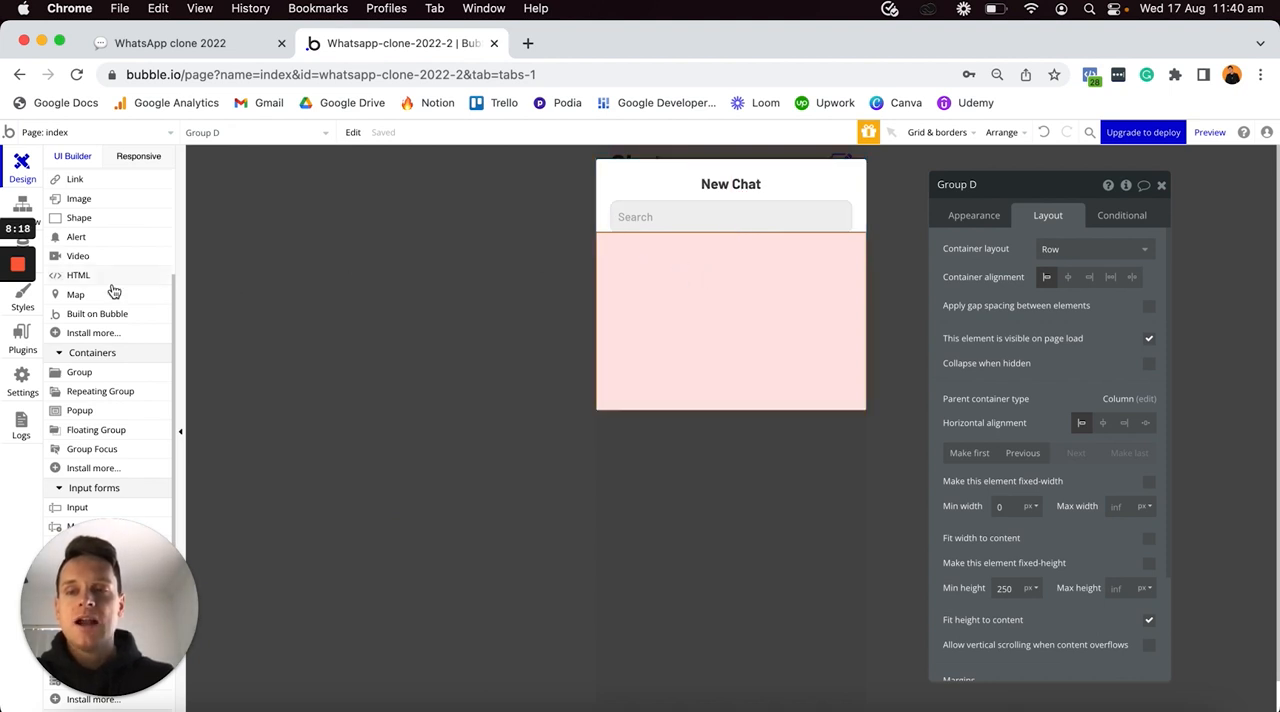
# - Add a group inside the pink group and remove its preset style
pyautogui.click(98, 380)
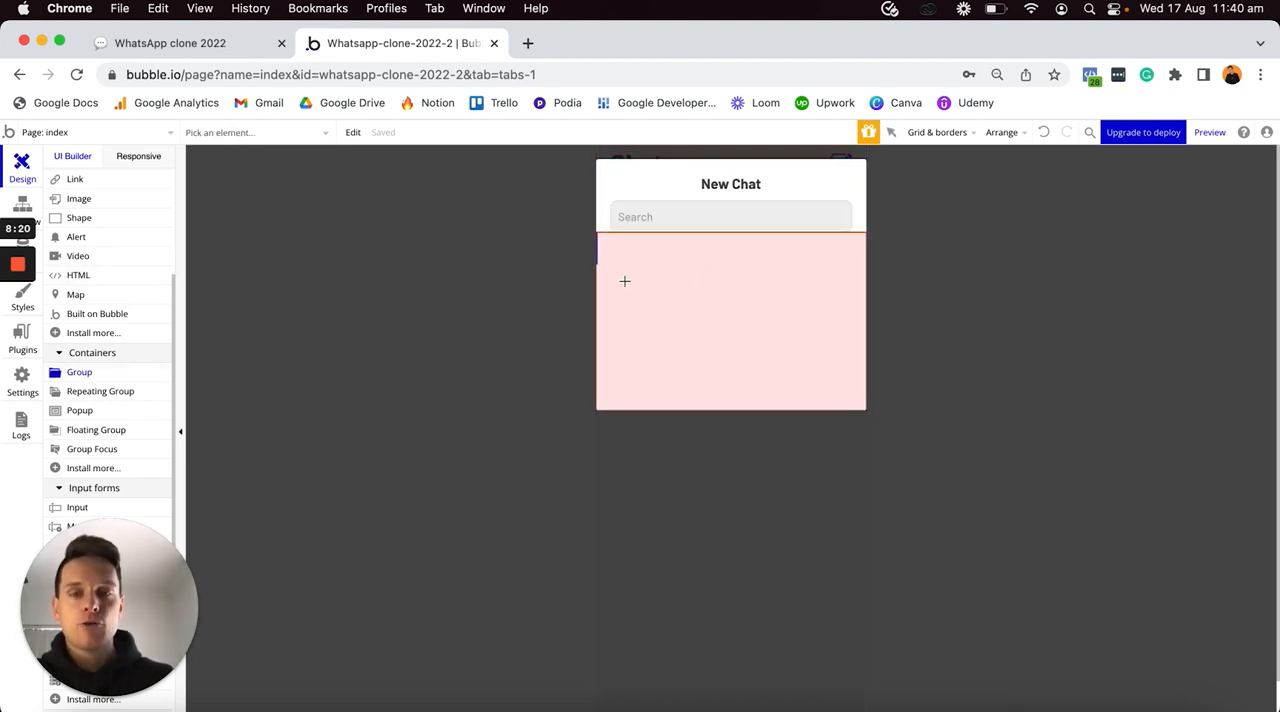
pyautogui.click(626, 282)
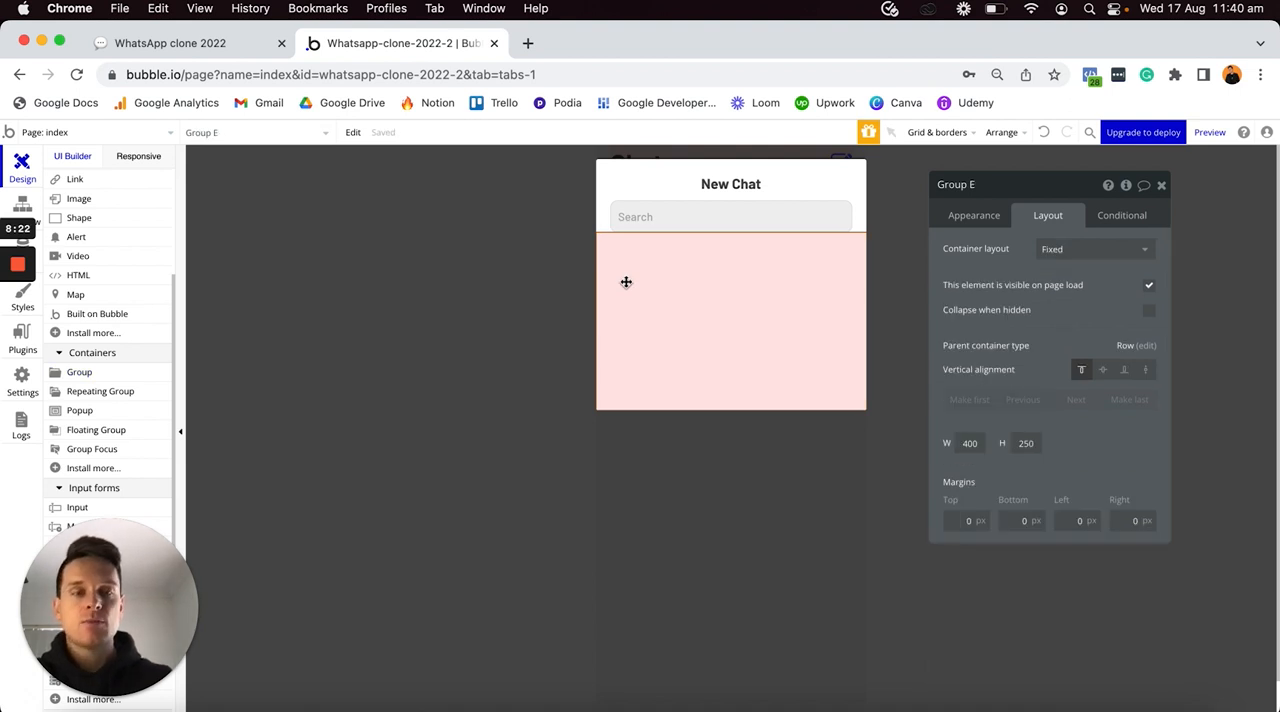
pyautogui.click(983, 222)
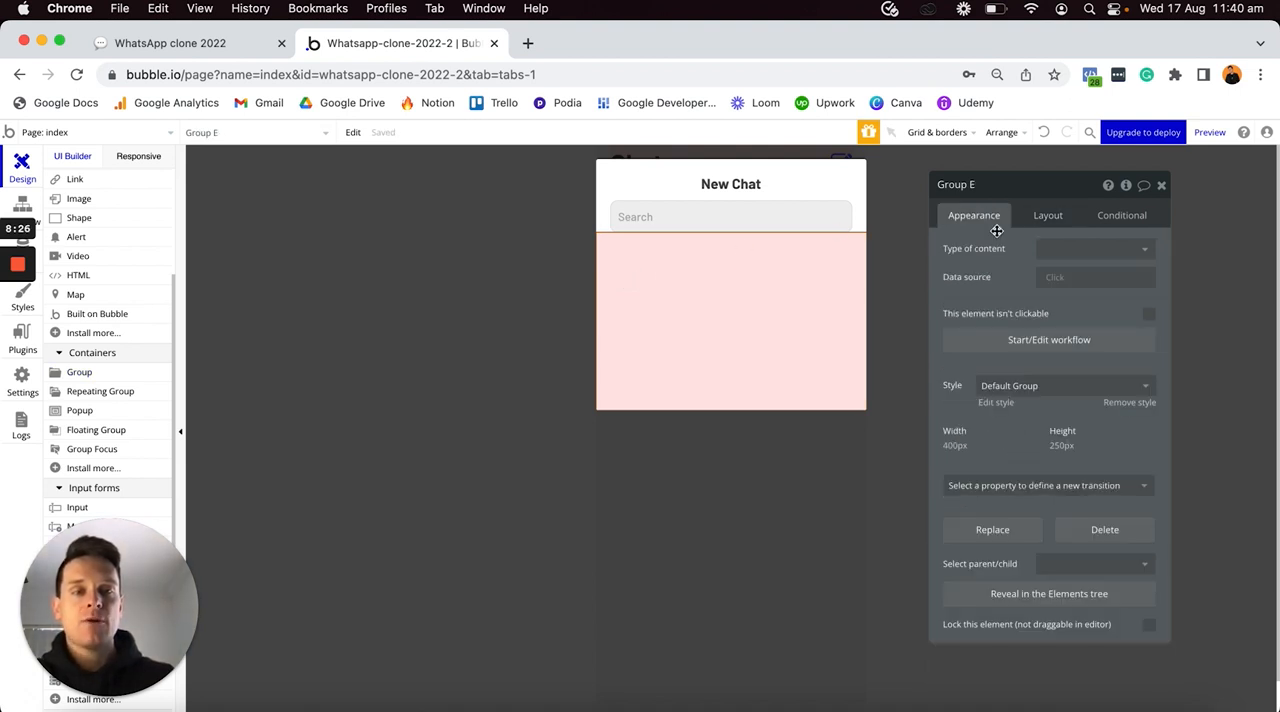
pyautogui.click(1117, 405)
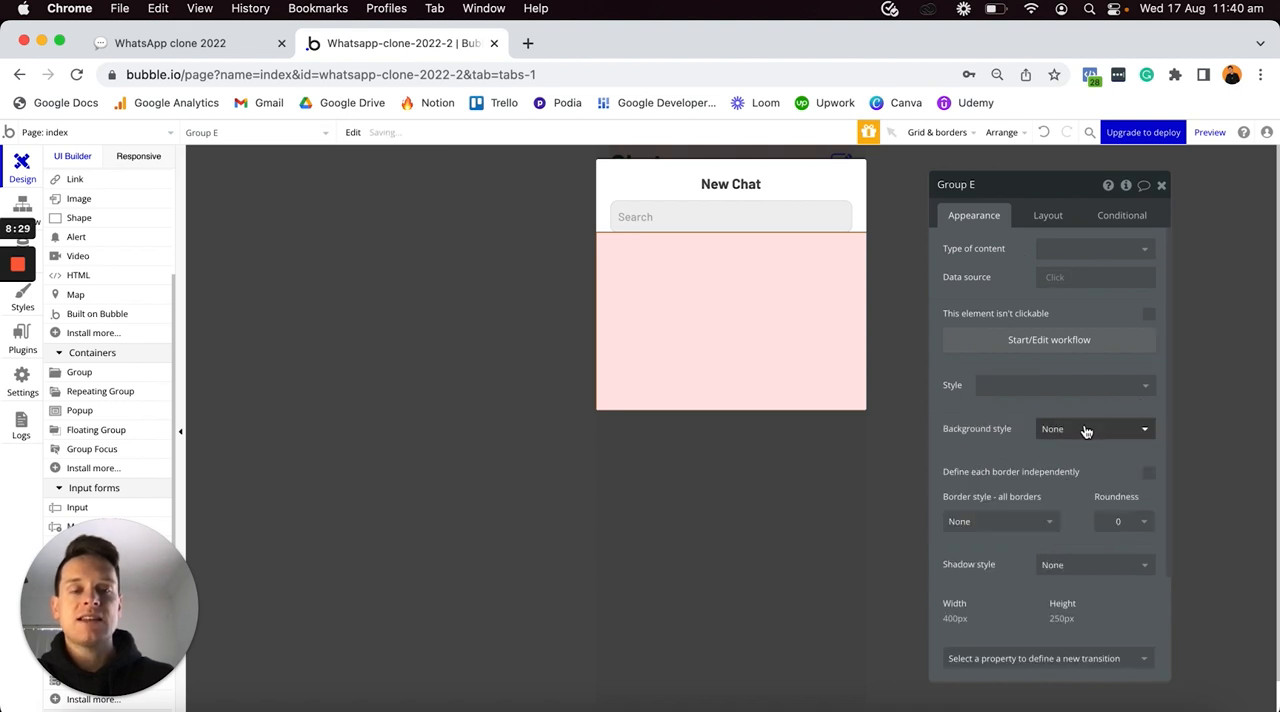
# - Give the nested group a flat background colour of #C2C2FF at 60 opacity
pyautogui.click(1084, 428)
pyautogui.click(1067, 472)
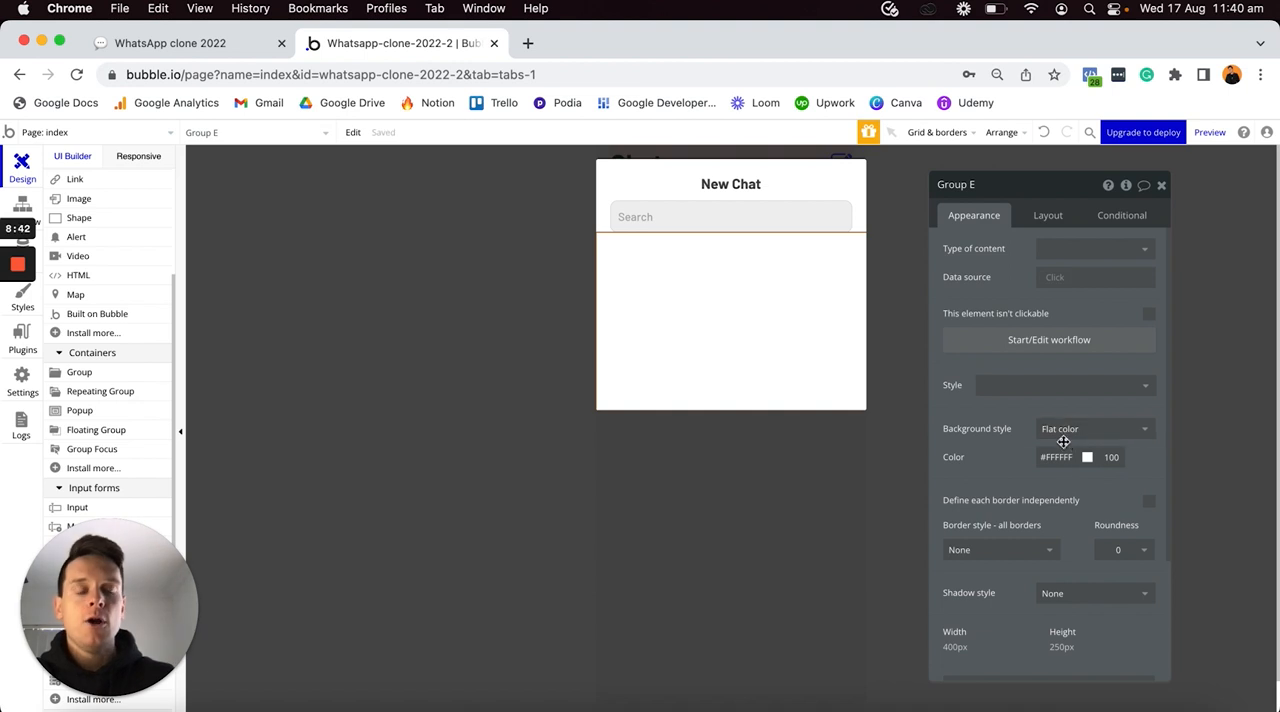
pyautogui.click(1057, 456)
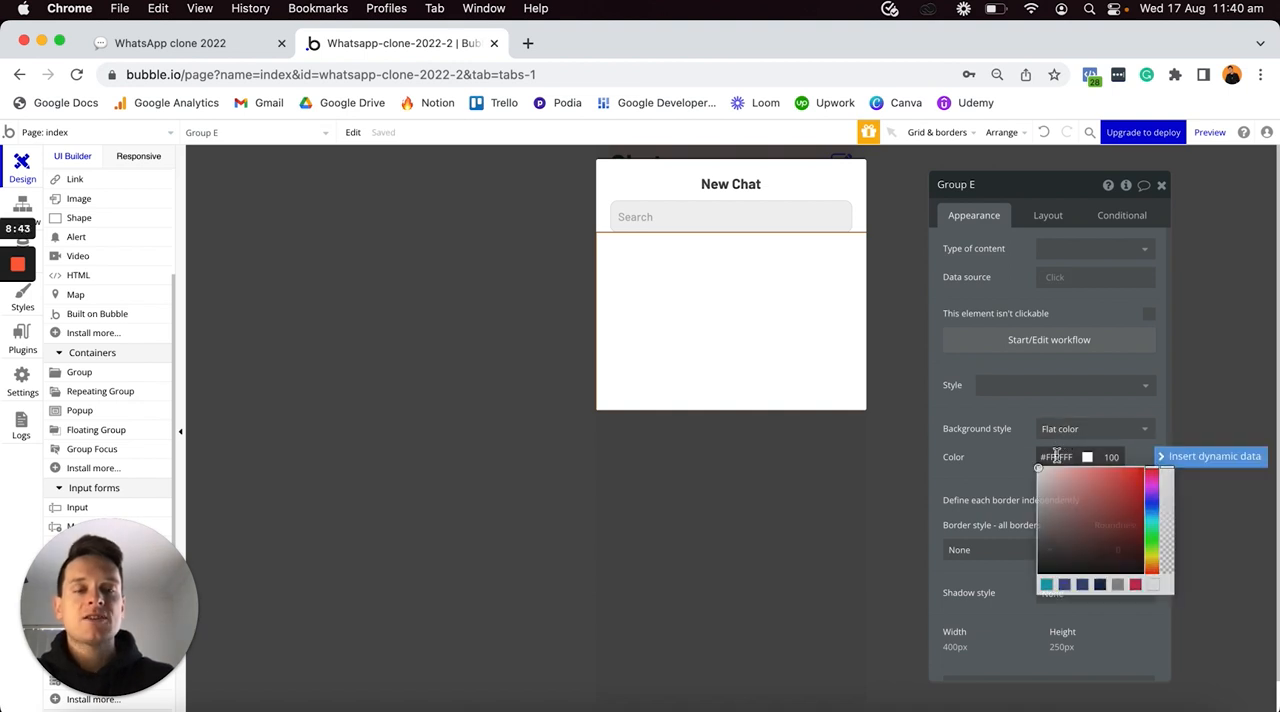
pyautogui.press('super+a')
pyautogui.write('#C2C2FF')
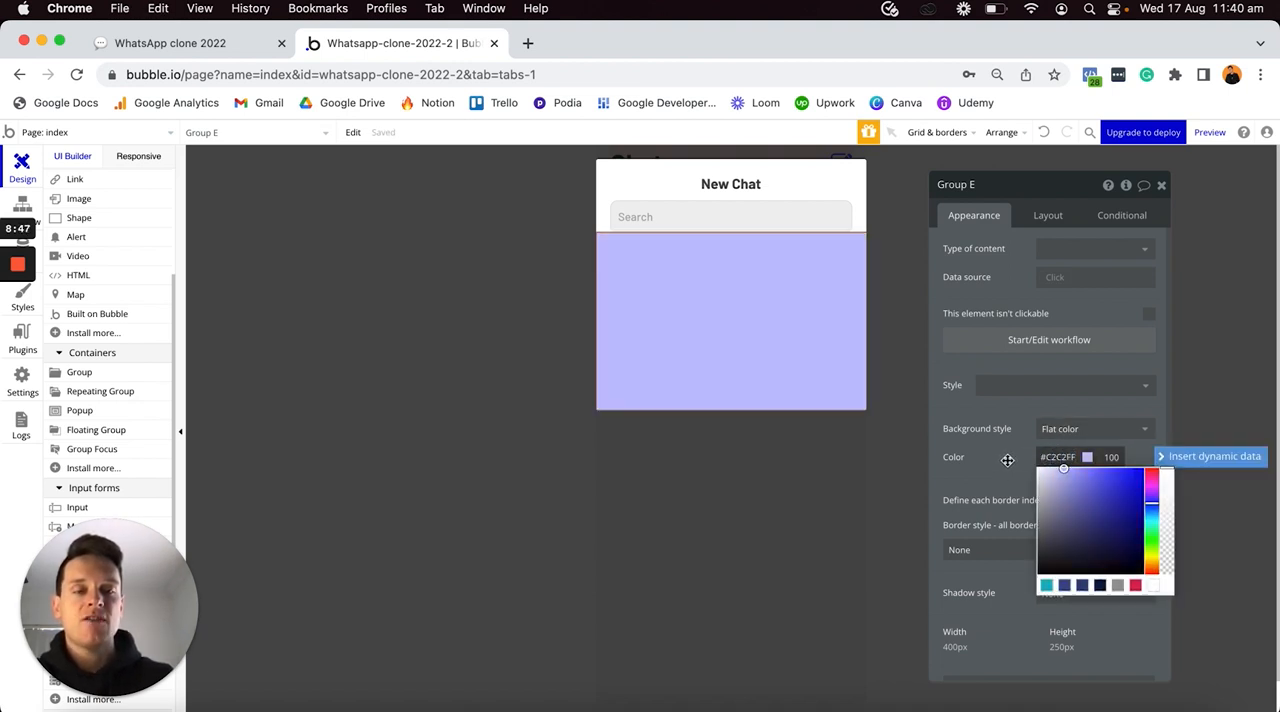
pyautogui.click(1009, 462)
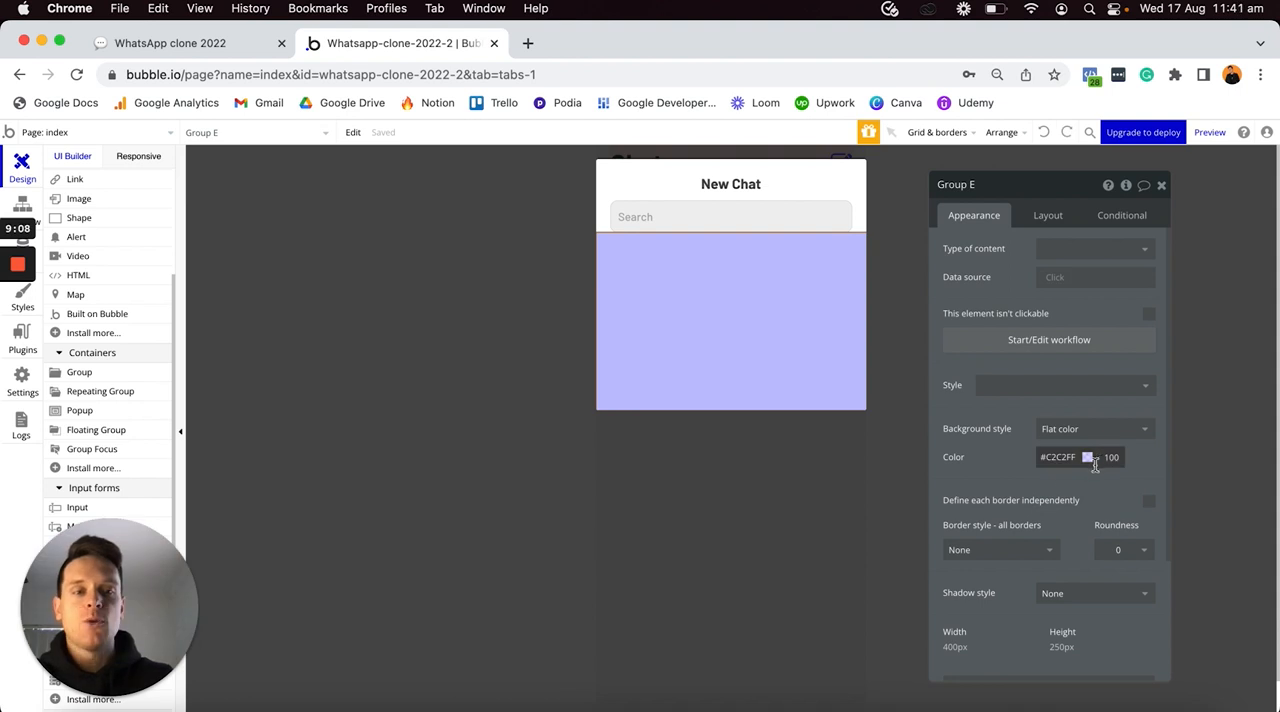
pyautogui.write('60')
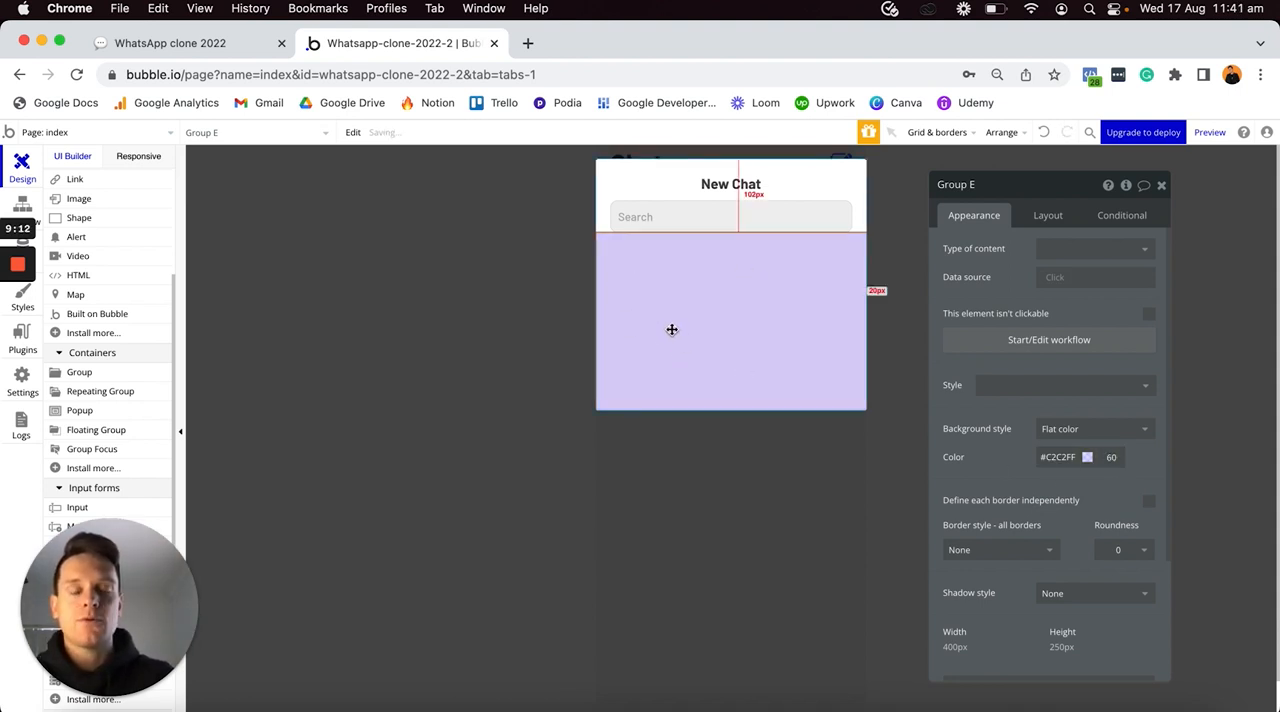
# - Set the nested group's border roundness to 100
pyautogui.click(1115, 550)
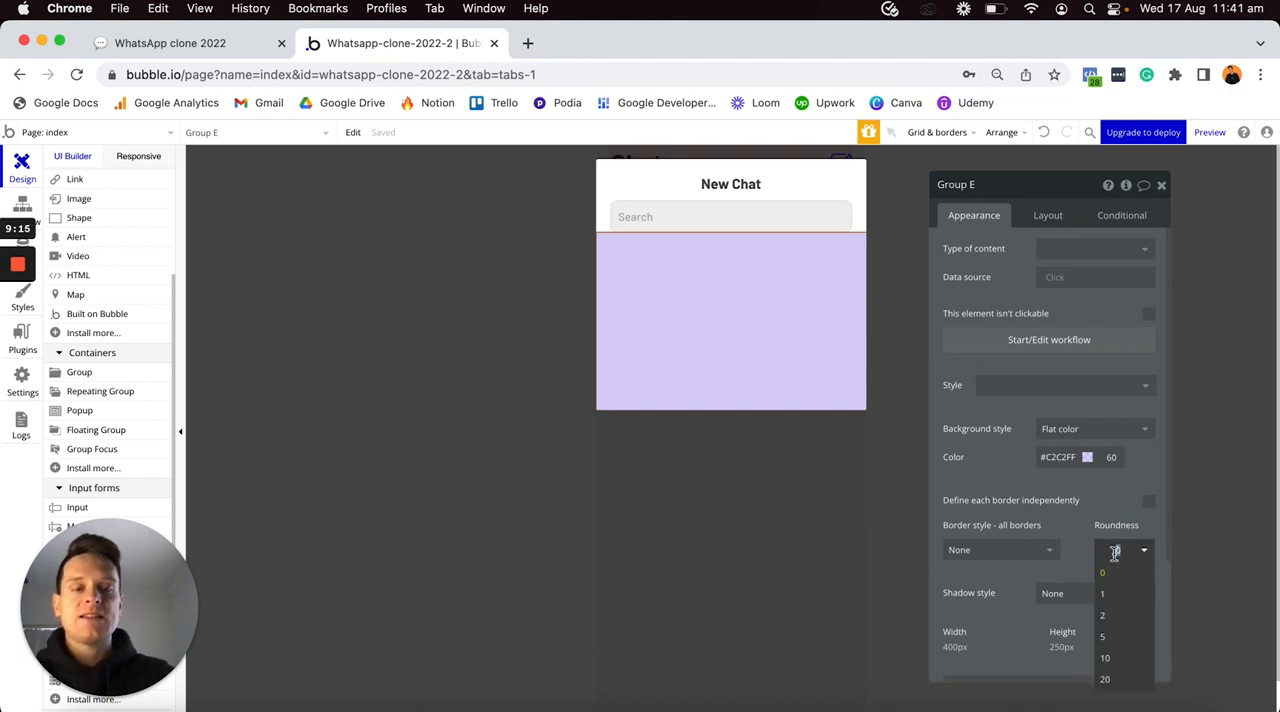
pyautogui.write('100')
pyautogui.press('Return')
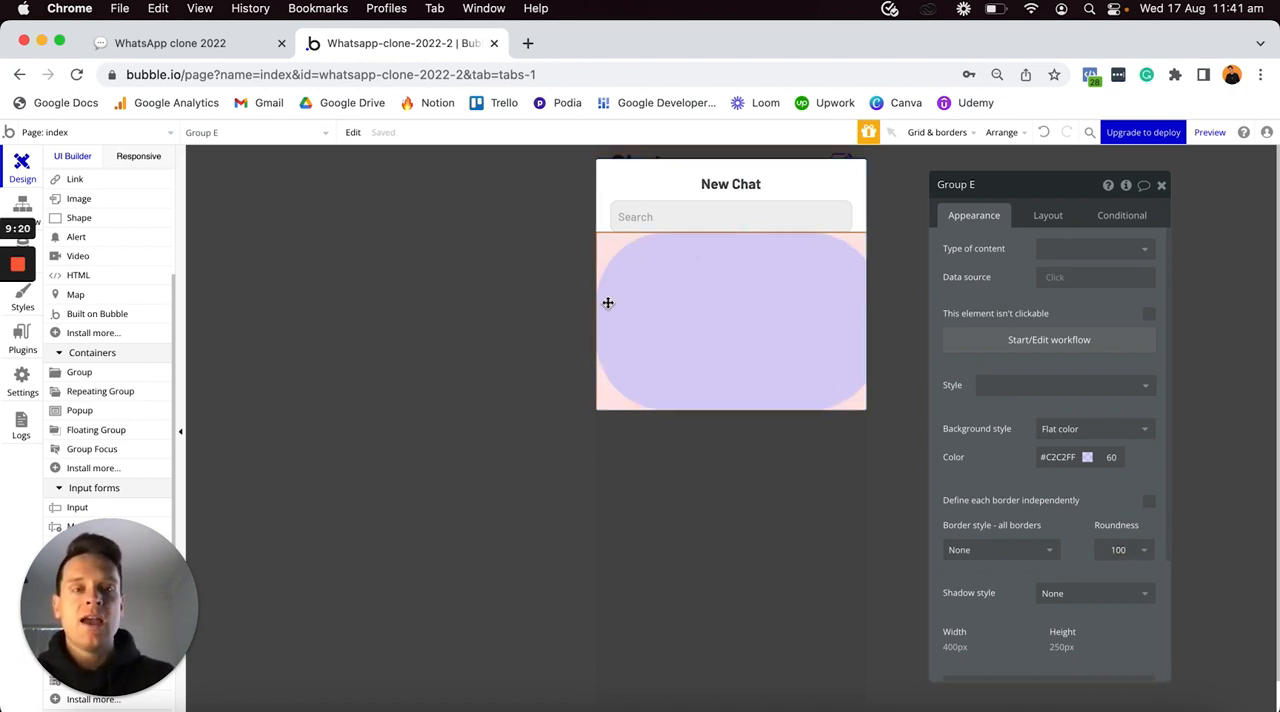
# - Set the nested group's container layout to Row with a fixed width of 40 px and a fixed height of 40 px
pyautogui.click(1041, 216)
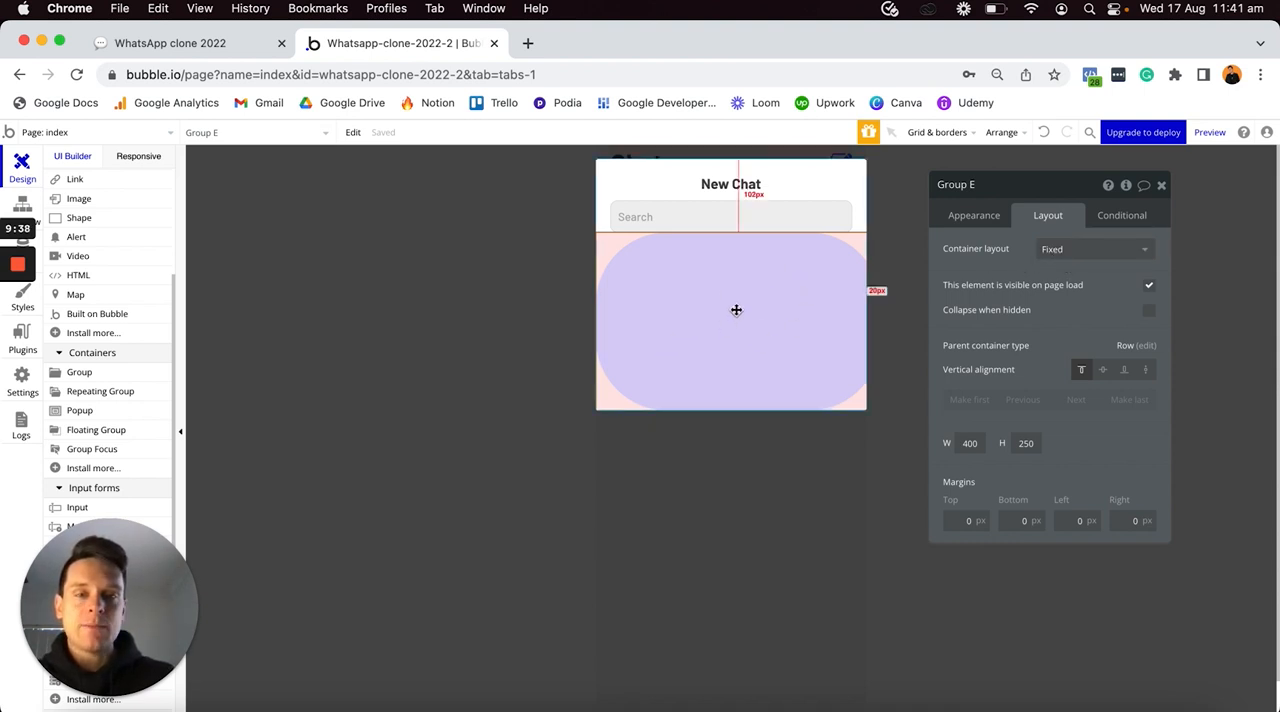
pyautogui.click(1072, 252)
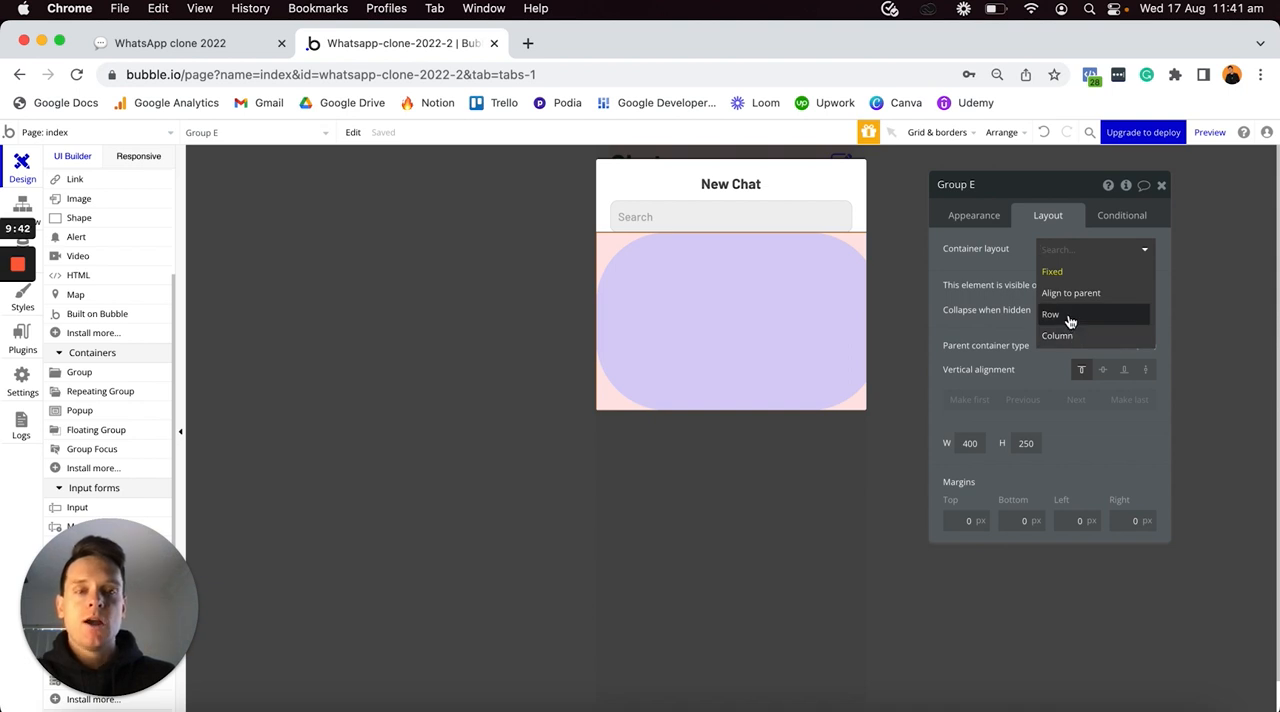
pyautogui.click(1068, 316)
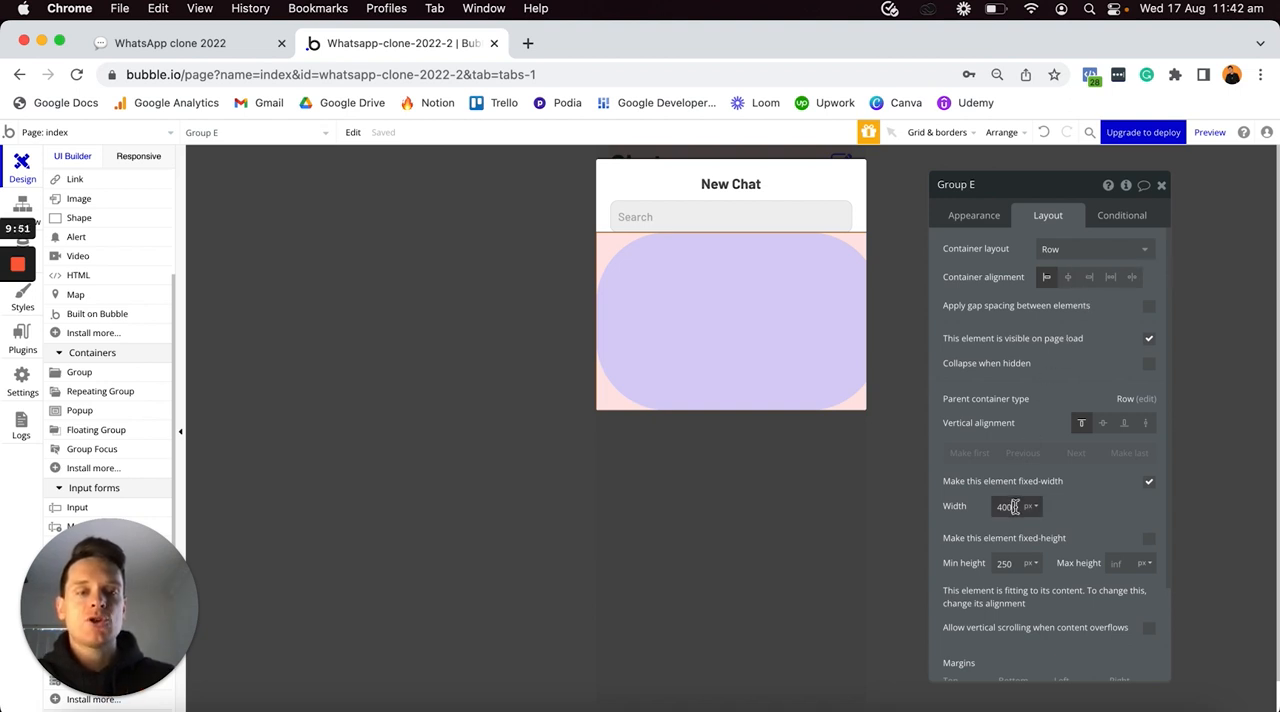
pyautogui.write('40')
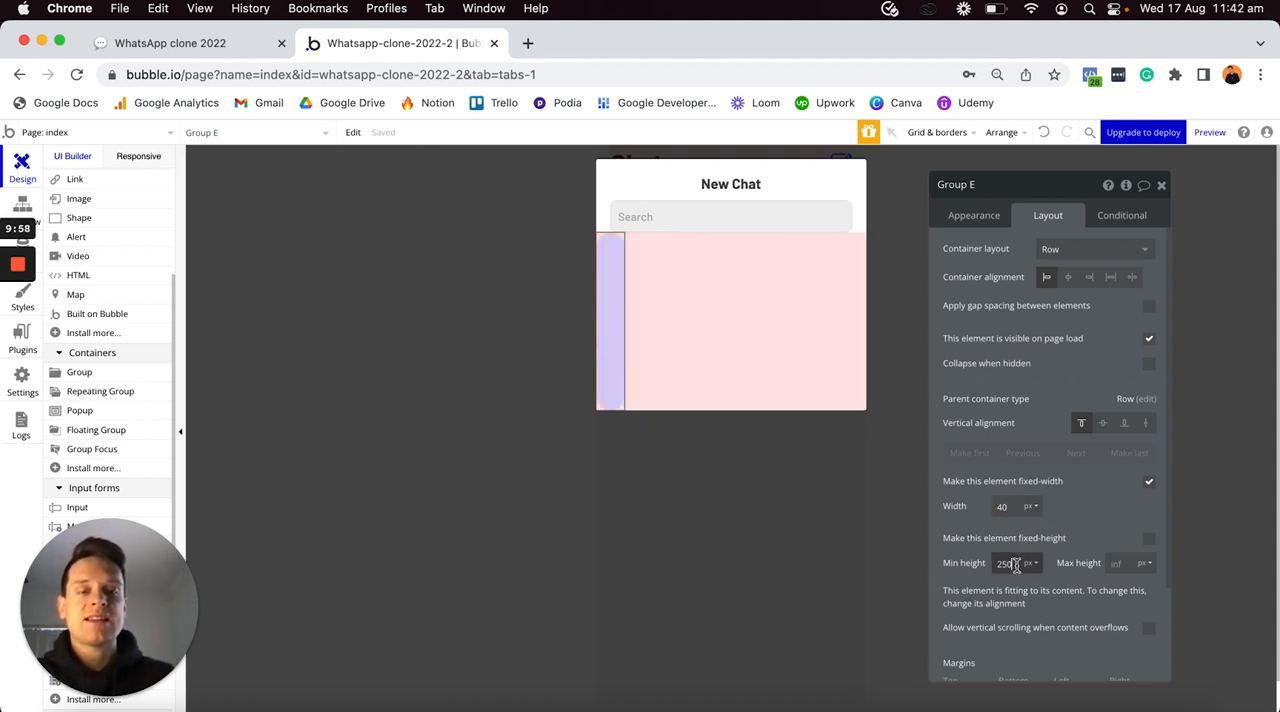
pyautogui.write('40')
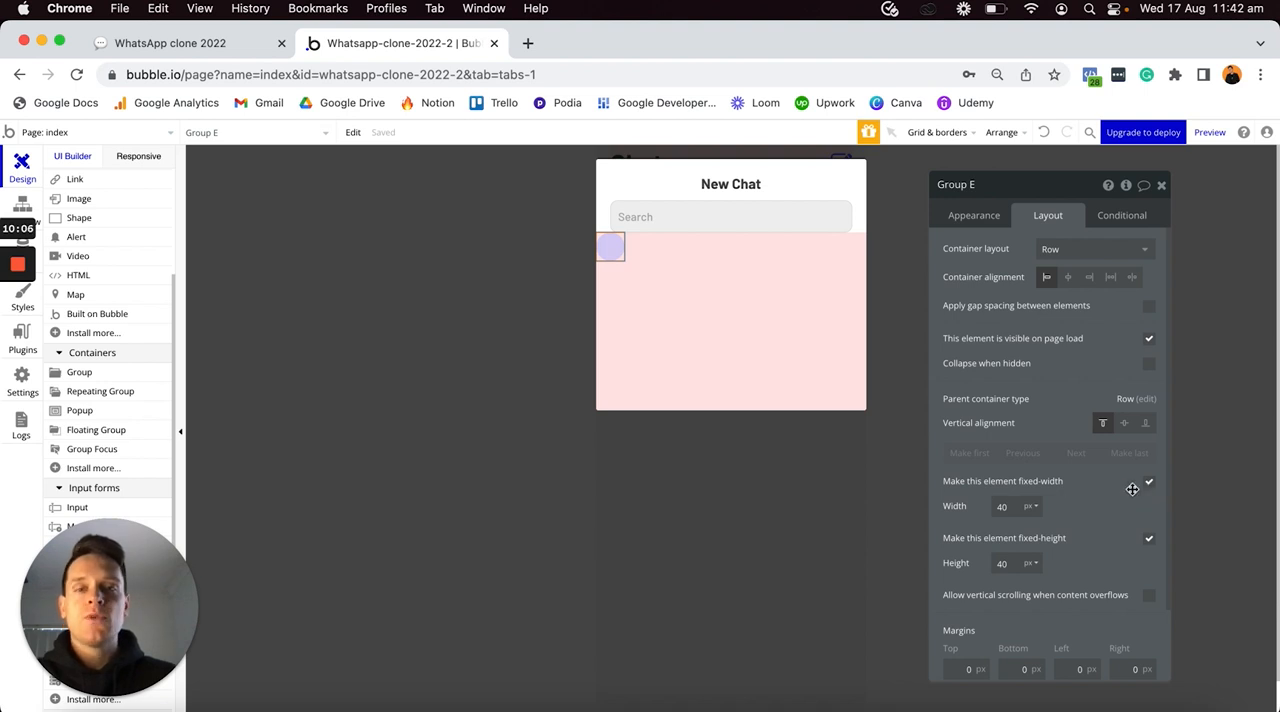
# - Centre the round lilac group vertically within the pink group
pyautogui.moveTo(612, 248)
pyautogui.mouseDown()
pyautogui.moveTo(628, 237)
pyautogui.moveTo(629, 265)
pyautogui.mouseUp()
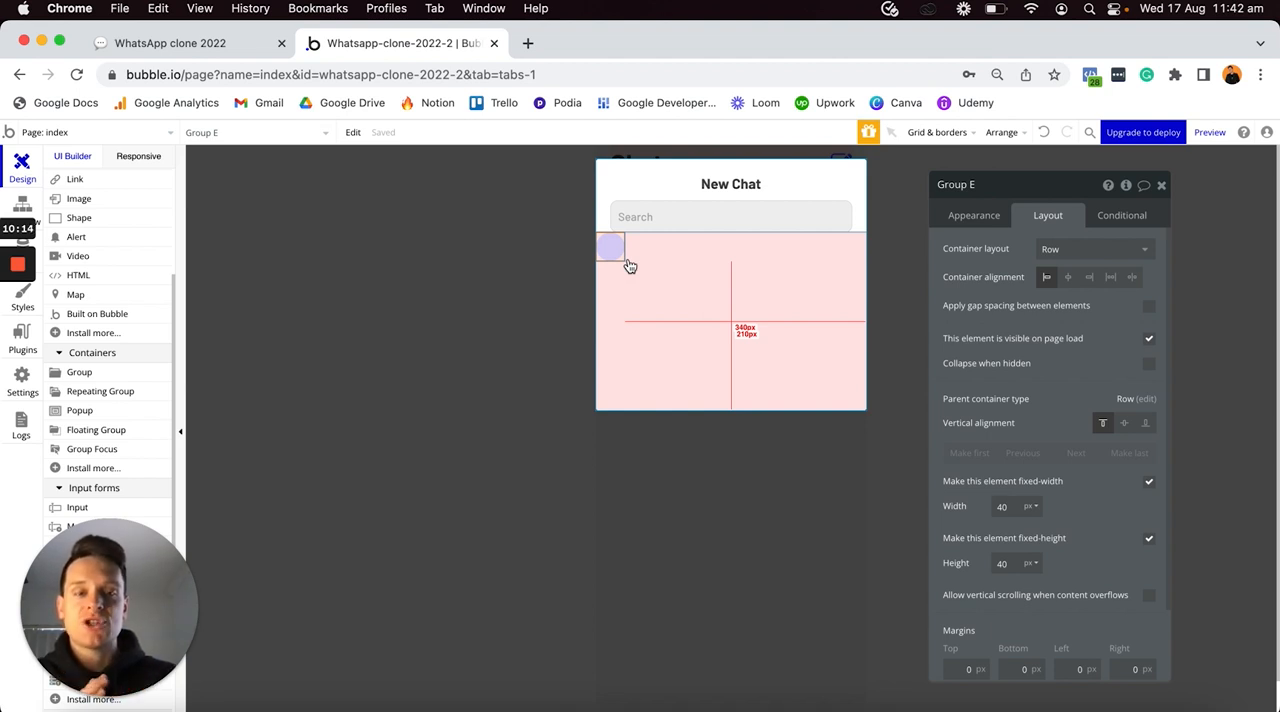
pyautogui.moveTo(629, 265); pyautogui.dragTo(634, 266)
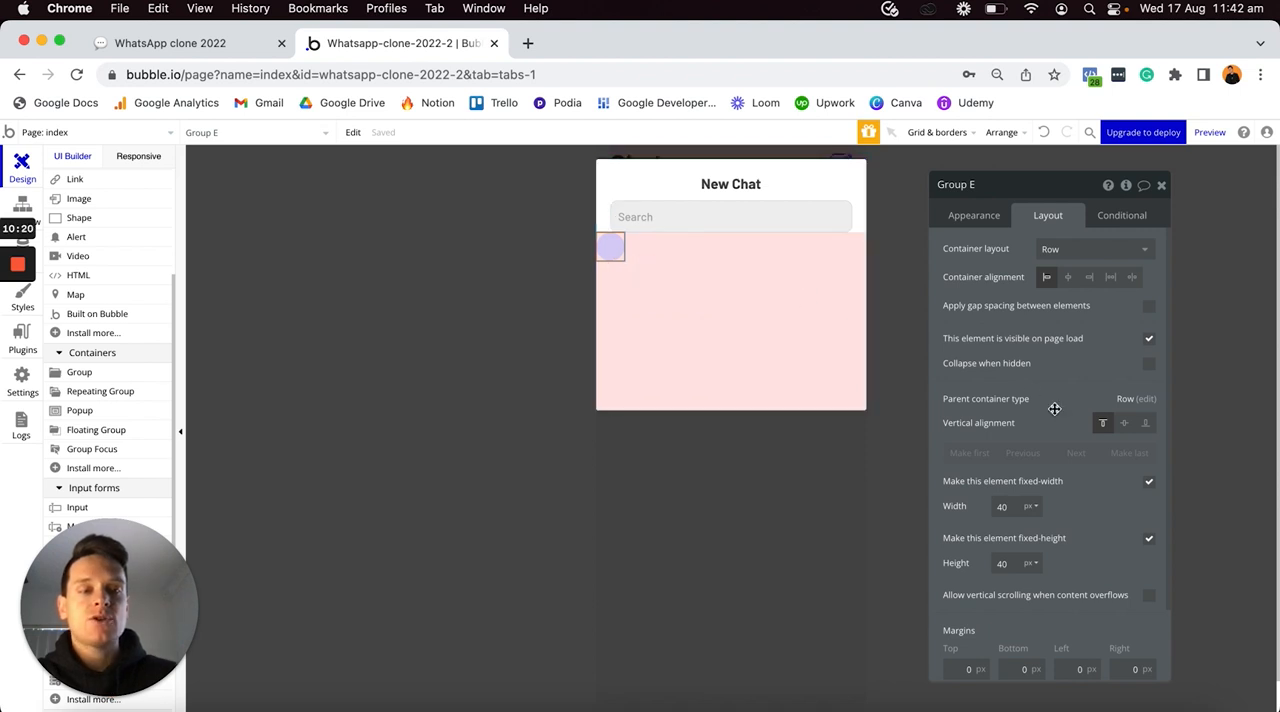
pyautogui.click(1123, 424)
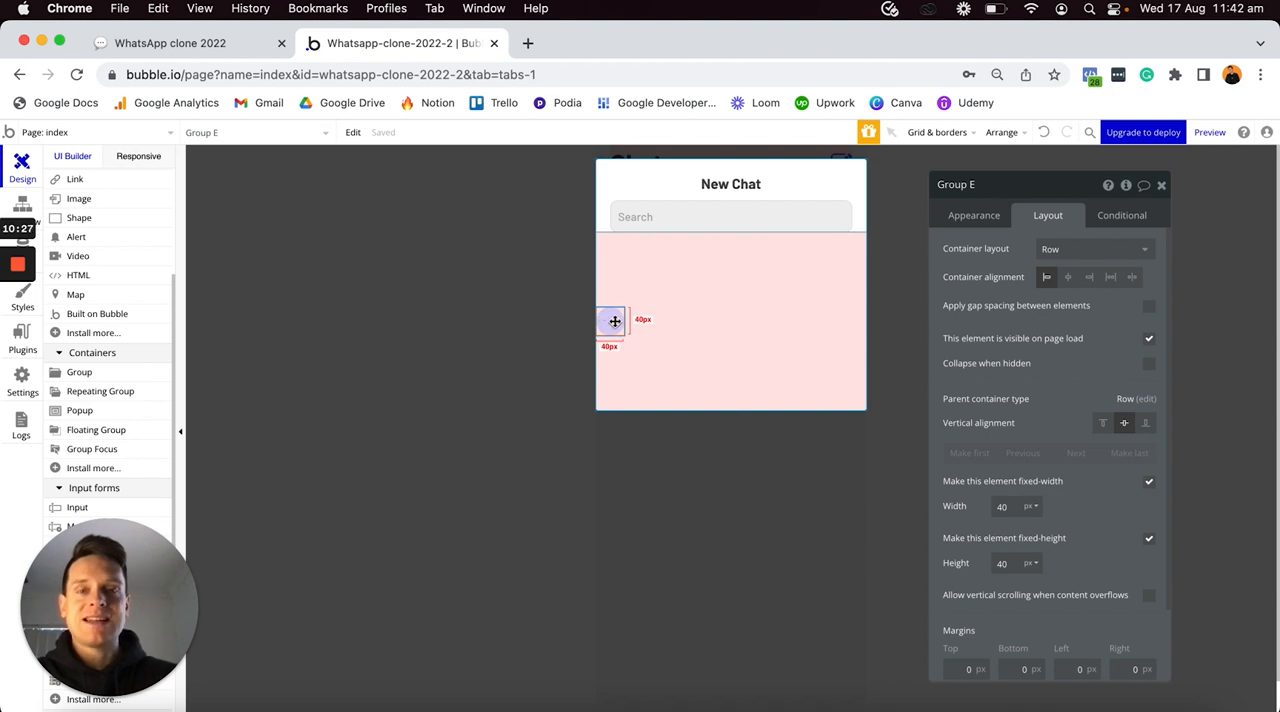
# - Add an icon element inside the round lilac group
pyautogui.scroll(3, 134, 318)
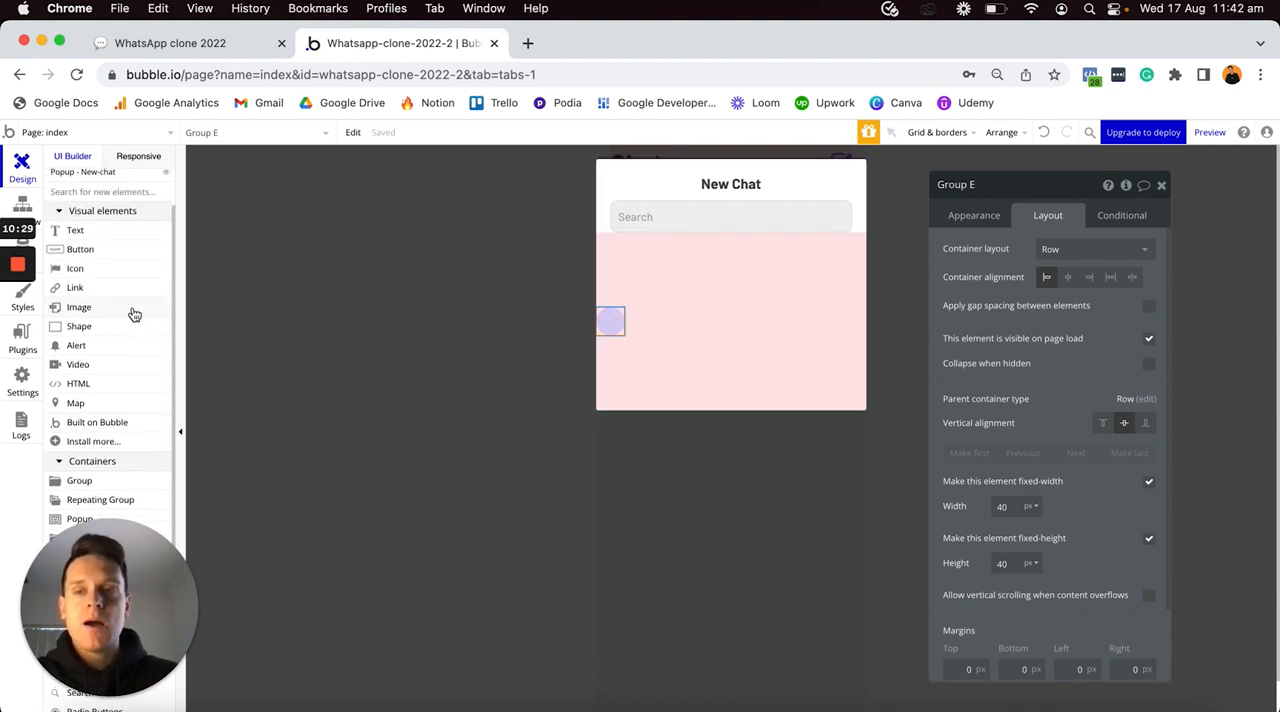
pyautogui.click(90, 269)
pyautogui.click(602, 318)
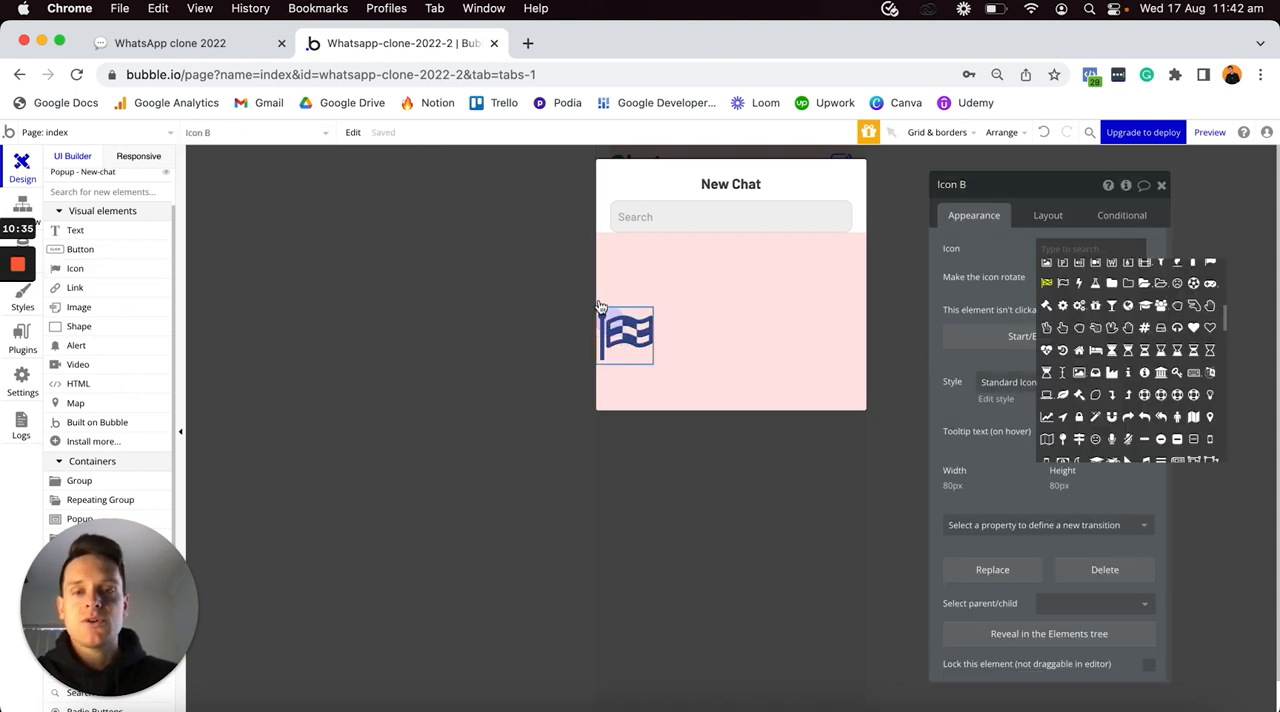
# - Choose the group-of-users icon for the new icon element, detach its style and set the icon color to #4043FF
pyautogui.write('user')
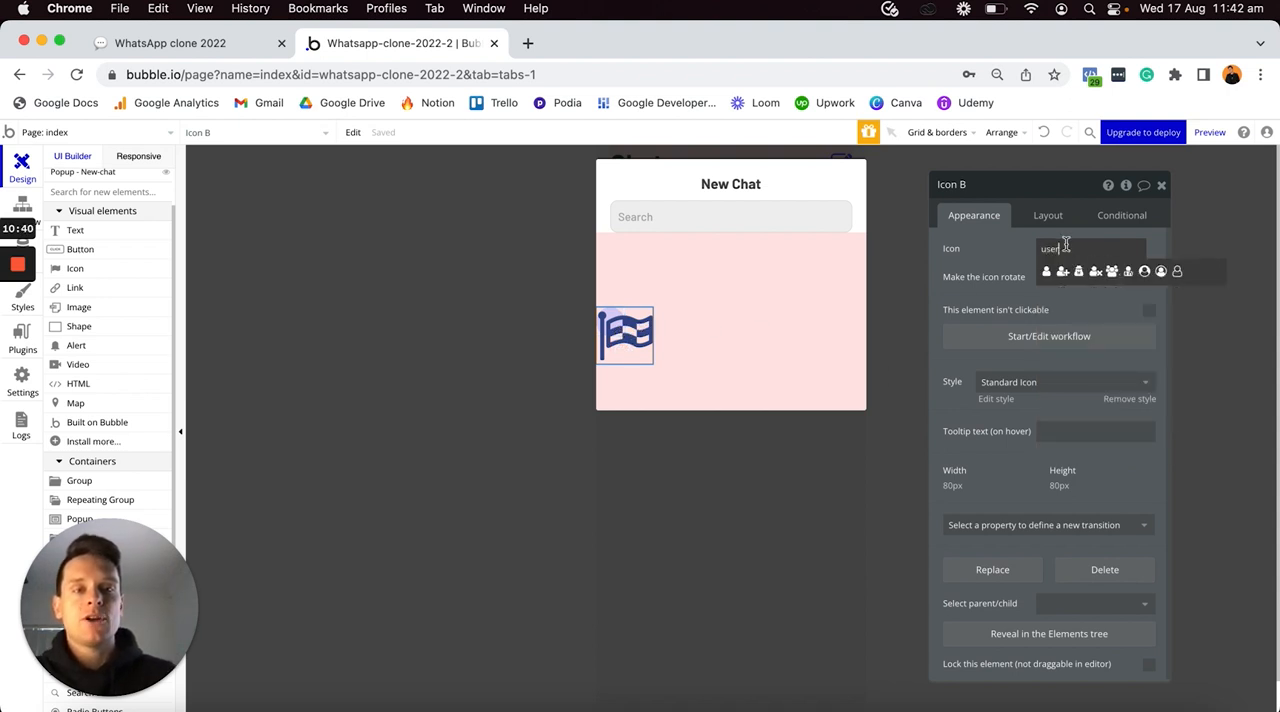
pyautogui.click(1112, 272)
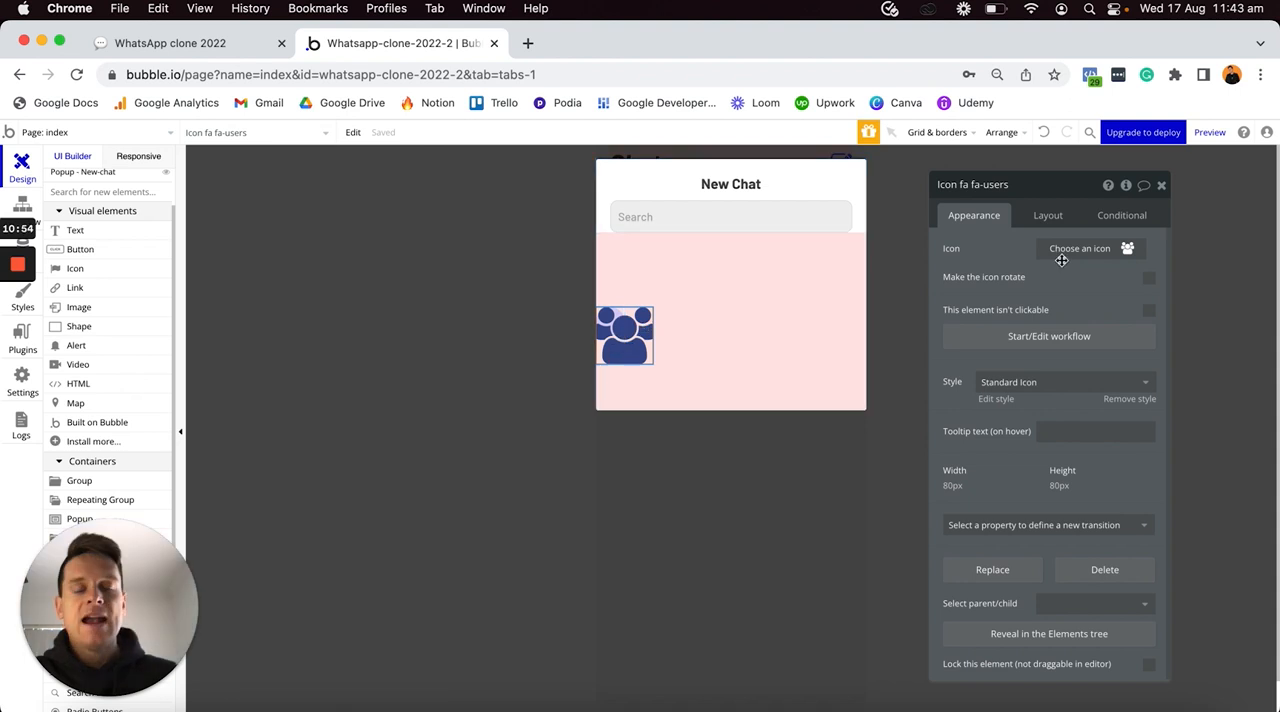
pyautogui.click(1122, 400)
pyautogui.click(1057, 280)
pyautogui.press('super+a')
pyautogui.write('#4043FF')
pyautogui.click(1003, 283)
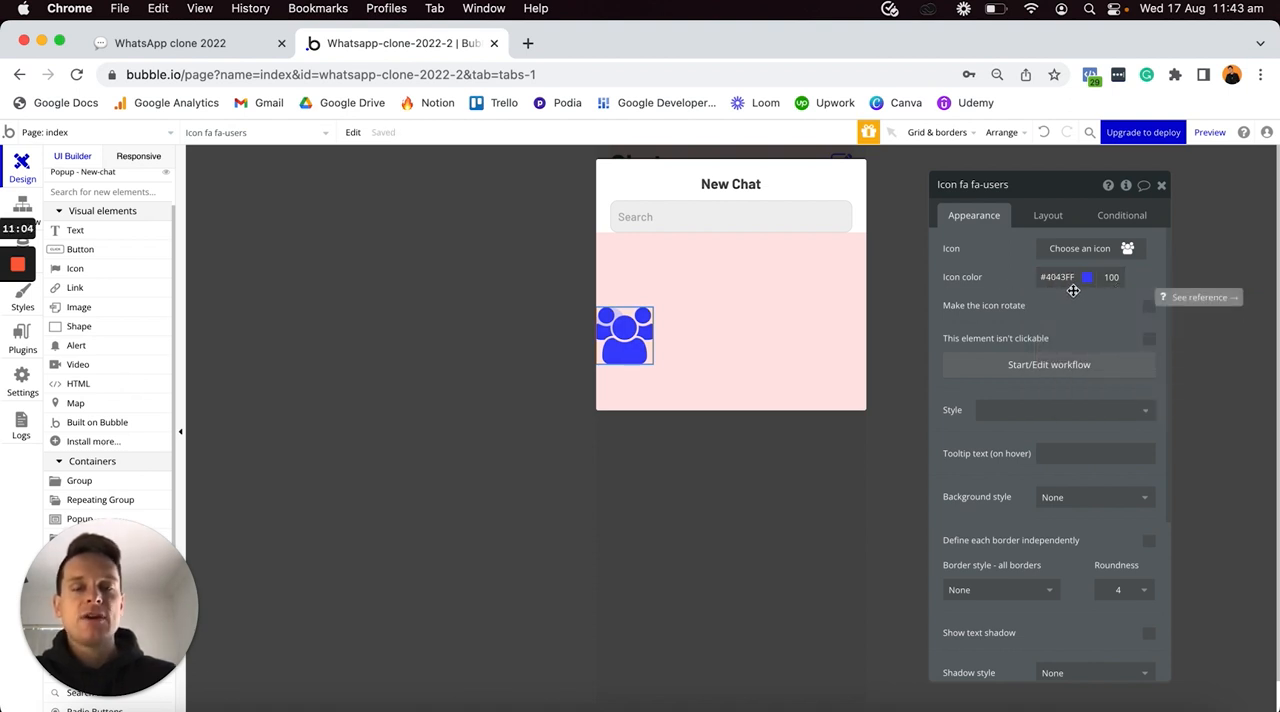
# - Set the users icon's fixed width and fixed height to 20 px each
pyautogui.click(1050, 216)
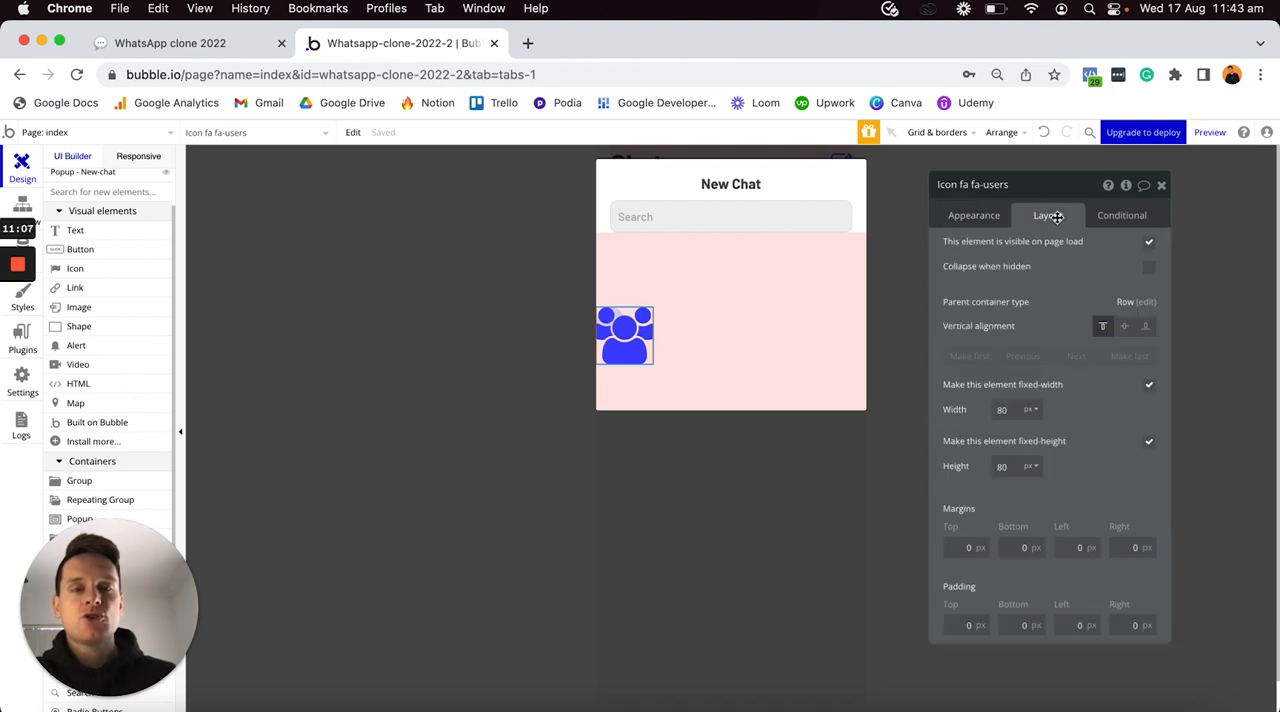
pyautogui.click(1016, 408)
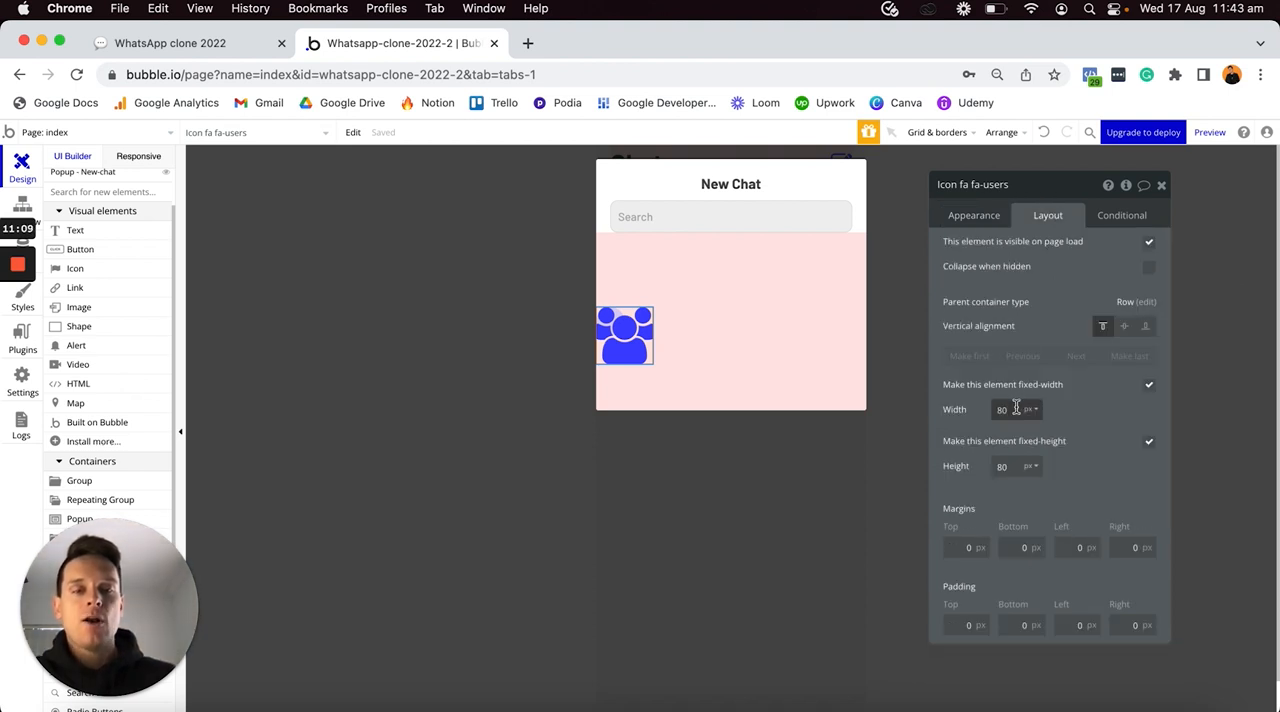
pyautogui.write('20')
pyautogui.click(1004, 466)
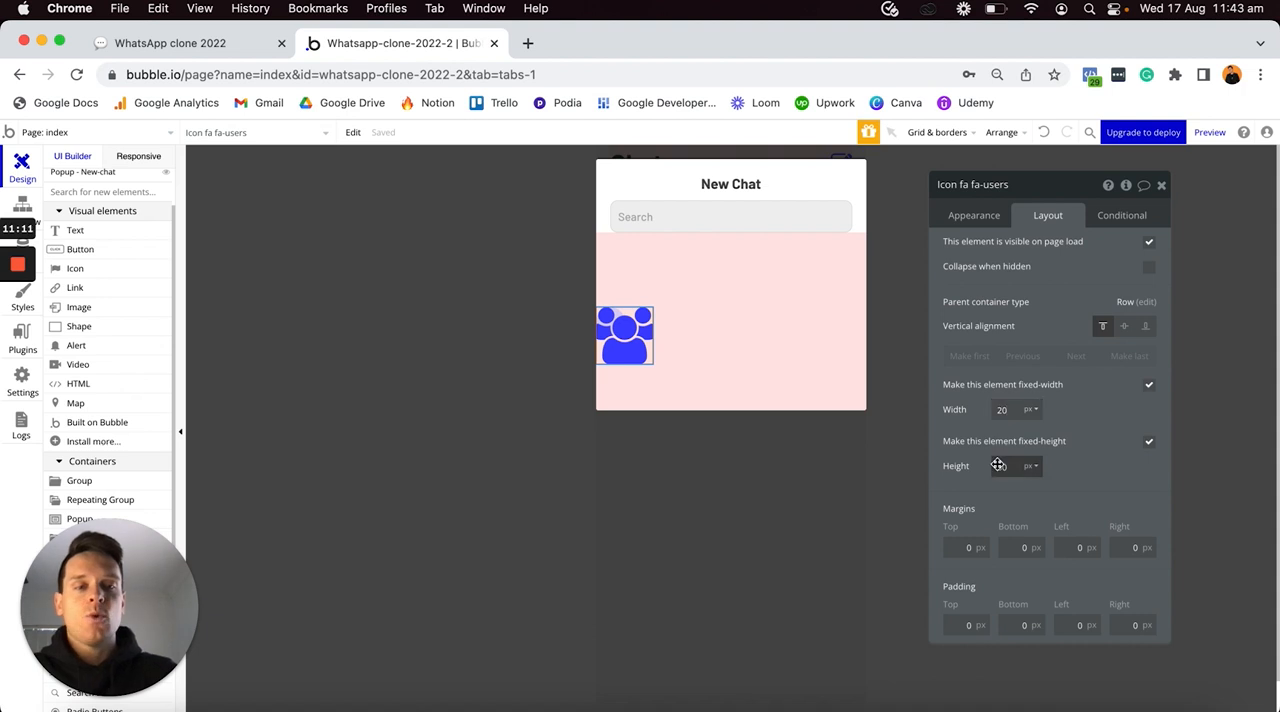
pyautogui.write('20')
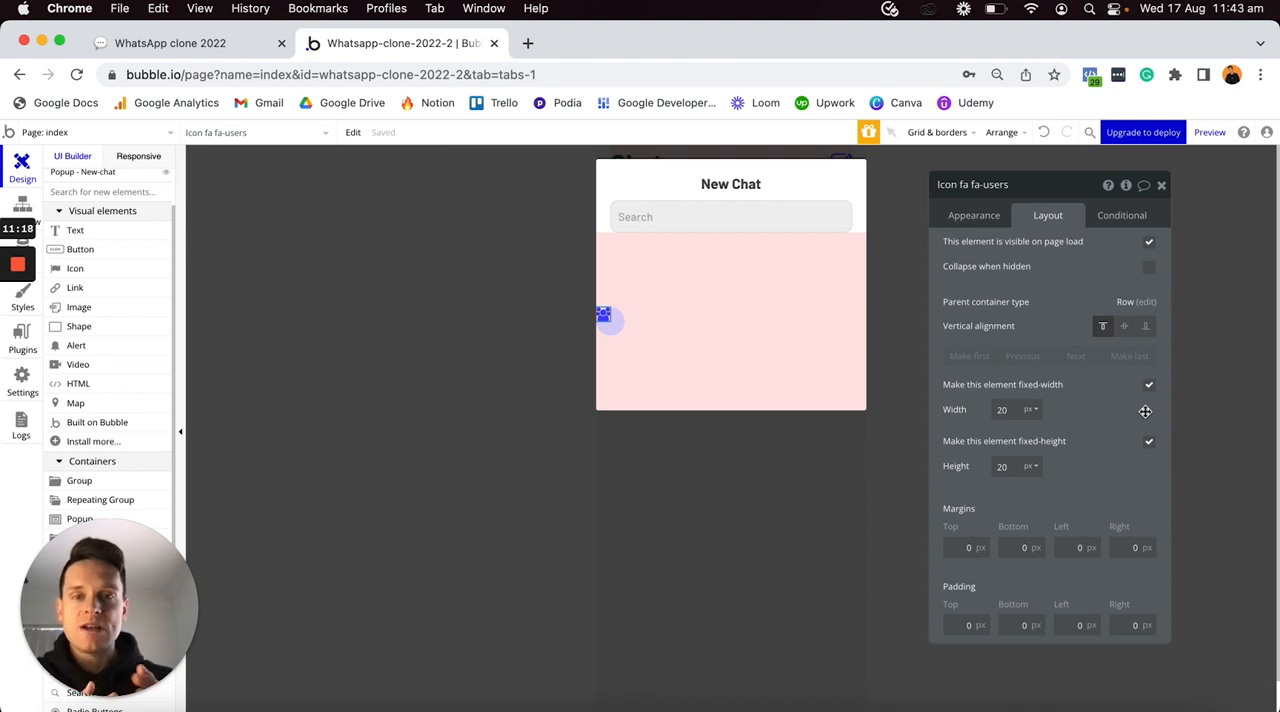
# - Centre the users icon vertically and horizontally within the round lilac group
pyautogui.click(1125, 327)
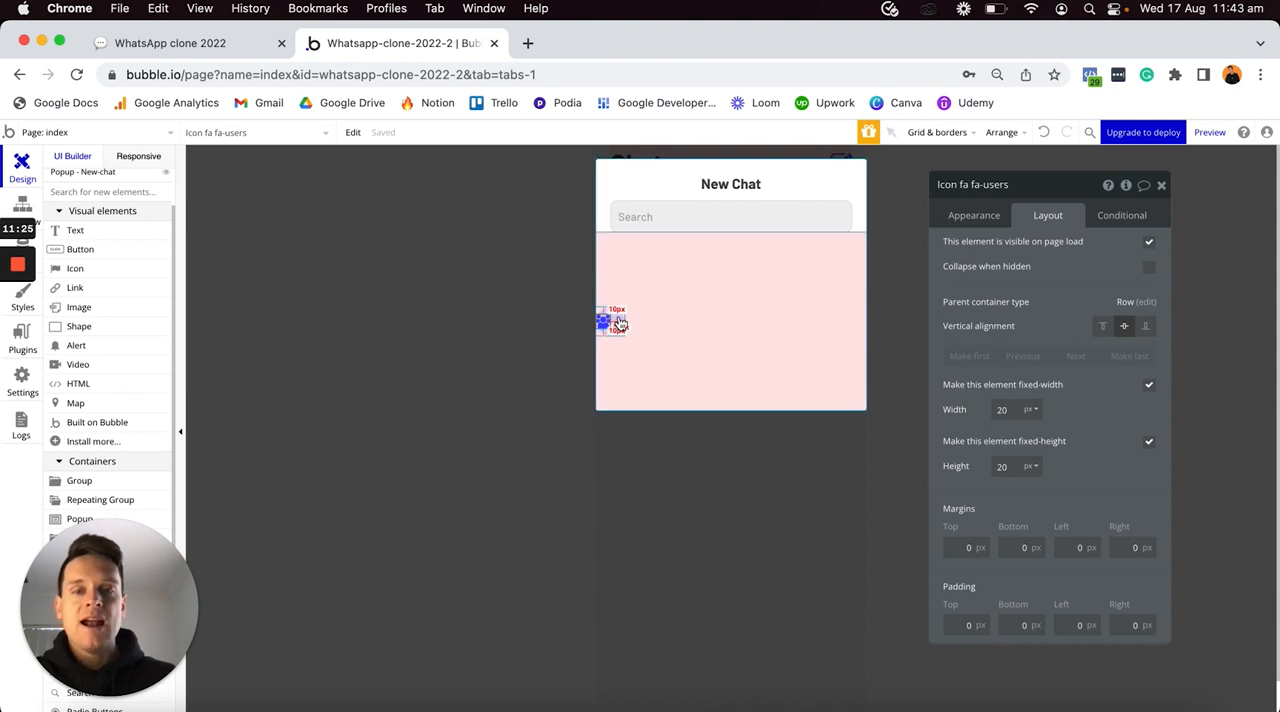
pyautogui.click(608, 319)
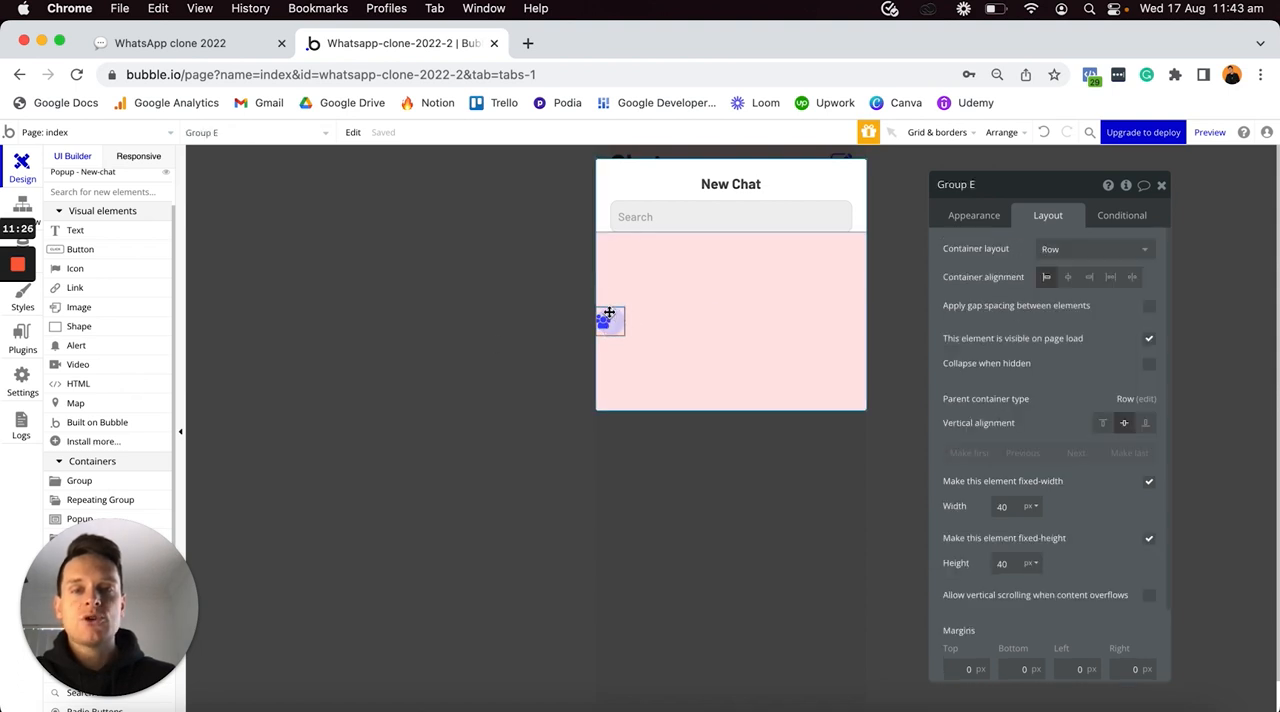
pyautogui.click(1068, 279)
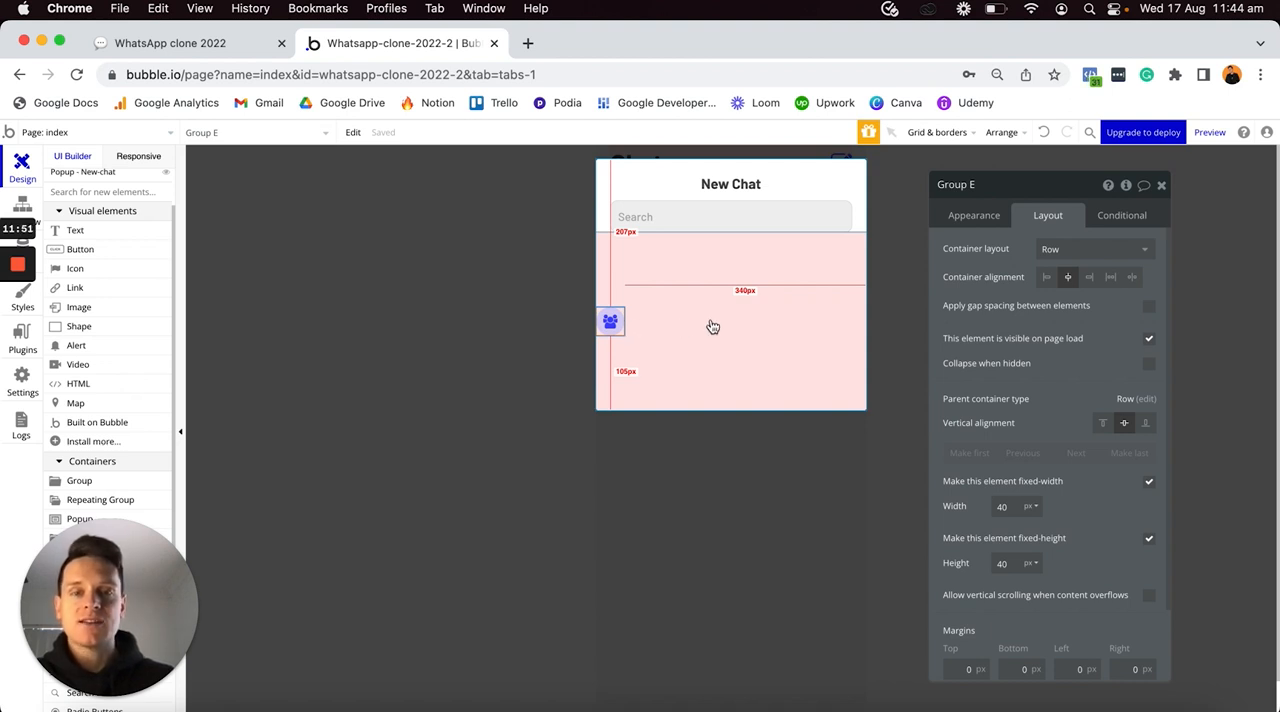
# - Add a text element reading "New Group" to the pink group beside the round icon group
pyautogui.click(75, 230)
pyautogui.click(757, 330)
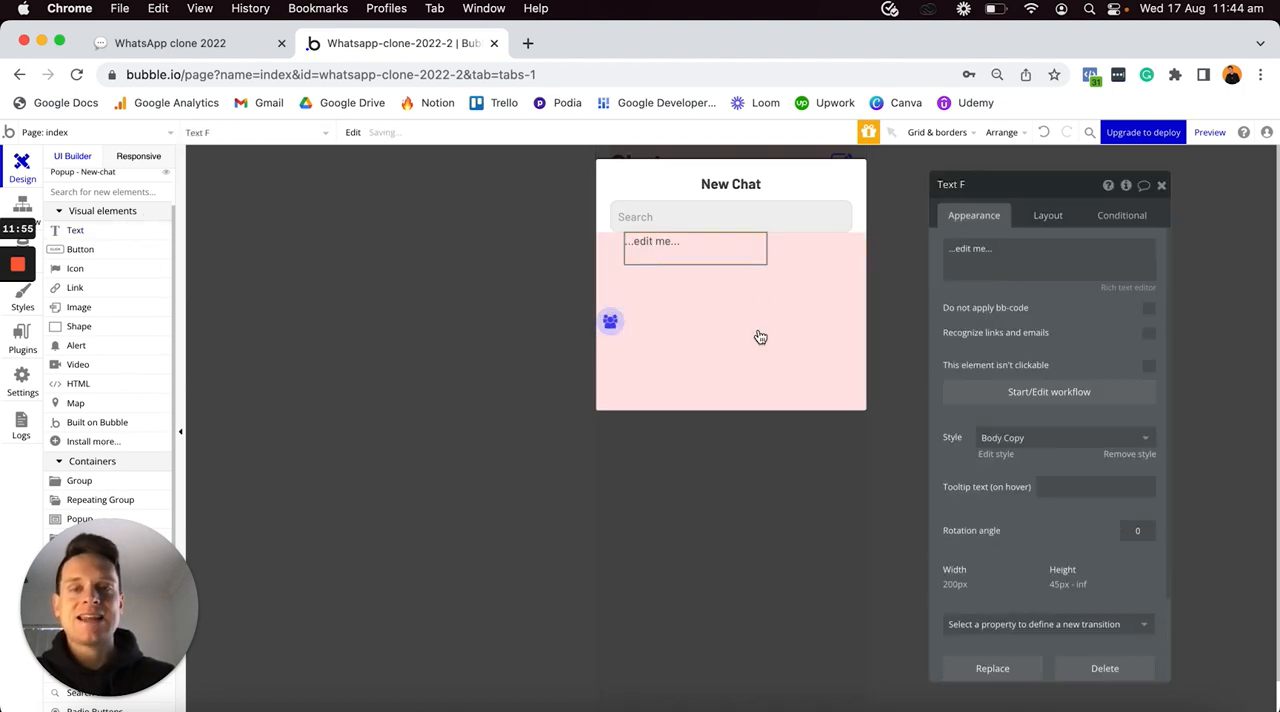
pyautogui.tripleClick(980, 254)
pyautogui.write('New Group')
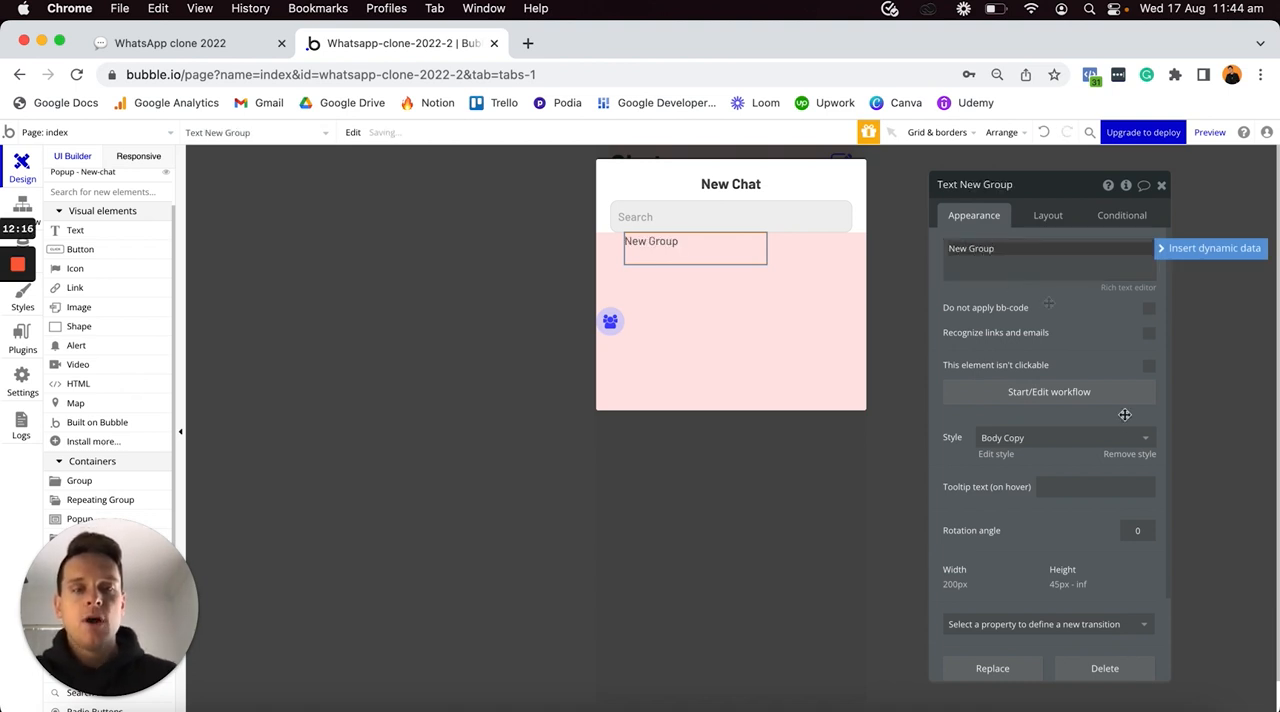
# - Detach the New Group text from its style and set its font color to #4043FF
pyautogui.click(1130, 455)
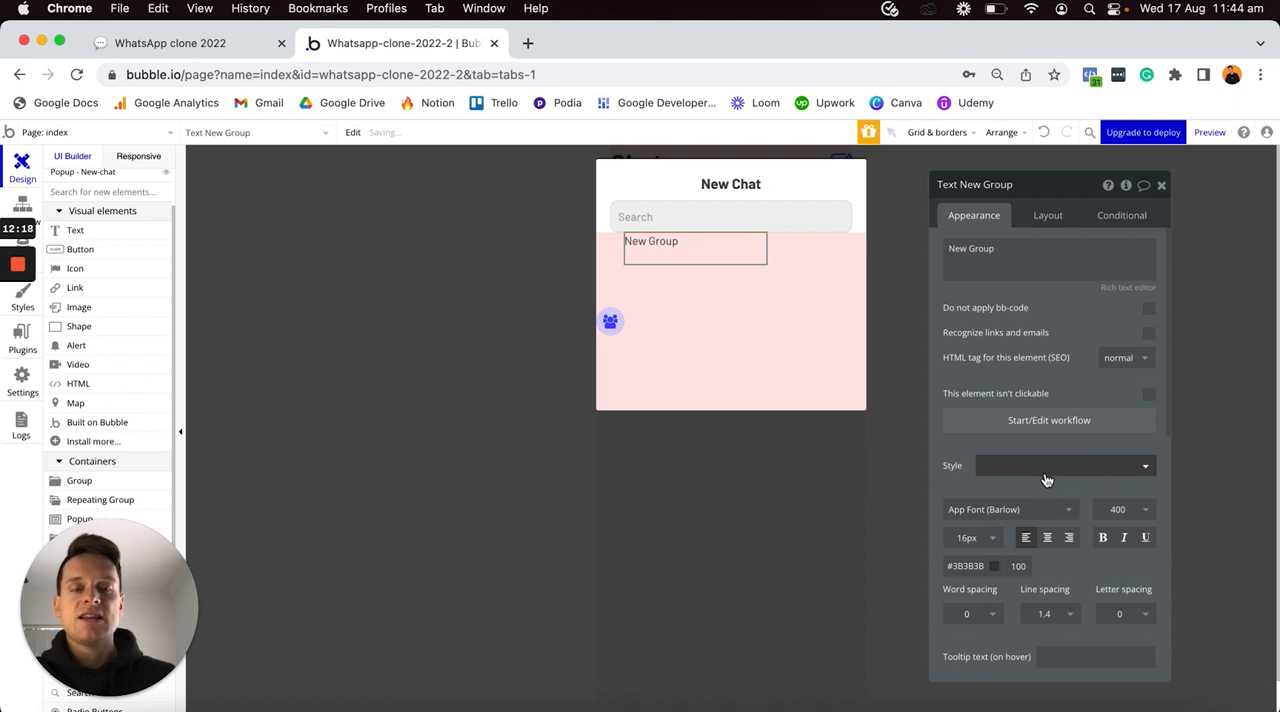
pyautogui.click(970, 565)
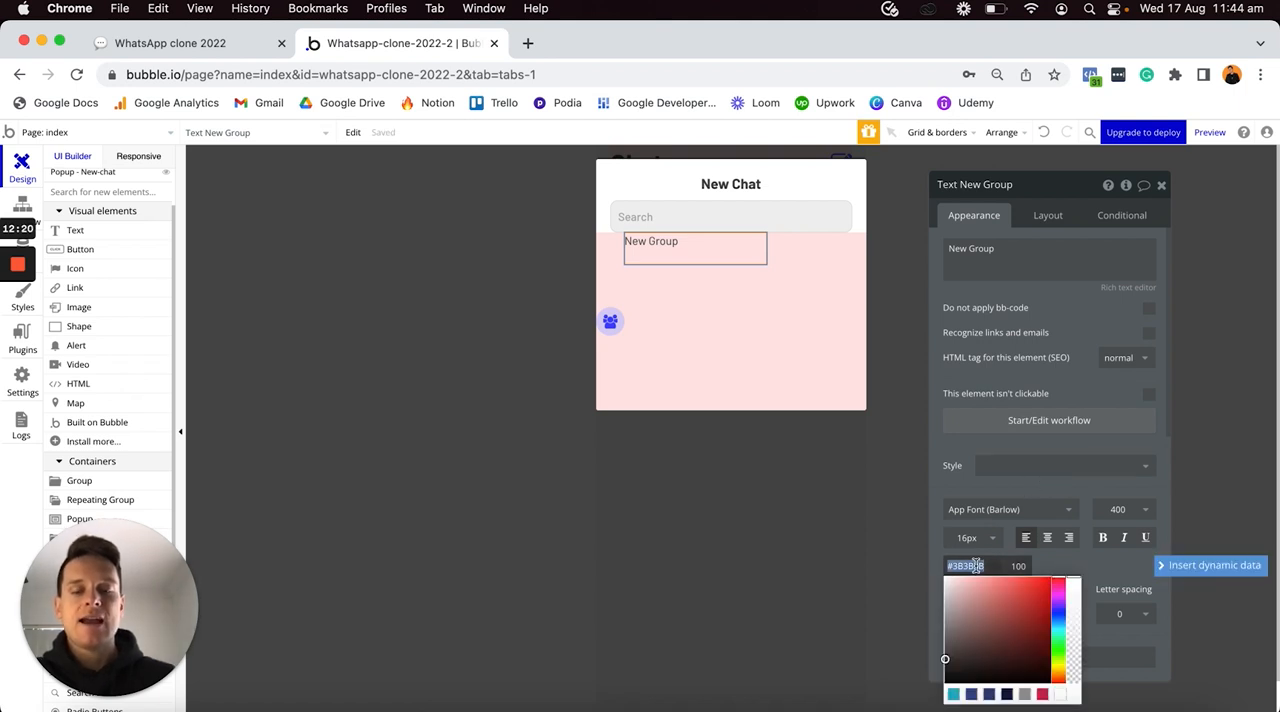
pyautogui.write('#4043FF')
pyautogui.click(1059, 561)
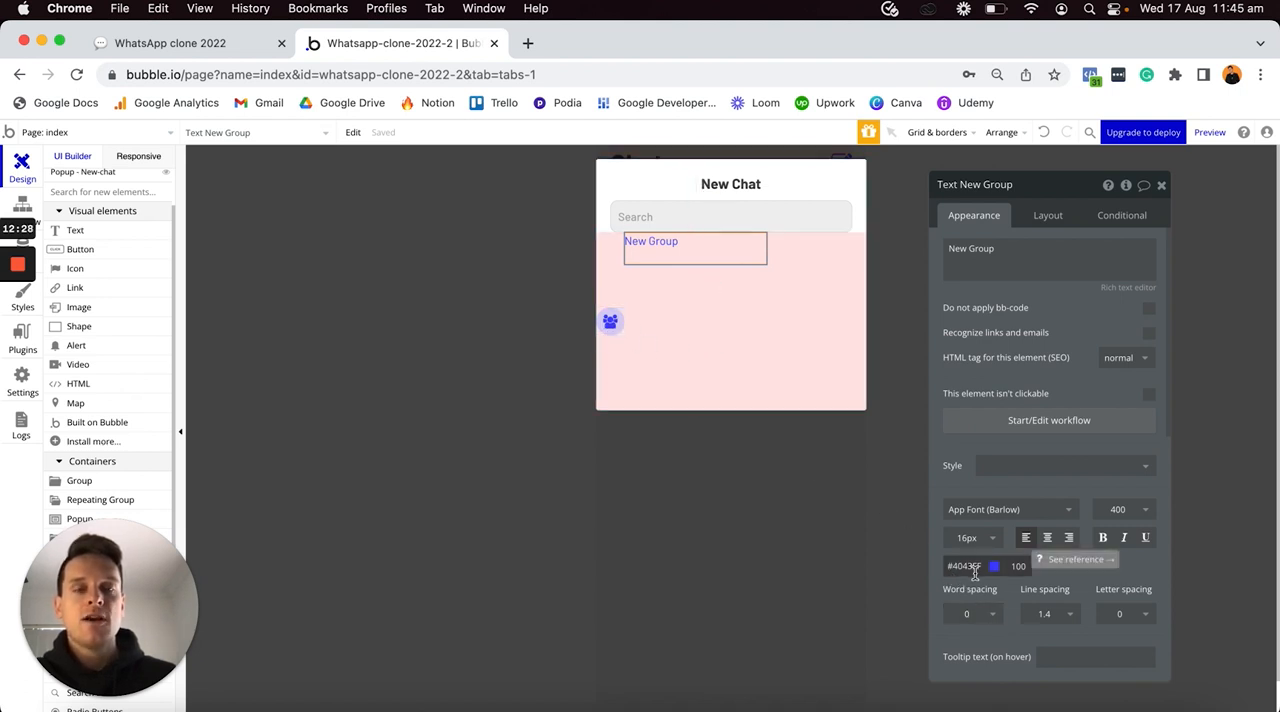
# - Remove the New Group text's fixed width, set its minimum height to 0 and left margin to 10 px, and centre it vertically
pyautogui.click(1048, 216)
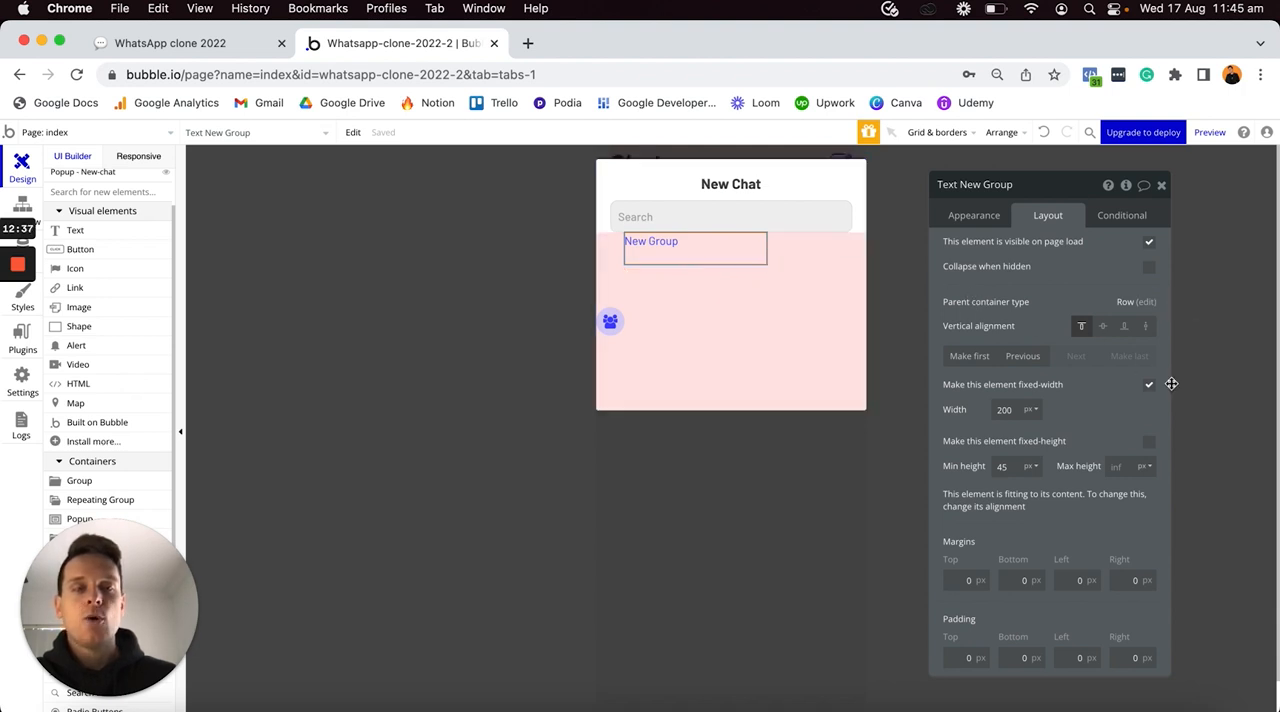
pyautogui.click(1149, 390)
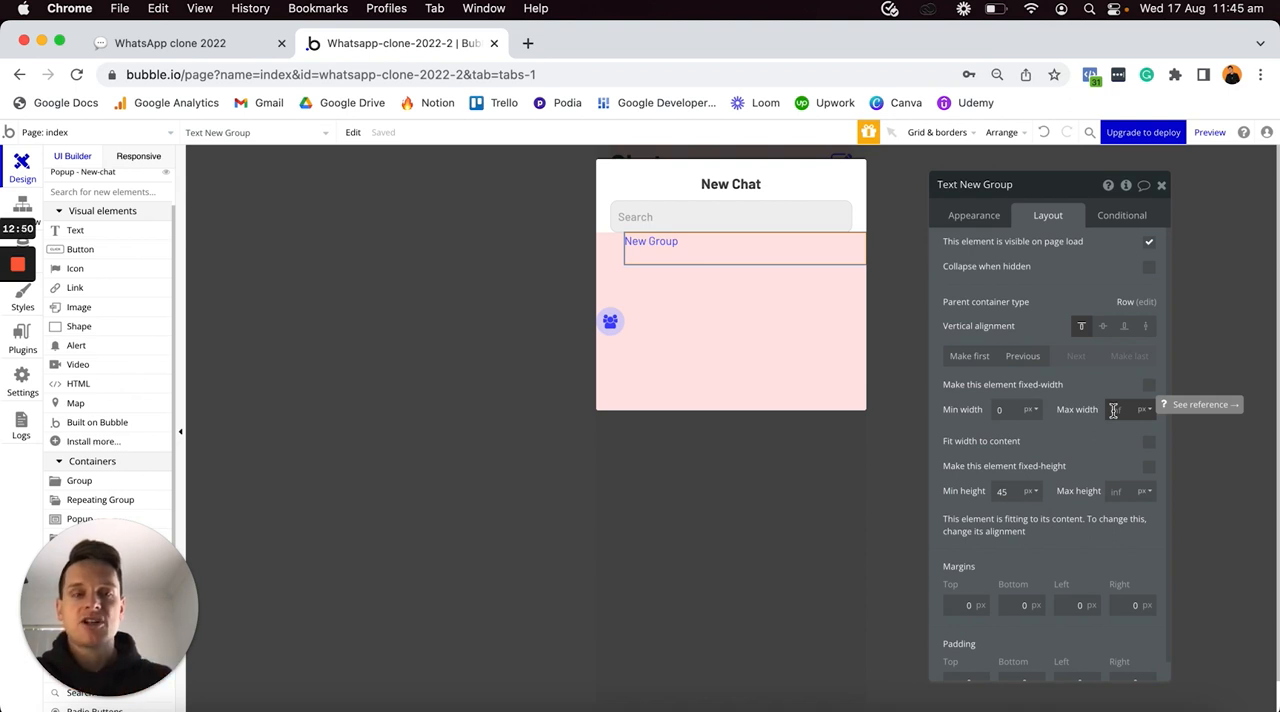
pyautogui.click(1019, 486)
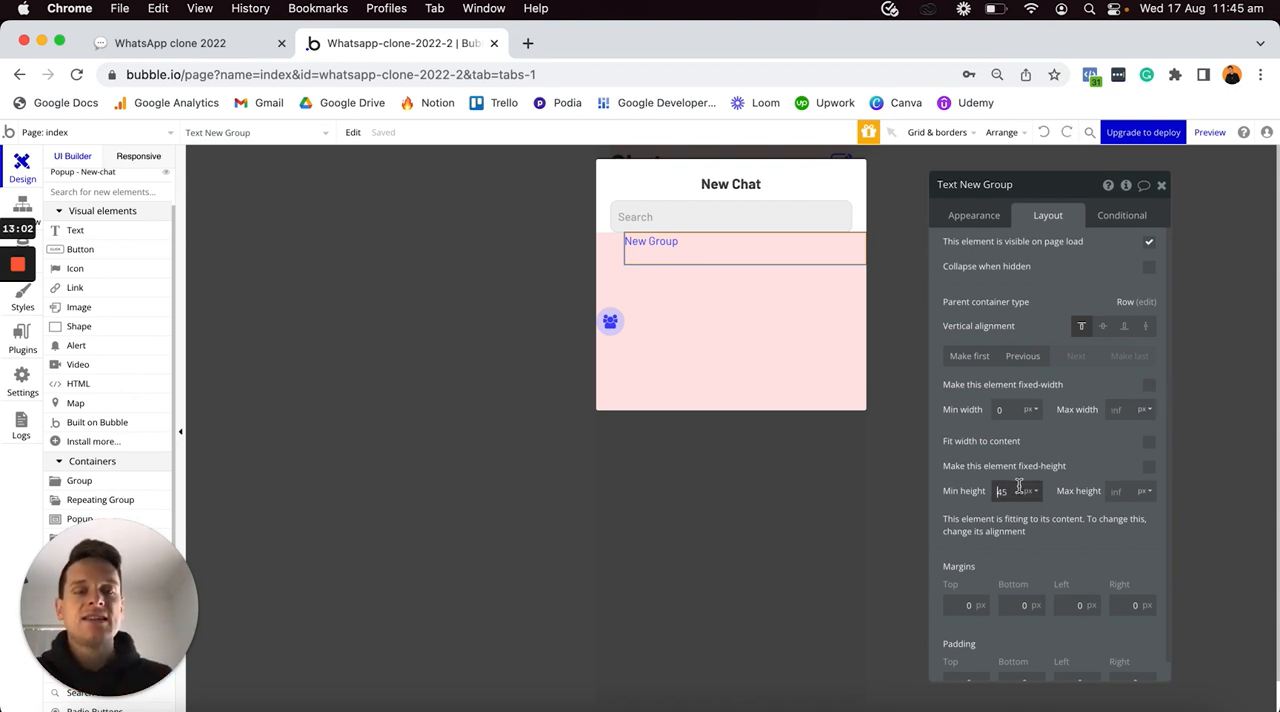
pyautogui.write('0')
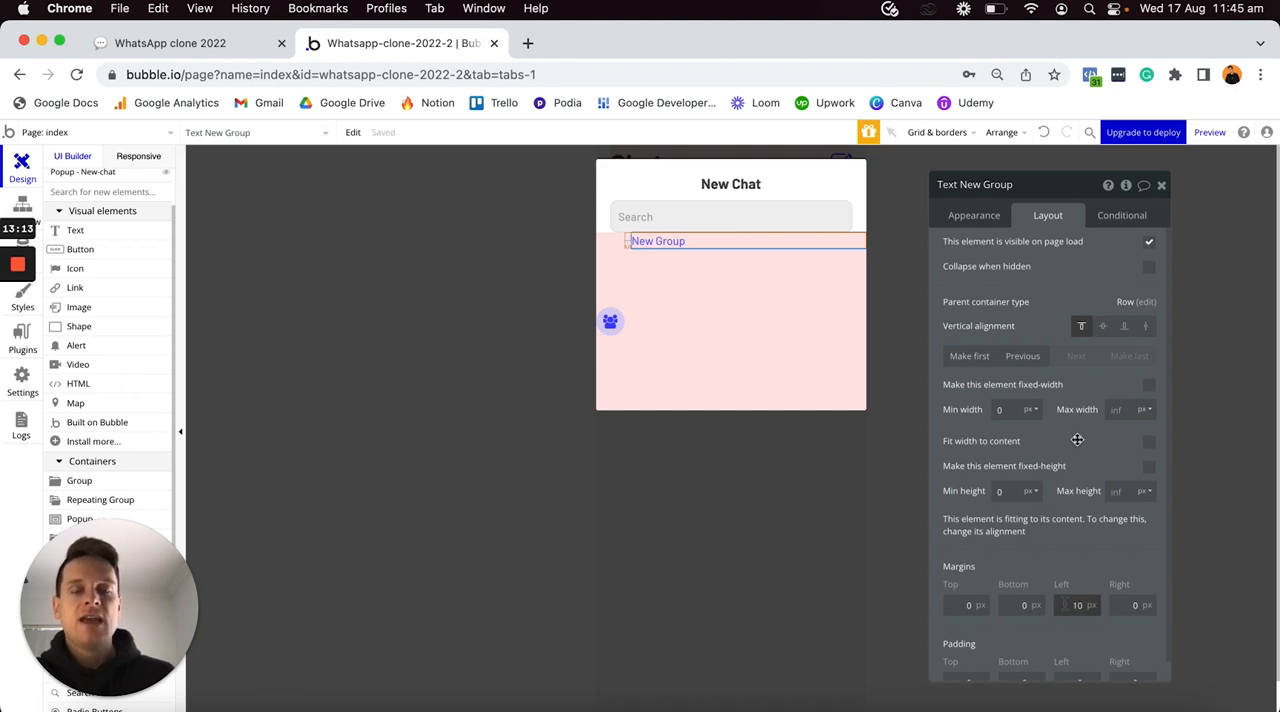
pyautogui.click(1100, 330)
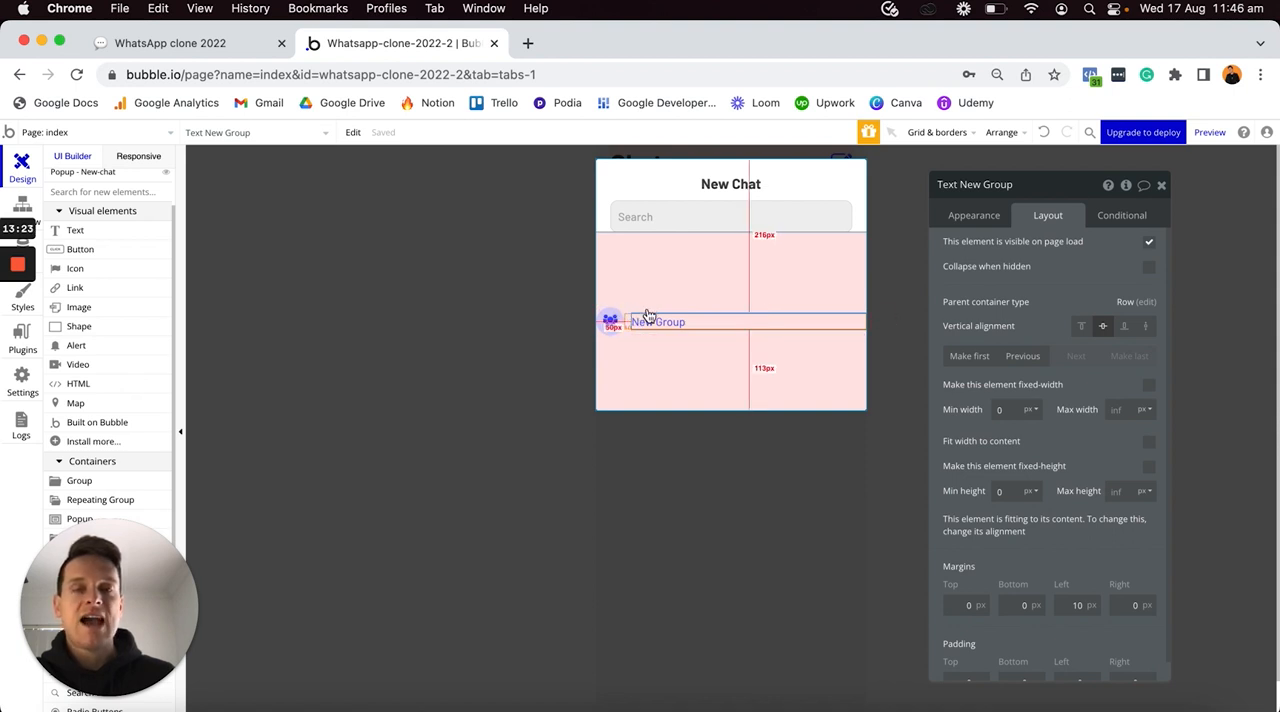
# - Set the pink group's minimum height to 0 px and its top, left and right margins to 10 px
pyautogui.click(668, 276)
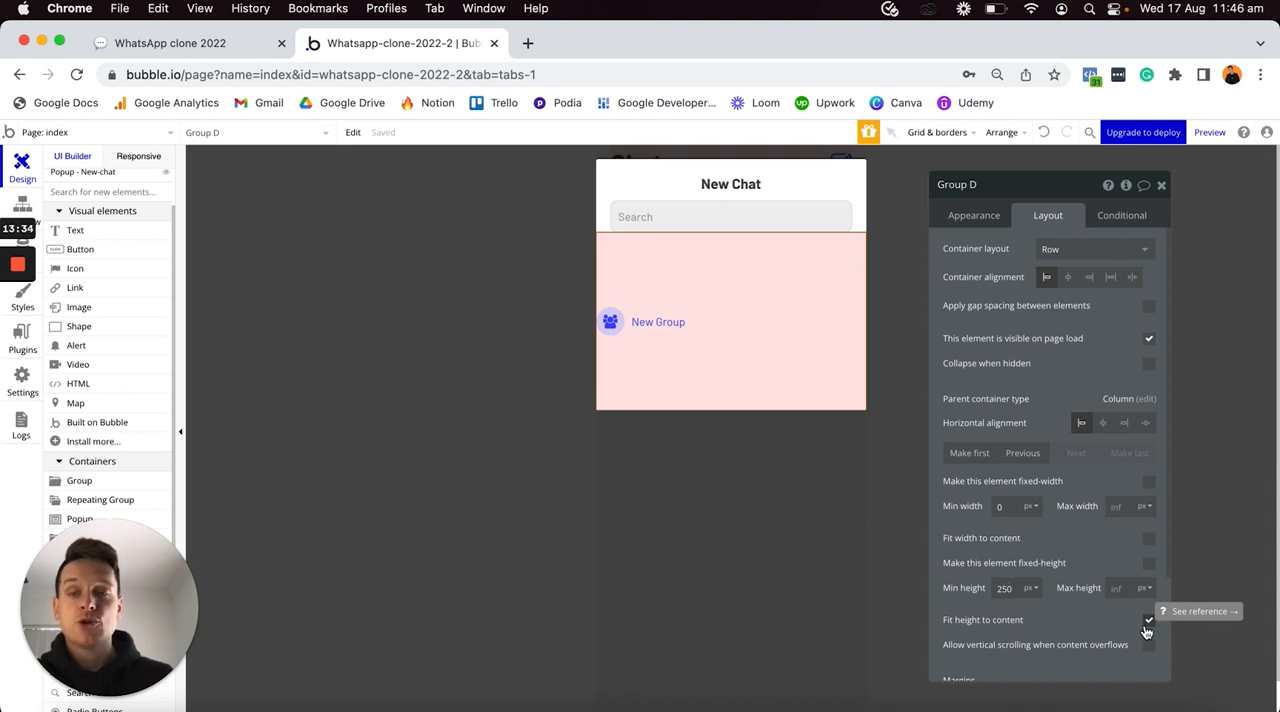
pyautogui.write('0')
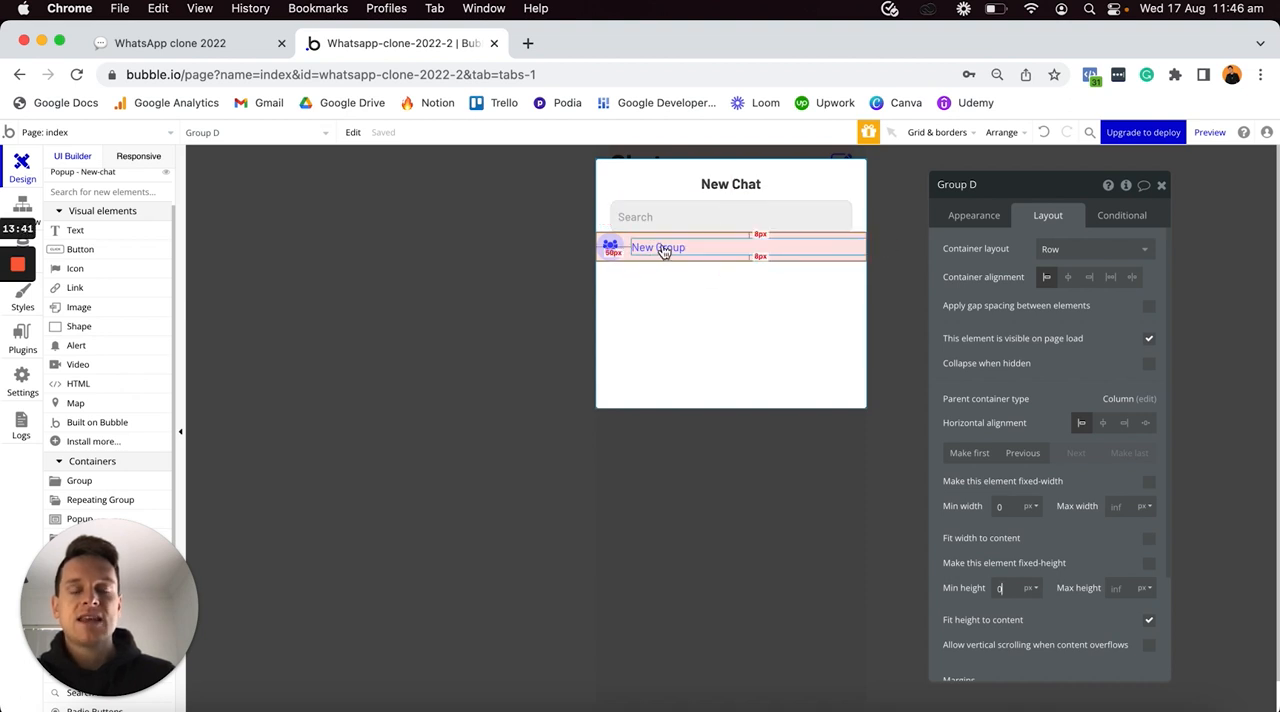
pyautogui.scroll(-4, 1041, 552)
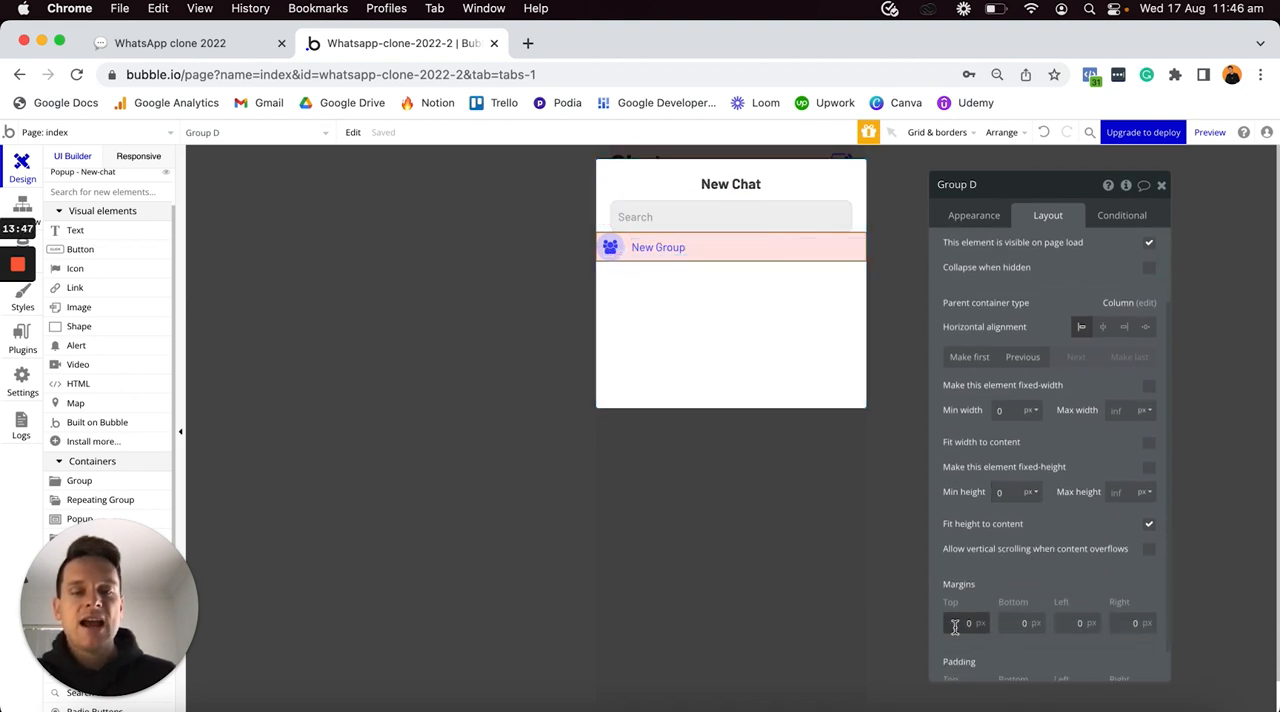
pyautogui.write('1')
pyautogui.click(1066, 621)
pyautogui.write('1')
pyautogui.click(1118, 622)
pyautogui.write('1')
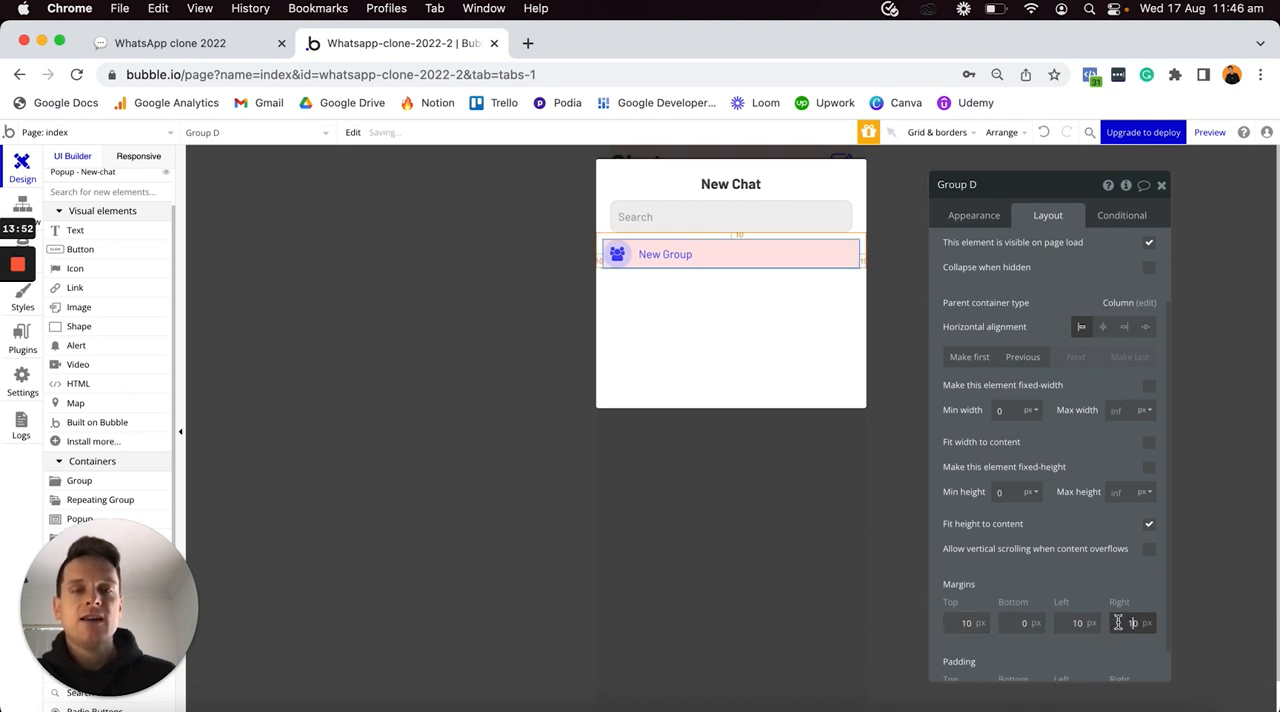
# - Set the search input's left and right margins to 10 px each
pyautogui.click(700, 216)
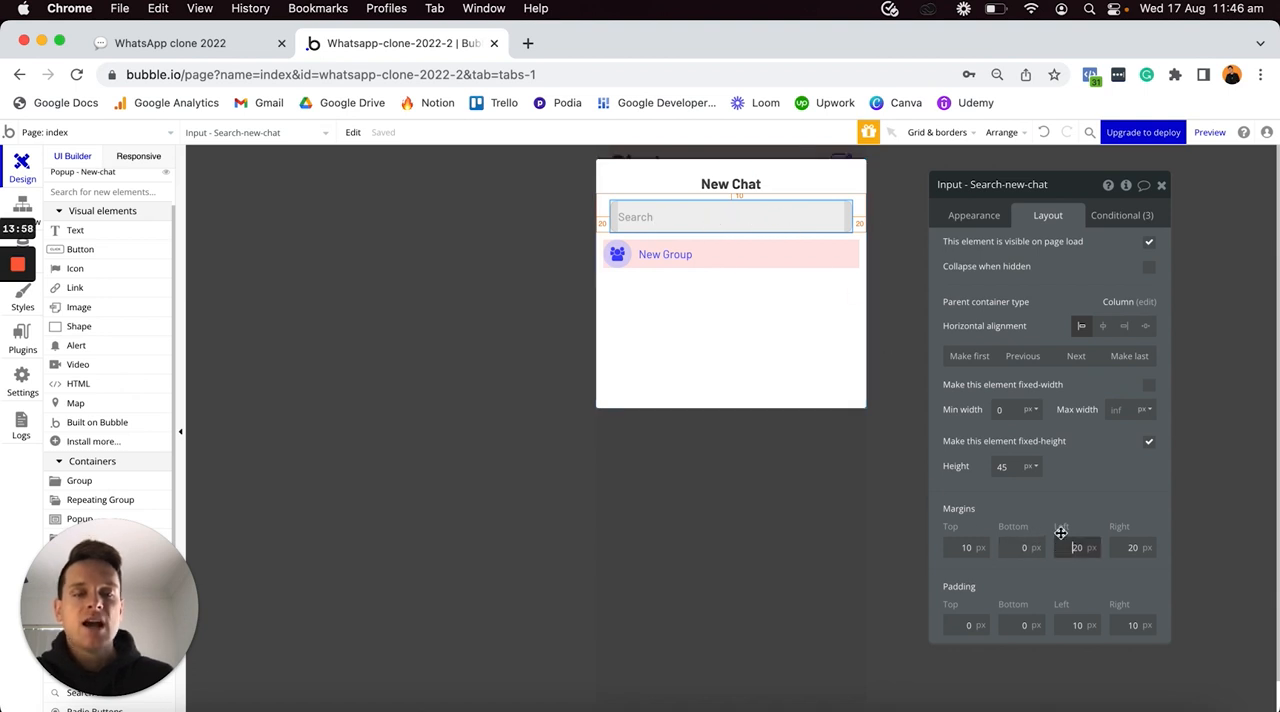
pyautogui.write('10')
pyautogui.click(1125, 547)
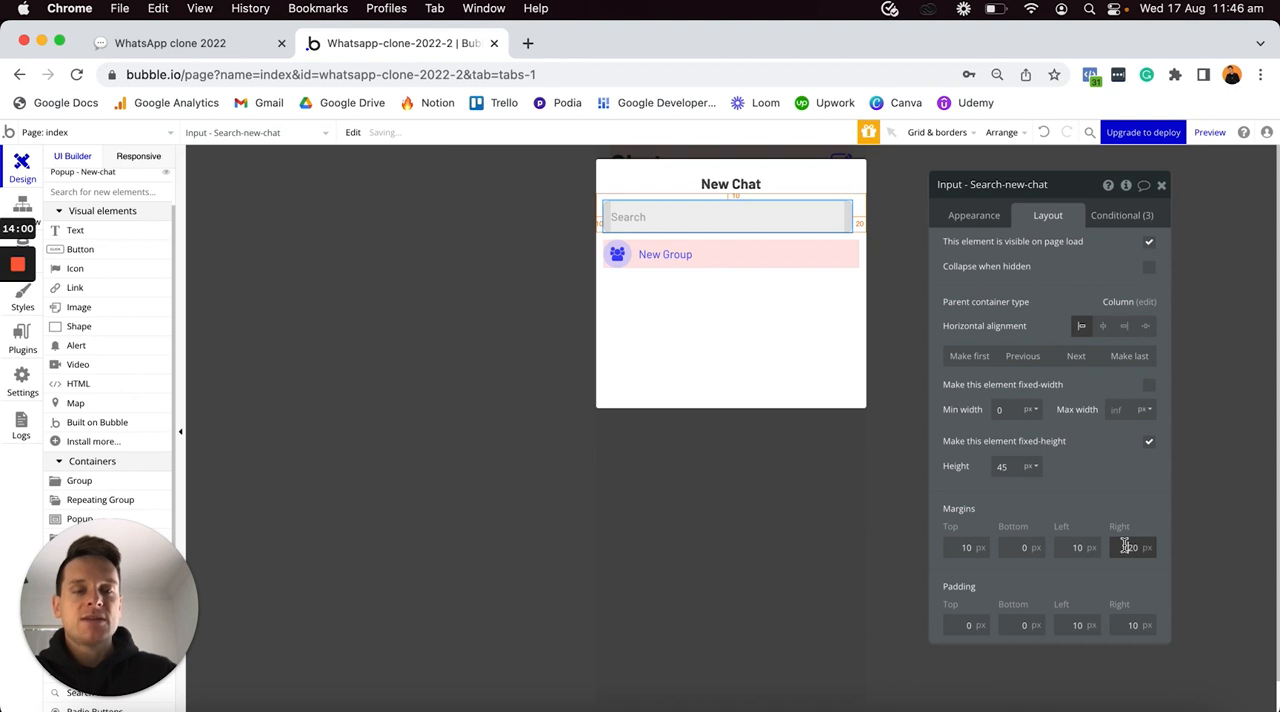
pyautogui.write('10')
pyautogui.click(1116, 487)
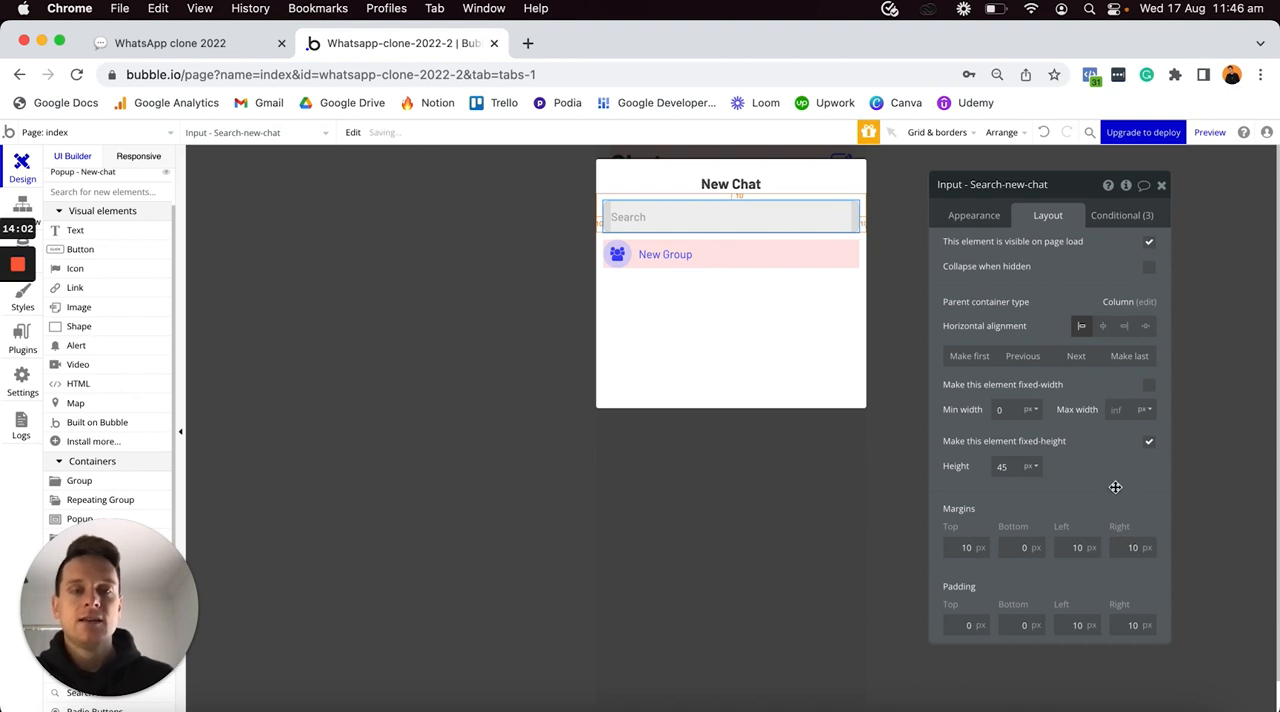
# - Rename the pink row group "Group - New-group-chat" and paste a copy of it into the popup
pyautogui.click(842, 255)
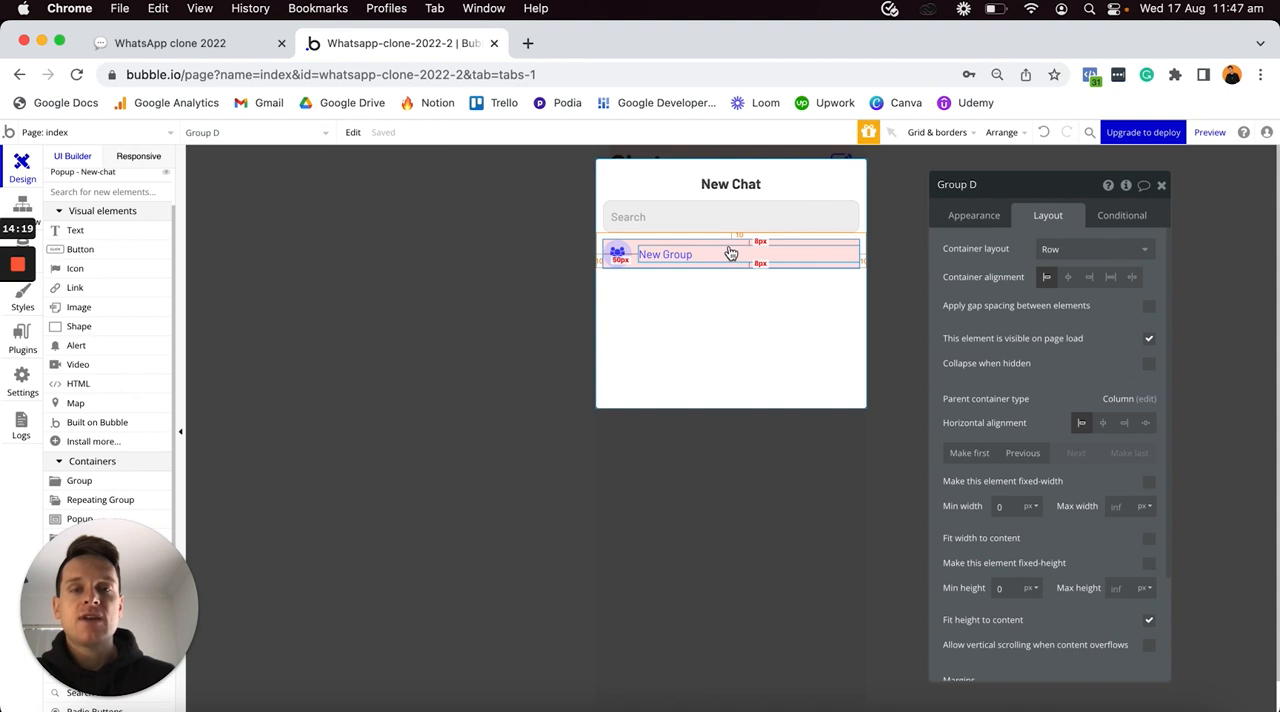
pyautogui.click(996, 181)
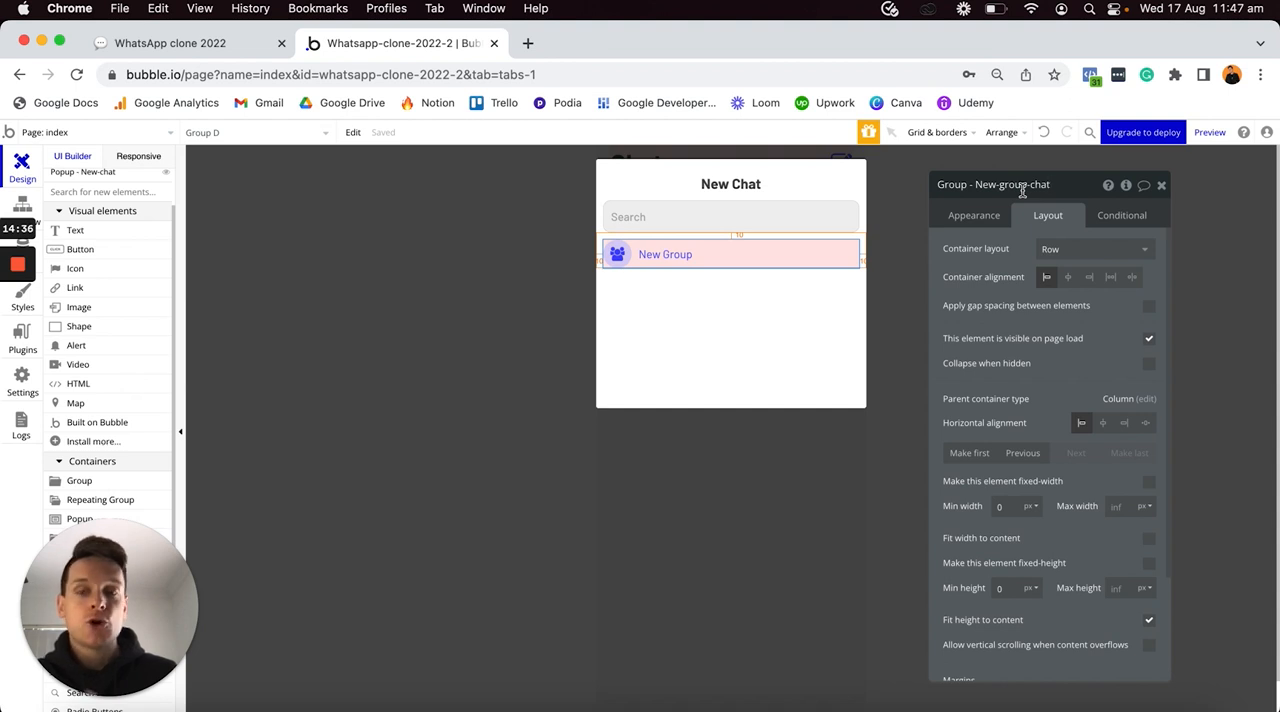
pyautogui.click(811, 246)
pyautogui.press('super+c')
pyautogui.click(740, 310)
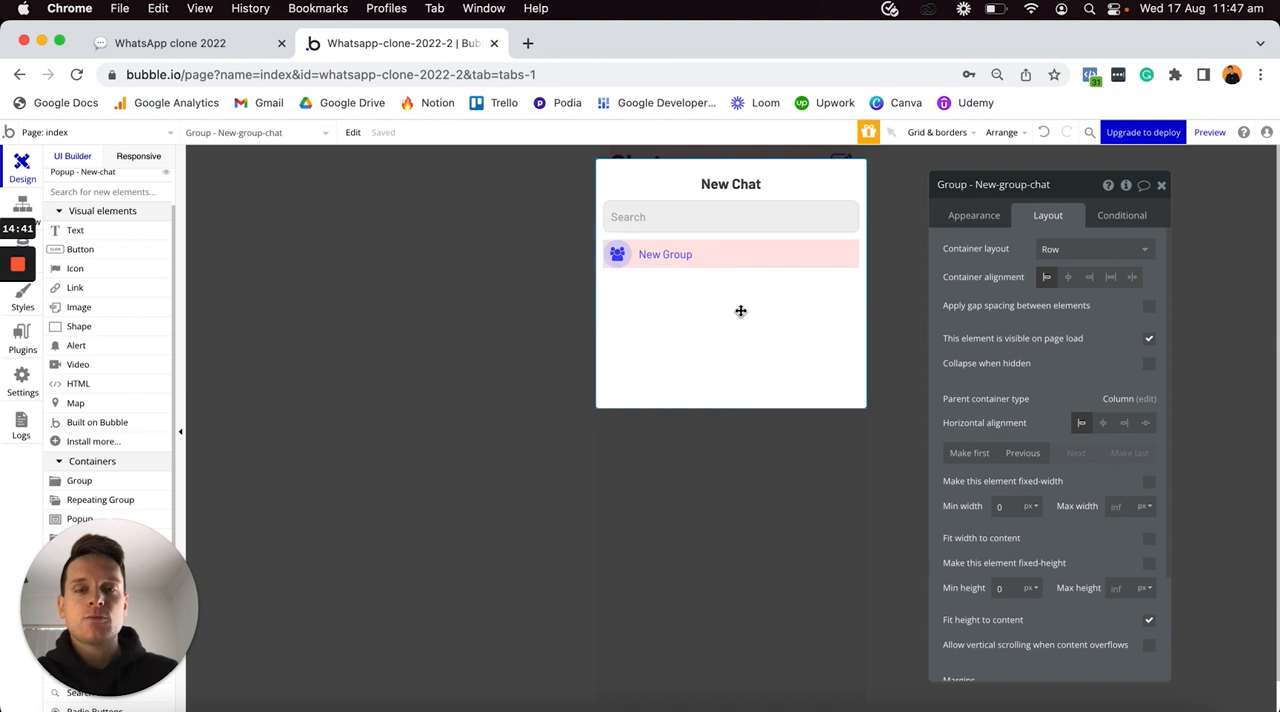
pyautogui.press('super+v')
# - Rename the copied row group as "Group - New-contact"
pyautogui.click(732, 291)
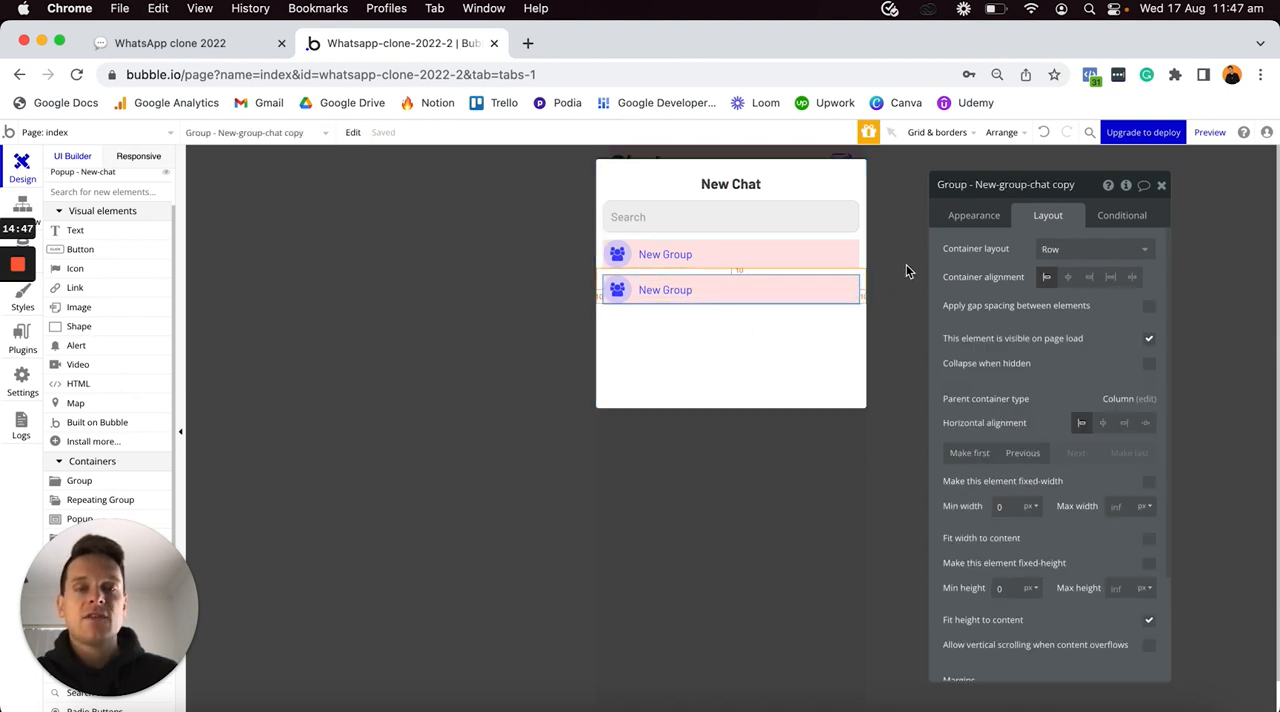
pyautogui.click(1004, 178)
pyautogui.press('shift+super+Right')
pyautogui.write('co')
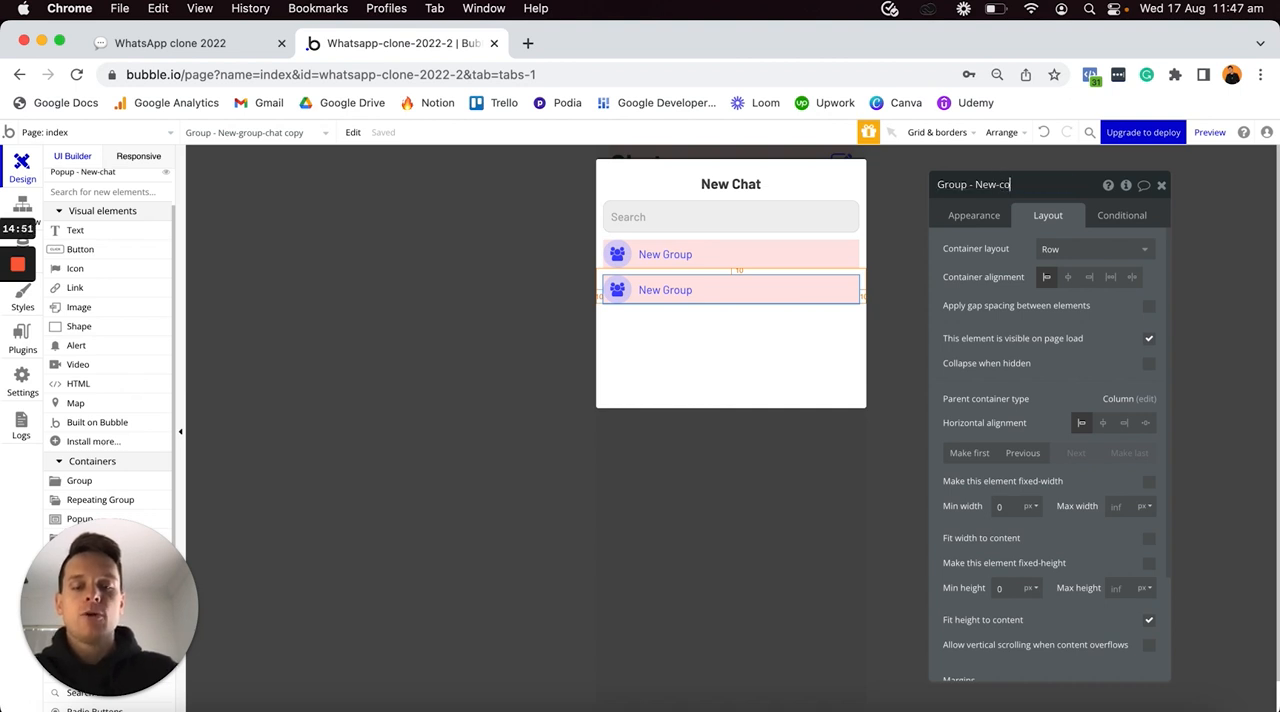
# - Change the copied row's text to "New Contact"
pyautogui.click(677, 291)
pyautogui.click(983, 220)
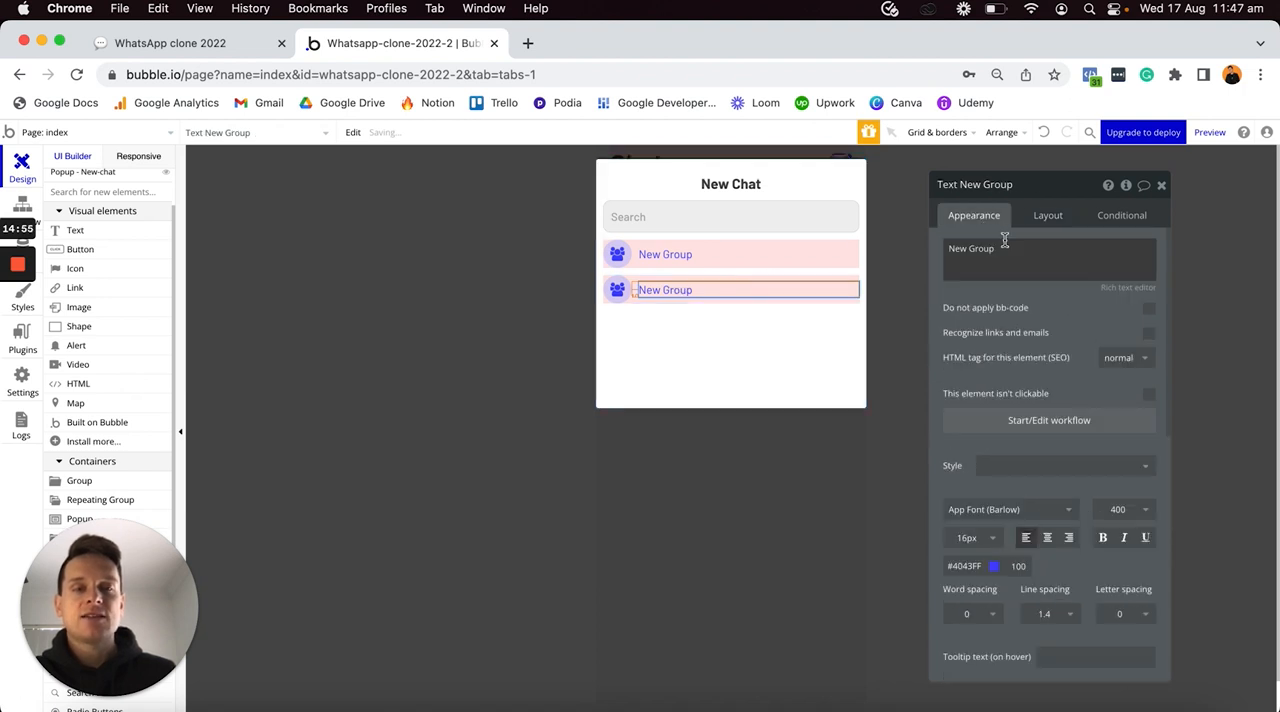
pyautogui.click(1000, 248)
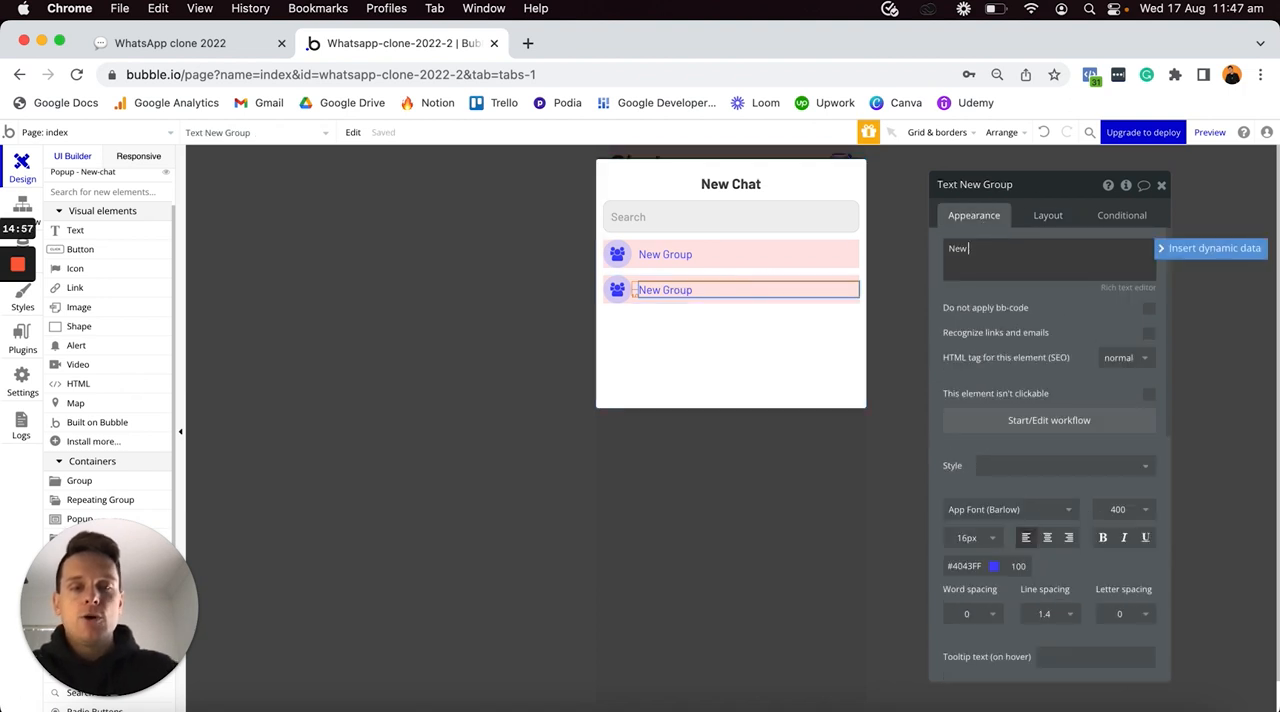
pyautogui.write('Contact')
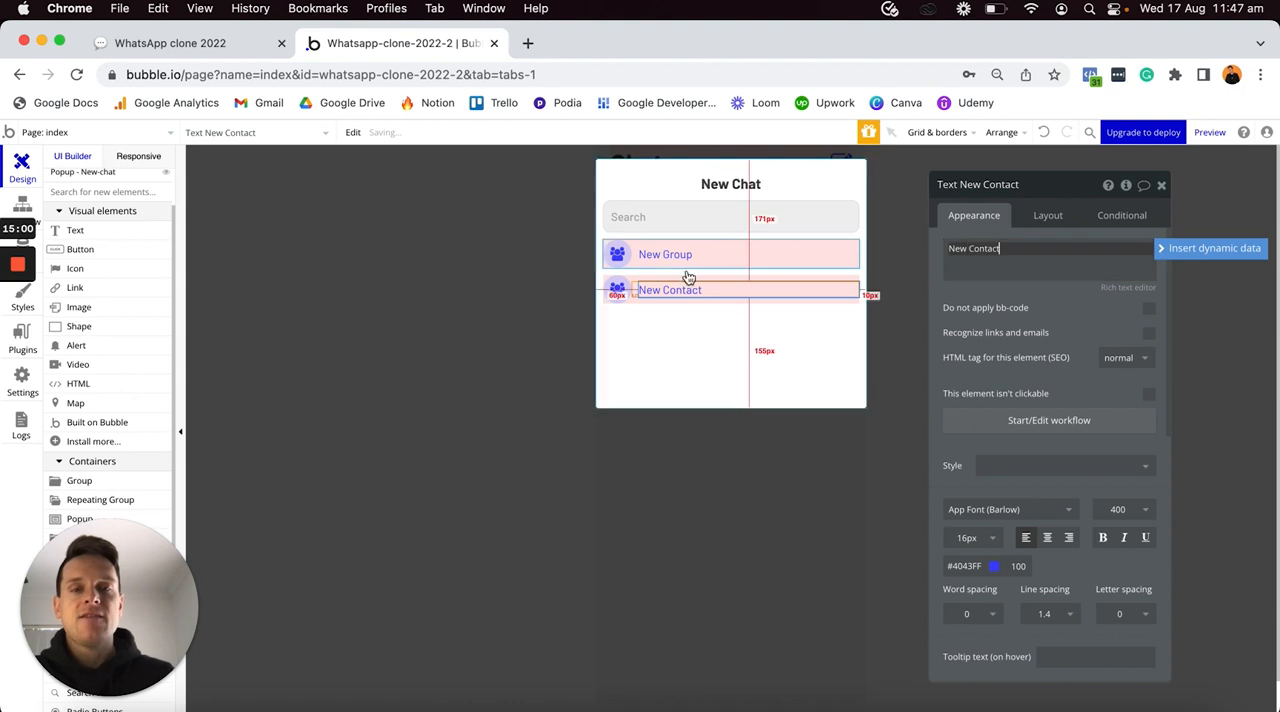
# - Replace the New Contact row's icon with the user-plus icon, searching the icon library for "user"
pyautogui.click(617, 292)
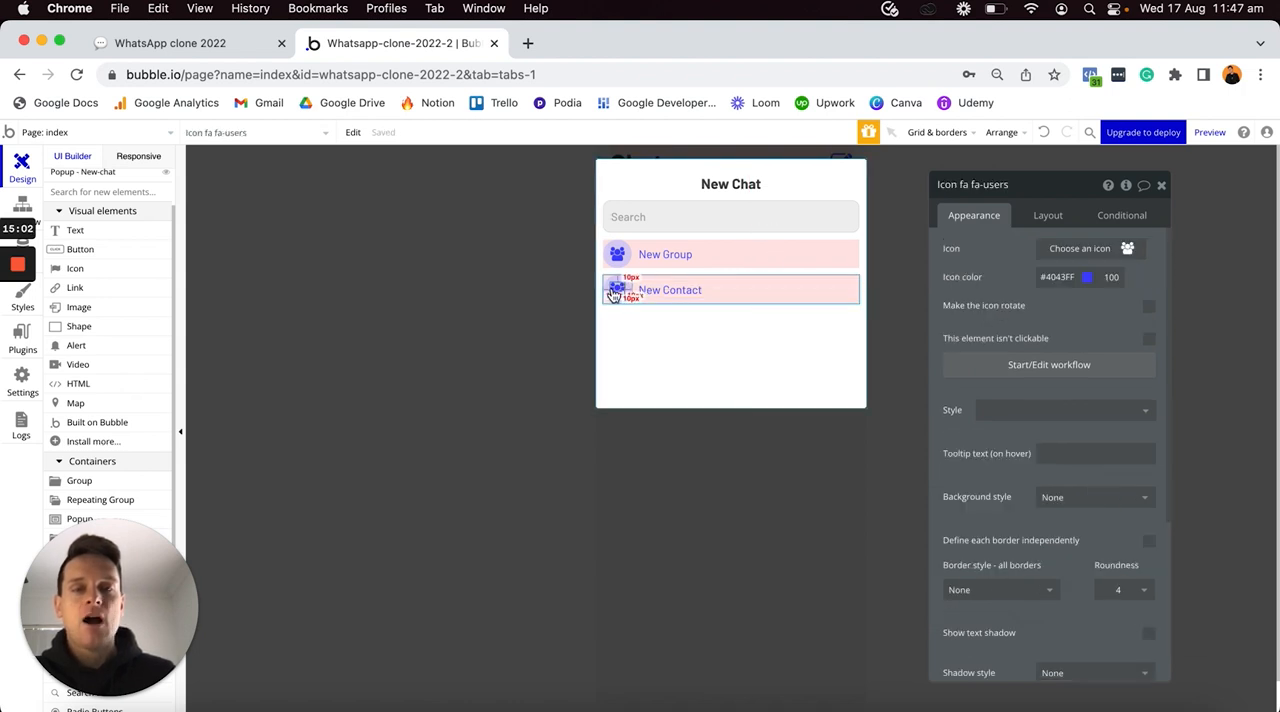
pyautogui.moveTo(615, 295); pyautogui.dragTo(612, 285)
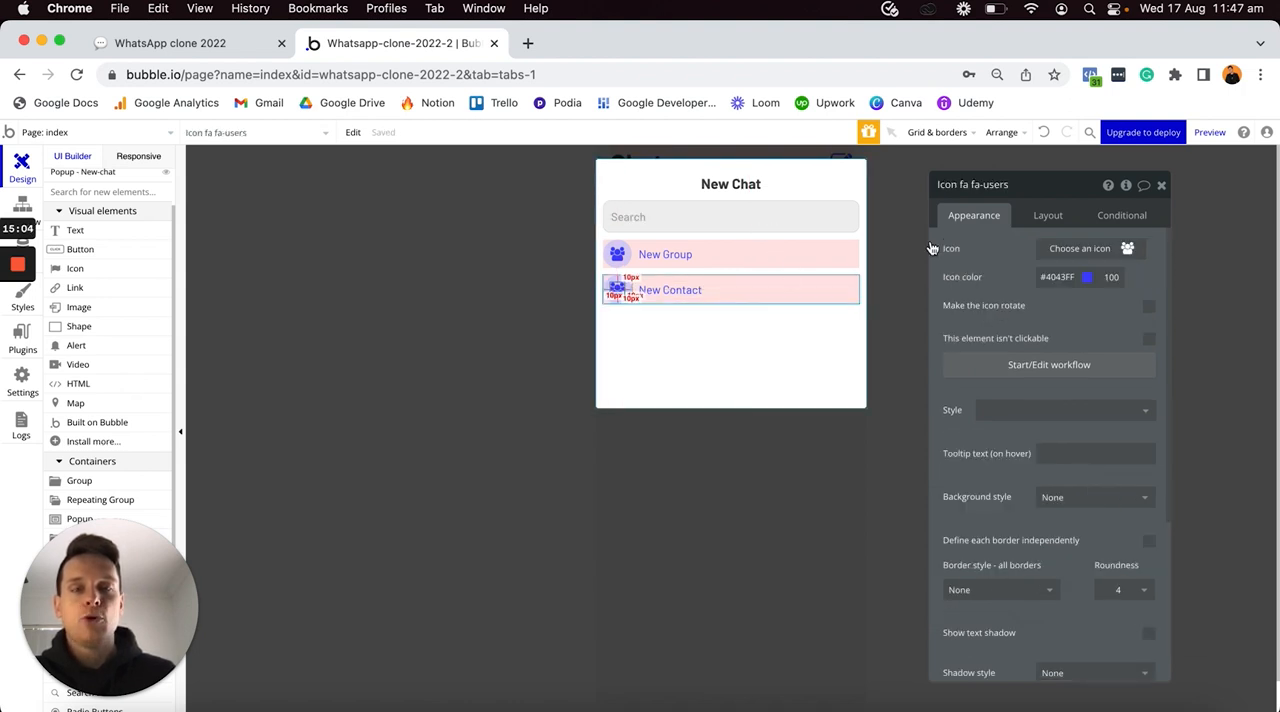
pyautogui.click(1069, 257)
pyautogui.write('user')
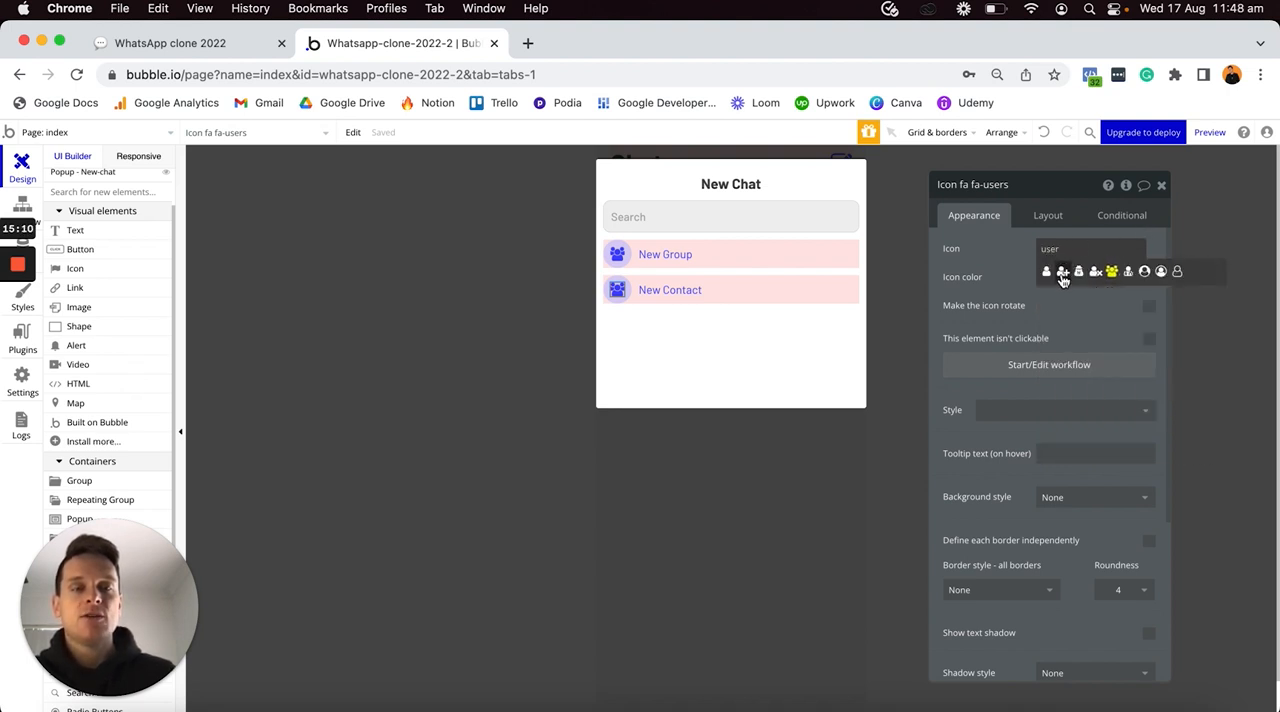
pyautogui.click(1062, 274)
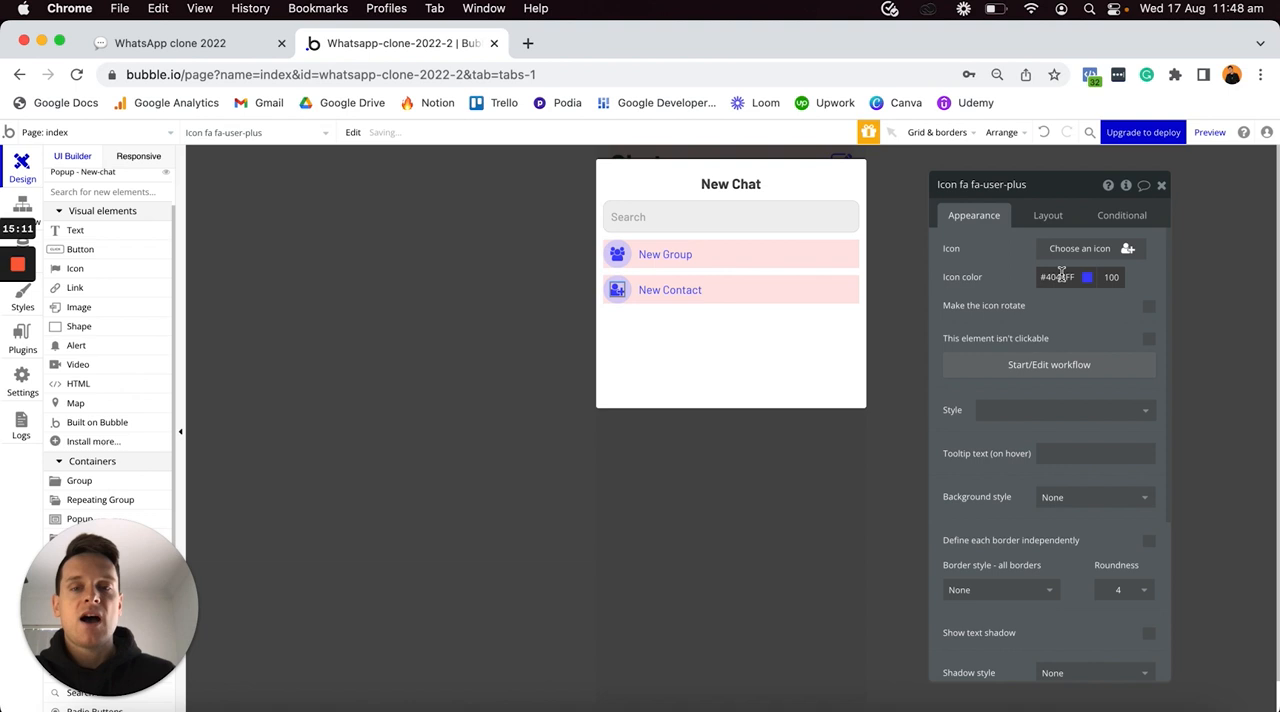
# - Remove the preset style from the New-chat popup and set its corner roundness to 10
pyautogui.click(770, 351)
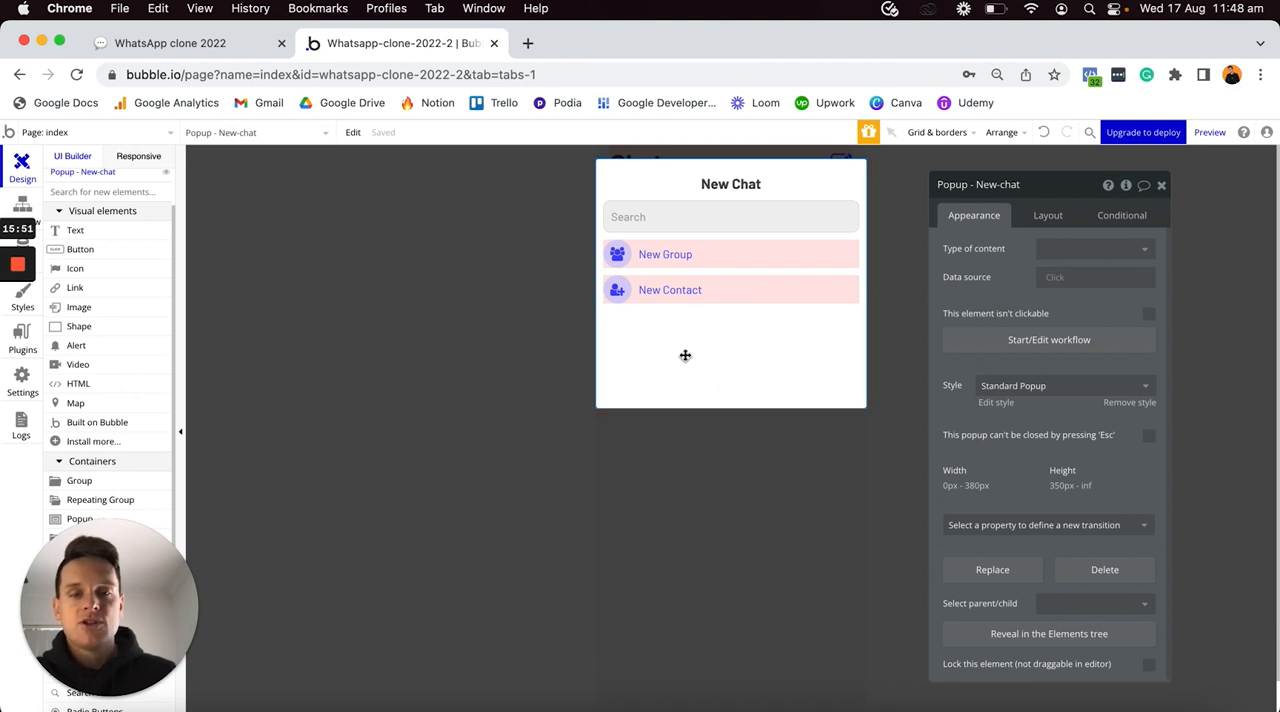
pyautogui.click(1124, 404)
pyautogui.scroll(-3, 1123, 506)
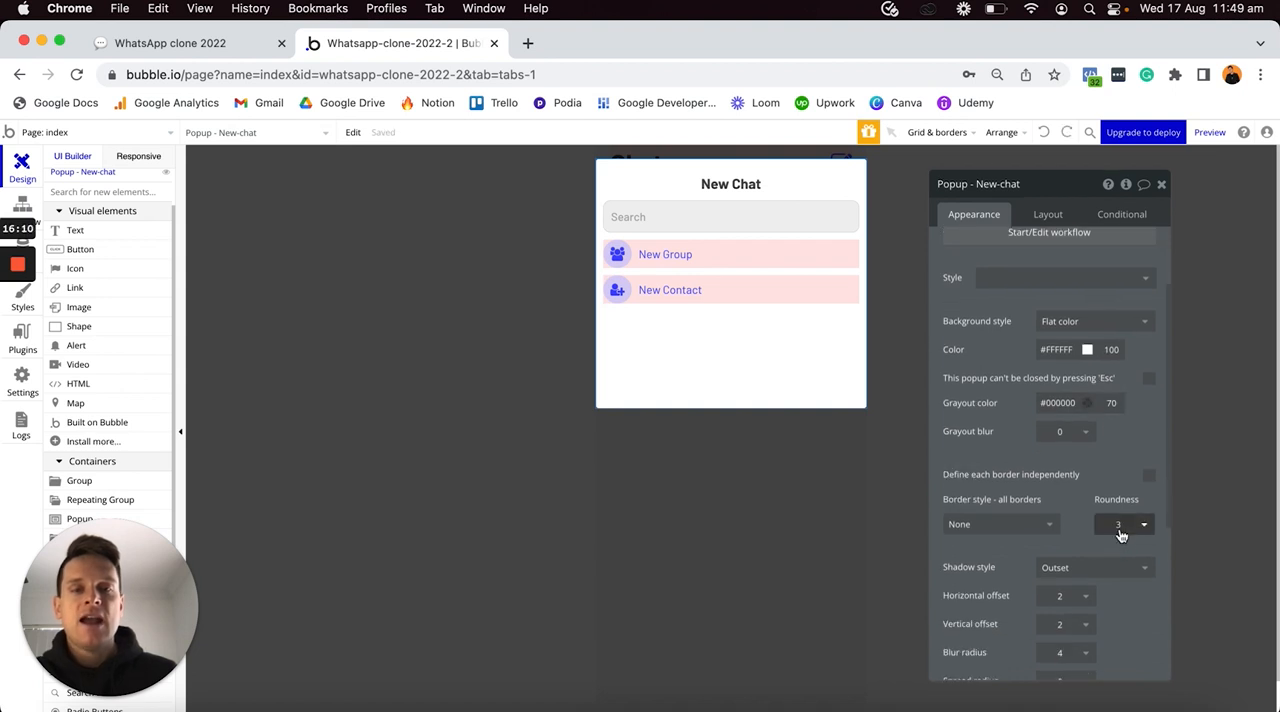
pyautogui.click(1122, 523)
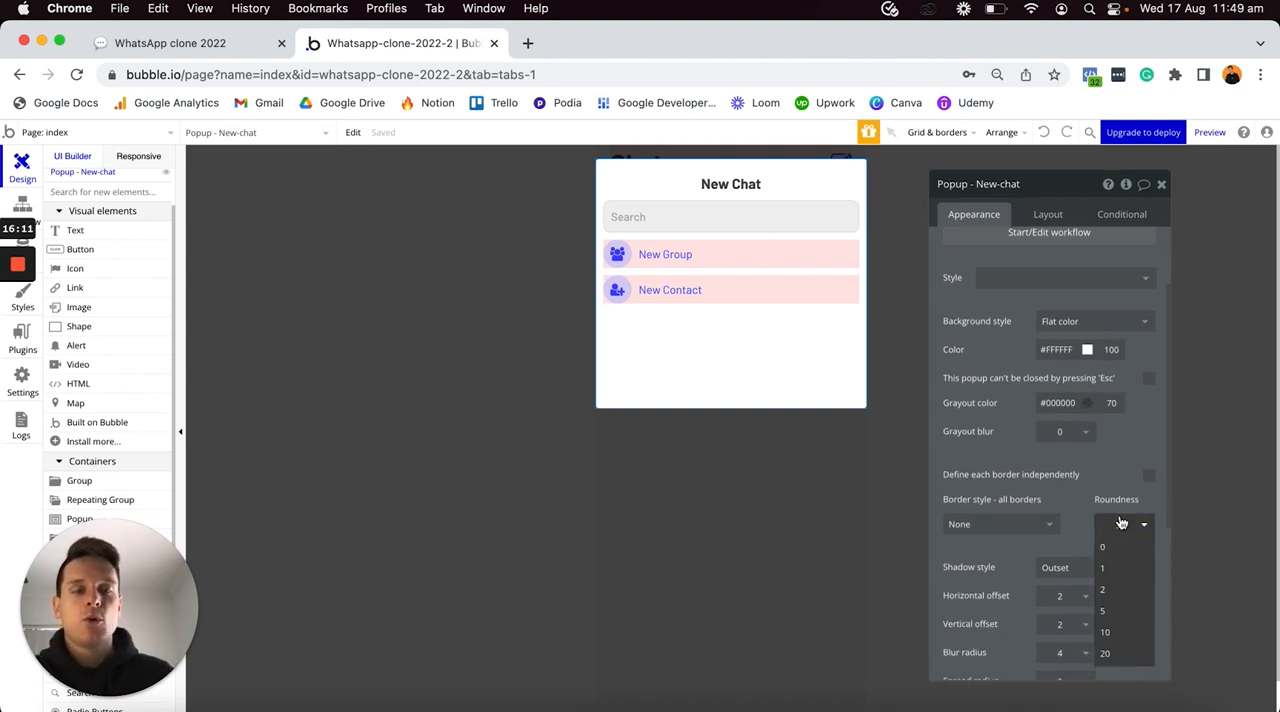
pyautogui.click(1108, 632)
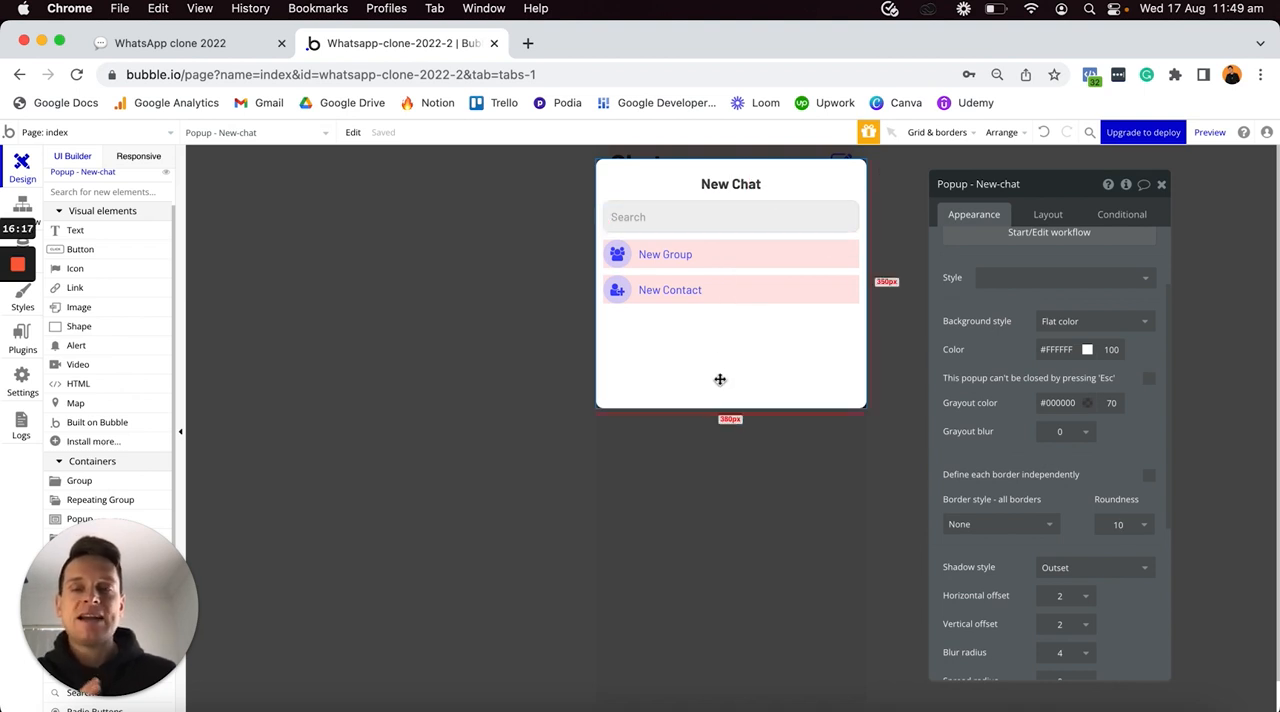
# - Start a workflow for the pencil icon beside the Chats heading on the index page
pyautogui.click(706, 443)
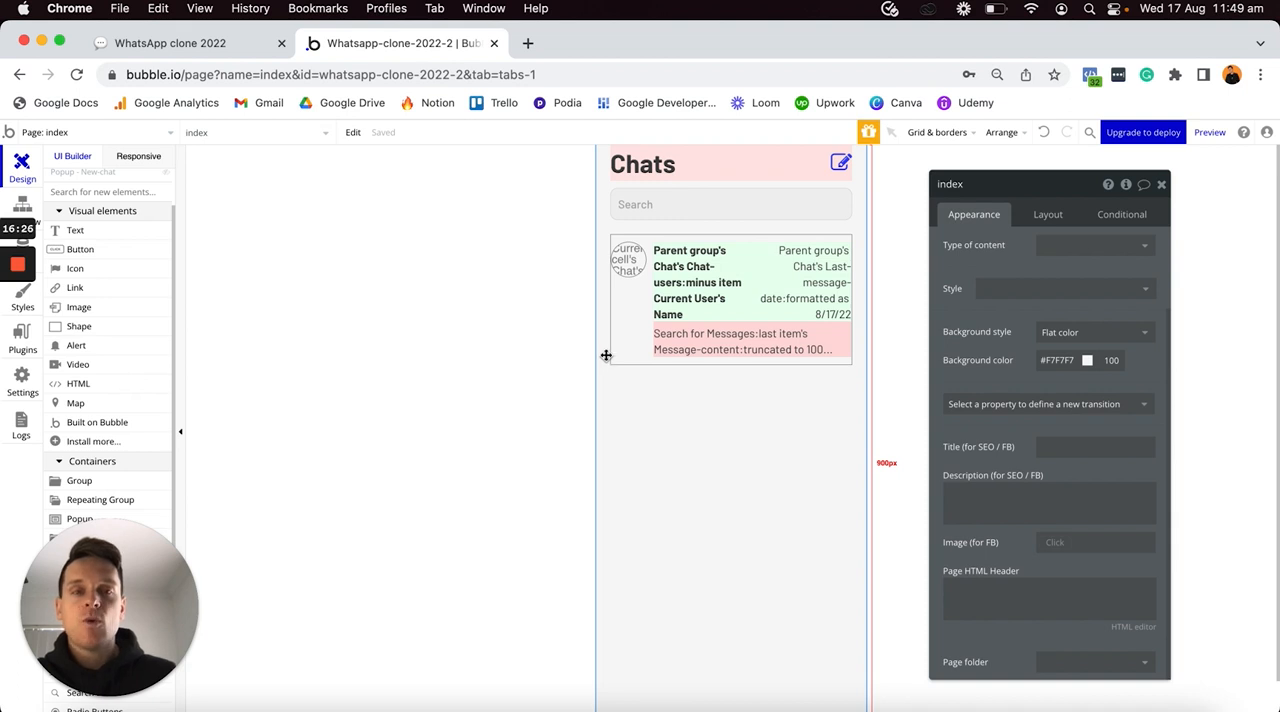
pyautogui.click(839, 167)
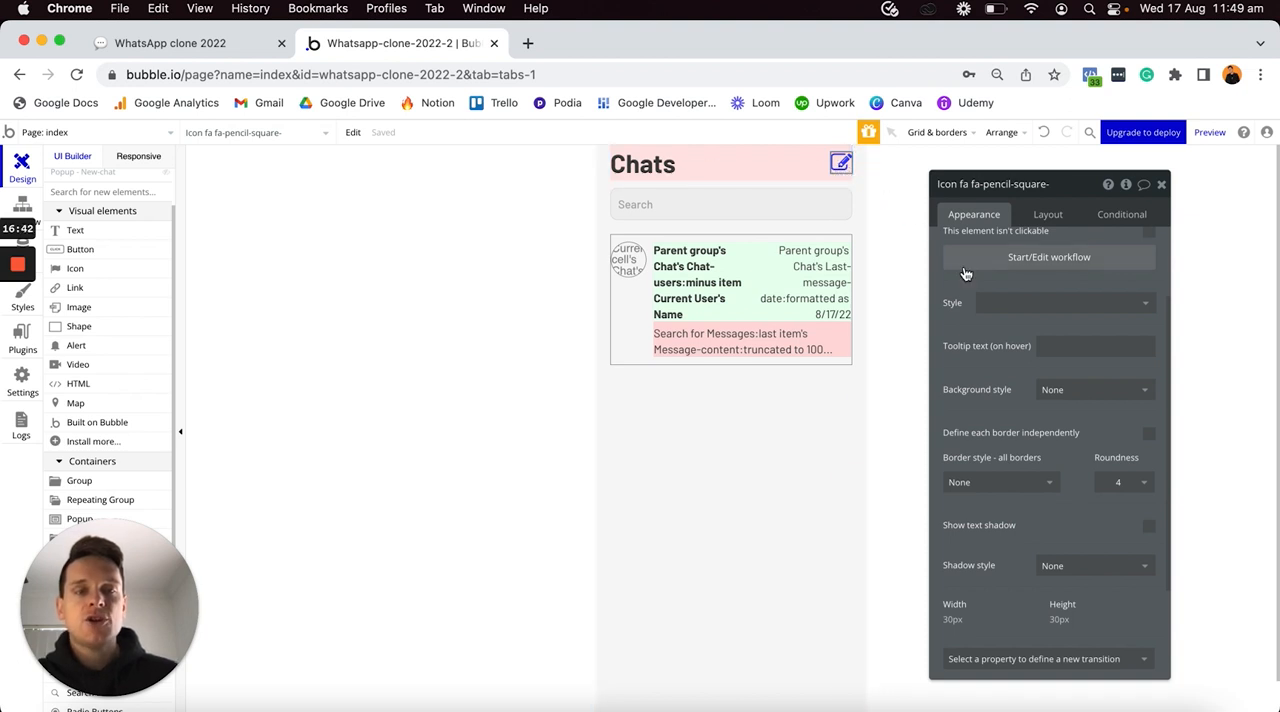
pyautogui.scroll(3, 975, 280)
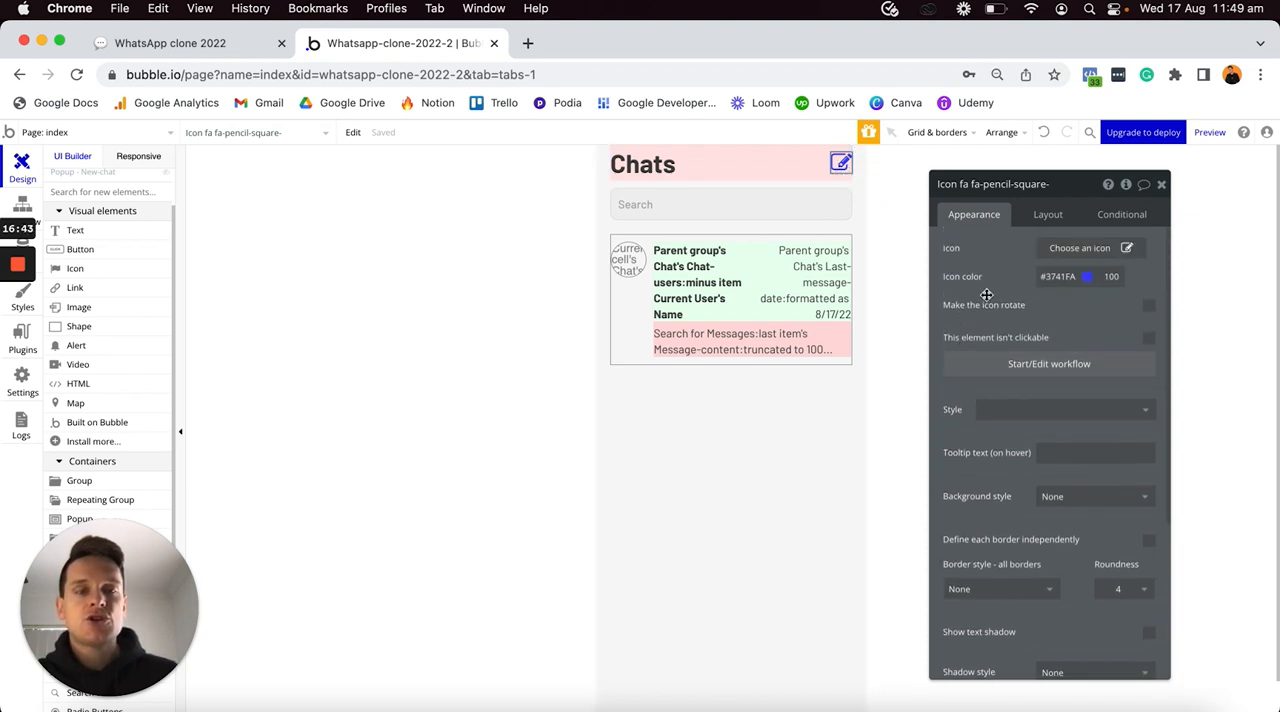
pyautogui.click(988, 366)
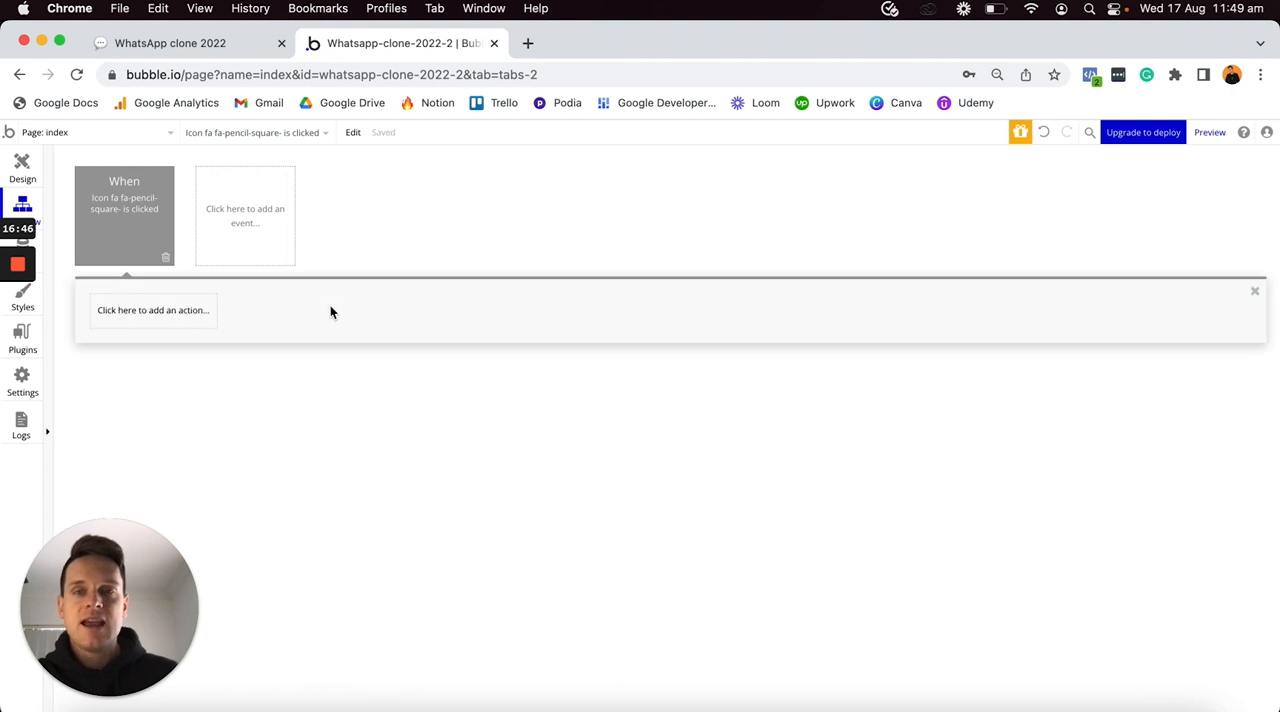
# - Add a Show element action to the pencil icon's workflow, targeting Popup - New-chat
pyautogui.click(176, 320)
pyautogui.moveTo(160, 503)
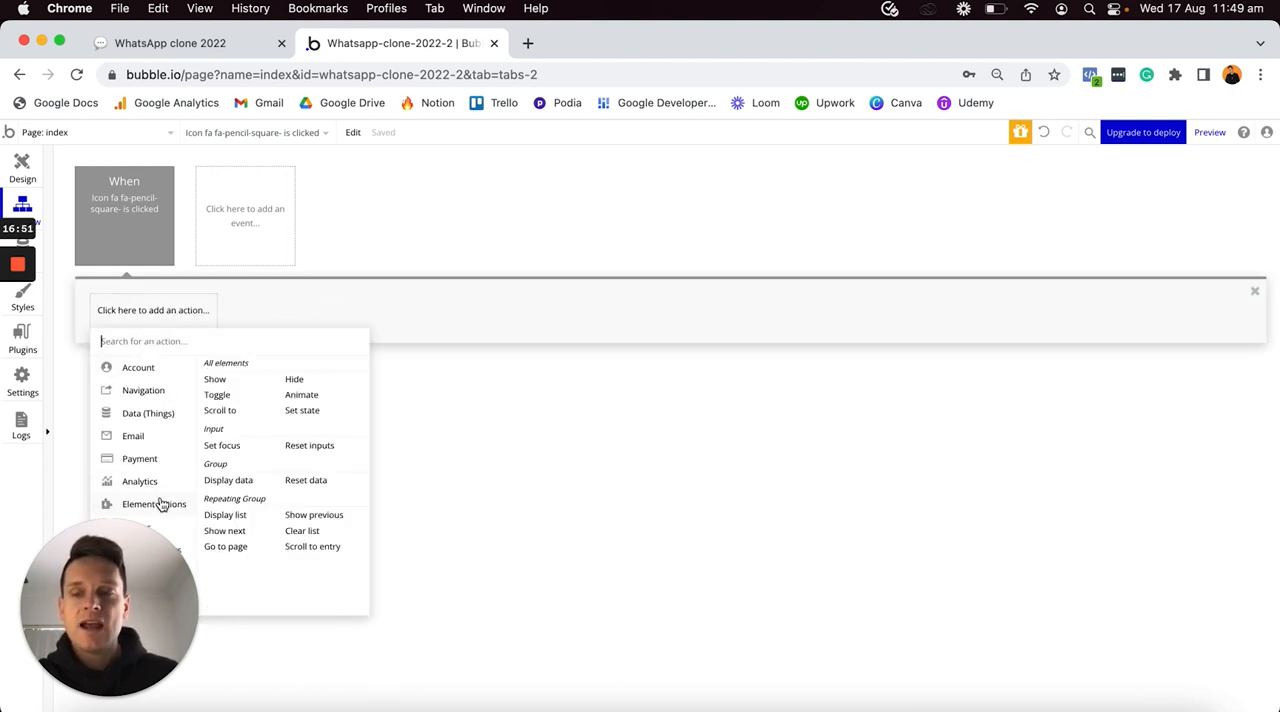
pyautogui.click(216, 382)
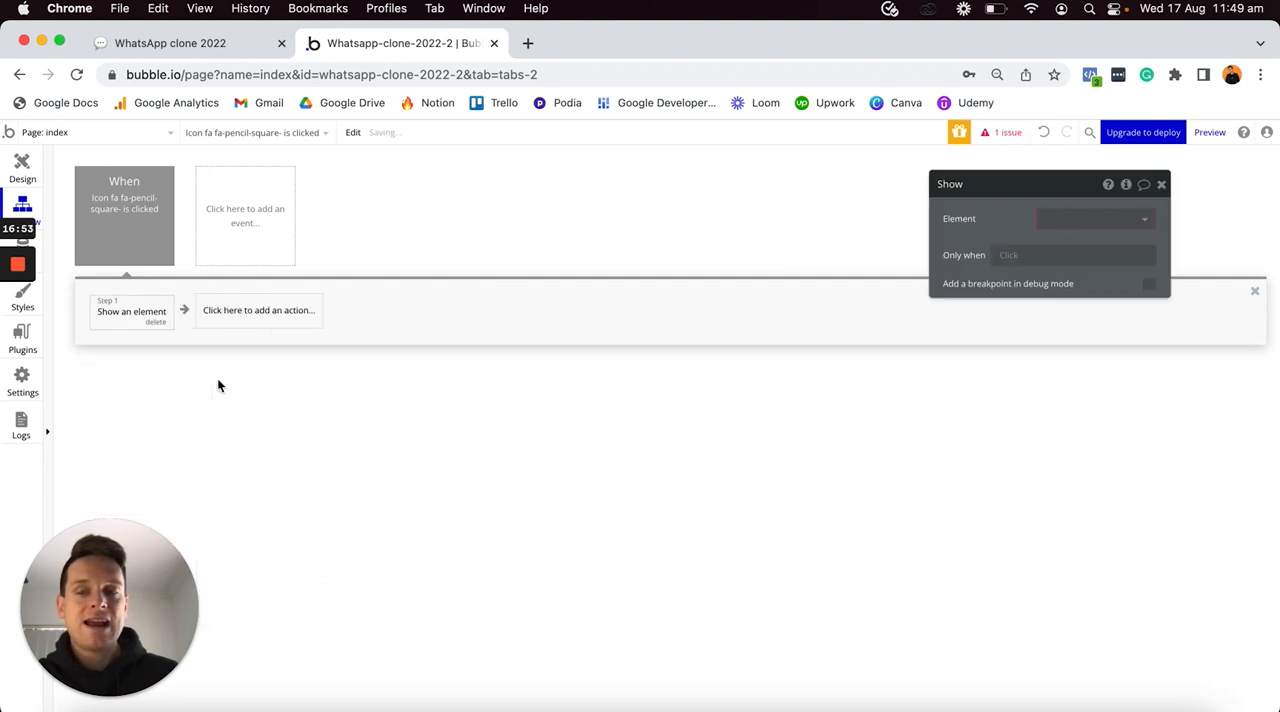
pyautogui.click(1091, 220)
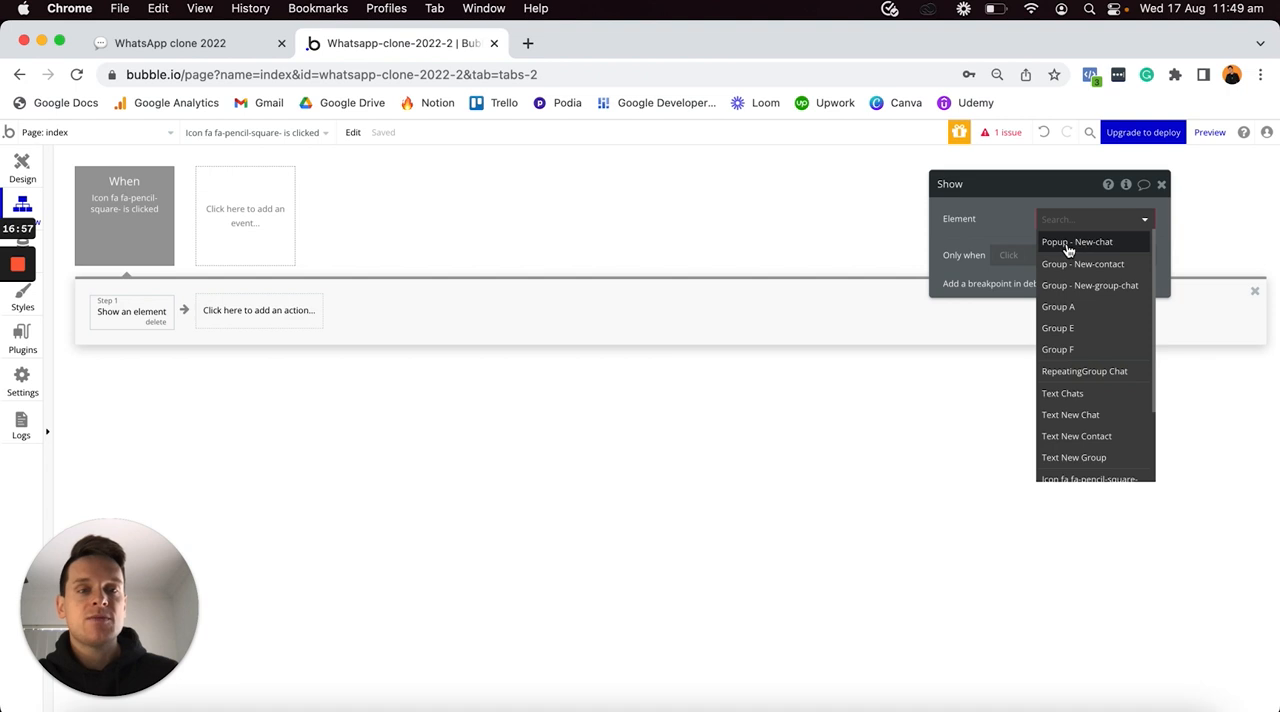
pyautogui.click(1068, 250)
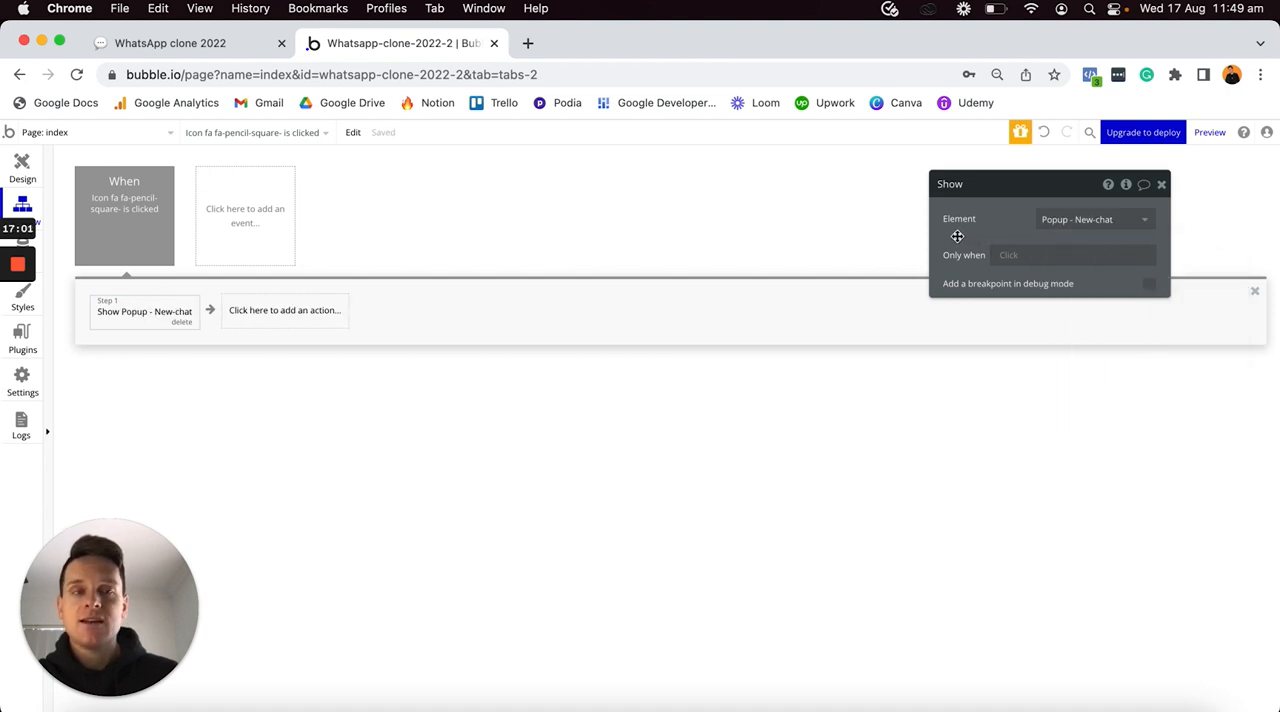
# - Return to the page design, examine the New-contact popup in the finished Whatsapp-clone-2022 app in Safari, and switch back to Chrome
pyautogui.click(22, 166)
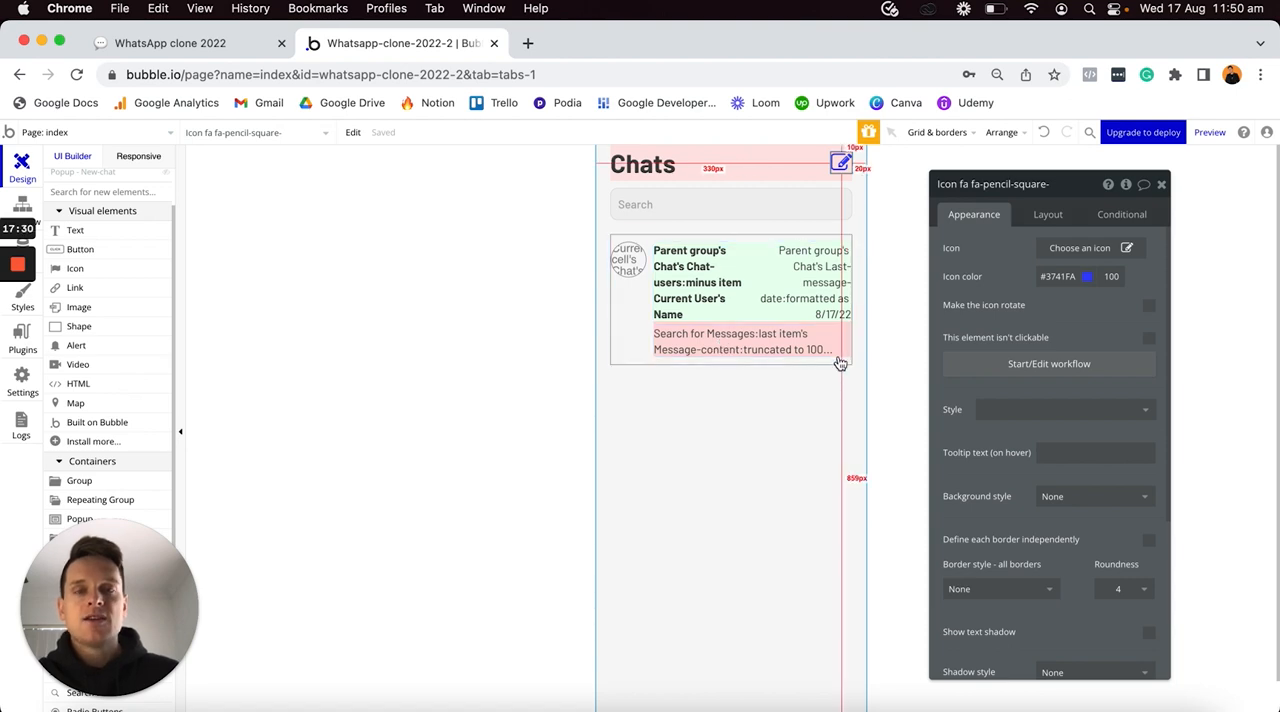
pyautogui.hotkey('ctrl', 'Up')
pyautogui.click(392, 459)
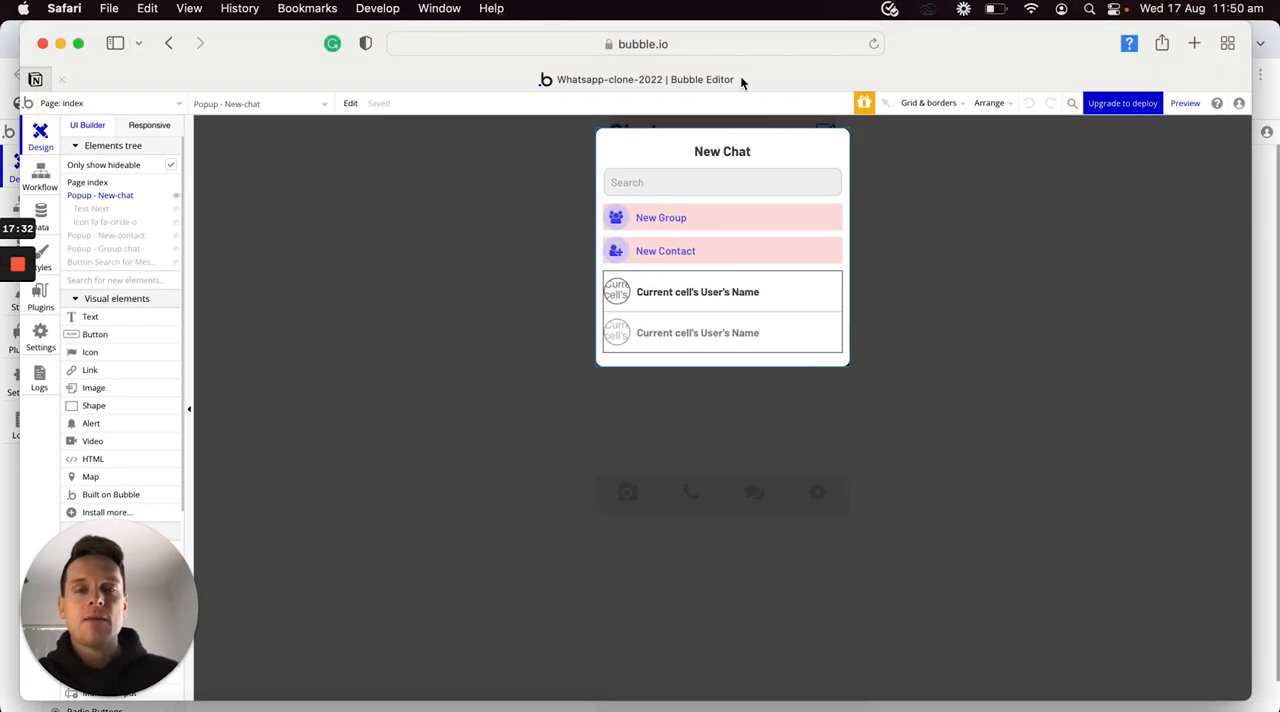
pyautogui.click(174, 196)
pyautogui.click(176, 210)
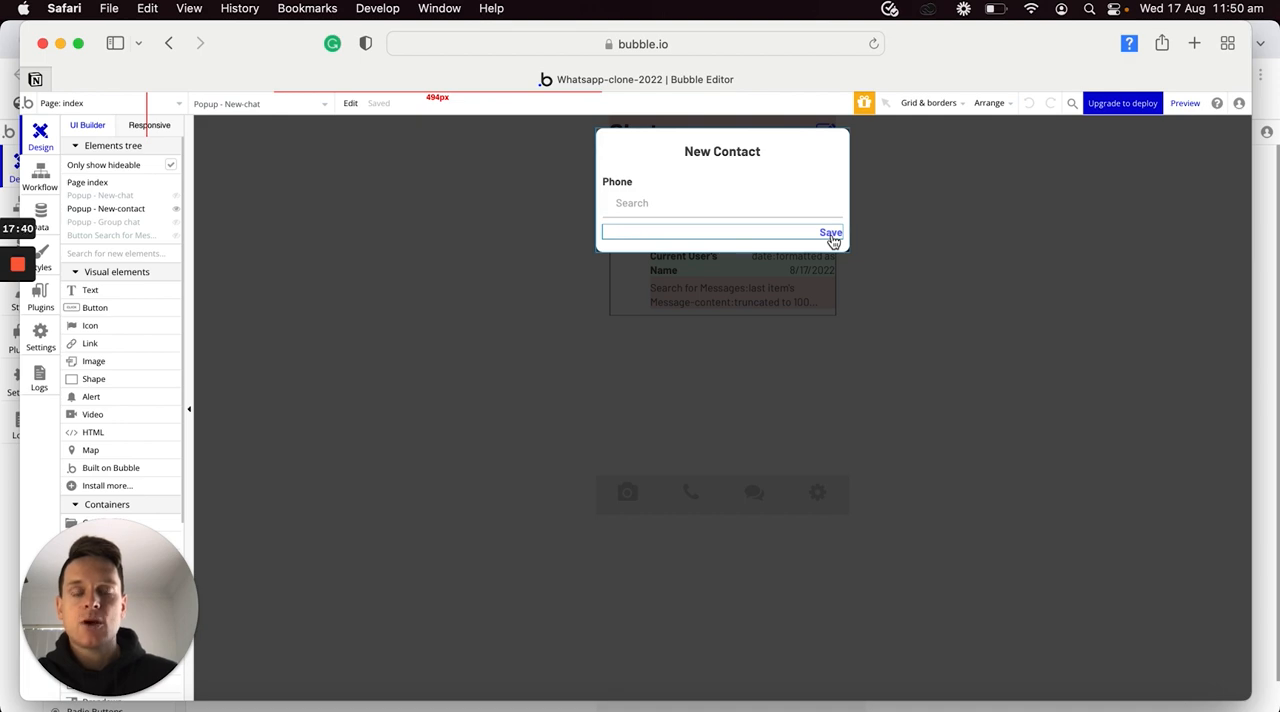
pyautogui.hotkey('ctrl', 'Up')
pyautogui.click(781, 258)
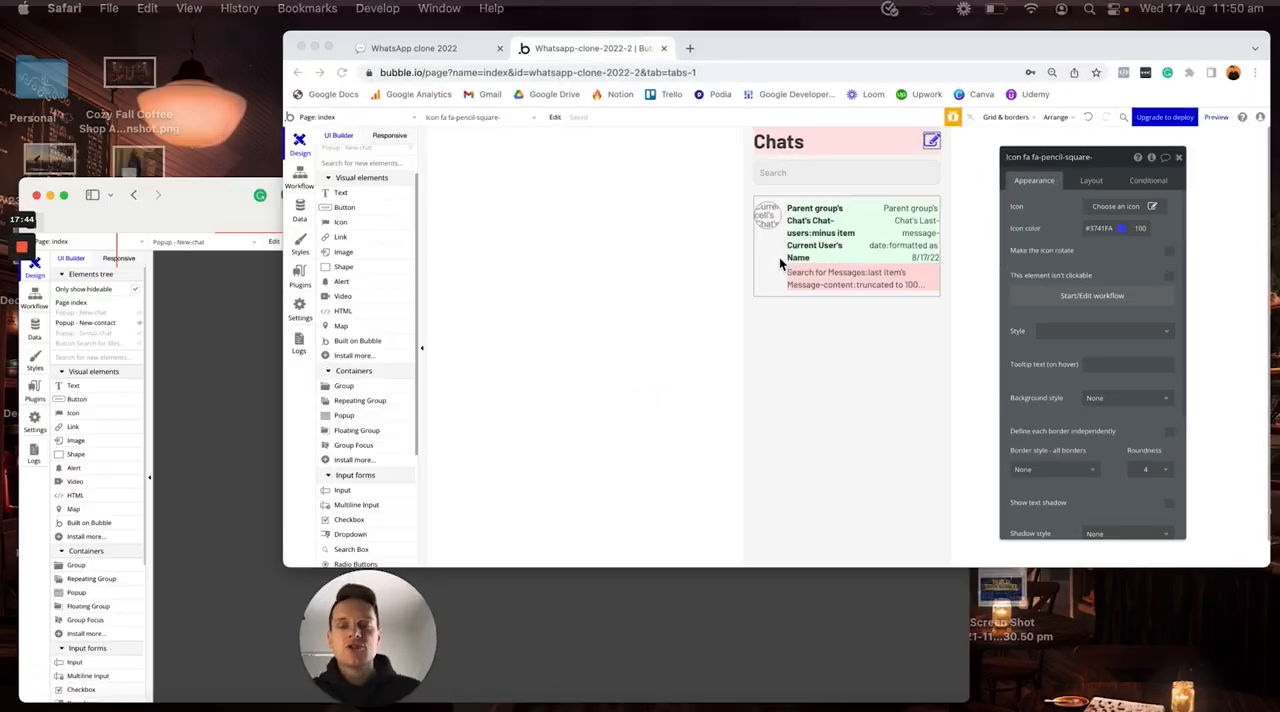
# - Copy the New-chat popup and paste the duplicate onto the index page
pyautogui.scroll(3, 173, 271)
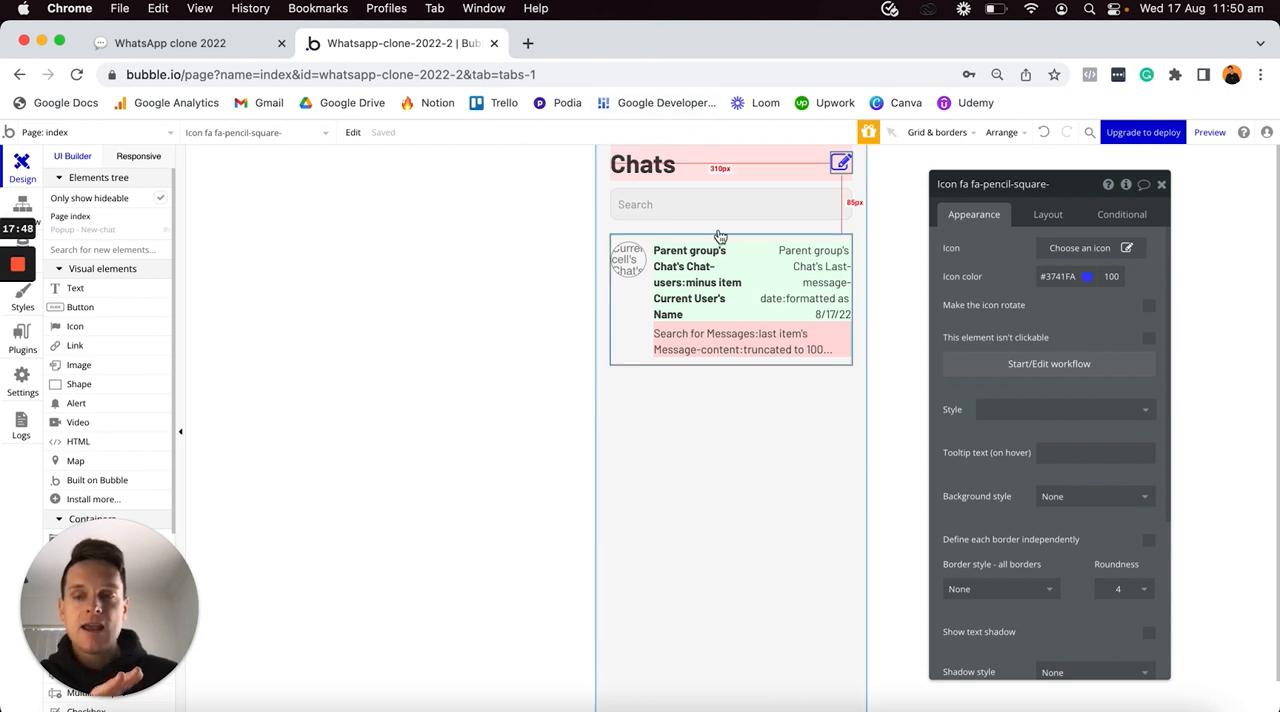
pyautogui.click(165, 231)
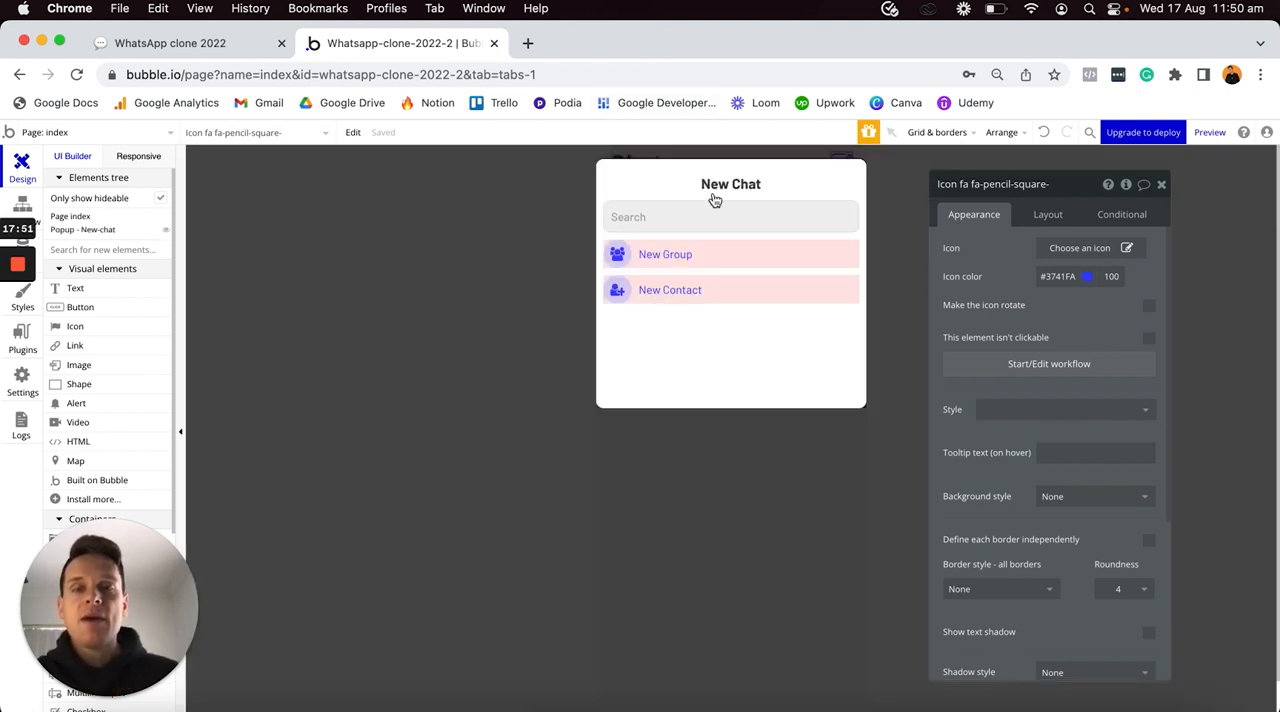
pyautogui.click(829, 168)
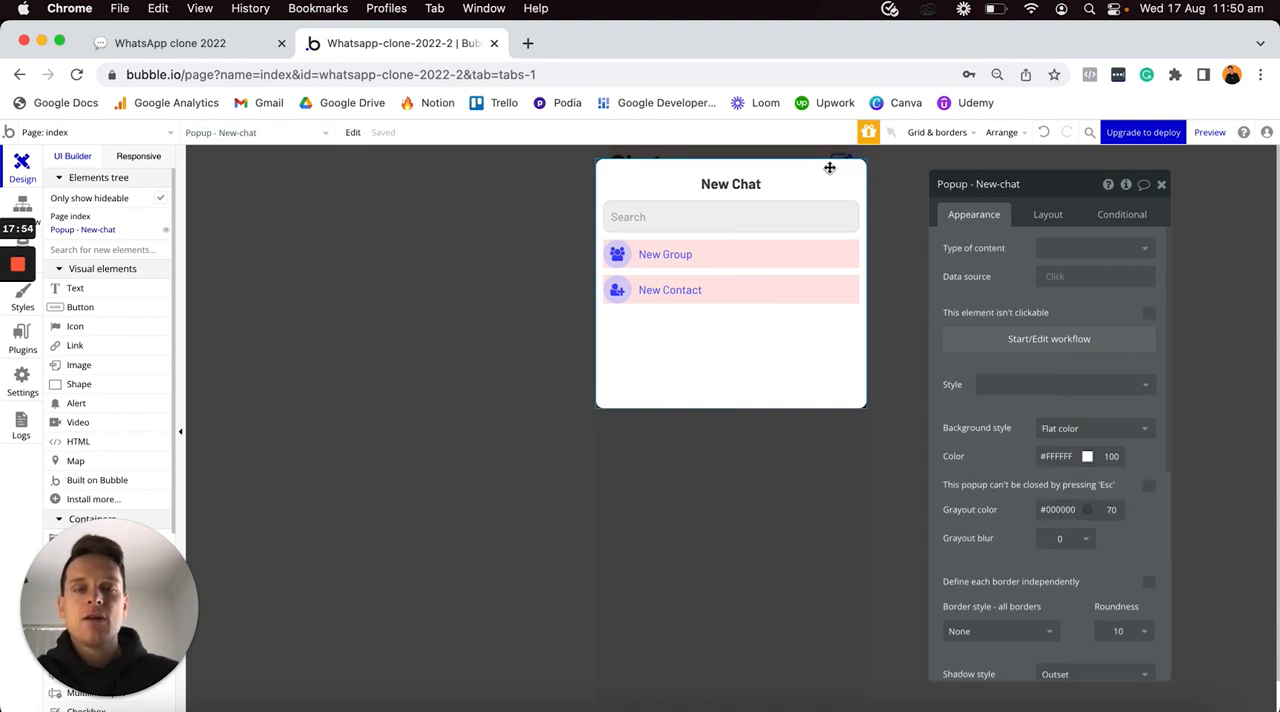
pyautogui.click(738, 448)
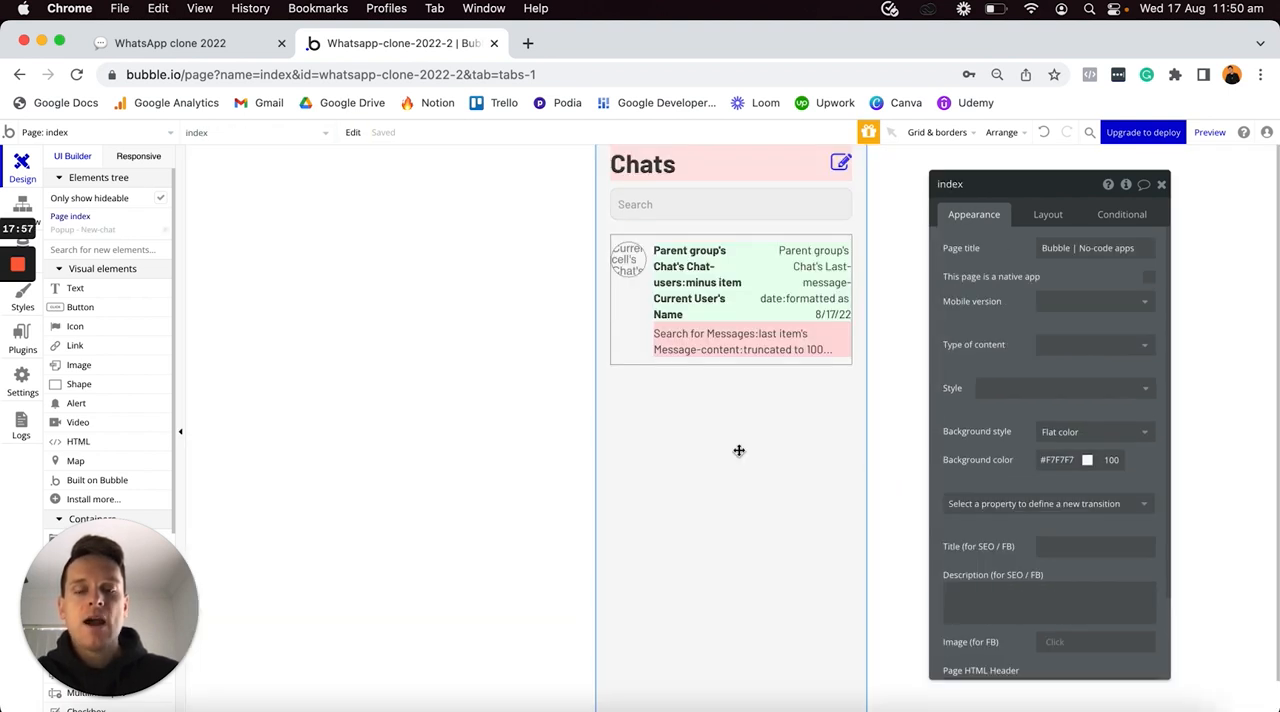
pyautogui.press('super+v')
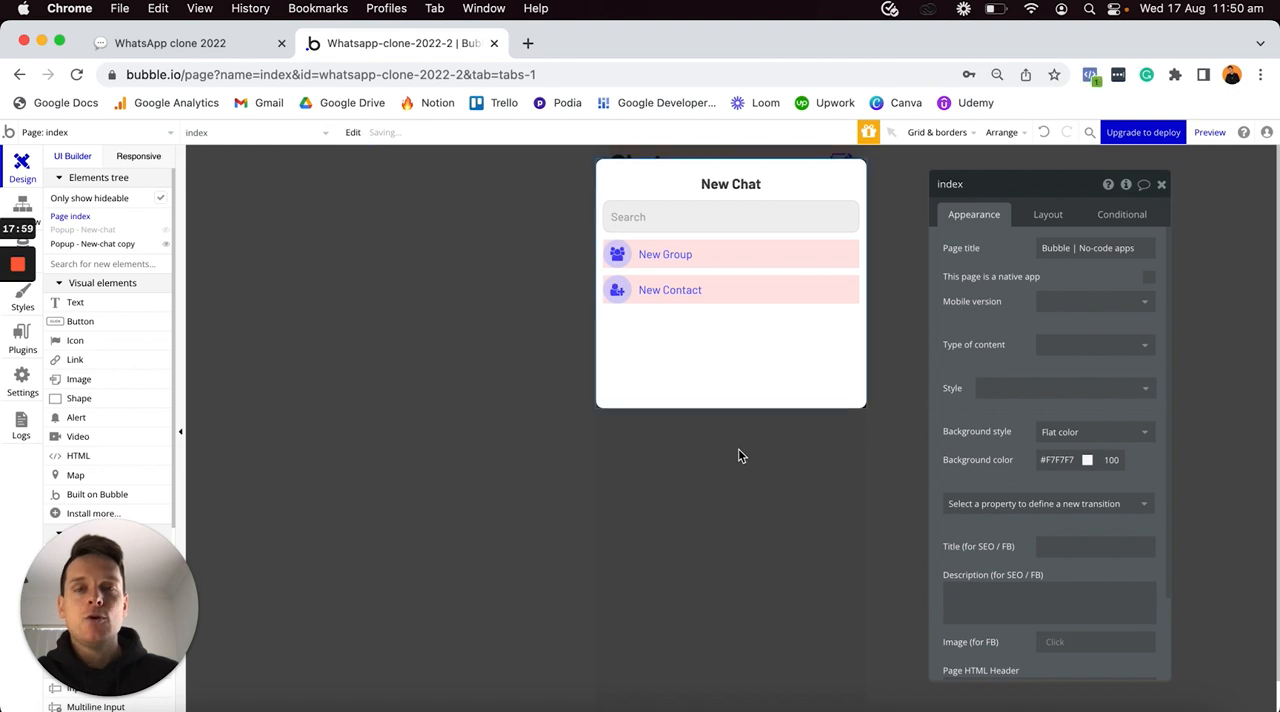
# - Rename the duplicated popup as "Popup - New-contact"
pyautogui.click(764, 367)
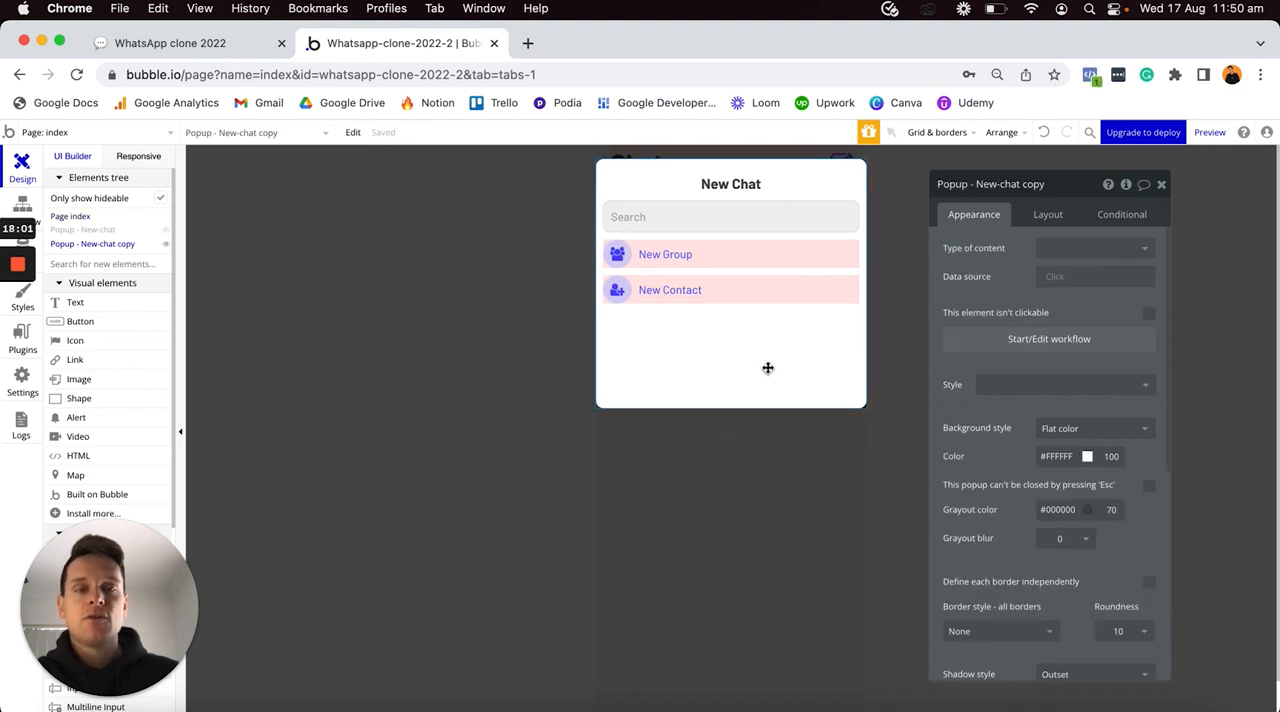
pyautogui.click(1004, 182)
pyautogui.press('shift+super+Right')
pyautogui.write('ontac')
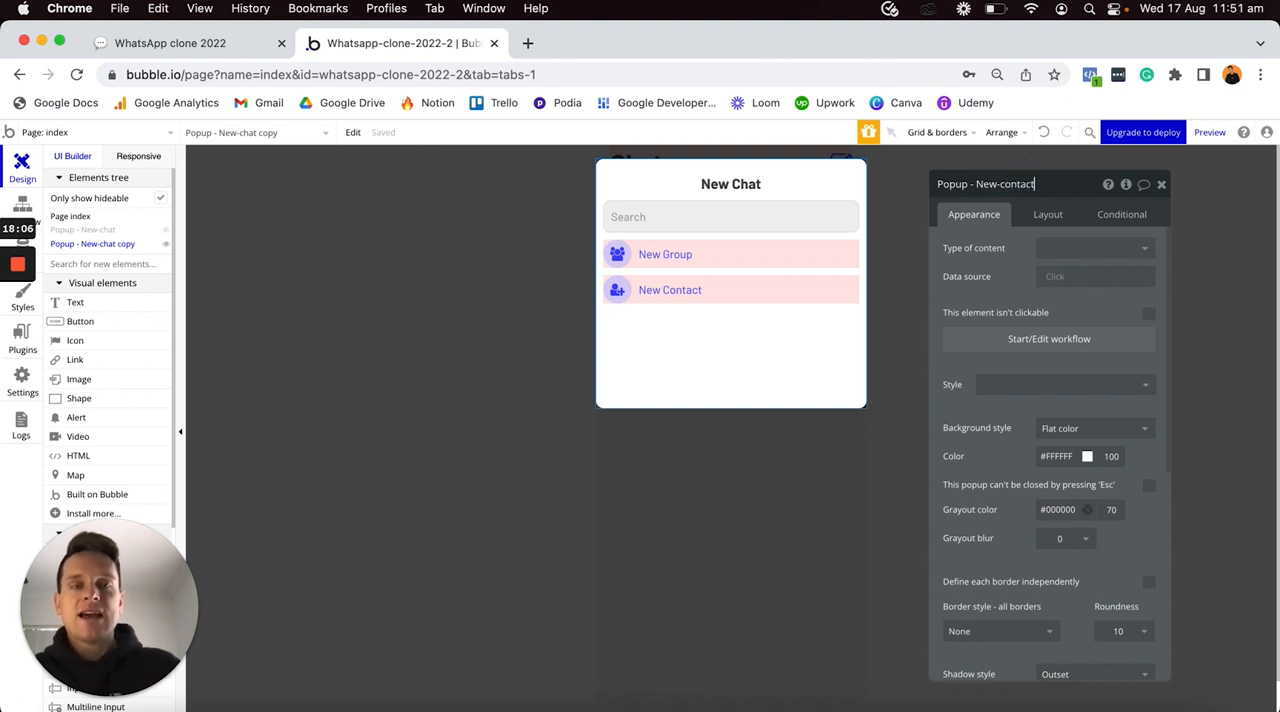
# - Delete the search input and the New Group and New Contact rows from the New-contact popup
pyautogui.click(735, 226)
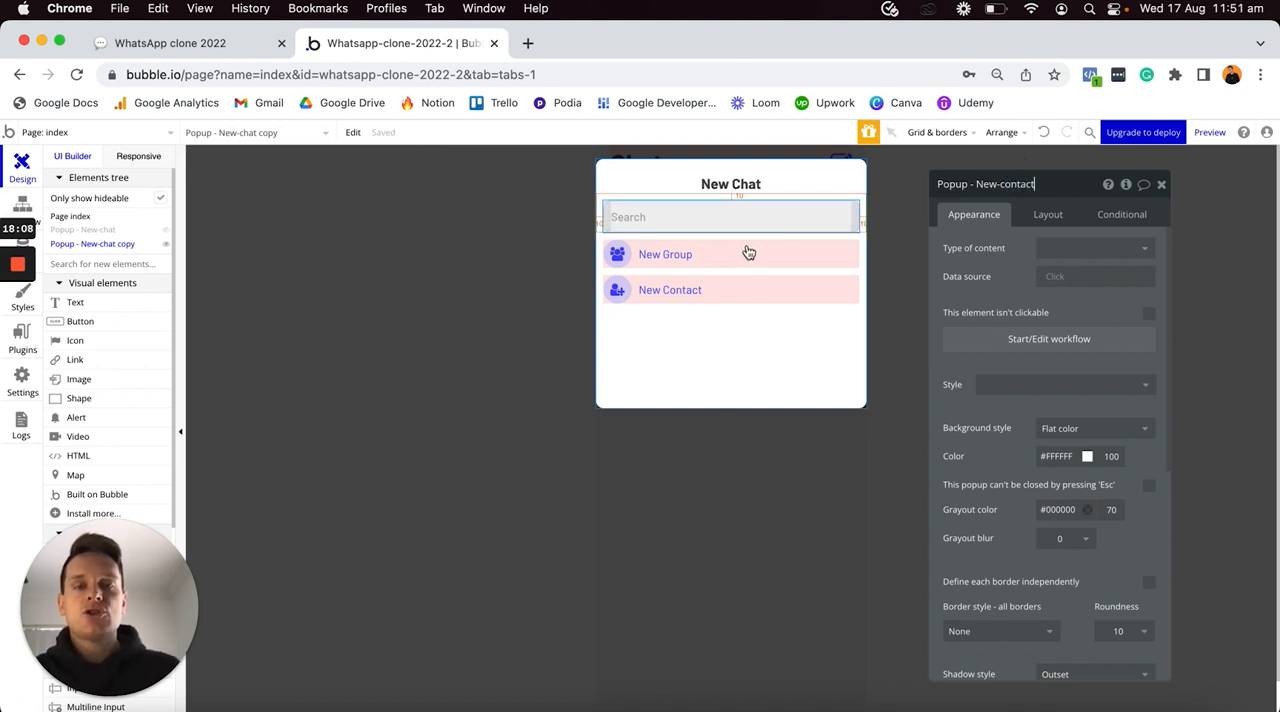
pyautogui.keyDown('shift'); pyautogui.click(749, 250); pyautogui.keyUp('shift')
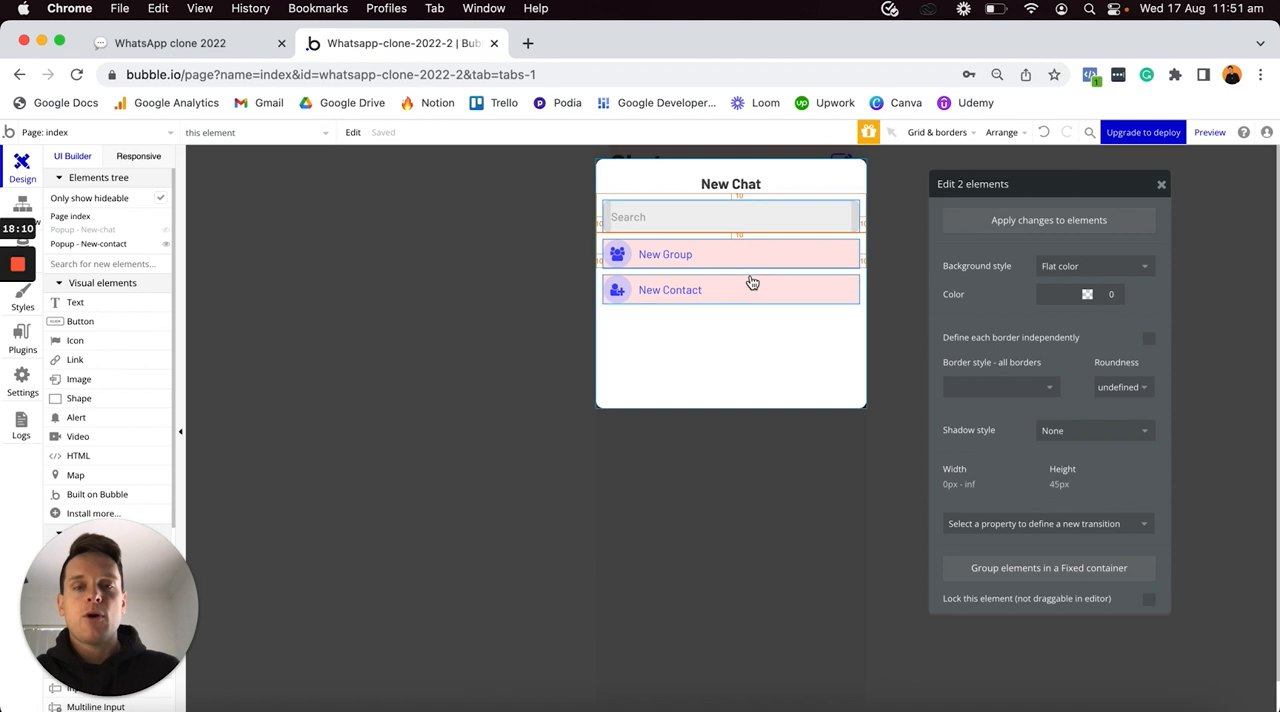
pyautogui.keyDown('shift'); pyautogui.click(752, 286); pyautogui.keyUp('shift')
pyautogui.press('Delete')
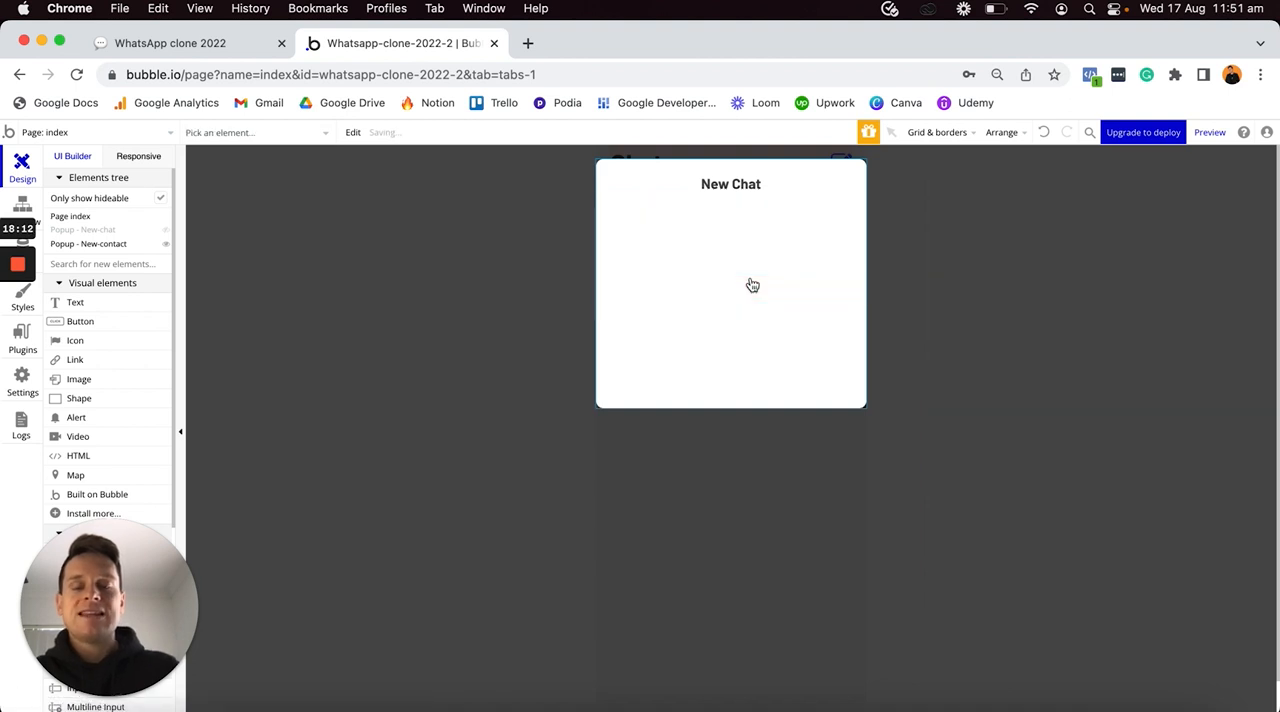
# - Change the New-contact popup's title text to "New Contact"
pyautogui.doubleClick(730, 184)
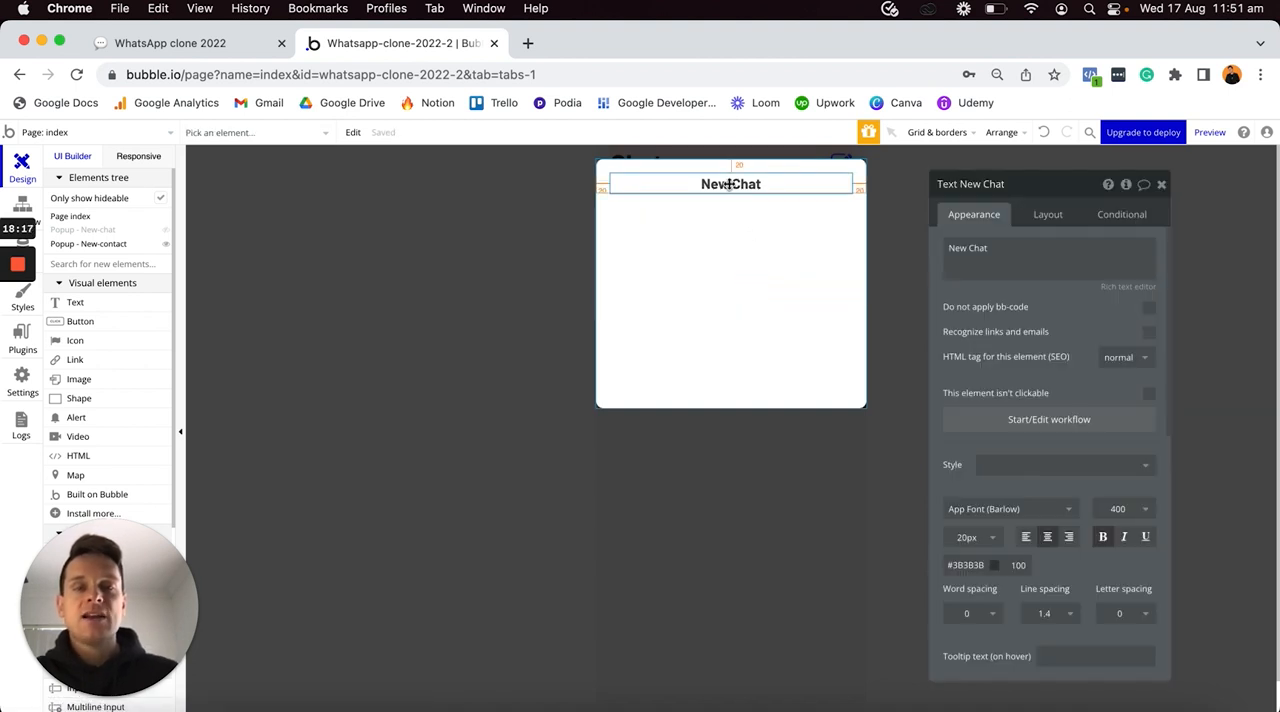
pyautogui.click(1015, 248)
pyautogui.press('Right')
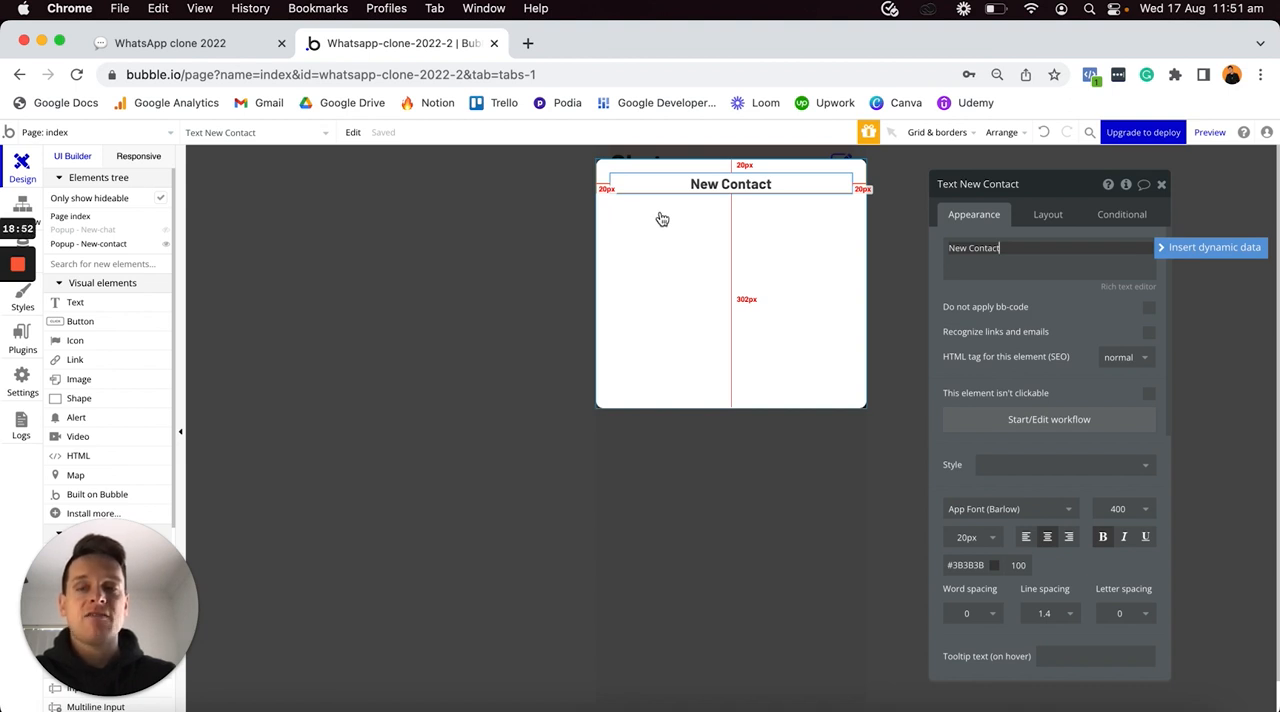
# - Add a text element reading "Phone" below the New Contact title and remove its Body Copy style
pyautogui.click(100, 306)
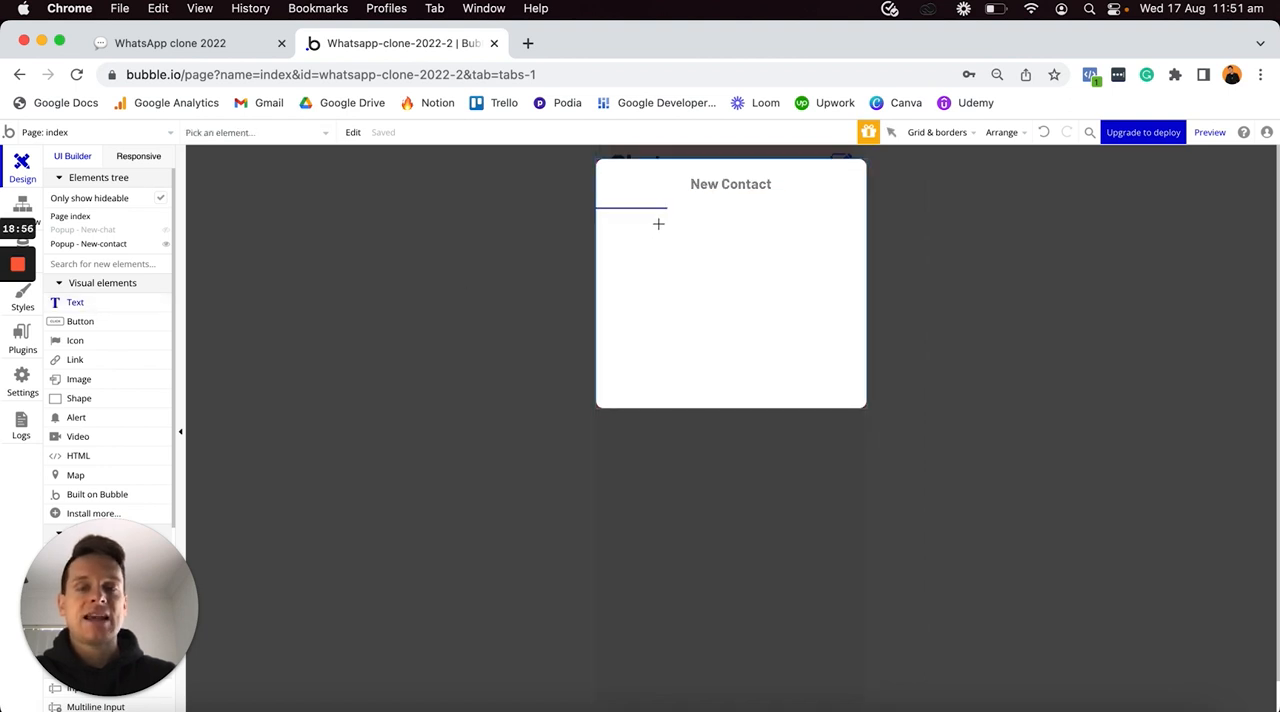
pyautogui.click(660, 224)
pyautogui.write('Phone')
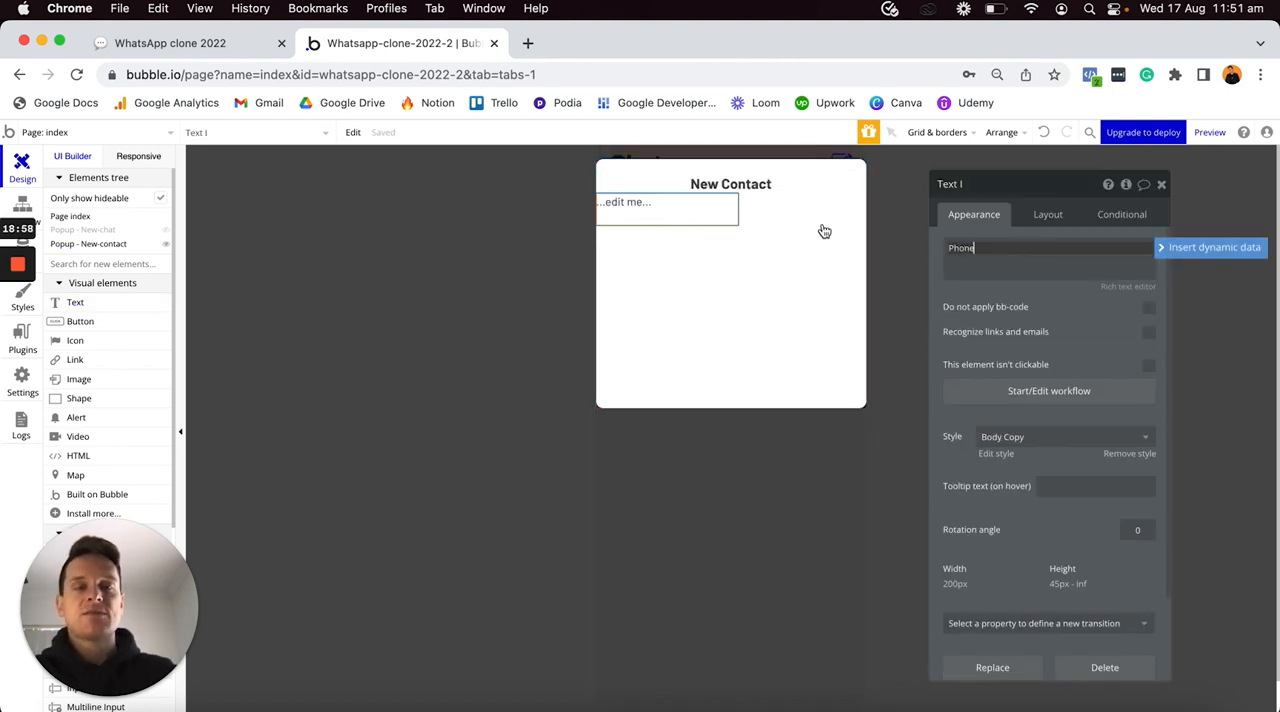
pyautogui.click(1120, 461)
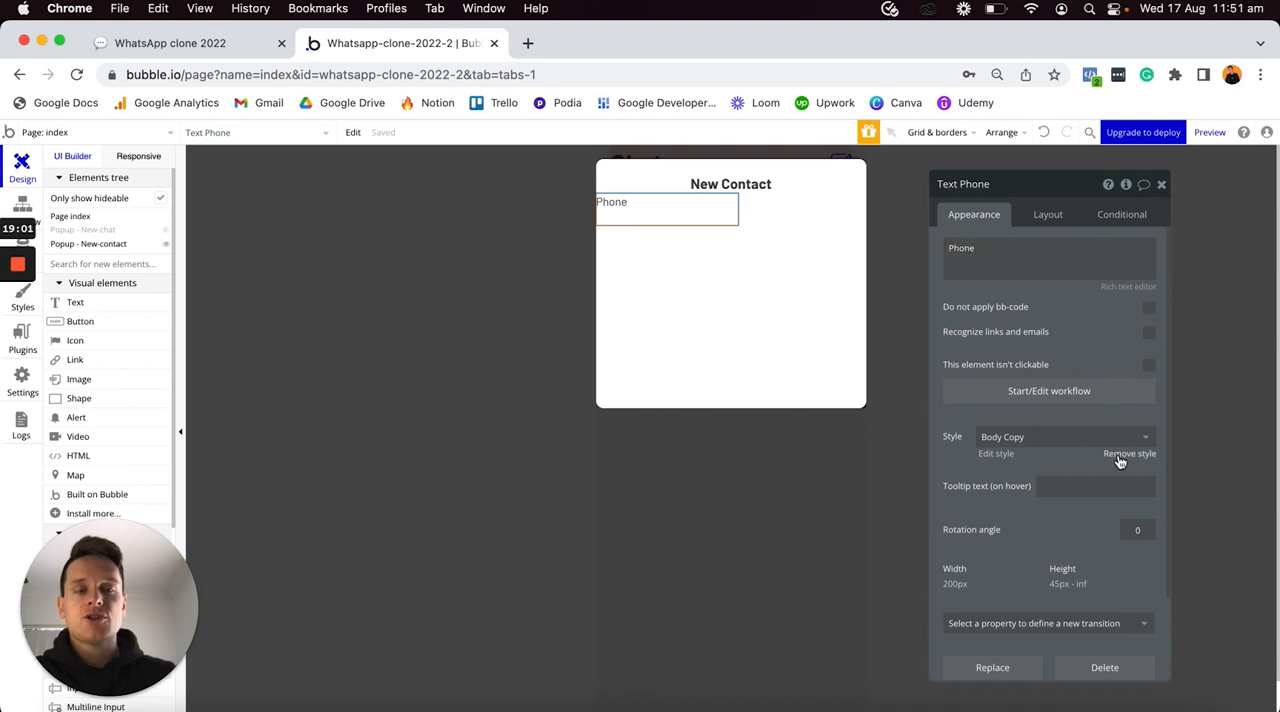
# - Remove the Body Copy style from the Phone text and make it bold
pyautogui.click(1120, 456)
pyautogui.click(1102, 540)
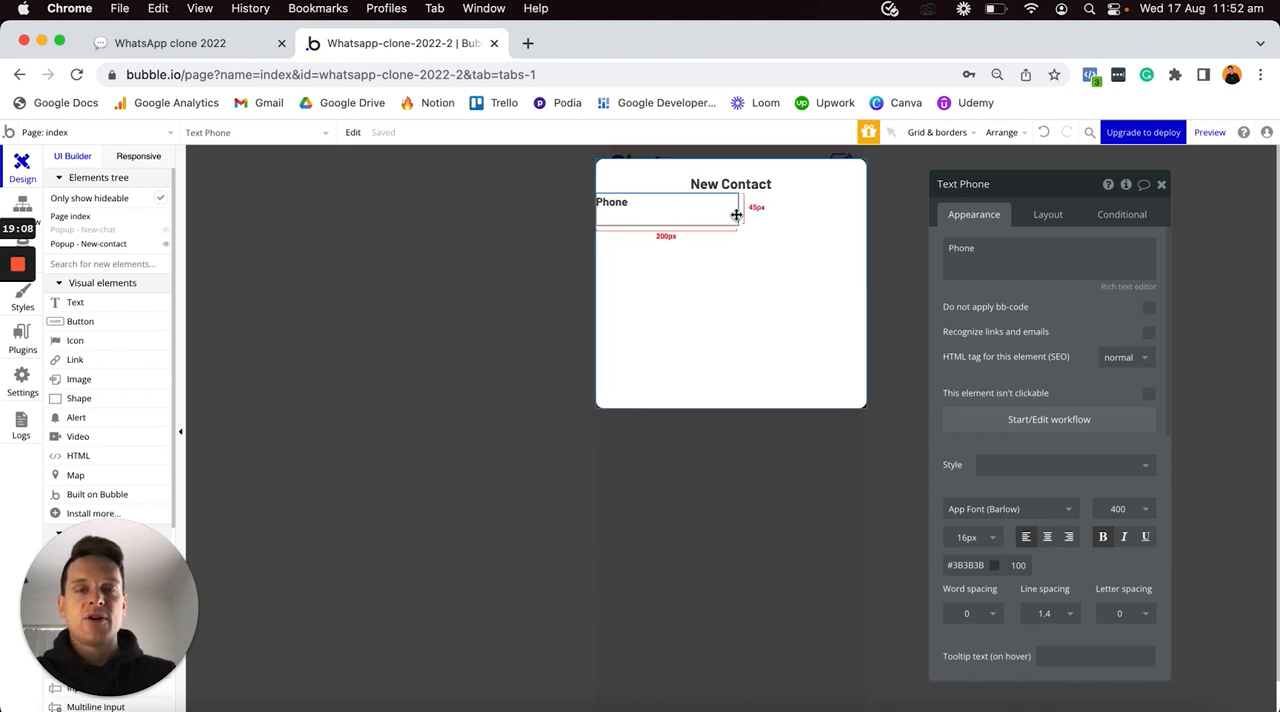
# - Make the Phone text's width flexible and set both its minimum width and minimum height to 0 px
pyautogui.click(1049, 216)
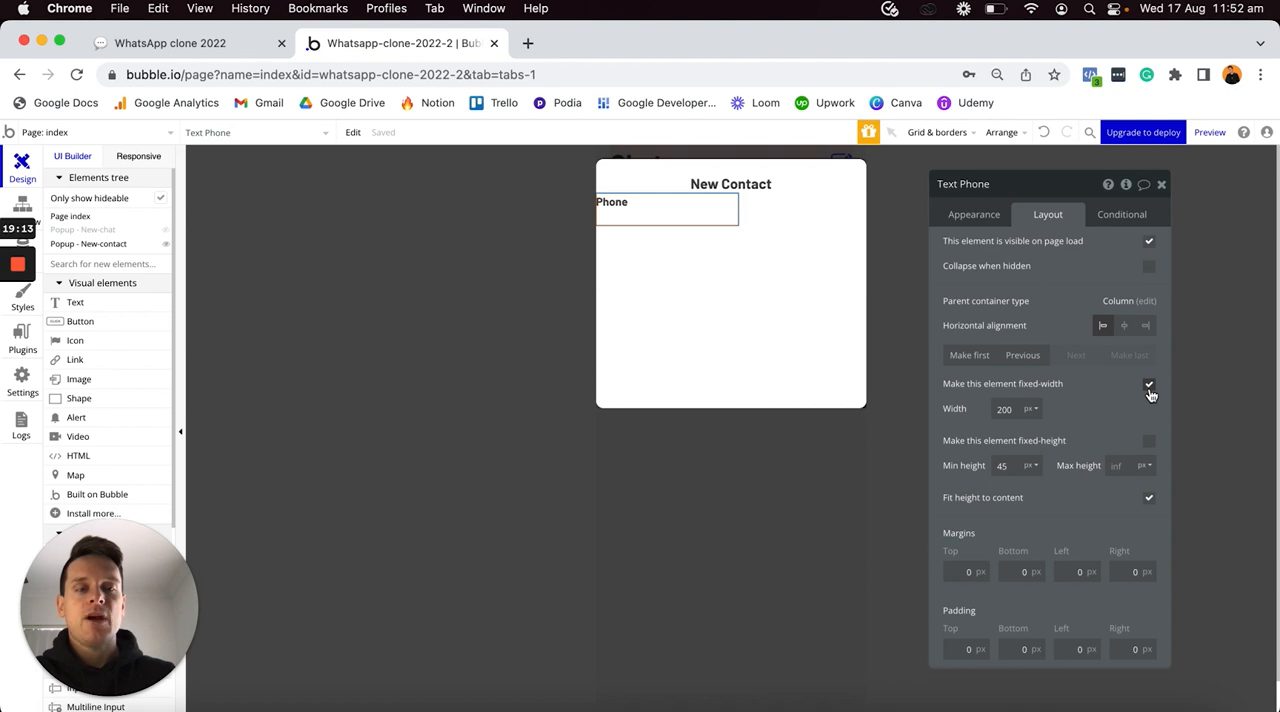
pyautogui.click(1149, 386)
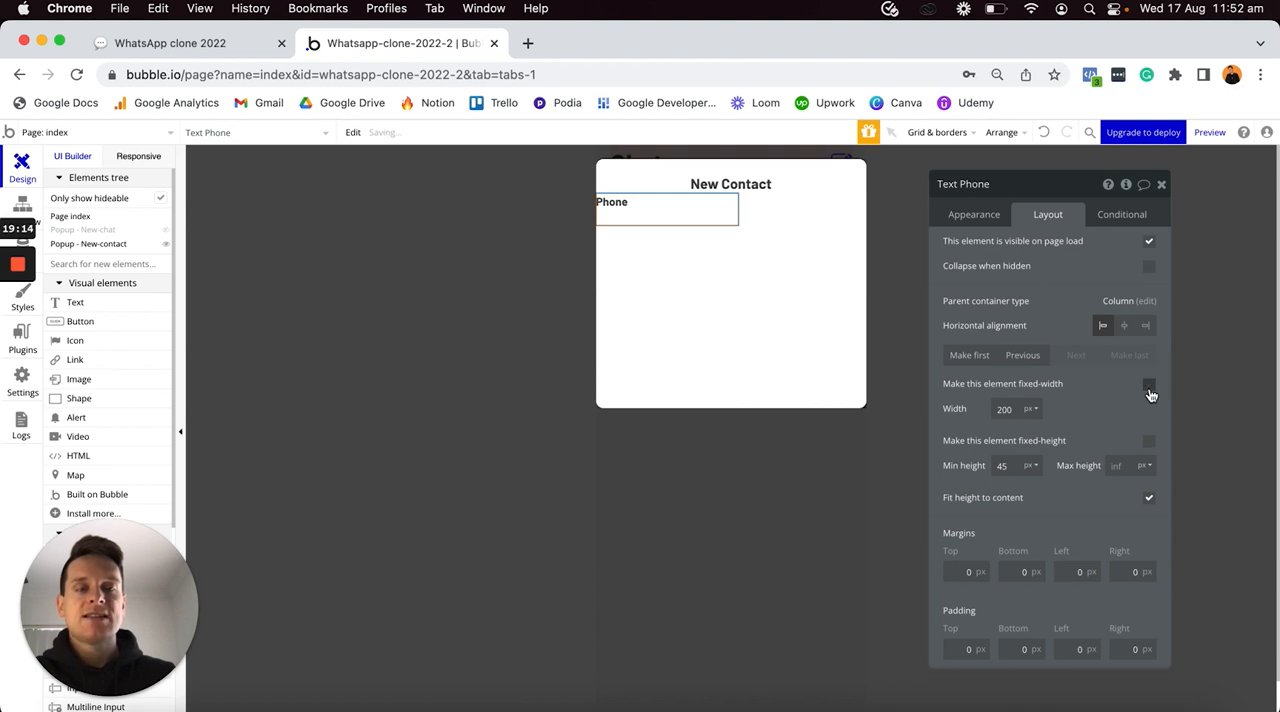
pyautogui.doubleClick(1018, 408)
pyautogui.write('0')
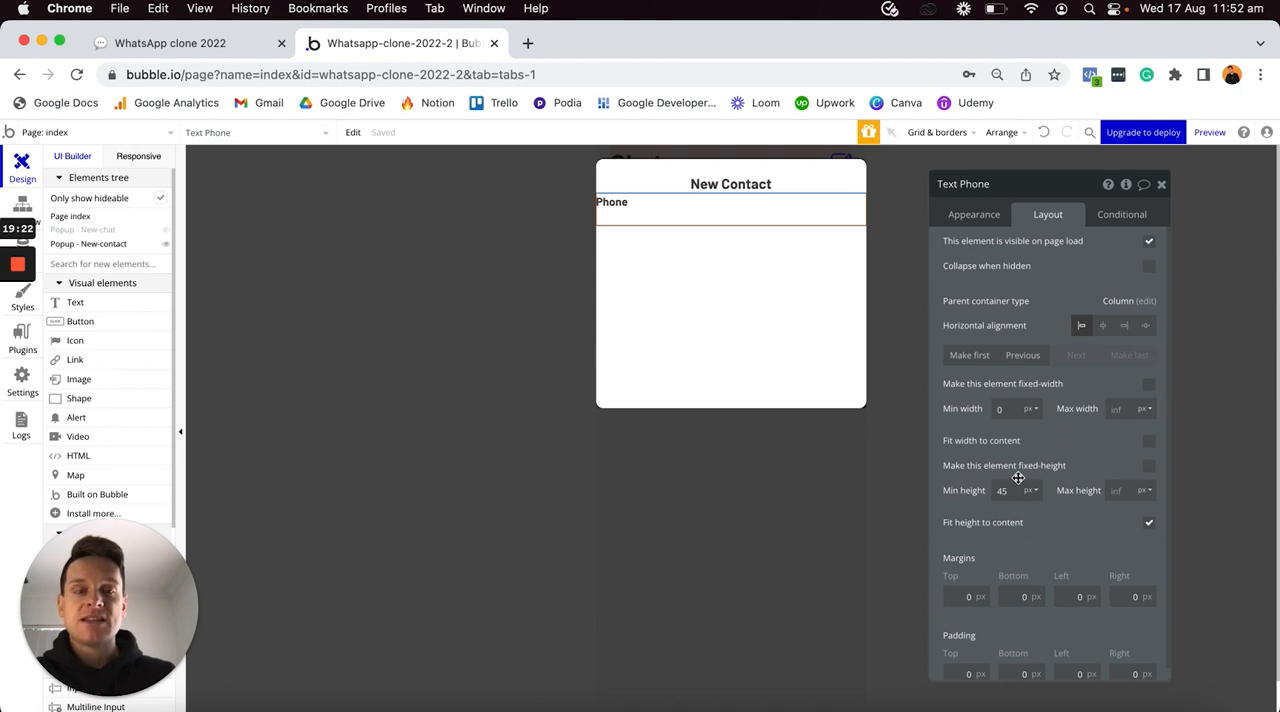
pyautogui.write('0')
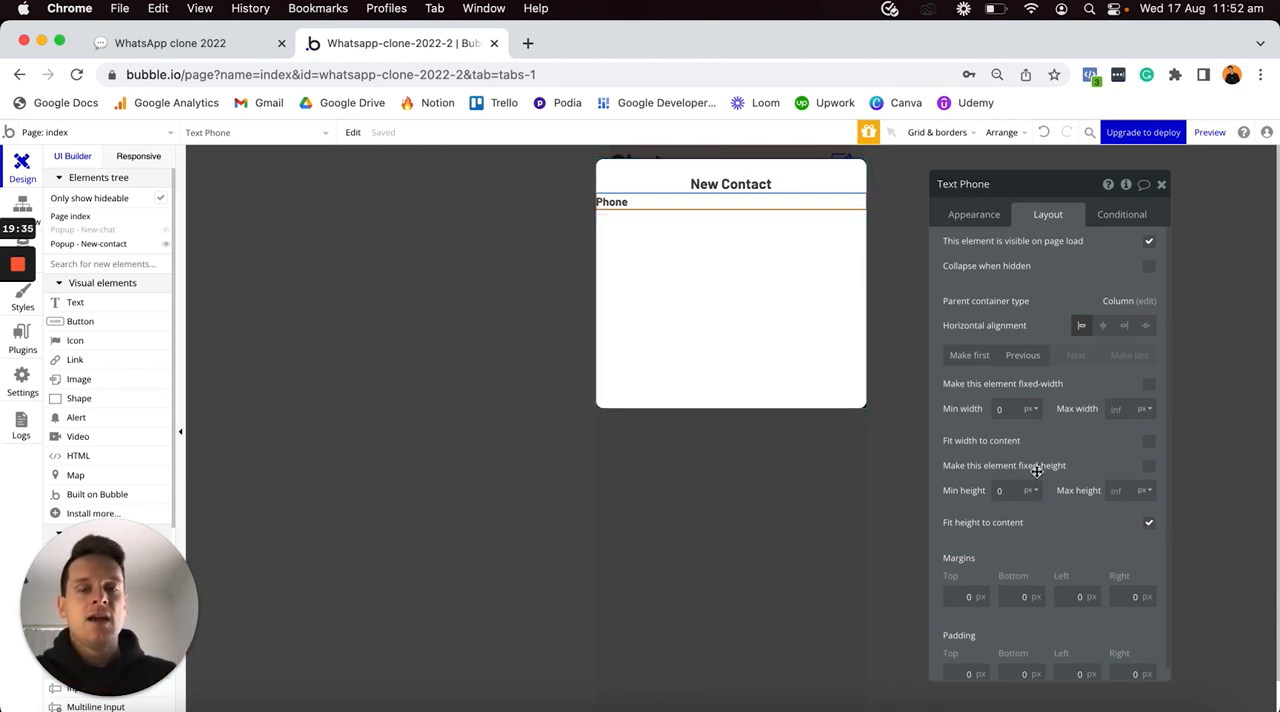
# - Give the Phone text a 20 px top margin and 10 px left and right margins
pyautogui.write('20')
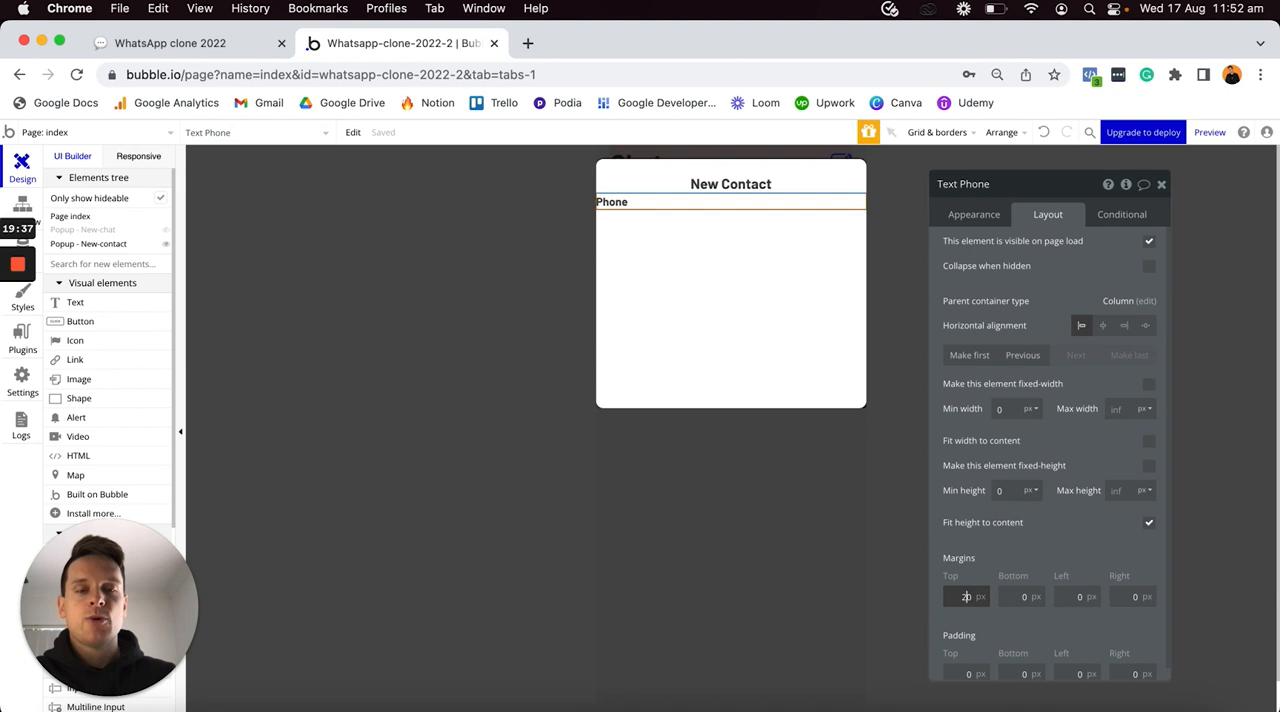
pyautogui.click(1065, 596)
pyautogui.write('10')
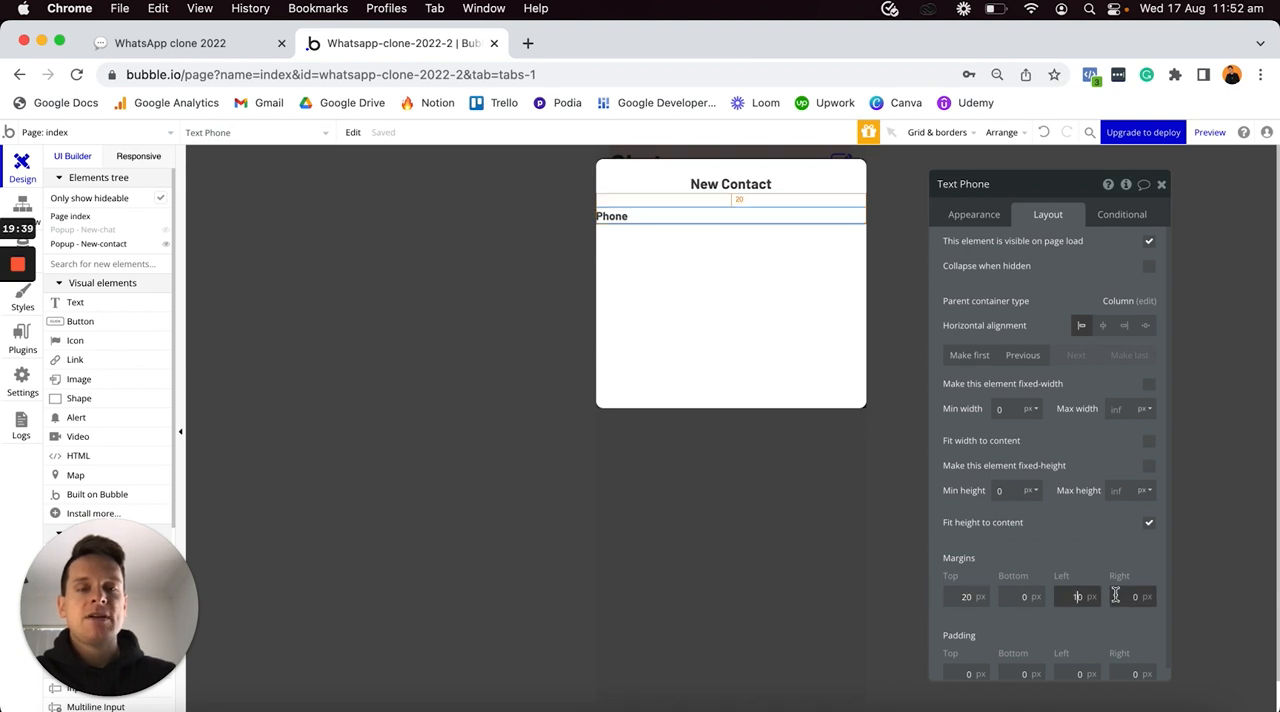
pyautogui.click(1111, 596)
pyautogui.write('10')
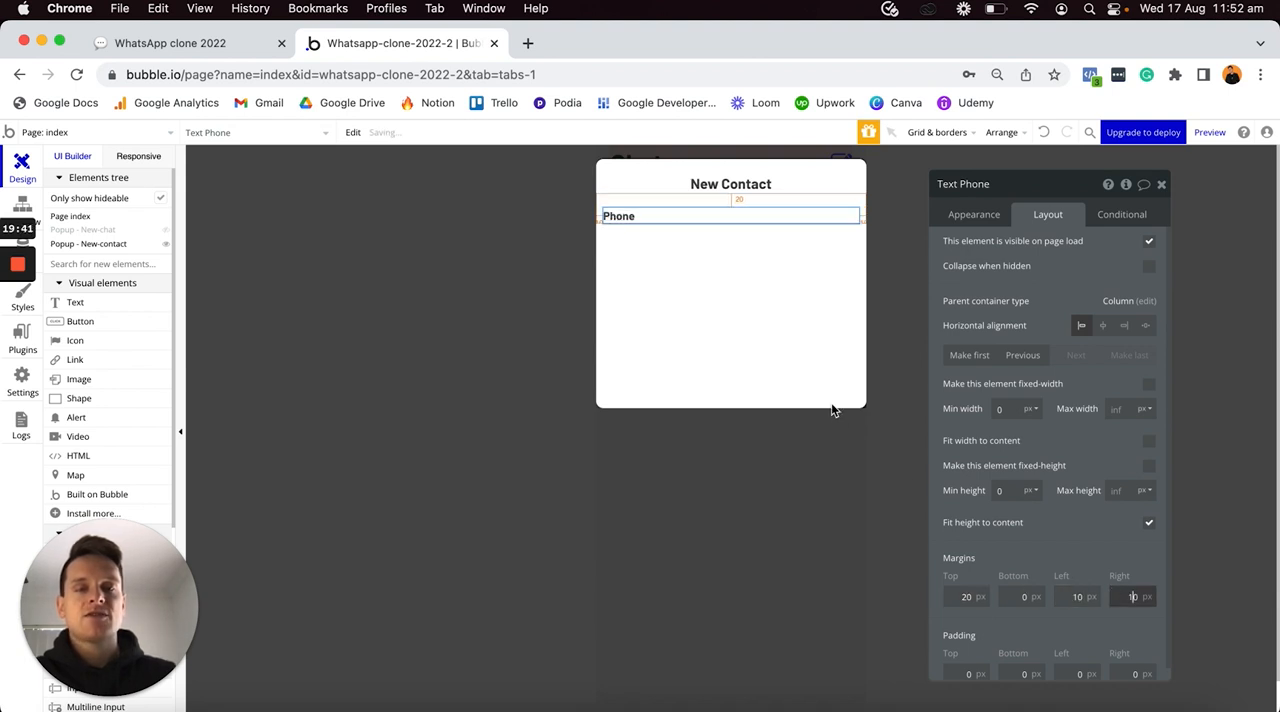
# - Add a Search Box element directly below the Phone text in the New-contact popup
pyautogui.click(791, 337)
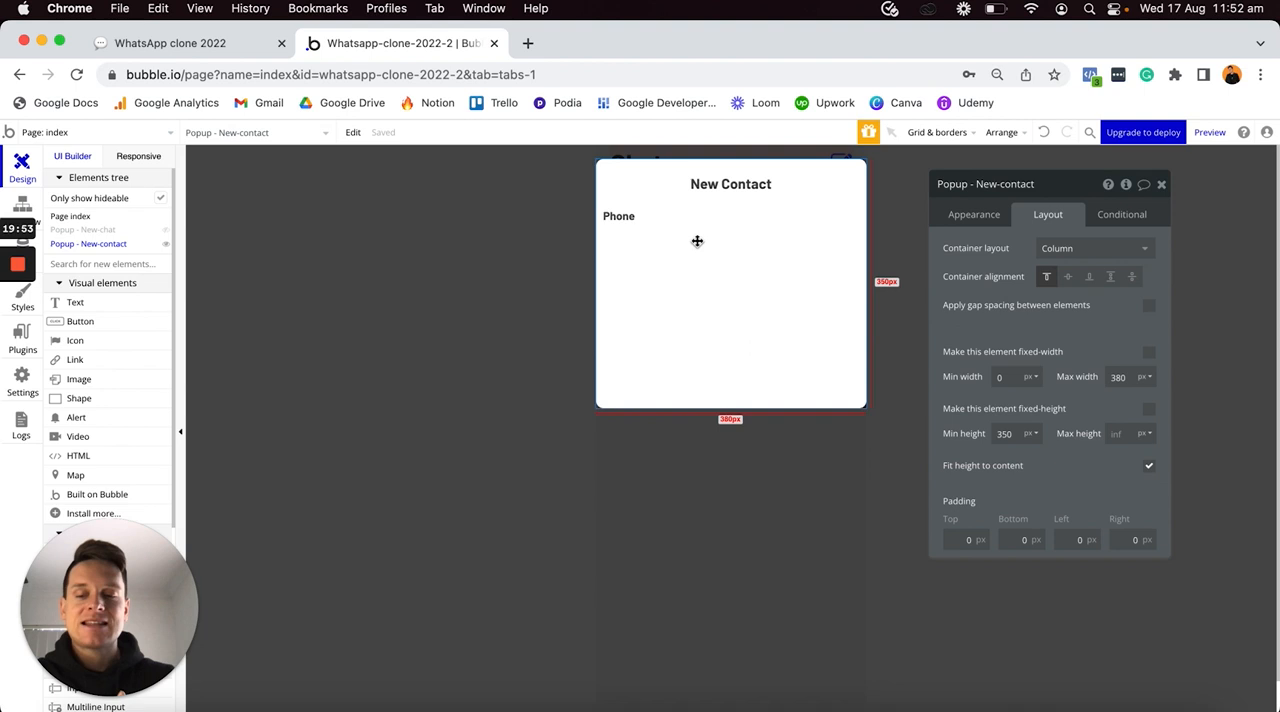
pyautogui.scroll(-5, 155, 333)
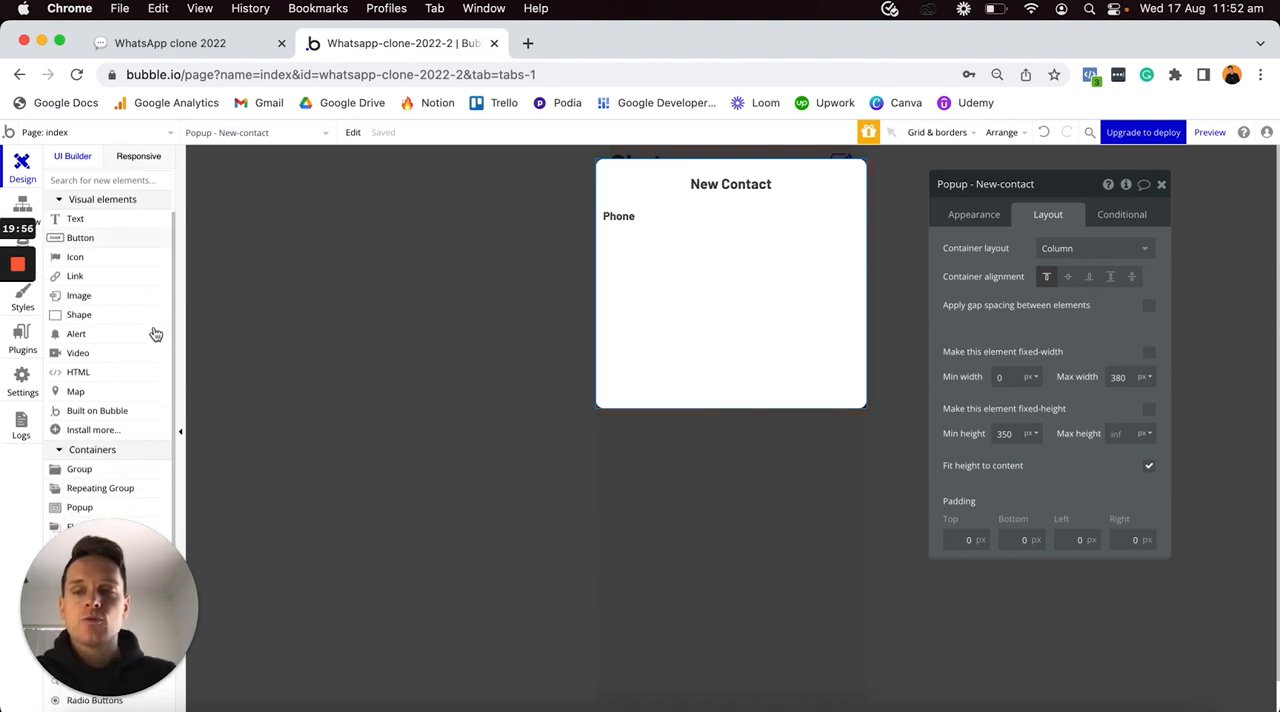
pyautogui.scroll(-3, 155, 333)
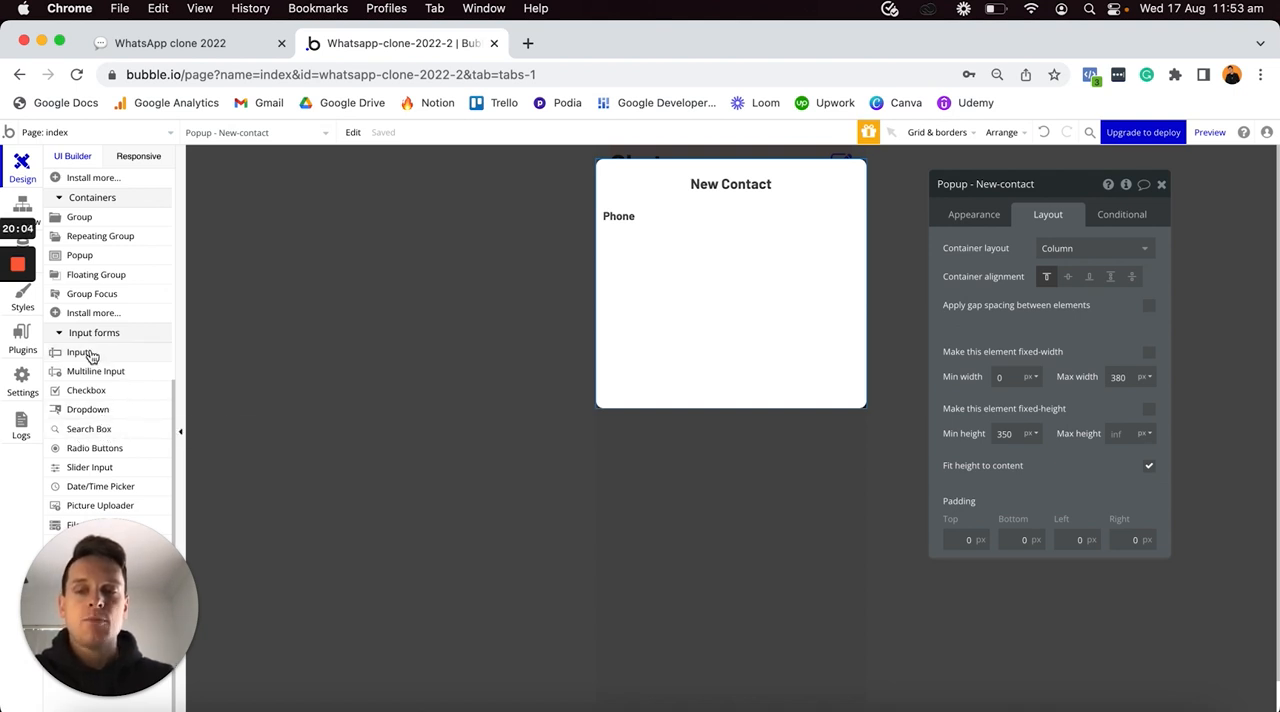
pyautogui.click(95, 433)
pyautogui.moveTo(668, 245); pyautogui.dragTo(669, 246)
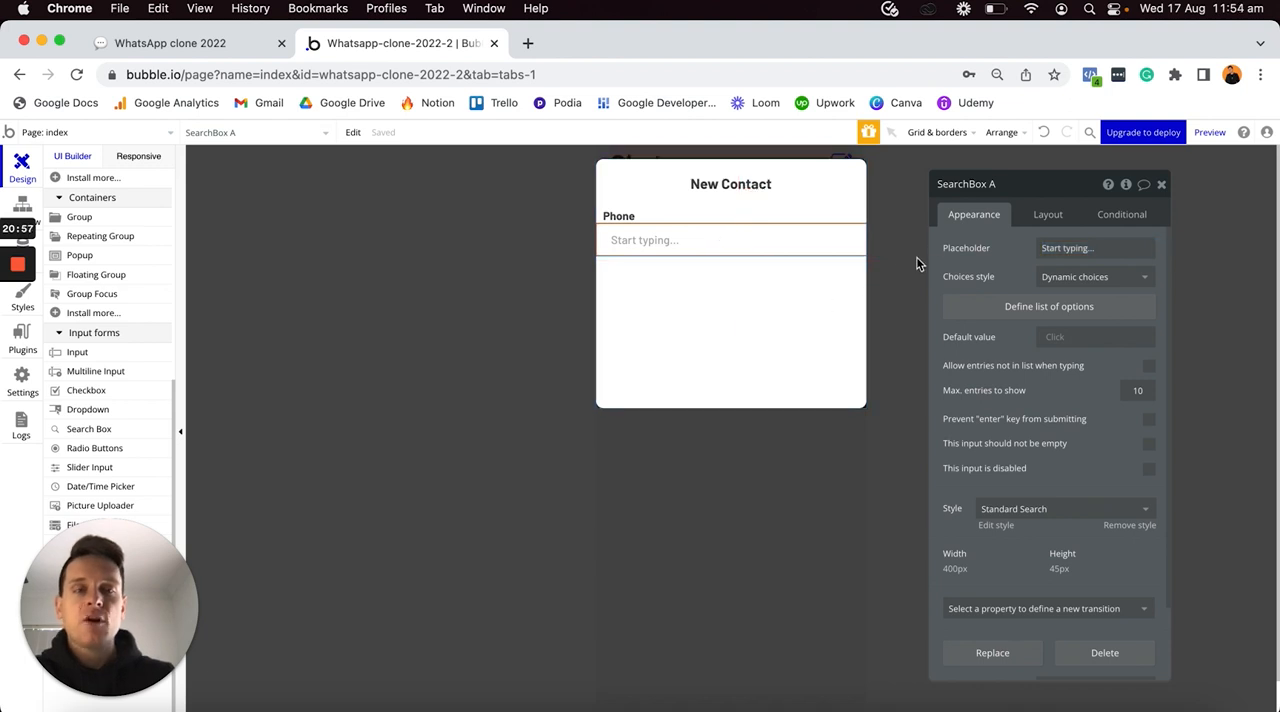
# - Rename the new search box as "SearchBox - New-contact-phone-number"
pyautogui.click(1016, 186)
pyautogui.press('BackSpace')
pyautogui.write('-')
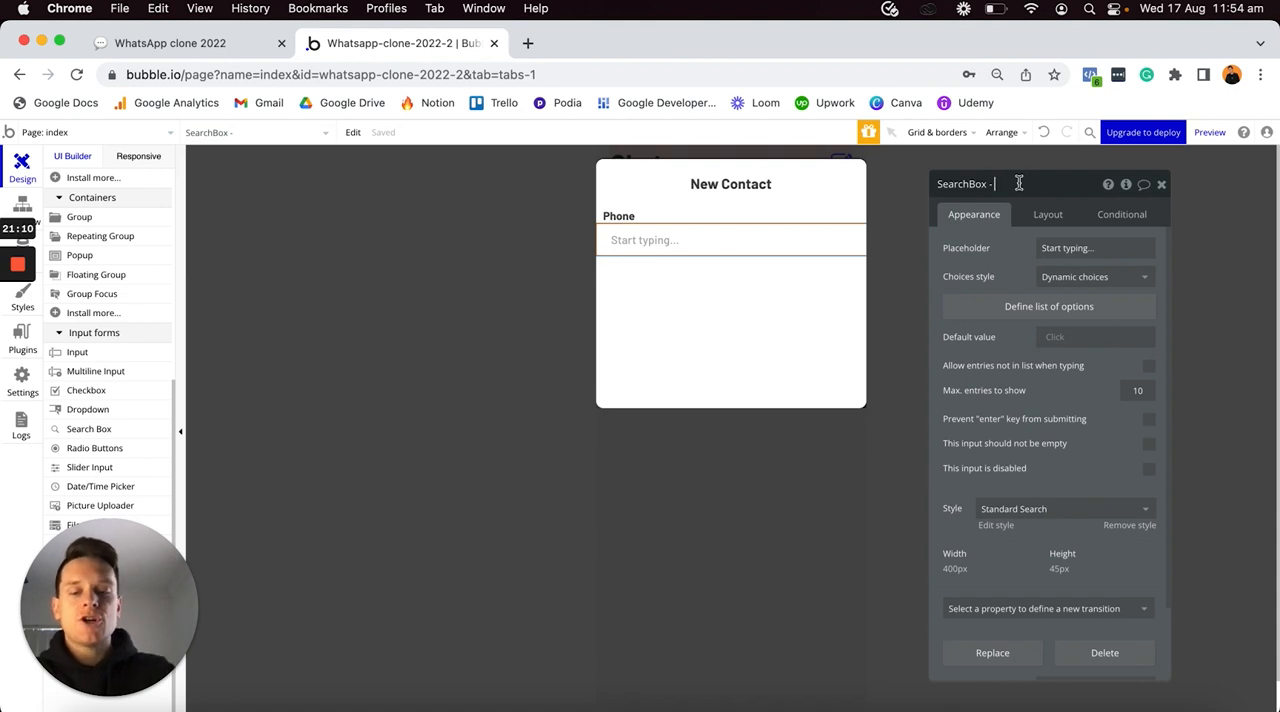
pyautogui.write('New-contact-')
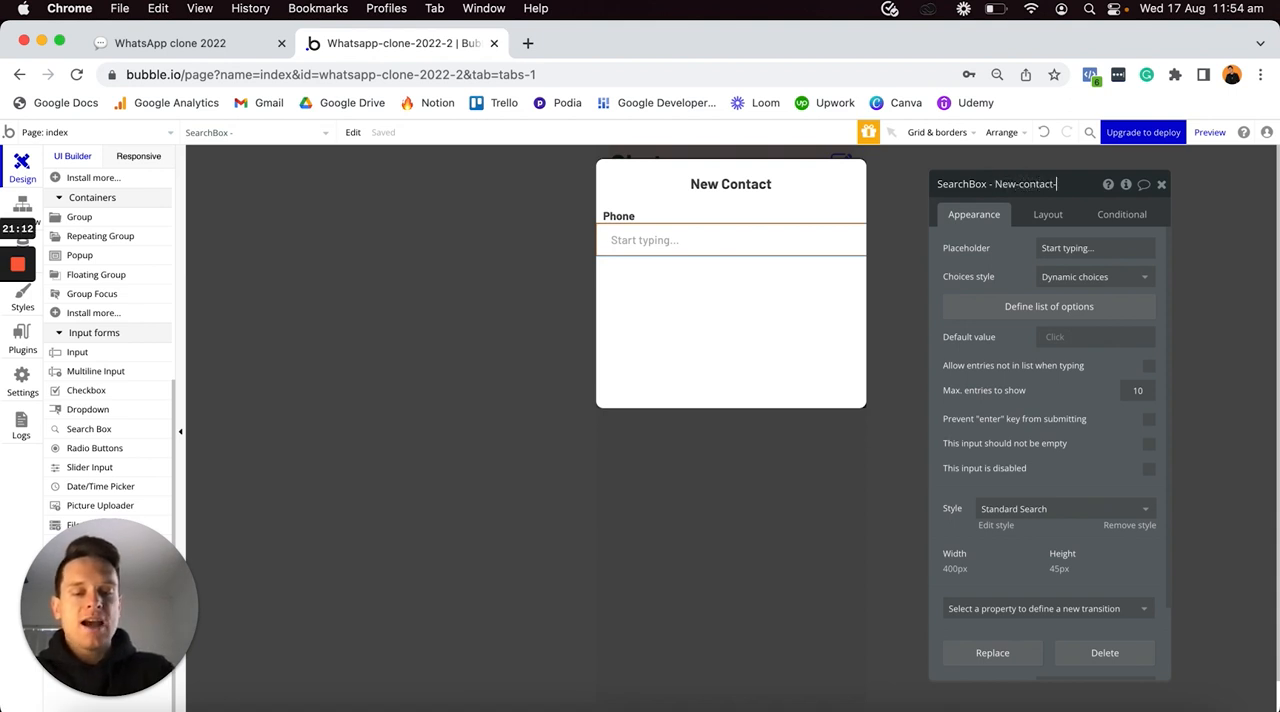
pyautogui.write('phone-number')
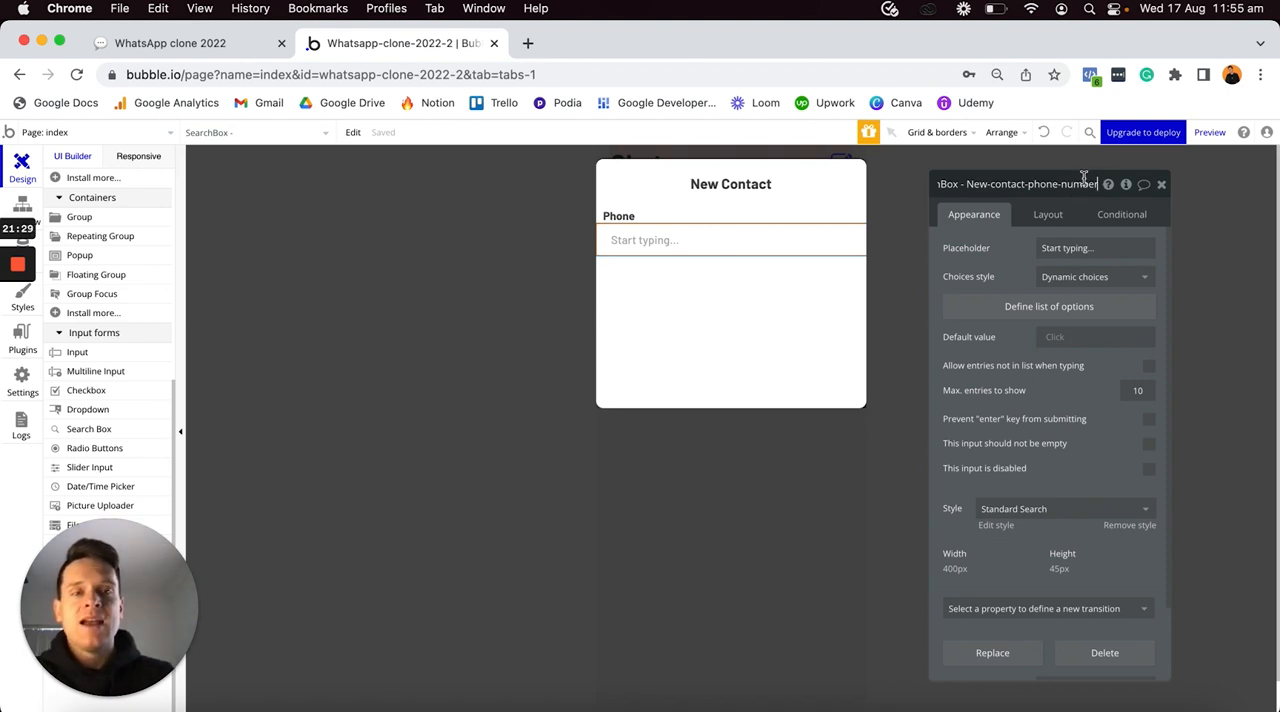
# - Set the search box's placeholder to "Search" and its choices style to Dynamic choices
pyautogui.tripleClick(1069, 248)
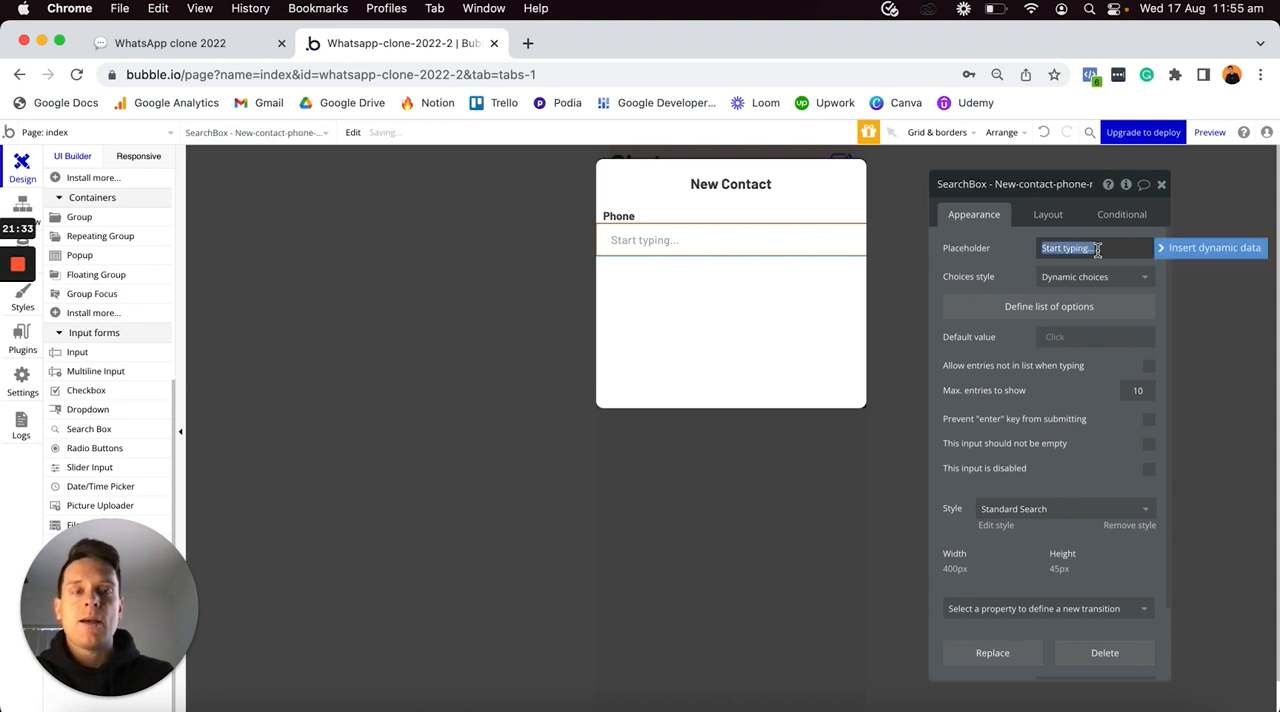
pyautogui.write('Search')
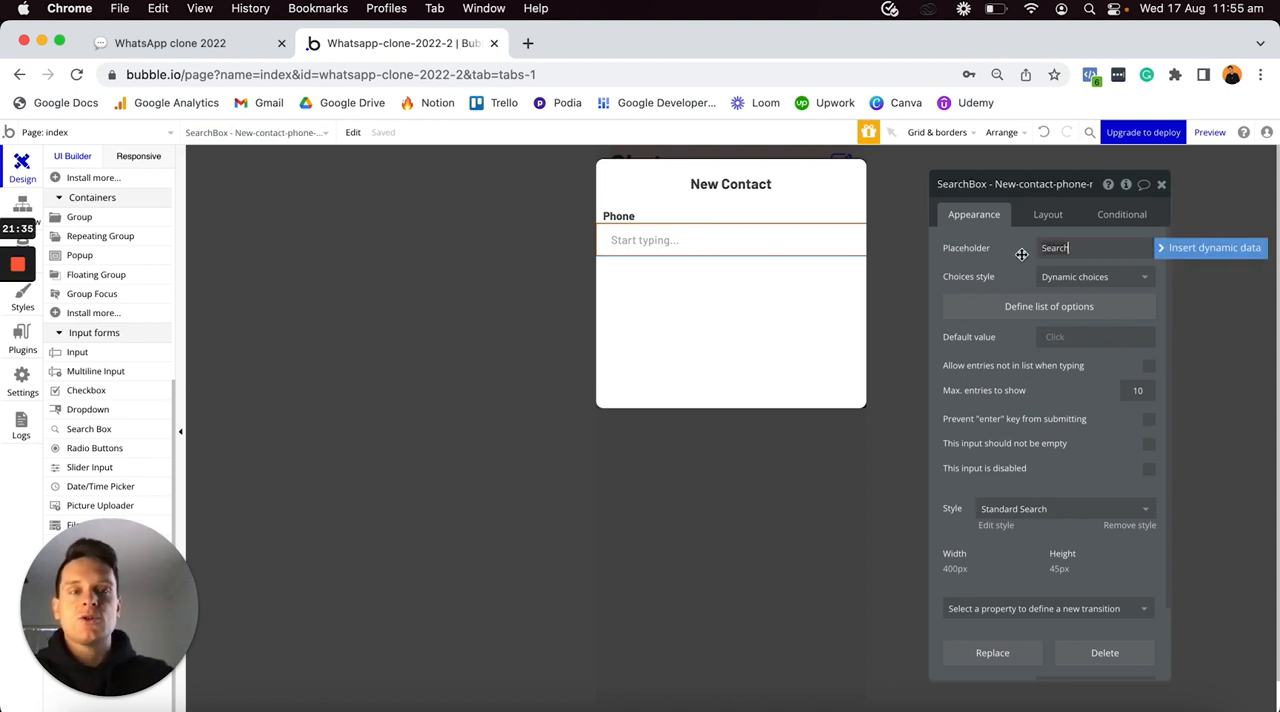
pyautogui.click(968, 262)
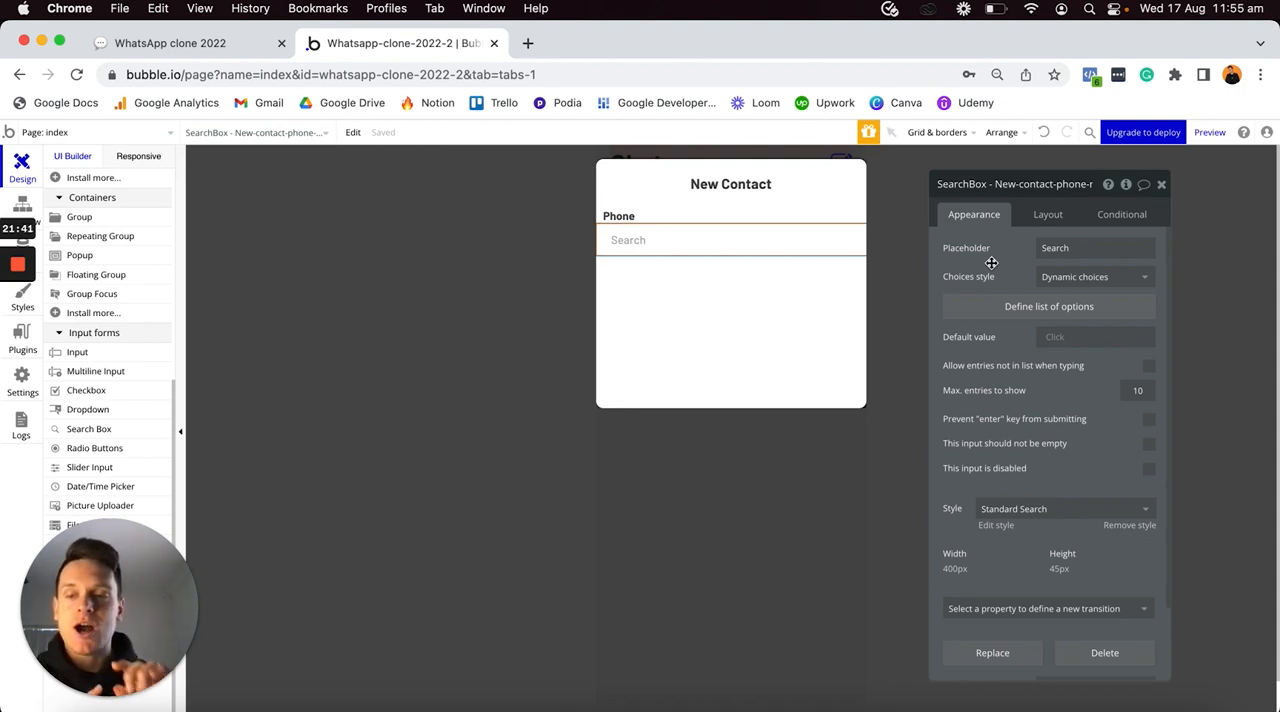
pyautogui.click(1053, 278)
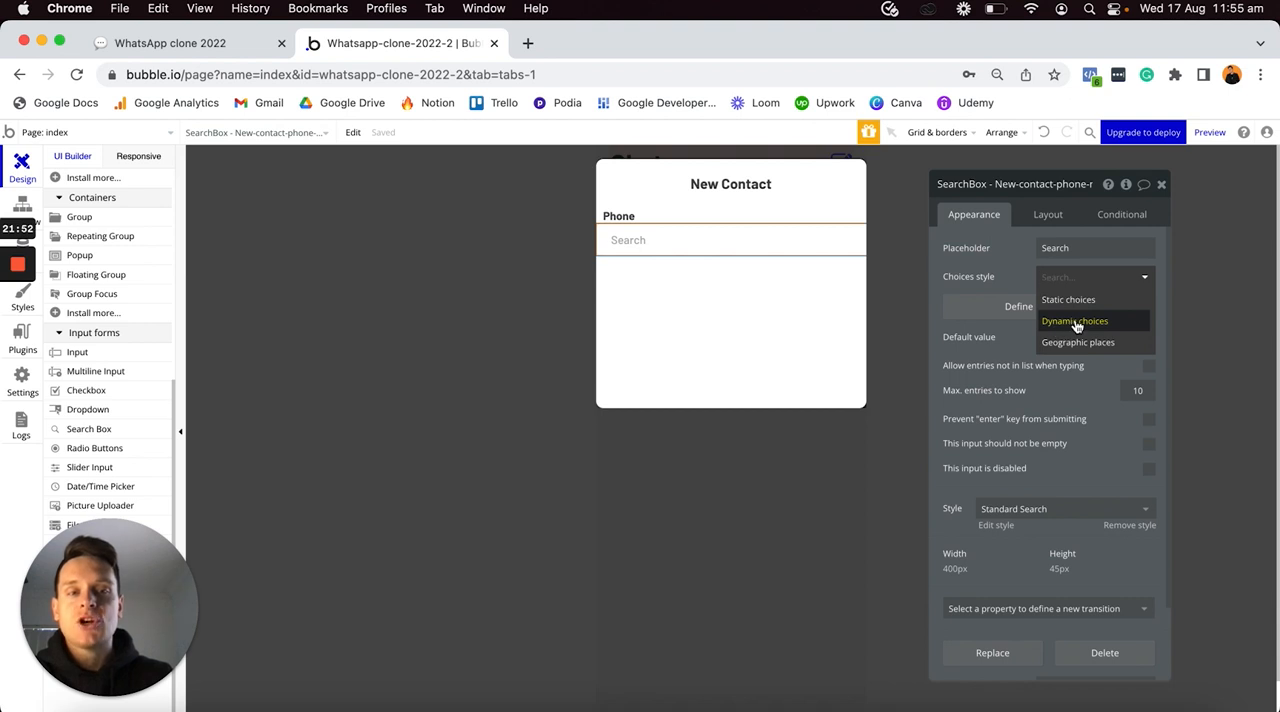
pyautogui.click(1076, 322)
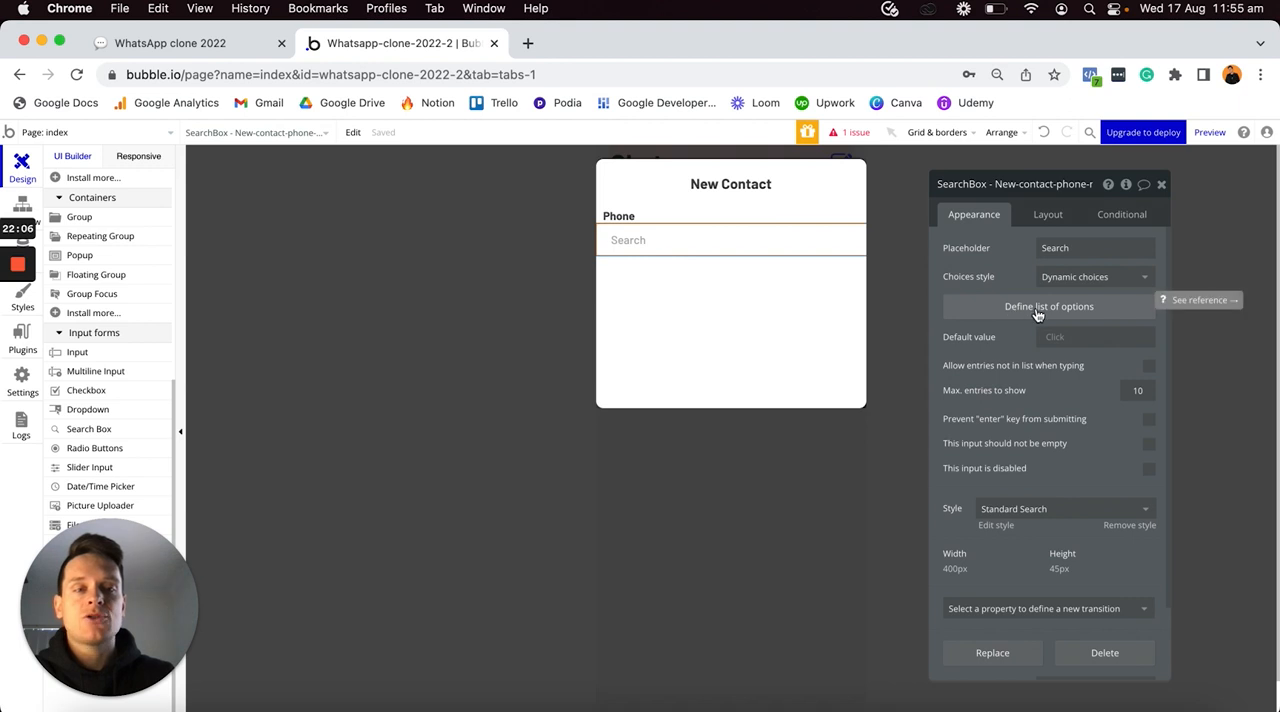
# - Define the search box's options as a search for Users, with Phone-number as the field to search
pyautogui.click(1022, 309)
pyautogui.click(890, 218)
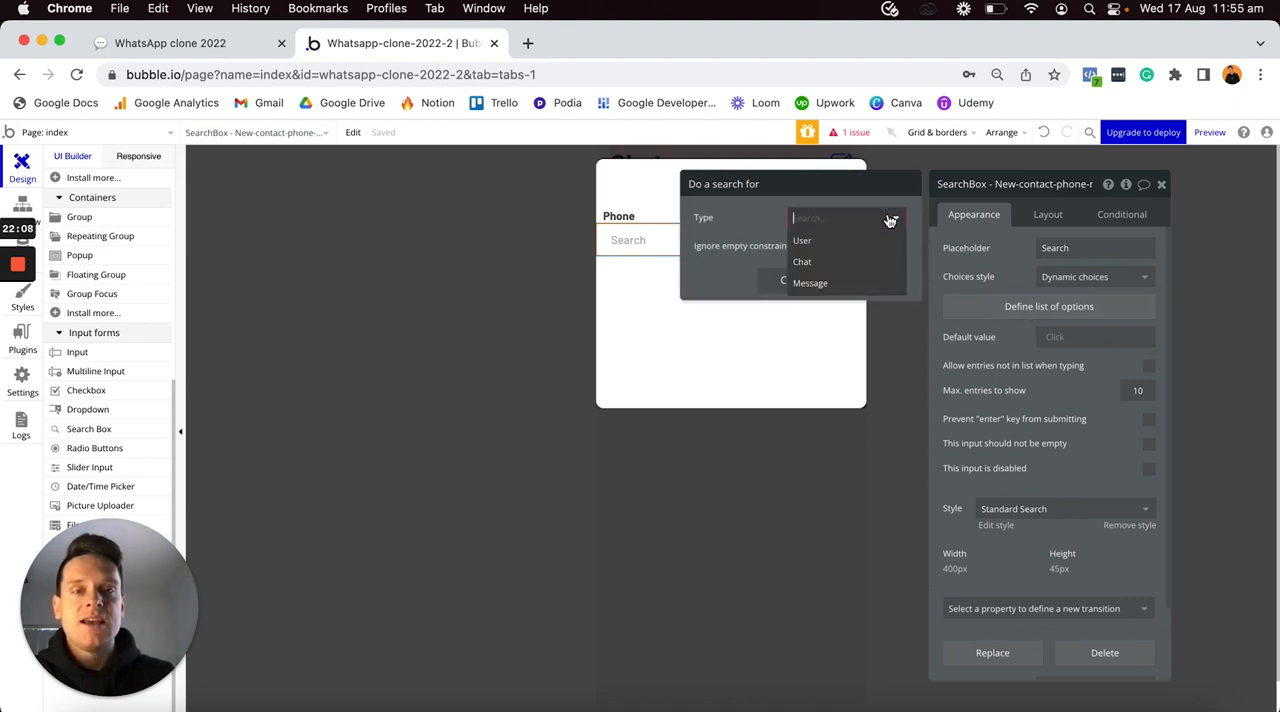
pyautogui.click(811, 242)
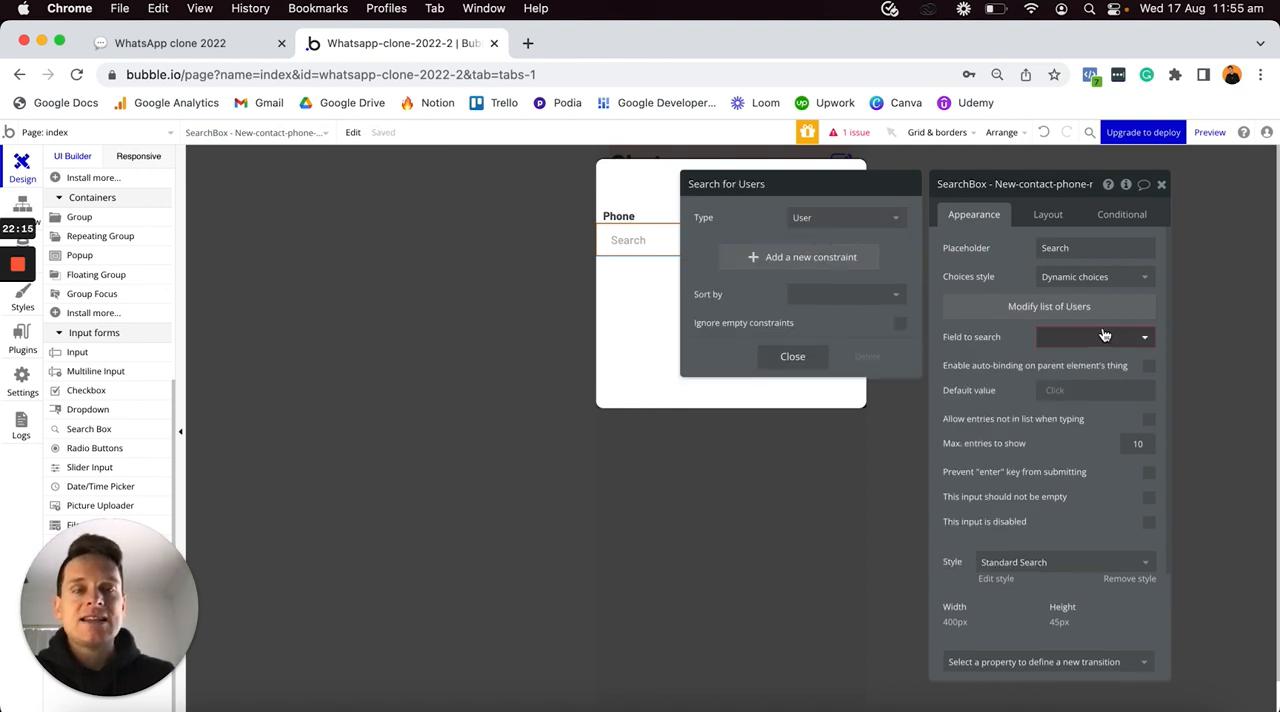
pyautogui.click(1146, 340)
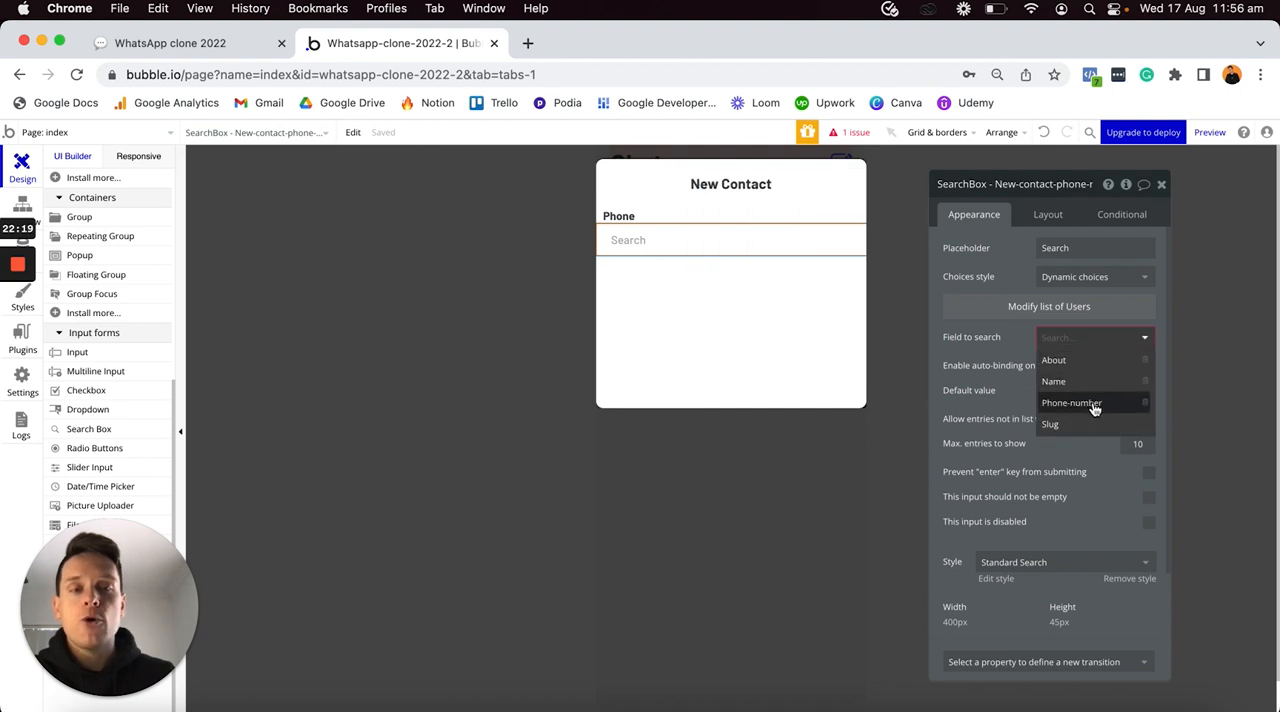
pyautogui.click(1090, 403)
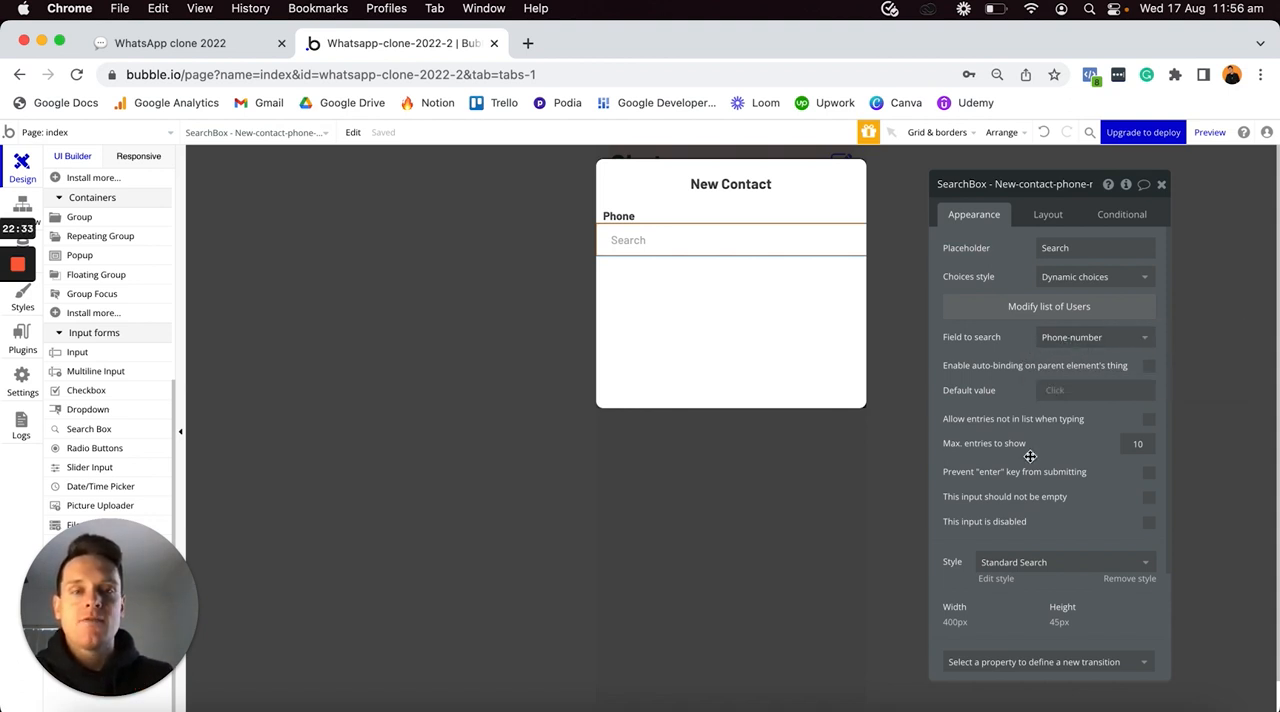
# - Remove the Standard Search style from the phone search box
pyautogui.scroll(-2, 1030, 457)
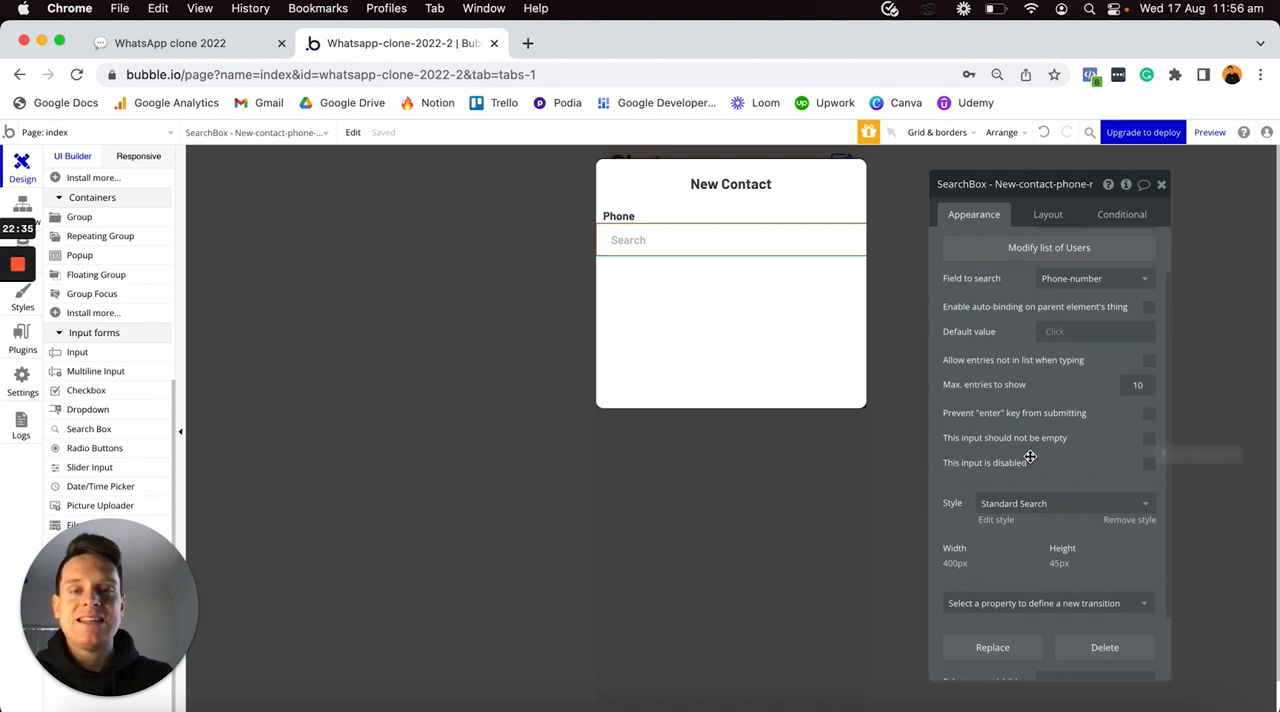
pyautogui.click(1122, 521)
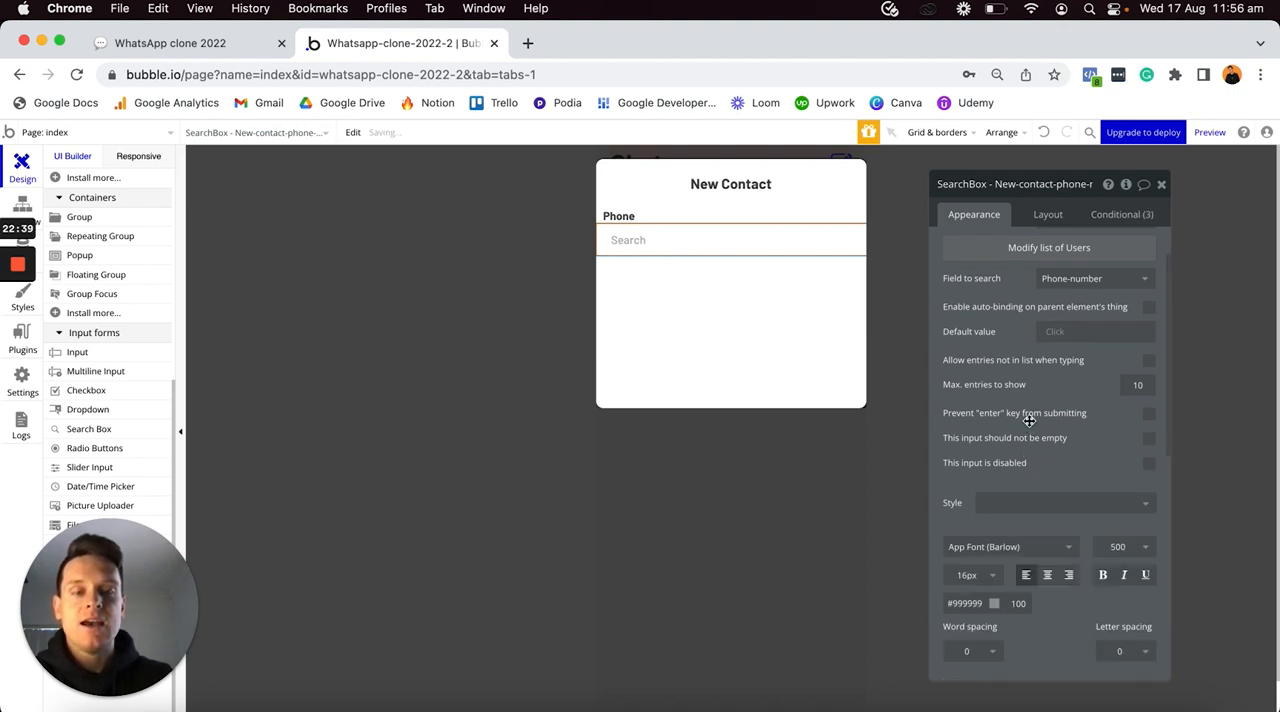
pyautogui.scroll(-2, 1083, 401)
pyautogui.scroll(-5, 1085, 406)
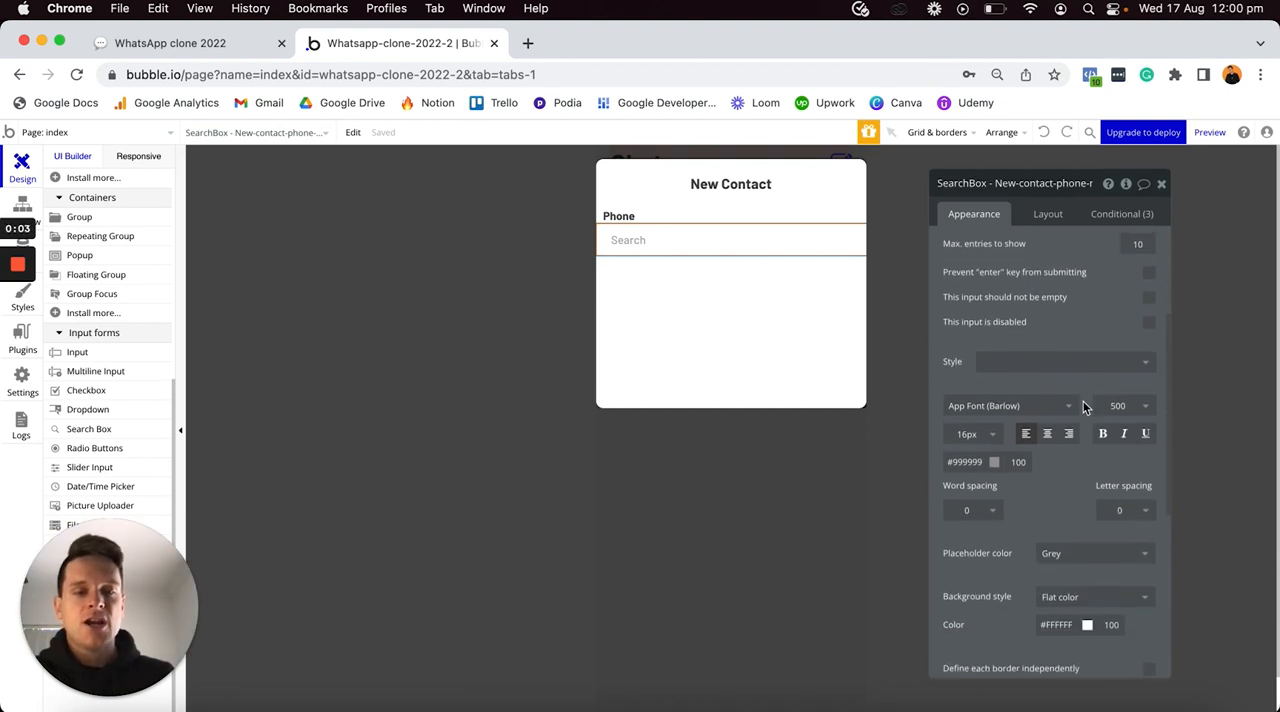
pyautogui.scroll(-2, 1083, 401)
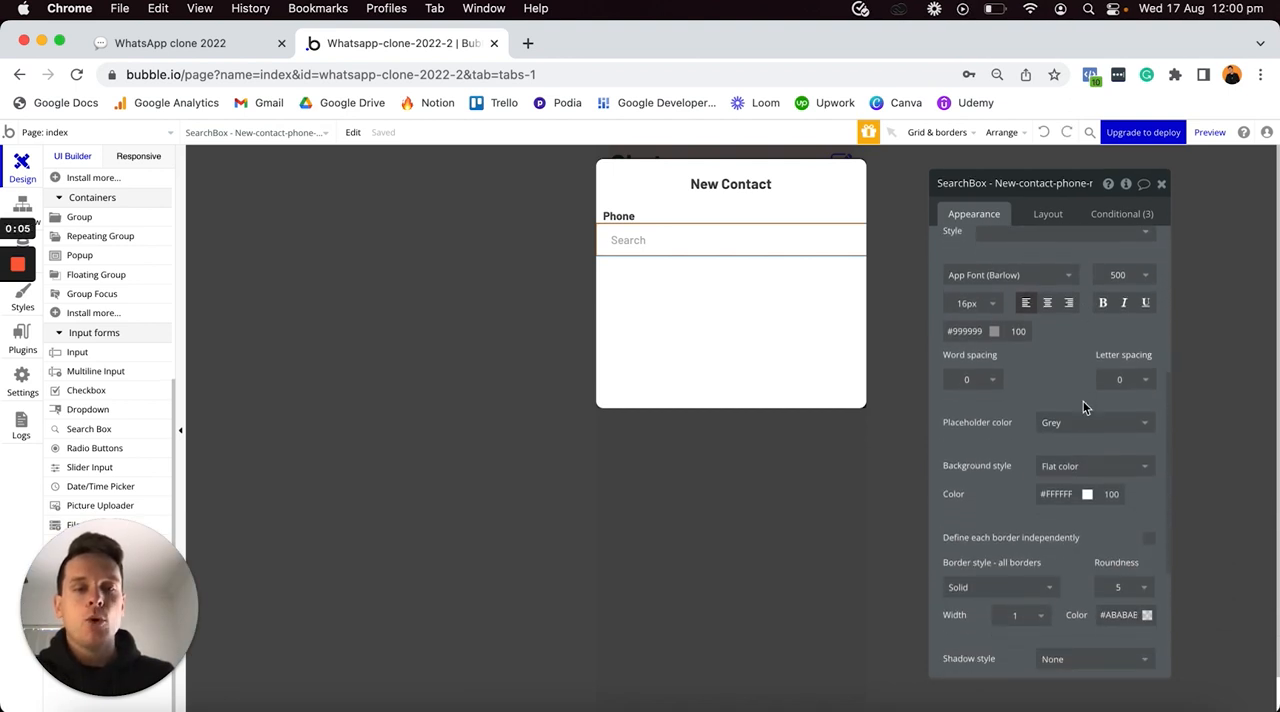
# - Set the phone search box in the New-contact popup to define each border independently
pyautogui.click(786, 318)
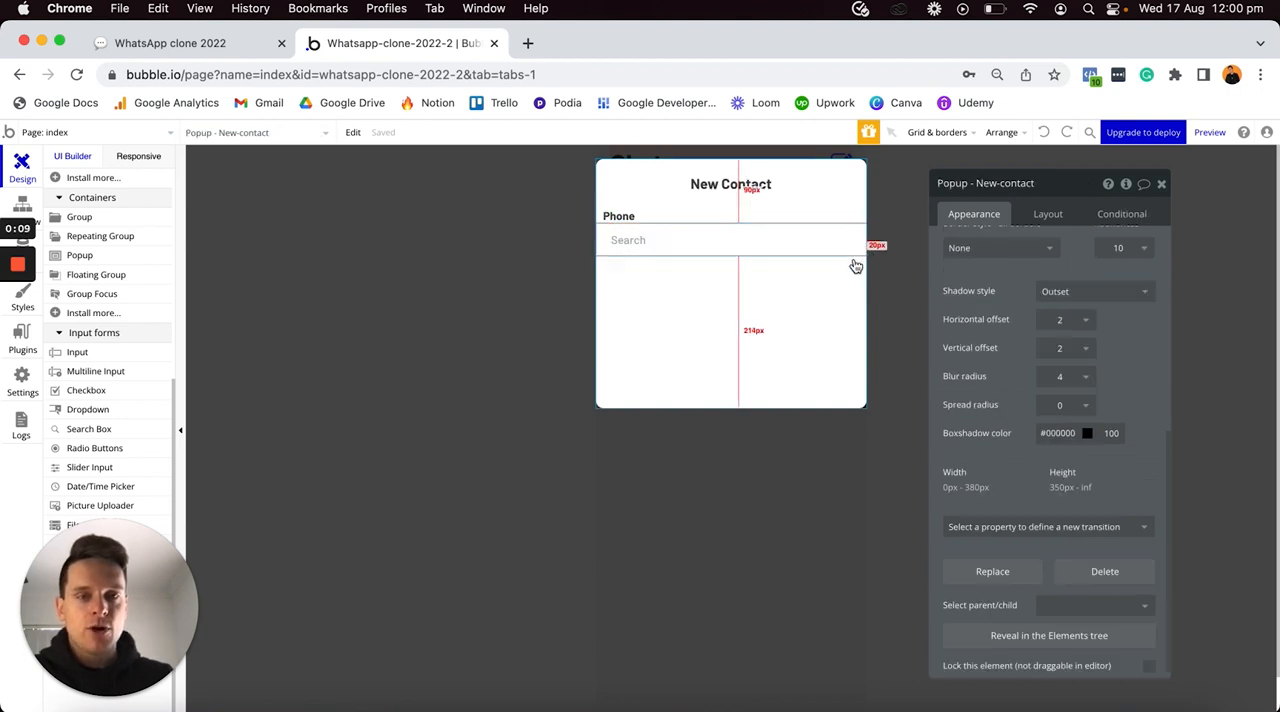
pyautogui.click(708, 236)
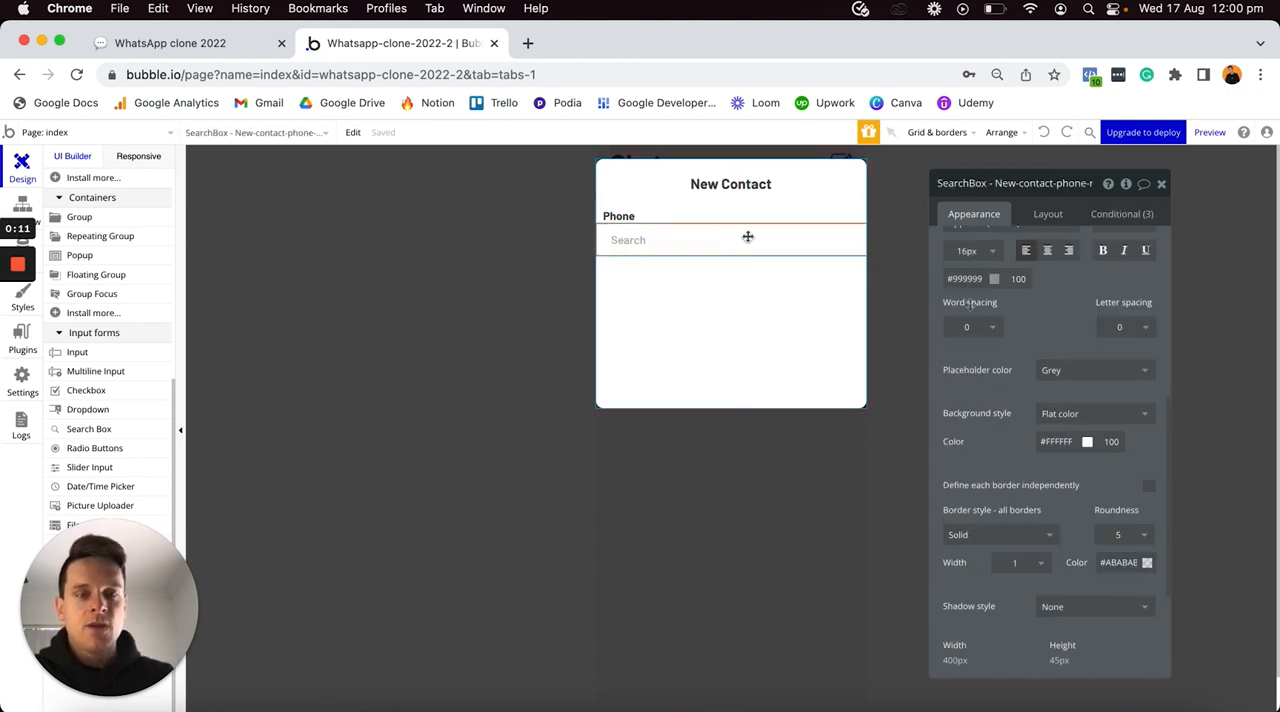
pyautogui.scroll(-2, 1055, 383)
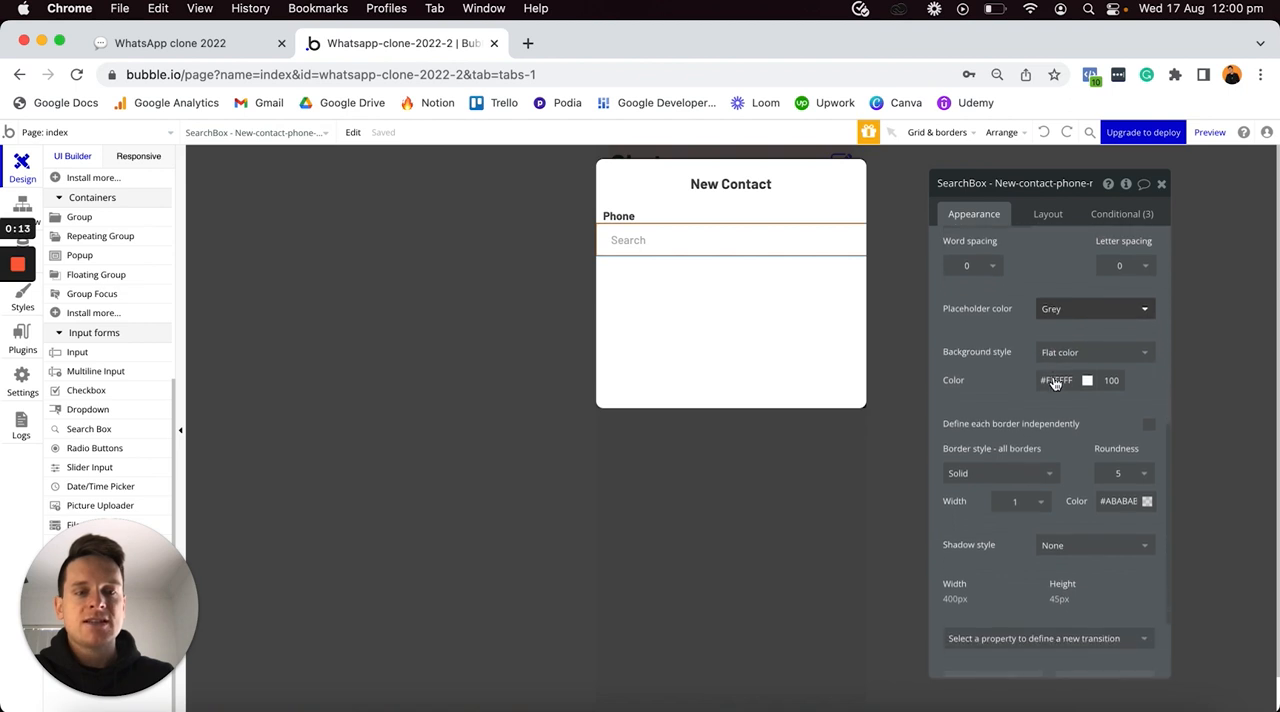
pyautogui.click(1149, 415)
pyautogui.scroll(-3, 1075, 415)
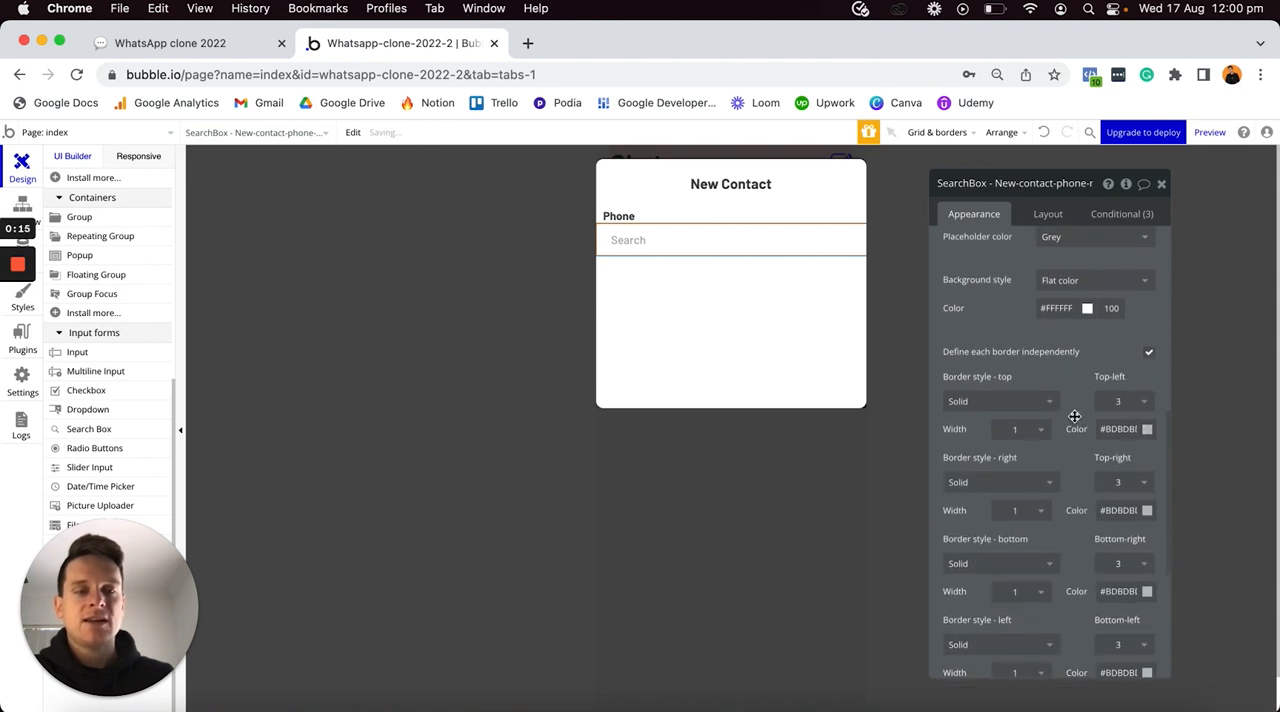
# - Set the search box's top, right and left border styles to None, keeping only the solid bottom border
pyautogui.click(1043, 360)
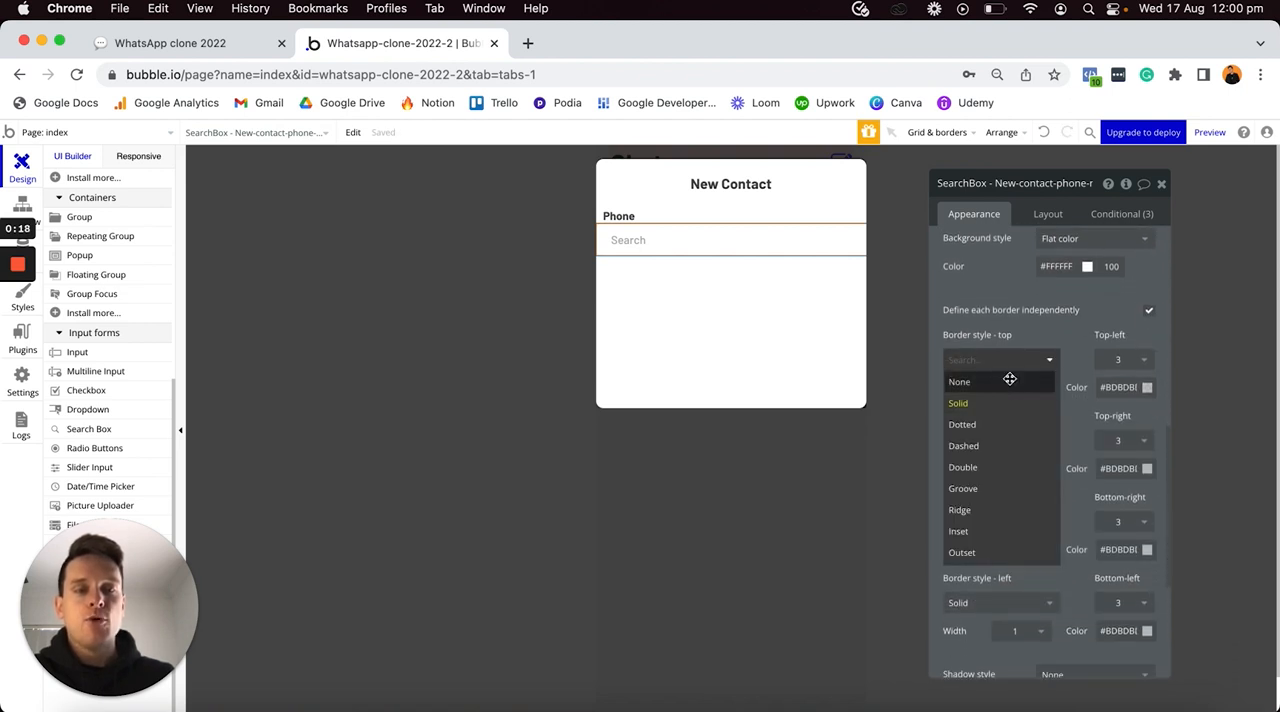
pyautogui.click(1015, 382)
pyautogui.click(1015, 412)
pyautogui.click(1000, 436)
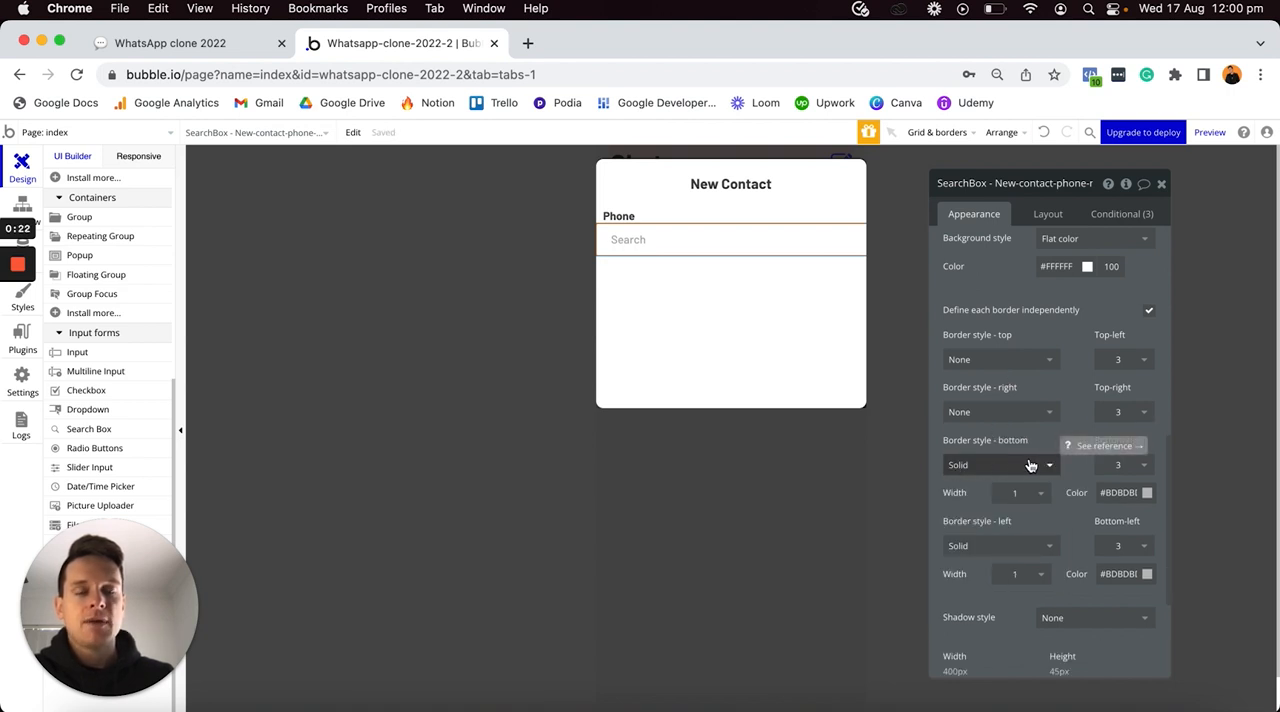
pyautogui.click(1003, 546)
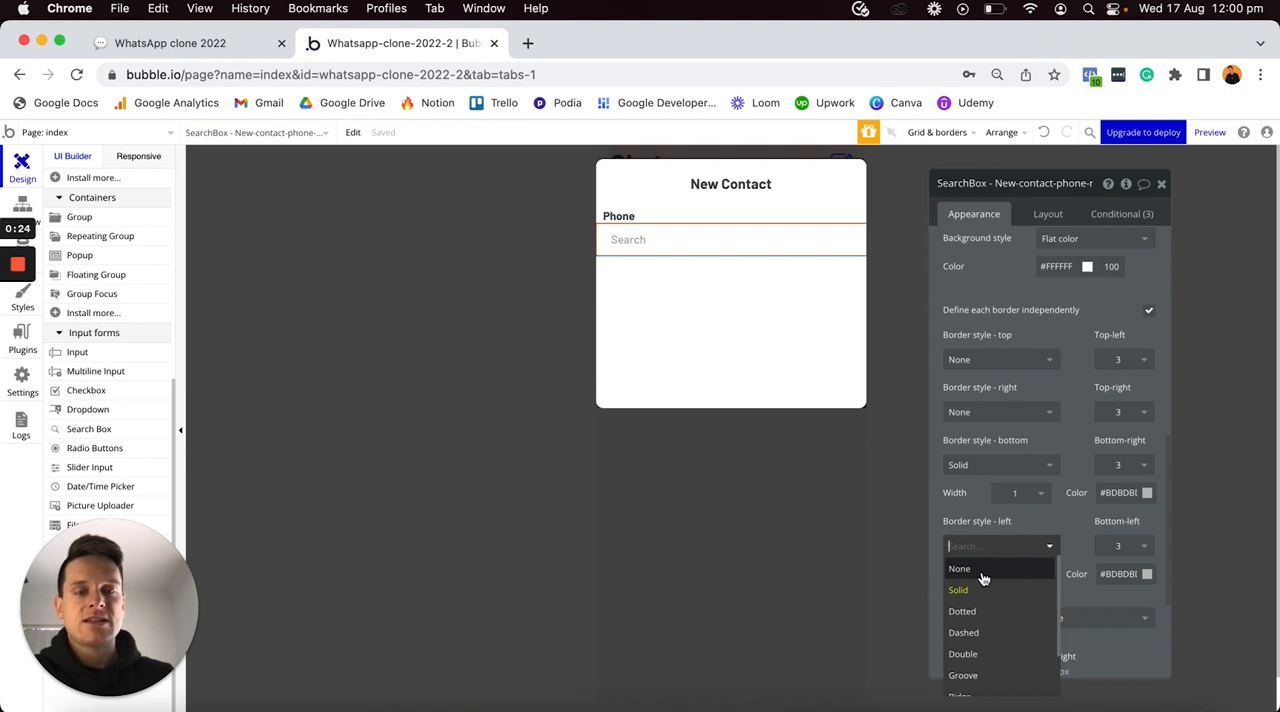
pyautogui.click(983, 569)
# - Set the search box's bottom-right corner roundness to 0 and deselect it to check the border
pyautogui.click(1118, 465)
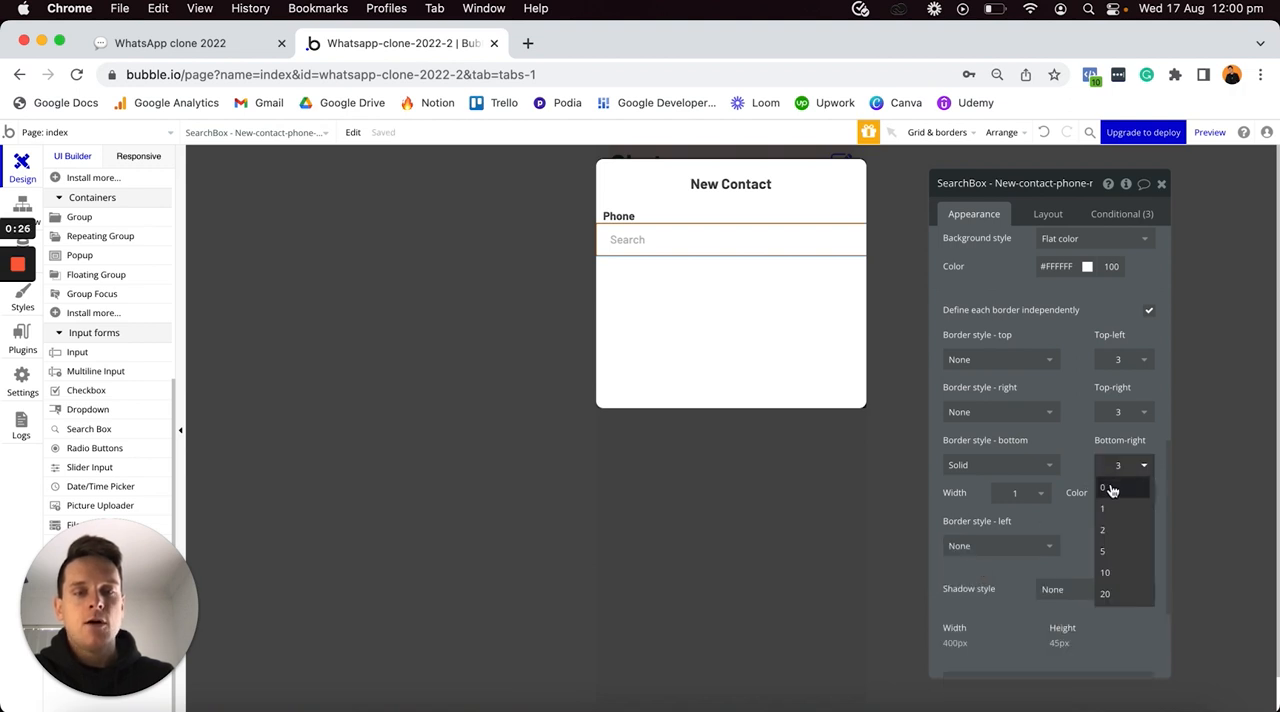
pyautogui.click(1110, 489)
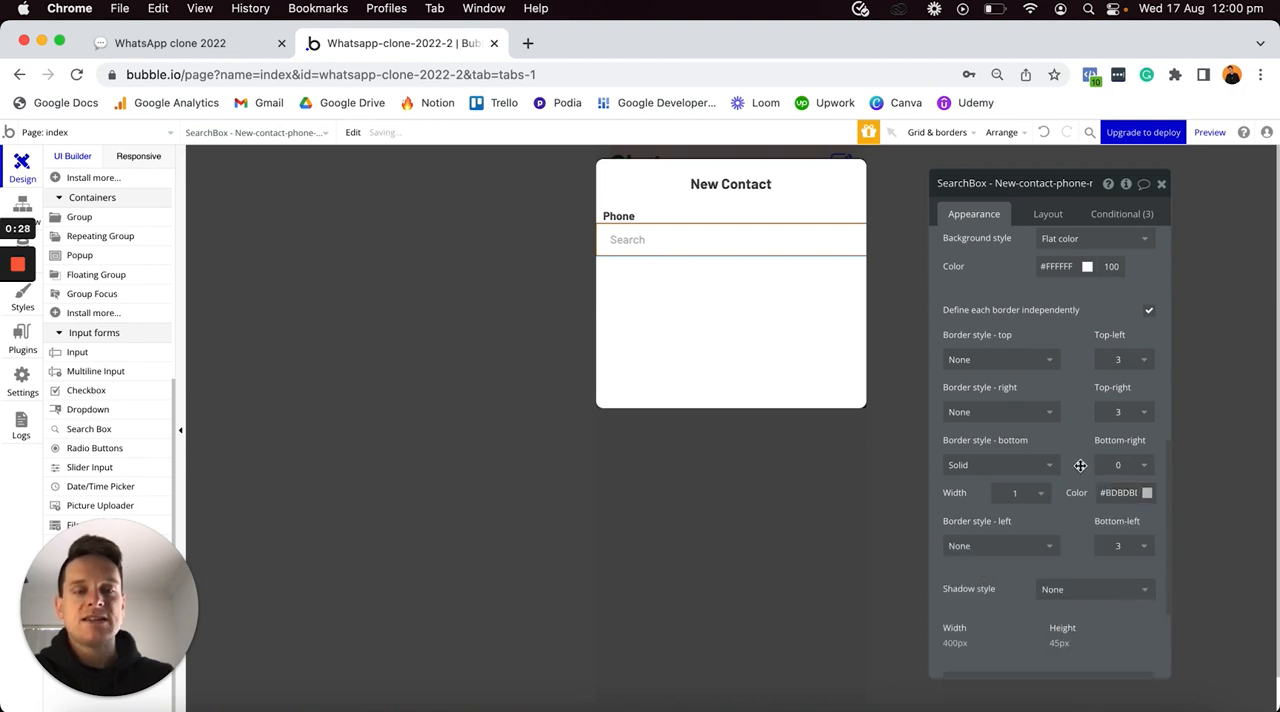
pyautogui.click(811, 346)
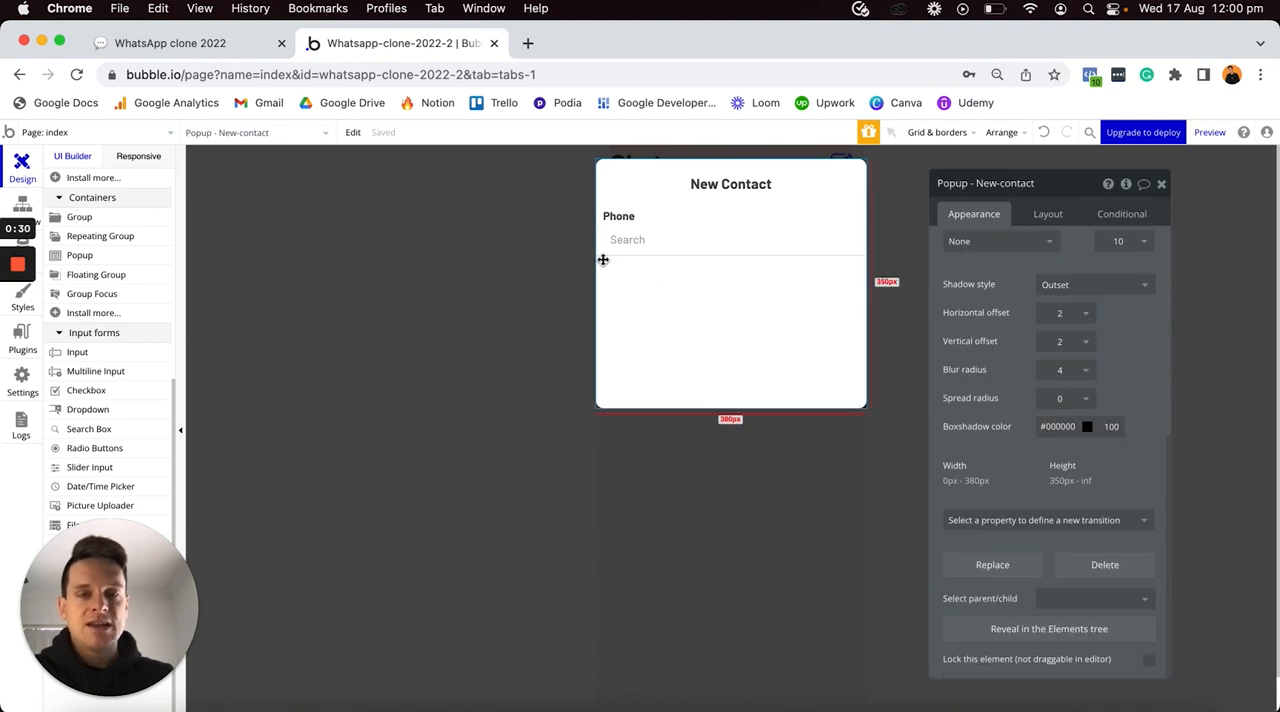
# - Make the phone search box's width flexible instead of fixed, with a minimum width of 0 px
pyautogui.click(779, 252)
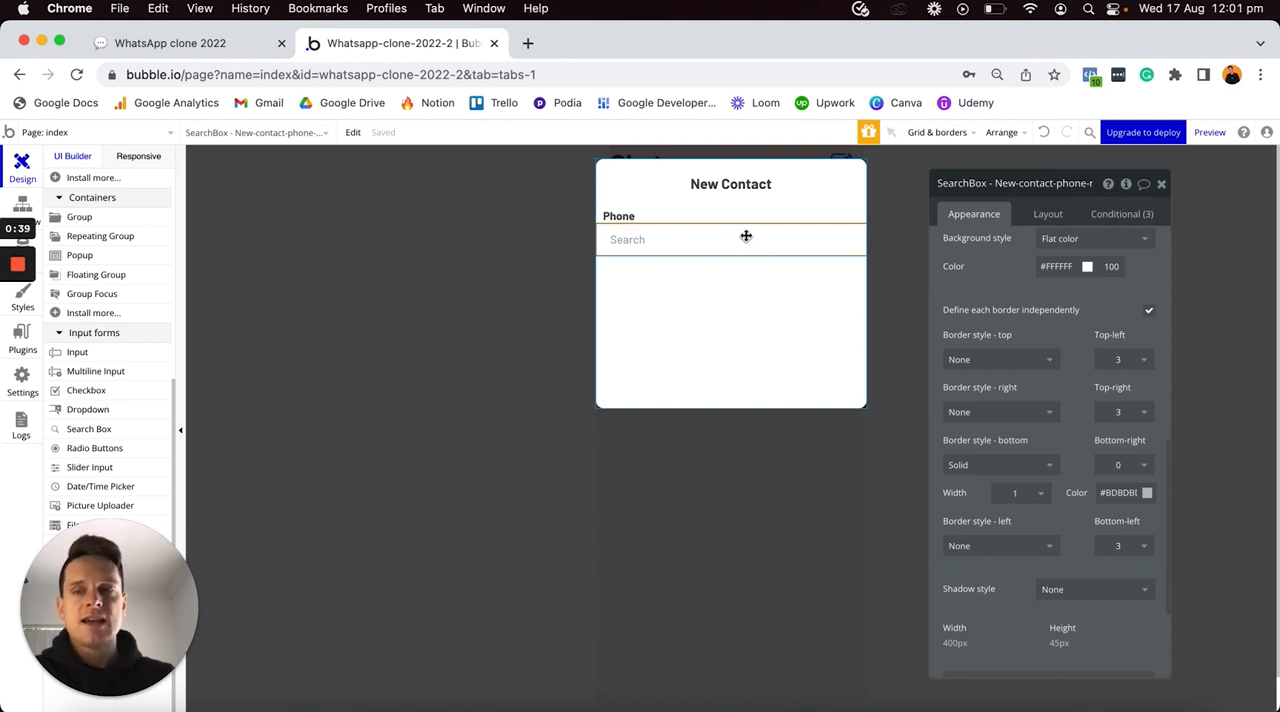
pyautogui.click(1055, 212)
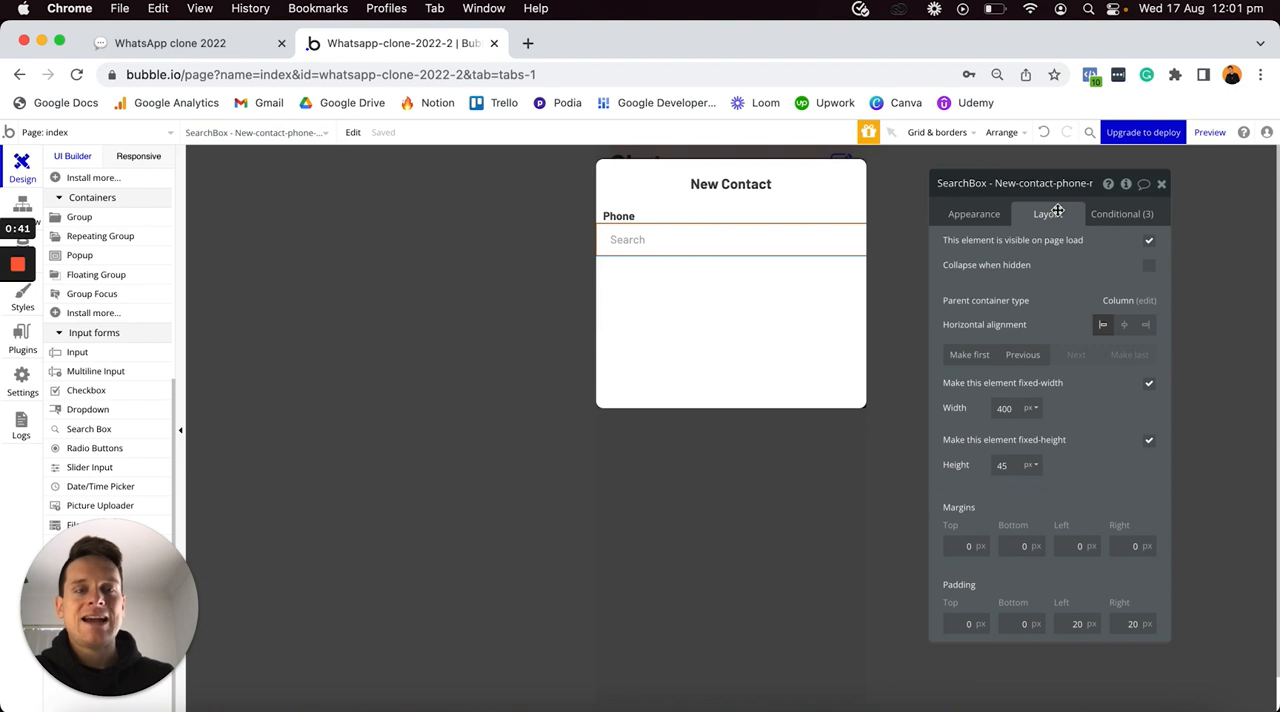
pyautogui.click(1149, 387)
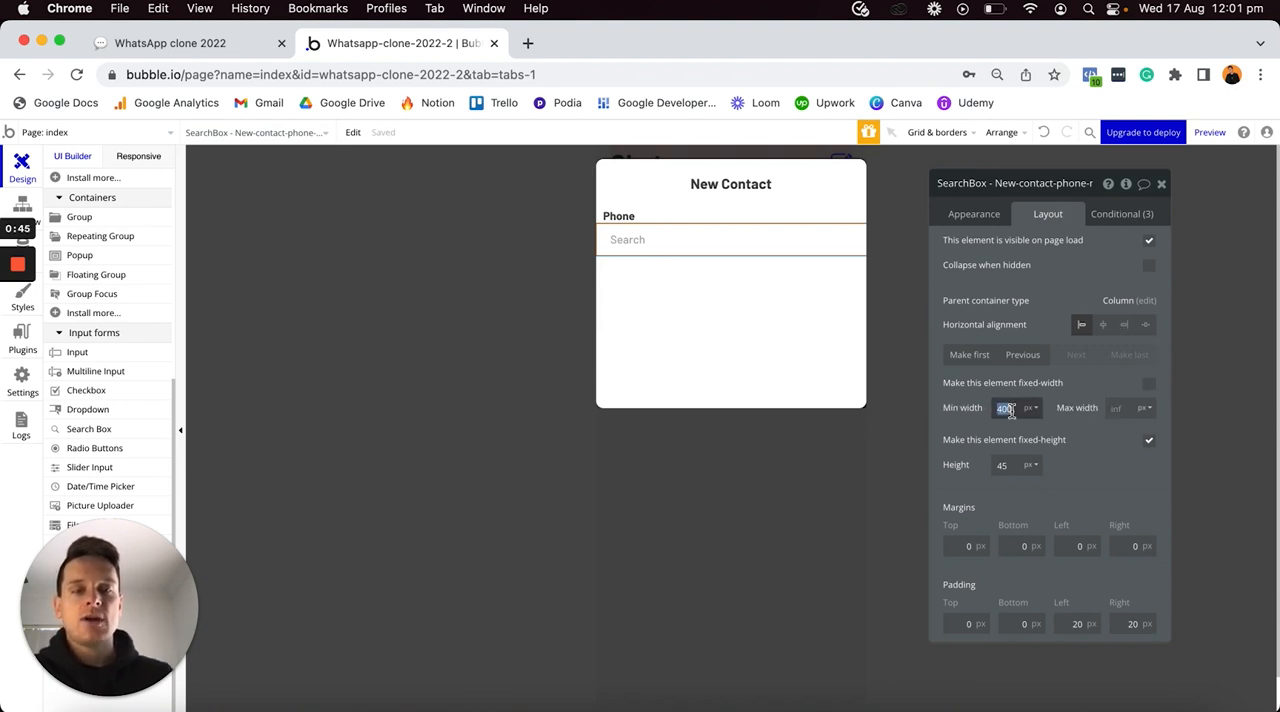
pyautogui.write('0')
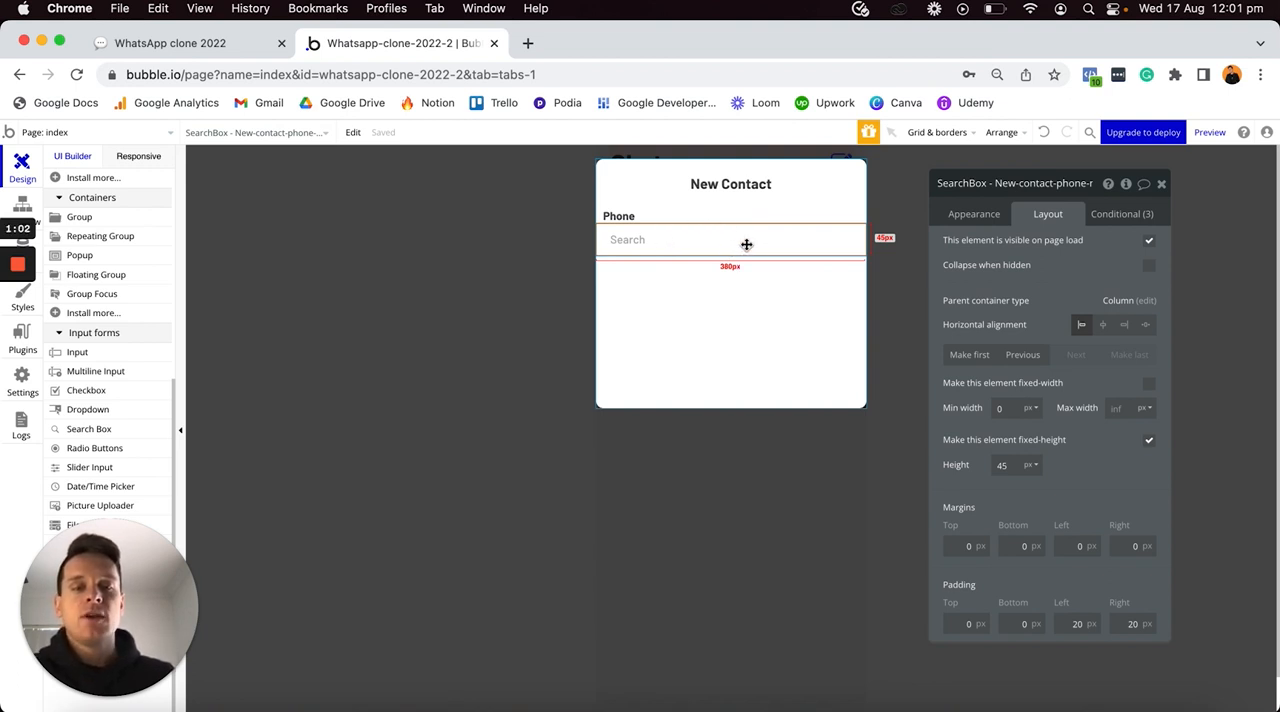
# - Set the phone search box's left and right margins to 10 px each
pyautogui.click(1133, 545)
pyautogui.write('10')
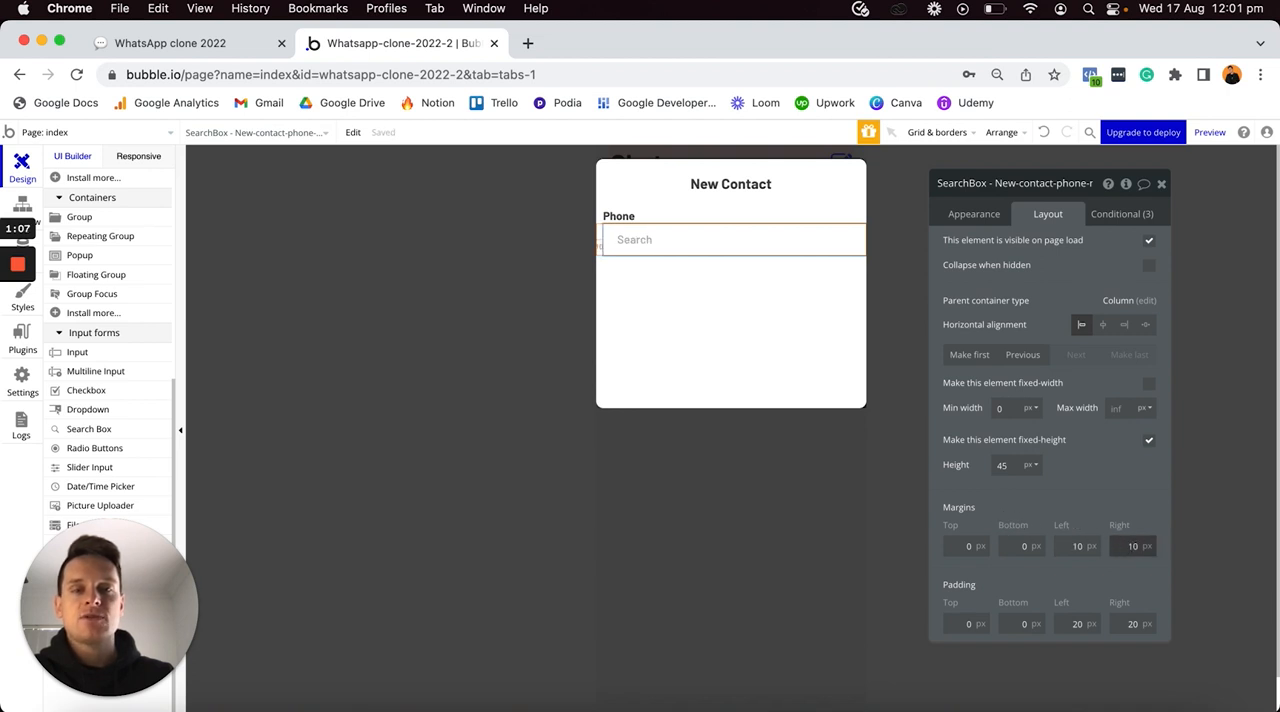
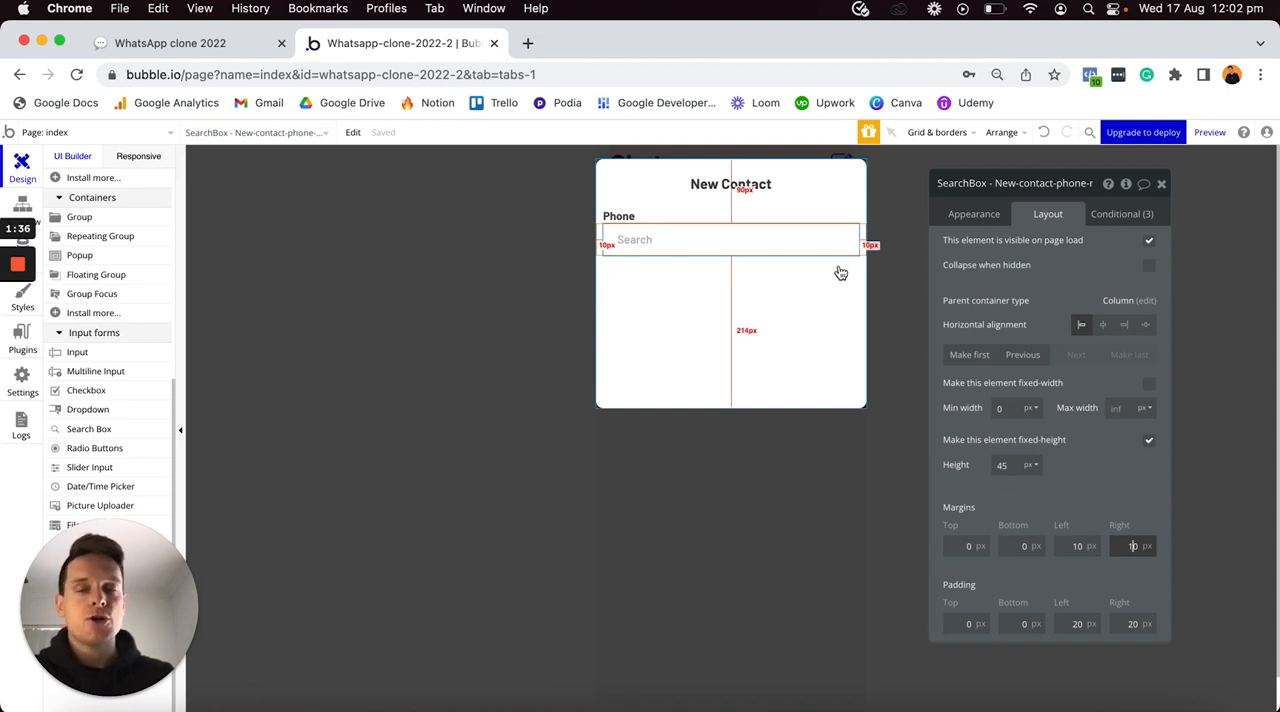
# - Add a text element reading "Save" below the phone search box in the New Contact popup
pyautogui.scroll(6, 124, 335)
pyautogui.scroll(1, 124, 337)
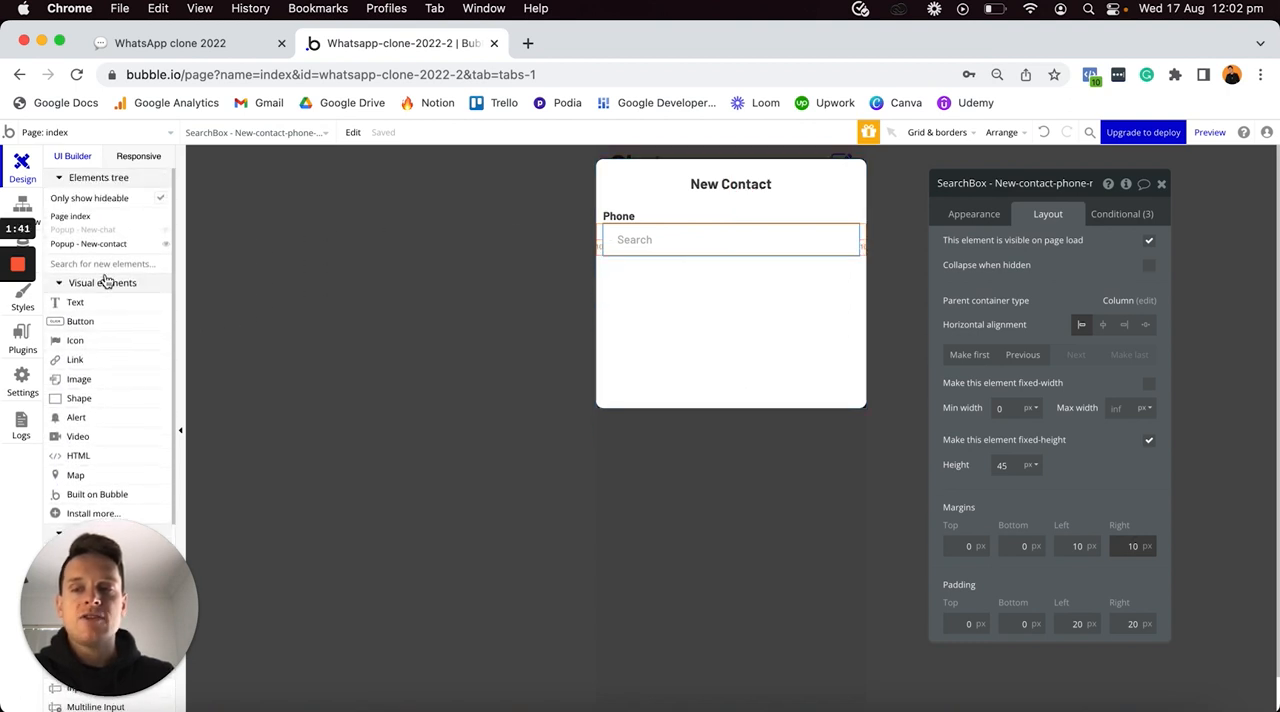
pyautogui.click(76, 302)
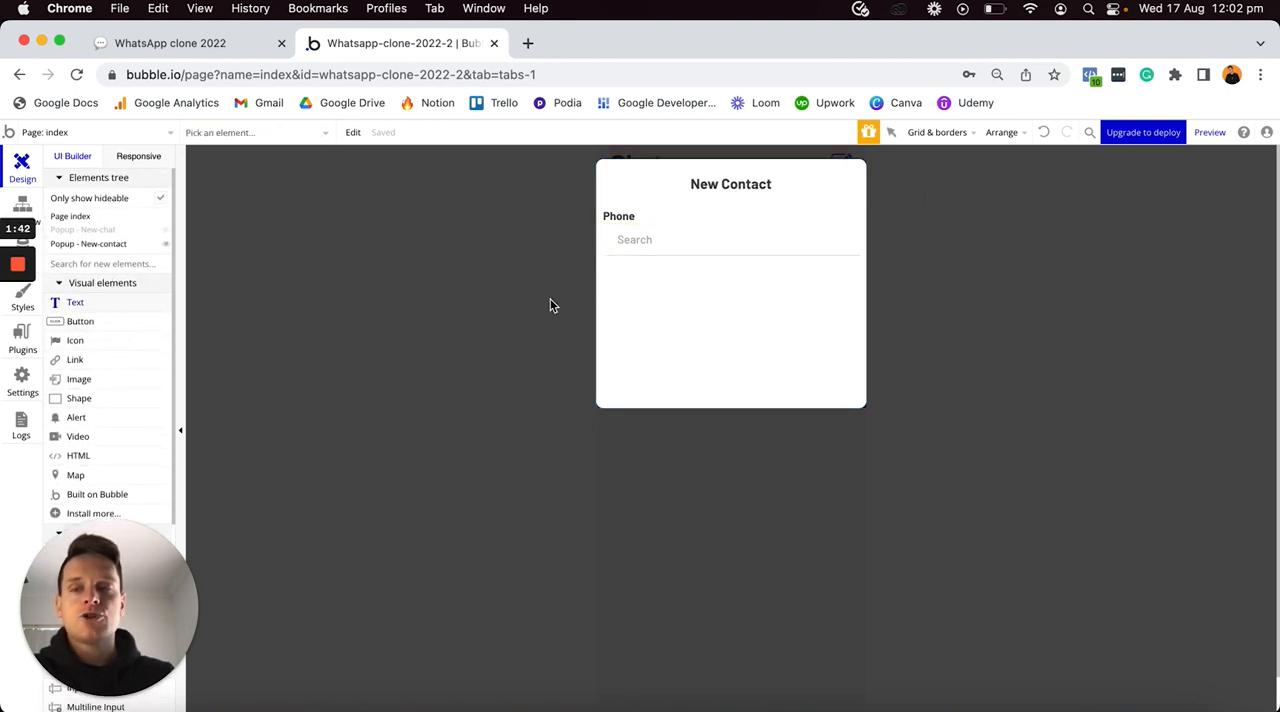
pyautogui.click(678, 278)
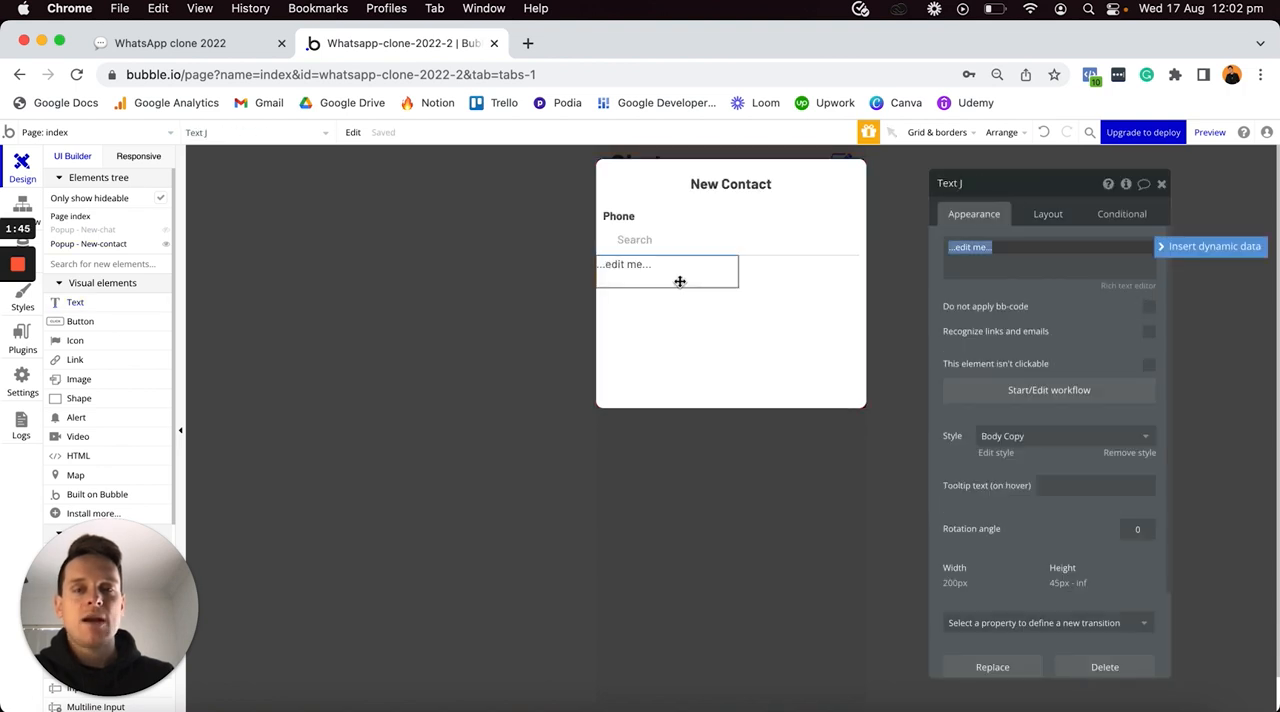
pyautogui.write('Save')
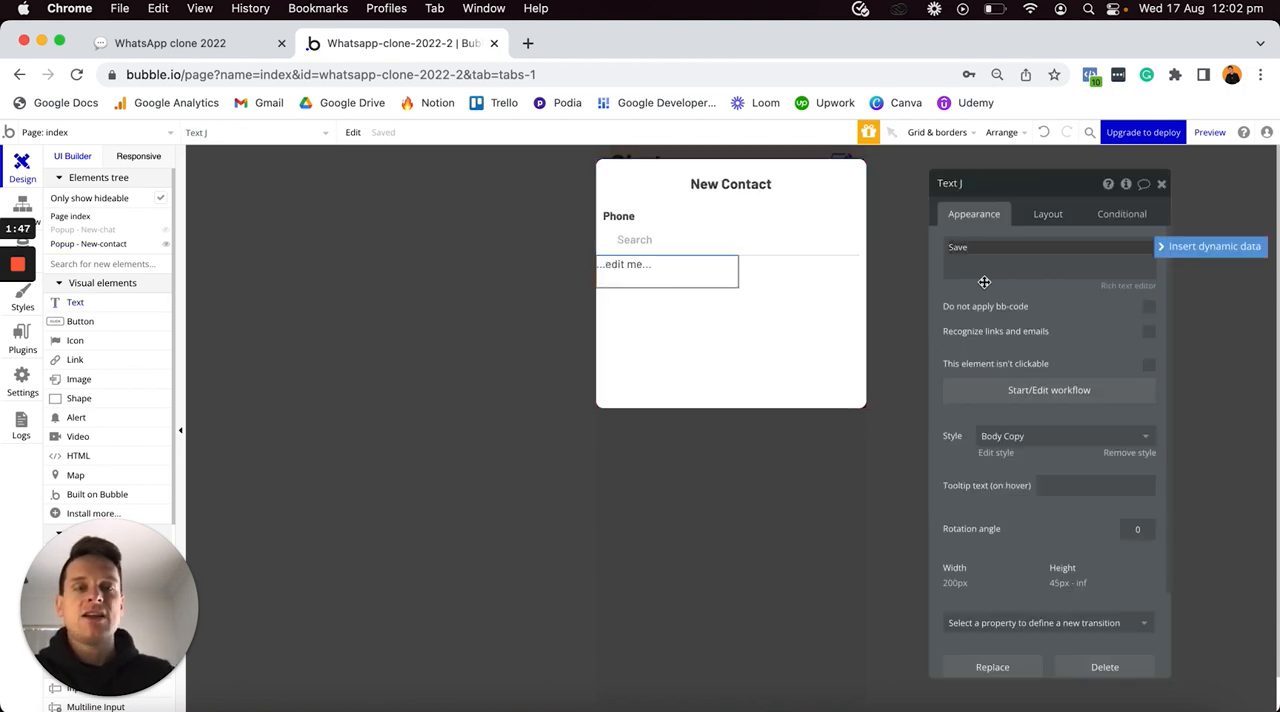
# - Remove the Save text's style, then right-align it, colour it #575FFF and make it bold
pyautogui.click(1129, 452)
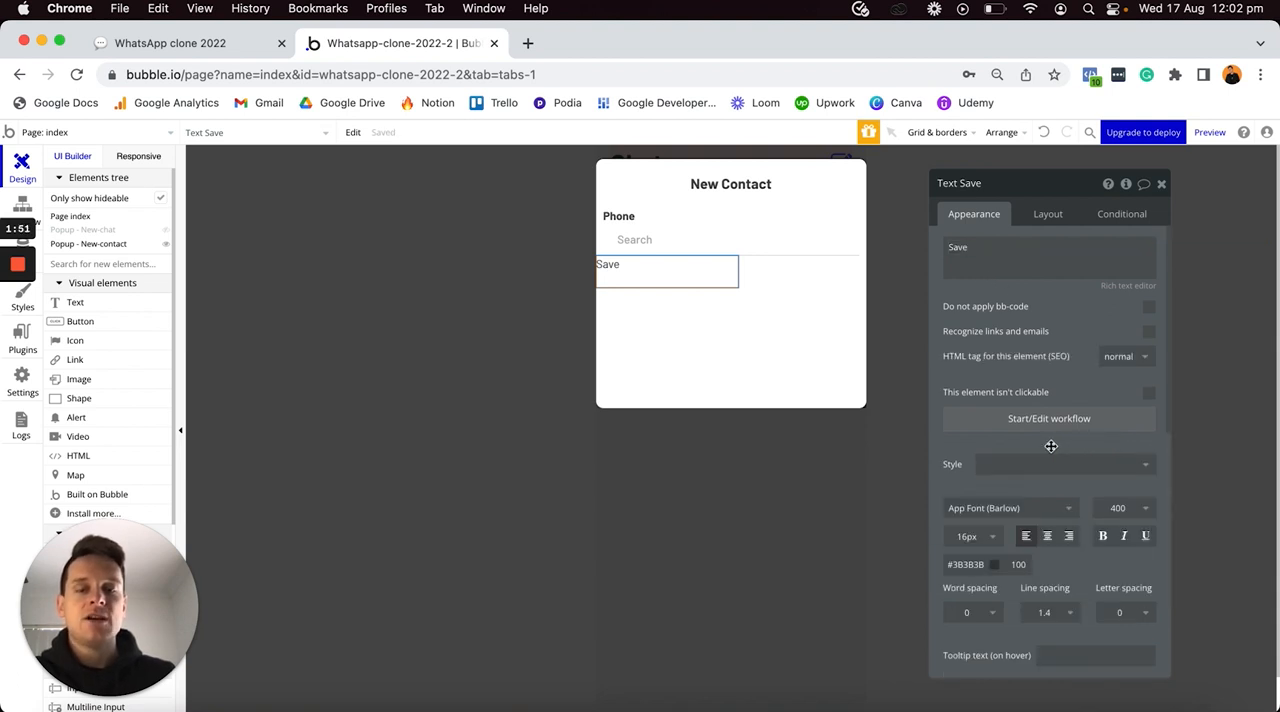
pyautogui.click(1069, 538)
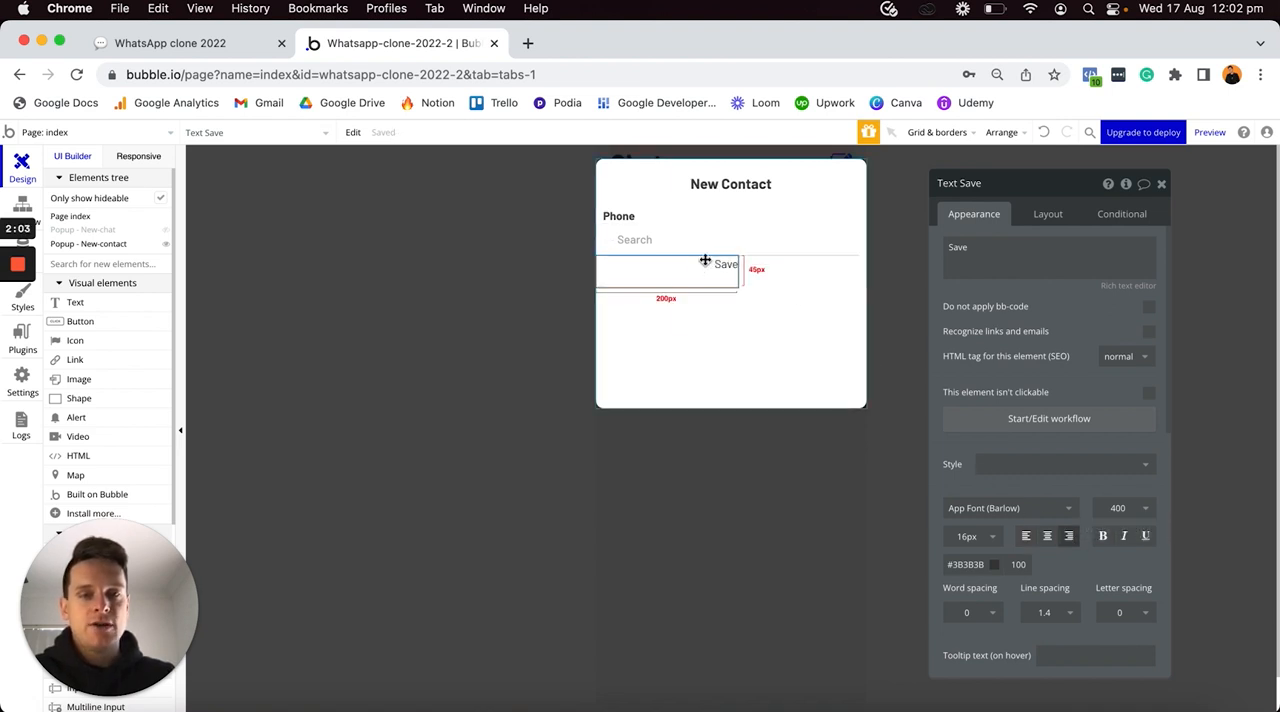
pyautogui.click(955, 563)
pyautogui.write('#575FFF')
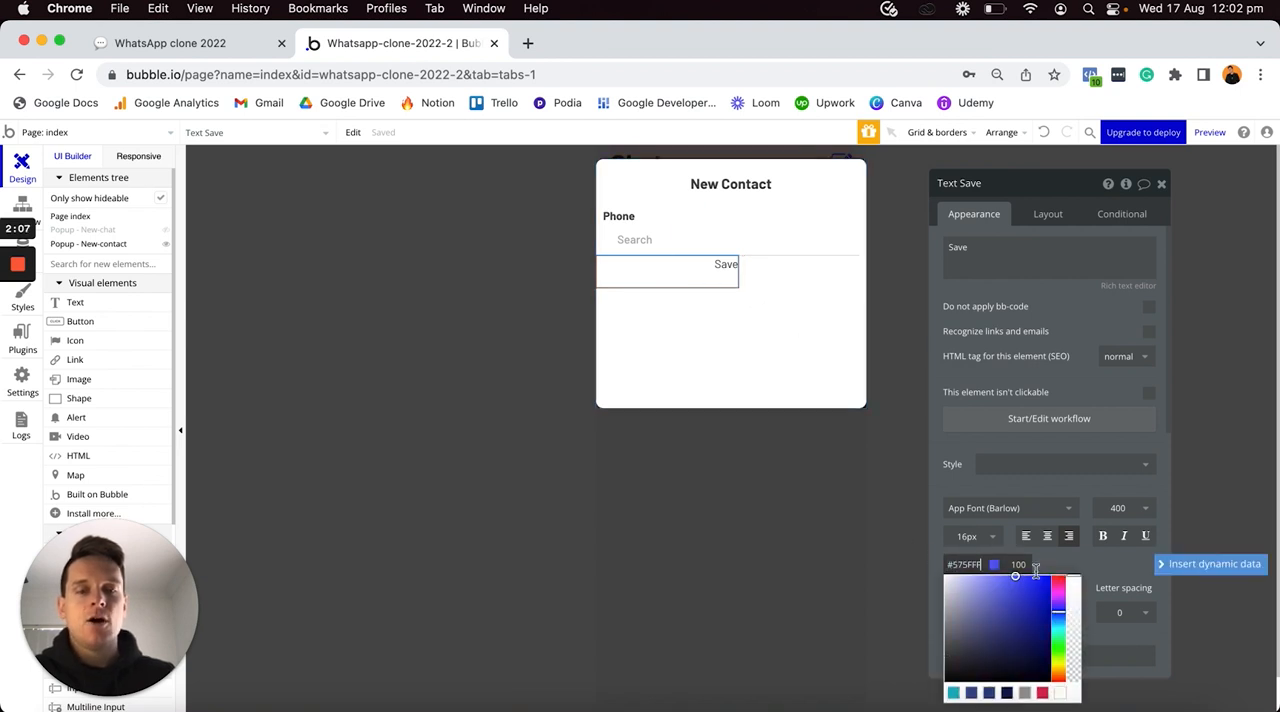
pyautogui.click(1082, 562)
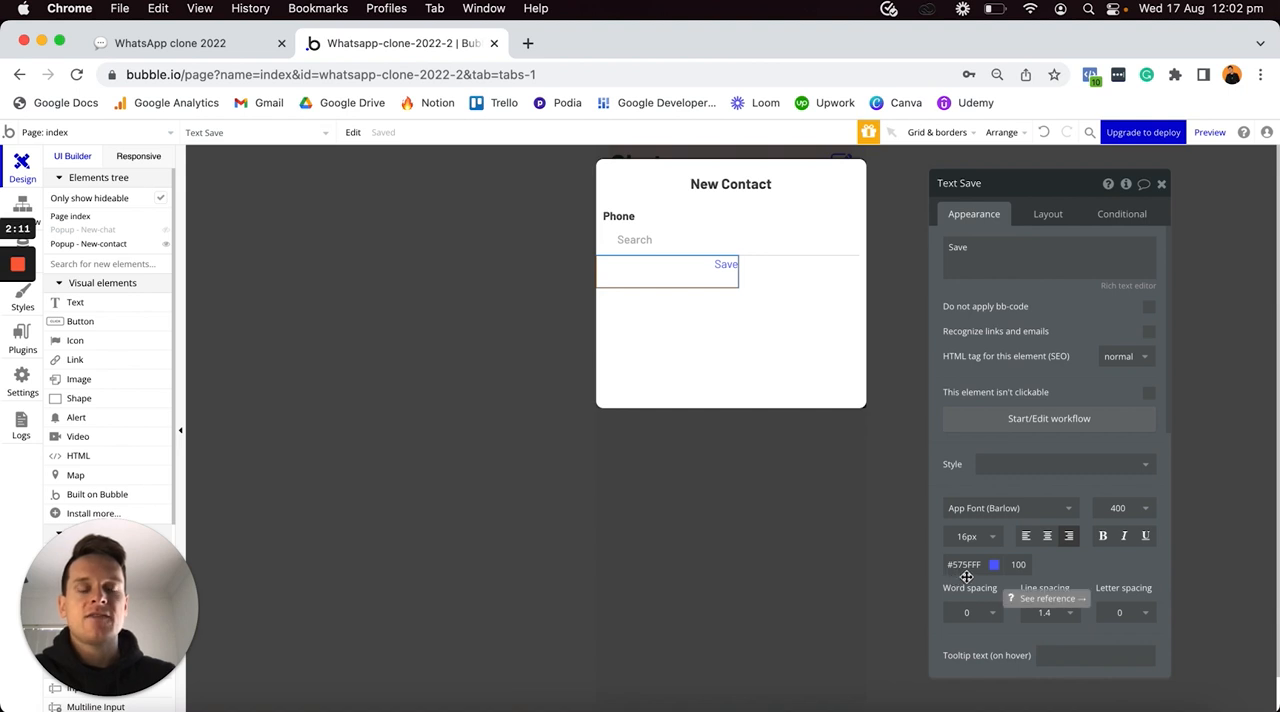
pyautogui.click(1103, 541)
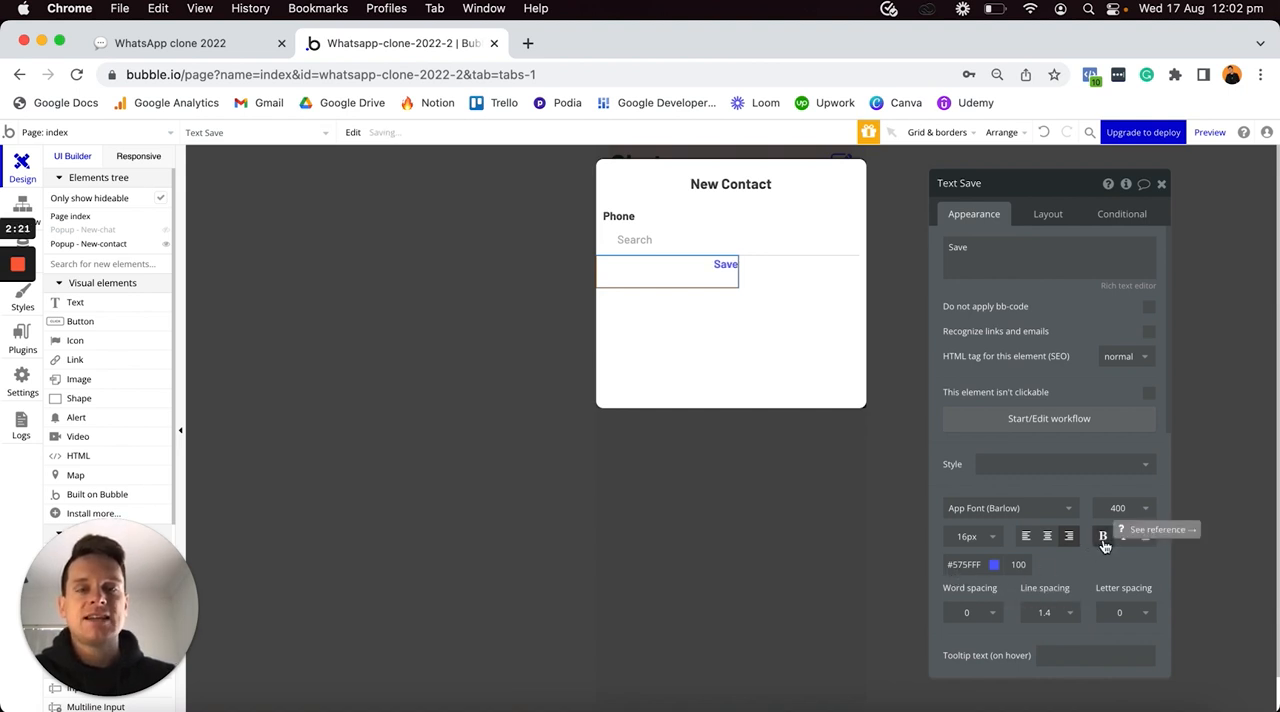
# - Turn off fixed width for the Save text and set its minimum width and minimum height to 0 px
pyautogui.click(1052, 215)
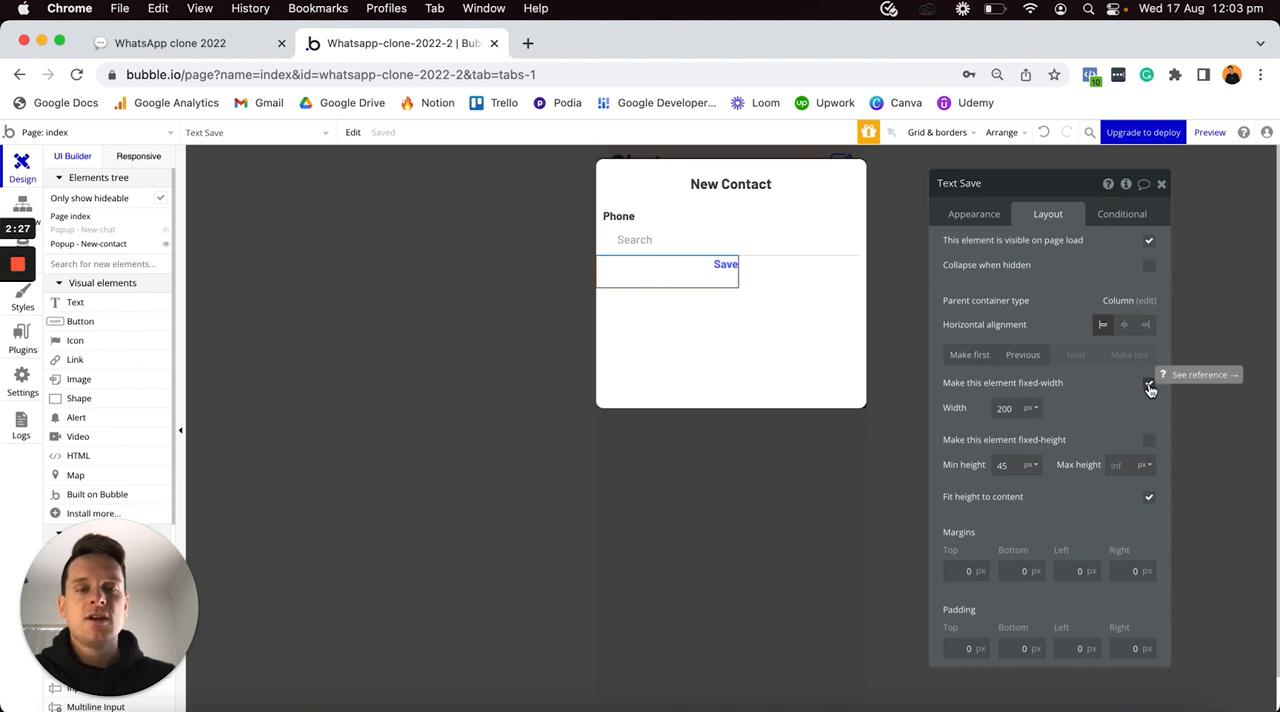
pyautogui.click(1149, 386)
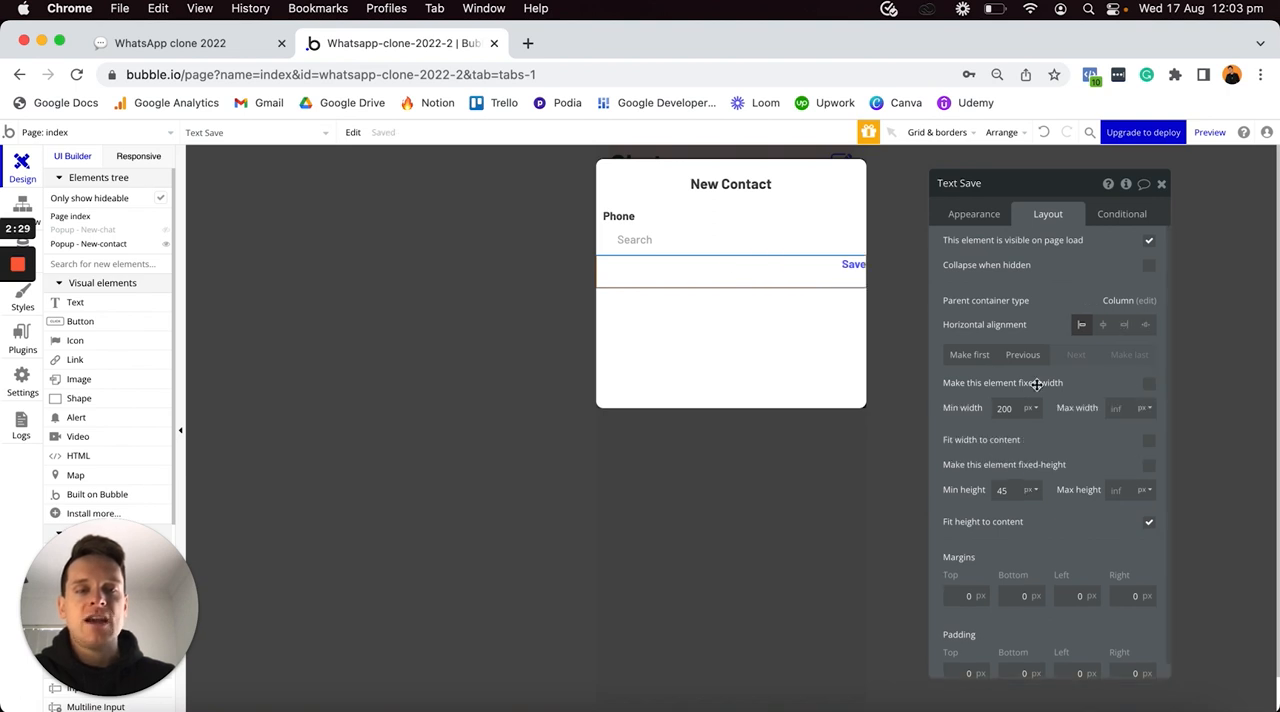
pyautogui.doubleClick(1007, 408)
pyautogui.write('0')
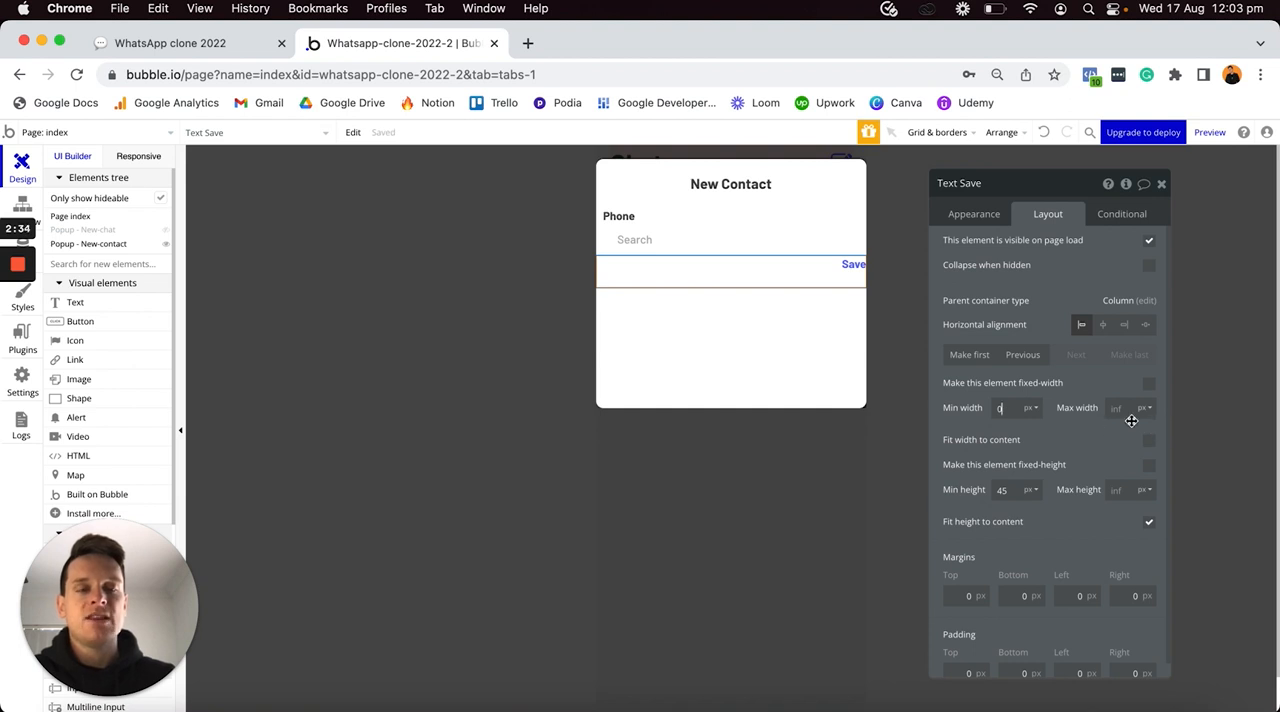
pyautogui.doubleClick(1004, 490)
pyautogui.write('0')
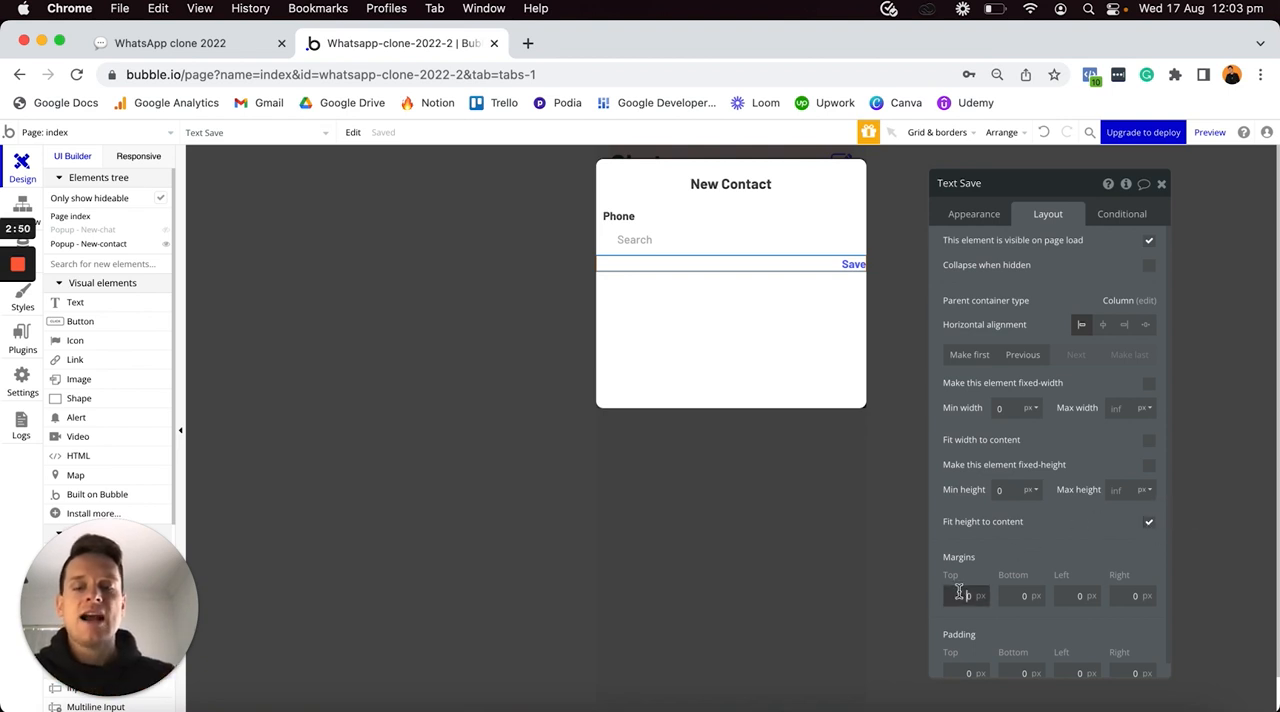
# - Set the Save text's margins to 10 px top, 20 px bottom, 10 px left and 10 px right
pyautogui.click(1011, 595)
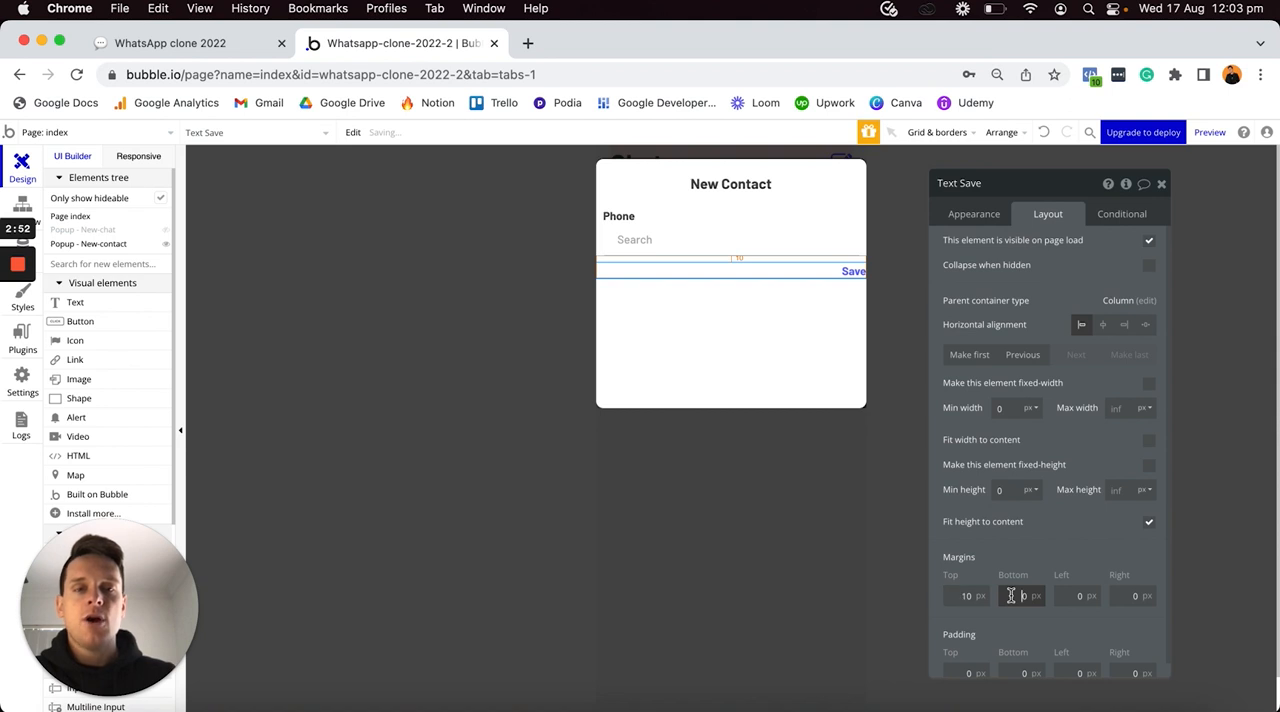
pyautogui.click(1062, 594)
pyautogui.write('10')
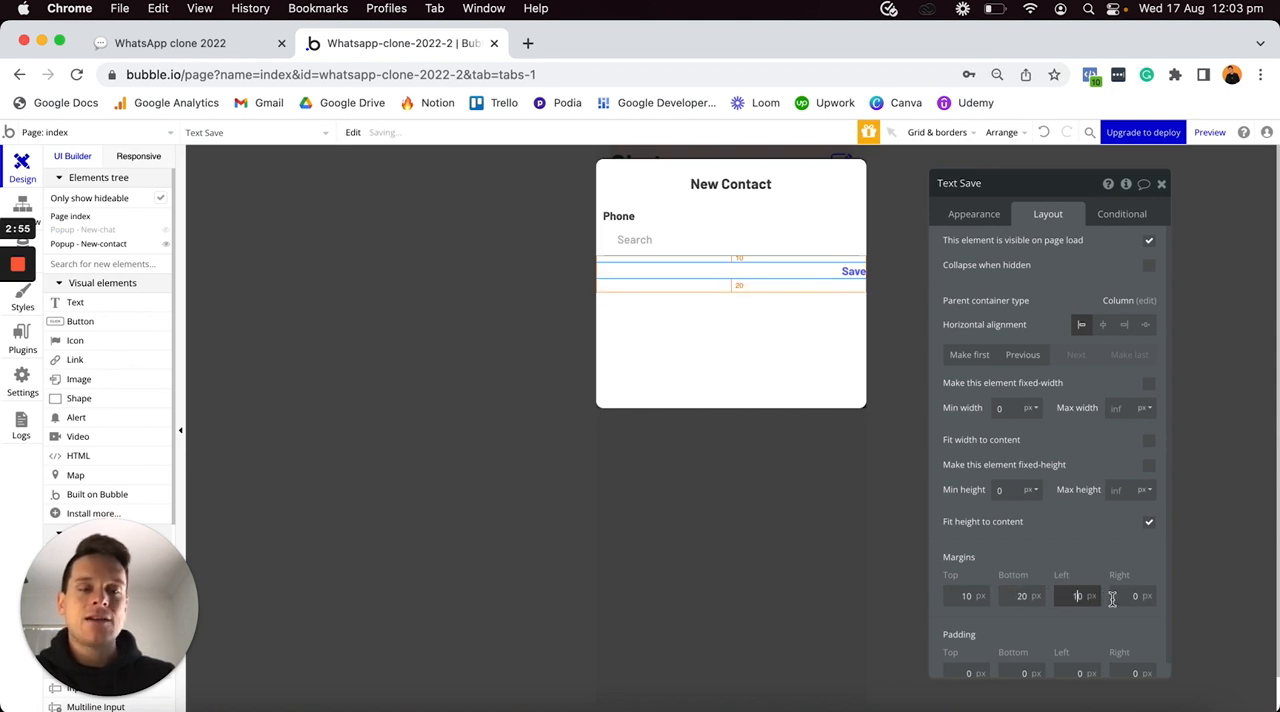
pyautogui.click(1112, 595)
pyautogui.write('10')
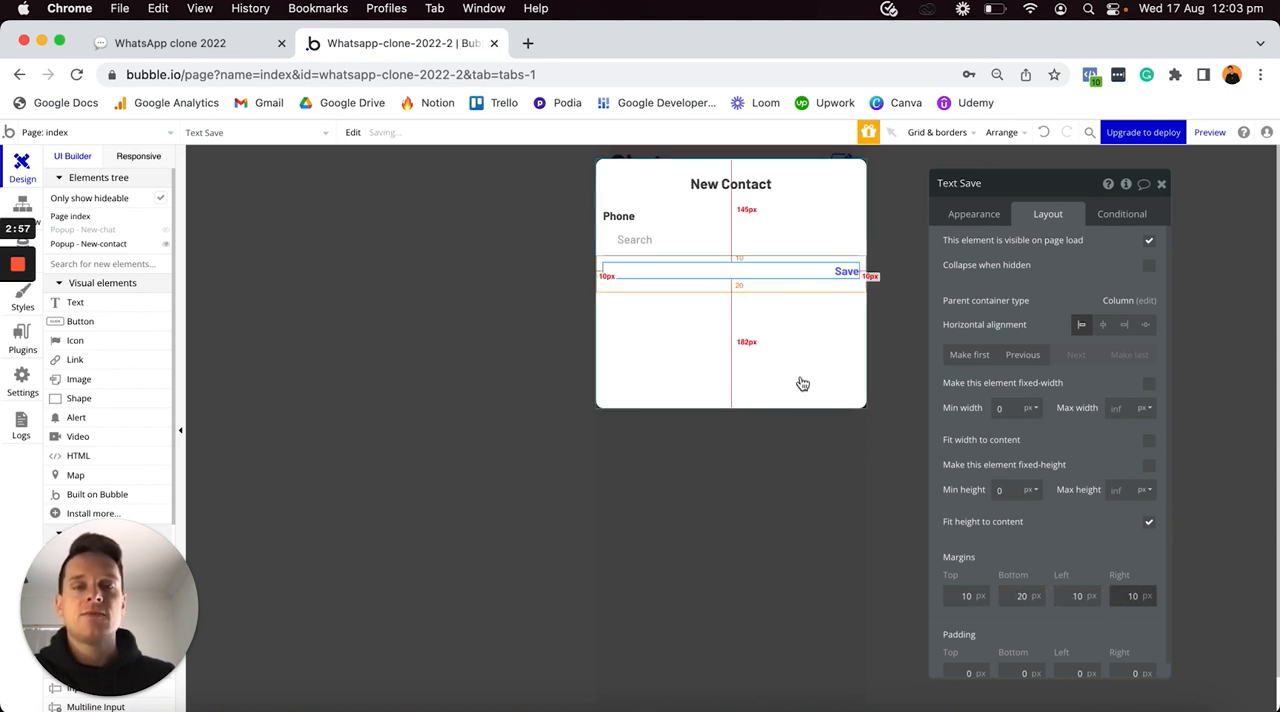
# - Set the minimum height of the New-contact popup to 0 px
pyautogui.click(800, 380)
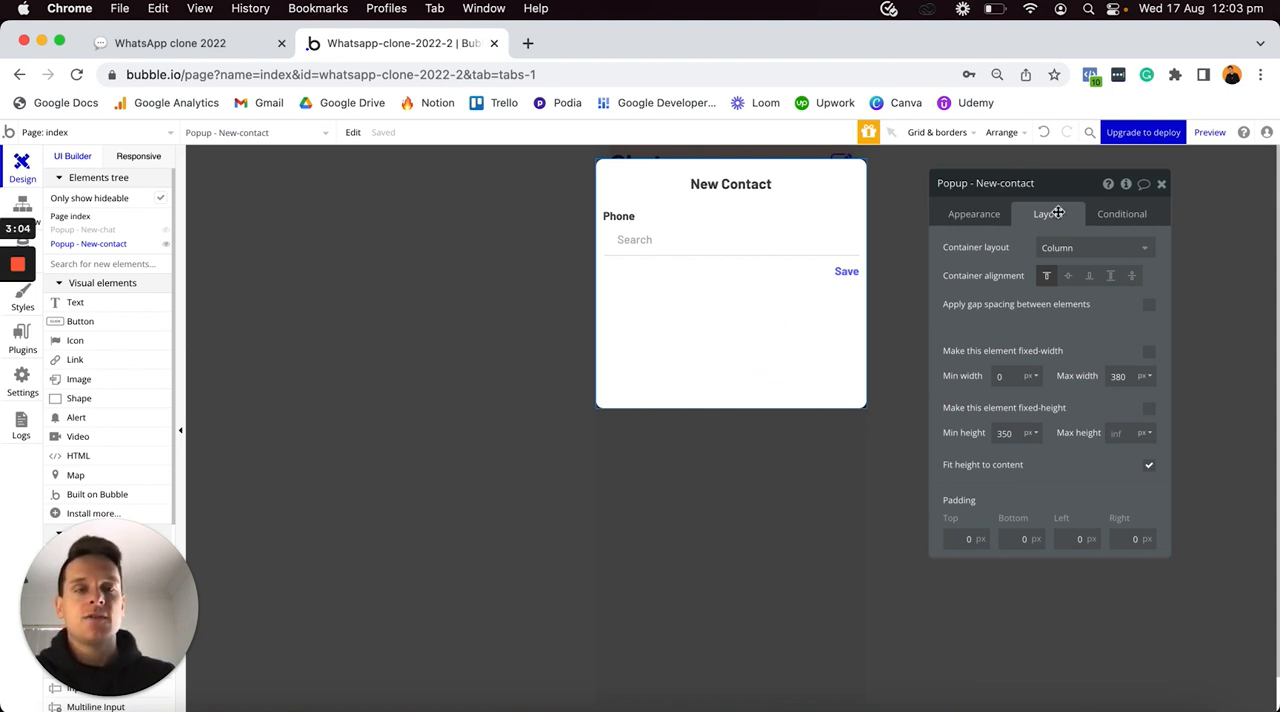
pyautogui.write('0')
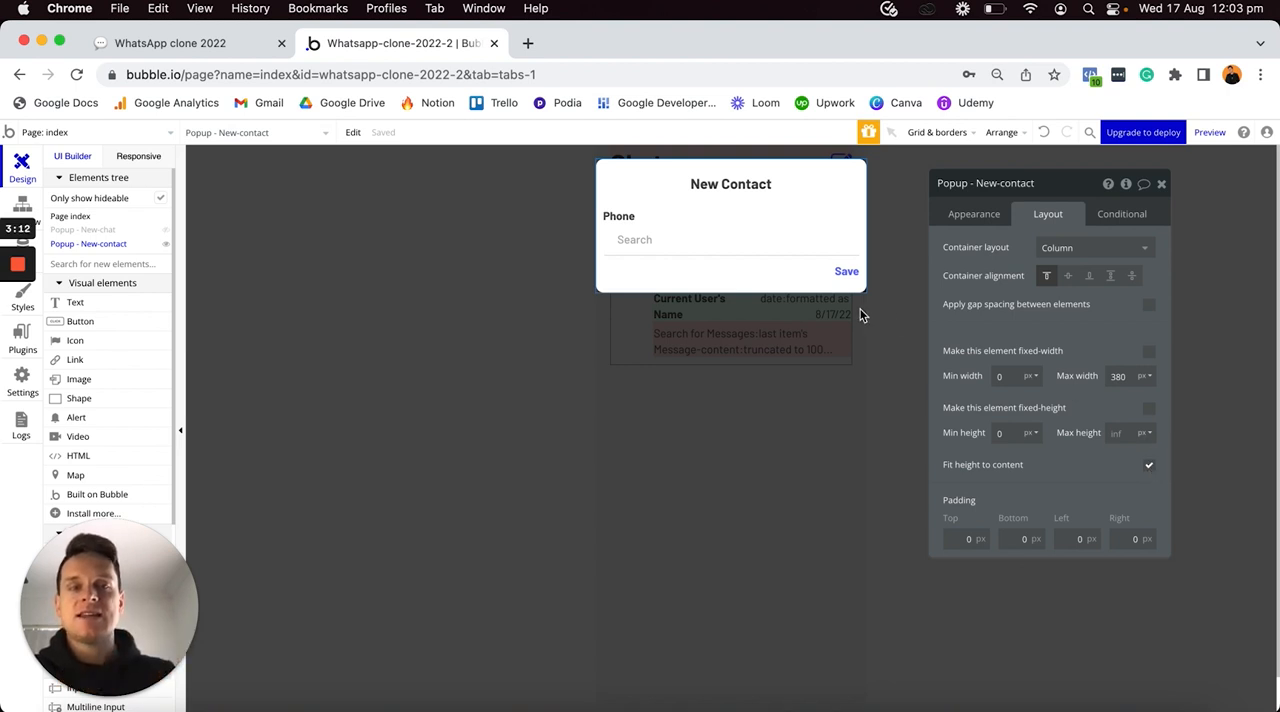
pyautogui.moveTo(846, 272); pyautogui.dragTo(800, 275)
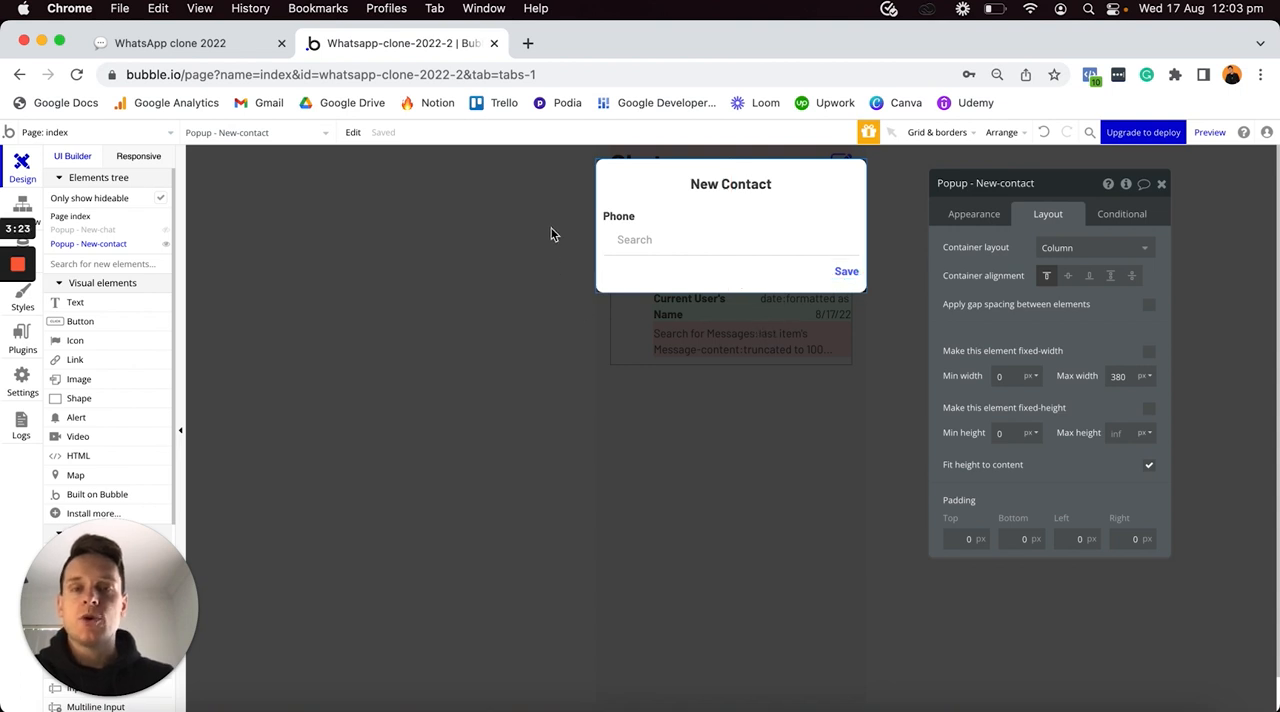
# - Display the New-chat popup in the editor and create a click workflow for its New-contact group
pyautogui.click(707, 434)
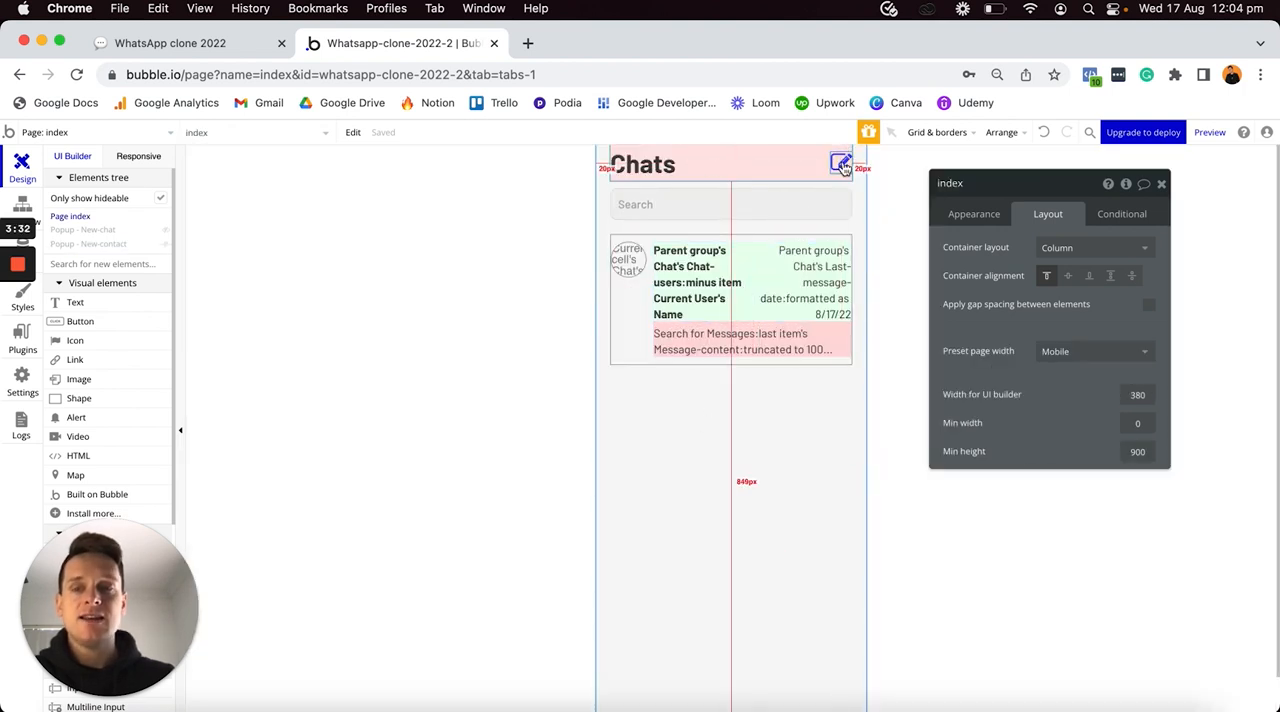
pyautogui.click(163, 231)
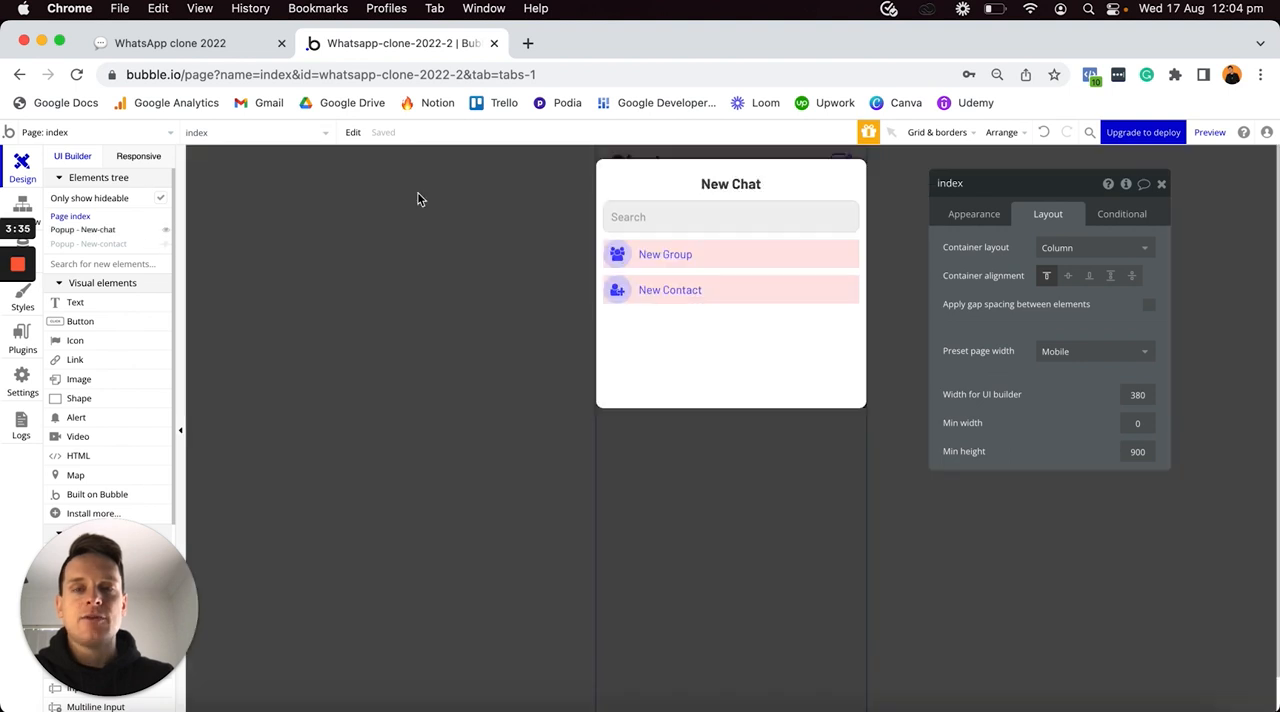
pyautogui.click(709, 281)
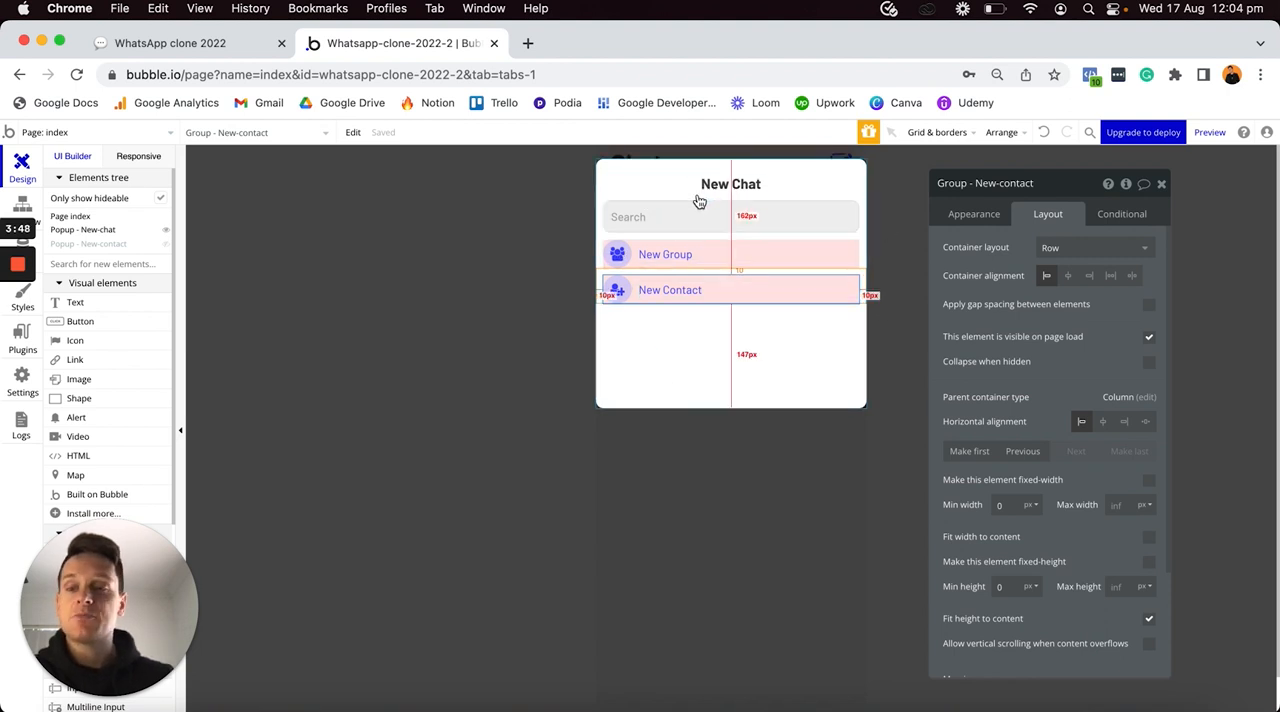
pyautogui.click(970, 216)
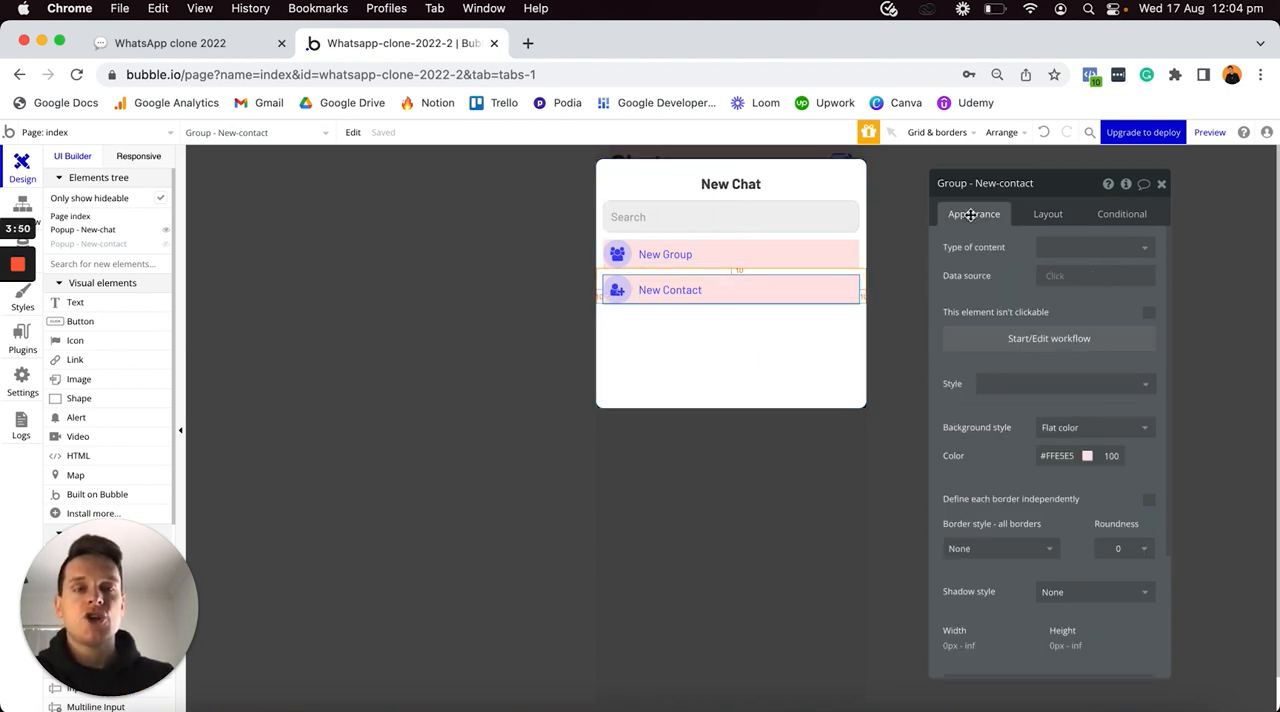
pyautogui.click(997, 341)
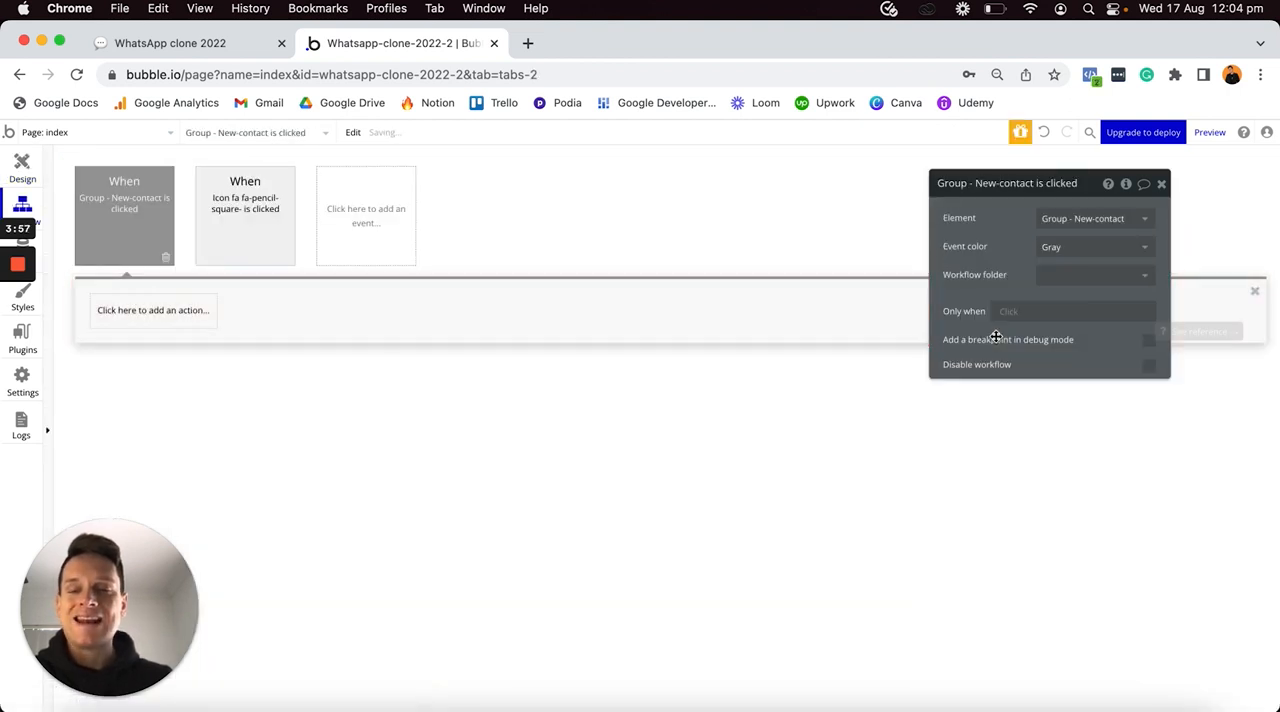
# - Add a Hide element action for Popup - New-chat to the New-contact group's click workflow
pyautogui.click(200, 310)
pyautogui.moveTo(164, 503)
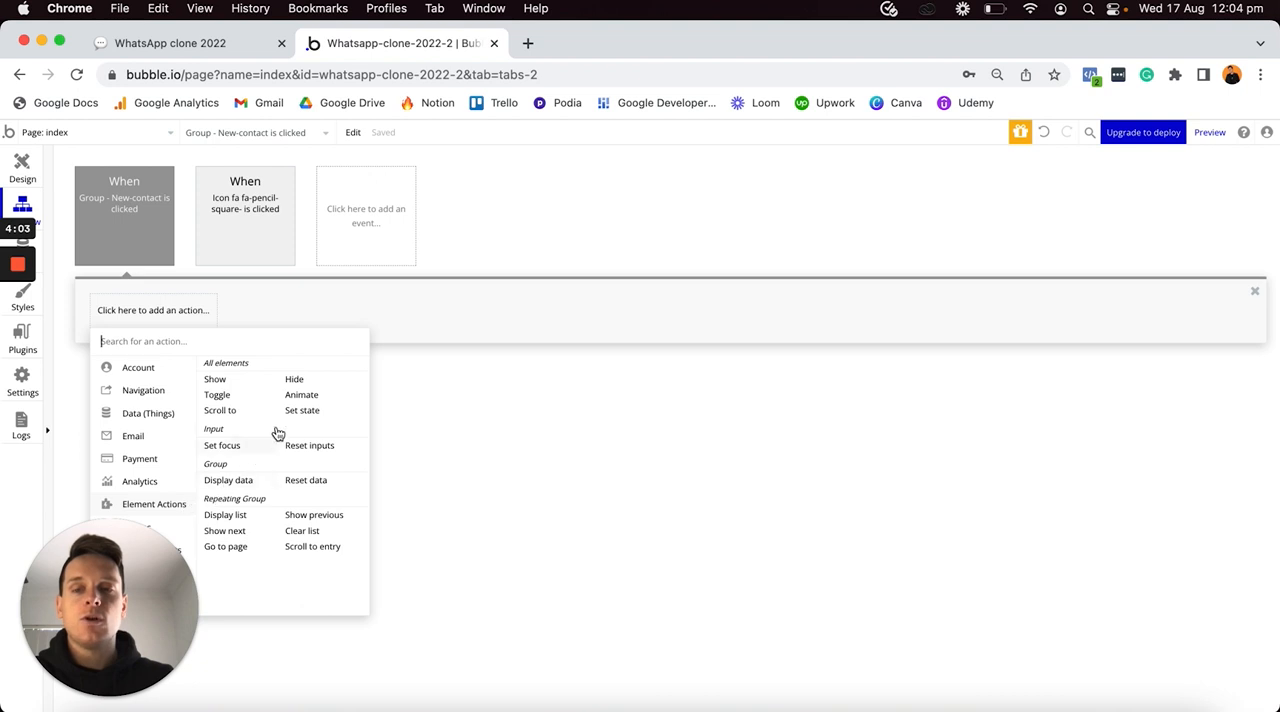
pyautogui.click(295, 383)
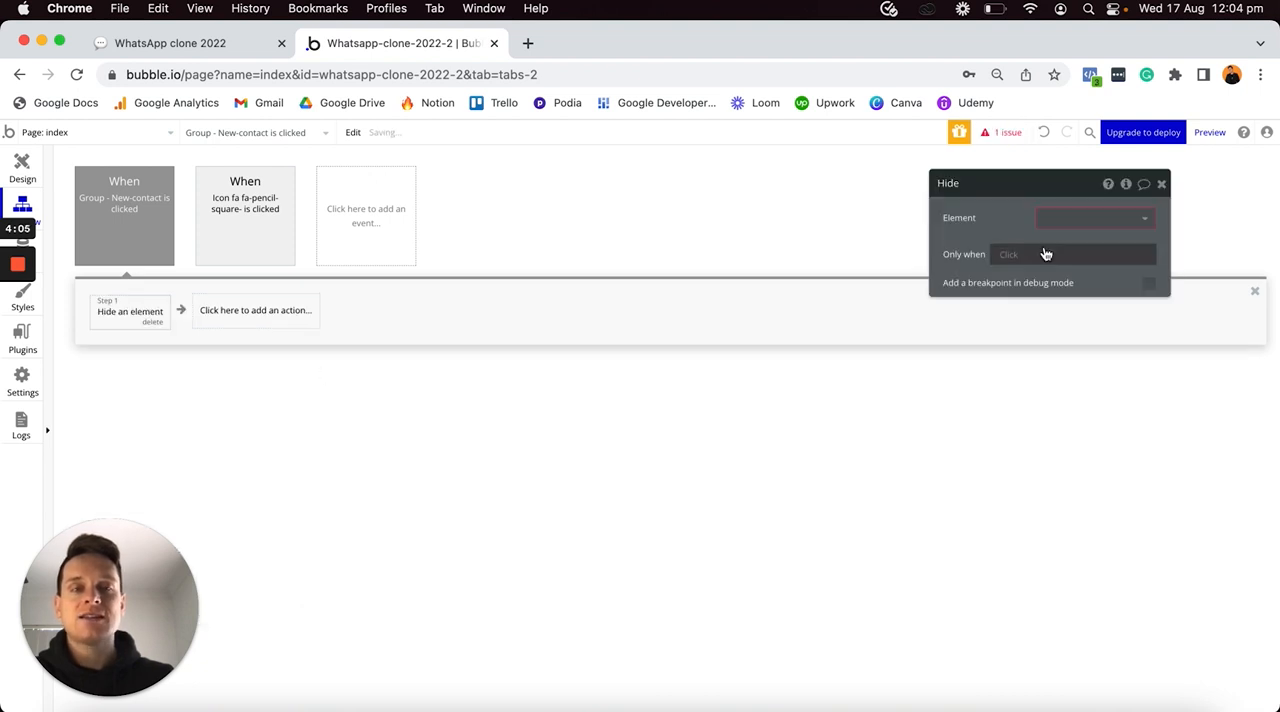
pyautogui.click(1048, 218)
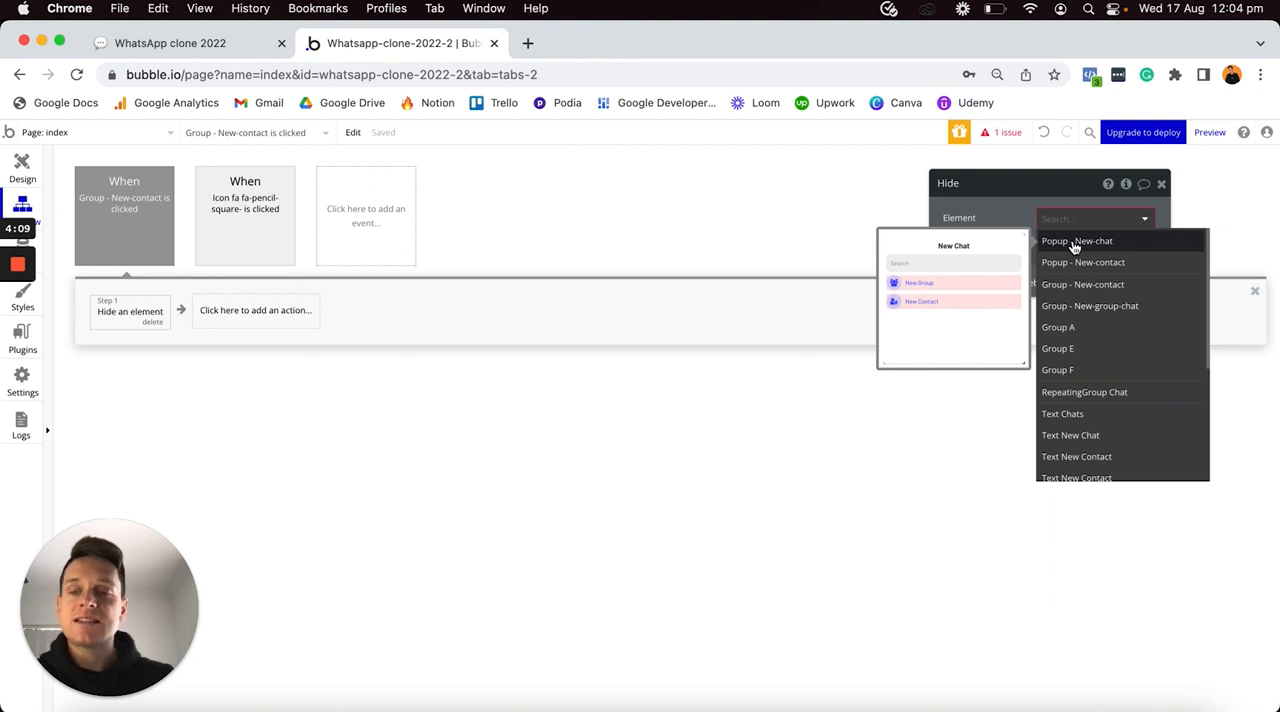
pyautogui.click(1074, 242)
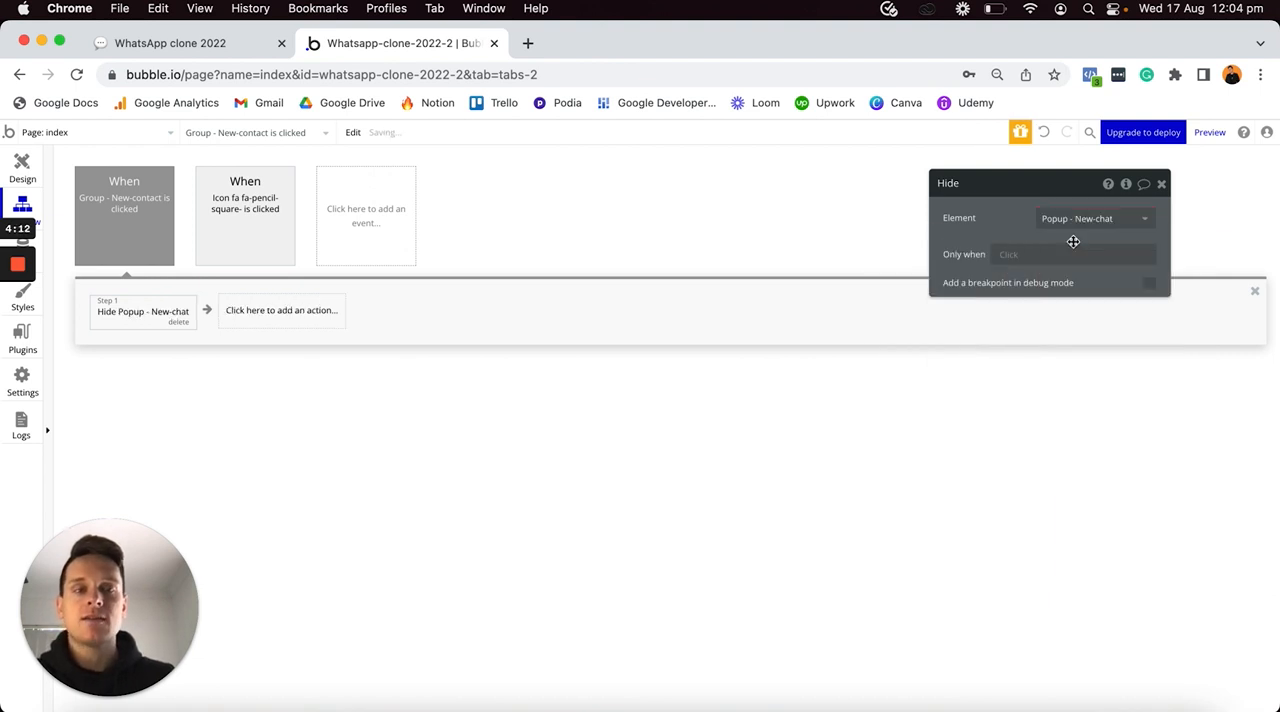
# - Add a Show element action for Popup - New-contact as the second step of the workflow
pyautogui.click(334, 311)
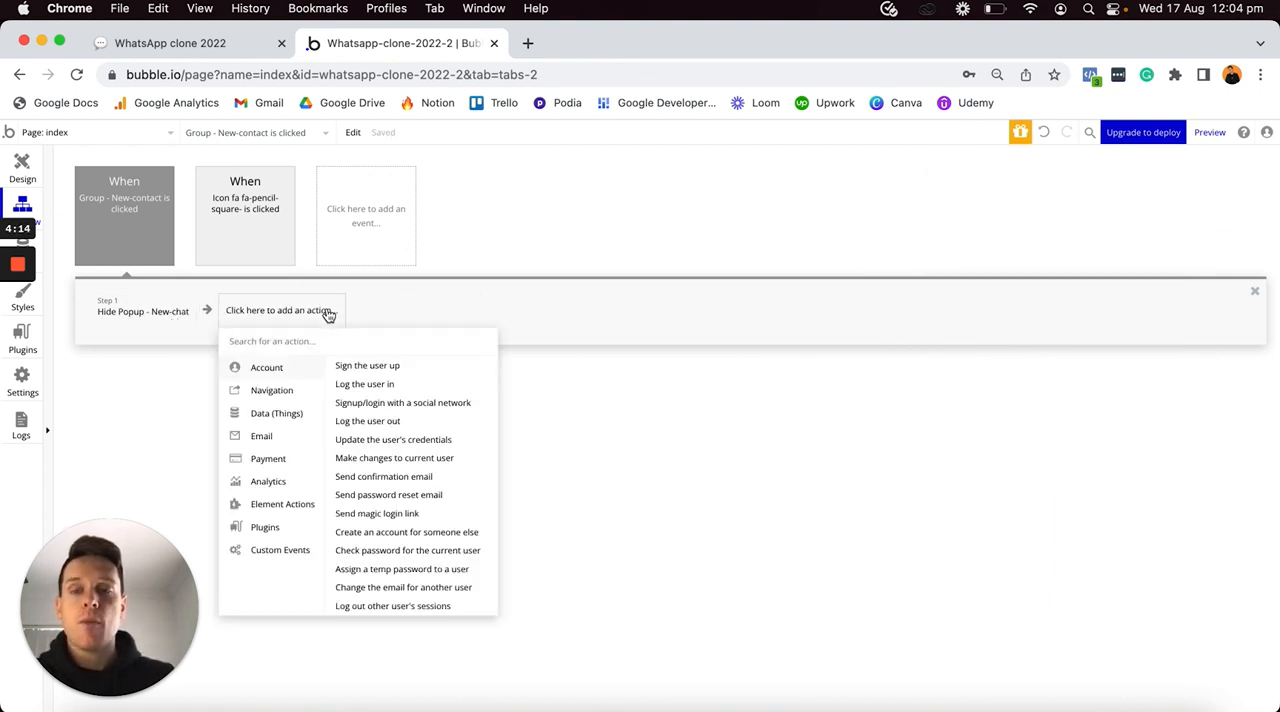
pyautogui.moveTo(265, 508)
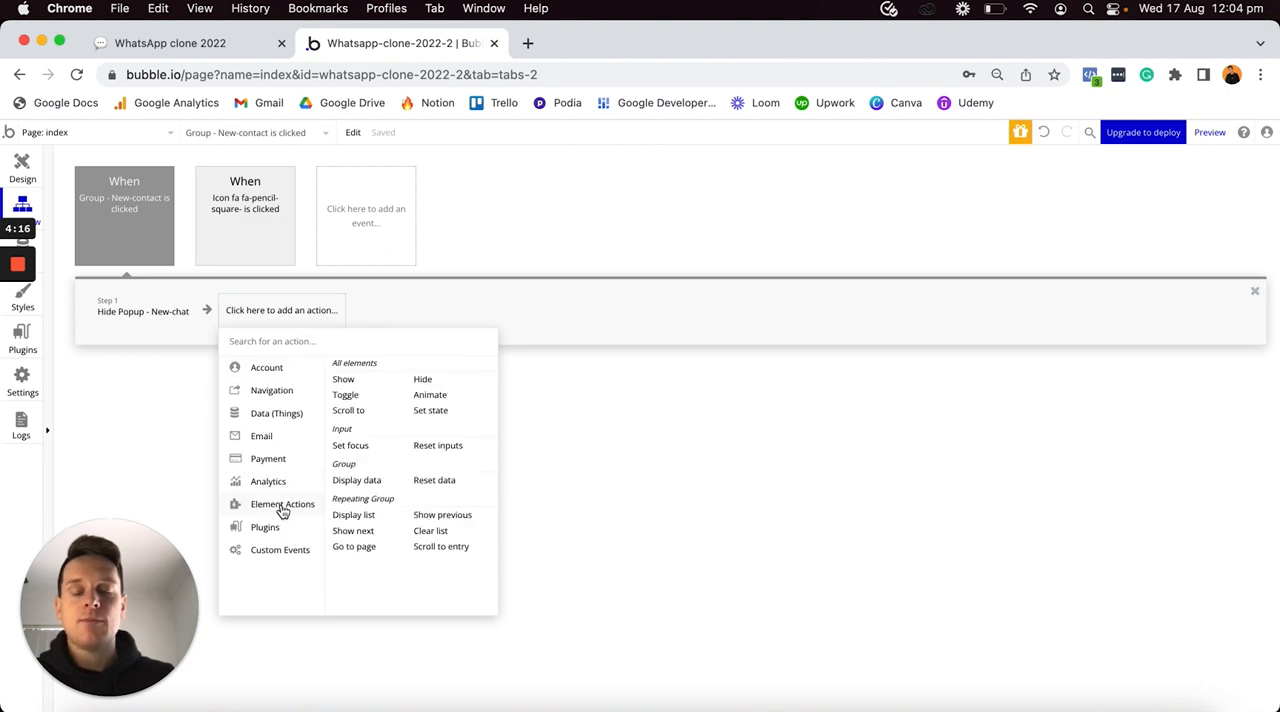
pyautogui.click(346, 384)
pyautogui.click(1066, 228)
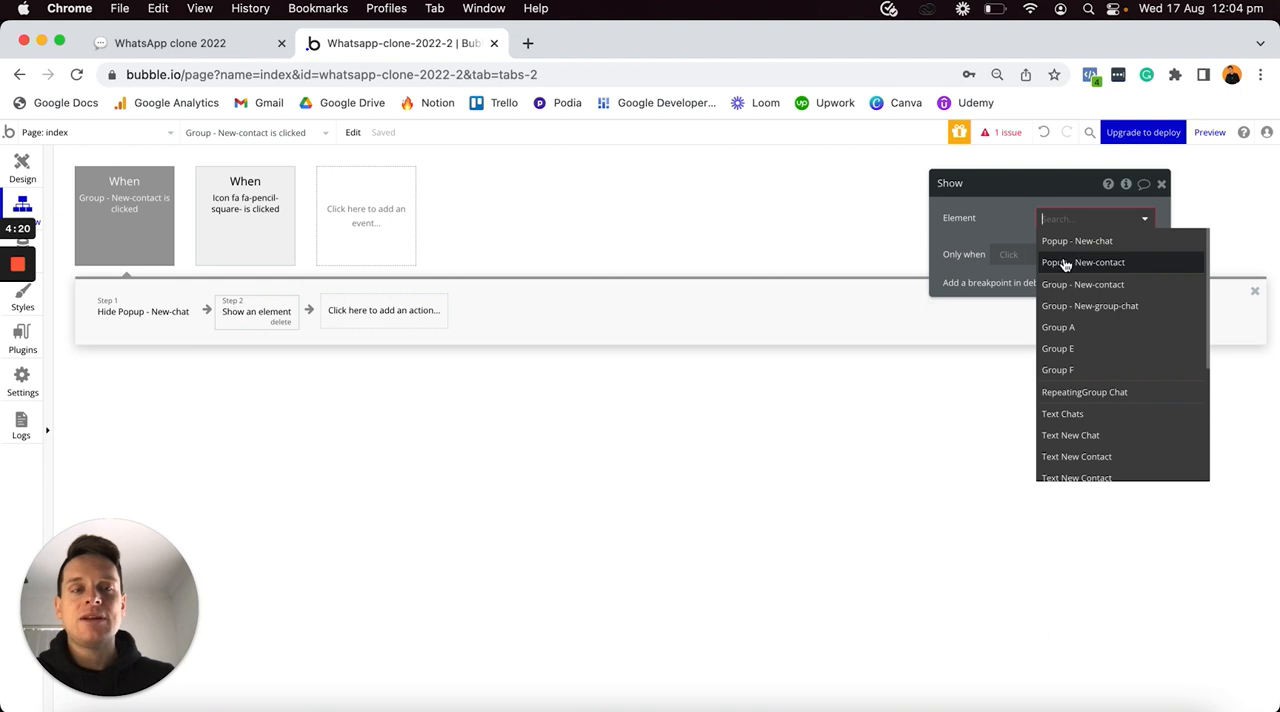
pyautogui.click(1086, 265)
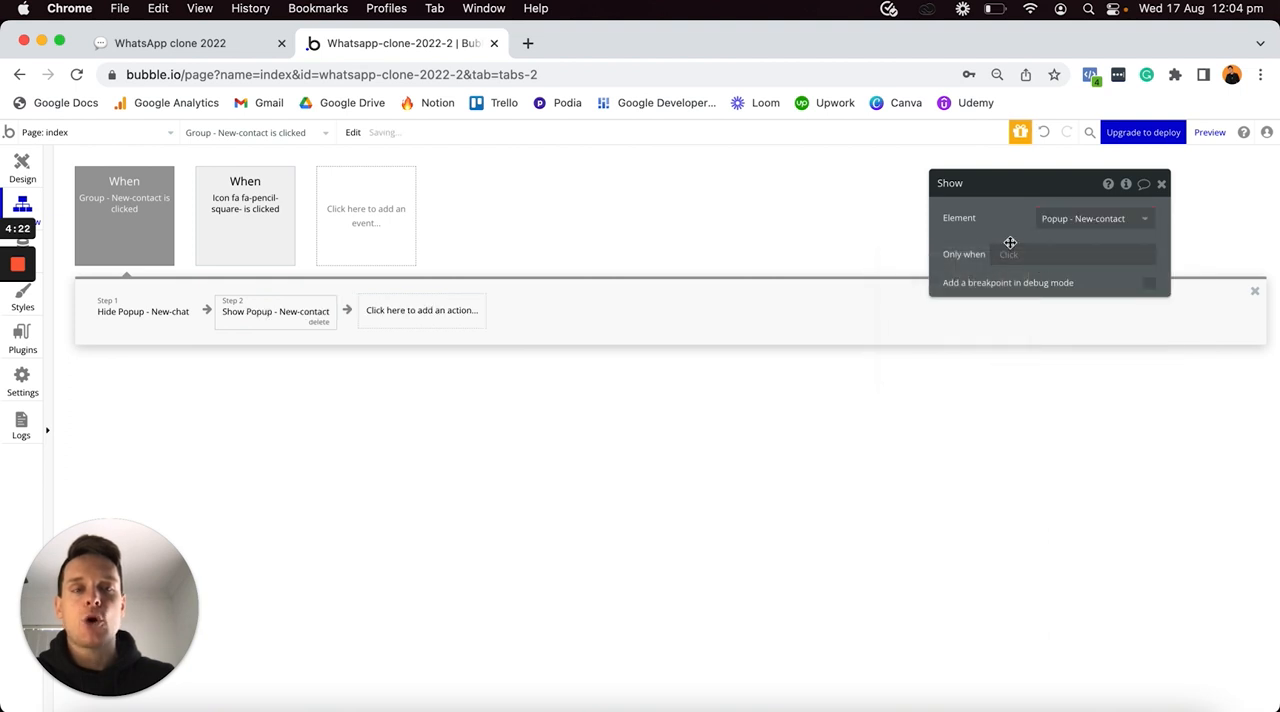
# - Return to the page design and hide the New-chat popup from the canvas
pyautogui.click(12, 173)
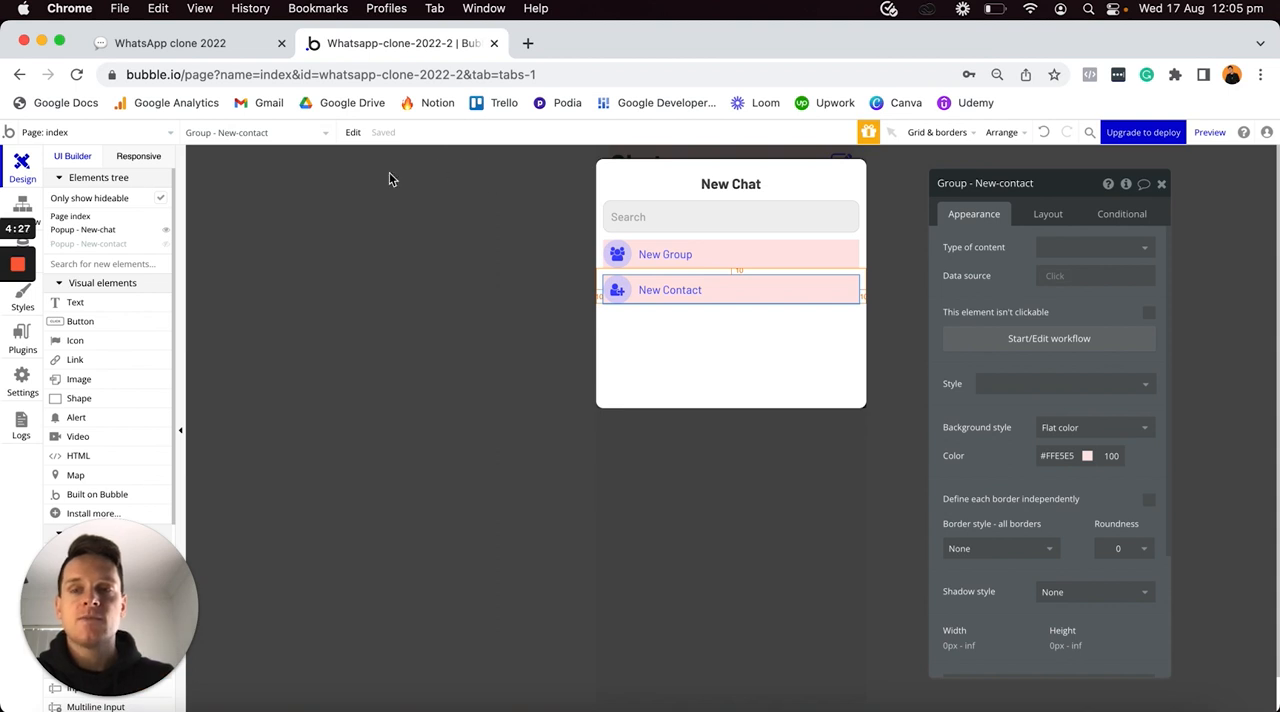
pyautogui.moveTo(168, 236)
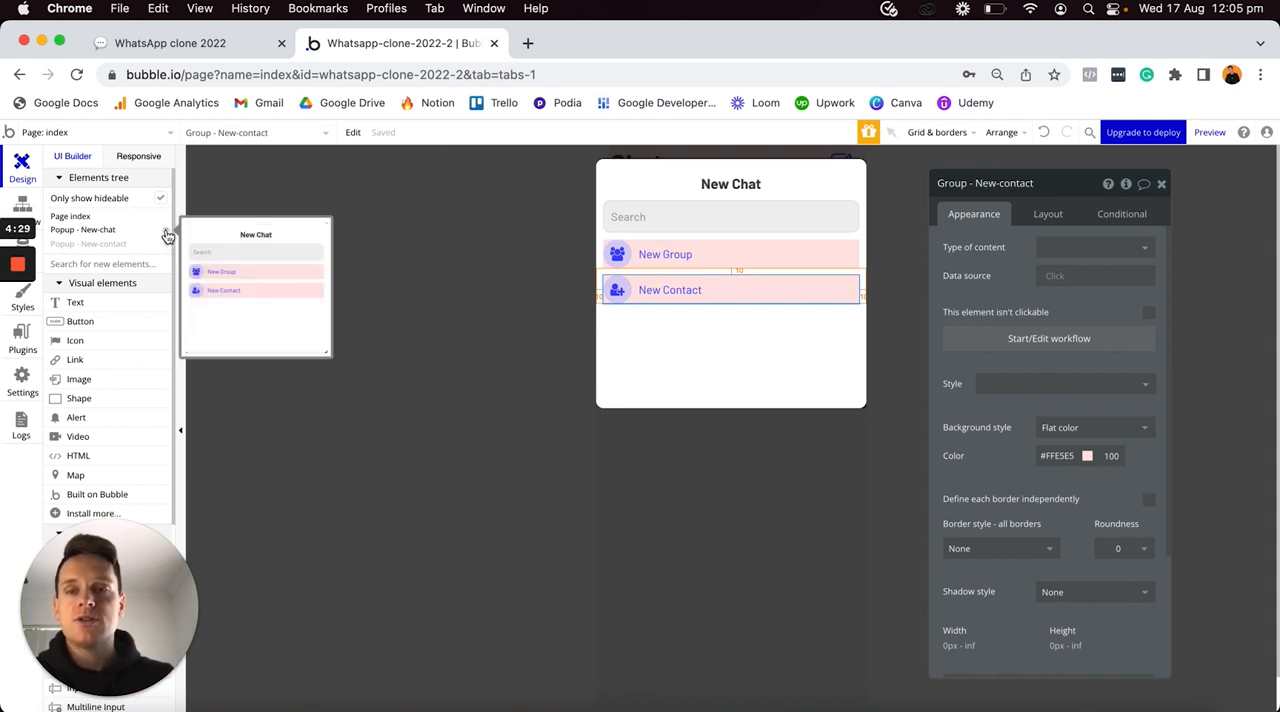
pyautogui.click(168, 236)
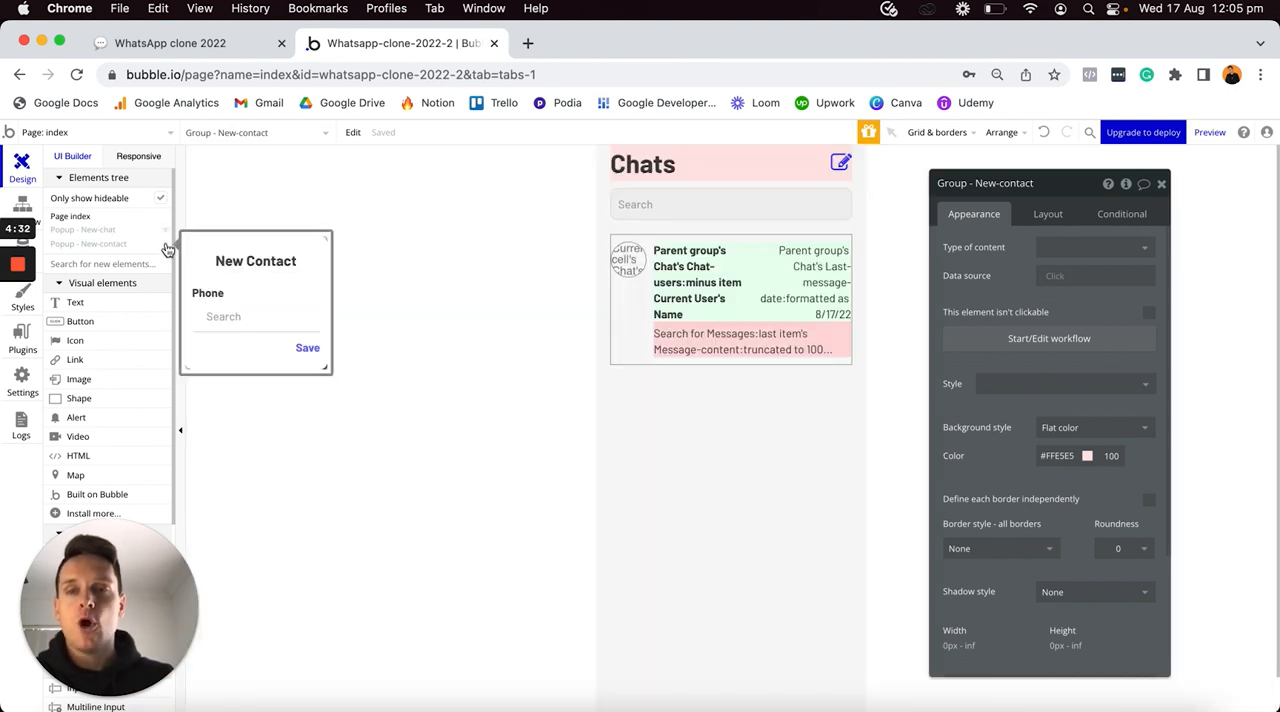
# - Display the New-contact popup in the editor and create a click workflow for its Save text
pyautogui.click(168, 245)
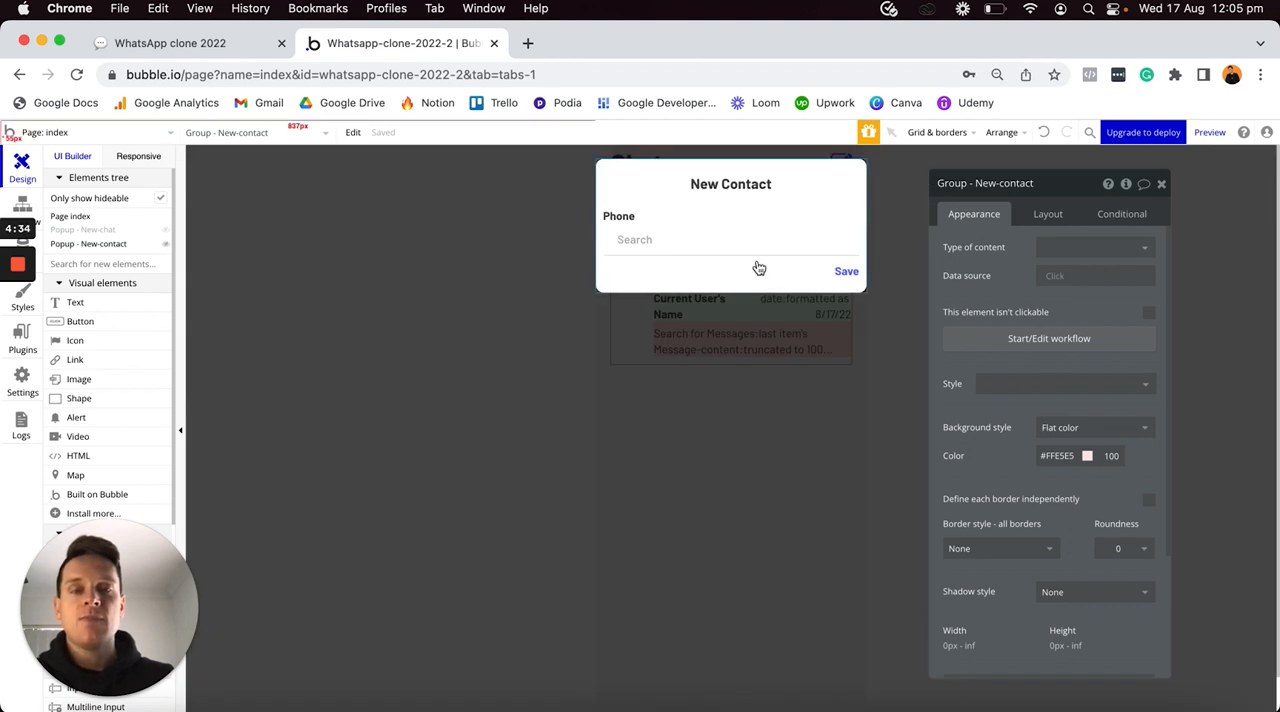
pyautogui.click(845, 274)
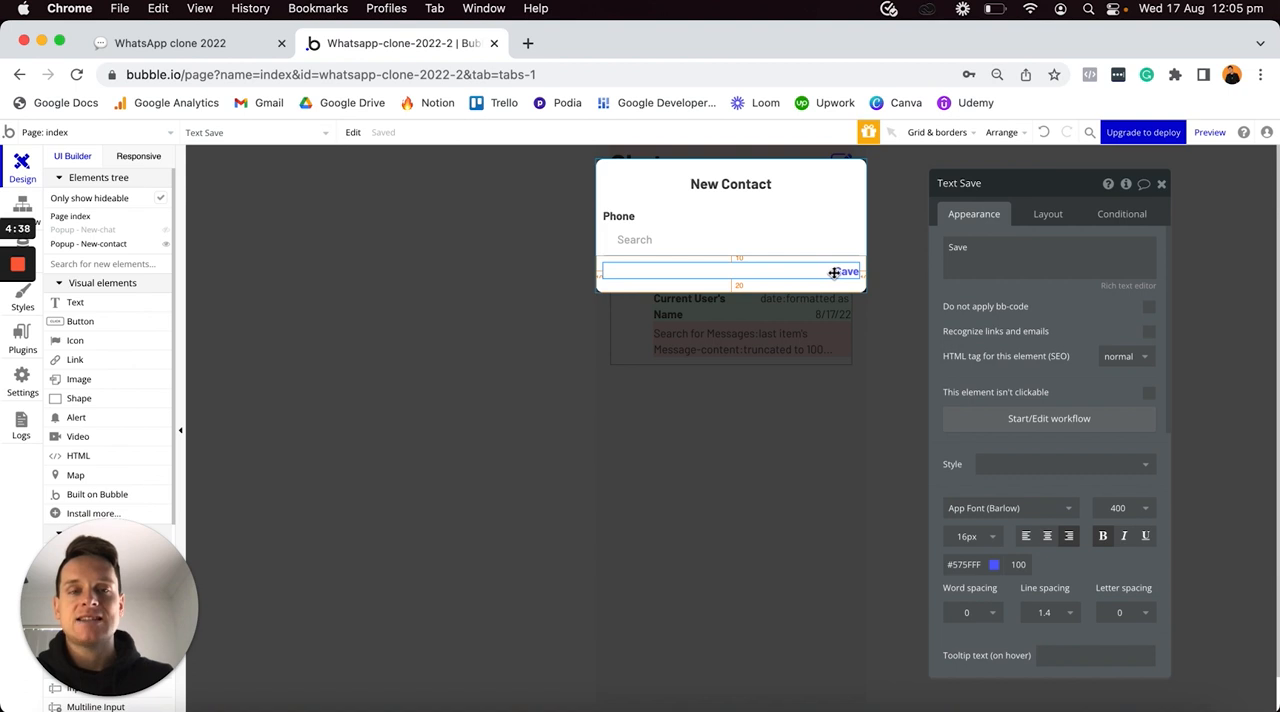
pyautogui.click(990, 424)
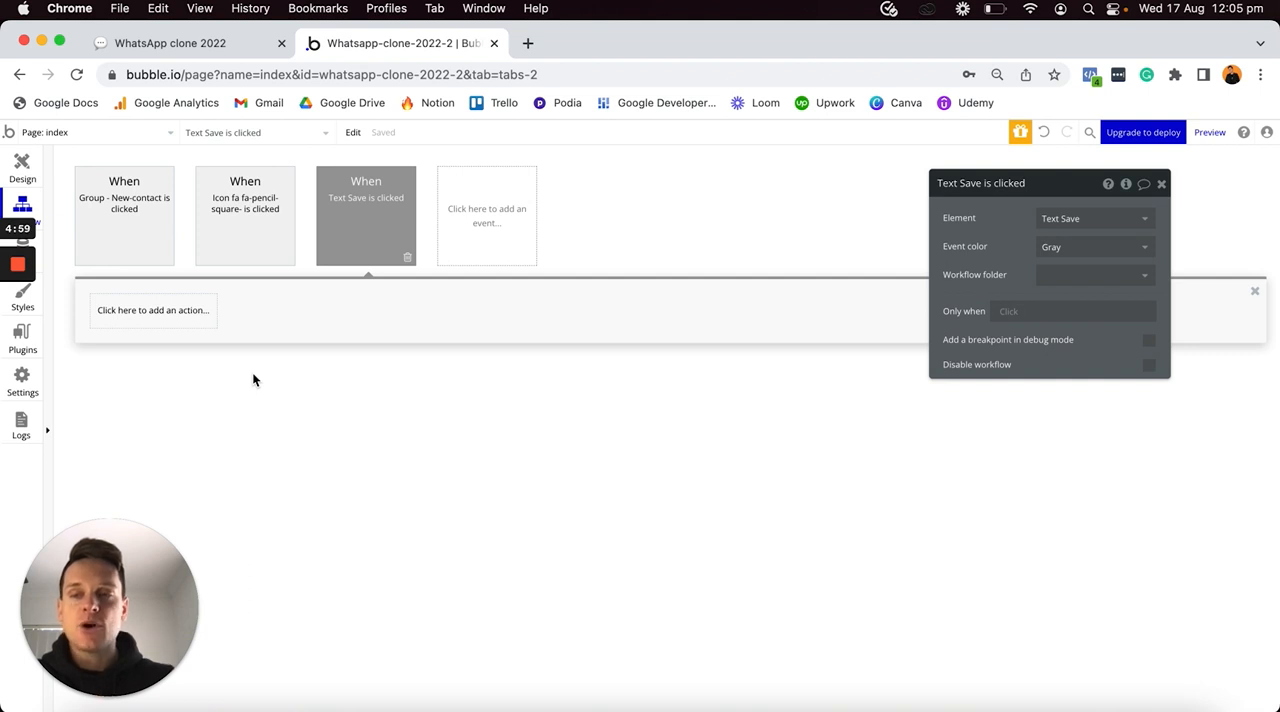
# - Add a Make changes to thing action to the Save text's workflow, with Current User as the thing to change
pyautogui.click(166, 320)
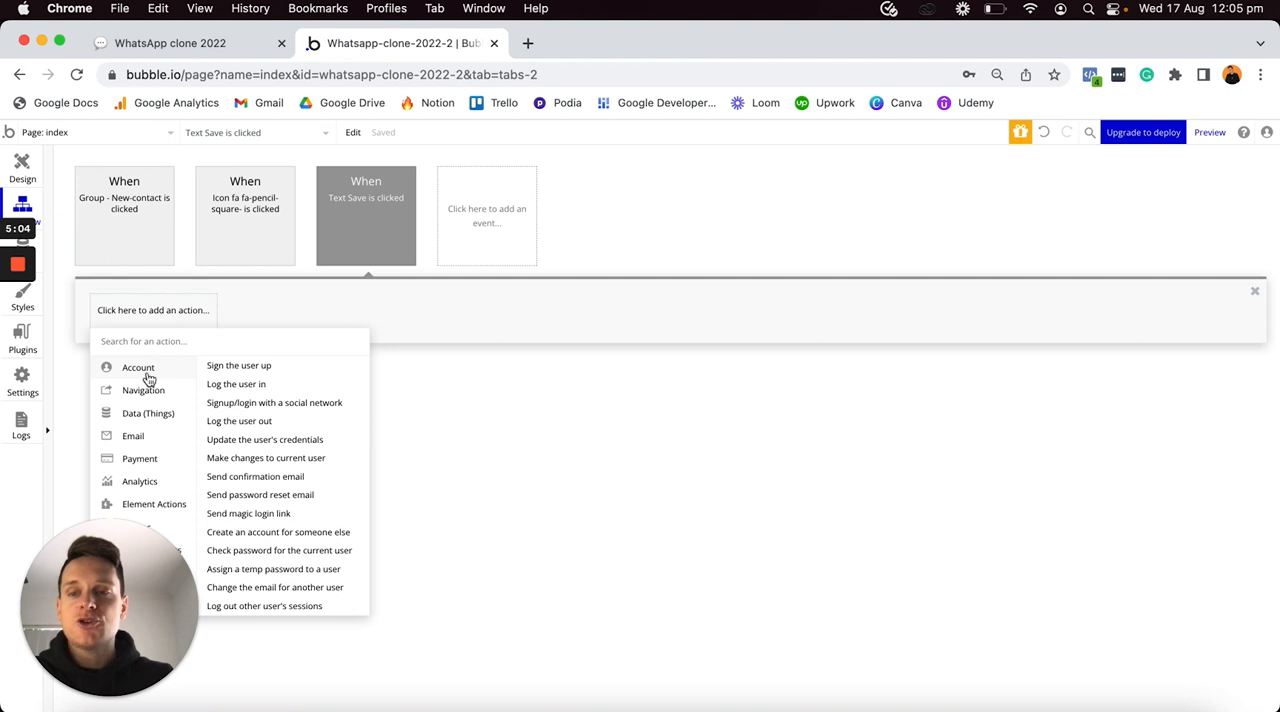
pyautogui.moveTo(140, 414)
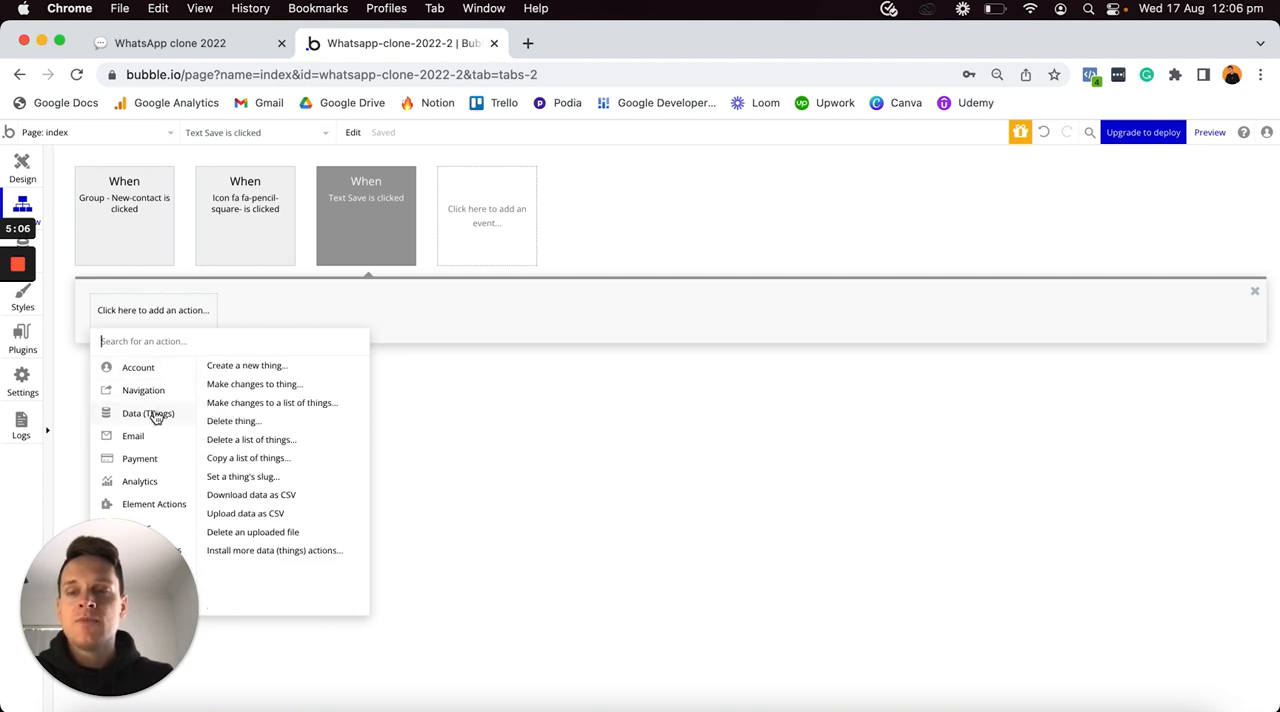
pyautogui.click(268, 386)
pyautogui.moveTo(1008, 182); pyautogui.dragTo(704, 259)
pyautogui.click(677, 293)
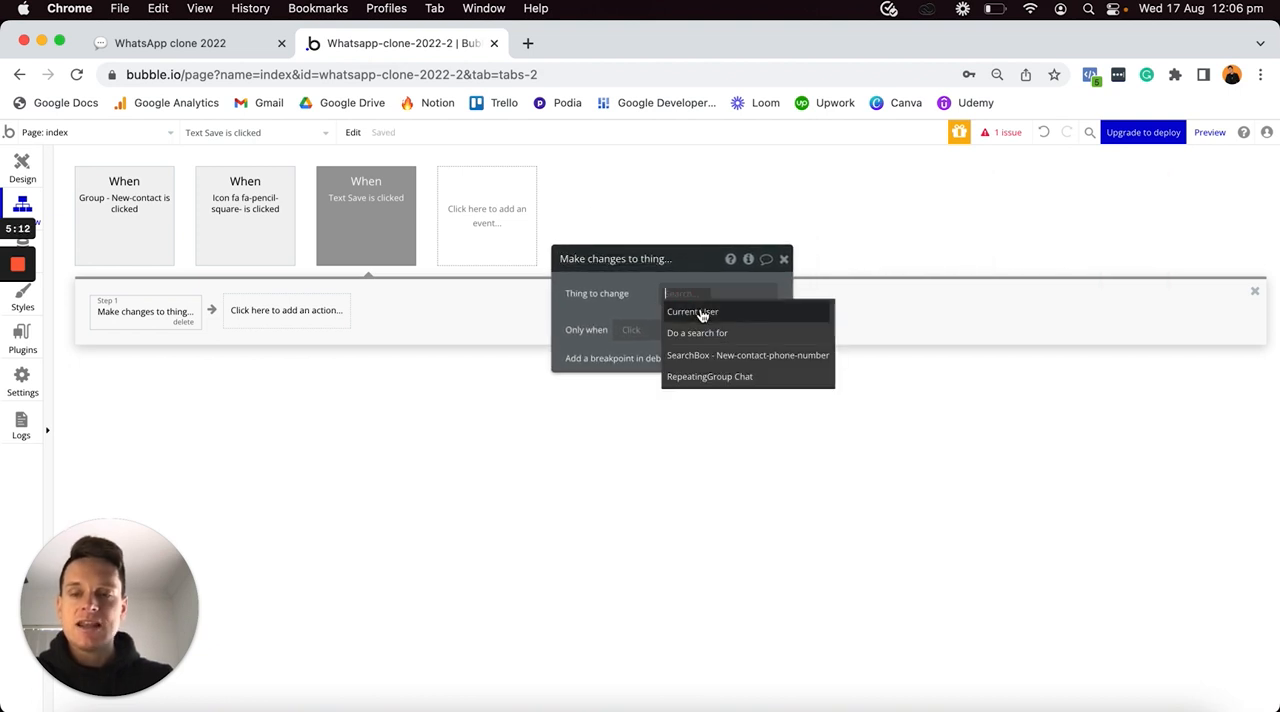
pyautogui.click(703, 313)
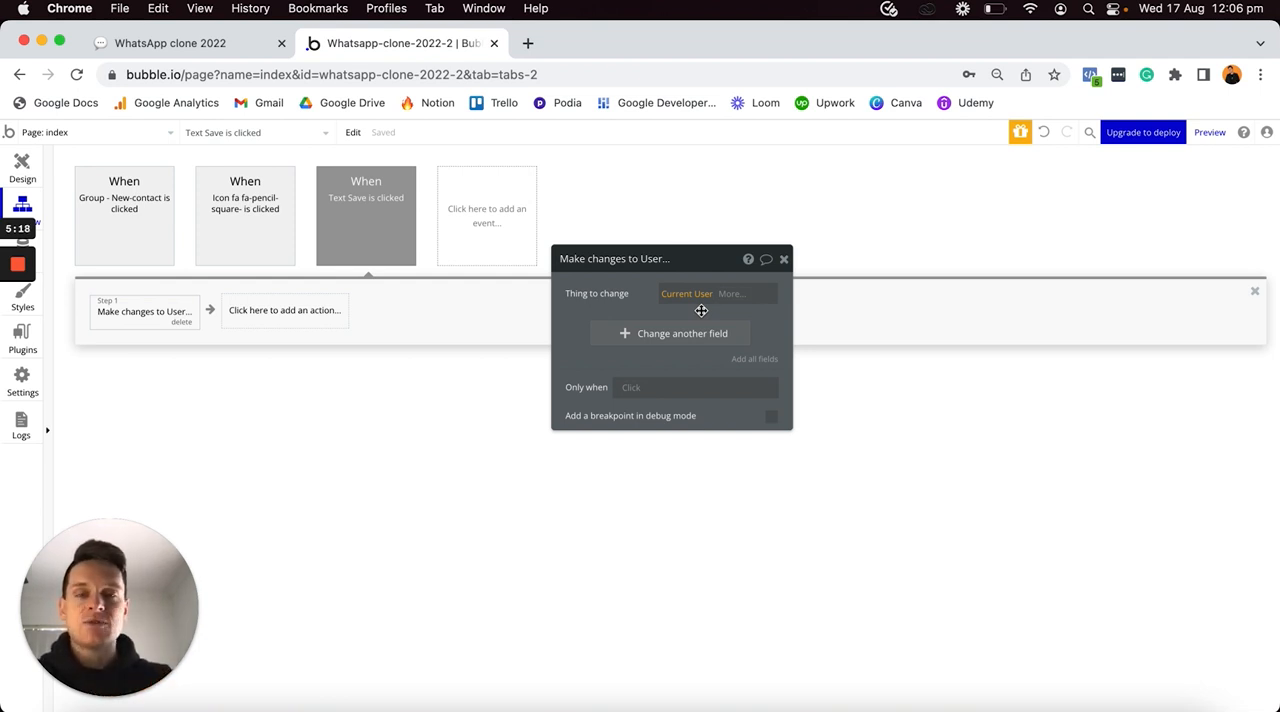
# - Set the user's Contacts field to add the value of SearchBox - New-contact-phone-number
pyautogui.click(627, 337)
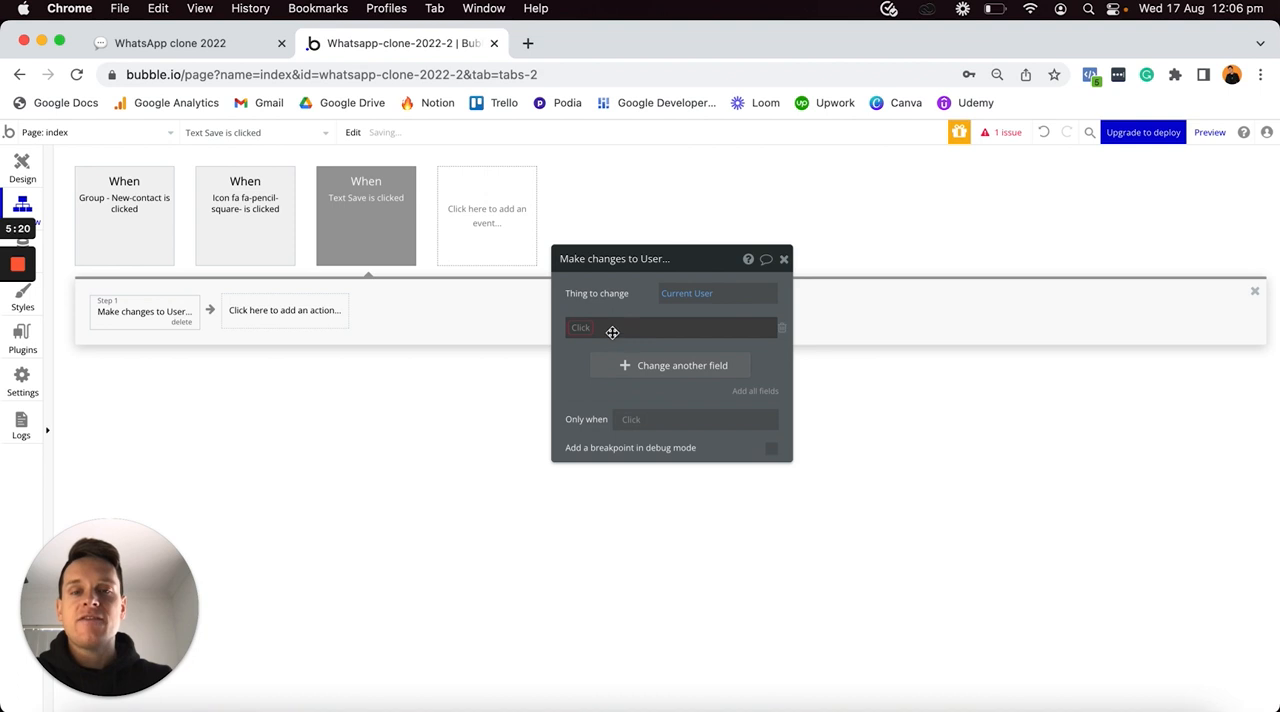
pyautogui.click(598, 327)
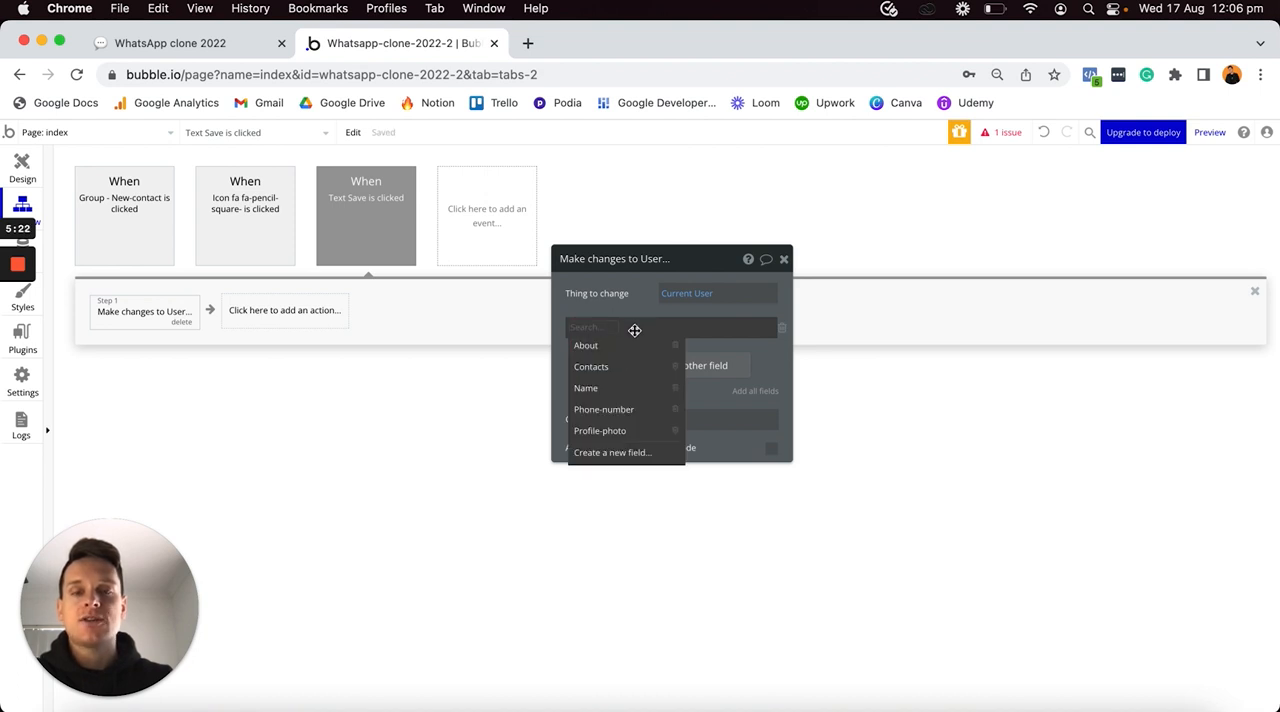
pyautogui.click(603, 368)
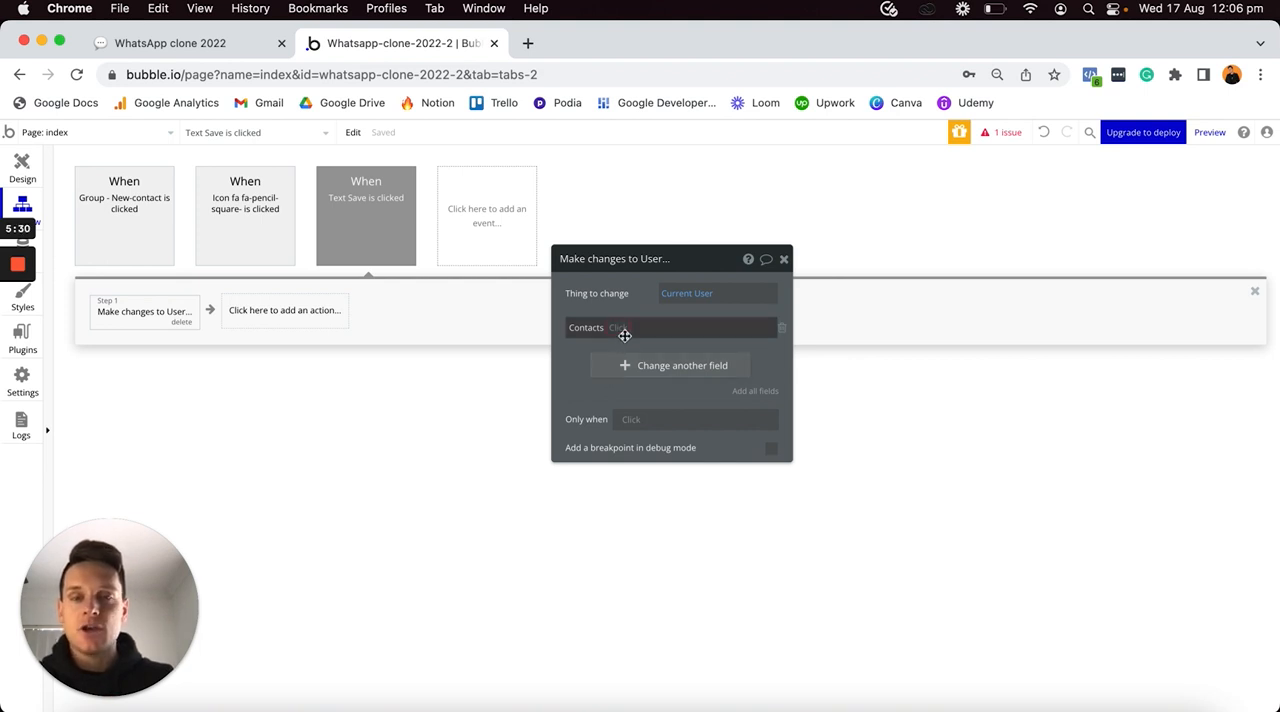
pyautogui.click(615, 331)
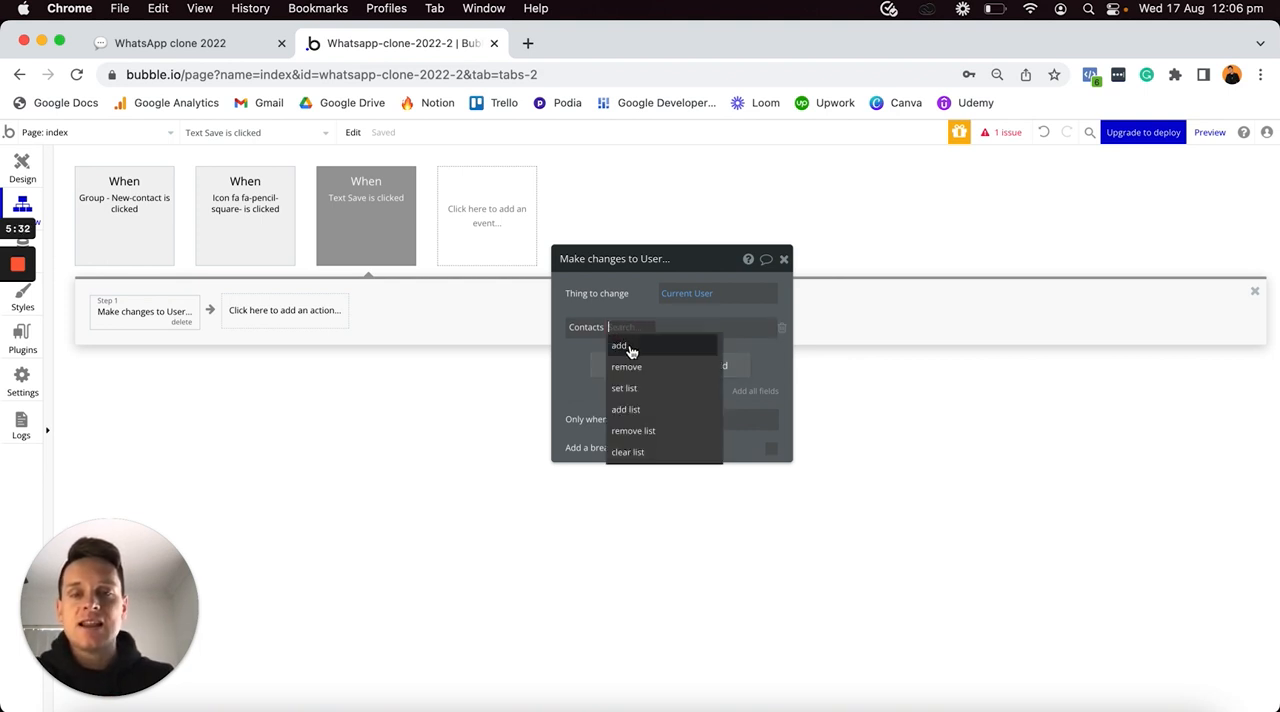
pyautogui.click(630, 345)
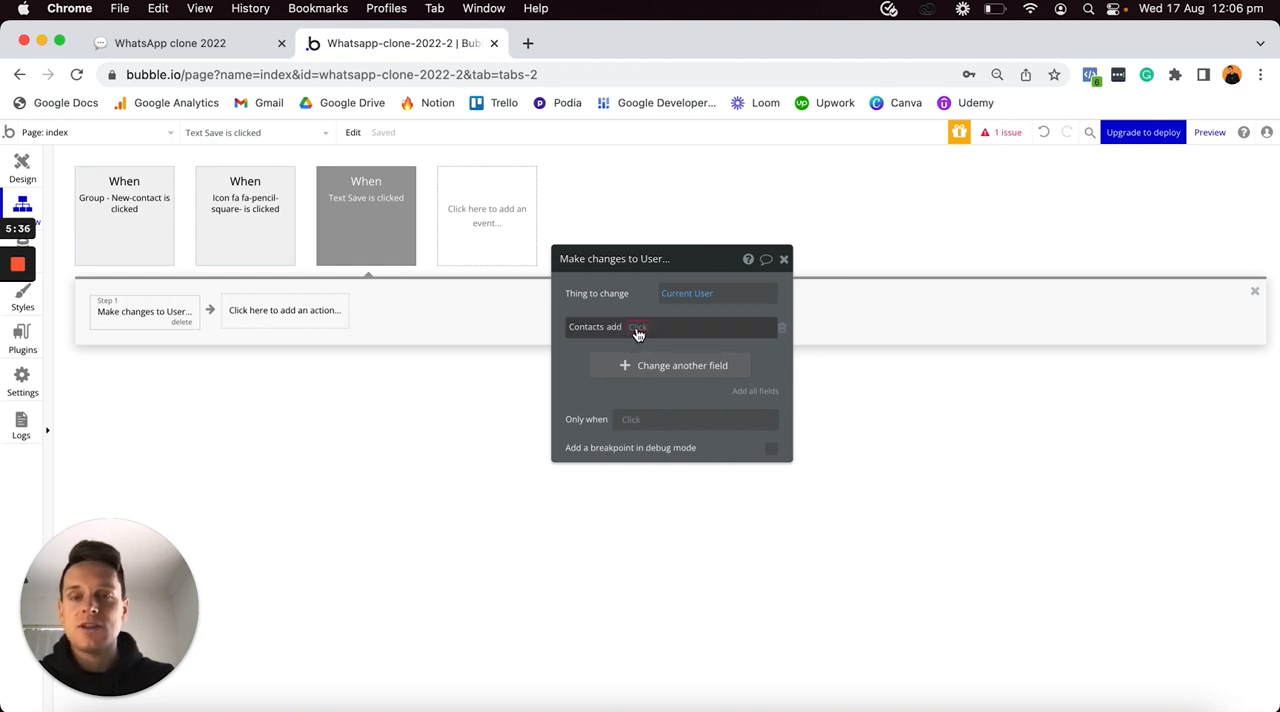
pyautogui.click(637, 330)
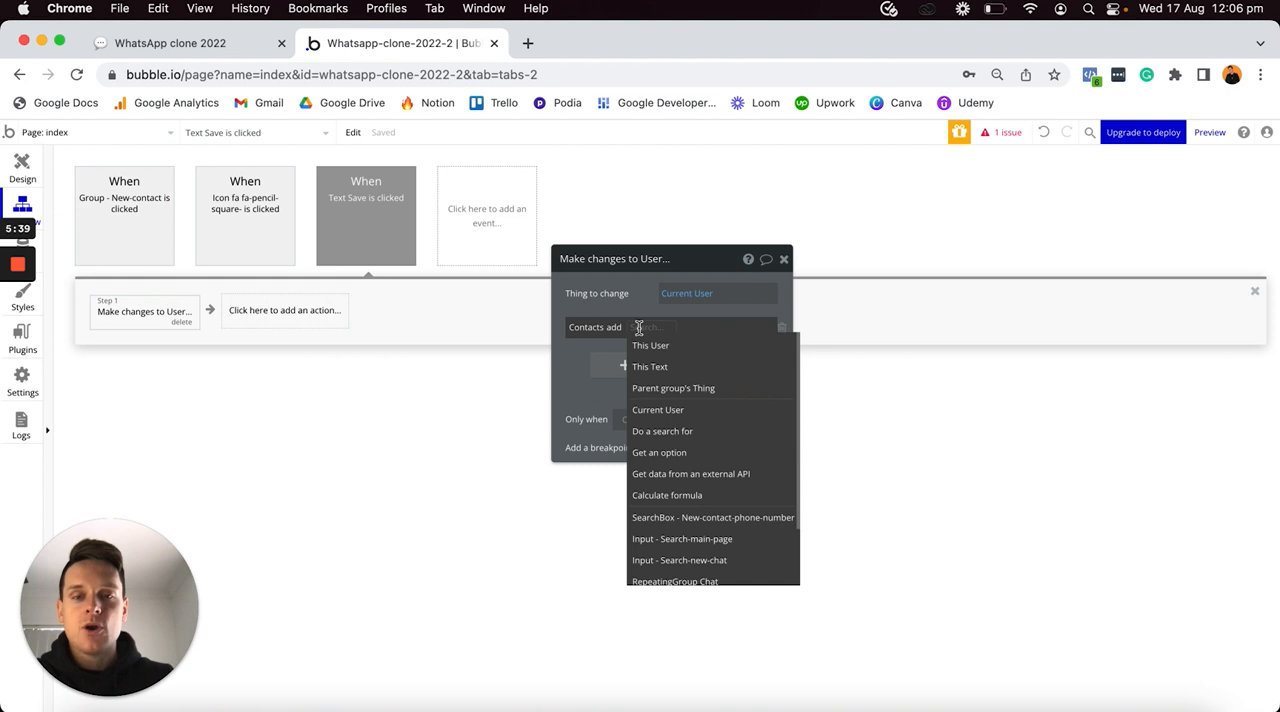
pyautogui.write('searc')
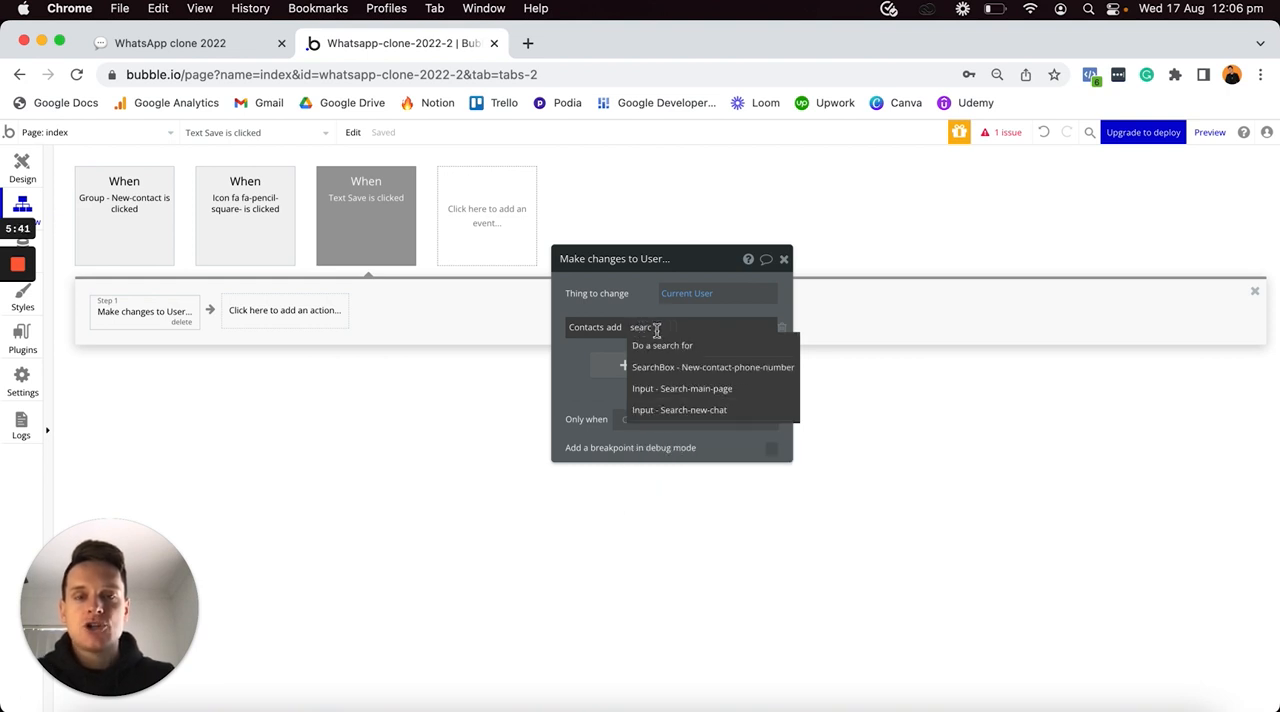
pyautogui.click(740, 369)
pyautogui.click(724, 360)
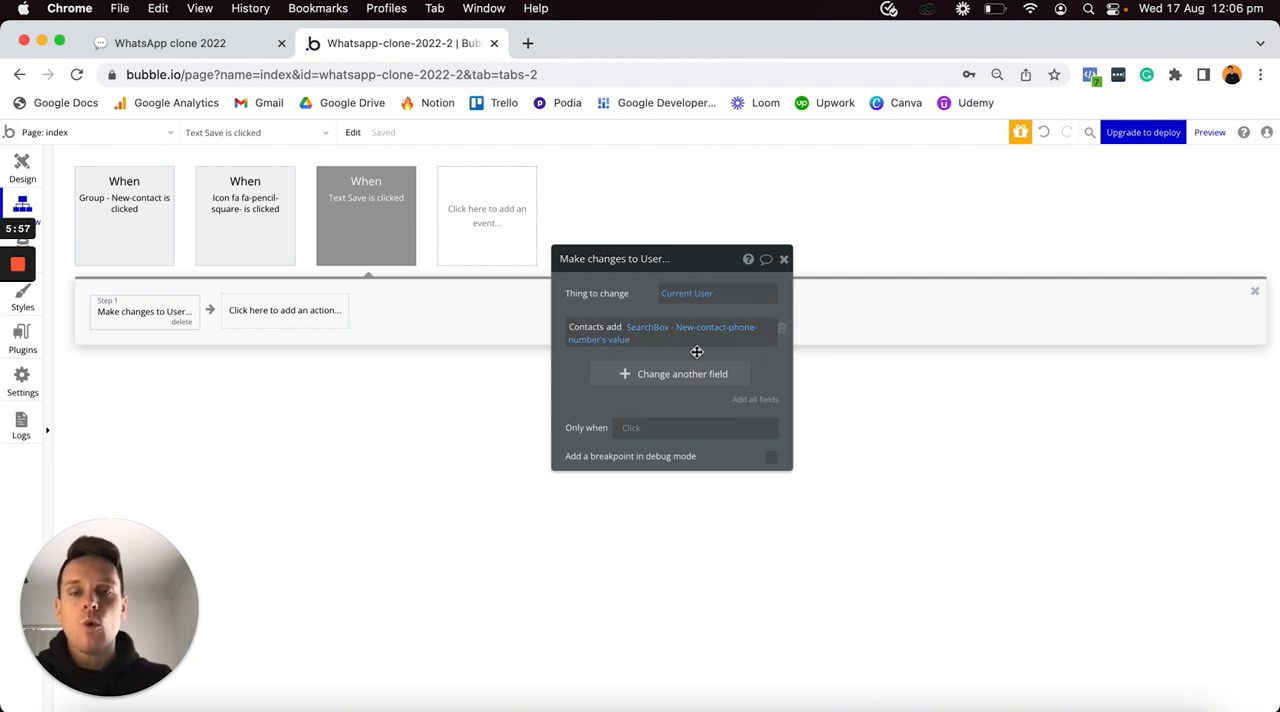
# - Add a Reset relevant inputs action as the second step of the Save workflow
pyautogui.click(272, 312)
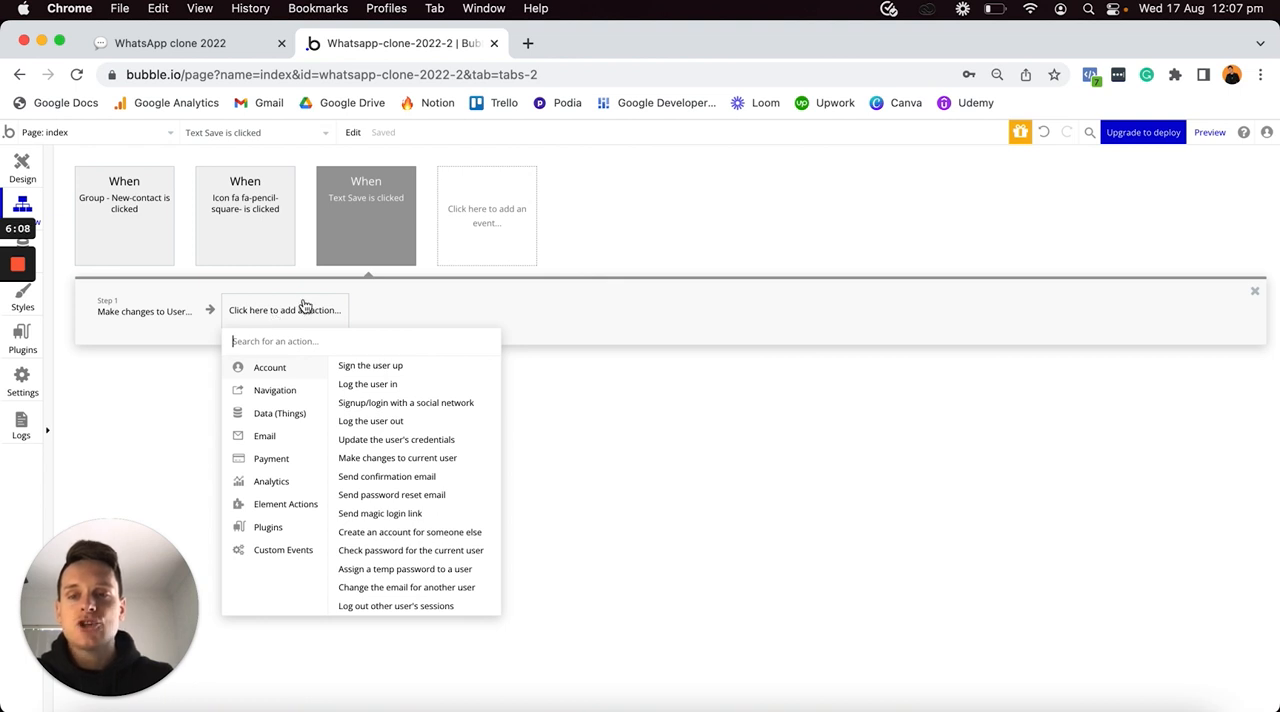
pyautogui.write('reset')
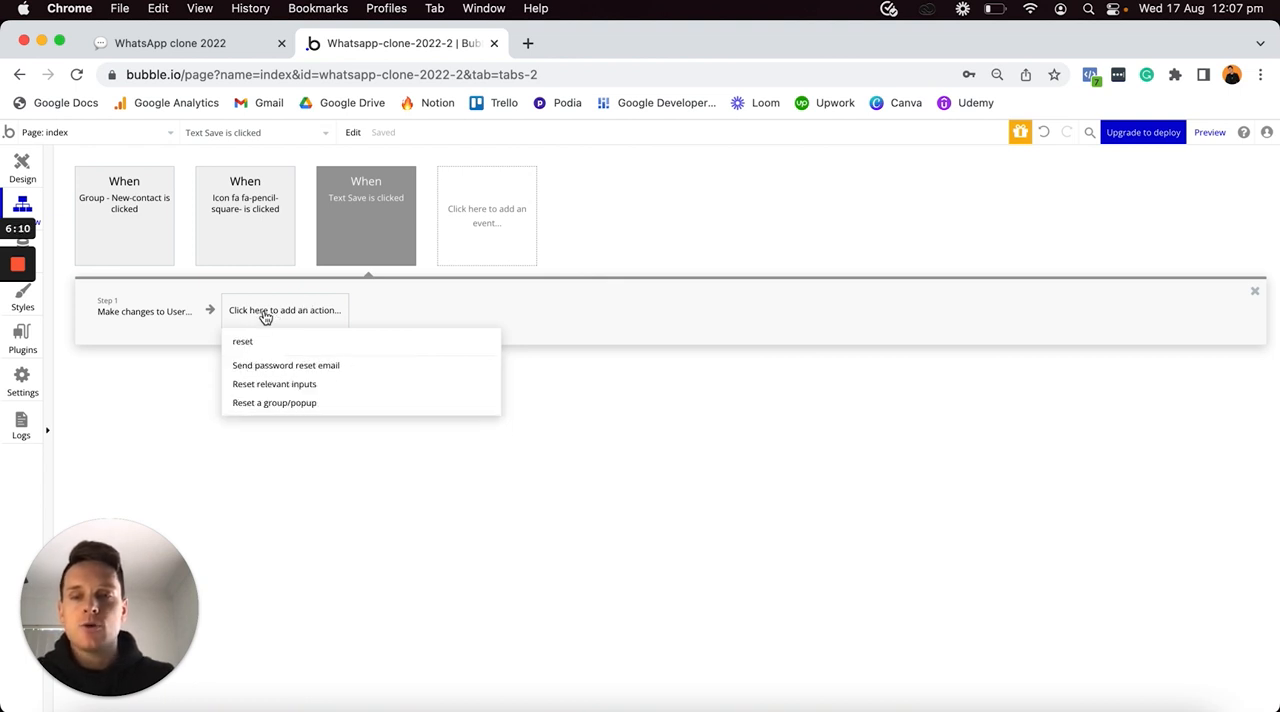
pyautogui.click(286, 386)
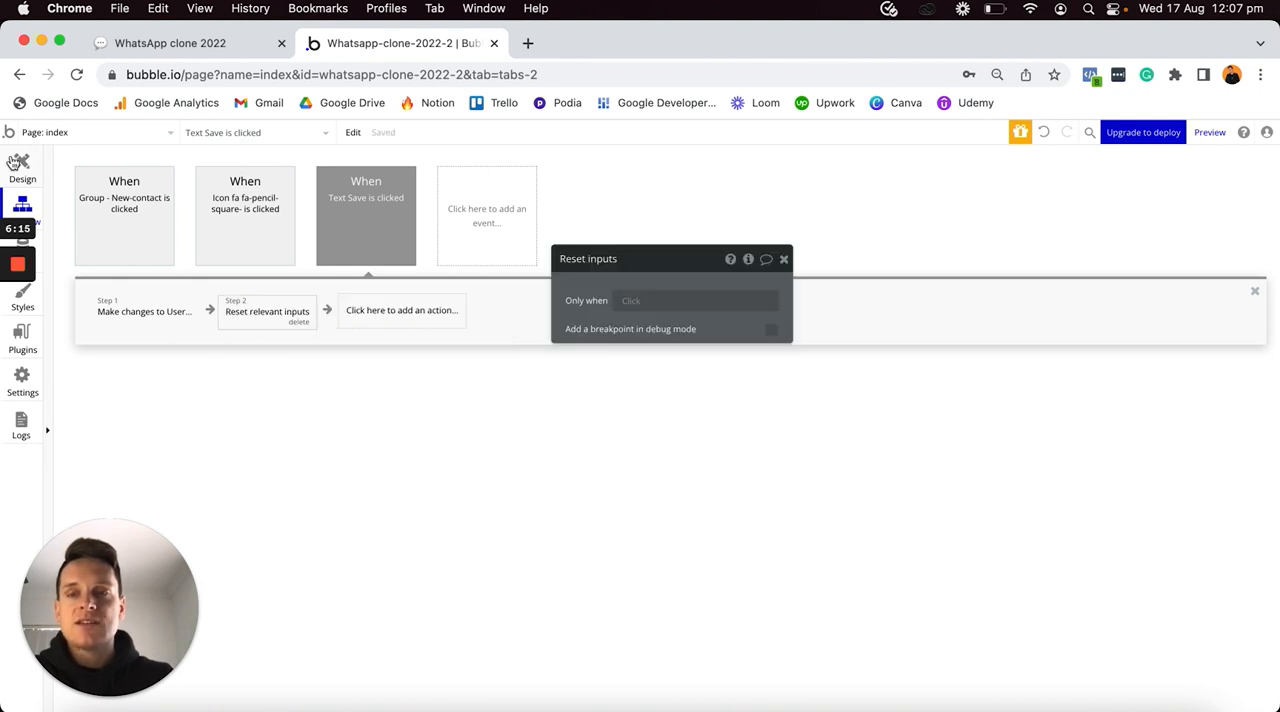
# - Return to the page design and switch the canvas from the New-contact popup to the New-chat popup
pyautogui.click(22, 165)
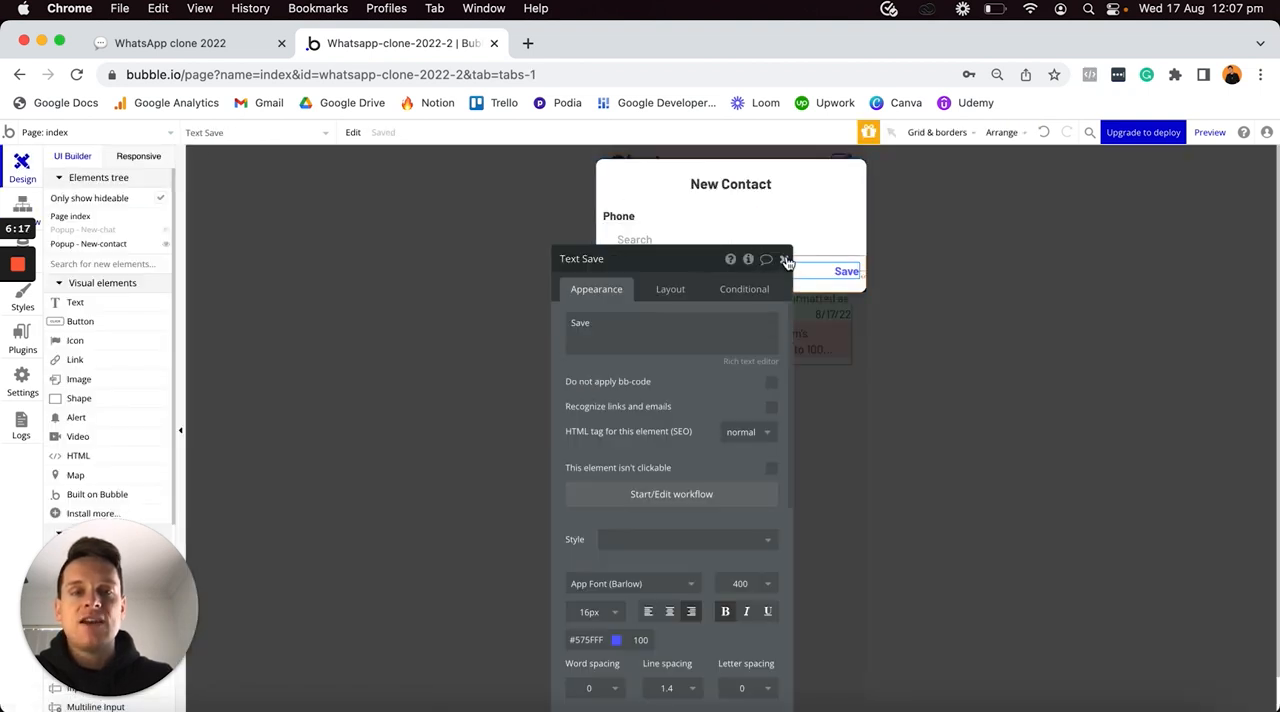
pyautogui.click(784, 259)
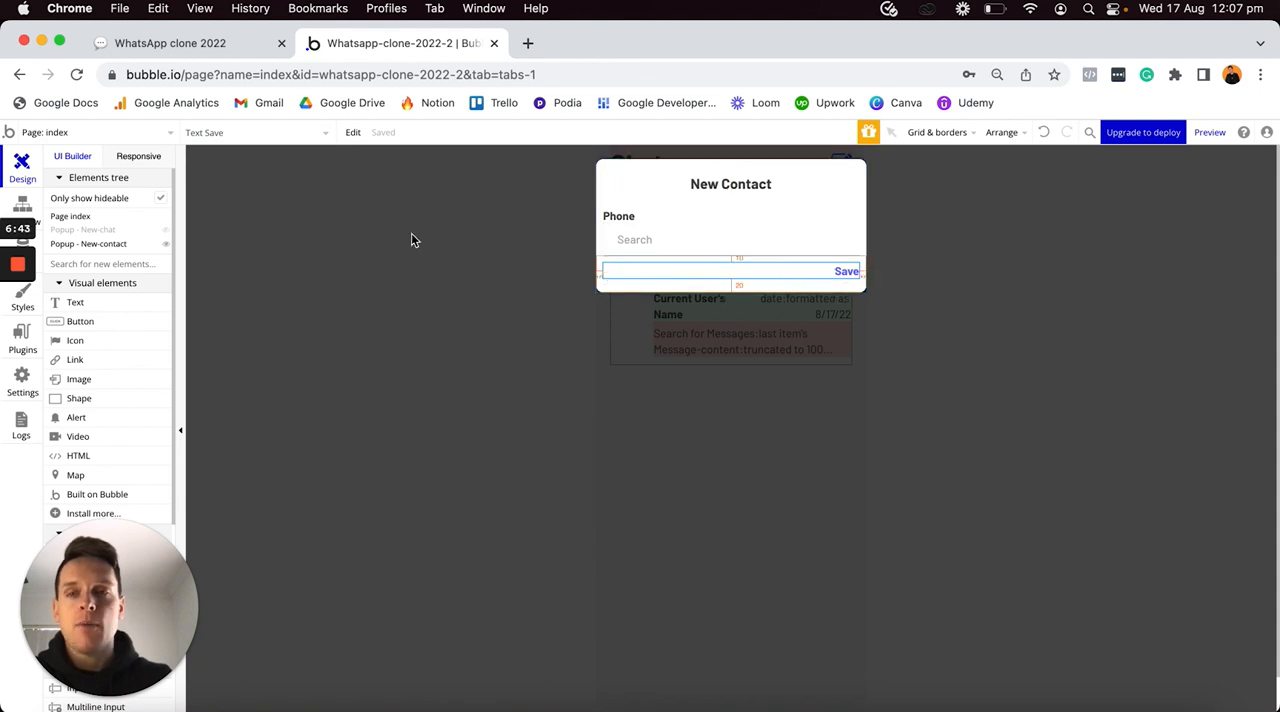
pyautogui.click(166, 243)
pyautogui.click(166, 231)
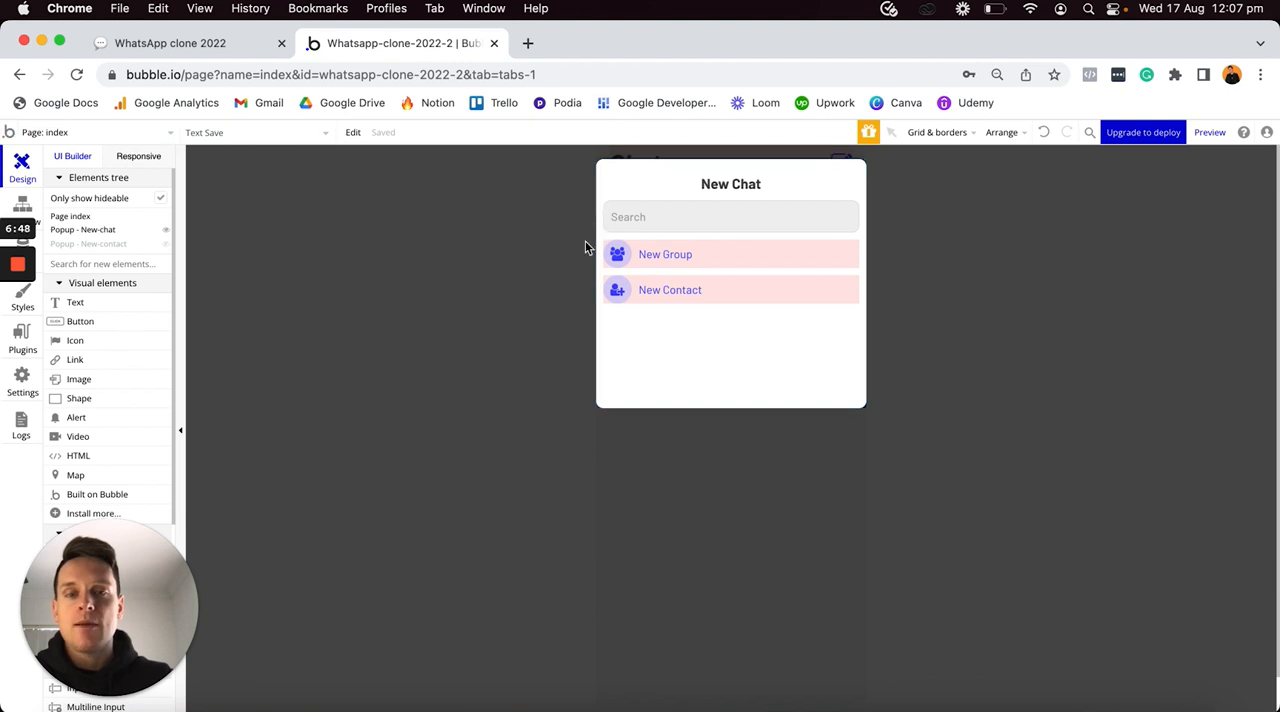
# - Return to the Save text's workflow and add a Hide element action for Popup - New-contact as the third step
pyautogui.click(22, 205)
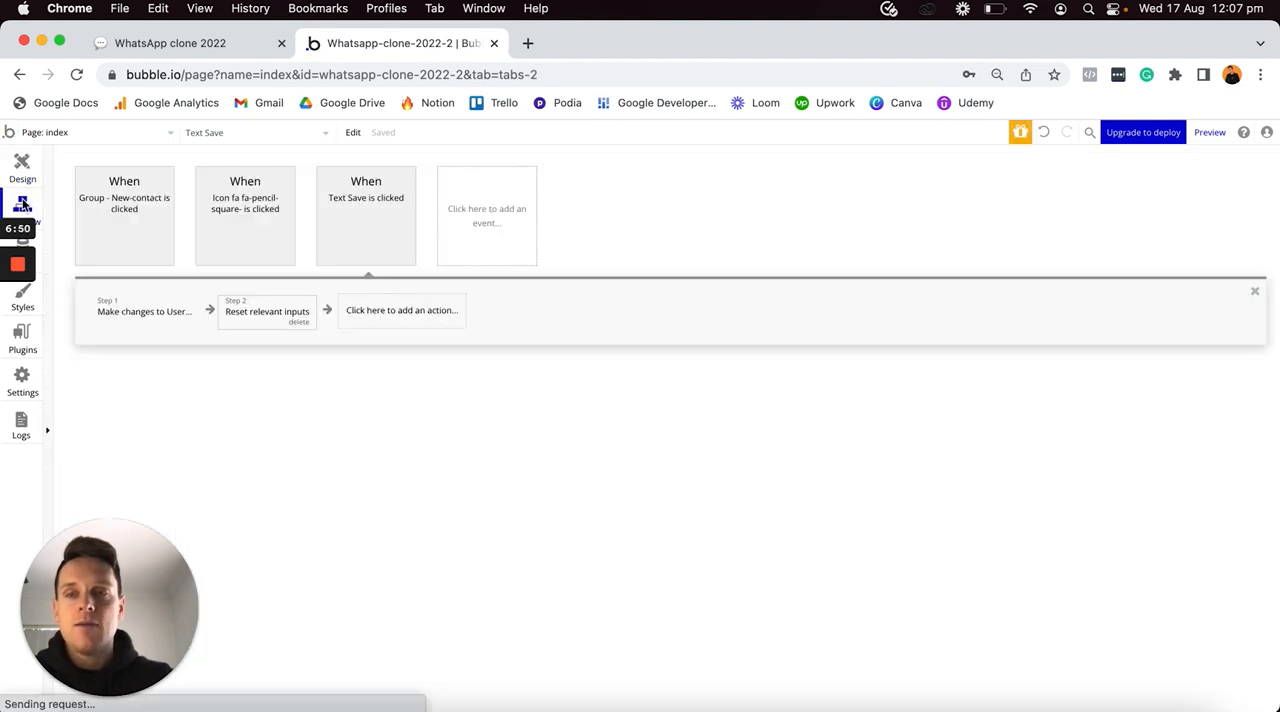
pyautogui.click(268, 311)
pyautogui.click(403, 312)
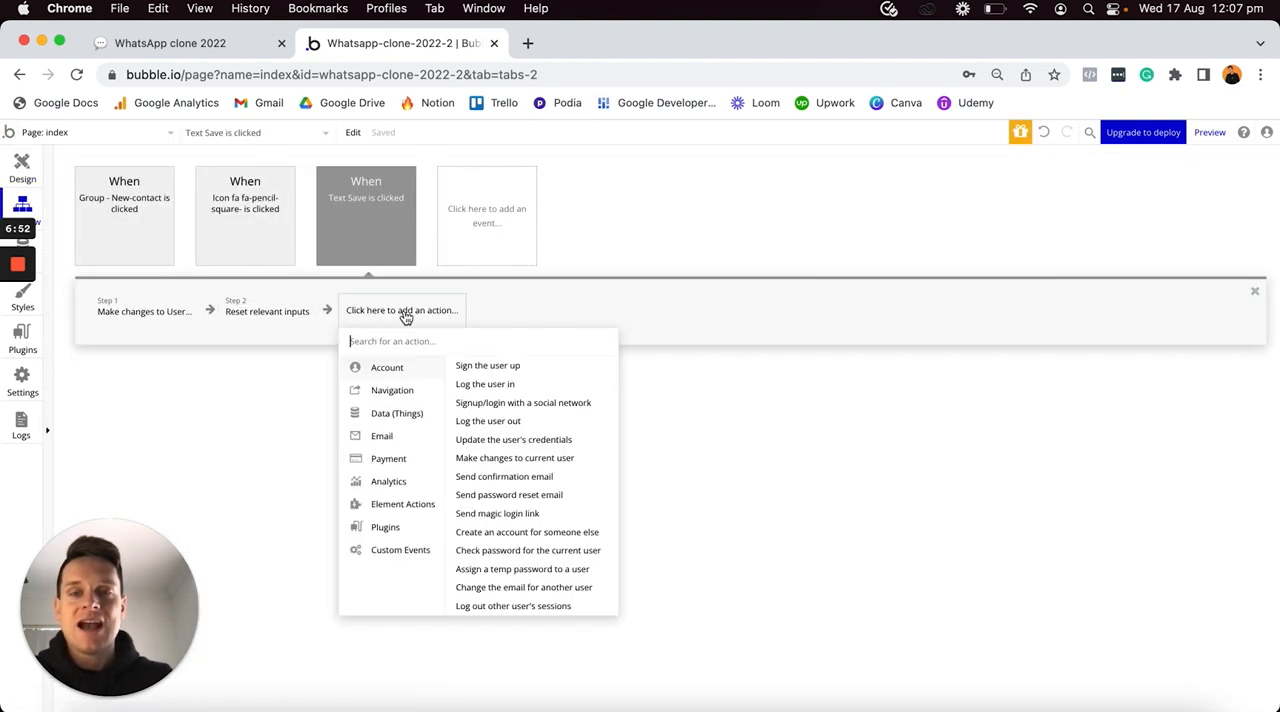
pyautogui.moveTo(396, 514)
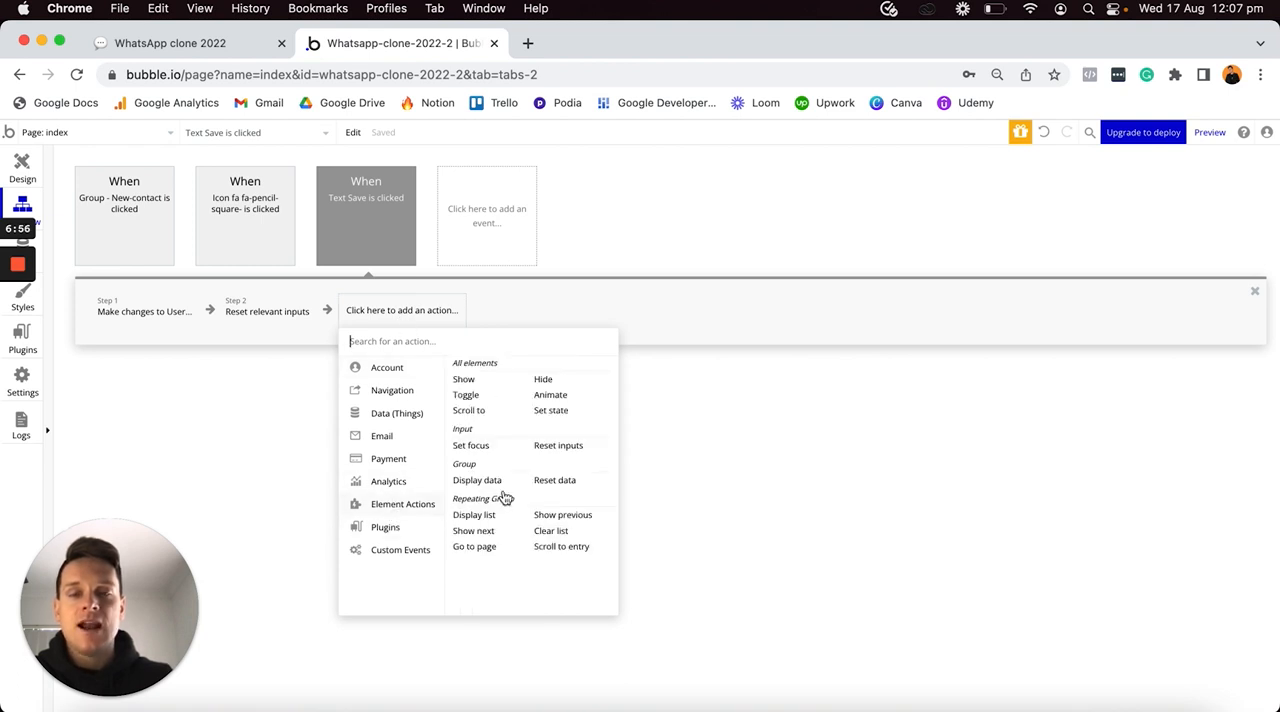
pyautogui.click(565, 380)
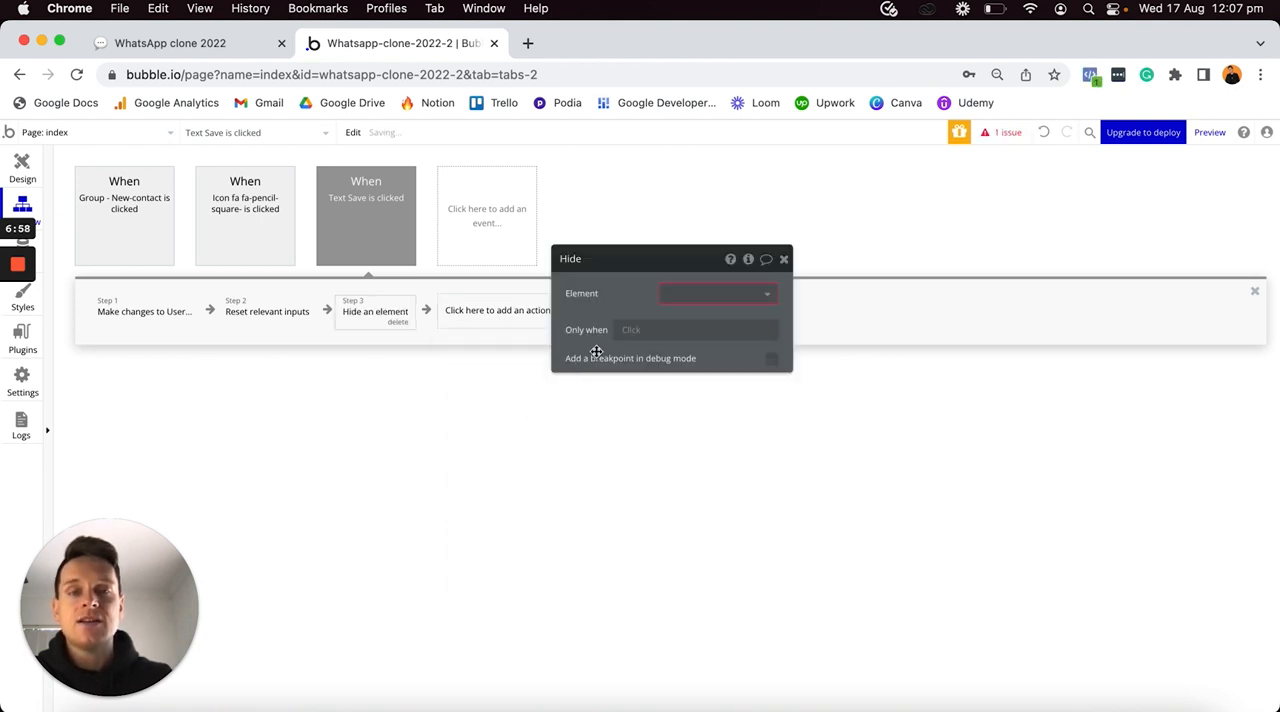
pyautogui.click(686, 292)
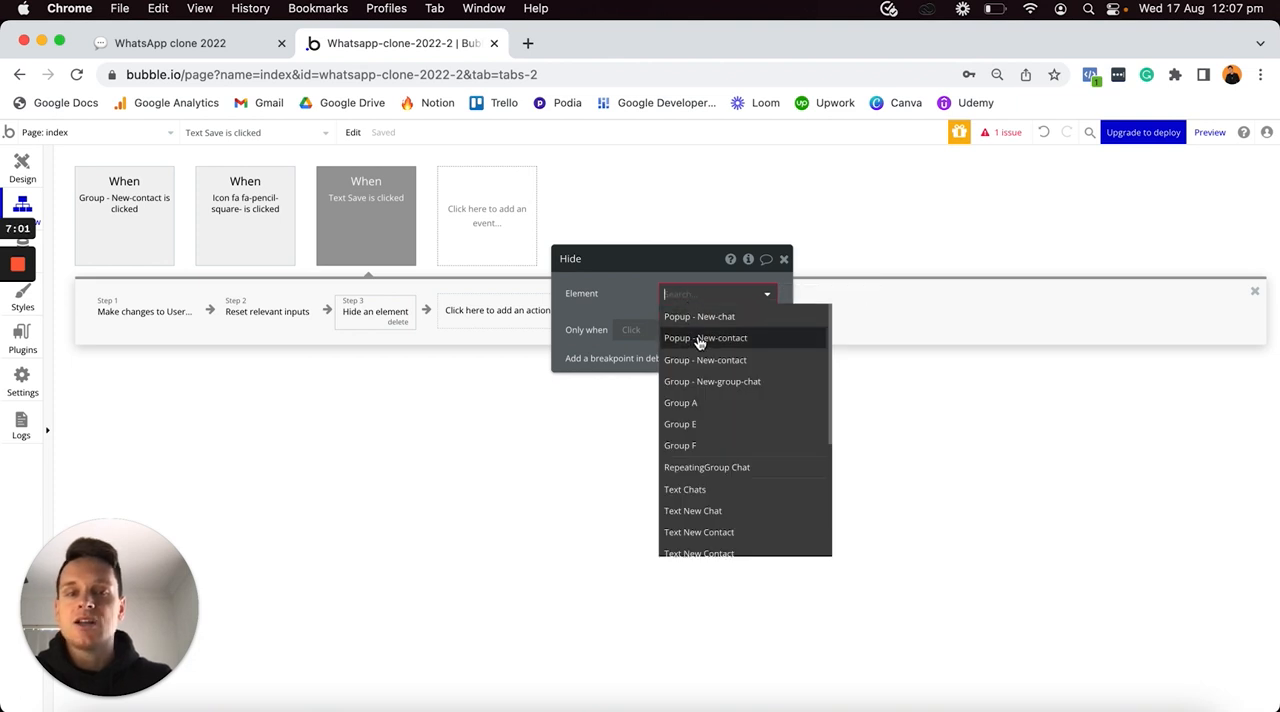
pyautogui.click(700, 340)
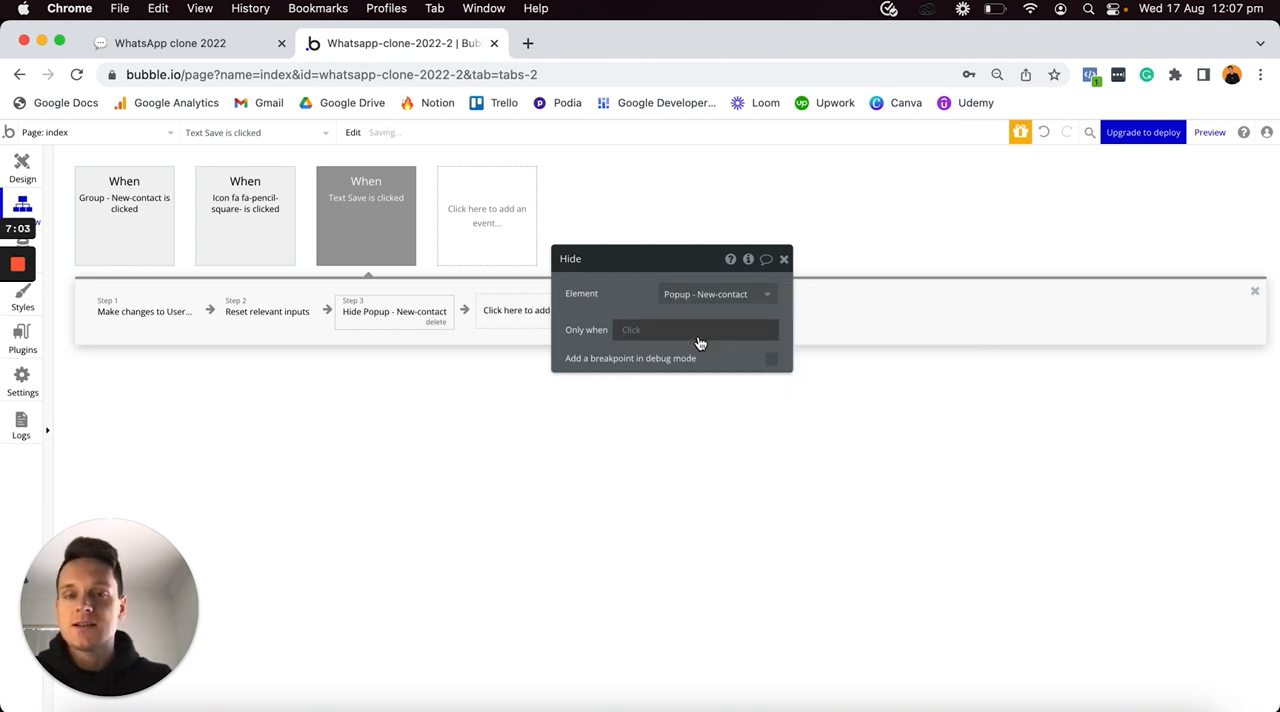
# - Add a Show element action for Popup - New-chat as the fourth step of the Save workflow
pyautogui.moveTo(680, 262); pyautogui.dragTo(846, 260)
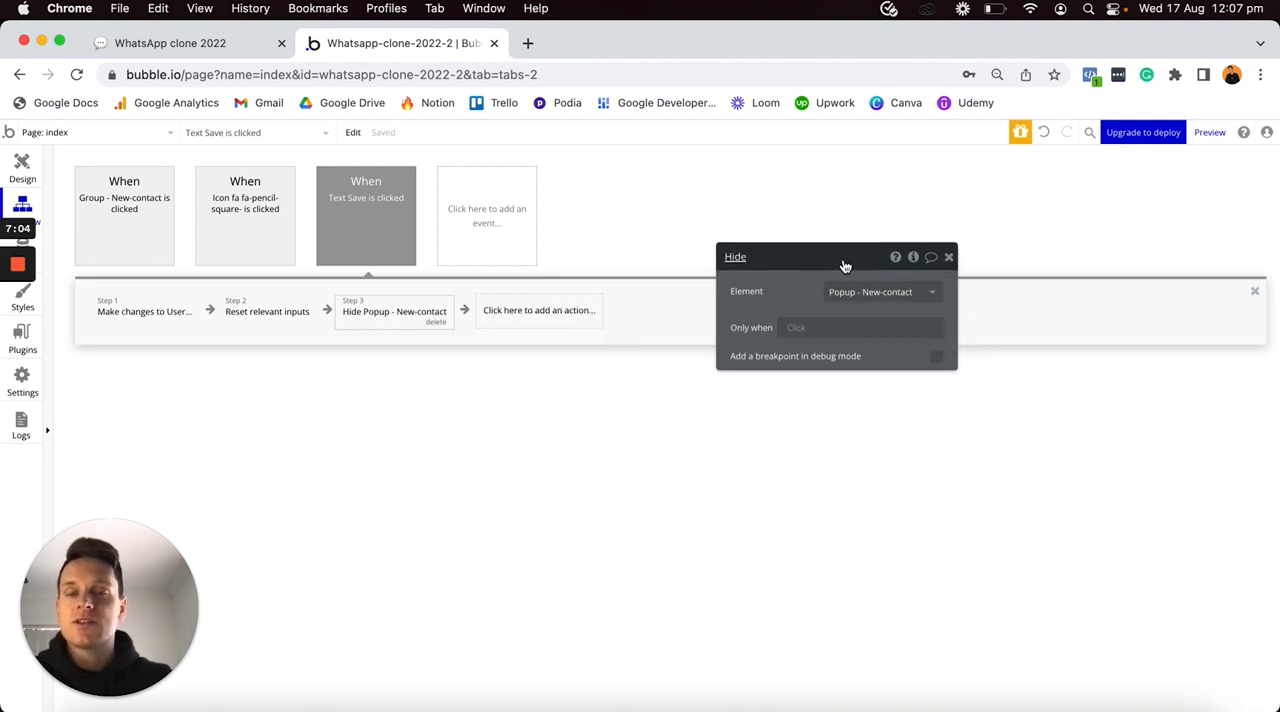
pyautogui.click(547, 311)
pyautogui.moveTo(527, 510)
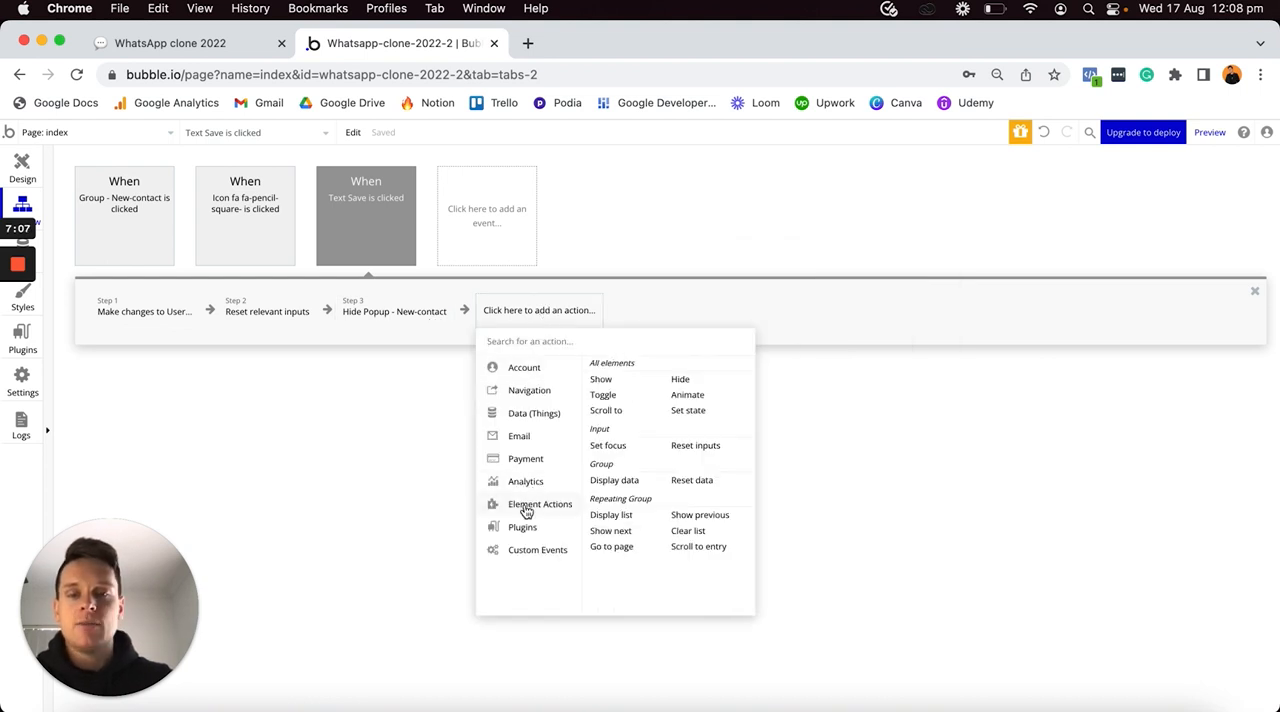
pyautogui.click(600, 380)
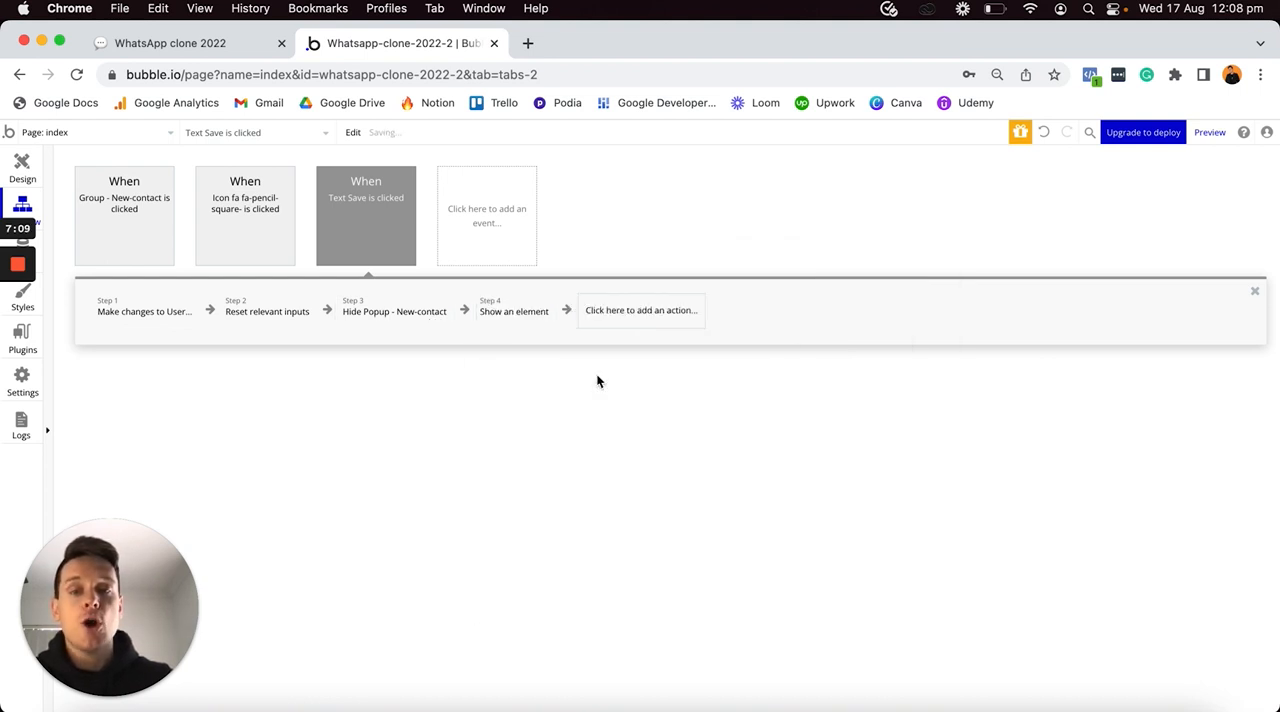
pyautogui.click(858, 292)
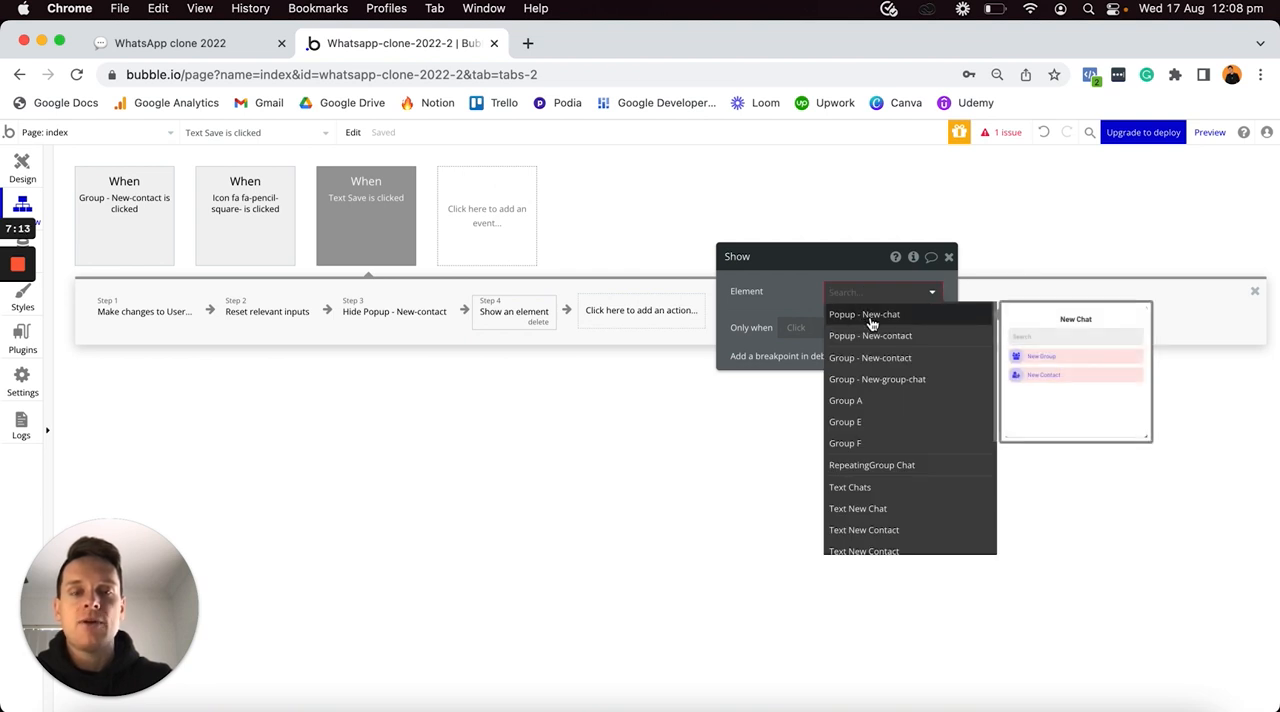
pyautogui.click(871, 318)
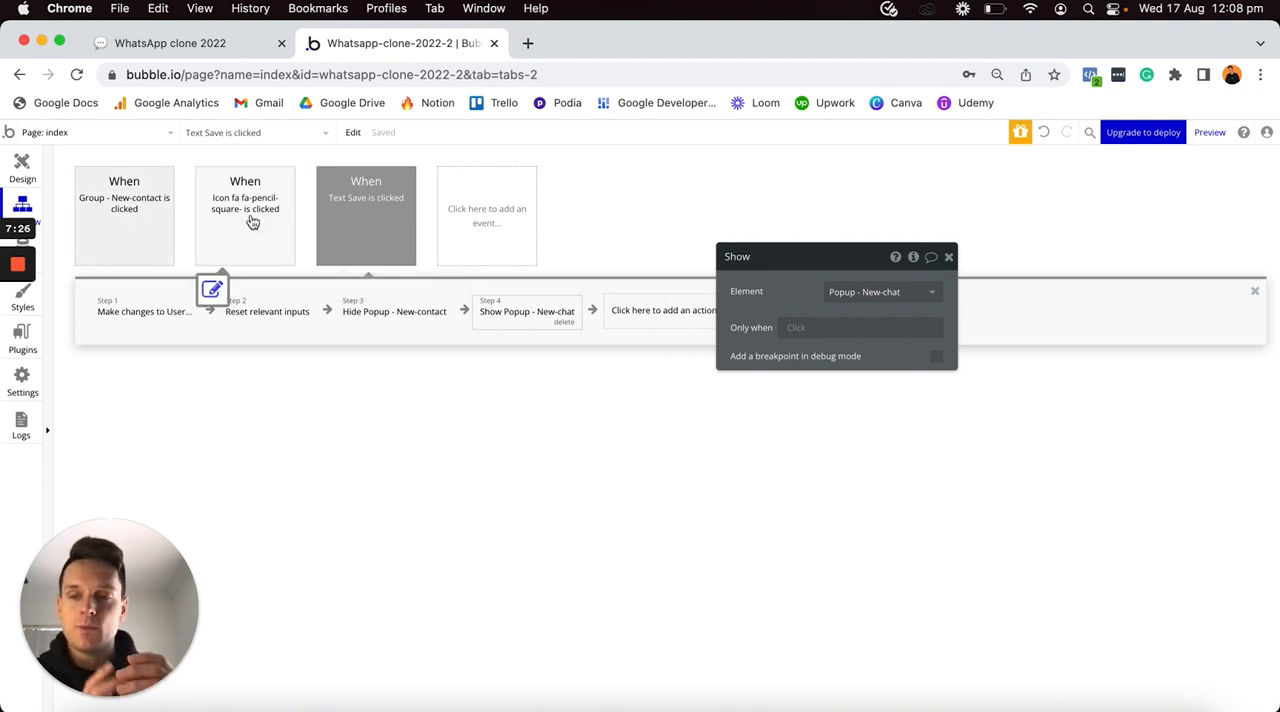
# - Set the event color of the Text Save click workflow to Blue
pyautogui.click(378, 218)
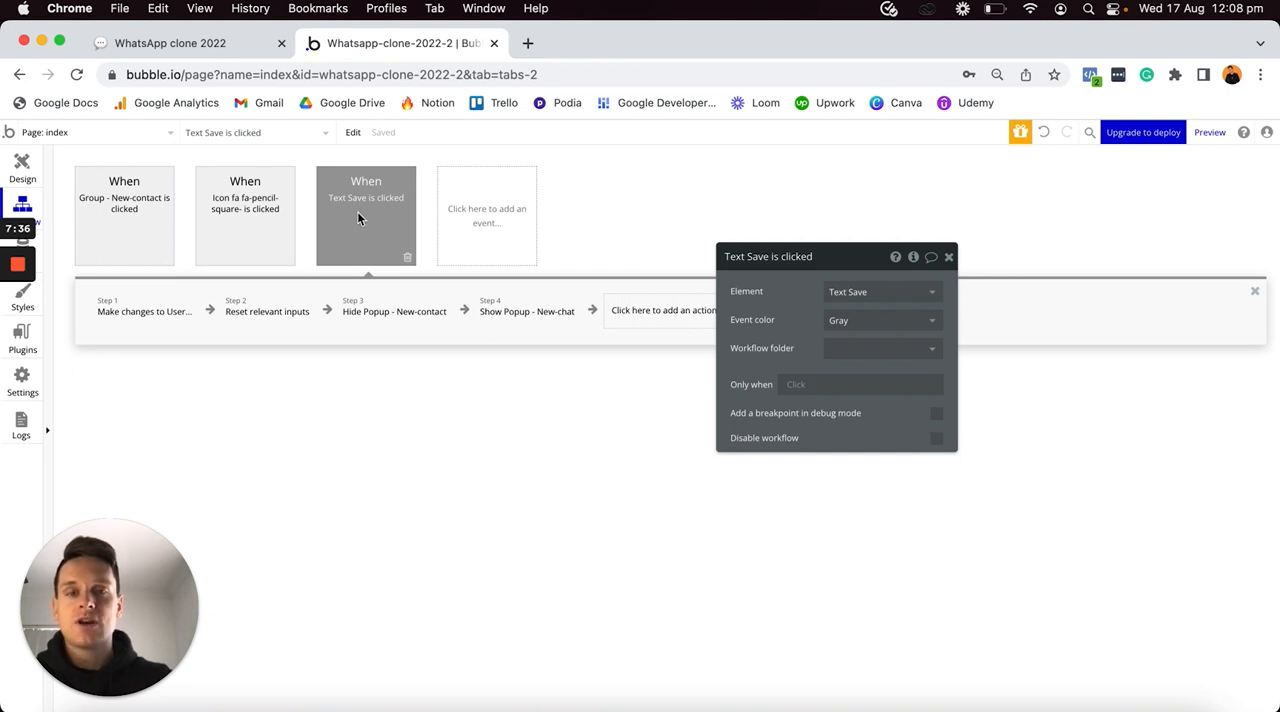
pyautogui.click(843, 321)
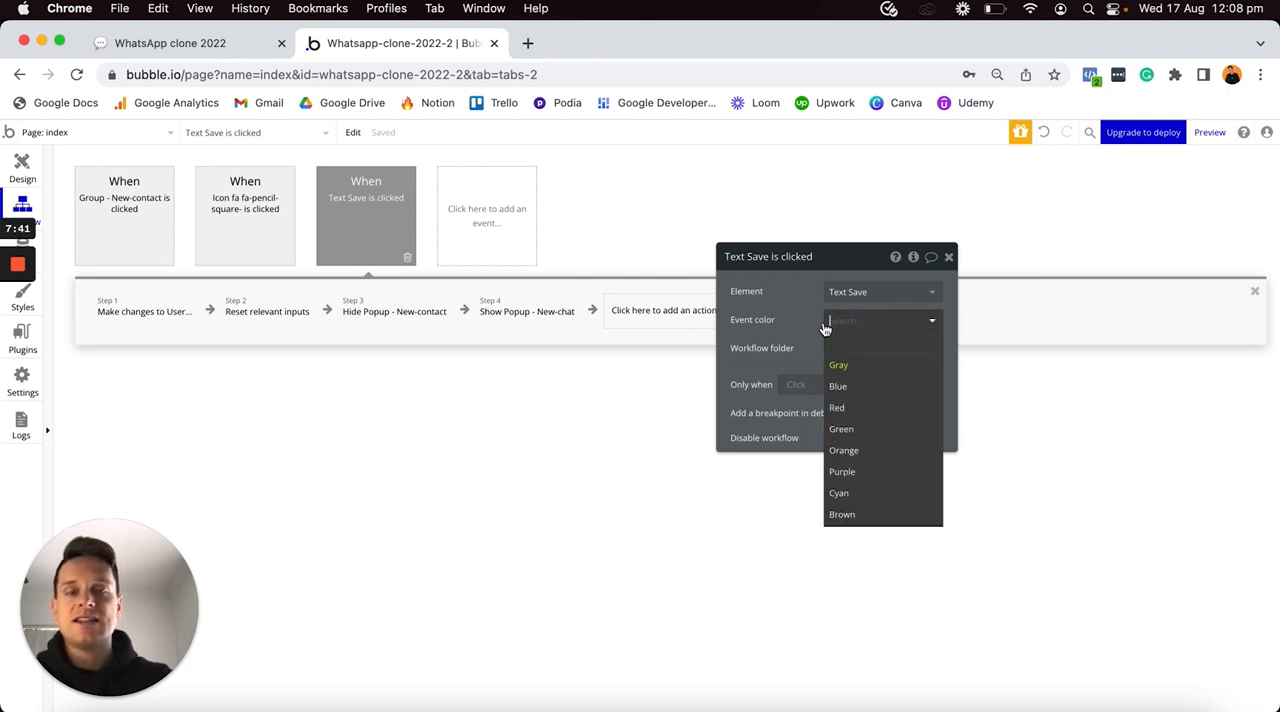
pyautogui.click(842, 390)
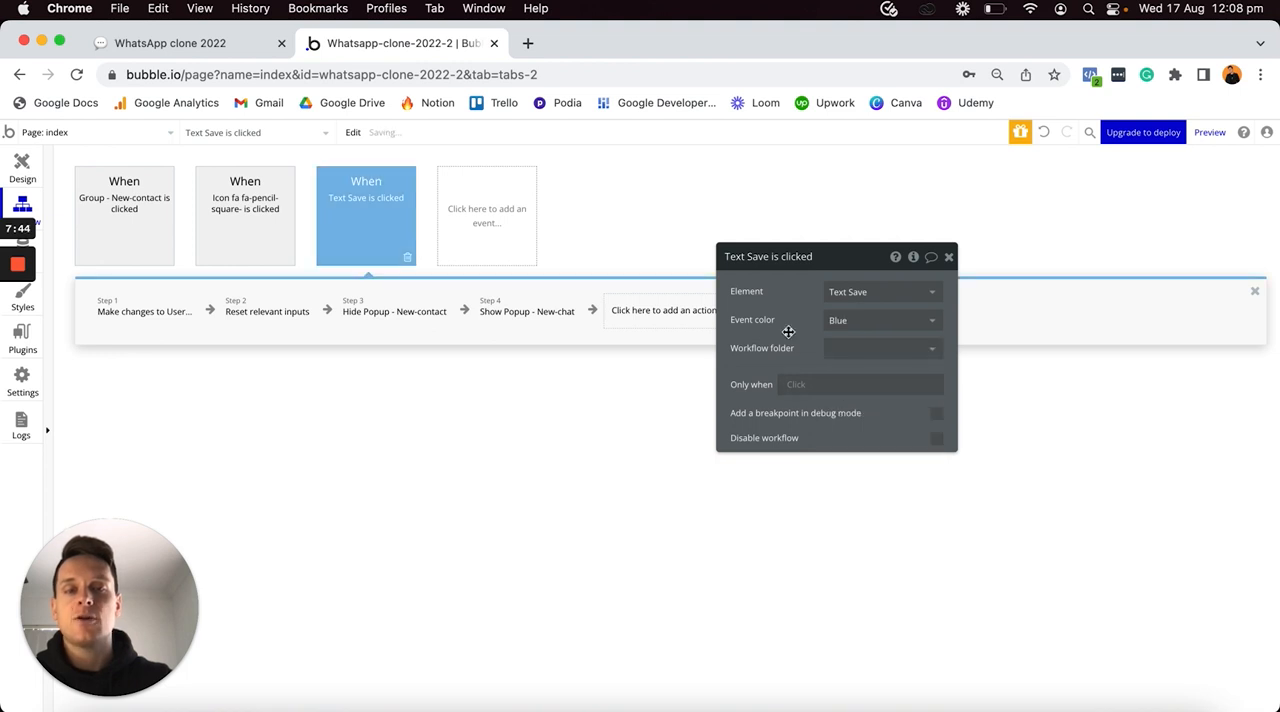
# - Set the event color to Blue for both the pencil-square icon click workflow and the Group - New-contact click workflow
pyautogui.click(244, 215)
pyautogui.click(900, 320)
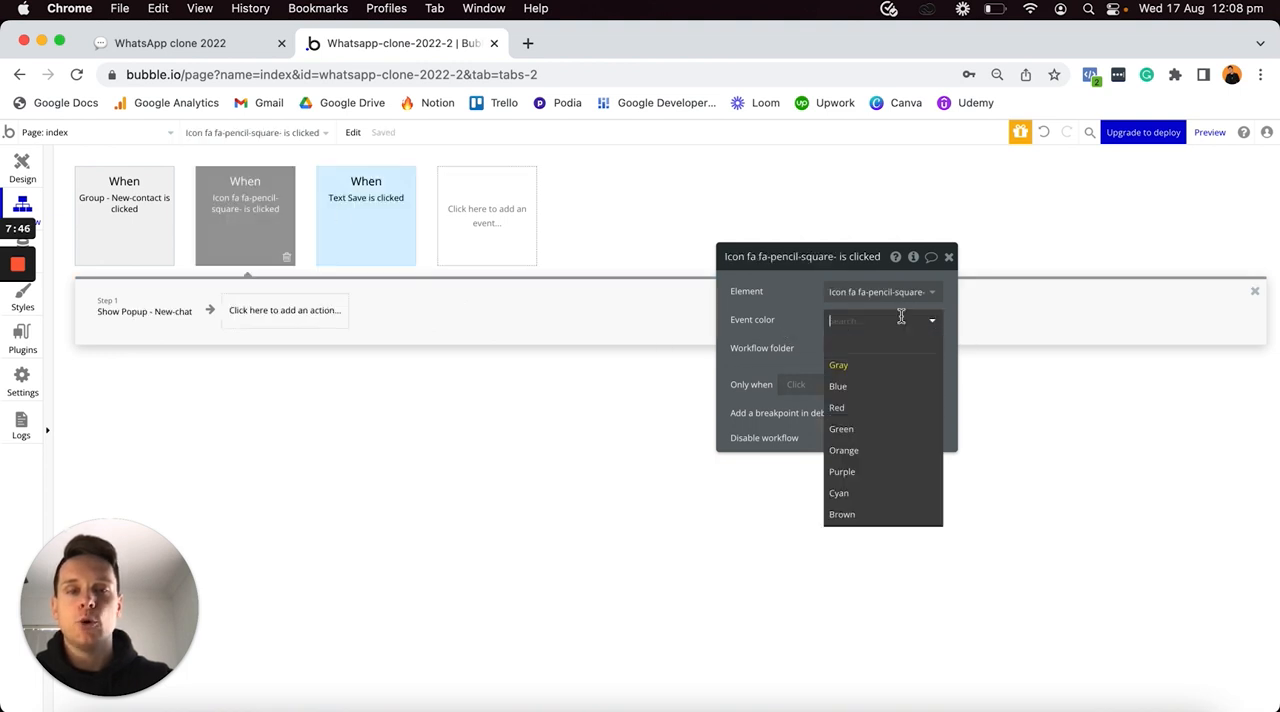
pyautogui.click(900, 390)
pyautogui.click(168, 224)
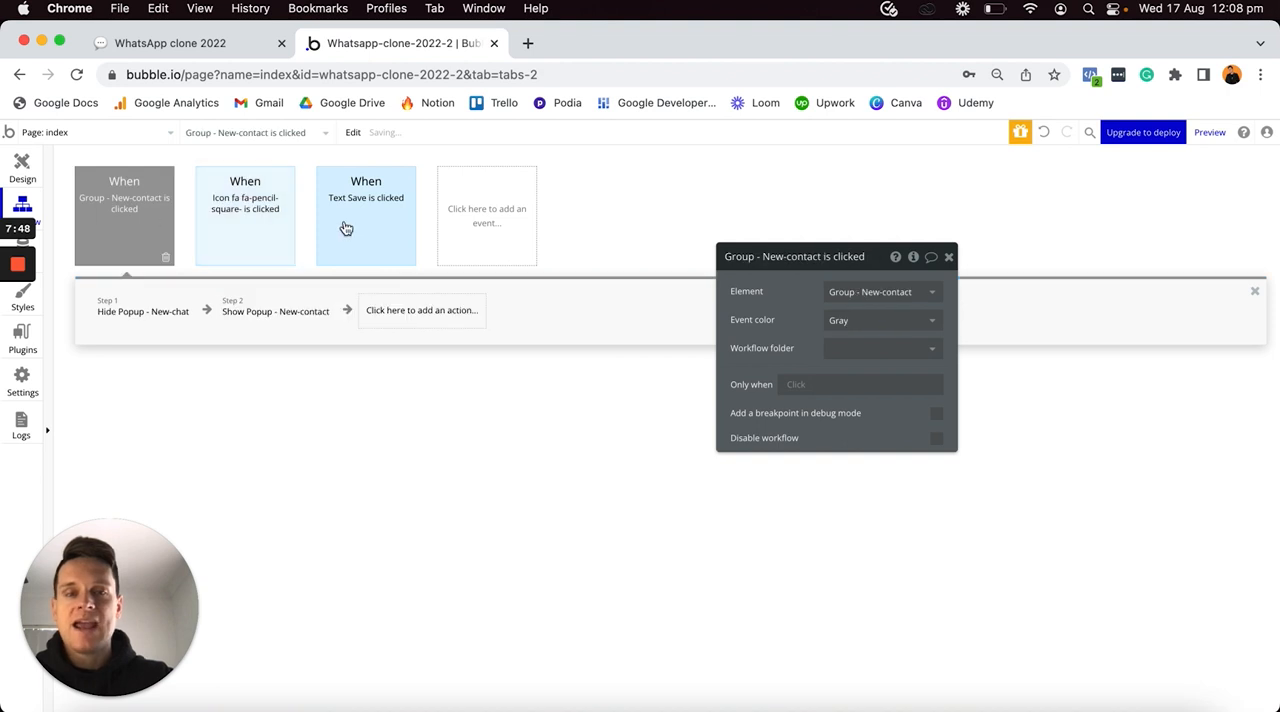
pyautogui.click(840, 320)
pyautogui.click(842, 388)
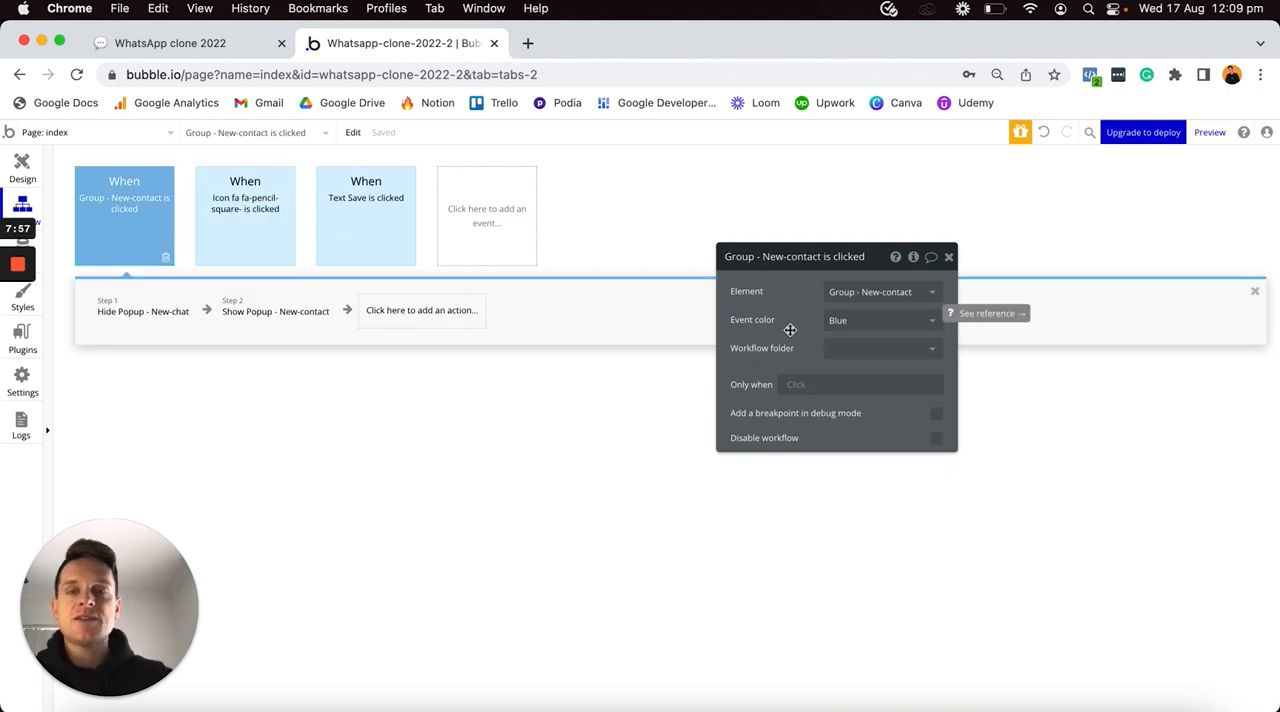
# - Return to the page design, preview the app in the browser and narrow the window to phone width
pyautogui.click(22, 168)
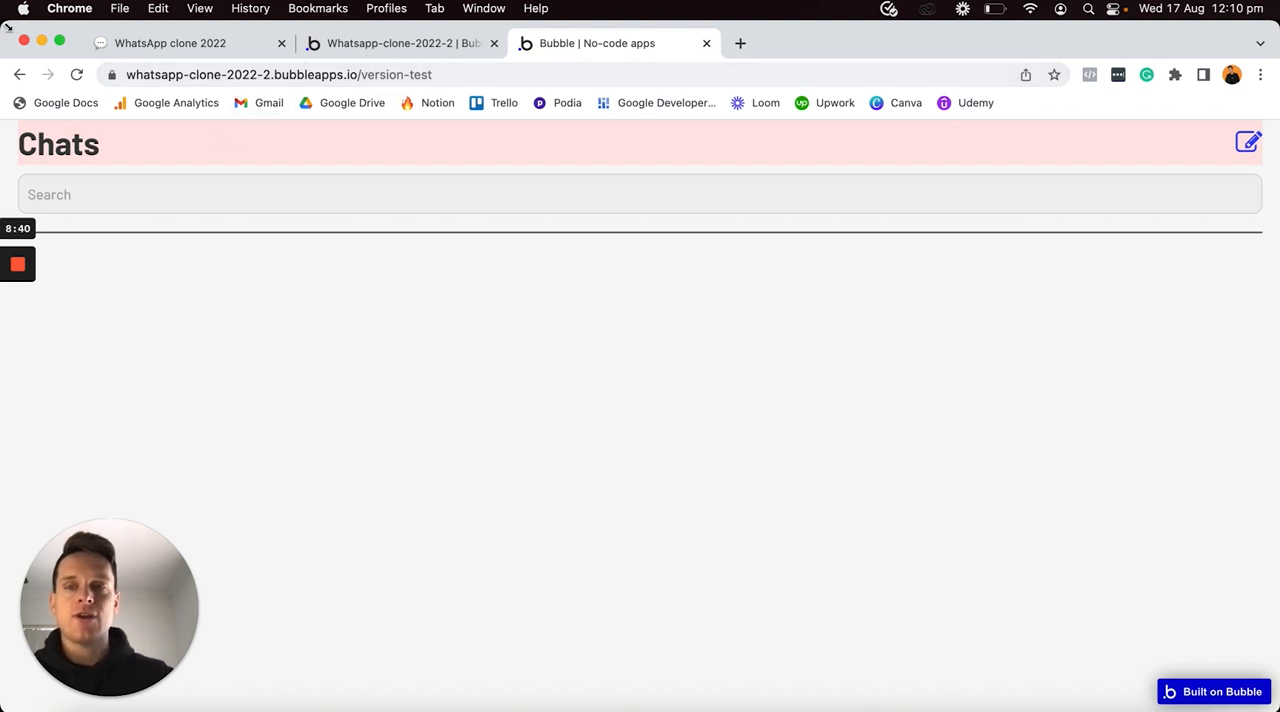
pyautogui.moveTo(14, 27); pyautogui.dragTo(845, 18)
pyautogui.moveTo(1237, 43); pyautogui.dragTo(925, 40)
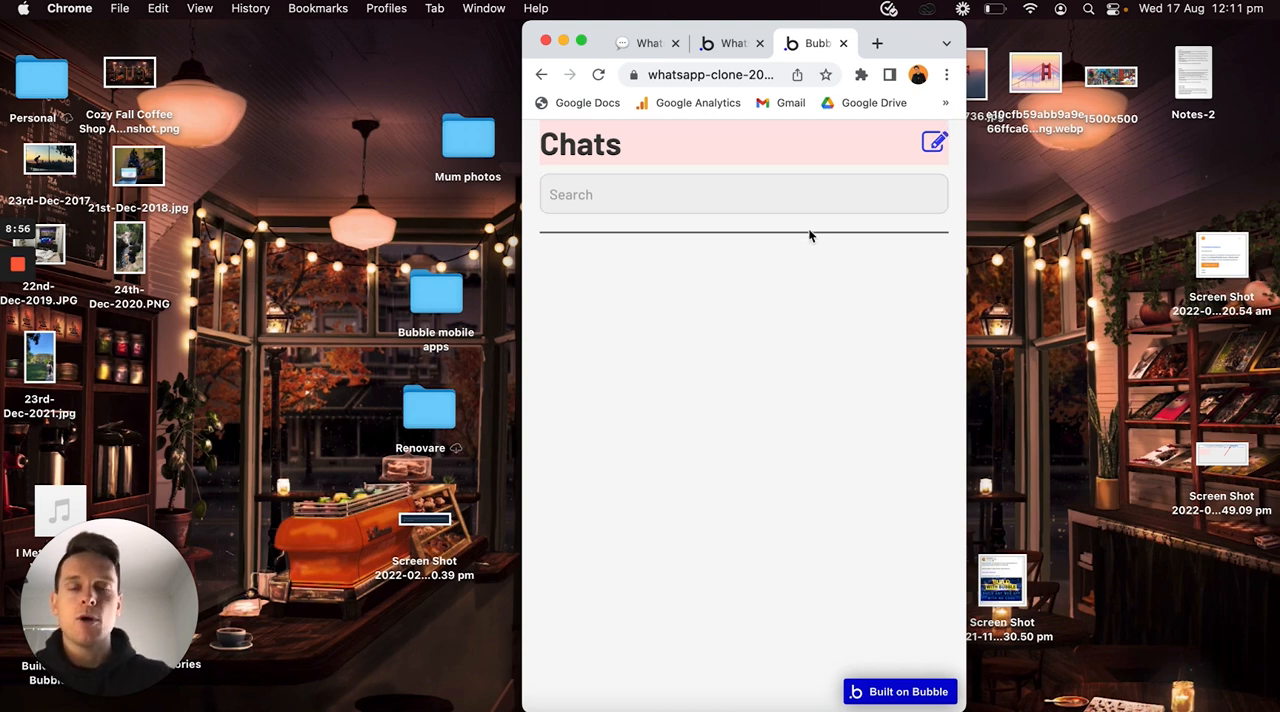
# - Test the New Contact flow in the preview by starting a new chat, searching for the contact's phone number and saving the match
pyautogui.click(933, 147)
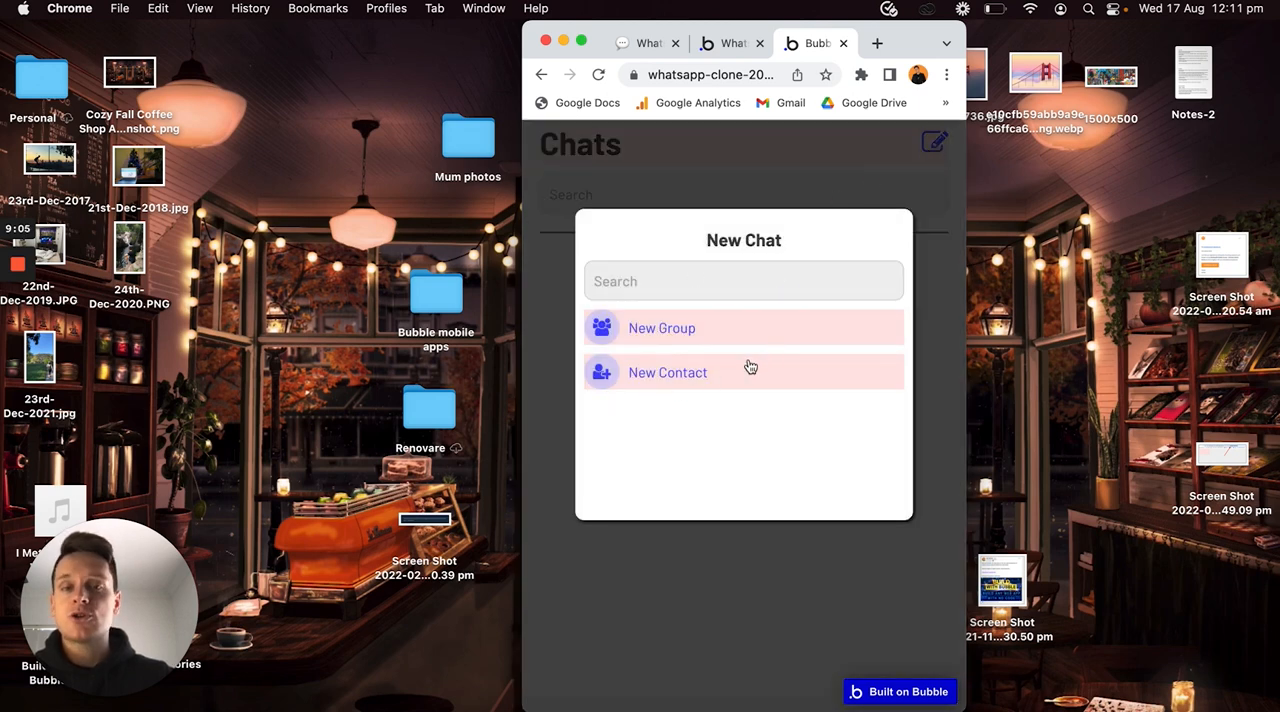
pyautogui.click(670, 373)
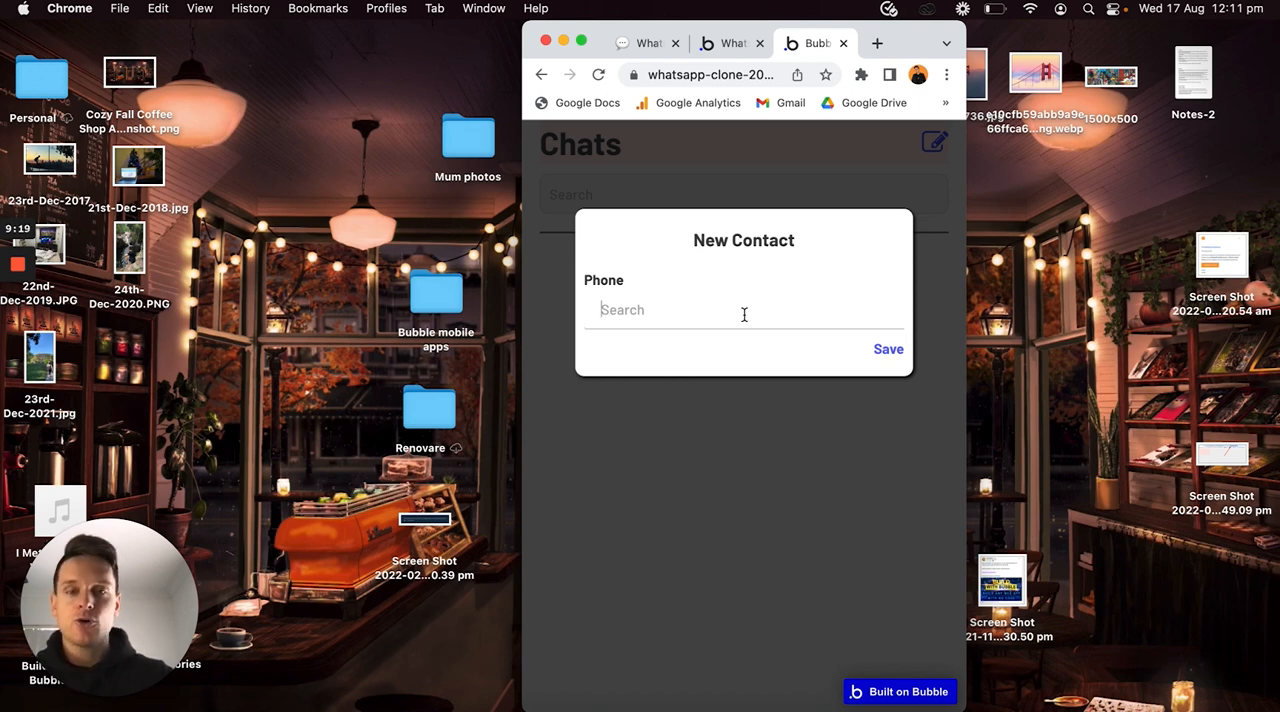
pyautogui.write('987654321')
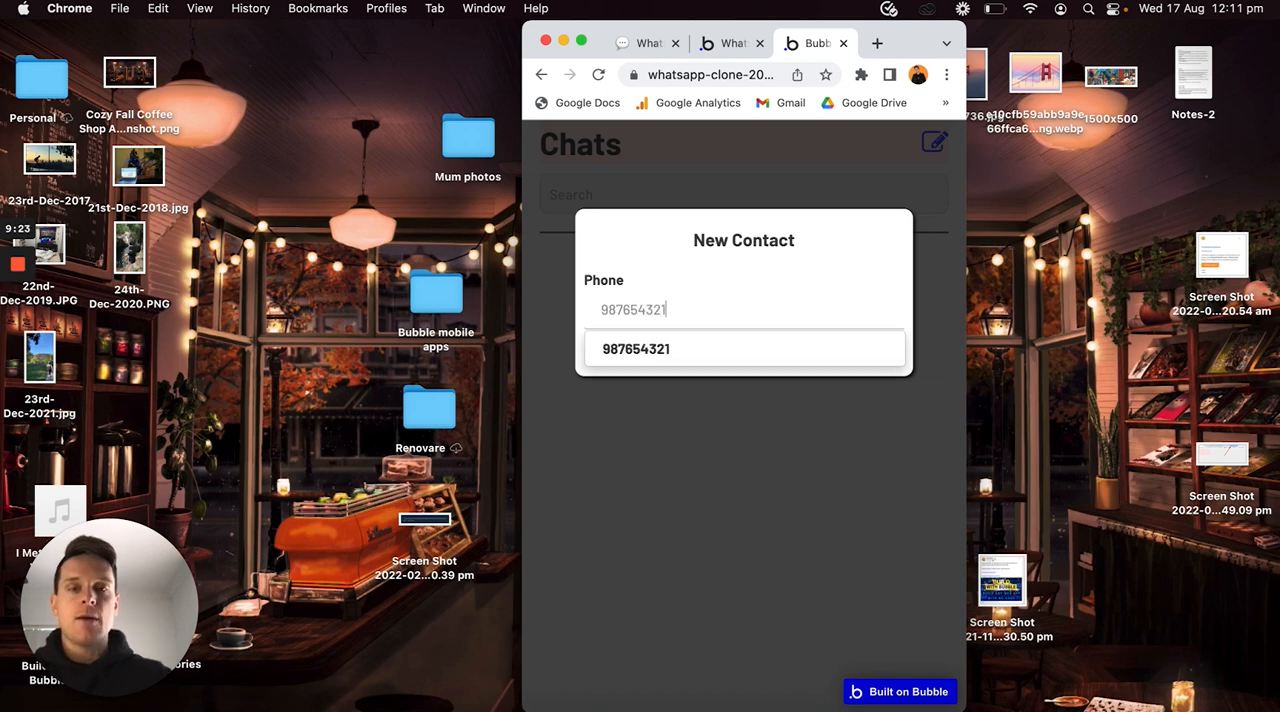
pyautogui.click(663, 355)
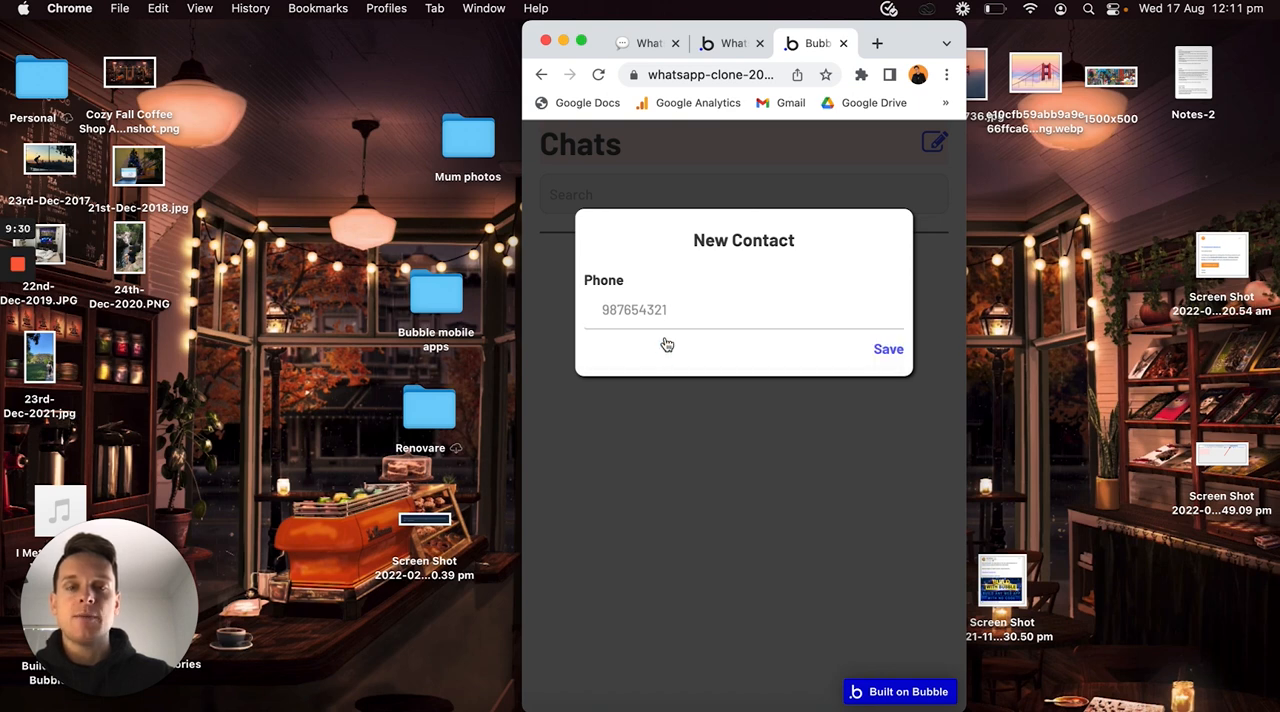
pyautogui.click(888, 351)
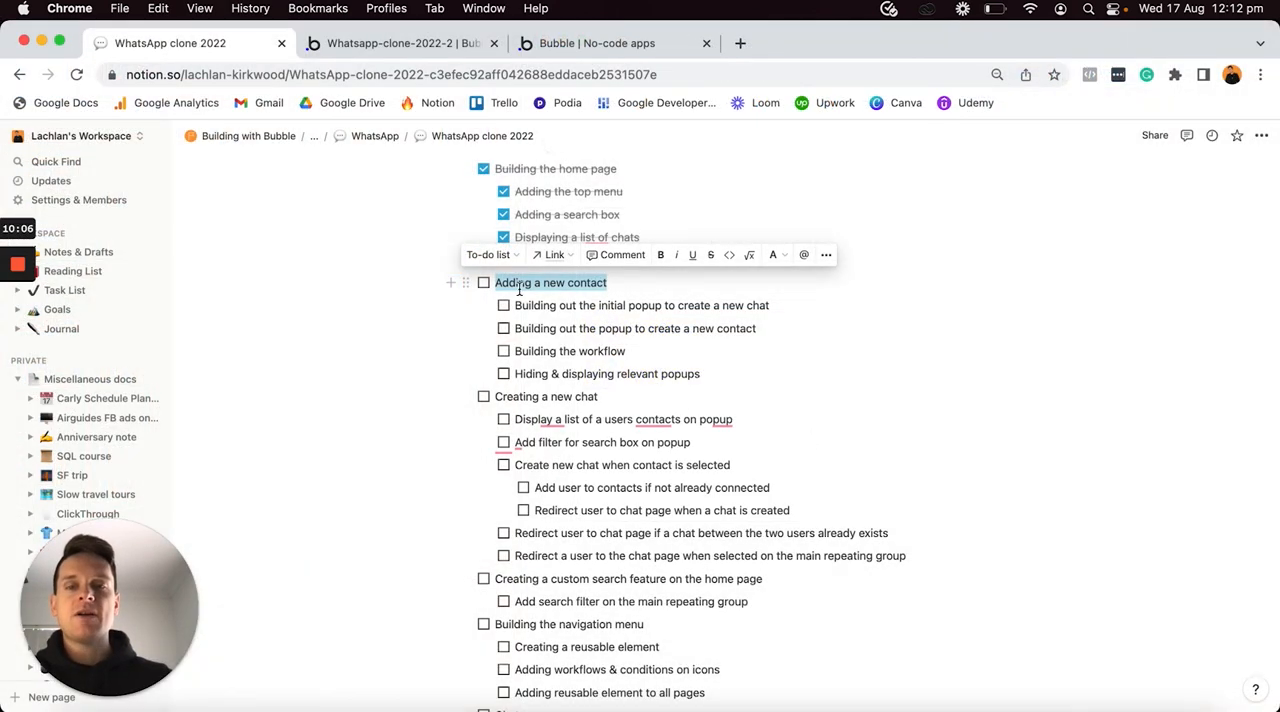
# - Mark "Adding a new contact" and its four sub-tasks as complete in the Notion checklist
pyautogui.click(485, 284)
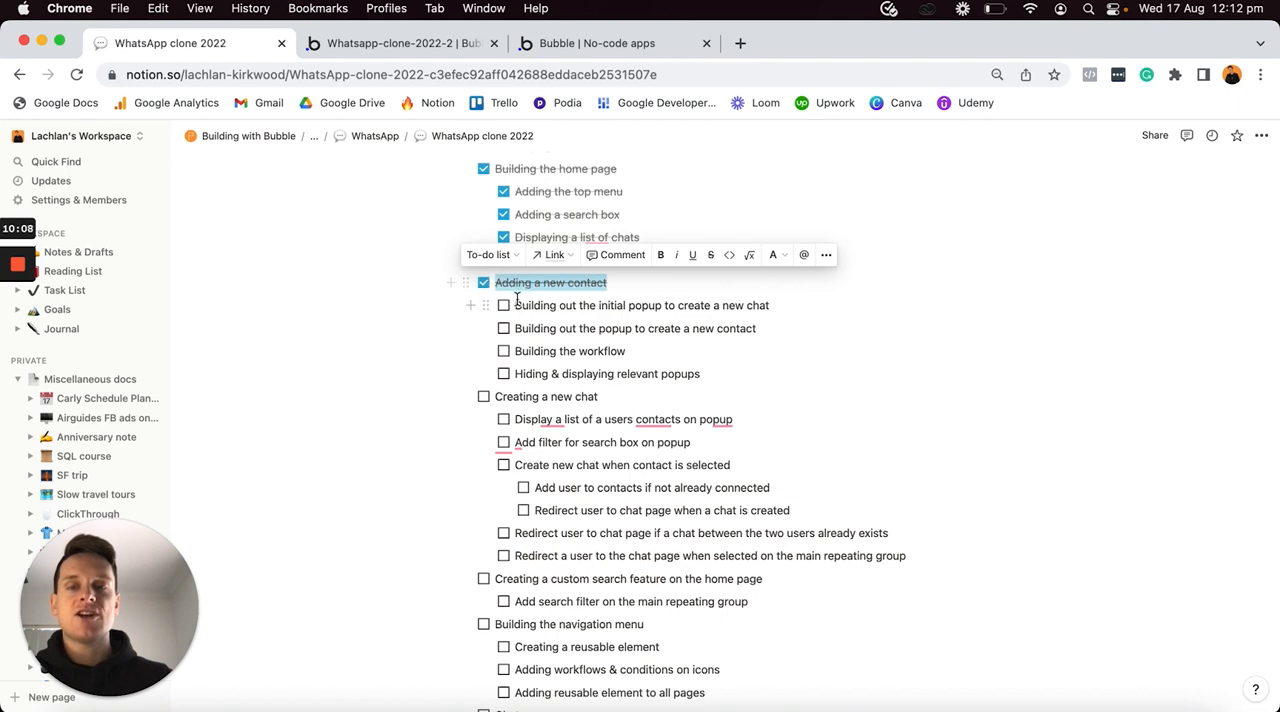
pyautogui.moveTo(515, 300); pyautogui.dragTo(575, 370)
pyautogui.click(503, 373)
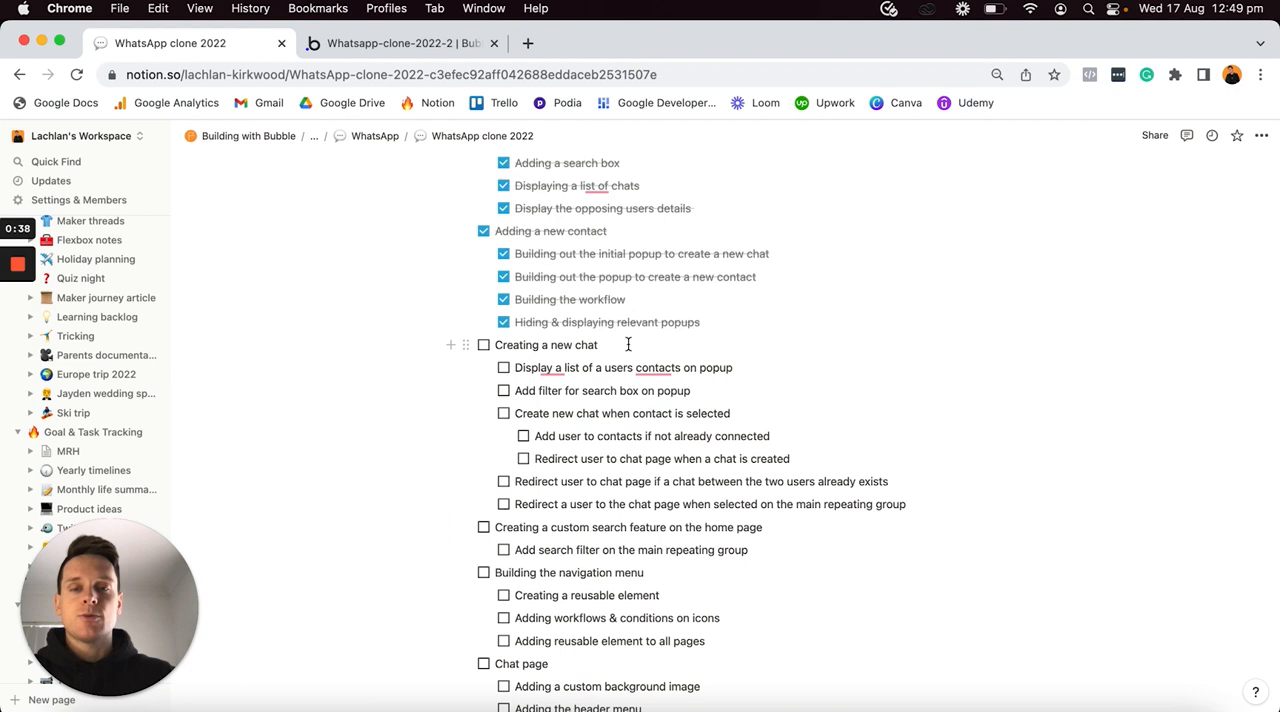
# - Switch to the Bubble editor and display Popup - New-chat on the index page canvas
pyautogui.click(425, 43)
pyautogui.moveTo(817, 271); pyautogui.dragTo(1023, 260)
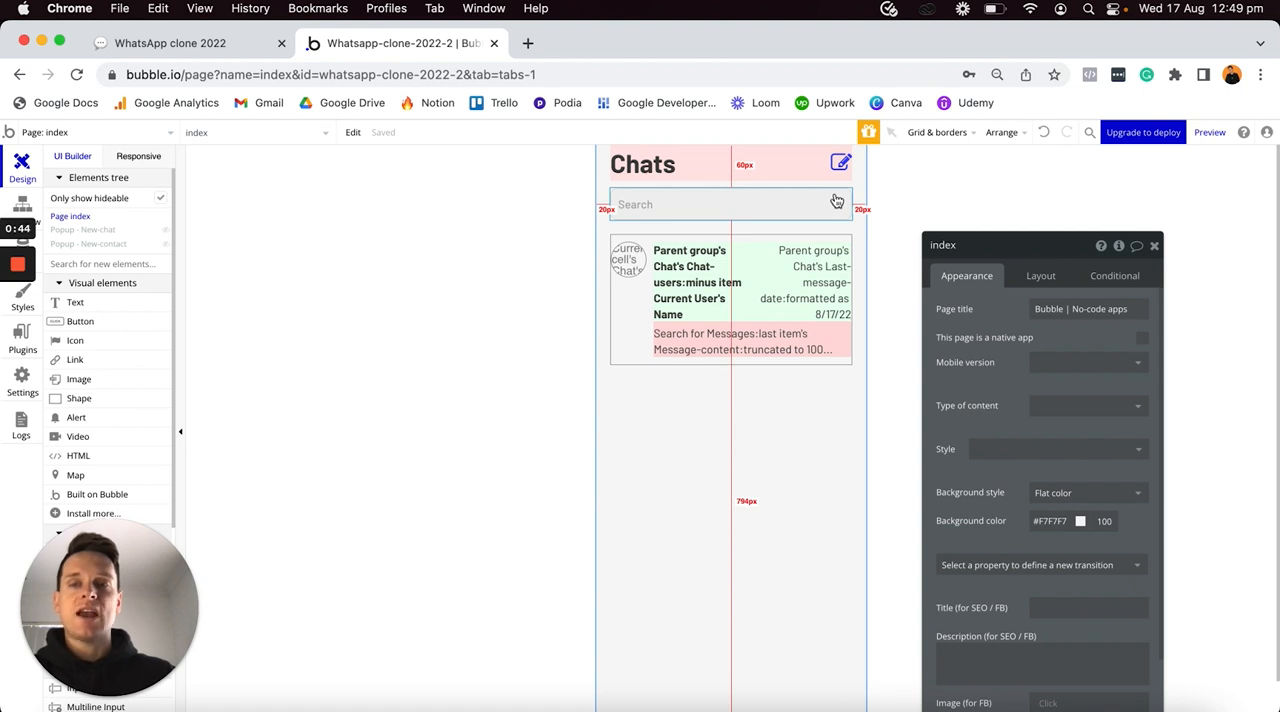
pyautogui.click(166, 230)
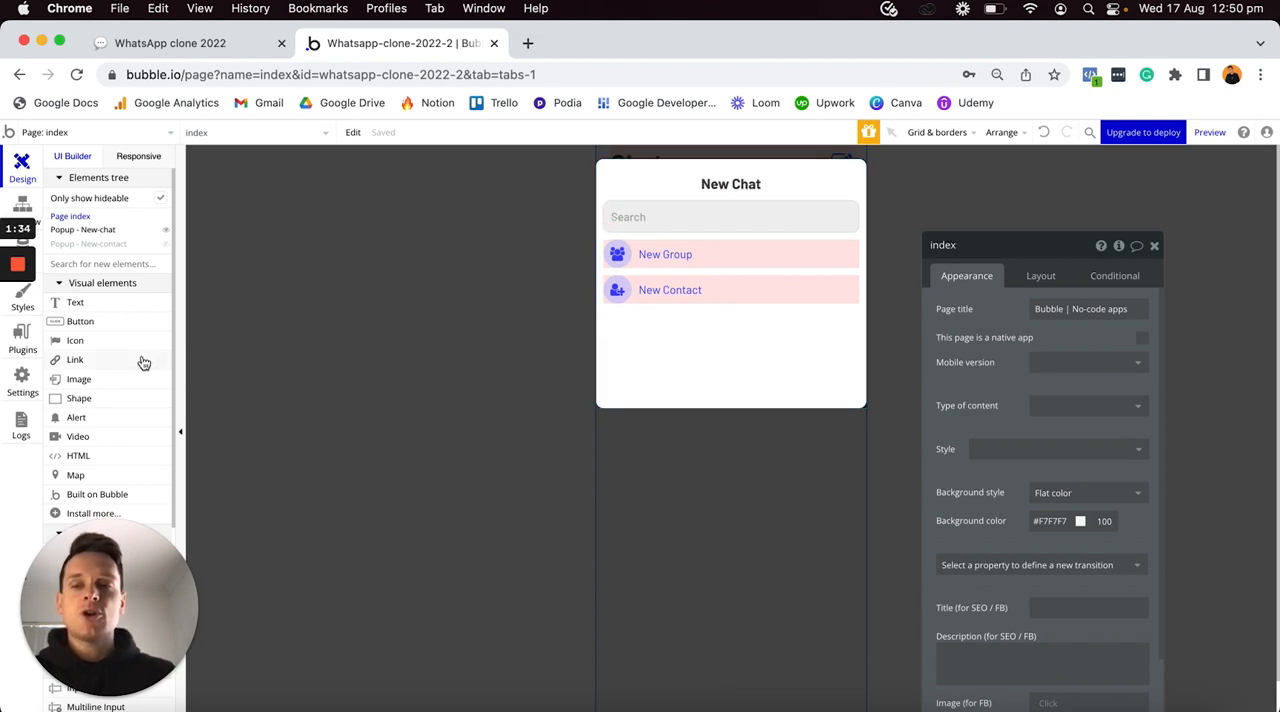
# - Place a Repeating Group in the New Chat popup below the New Contact row
pyautogui.scroll(-4, 140, 363)
pyautogui.scroll(-1, 144, 363)
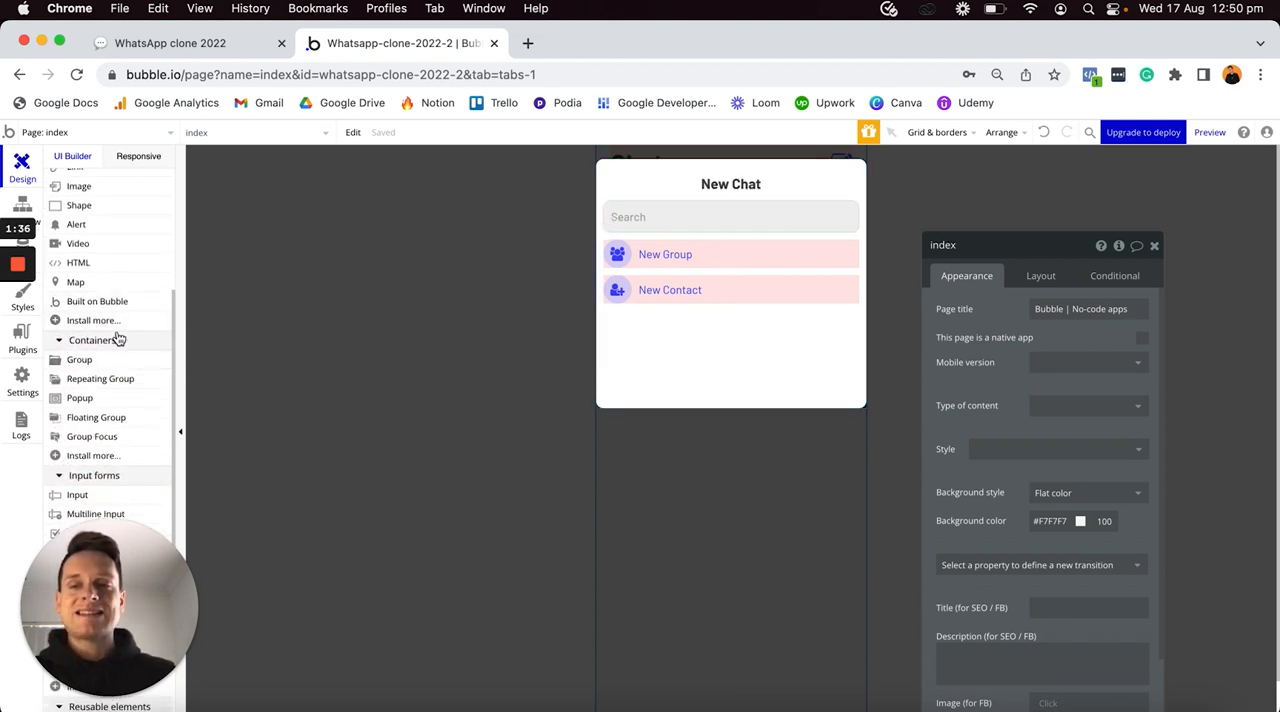
pyautogui.click(87, 380)
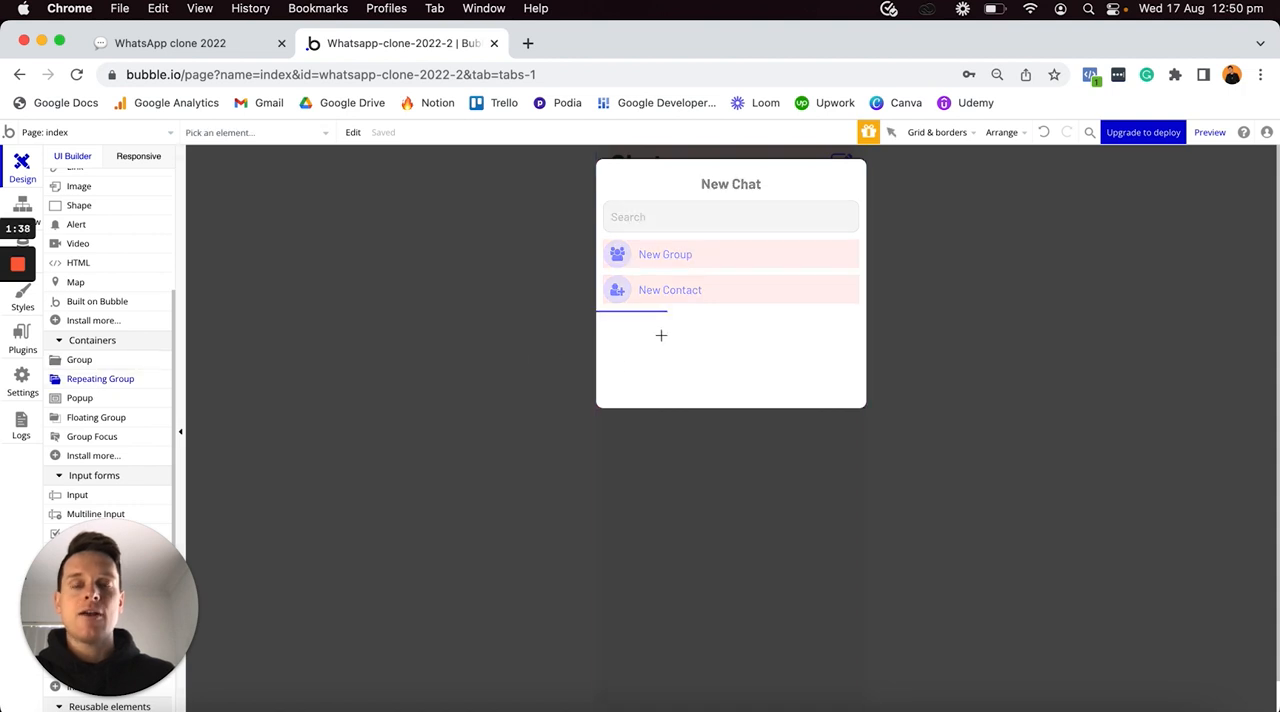
pyautogui.click(660, 335)
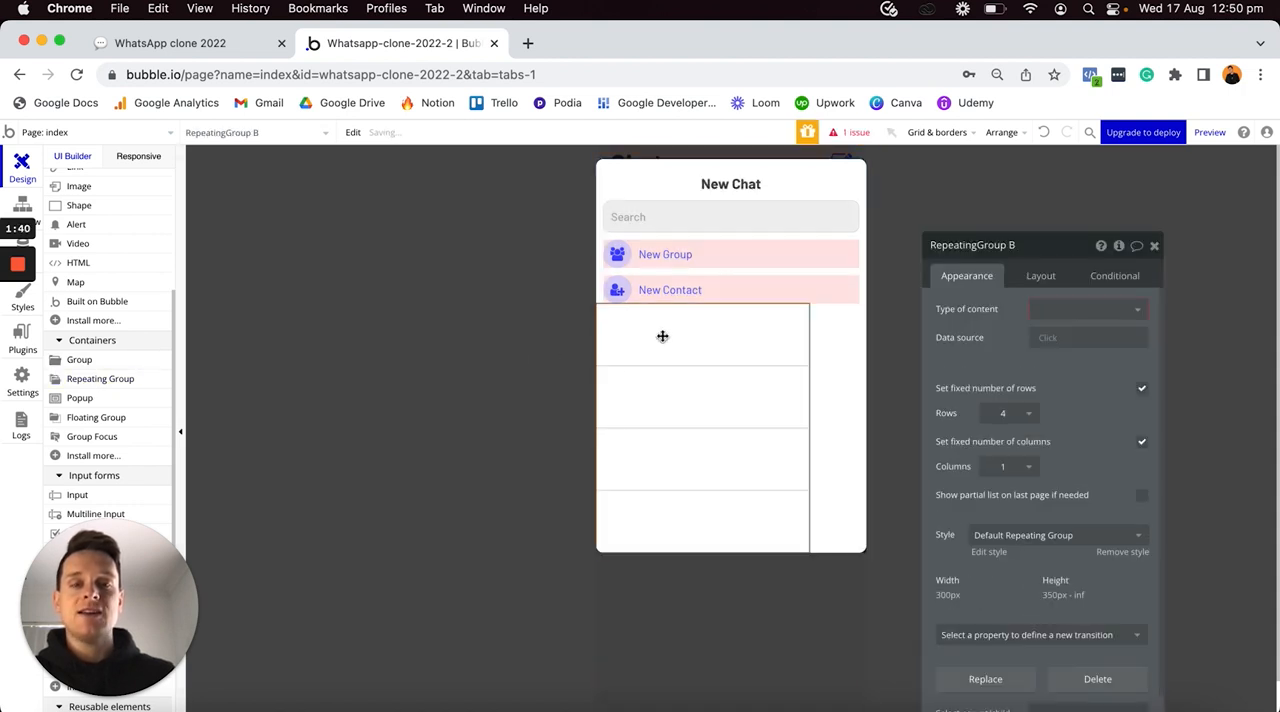
# - Set the new repeating group's type of content to User
pyautogui.moveTo(647, 360); pyautogui.dragTo(971, 320)
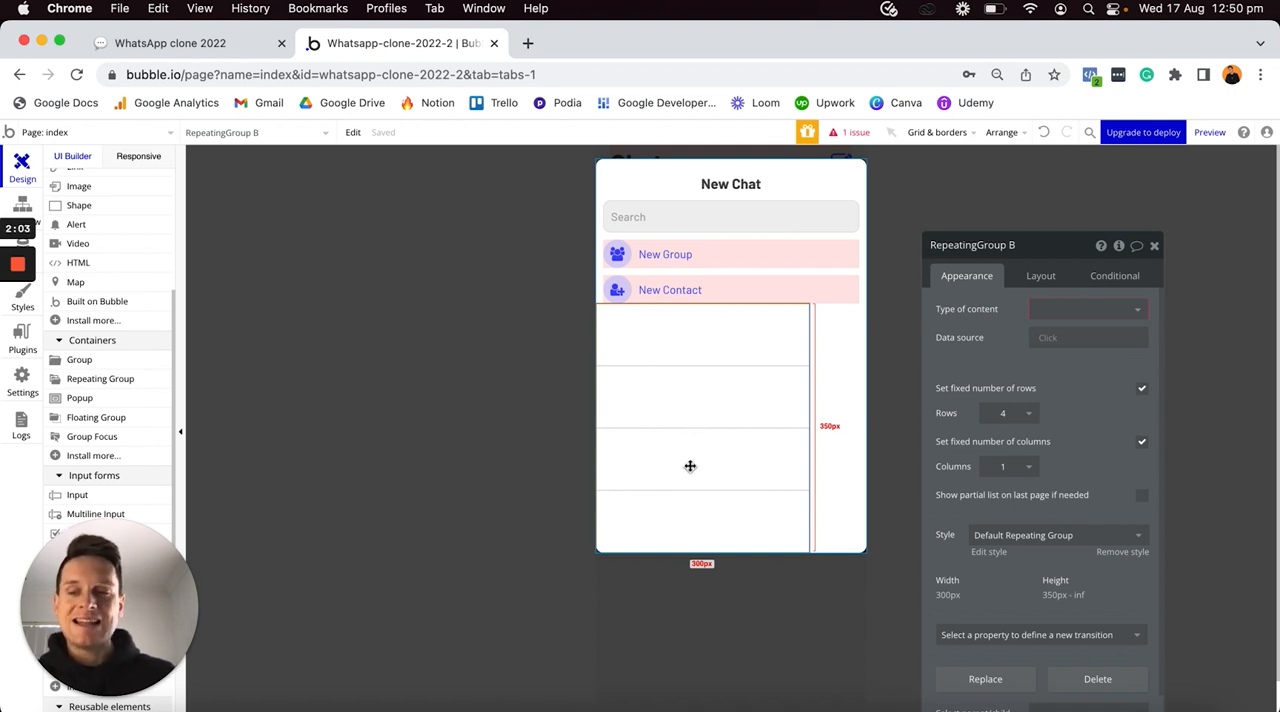
pyautogui.click(1045, 322)
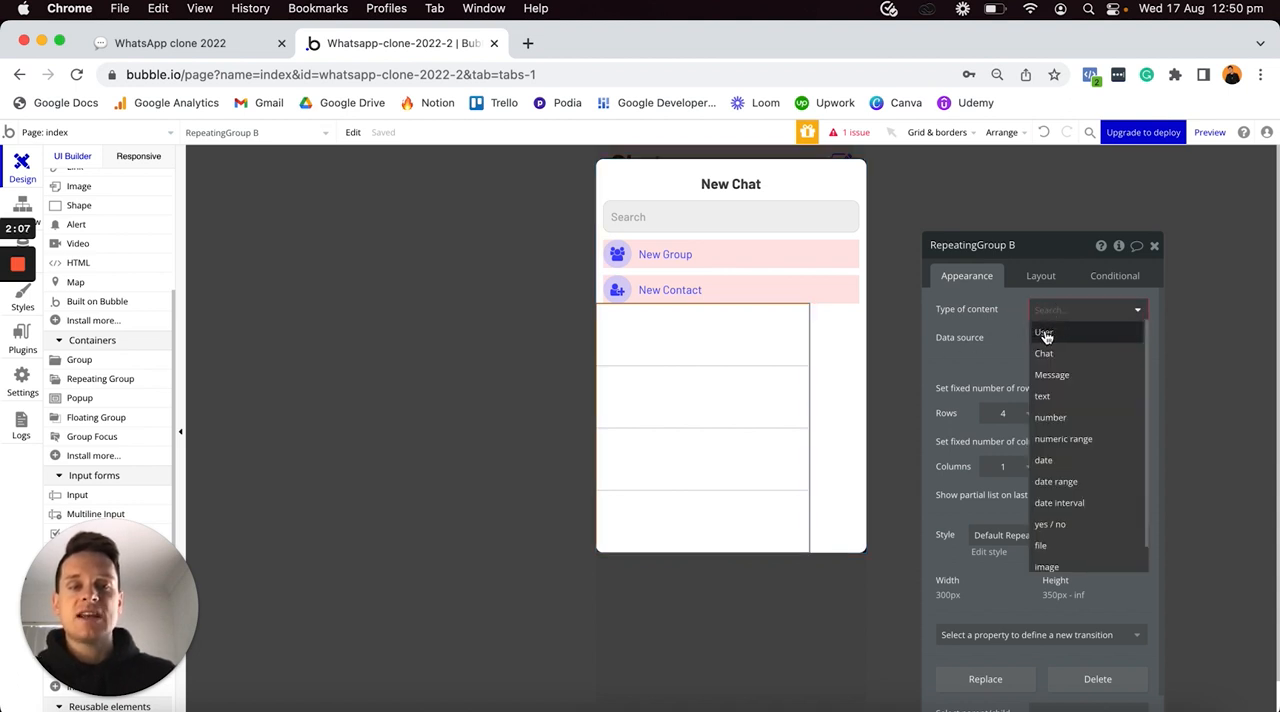
pyautogui.click(1046, 335)
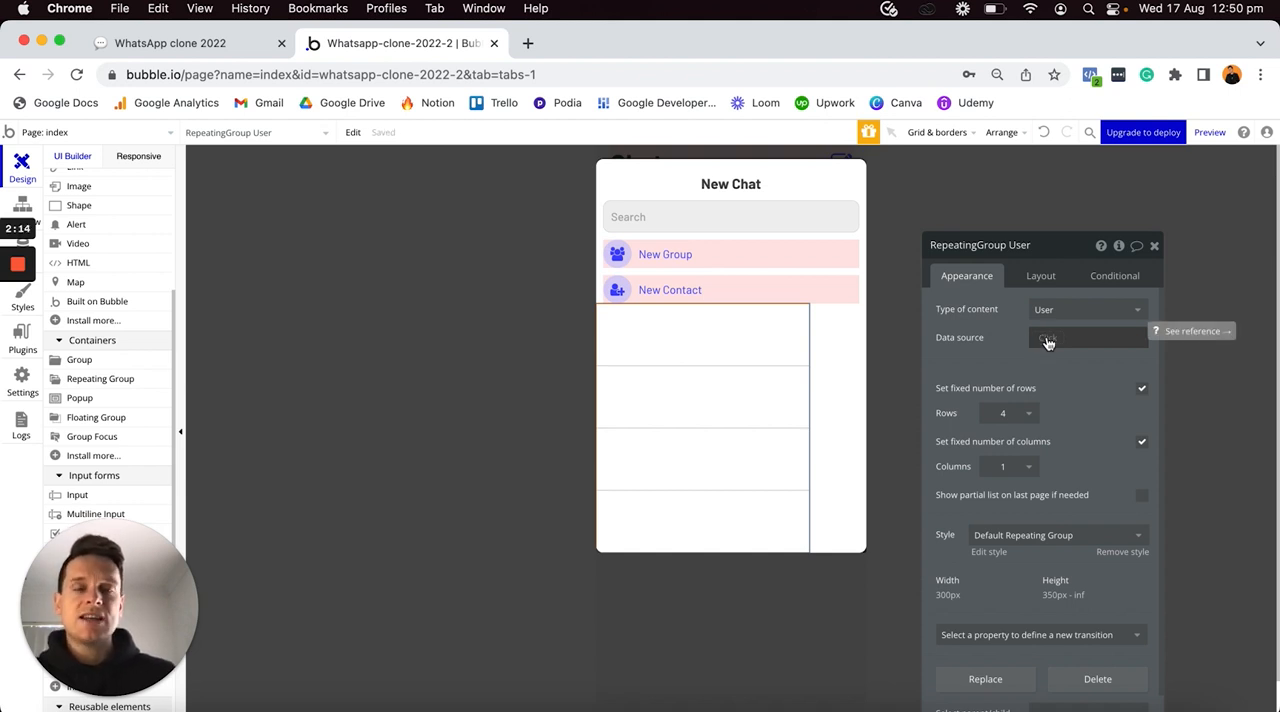
# - Examine the Contacts field of the User data type in the app's database
pyautogui.click(1047, 341)
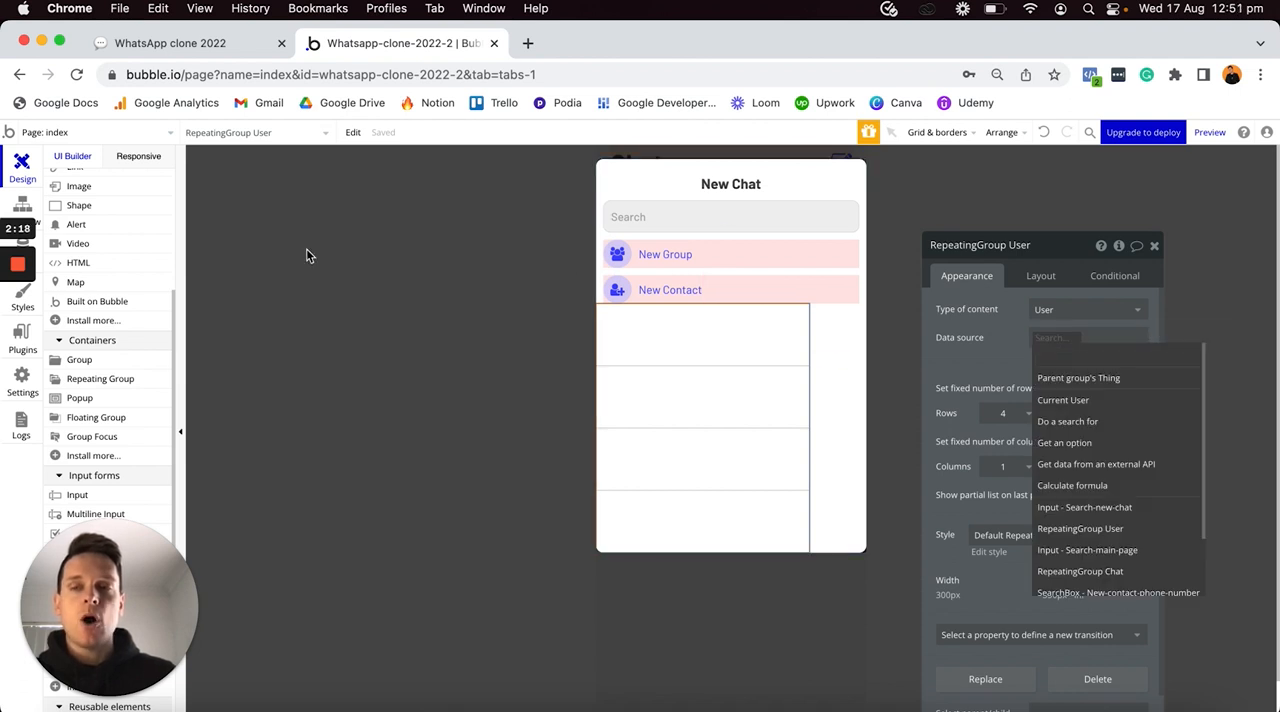
pyautogui.click(22, 210)
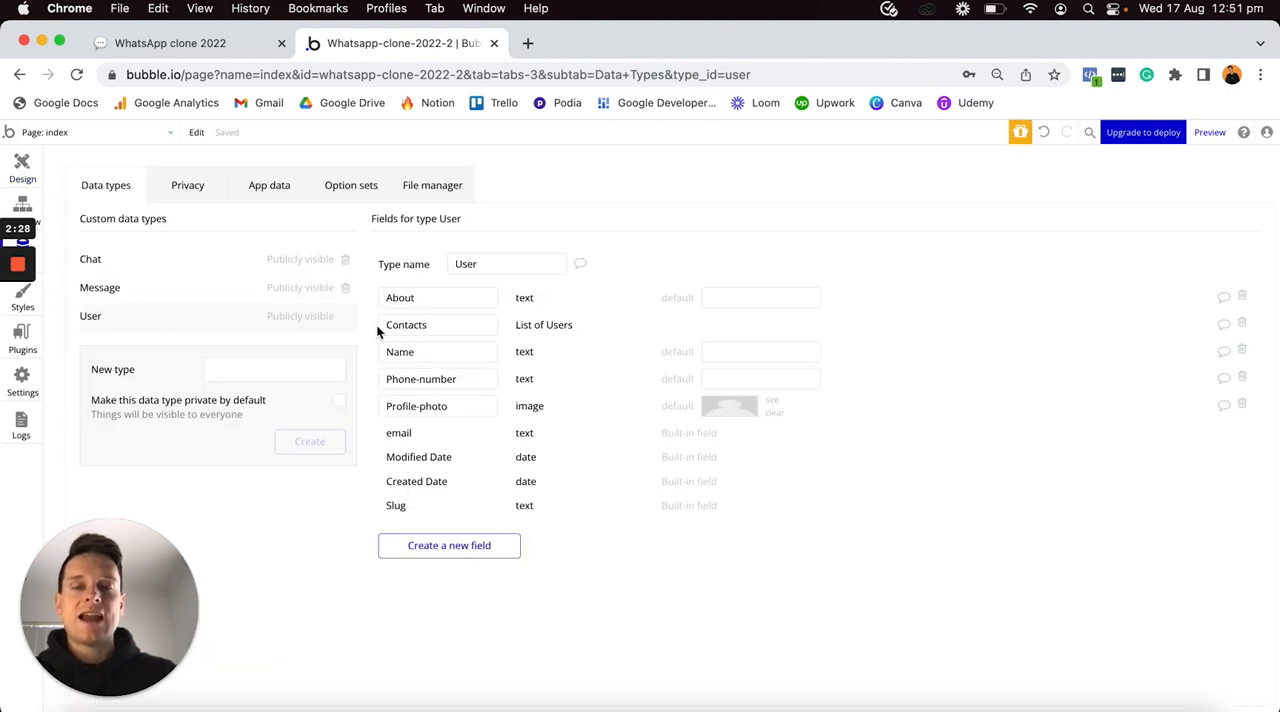
pyautogui.click(477, 327)
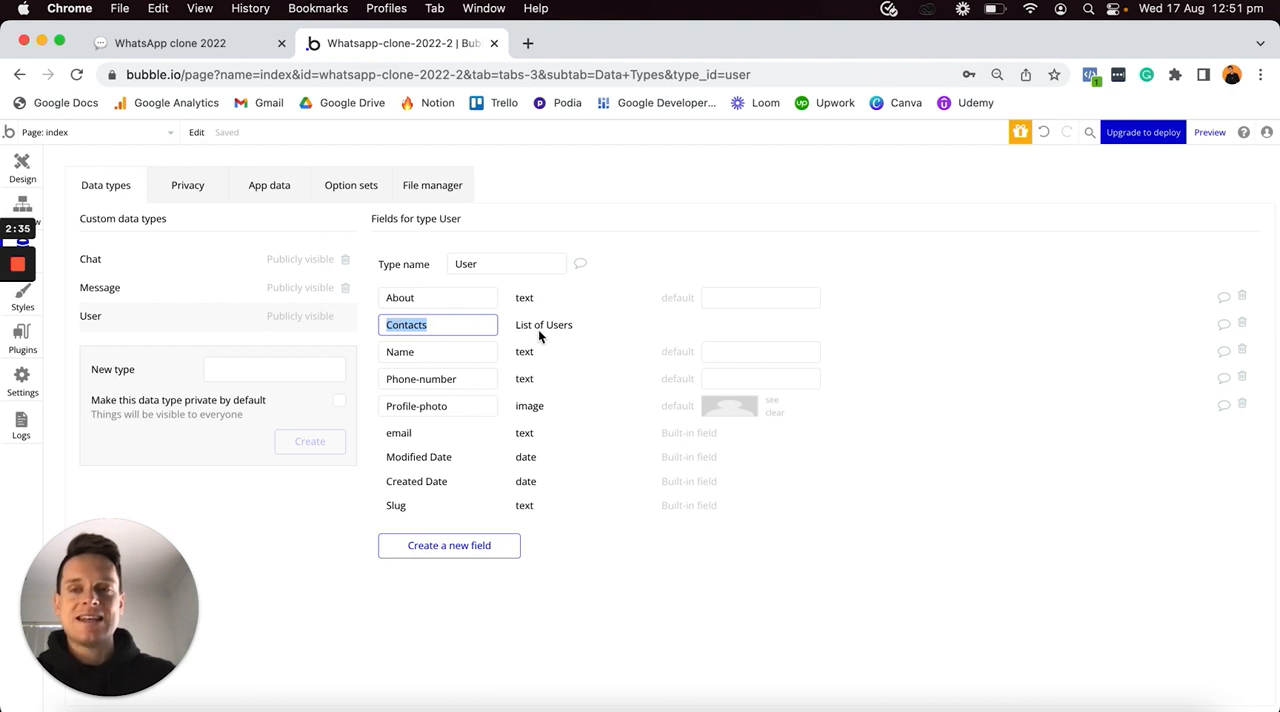
# - Return to the page design and set the New Chat repeating group's data source to Current User's Contacts
pyautogui.click(24, 166)
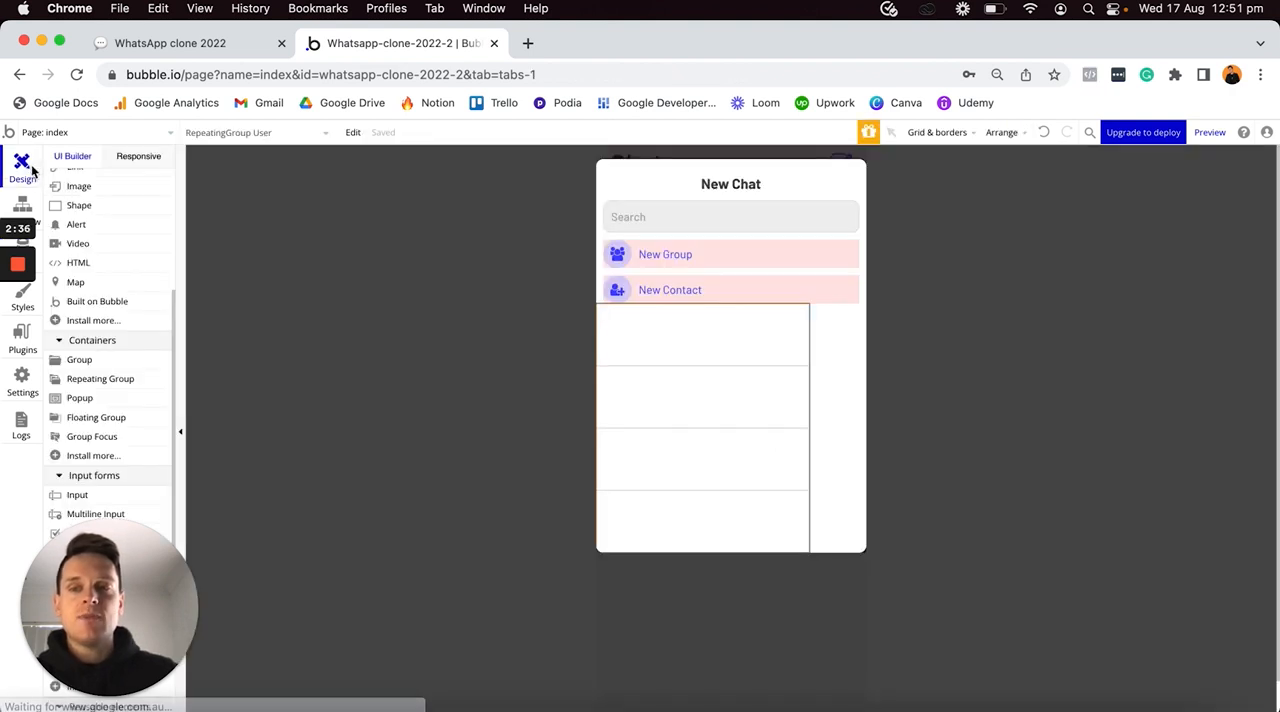
pyautogui.doubleClick(754, 357)
pyautogui.click(1052, 338)
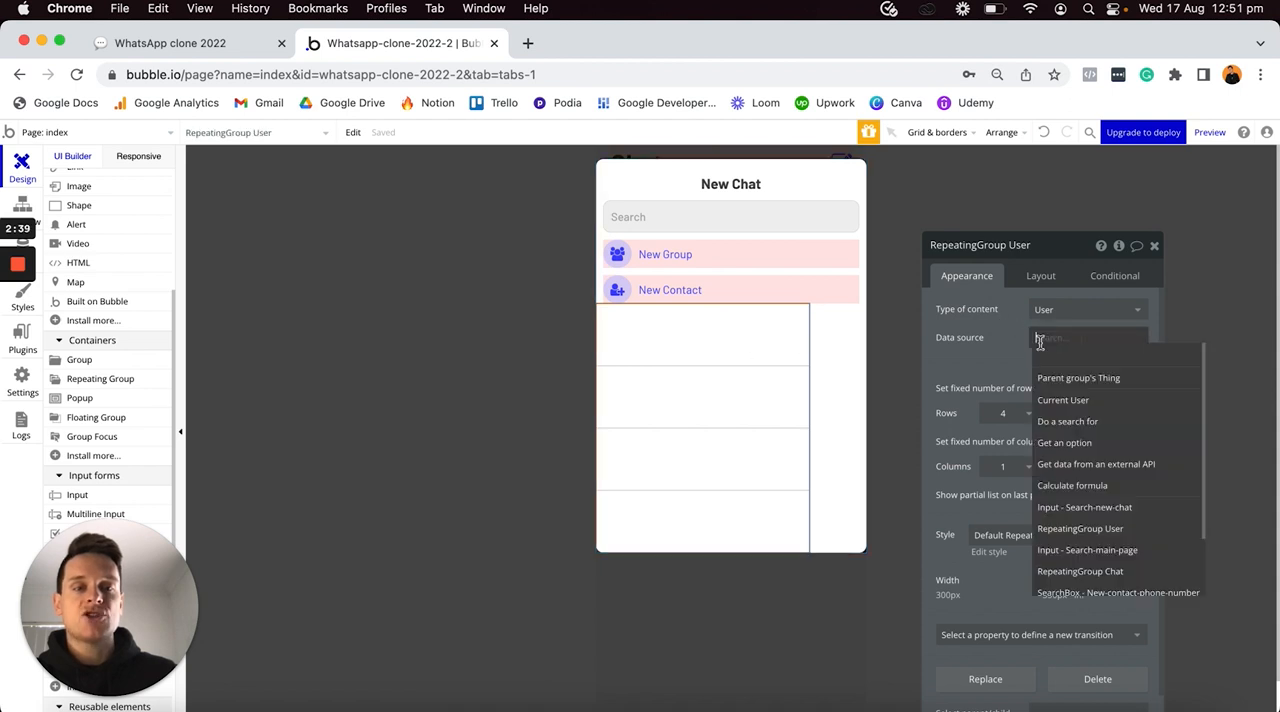
pyautogui.click(1063, 399)
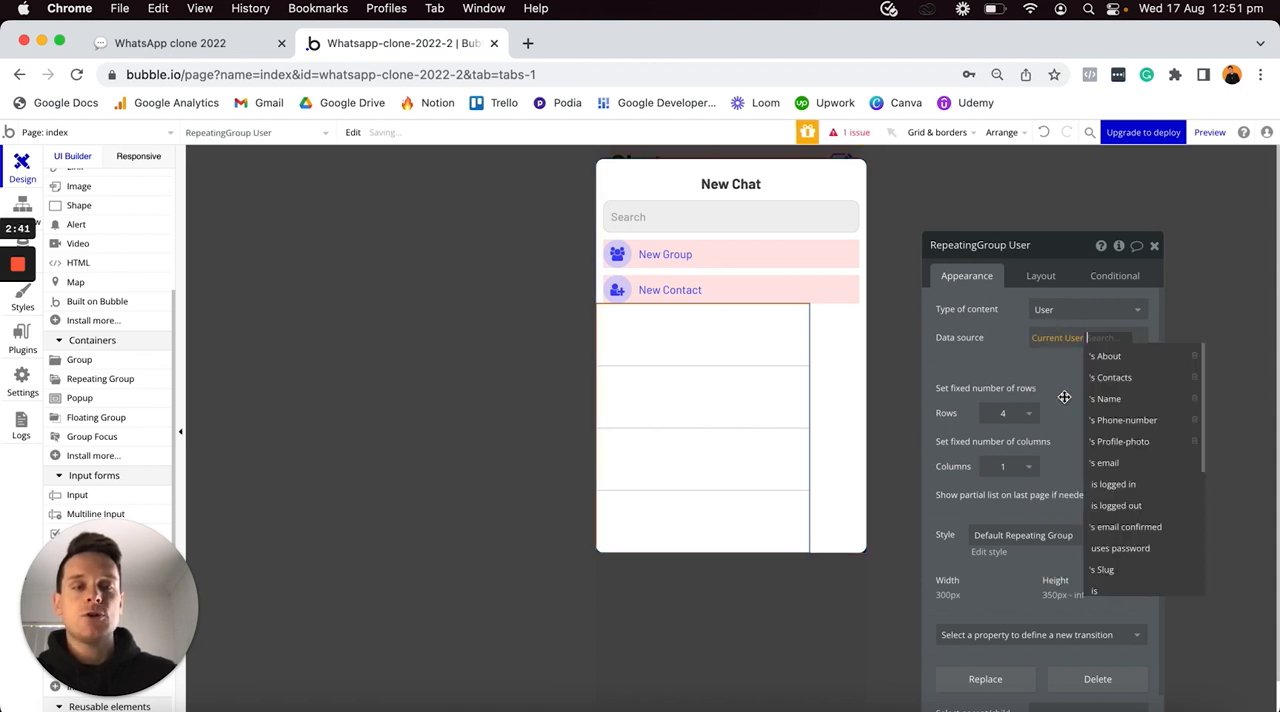
pyautogui.click(1116, 377)
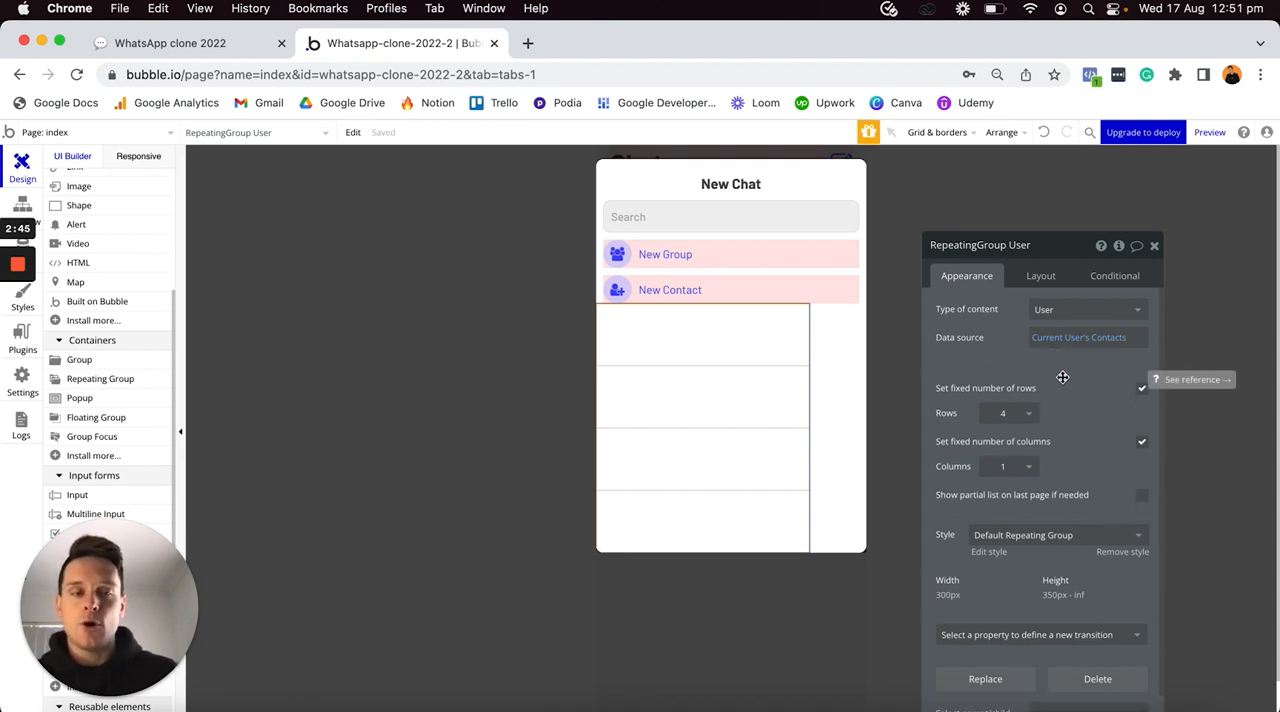
# - Turn off the repeating group's fixed number of rows and remove its Default Repeating Group style
pyautogui.click(1143, 391)
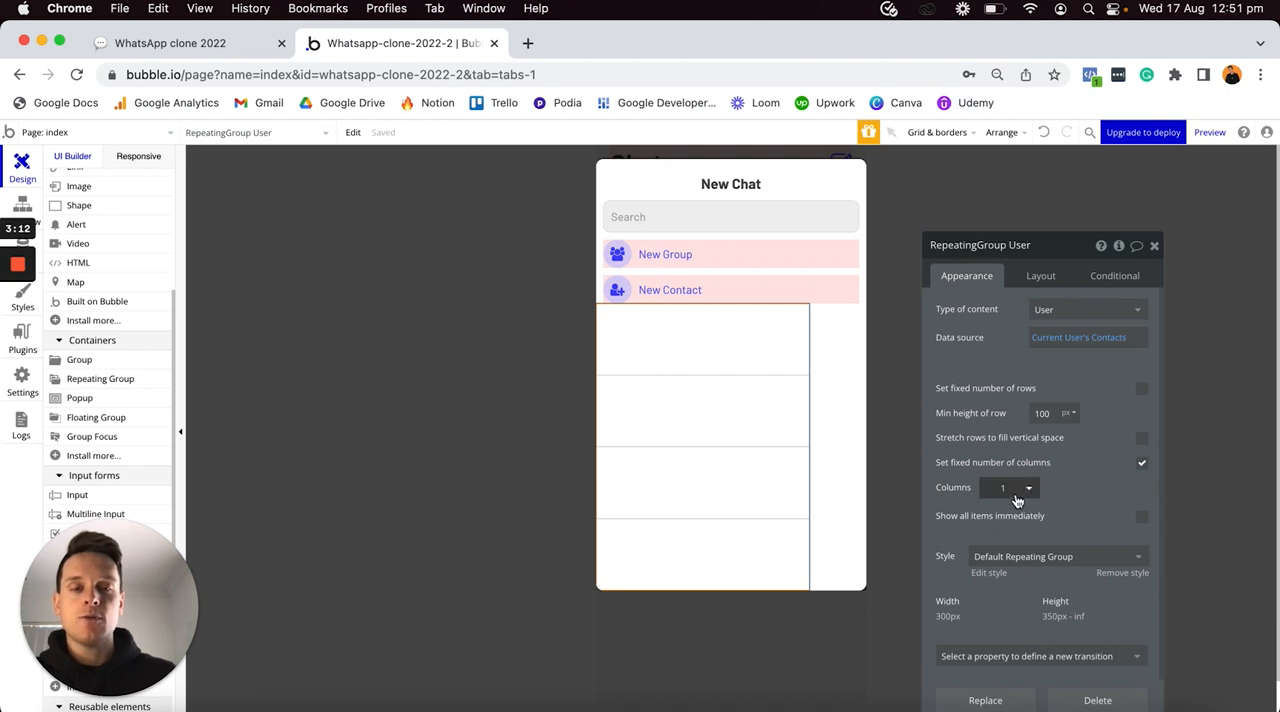
pyautogui.click(1120, 573)
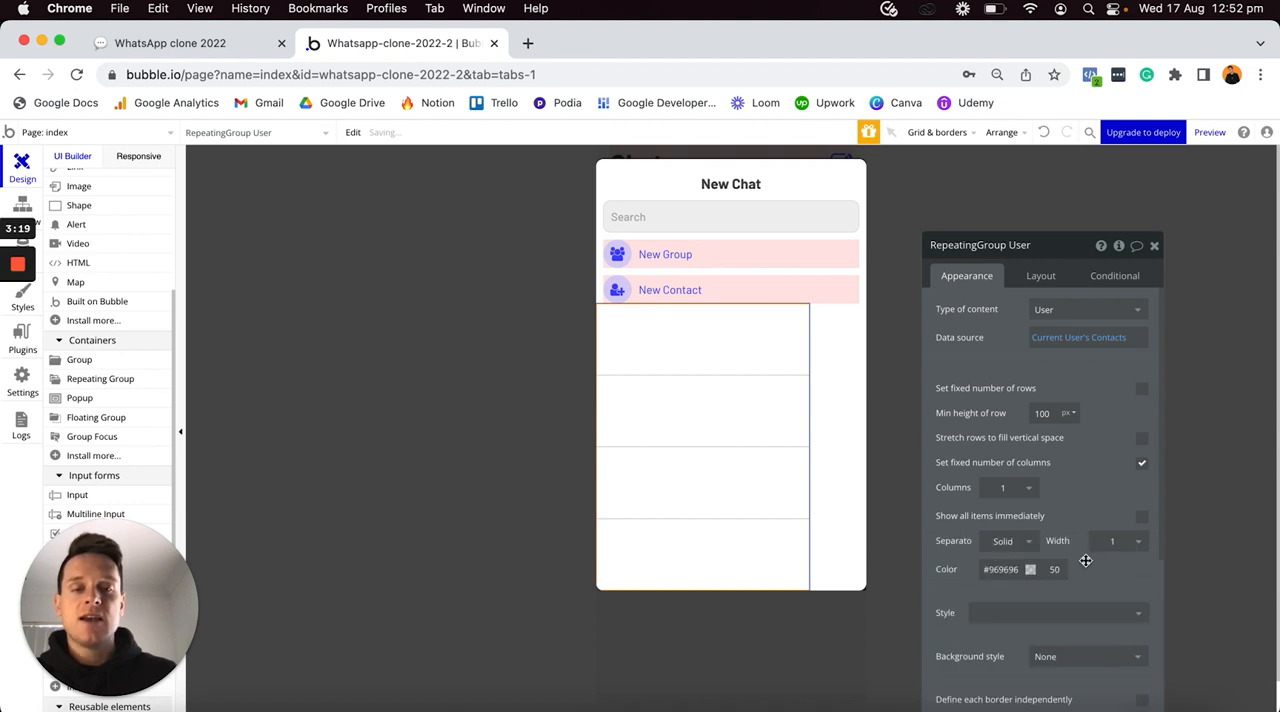
# - Set the repeating group's border style to Solid for all borders
pyautogui.scroll(-1, 1086, 560)
pyautogui.scroll(-3, 1086, 560)
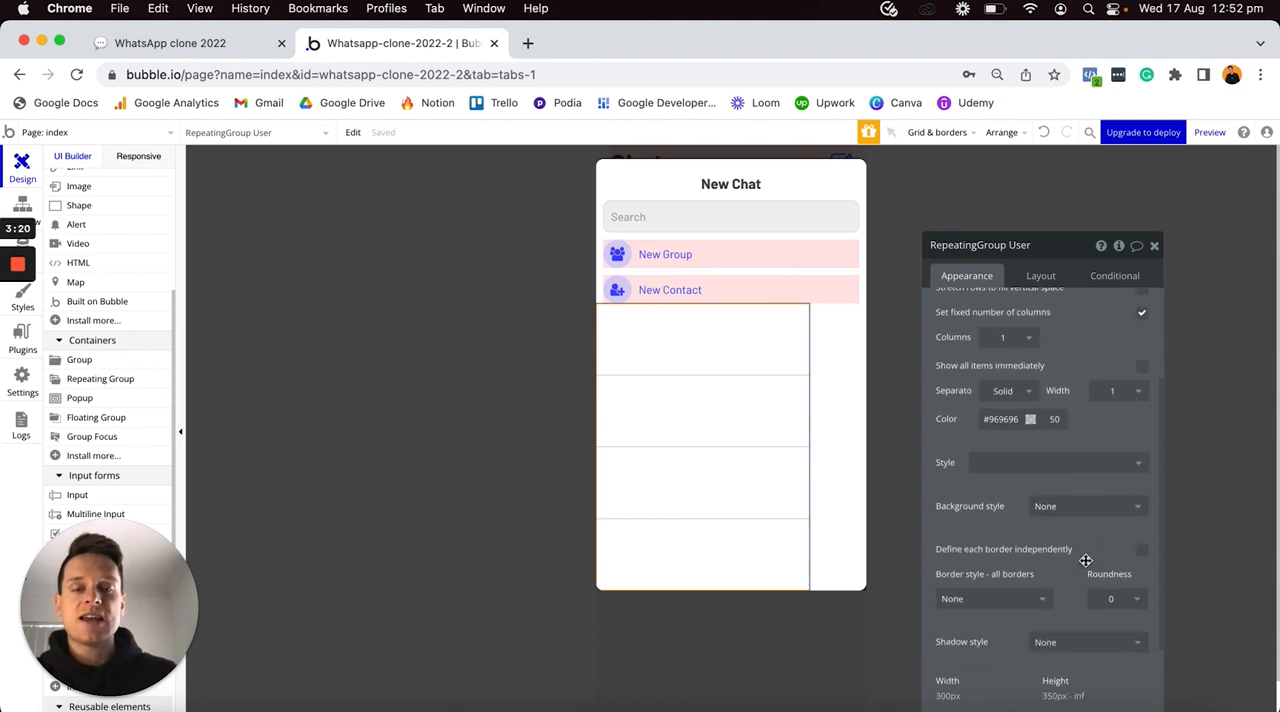
pyautogui.click(1000, 591)
pyautogui.click(985, 635)
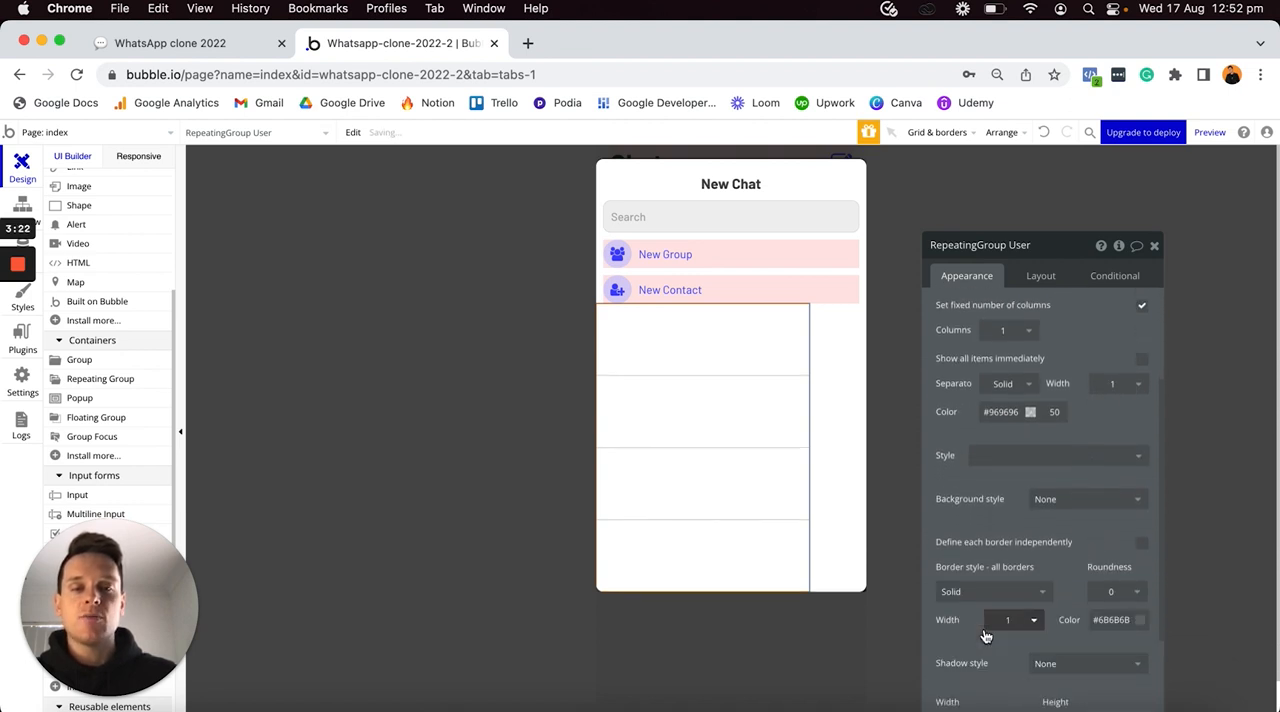
# - Set the New Chat repeating group's cell container layout to Row
pyautogui.click(822, 437)
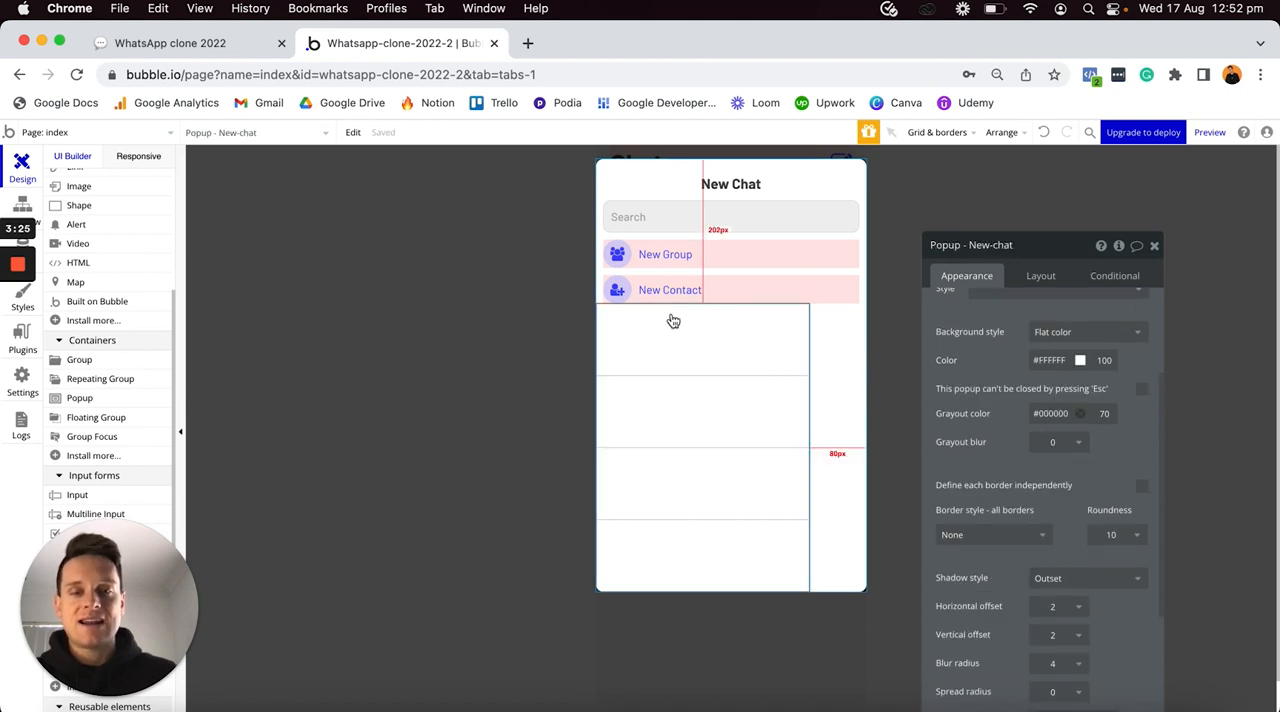
pyautogui.click(706, 435)
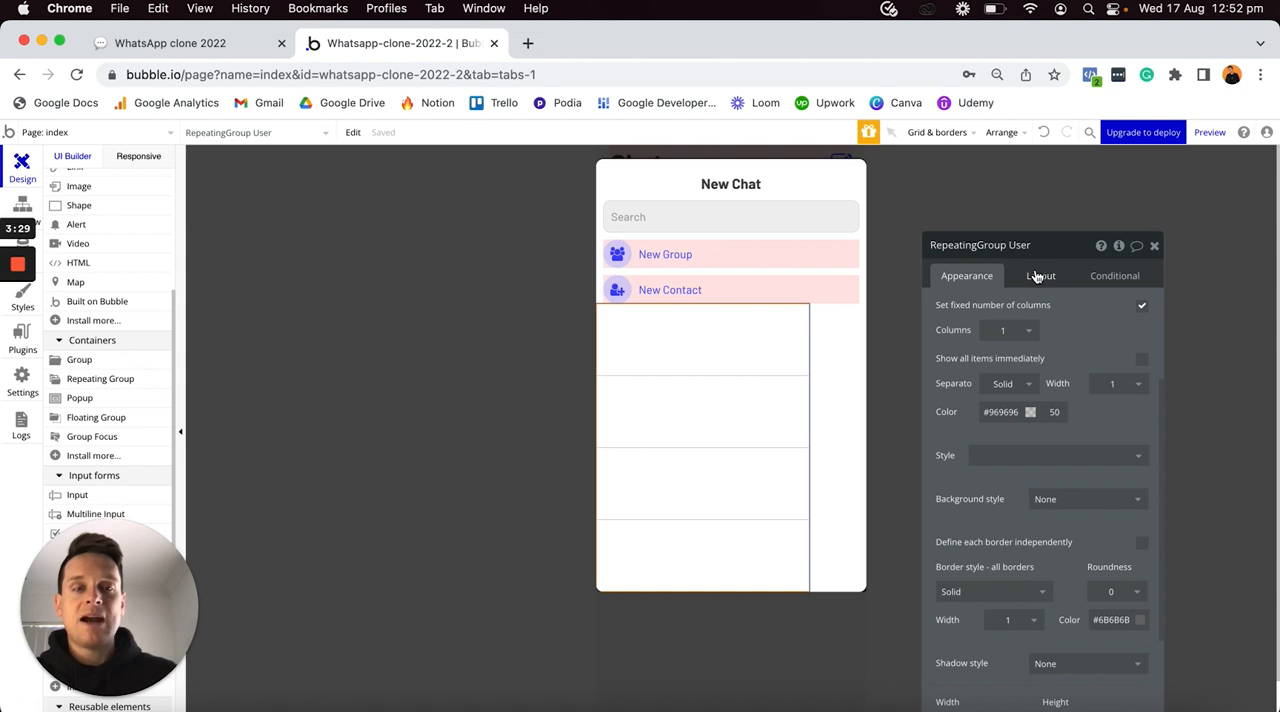
pyautogui.click(1037, 276)
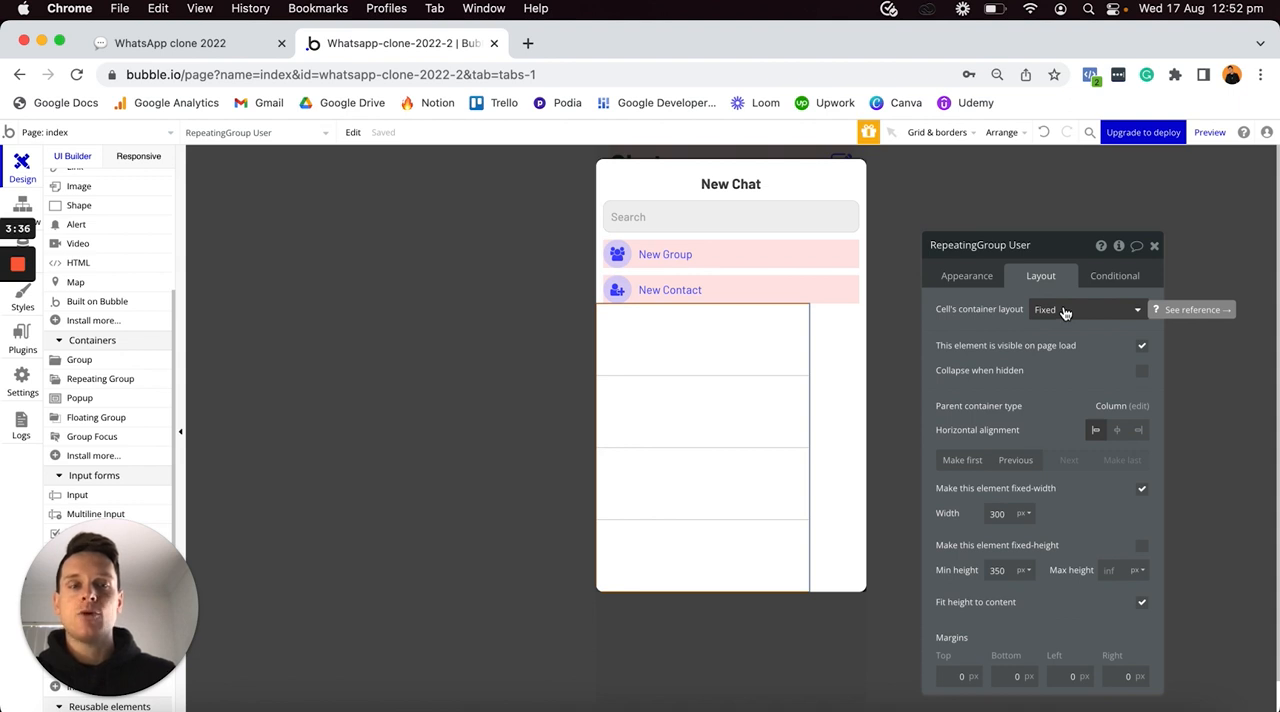
pyautogui.click(1065, 313)
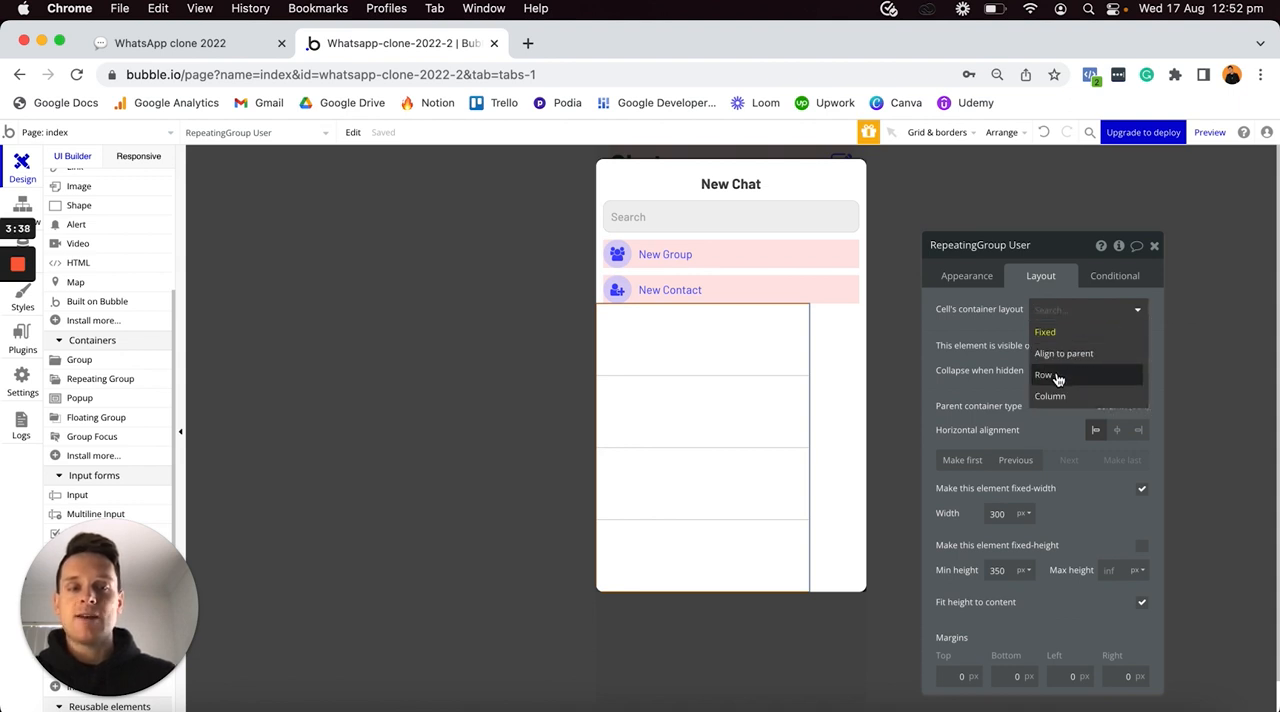
pyautogui.click(1057, 376)
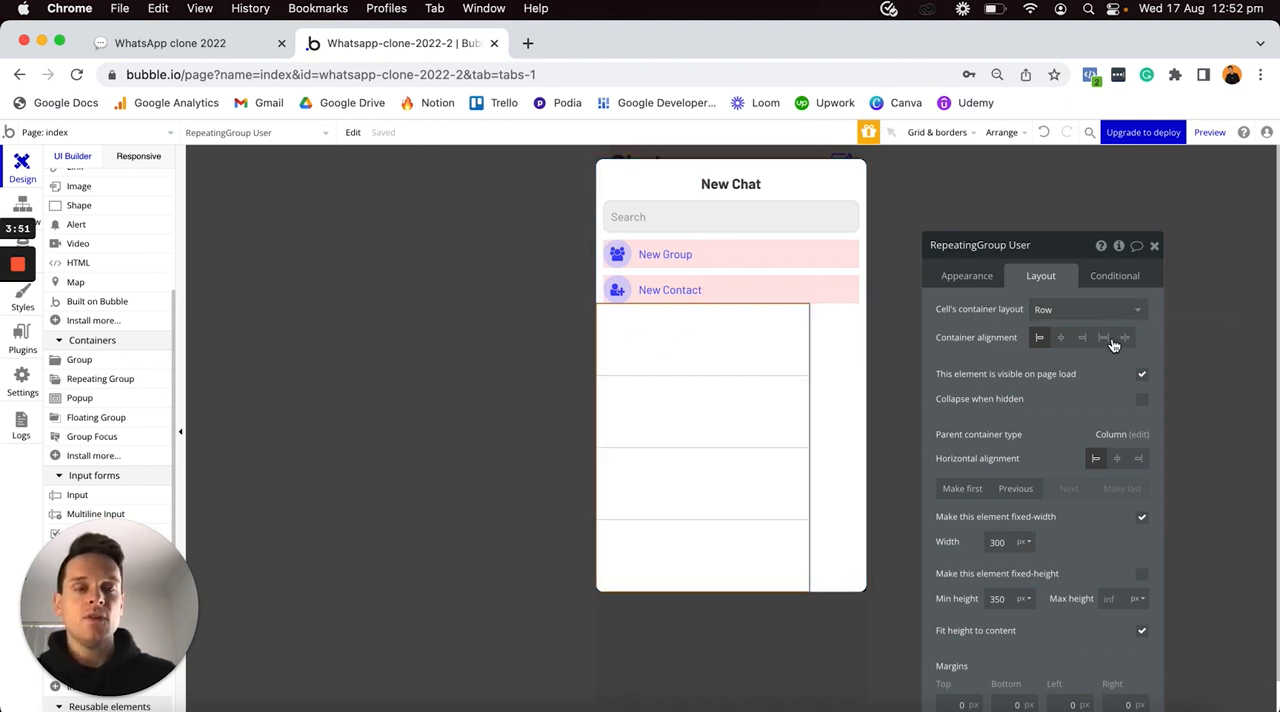
# - Turn off the repeating group's fixed width and set its minimum width to 0 px
pyautogui.click(1142, 521)
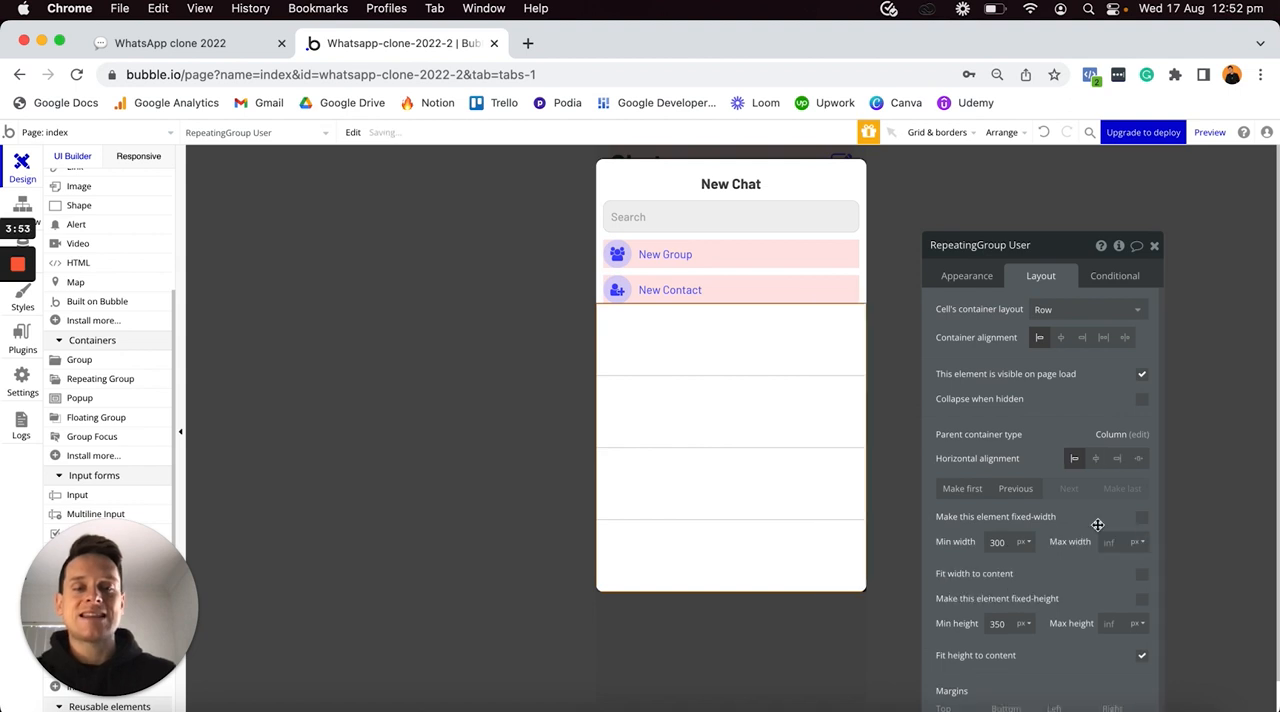
pyautogui.click(1012, 540)
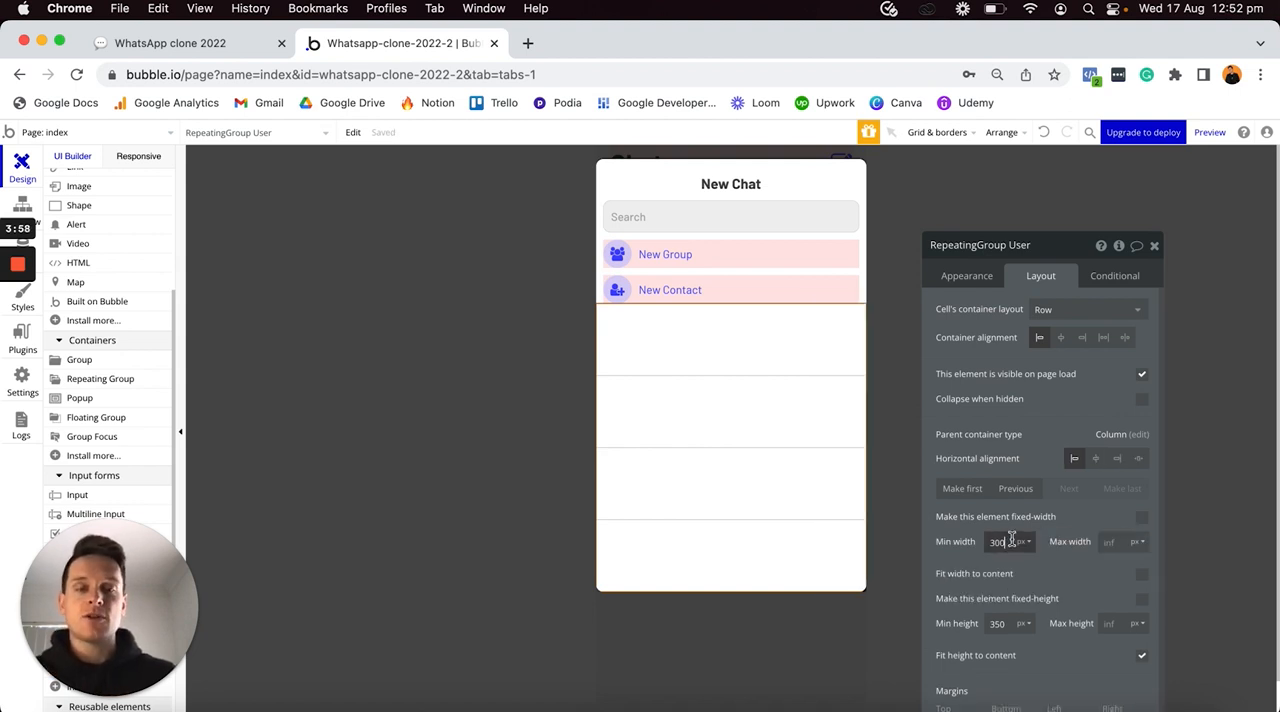
pyautogui.write('0')
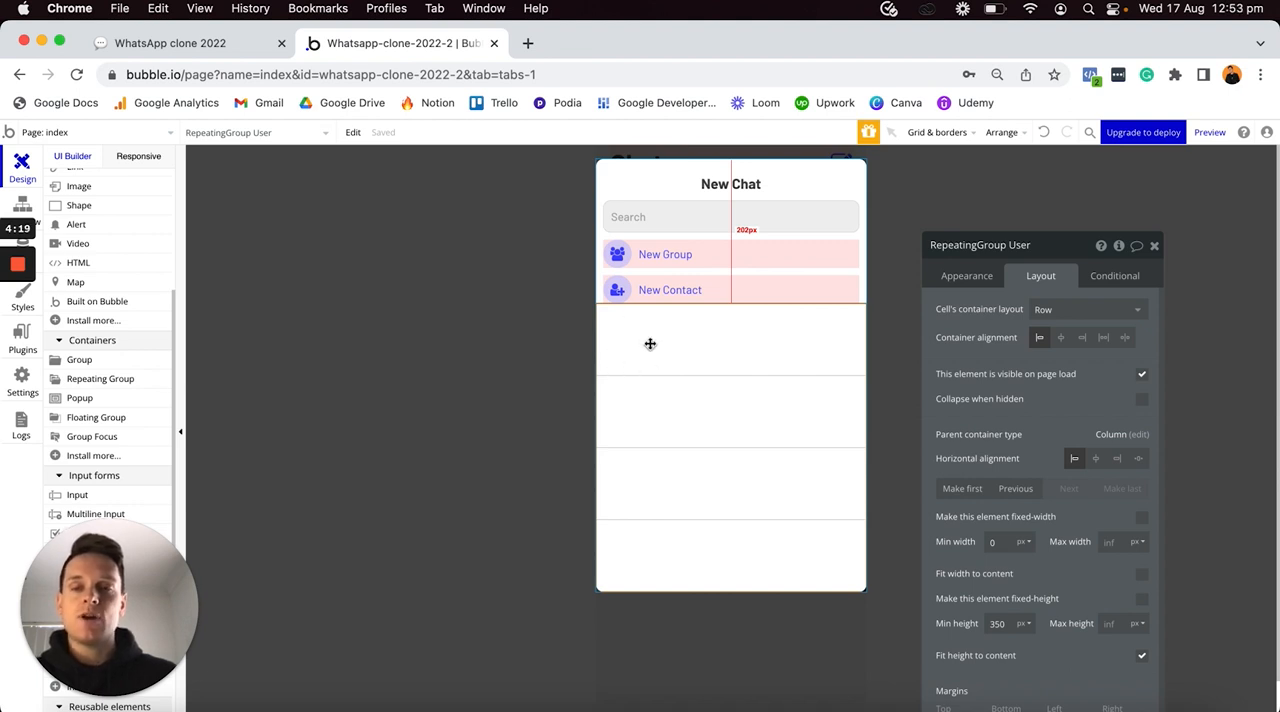
# - Place an image in the repeating group's first cell and set its dynamic image to Current cell's User's Profile-photo
pyautogui.scroll(5, 114, 420)
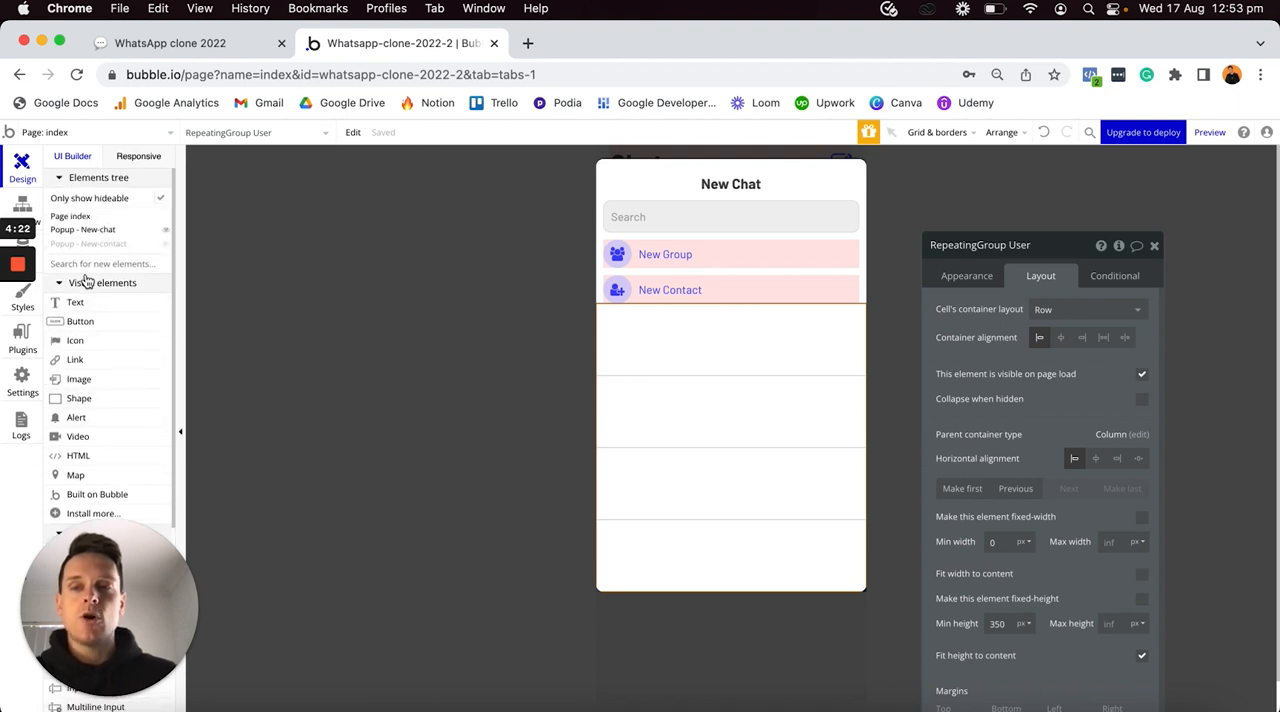
pyautogui.click(88, 380)
pyautogui.click(710, 348)
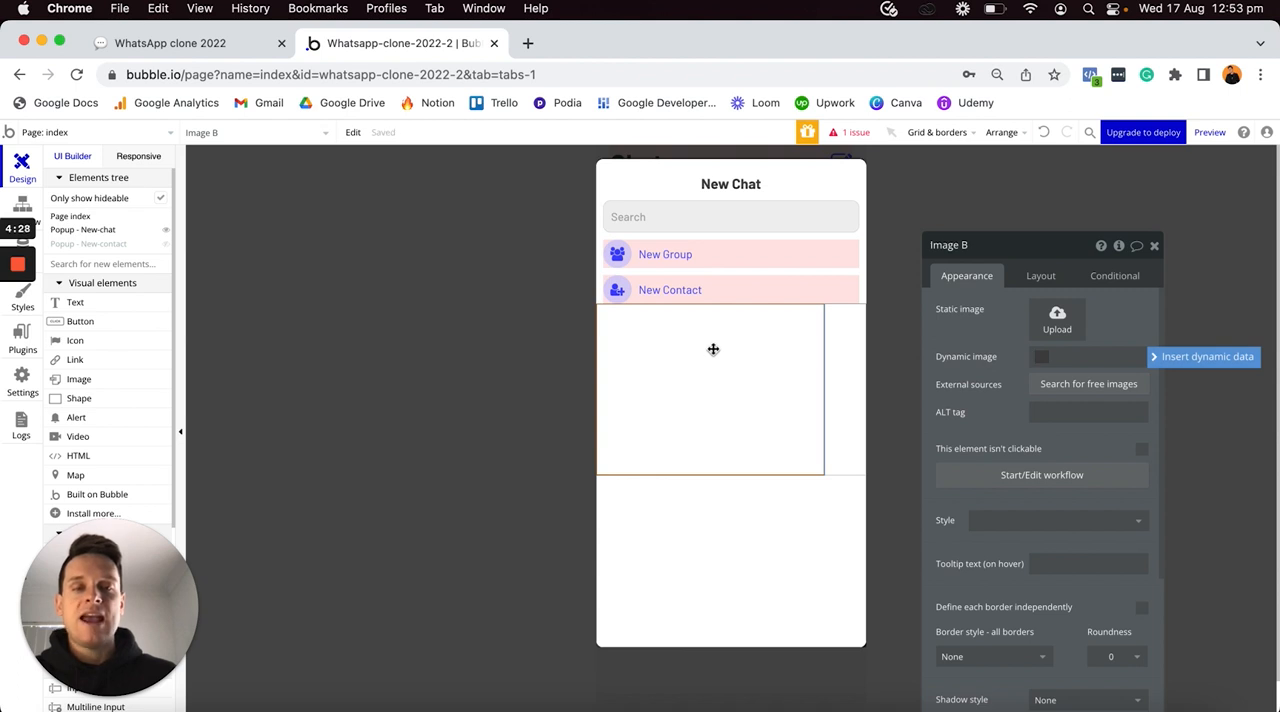
pyautogui.click(1160, 362)
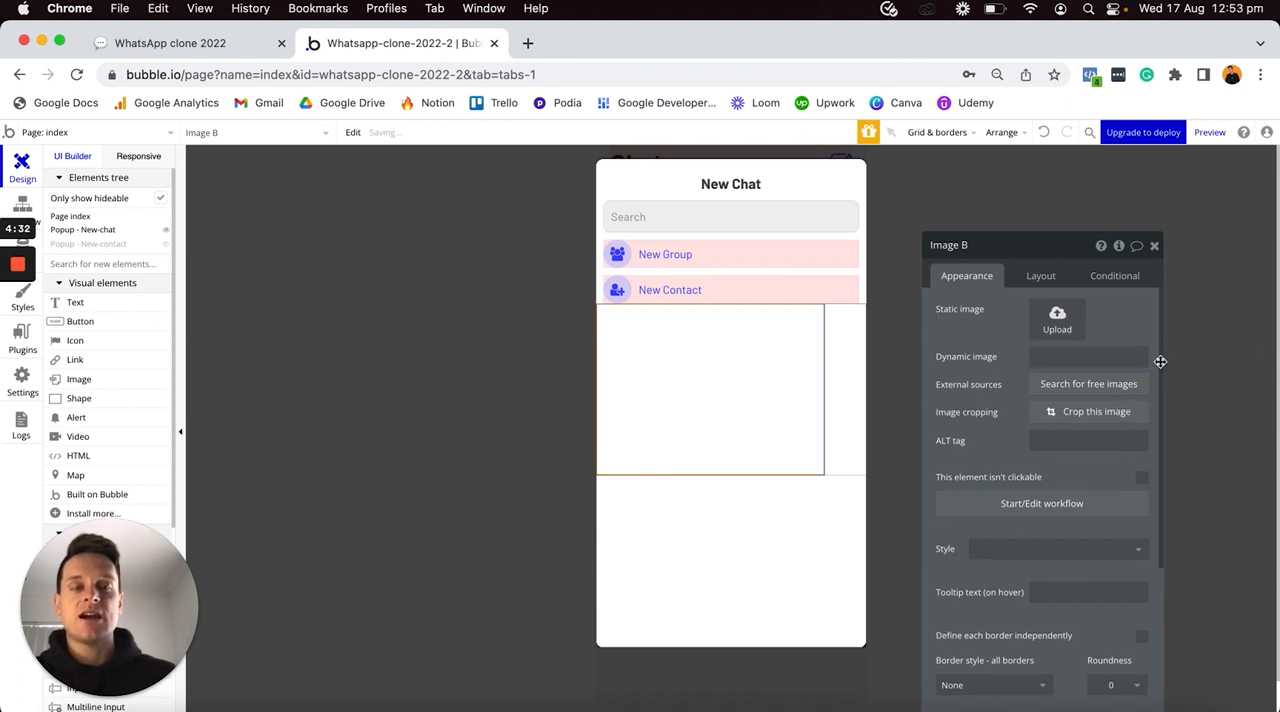
pyautogui.click(1088, 400)
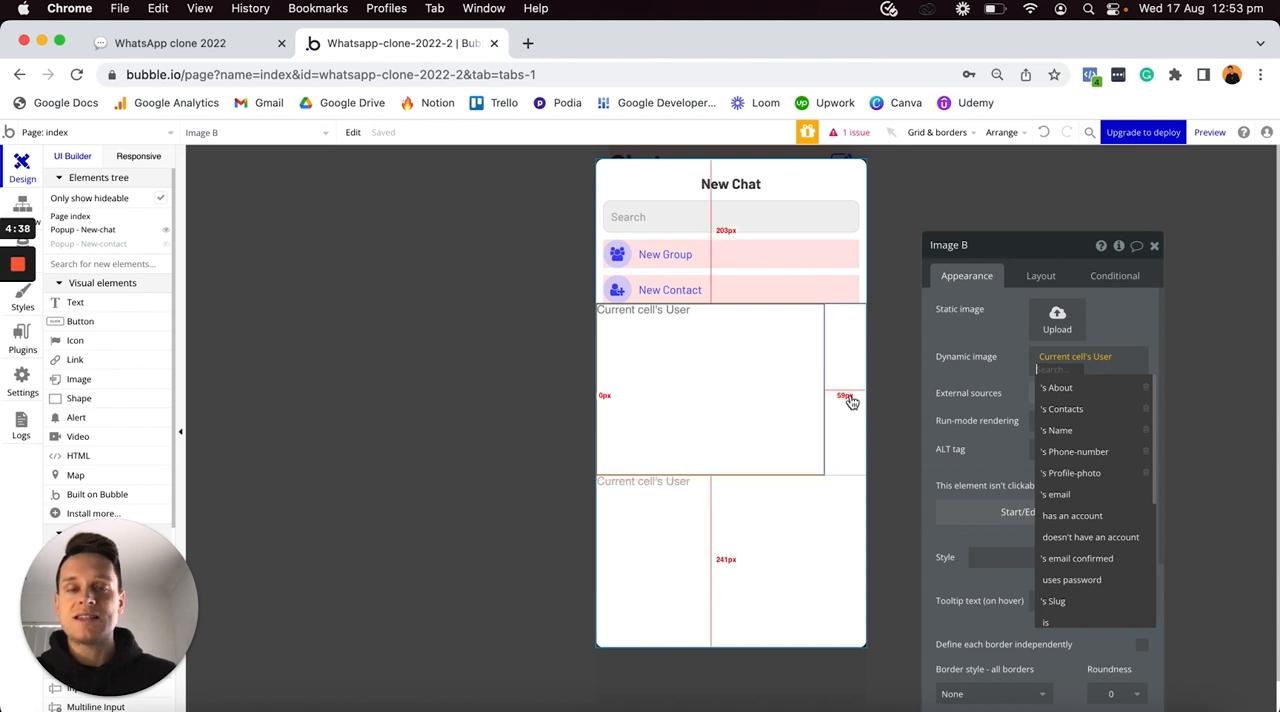
pyautogui.click(1077, 472)
# - Give the profile image a Solid border on all sides with a roundness of 100
pyautogui.scroll(-4, 1078, 470)
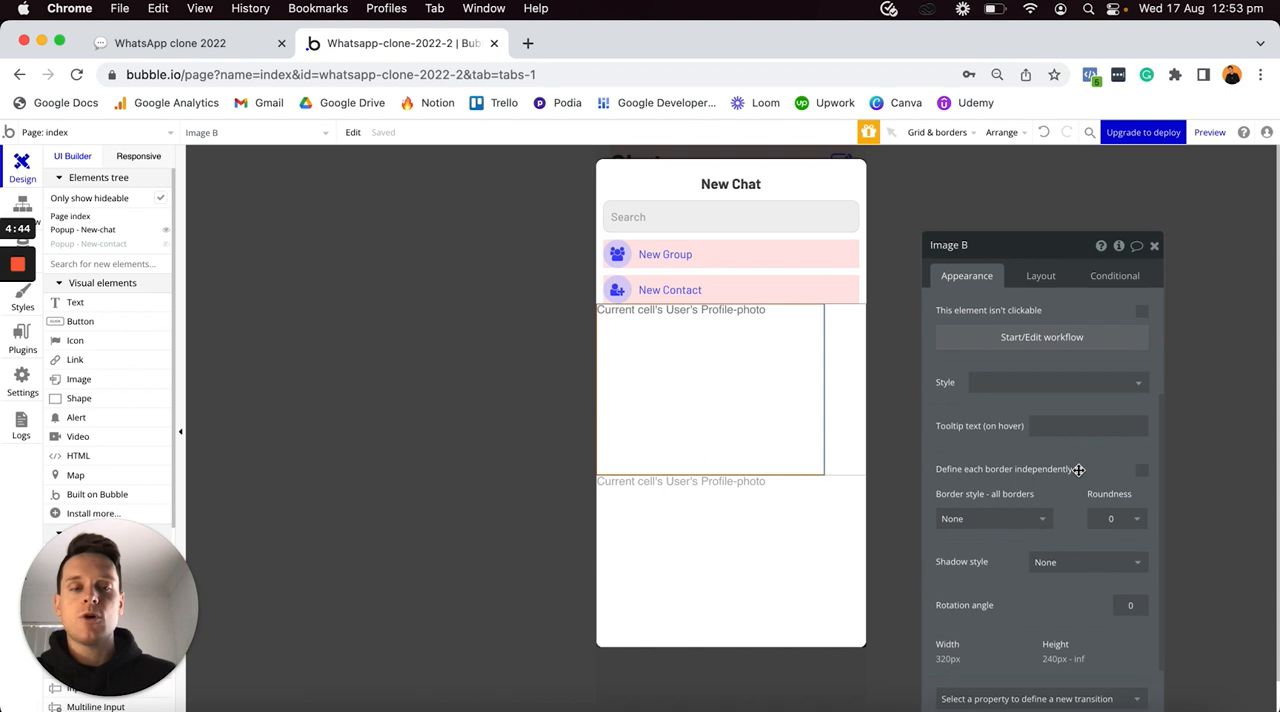
pyautogui.click(1012, 518)
pyautogui.click(983, 564)
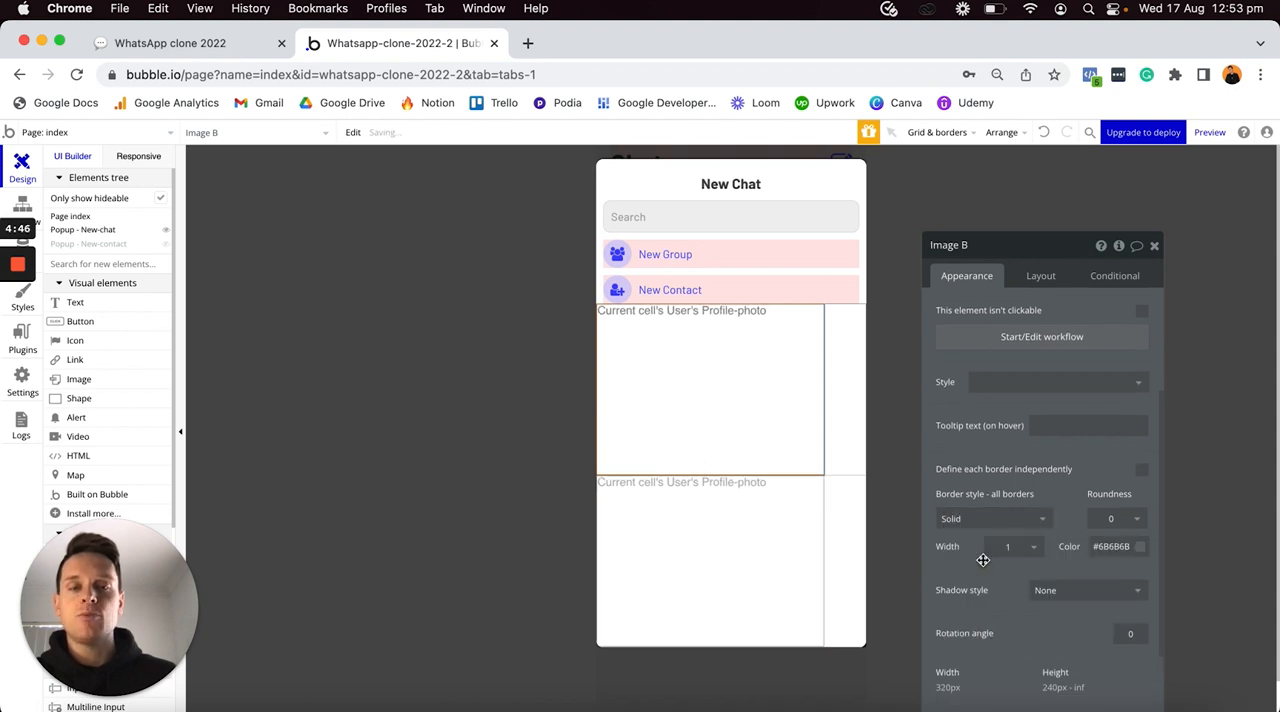
pyautogui.click(1120, 519)
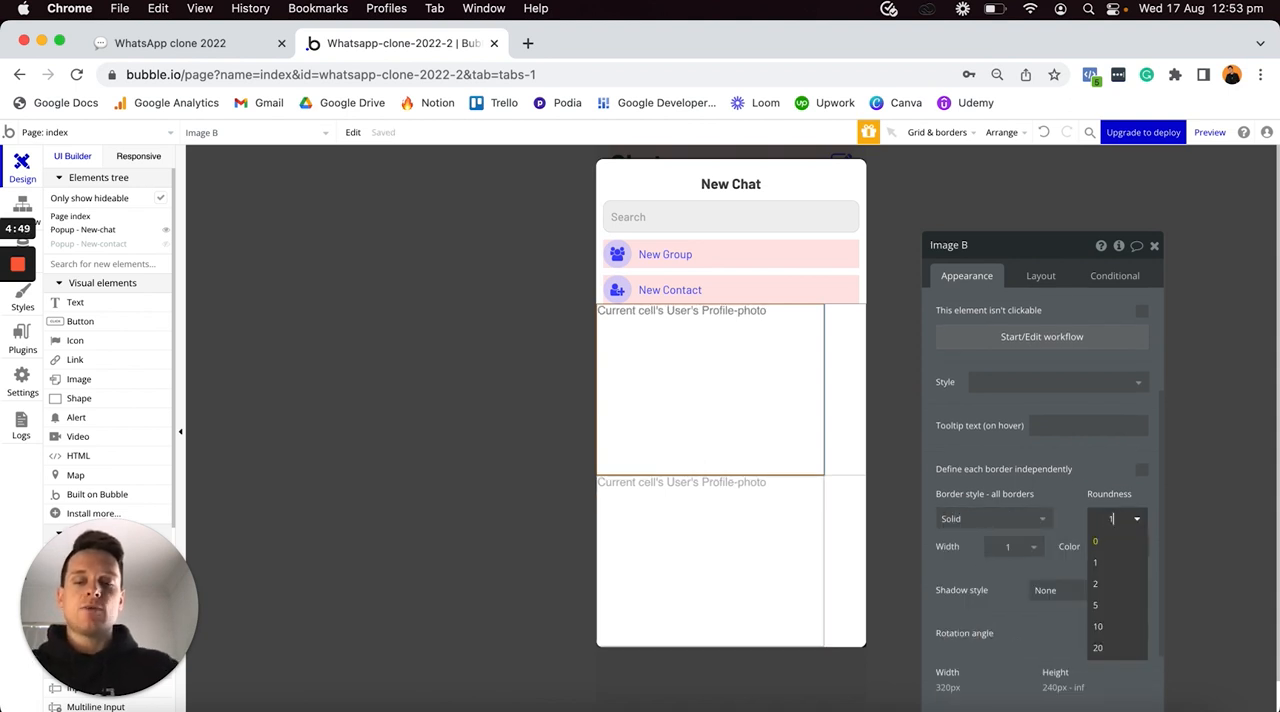
pyautogui.write('100')
pyautogui.press('Return')
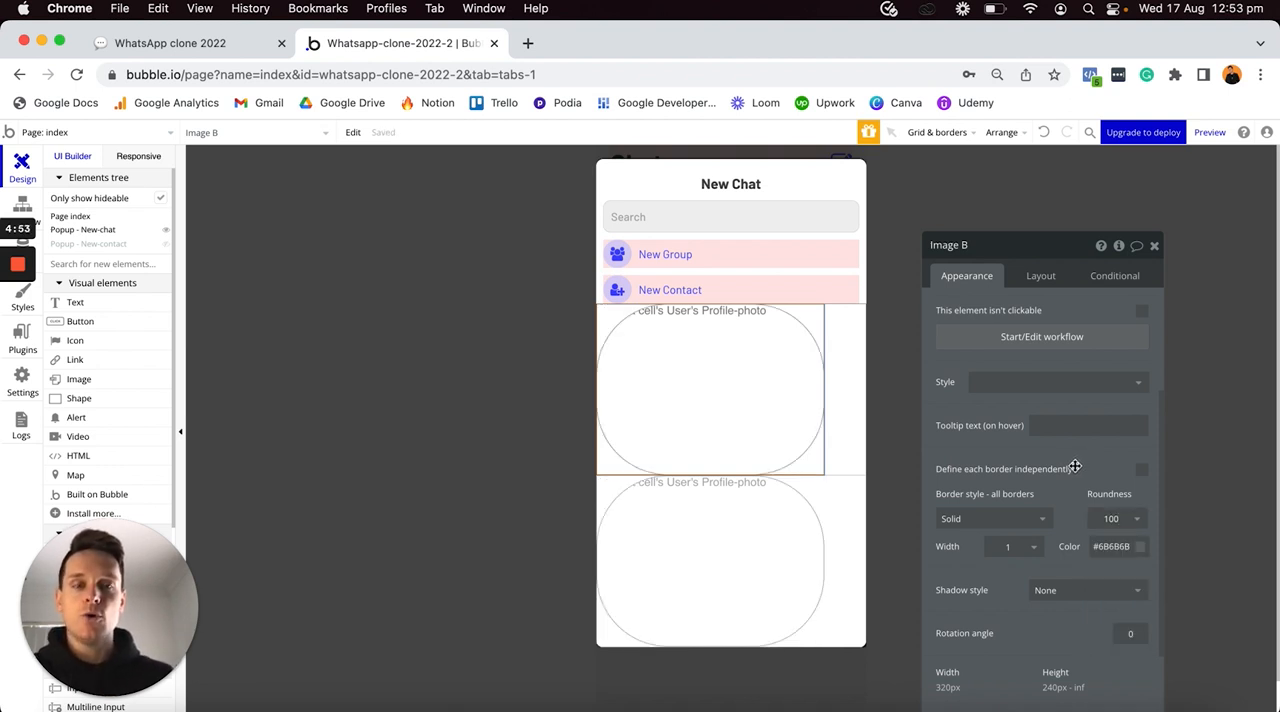
# - Size the profile image to 40 px wide and 40 px high, and make its height fixed
pyautogui.click(1042, 277)
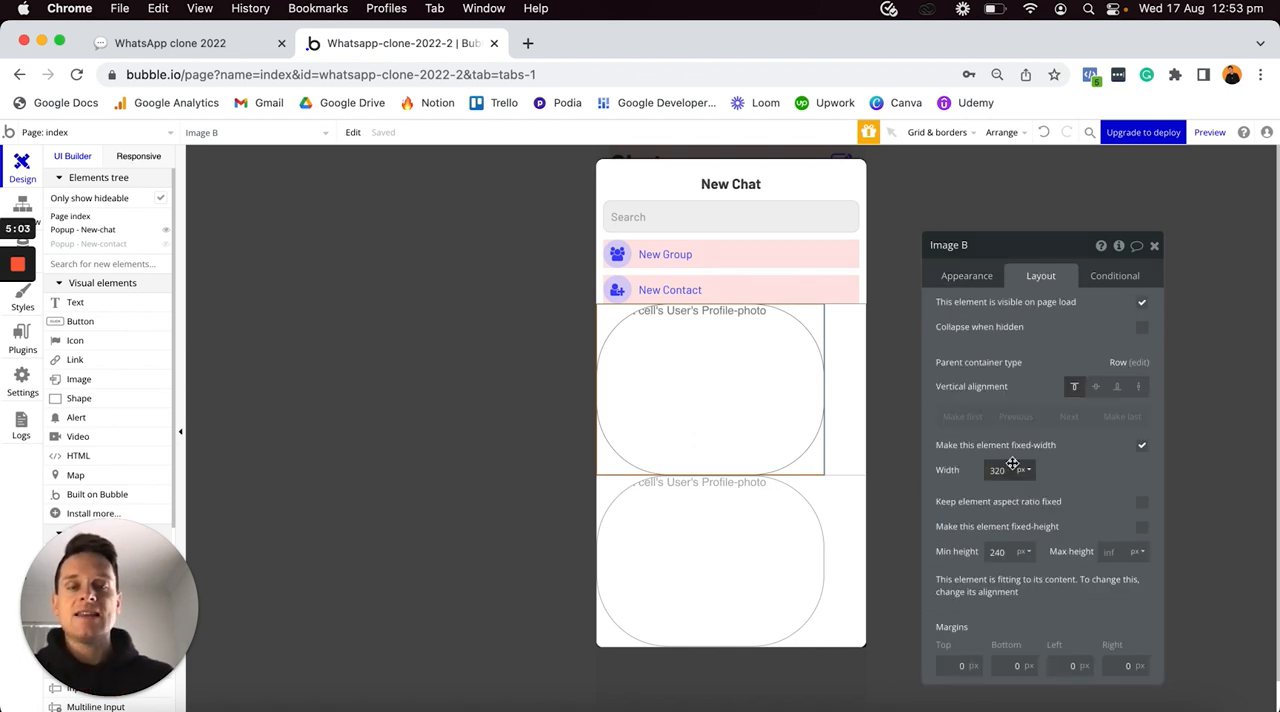
pyautogui.write('40')
pyautogui.press('Return')
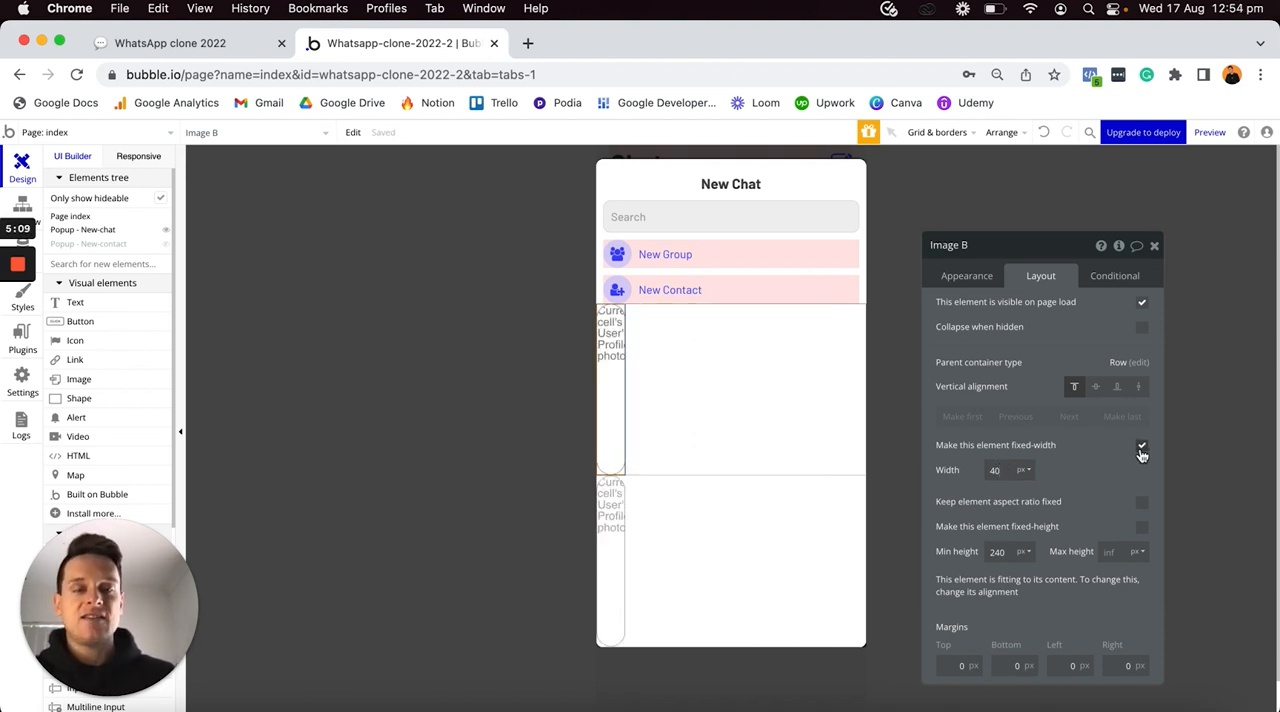
pyautogui.write('40')
pyautogui.press('Return')
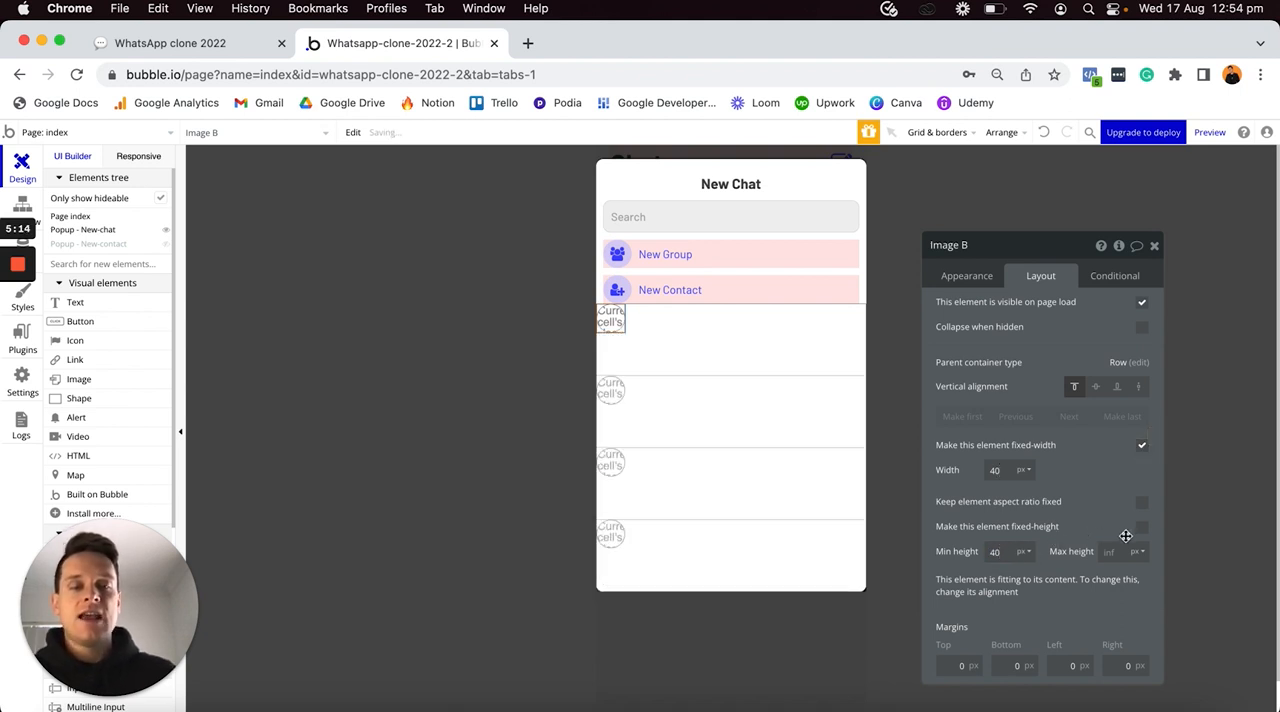
pyautogui.click(1142, 528)
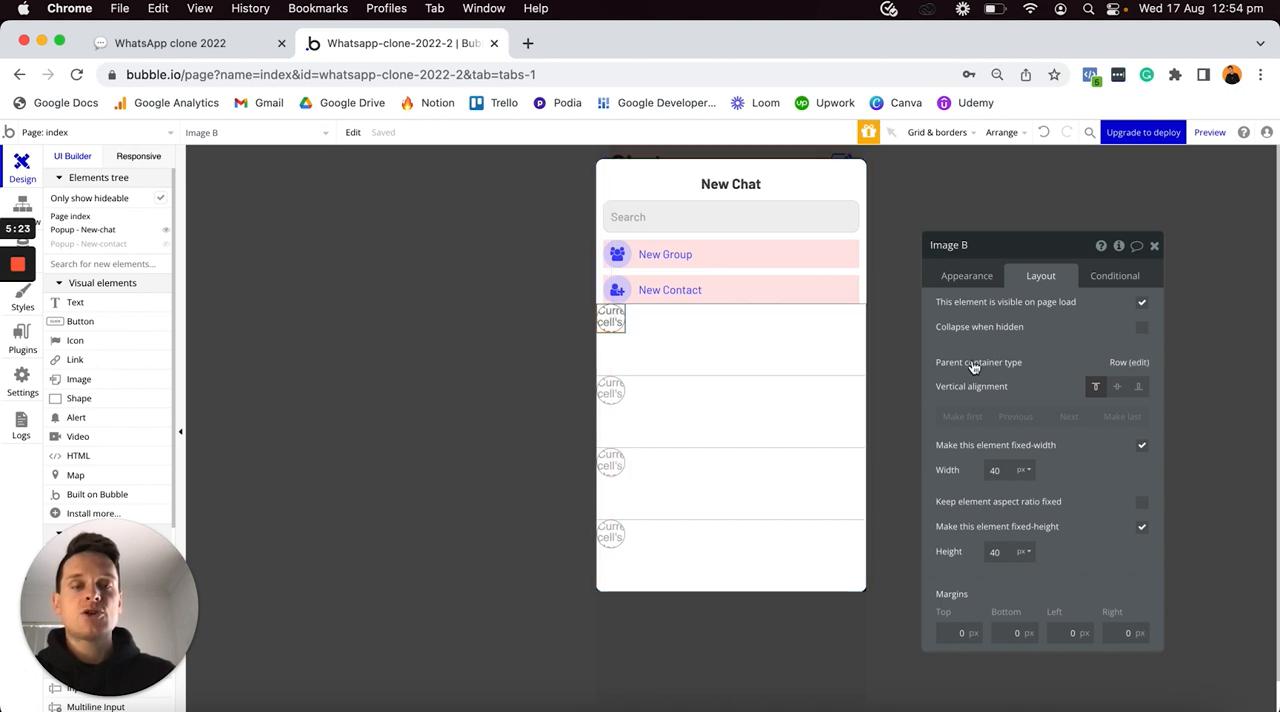
# - Center the profile image vertically in its row and give it 10 px top and bottom margins
pyautogui.click(1118, 392)
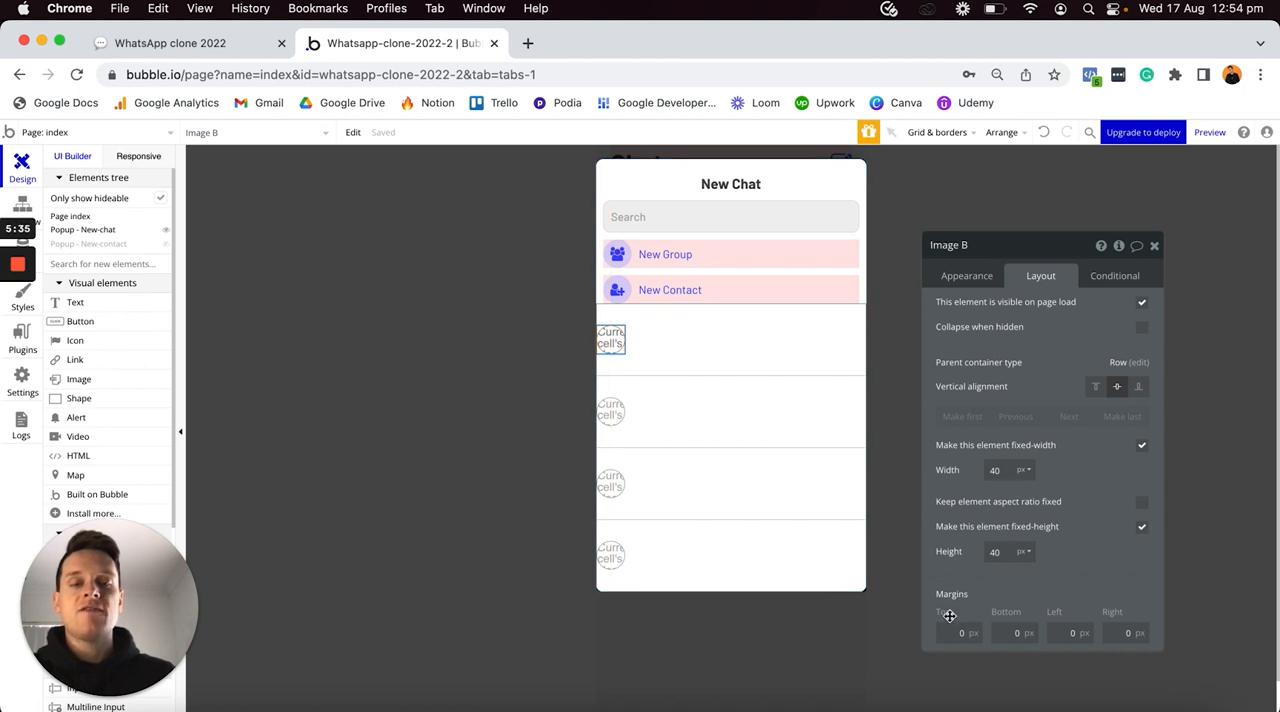
pyautogui.click(955, 632)
pyautogui.write('1')
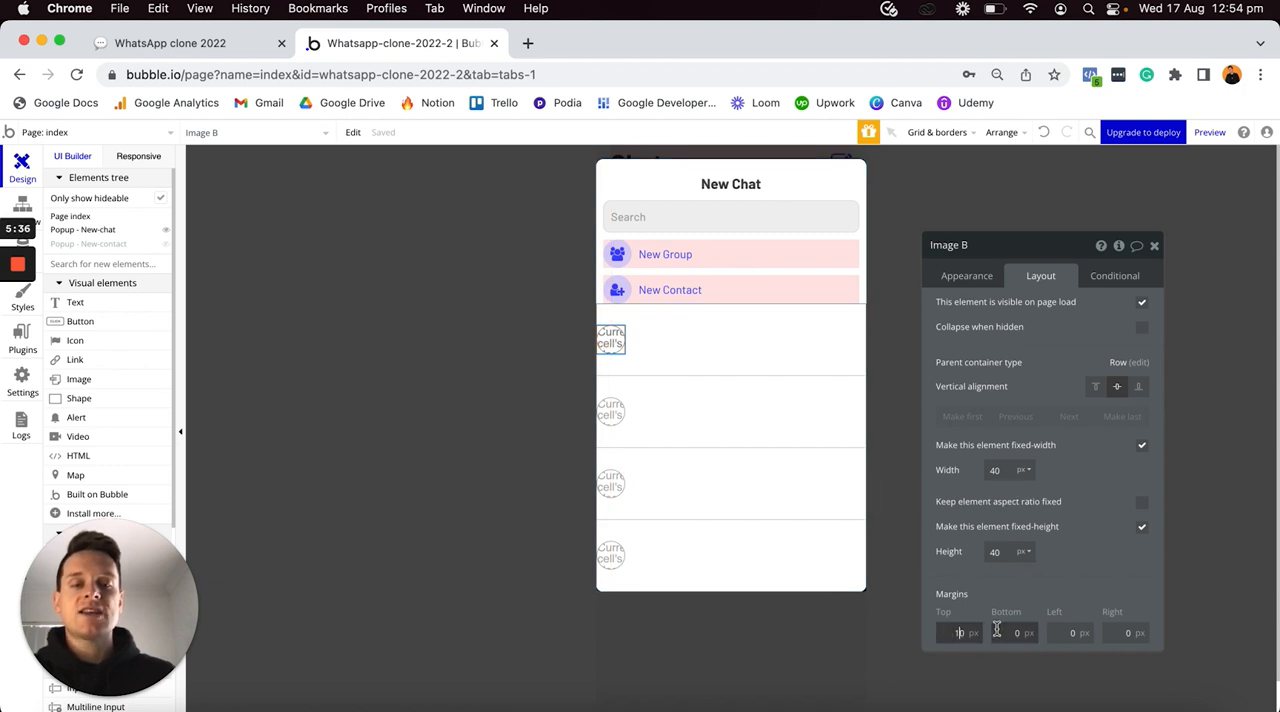
pyautogui.click(1014, 632)
pyautogui.write('1')
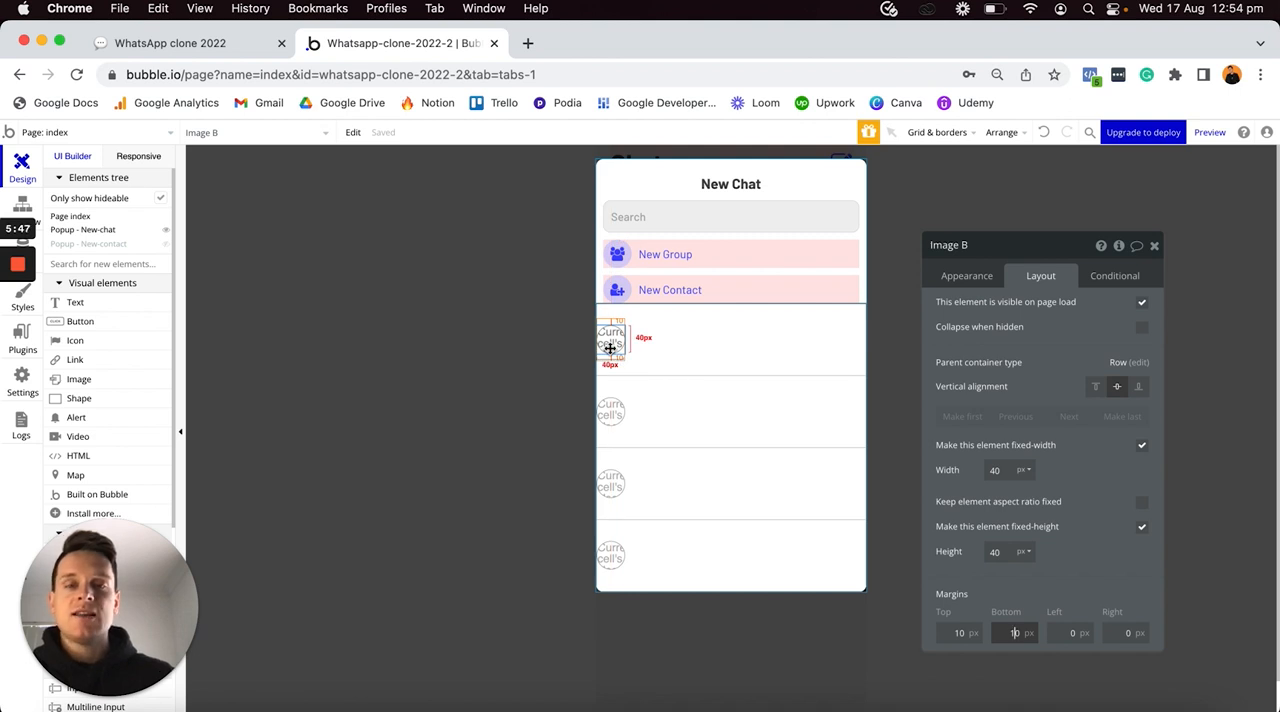
# - Place a text element beside the profile image and fill it with Current cell's User's Name
pyautogui.click(135, 301)
pyautogui.moveTo(613, 306); pyautogui.dragTo(646, 337)
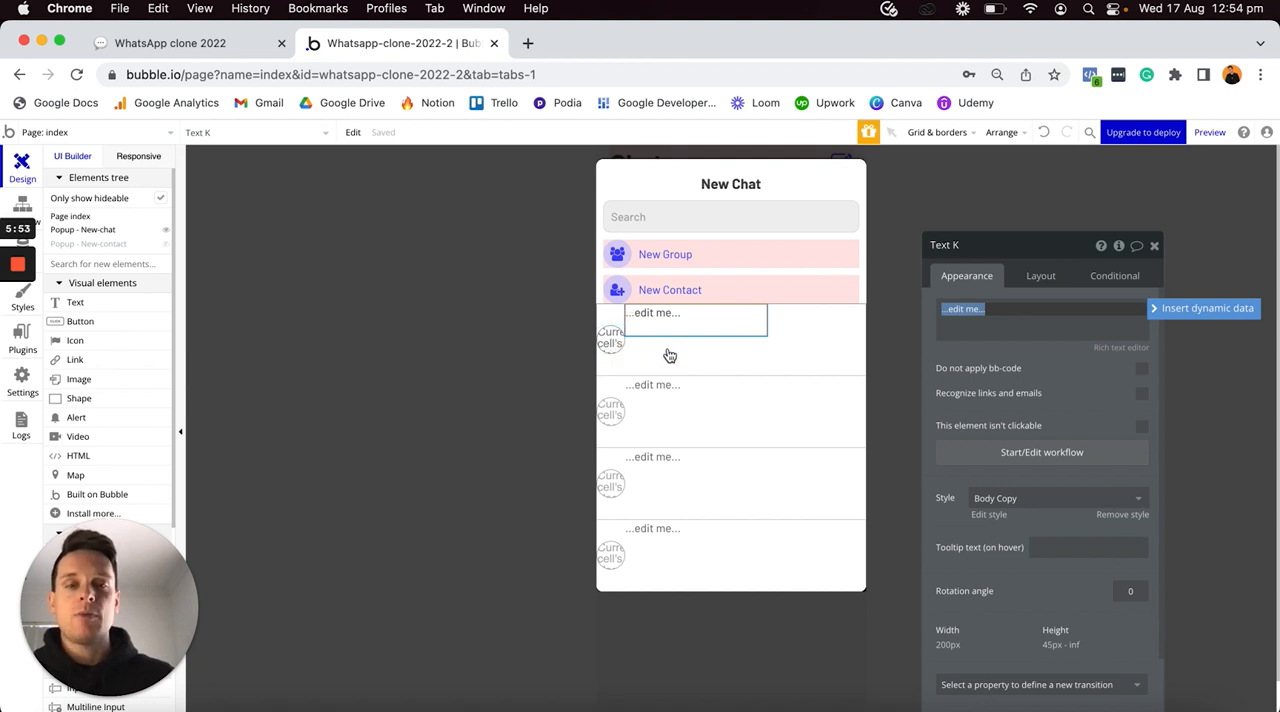
pyautogui.click(1170, 311)
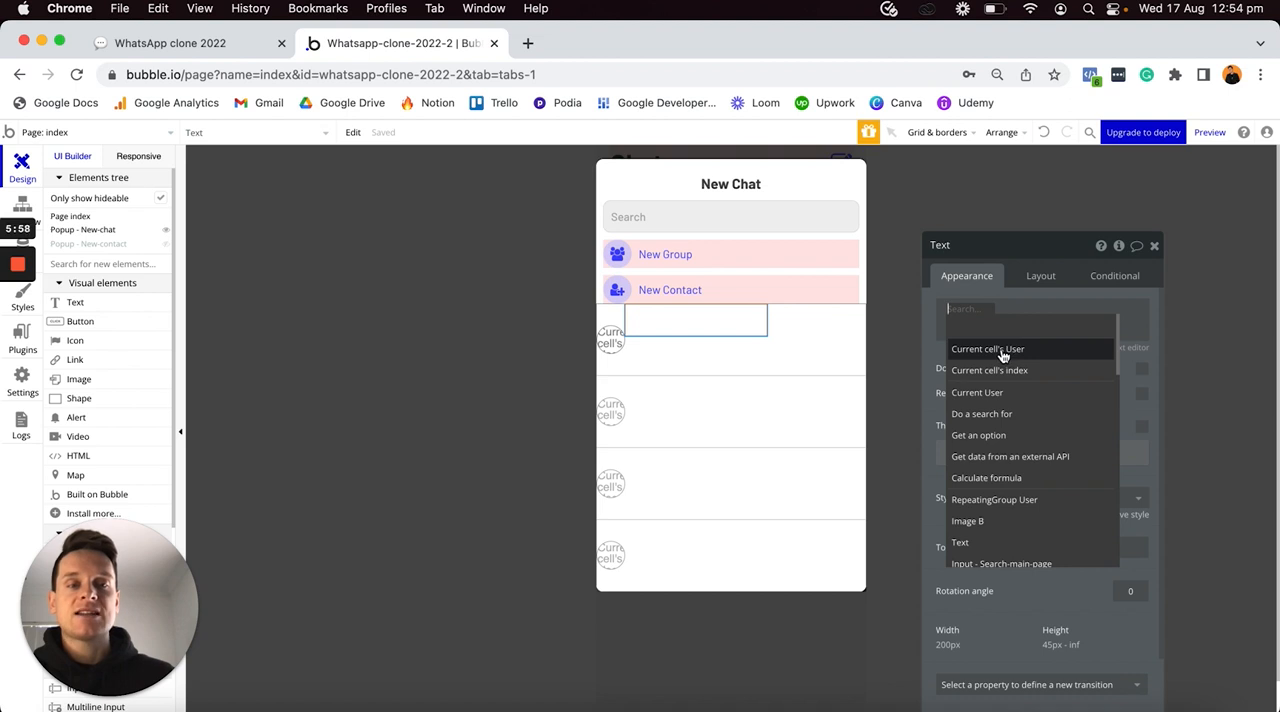
pyautogui.click(1002, 349)
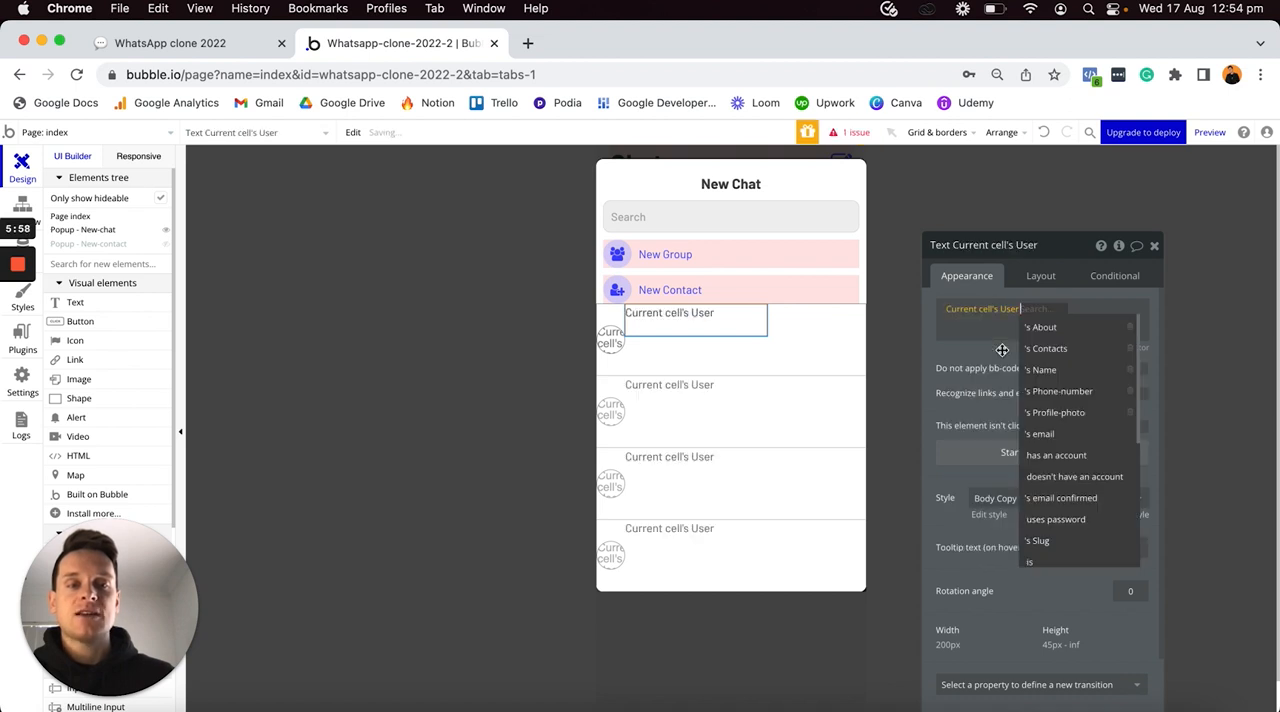
pyautogui.click(1051, 372)
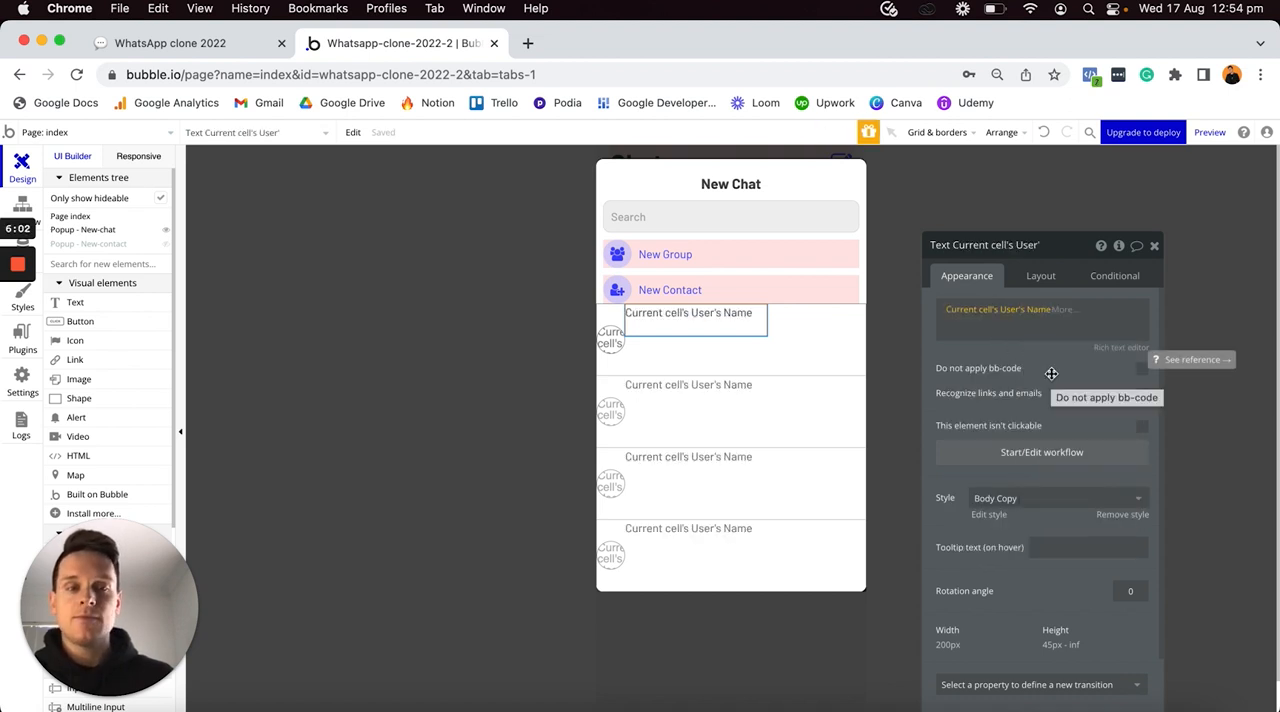
# - Remove the Body Copy style from the contact name text and make the text bold
pyautogui.click(1120, 516)
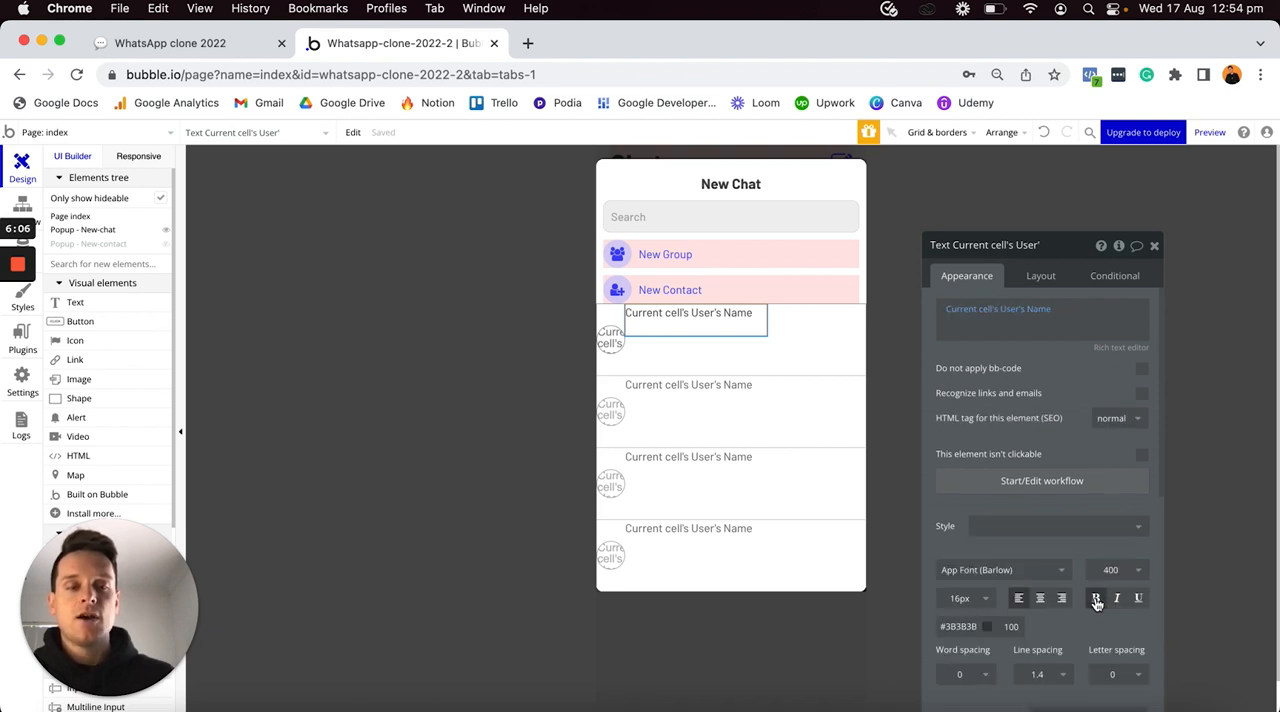
pyautogui.click(1096, 600)
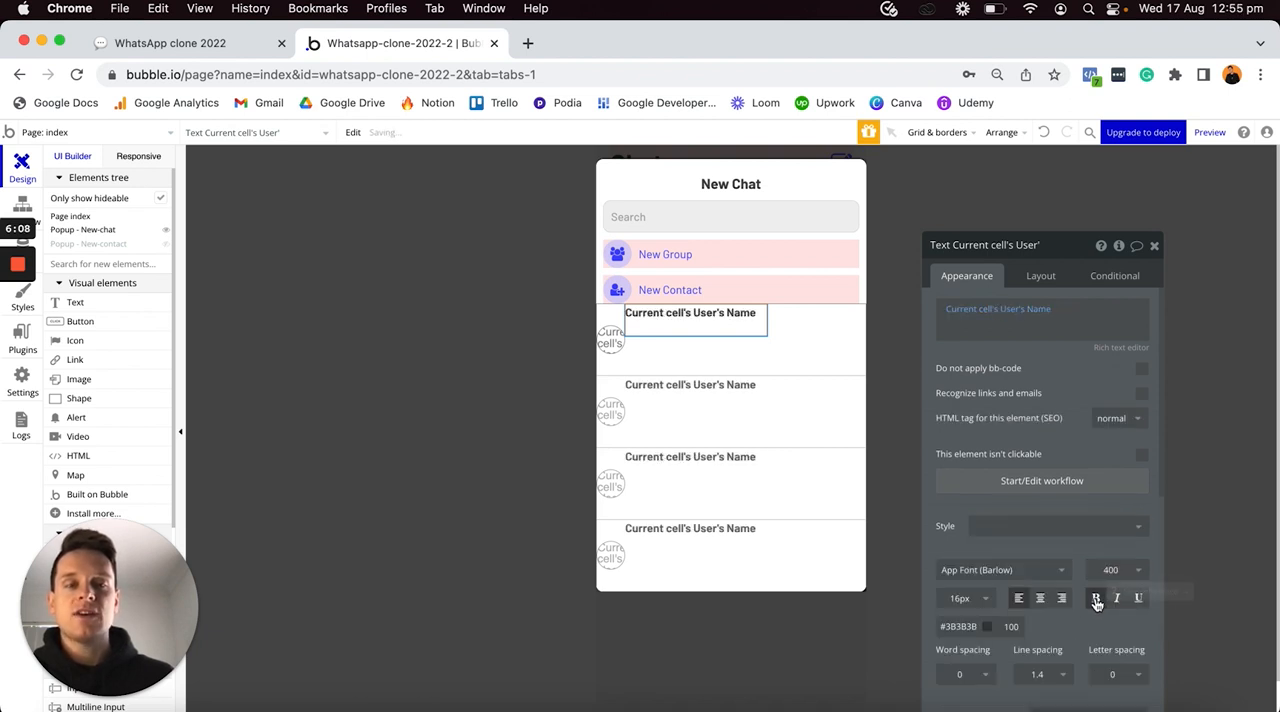
# - Make the contact name's width flexible with 0 px minimum width and height, and center it vertically in the row
pyautogui.click(1039, 277)
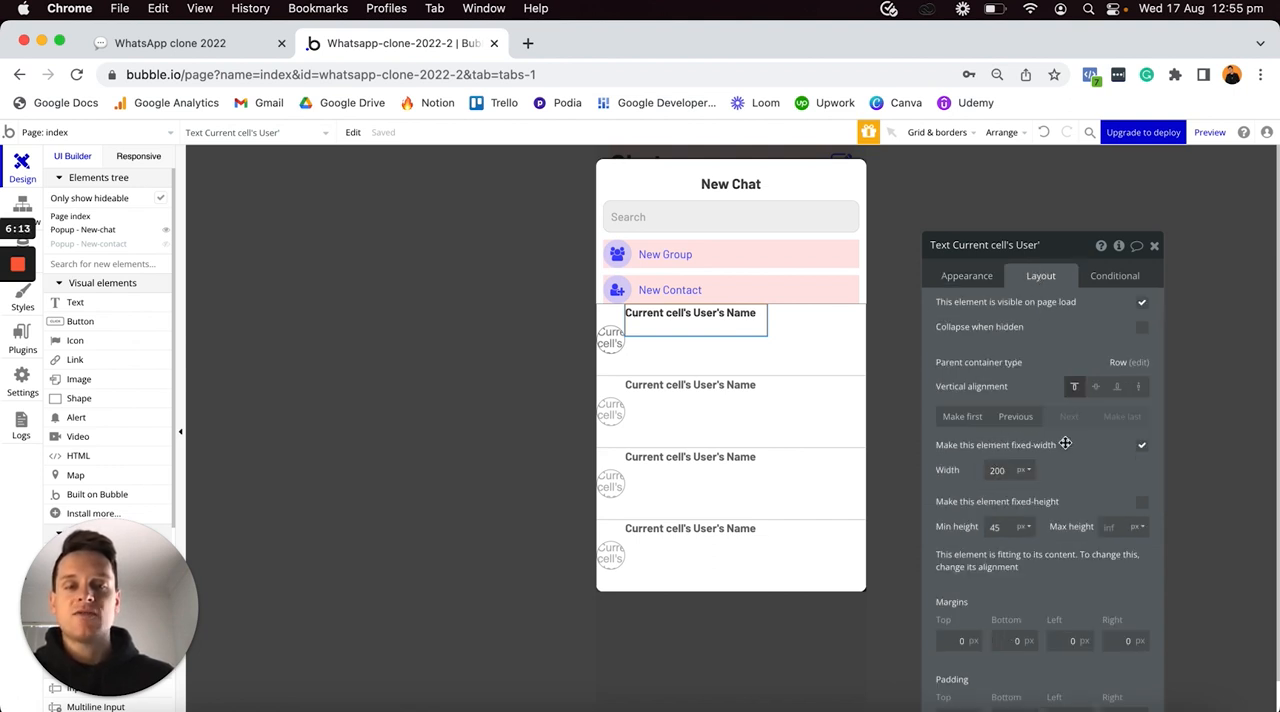
pyautogui.click(1140, 446)
pyautogui.write('0')
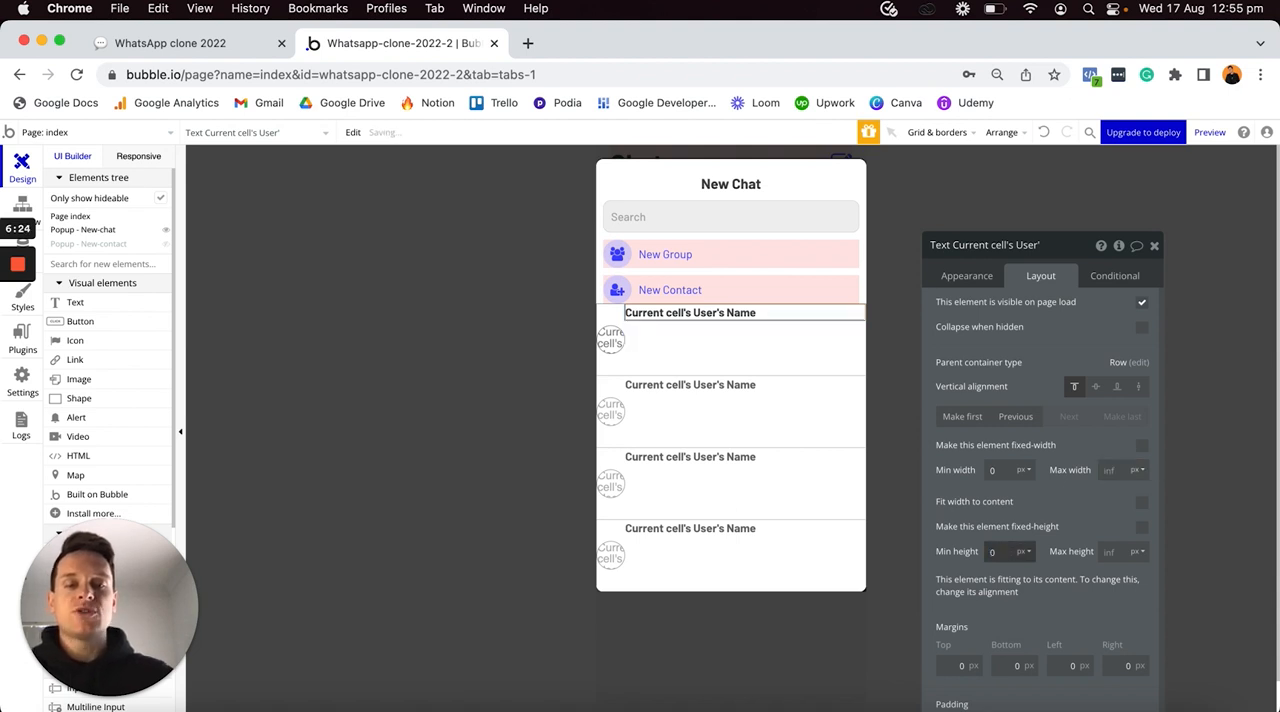
pyautogui.click(1095, 387)
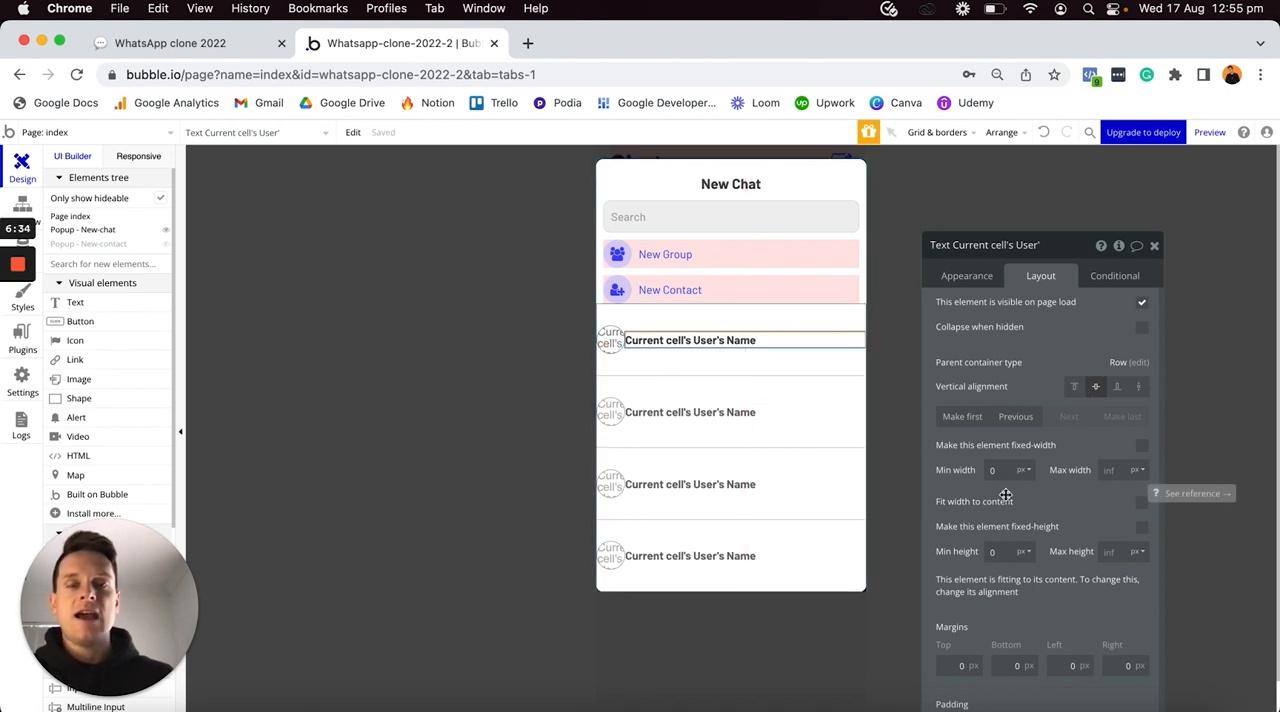
# - Set the contact name text's top, bottom and left margins to 10 px
pyautogui.scroll(-1, 1000, 510)
pyautogui.click(950, 645)
pyautogui.write('1')
pyautogui.click(1001, 645)
pyautogui.write('1')
pyautogui.click(1062, 645)
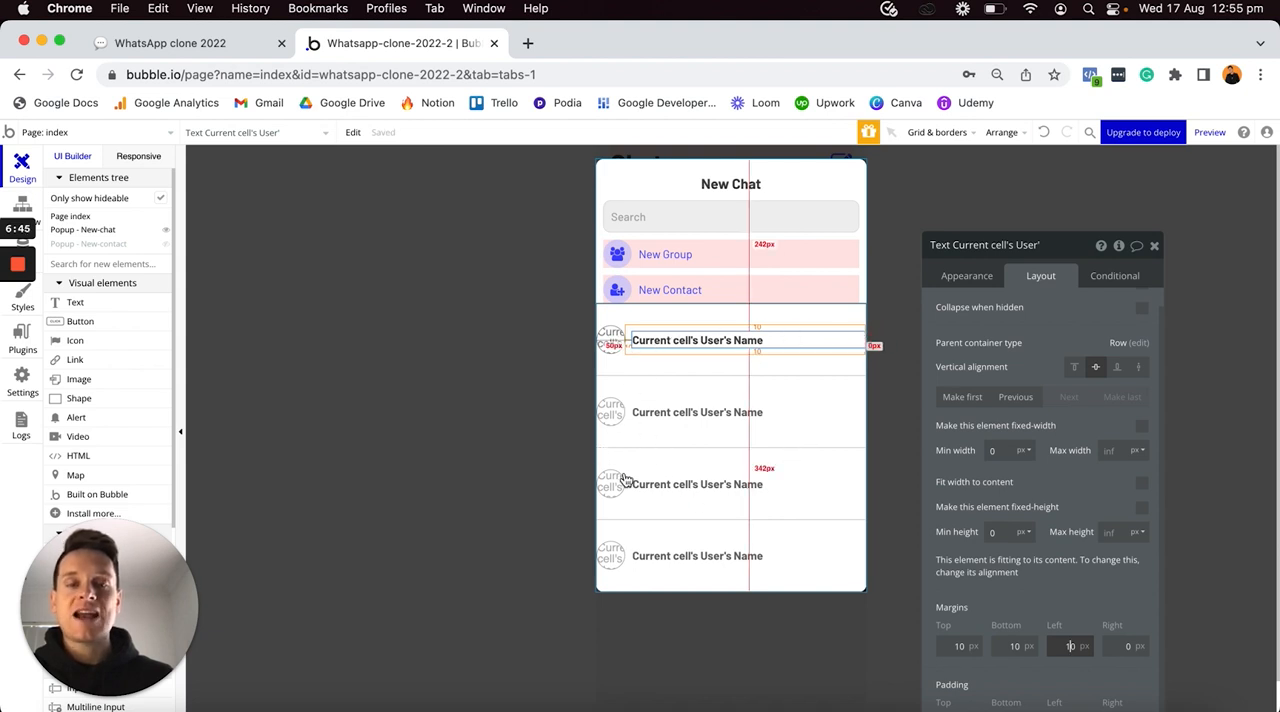
# - Set the repeating group's minimum height to 0 px and bring up its appearance settings
pyautogui.click(674, 454)
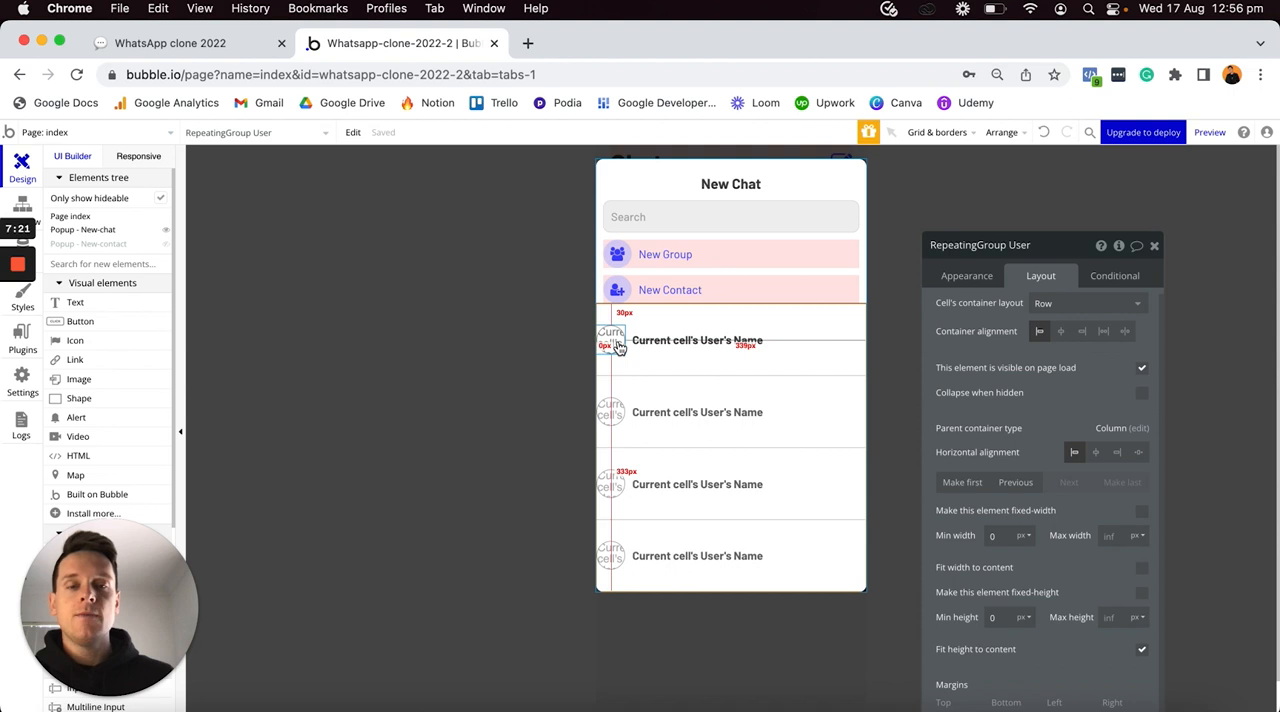
pyautogui.click(967, 278)
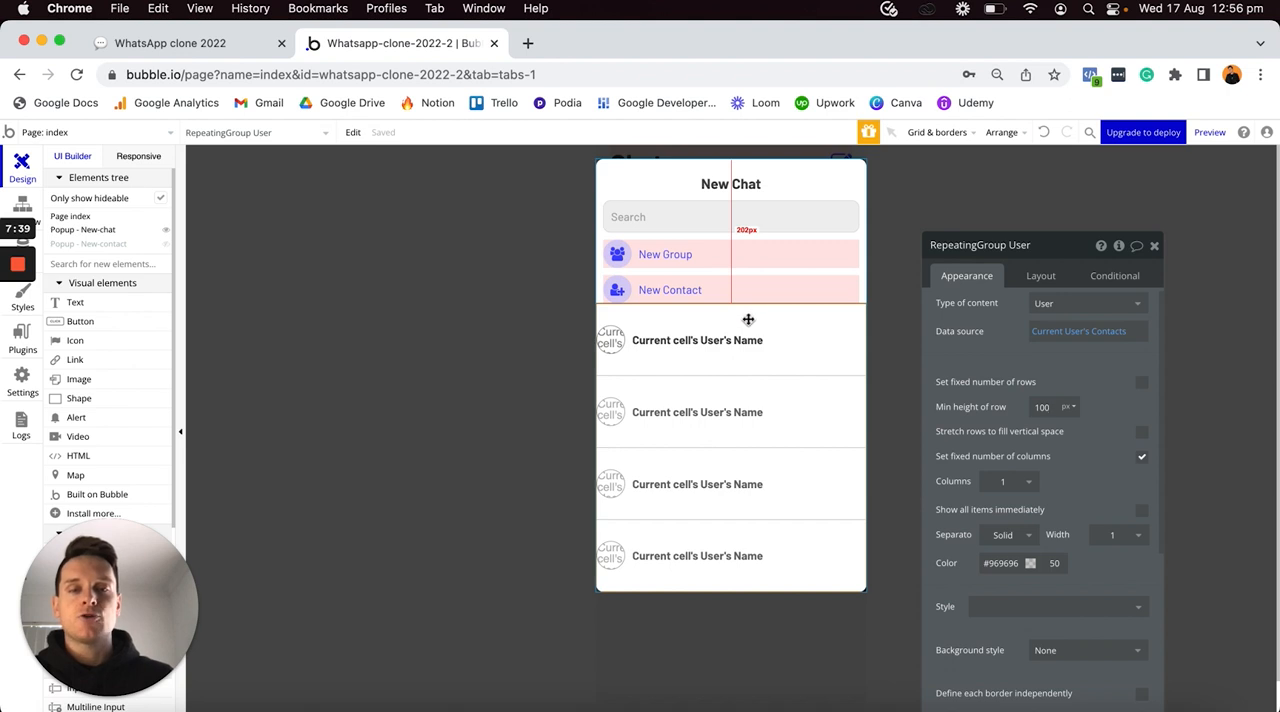
# - Set the contacts repeating group's minimum row height to 0 px, its bottom margin to 20 px and its other margins to 10 px
pyautogui.press('BackSpace')
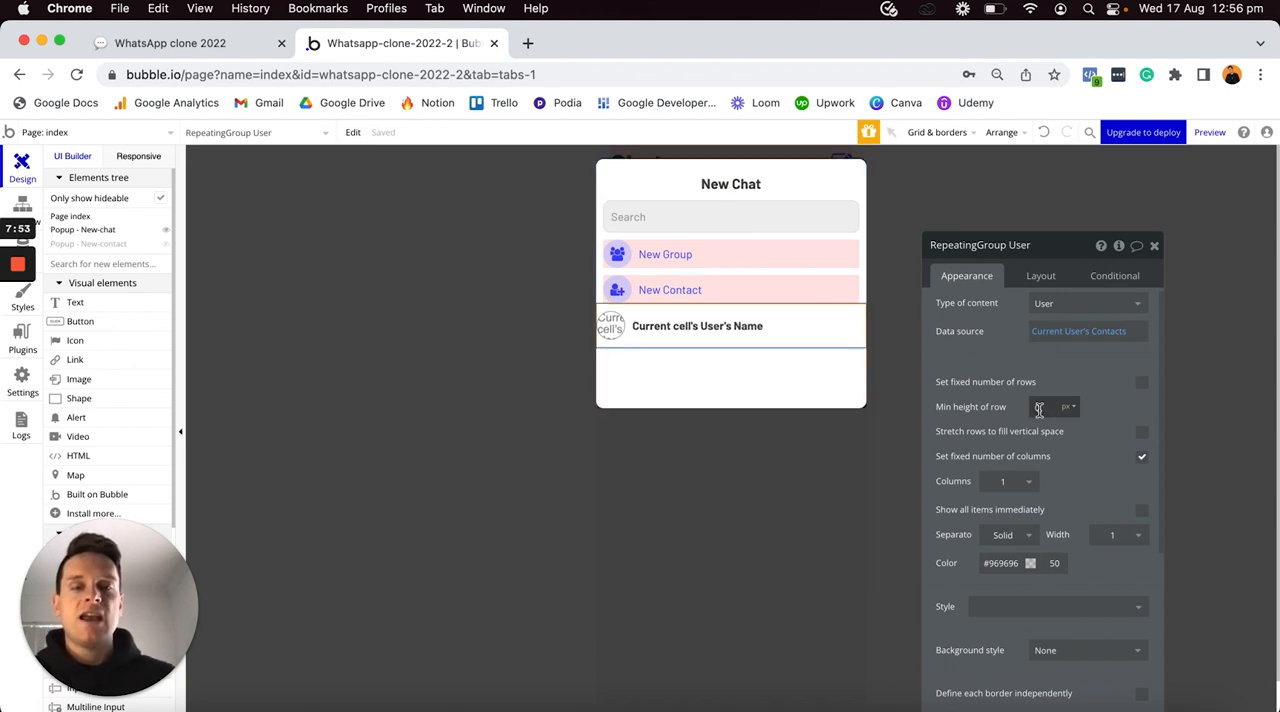
pyautogui.write('0')
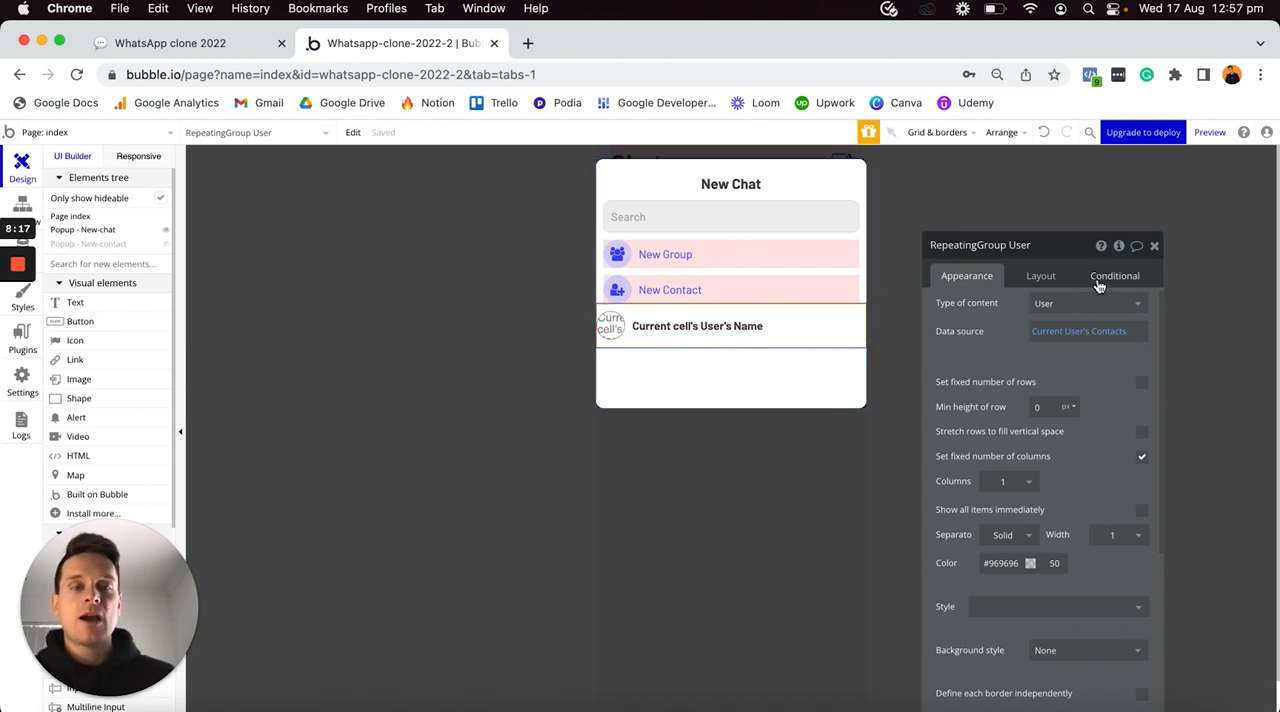
pyautogui.click(1041, 276)
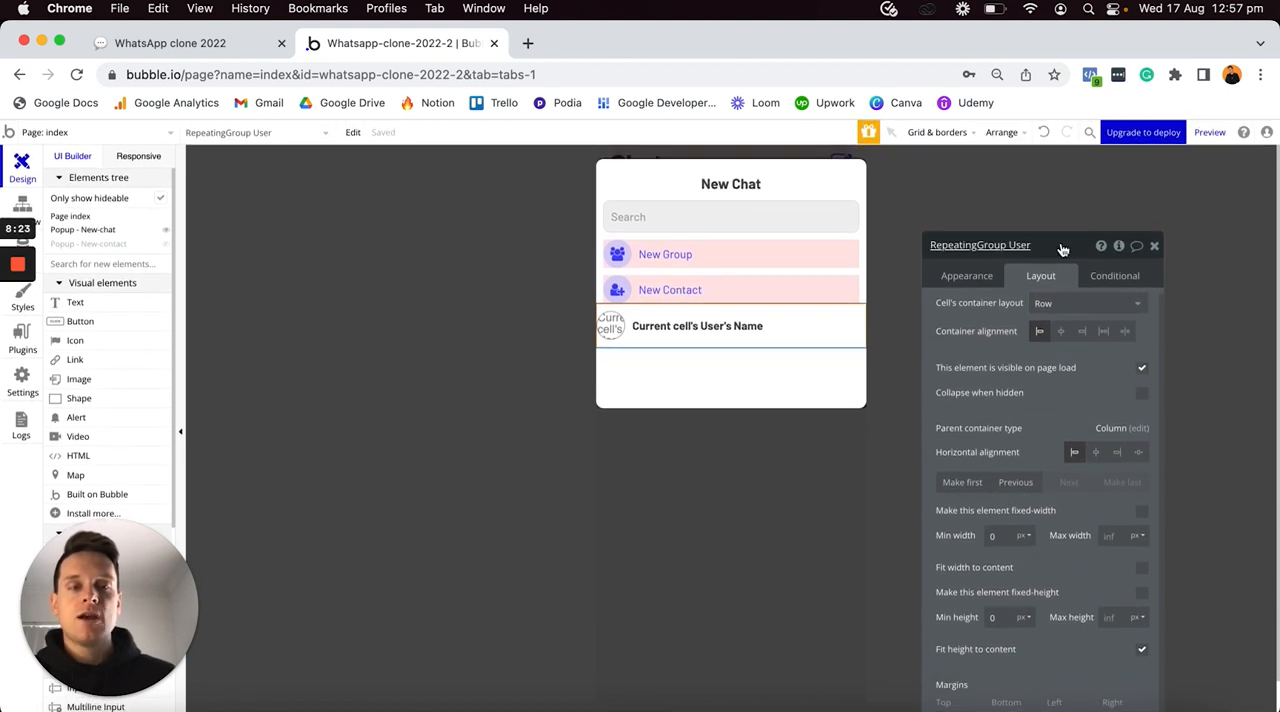
pyautogui.moveTo(1065, 258); pyautogui.dragTo(1062, 167)
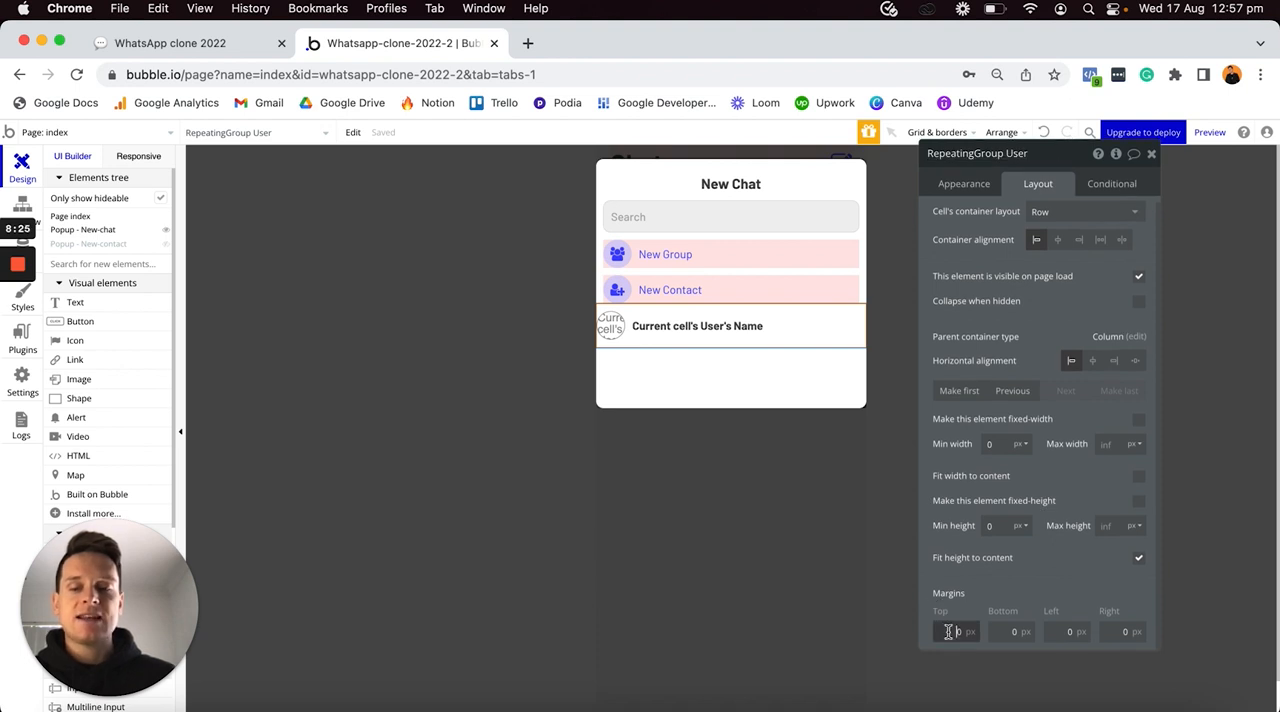
pyautogui.click(1002, 631)
pyautogui.write('20')
pyautogui.press('Tab')
pyautogui.write('10')
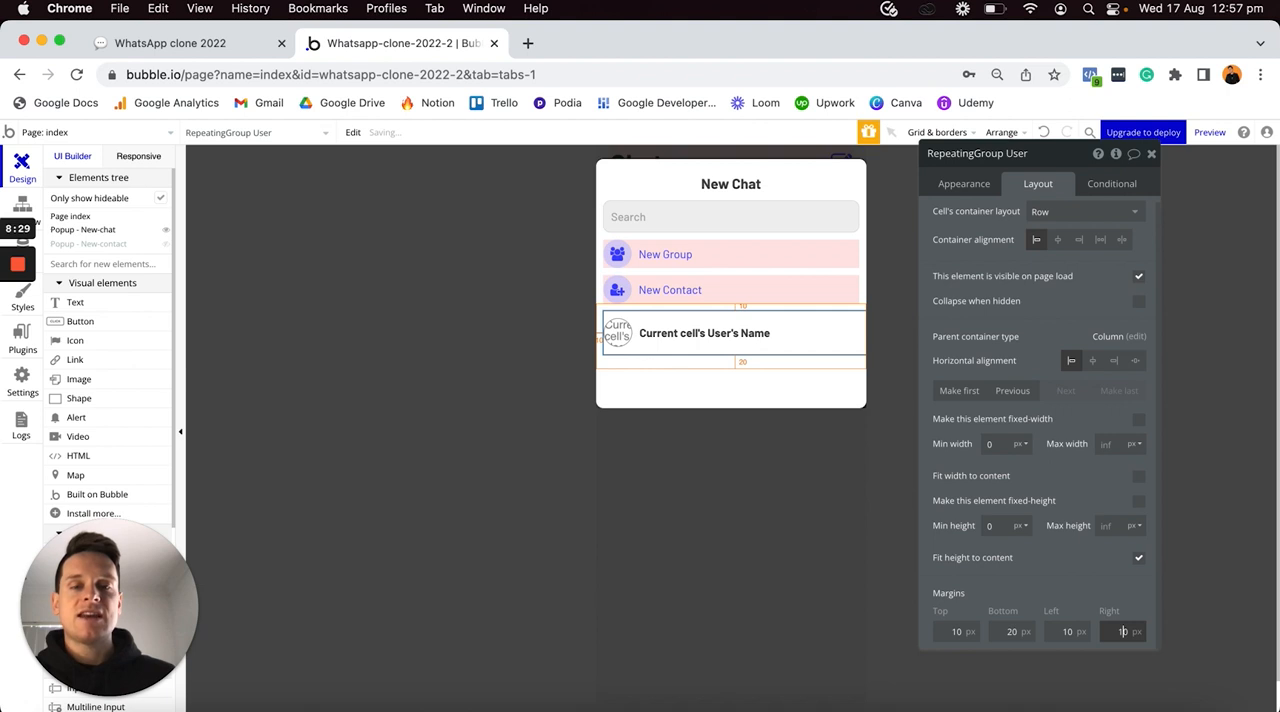
pyautogui.press('Tab')
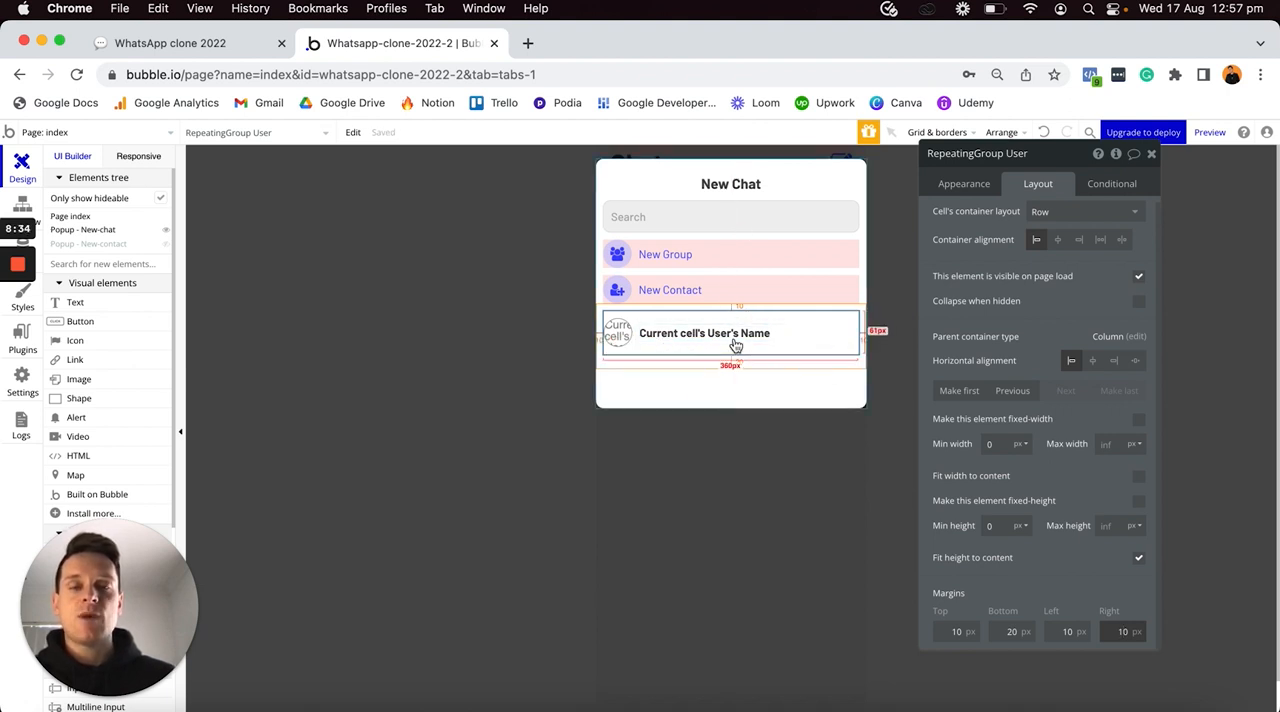
# - Set the New-chat popup's minimum height to 0 px
pyautogui.click(722, 397)
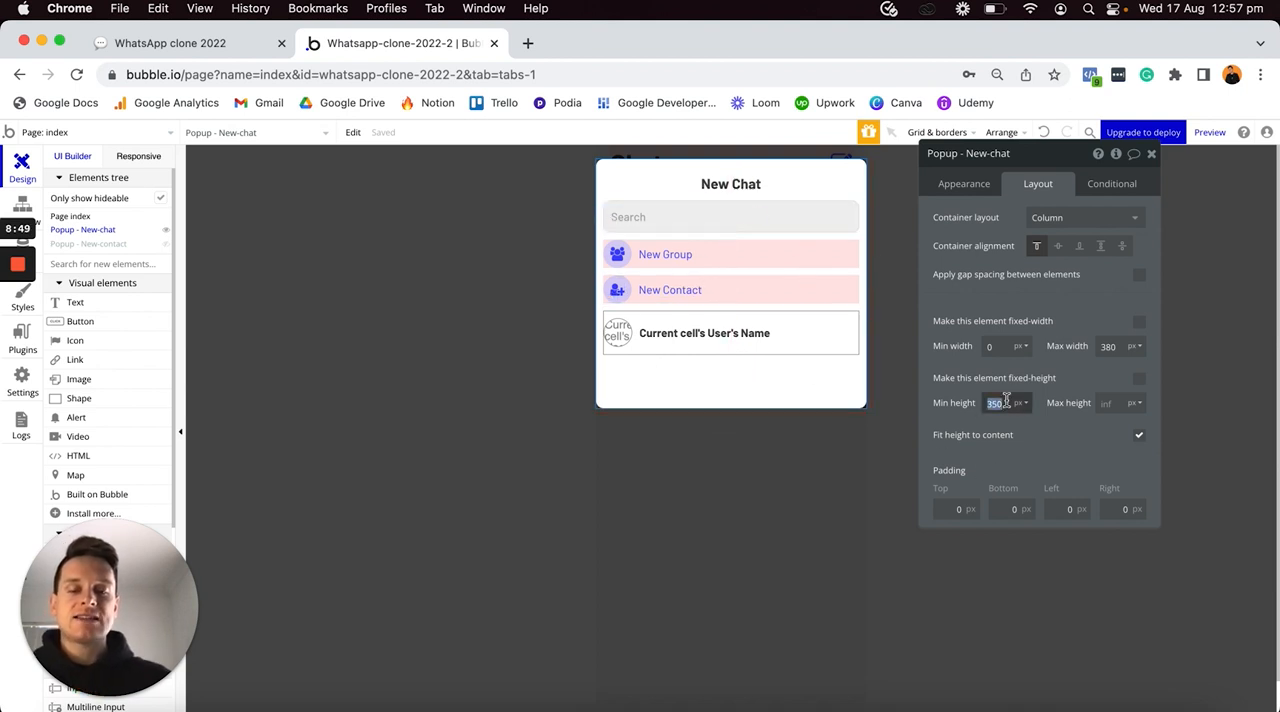
pyautogui.write('0')
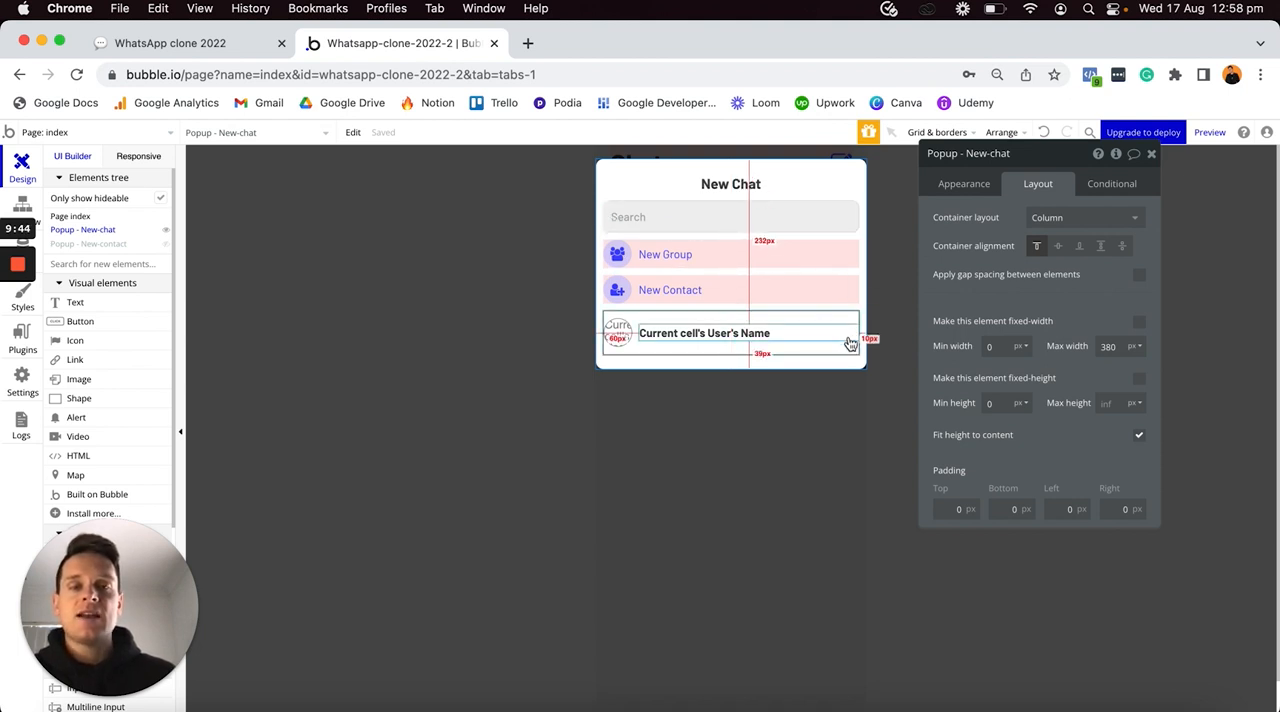
# - Examine the contacts repeating group's data source and compare it with the constraints and sorting of the main page's chat search
pyautogui.click(822, 317)
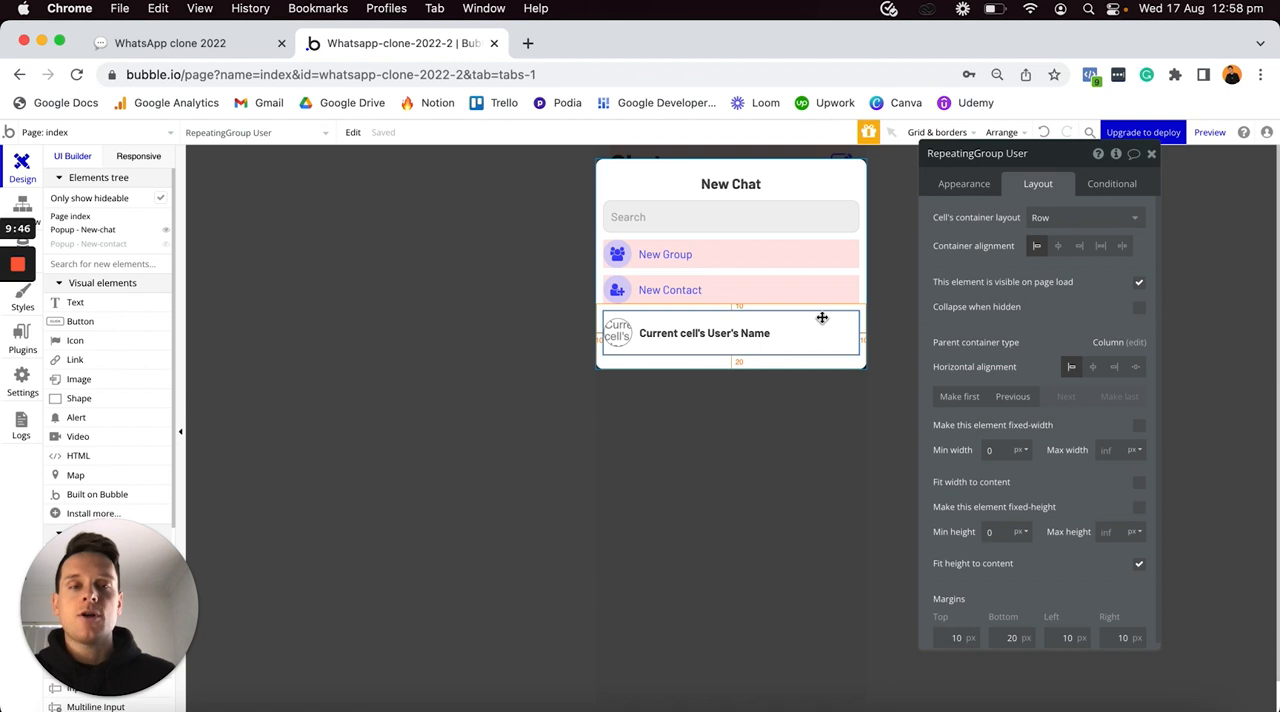
pyautogui.click(945, 186)
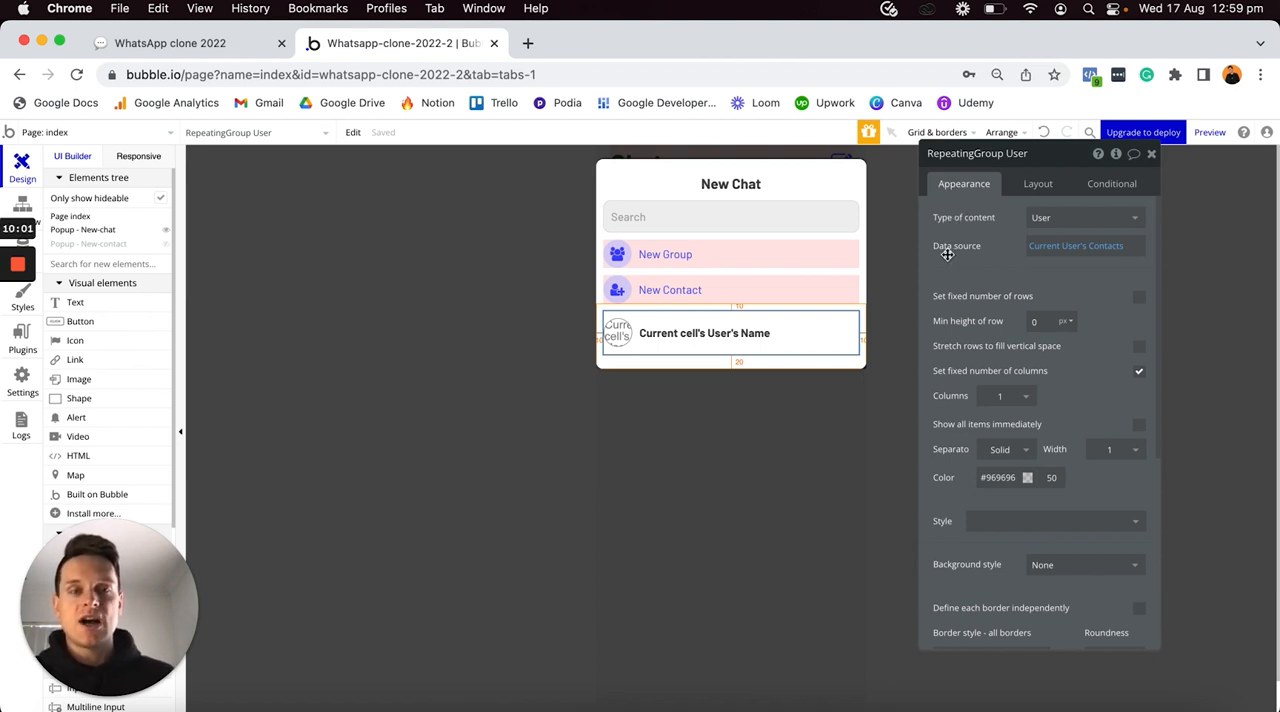
pyautogui.moveTo(946, 253)
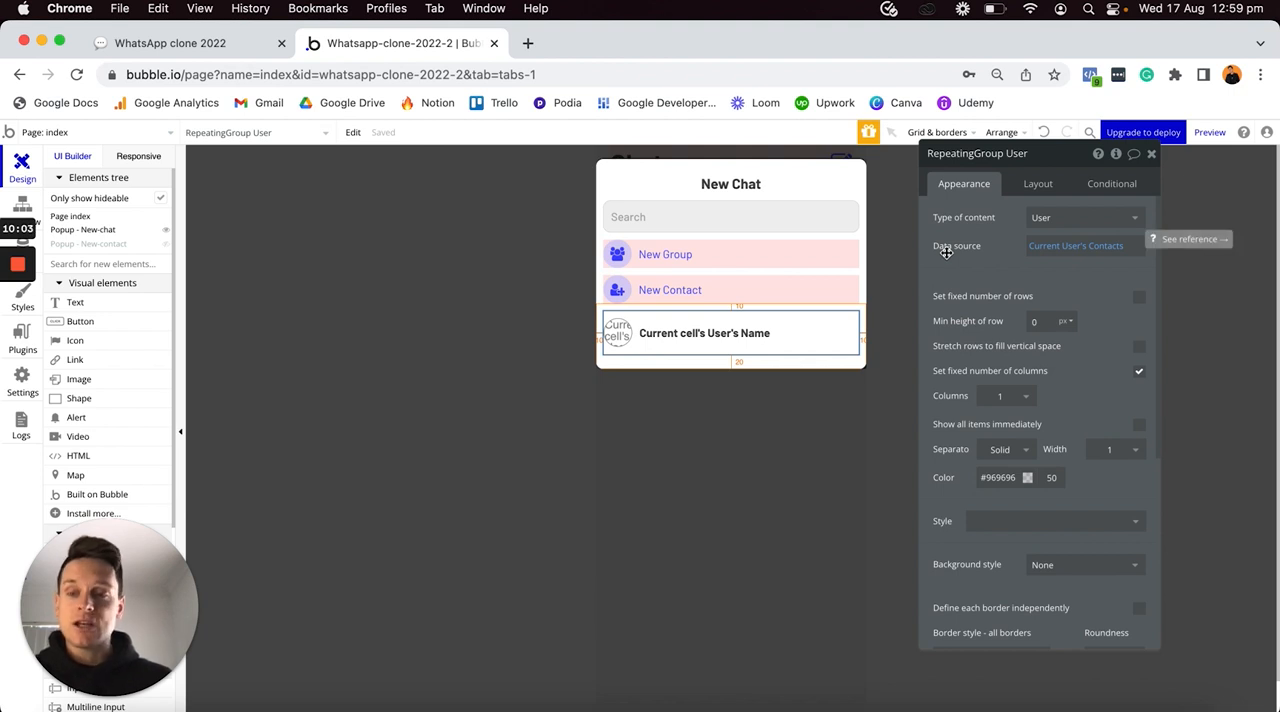
pyautogui.click(738, 452)
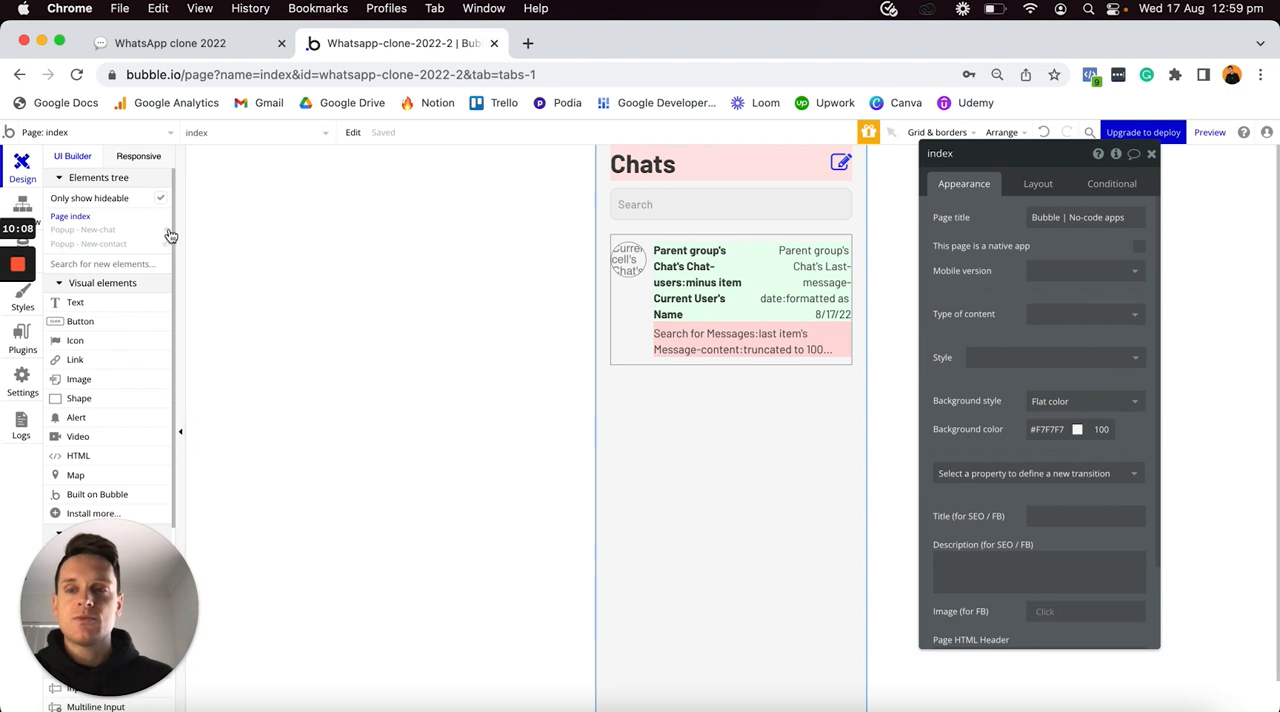
pyautogui.click(630, 345)
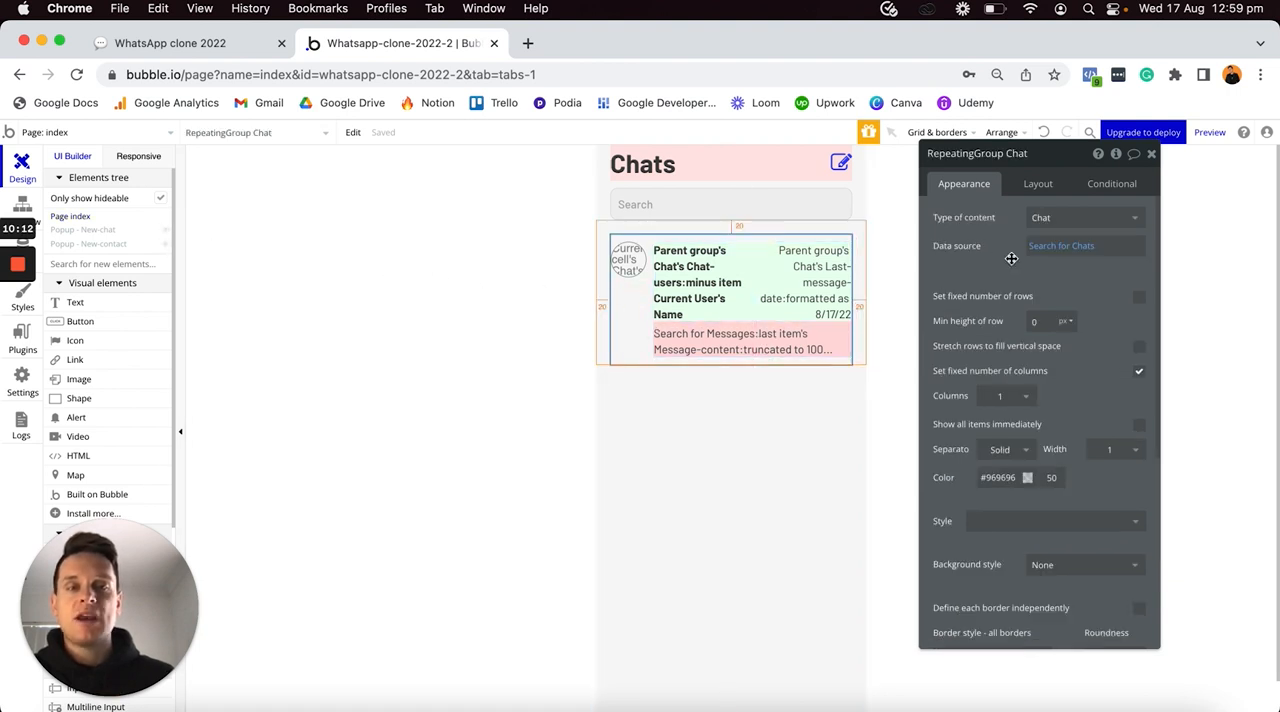
pyautogui.click(1062, 246)
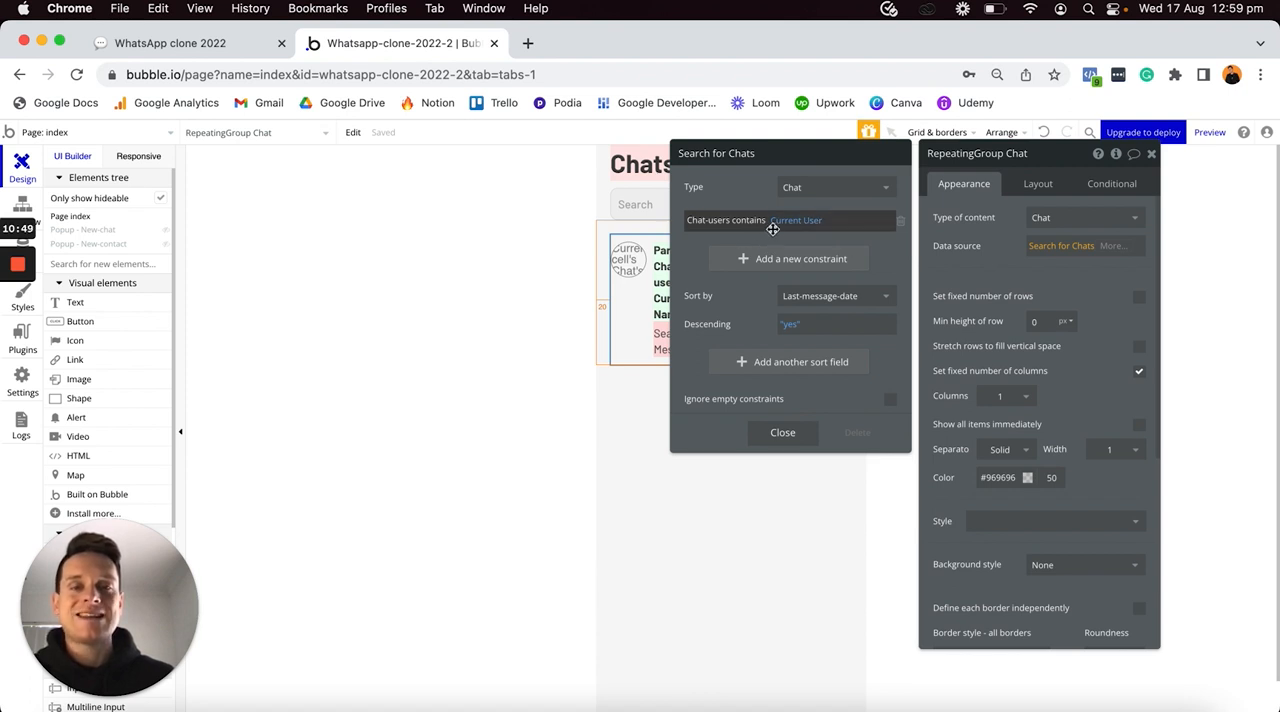
pyautogui.click(768, 432)
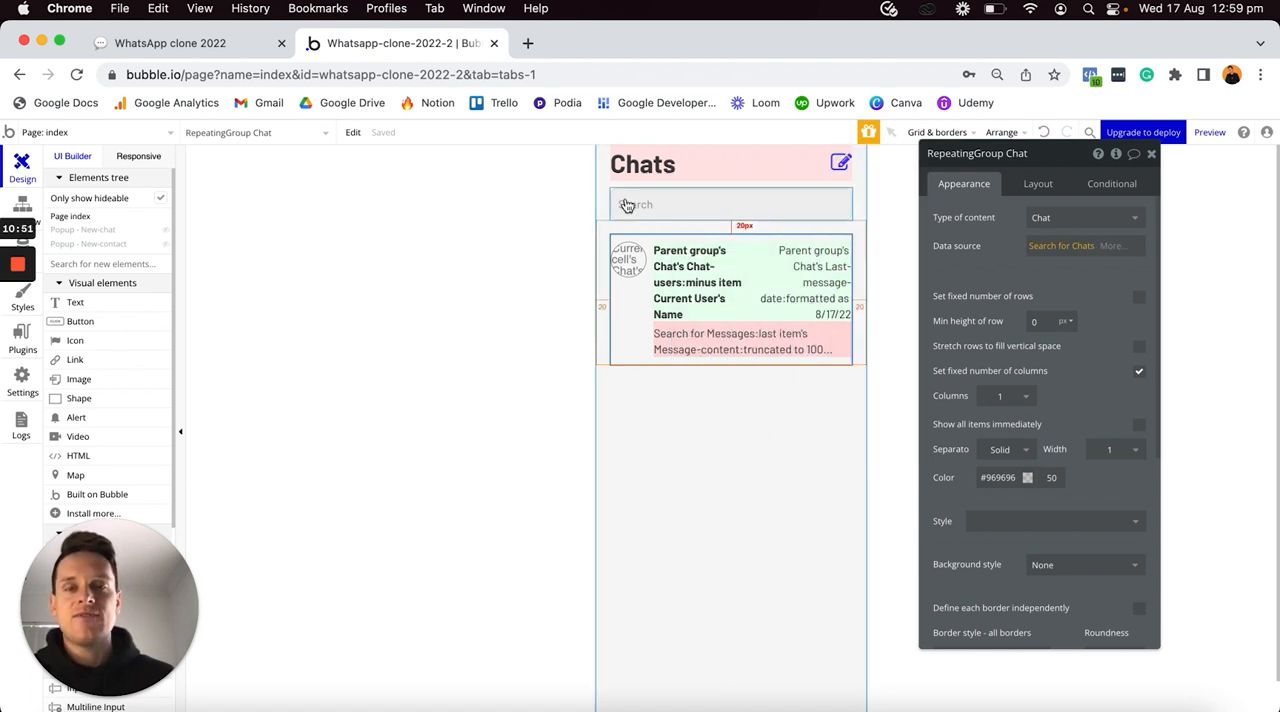
pyautogui.click(1029, 251)
pyautogui.click(814, 260)
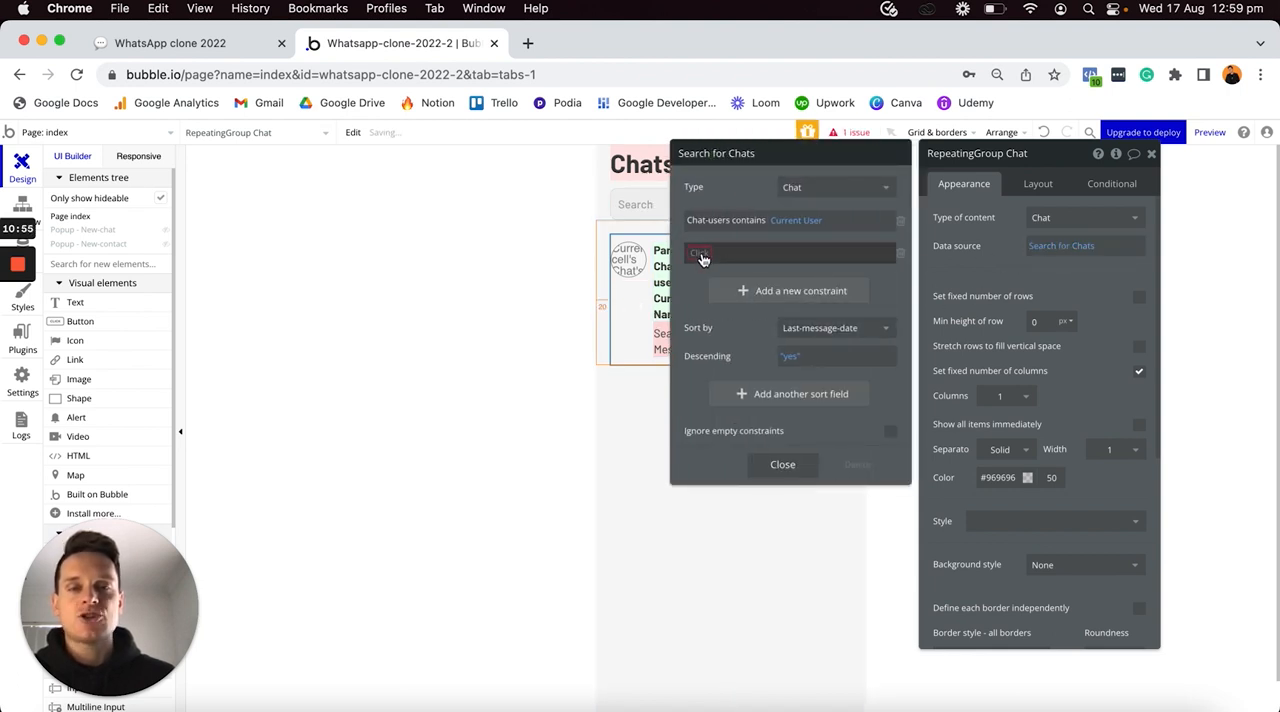
pyautogui.click(899, 253)
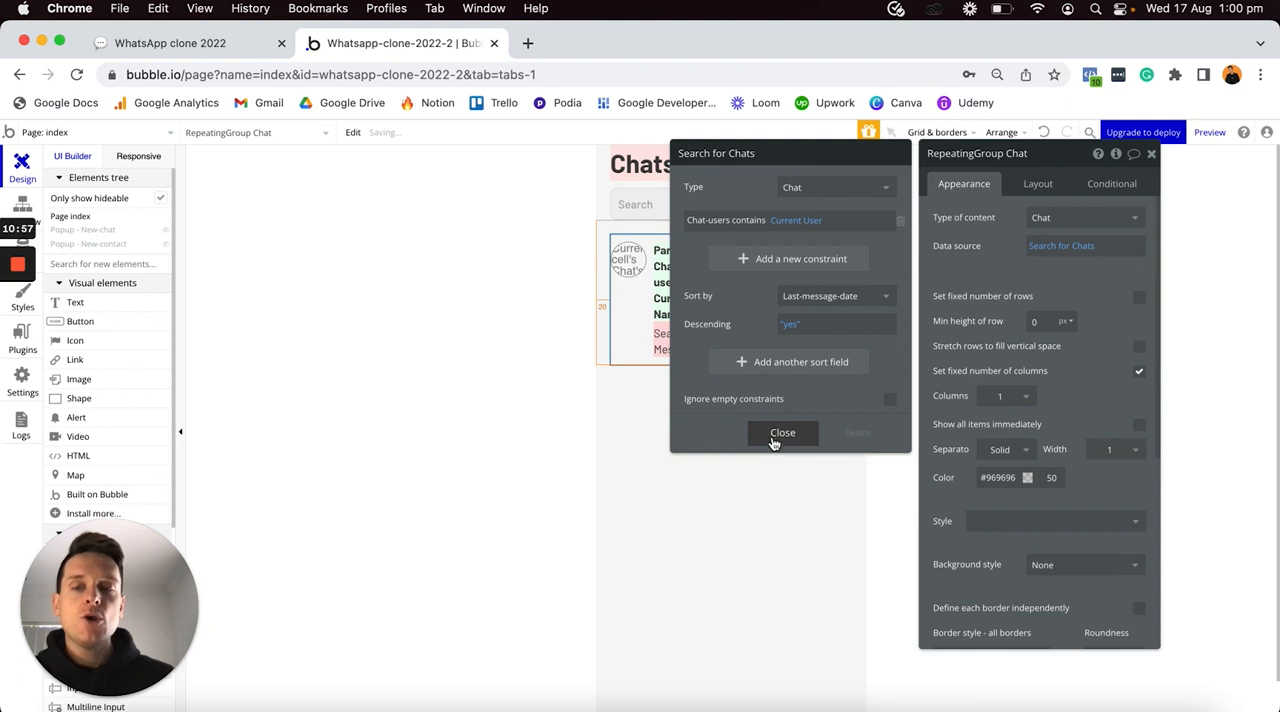
pyautogui.click(773, 441)
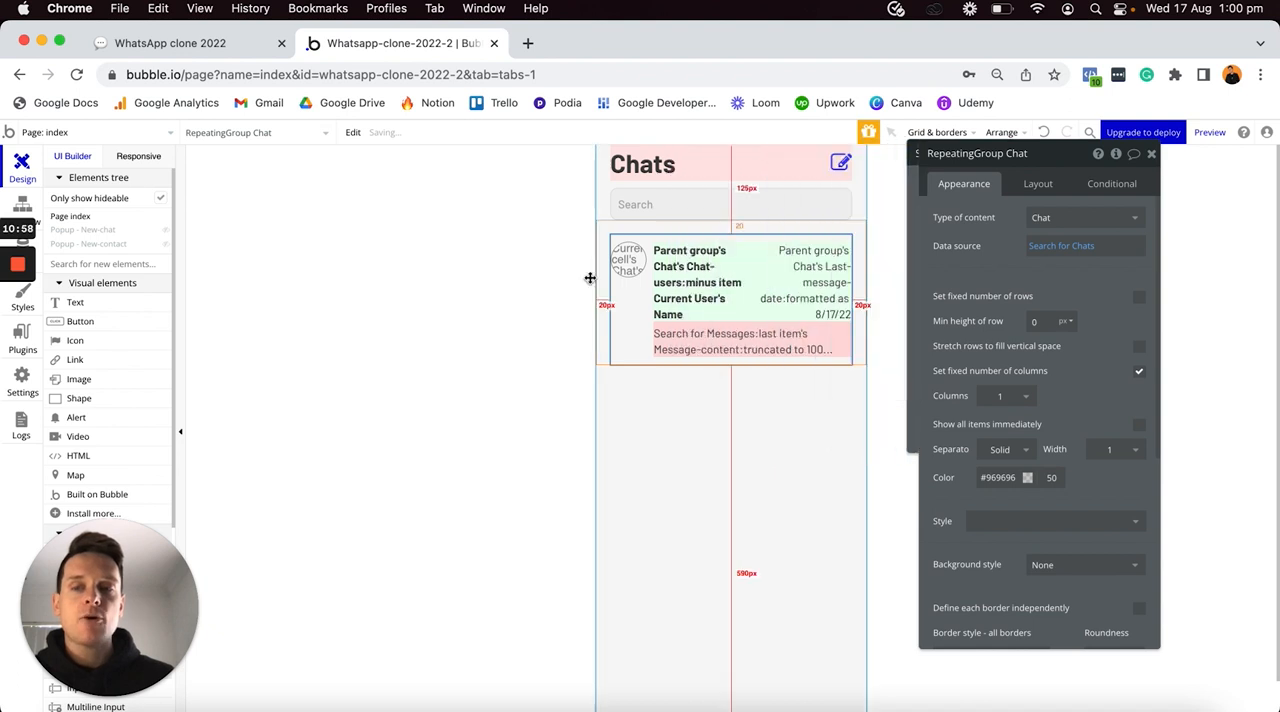
# - Show the New-chat popup again and extend its repeating group's data source to Current User's Contacts:filtered
pyautogui.click(165, 233)
pyautogui.click(857, 318)
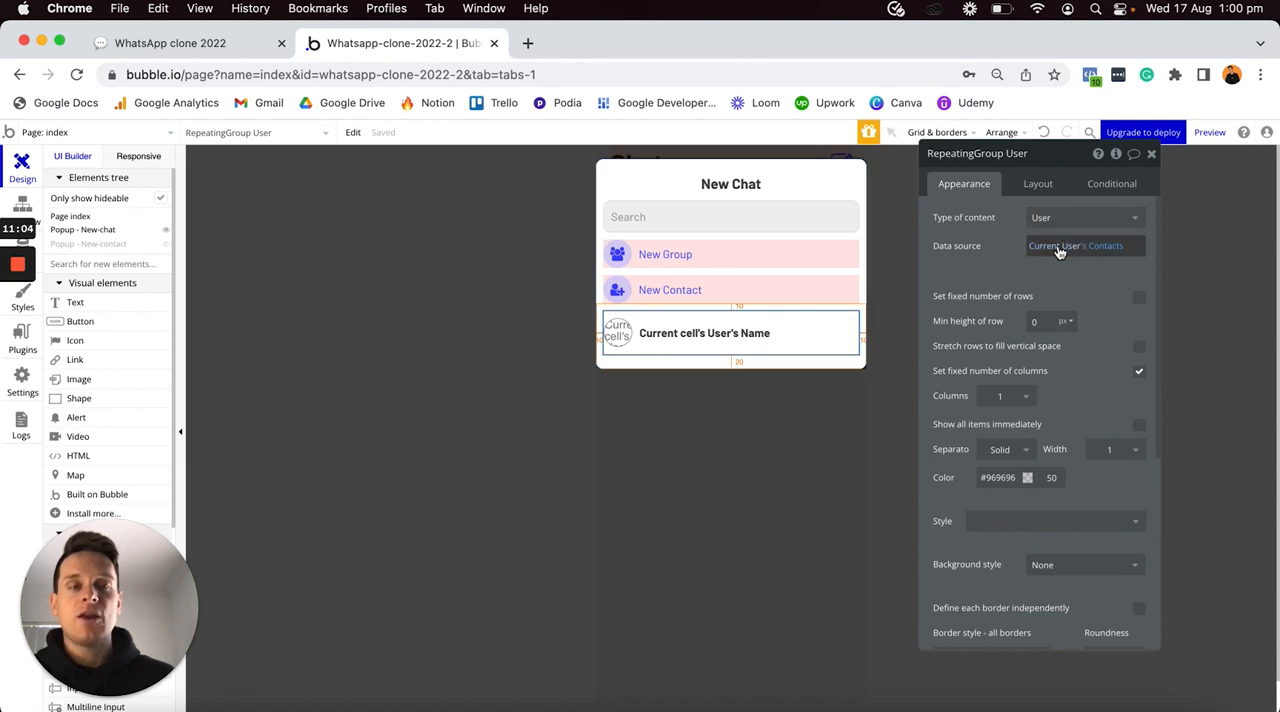
pyautogui.moveTo(1059, 252)
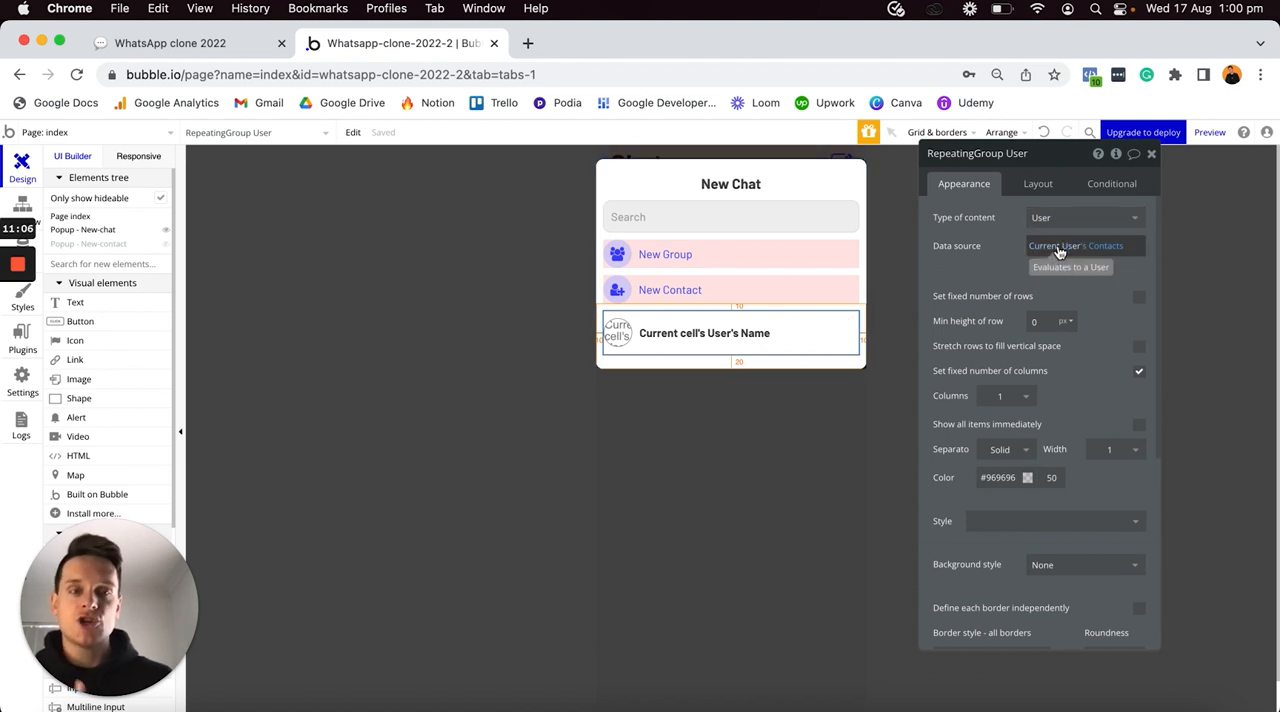
pyautogui.click(1058, 247)
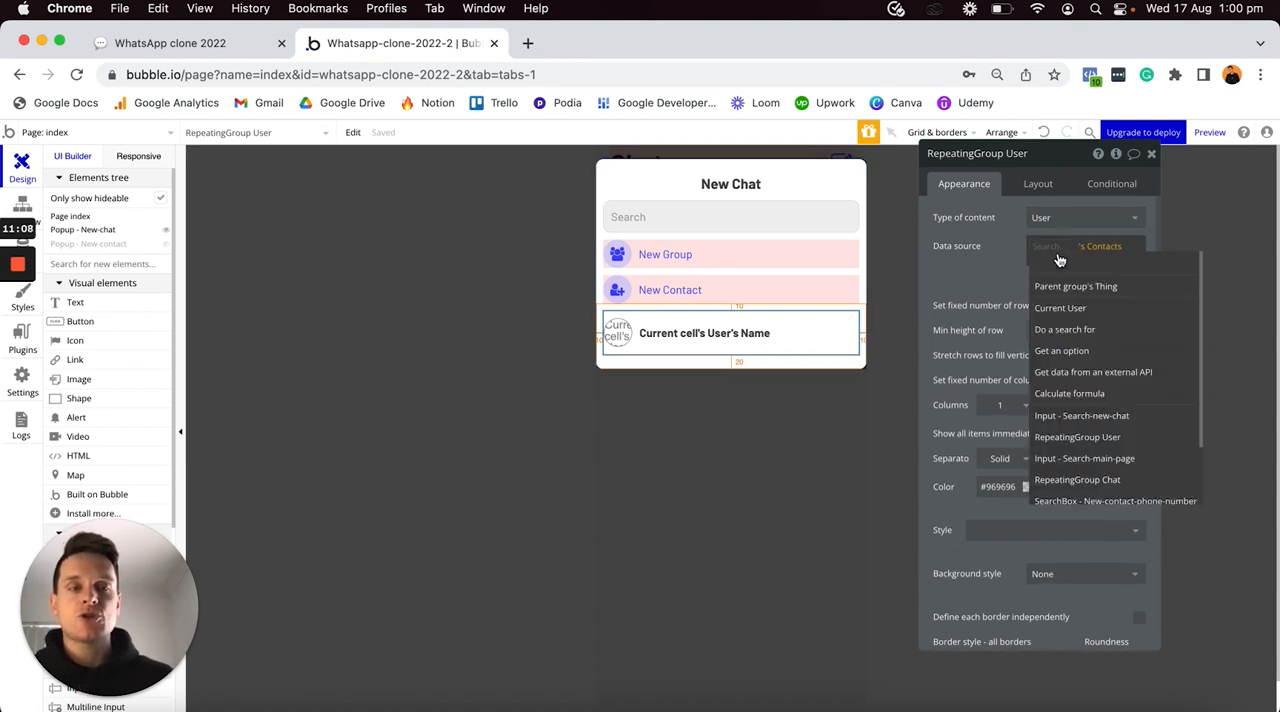
pyautogui.click(1062, 308)
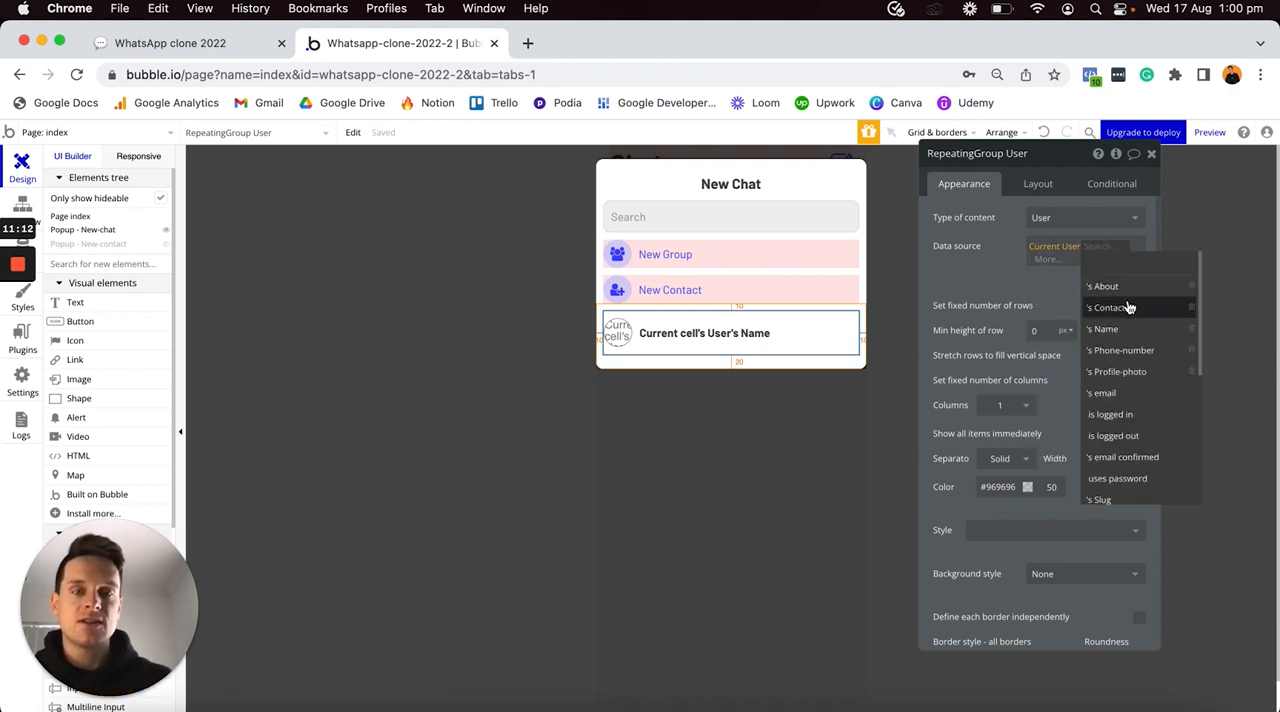
pyautogui.click(1044, 262)
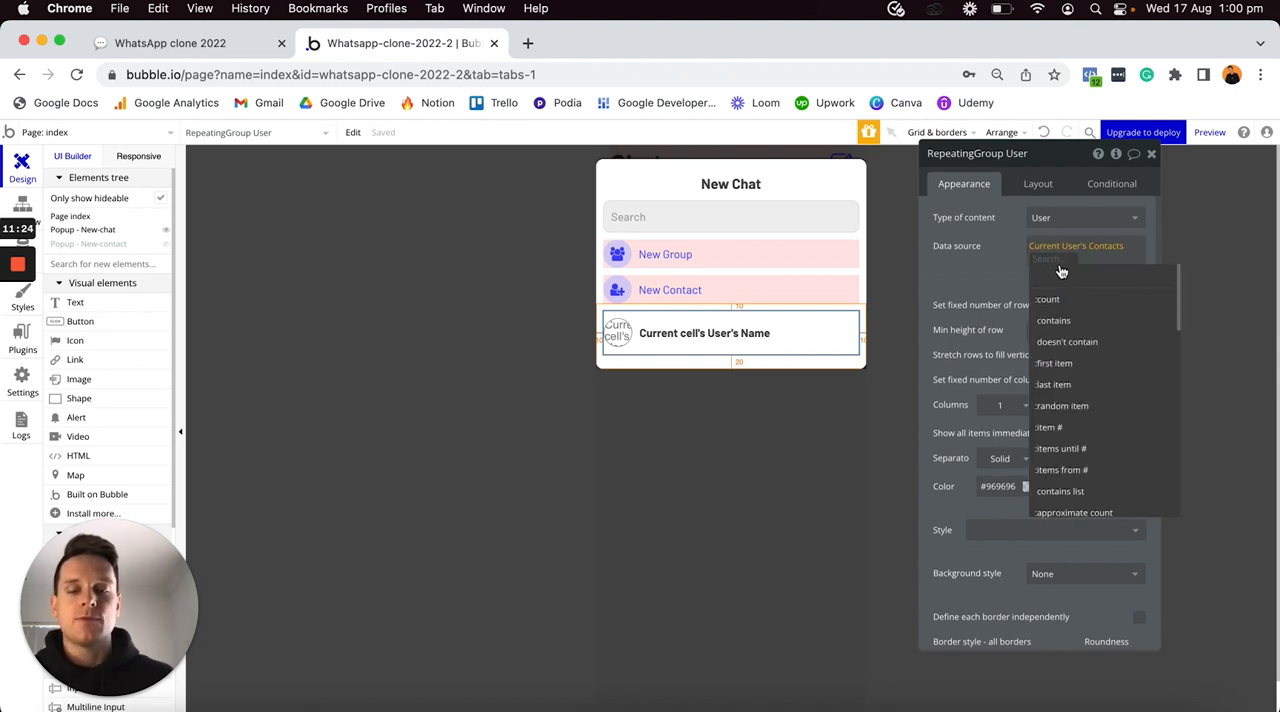
pyautogui.write('filt')
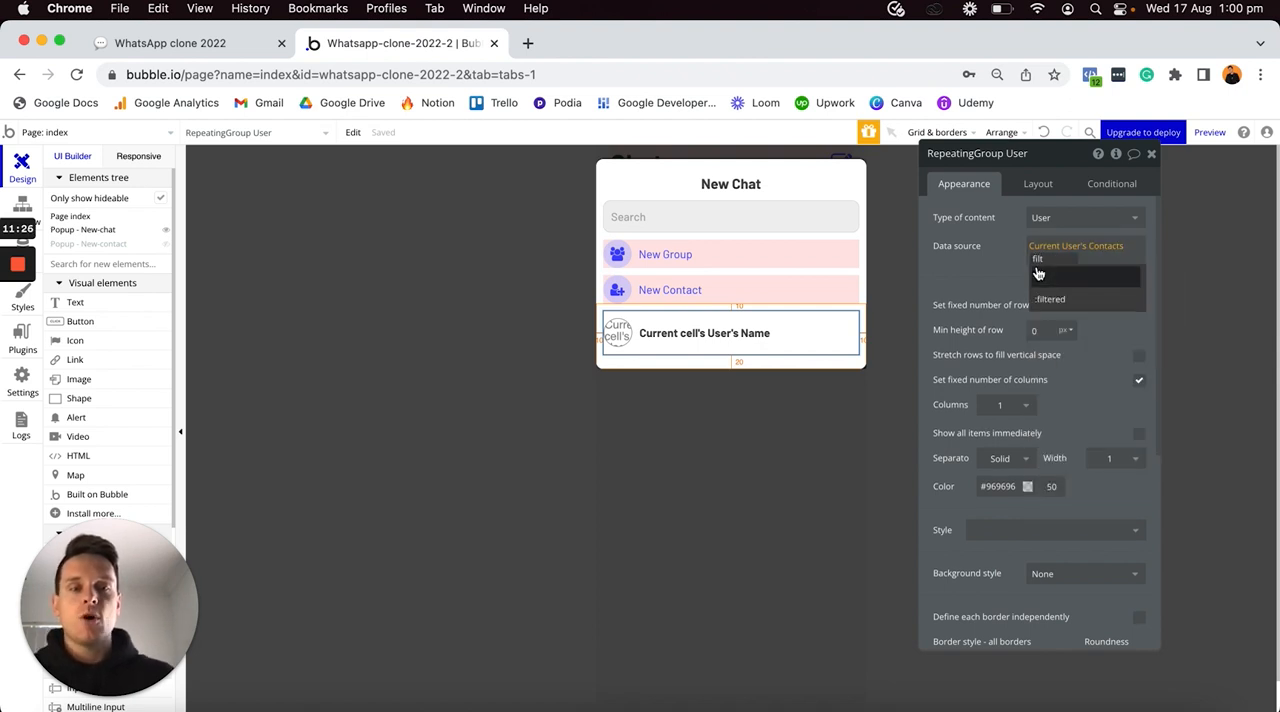
pyautogui.click(1058, 300)
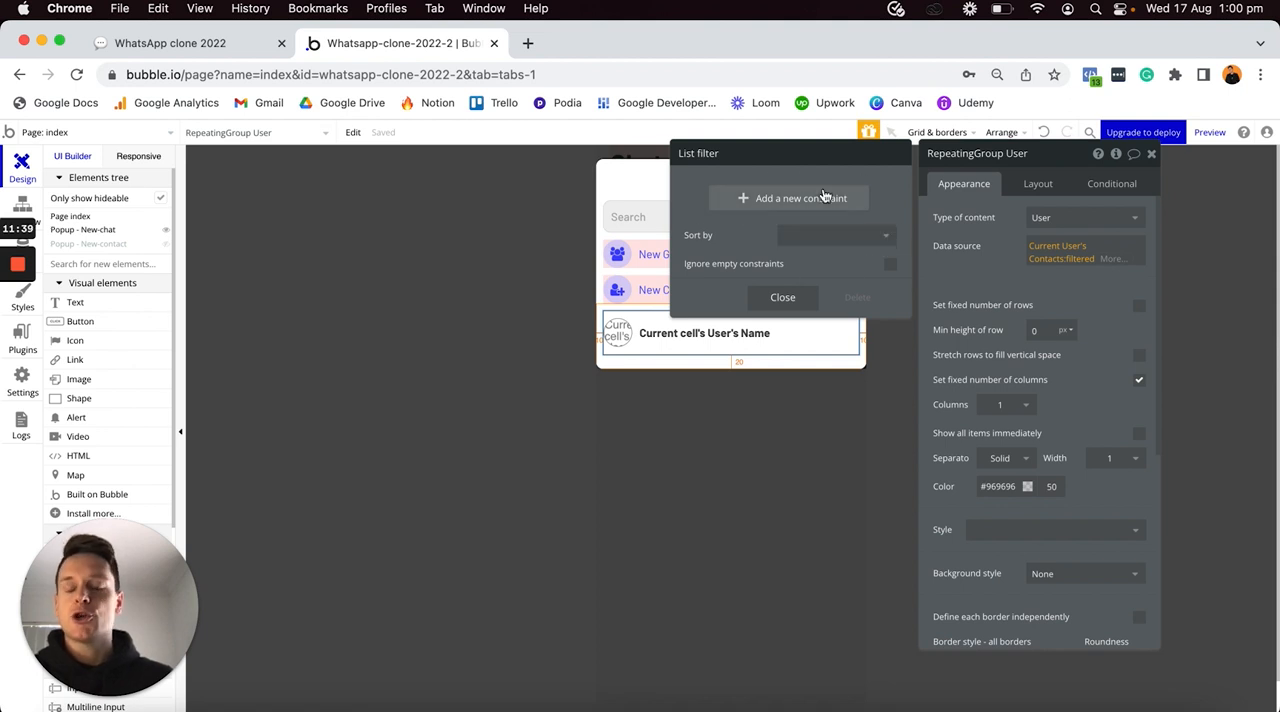
# - Add an Advanced constraint to the list filter on the current user's contacts
pyautogui.click(744, 203)
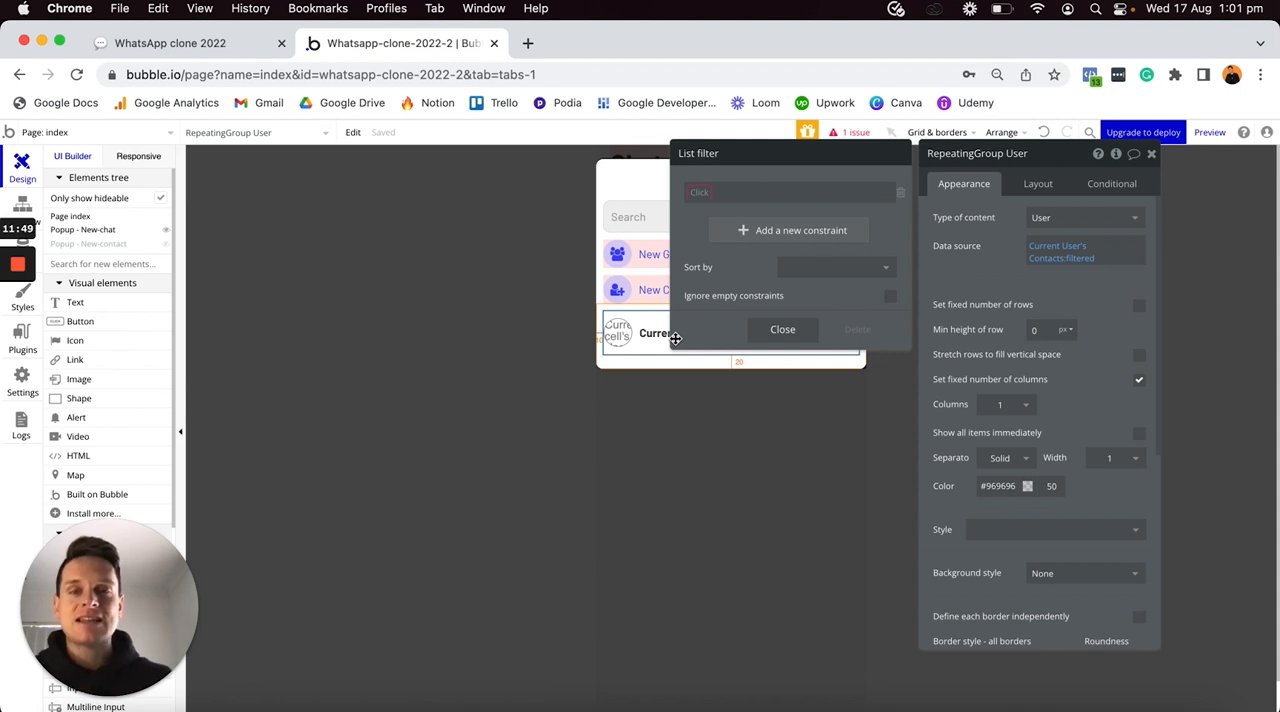
pyautogui.click(695, 193)
pyautogui.write('advan')
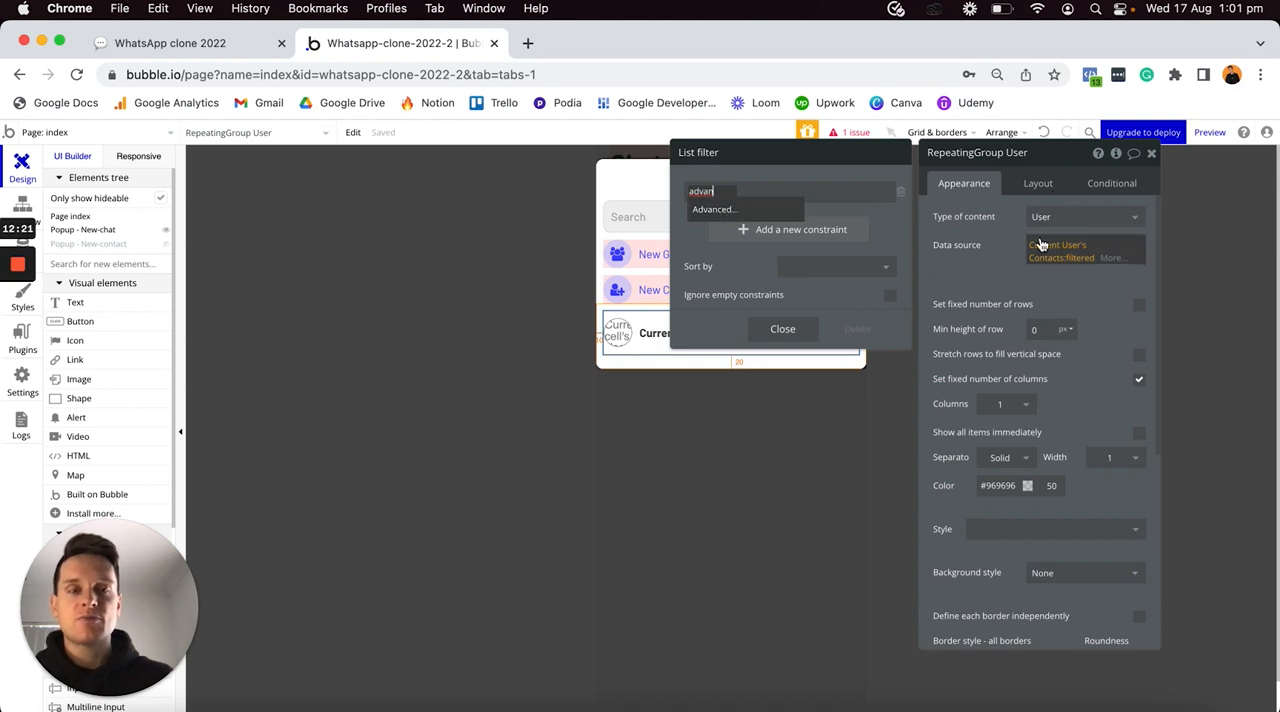
pyautogui.click(766, 209)
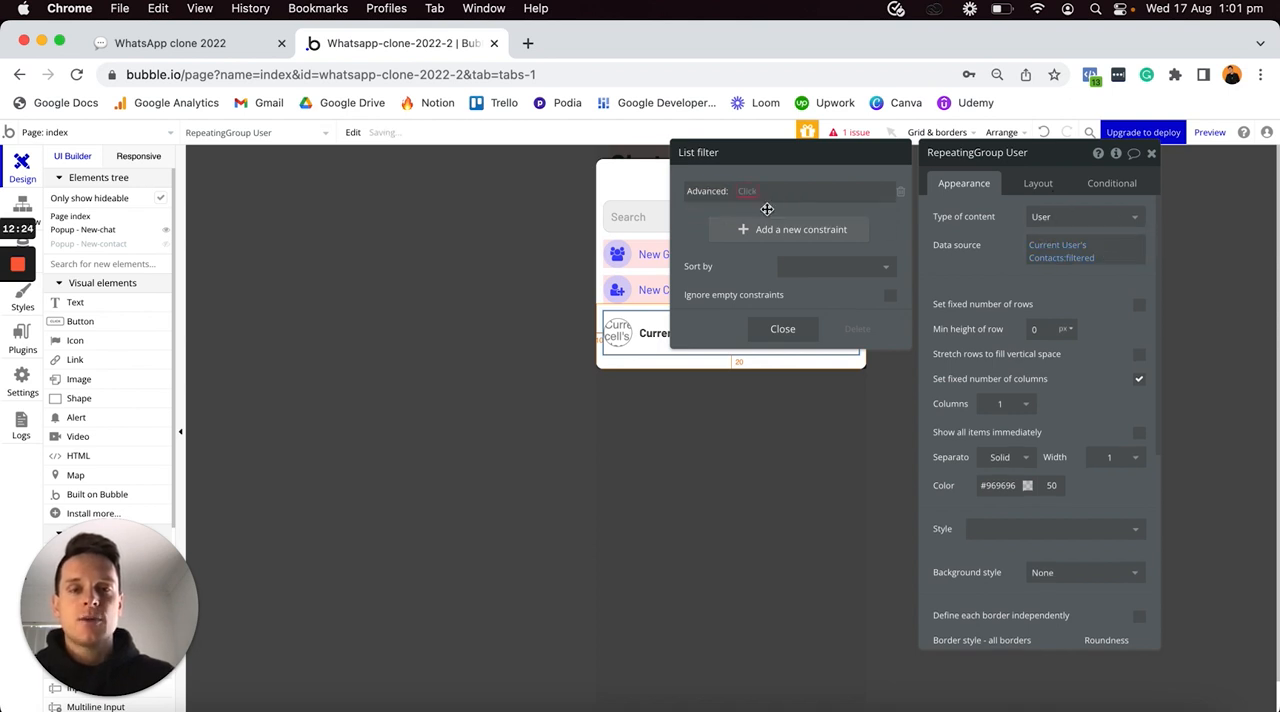
# - Define the advanced constraint as This User's Name contains Input - Search-new-chat's value, and have the filter ignore empty constraints
pyautogui.click(751, 193)
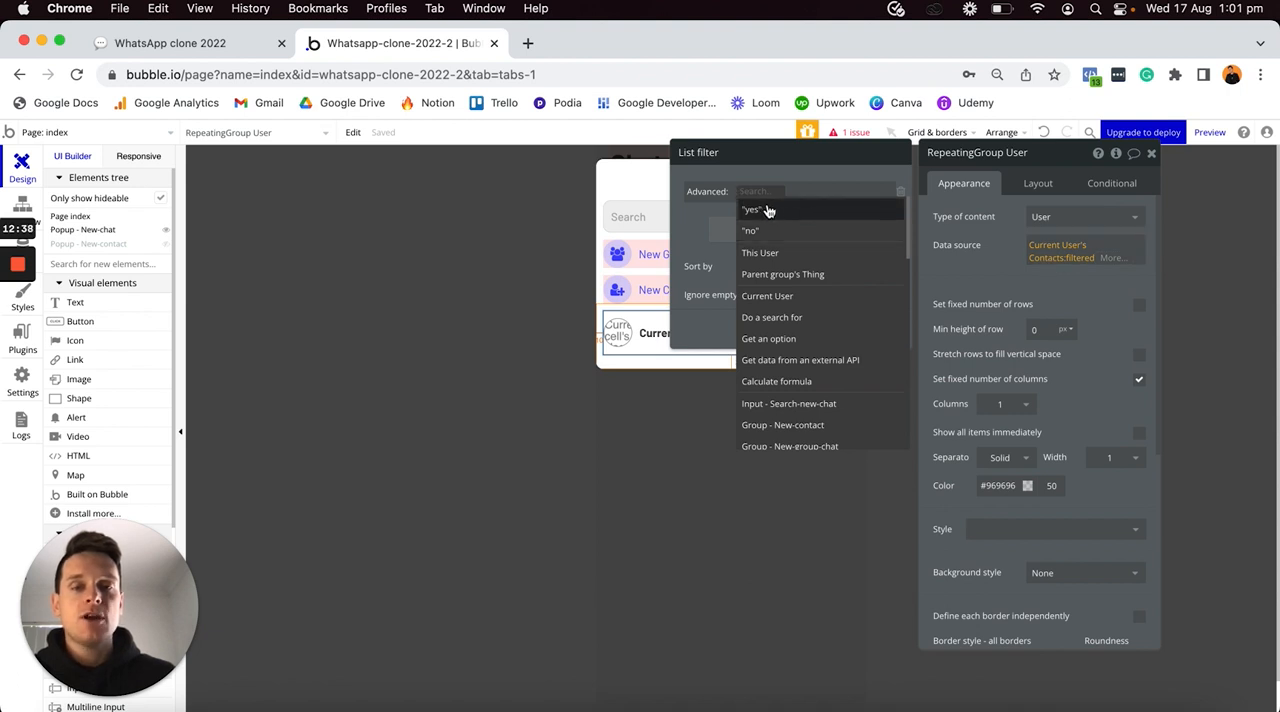
pyautogui.click(781, 255)
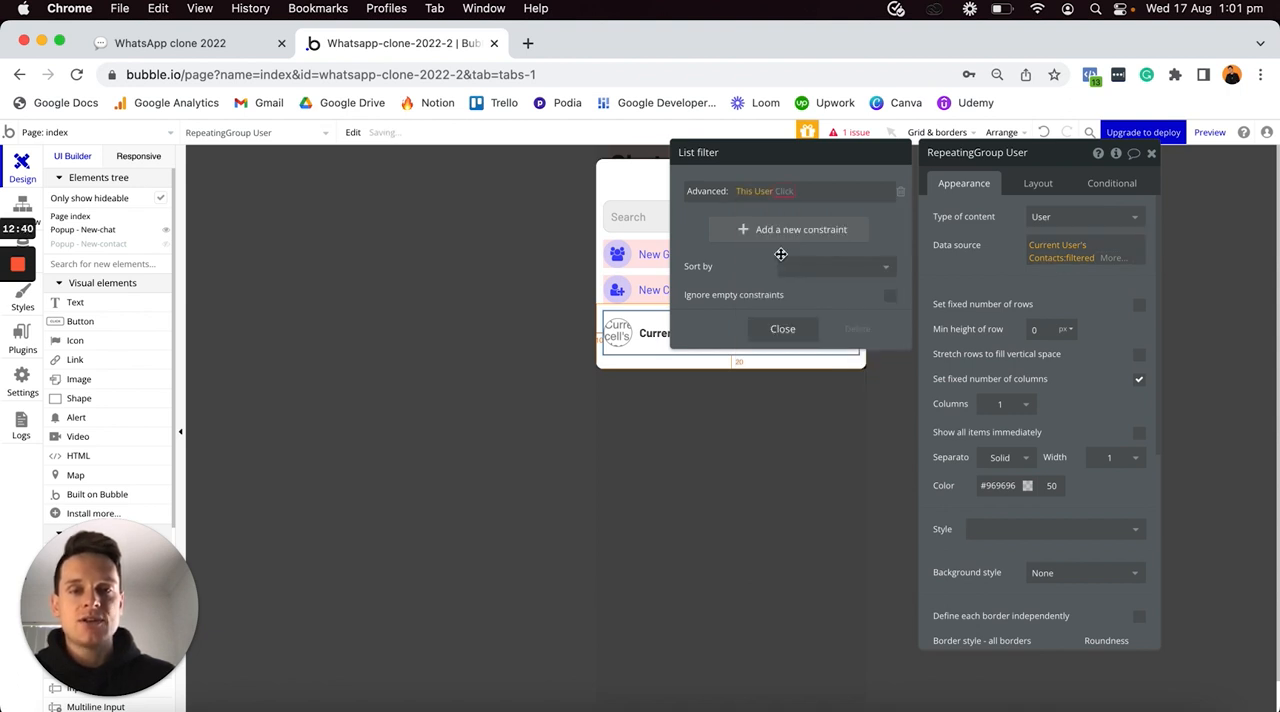
pyautogui.click(792, 258)
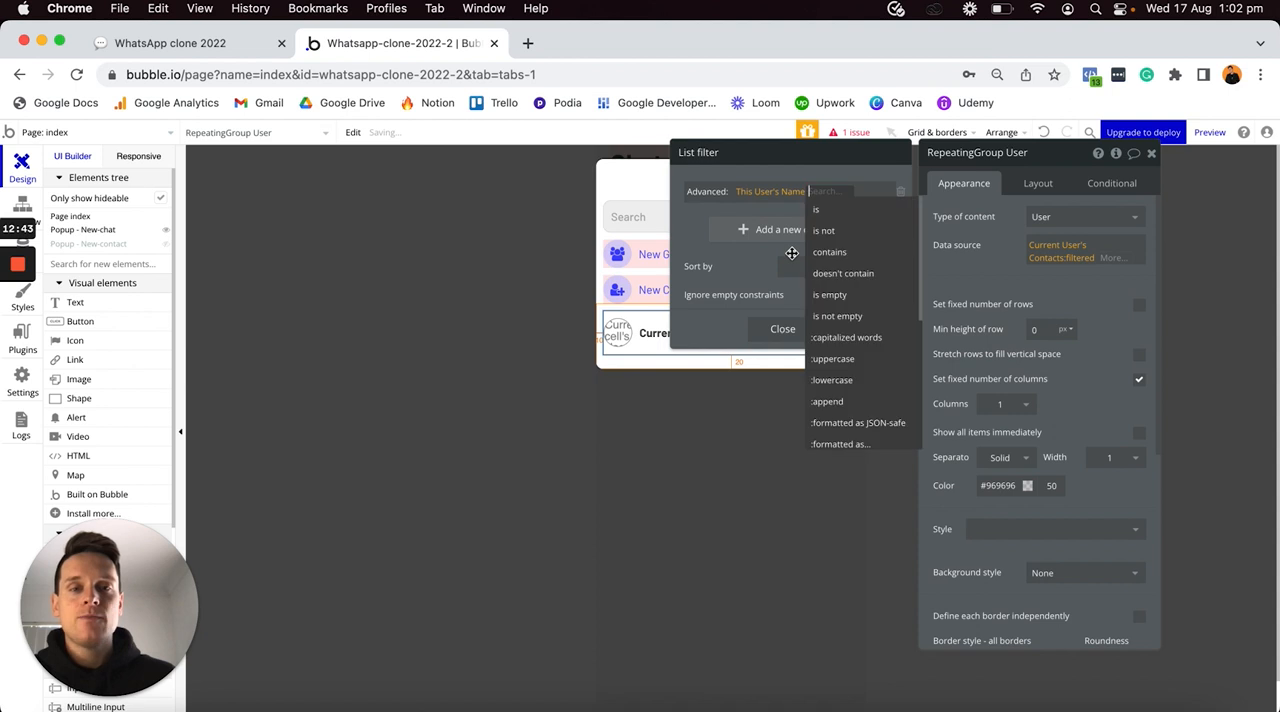
pyautogui.click(795, 252)
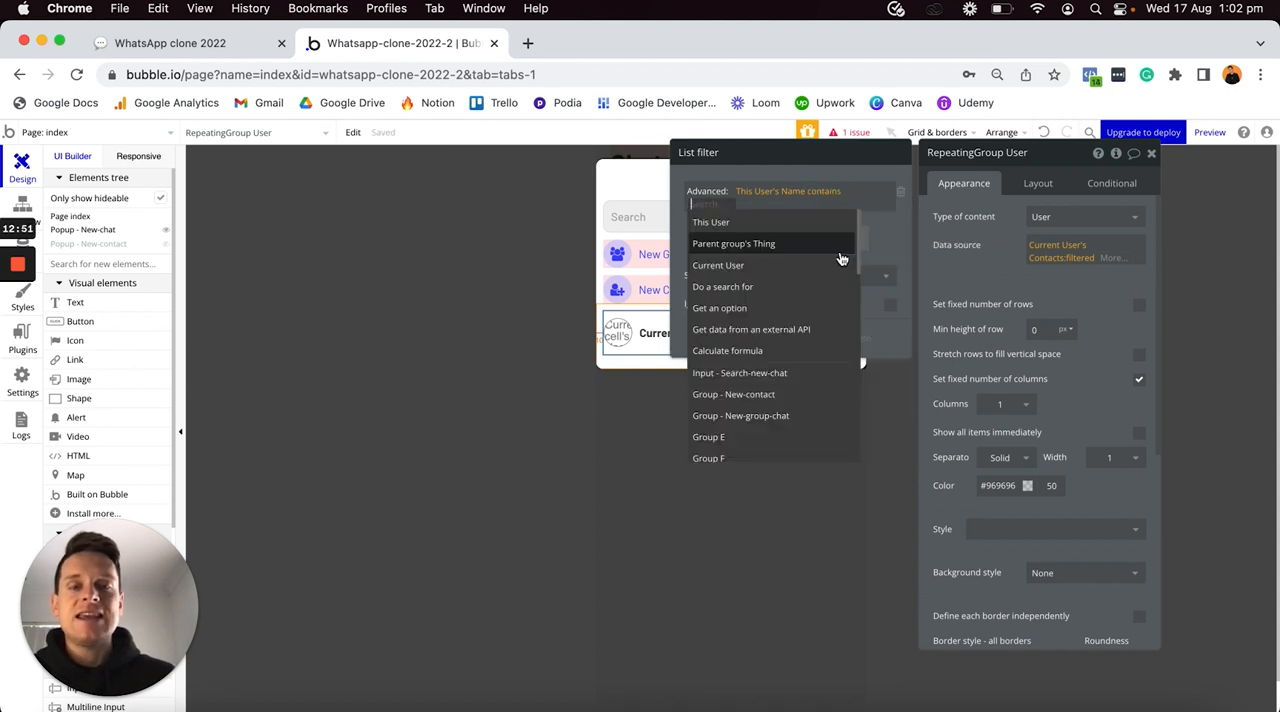
pyautogui.click(766, 374)
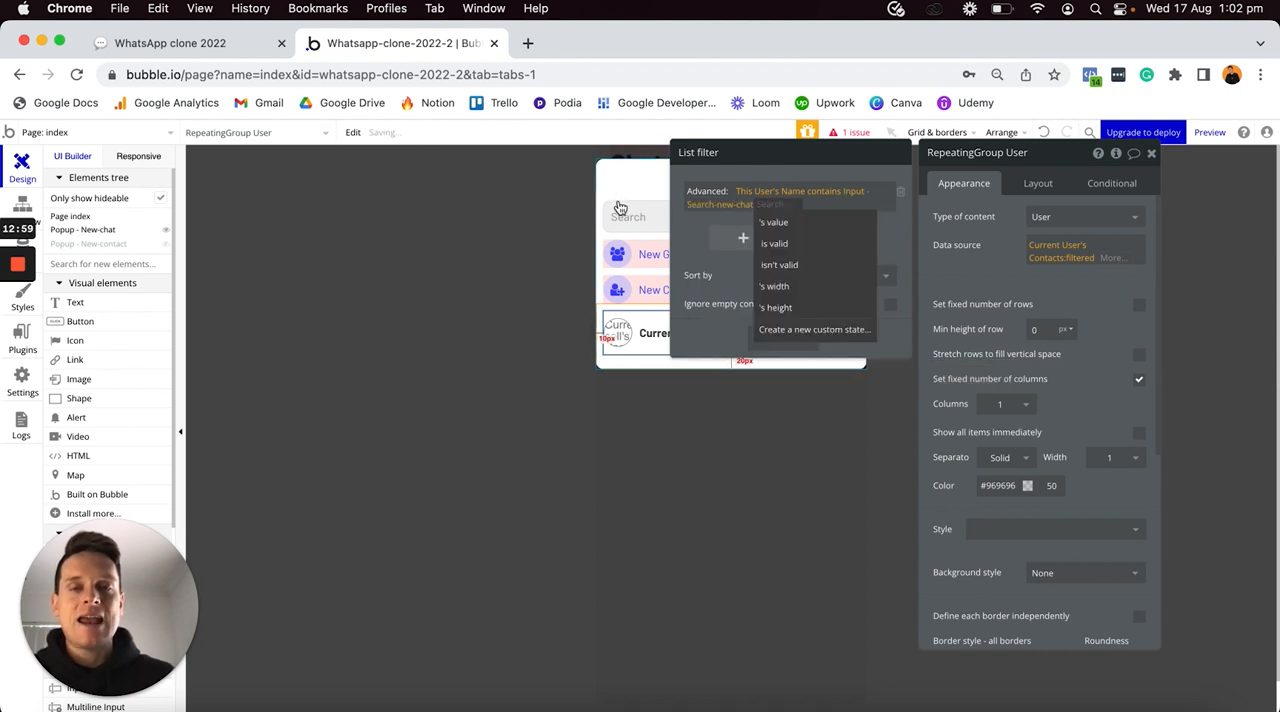
pyautogui.click(776, 222)
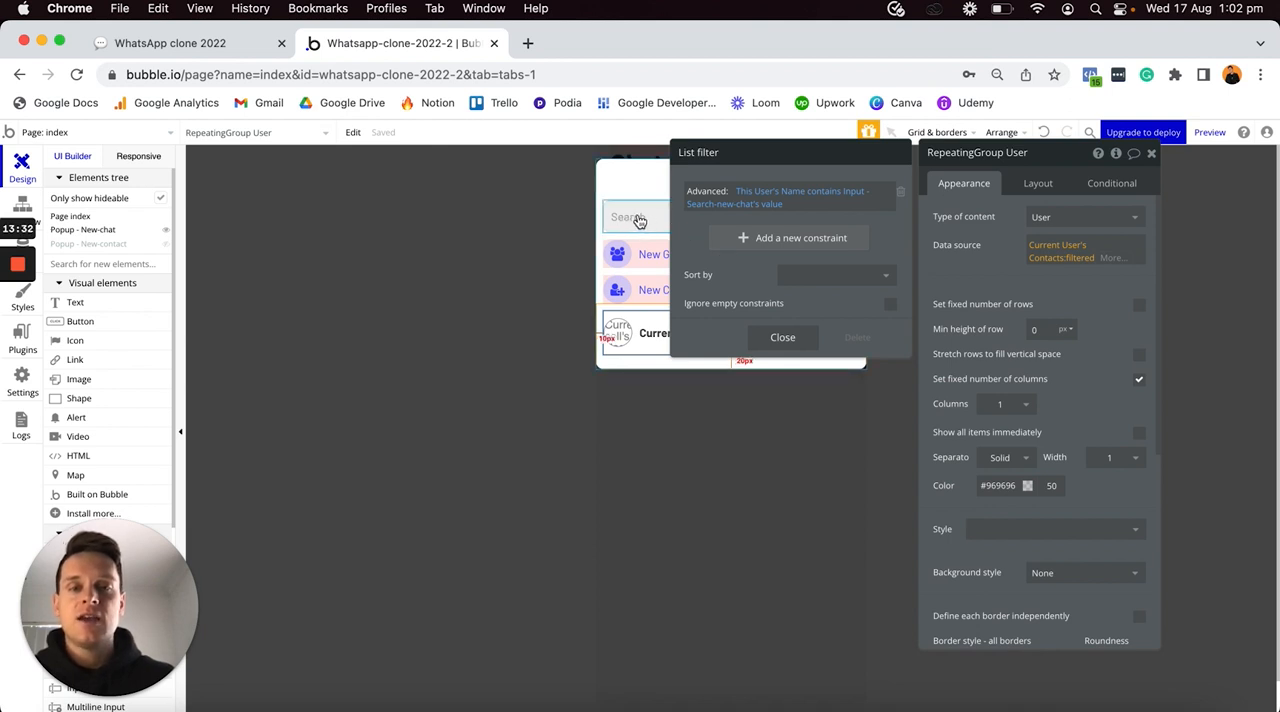
pyautogui.click(890, 306)
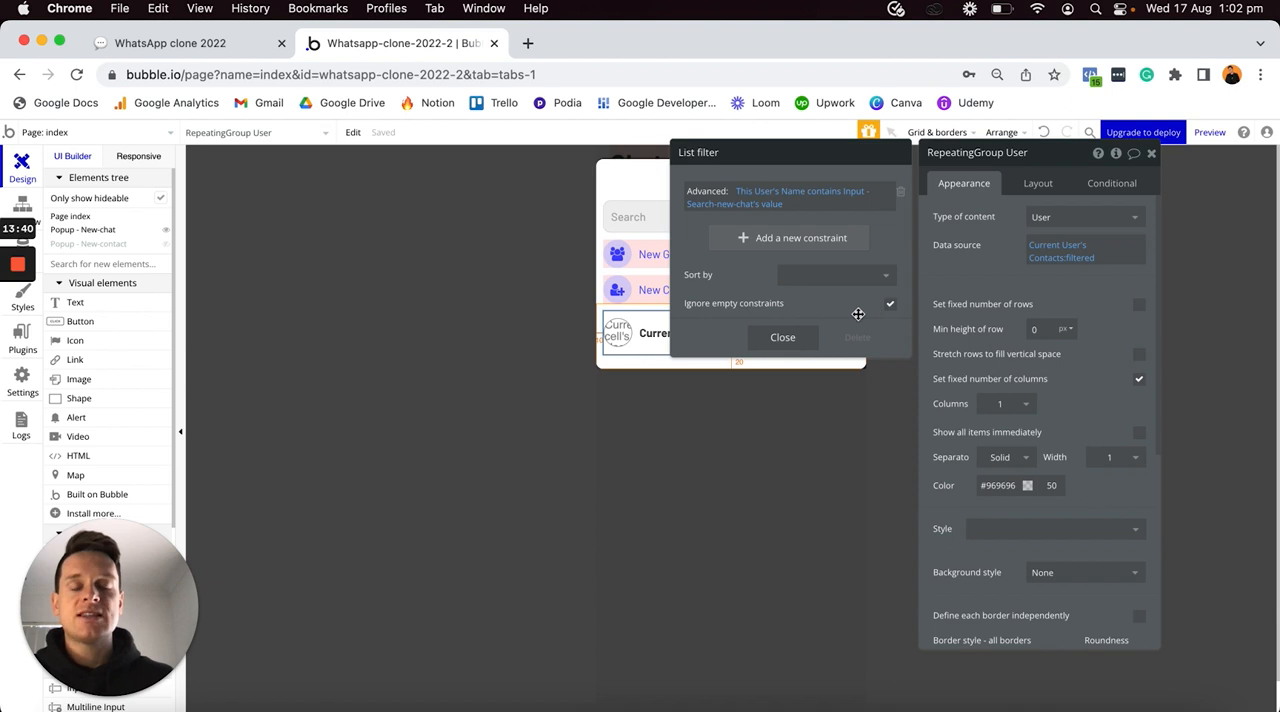
pyautogui.click(757, 205)
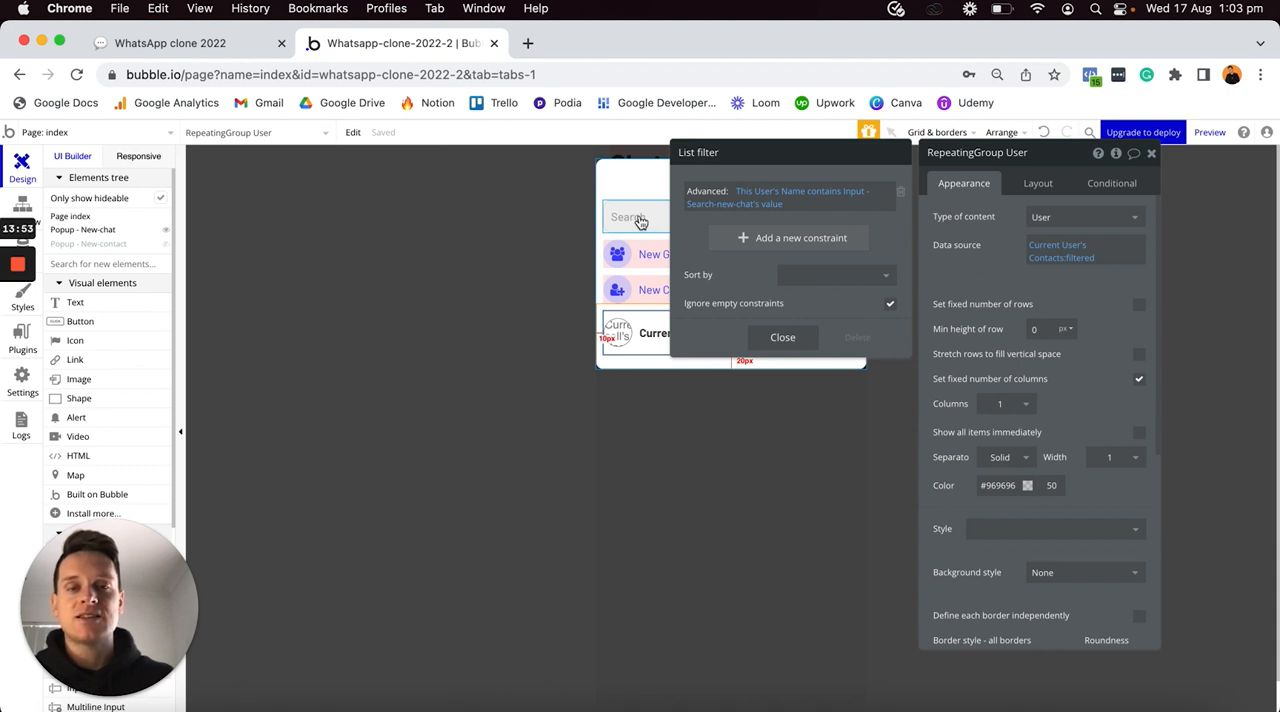
# - Sort the filtered contacts list by Name with Descending set to "no", and close the list filter
pyautogui.click(823, 276)
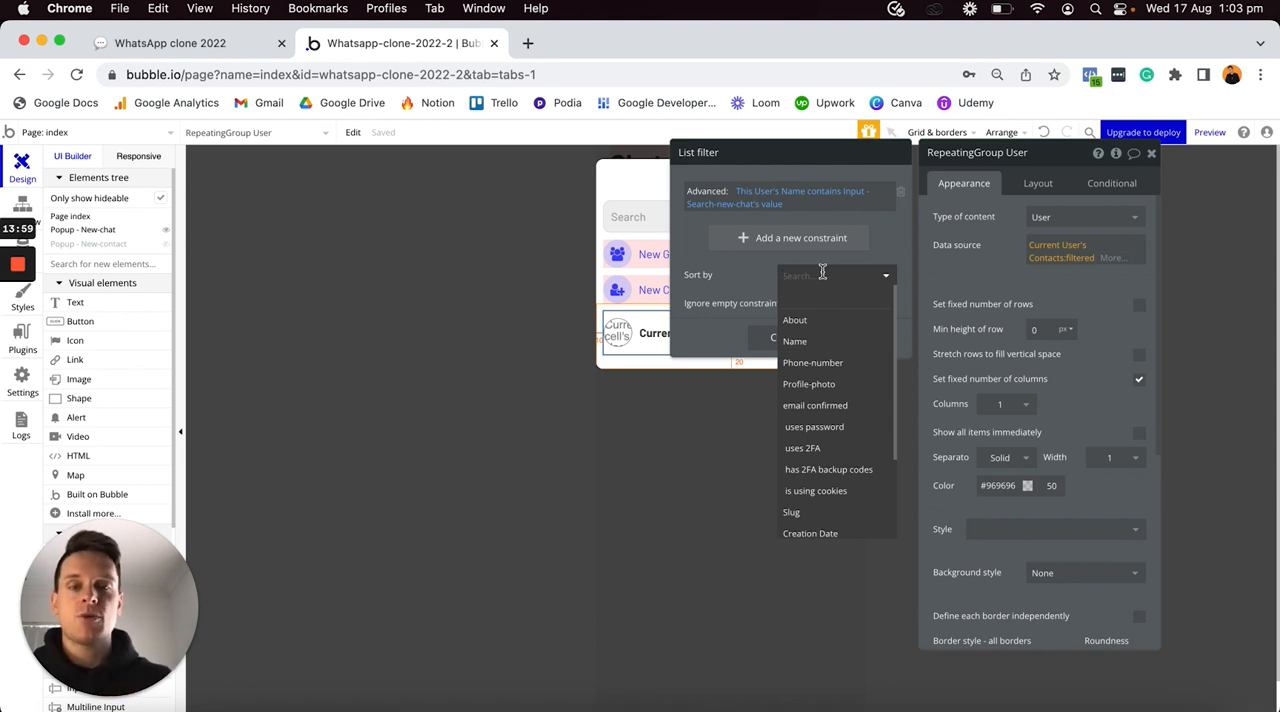
pyautogui.click(812, 343)
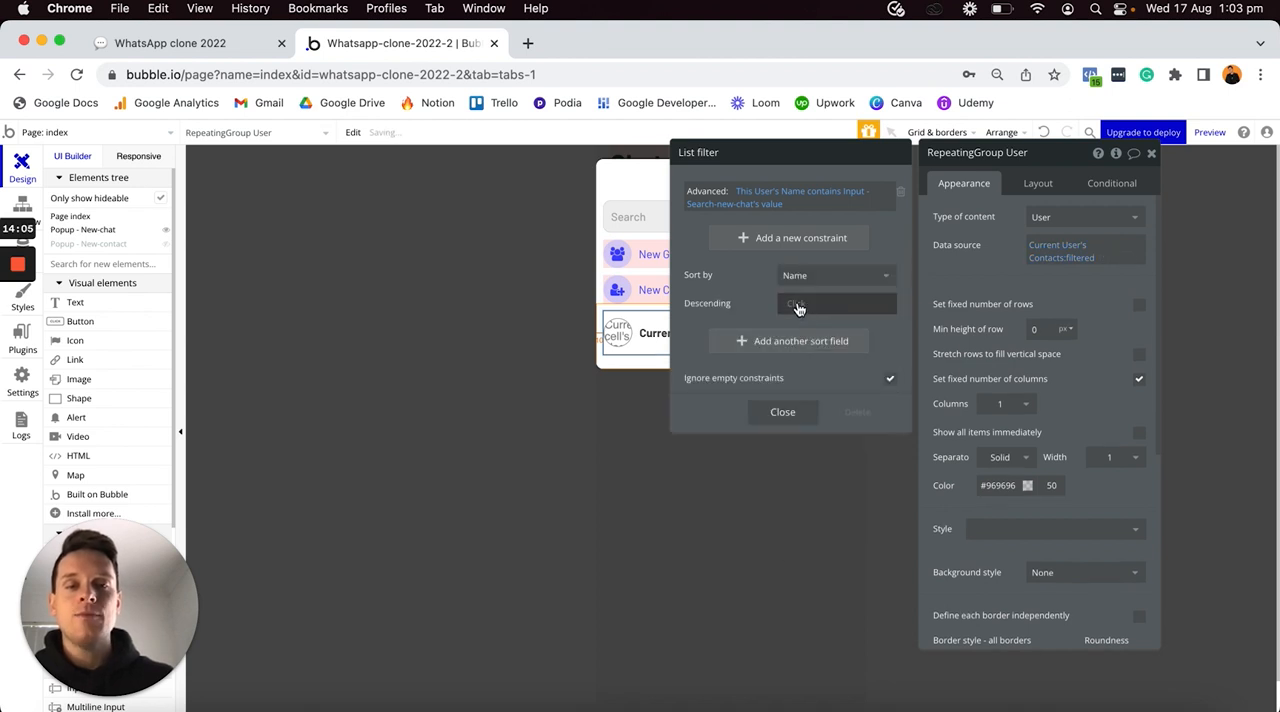
pyautogui.click(797, 306)
pyautogui.click(806, 363)
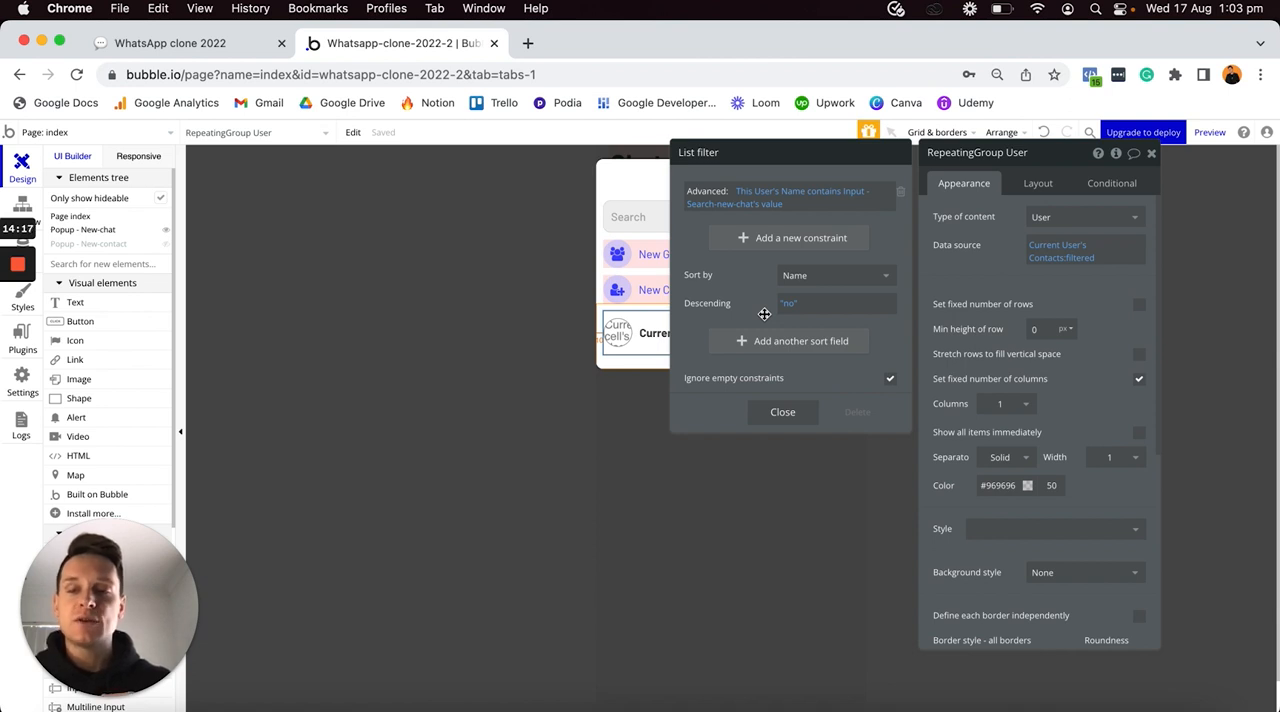
pyautogui.click(783, 413)
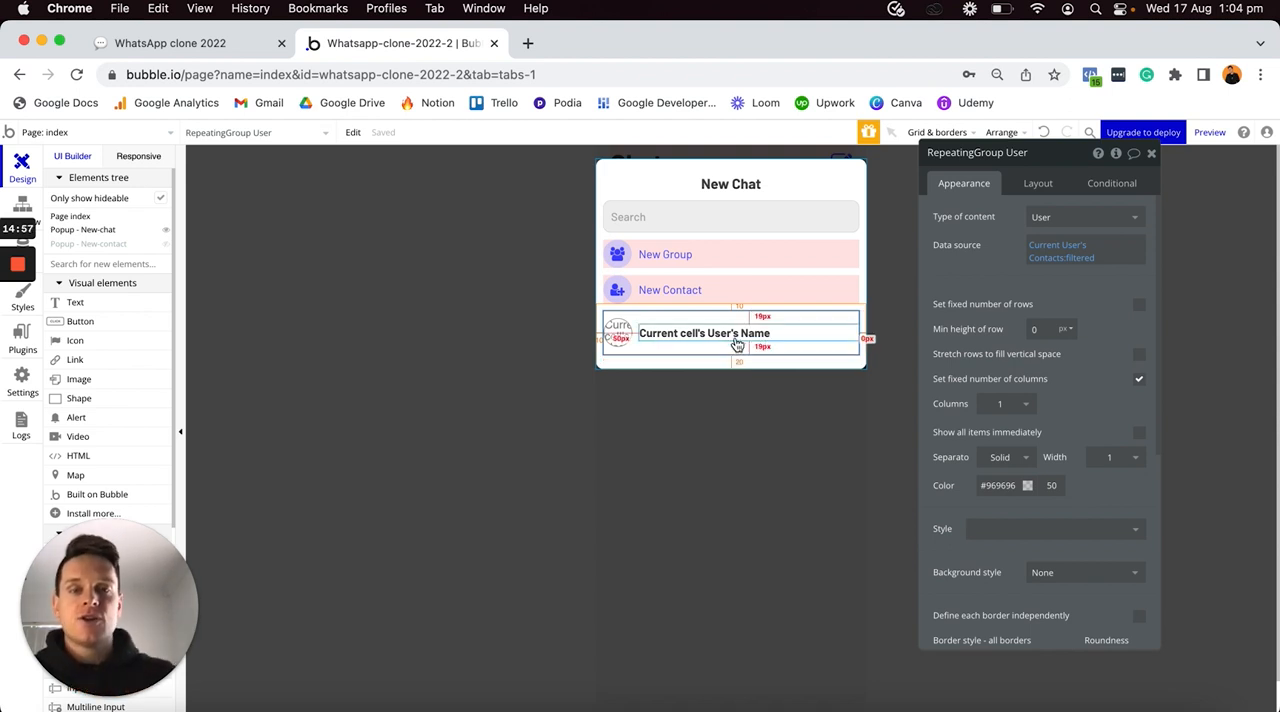
# - Create a click workflow for the Current cell's User's Name text in the New Chat popup's repeating group
pyautogui.click(733, 334)
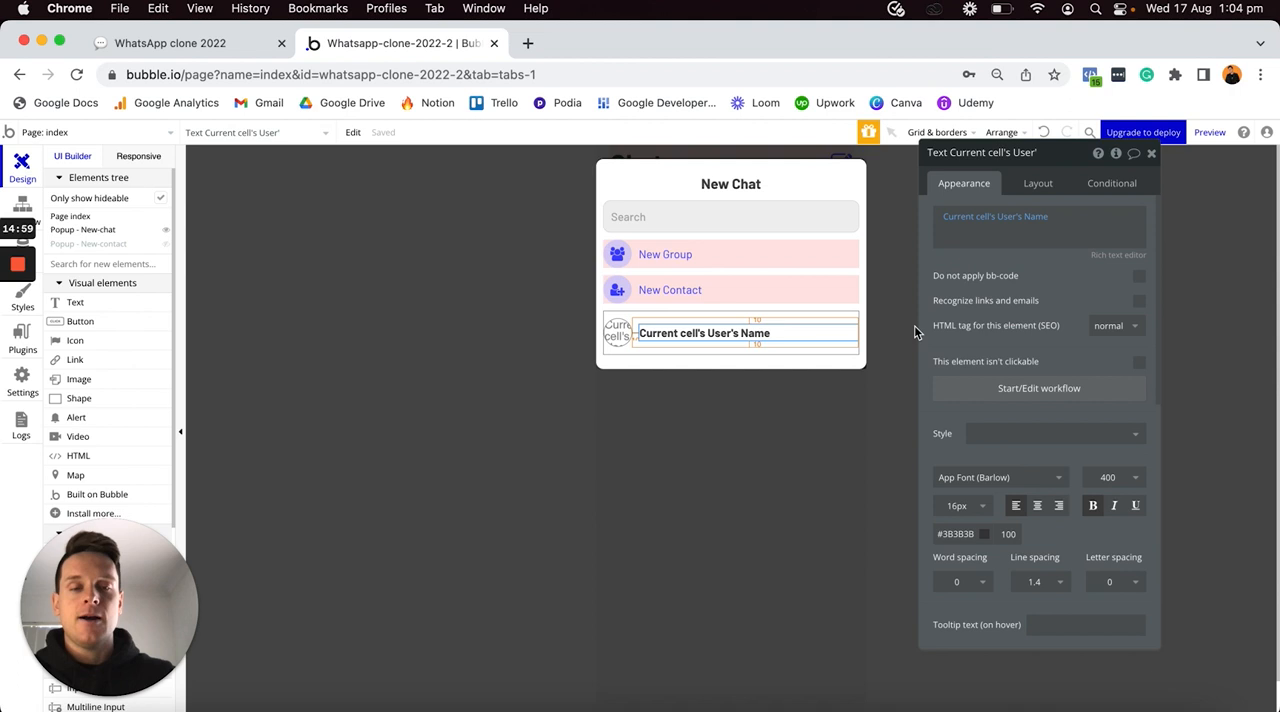
pyautogui.click(970, 394)
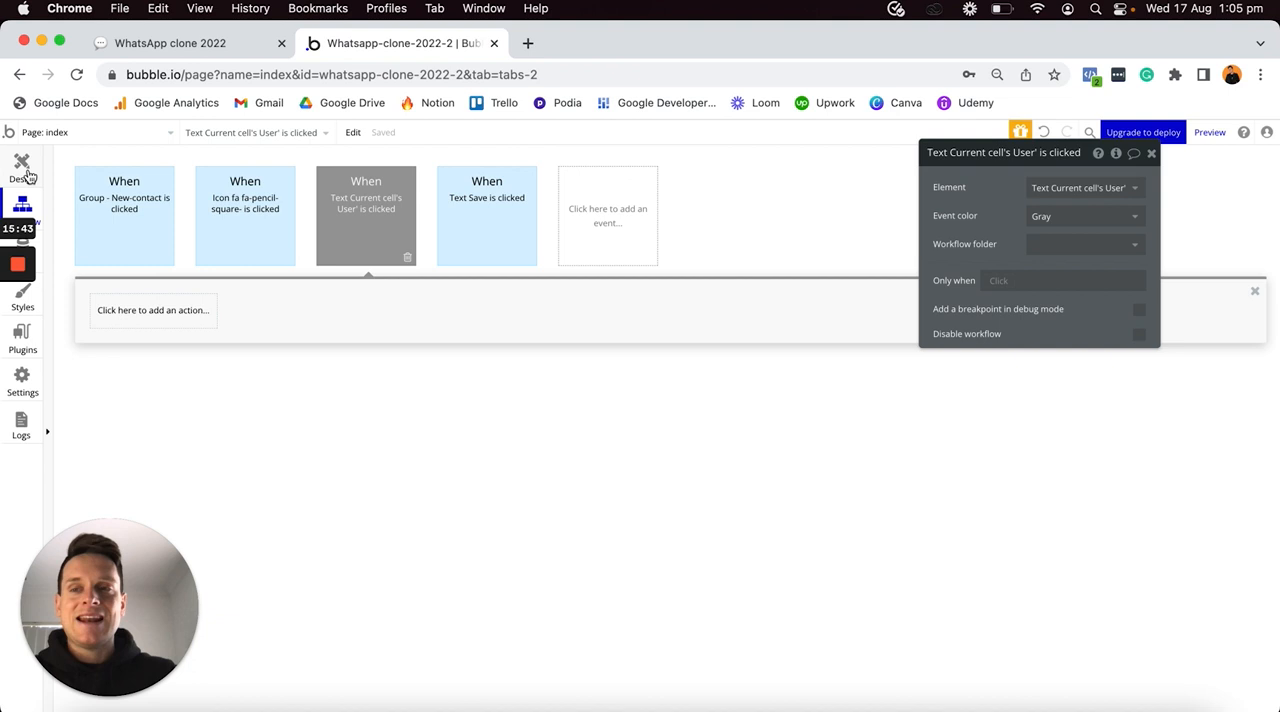
pyautogui.click(28, 176)
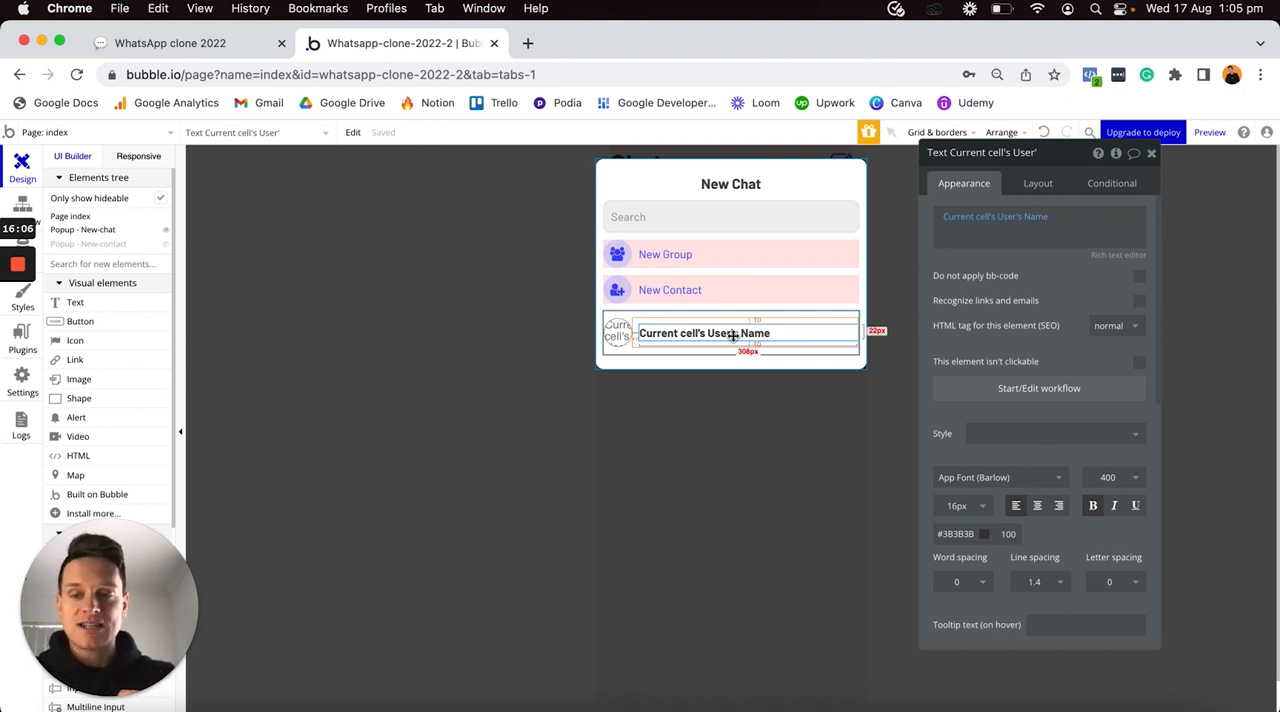
pyautogui.click(946, 392)
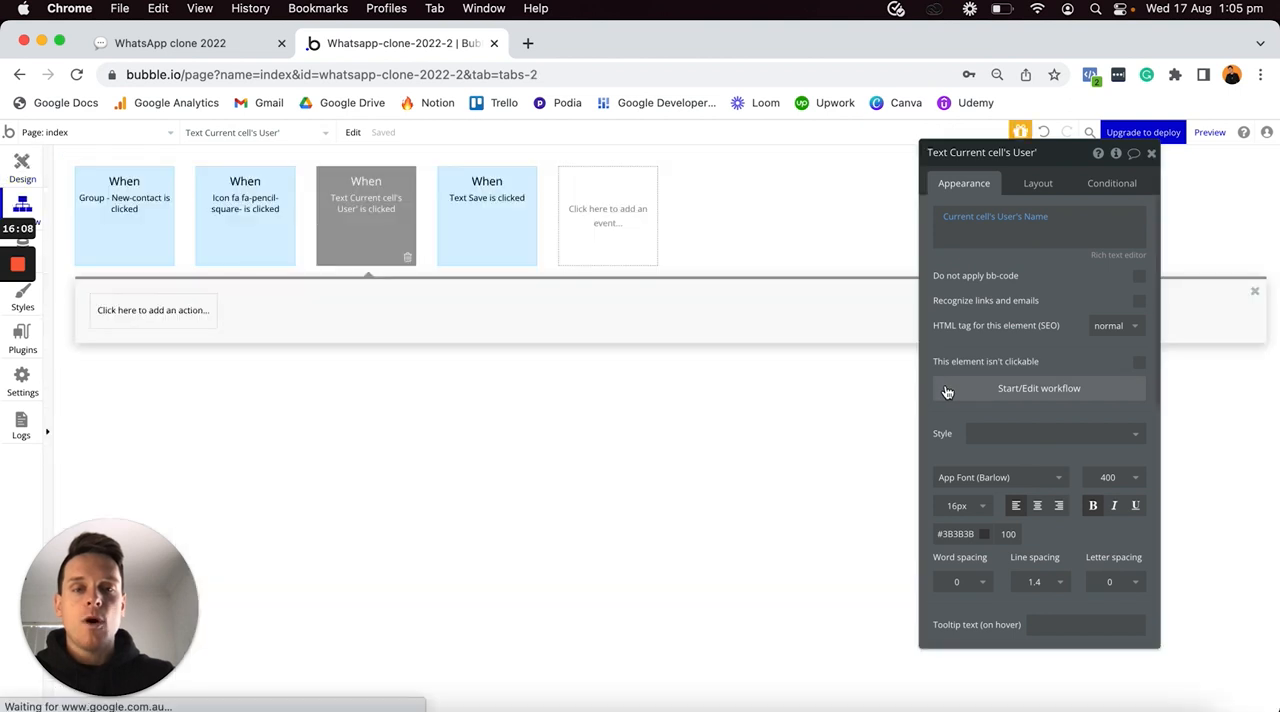
# - Add a Make changes to thing action to the name text's click workflow, with Current cell's User as the thing to change
pyautogui.click(136, 310)
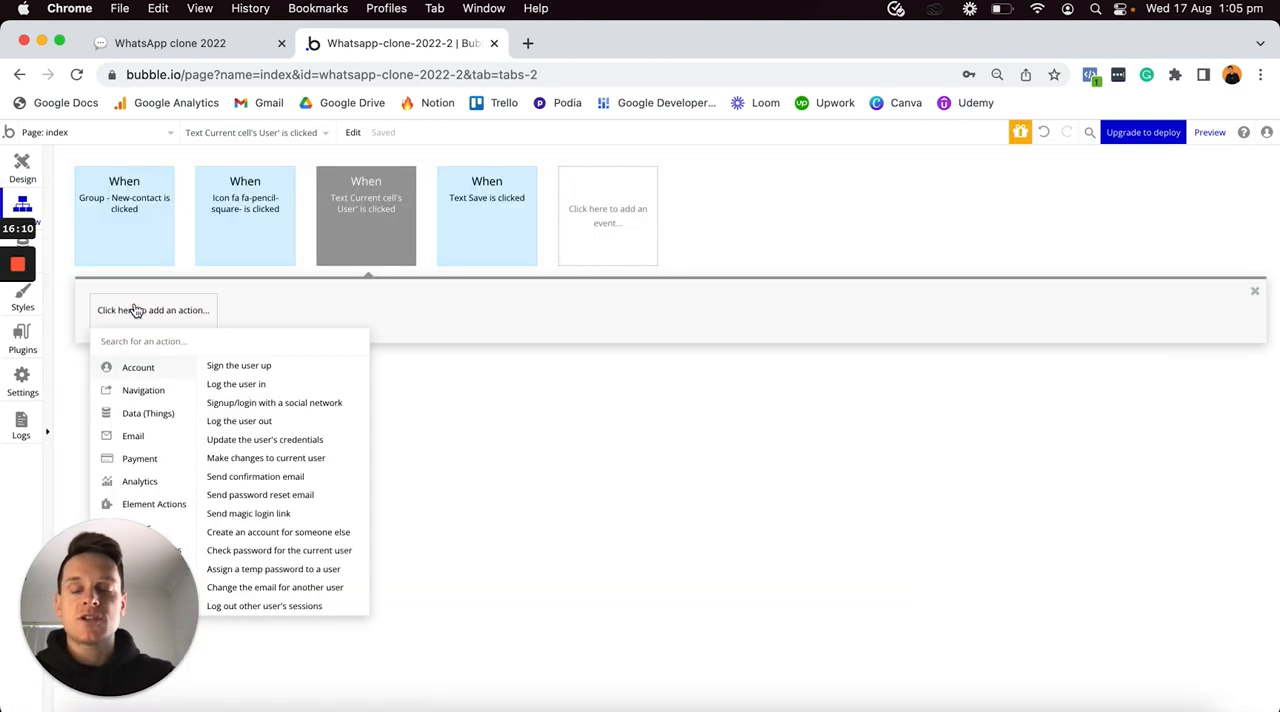
pyautogui.moveTo(140, 413)
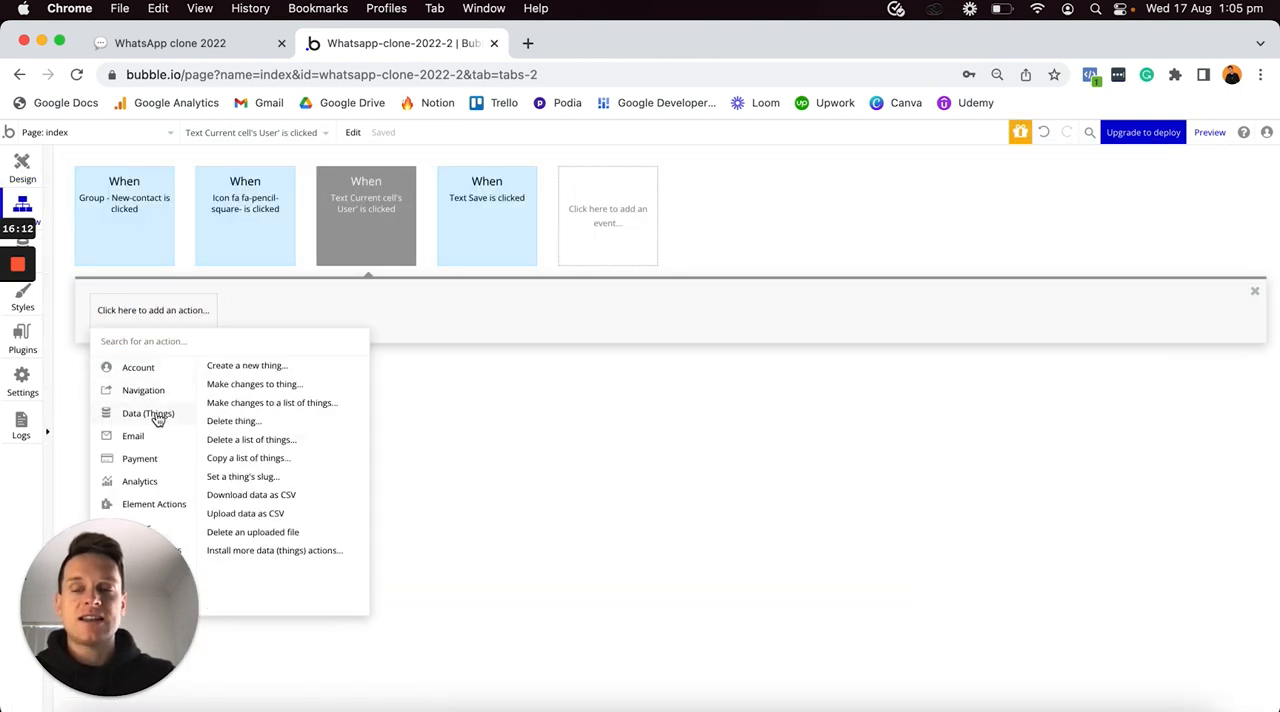
pyautogui.click(245, 385)
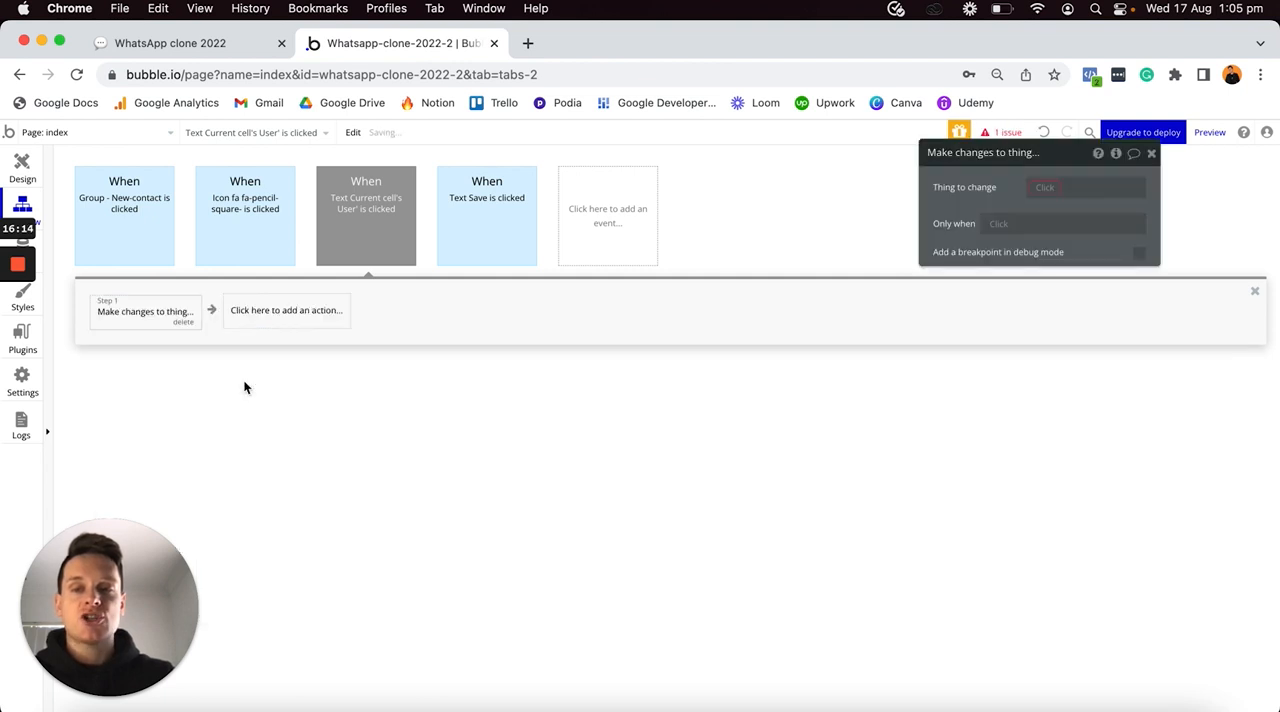
pyautogui.moveTo(1073, 155); pyautogui.dragTo(670, 325)
pyautogui.click(636, 358)
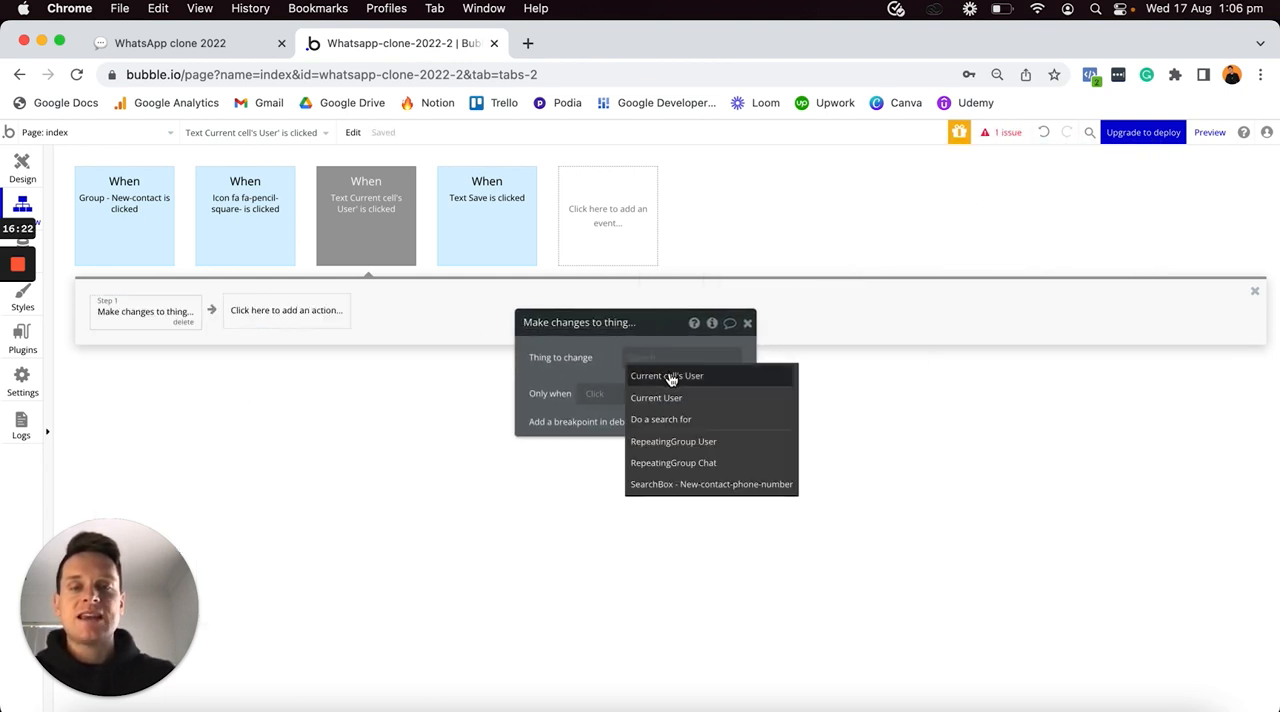
pyautogui.click(672, 374)
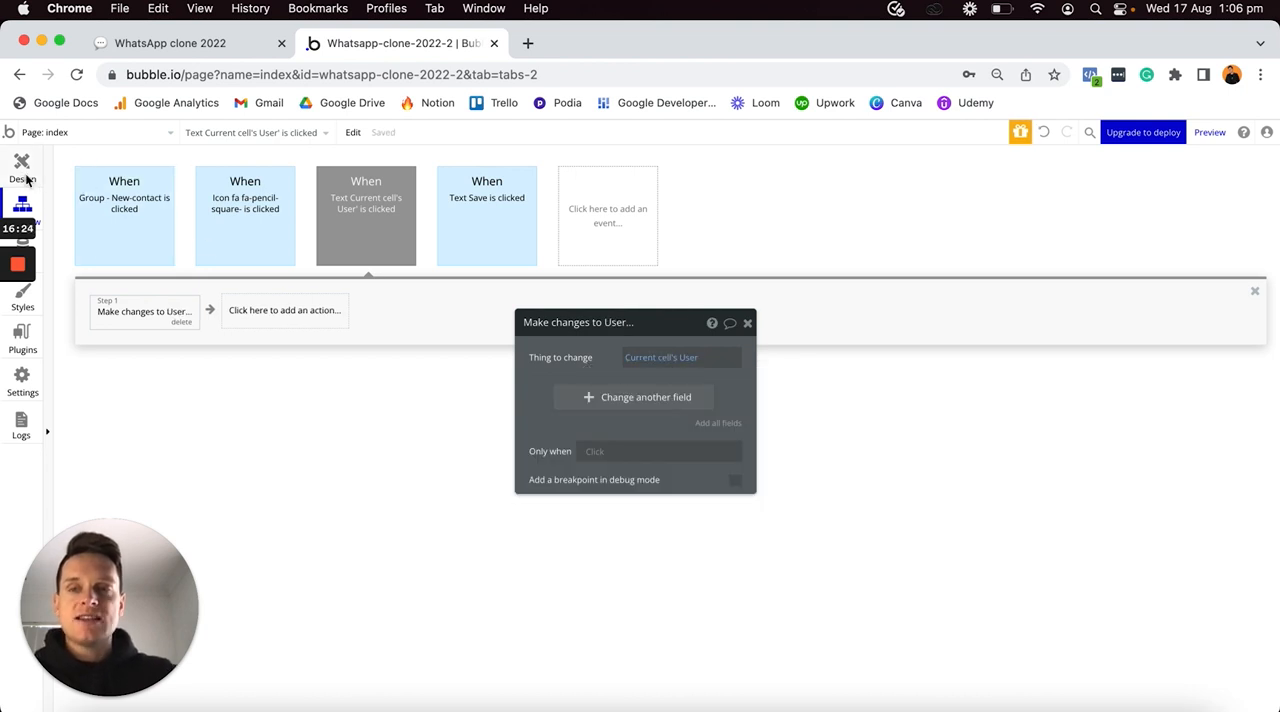
# - Add a field change to the Make changes to User action: Contacts add Current User
pyautogui.click(22, 172)
pyautogui.click(766, 345)
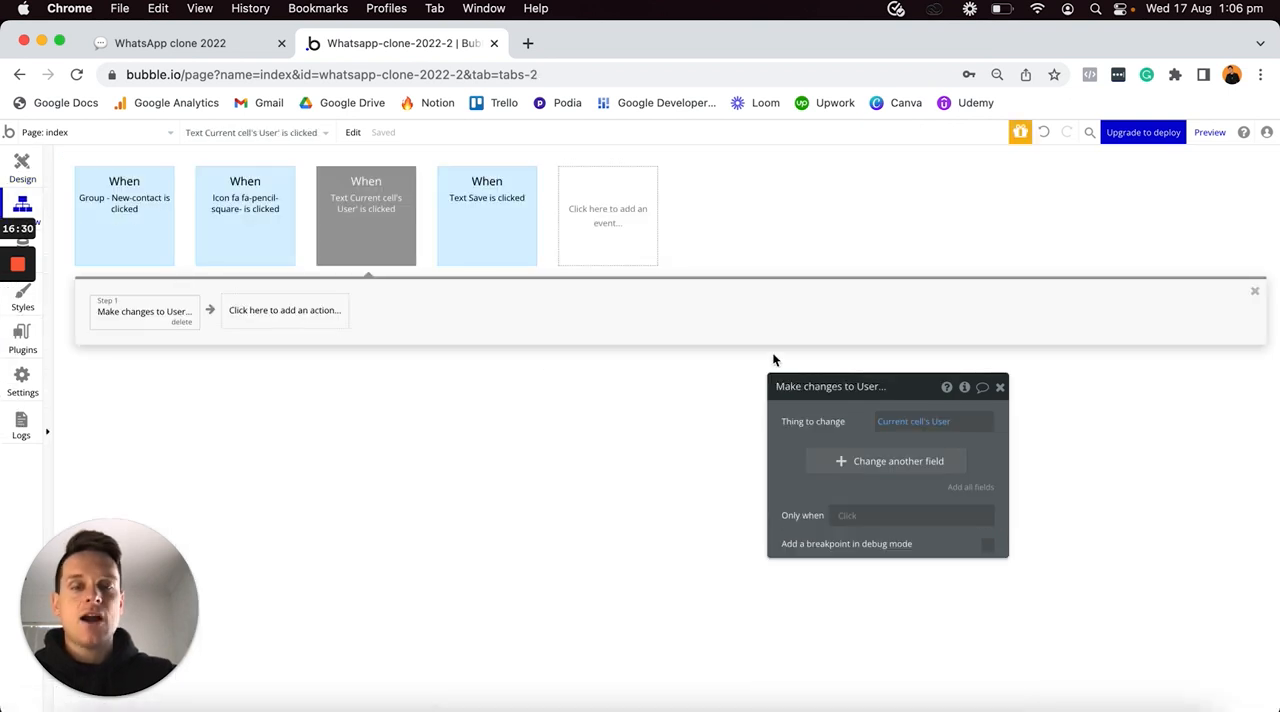
pyautogui.moveTo(914, 384); pyautogui.dragTo(785, 209)
pyautogui.click(742, 280)
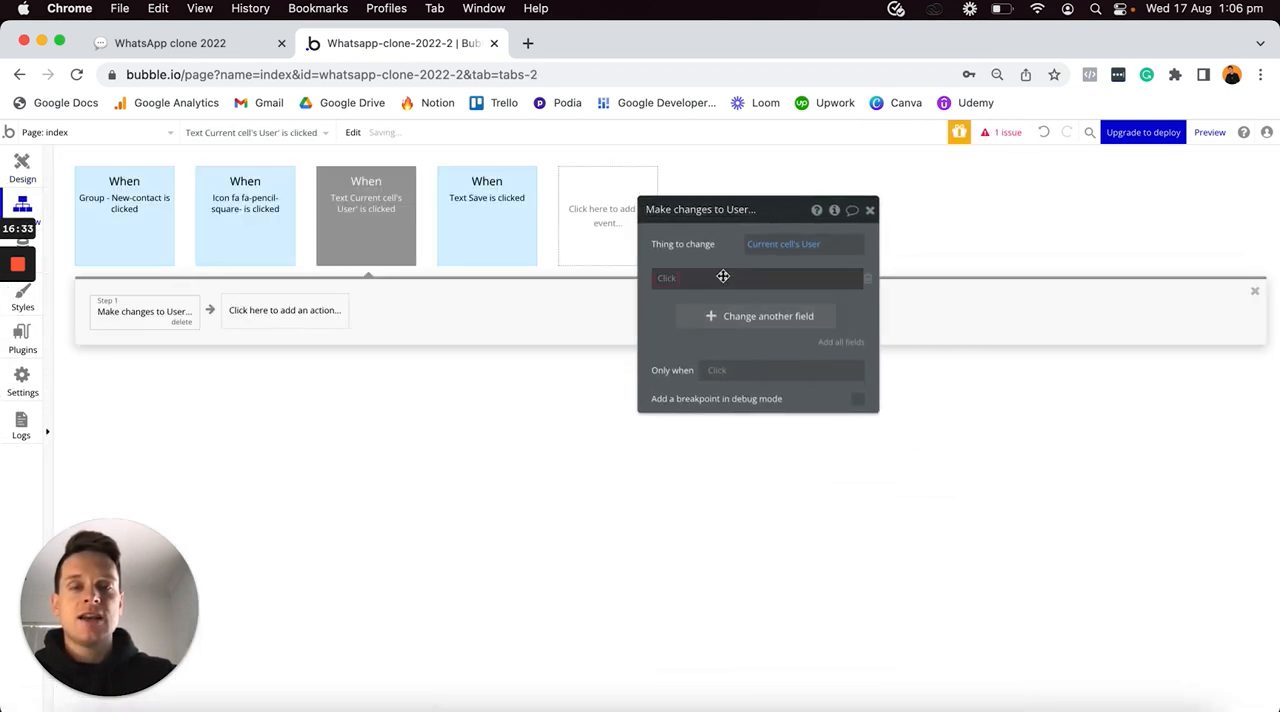
pyautogui.click(681, 330)
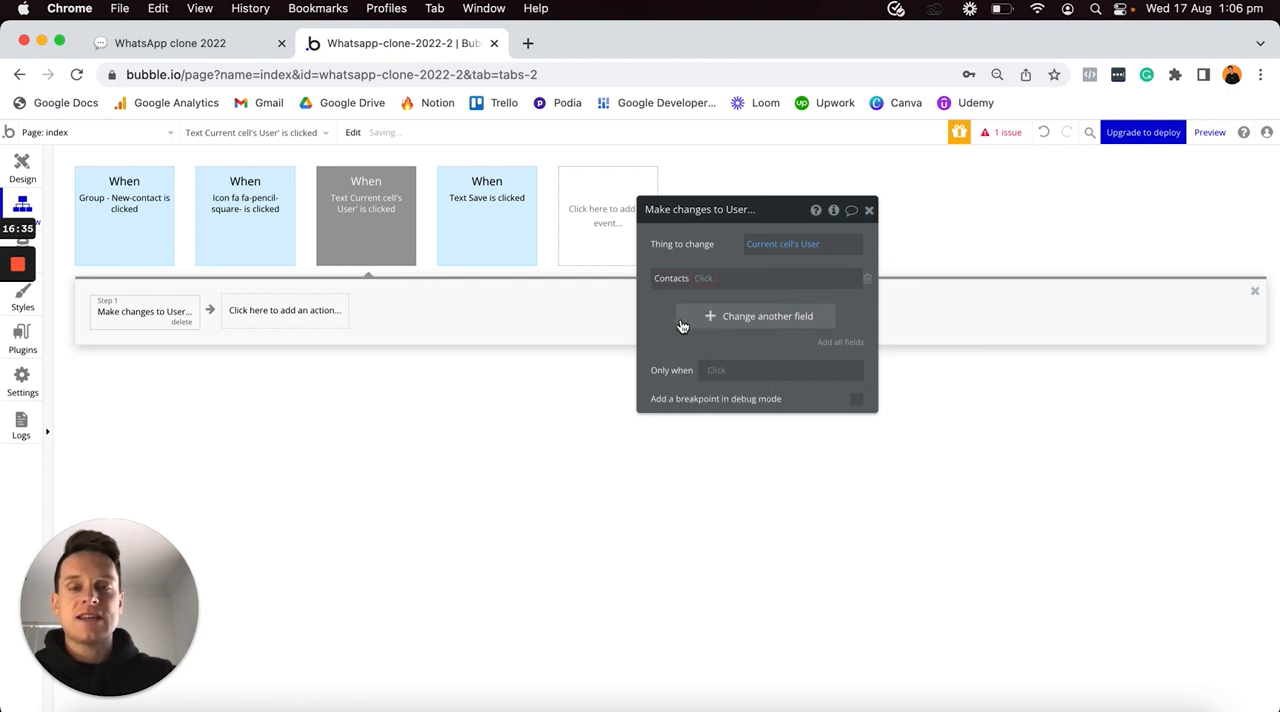
pyautogui.click(700, 278)
pyautogui.click(717, 298)
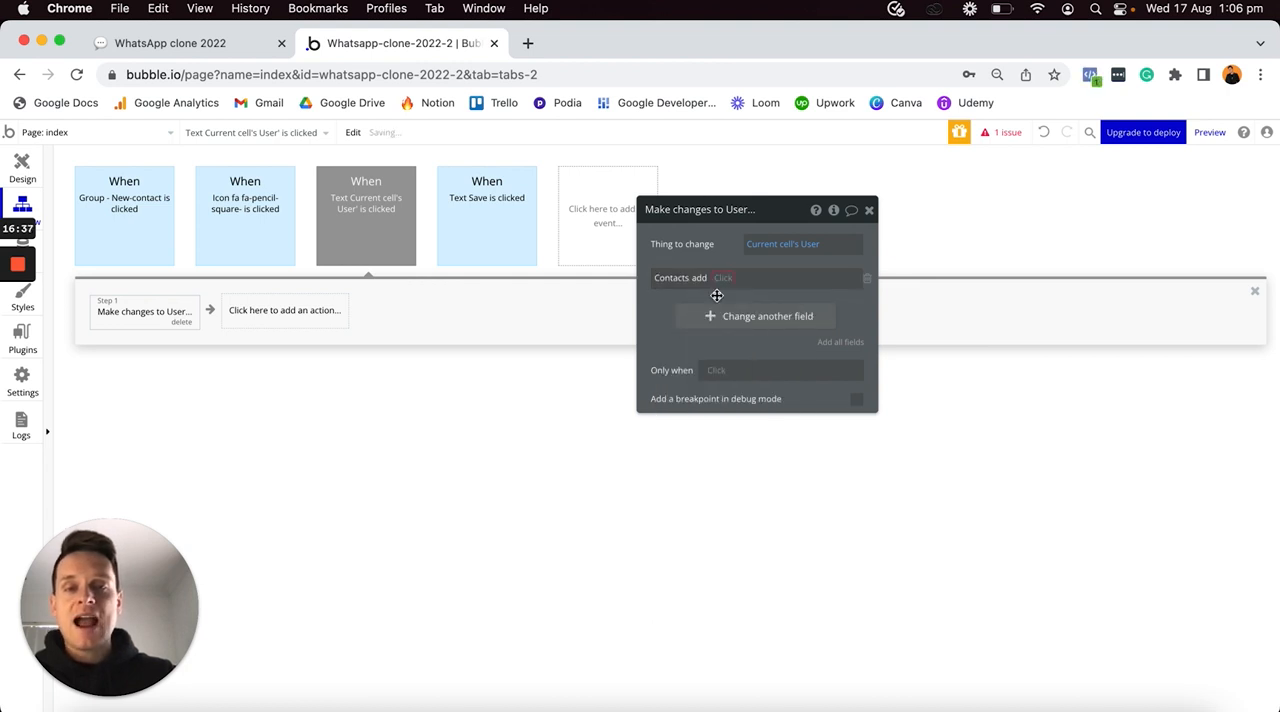
pyautogui.click(720, 282)
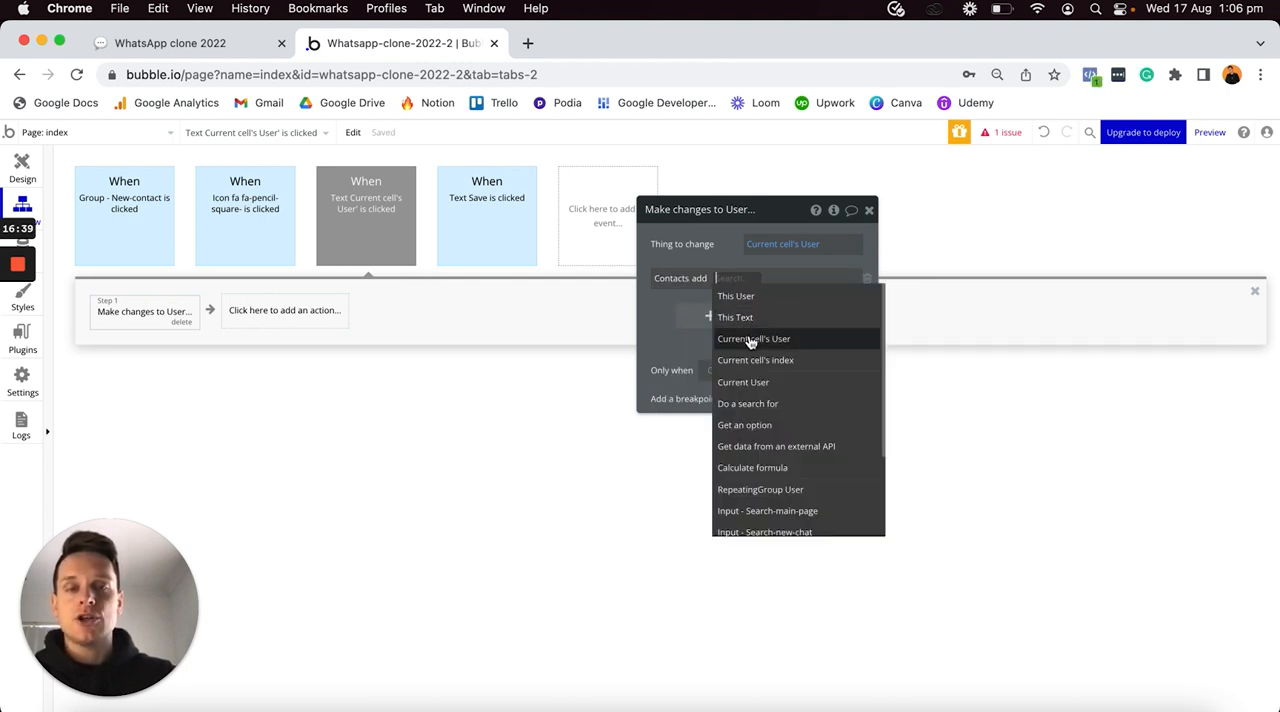
pyautogui.click(750, 382)
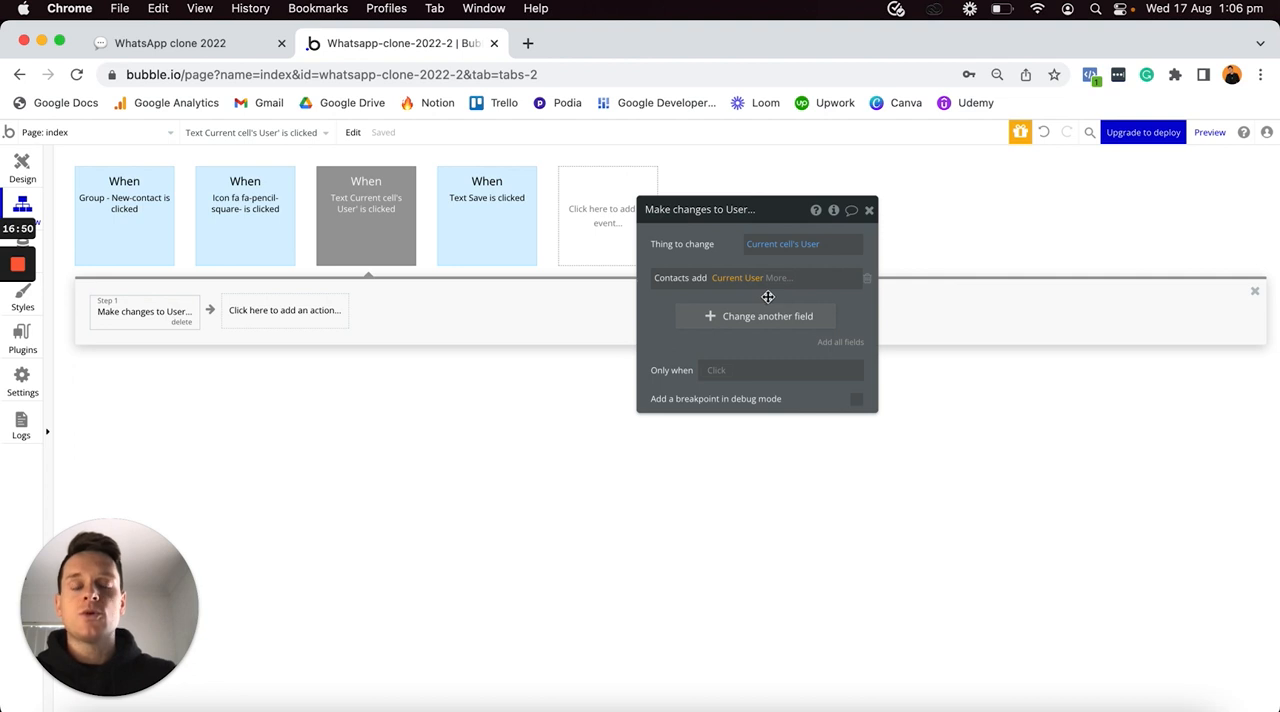
pyautogui.click(717, 351)
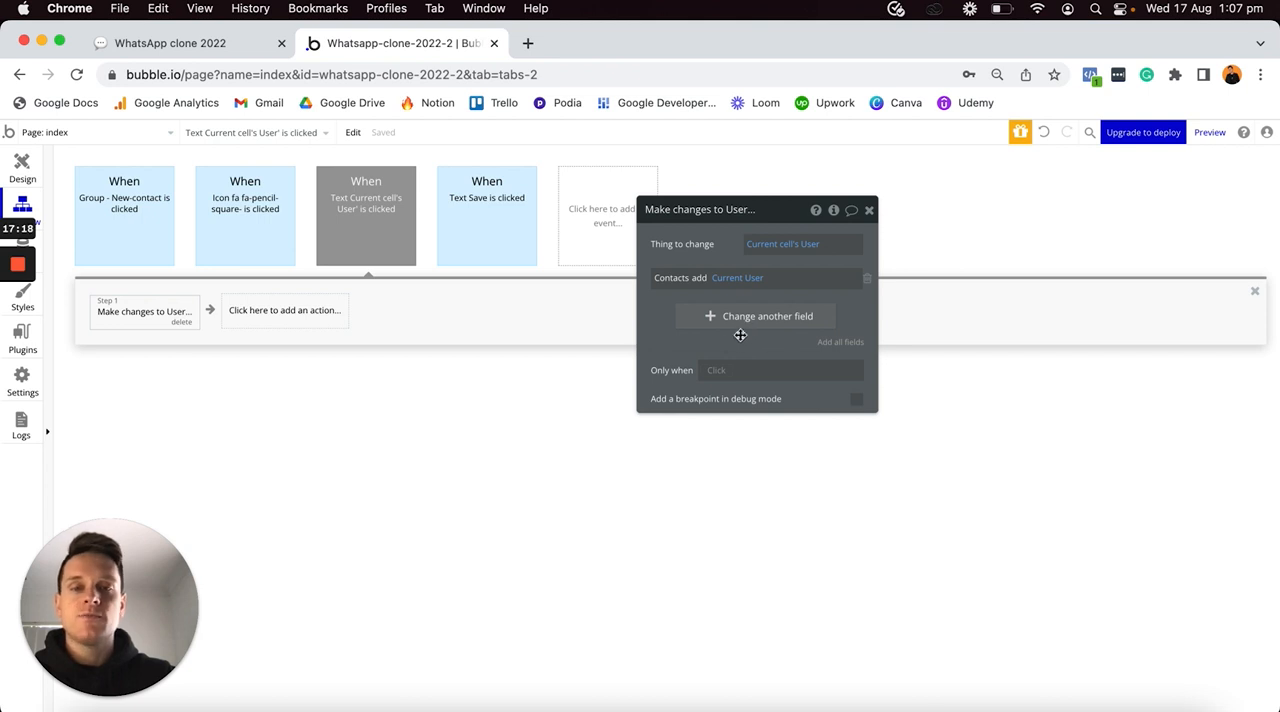
# - Restrict the Make changes to User action to only when Current cell's User's Contacts doesn't contain Current User
pyautogui.click(716, 370)
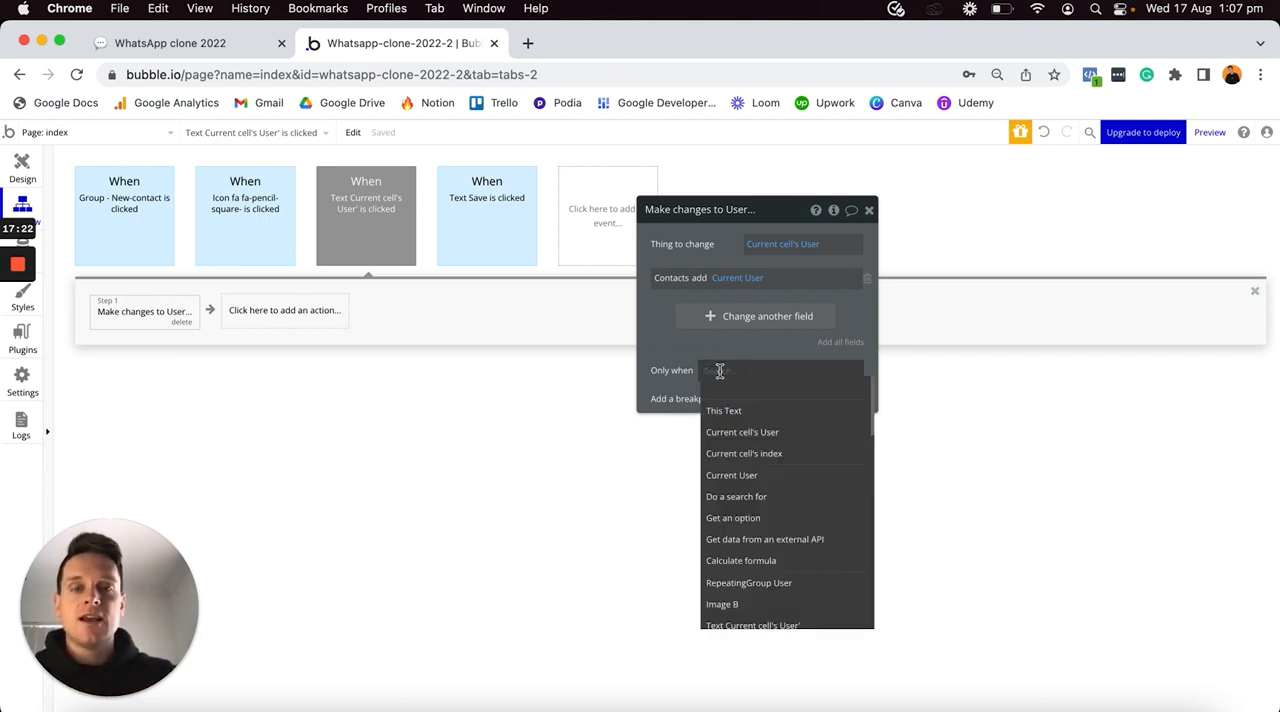
pyautogui.click(749, 432)
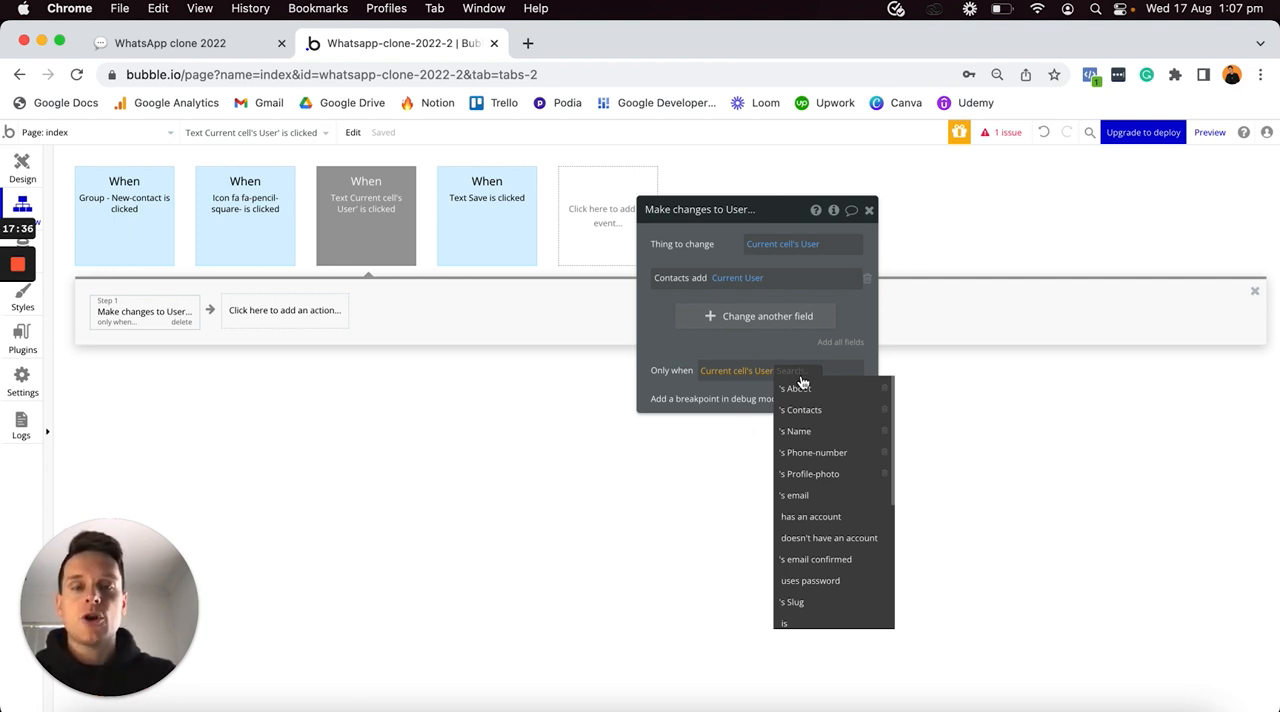
pyautogui.click(810, 410)
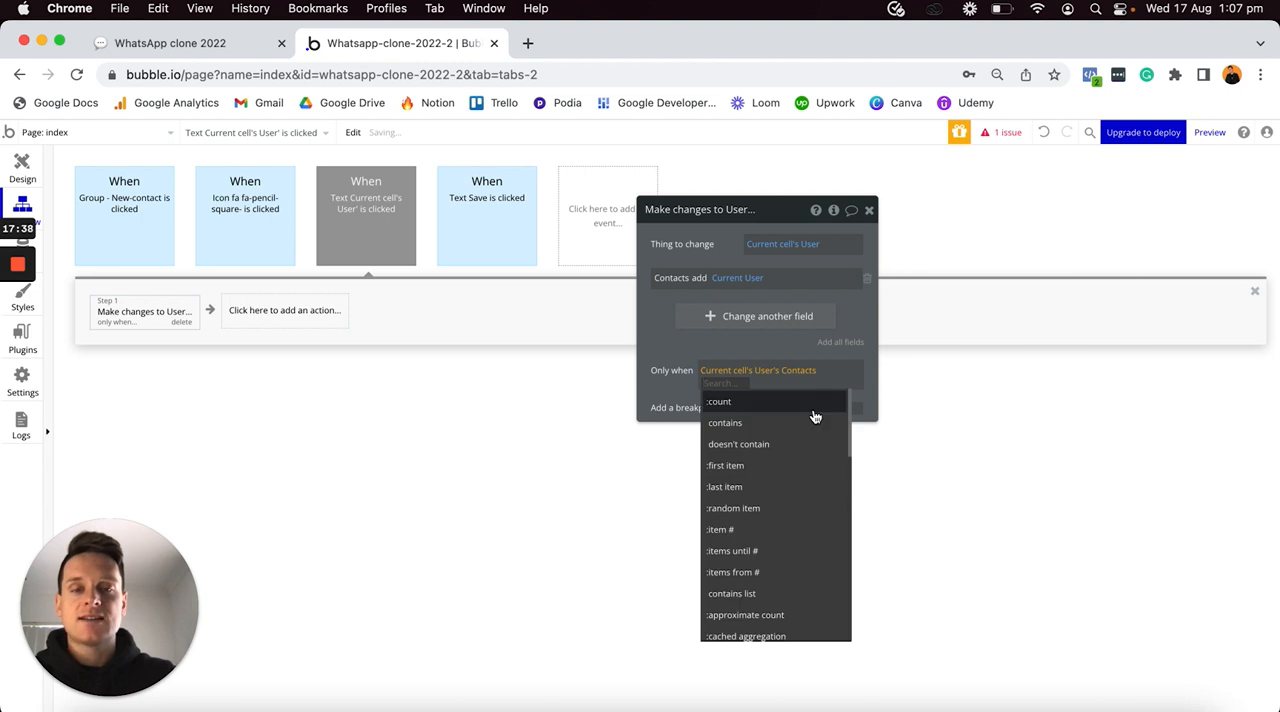
pyautogui.click(746, 448)
pyautogui.click(770, 467)
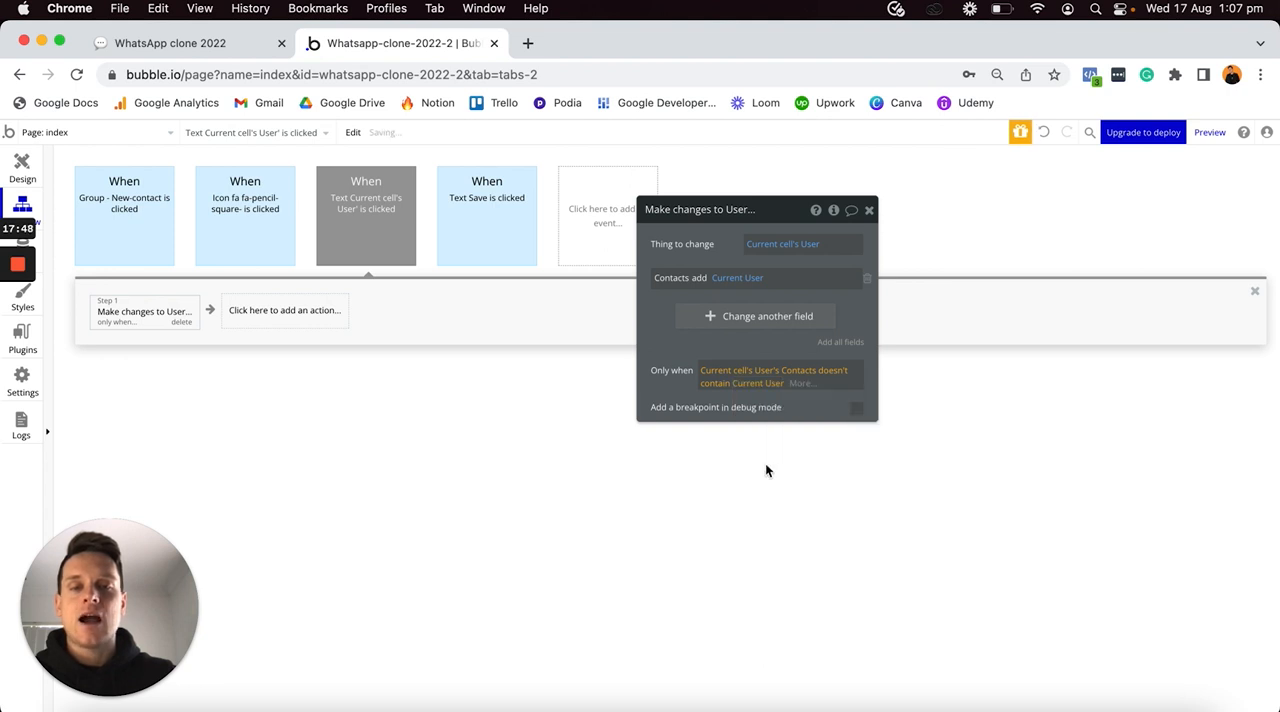
# - Add a Create a new thing action as the workflow's second step, with the type Chat
pyautogui.click(294, 323)
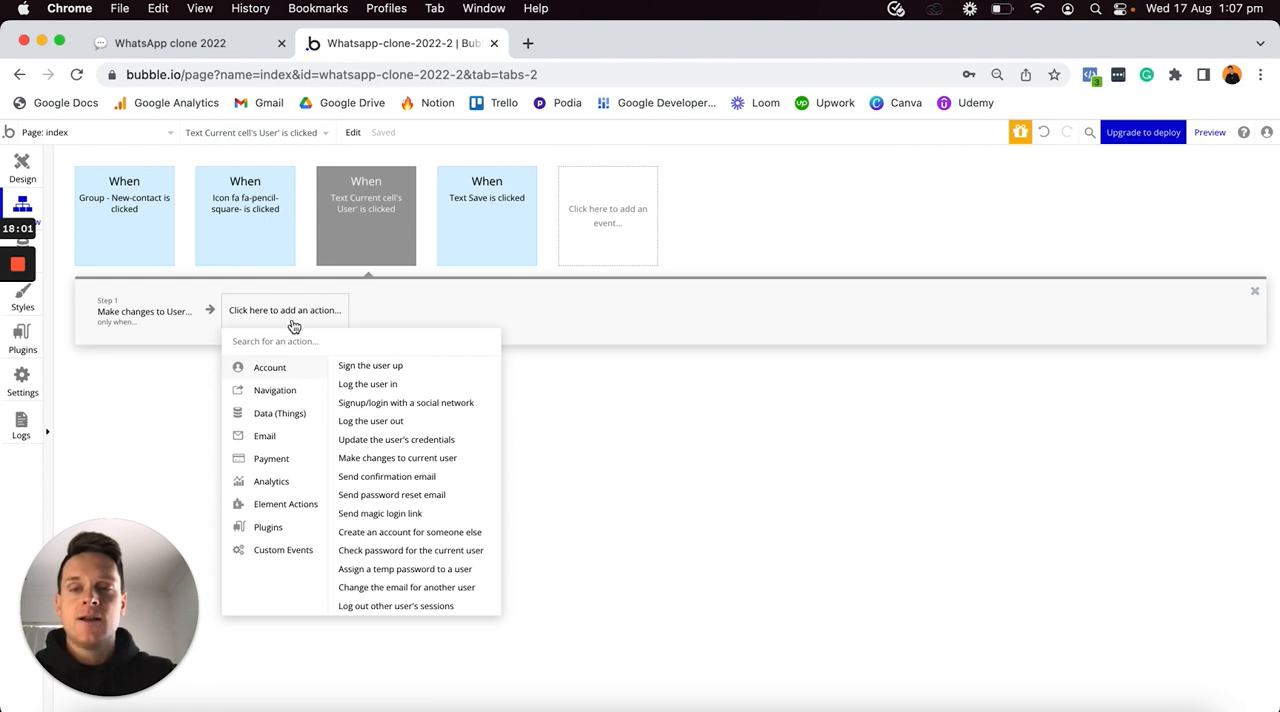
pyautogui.moveTo(277, 418)
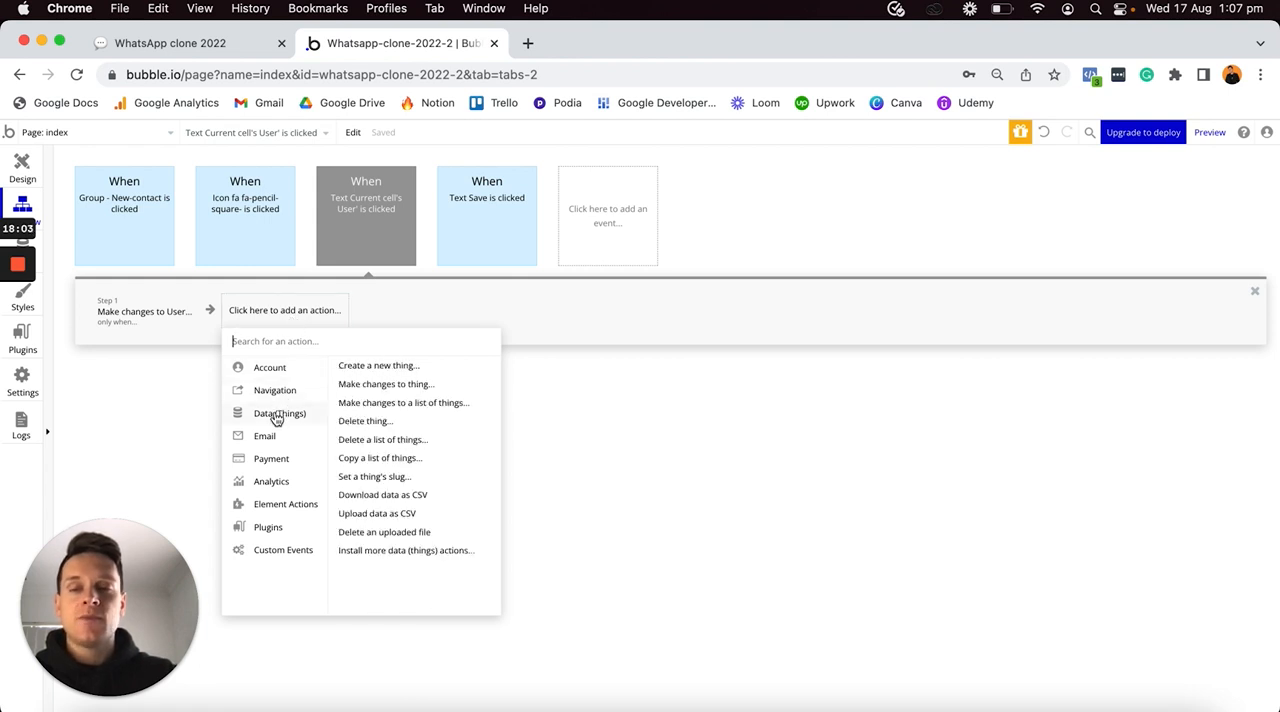
pyautogui.click(380, 366)
pyautogui.click(778, 244)
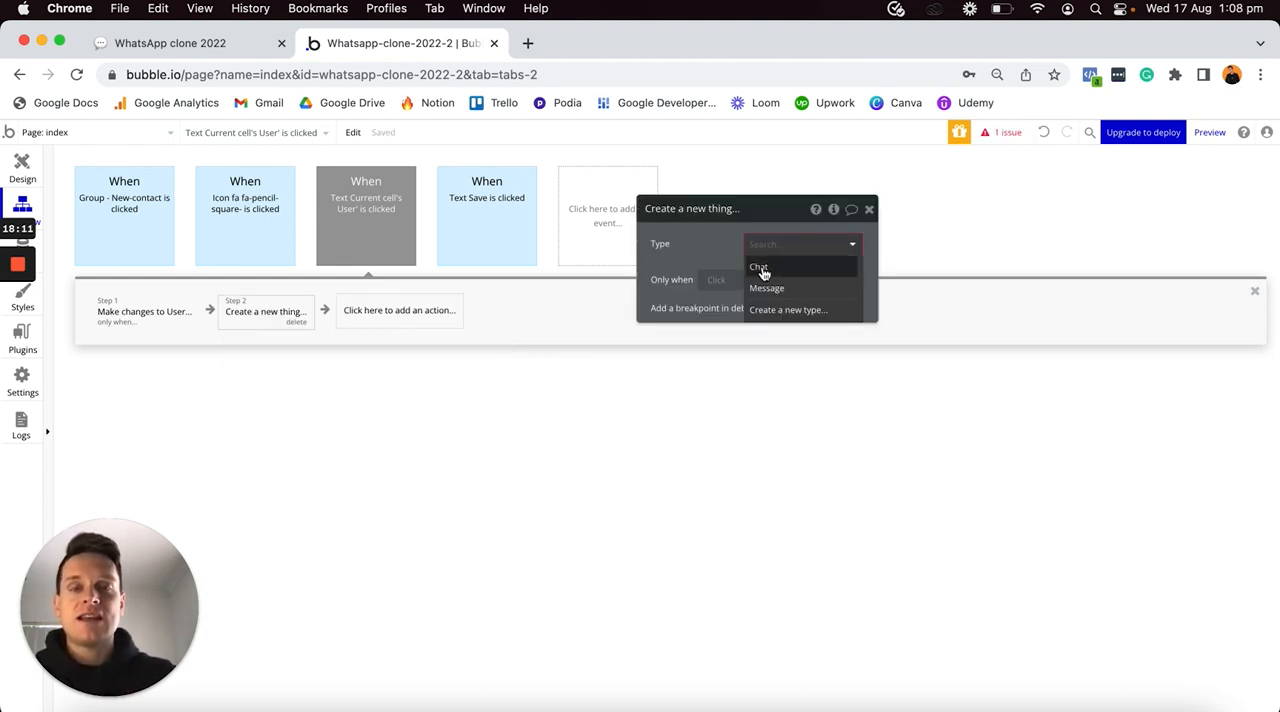
pyautogui.click(763, 269)
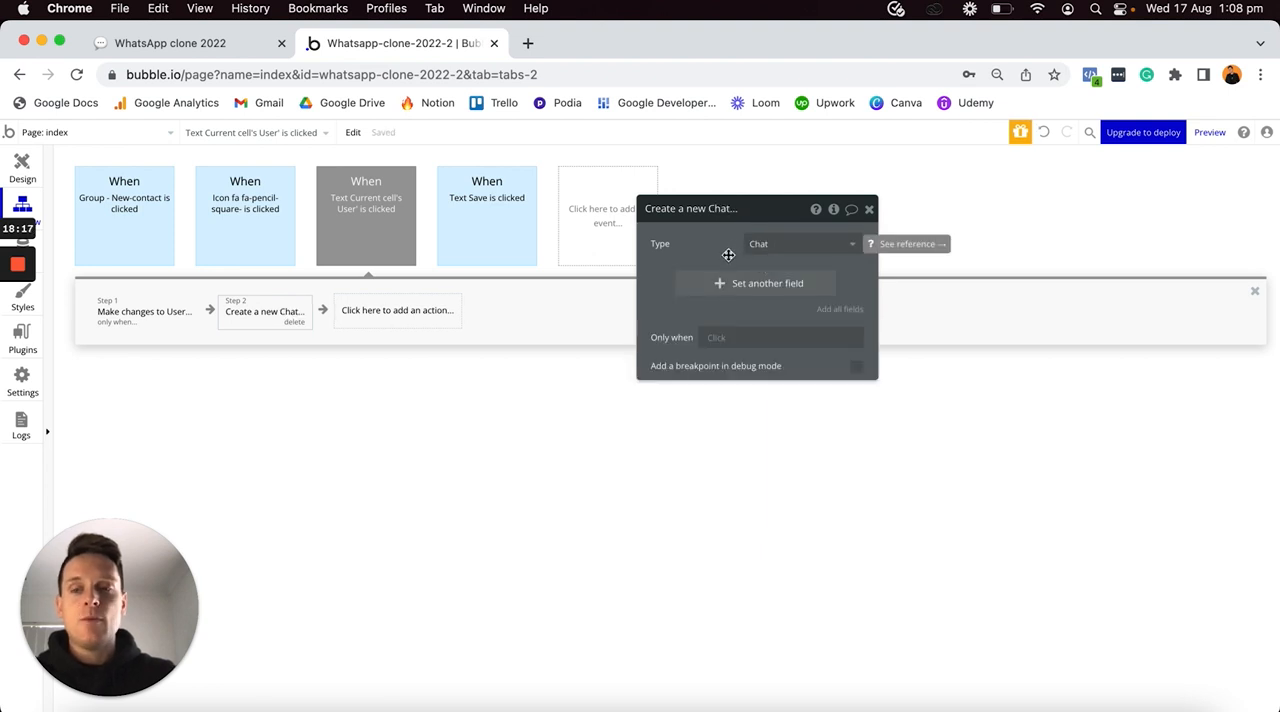
# - Set the new chat's first field to Chat-users add Current User
pyautogui.click(709, 286)
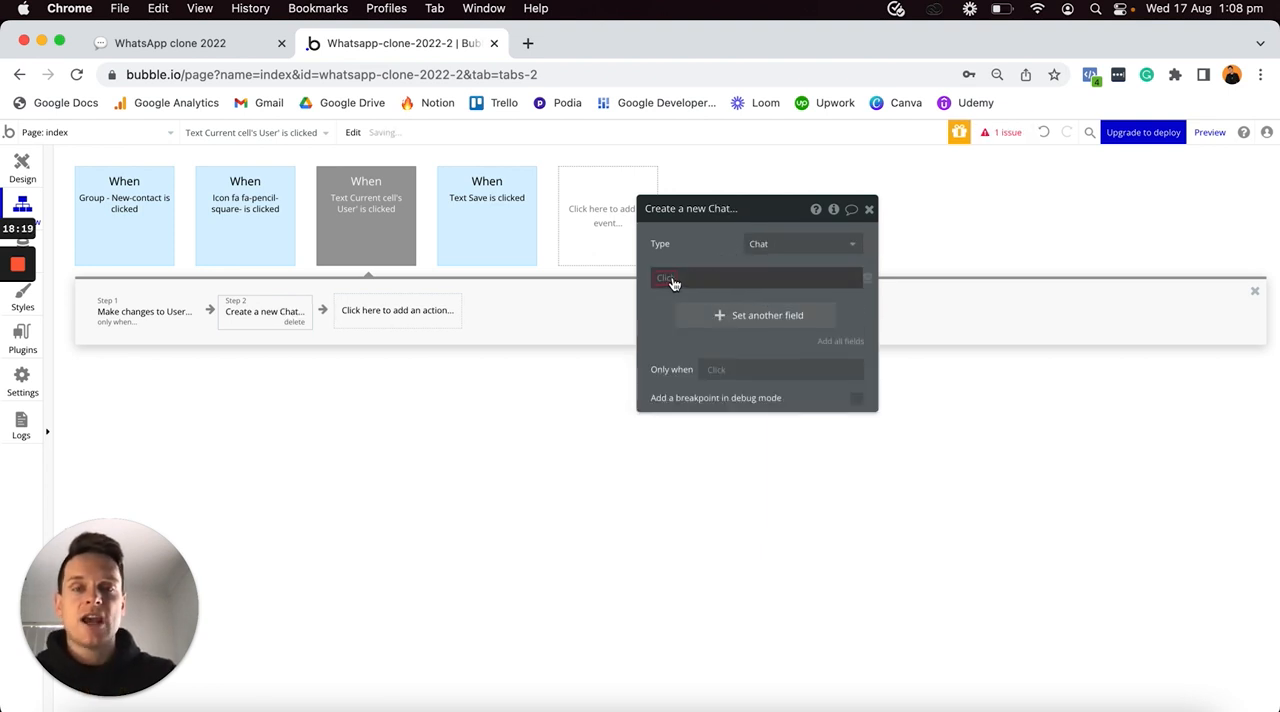
pyautogui.click(672, 277)
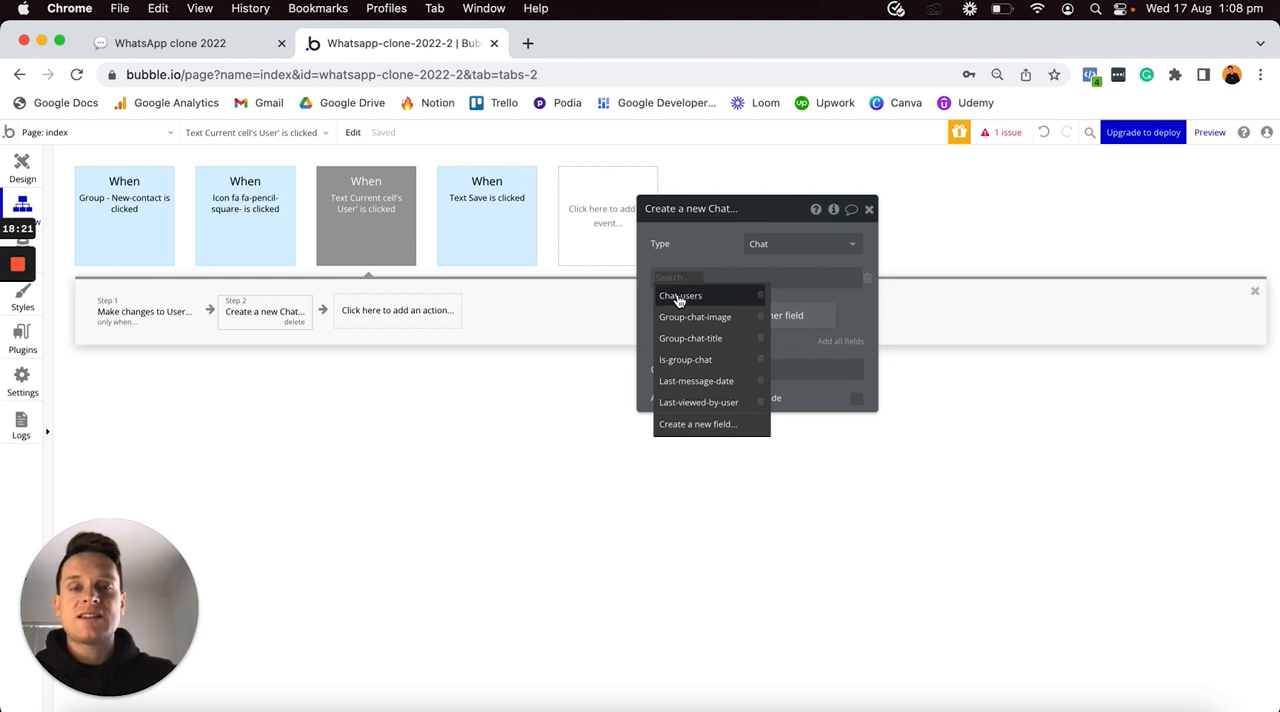
pyautogui.click(686, 299)
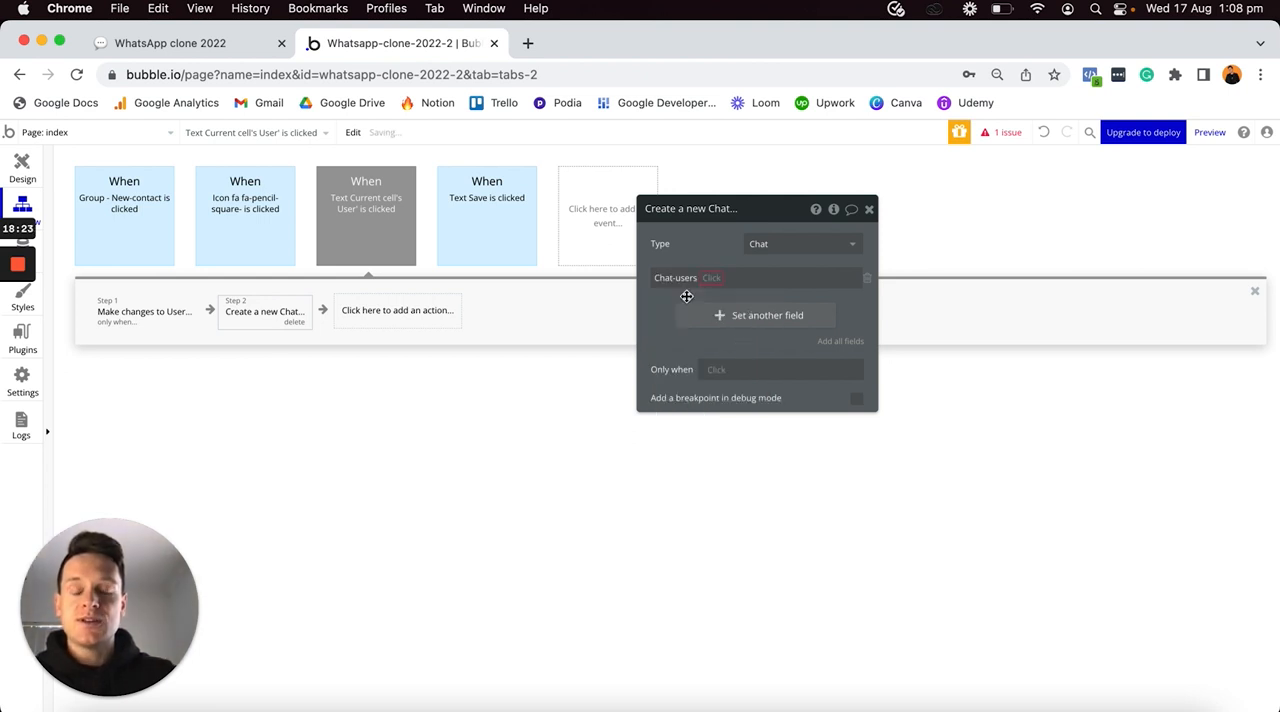
pyautogui.click(710, 280)
pyautogui.click(714, 292)
pyautogui.click(732, 283)
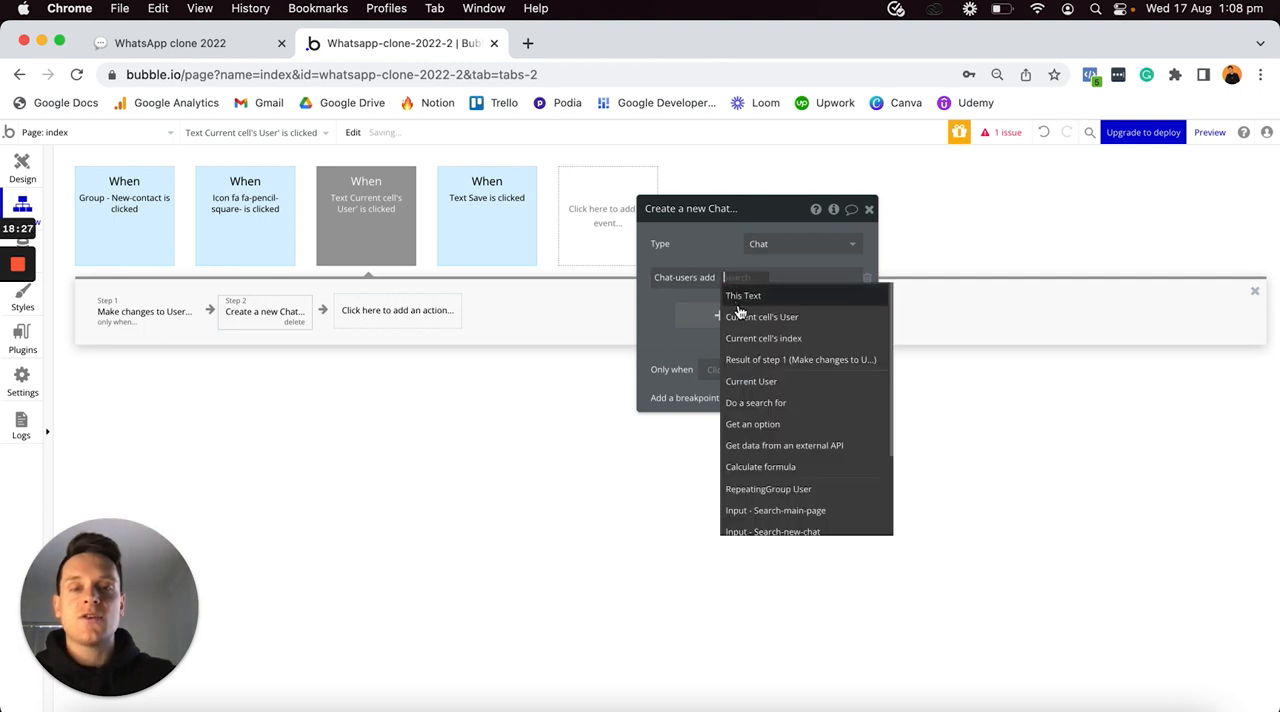
pyautogui.click(750, 379)
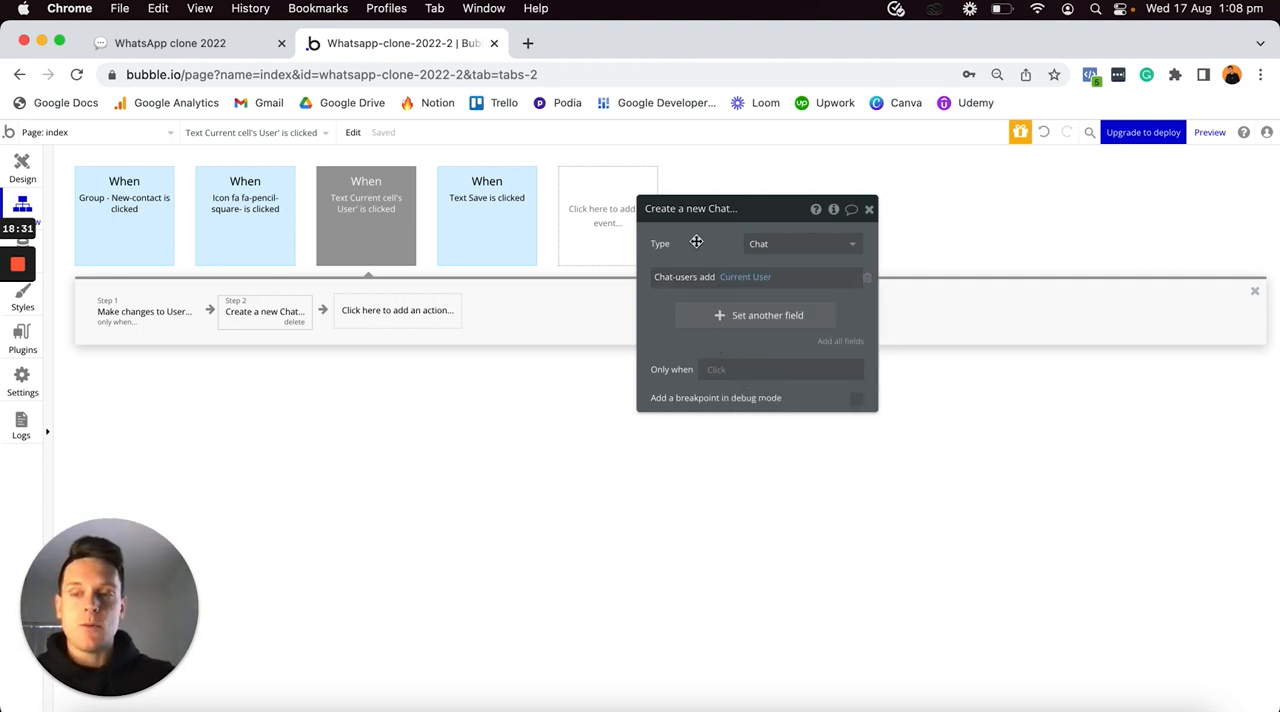
# - Set a second field on the new chat to Chat-users add Current cell's User
pyautogui.click(707, 315)
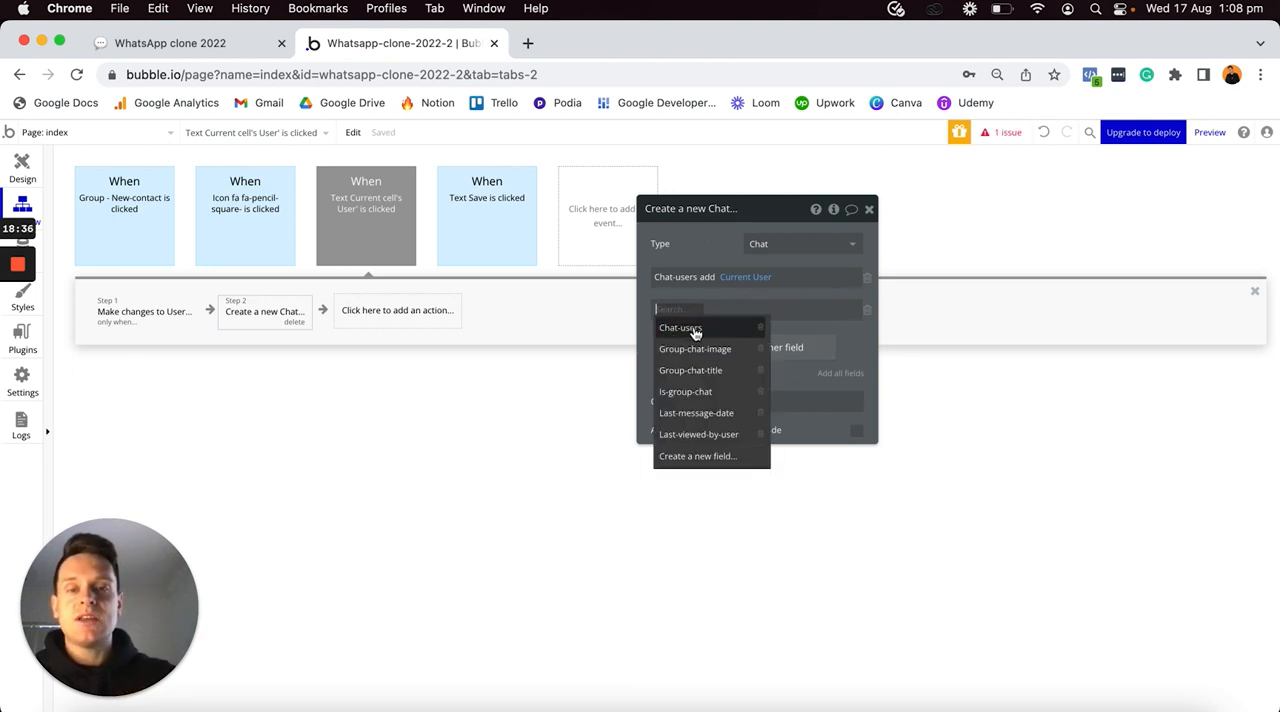
pyautogui.click(692, 328)
pyautogui.click(707, 316)
pyautogui.click(713, 328)
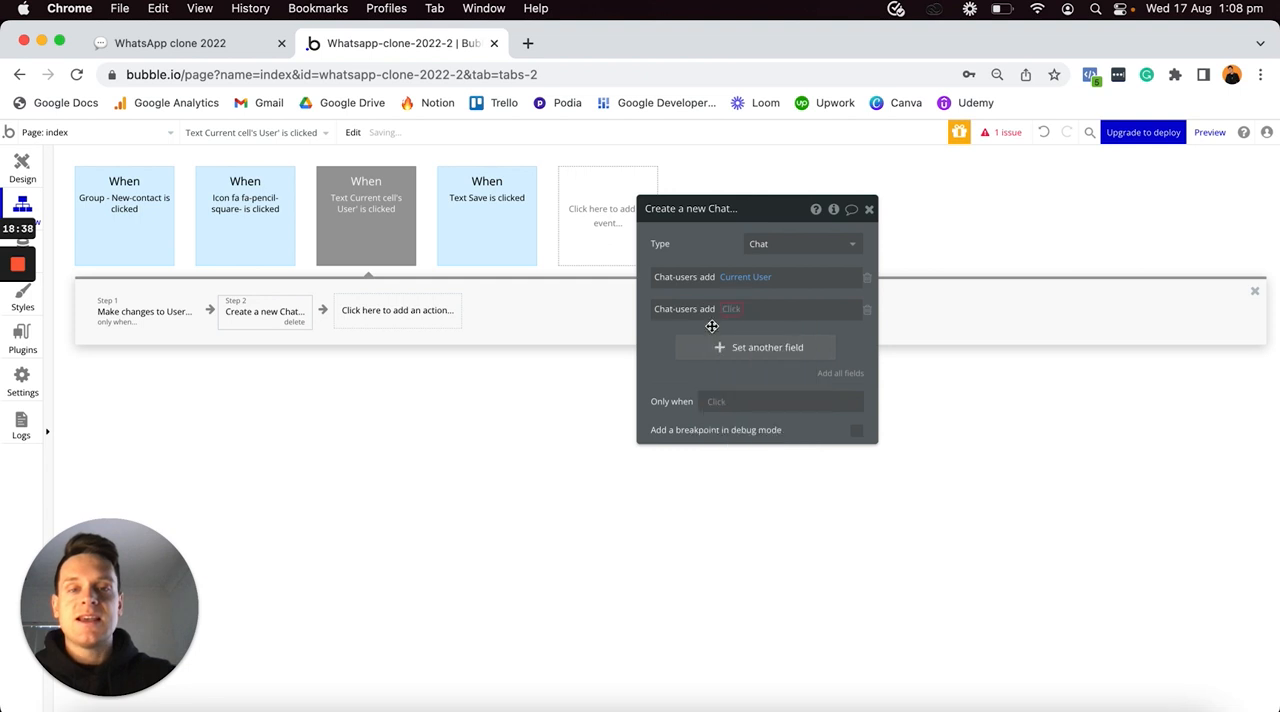
pyautogui.click(738, 312)
pyautogui.click(756, 350)
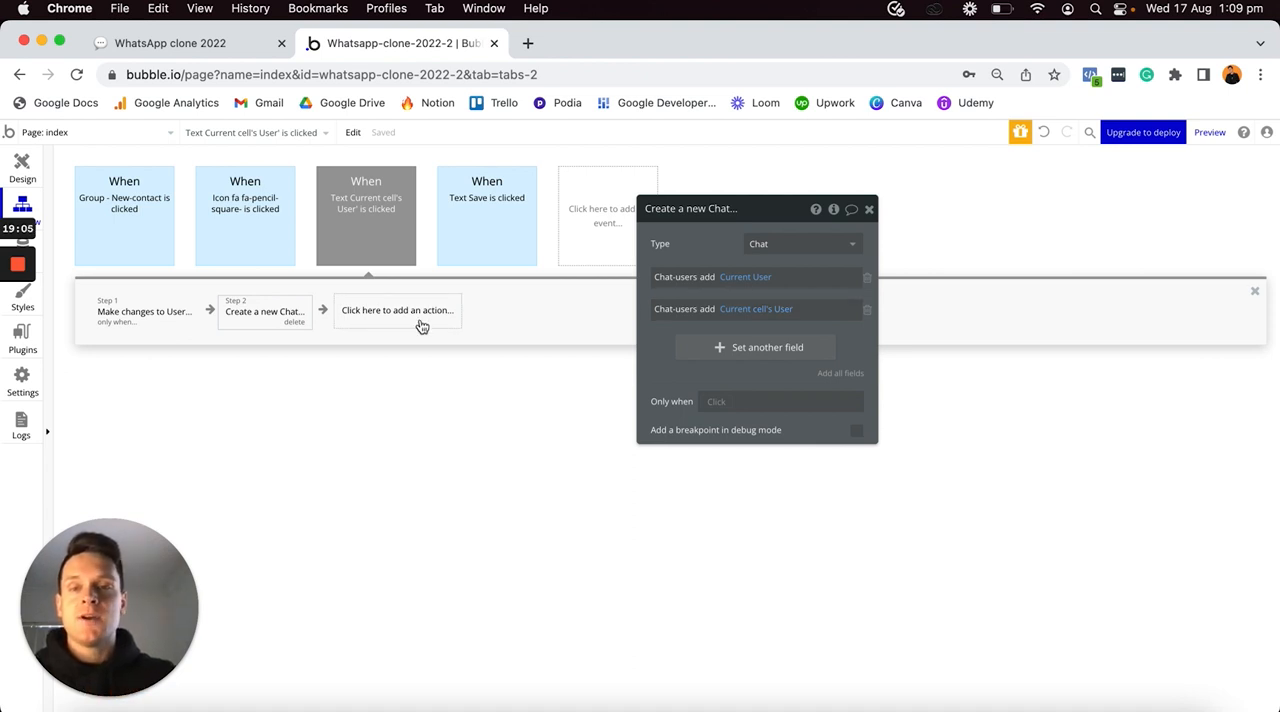
# - Add a Go to page navigation action as the workflow's third step
pyautogui.click(361, 314)
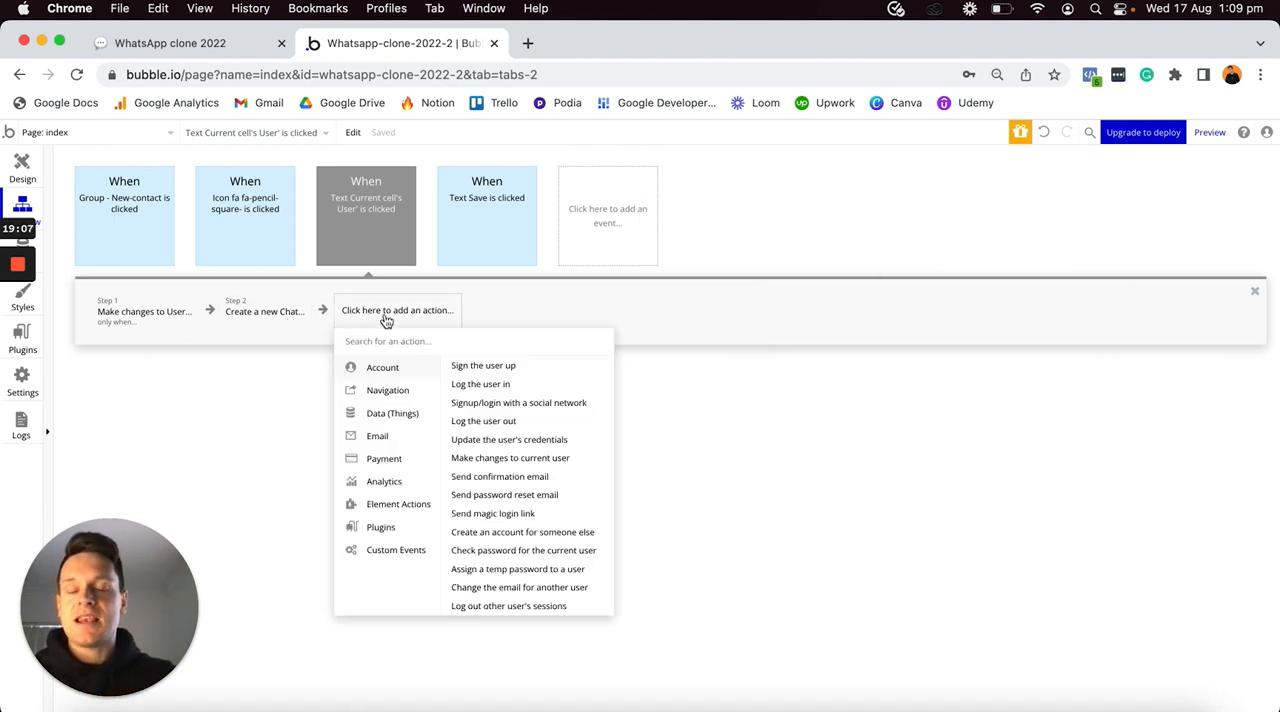
pyautogui.moveTo(379, 397)
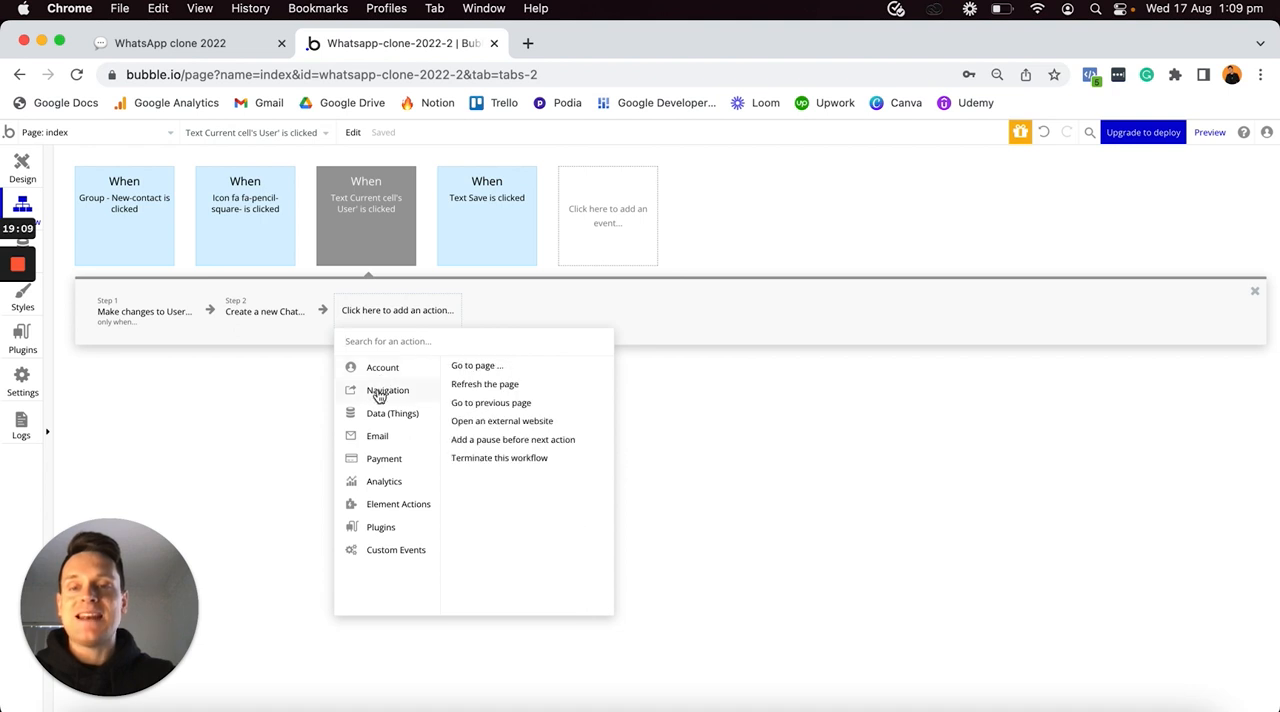
pyautogui.click(500, 367)
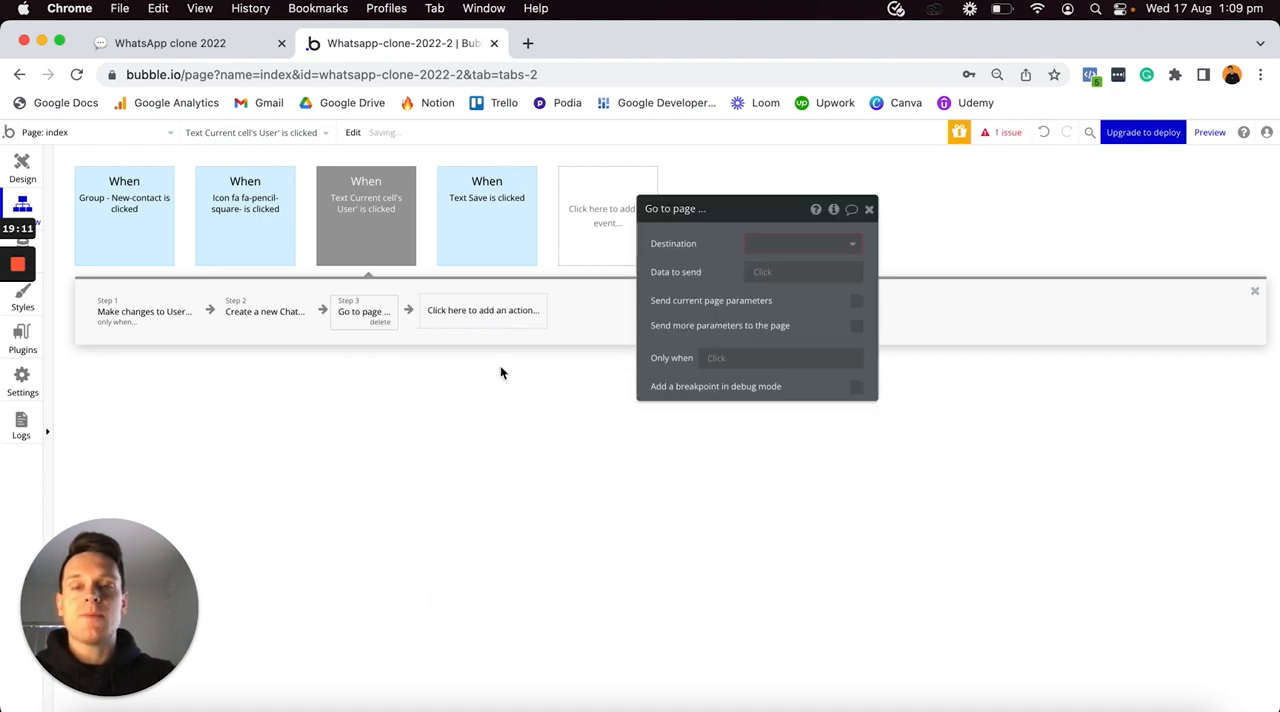
# - Create a new page named chat from the Go to page action's destination choices
pyautogui.click(781, 244)
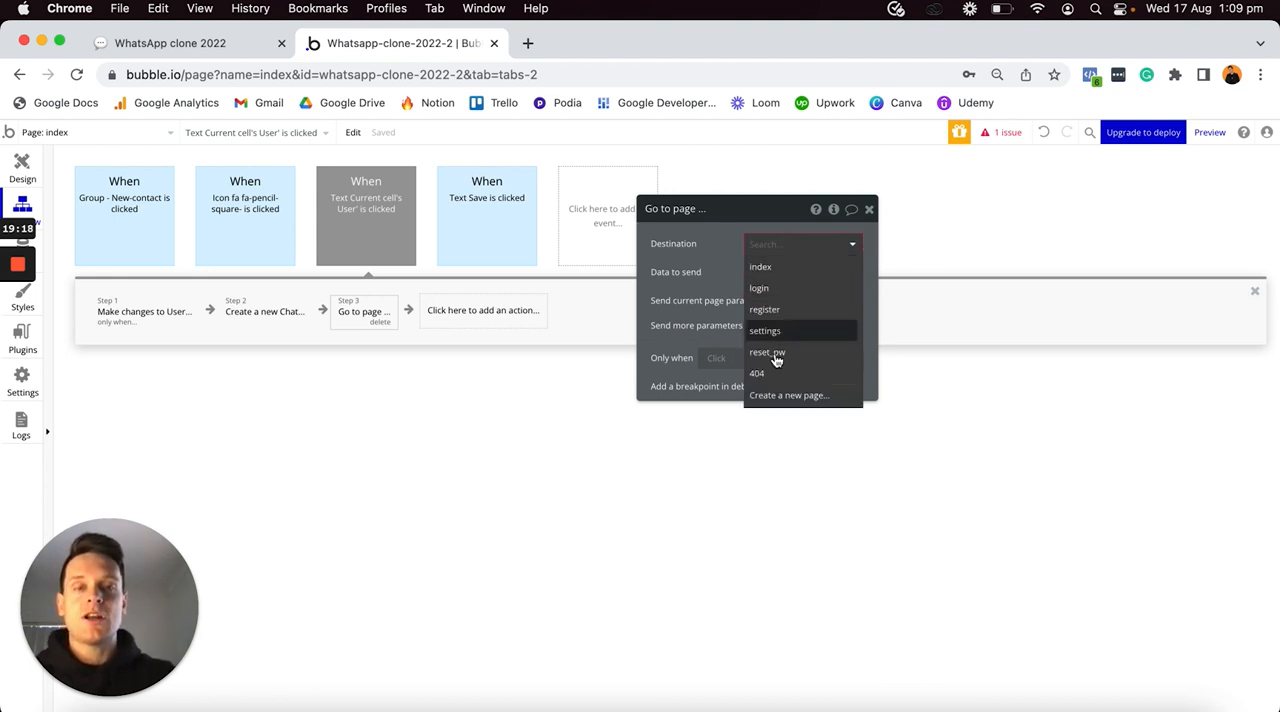
pyautogui.click(774, 397)
pyautogui.write('chat')
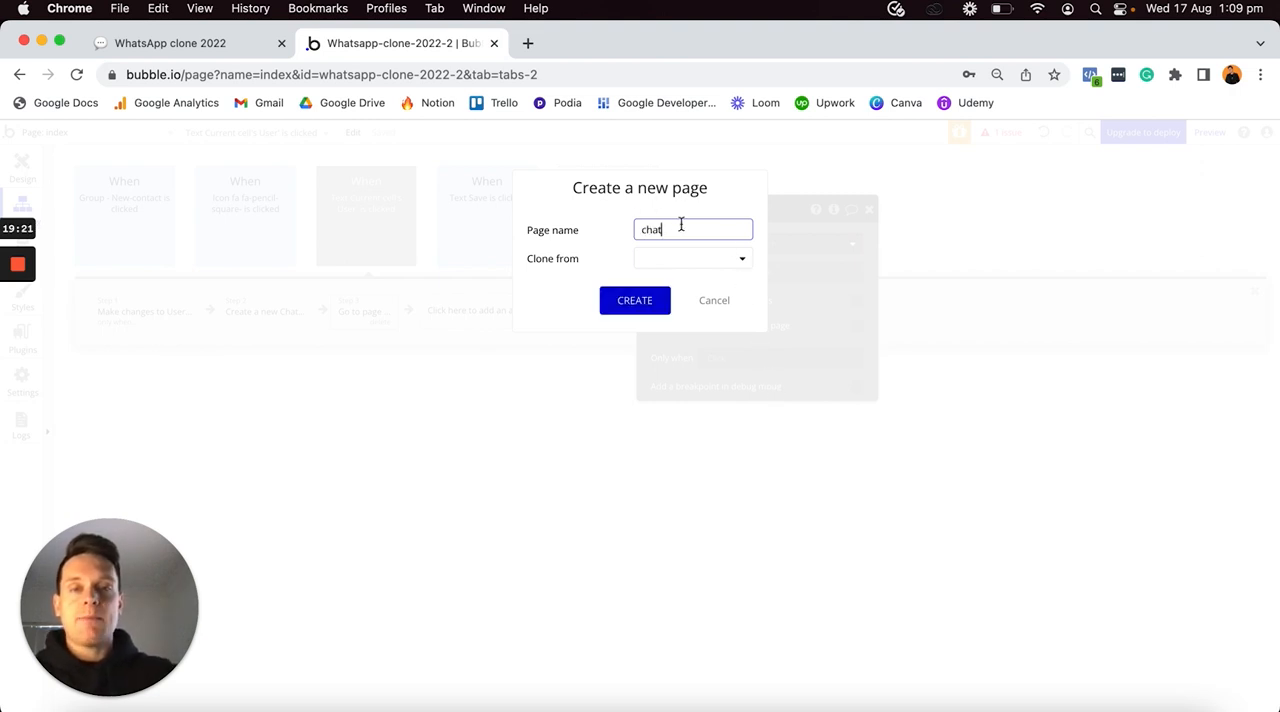
pyautogui.click(630, 306)
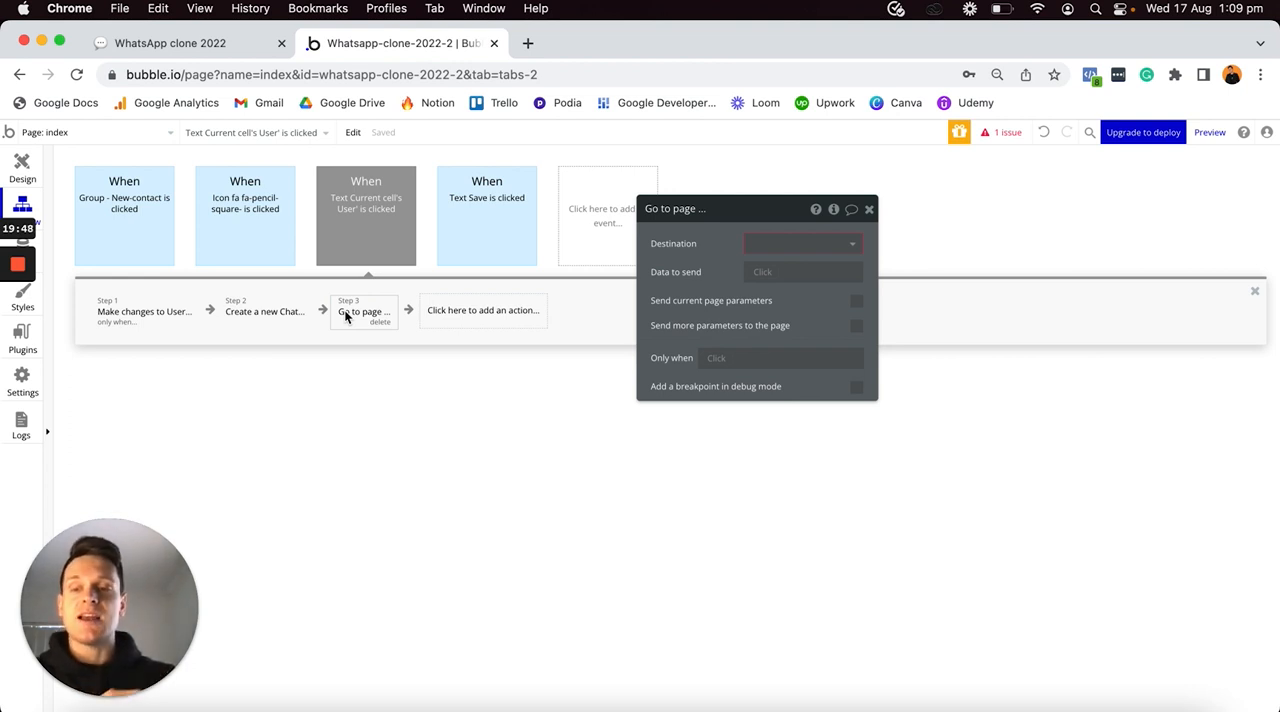
# - Open the chat page's design and set the page's type of content to Chat
pyautogui.click(118, 133)
pyautogui.click(268, 183)
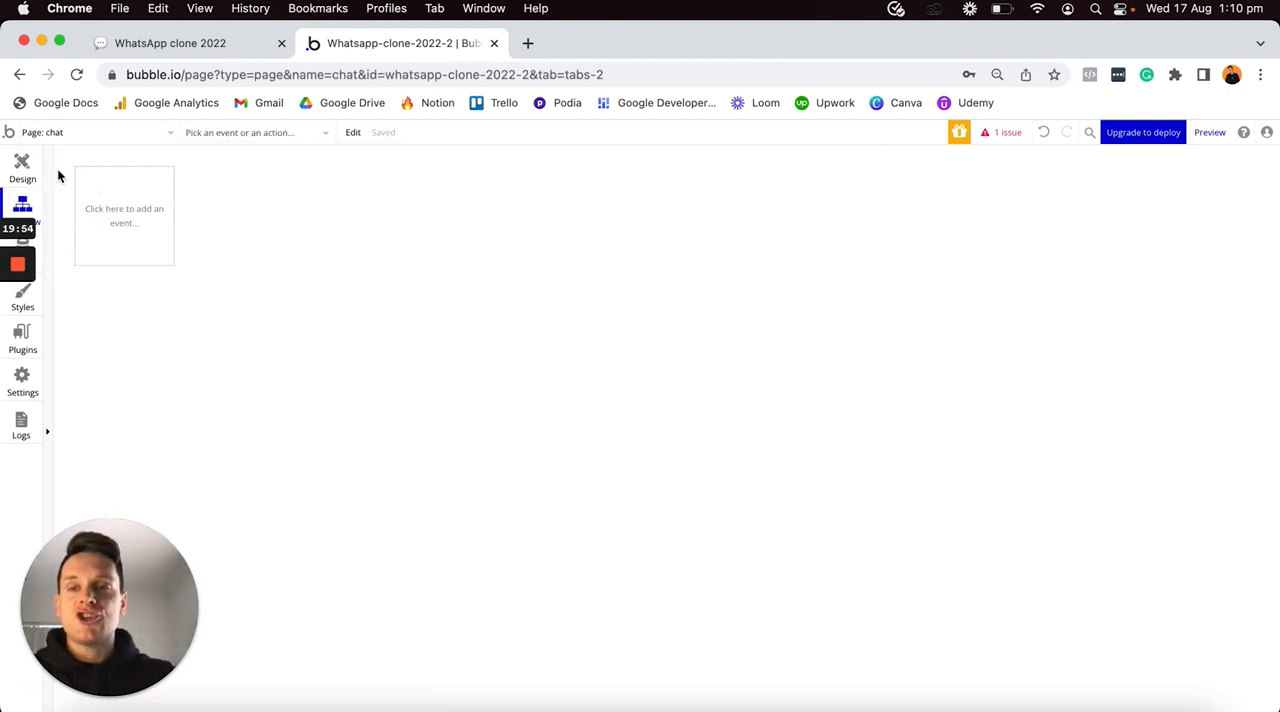
pyautogui.click(22, 168)
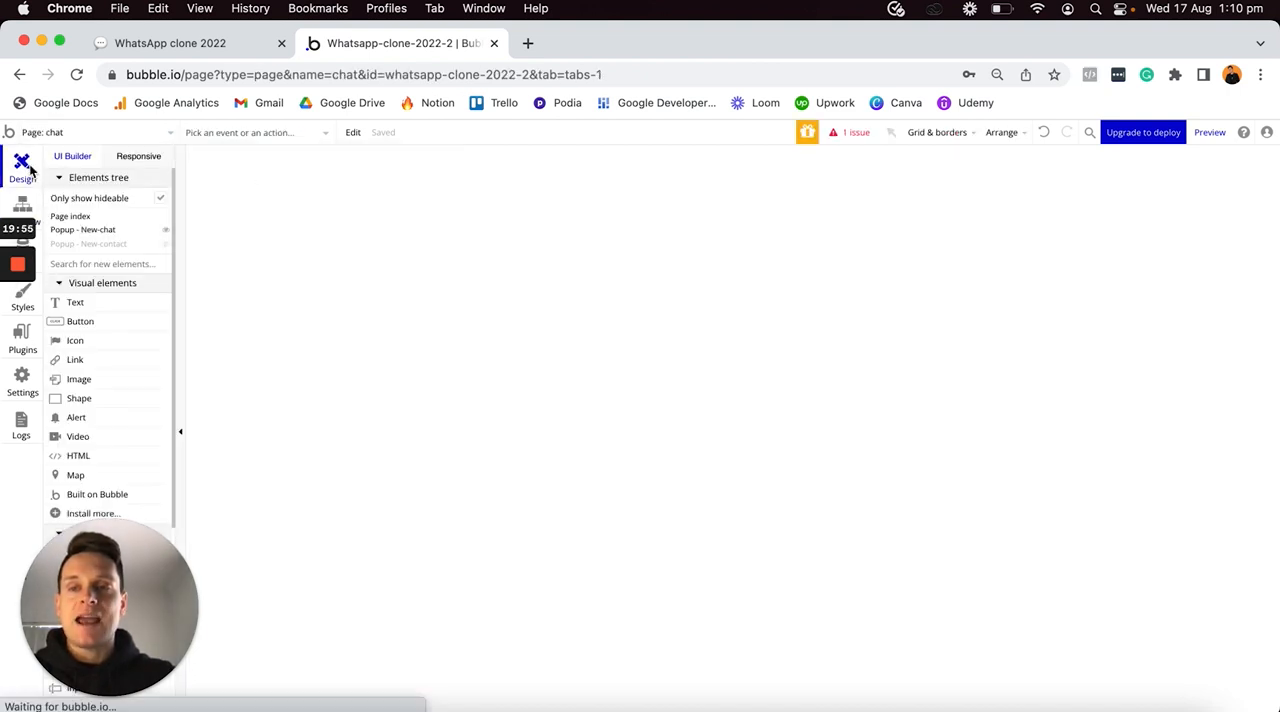
pyautogui.doubleClick(566, 226)
pyautogui.moveTo(765, 215); pyautogui.dragTo(1012, 176)
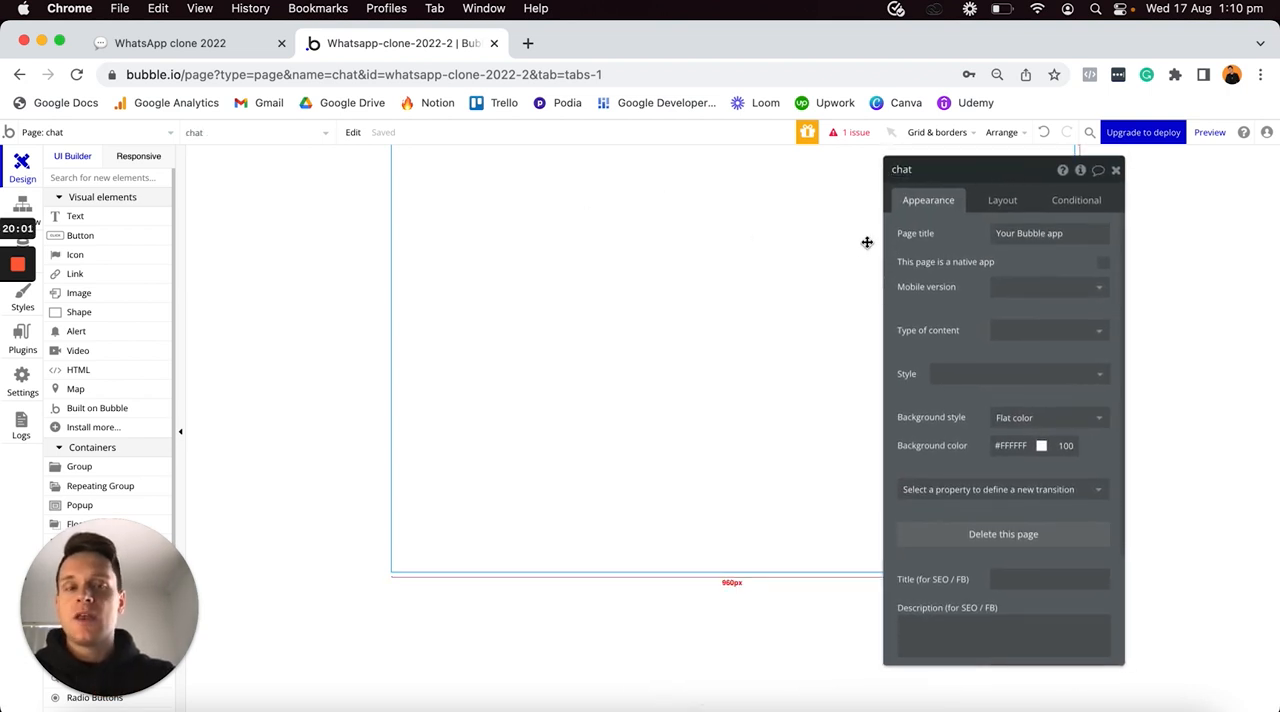
pyautogui.click(1006, 335)
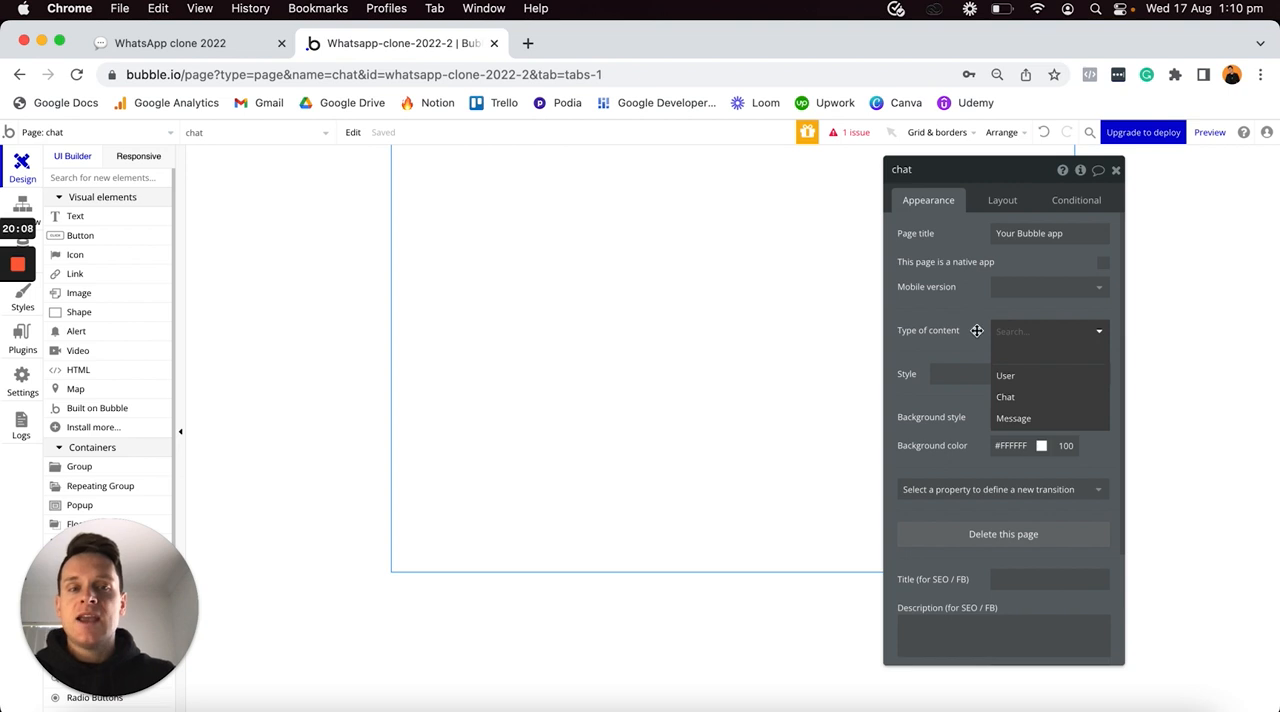
pyautogui.click(1010, 400)
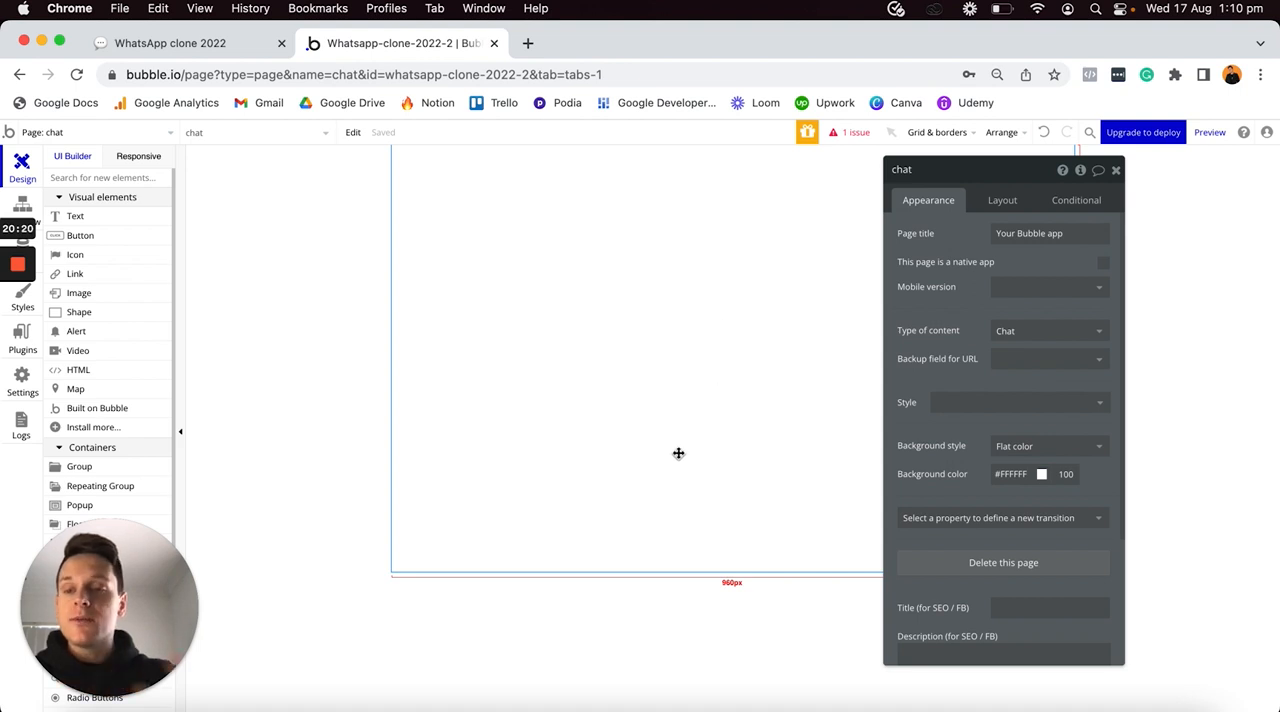
# - In the index page's contact-name click workflow, set Go to page's destination to chat and its data to send to Result of step 2 (Create a new Chat...)
pyautogui.click(158, 139)
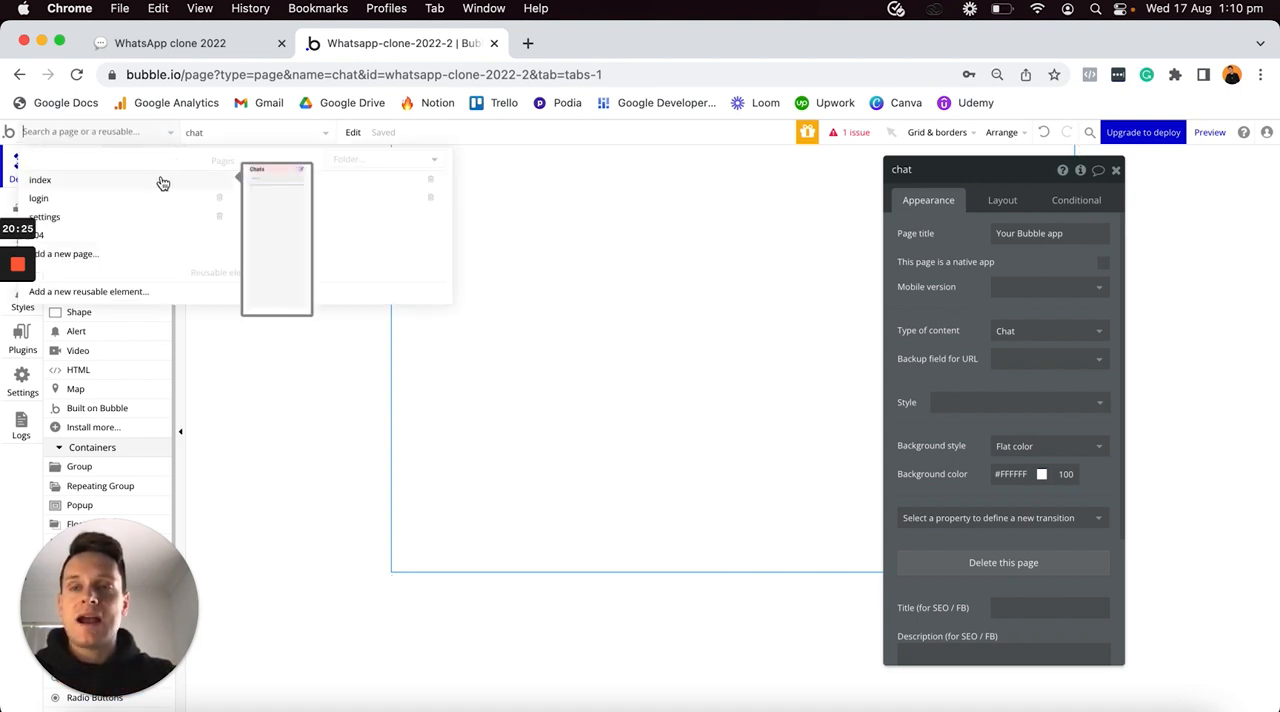
pyautogui.click(161, 178)
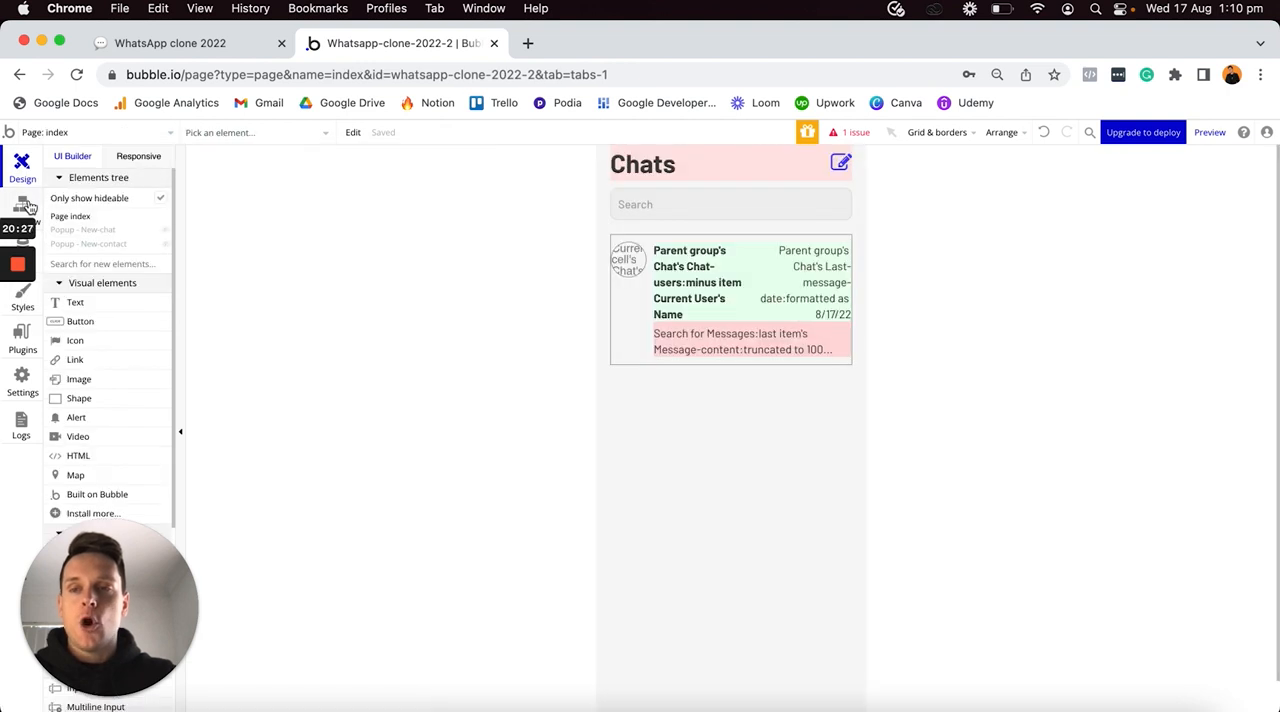
pyautogui.click(28, 205)
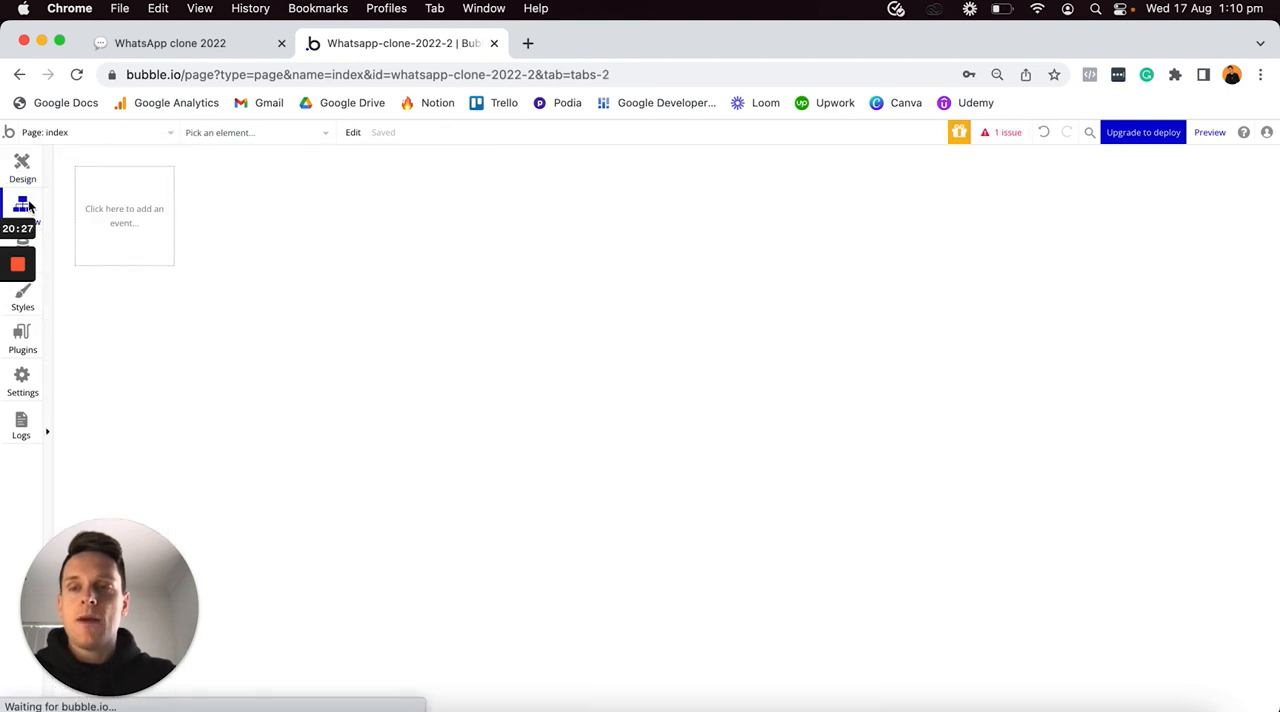
pyautogui.click(385, 208)
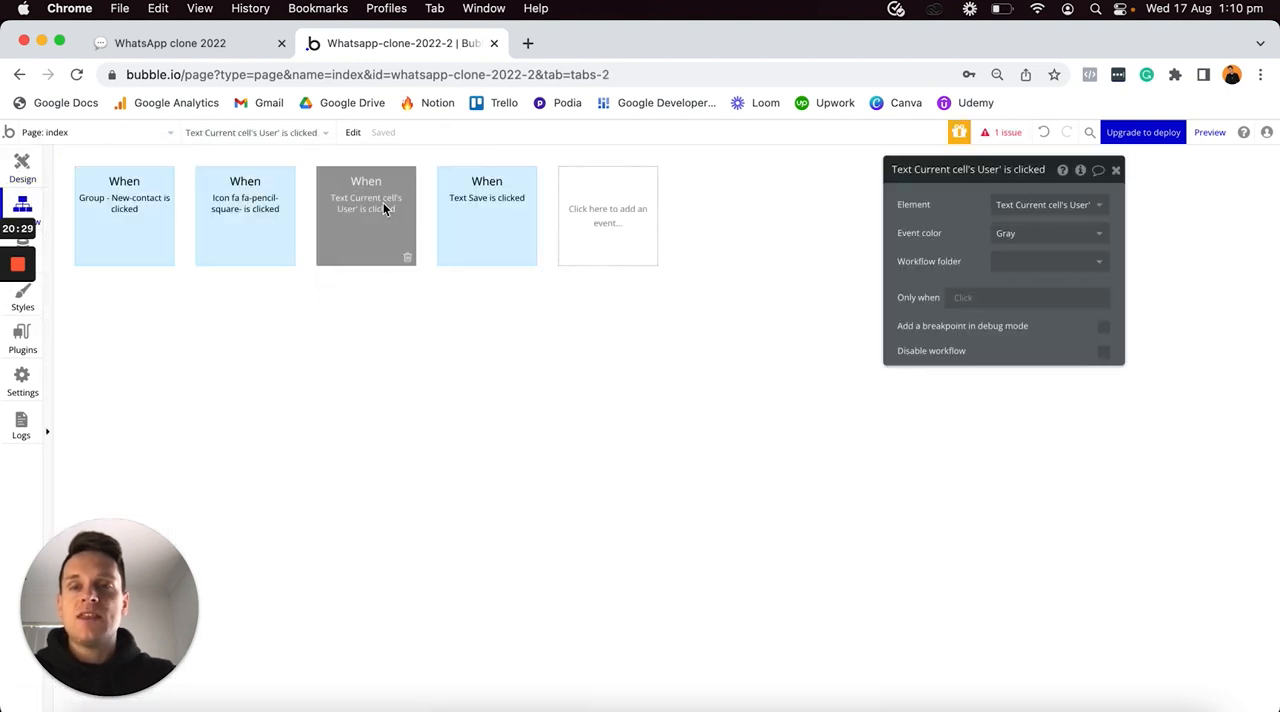
pyautogui.click(264, 320)
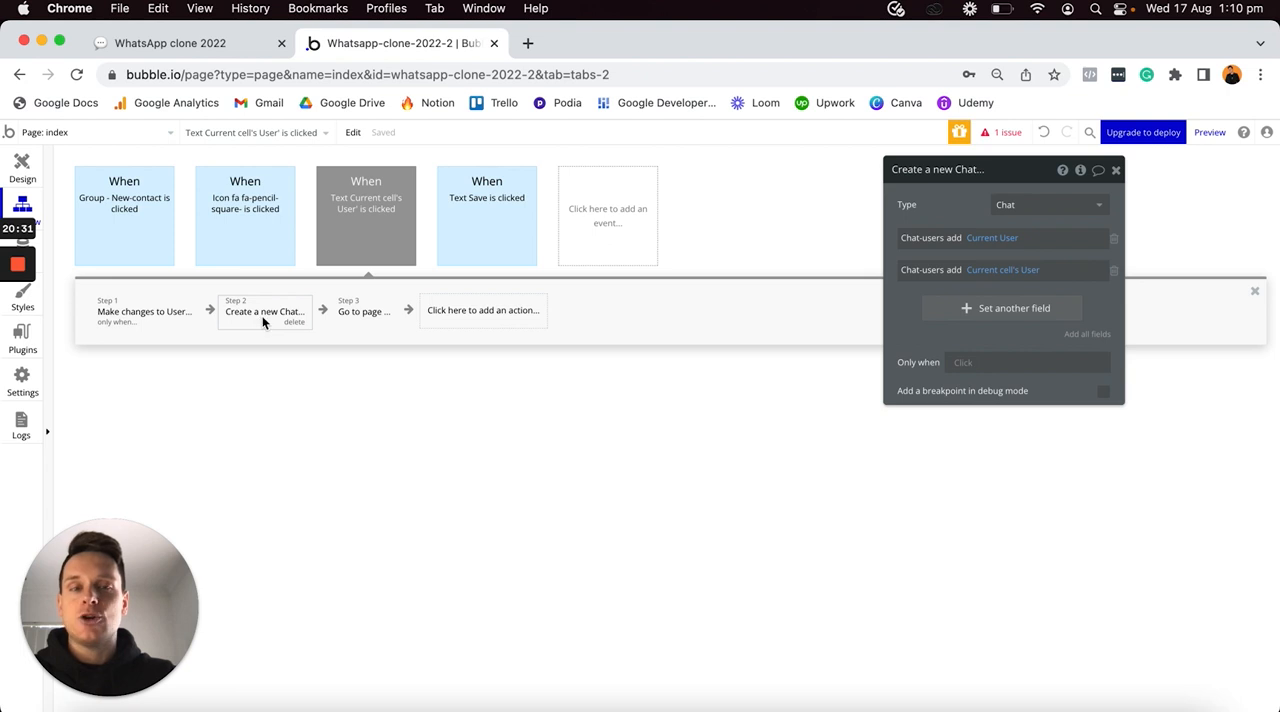
pyautogui.click(385, 322)
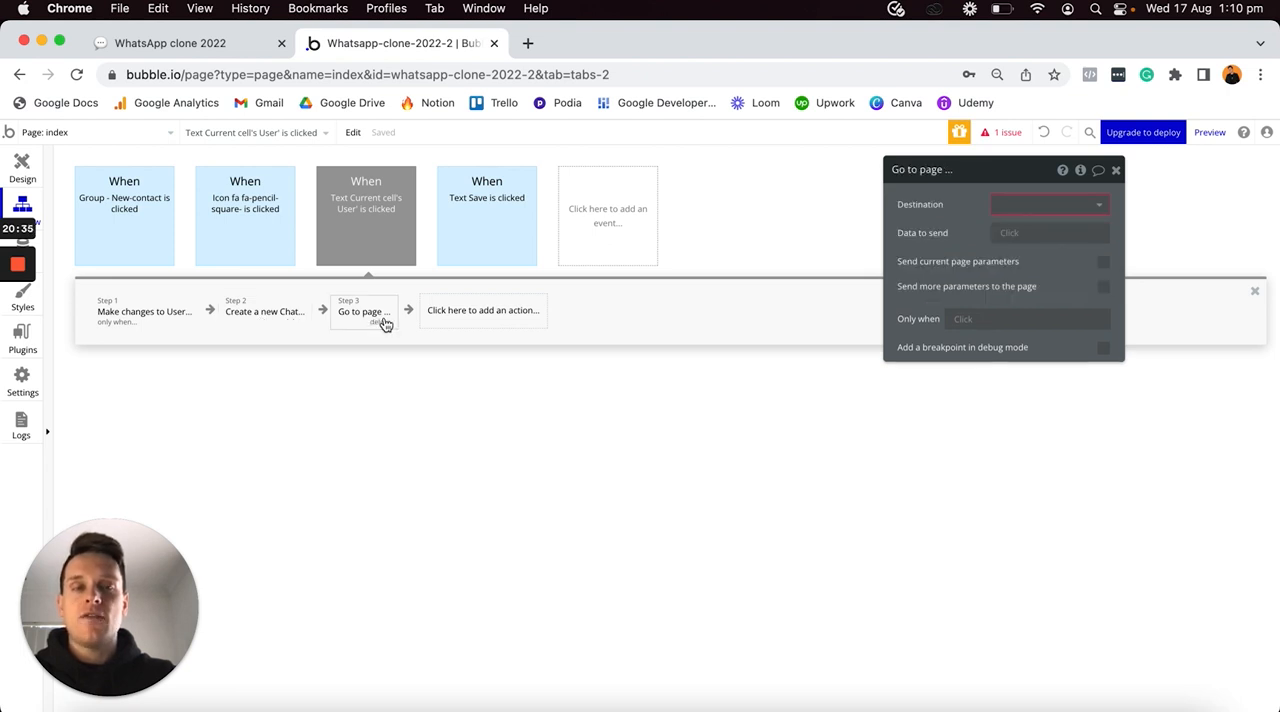
pyautogui.click(1020, 206)
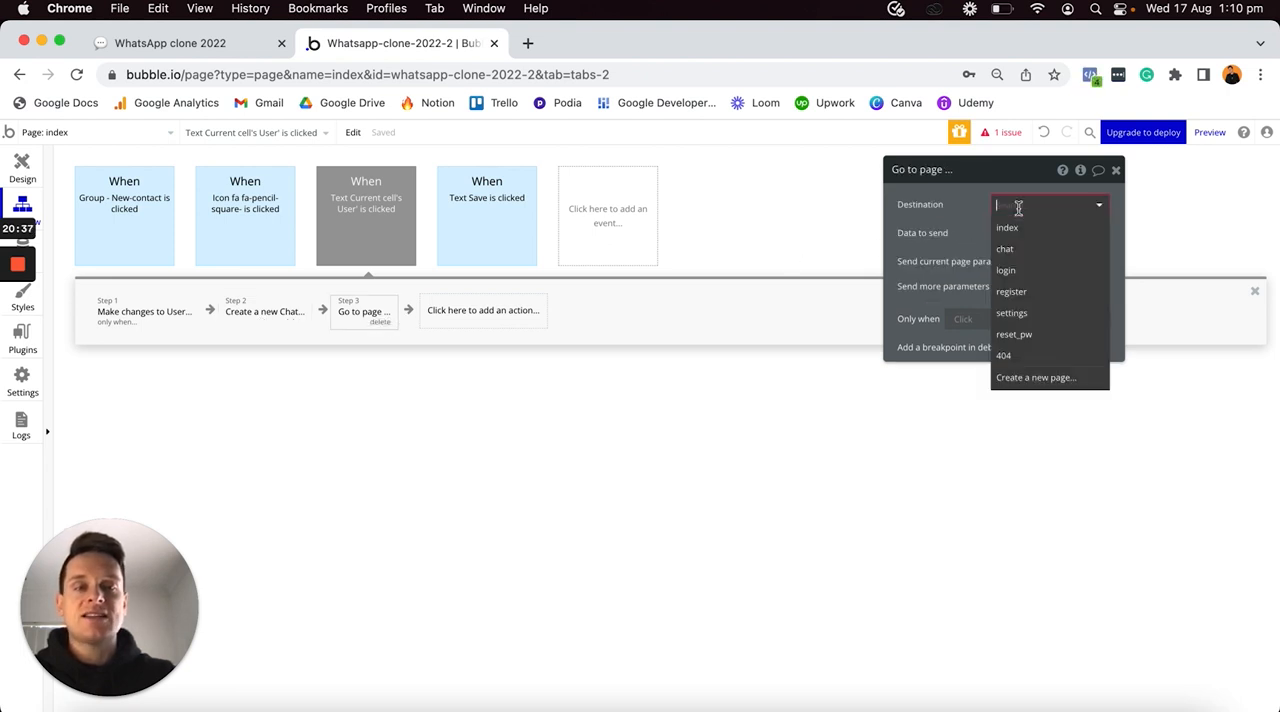
pyautogui.click(1015, 251)
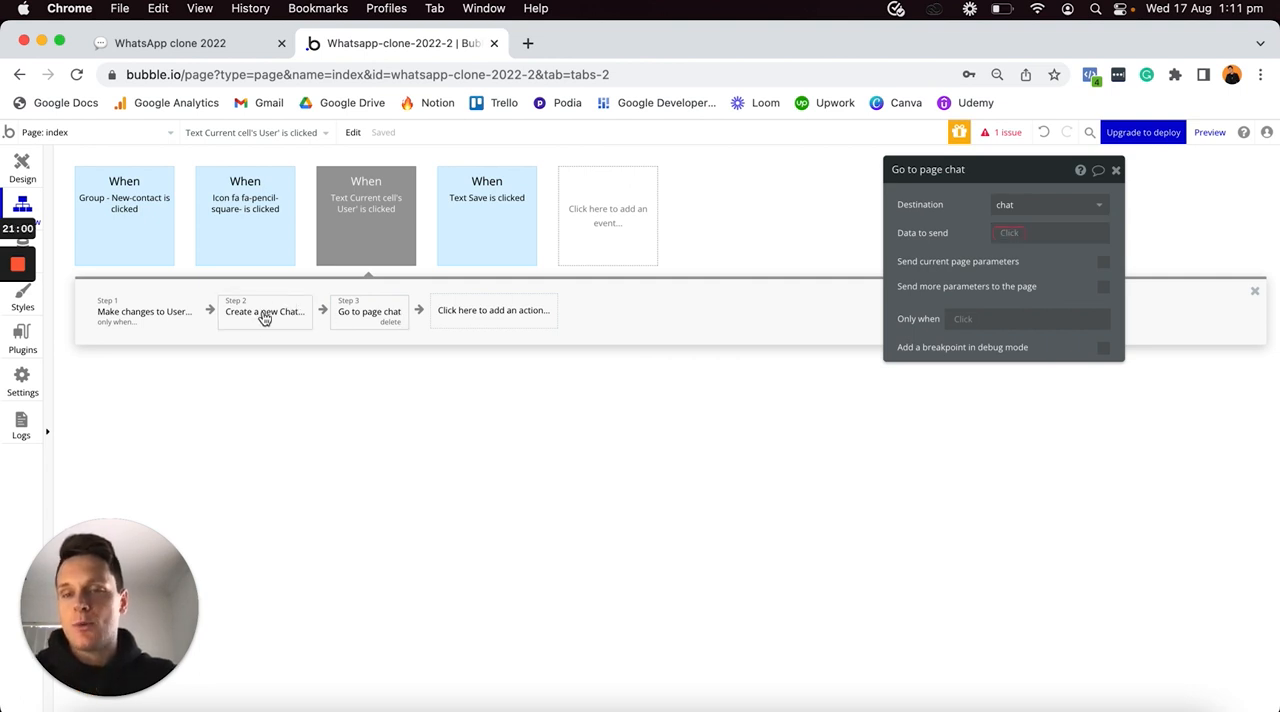
pyautogui.click(1004, 232)
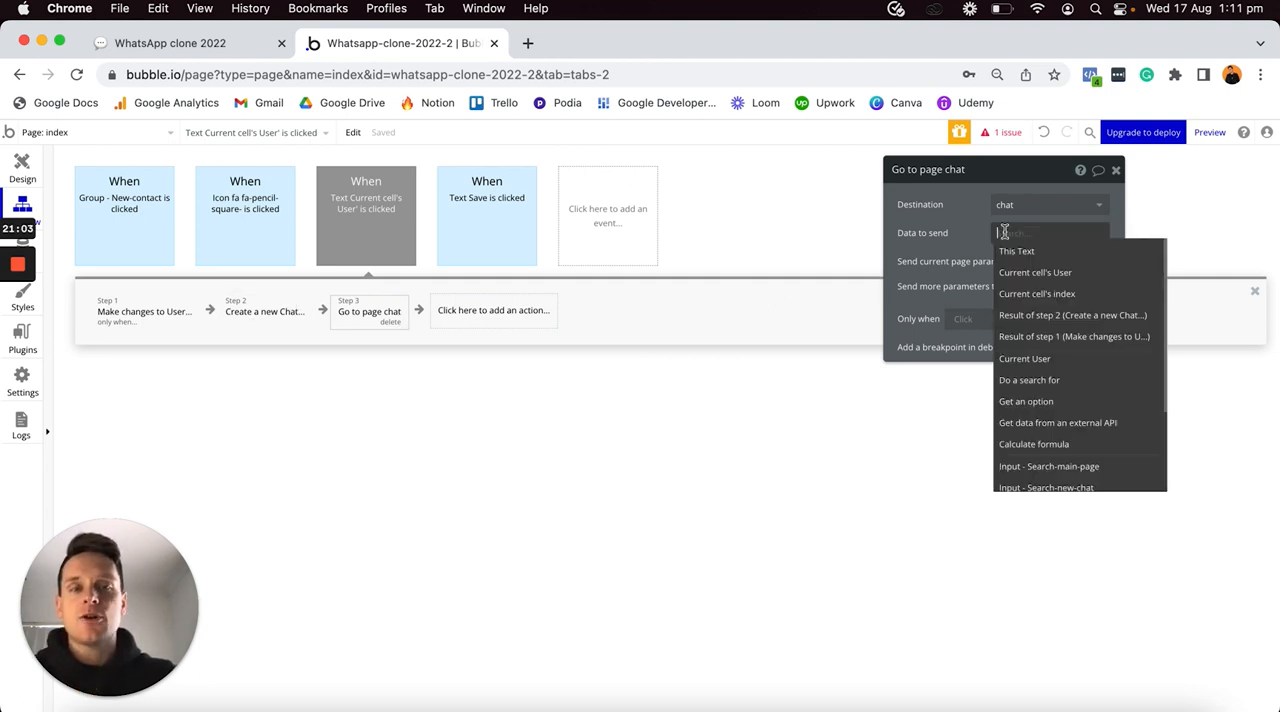
pyautogui.click(1040, 316)
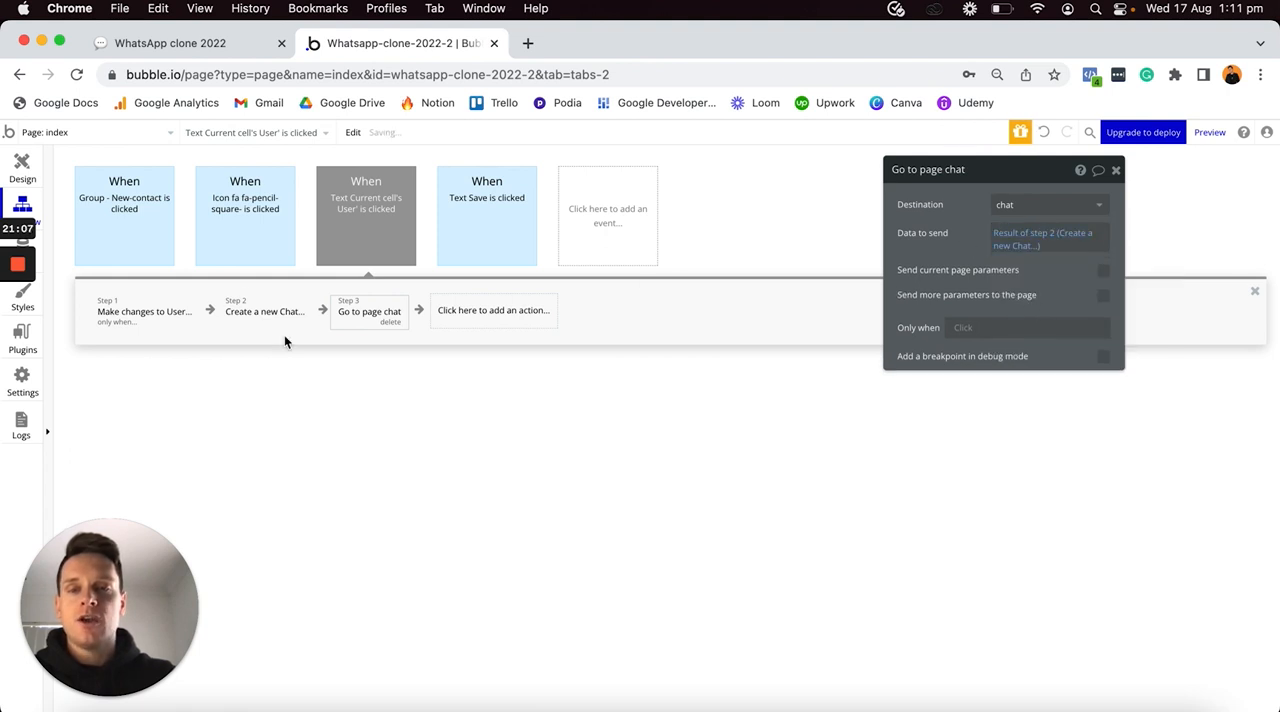
# - Review the Create a new Chat action and show the New-chat popup in the index page's design
pyautogui.click(268, 312)
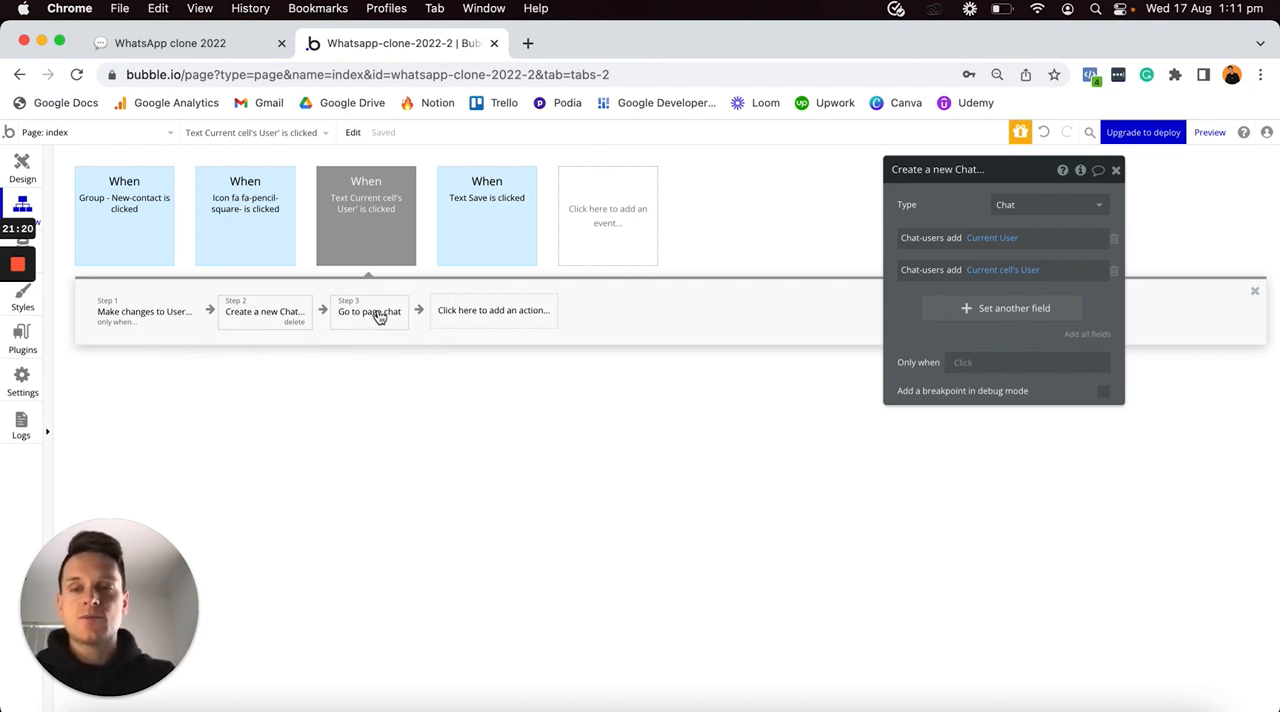
pyautogui.click(30, 170)
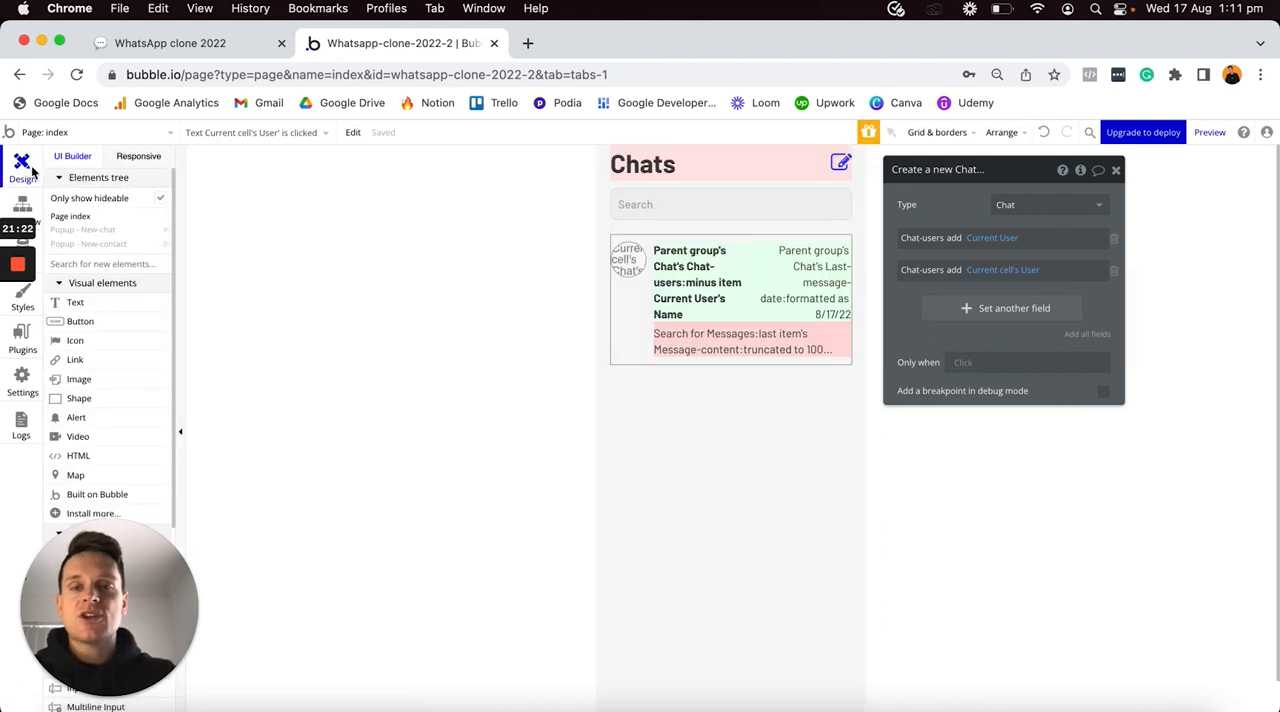
pyautogui.click(357, 155)
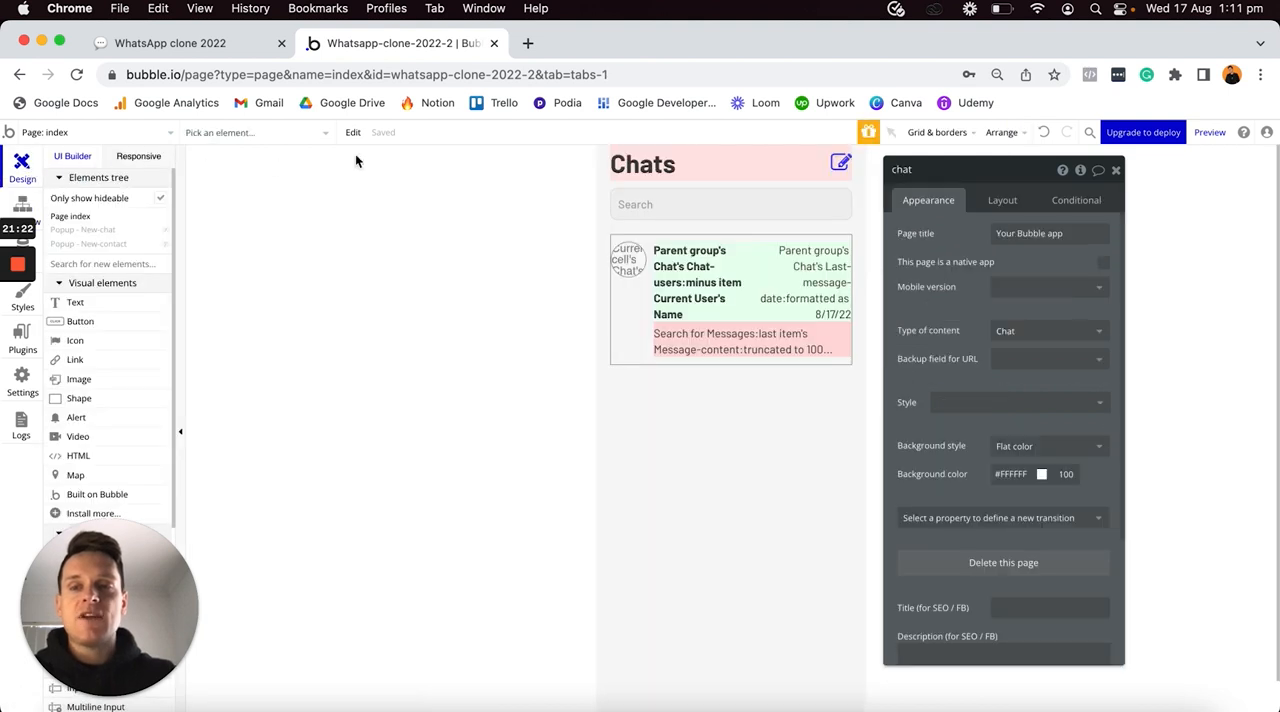
pyautogui.click(166, 230)
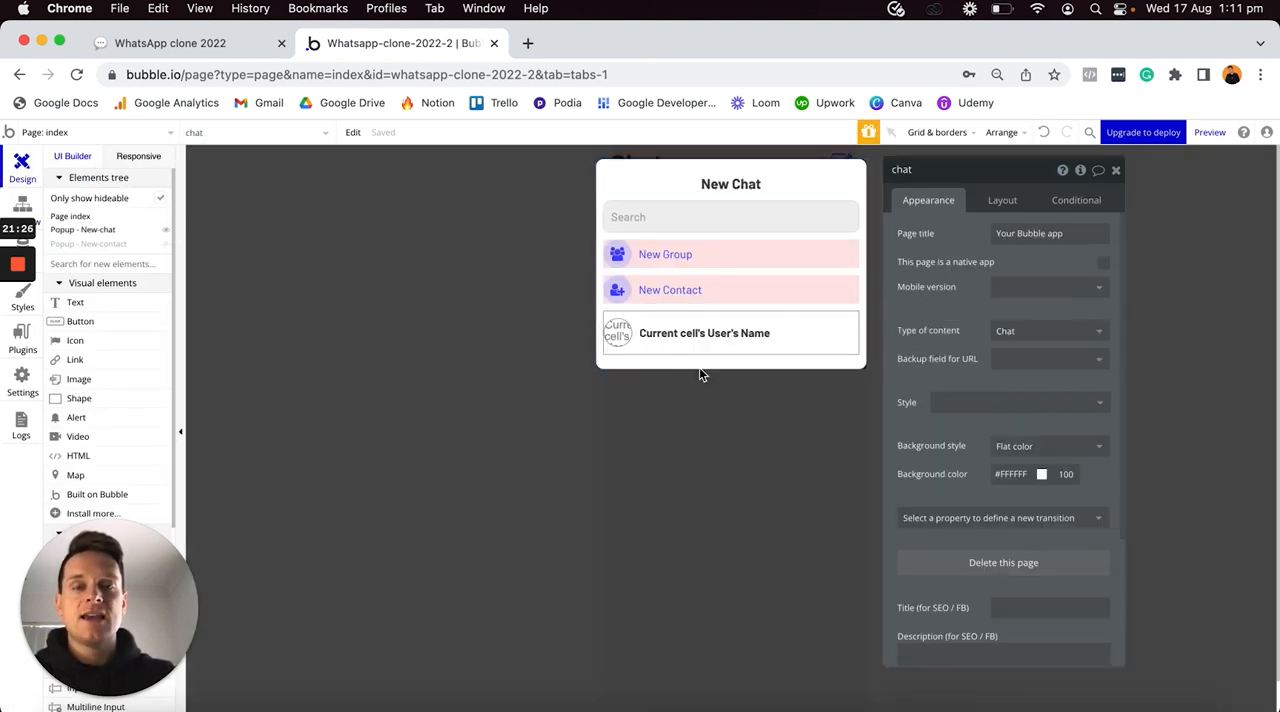
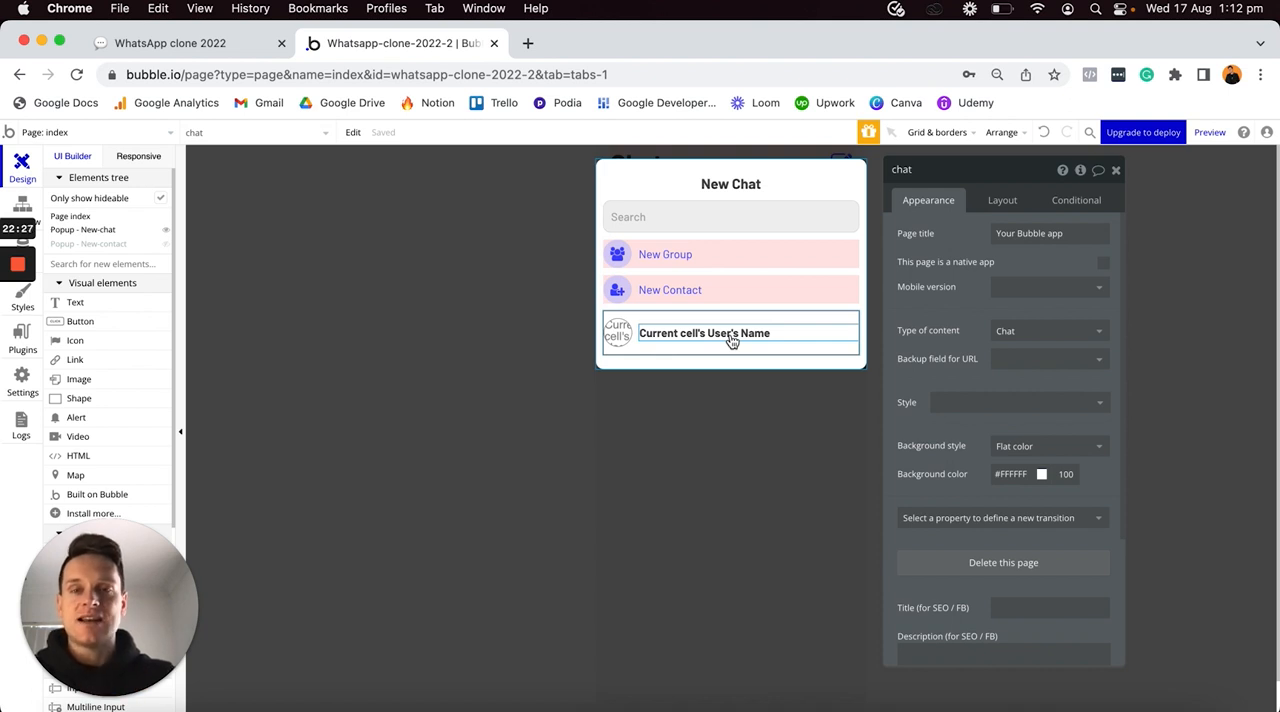
# - Duplicate the contact-name click event, including its actions, in the index page's workflows
pyautogui.click(28, 206)
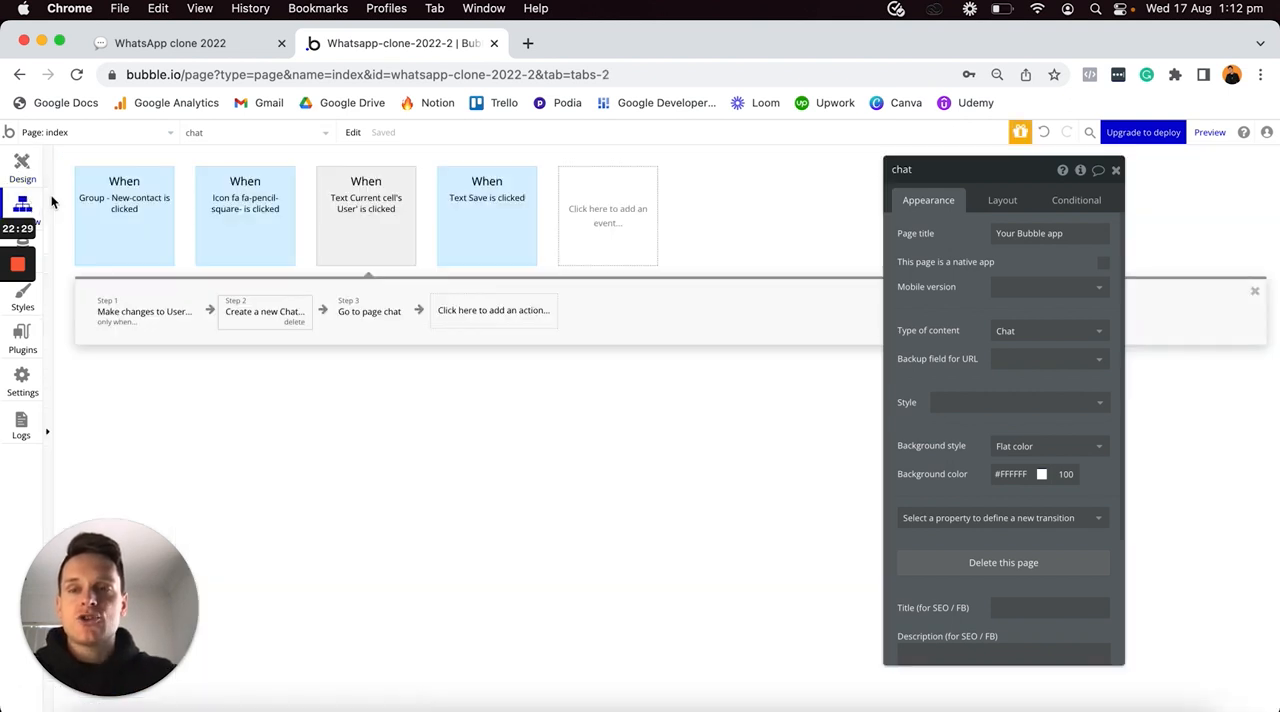
pyautogui.rightClick(355, 200)
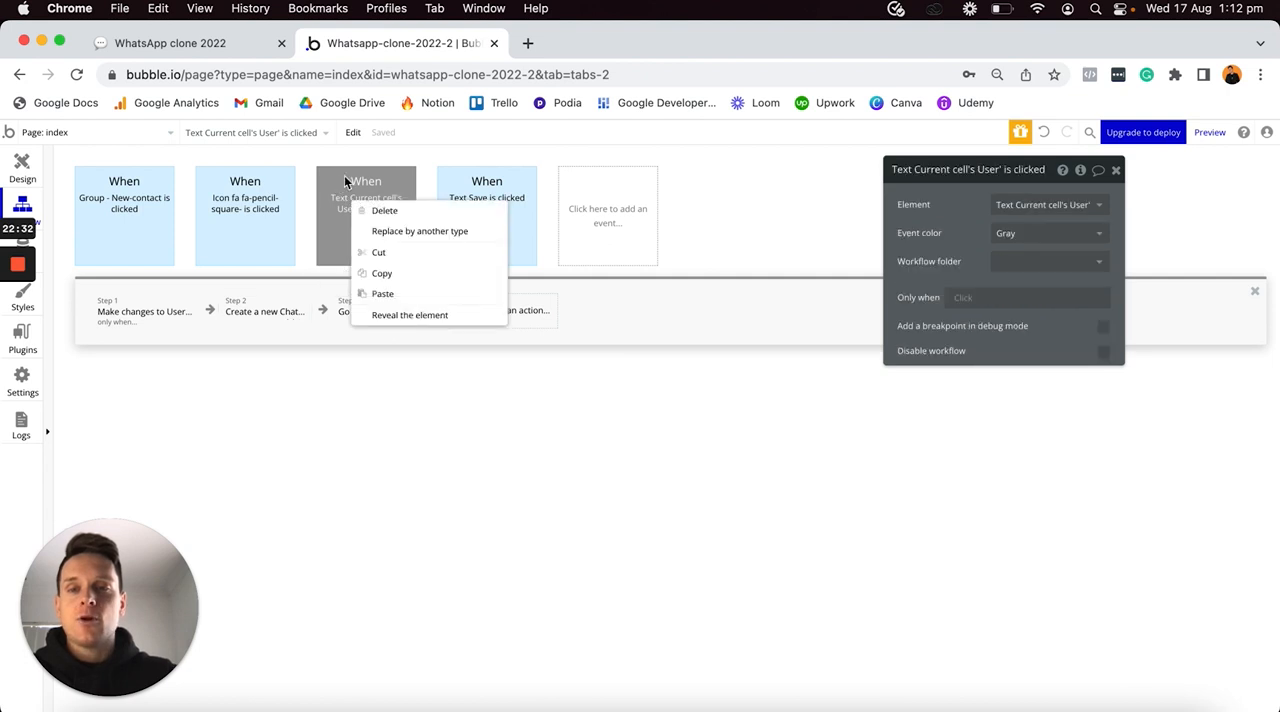
pyautogui.click(387, 277)
pyautogui.rightClick(585, 217)
pyautogui.click(614, 232)
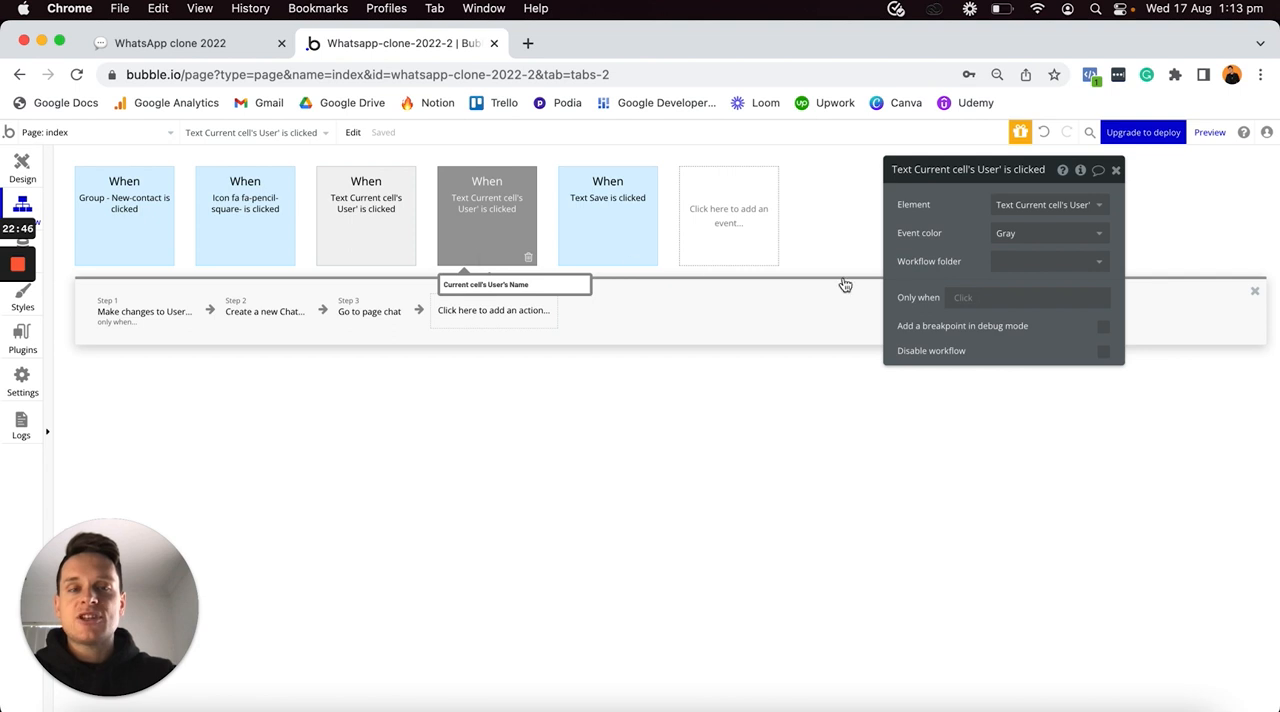
# - Start the duplicated event's Only when condition with a search for Chats constrained to Chat-users contains Current User
pyautogui.click(966, 300)
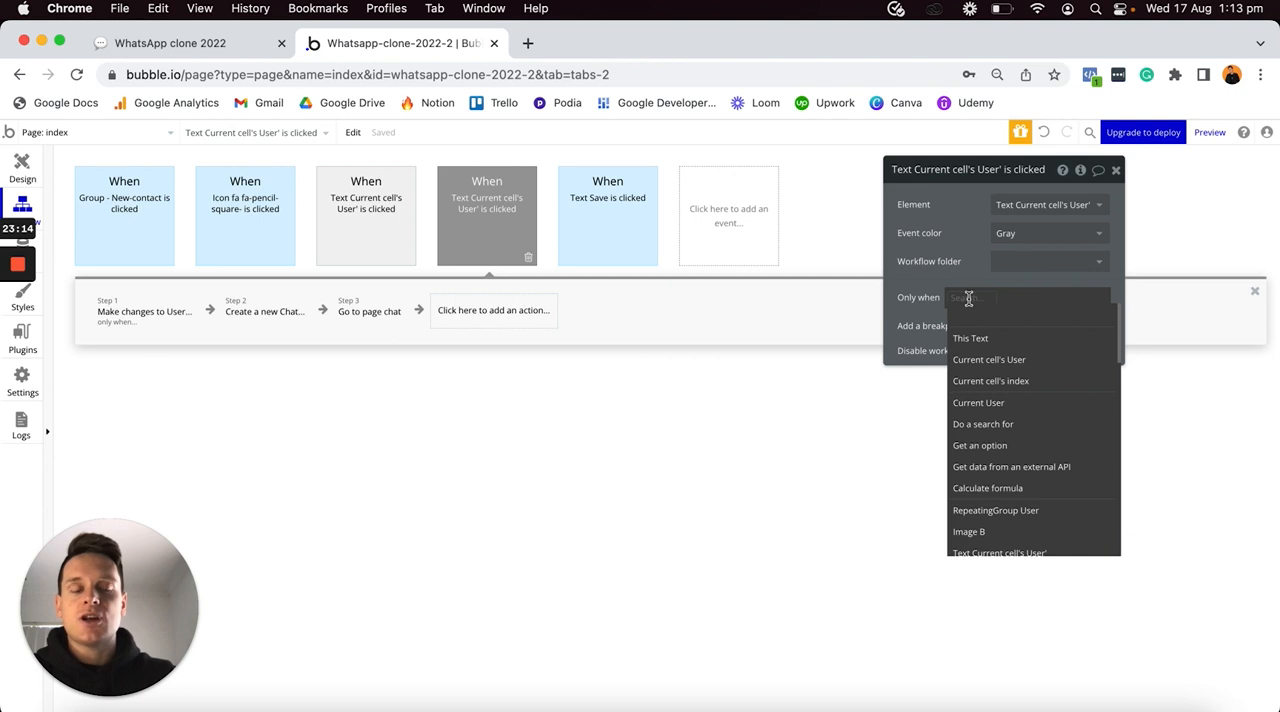
pyautogui.click(982, 428)
pyautogui.click(848, 204)
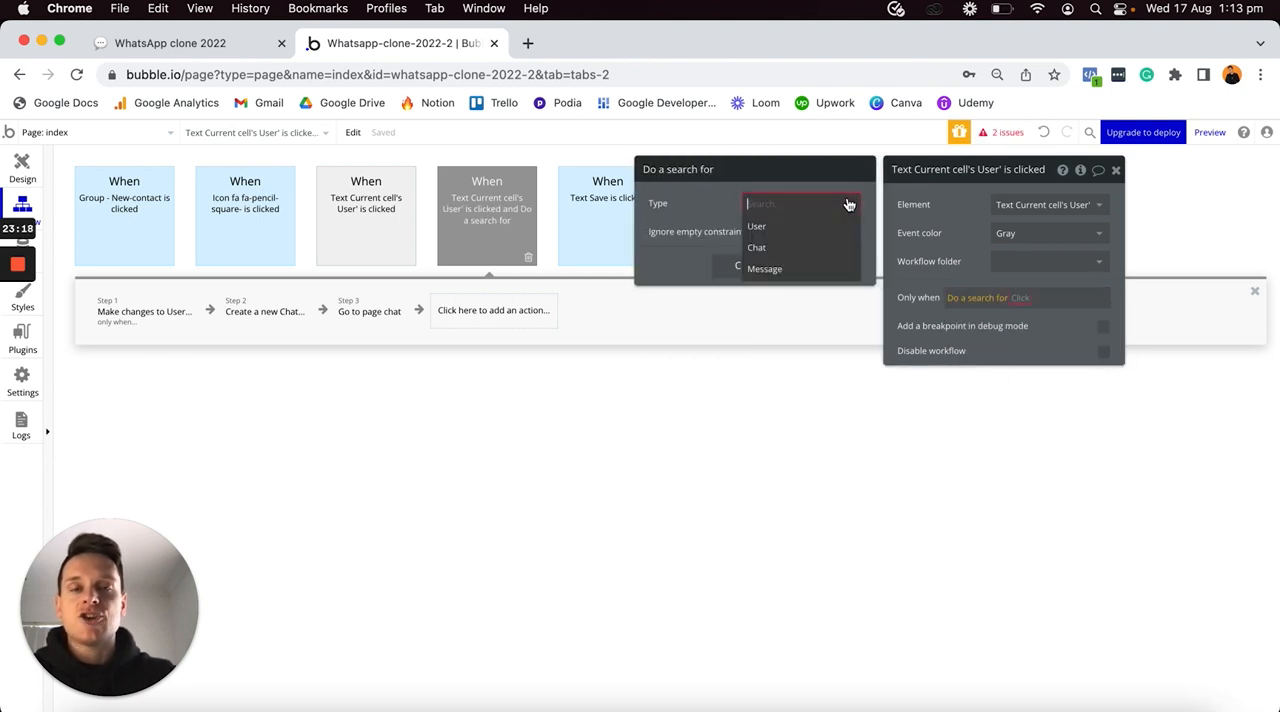
pyautogui.click(758, 248)
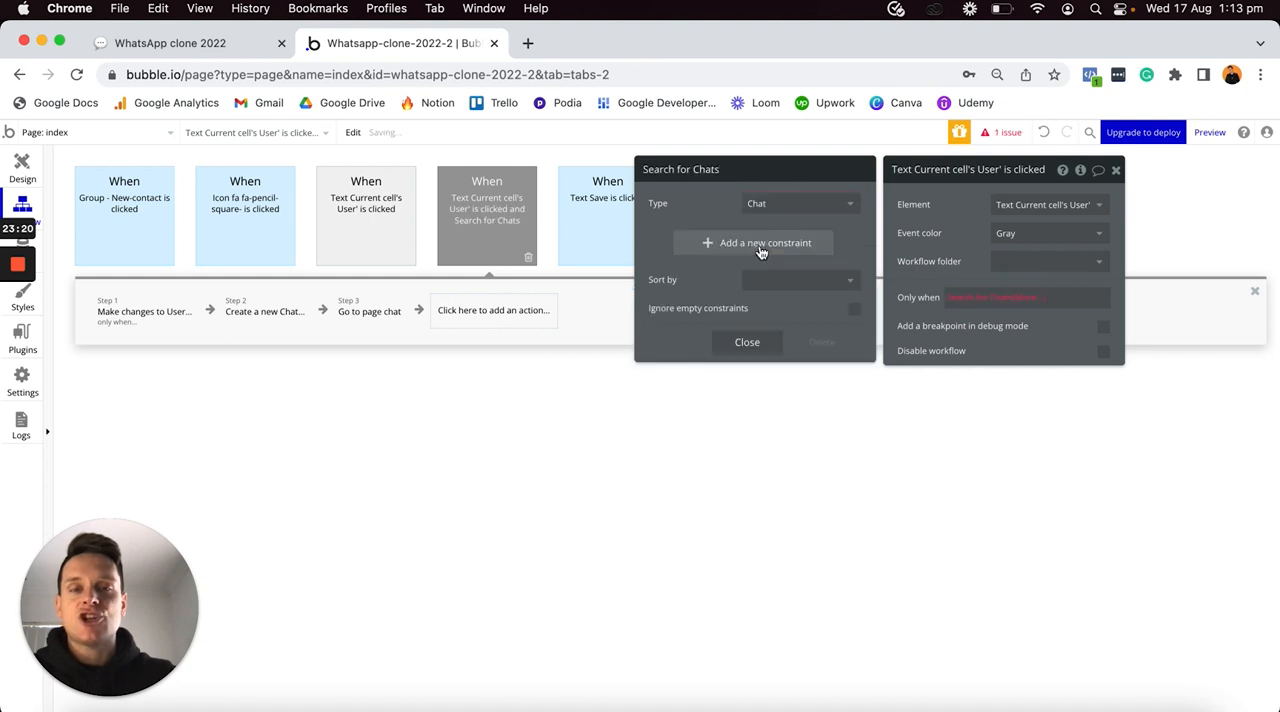
pyautogui.click(716, 250)
pyautogui.click(663, 240)
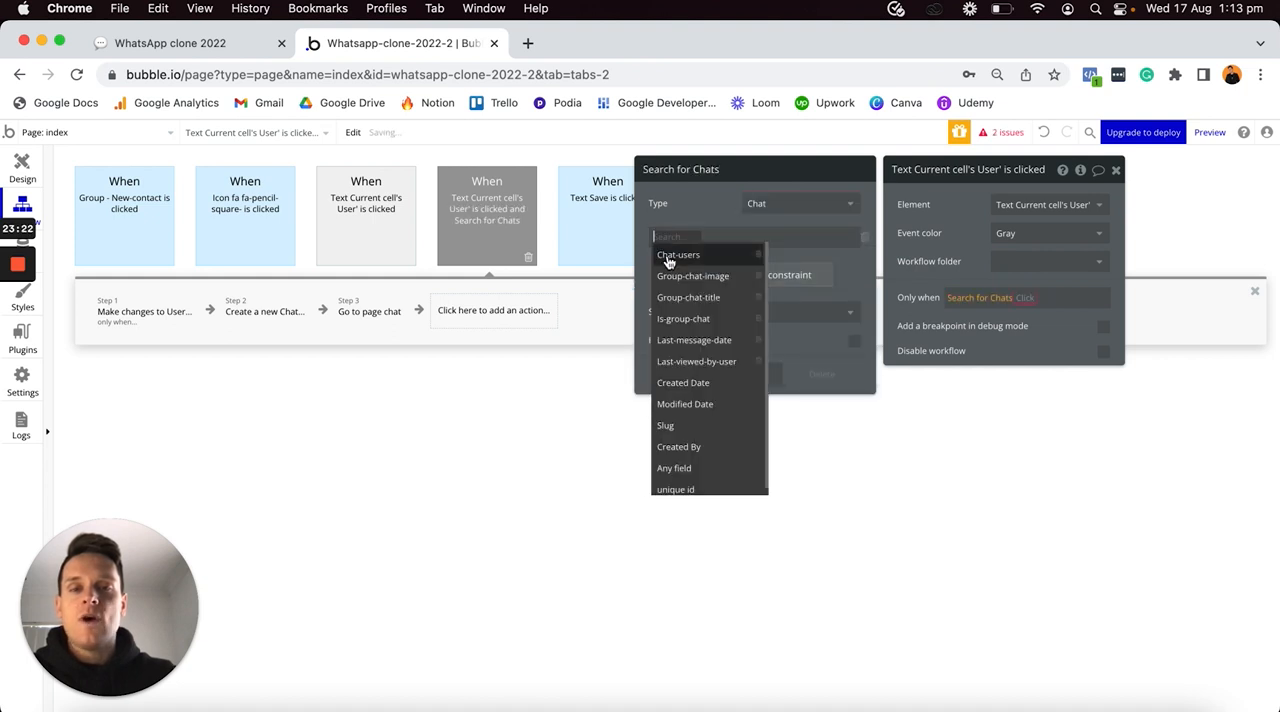
pyautogui.click(688, 258)
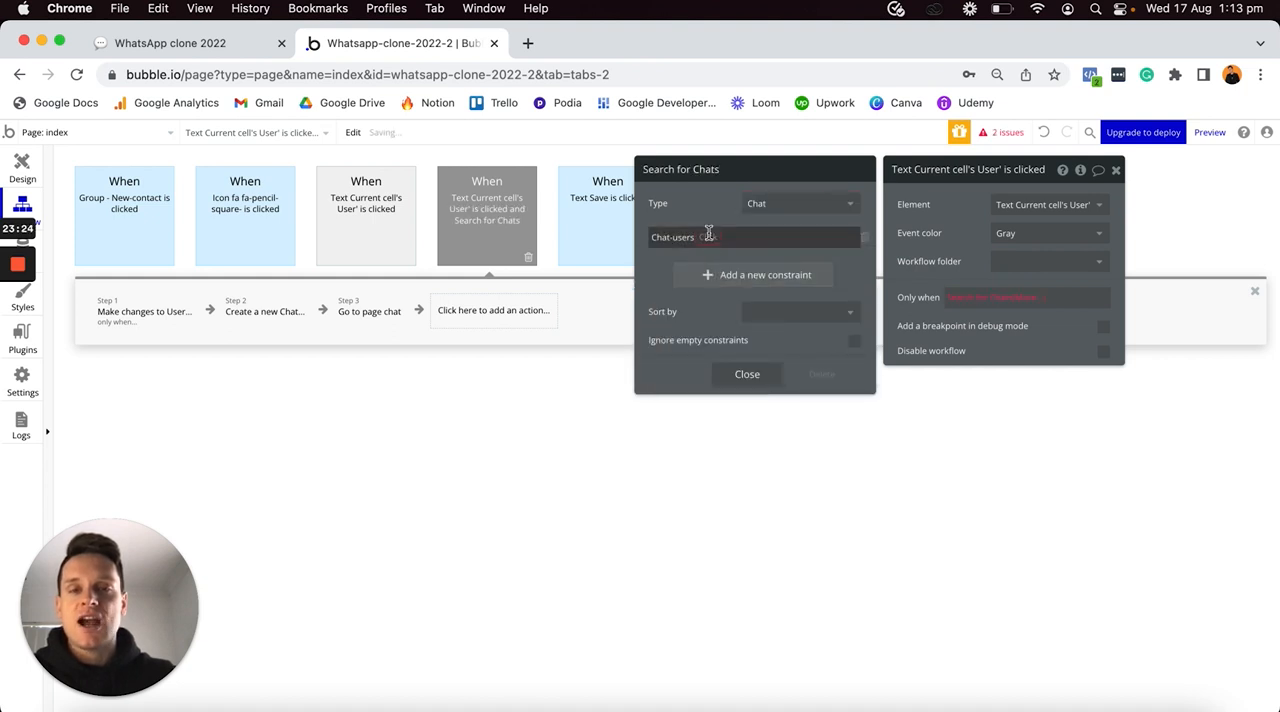
pyautogui.click(708, 236)
pyautogui.click(723, 252)
pyautogui.click(748, 237)
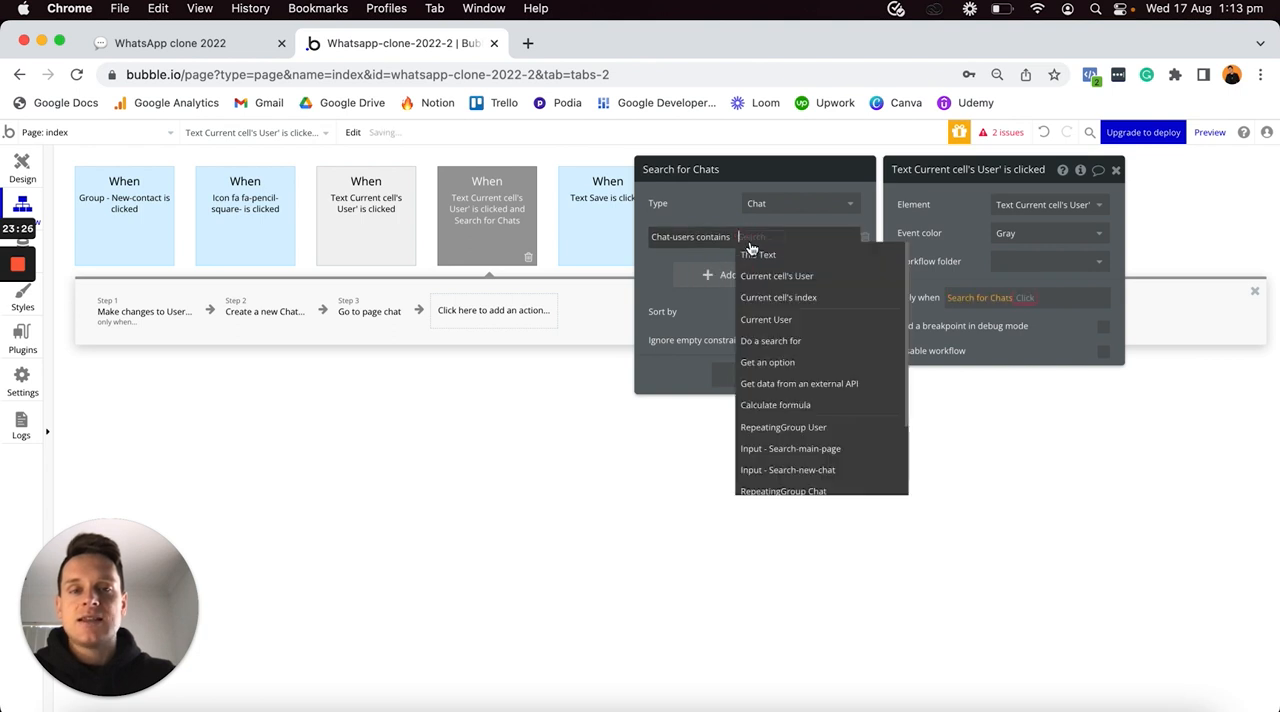
pyautogui.click(762, 320)
# - Add a second constraint to the condition's Chat search: Chat-users contains Current cell's User
pyautogui.click(706, 276)
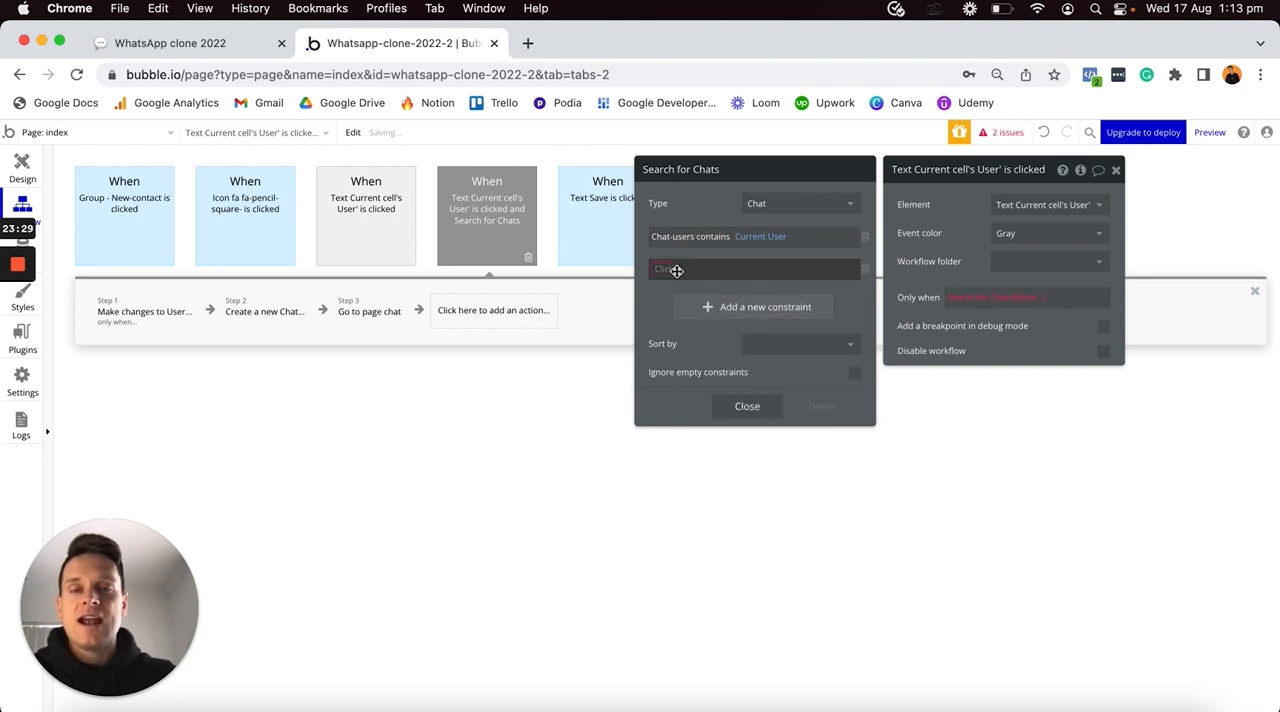
pyautogui.click(681, 270)
pyautogui.click(666, 287)
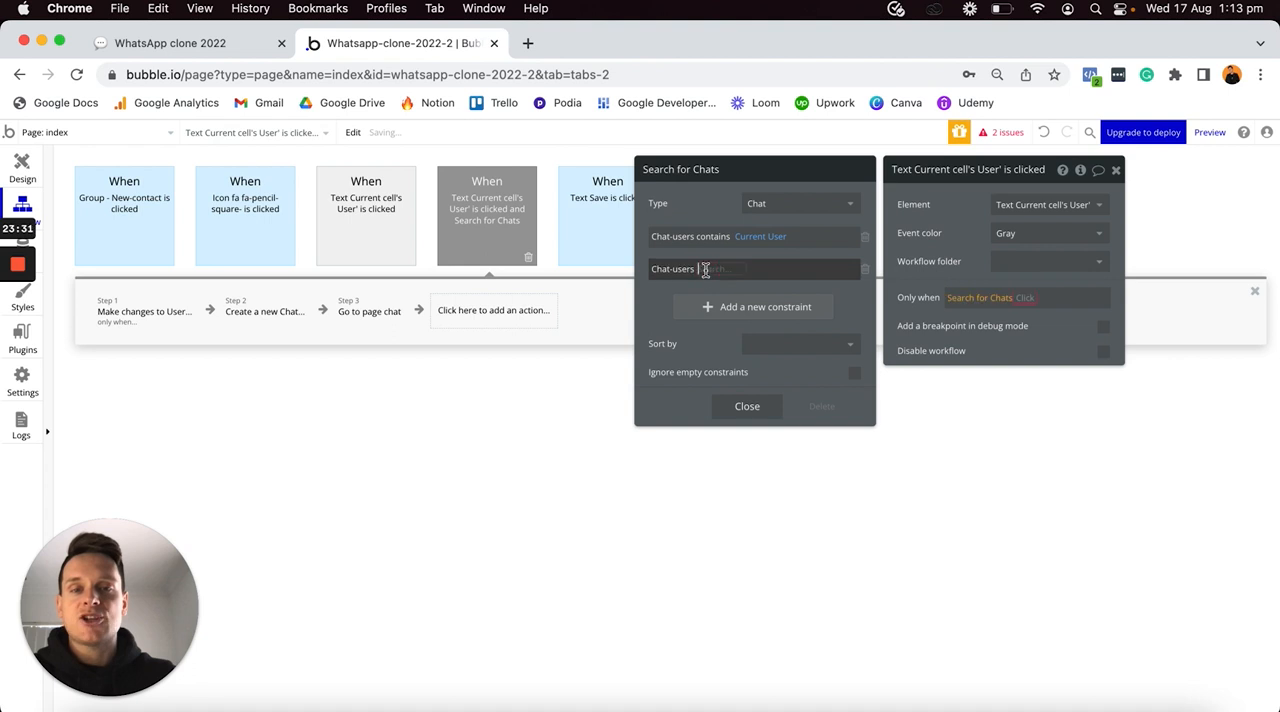
pyautogui.click(716, 287)
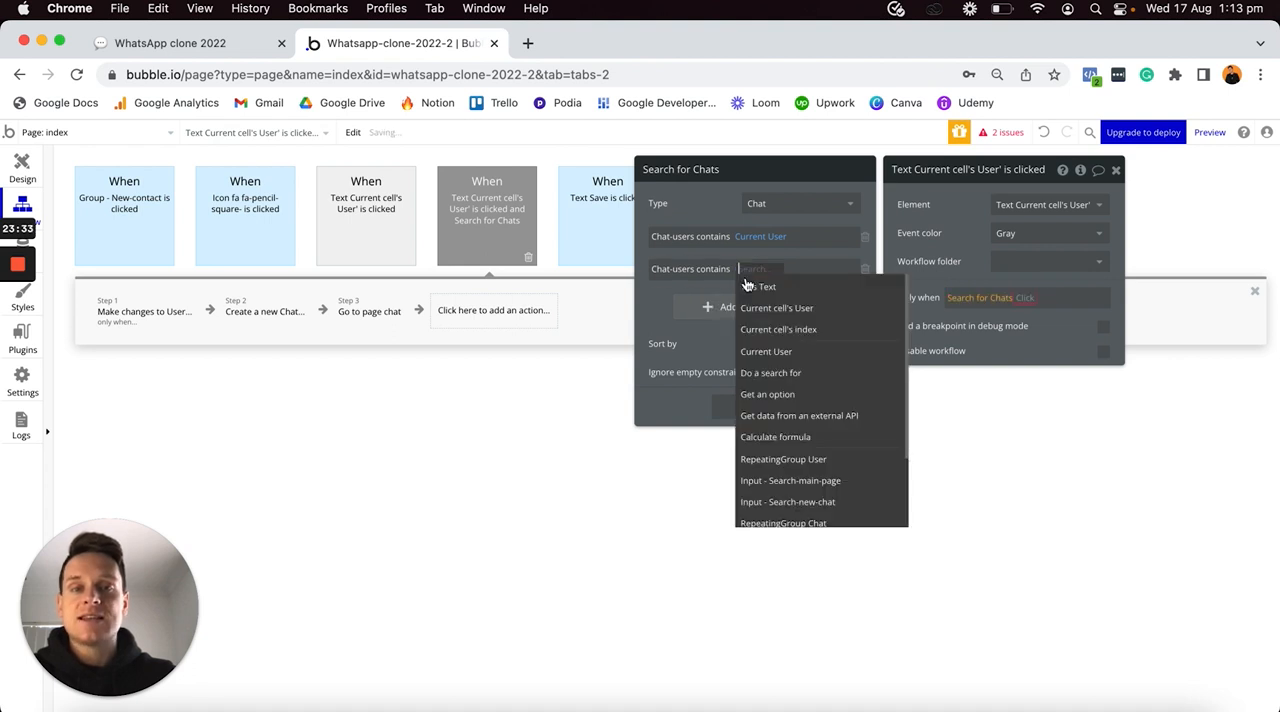
pyautogui.click(760, 309)
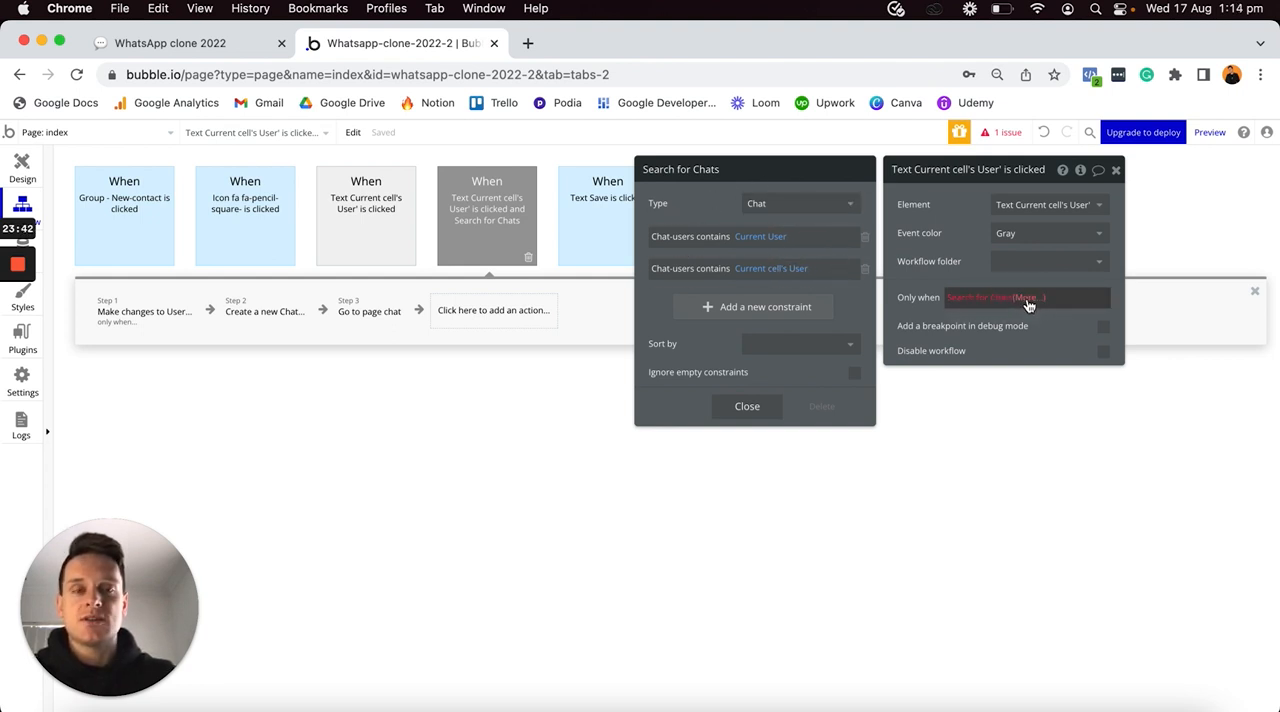
# - Complete the duplicated event's Only when condition so that the Chat search's count is > 0
pyautogui.click(1028, 305)
pyautogui.click(1030, 318)
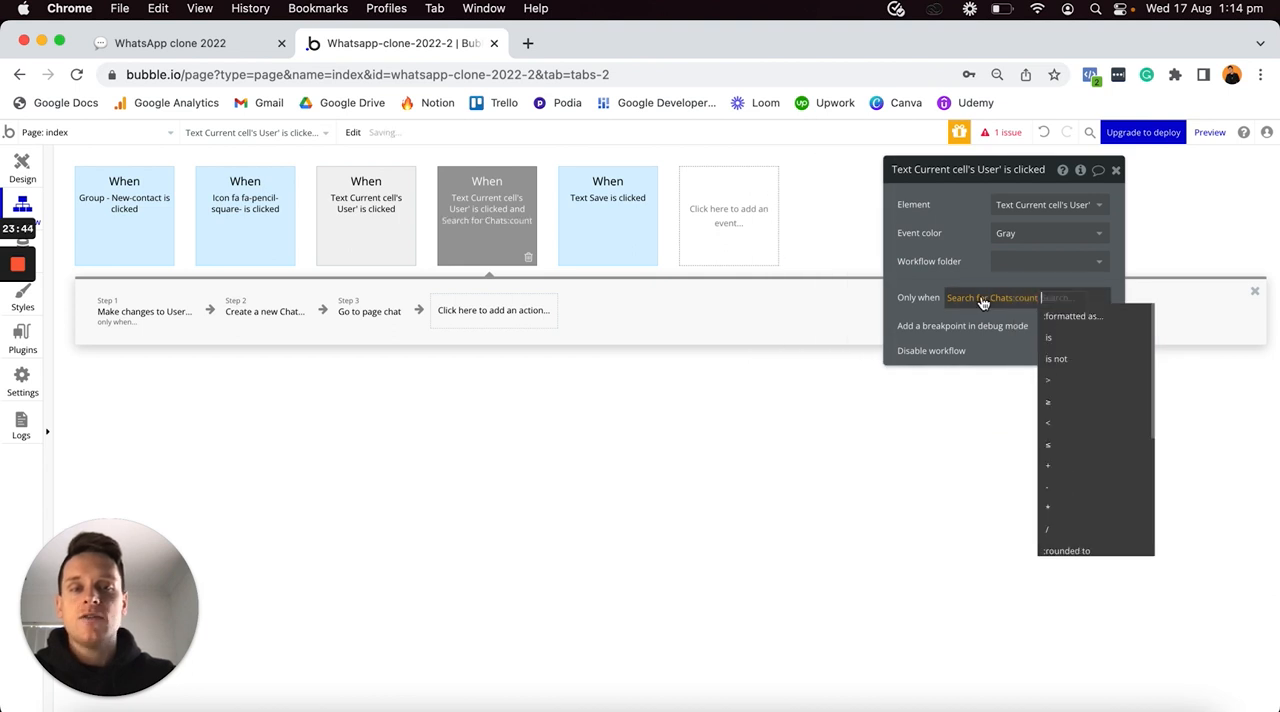
pyautogui.click(1050, 387)
pyautogui.write('0')
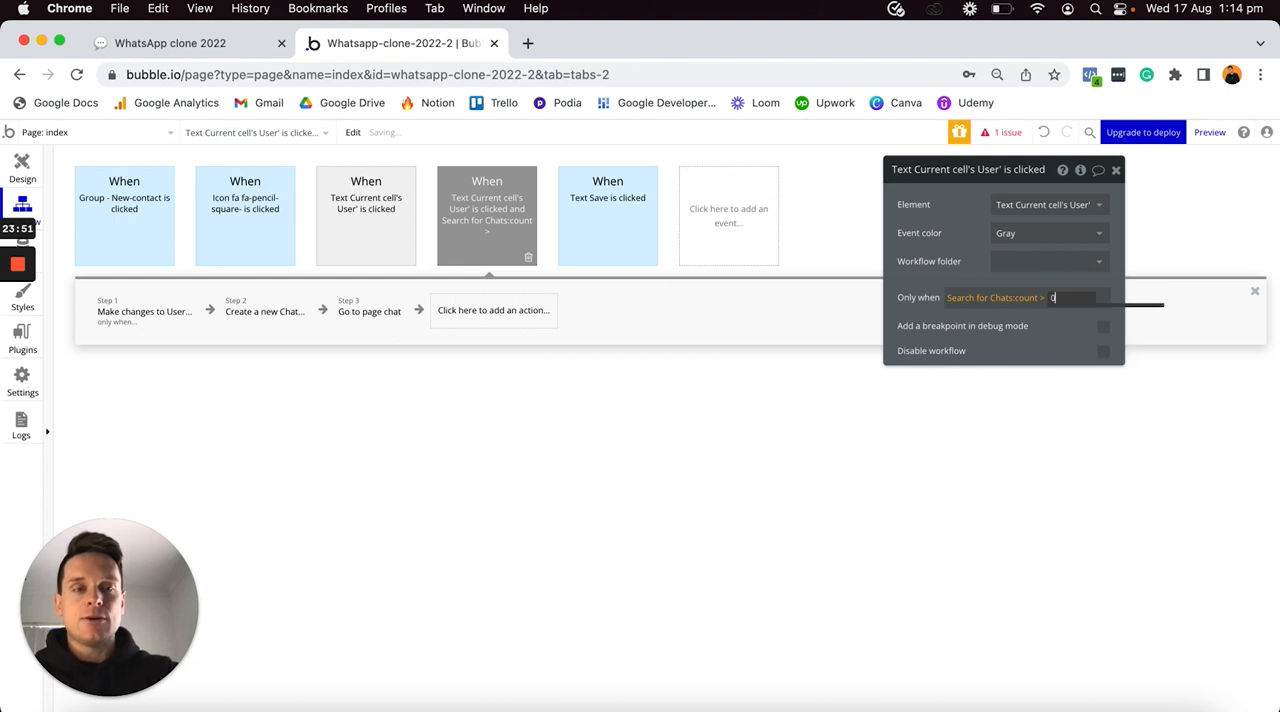
pyautogui.click(1053, 328)
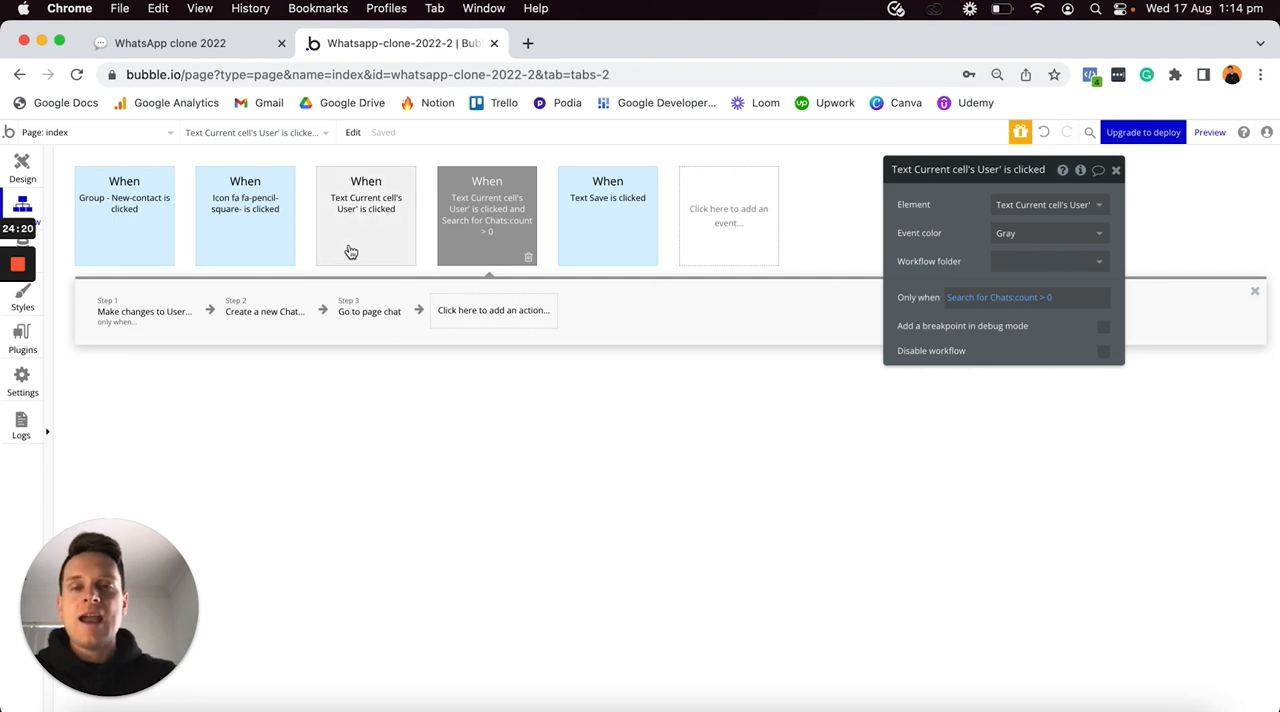
# - Delete the Make changes to User and Create a new Chat actions from the duplicated workflow
pyautogui.click(185, 328)
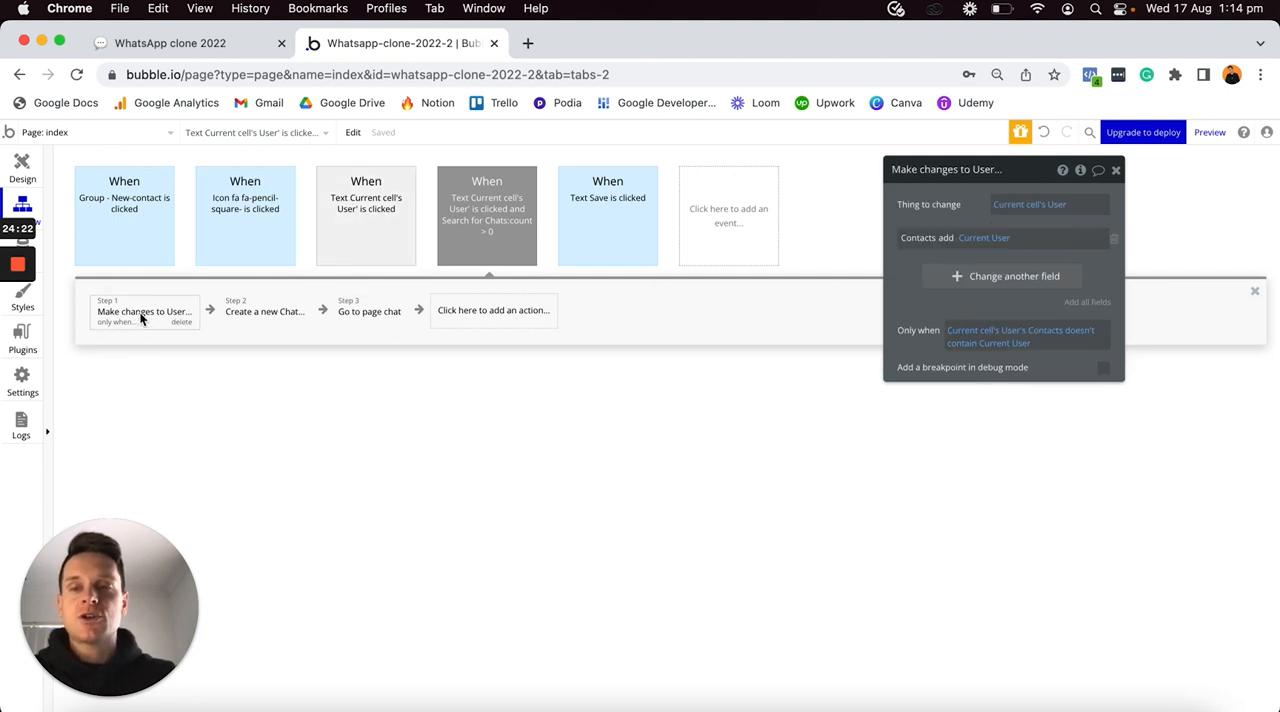
pyautogui.press('BackSpace')
pyautogui.click(160, 326)
pyautogui.press('BackSpace')
# - Clear the remaining Go to page action's data to send and replace it with a search for Chats
pyautogui.click(125, 327)
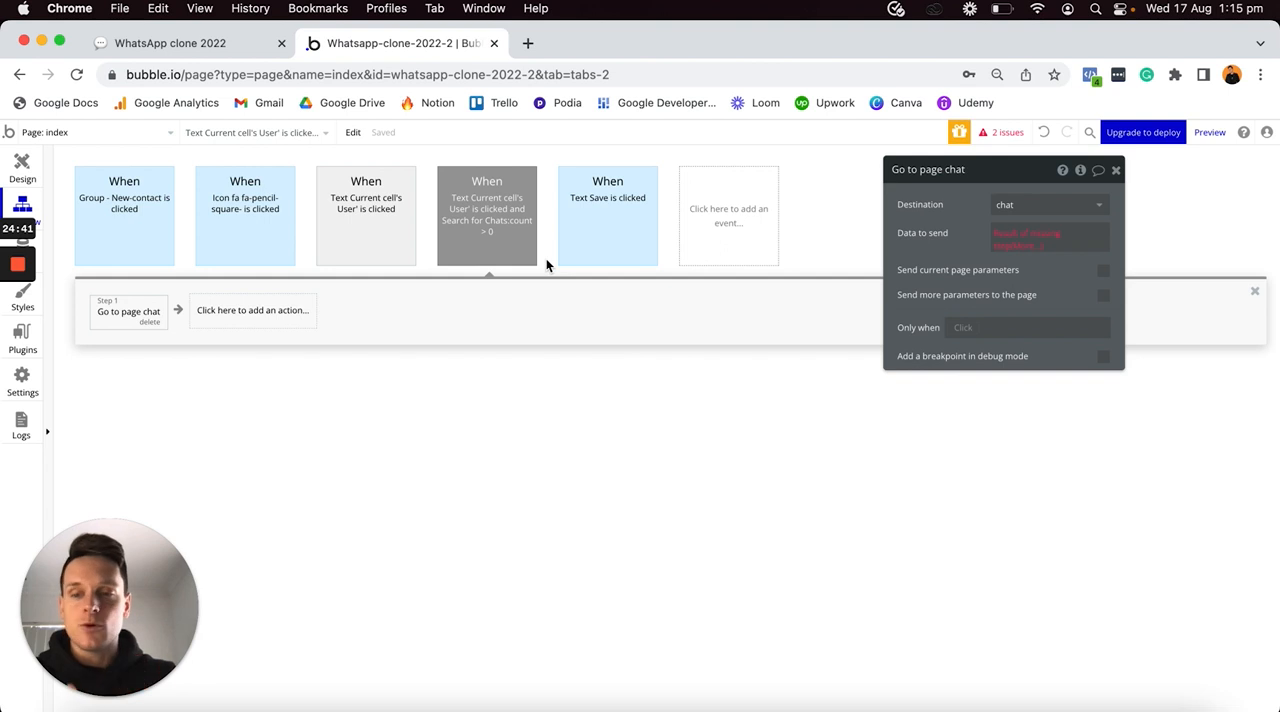
pyautogui.rightClick(1012, 234)
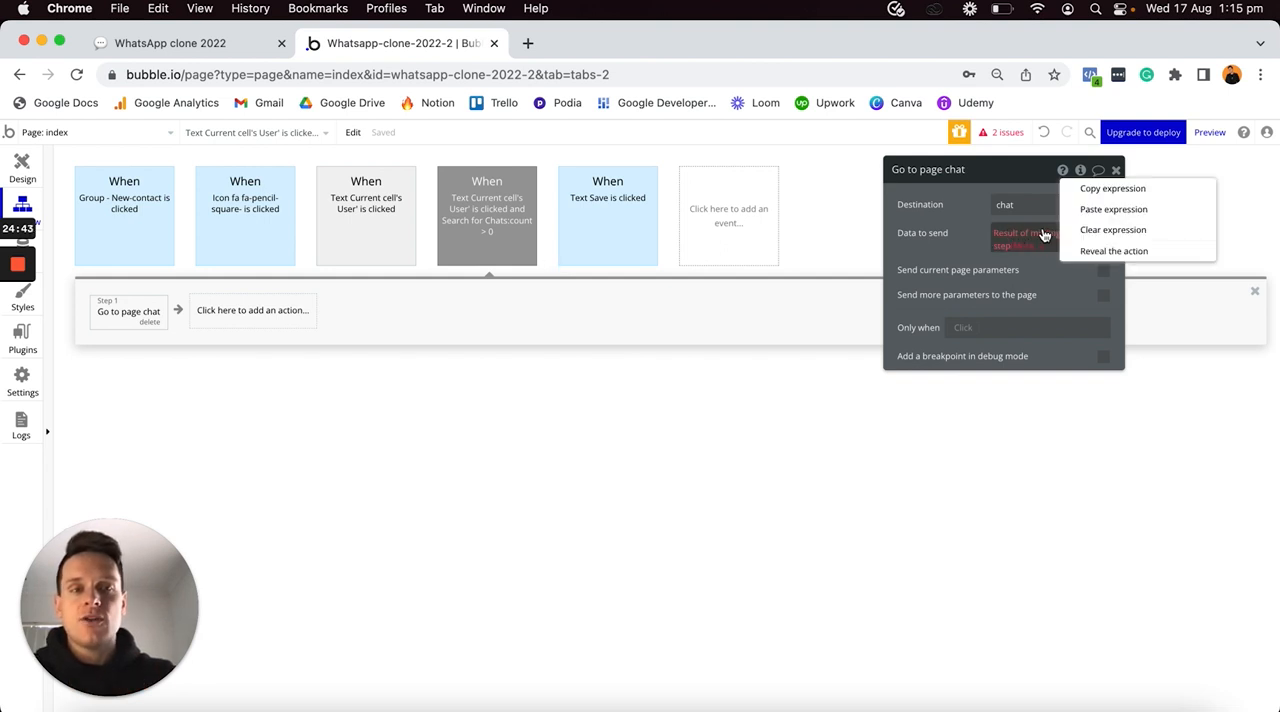
pyautogui.click(1086, 232)
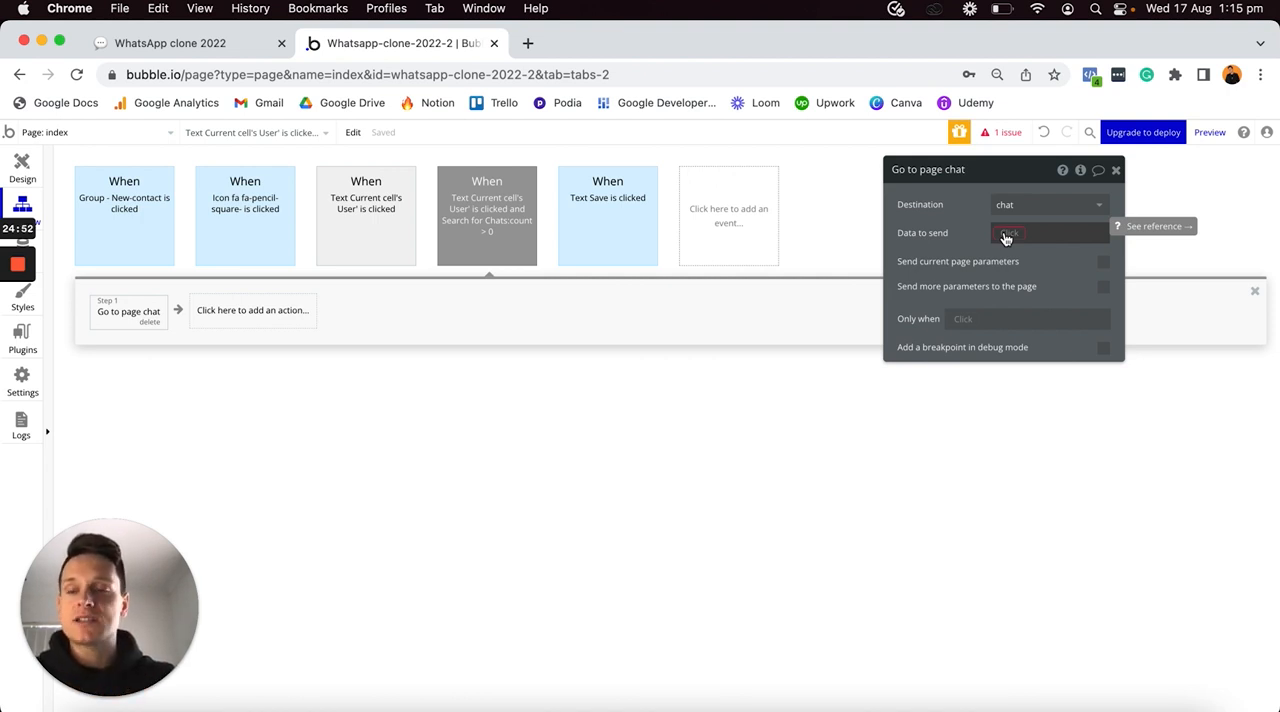
pyautogui.click(1006, 234)
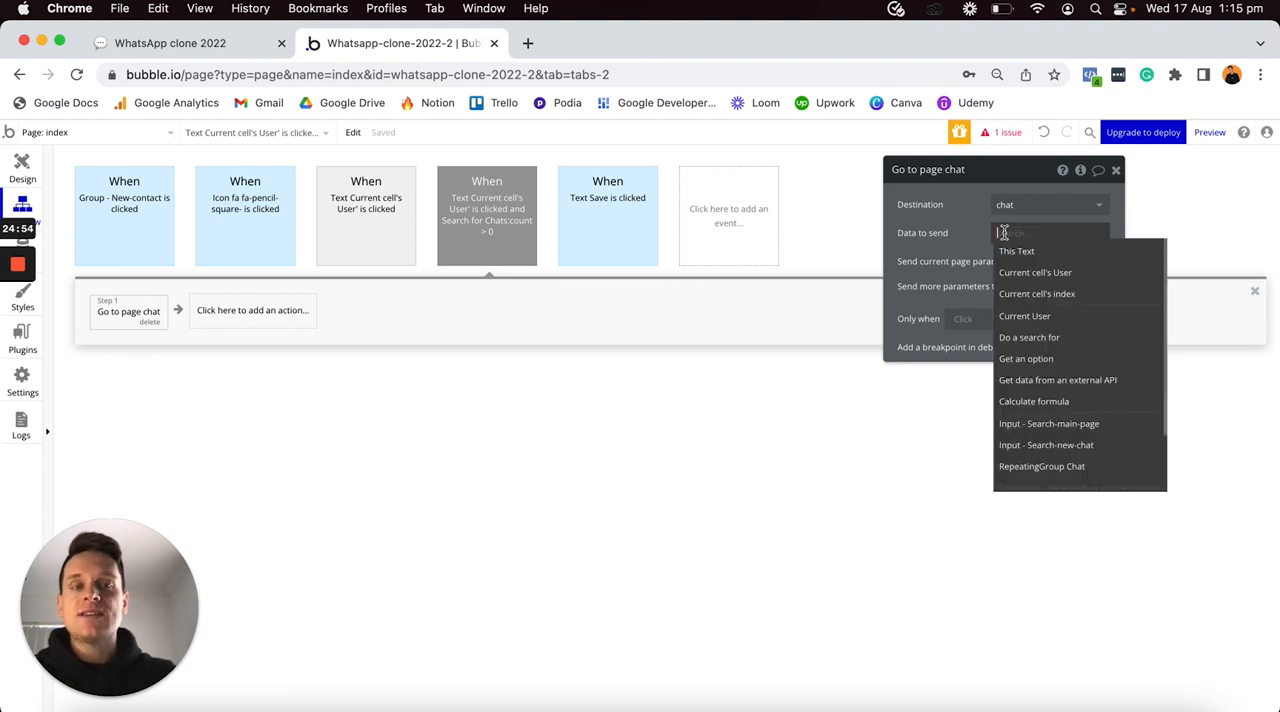
pyautogui.click(1053, 340)
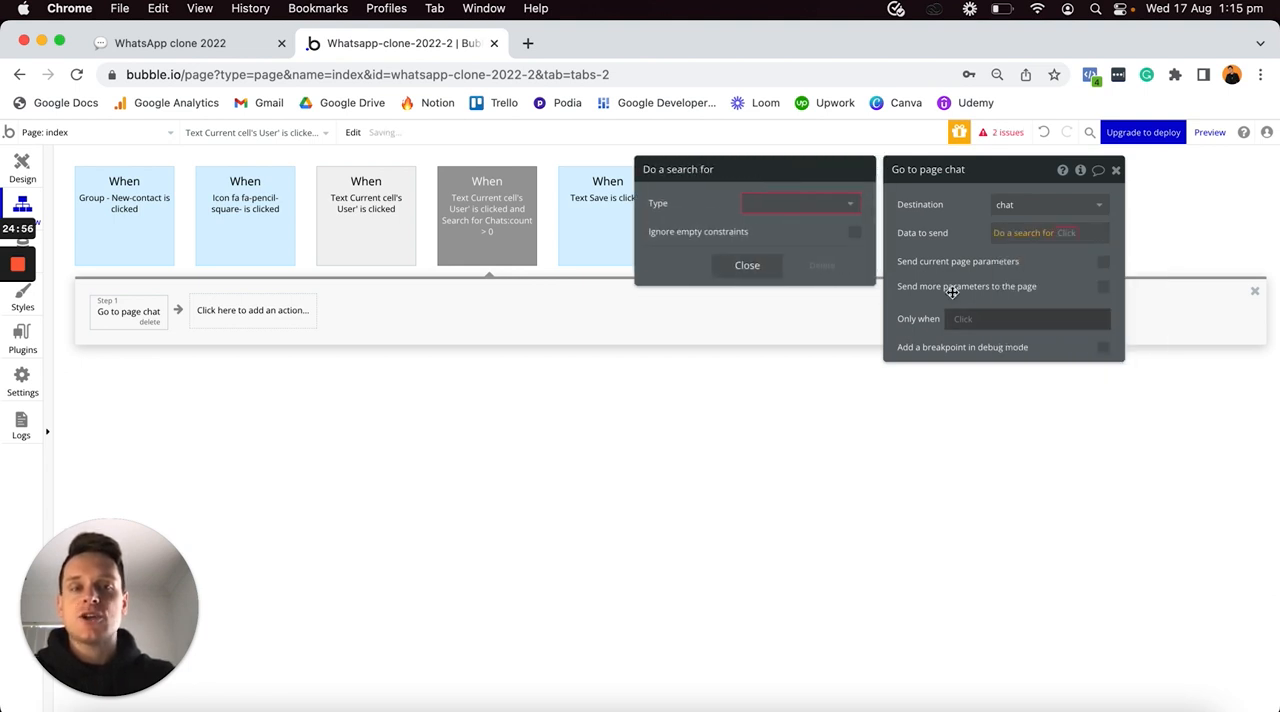
pyautogui.click(803, 203)
pyautogui.click(764, 250)
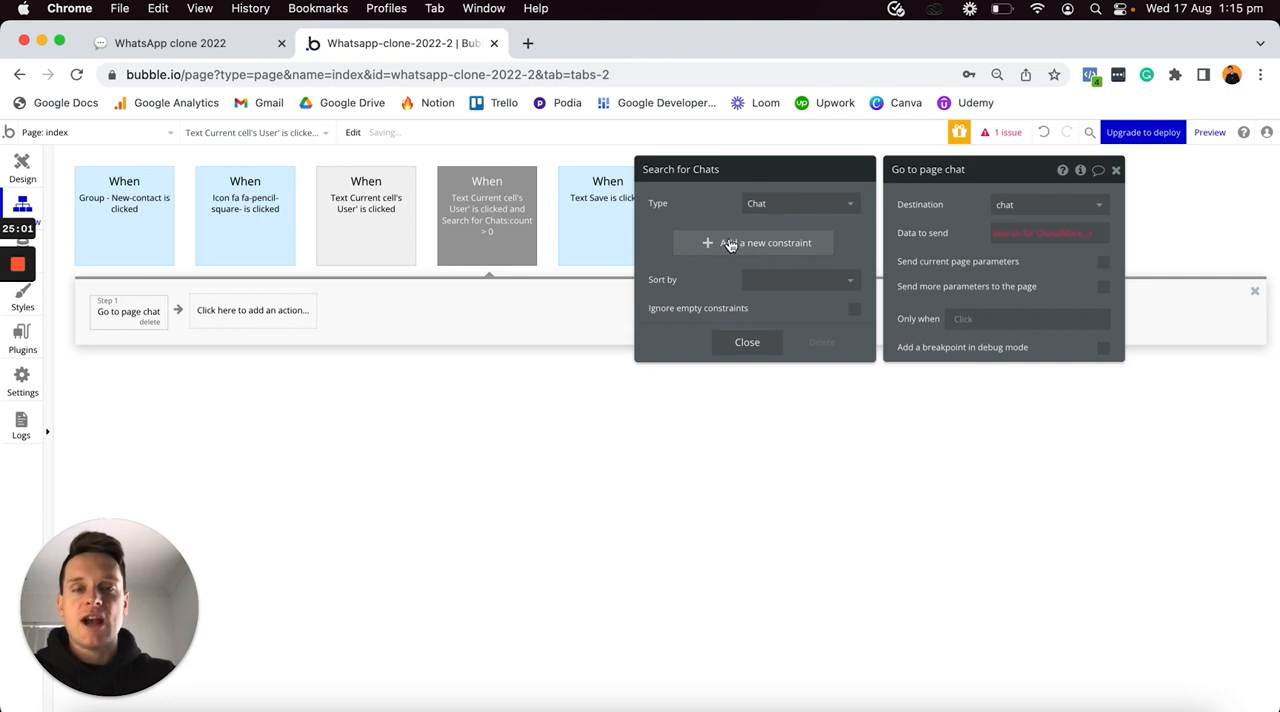
# - Constrain the data-to-send Chat search to Chat-users contains Current User
pyautogui.click(725, 245)
pyautogui.click(670, 236)
pyautogui.click(682, 251)
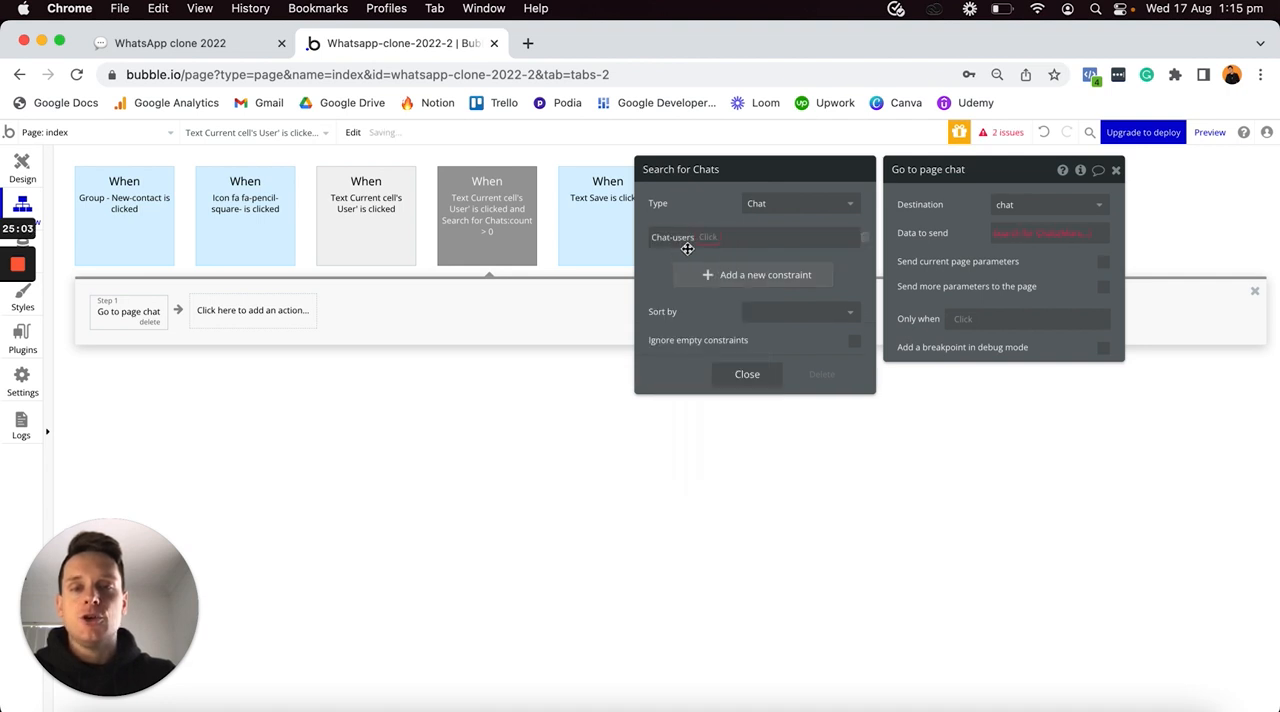
pyautogui.click(714, 239)
pyautogui.click(718, 256)
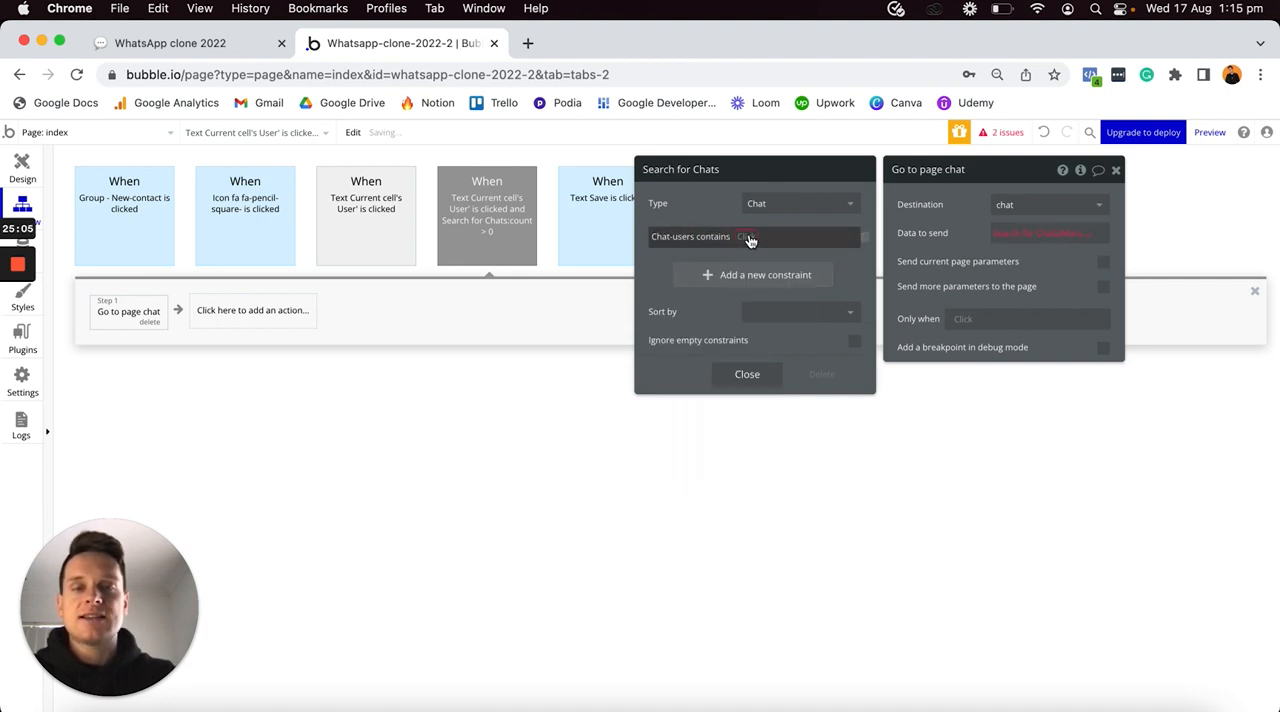
pyautogui.click(752, 237)
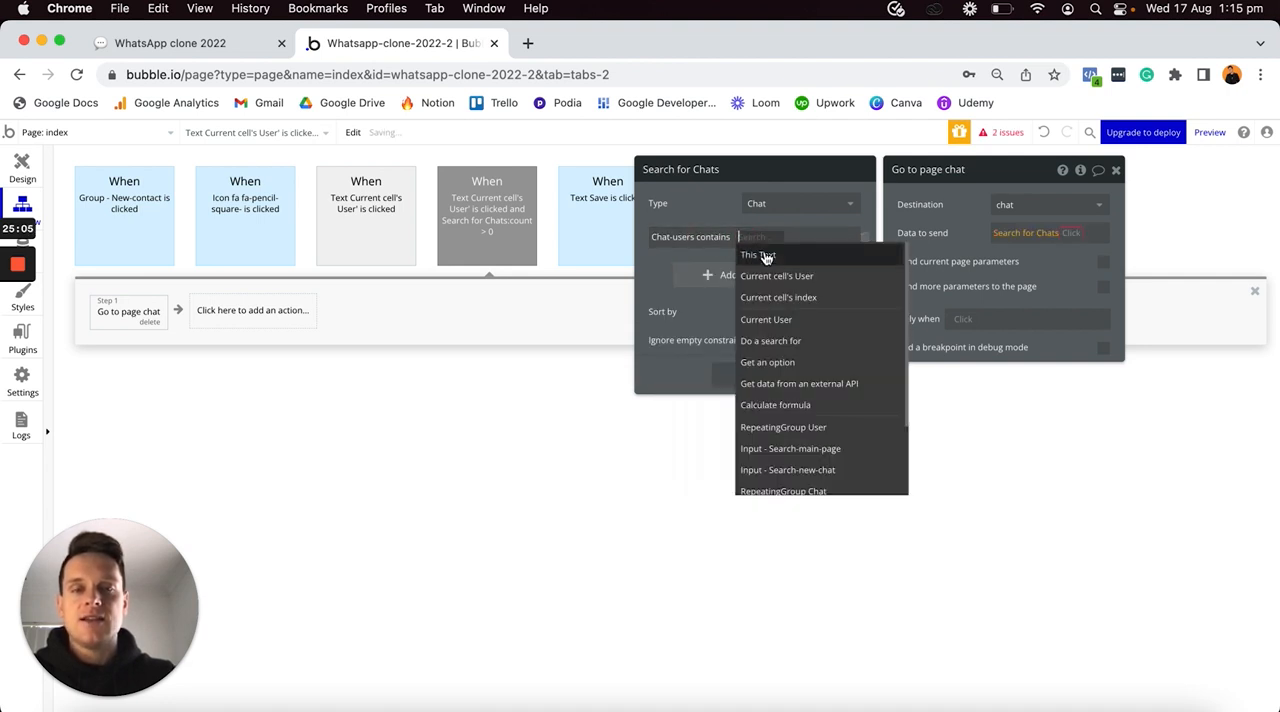
pyautogui.click(782, 317)
# - Add a second constraint to the data-to-send Chat search: Chat-users contains Current cell's User
pyautogui.click(714, 274)
pyautogui.click(660, 270)
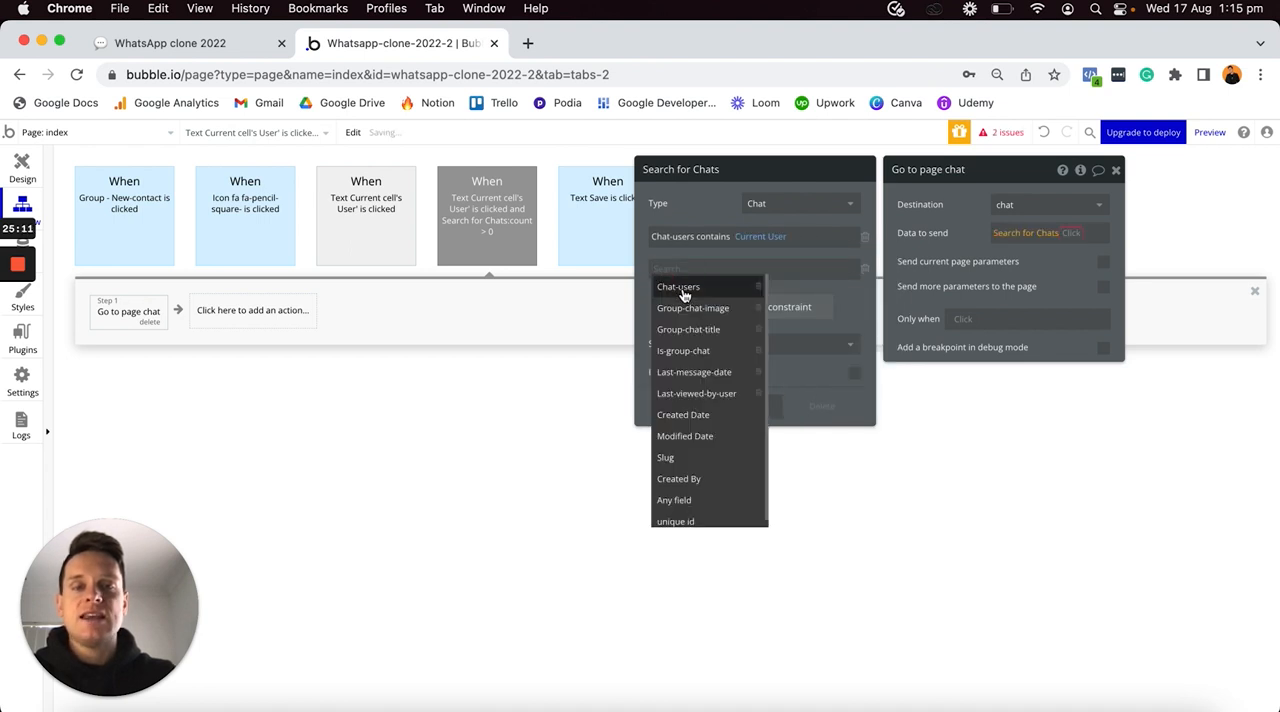
pyautogui.click(683, 290)
pyautogui.click(709, 272)
pyautogui.click(718, 288)
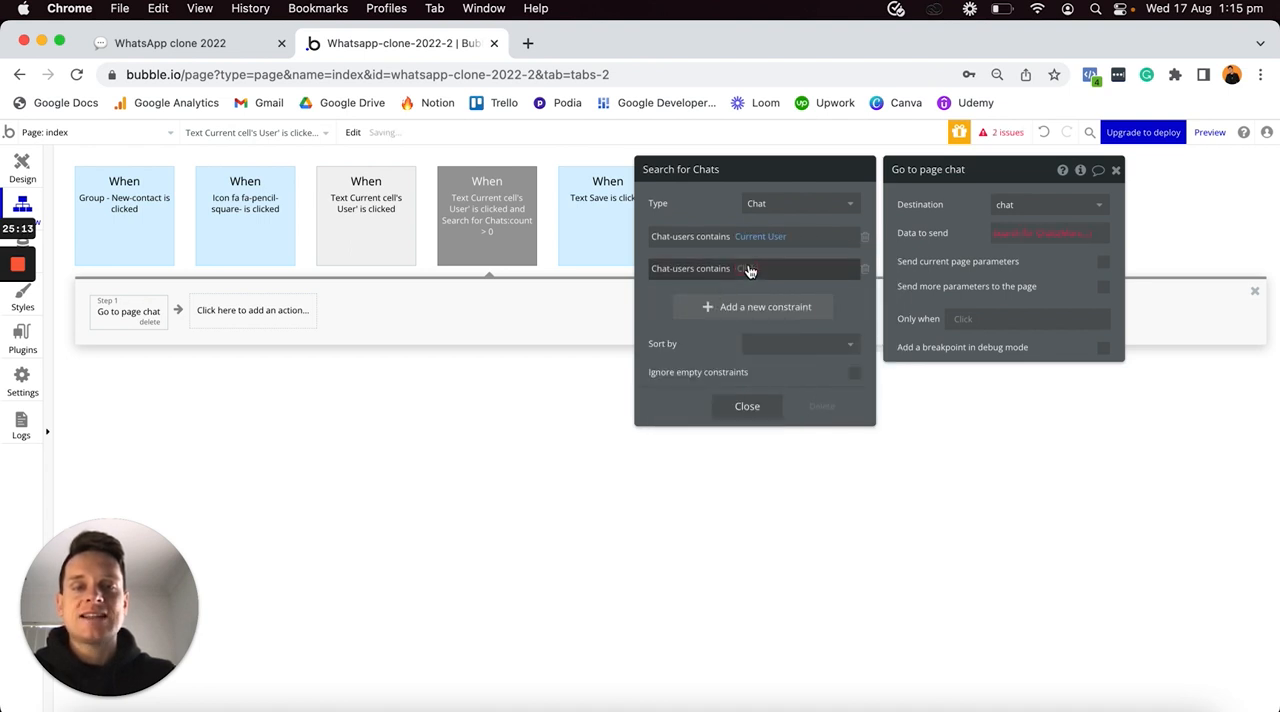
pyautogui.click(762, 279)
pyautogui.click(778, 309)
pyautogui.click(786, 252)
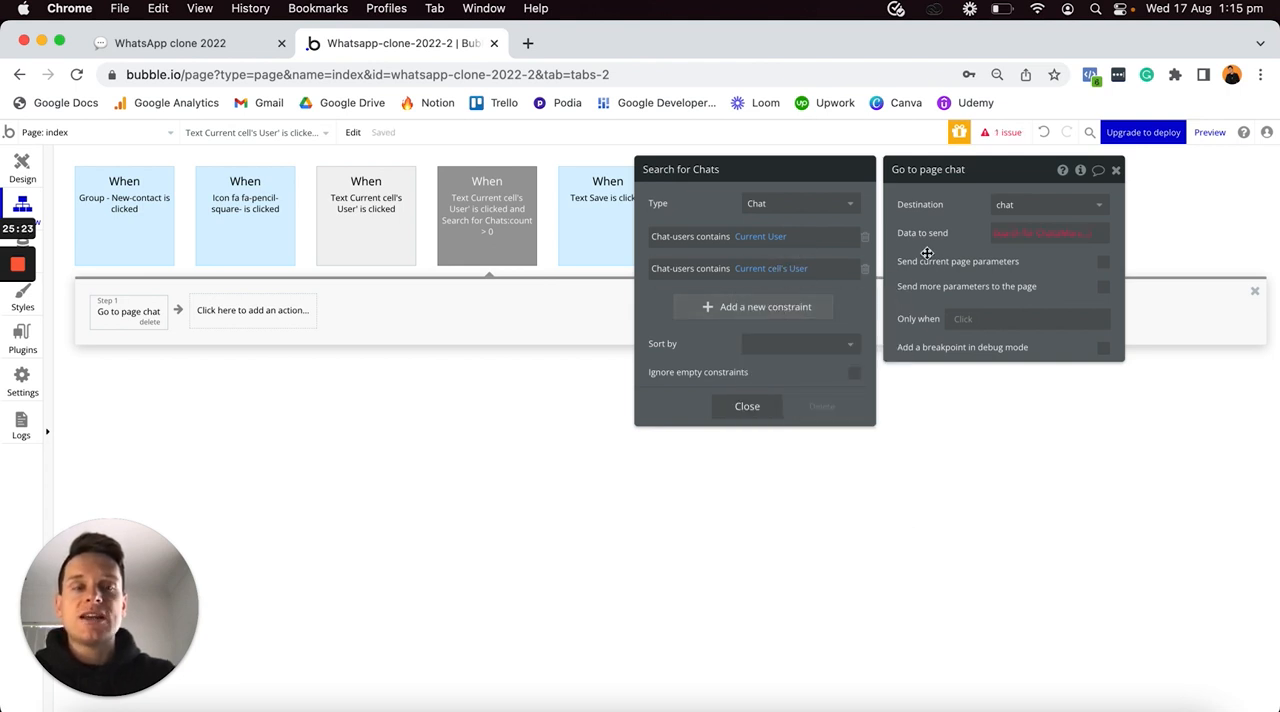
# - Finish Go to page's data to send as Search for Chats:first item and check the search's constraints
pyautogui.click(1066, 233)
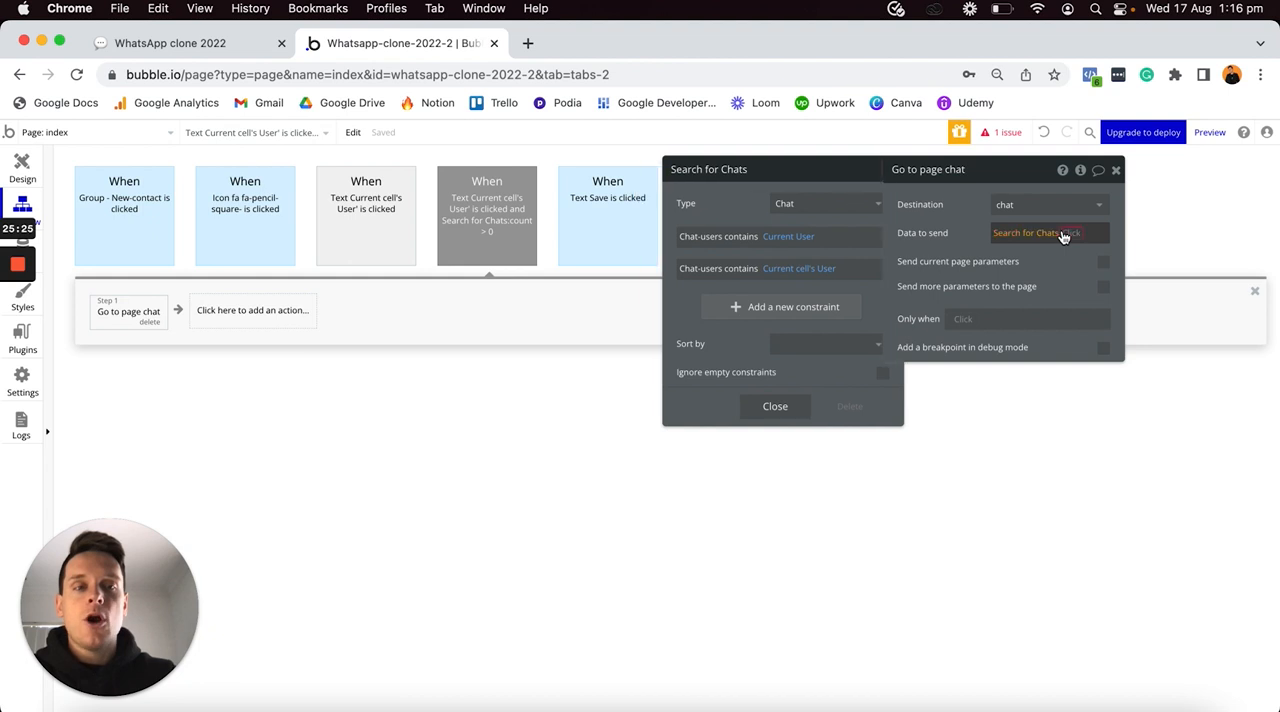
pyautogui.click(1021, 330)
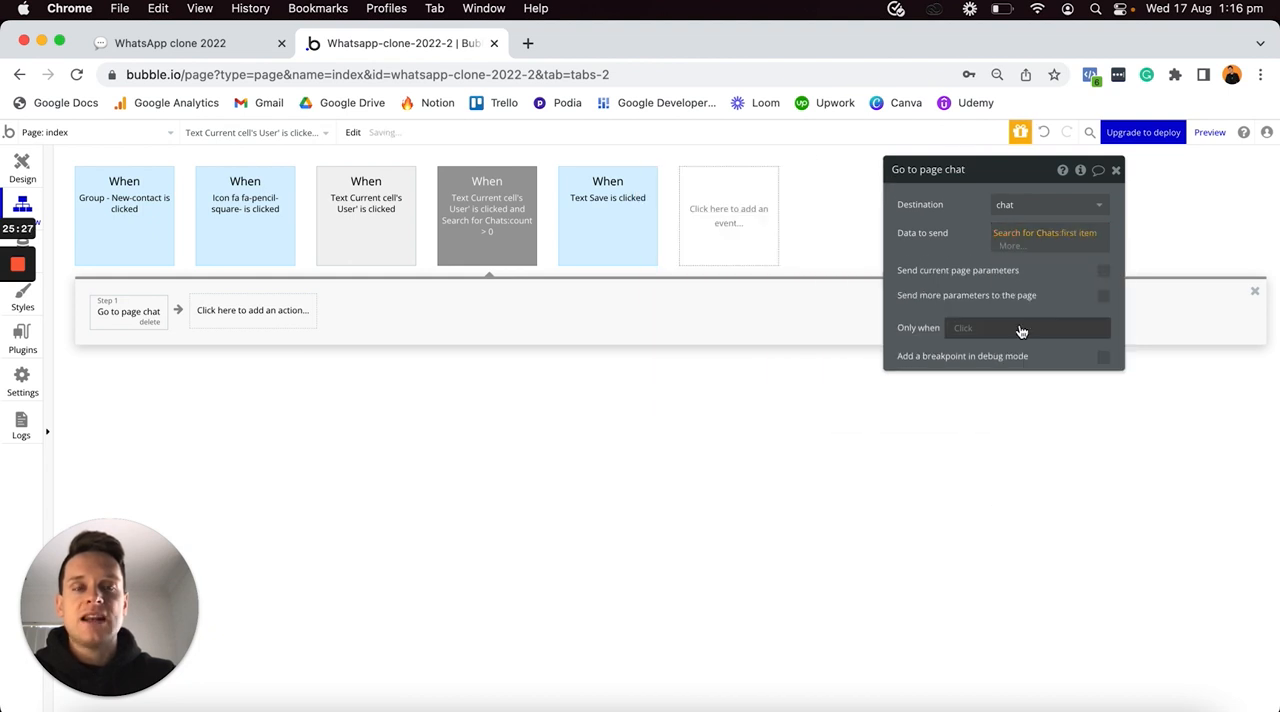
pyautogui.click(1022, 236)
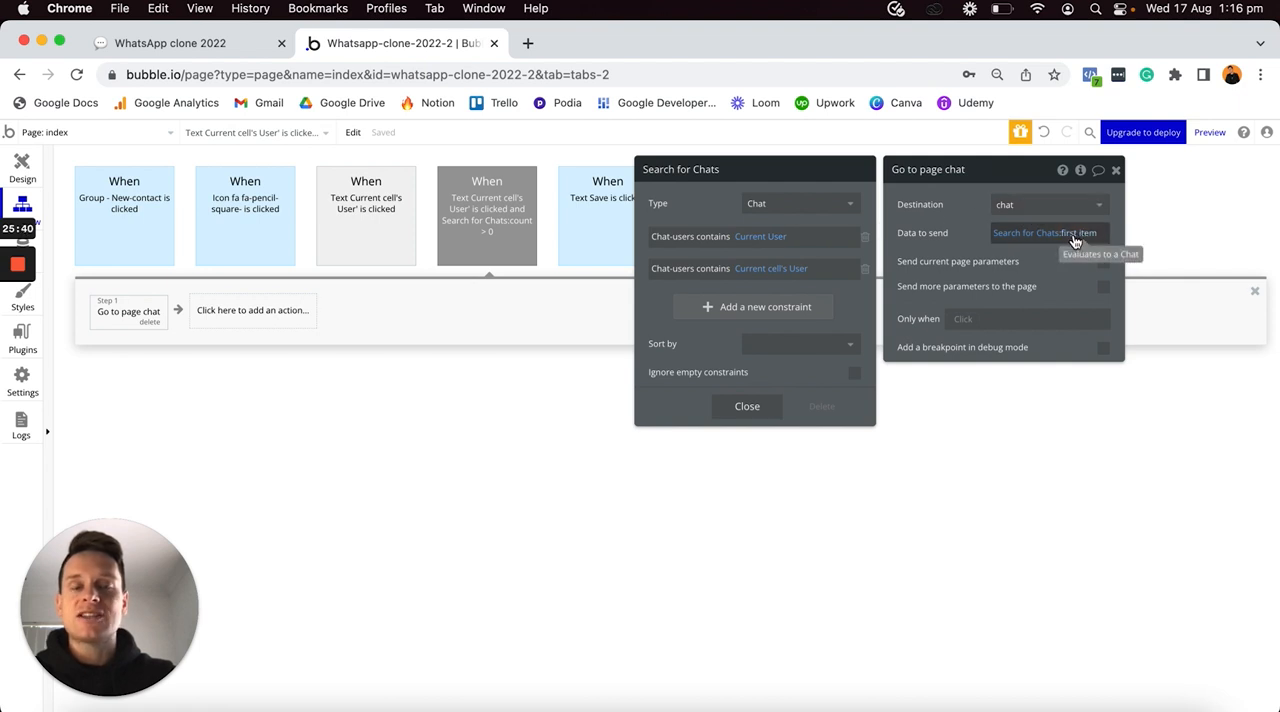
pyautogui.click(747, 408)
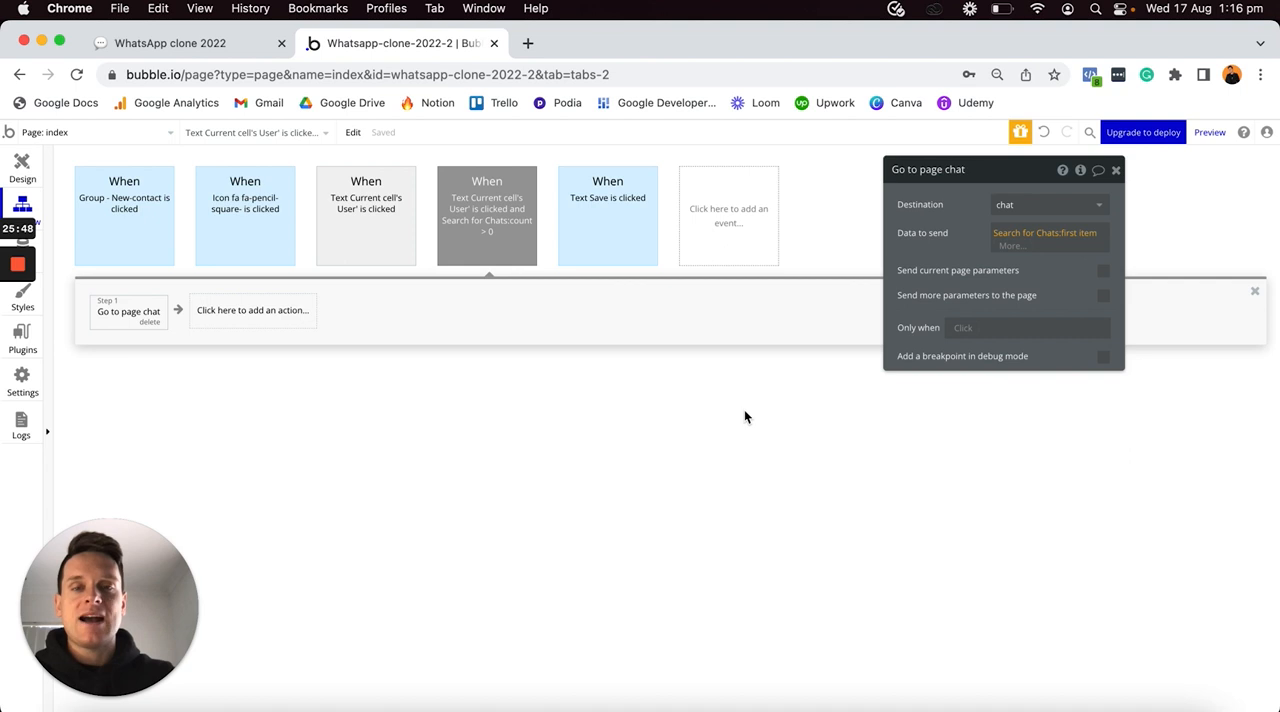
# - Review the duplicated event's Only when condition and open the original contact-name click event's settings
pyautogui.click(492, 212)
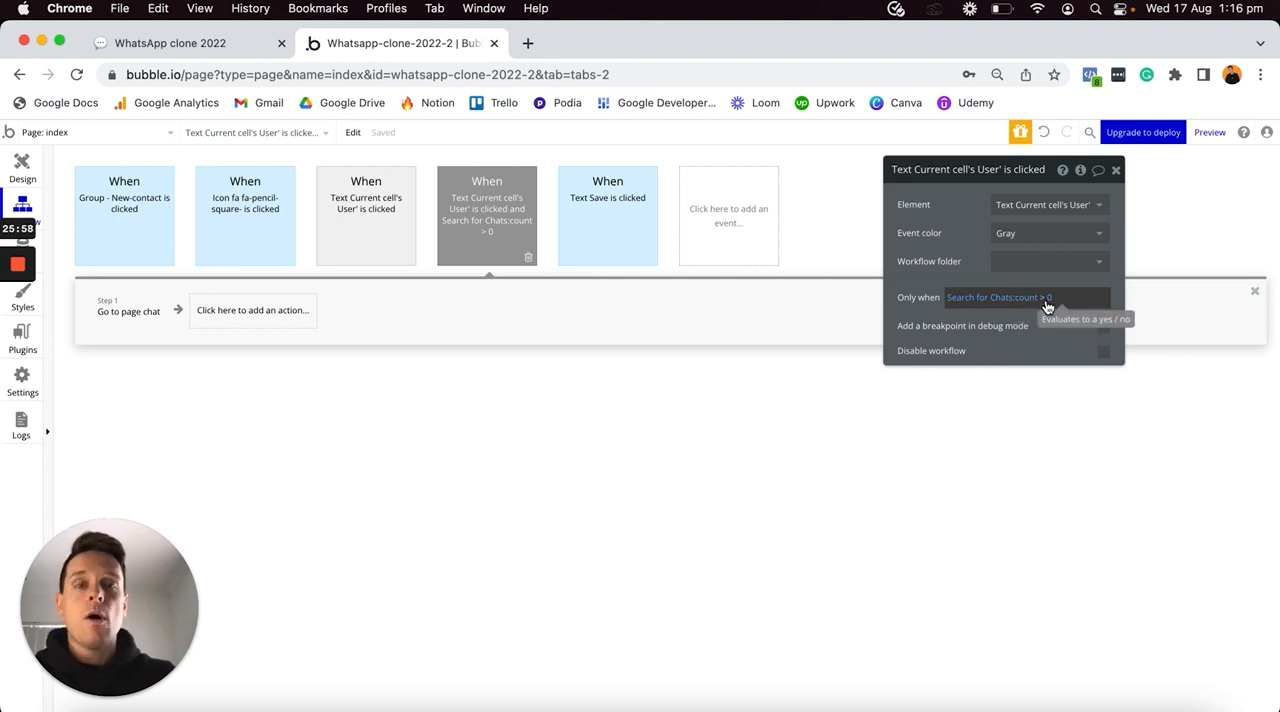
pyautogui.click(379, 228)
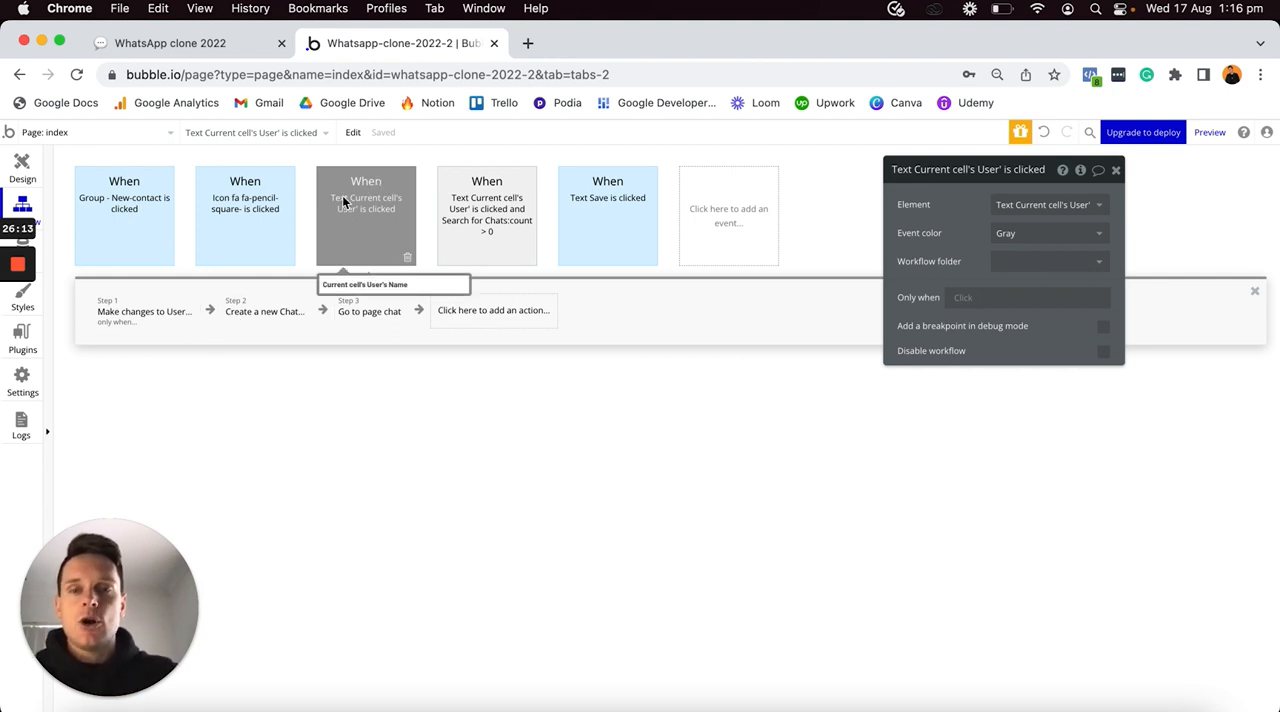
# - Start the original contact-name click event's Only when condition with a search for the Chat type
pyautogui.click(966, 298)
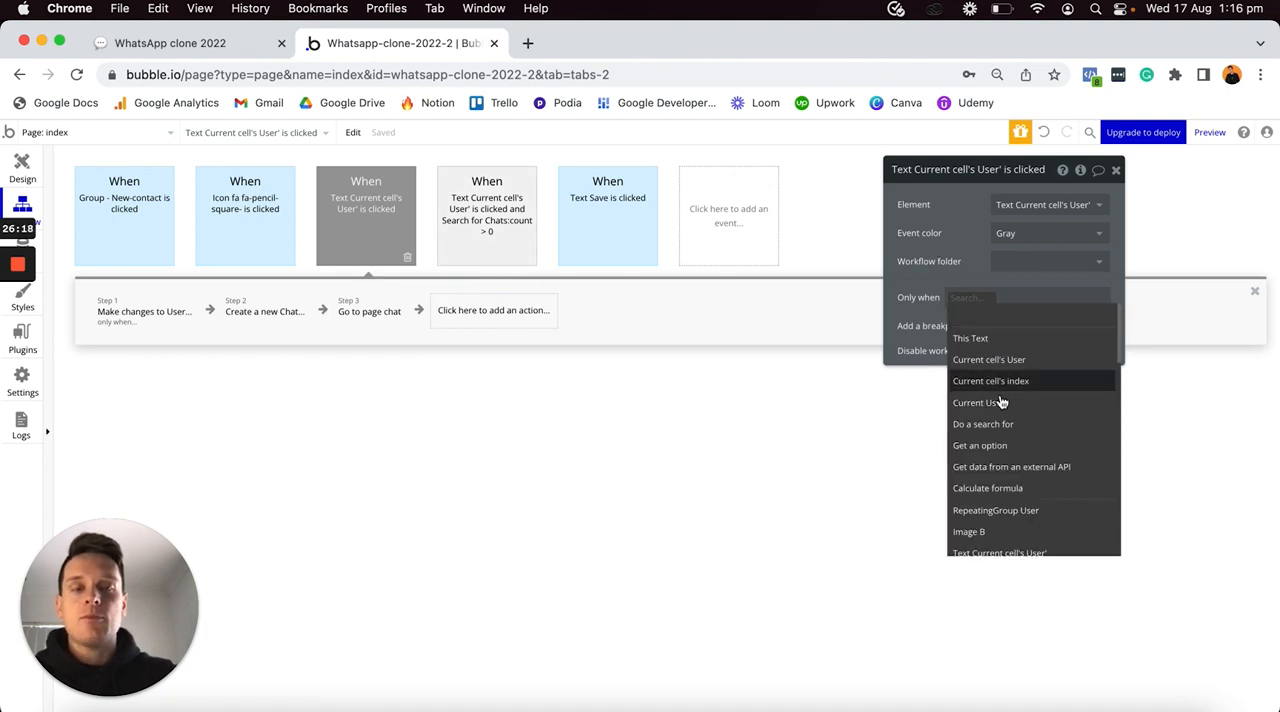
pyautogui.click(992, 424)
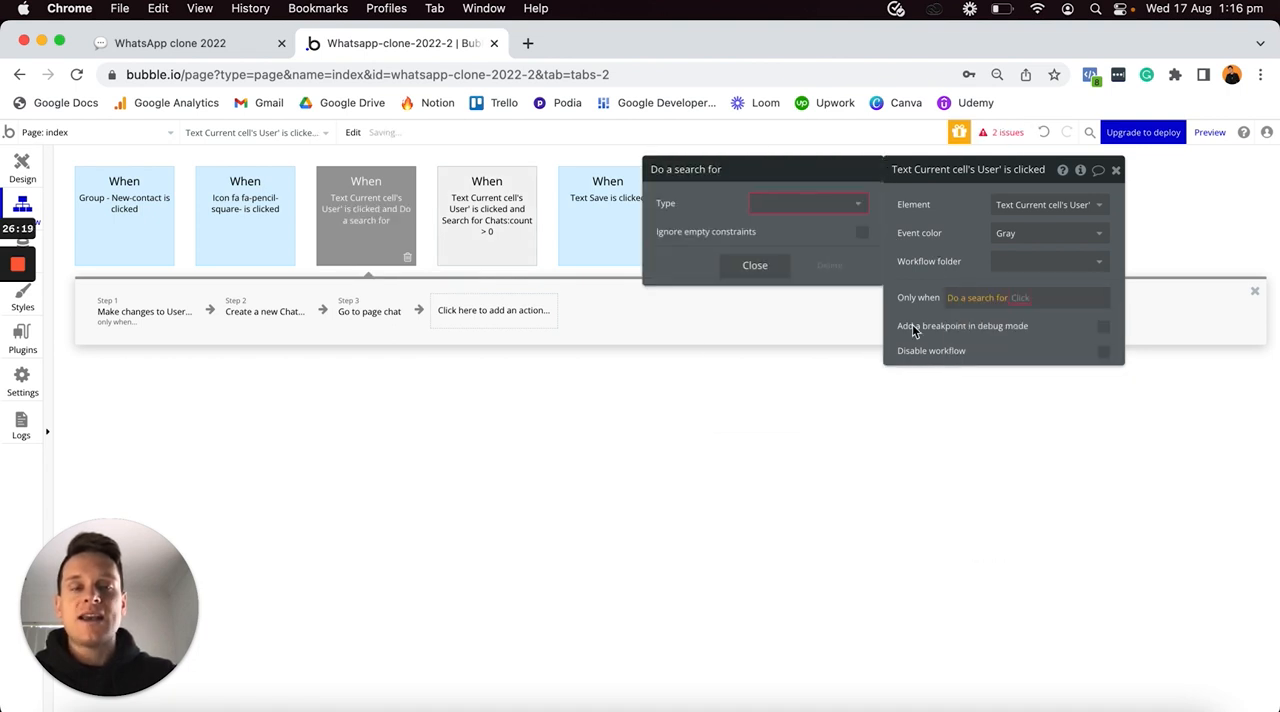
pyautogui.click(806, 204)
pyautogui.click(765, 248)
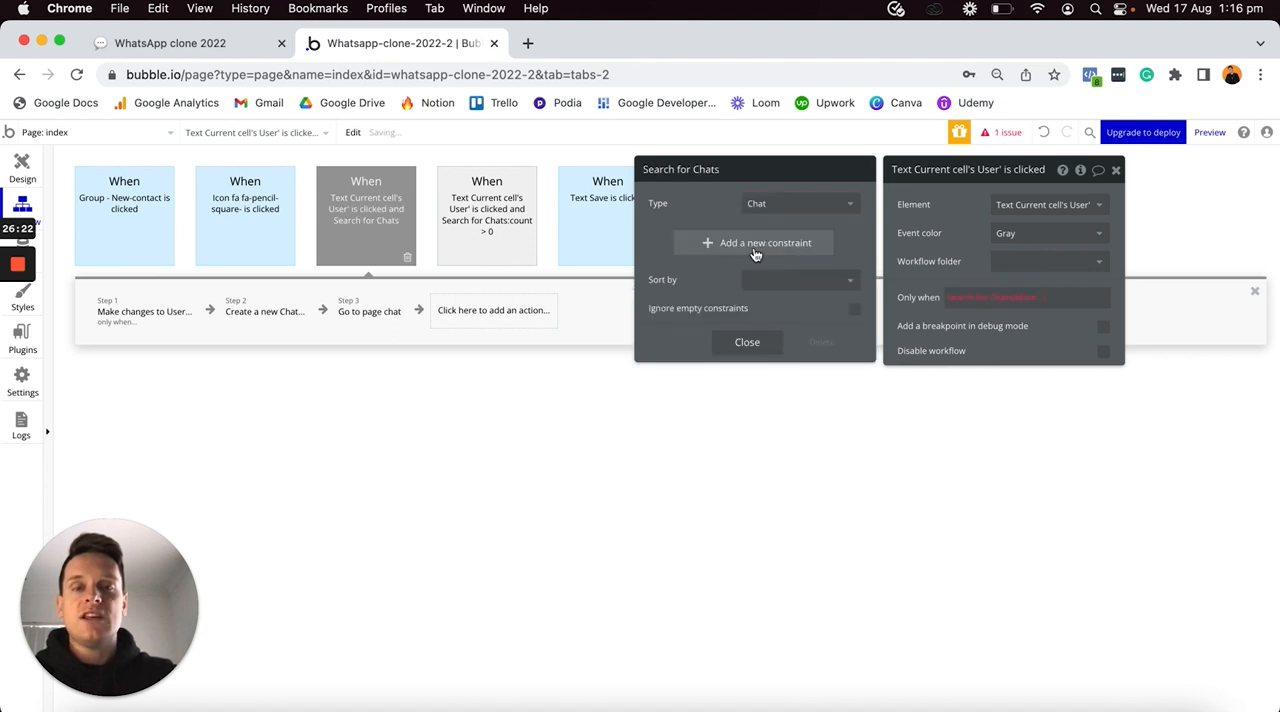
# - Constrain the Only when Chat search to Chat-users contains Current User
pyautogui.click(685, 242)
pyautogui.click(665, 240)
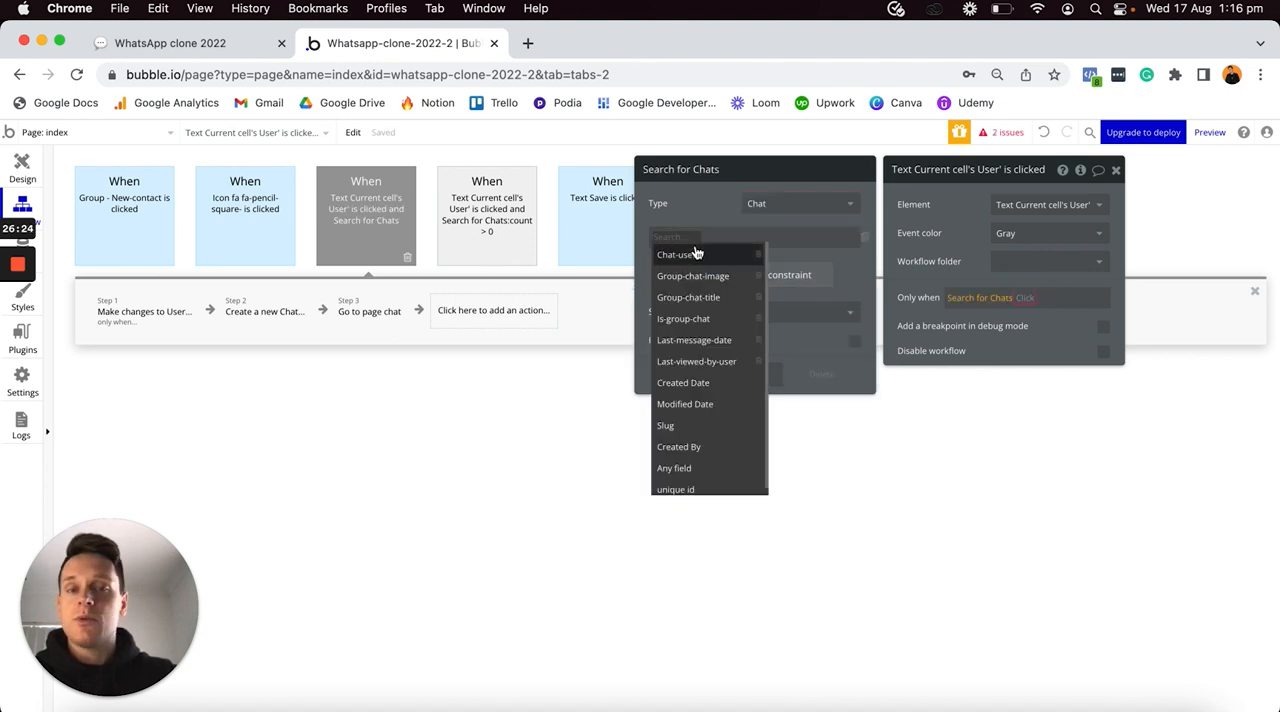
pyautogui.click(694, 255)
pyautogui.click(713, 237)
pyautogui.click(714, 250)
pyautogui.click(748, 237)
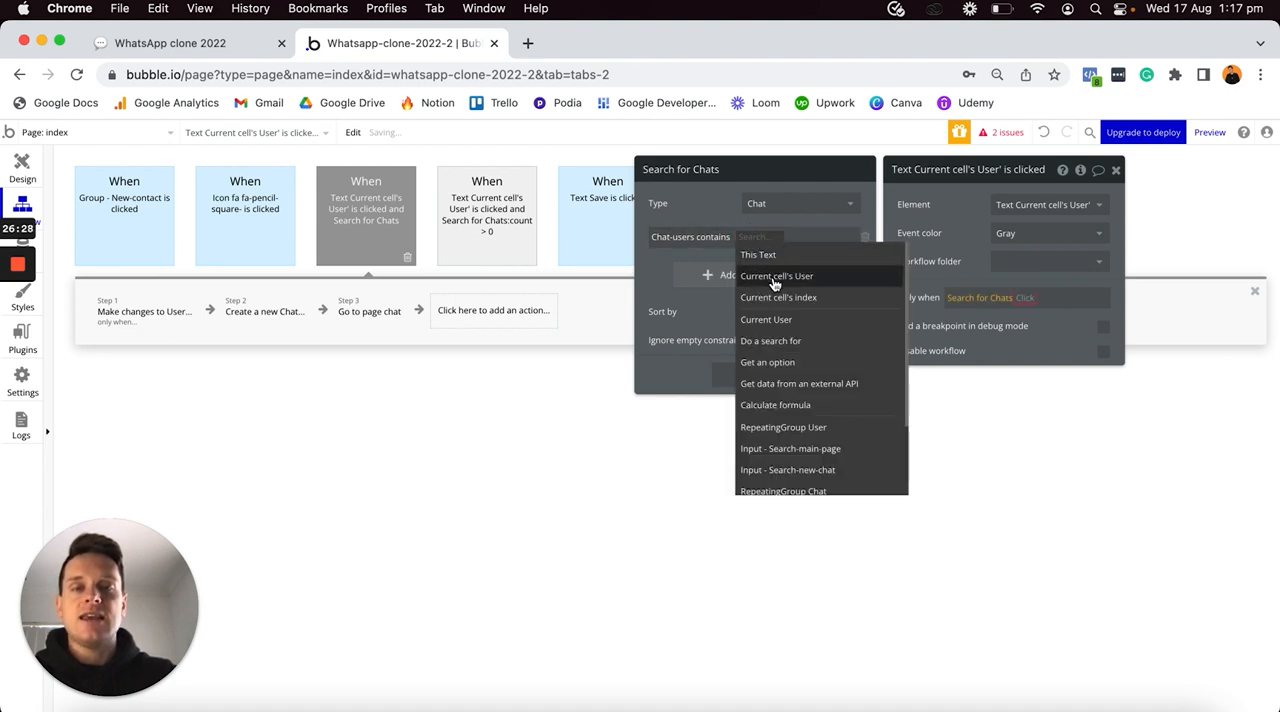
pyautogui.click(777, 320)
# - Add a second constraint to the Only when Chat search: Chat-users contains Current cell's User
pyautogui.click(712, 281)
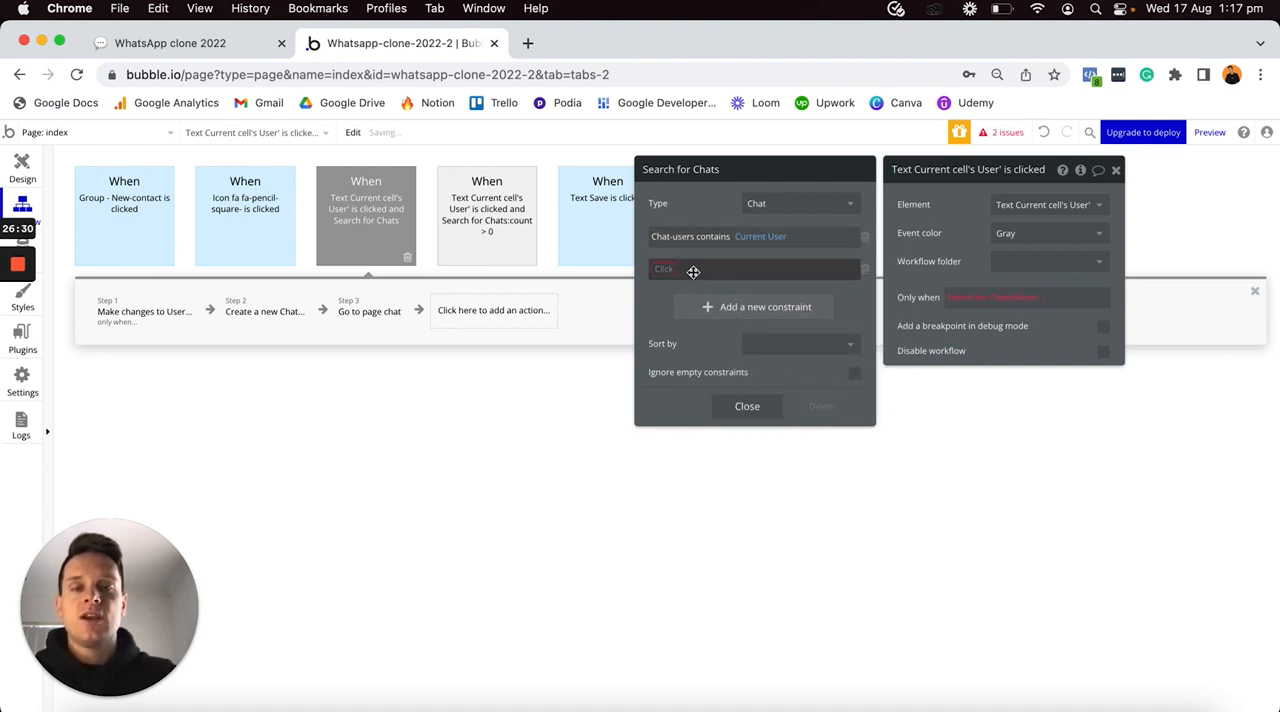
pyautogui.click(690, 268)
pyautogui.click(681, 291)
pyautogui.click(702, 268)
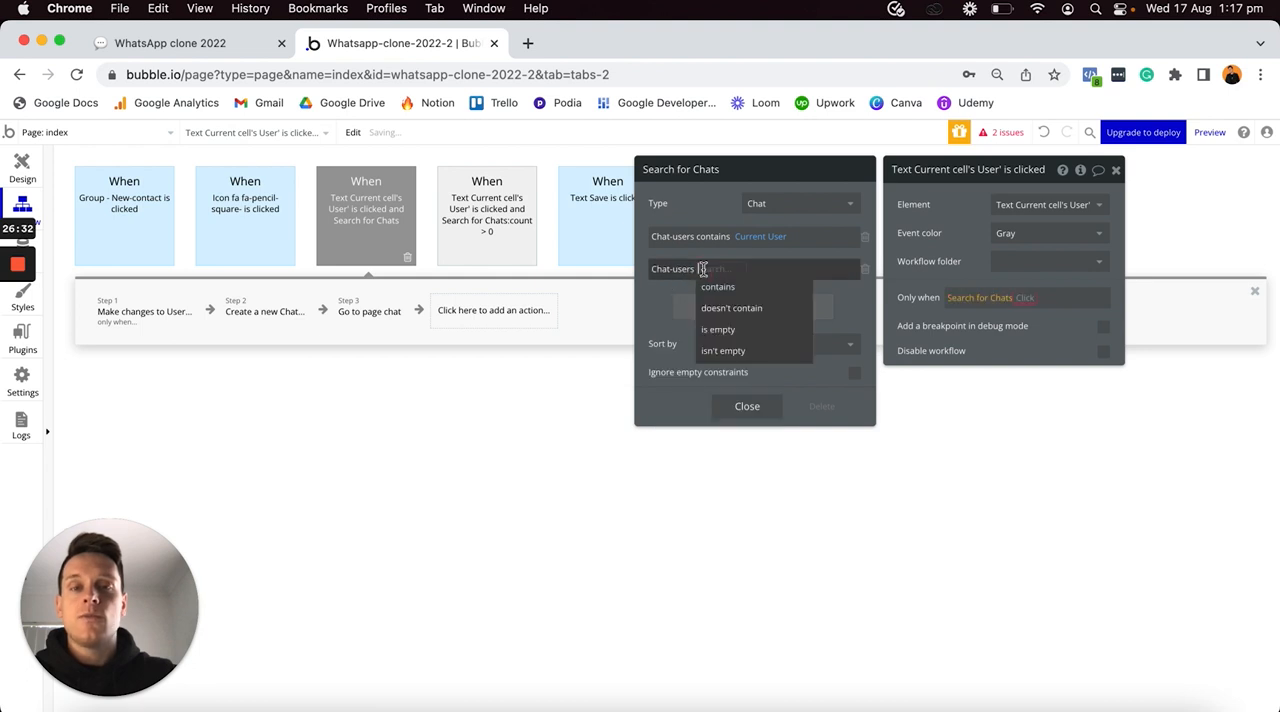
pyautogui.click(722, 290)
pyautogui.click(748, 268)
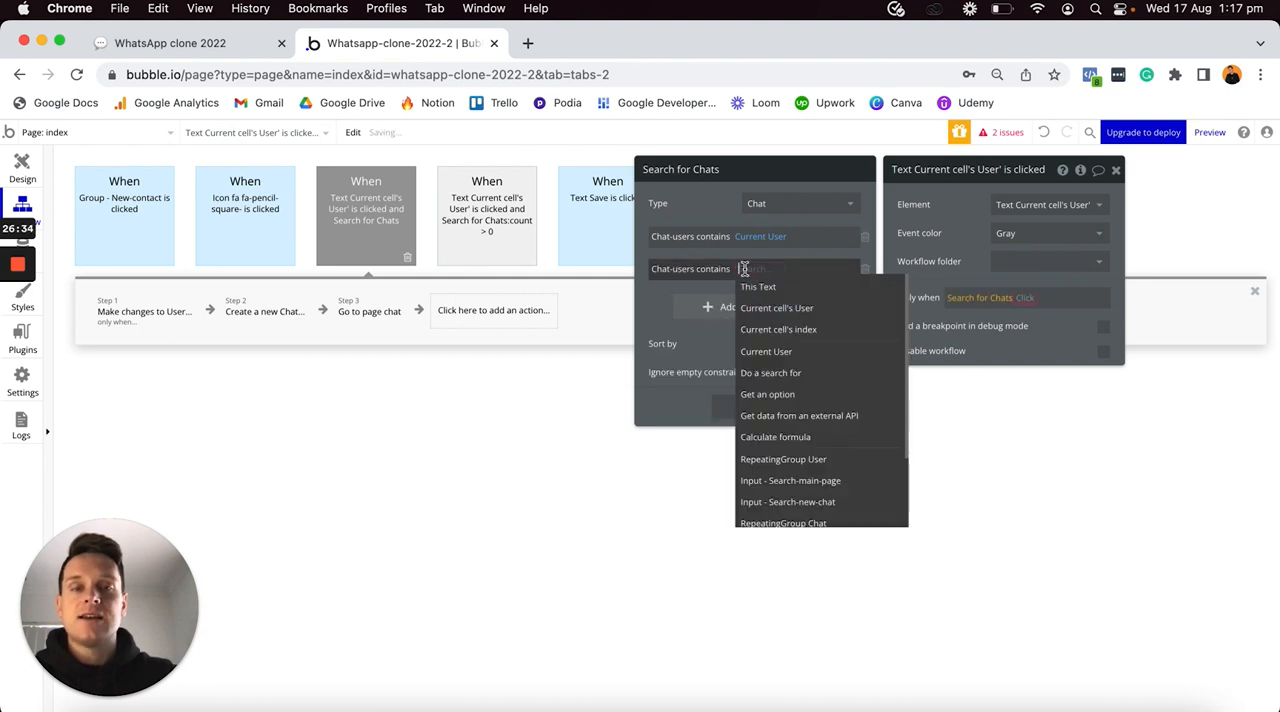
pyautogui.click(774, 307)
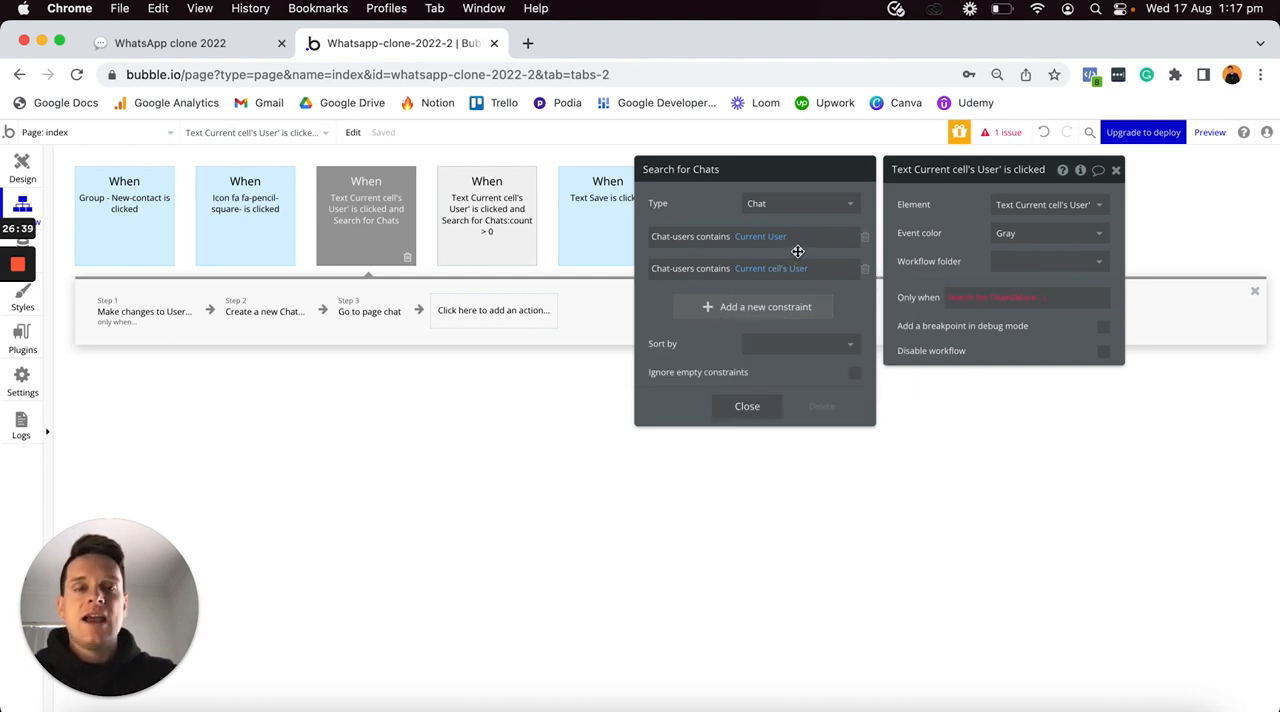
# - Complete the Only when condition as Search for Chats:count is 0 and check the search's constraints
pyautogui.click(1028, 300)
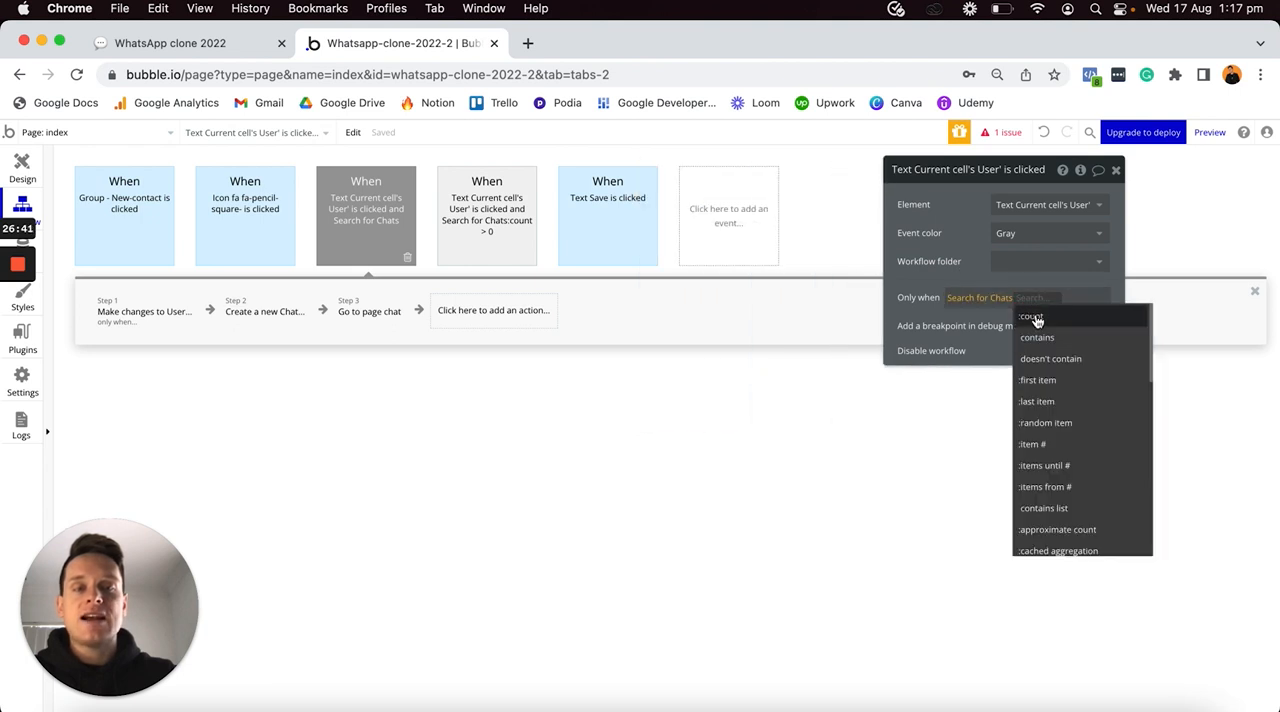
pyautogui.click(1034, 317)
pyautogui.click(1050, 338)
pyautogui.write('0')
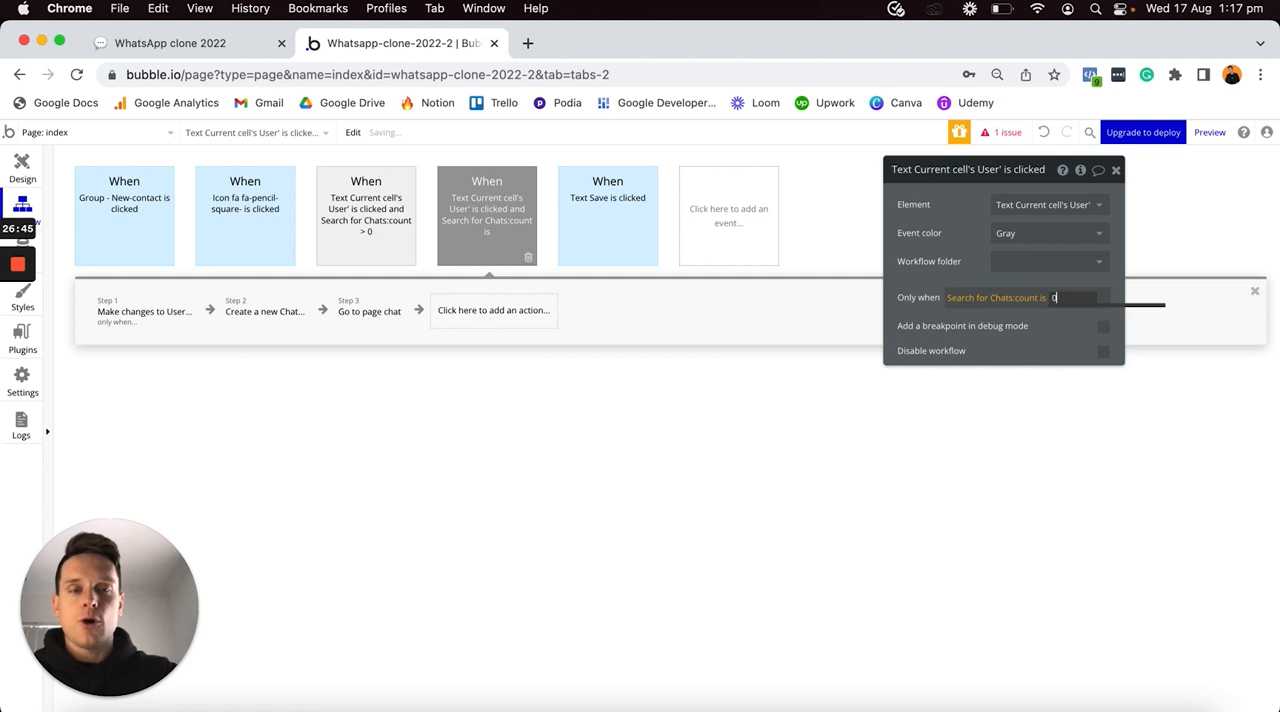
pyautogui.click(1000, 298)
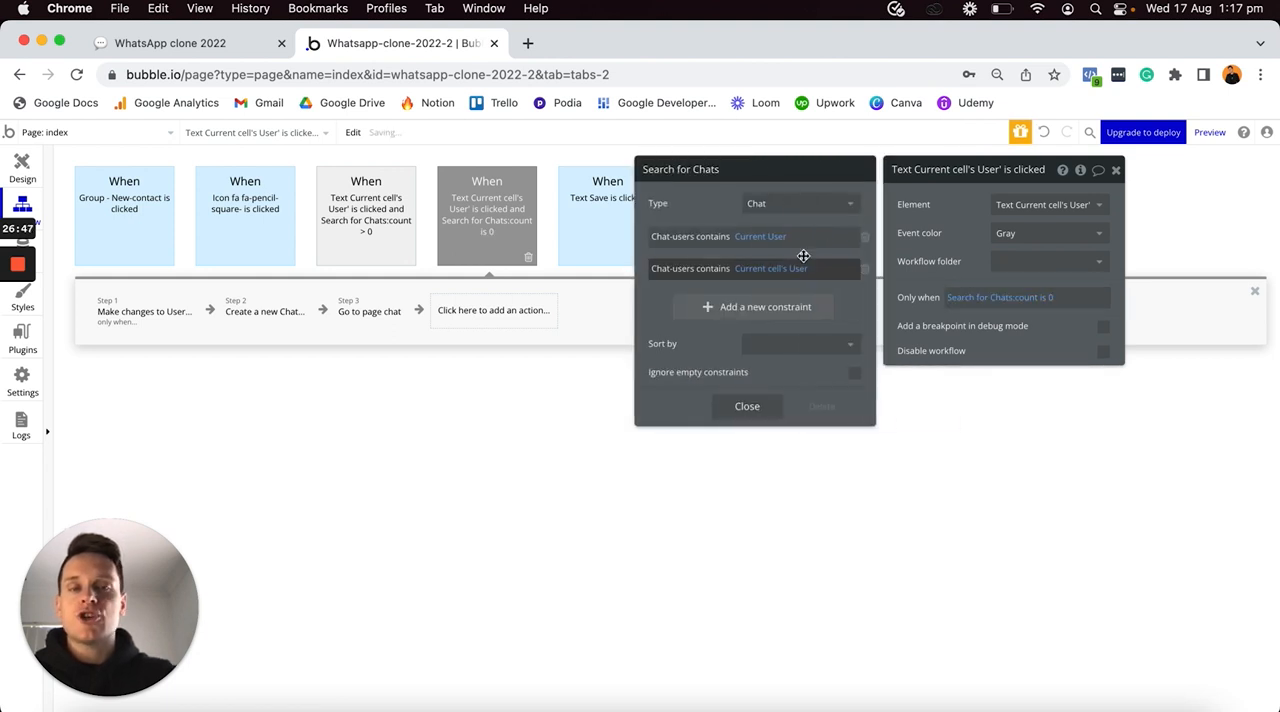
pyautogui.click(938, 282)
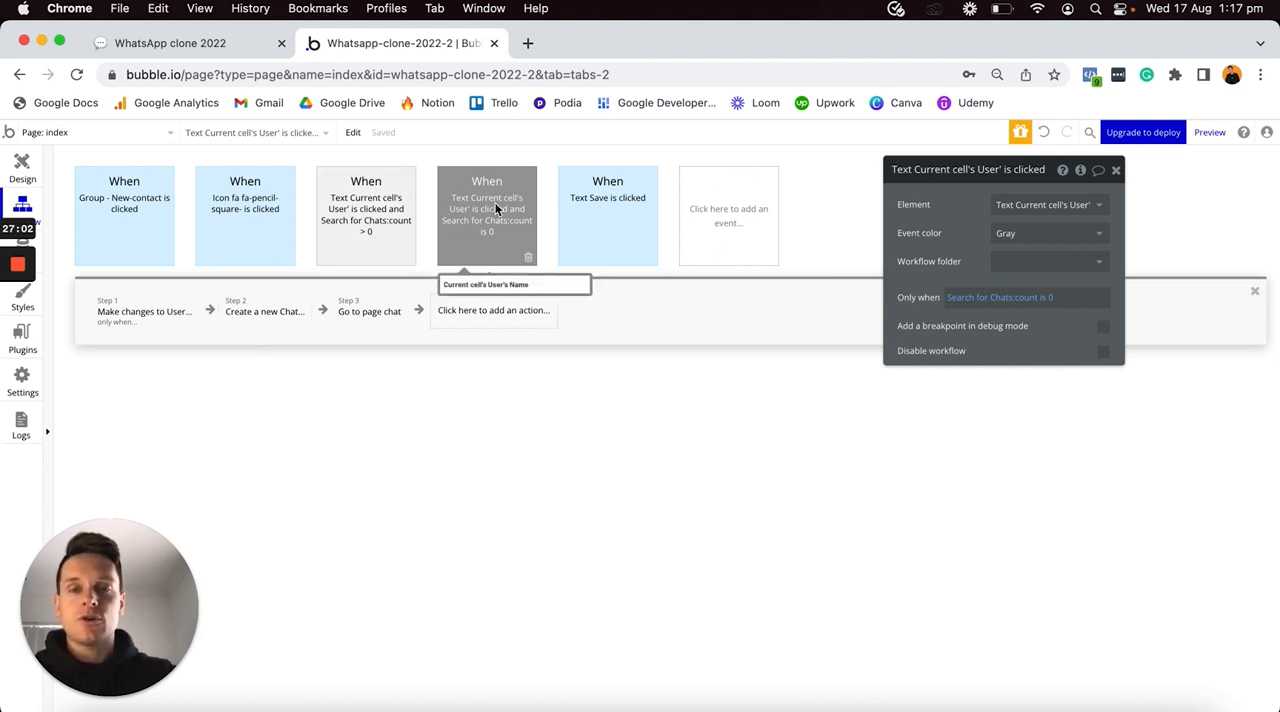
# - Set the event color of both contact-name click events to Purple
pyautogui.click(1028, 236)
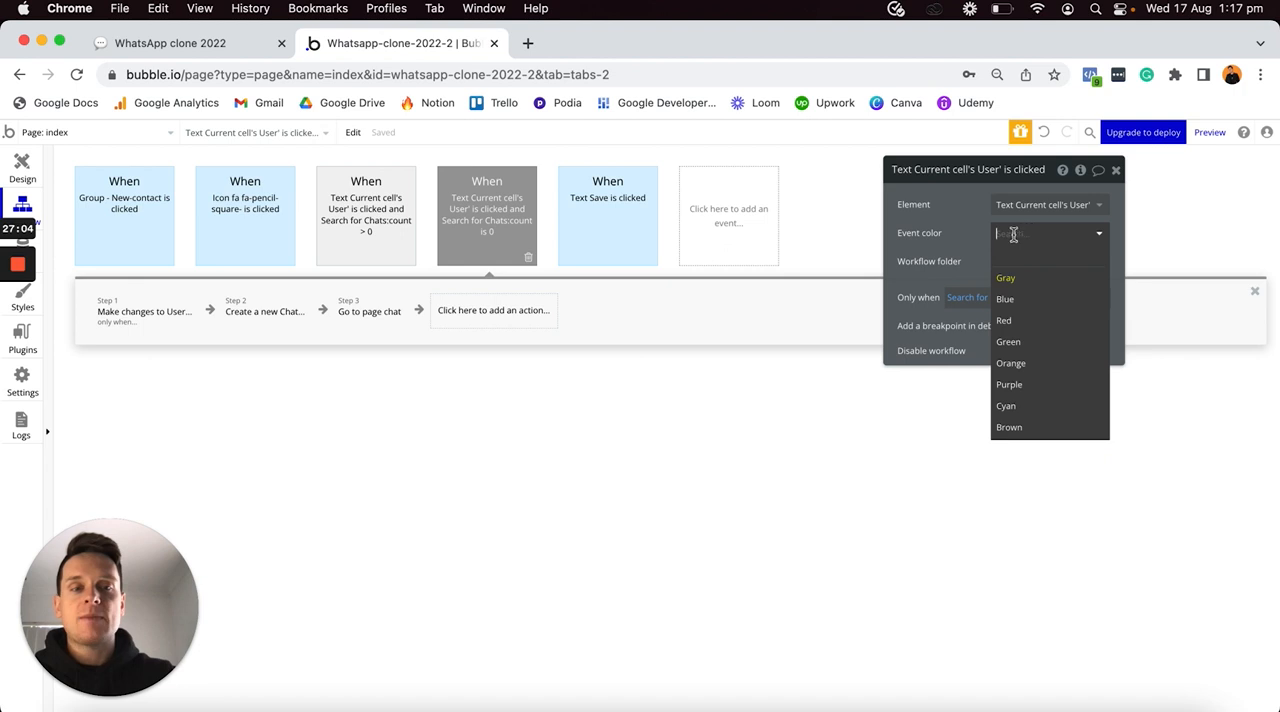
pyautogui.click(1016, 386)
pyautogui.click(383, 224)
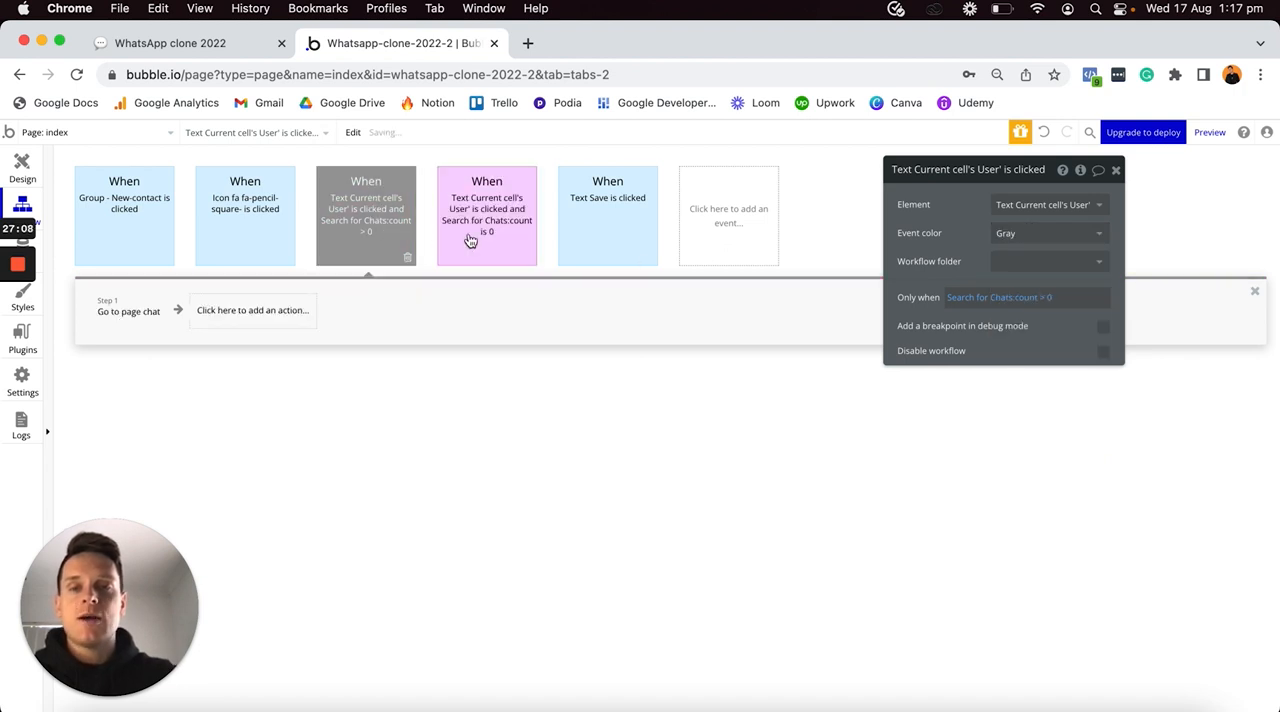
pyautogui.click(1015, 235)
pyautogui.click(1016, 386)
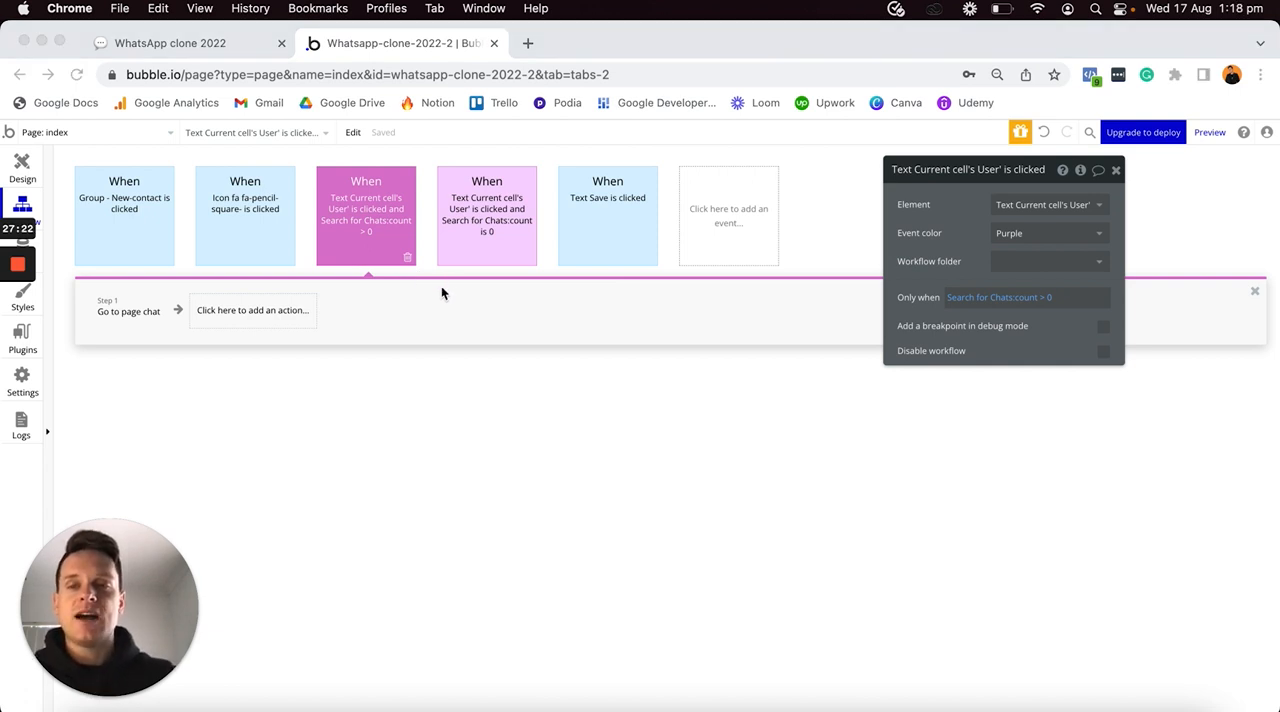
# - Return to the page design and start a click workflow for Group Chat in the Chats list
pyautogui.click(26, 171)
pyautogui.click(26, 171)
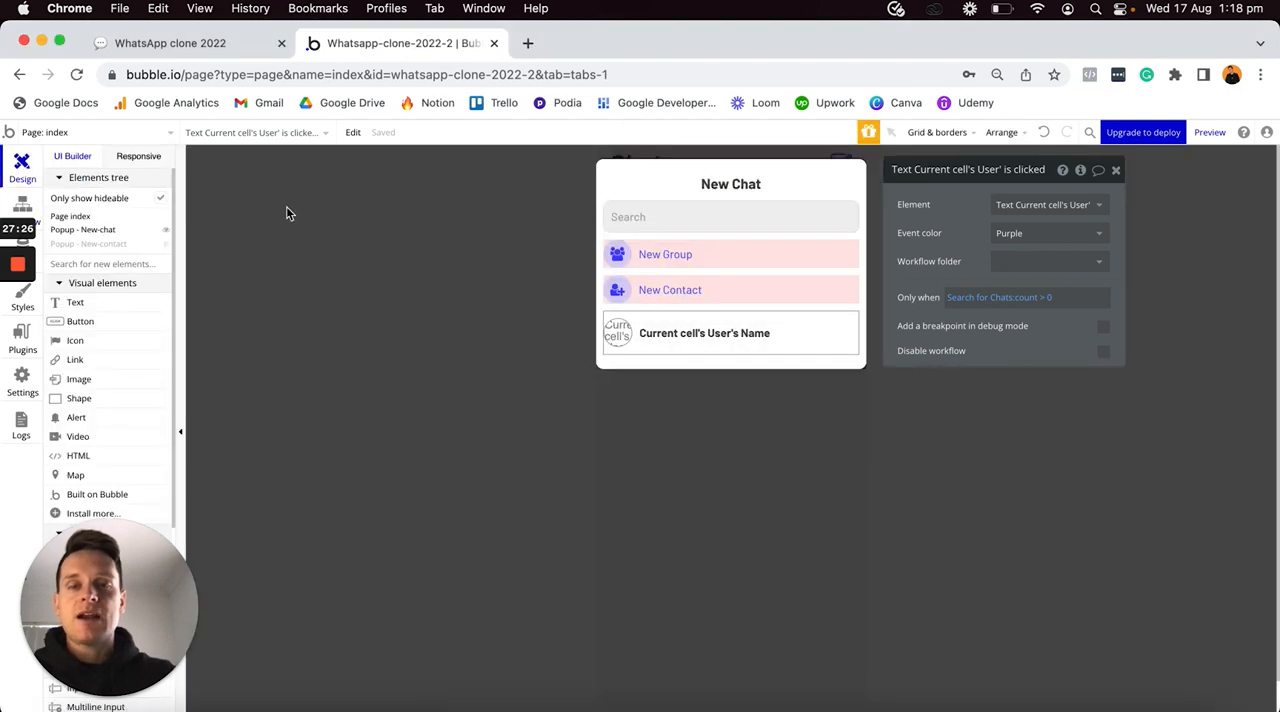
pyautogui.click(648, 421)
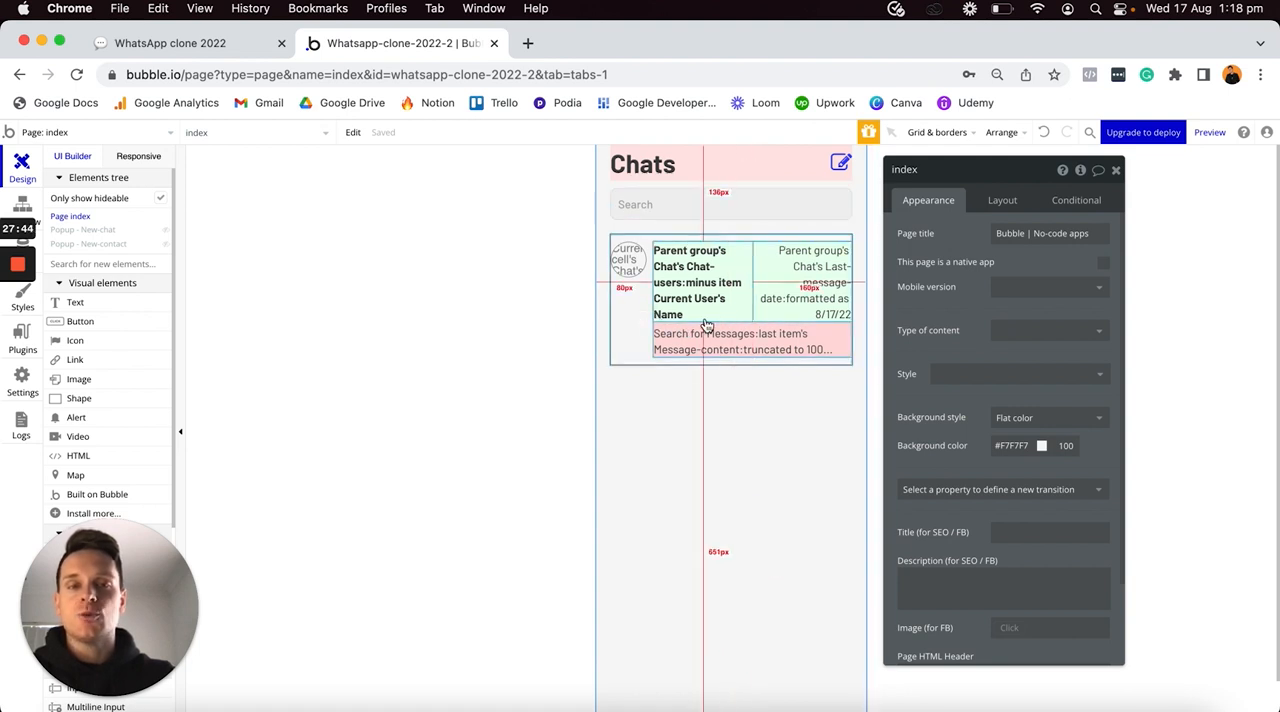
pyautogui.click(780, 330)
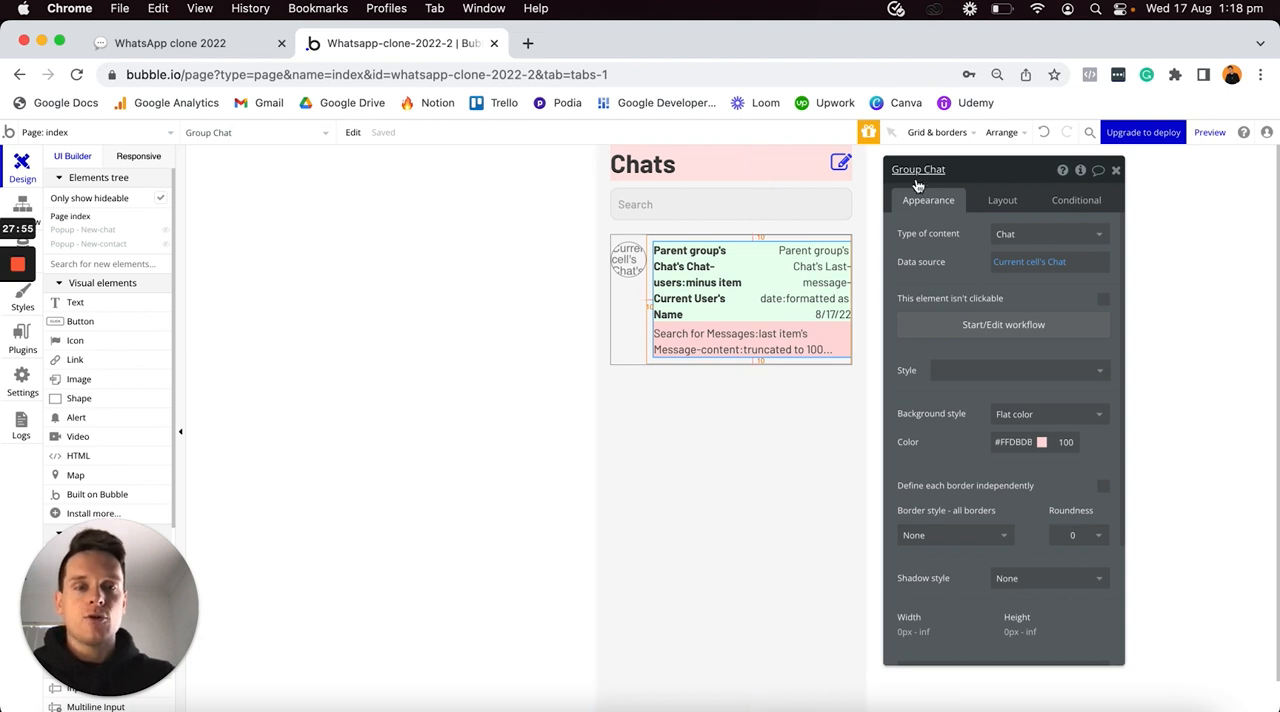
pyautogui.click(956, 335)
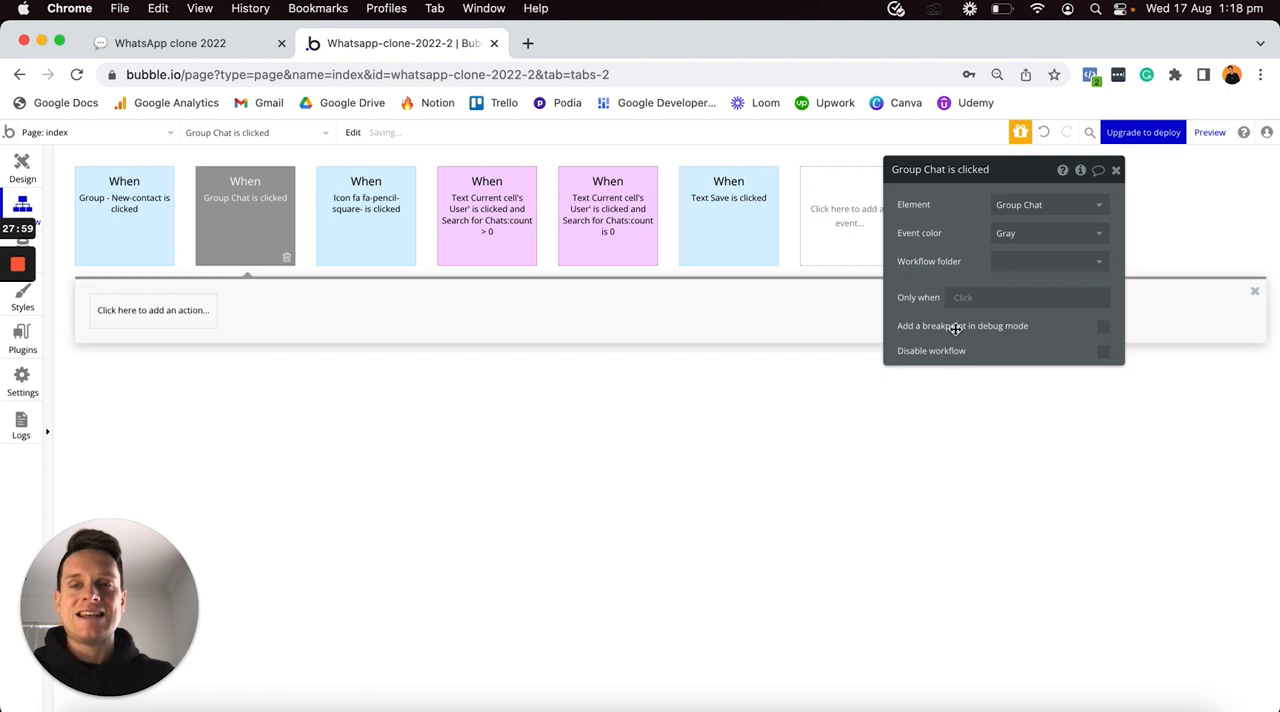
# - Add a Go to page action to the Group Chat click event with chat as its destination
pyautogui.click(148, 314)
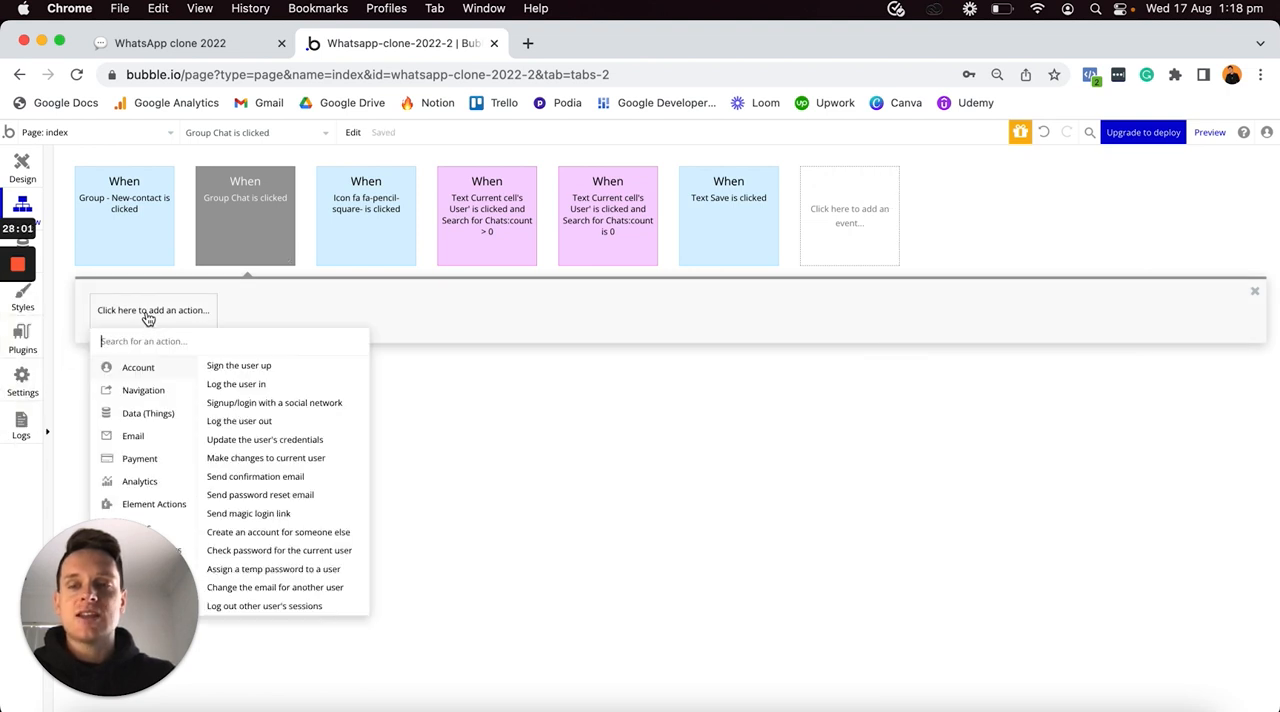
pyautogui.moveTo(140, 392)
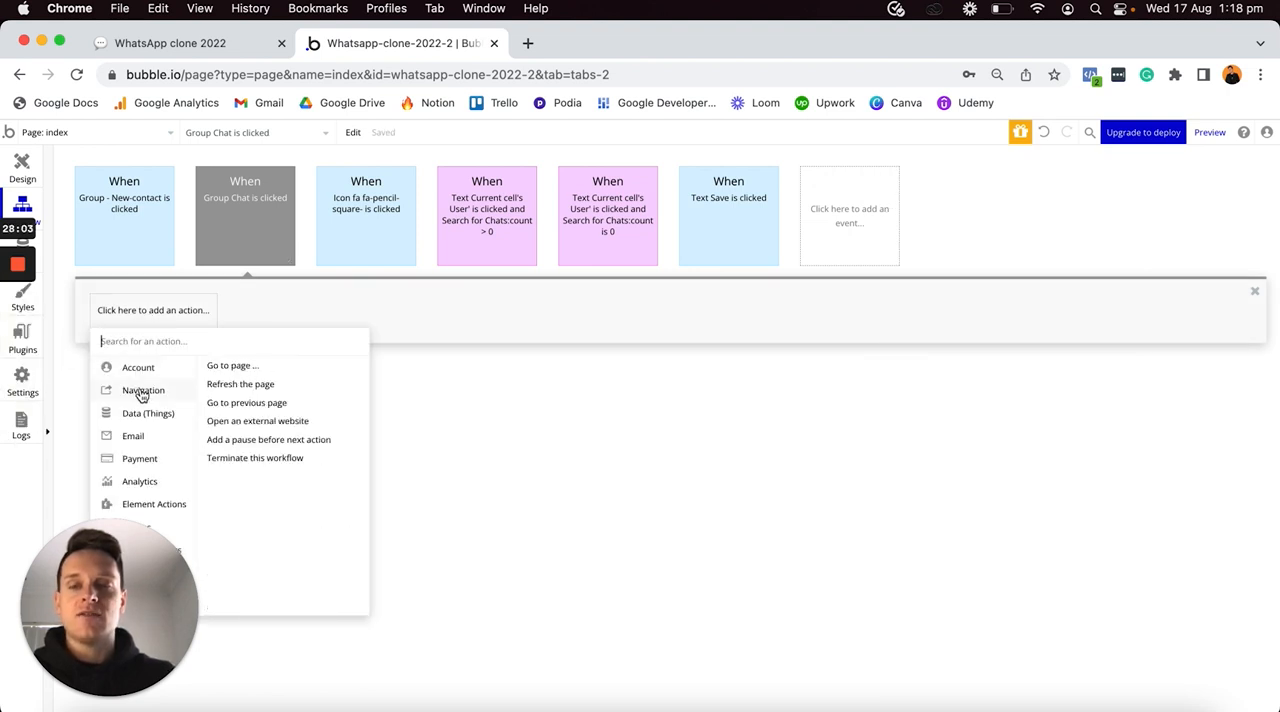
pyautogui.click(226, 368)
pyautogui.moveTo(1009, 167); pyautogui.dragTo(822, 221)
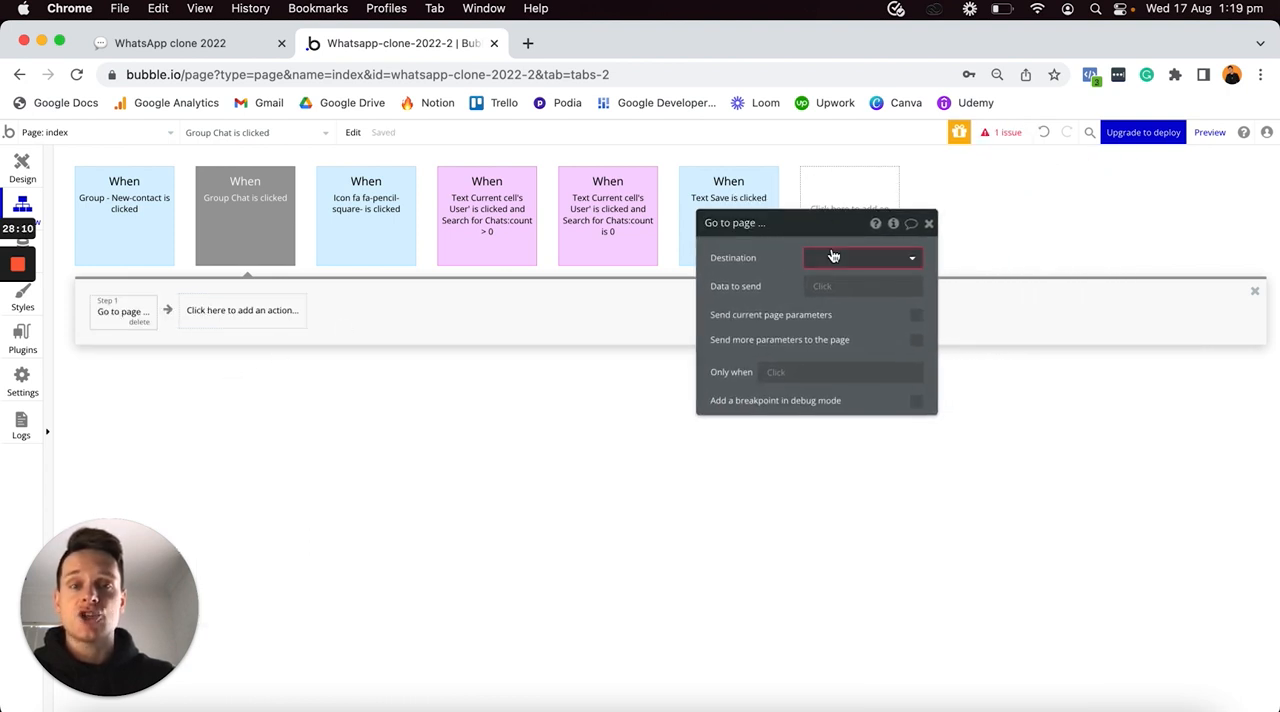
pyautogui.click(835, 262)
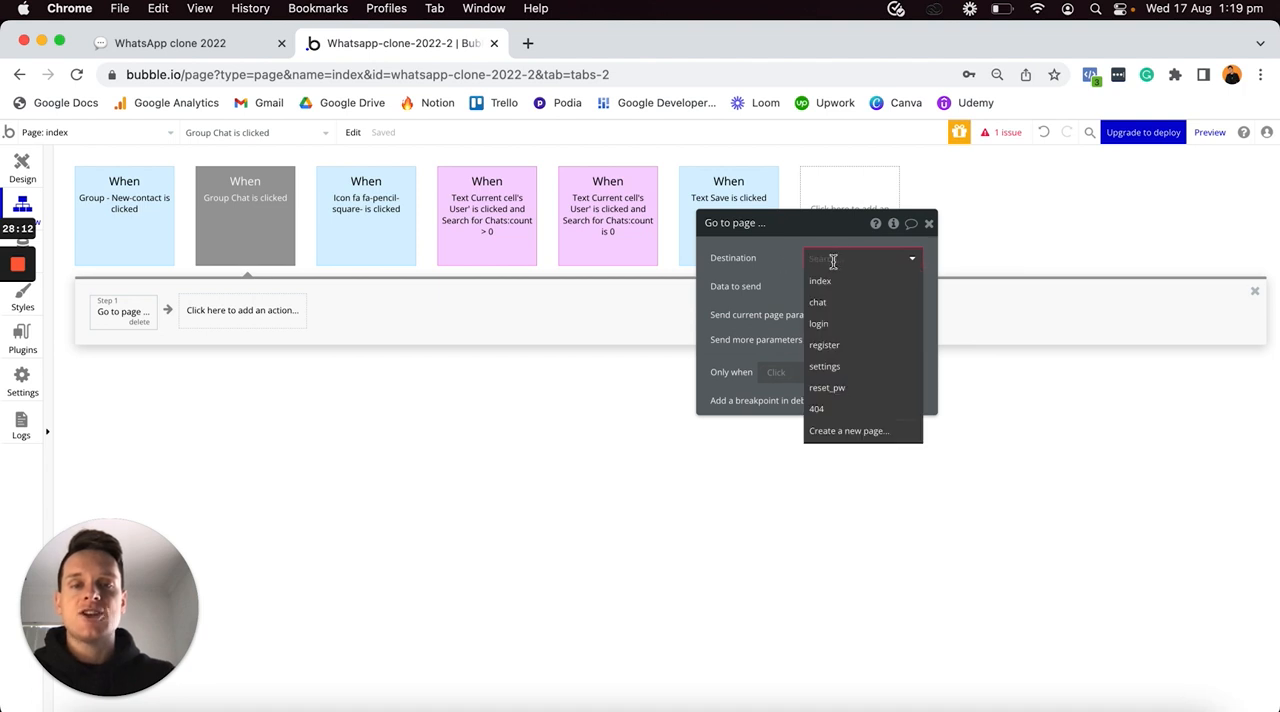
pyautogui.click(820, 304)
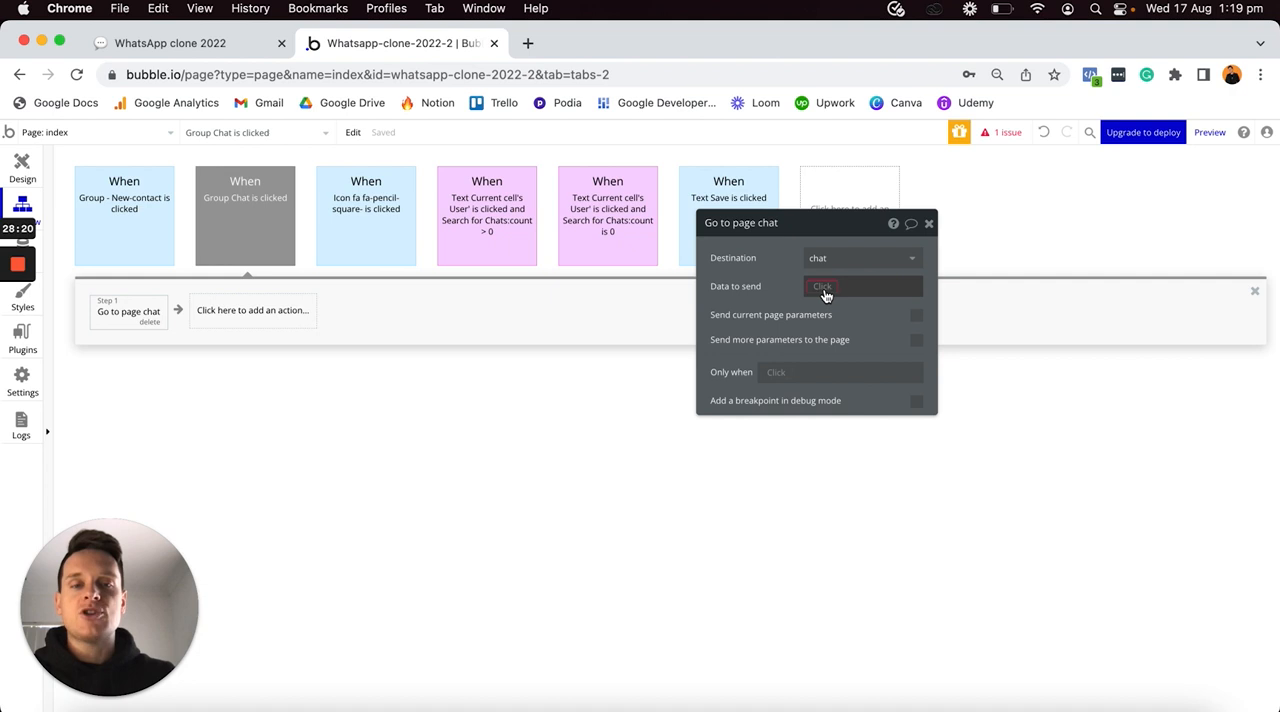
# - Set the Go to page chat action's data to send to This Group's Chat
pyautogui.click(825, 295)
pyautogui.click(828, 305)
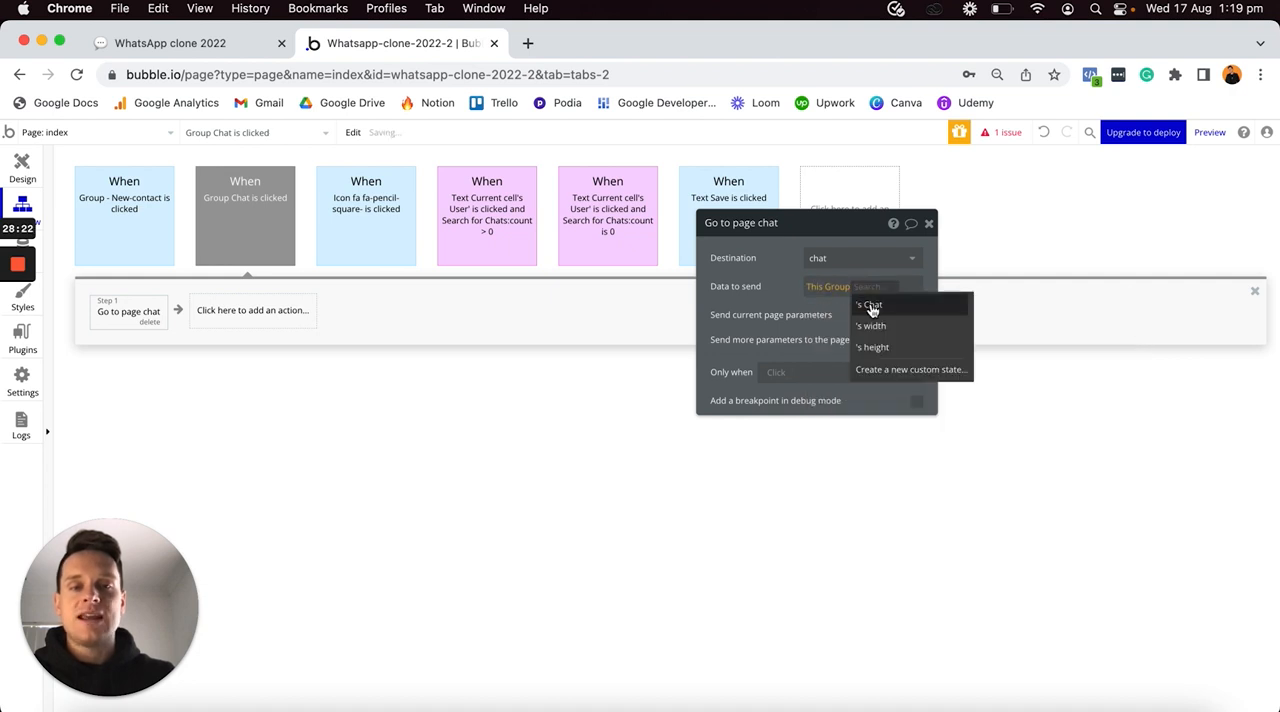
pyautogui.click(869, 306)
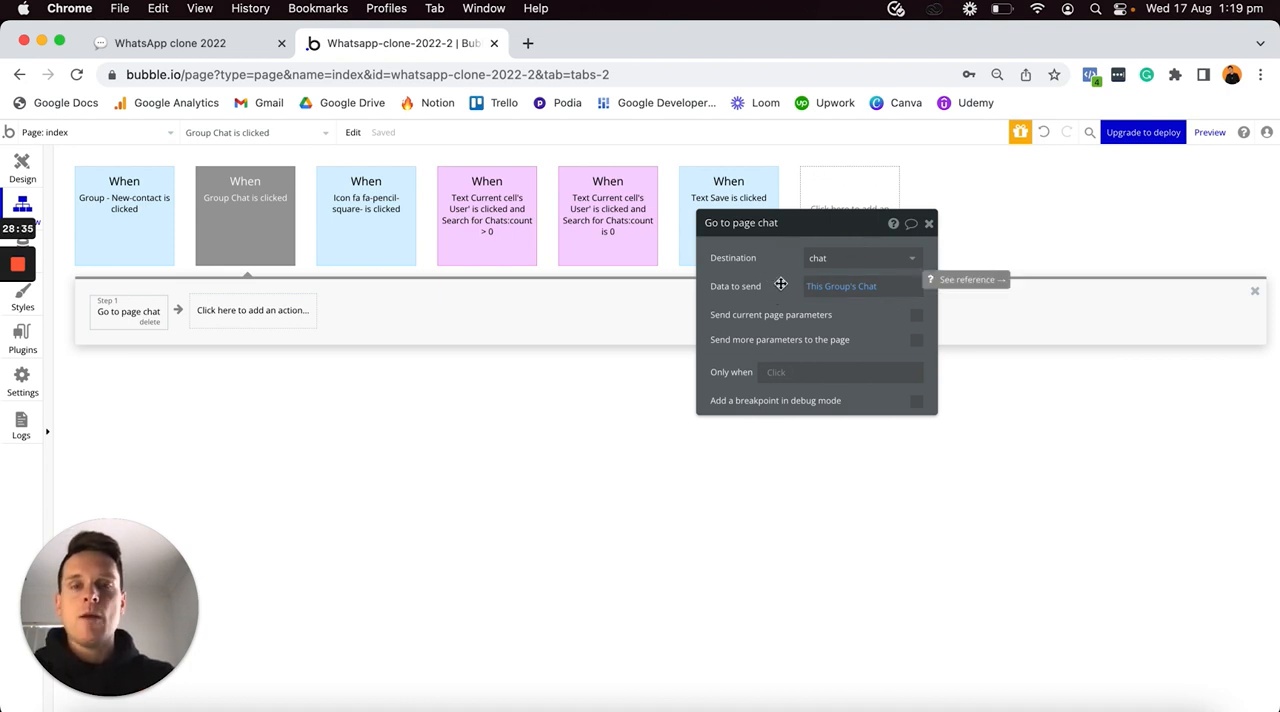
# - Set the Group Chat click event's color to Purple and return to the page design with the element's properties closed
pyautogui.click(239, 204)
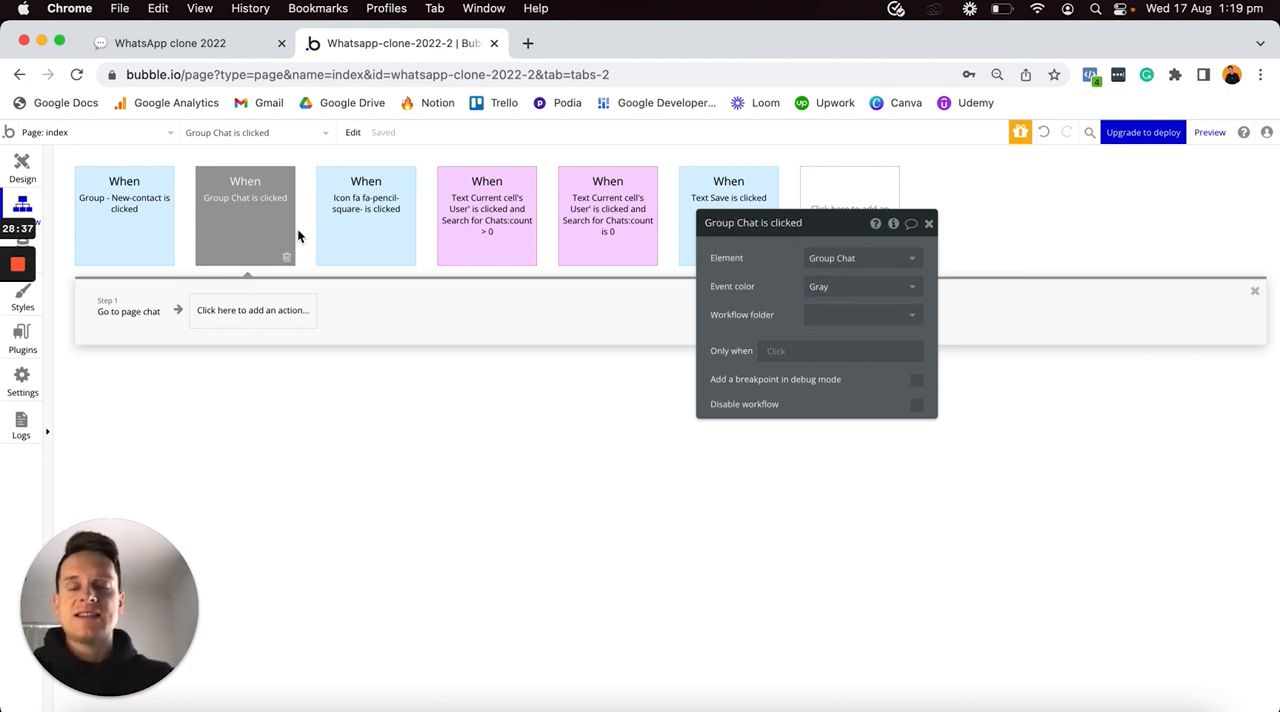
pyautogui.click(812, 287)
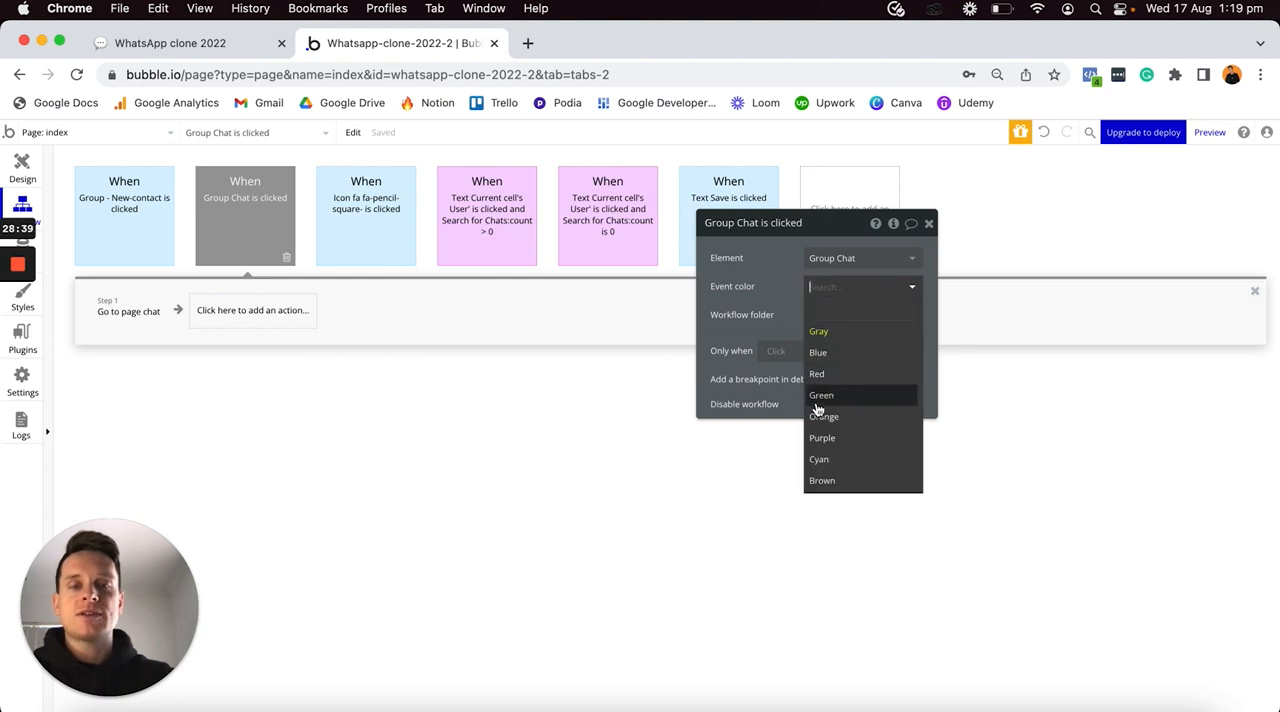
pyautogui.click(815, 439)
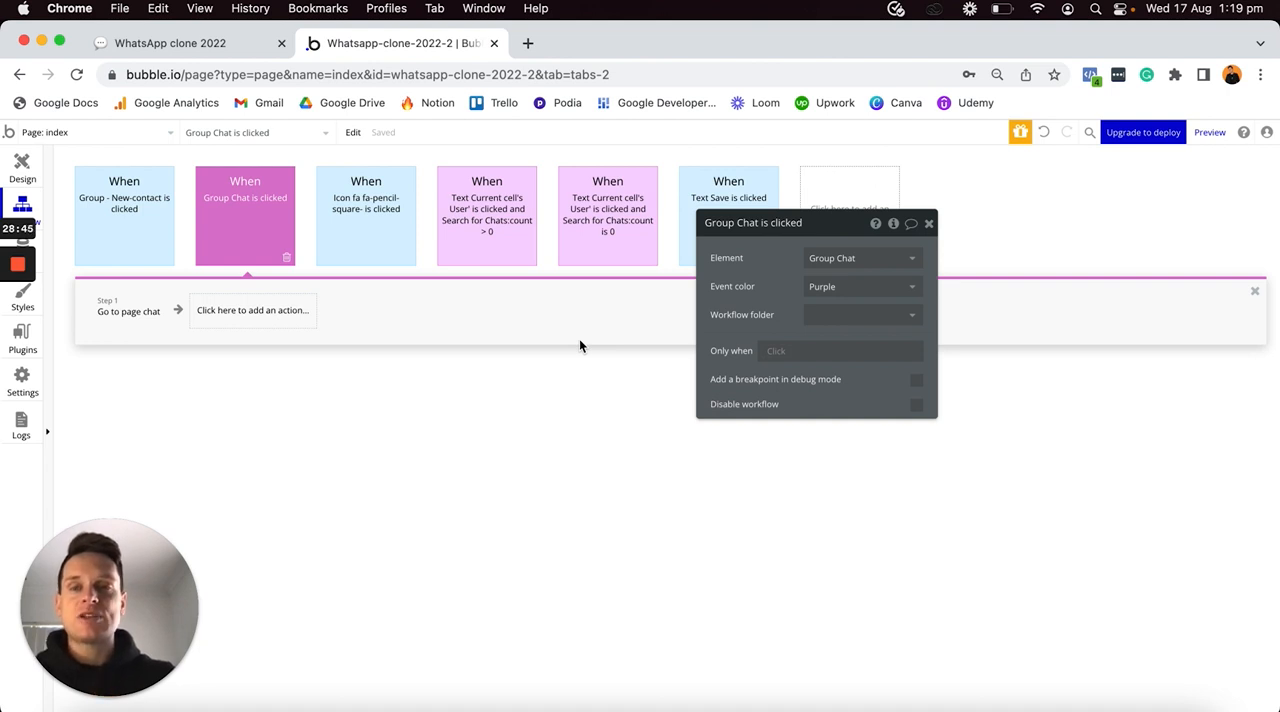
pyautogui.click(30, 168)
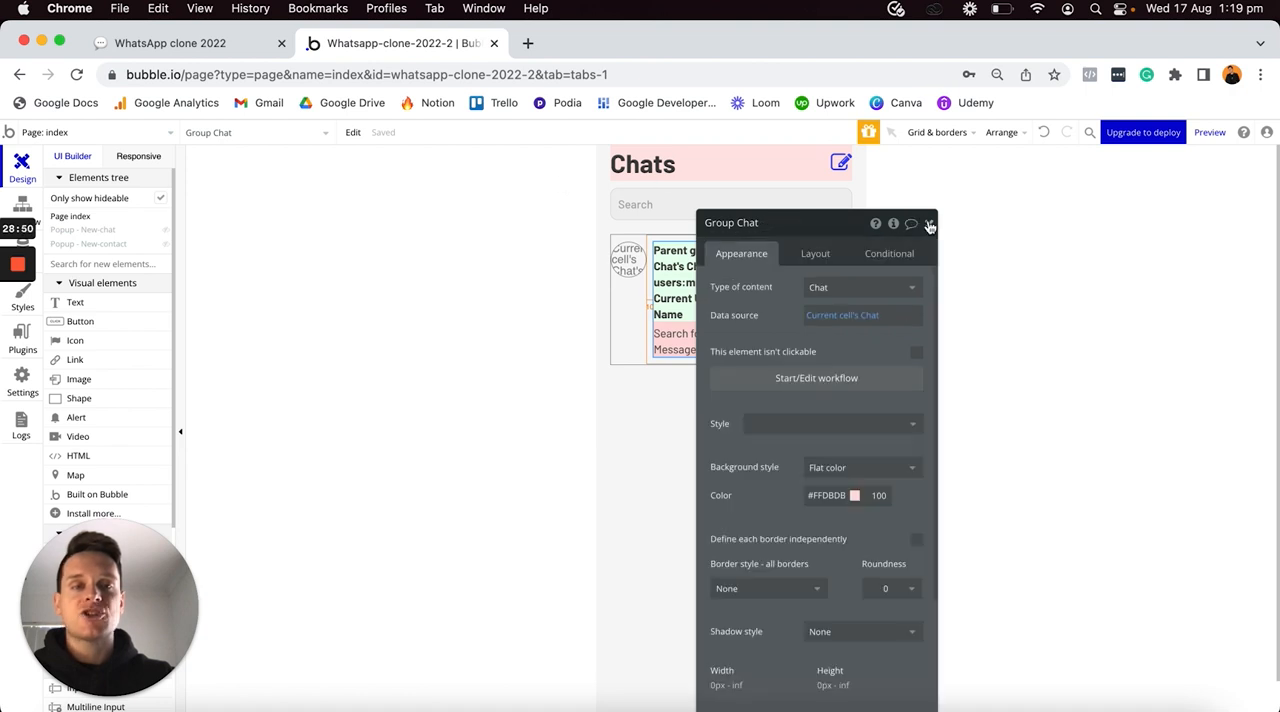
pyautogui.click(929, 224)
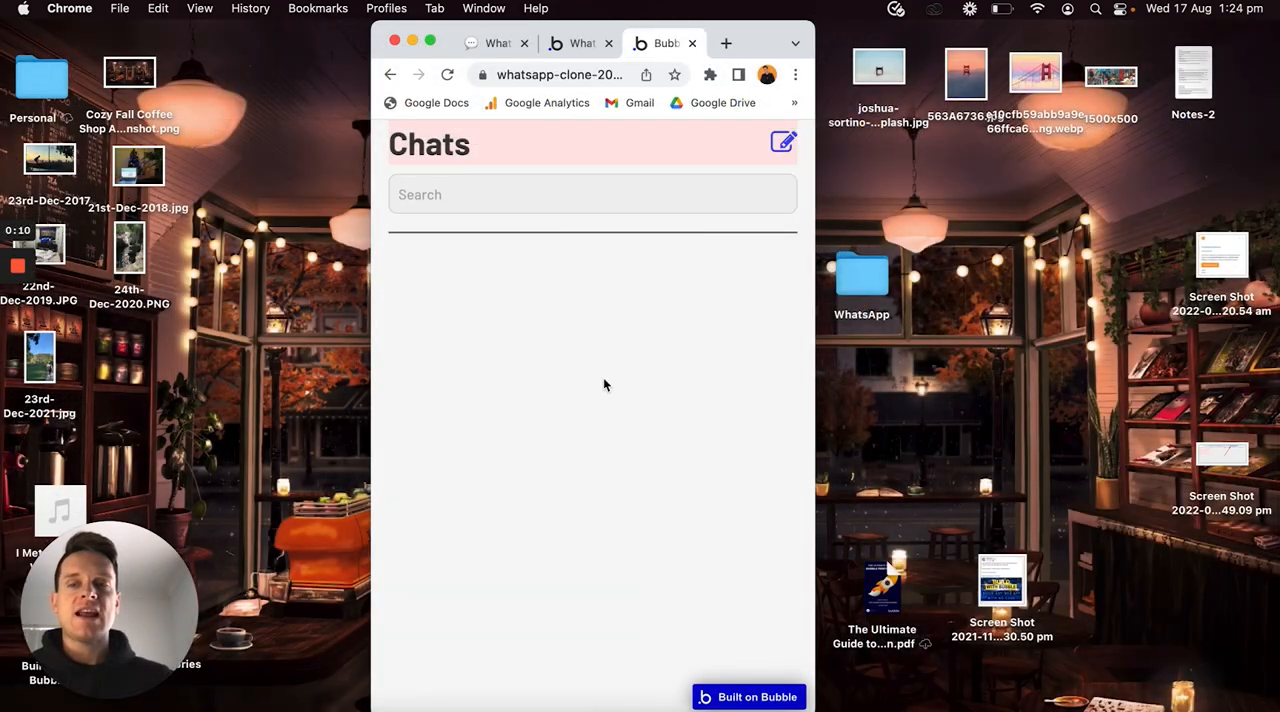
# - Open the New Chat popup in the running app preview and activate its search field
pyautogui.click(522, 204)
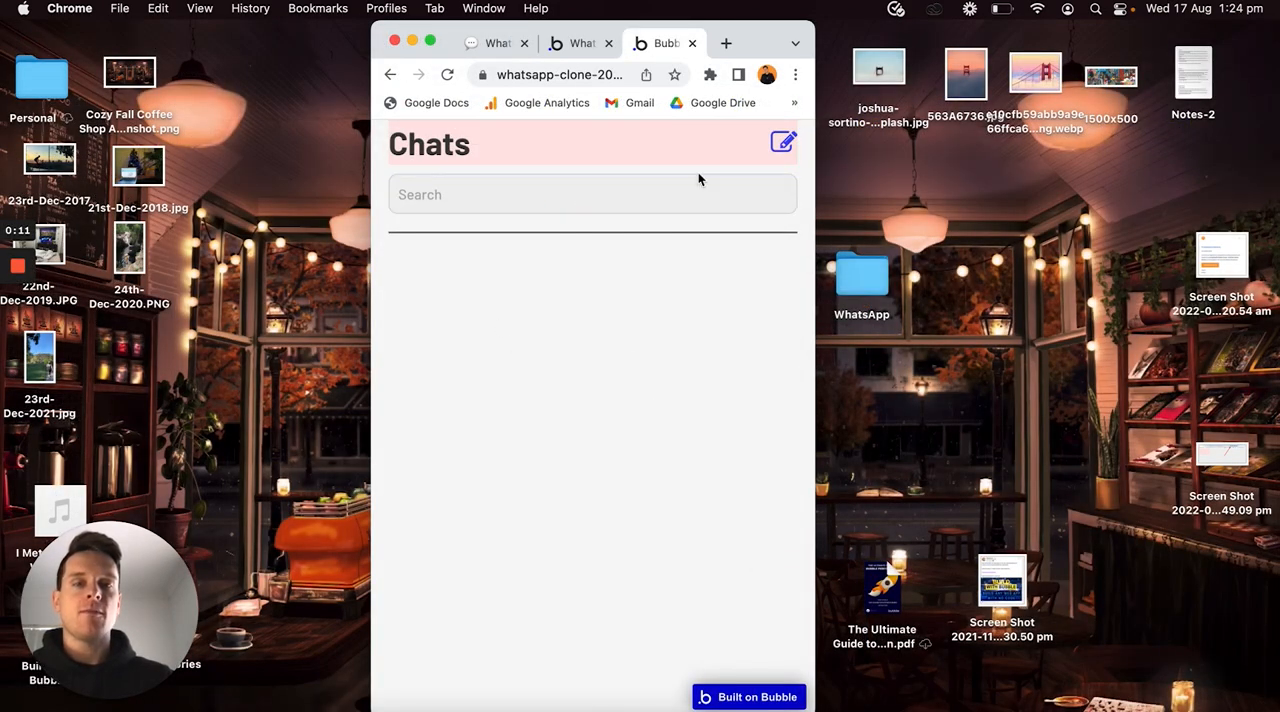
pyautogui.click(781, 147)
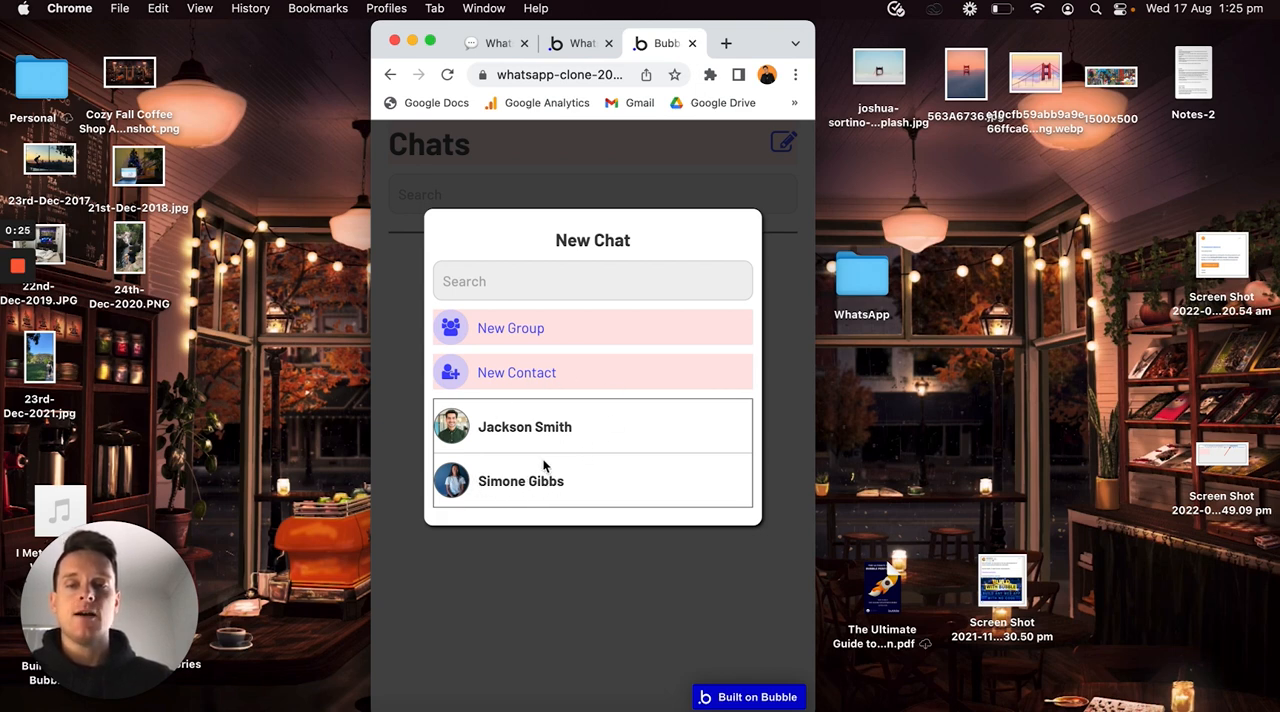
pyautogui.click(556, 290)
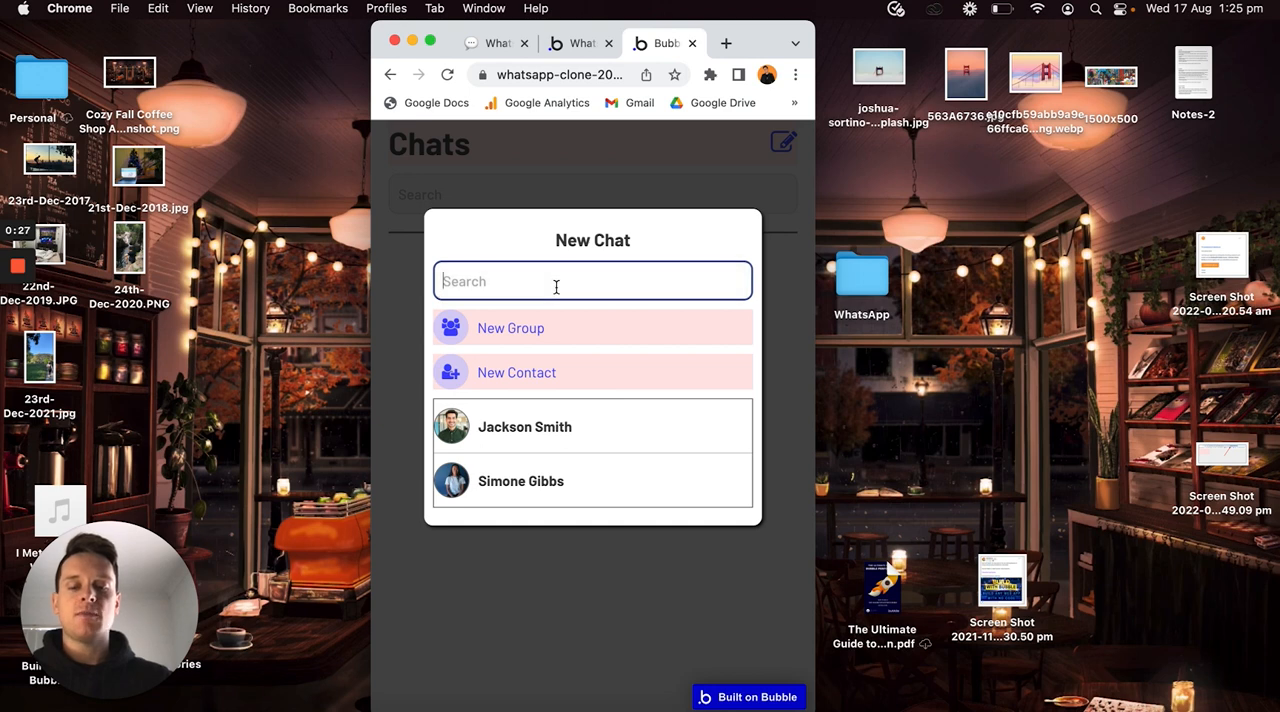
# - Search the New Chat popup for the second listed contact by first name and start a chat with them
pyautogui.write('Simone')
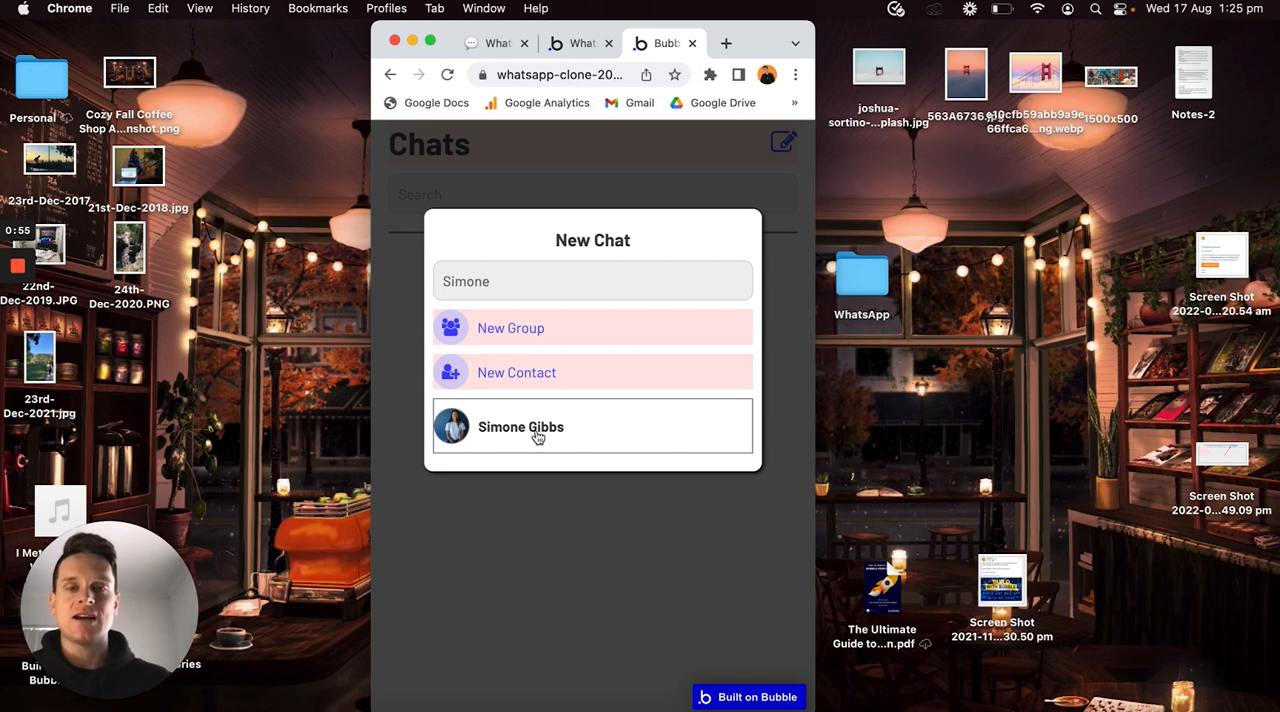
pyautogui.click(537, 432)
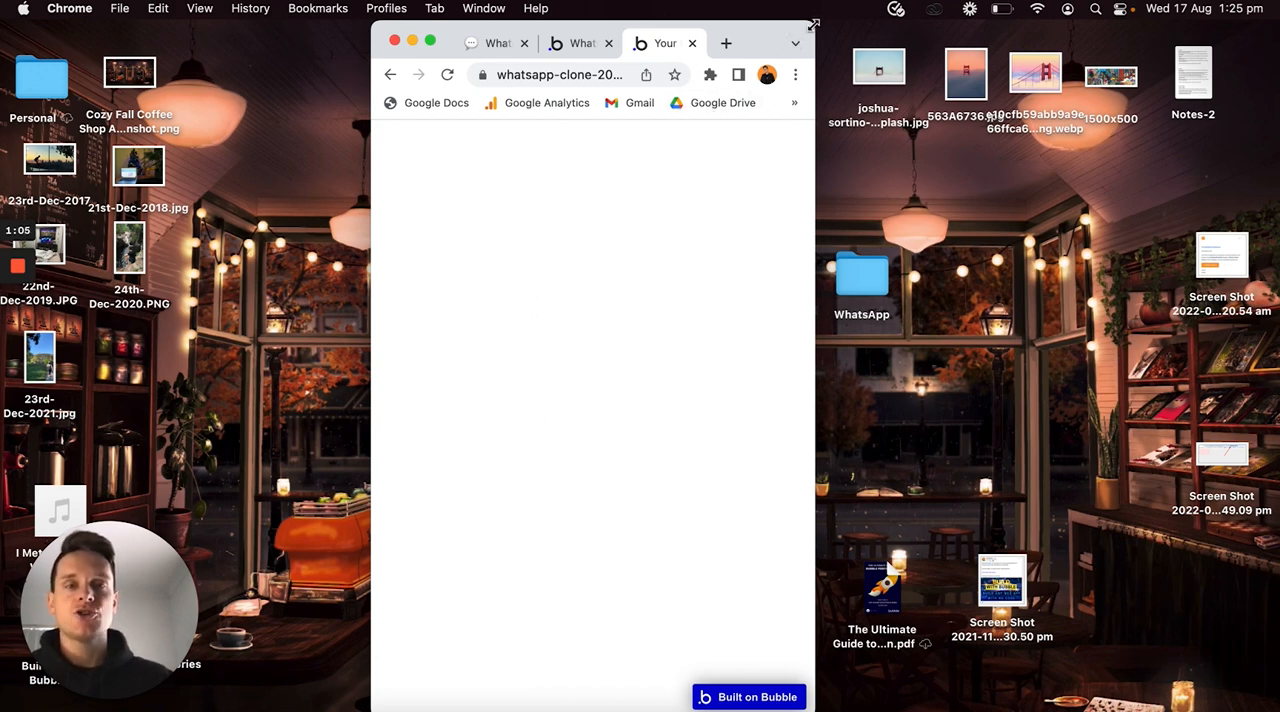
# - Widen the browser window to inspect the unique chat ID ending the chat page's URL, and return to the Chats page
pyautogui.moveTo(816, 31); pyautogui.dragTo(1252, 6)
pyautogui.click(843, 76)
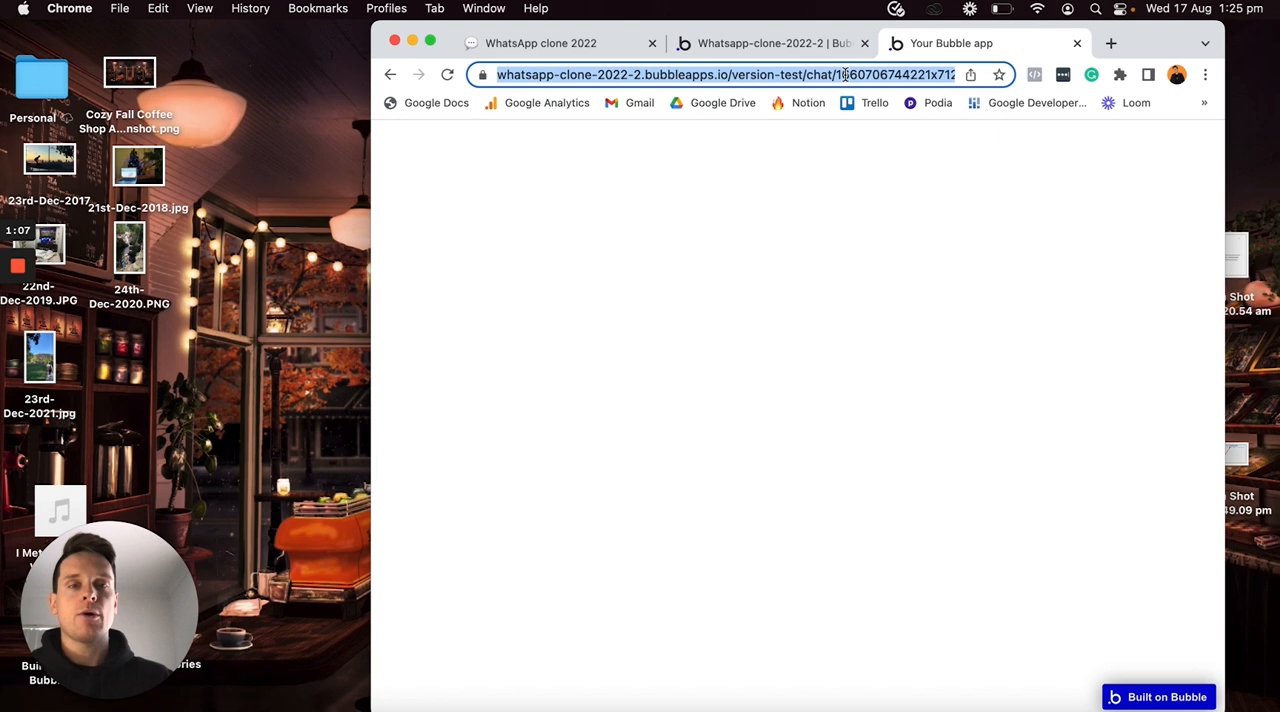
pyautogui.doubleClick(843, 76)
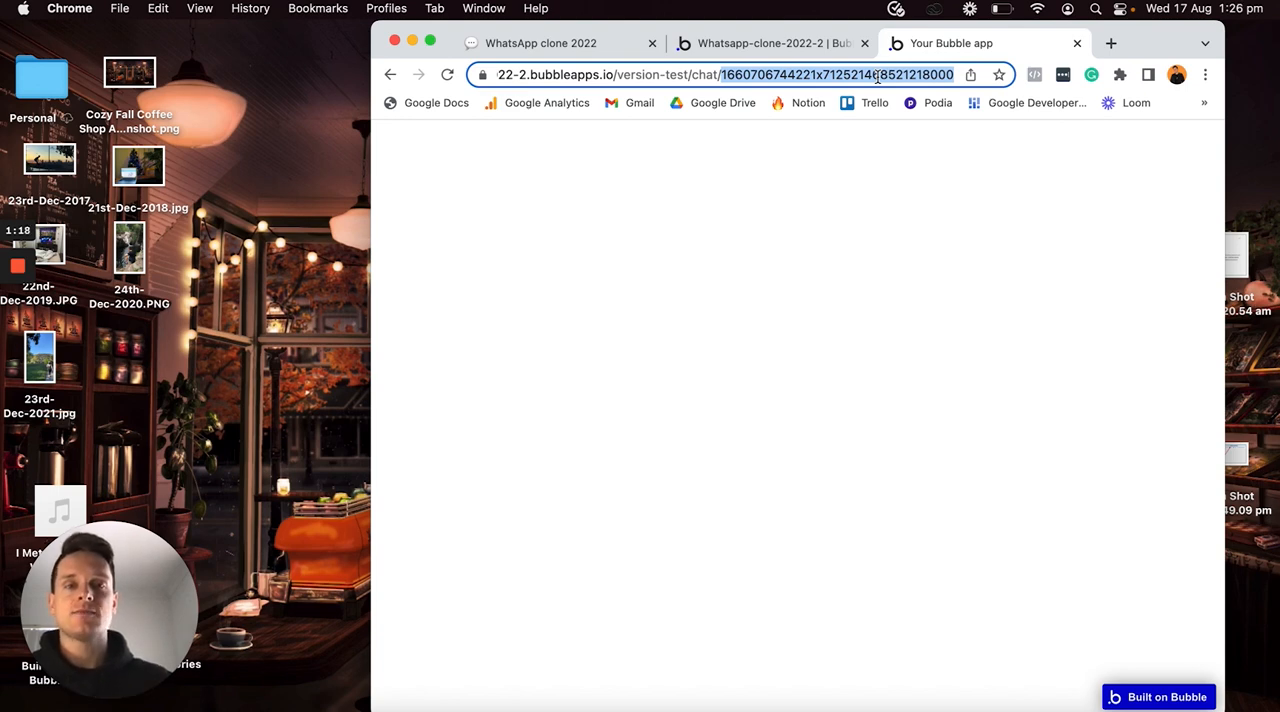
pyautogui.click(390, 76)
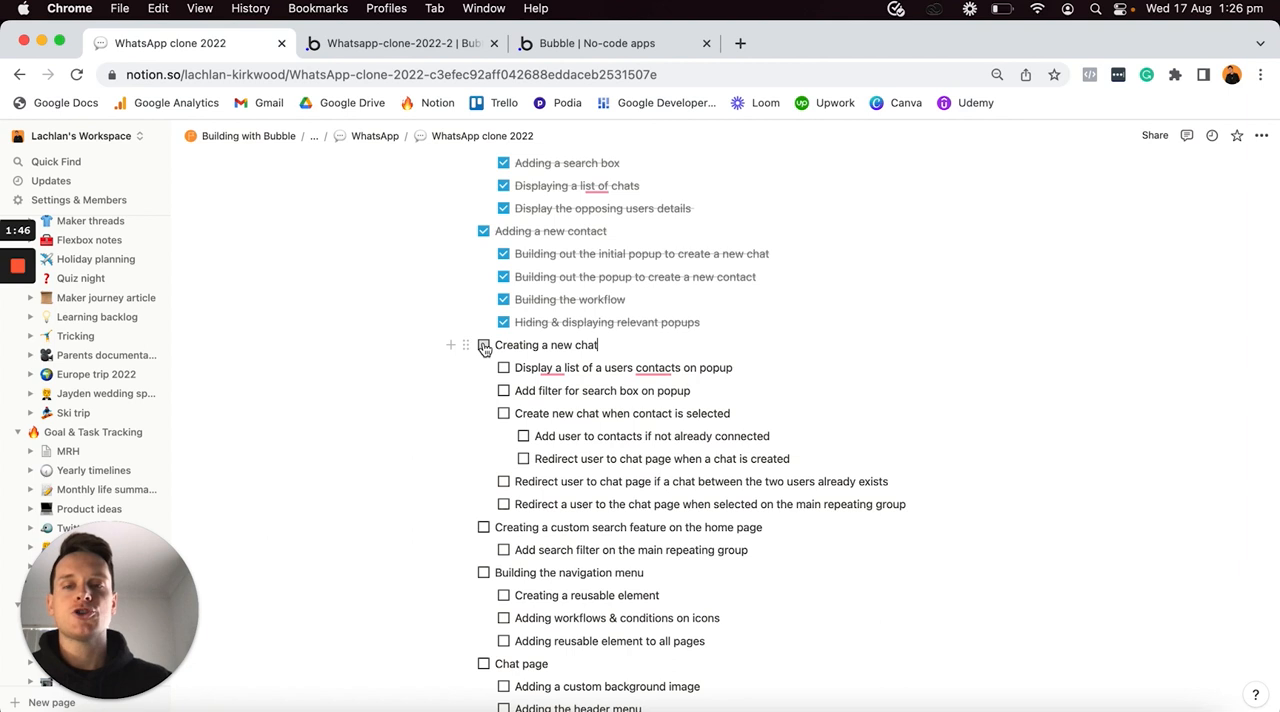
# - Switch to the WhatsApp clone 2022 checklist in Notion and mark "Creating a new chat" and all its subtasks as complete
pyautogui.click(484, 345)
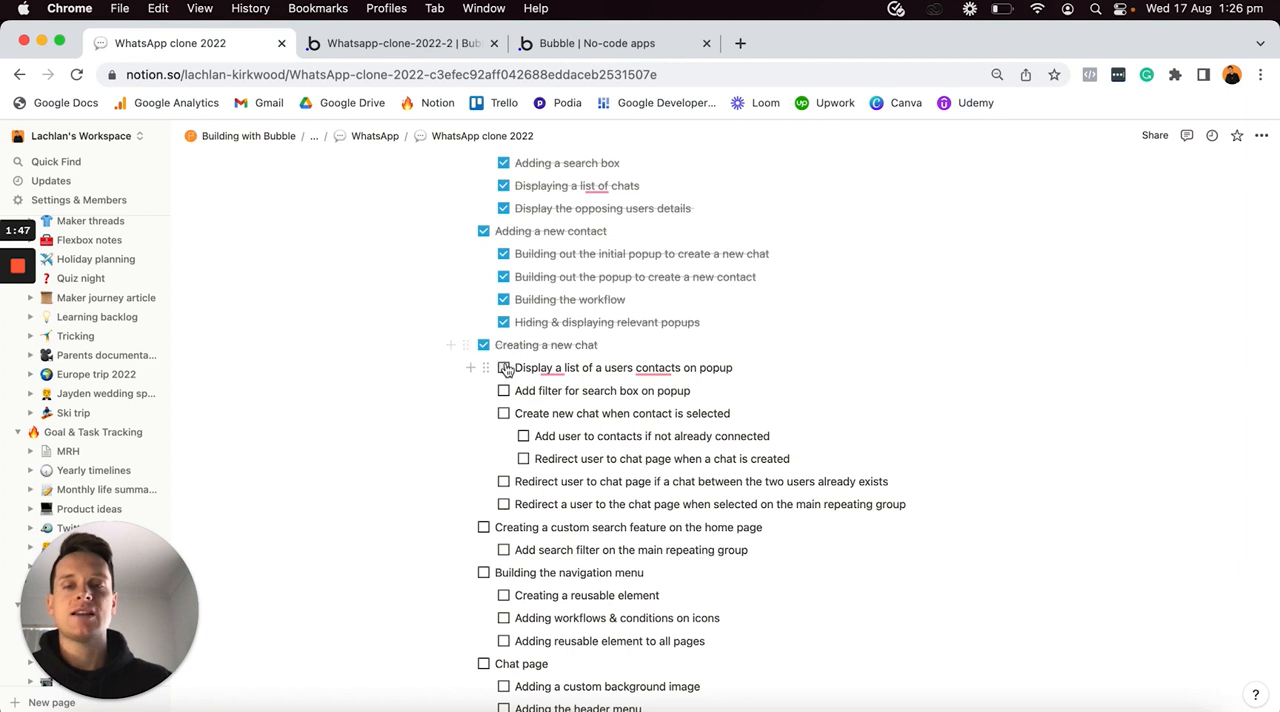
pyautogui.click(504, 368)
pyautogui.click(504, 391)
pyautogui.click(504, 414)
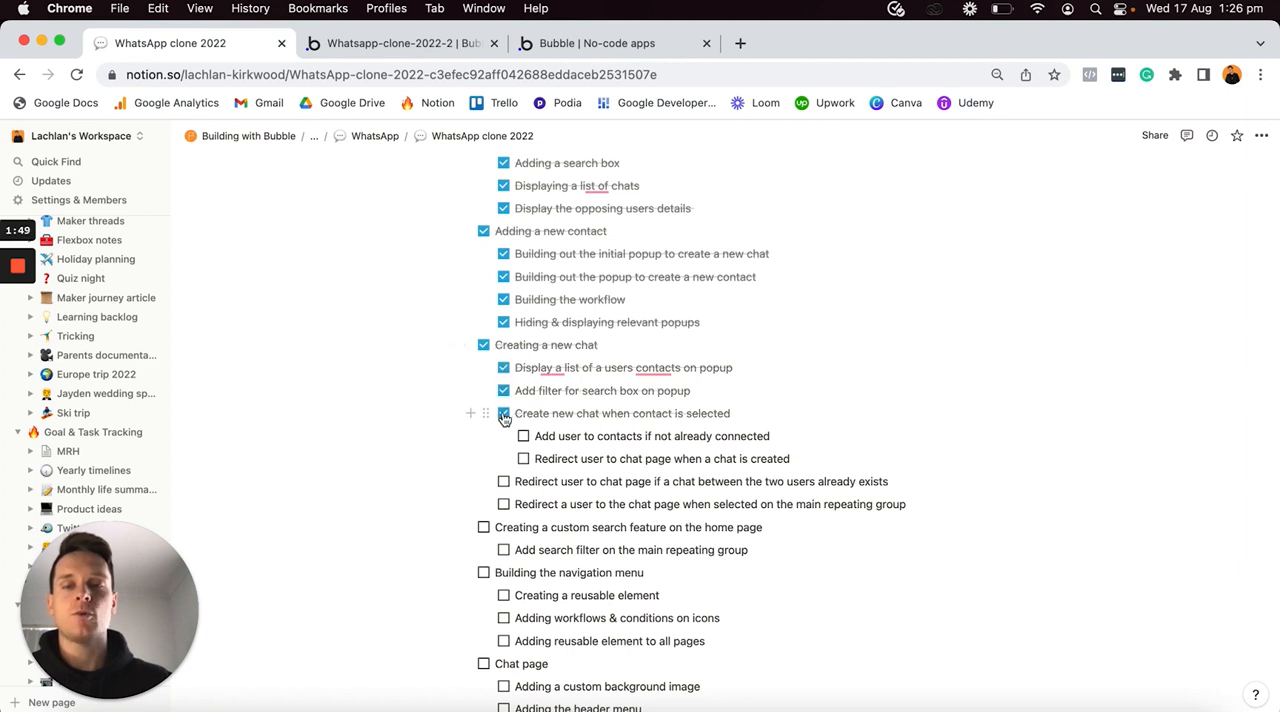
pyautogui.click(523, 436)
pyautogui.click(523, 459)
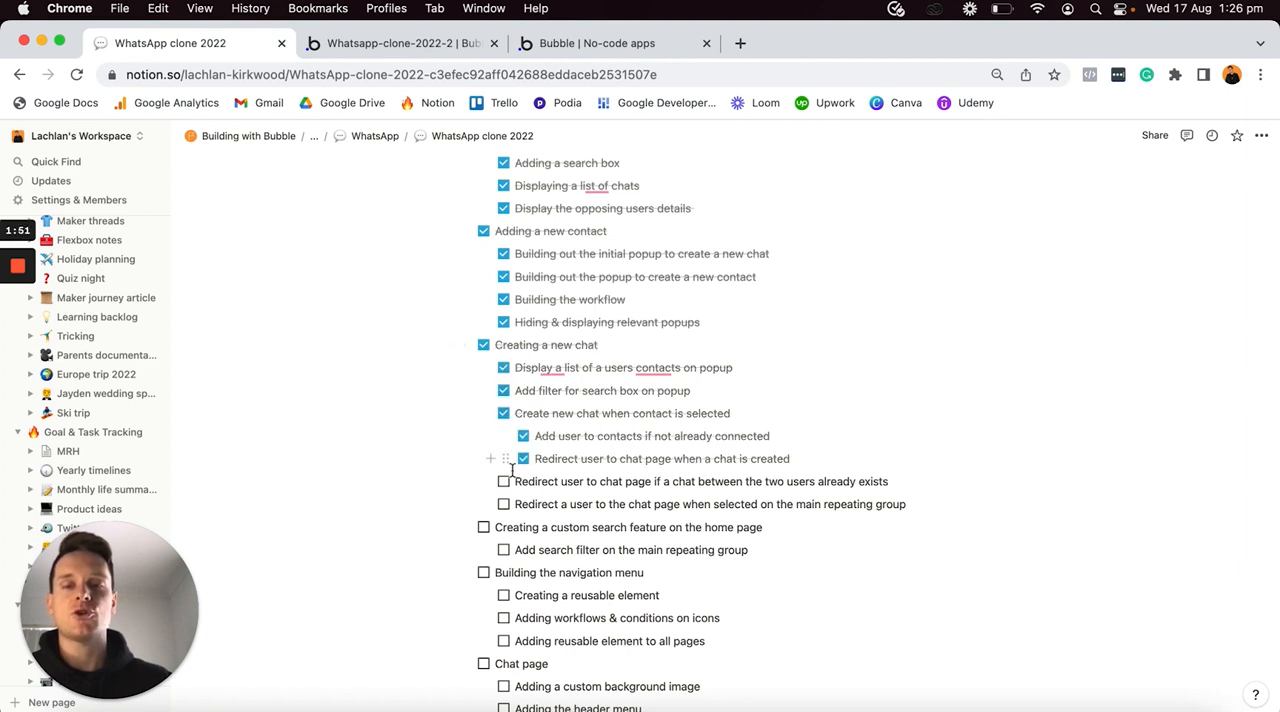
pyautogui.click(504, 482)
pyautogui.click(503, 507)
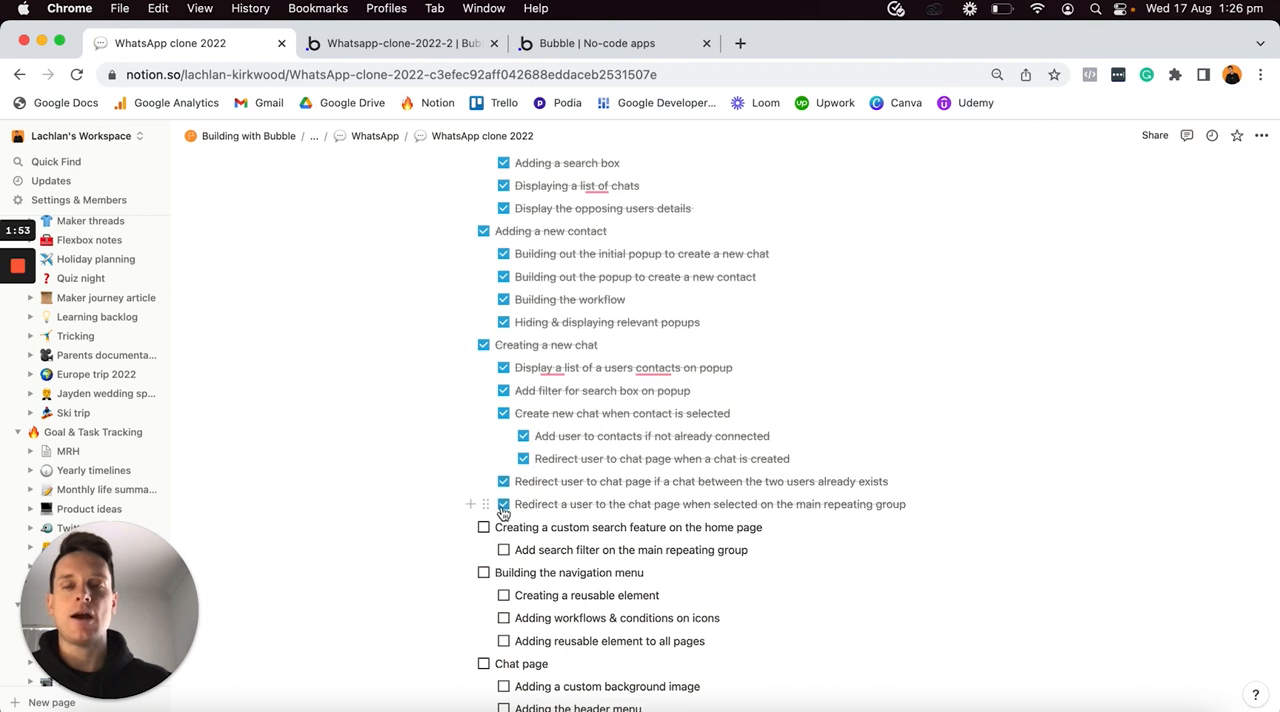